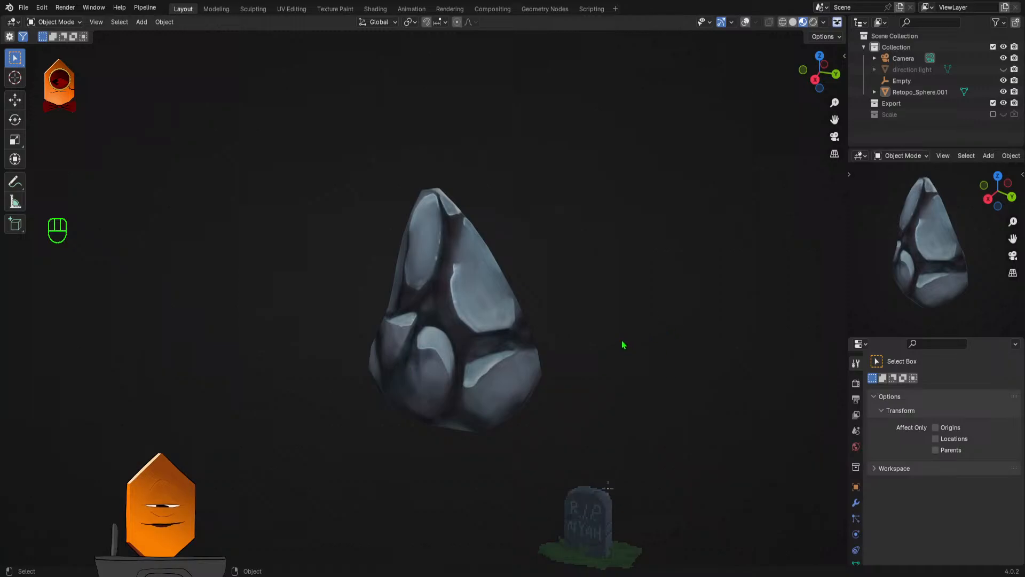
Step: Switch the rock to Texture Paint mode and show the Ucupaint layers, enlarging the layer list to fit them all
left_click_drag(576, 373, 499, 373)
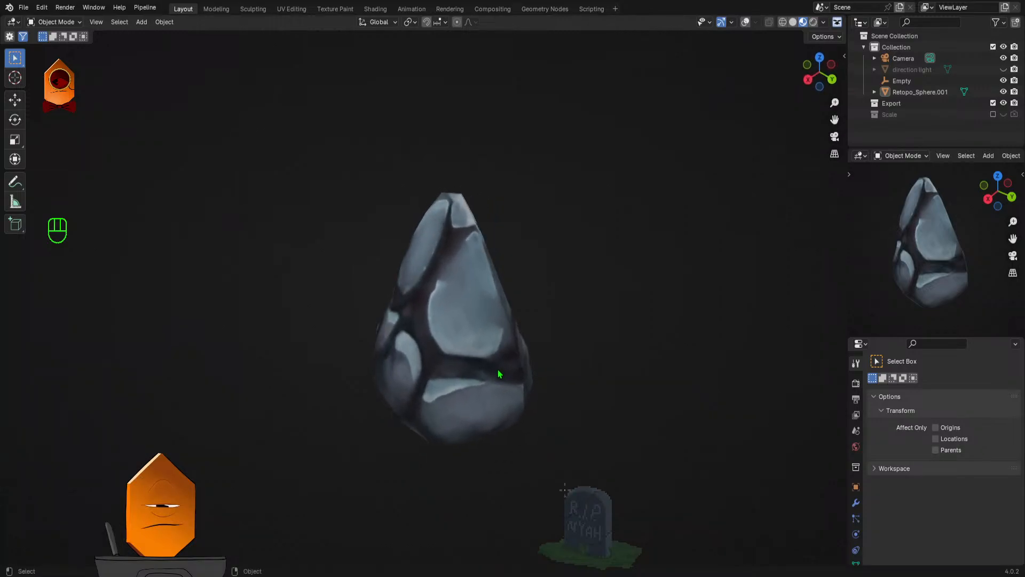
scroll(504, 345, "up", 5)
scroll(518, 325, "down", 5)
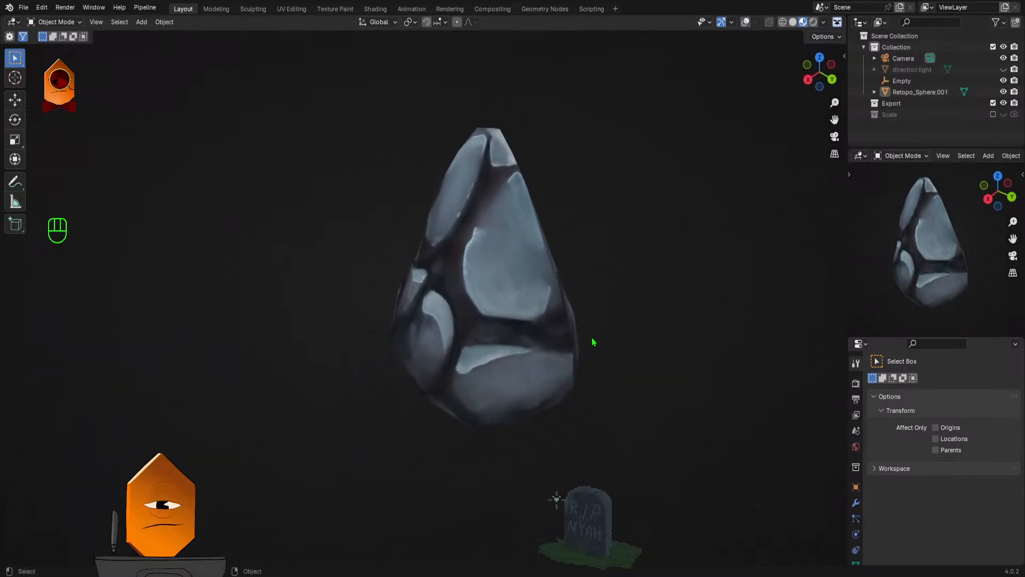
mouse_move(527, 348)
left_mouse_down()
mouse_move(536, 372)
mouse_move(542, 359)
left_mouse_up()
key("n")
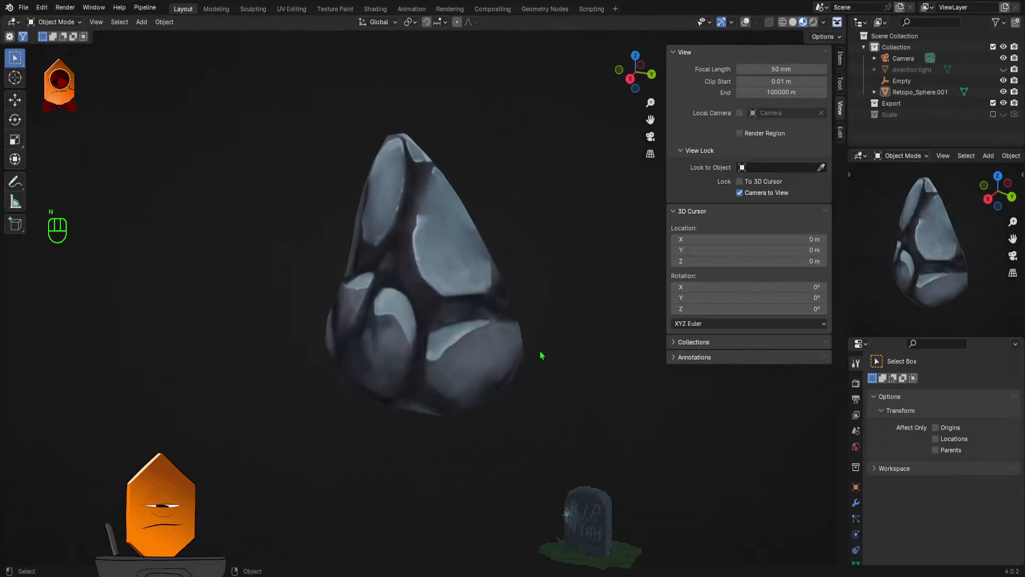
key("Tab")
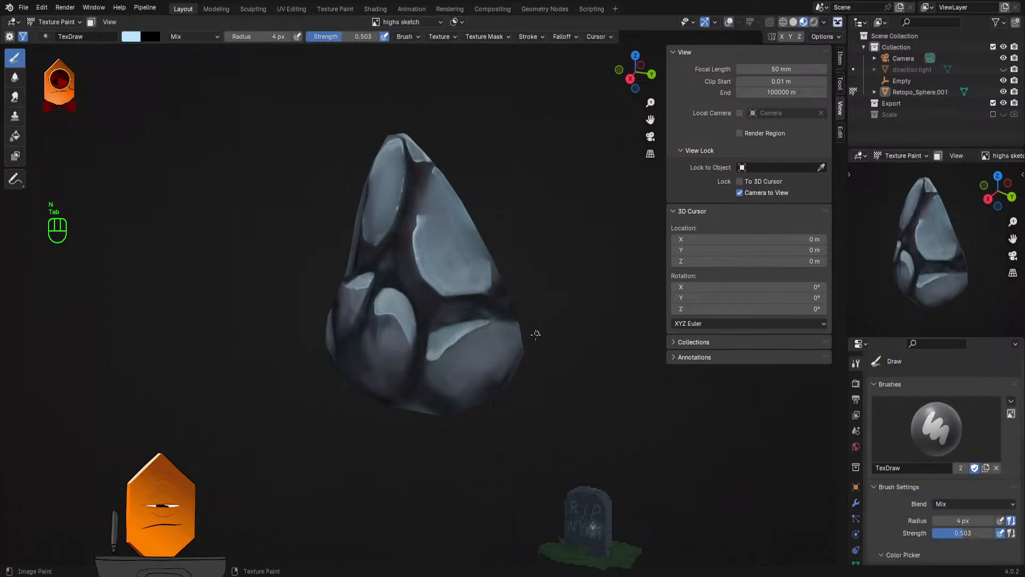
key("alt+j")
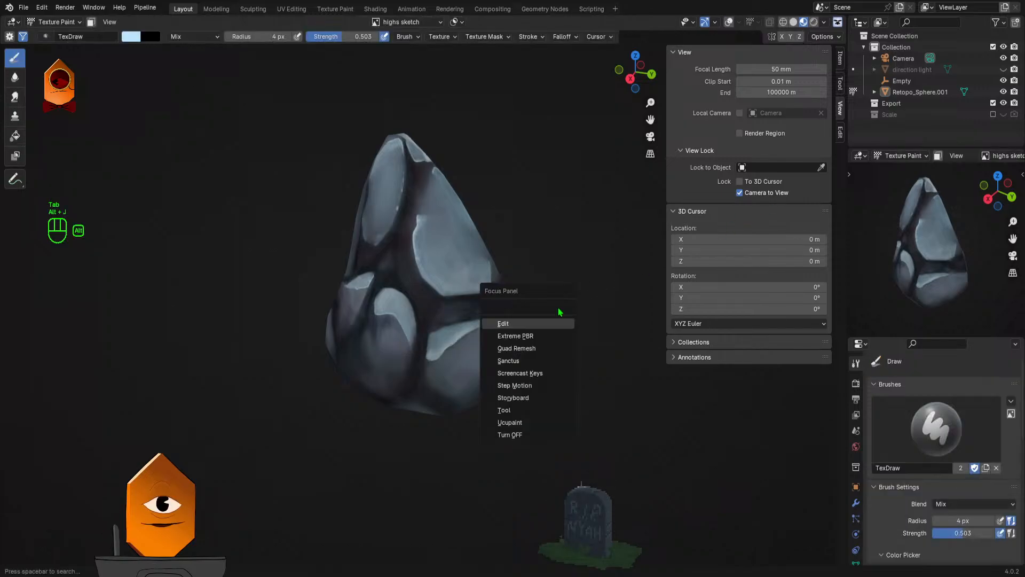
left_click(545, 411)
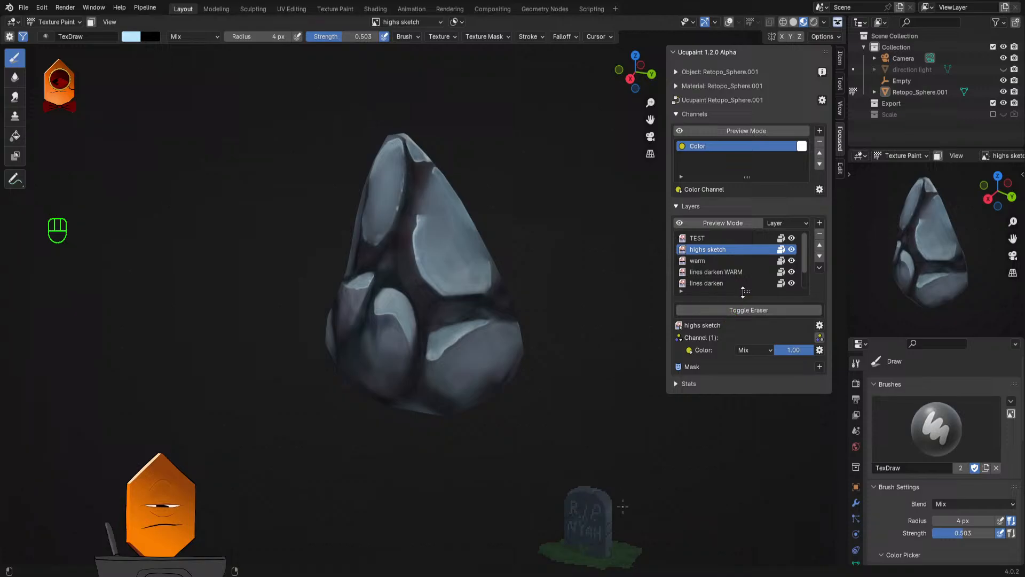
left_click_drag(747, 291, 746, 338)
Step: Try to extend the highlight along the upper edge of the rock's lower plate, painting on the highs sketch layer
left_click_drag(561, 366, 564, 372)
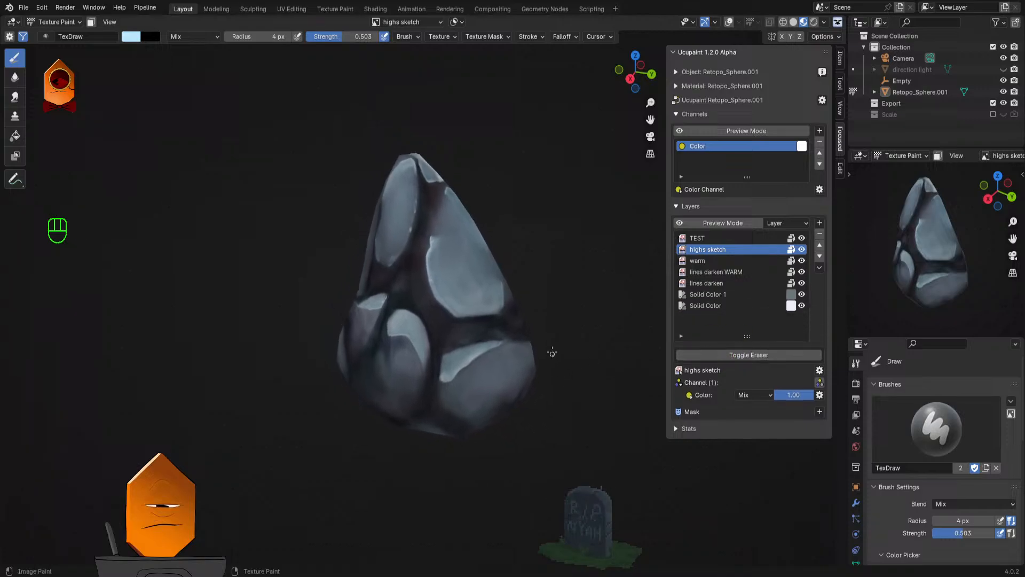
left_click_drag(518, 275, 545, 305)
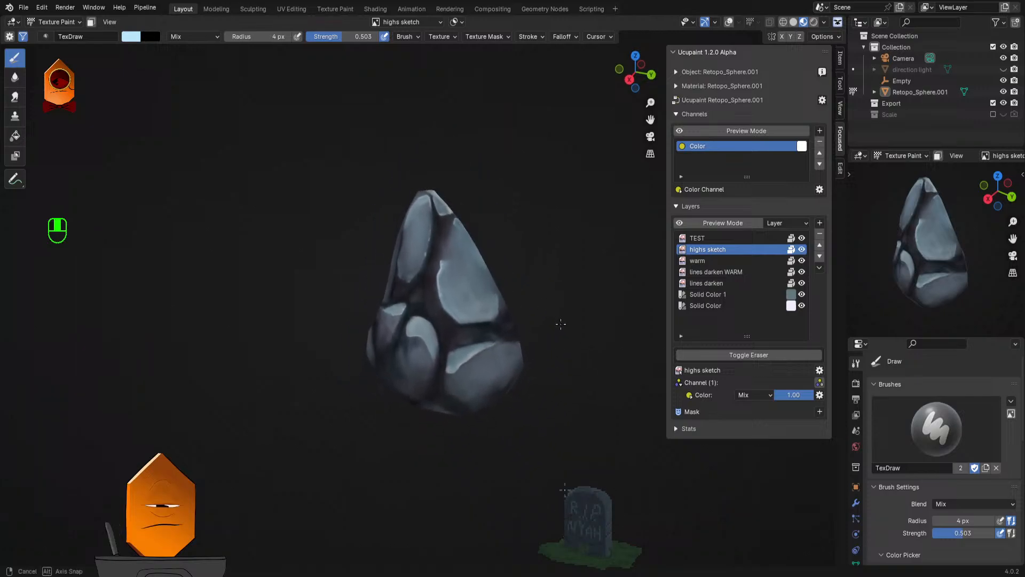
mouse_move(553, 293)
left_mouse_down()
mouse_move(533, 390)
mouse_move(538, 338)
mouse_move(530, 364)
mouse_move(547, 330)
mouse_move(477, 359)
left_mouse_up()
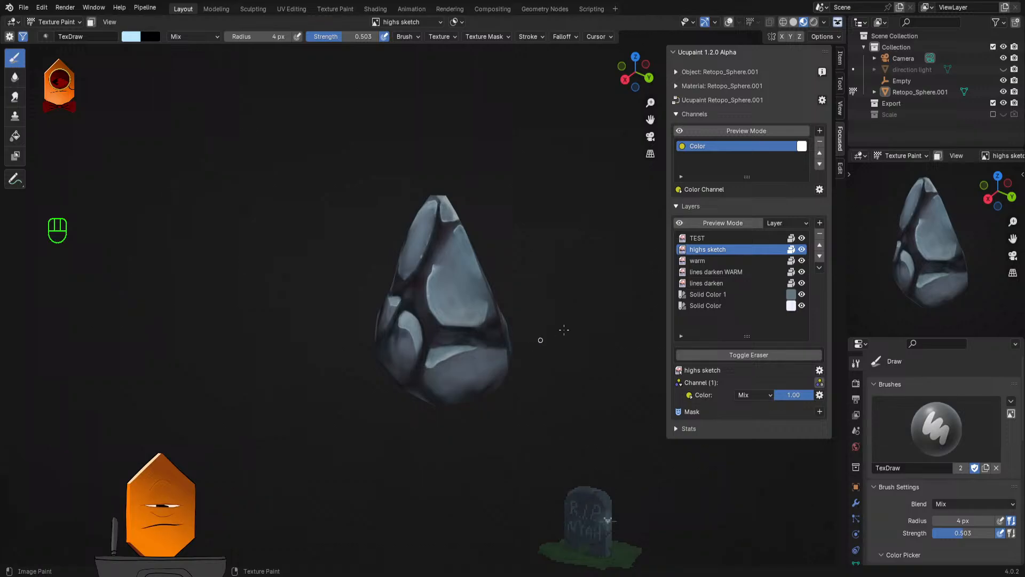
left_click_drag(550, 329, 476, 336)
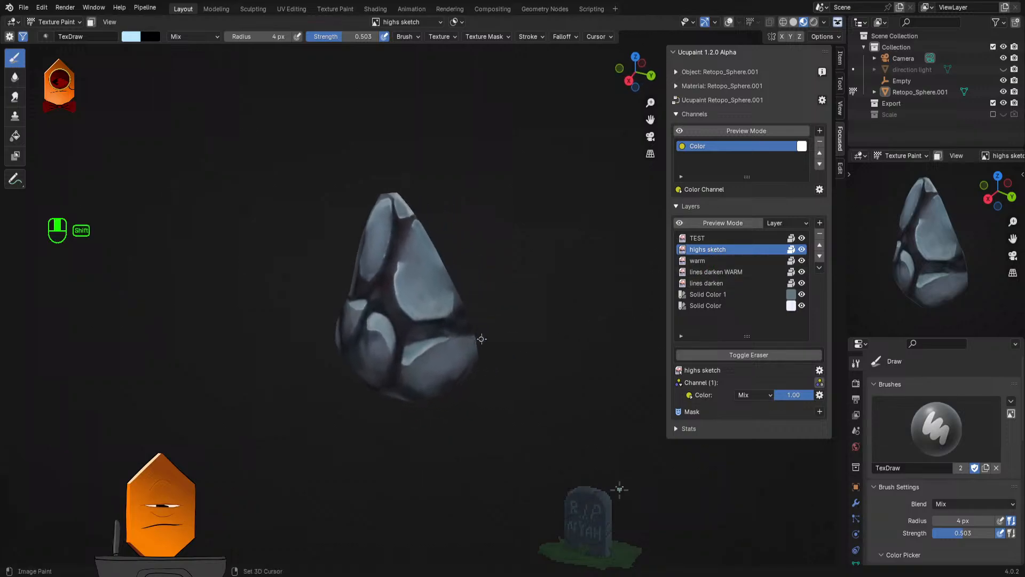
scroll(535, 290, "up", 4)
scroll(467, 326, "up", 2)
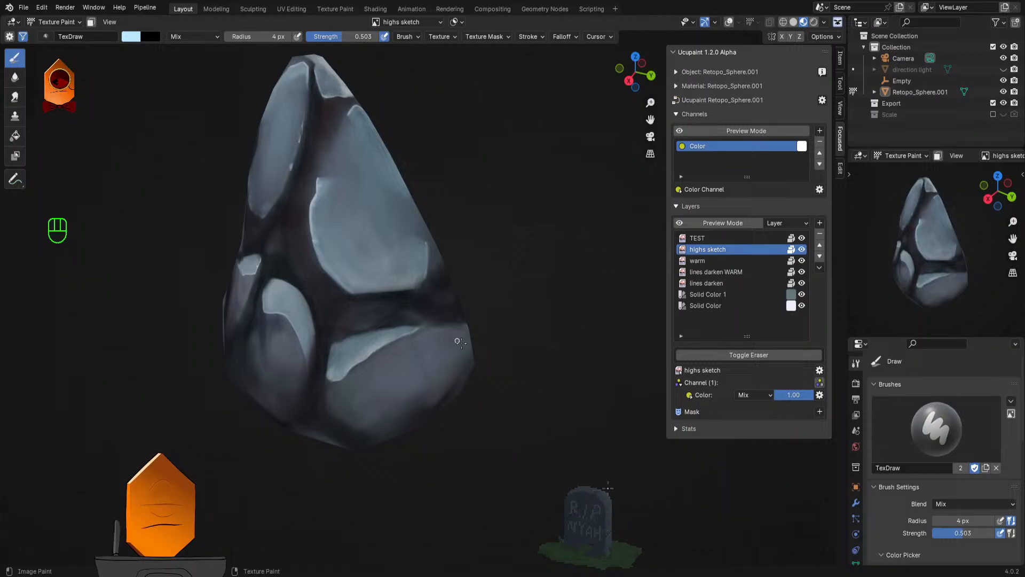
mouse_move(411, 342)
left_mouse_down()
mouse_move(383, 346)
mouse_move(452, 328)
mouse_move(418, 336)
left_mouse_up()
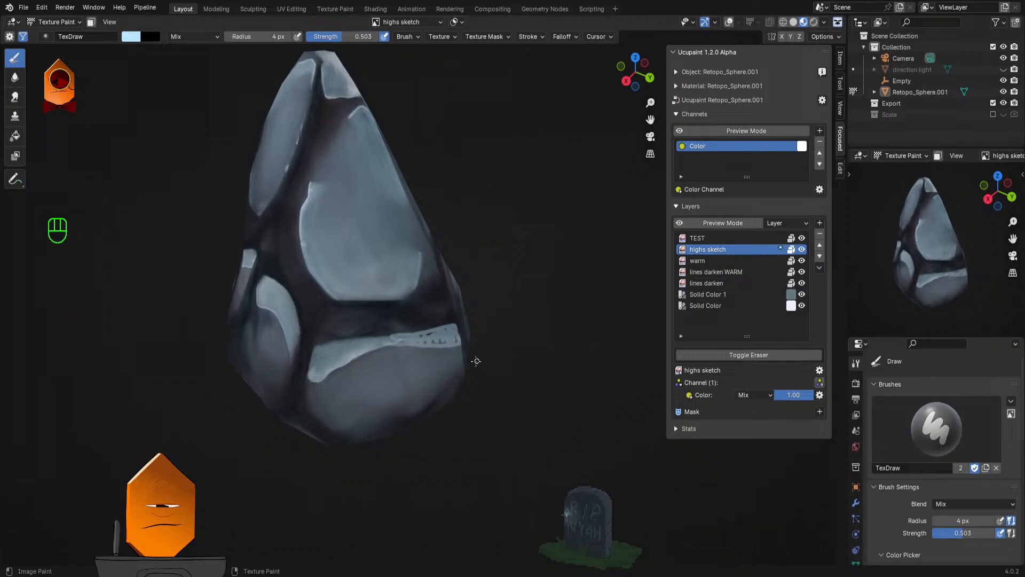
key("ctrl+z")
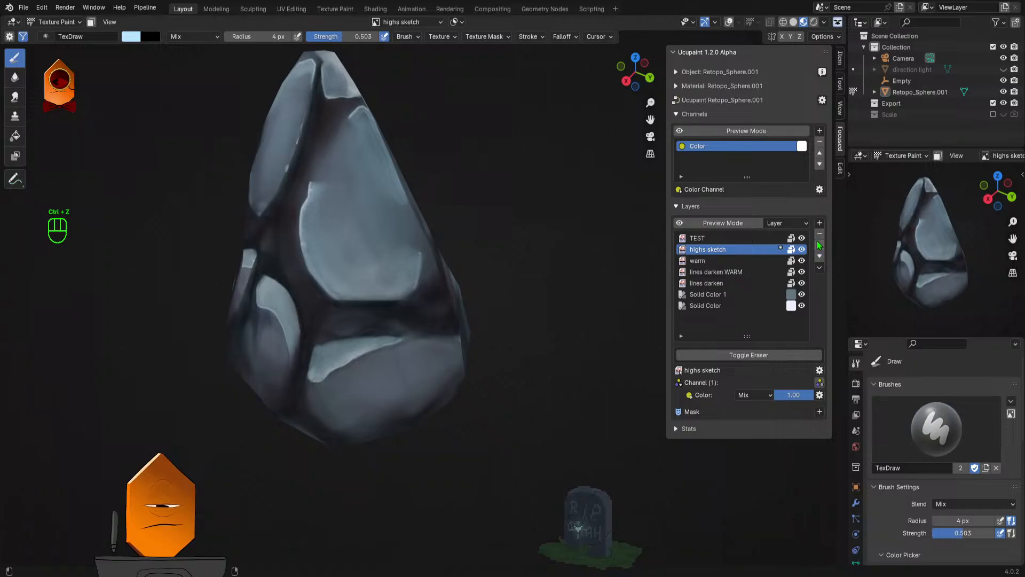
Step: Add a new 2048 by 2048 image layer for the Color channel above the highs sketch layer
left_click(819, 223)
left_click(587, 238)
left_click(606, 298)
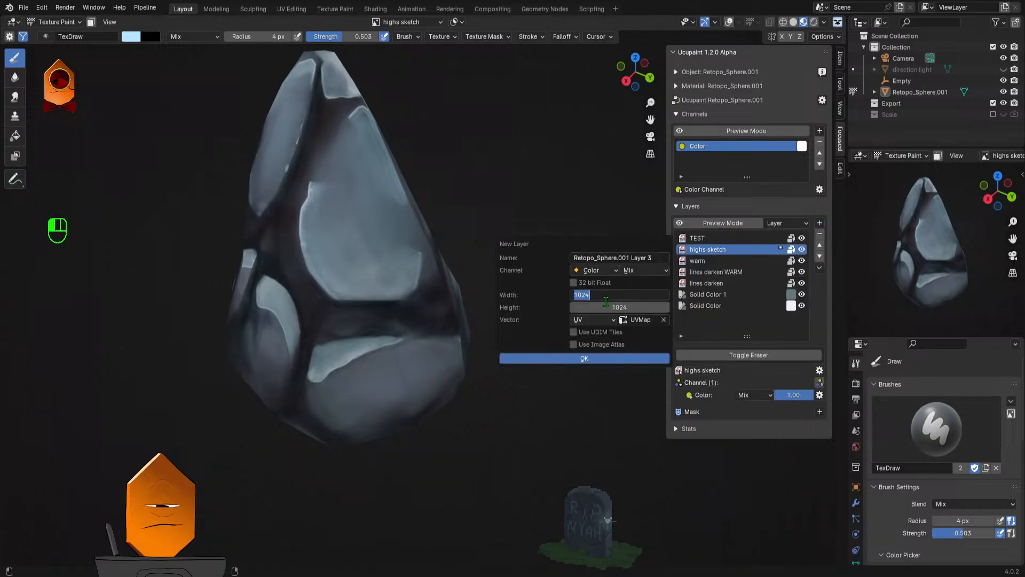
type("2048")
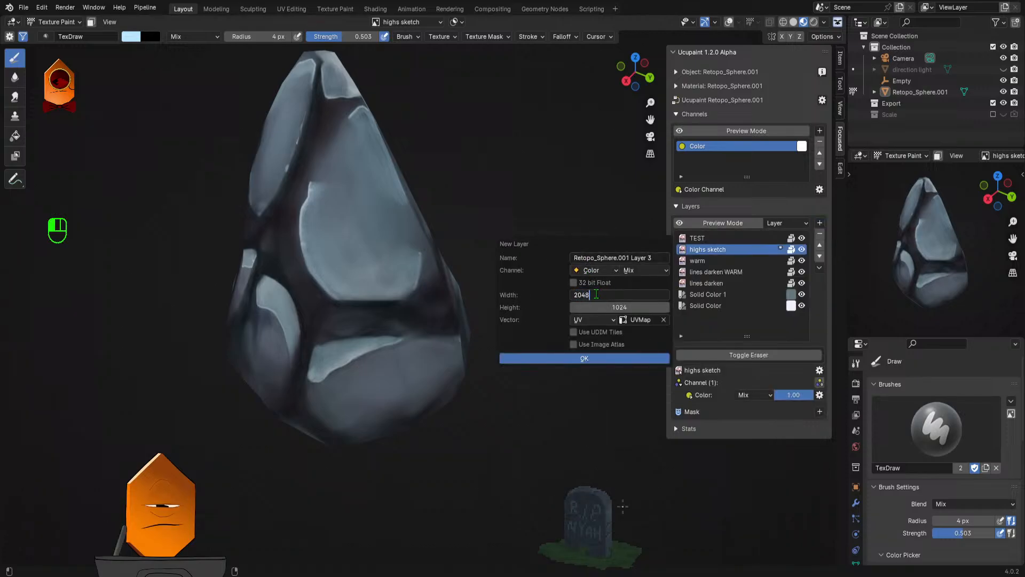
key("Tab")
type("2048")
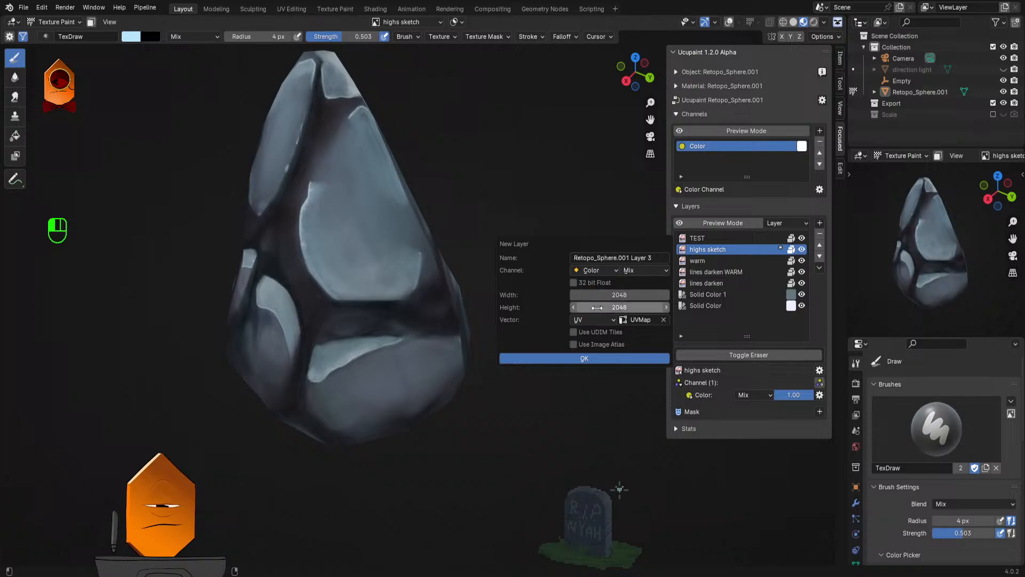
left_click(534, 358)
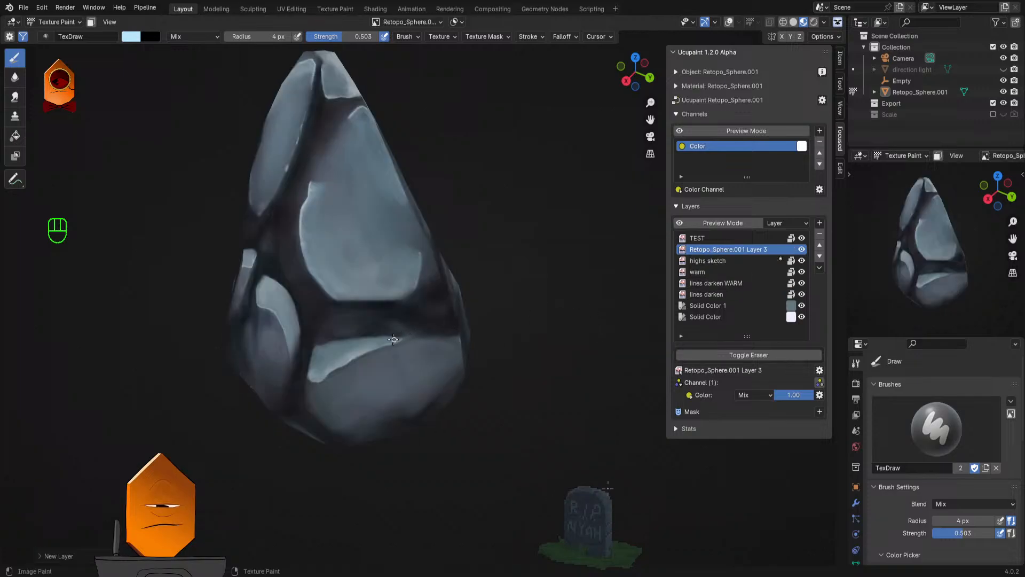
Step: Paint a light blue highlight on the new layer, continuing the lower plate's upper edge highlight around to the rock's side
mouse_move(427, 338)
left_mouse_down()
mouse_move(456, 337)
mouse_move(456, 325)
mouse_move(398, 336)
mouse_move(450, 335)
mouse_move(521, 292)
mouse_move(500, 386)
mouse_move(487, 343)
left_mouse_up()
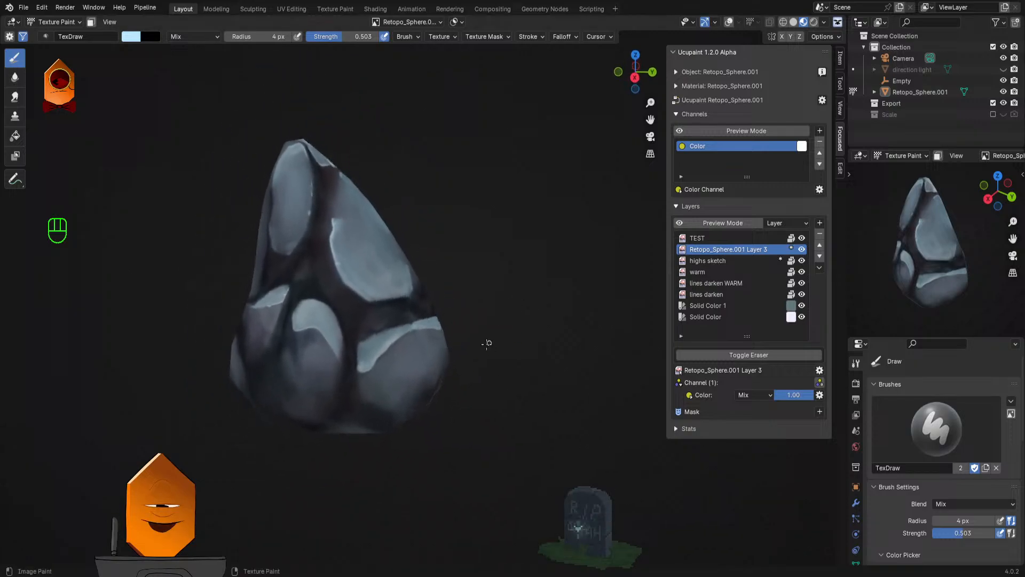
scroll(488, 343, "up", 1)
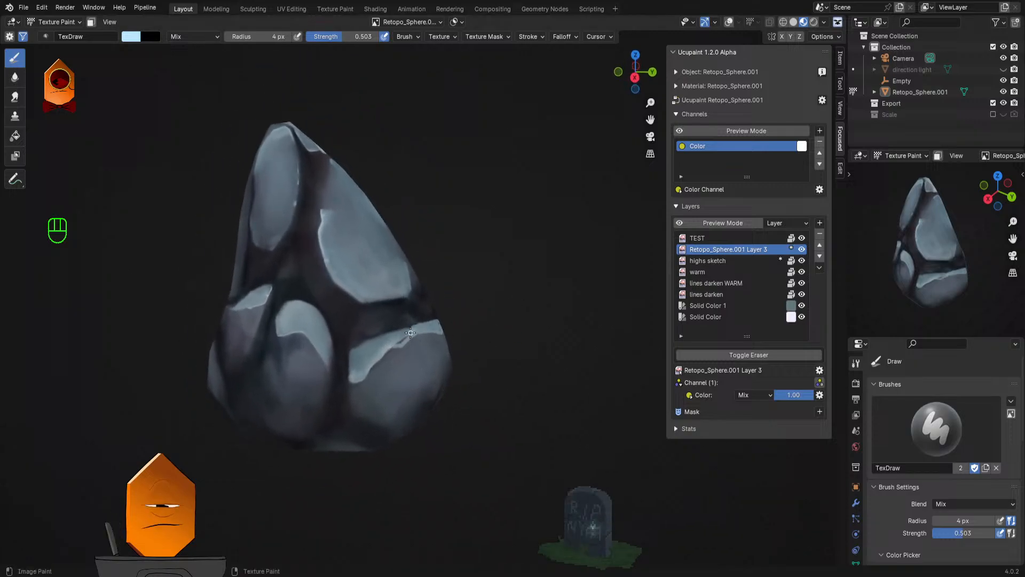
left_click_drag(402, 344, 410, 339)
mouse_move(483, 348)
left_mouse_down()
mouse_move(463, 320)
mouse_move(468, 350)
mouse_move(413, 329)
left_mouse_up()
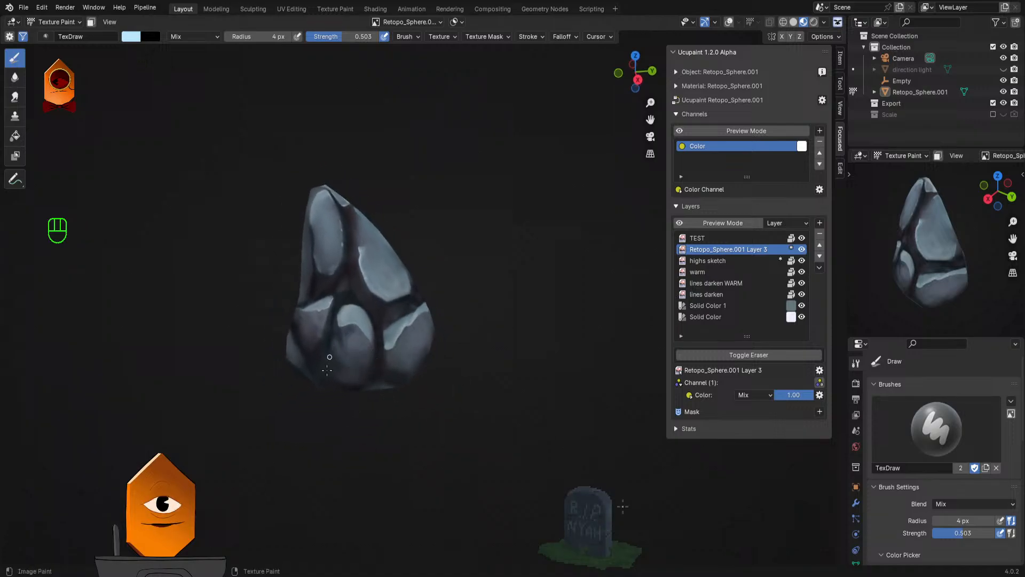
Step: Make highs sketch the active layer and set the brush to Erase Alpha with a 23 px radius
left_click_drag(350, 345, 367, 384)
scroll(366, 384, "up", 5)
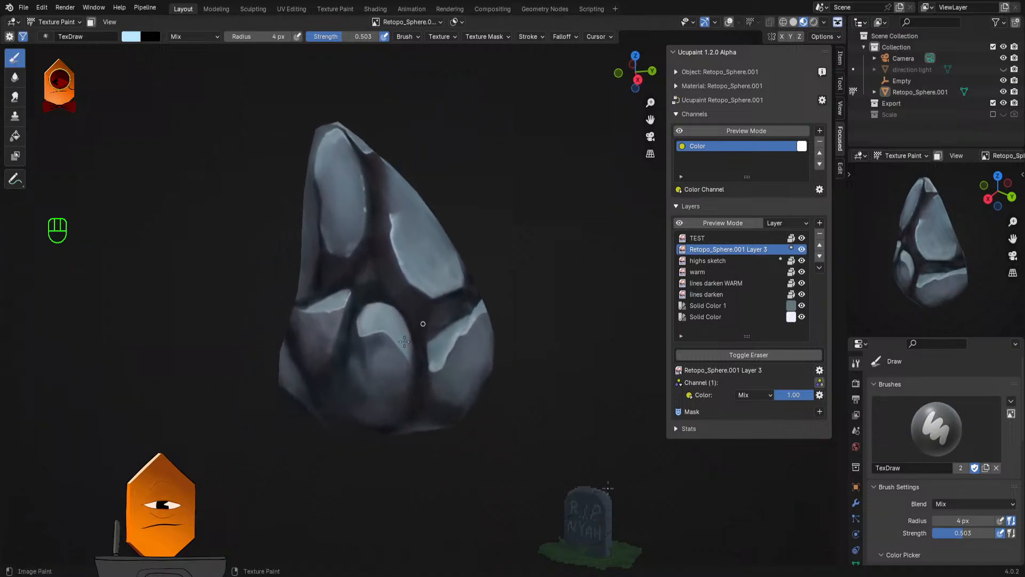
left_click(737, 261)
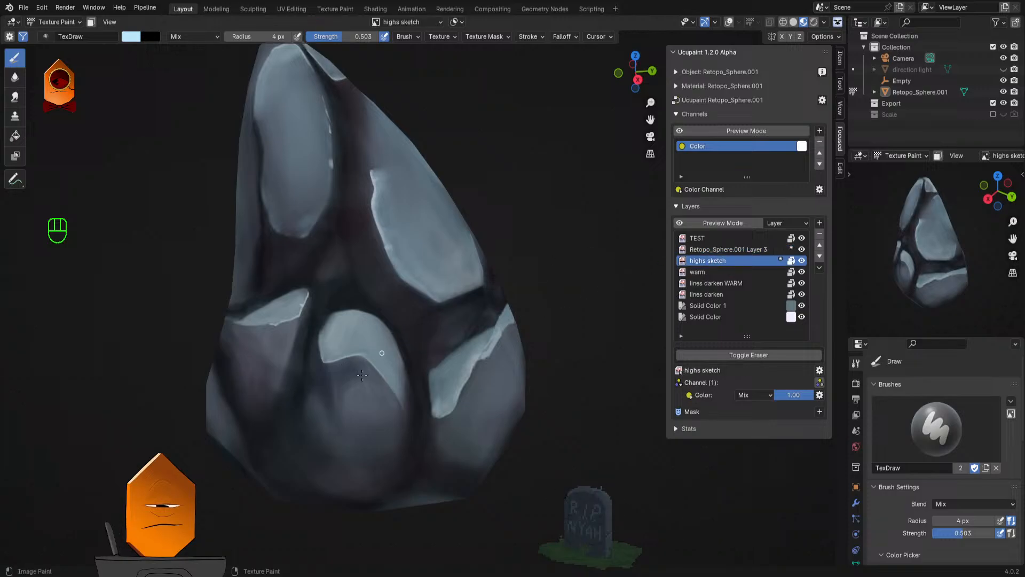
key("q")
left_click(327, 370)
key("f")
left_click(335, 367)
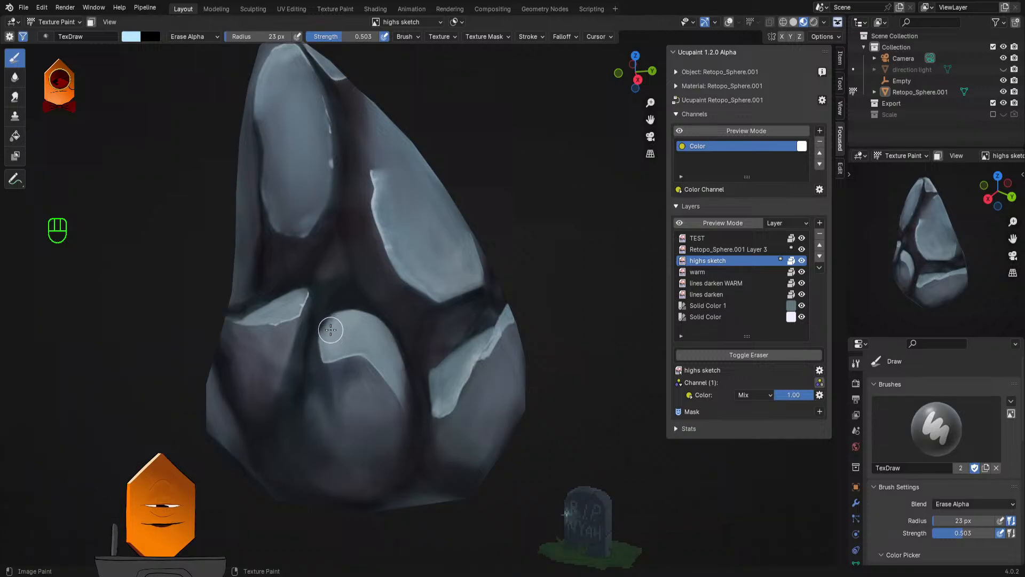
Step: Try to erase the lower edge of the rounded central stone's highlight, using a brush strength of 0.588
left_click_drag(328, 384, 328, 353)
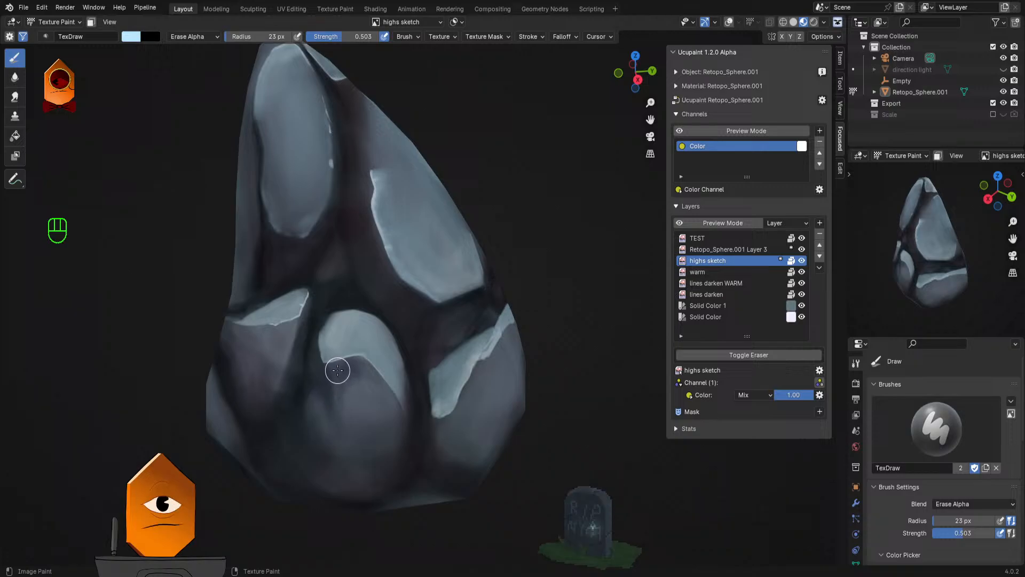
key("shift+f")
left_click(328, 355)
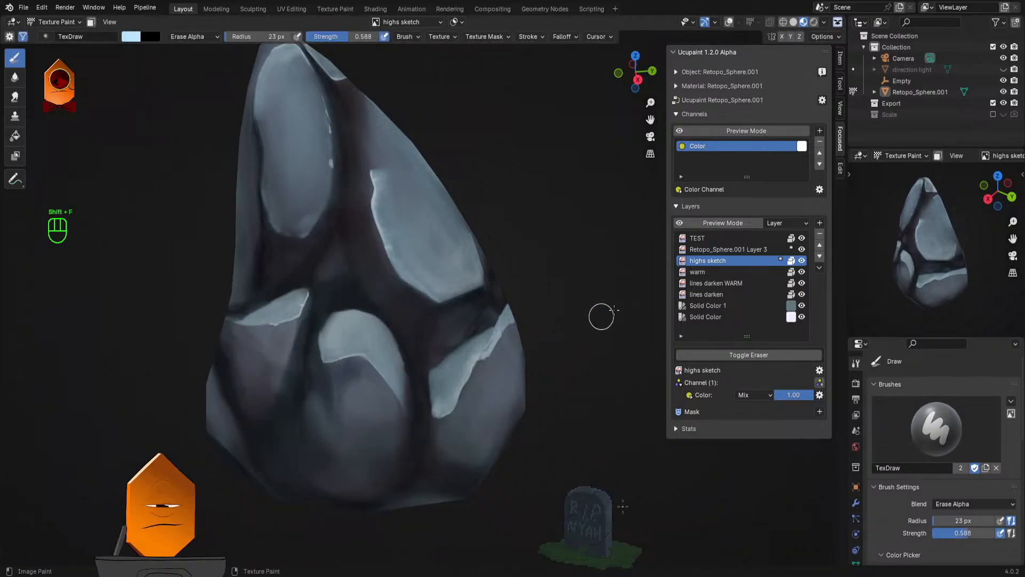
left_click(802, 261)
left_click(801, 260)
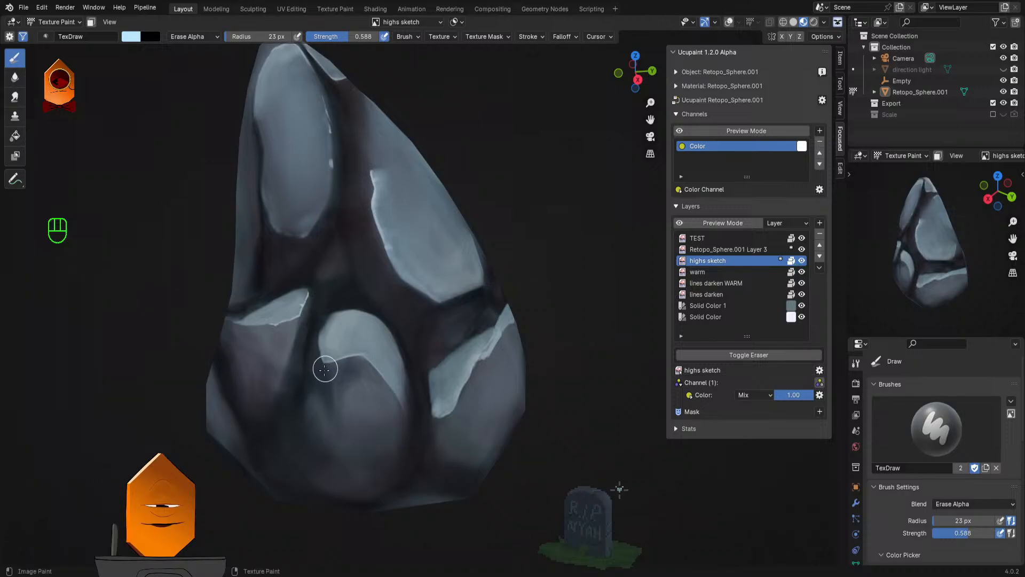
key("ctrl+z")
Step: Set the eraser strength to 1.000 and trim the underside of the central stone's highlight into a curved band
key("shift+f")
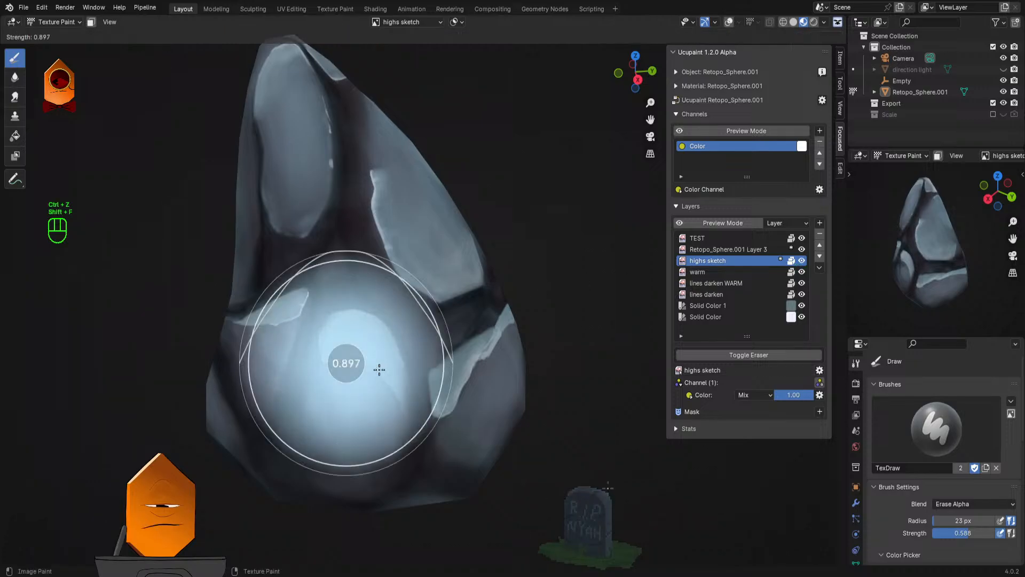
left_click(437, 341)
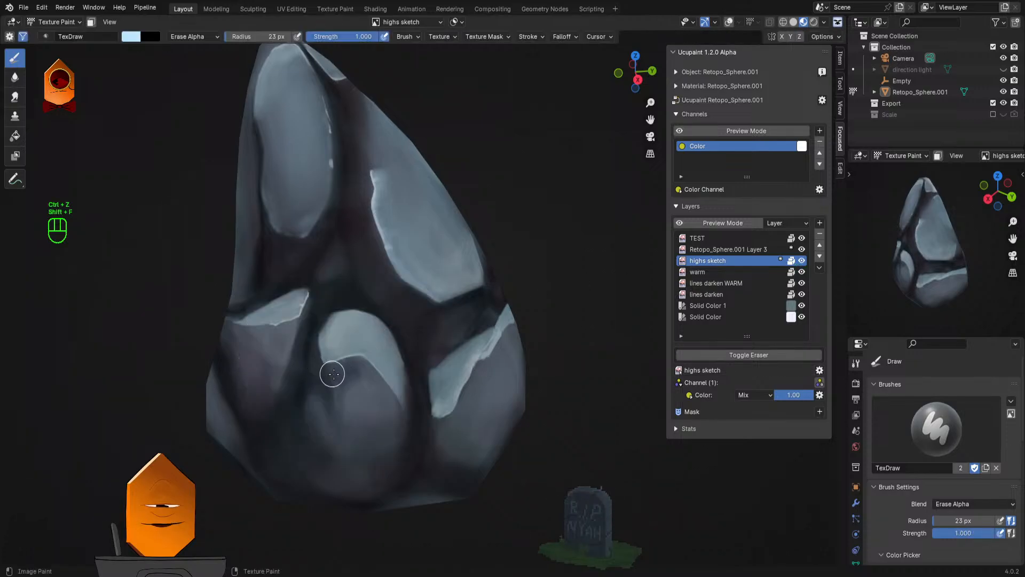
mouse_move(328, 350)
left_mouse_down()
mouse_move(314, 360)
mouse_move(344, 349)
mouse_move(383, 380)
mouse_move(394, 446)
left_mouse_up()
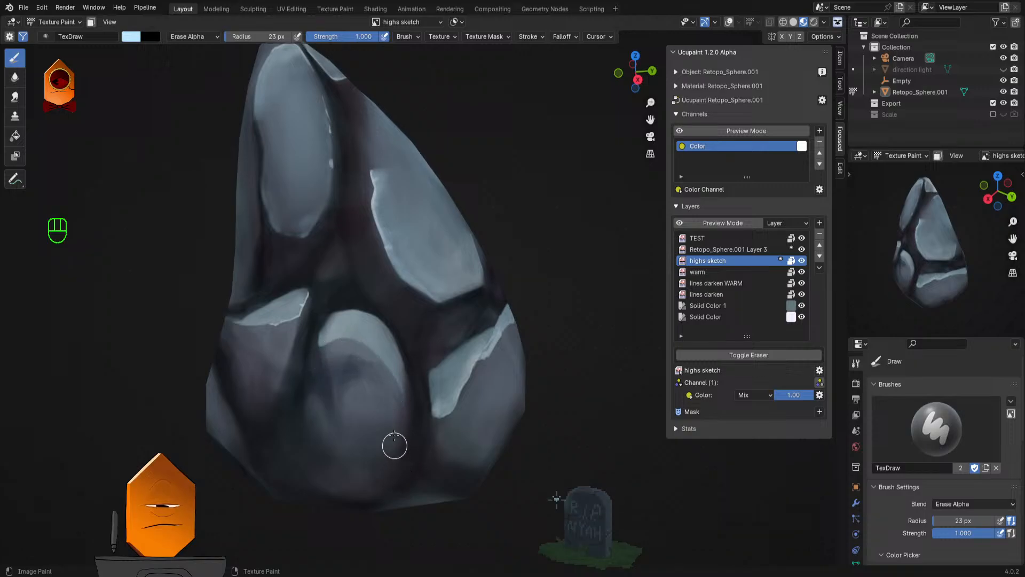
mouse_move(400, 405)
left_mouse_down()
mouse_move(393, 407)
mouse_move(389, 348)
mouse_move(355, 359)
mouse_move(376, 364)
mouse_move(381, 410)
left_mouse_up()
Step: Set the eraser radius to 15 px and sharpen the lower edge of the central stone's highlight
scroll(367, 364, "up", 3)
key("f")
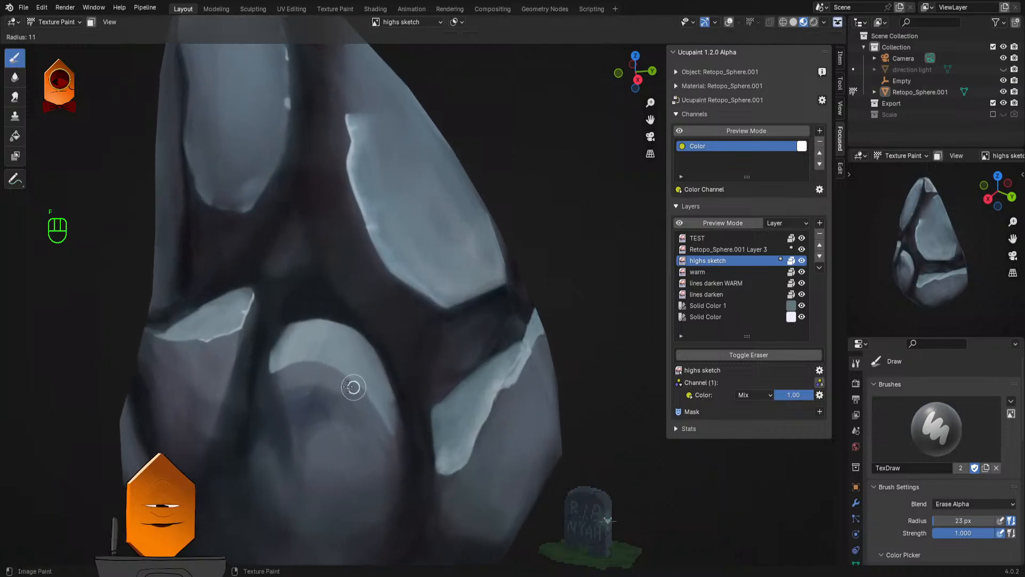
left_click(355, 384)
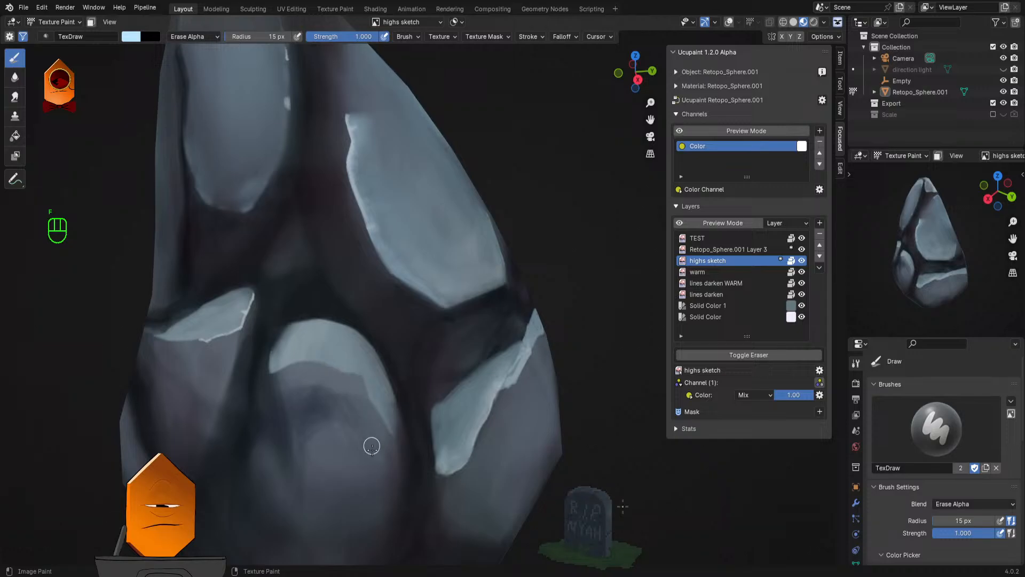
scroll(388, 314, "up", 5)
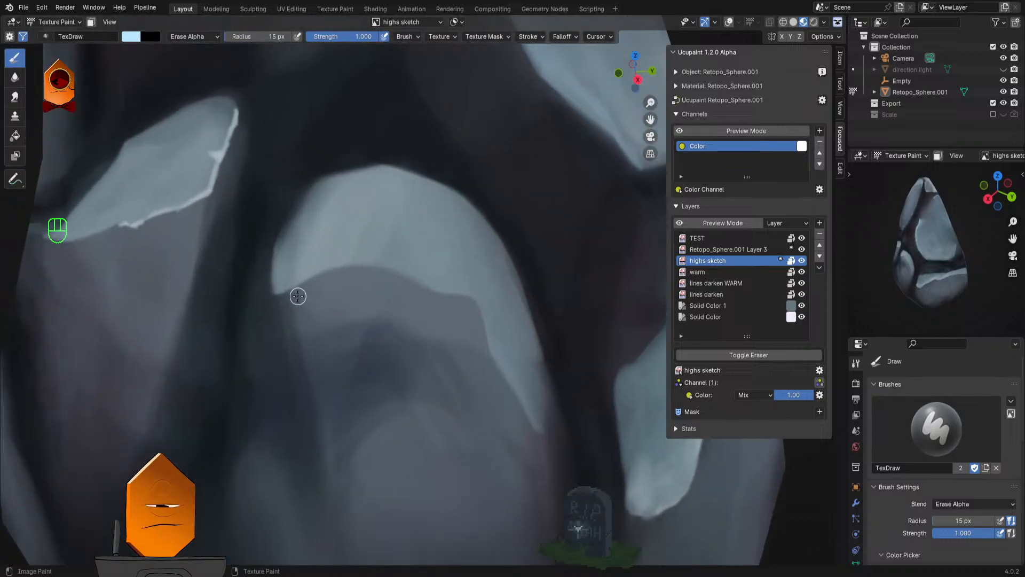
left_click_drag(298, 296, 326, 282)
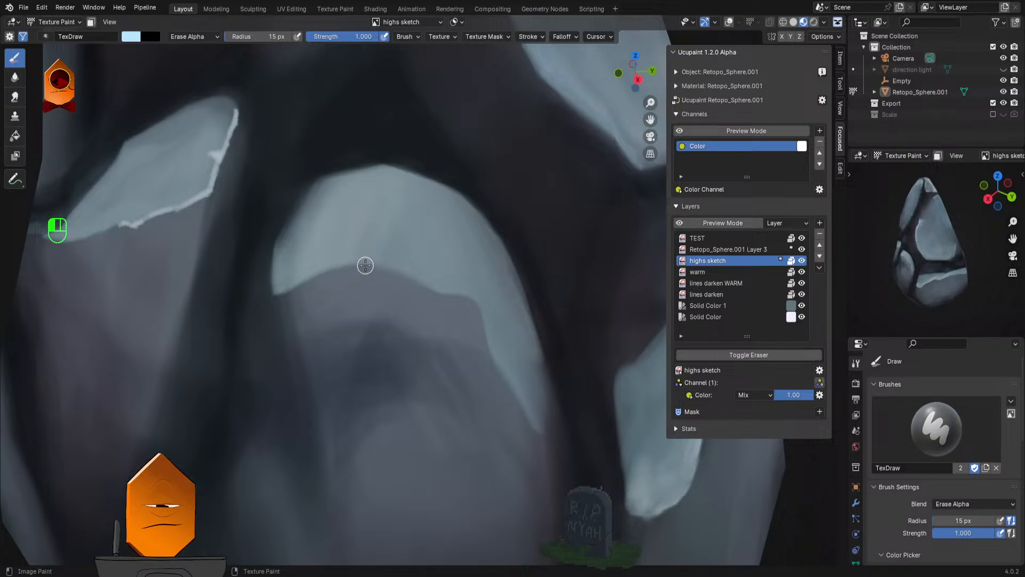
Step: Set the eraser radius to 6 px and carve a small jagged notch into the lower edge of the central stone's highlight
key("shift+f")
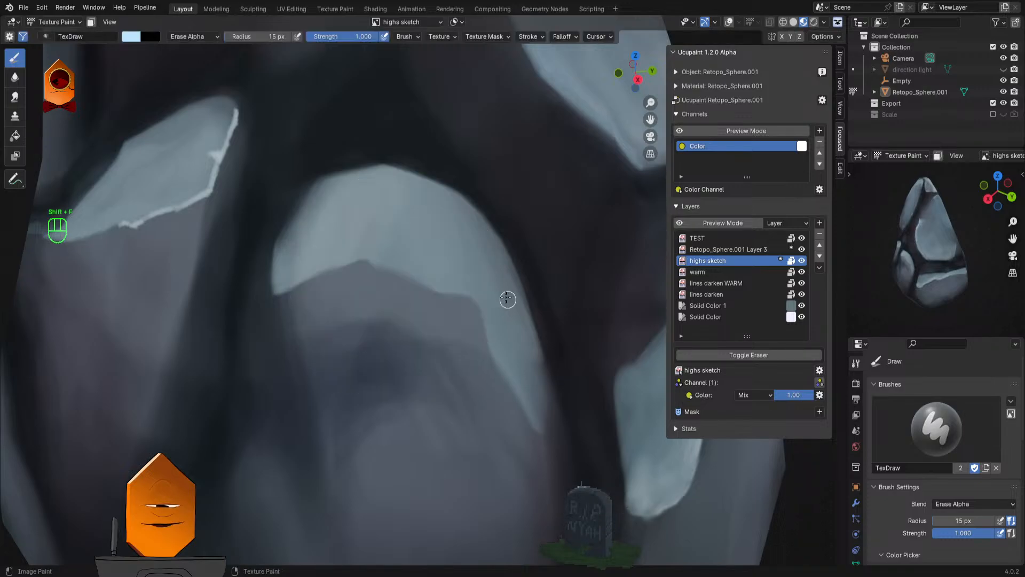
key("f")
left_click(423, 290)
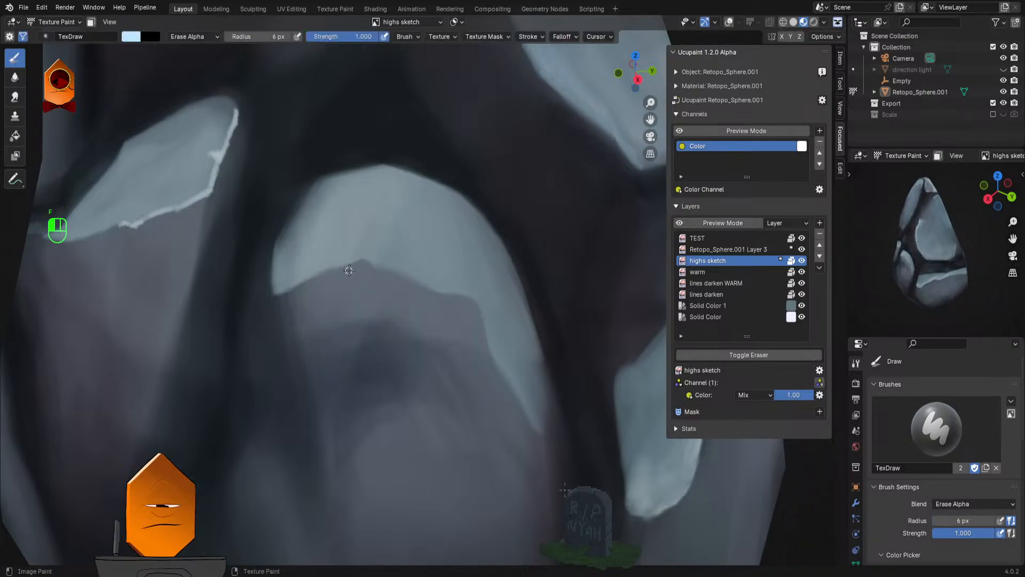
left_click_drag(373, 255, 370, 269)
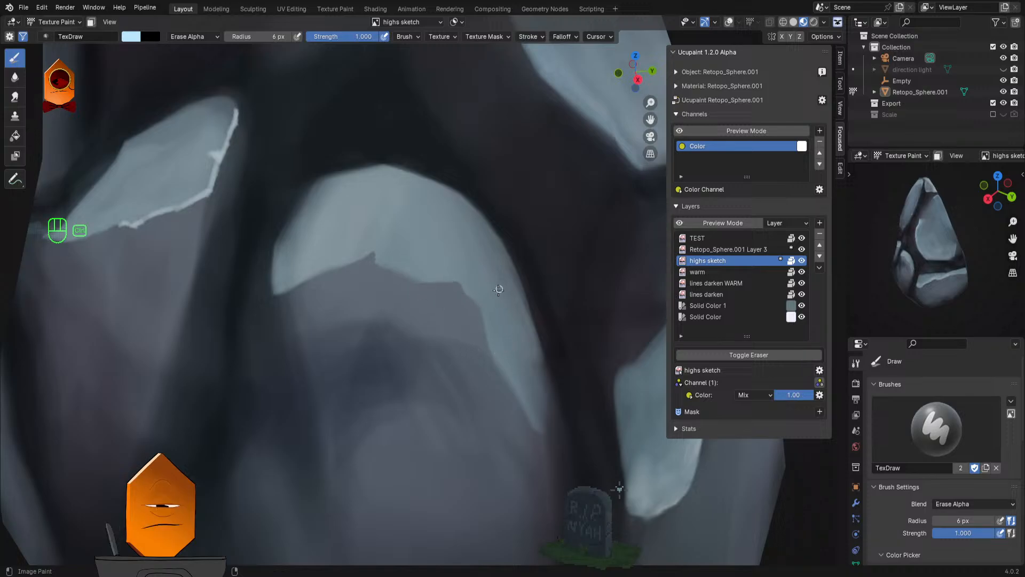
Step: Set the eraser radius to 14 px and trim the two lower ends of the central stone's highlight
scroll(496, 285, "down", 5)
scroll(427, 256, "up", 3)
scroll(417, 231, "up", 4)
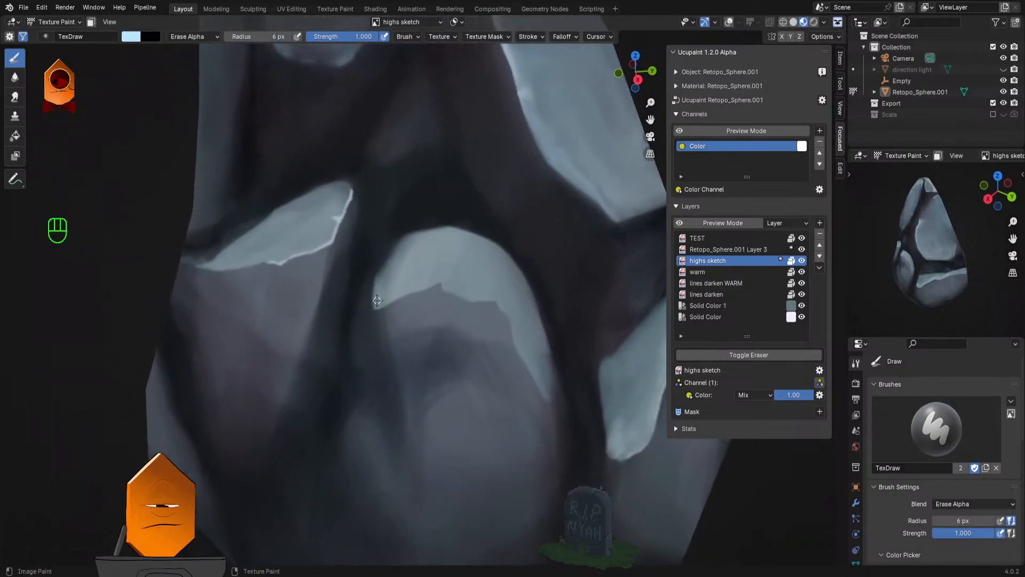
key("f")
left_click(401, 309)
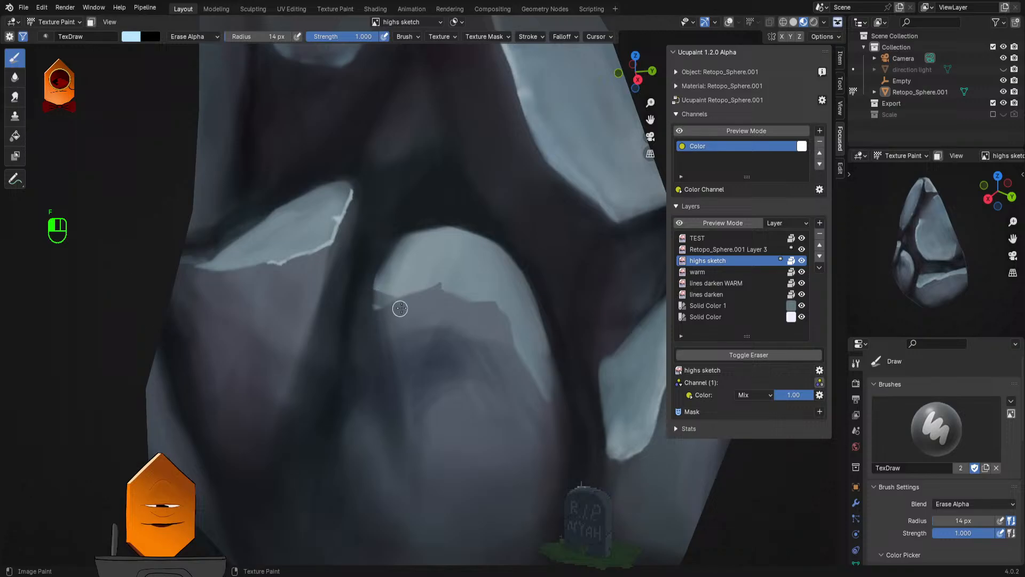
scroll(469, 261, "down", 4)
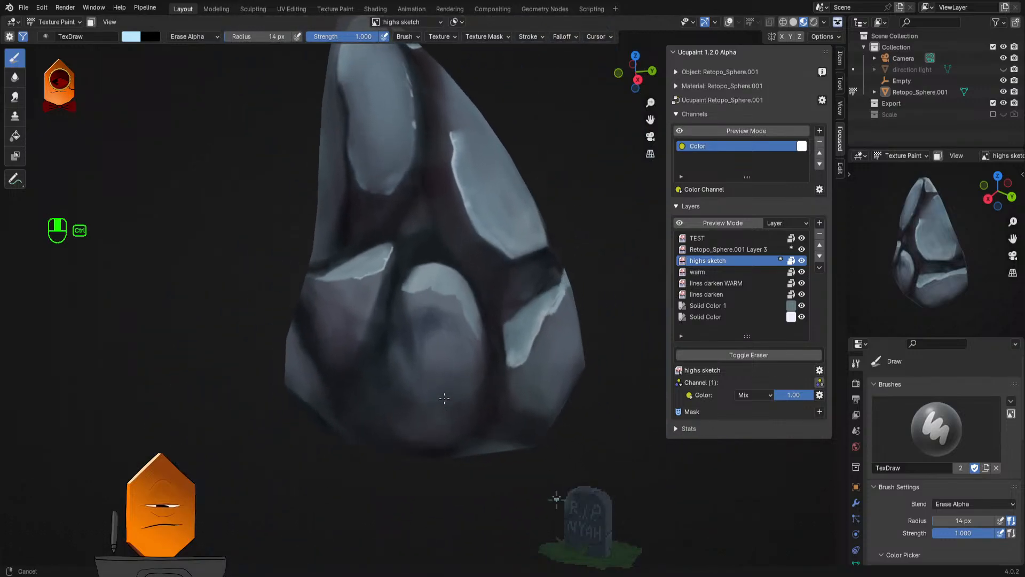
scroll(445, 398, "up", 5)
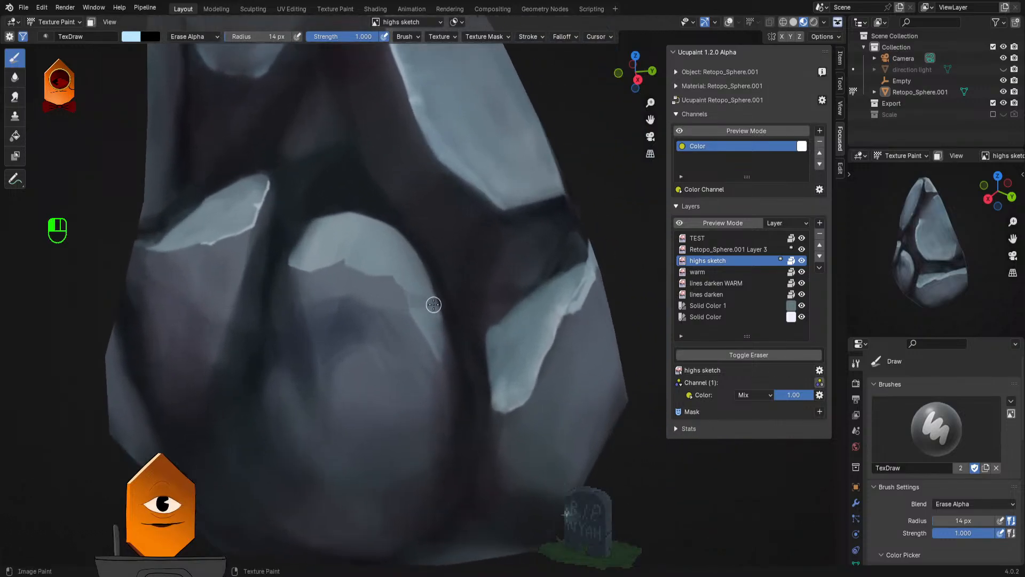
mouse_move(433, 303)
left_mouse_down()
mouse_move(438, 330)
mouse_move(421, 303)
mouse_move(412, 312)
mouse_move(426, 319)
mouse_move(431, 295)
left_mouse_up()
Step: Examine the whole rock from a distance and from several angles to judge how the stone highlights read
scroll(407, 319, "down", 8)
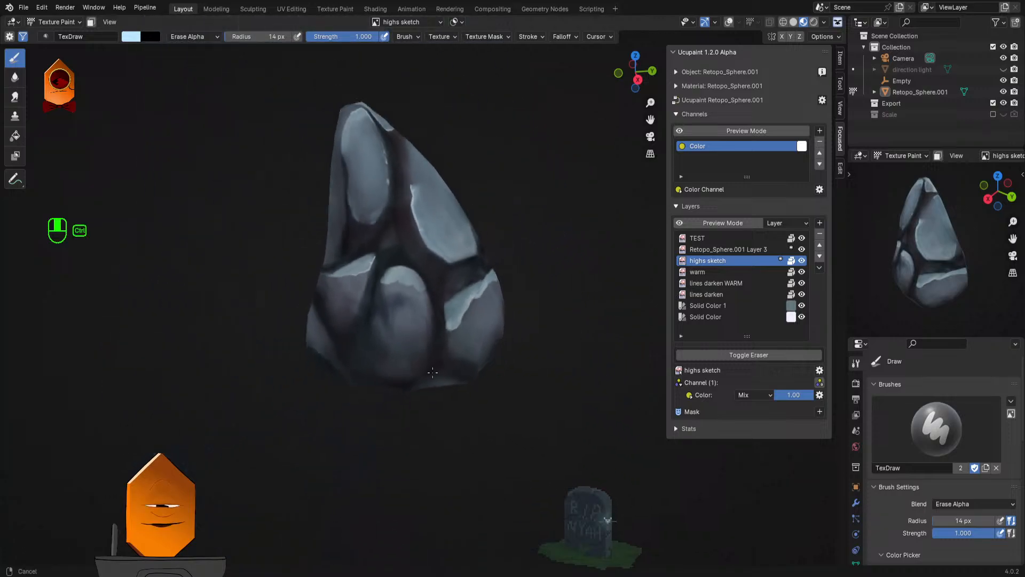
scroll(428, 320, "down", 3)
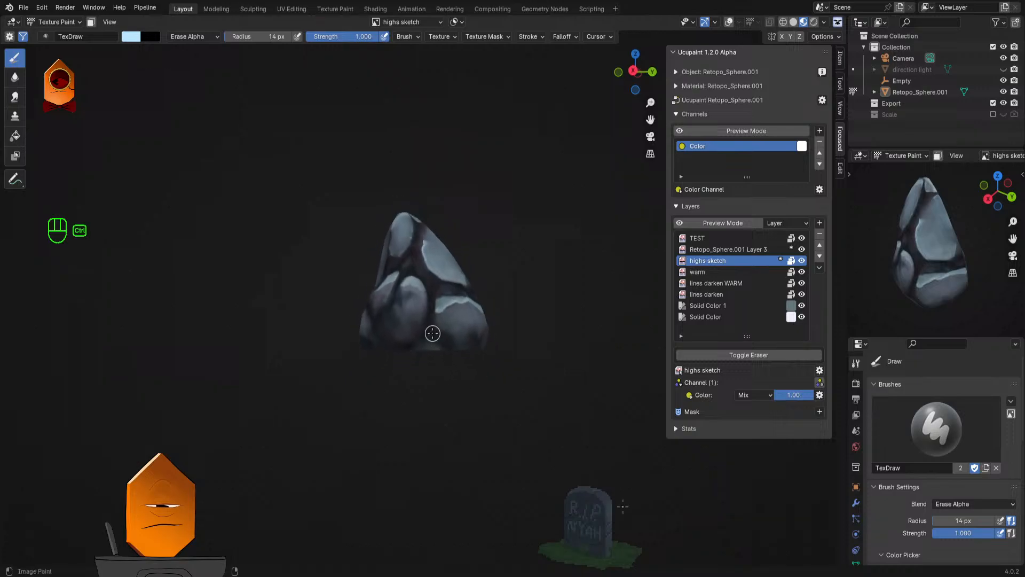
mouse_move(434, 267)
left_mouse_down()
mouse_move(444, 342)
mouse_move(433, 377)
mouse_move(477, 358)
mouse_move(465, 366)
left_mouse_up()
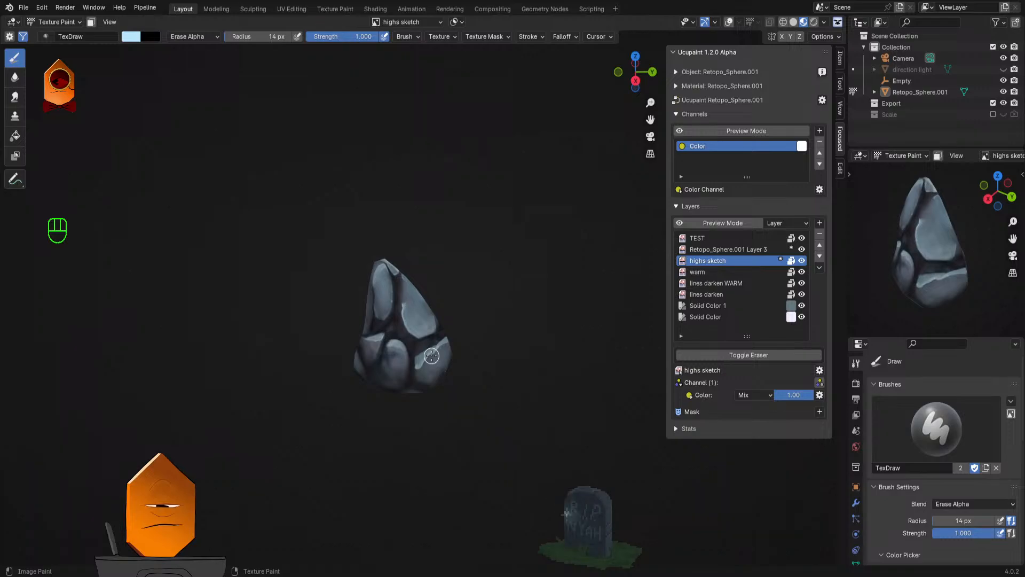
left_click_drag(436, 360, 502, 343)
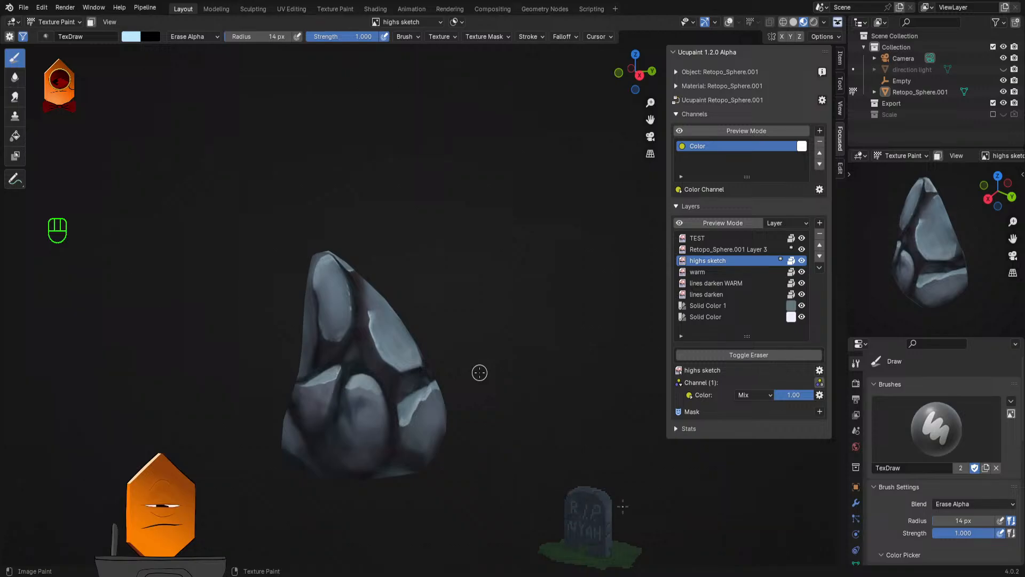
scroll(469, 298, "up", 3)
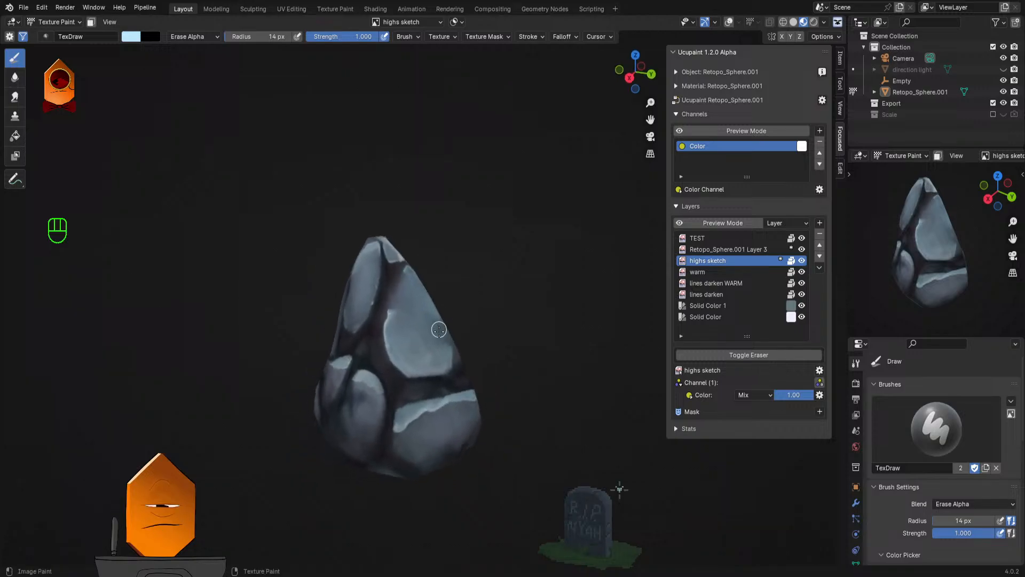
scroll(452, 271, "up", 3)
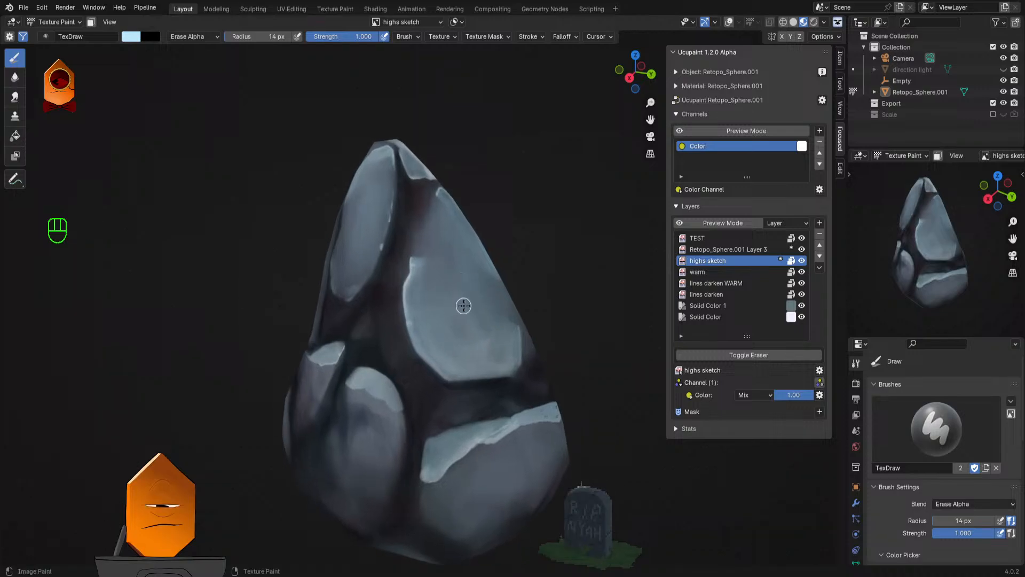
mouse_move(462, 303)
left_mouse_down()
mouse_move(495, 278)
mouse_move(485, 290)
mouse_move(478, 275)
left_mouse_up()
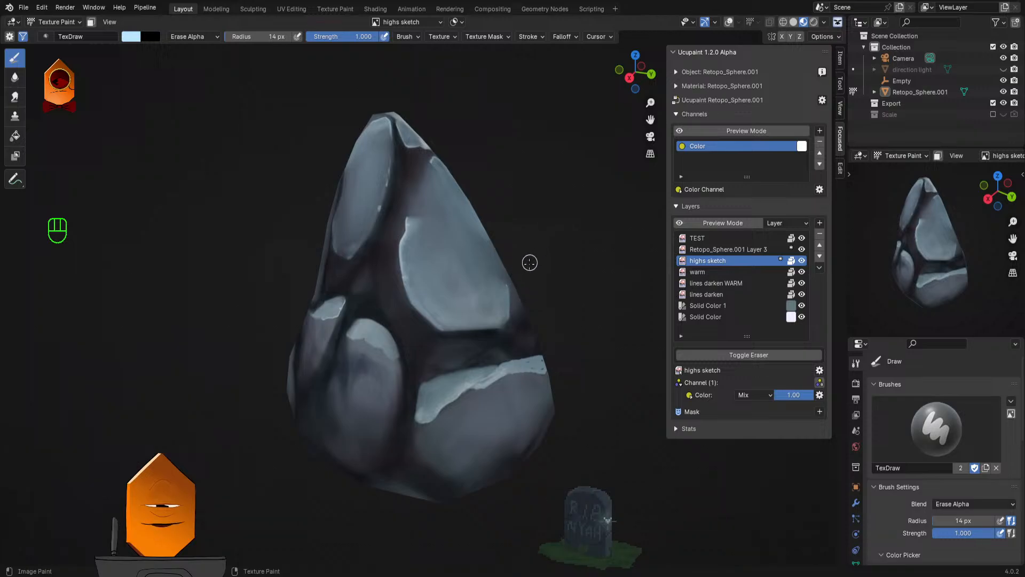
mouse_move(522, 291)
left_mouse_down()
mouse_move(547, 279)
mouse_move(519, 291)
mouse_move(584, 298)
left_mouse_up()
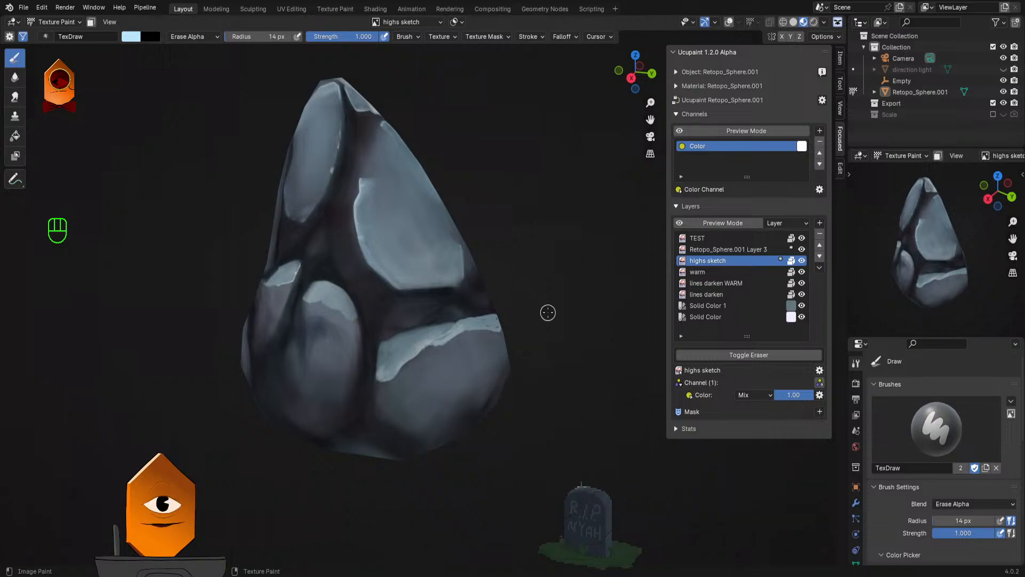
left_click_drag(497, 297, 464, 334)
mouse_move(398, 382)
left_mouse_down()
mouse_move(460, 291)
mouse_move(419, 273)
mouse_move(474, 303)
left_mouse_up()
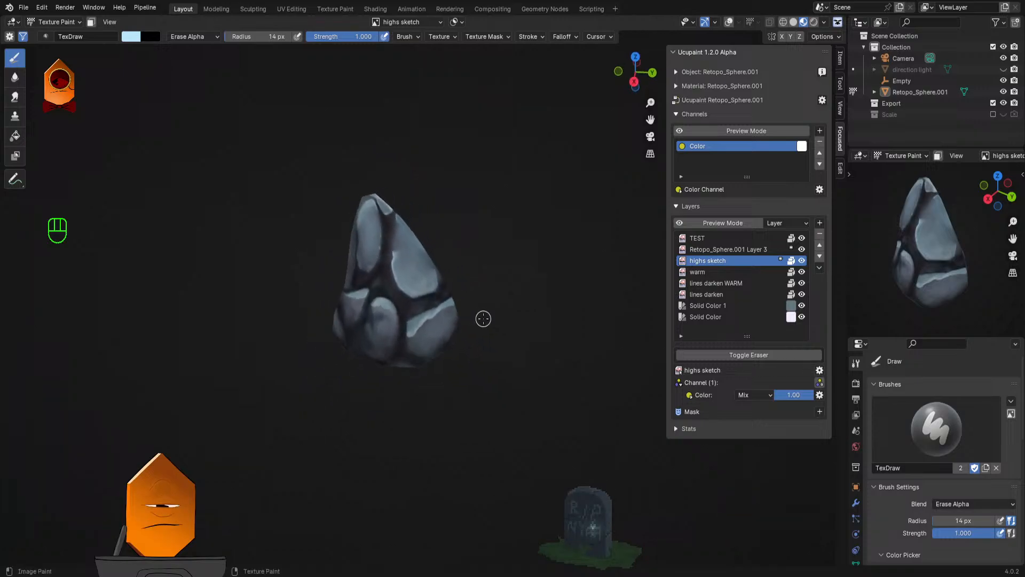
left_click_drag(456, 275, 456, 245)
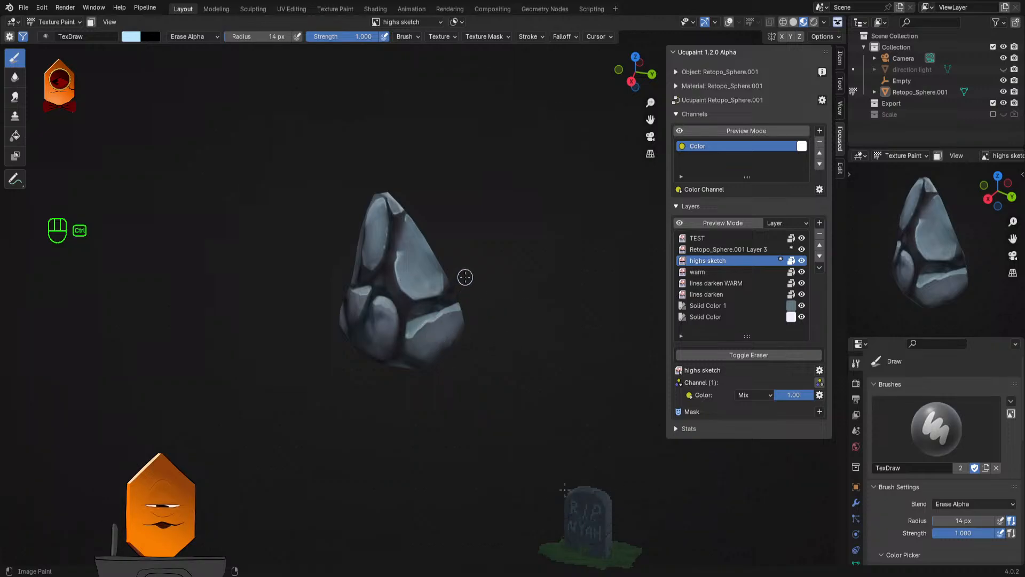
scroll(465, 277, "up", 3)
scroll(480, 288, "up", 3)
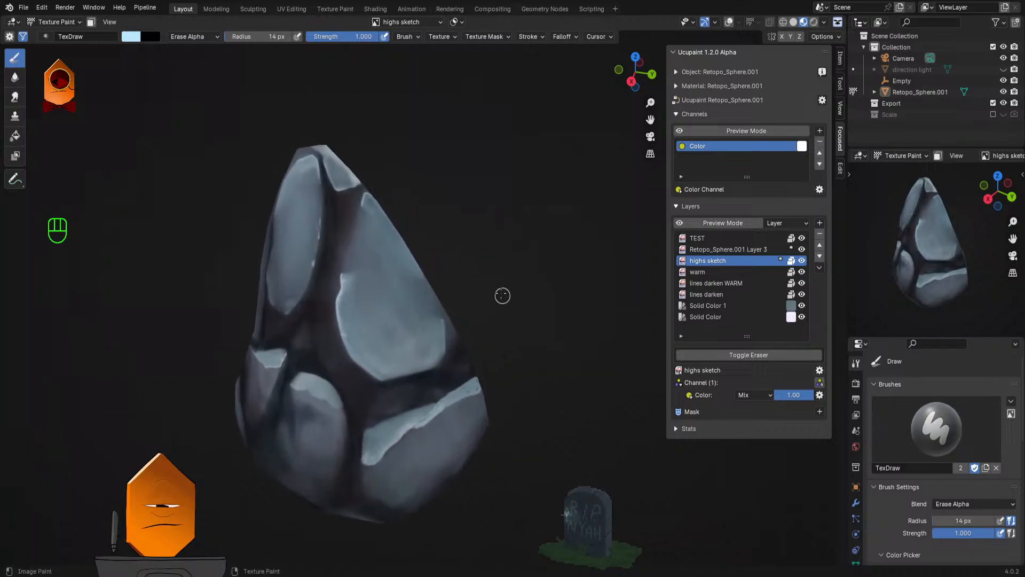
scroll(502, 295, "up", 2)
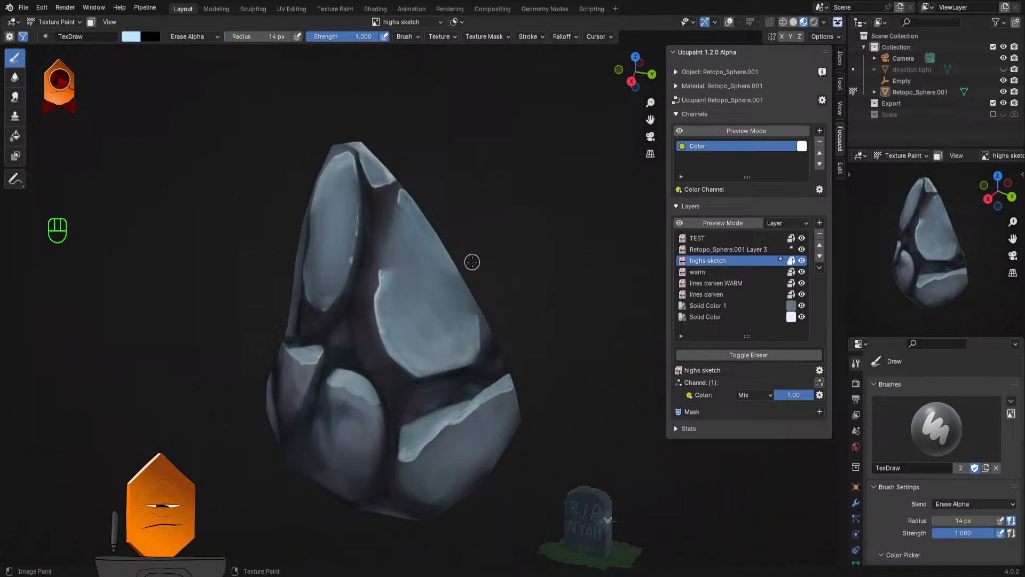
key("shift")
left_click_drag(457, 305, 453, 284)
mouse_move(494, 311)
left_mouse_down()
mouse_move(538, 280)
mouse_move(481, 300)
mouse_move(508, 270)
mouse_move(508, 284)
mouse_move(465, 315)
mouse_move(478, 290)
mouse_move(529, 263)
mouse_move(519, 301)
mouse_move(531, 320)
mouse_move(481, 315)
left_mouse_up()
scroll(540, 278, "down", 6)
scroll(482, 298, "up", 3)
scroll(437, 334, "up", 3)
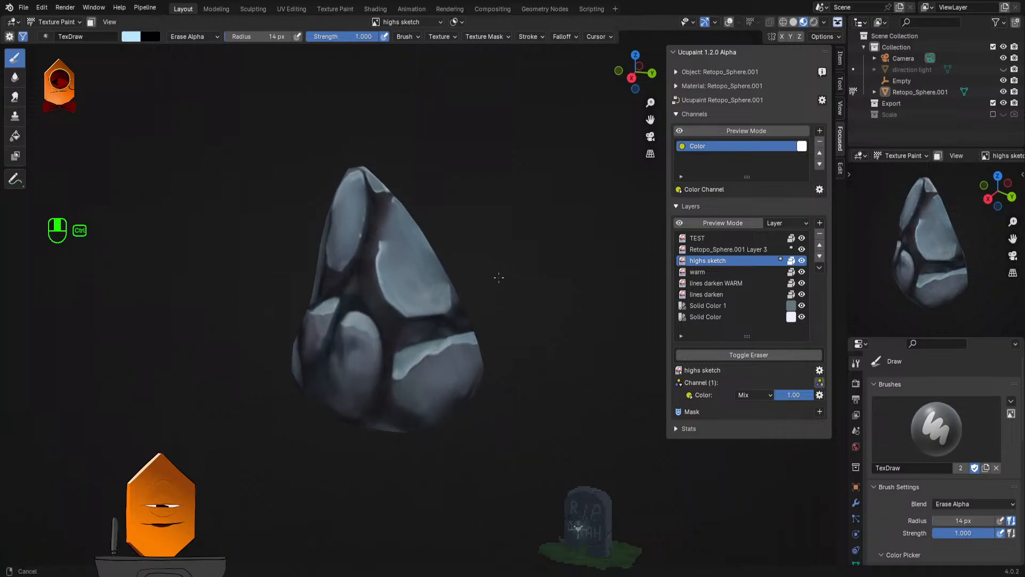
Step: Add a new image layer directly above Retopo_Sphere.001 Layer 3 and name it mebbe
left_click(820, 223)
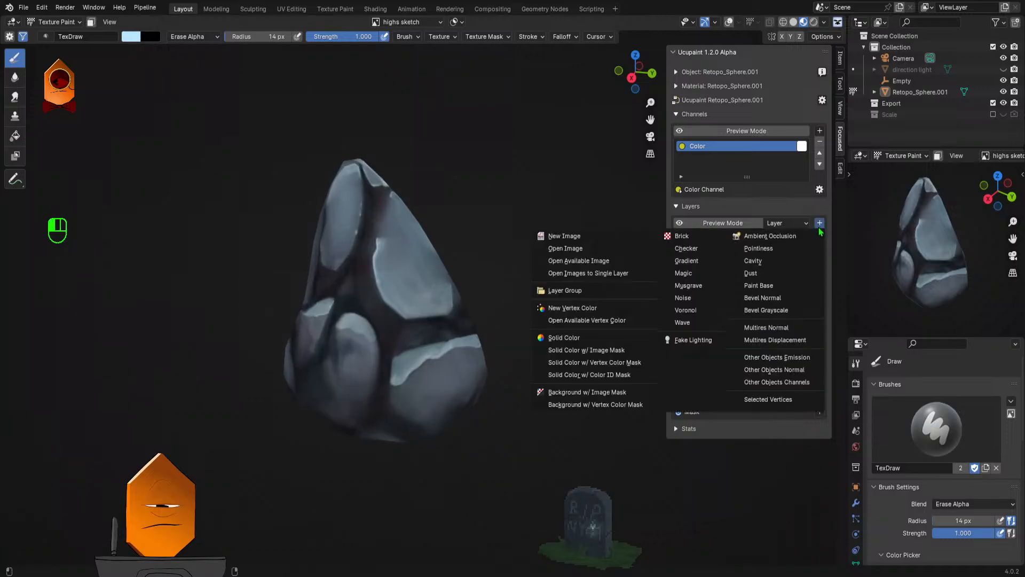
key("Escape")
left_click(738, 250)
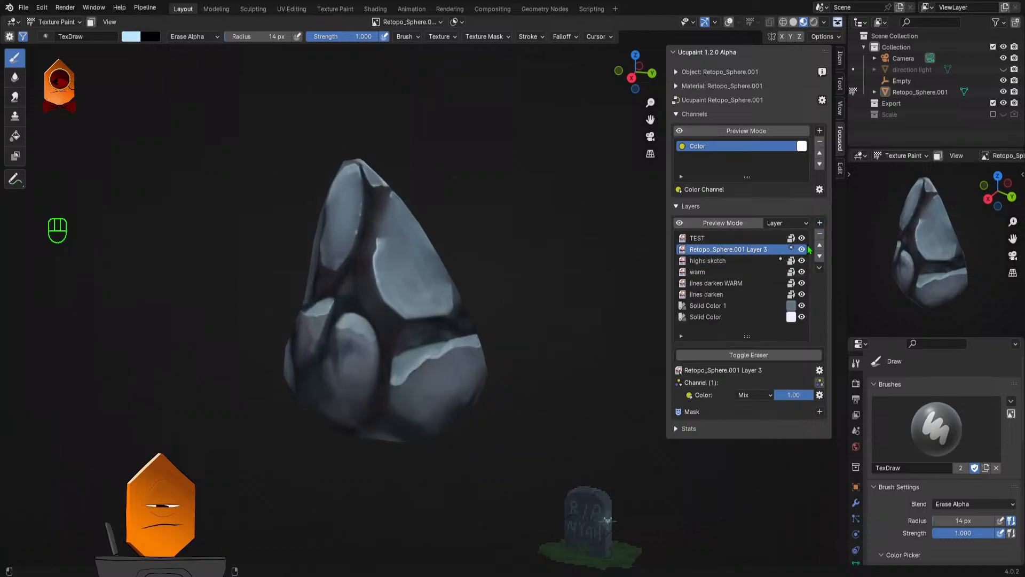
left_click(821, 223)
left_click(593, 236)
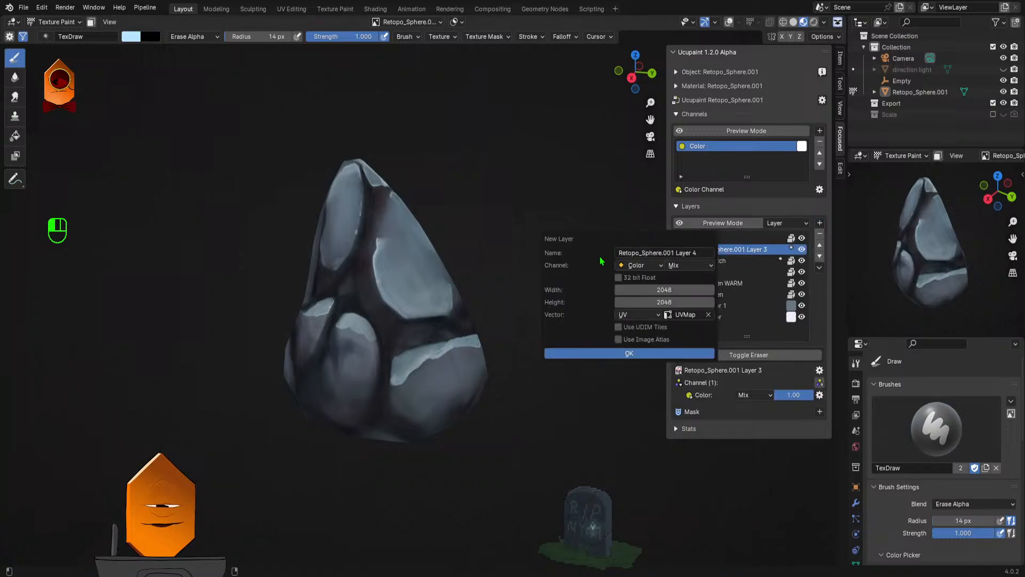
left_click(623, 354)
double_click(704, 250)
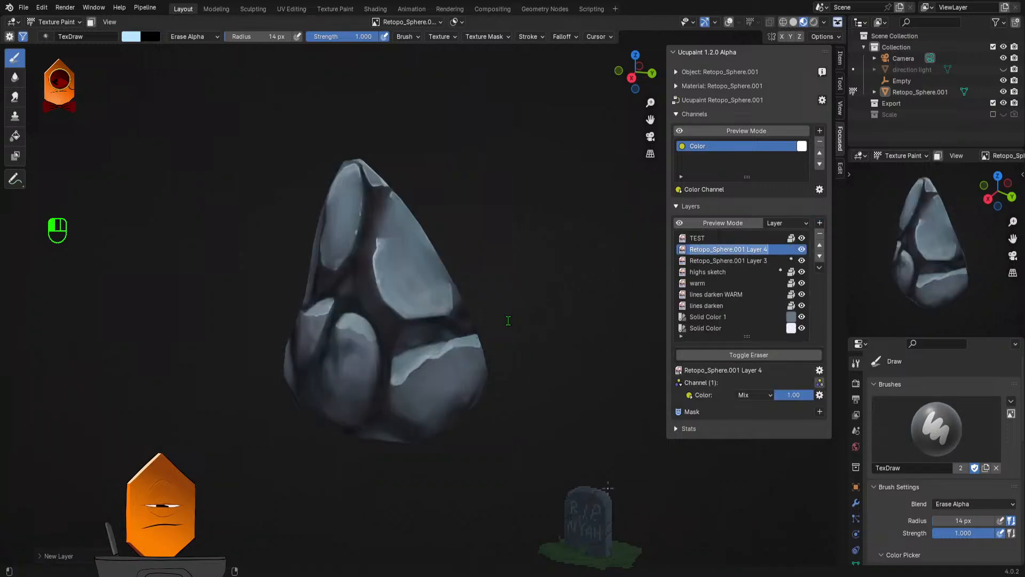
type("mebb")
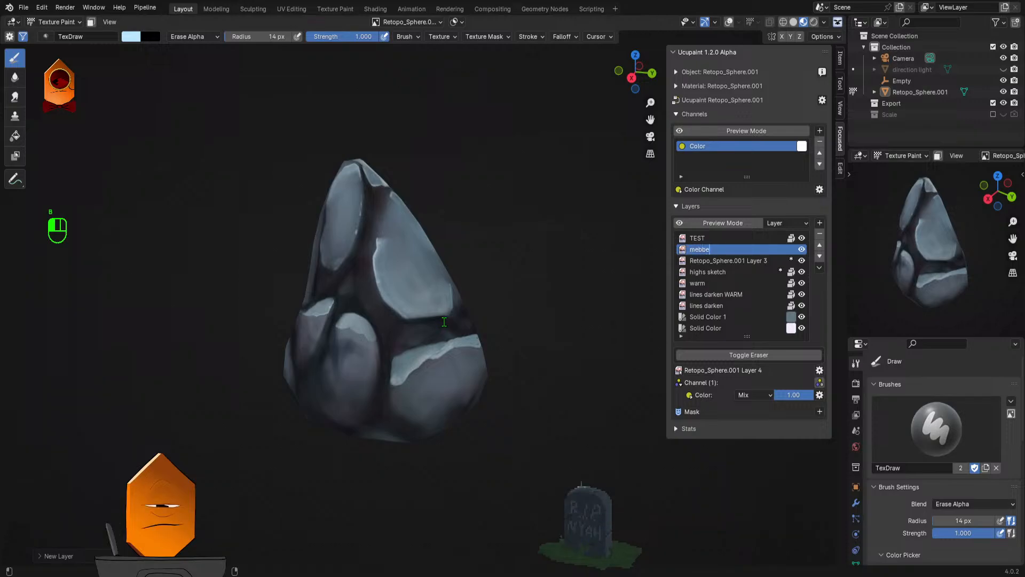
type("e")
key("Return")
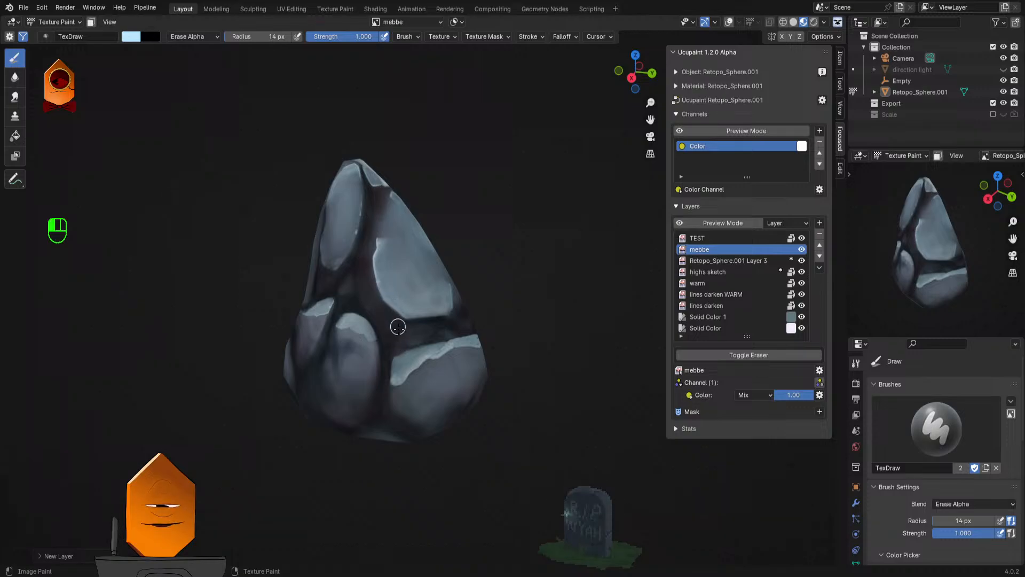
Step: Turn the eraser off, extend the large stone's light face down toward the stone below, and blend it with a sampled grey-blue
key("q")
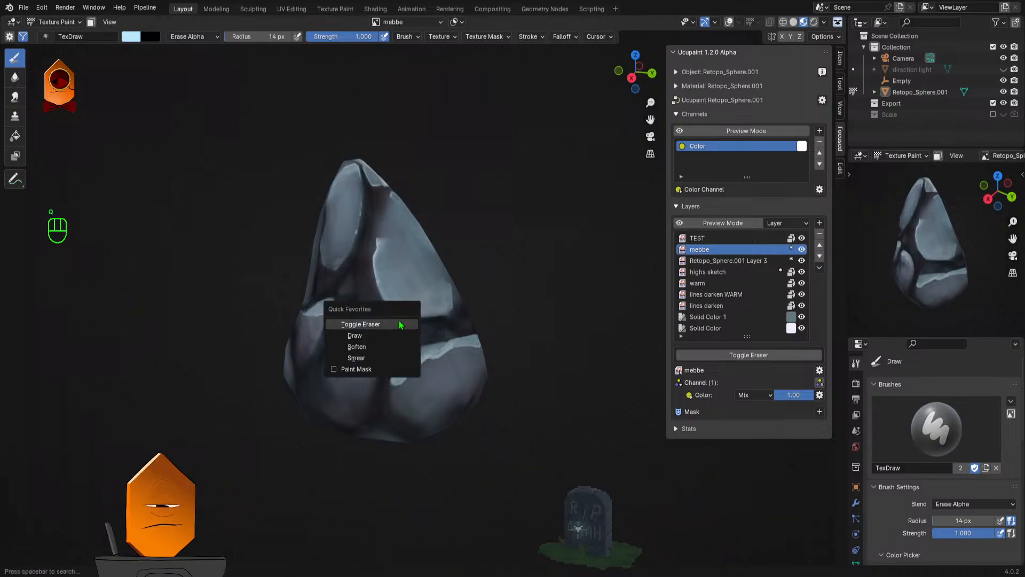
left_click(399, 324)
key("ctrl+z")
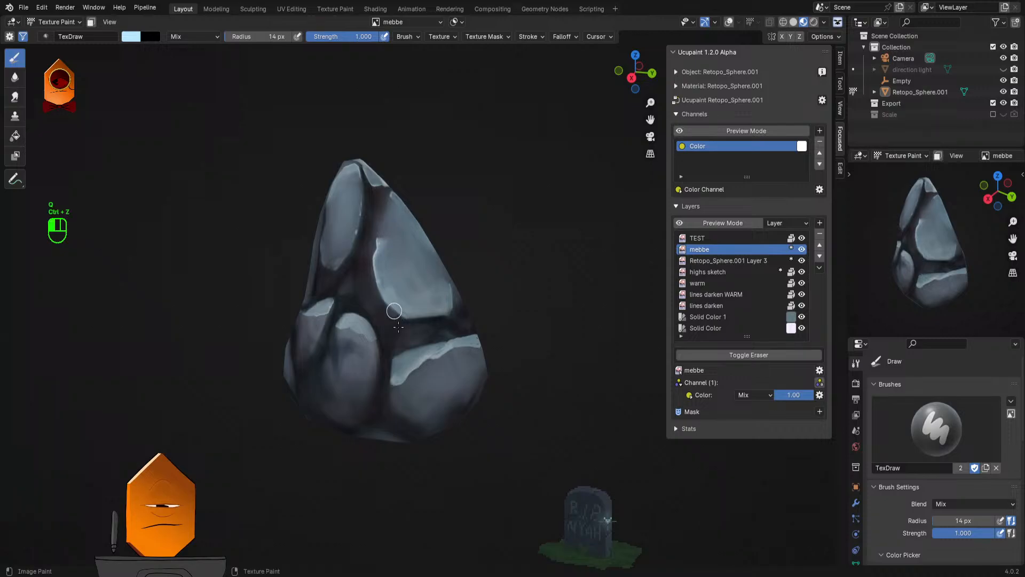
mouse_move(399, 326)
left_mouse_down()
mouse_move(409, 346)
mouse_move(453, 332)
mouse_move(458, 294)
mouse_move(423, 323)
mouse_move(402, 315)
left_mouse_up()
scroll(438, 325, "down", 3)
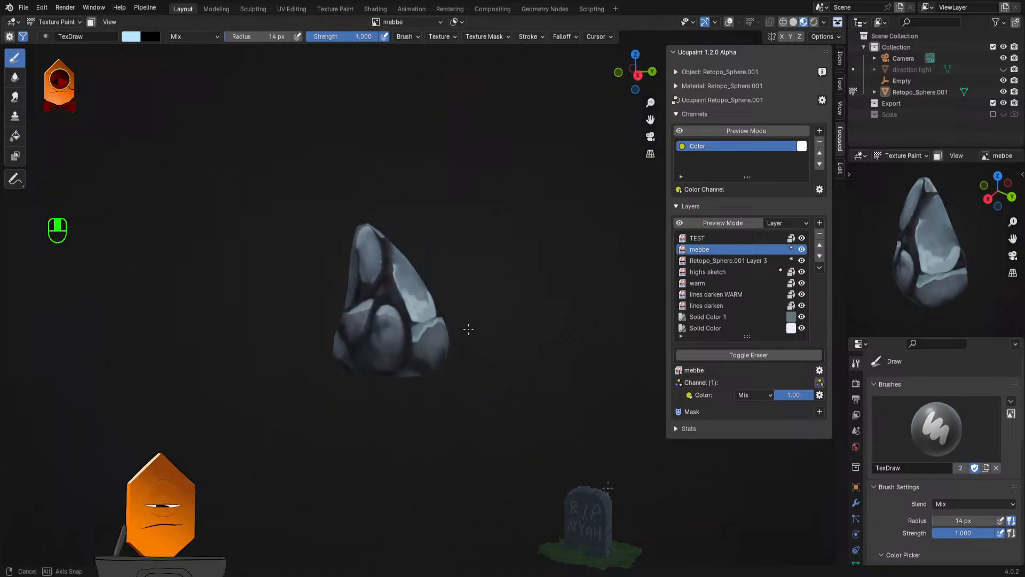
scroll(462, 267, "up", 3)
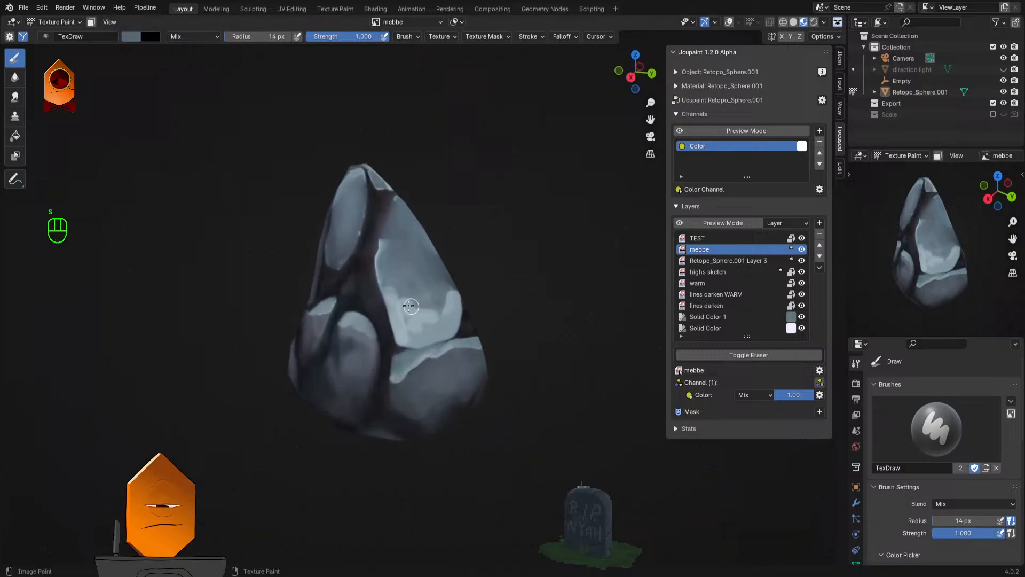
mouse_move(409, 306)
left_mouse_down()
mouse_move(395, 323)
mouse_move(425, 317)
mouse_move(433, 330)
left_mouse_up()
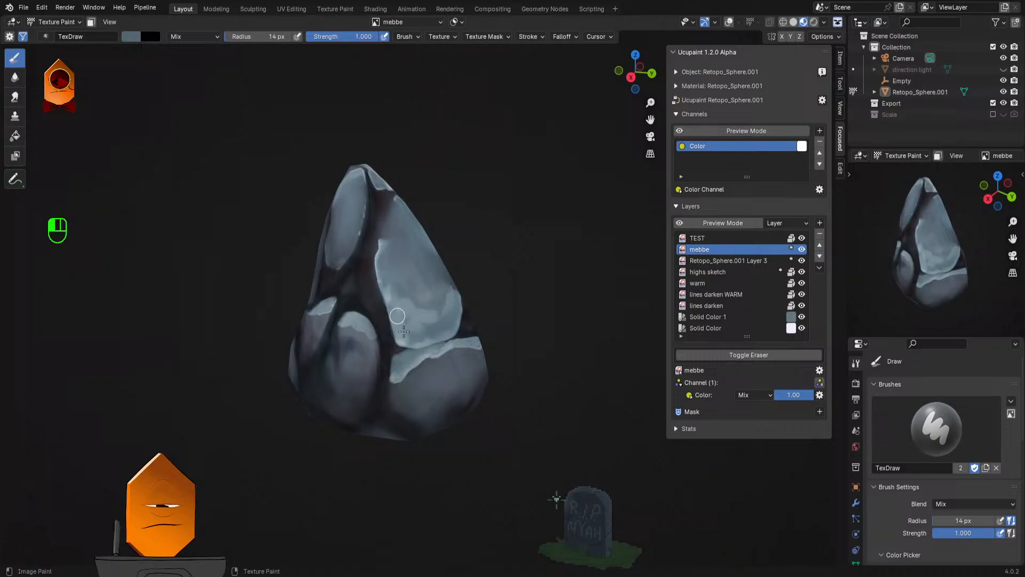
Step: Switch the brush to Erase Alpha with a 7 px radius and clean up the lower edge of the large stone's extension
scroll(435, 347, "up", 4)
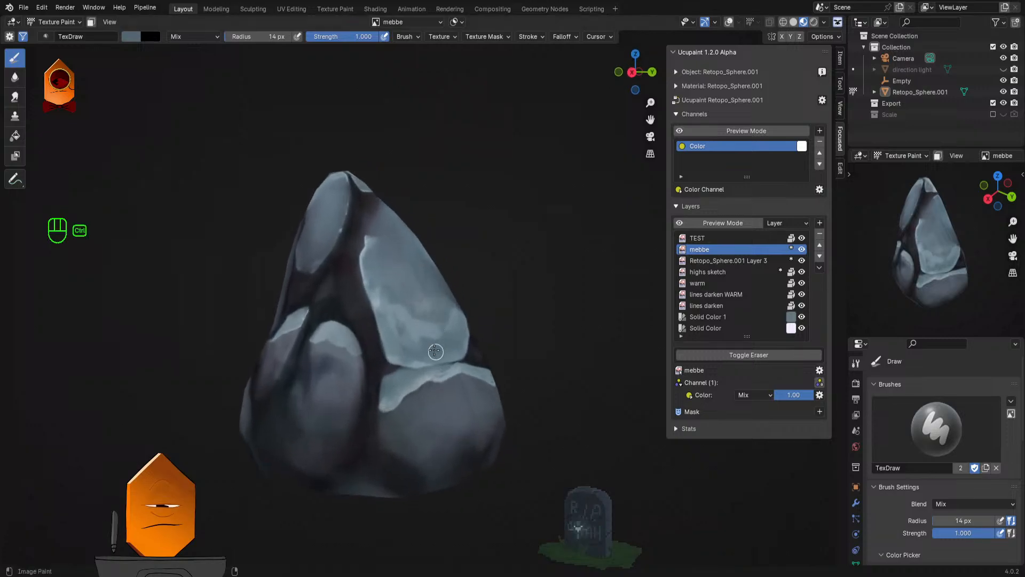
key("q")
left_click(431, 388)
key("f")
left_click(423, 385)
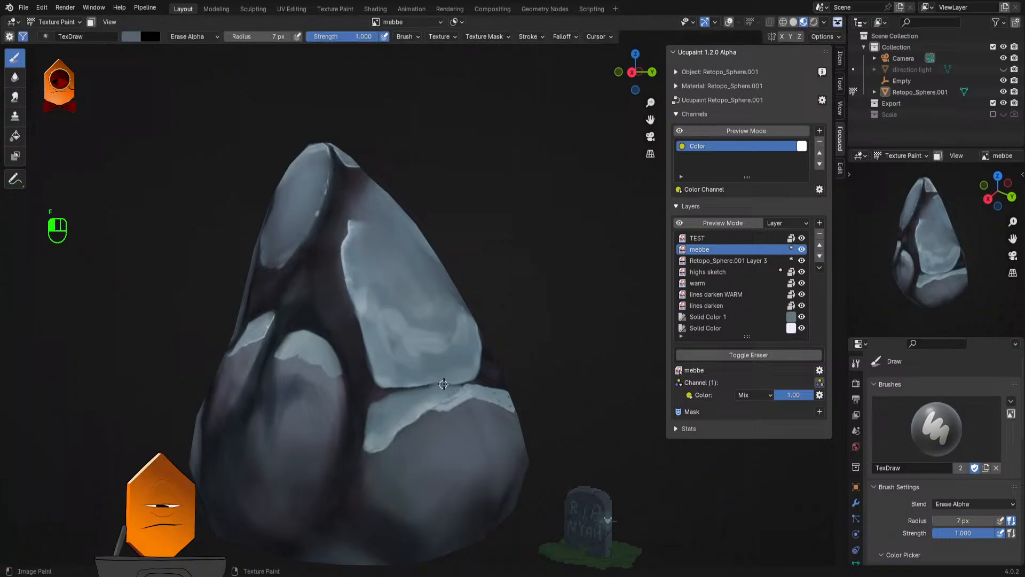
scroll(488, 370, "down", 6)
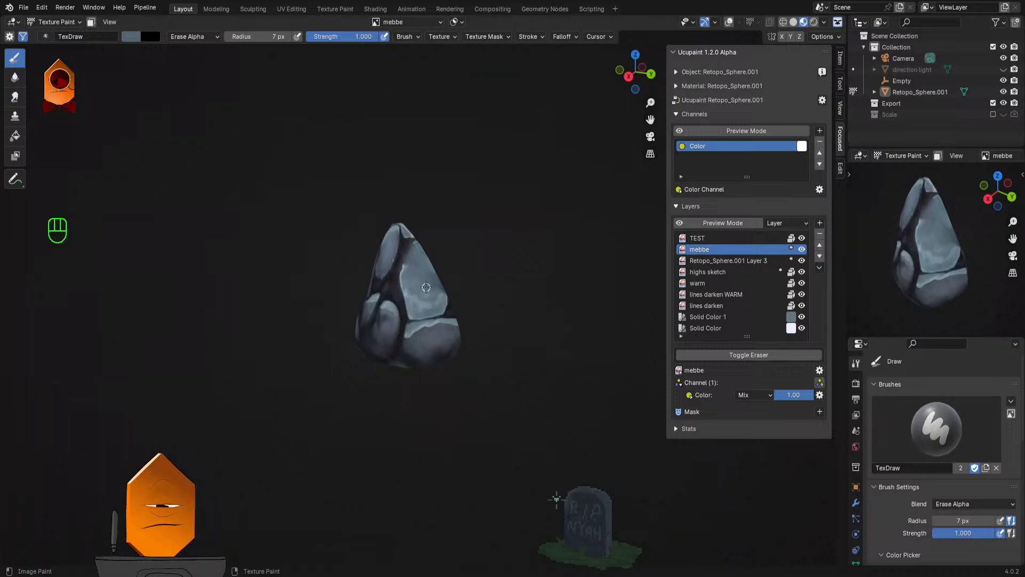
scroll(422, 314, "up", 5)
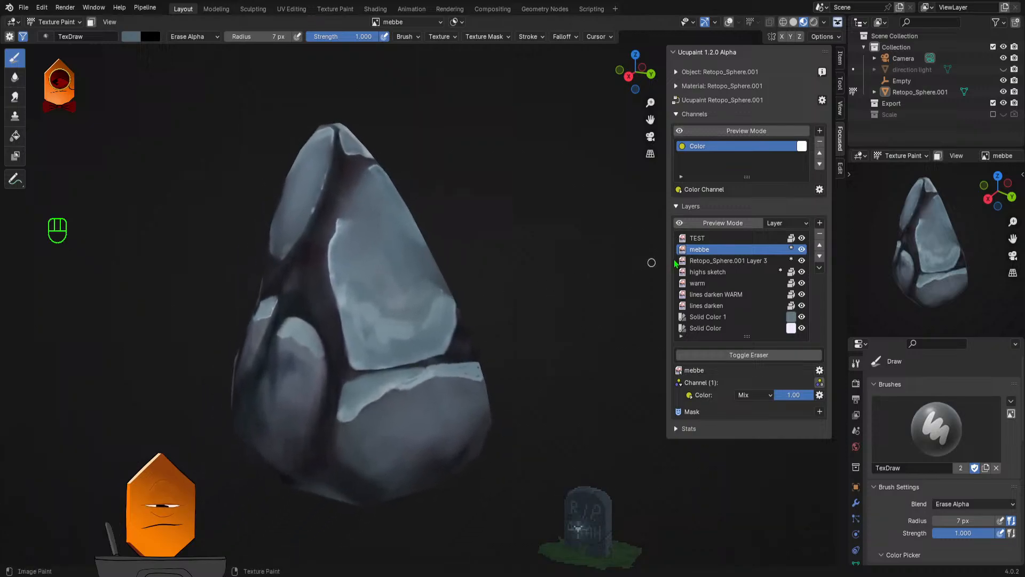
Step: Hide the mebbe layer to judge the rock without the large stone's extension, and remove that layer
left_click(802, 249)
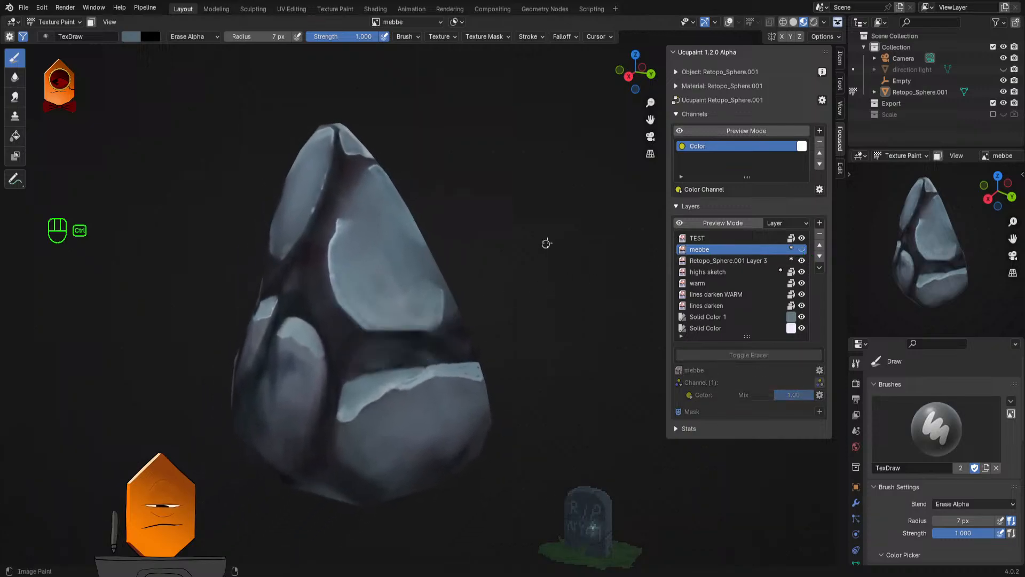
scroll(544, 242, "down", 4)
mouse_move(534, 298)
left_mouse_down()
mouse_move(542, 345)
mouse_move(536, 279)
mouse_move(488, 306)
mouse_move(492, 354)
left_mouse_up()
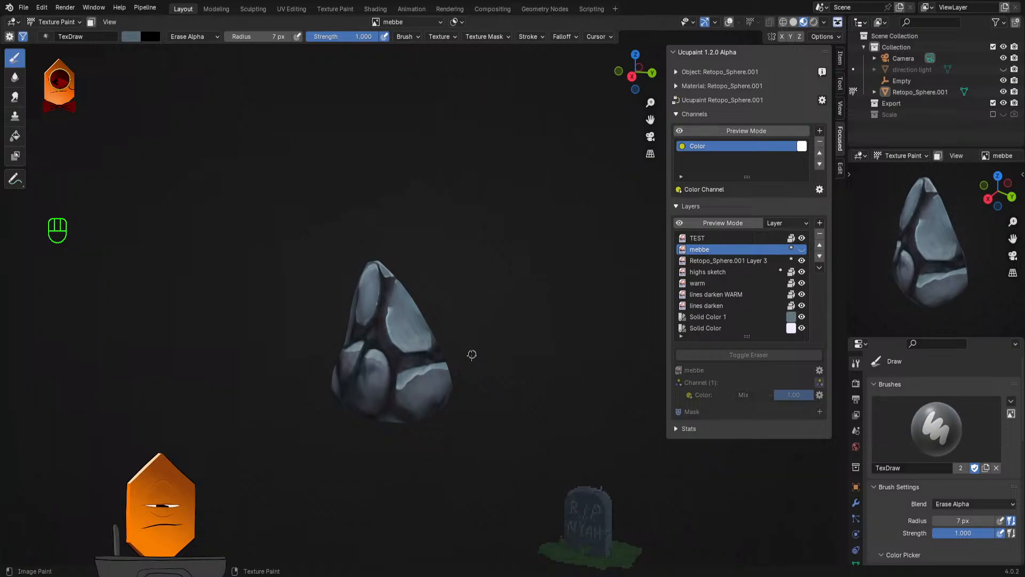
scroll(476, 335, "up", 3)
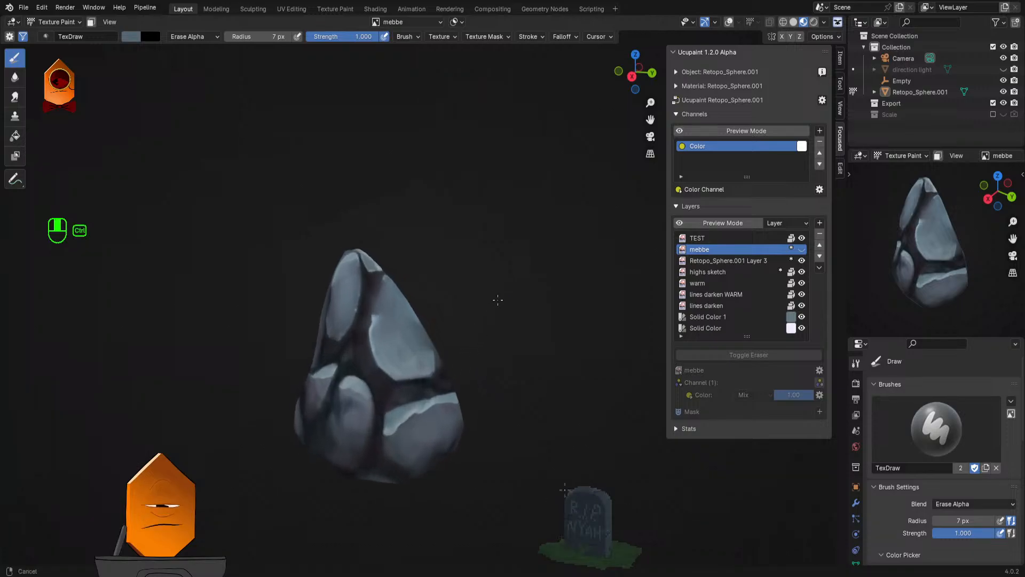
left_click(820, 233)
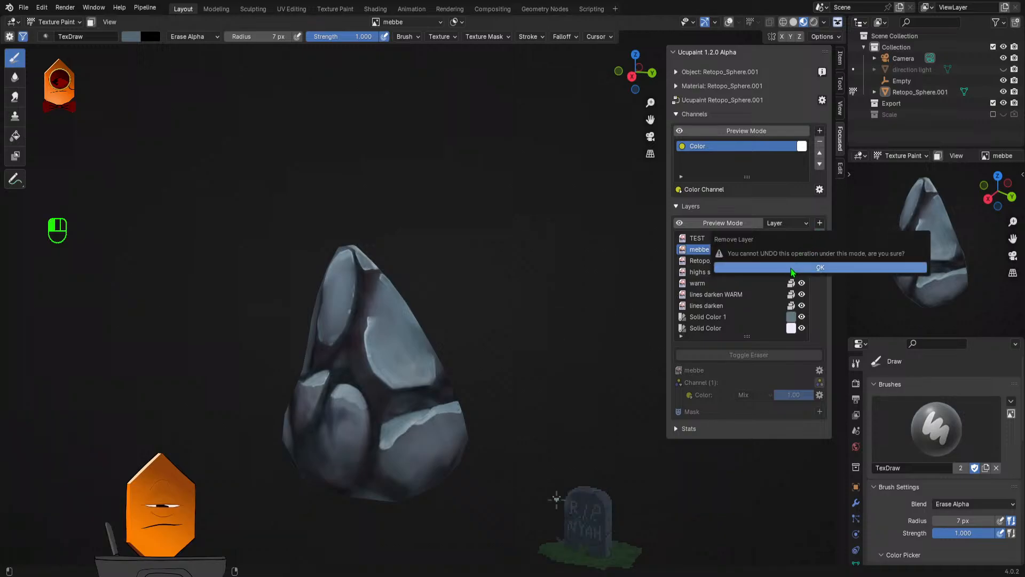
left_click(791, 268)
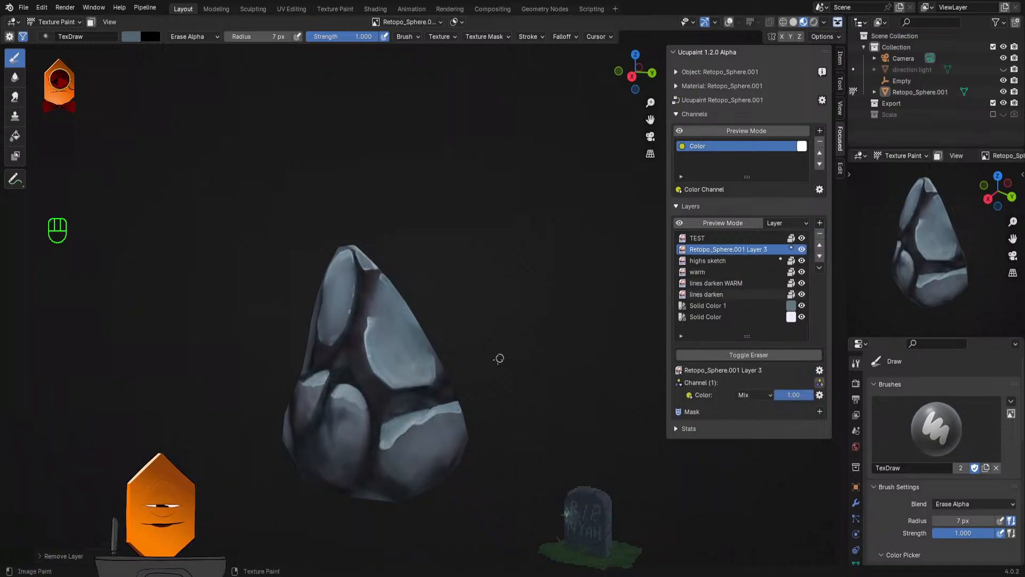
Step: Try touching up the large stone's lower edge on the highs sketch layer, and undo the attempt
scroll(500, 358, "up", 3)
scroll(523, 315, "up", 5)
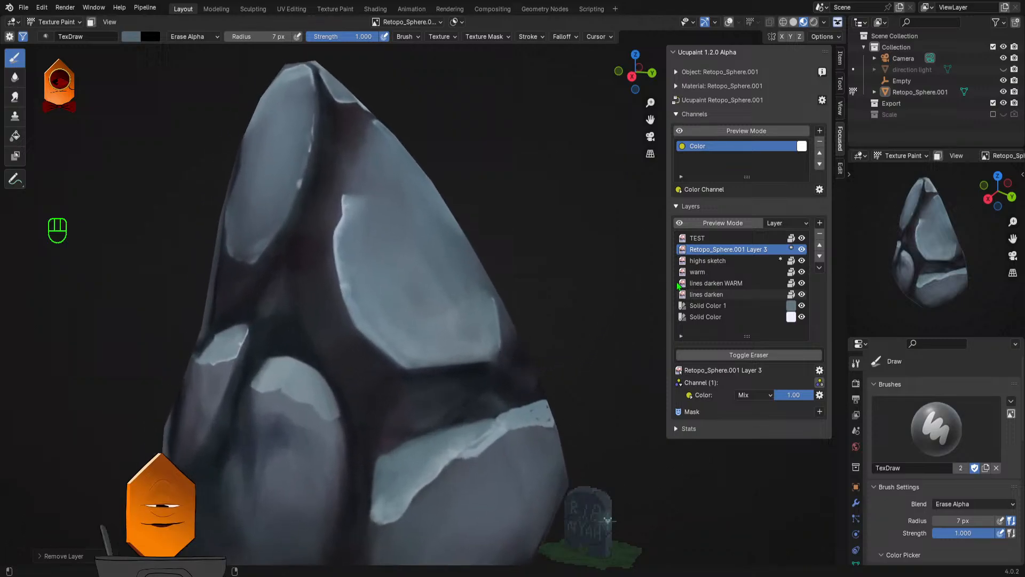
left_click(710, 261)
scroll(448, 332, "up", 1)
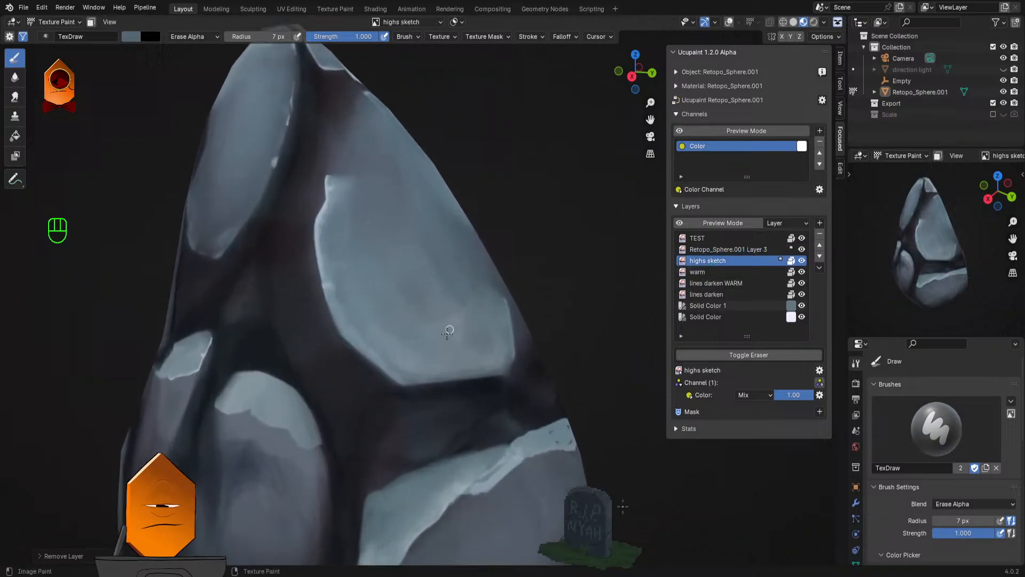
key("q")
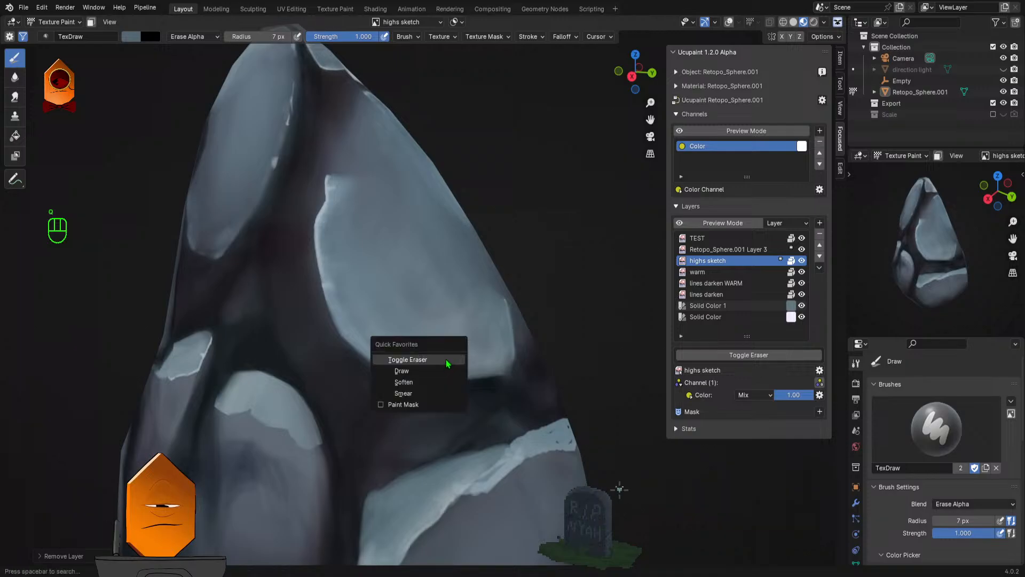
left_click(447, 359)
key("q")
left_click(443, 357)
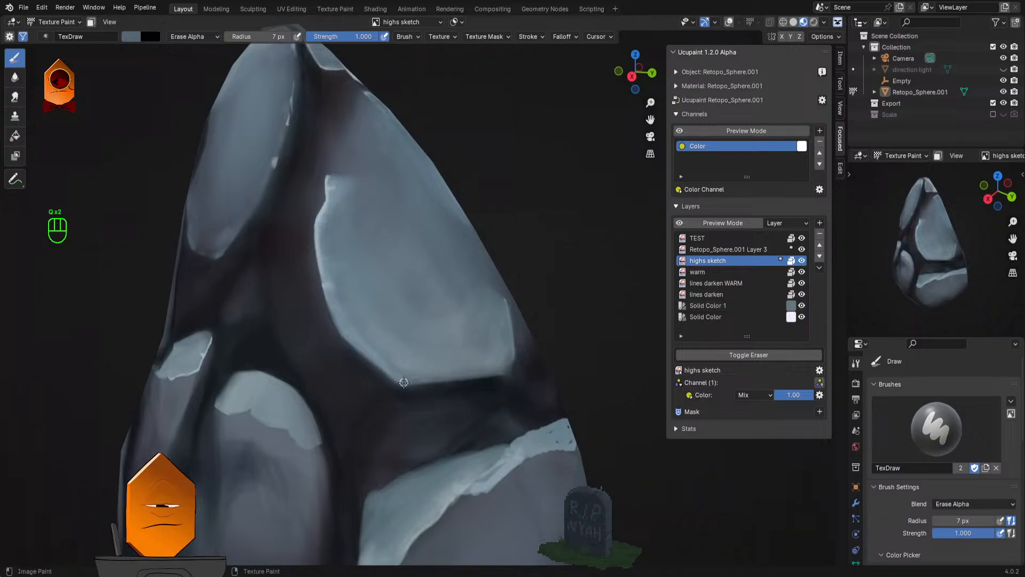
key("ctrl+z")
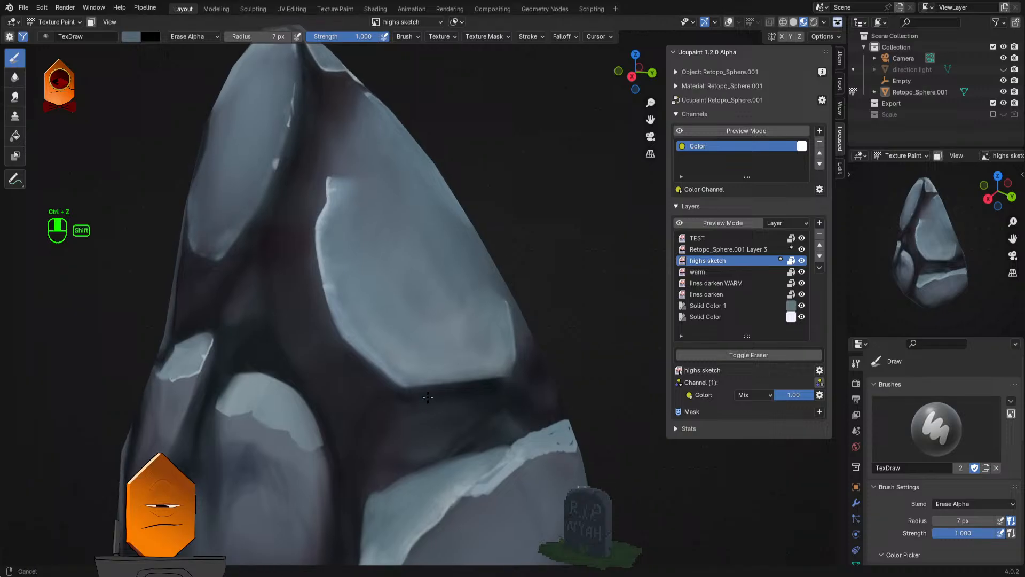
scroll(426, 386, "up", 1)
scroll(426, 386, "down", 1)
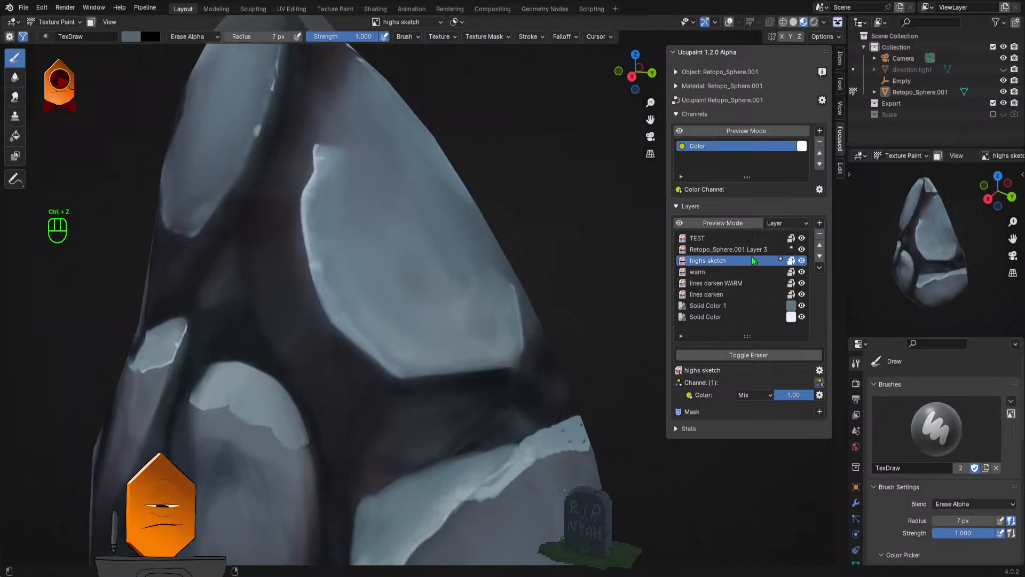
Step: Compare the rock with Retopo_Sphere.001 Layer 3 hidden and shown, and remove that layer
left_click(769, 249)
left_click(802, 249)
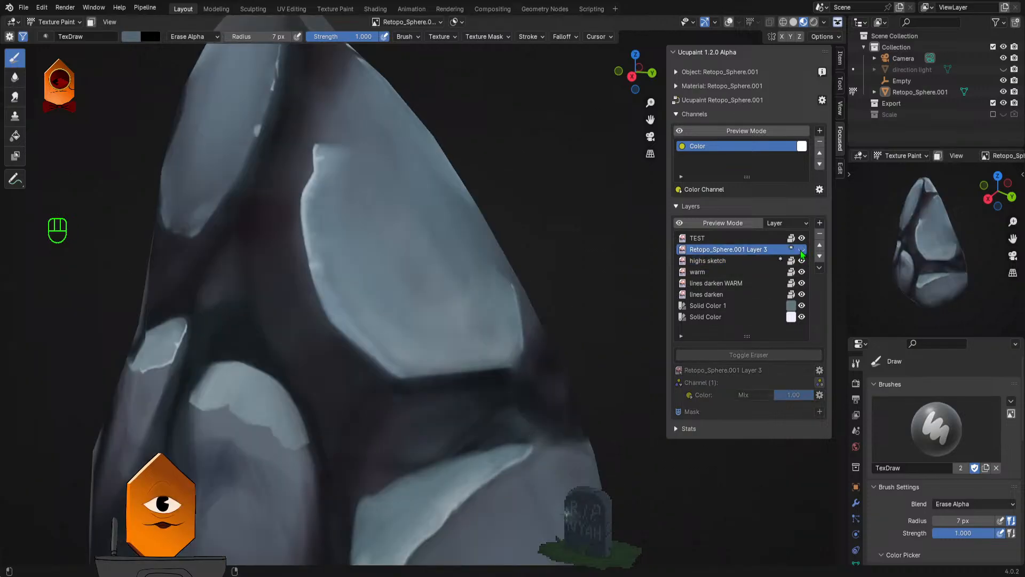
left_click(802, 251)
left_click(801, 251)
left_click(802, 251)
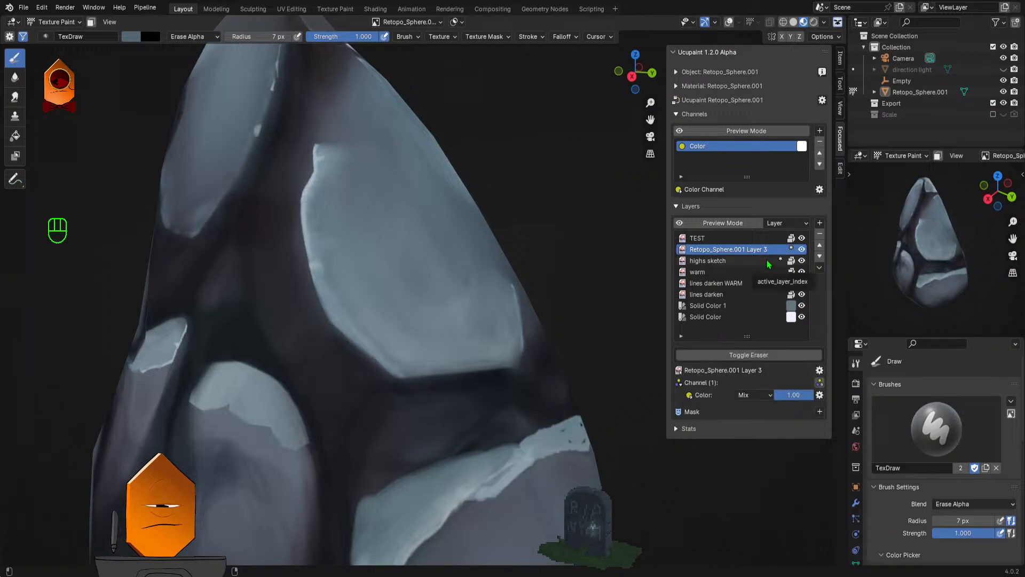
left_click(819, 234)
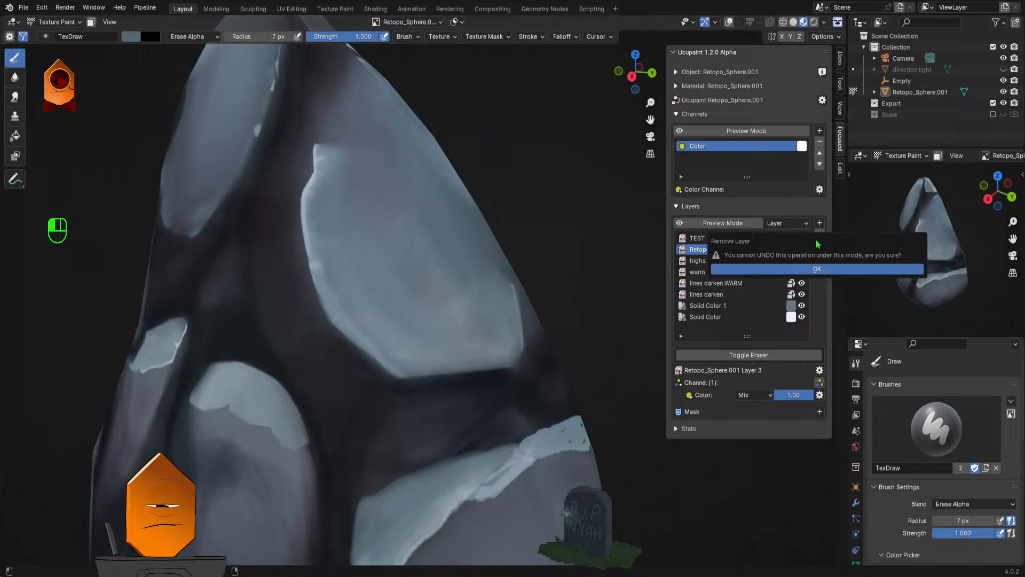
left_click(784, 270)
Step: Turn the eraser off and extend the lower stone's light band to the rock's outer edge with a 16 px Mix brush on highs sketch
scroll(556, 383, "up", 5)
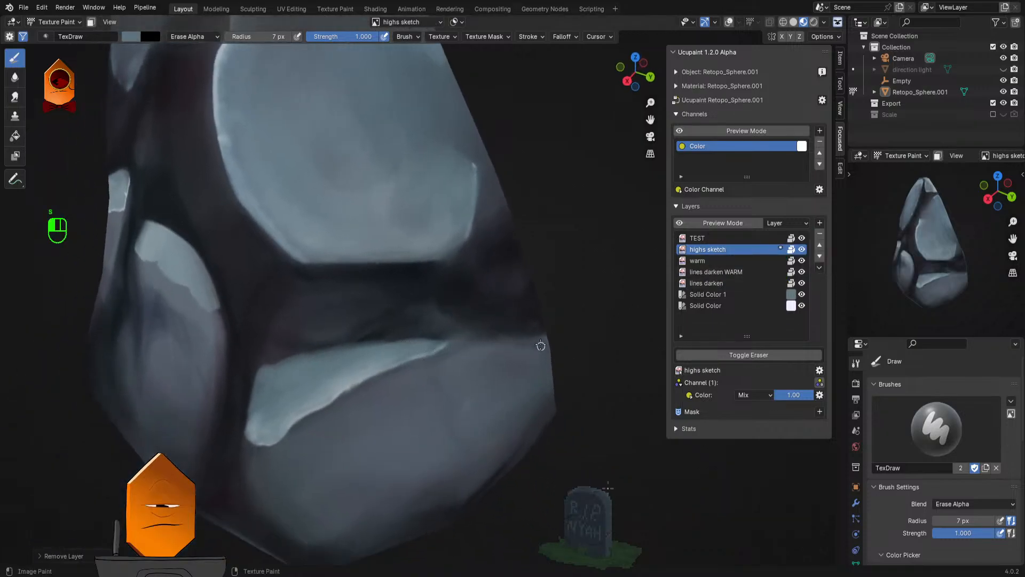
key("q")
left_click(488, 339)
key("f")
key("f")
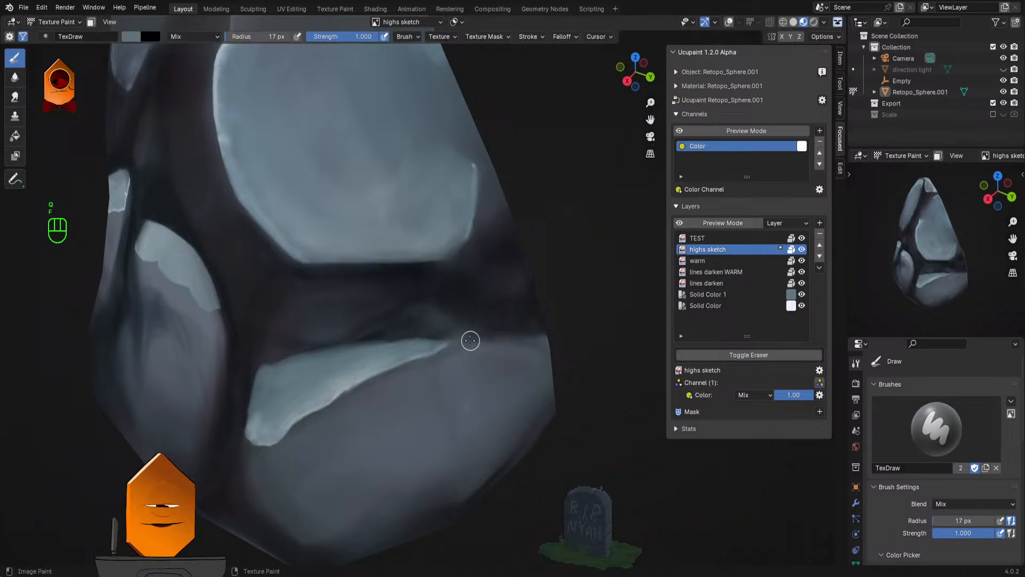
mouse_move(460, 342)
left_mouse_down()
mouse_move(529, 339)
mouse_move(537, 326)
mouse_move(453, 332)
mouse_move(390, 350)
left_mouse_up()
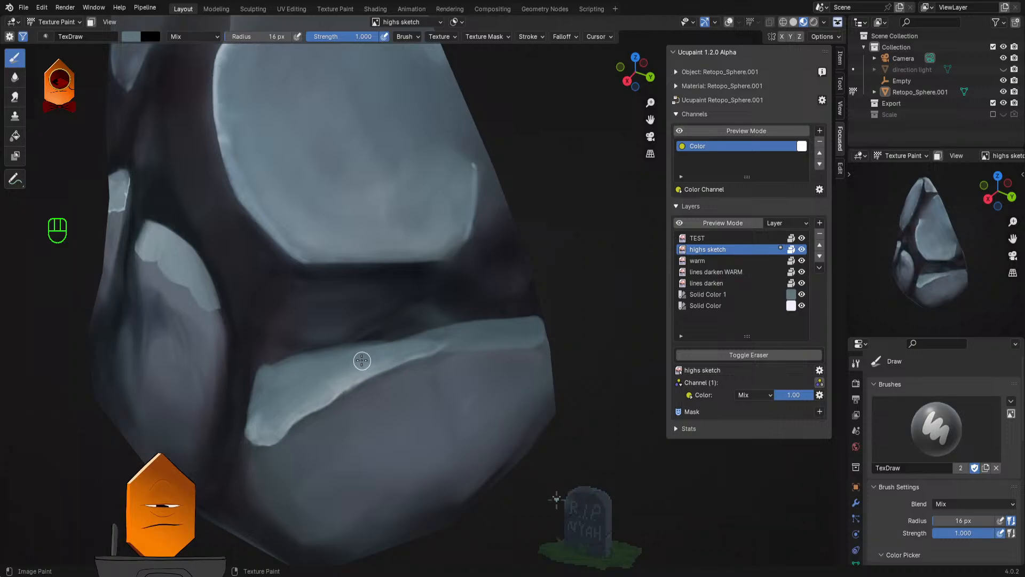
mouse_move(451, 348)
left_mouse_down()
mouse_move(415, 350)
mouse_move(445, 341)
left_mouse_up()
mouse_move(531, 340)
left_mouse_down()
mouse_move(449, 339)
mouse_move(355, 371)
mouse_move(494, 334)
left_mouse_up()
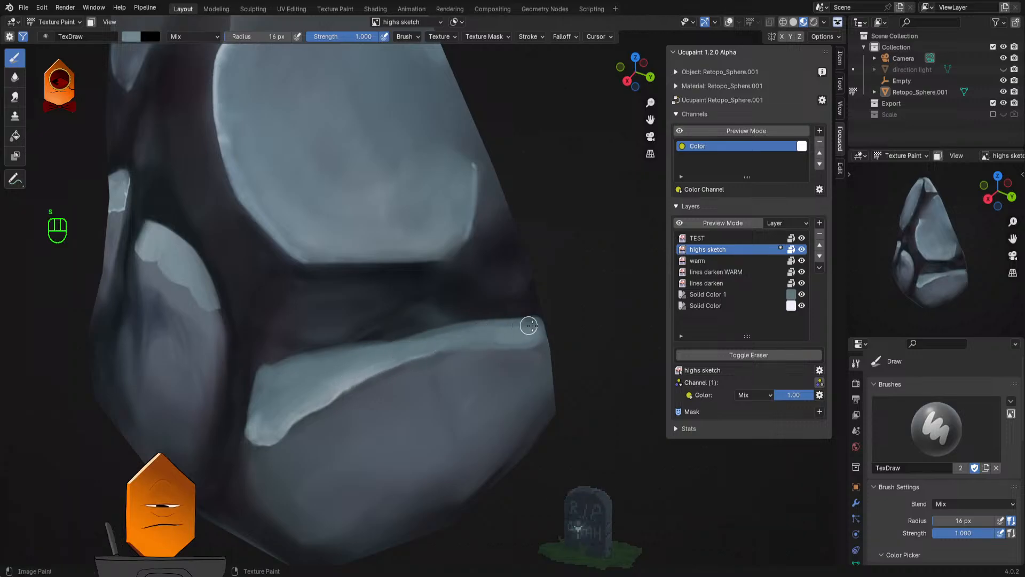
Step: Paint a small pointed light facet above the outer end of the lower stone's light band
scroll(481, 419, "down", 6)
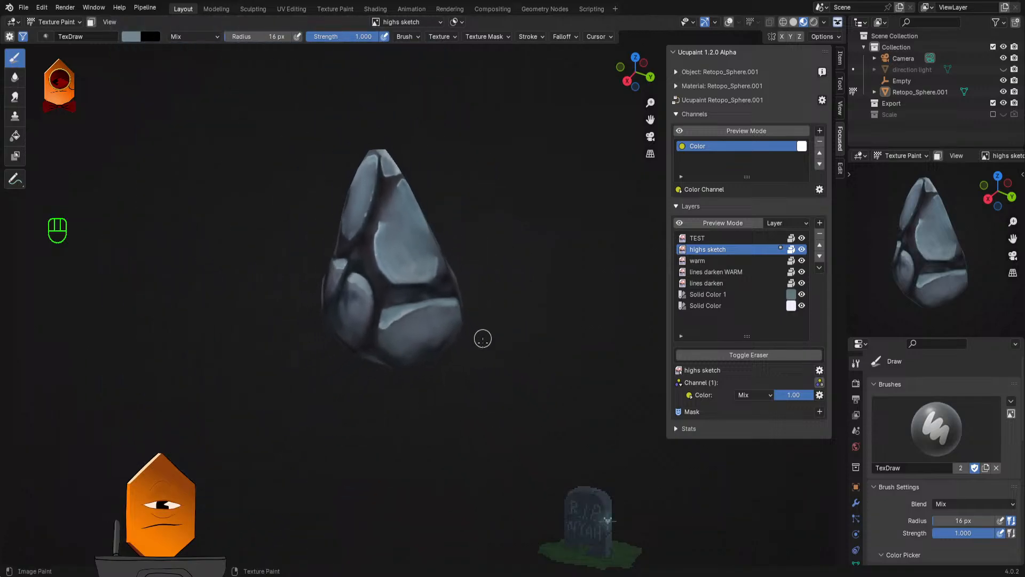
scroll(517, 262, "up", 5)
mouse_move(517, 263)
left_mouse_down()
mouse_move(494, 324)
mouse_move(460, 299)
mouse_move(474, 302)
mouse_move(483, 344)
mouse_move(474, 311)
mouse_move(459, 311)
mouse_move(452, 326)
mouse_move(469, 330)
mouse_move(462, 337)
mouse_move(458, 319)
mouse_move(439, 323)
mouse_move(458, 310)
mouse_move(471, 328)
mouse_move(471, 302)
mouse_move(479, 327)
mouse_move(480, 316)
mouse_move(537, 344)
mouse_move(498, 317)
left_mouse_up()
scroll(462, 307, "down", 3)
scroll(489, 315, "up", 3)
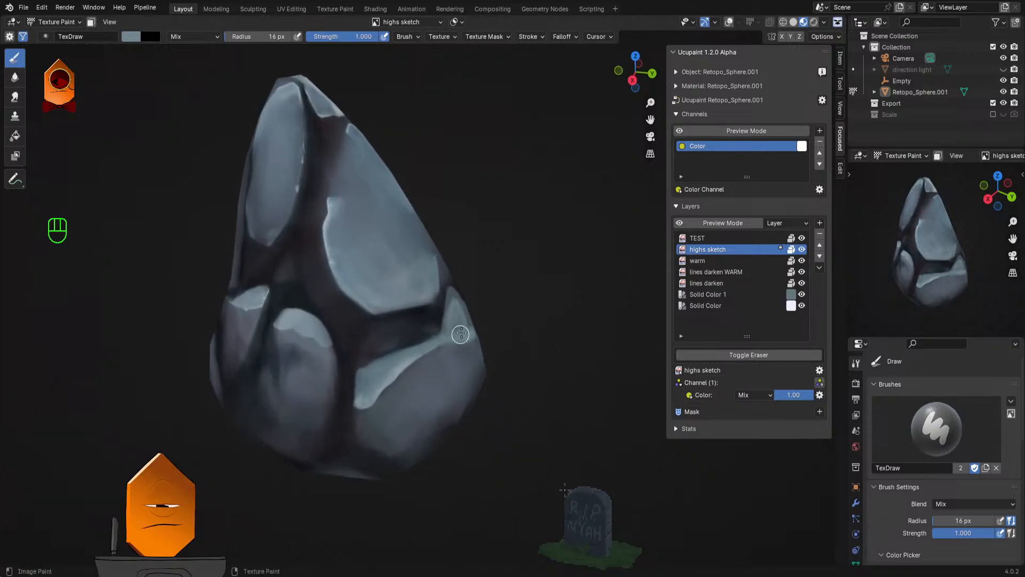
Step: Examine the whole rock from several distances and angles to judge the extended light band and the pointed facet
scroll(479, 292, "down", 4)
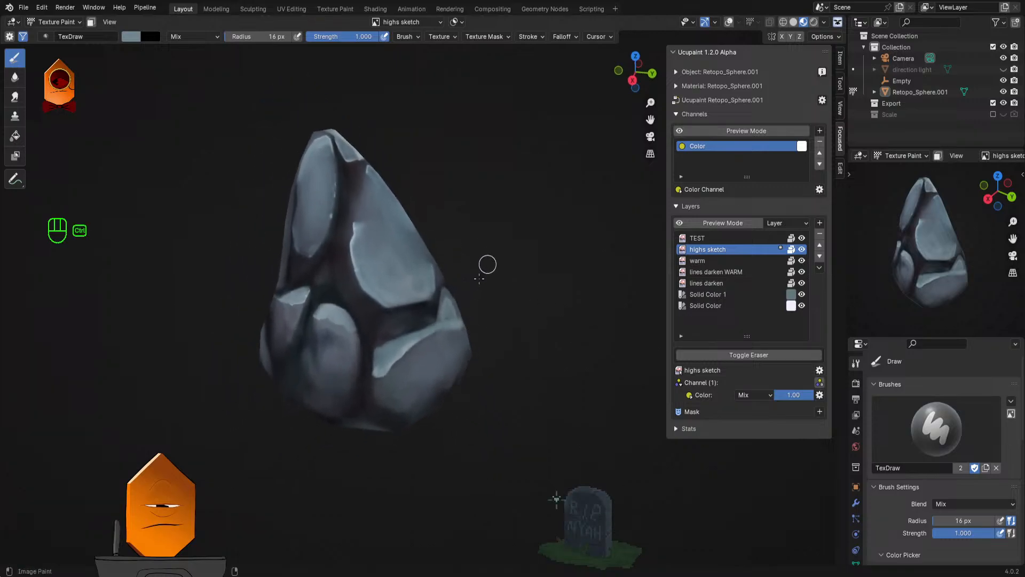
mouse_move(494, 343)
left_mouse_down()
mouse_move(495, 311)
mouse_move(484, 310)
left_mouse_up()
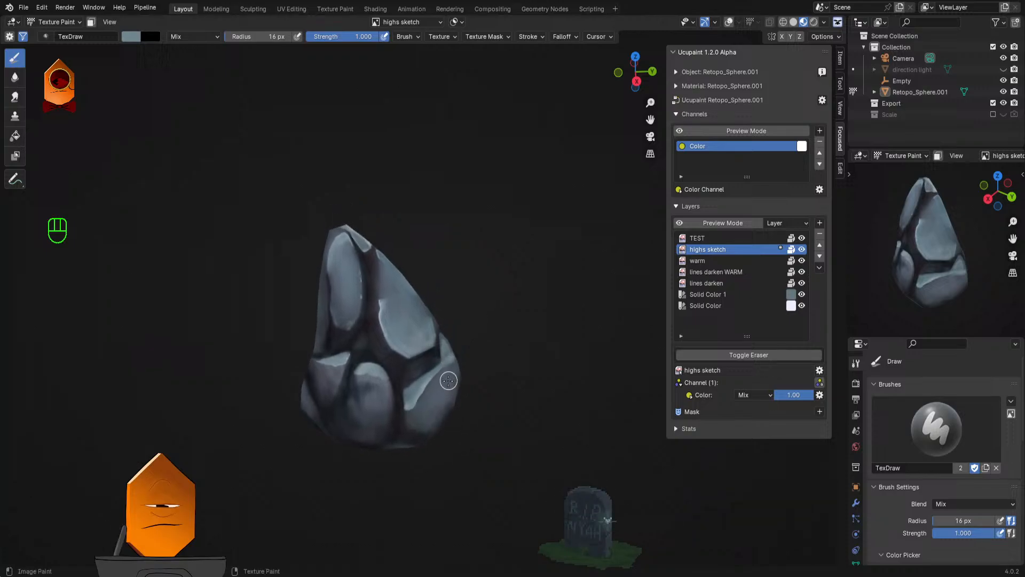
mouse_move(451, 382)
left_mouse_down()
mouse_move(465, 301)
mouse_move(465, 321)
mouse_move(401, 330)
mouse_move(403, 366)
mouse_move(482, 327)
mouse_move(401, 346)
mouse_move(501, 300)
mouse_move(520, 304)
mouse_move(508, 316)
mouse_move(383, 299)
mouse_move(405, 310)
mouse_move(355, 320)
mouse_move(255, 297)
mouse_move(314, 380)
mouse_move(614, 332)
mouse_move(537, 321)
mouse_move(550, 347)
mouse_move(516, 352)
mouse_move(454, 334)
mouse_move(519, 354)
left_mouse_up()
scroll(518, 354, "up", 3)
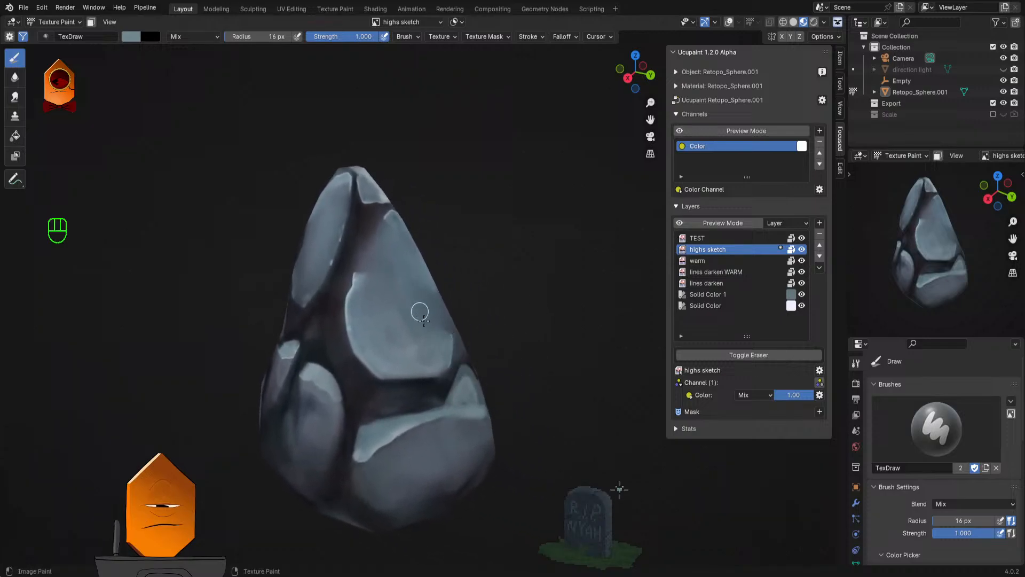
left_click_drag(440, 329, 451, 337)
scroll(460, 323, "up", 3)
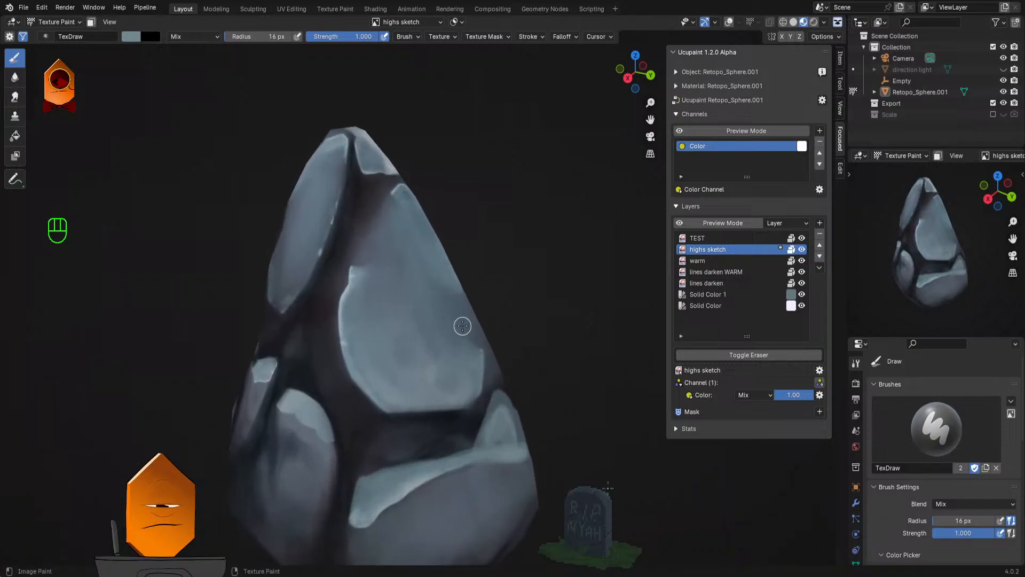
scroll(474, 317, "down", 5)
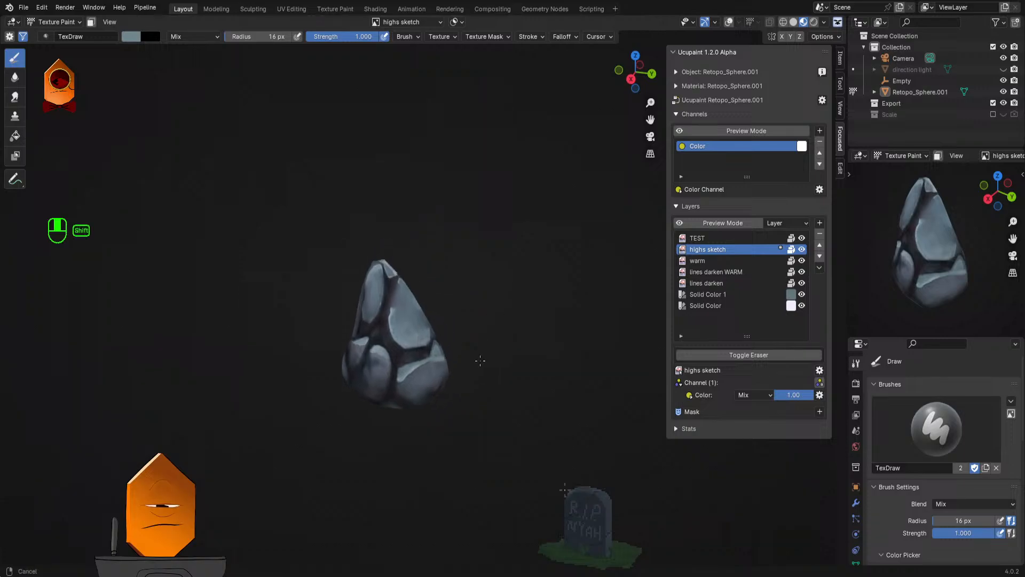
scroll(502, 315, "up", 3)
scroll(502, 314, "up", 2)
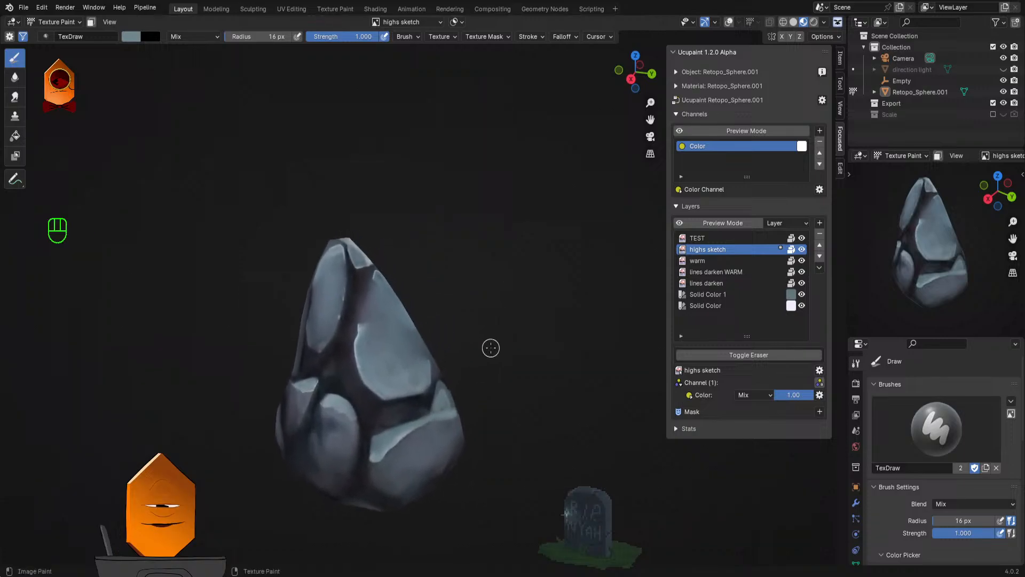
scroll(481, 331, "up", 3)
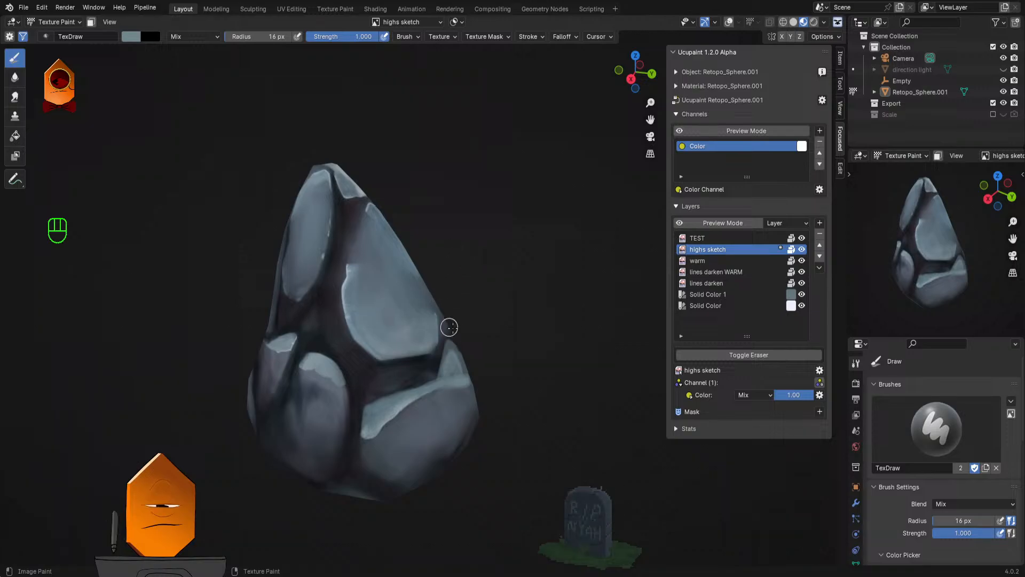
scroll(449, 327, "up", 3)
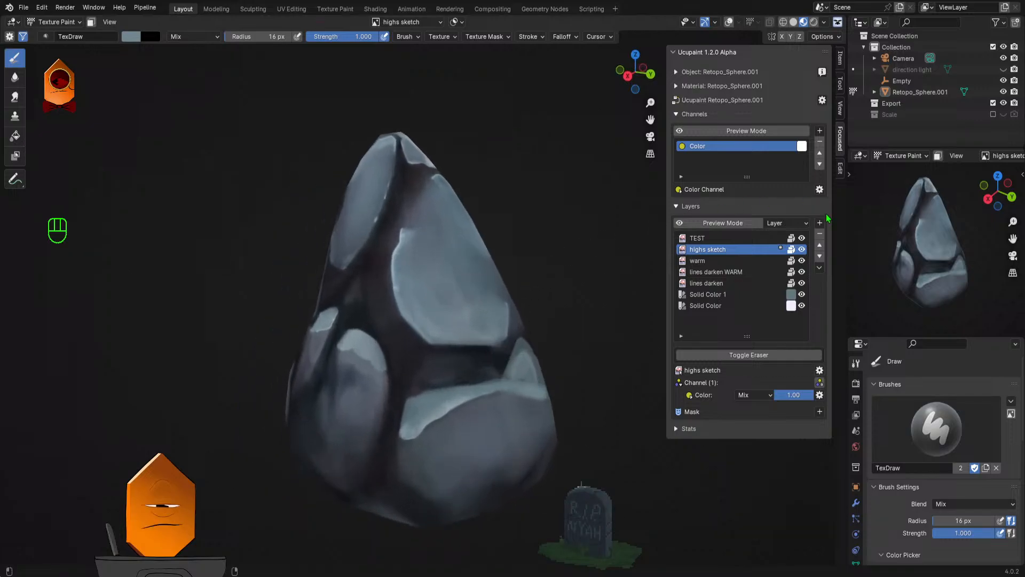
Step: Add a new 2048 by 2048 image layer with Mix blending directly above highs sketch
left_click(820, 223)
left_click(614, 246)
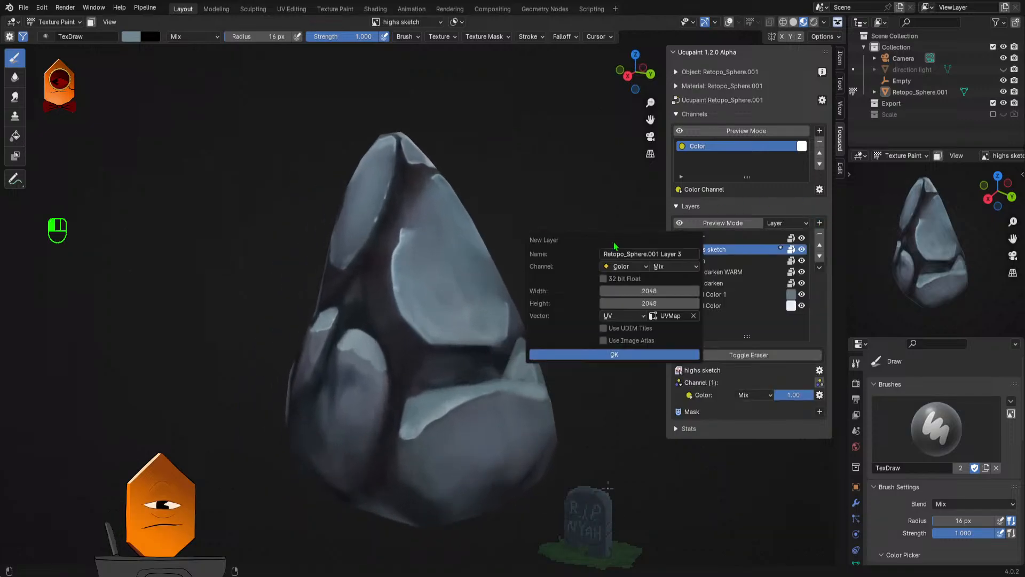
left_click(611, 353)
Step: Set the texture paint external screen grab size to 2048 by 2048 px
scroll(517, 321, "up", 3)
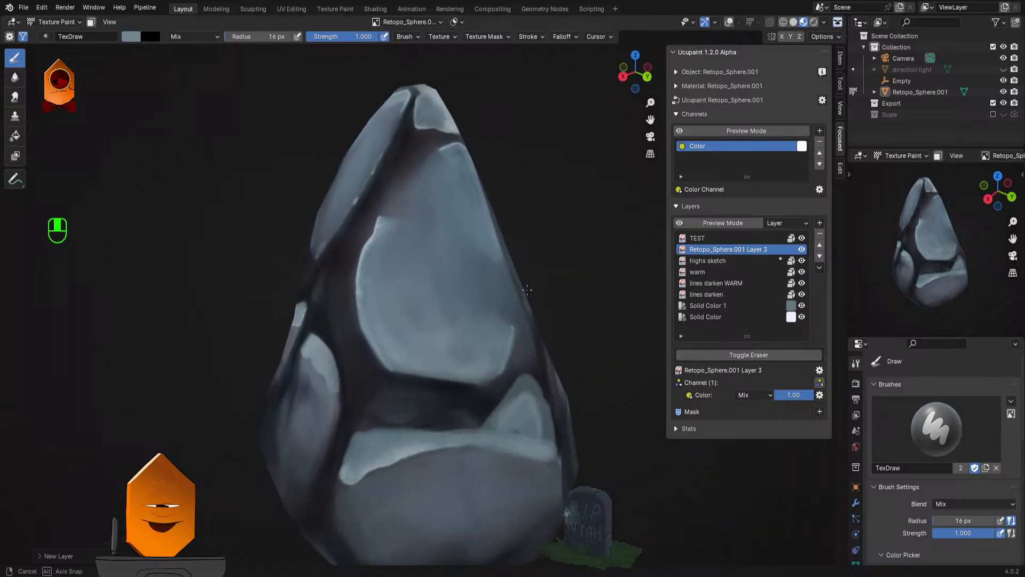
scroll(528, 321, "down", 3)
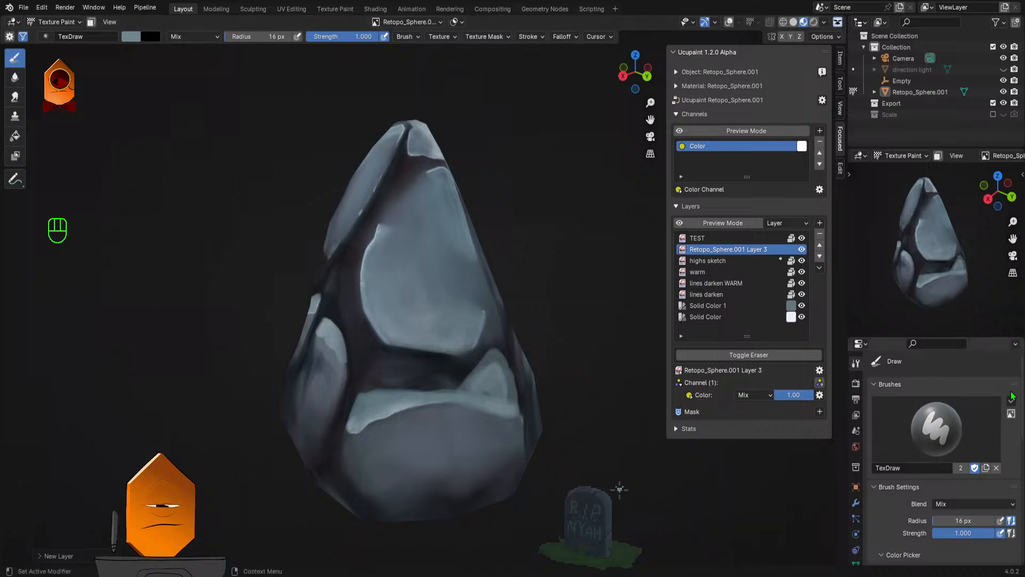
scroll(989, 485, "down", 10)
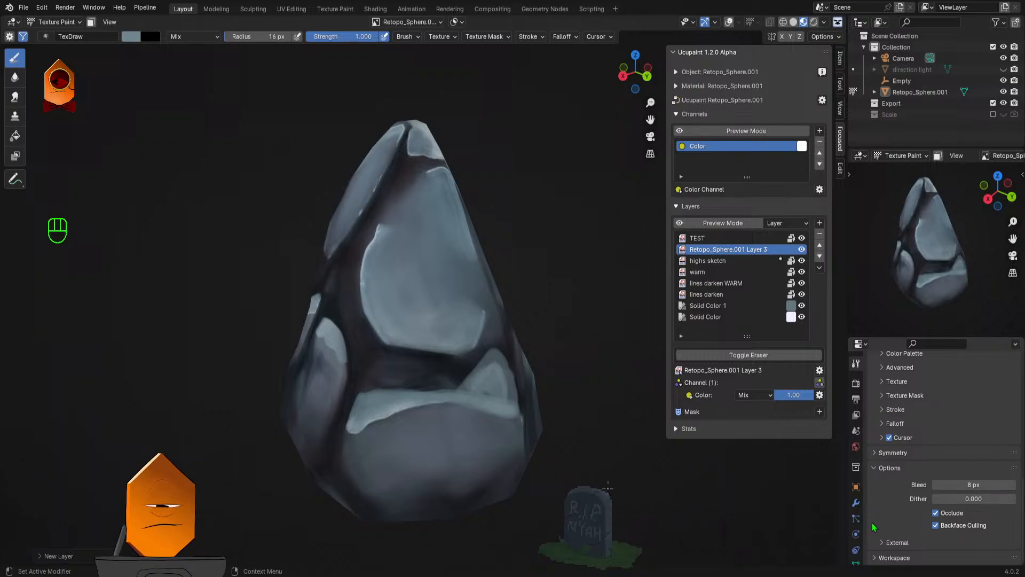
left_click(882, 543)
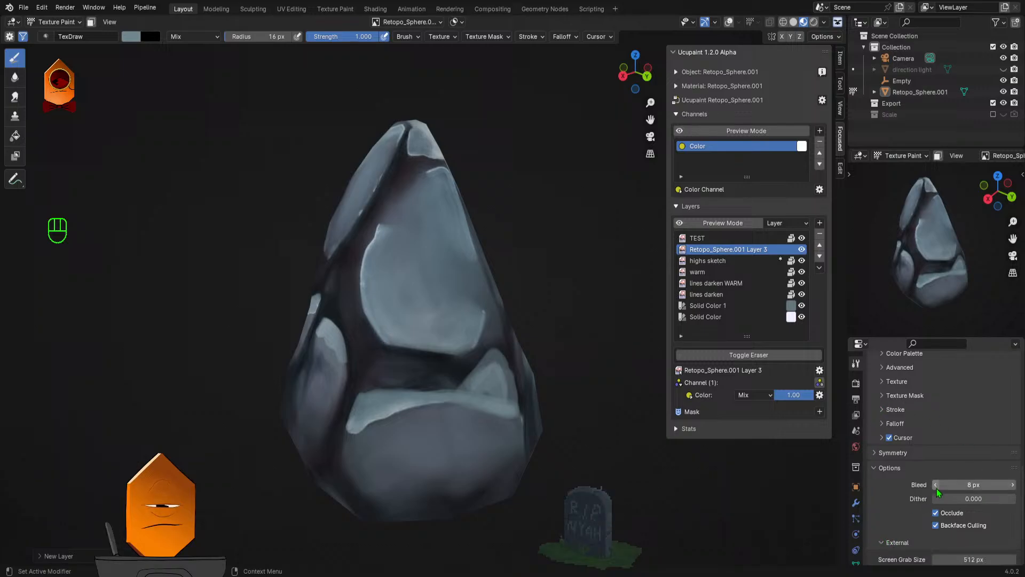
scroll(968, 502, "down", 1)
scroll(968, 502, "down", 2)
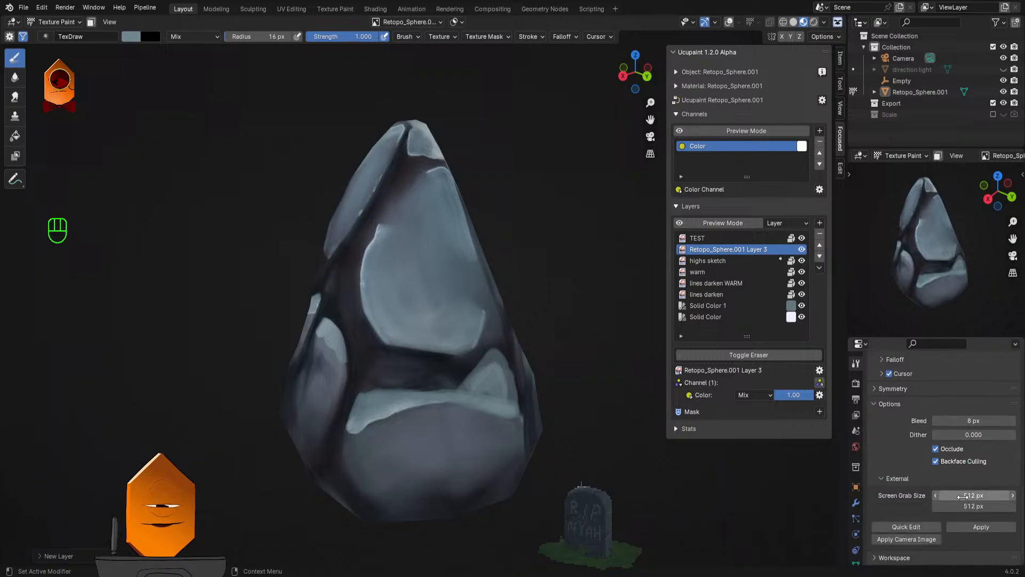
left_click(963, 496)
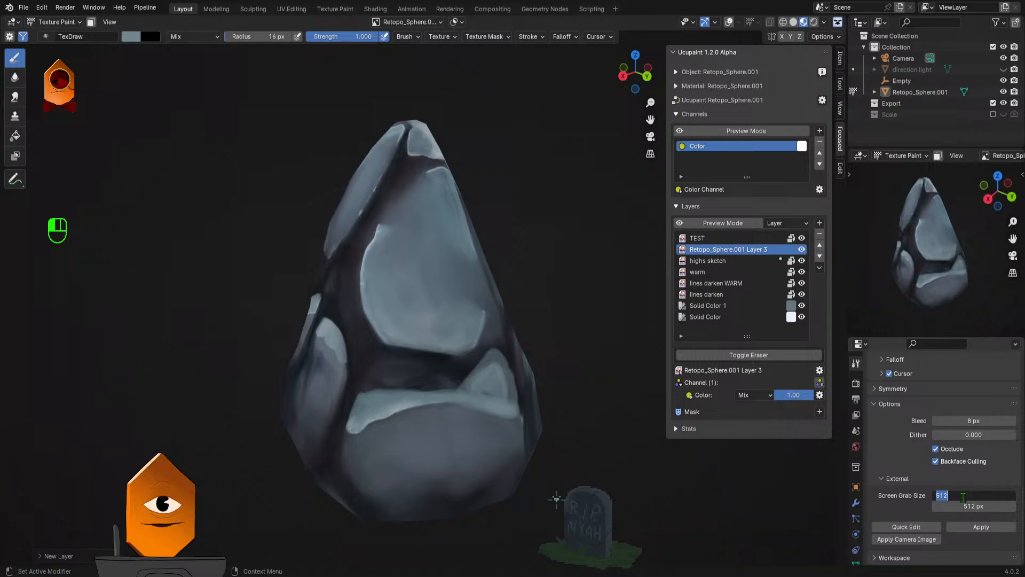
type("20485")
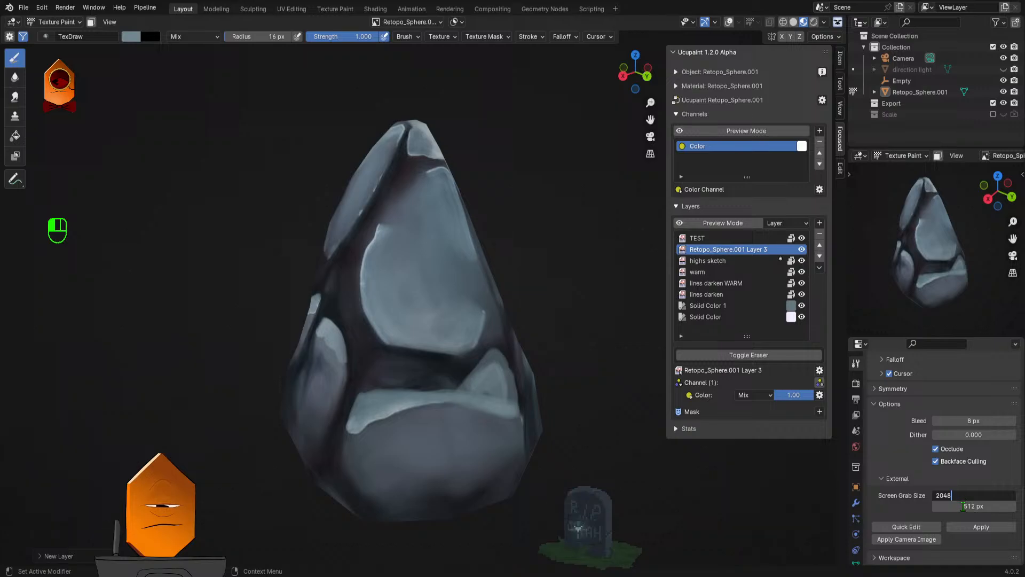
key("Return")
left_click(962, 507)
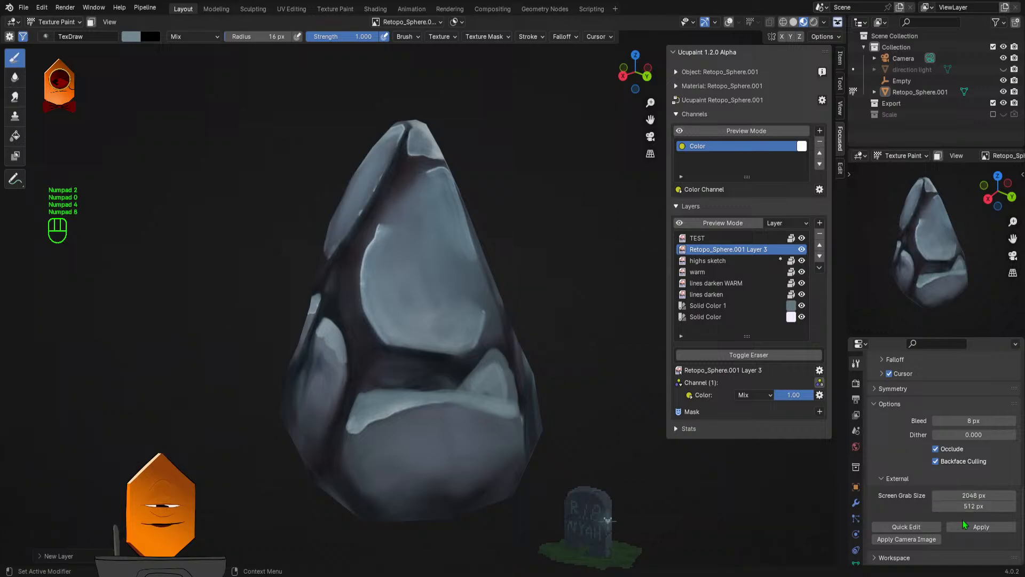
type("20")
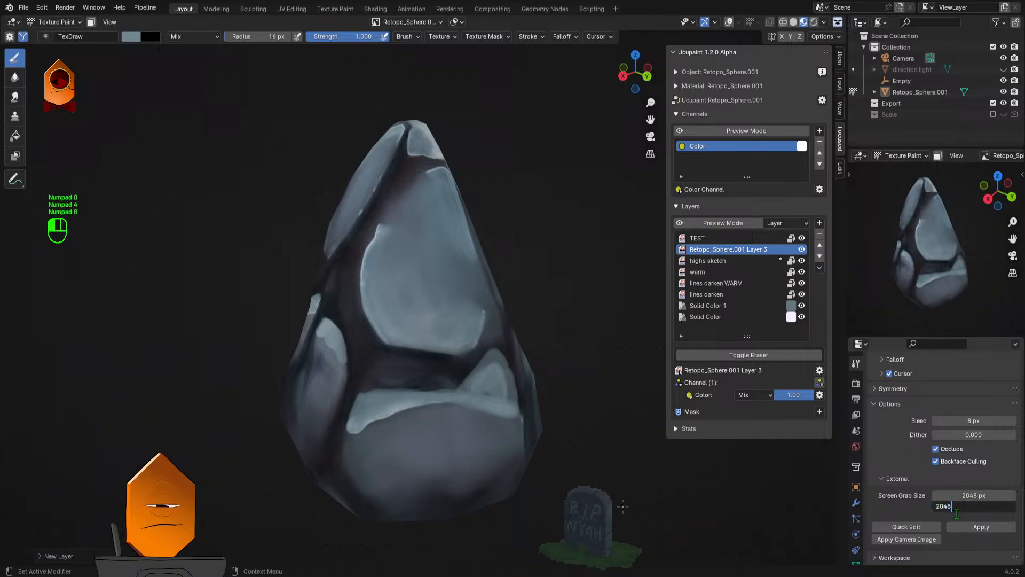
type("48")
key("Return")
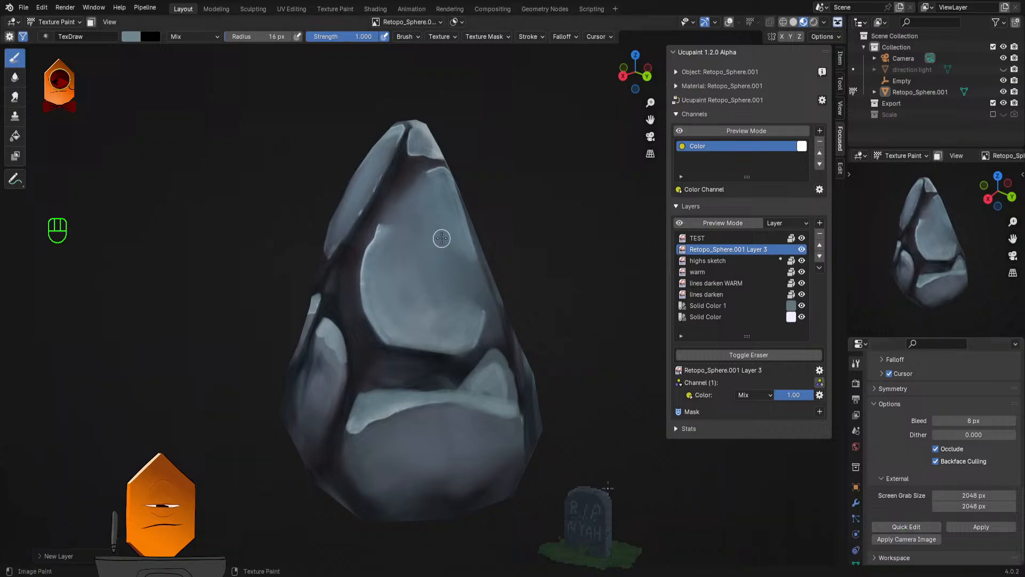
Step: Send the current rock view to Photoshop with Quick Edit and add an empty layer above the captured image
mouse_move(546, 288)
left_mouse_down()
mouse_move(544, 314)
mouse_move(550, 302)
mouse_move(513, 339)
mouse_move(541, 341)
mouse_move(556, 318)
left_mouse_up()
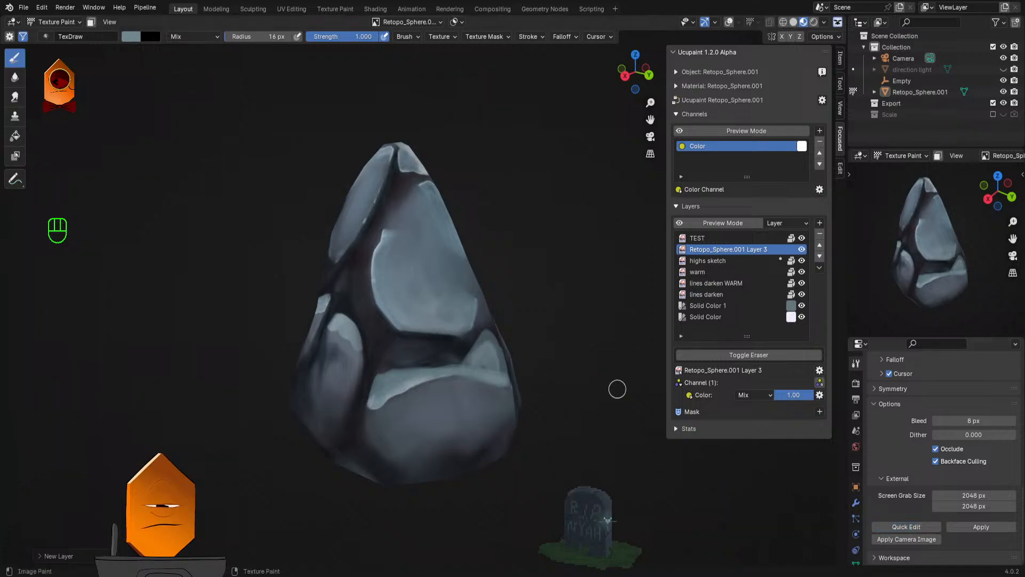
key("alt+Tab")
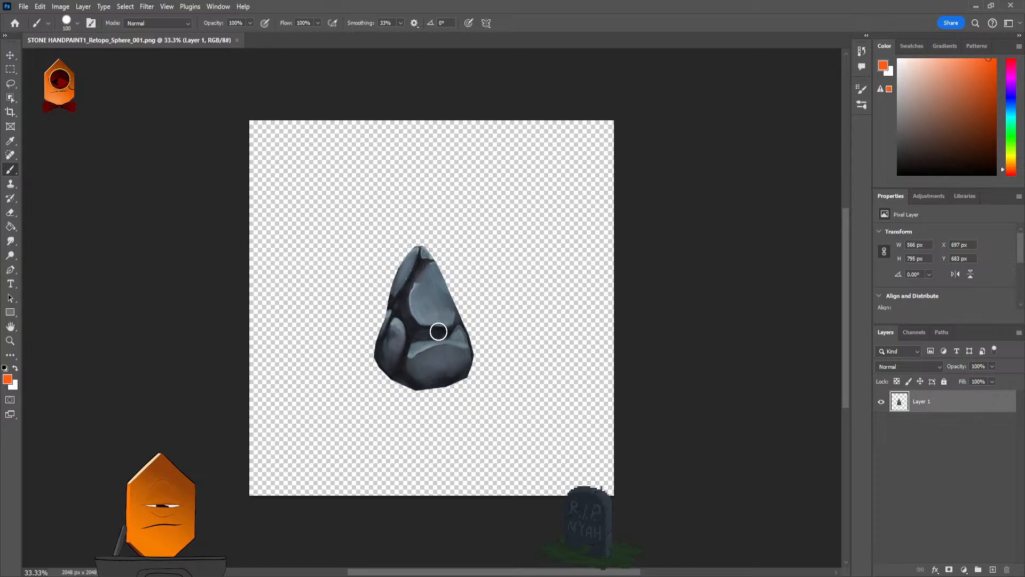
mouse_move(456, 332)
left_mouse_down()
mouse_move(490, 288)
mouse_move(476, 314)
mouse_move(524, 283)
left_mouse_up()
left_click_drag(453, 332, 538, 319)
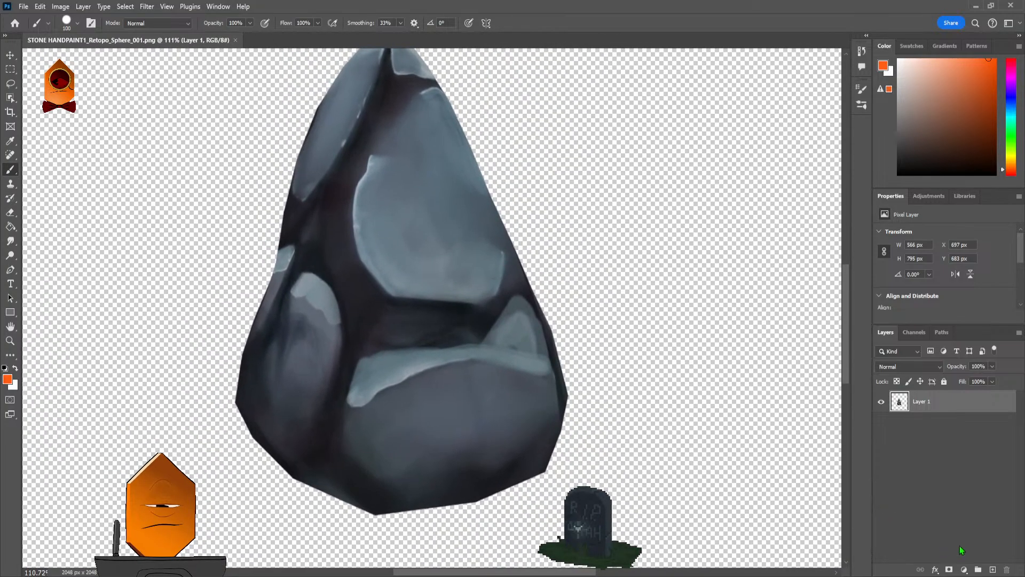
left_click(992, 570)
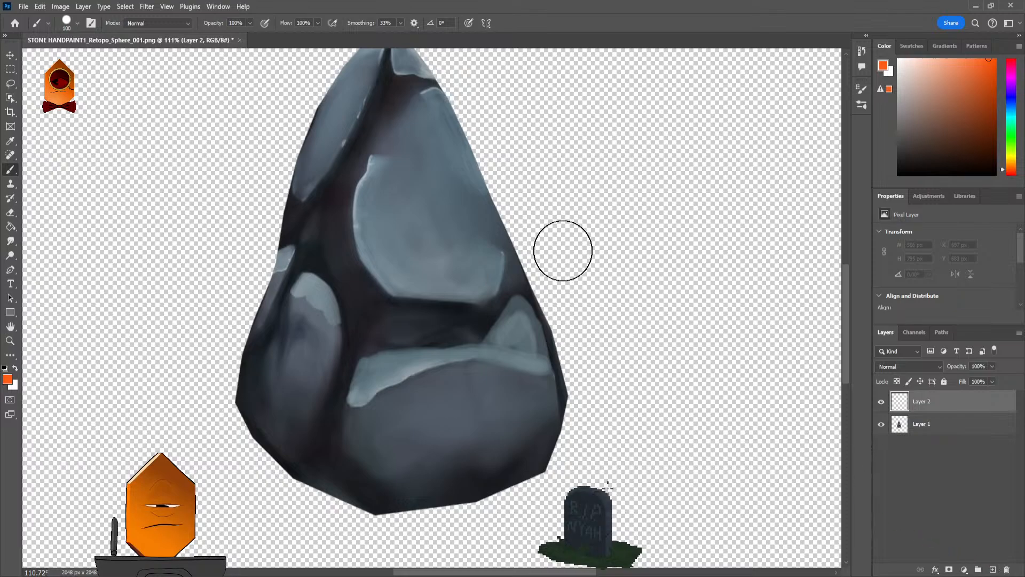
Step: Shrink the Photoshop brush to a fine tip and sample the near-black colour from the crevice below the large stone
key("bracketleft")
key("bracketleft")
key("bracketleft")
key("bracketleft")
key("bracketleft")
key("bracketleft")
key("bracketleft")
key("bracketleft")
key("bracketleft")
key("bracketleft")
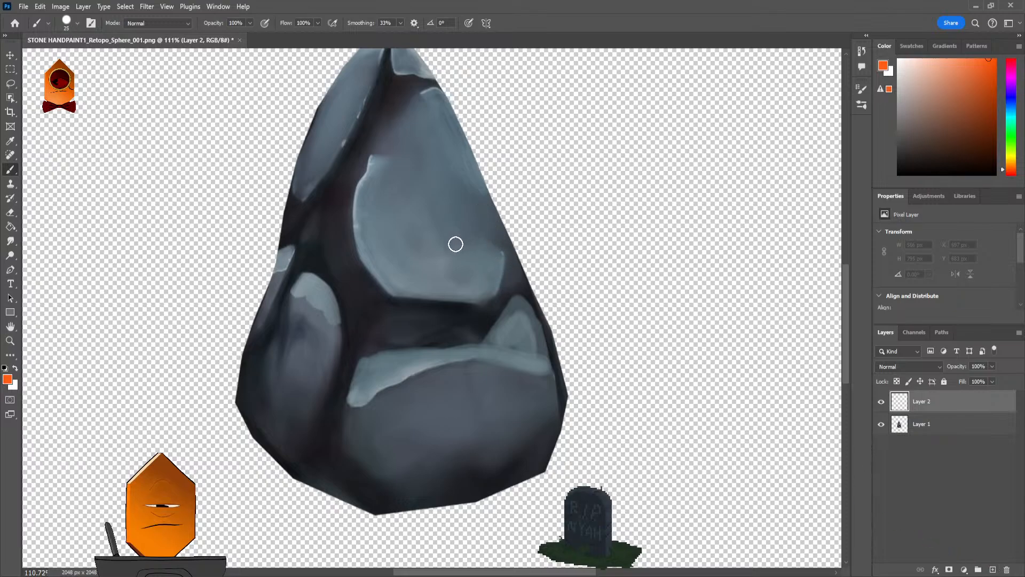
left_click(440, 309, "alt")
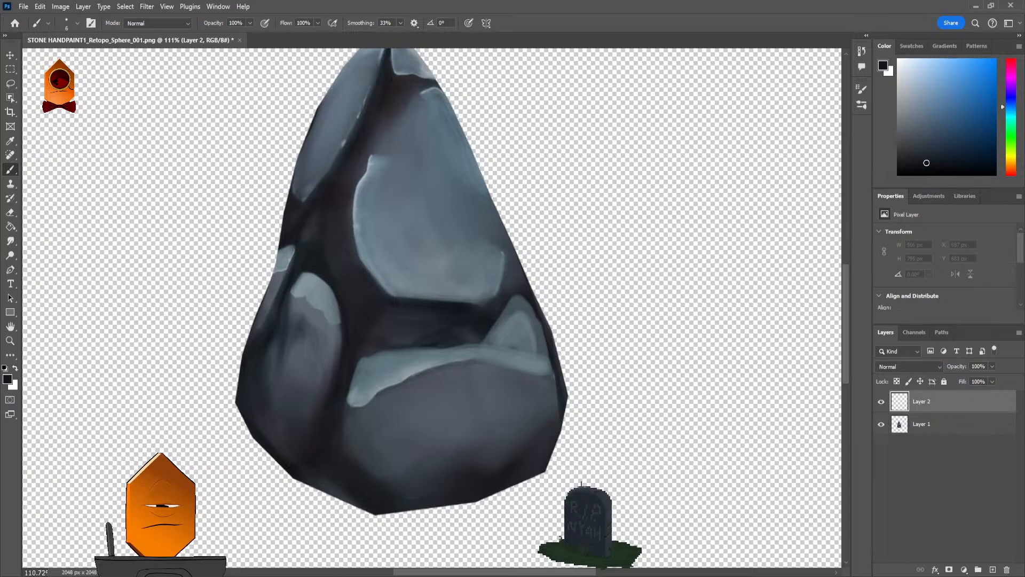
Step: Return to Blender, select the highs sketch layer and compare the rock with that layer hidden and shown
key("alt+Tab")
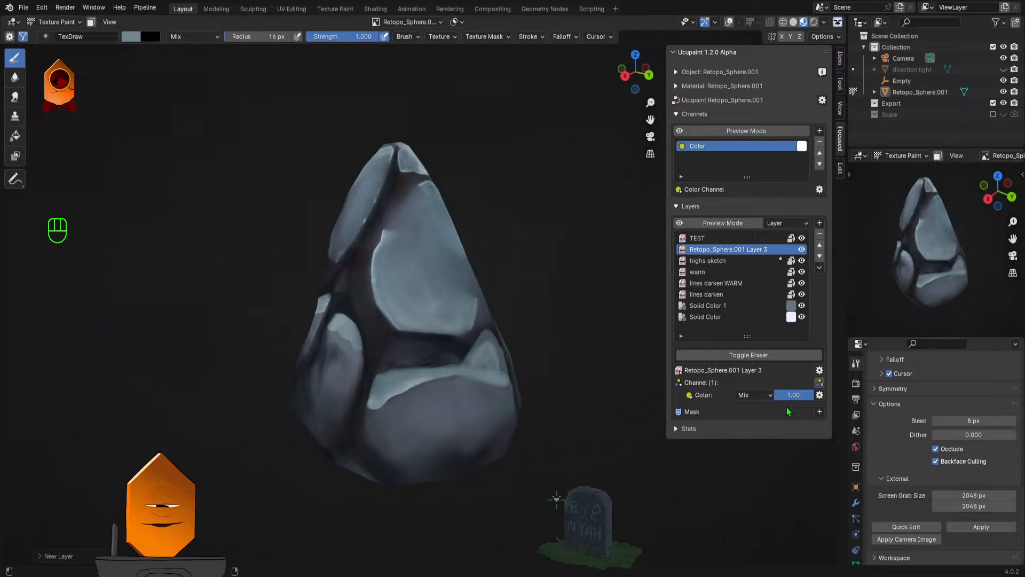
left_click(720, 263)
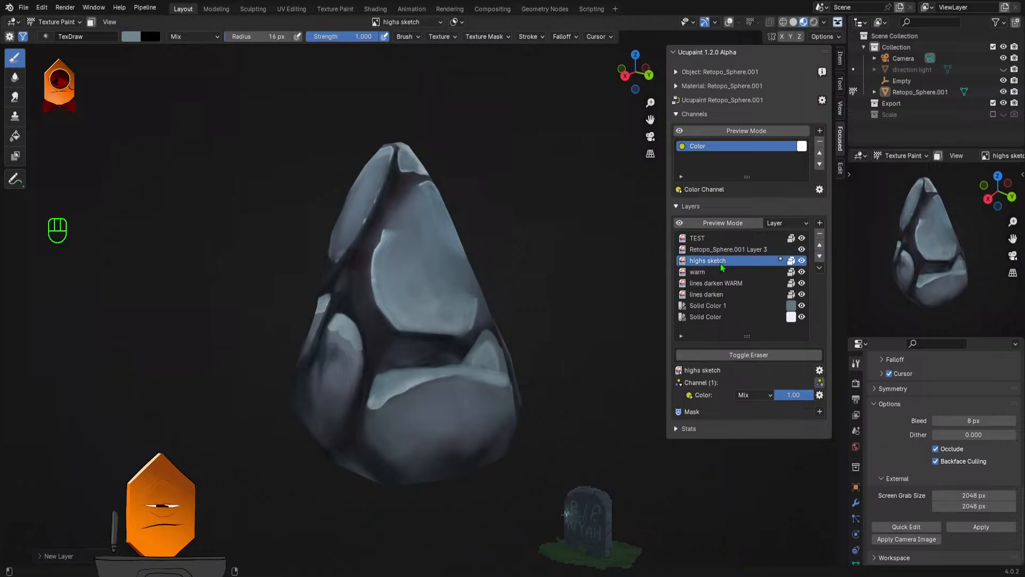
left_click(802, 260)
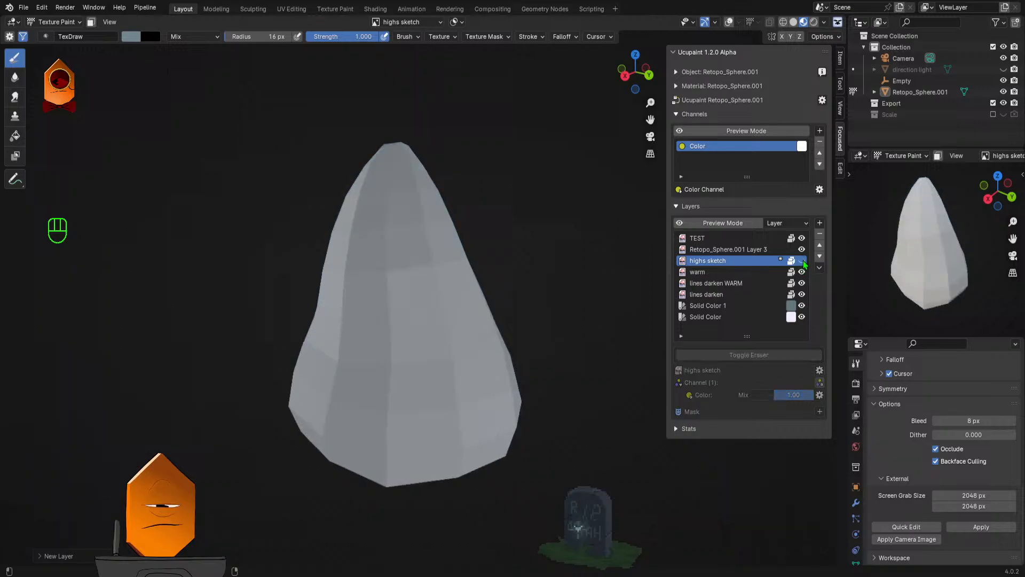
left_click(802, 261)
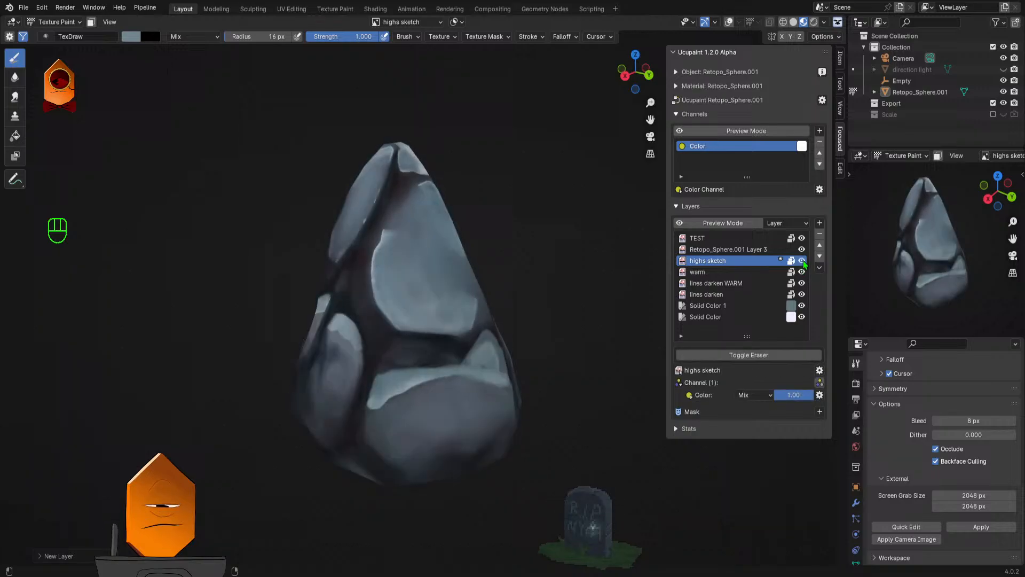
Step: Review the opacity, blend mode and modifier options of the highs sketch layer's Color channel
mouse_move(798, 396)
left_mouse_down()
mouse_move(772, 396)
mouse_move(812, 396)
left_mouse_up()
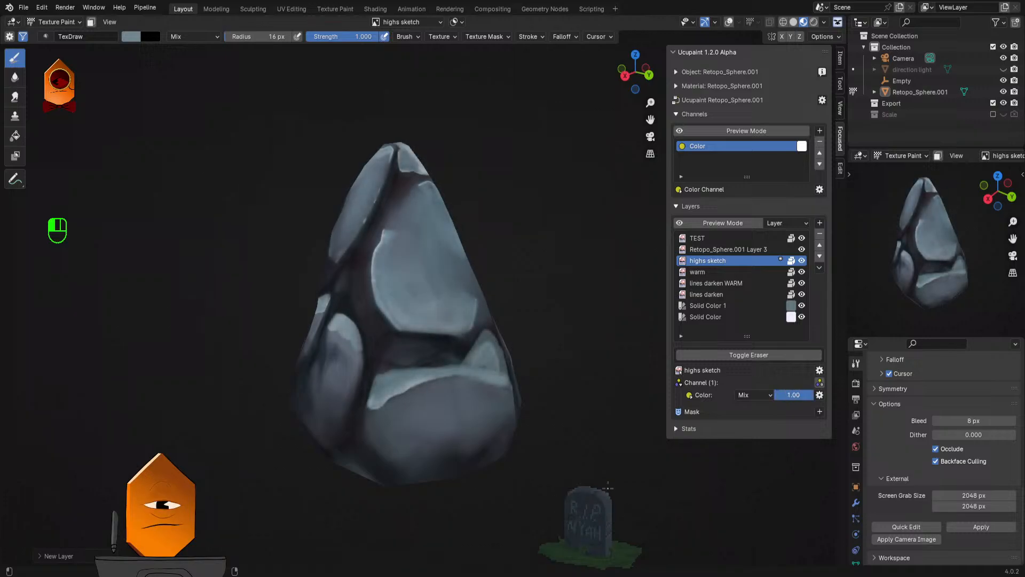
left_click(759, 398)
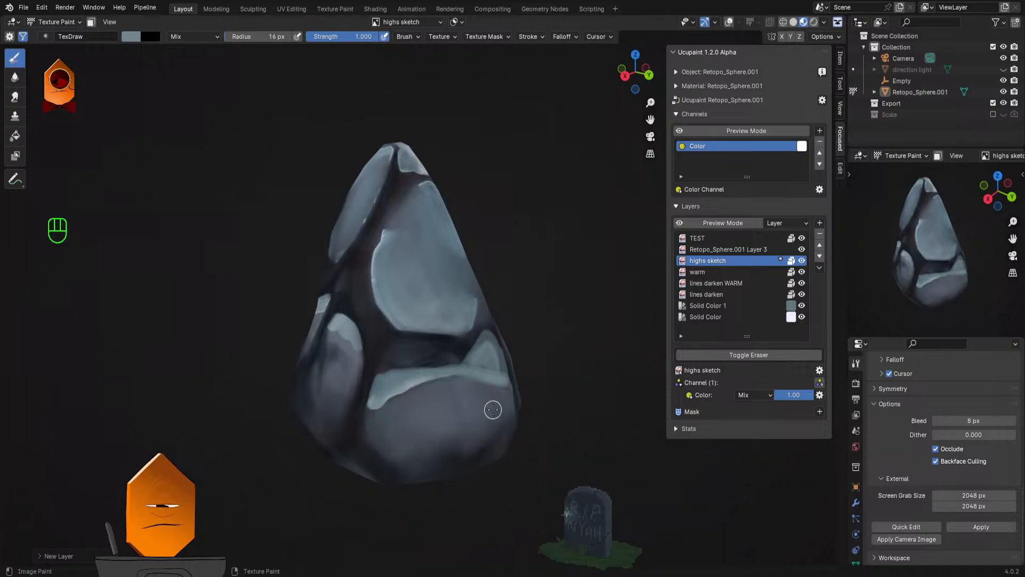
left_click(820, 395)
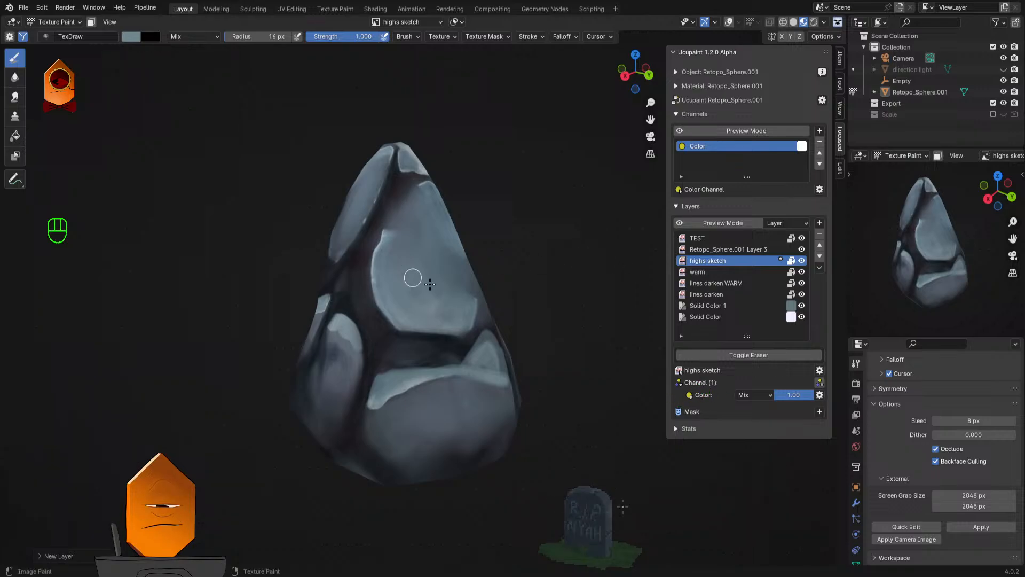
left_click(820, 395)
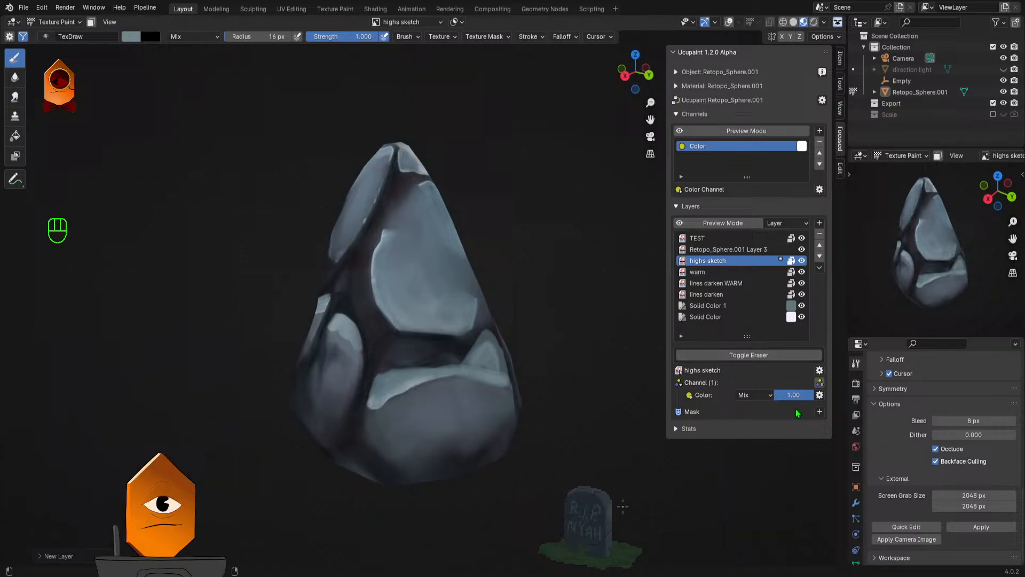
left_click(820, 395)
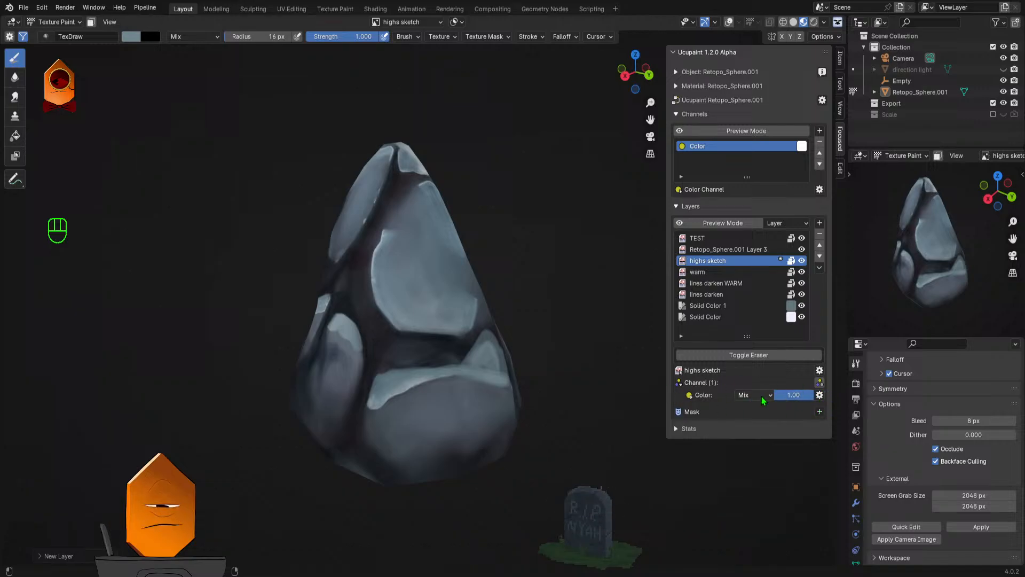
left_click(820, 395)
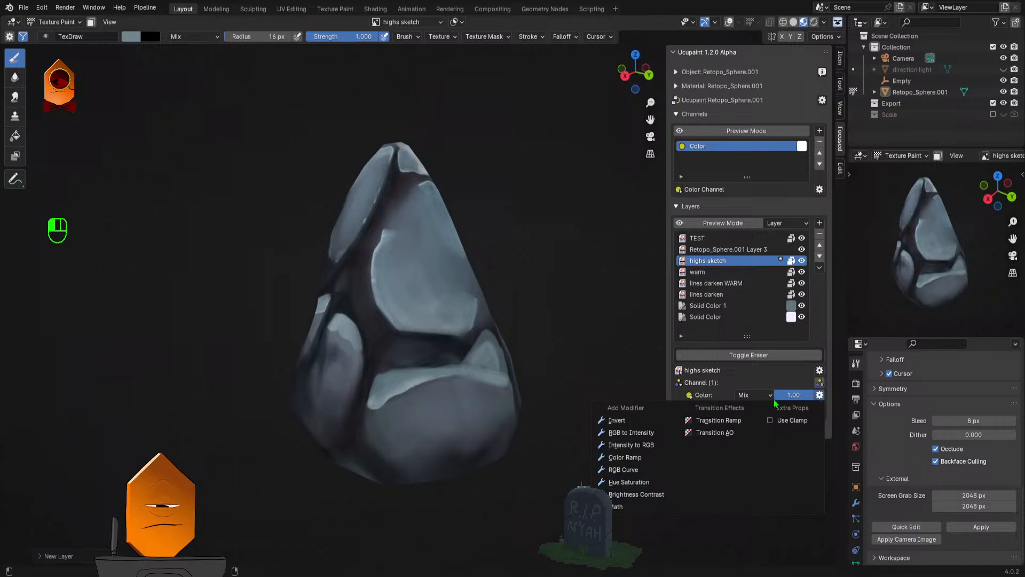
Step: Try a Brightness Contrast modifier on the highs sketch layer's Color channel and undo it
left_click(820, 395)
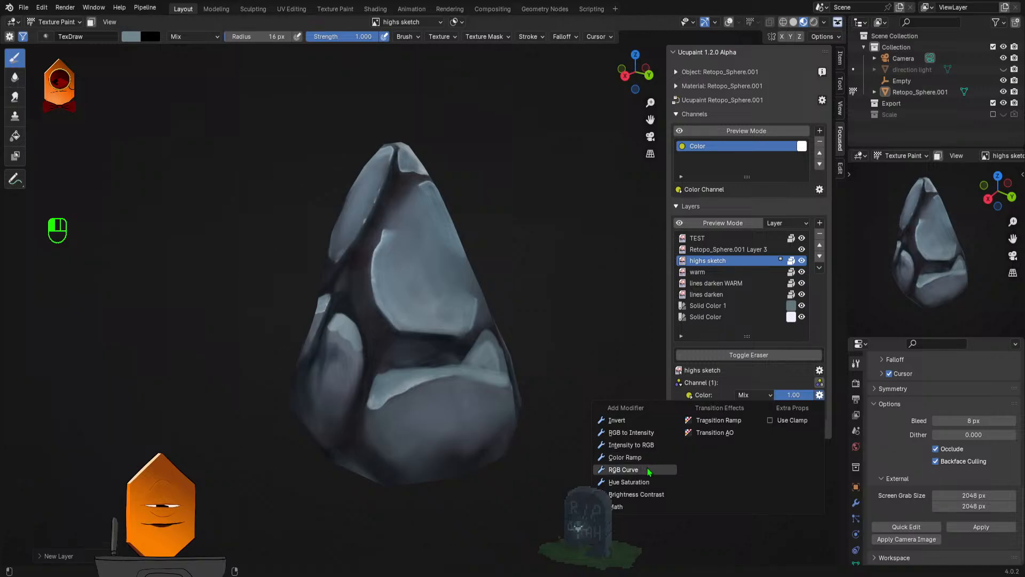
left_click(638, 494)
left_click_drag(785, 422, 809, 422)
key("ctrl+z")
key("ctrl+z")
key("ctrl+z")
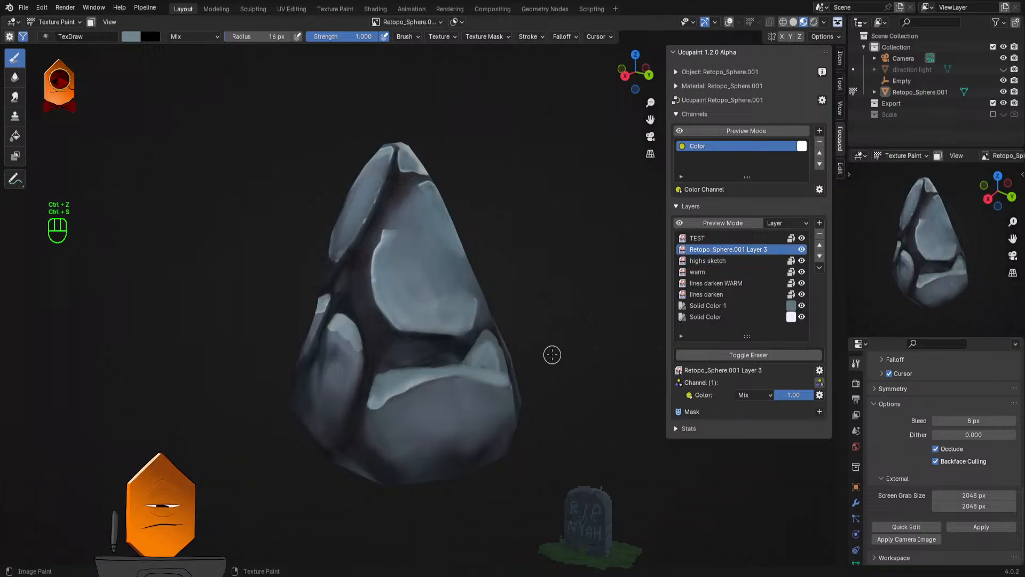
Step: Save the Blender file STONE HANDPAINT1.blend with the new empty layer active
key("ctrl+s")
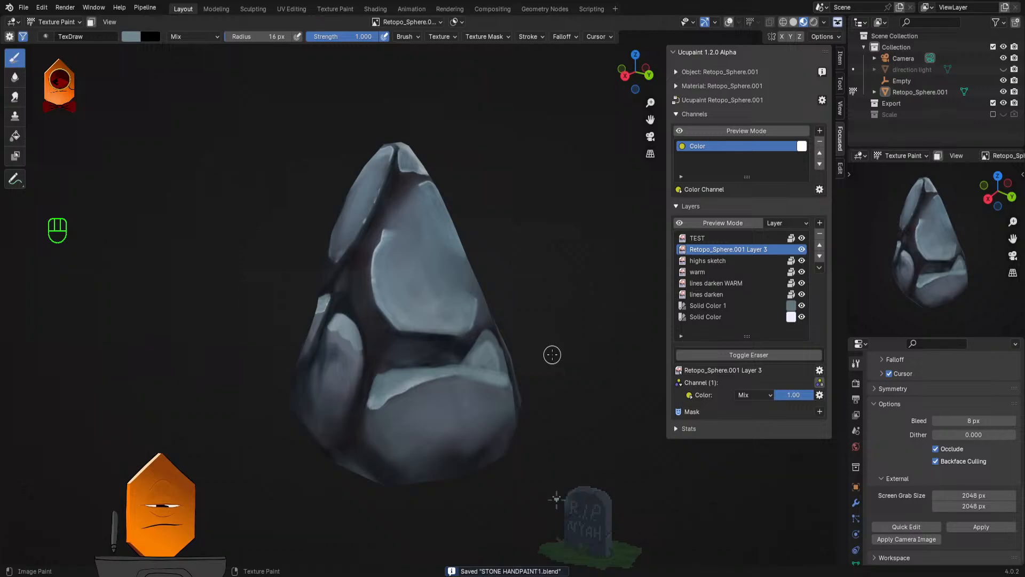
scroll(510, 238, "up", 3)
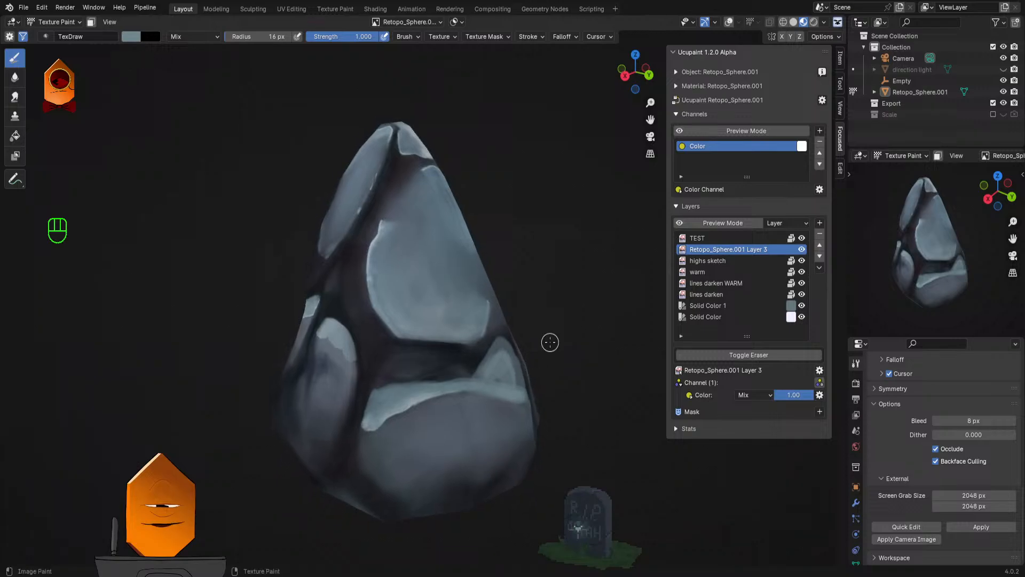
scroll(550, 343, "up", 2)
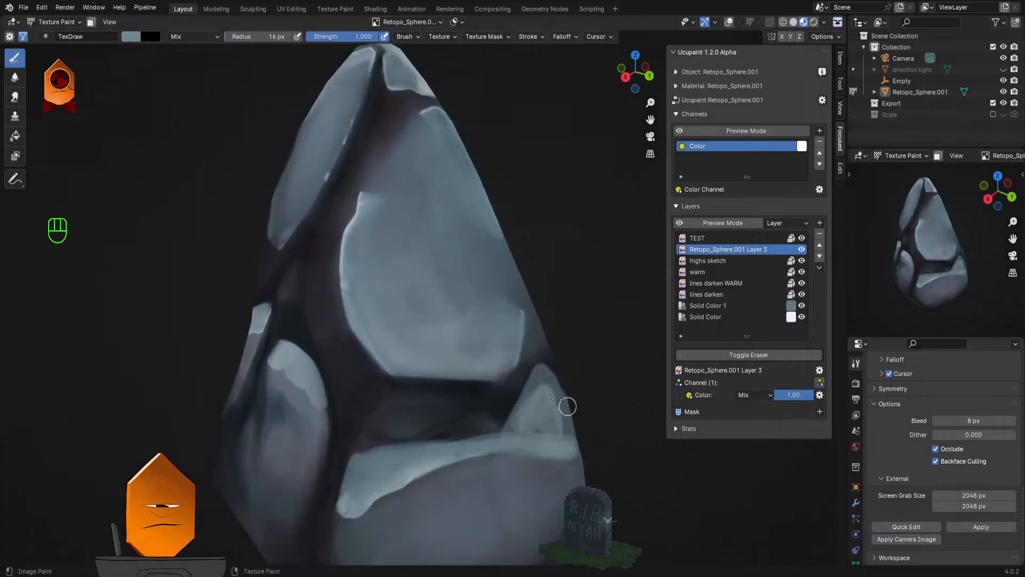
key("ctrl+s")
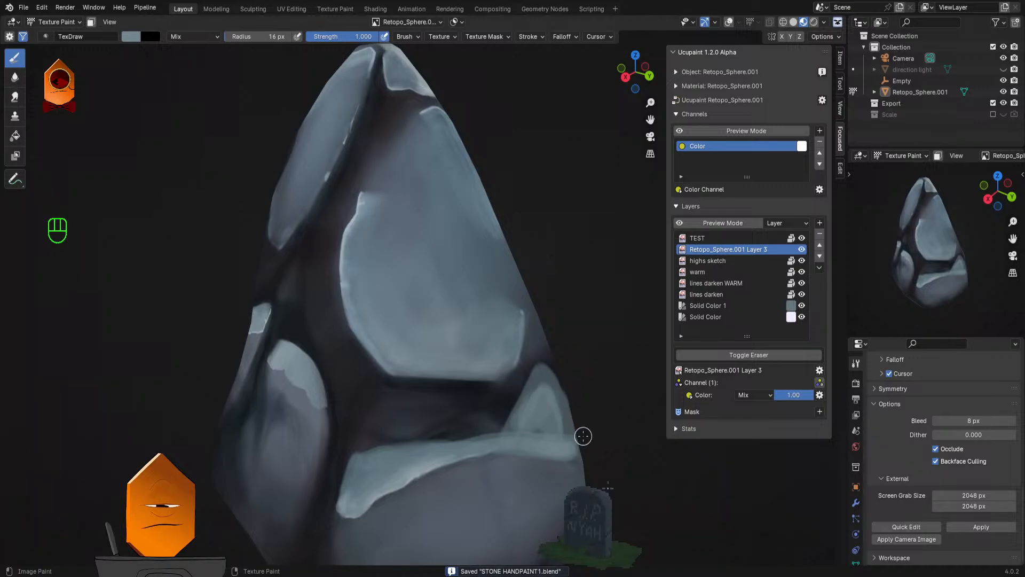
Step: Frame the whole rock, send that view to Photoshop with Quick Edit, and enlarge the captured image for painting
left_click_drag(588, 437, 559, 408)
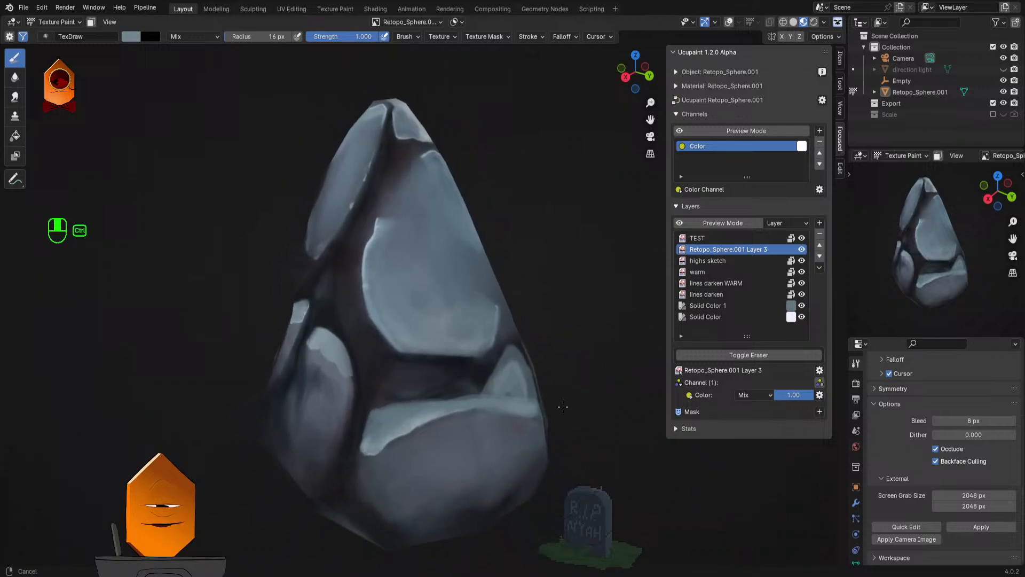
left_click(906, 526)
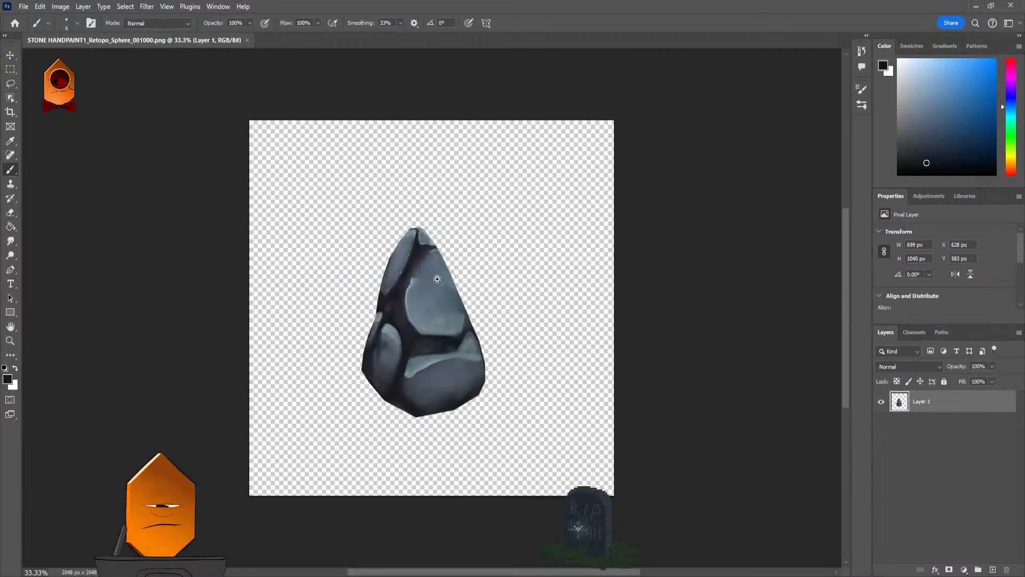
left_click_drag(437, 279, 508, 269)
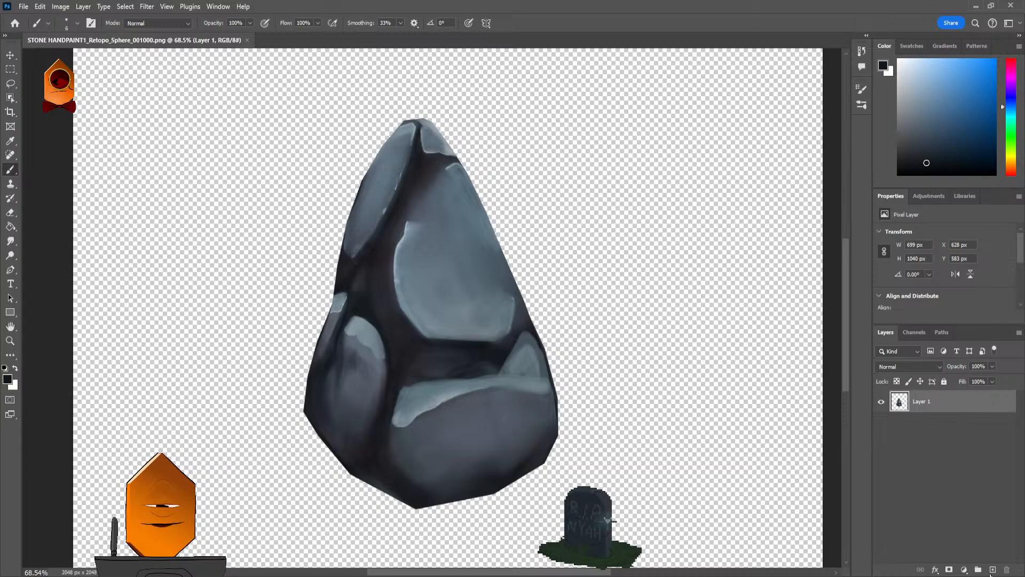
Step: Add a new empty layer above the captured rock image
left_click(993, 570)
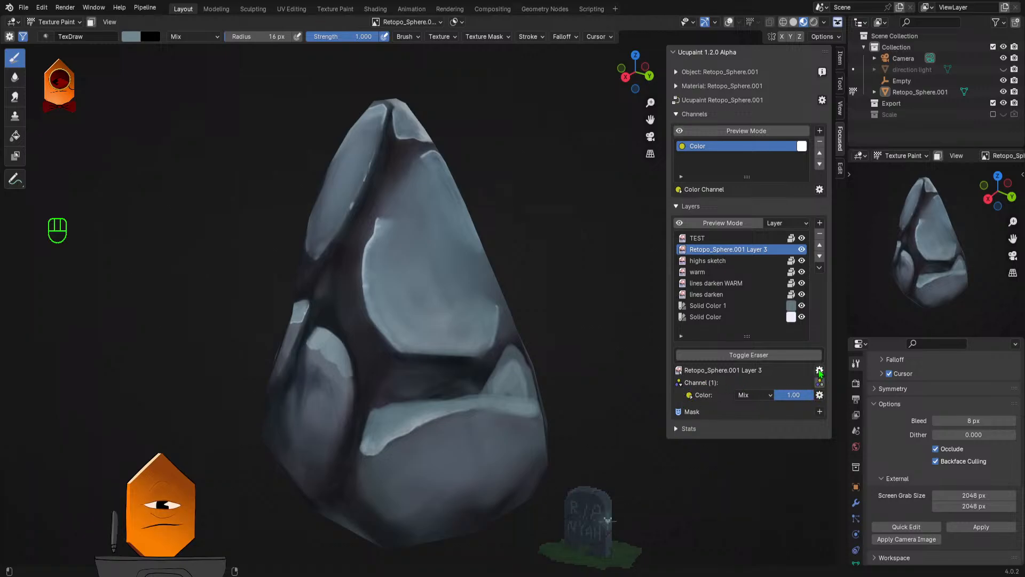
Step: Switch to Blender and examine the naming, connection and color space options for adding a Value channel in Ucupaint
left_click(819, 395)
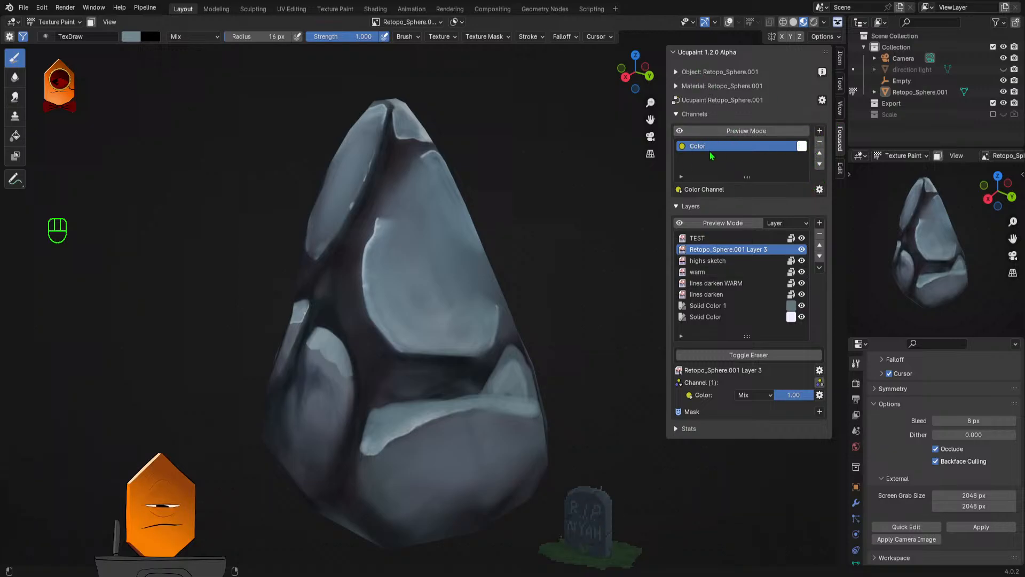
left_click(820, 131)
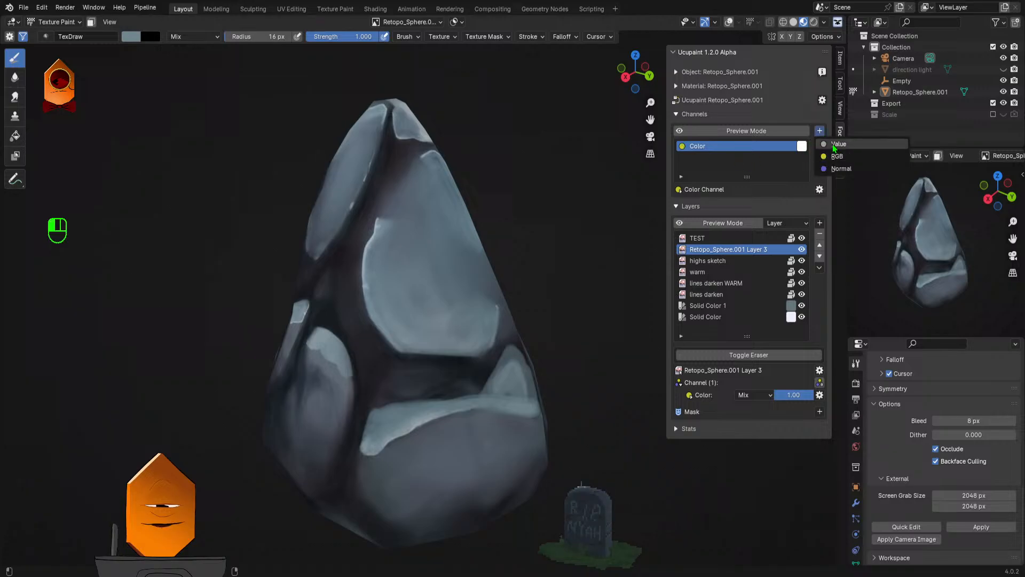
left_click(860, 145)
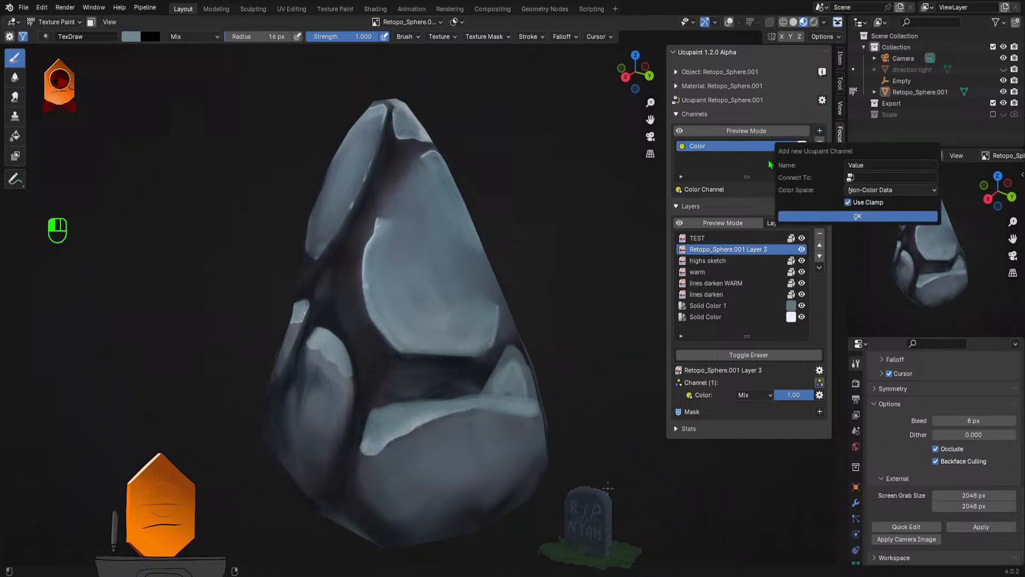
left_click(879, 177)
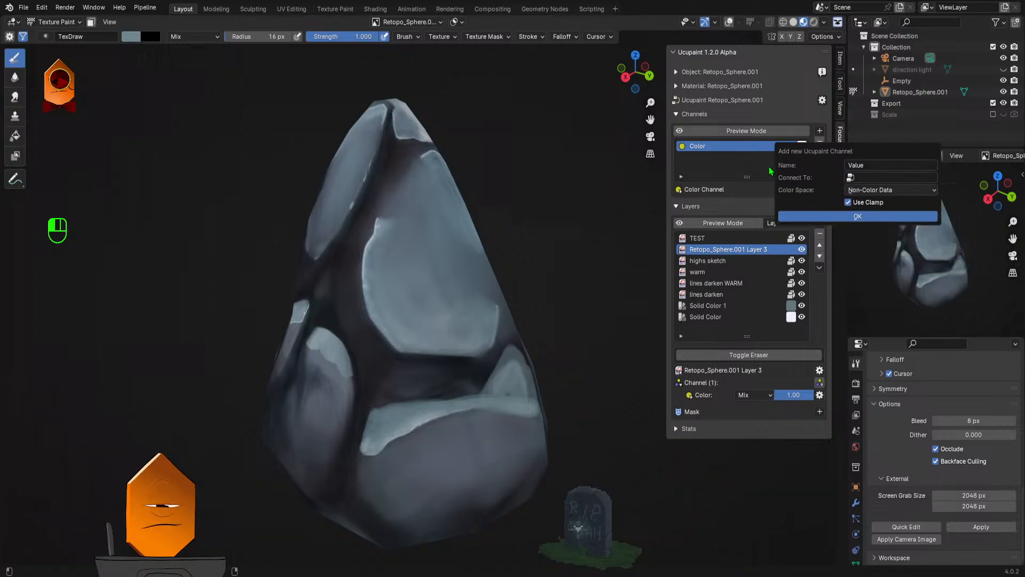
left_click(765, 172)
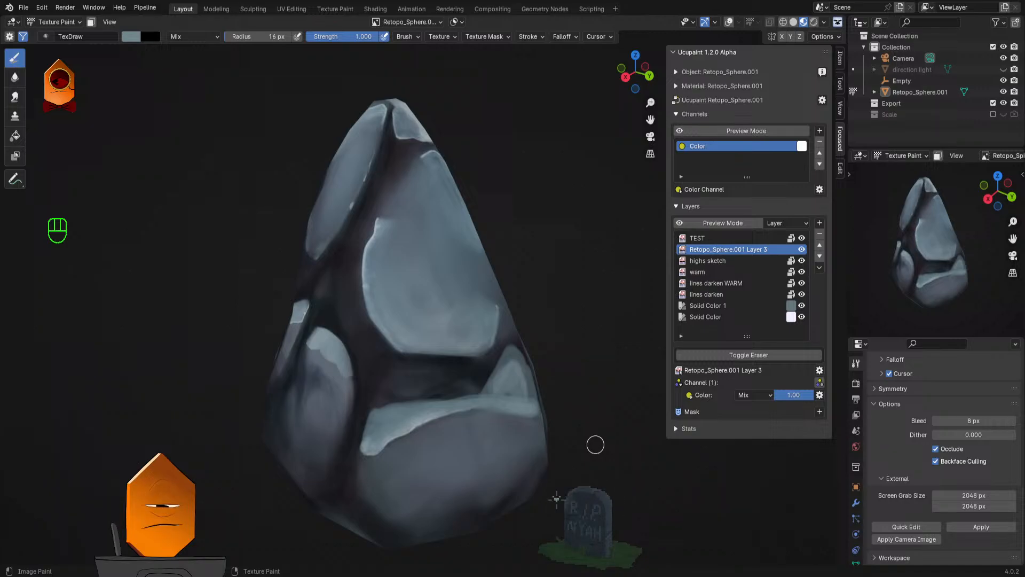
Step: Return to Photoshop and inspect the painted notch on the large central stone's lower edge, both close up and against the whole rock
key("alt+Tab")
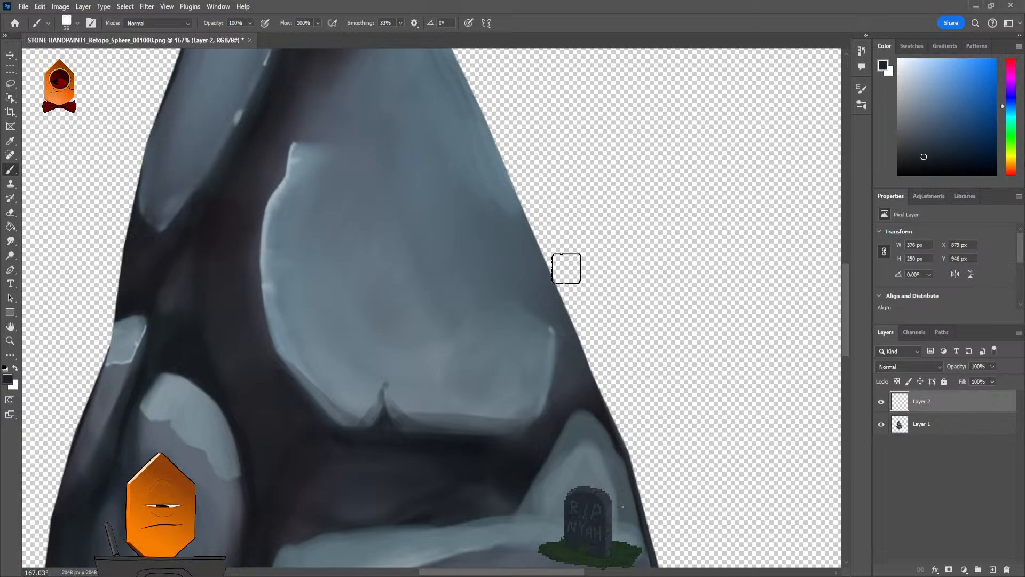
scroll(572, 279, "down", 3)
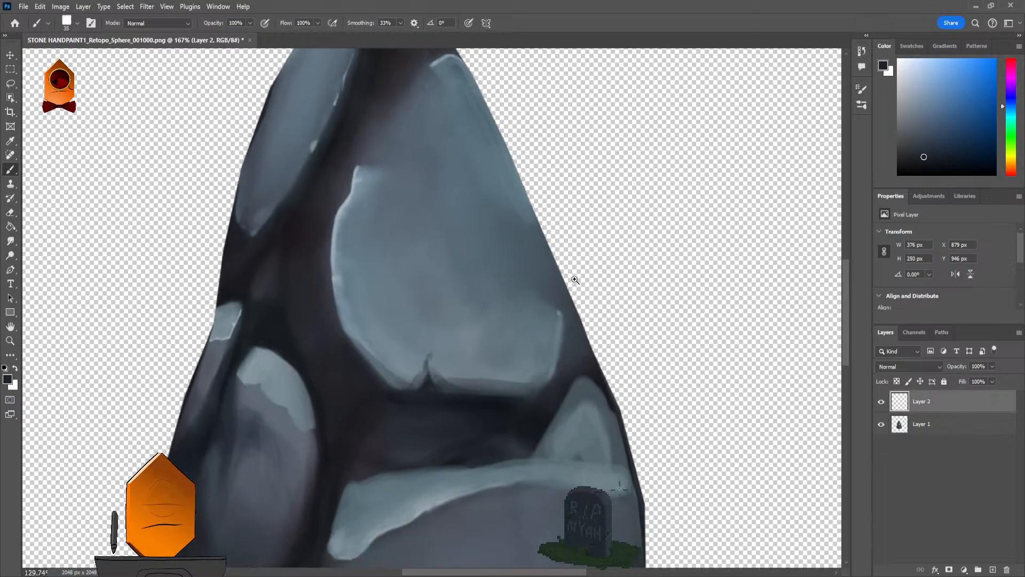
mouse_move(561, 296)
left_mouse_down()
mouse_move(508, 281)
mouse_move(458, 283)
left_mouse_up()
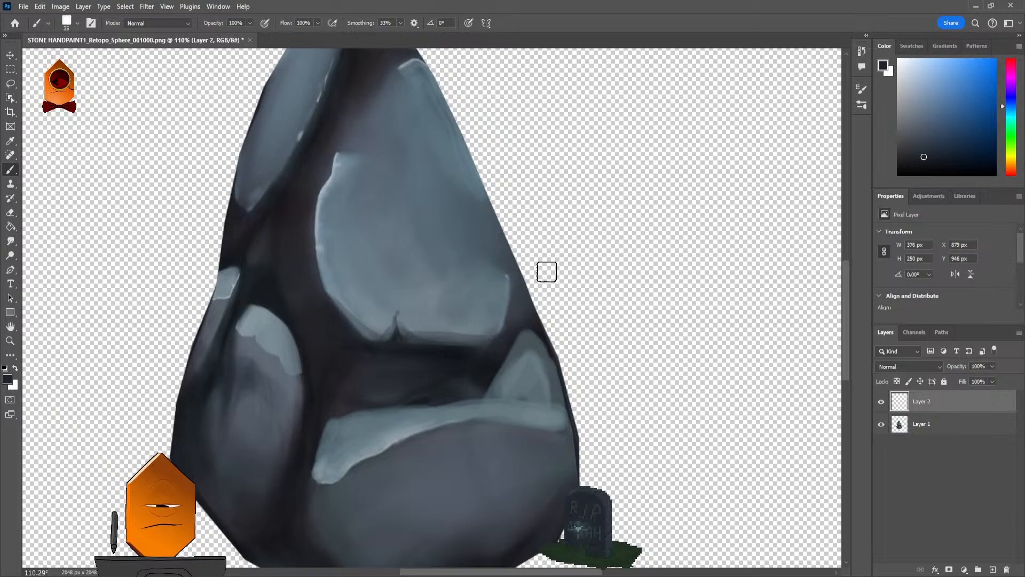
scroll(547, 272, "up", 4)
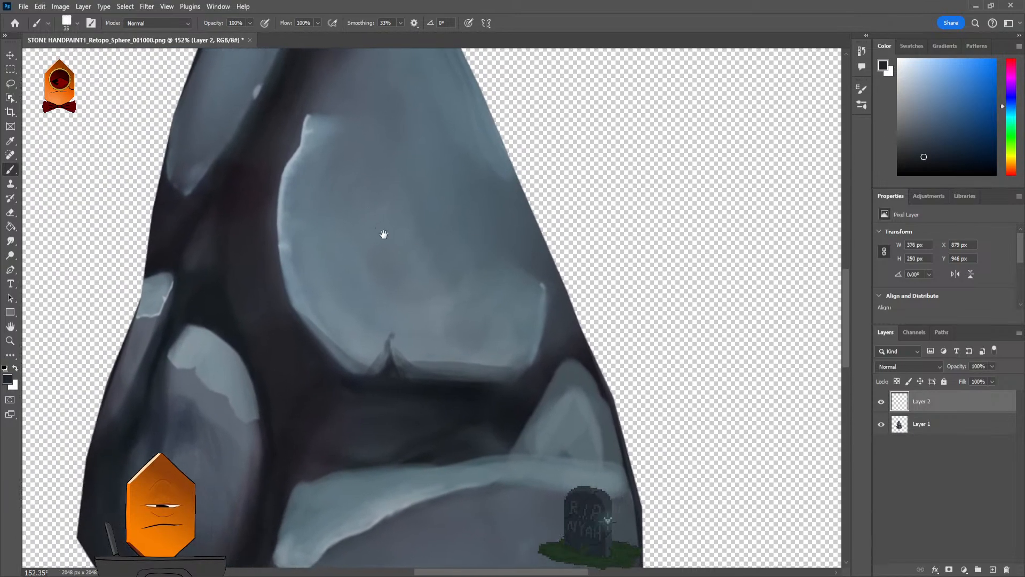
scroll(383, 234, "down", 3)
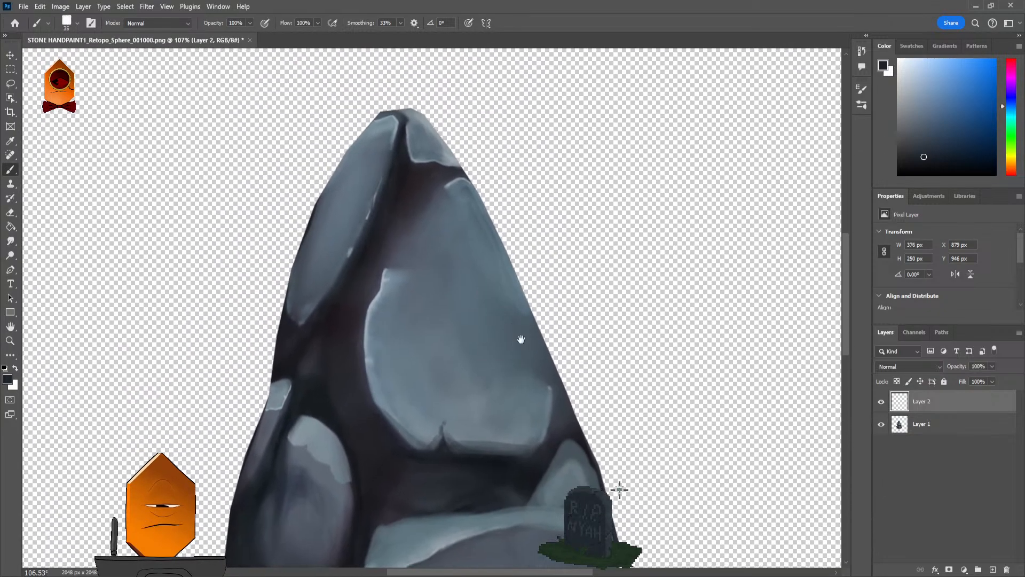
left_click_drag(521, 339, 533, 319)
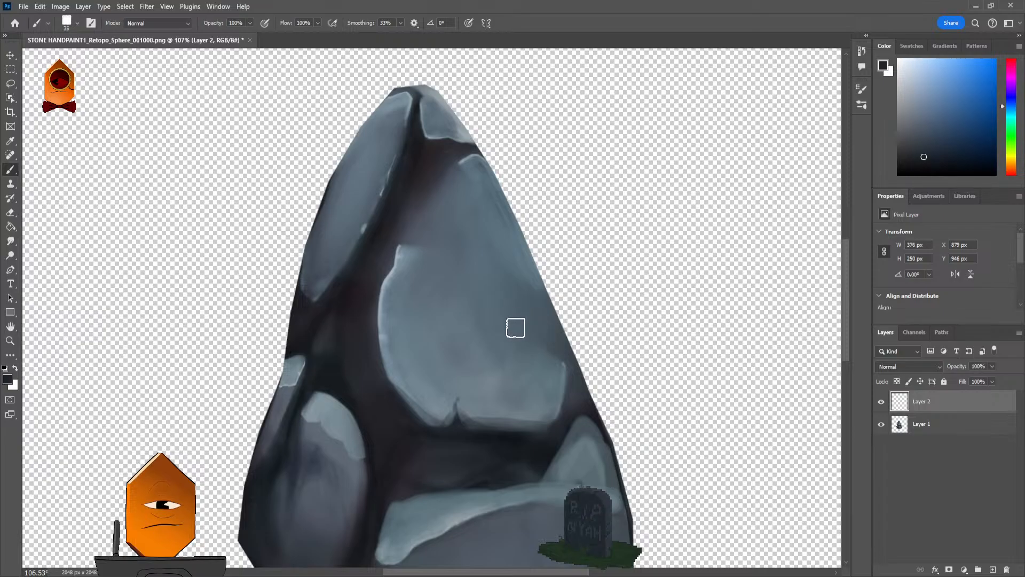
scroll(584, 305, "down", 2)
left_click_drag(571, 319, 549, 320)
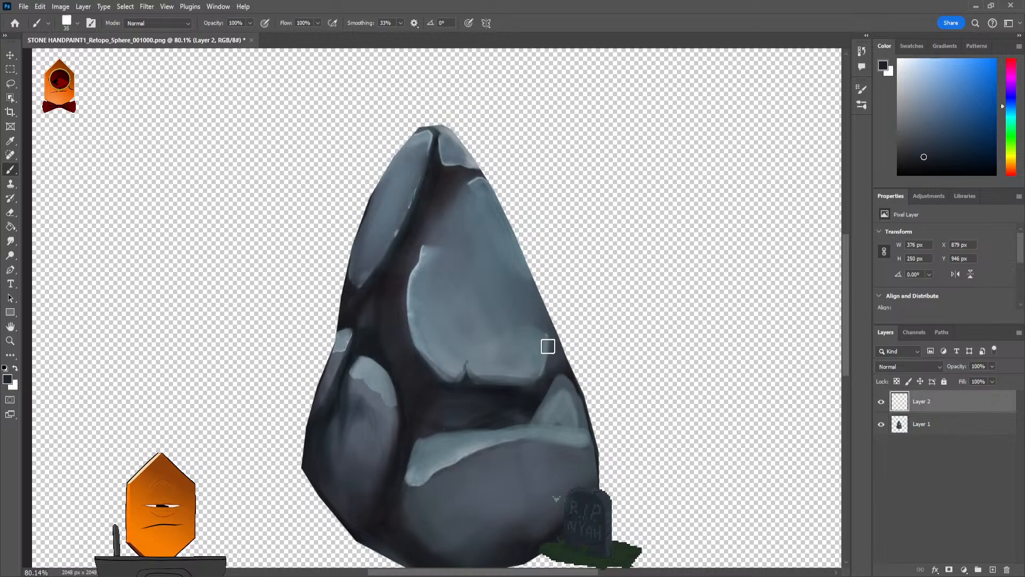
scroll(565, 309, "up", 2)
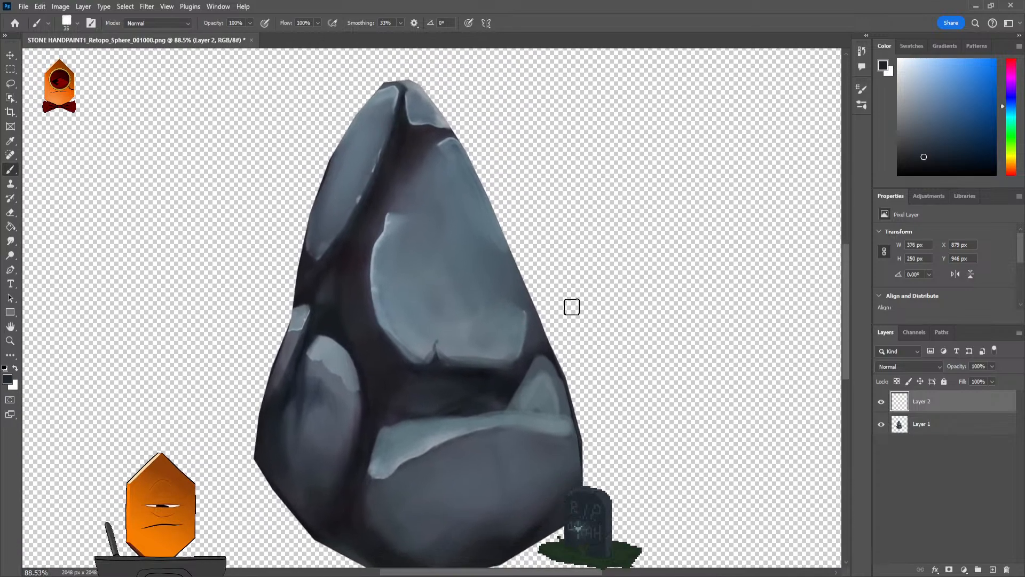
left_click_drag(572, 307, 564, 286)
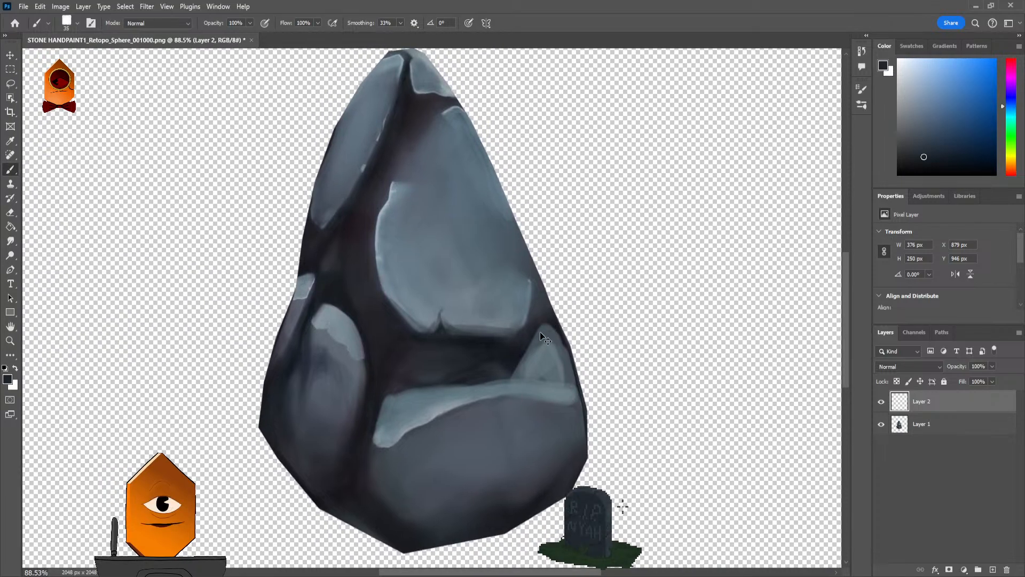
scroll(543, 337, "up", 3)
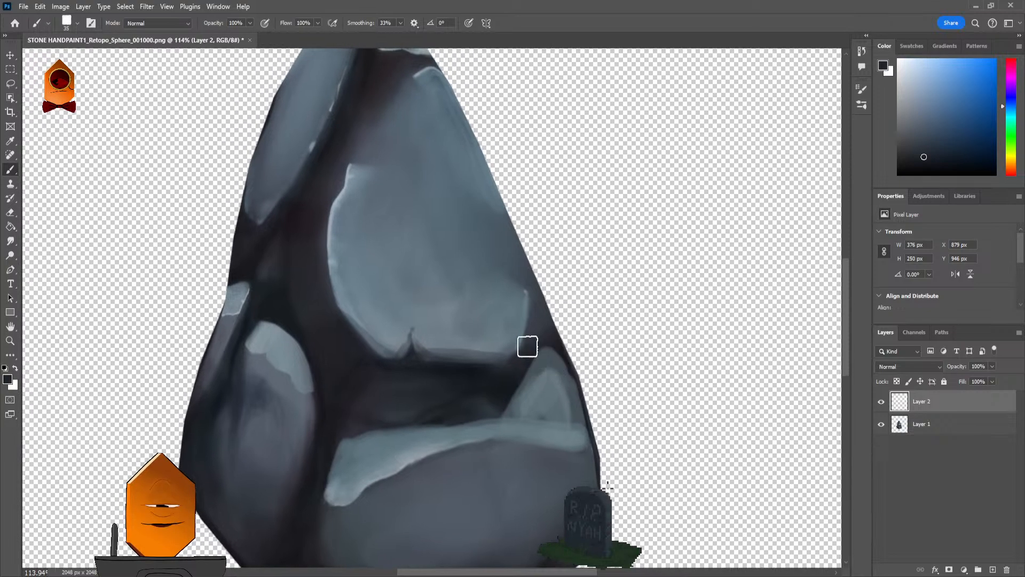
left_click_drag(555, 317, 548, 334)
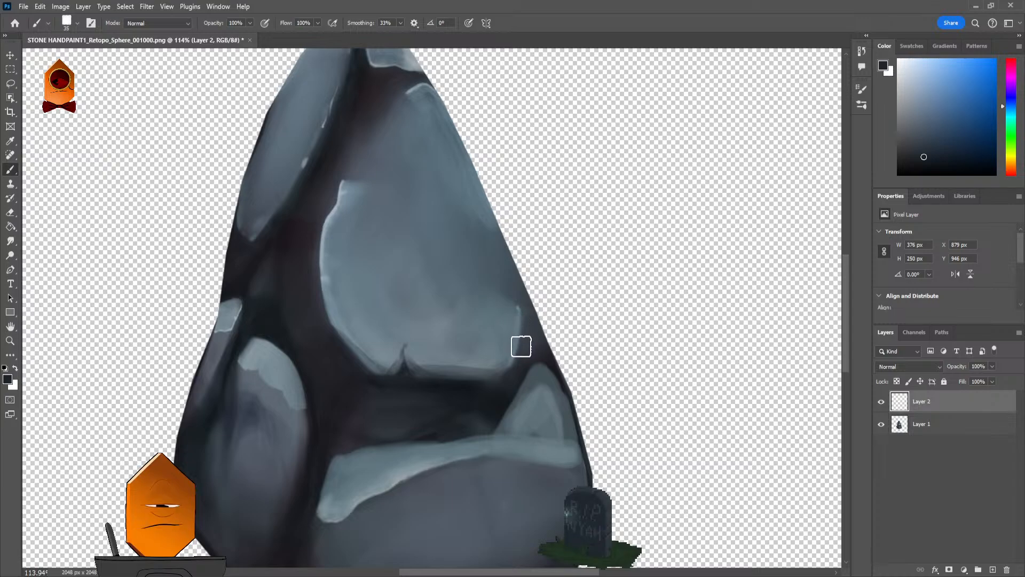
scroll(555, 332, "up", 2)
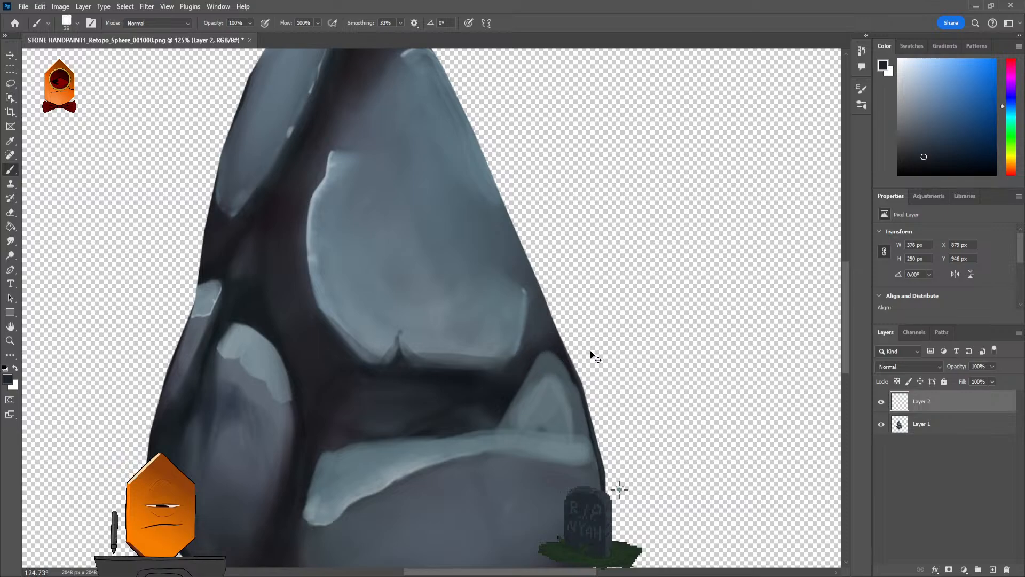
Step: Lock Layer 2's transparent pixels and choose a dark slate-blue brush color
key("/")
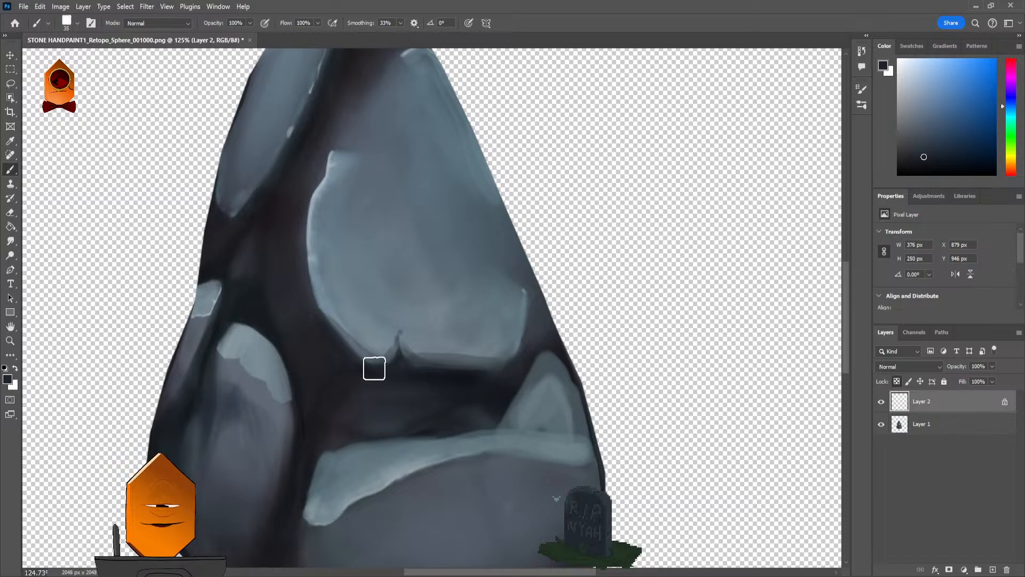
left_click(405, 373, "alt")
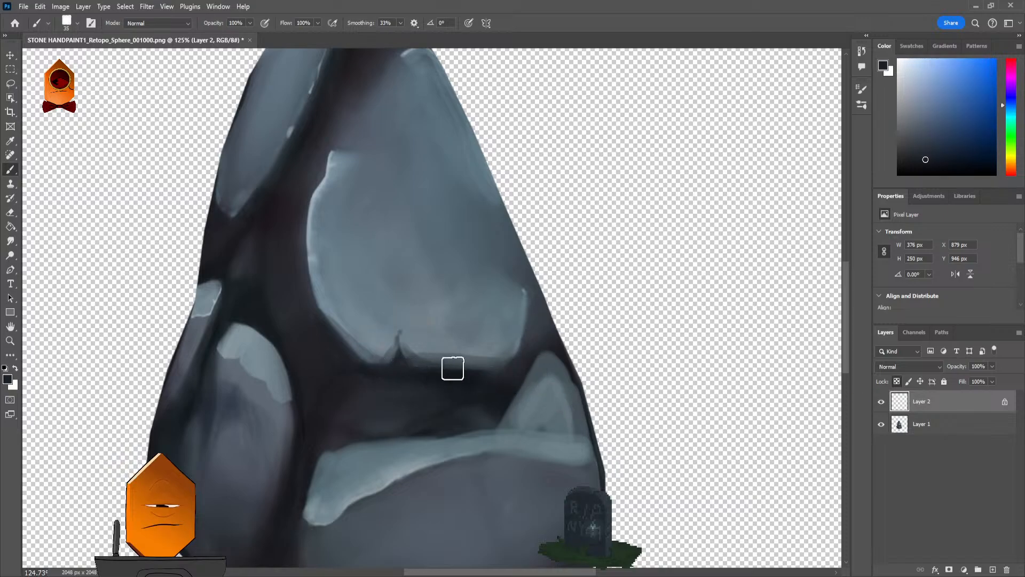
key("s")
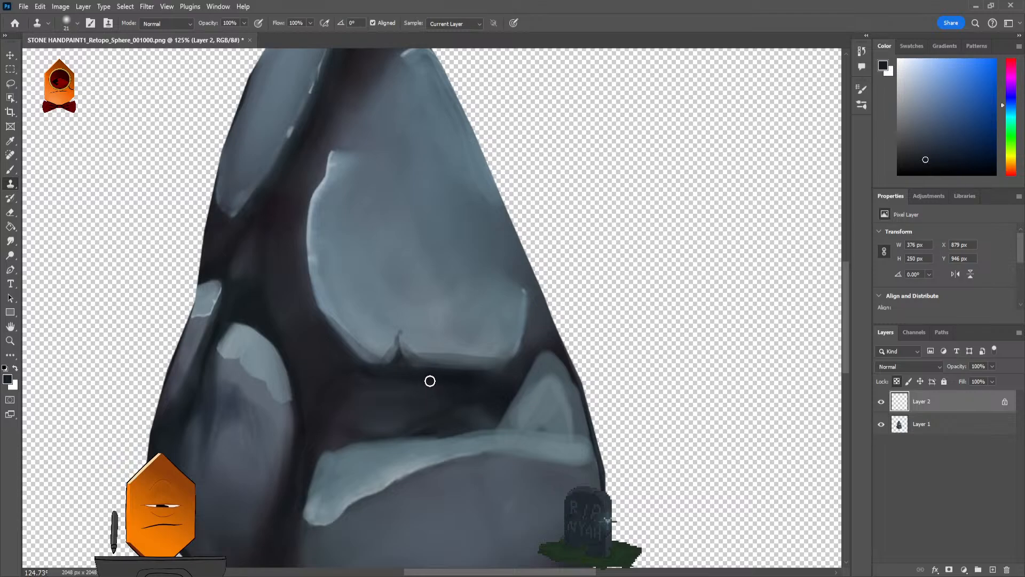
key("b")
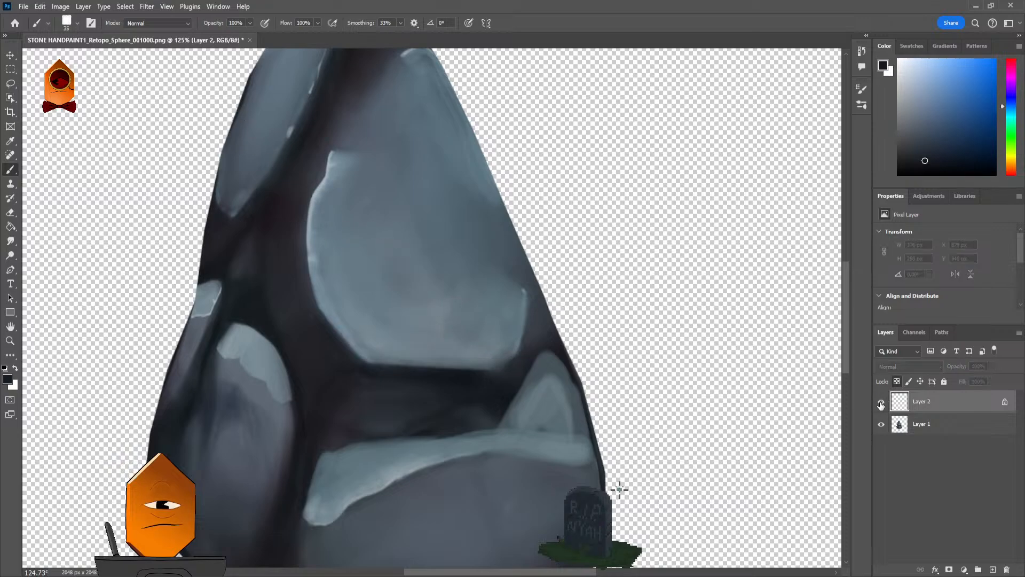
left_click(931, 140)
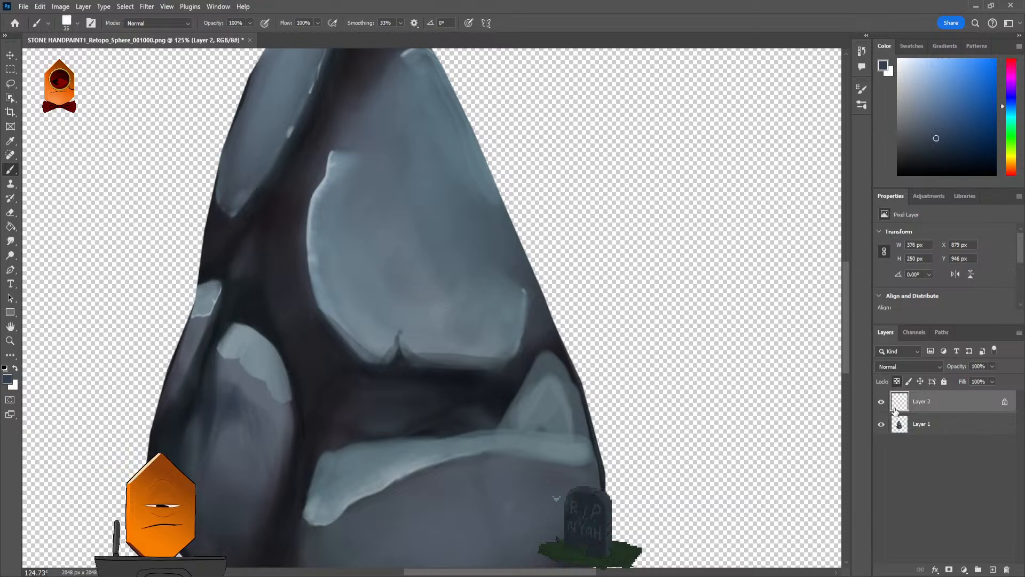
Step: Unlock Layer 2's transparent pixels and clip the layer to Layer 1
left_click(897, 382)
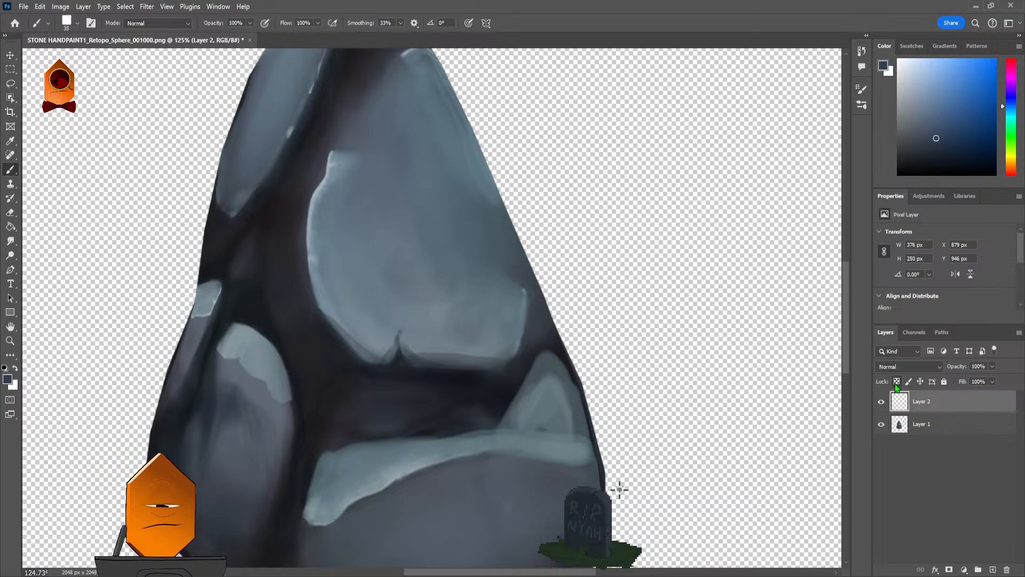
left_click(900, 413, "alt")
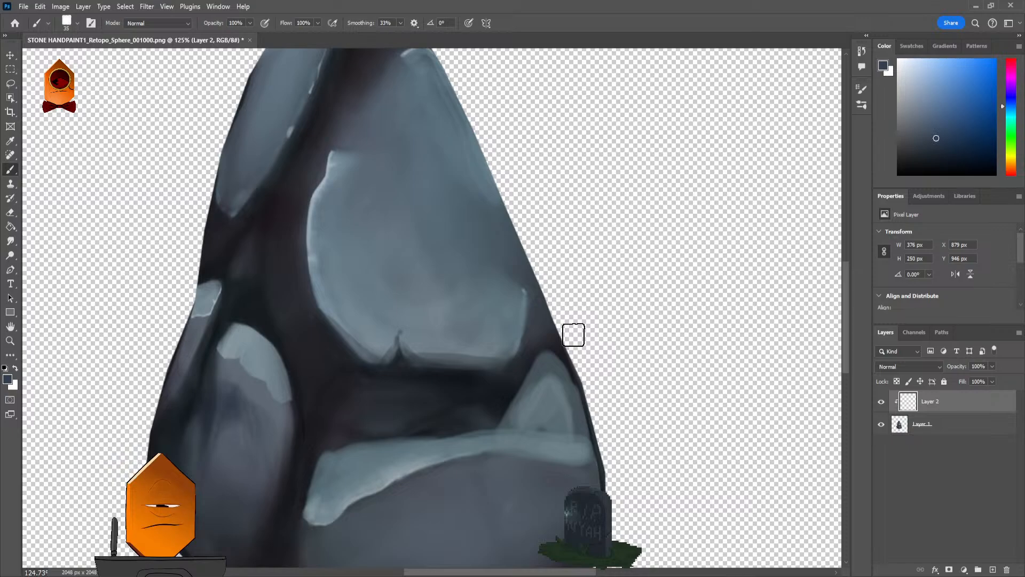
Step: Sample a dark grey from the rock and shade around the notch and the large stone's lower edge, adjusting the brush size up to 30
scroll(614, 293, "down", 4)
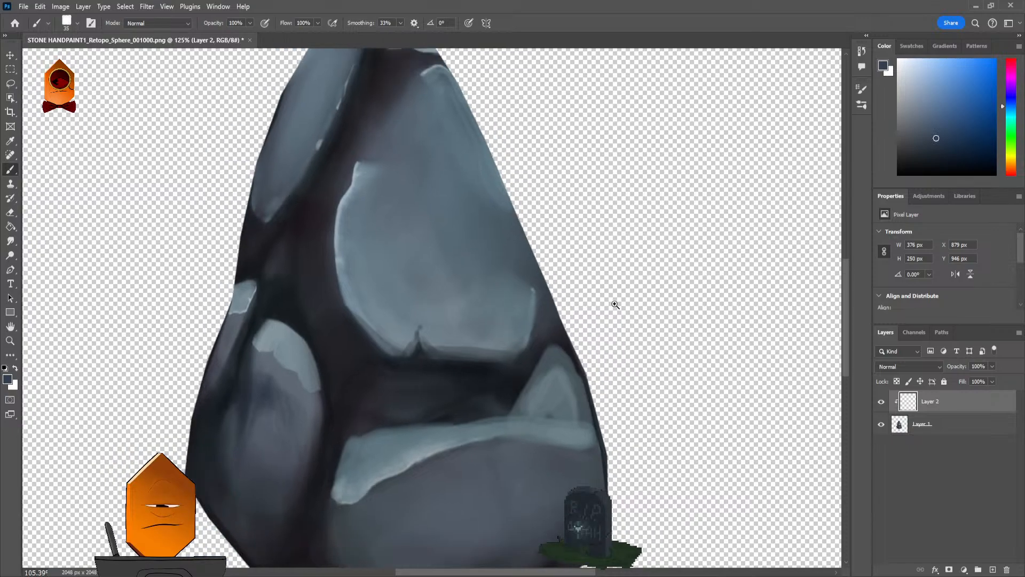
scroll(637, 289, "down", 2)
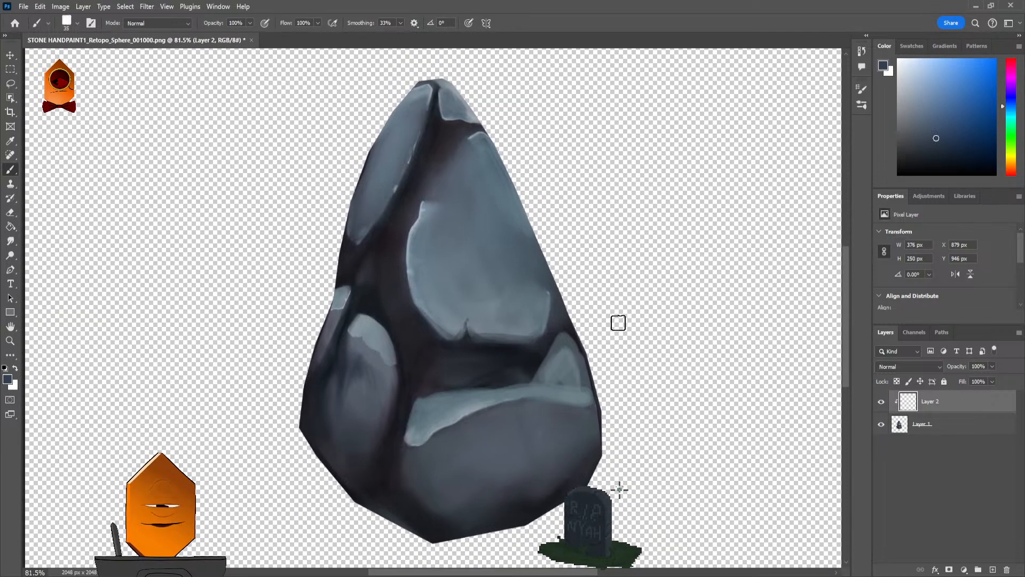
left_click_drag(635, 297, 629, 322)
left_click_drag(629, 323, 636, 317)
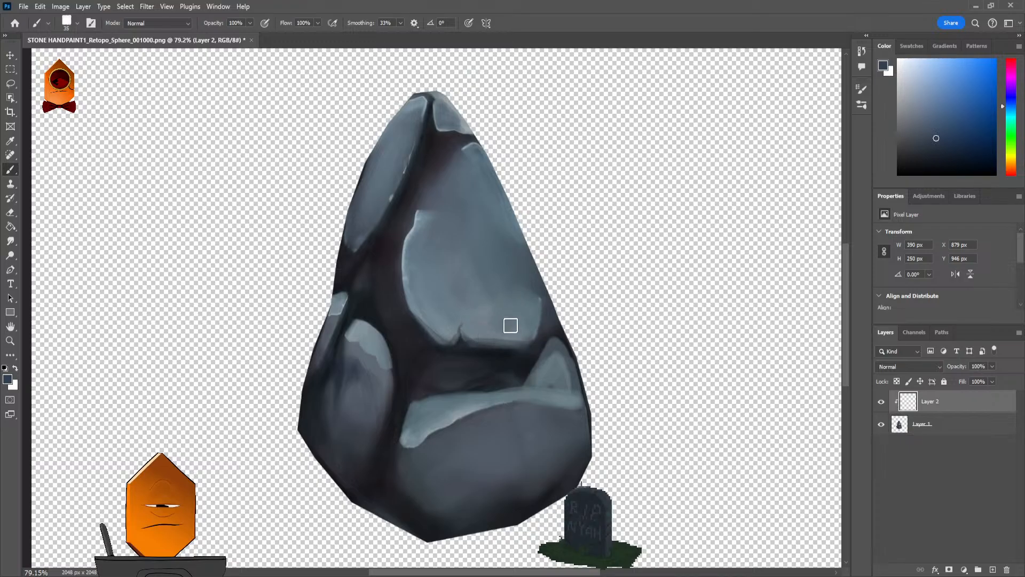
scroll(490, 359, "up", 3)
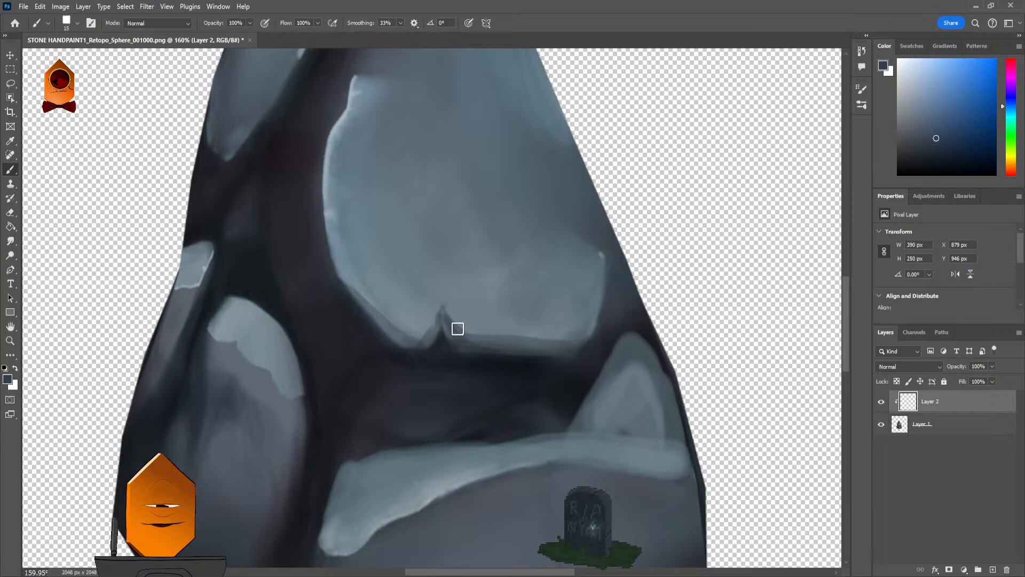
left_click(484, 341, "alt")
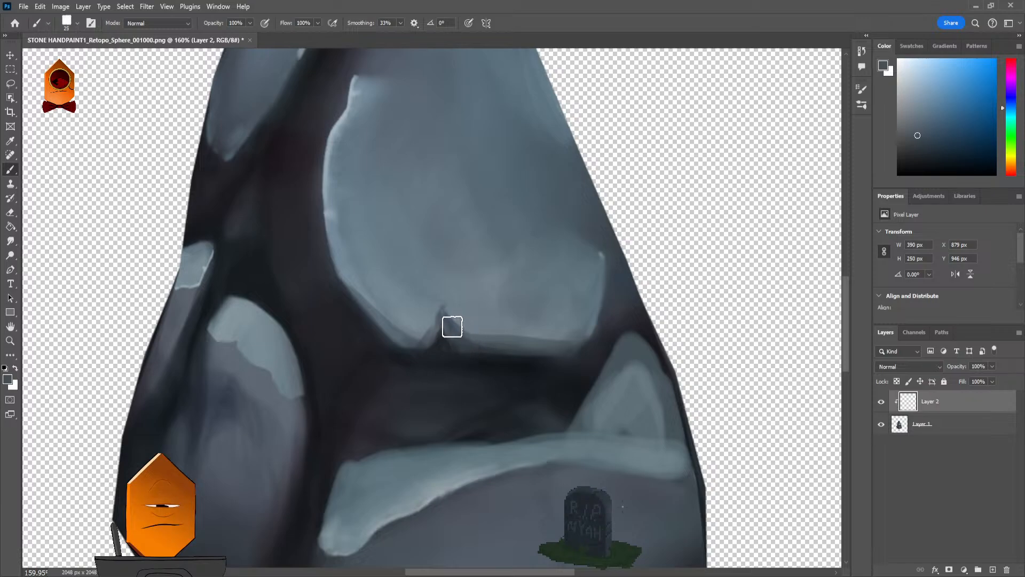
key("bracketright")
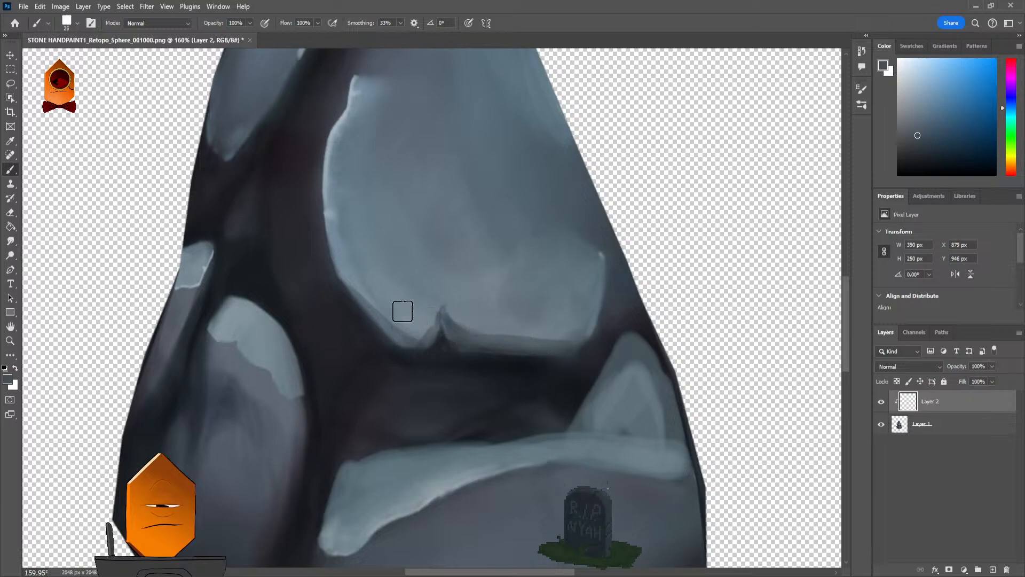
key("bracketleft")
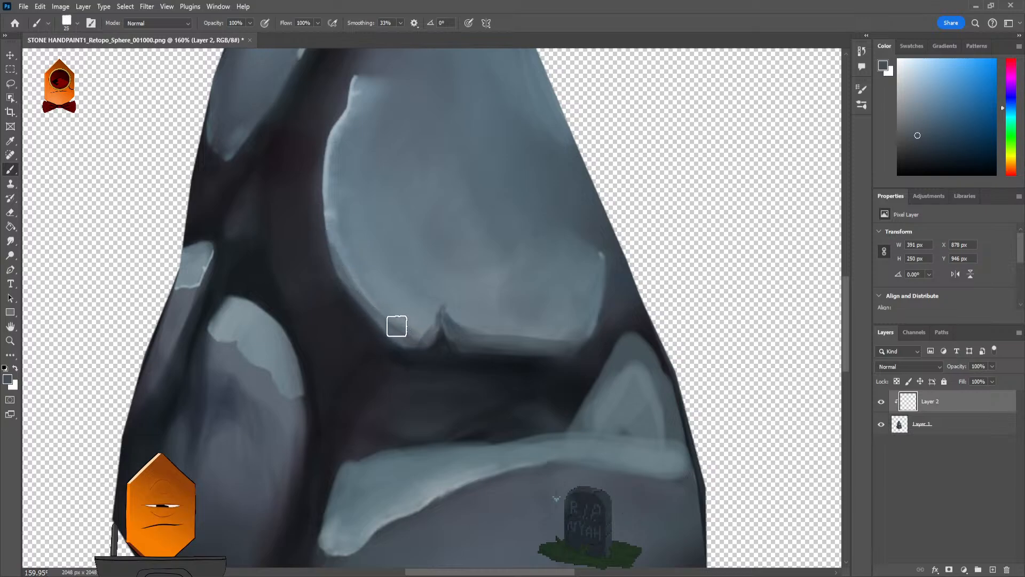
key("bracketright")
key("bracketright")
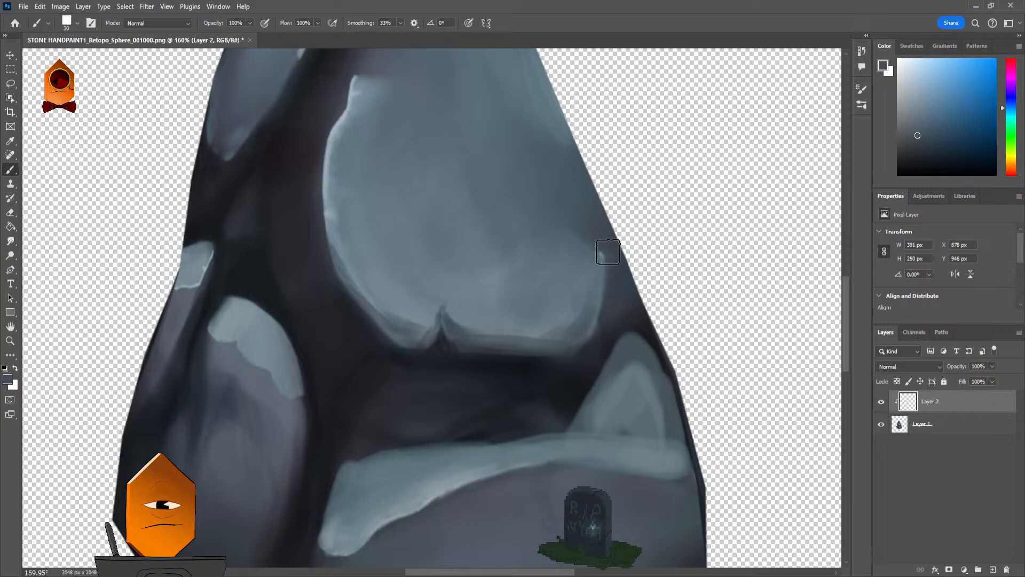
Step: Outline a small jagged crack-shaped facet on the large central stone above the notch with the Polygonal Lasso
scroll(602, 252, "down", 6)
scroll(636, 249, "up", 8)
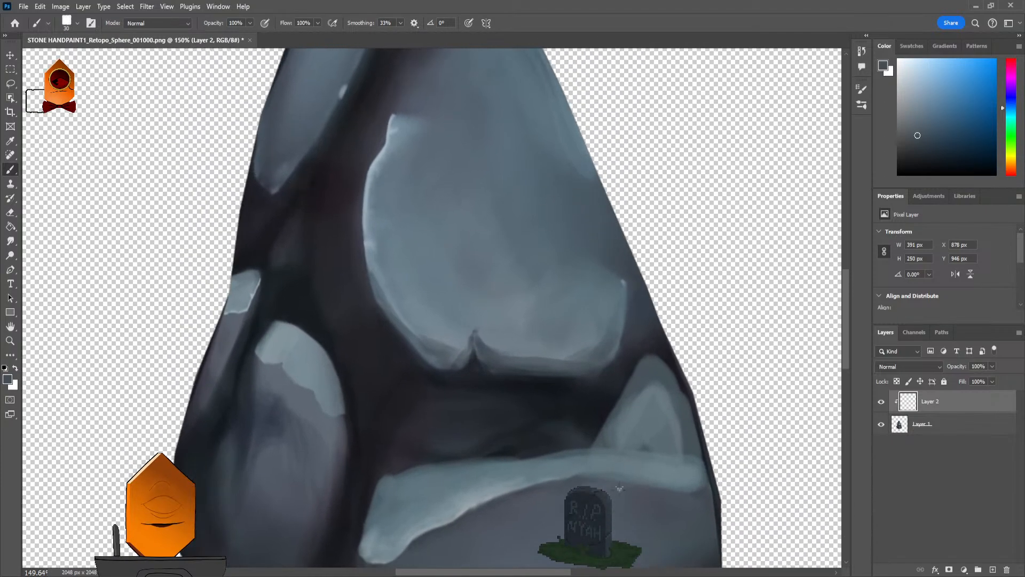
left_click(13, 86)
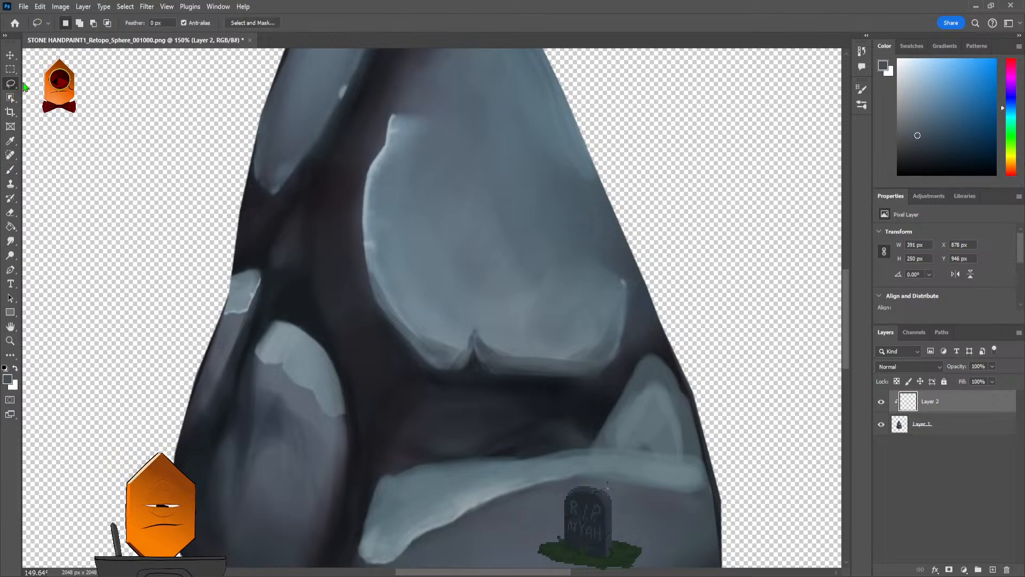
key("shift+l")
left_click(522, 284)
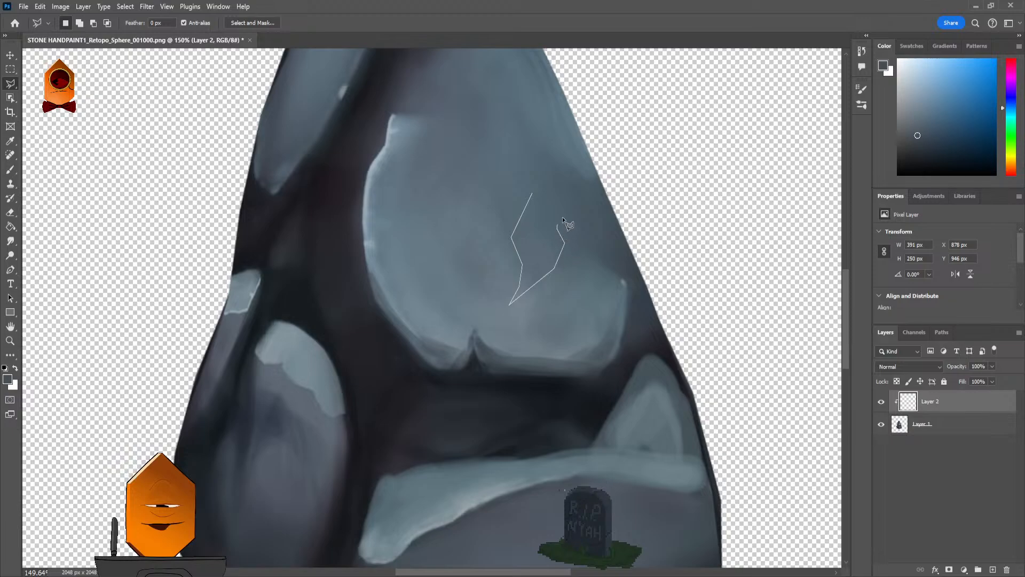
left_click(533, 193)
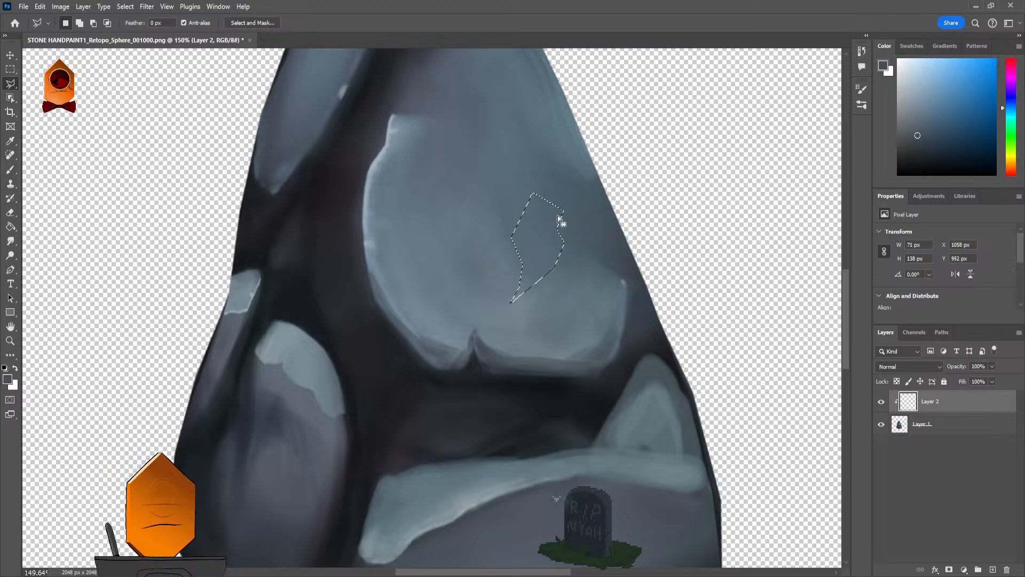
Step: Fill the jagged selection with the dark grey using the Brush at size 60 and deselect it
key("b")
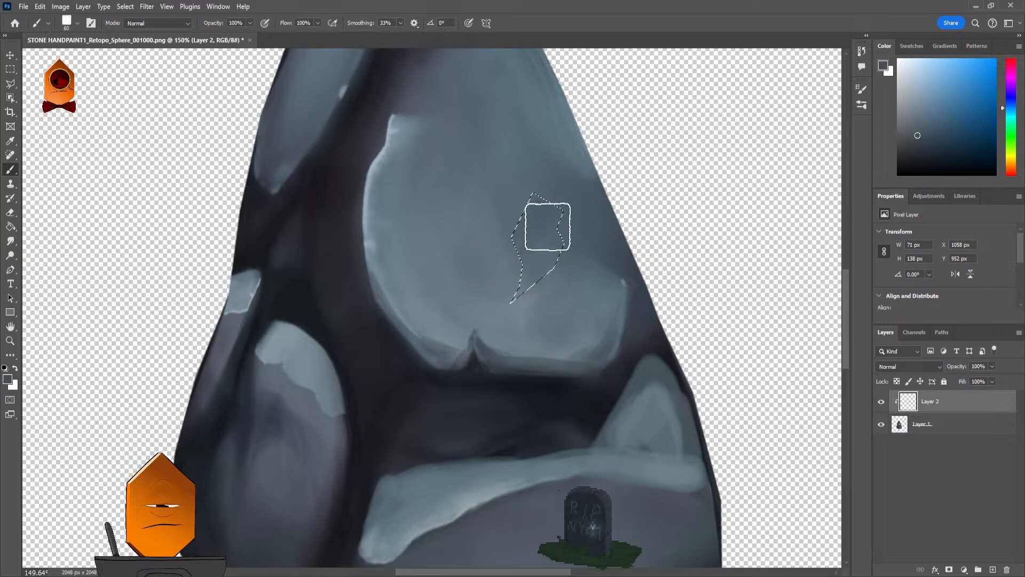
mouse_move(558, 265)
left_mouse_down()
mouse_move(542, 188)
mouse_move(498, 253)
mouse_move(537, 203)
mouse_move(498, 239)
mouse_move(509, 237)
mouse_move(503, 256)
mouse_move(517, 263)
mouse_move(511, 290)
mouse_move(540, 227)
left_mouse_up()
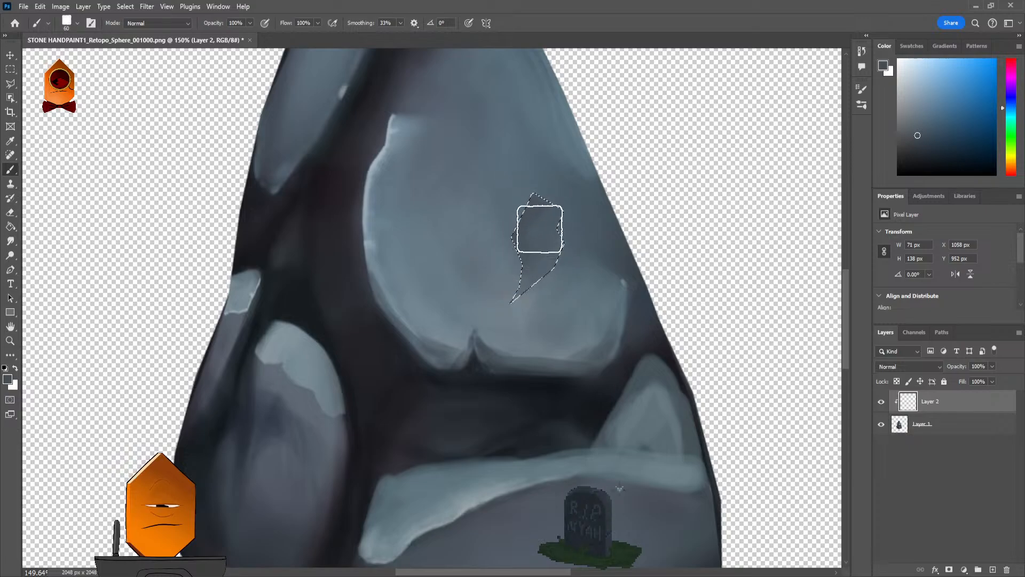
key("ctrl+d")
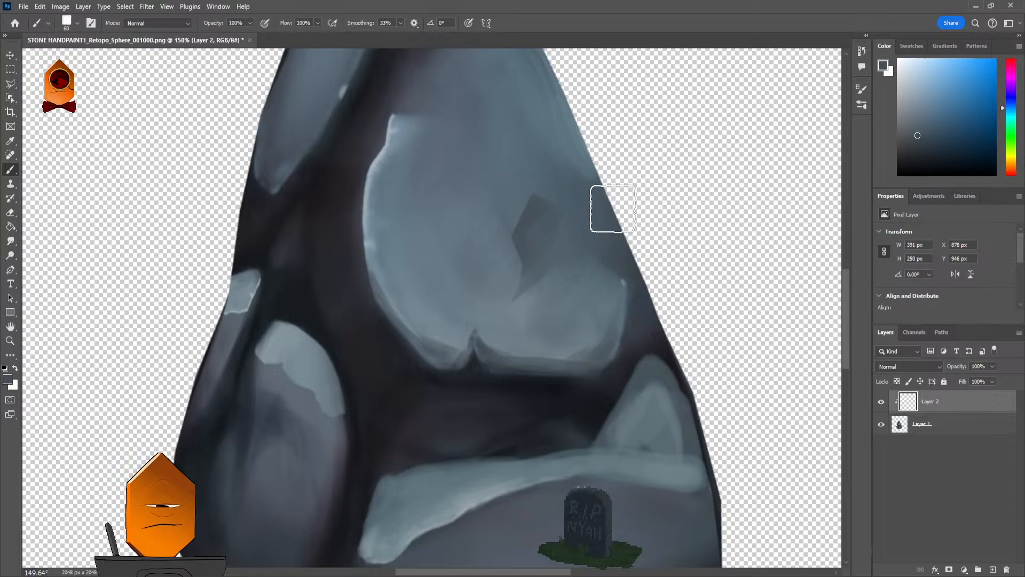
Step: Enable pen pressure for the Eraser's opacity and soften the dark facet's outer edges at size 50
scroll(682, 234, "down", 5)
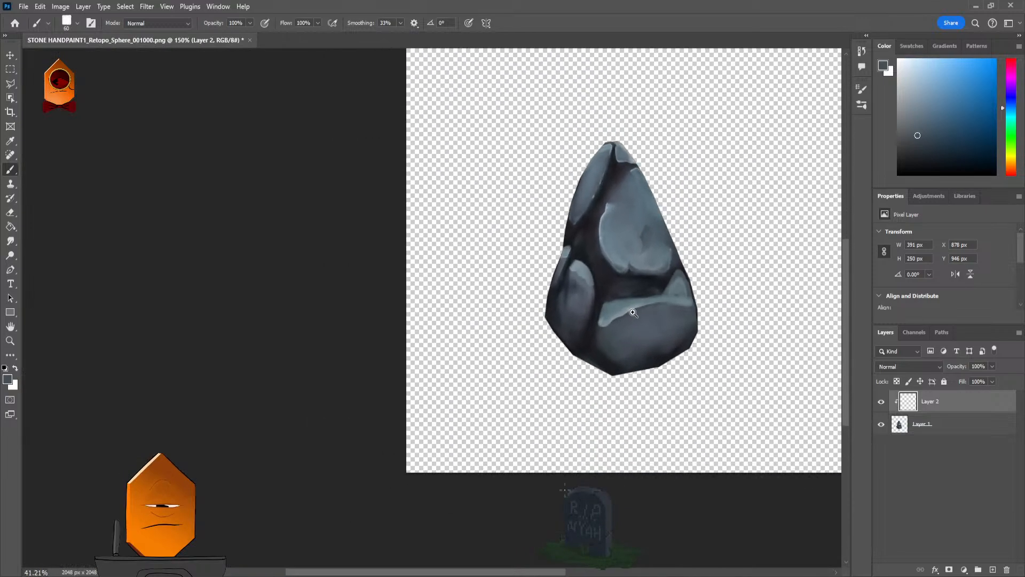
scroll(616, 218, "up", 4)
scroll(616, 217, "down", 2)
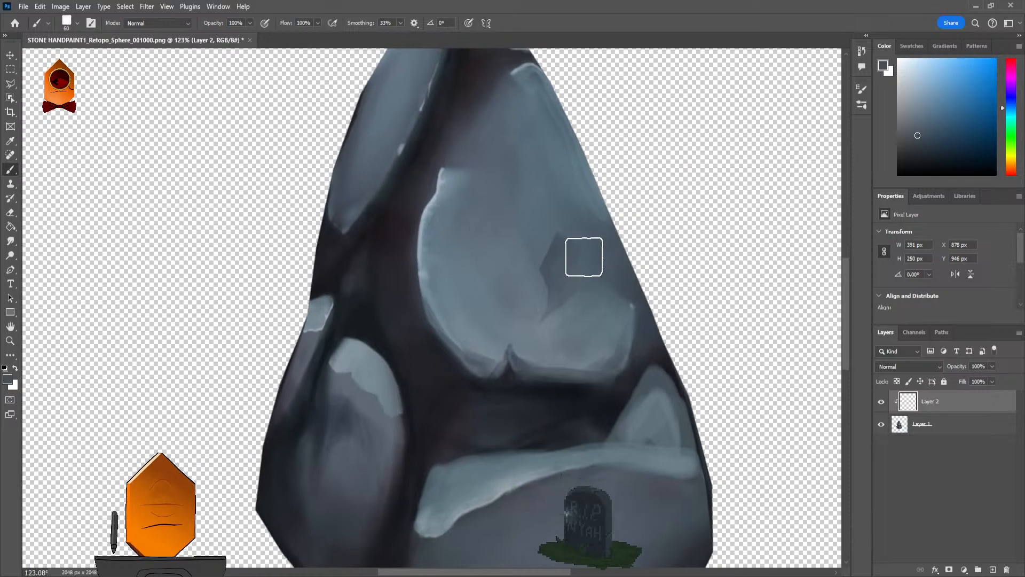
key("e")
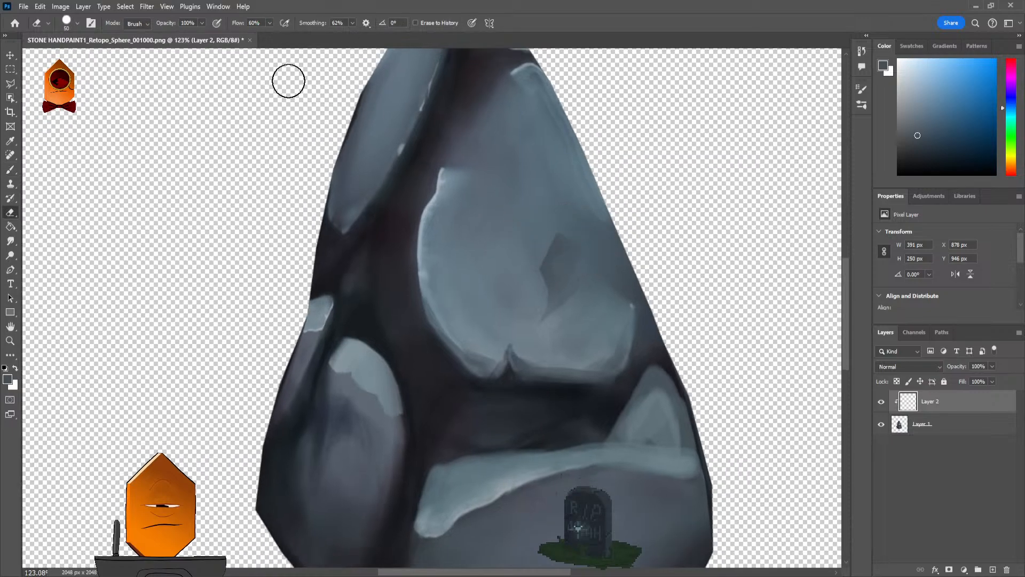
left_click(217, 22)
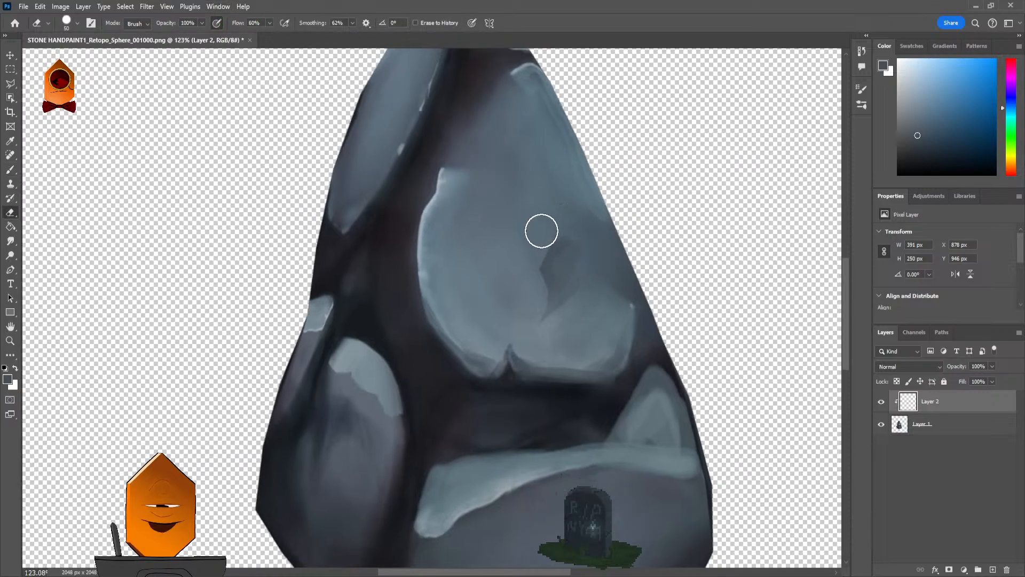
mouse_move(542, 230)
left_mouse_down()
mouse_move(562, 215)
mouse_move(521, 254)
mouse_move(544, 229)
mouse_move(516, 275)
mouse_move(554, 231)
mouse_move(536, 270)
mouse_move(578, 290)
mouse_move(568, 314)
mouse_move(581, 272)
mouse_move(568, 315)
mouse_move(552, 331)
left_mouse_up()
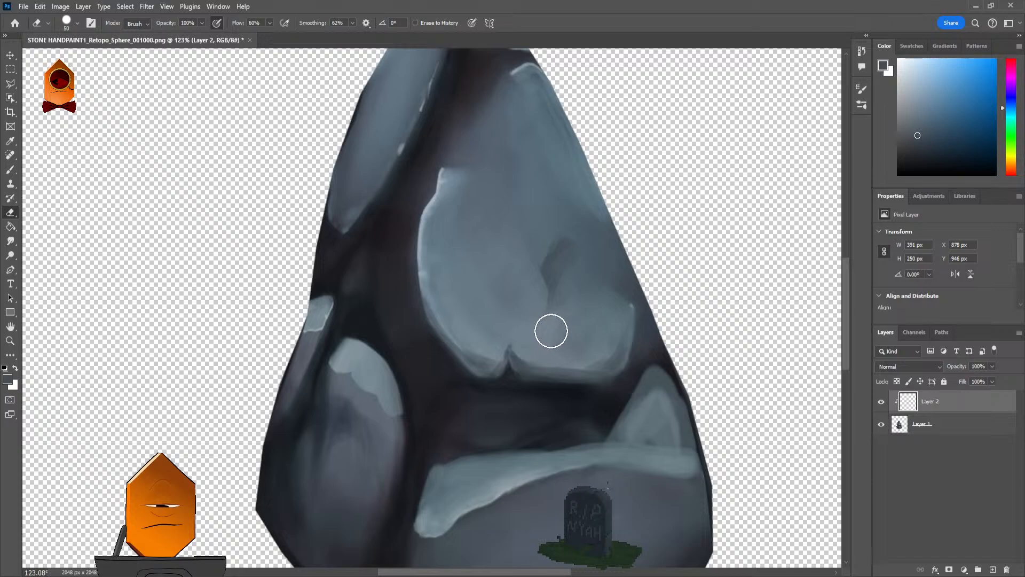
left_click_drag(659, 216, 604, 331)
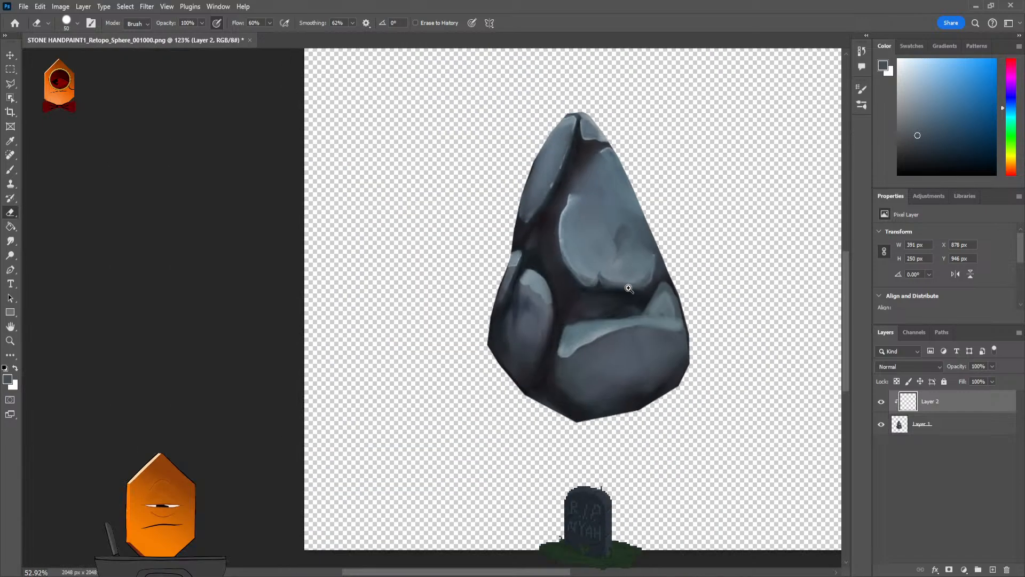
left_click_drag(630, 278, 553, 307)
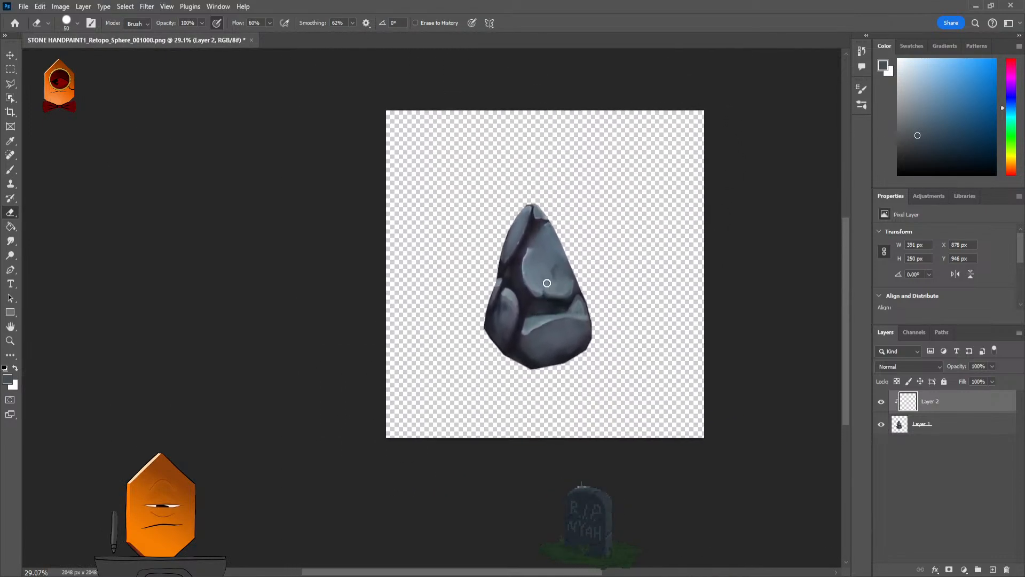
left_click_drag(537, 269, 558, 245)
mouse_move(543, 211)
left_mouse_down()
mouse_move(560, 248)
mouse_move(541, 227)
left_mouse_up()
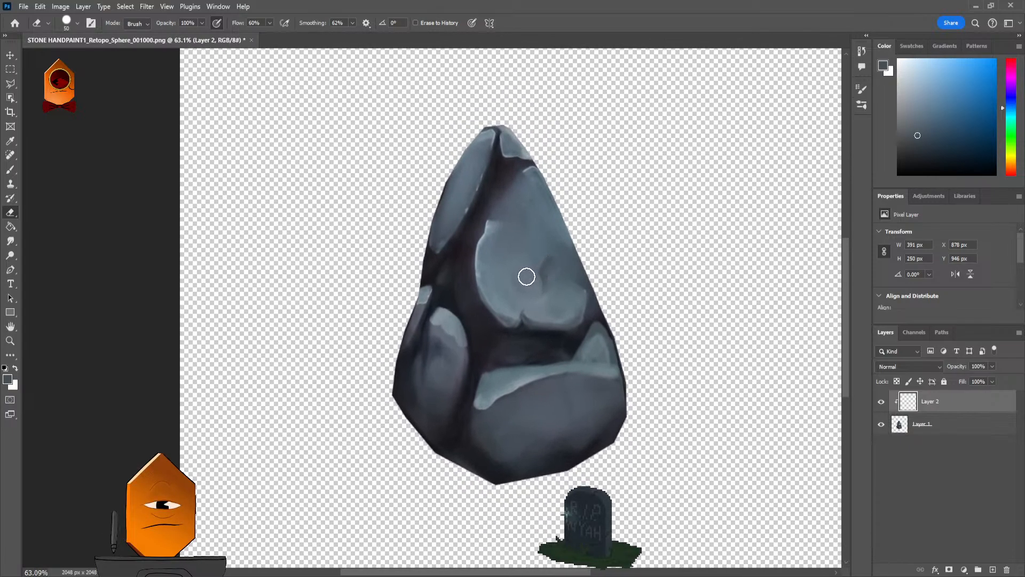
left_click_drag(532, 282, 586, 230)
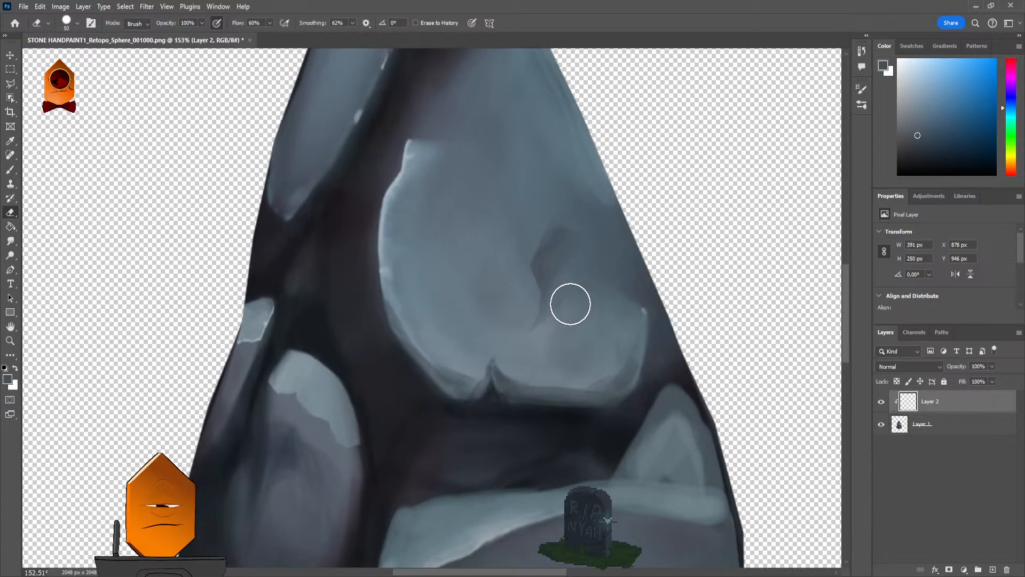
Step: Fade the dark facet's right side into the stone with larger Eraser sizes up to 125, and check it against the whole rock
key("bracketright")
key("bracketright")
key("bracketright")
mouse_move(579, 338)
left_mouse_down()
mouse_move(573, 285)
mouse_move(572, 351)
mouse_move(581, 279)
mouse_move(588, 296)
mouse_move(581, 265)
left_mouse_up()
key("bracketright")
key("bracketright")
key("bracketright")
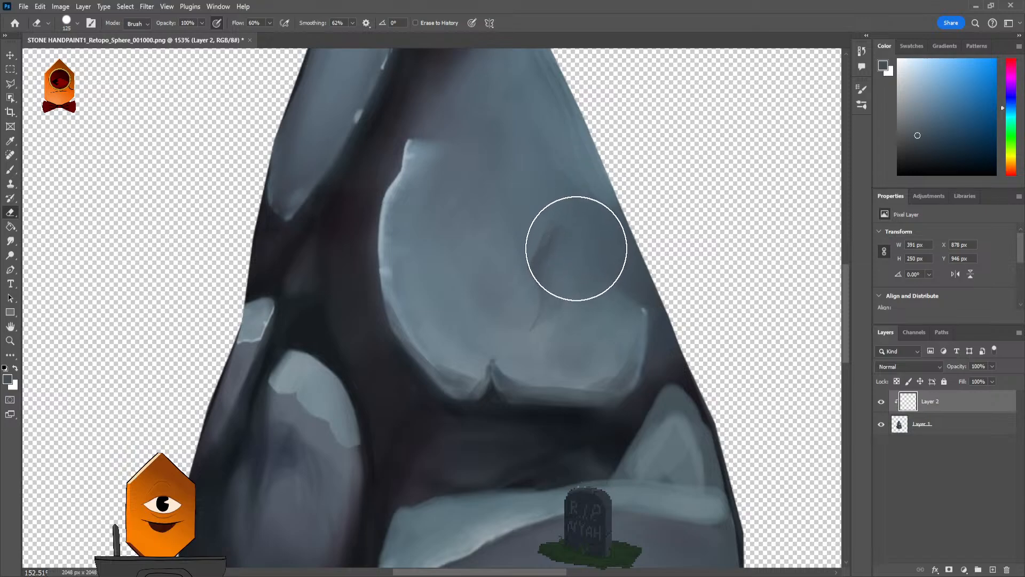
key("bracketleft")
key("bracketleft")
key("bracketleft")
key("bracketleft")
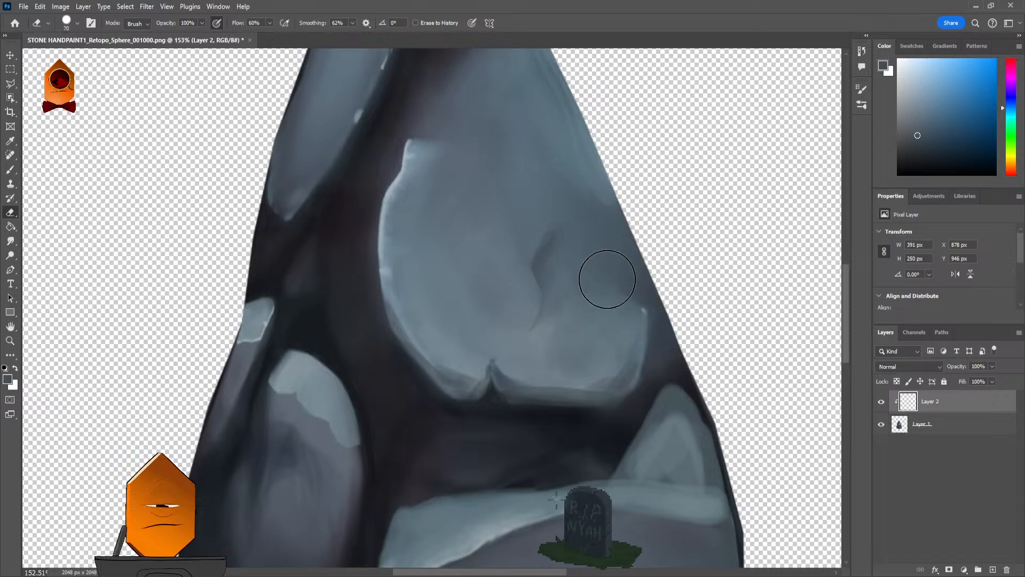
scroll(629, 241, "down", 5)
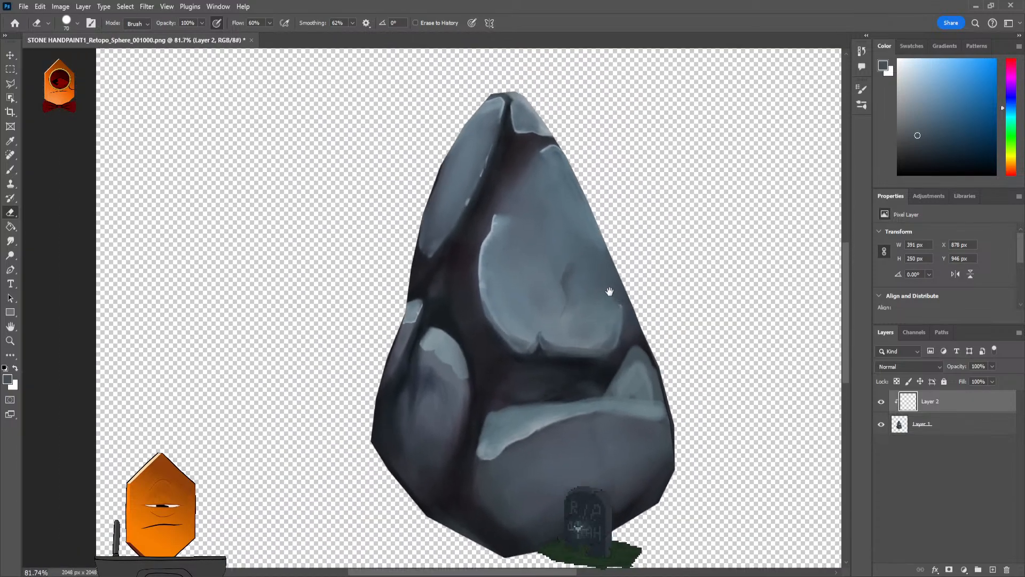
scroll(598, 282, "down", 1)
scroll(585, 291, "up", 2)
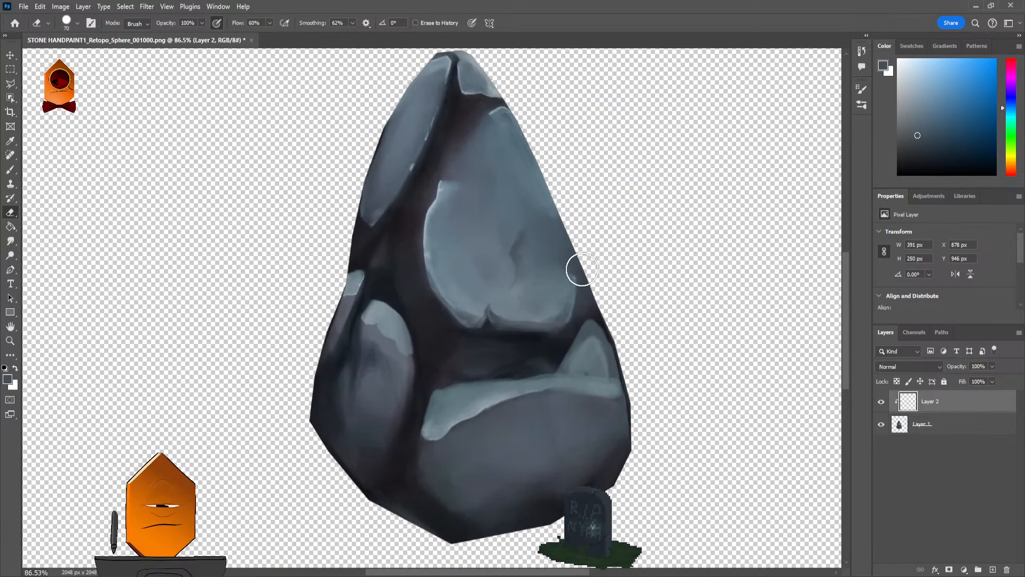
scroll(578, 270, "down", 1)
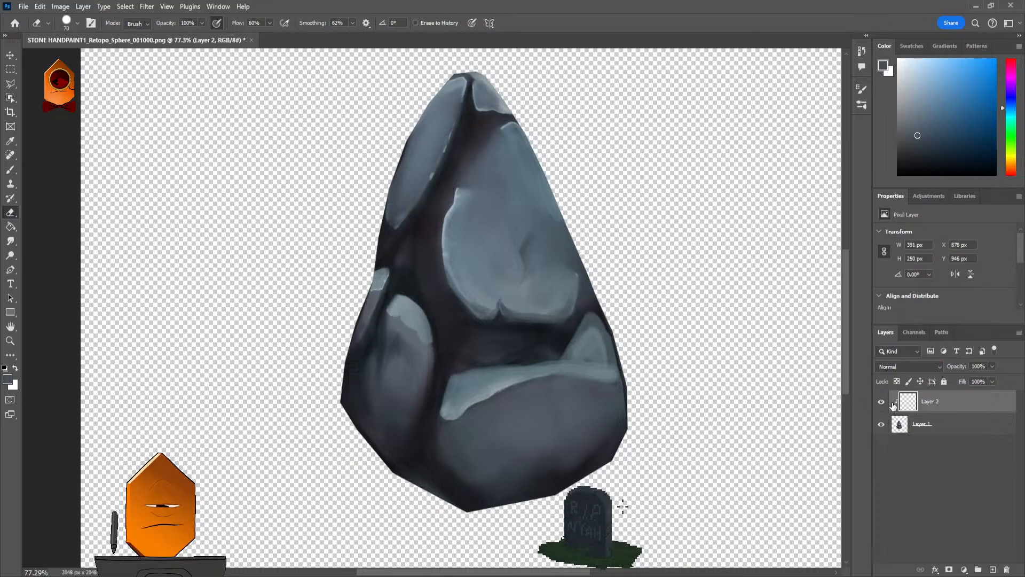
Step: Isolate the painted strokes by unclipping Layer 2 and hiding Layer 1, and save the document as a PSD
left_click(888, 412, "alt")
left_click(882, 424)
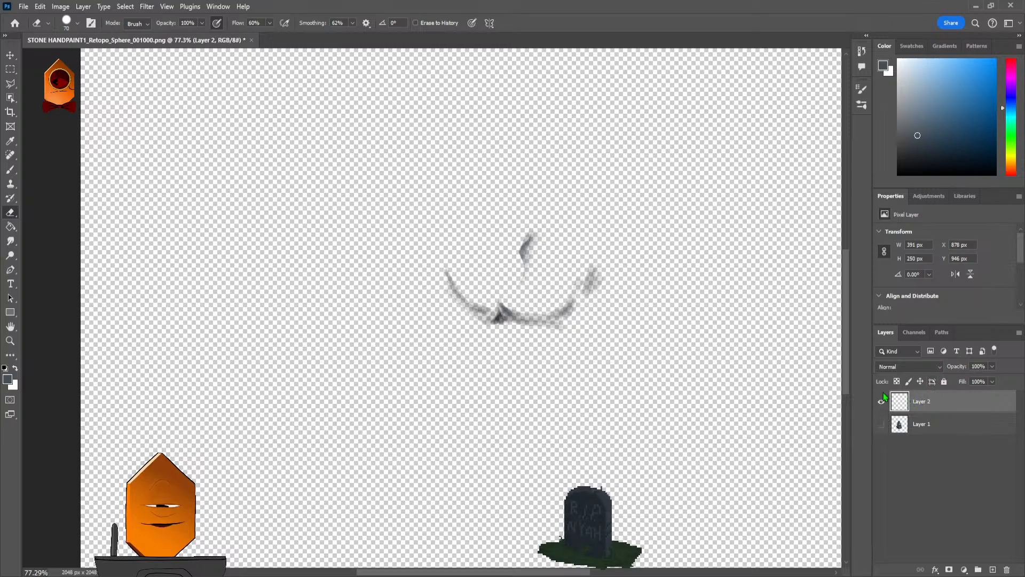
mouse_move(475, 299)
left_mouse_down()
mouse_move(510, 289)
mouse_move(584, 176)
left_mouse_up()
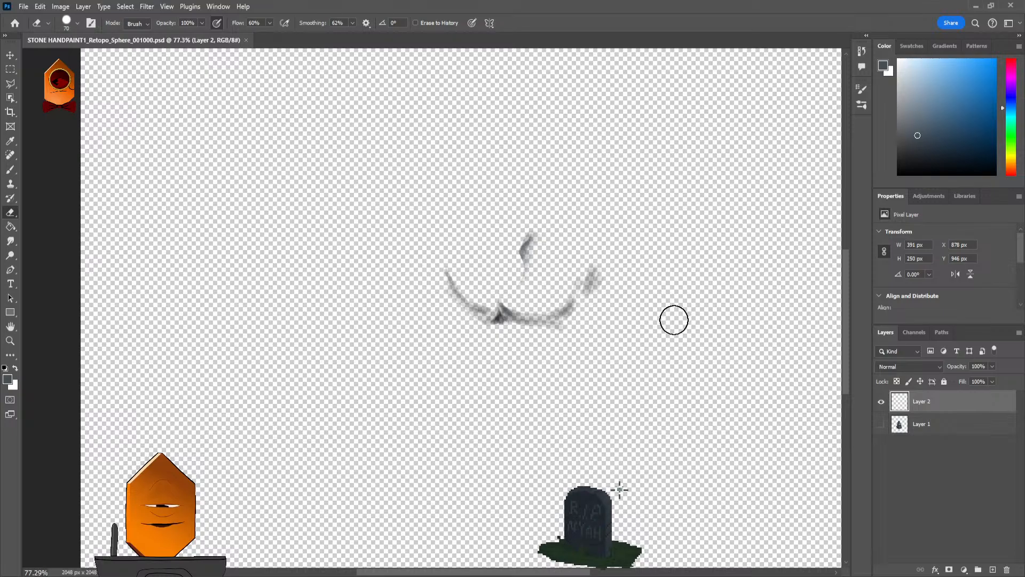
Step: Clip Layer 2 to Layer 1 again, delete Layer 2 and close the document
key("ctrl+alt+g")
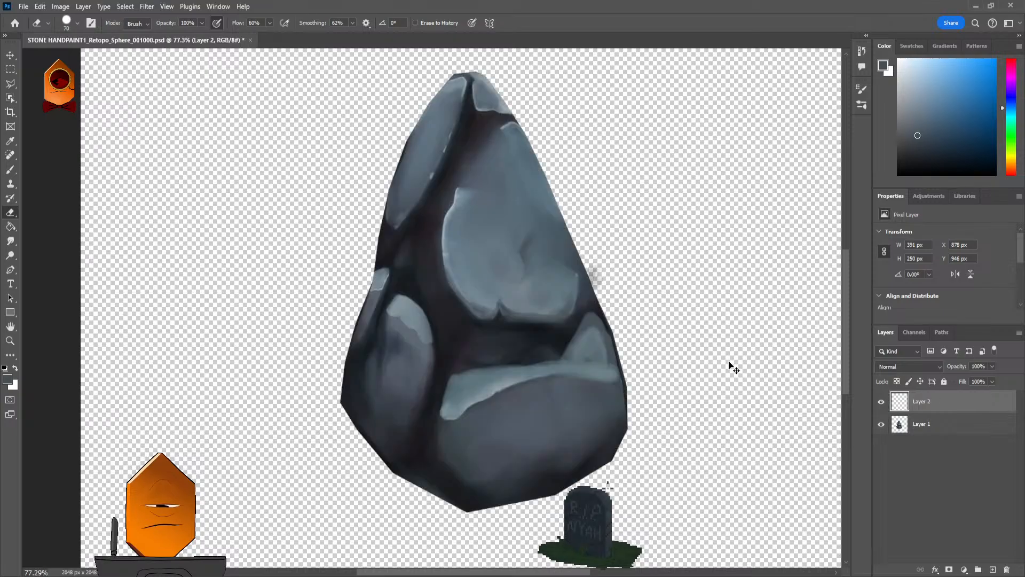
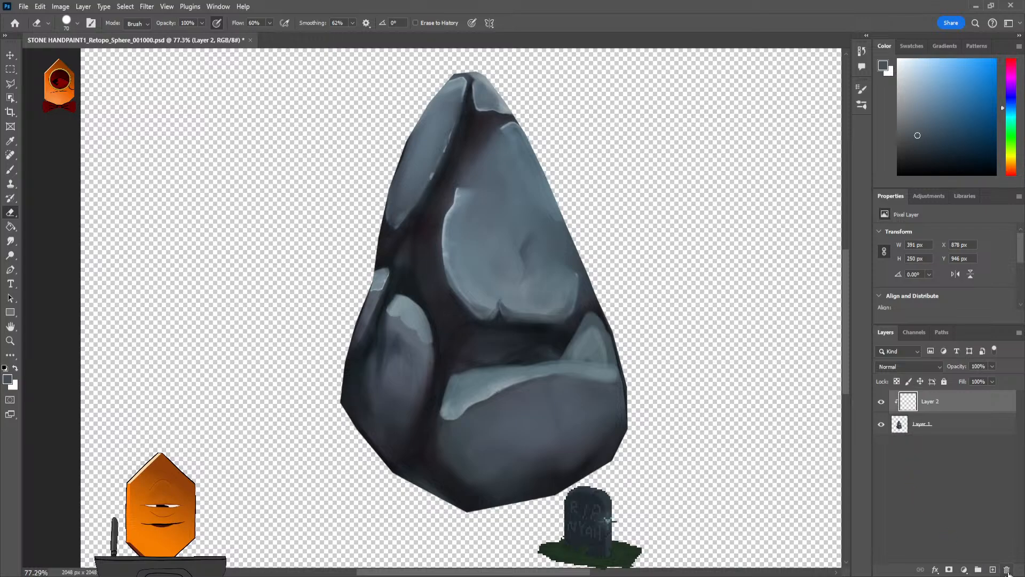
left_click(1006, 570)
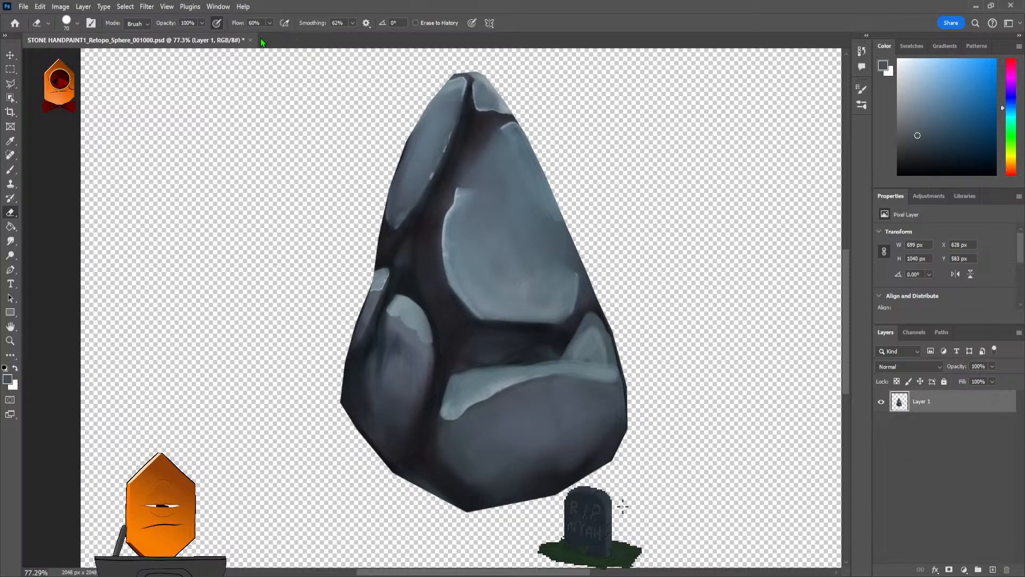
key("ctrl+w")
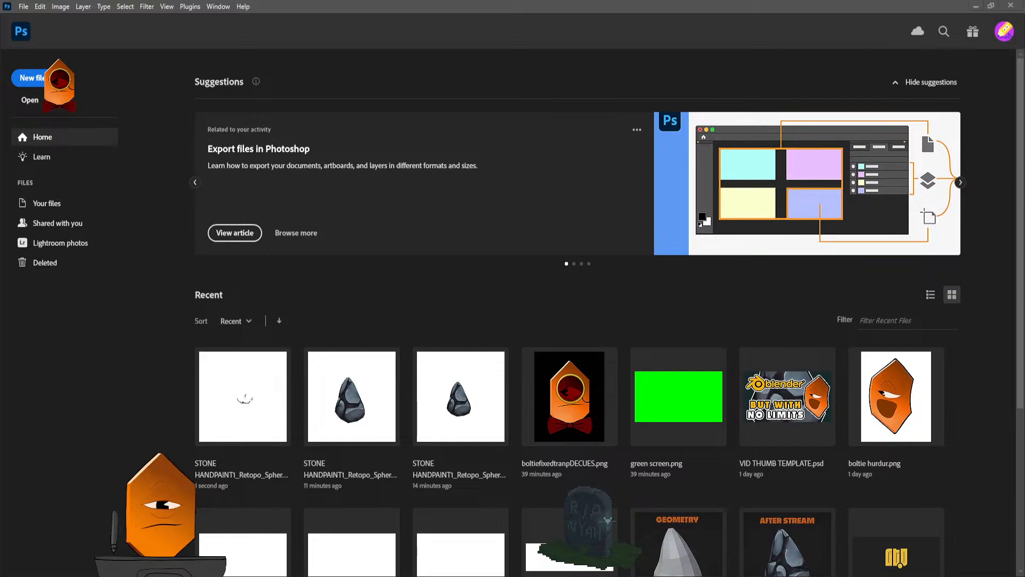
Step: Switch to Blender and replace the ps layer in Ucupaint with a new 2048 × 2048 image layer
key("alt+Tab")
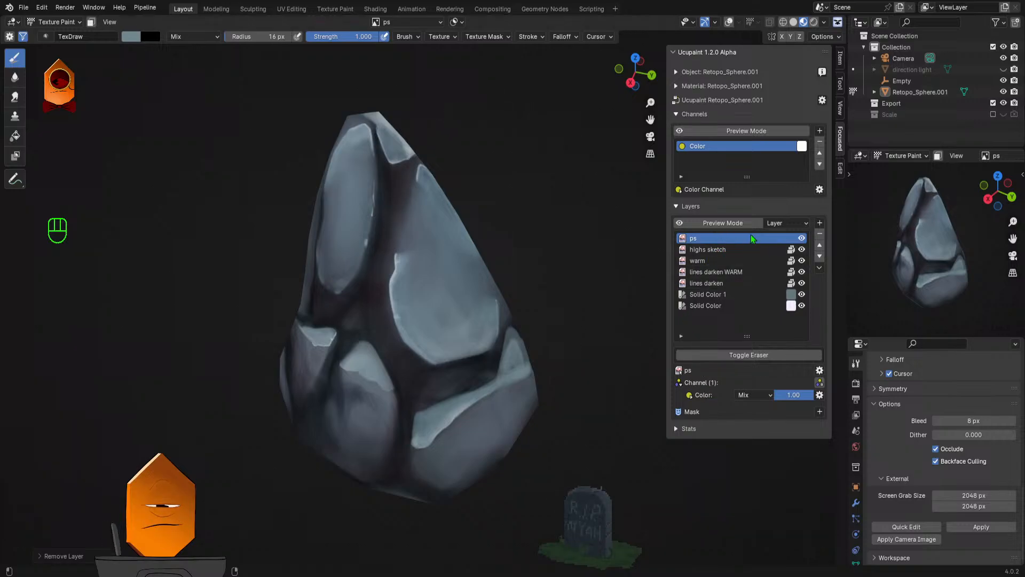
left_click(819, 234)
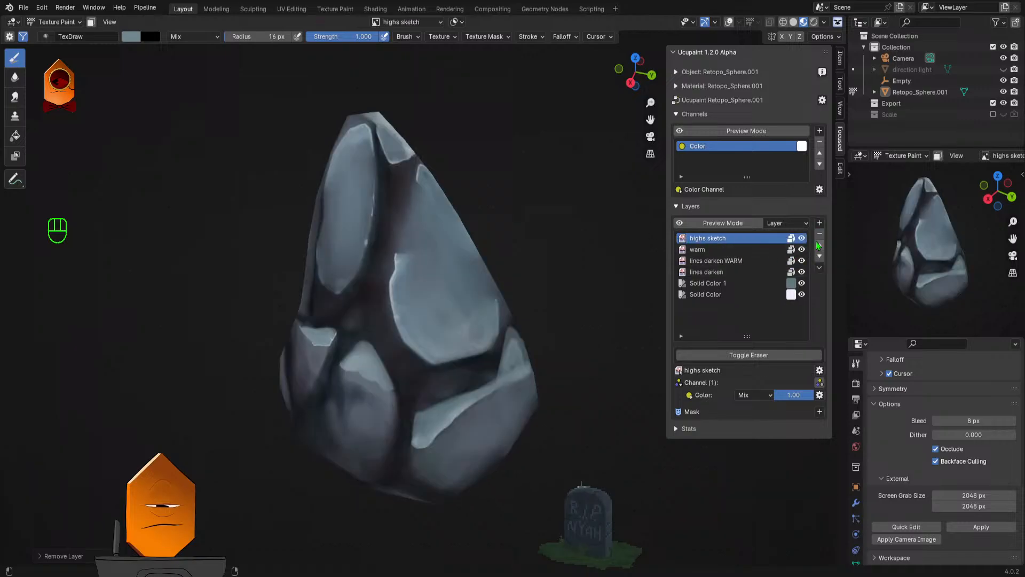
left_click(819, 223)
left_click(508, 360)
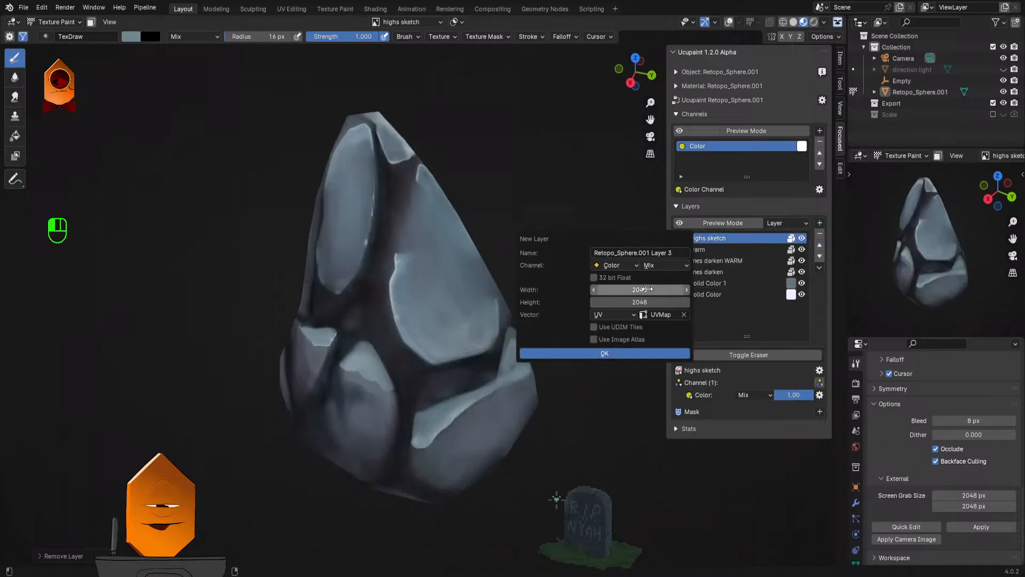
left_click(601, 353)
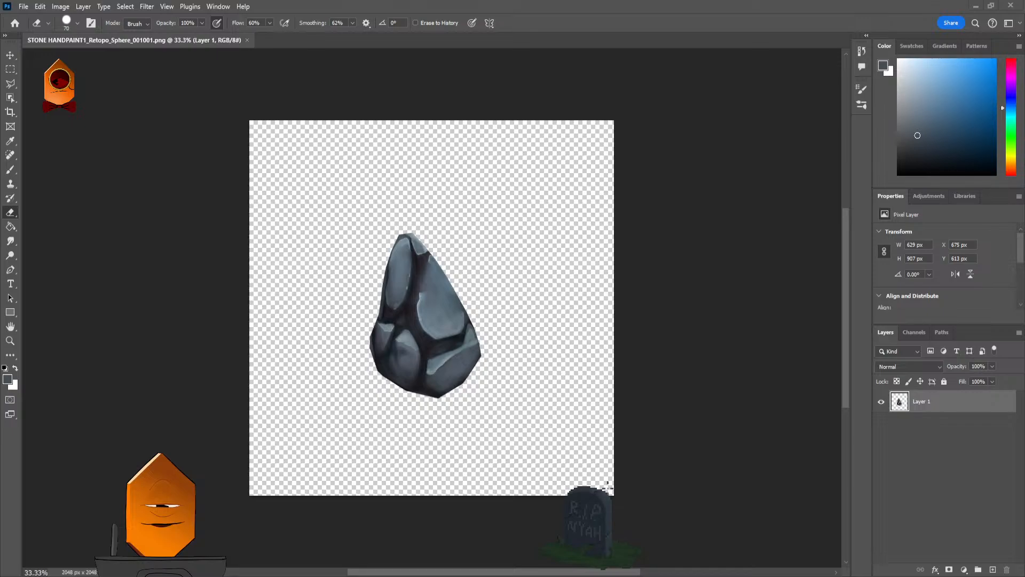
Step: Add an empty layer above the new Quick Edit capture in Photoshop and ready the Brush for painting
left_click(992, 570)
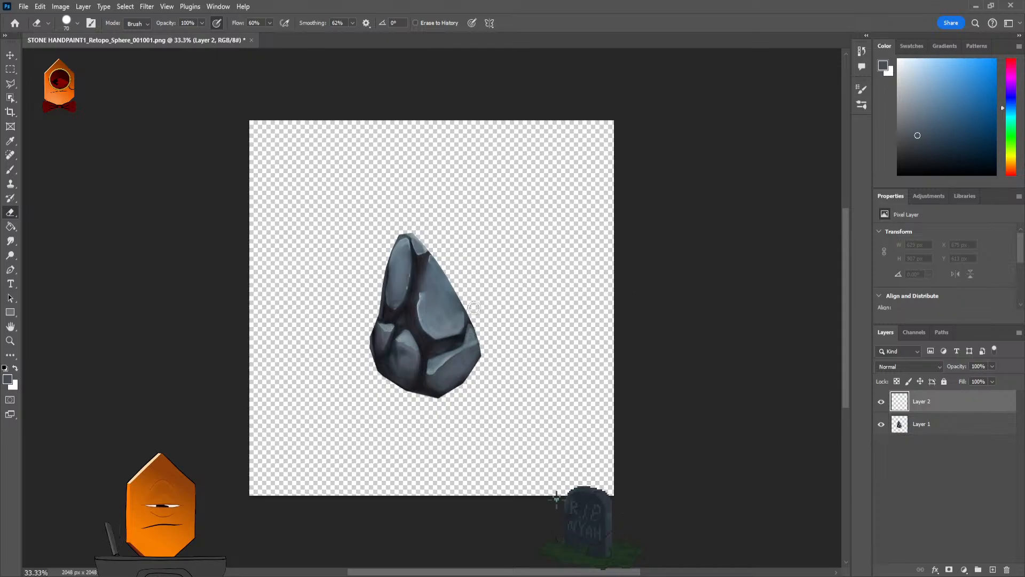
scroll(488, 270, "up", 5)
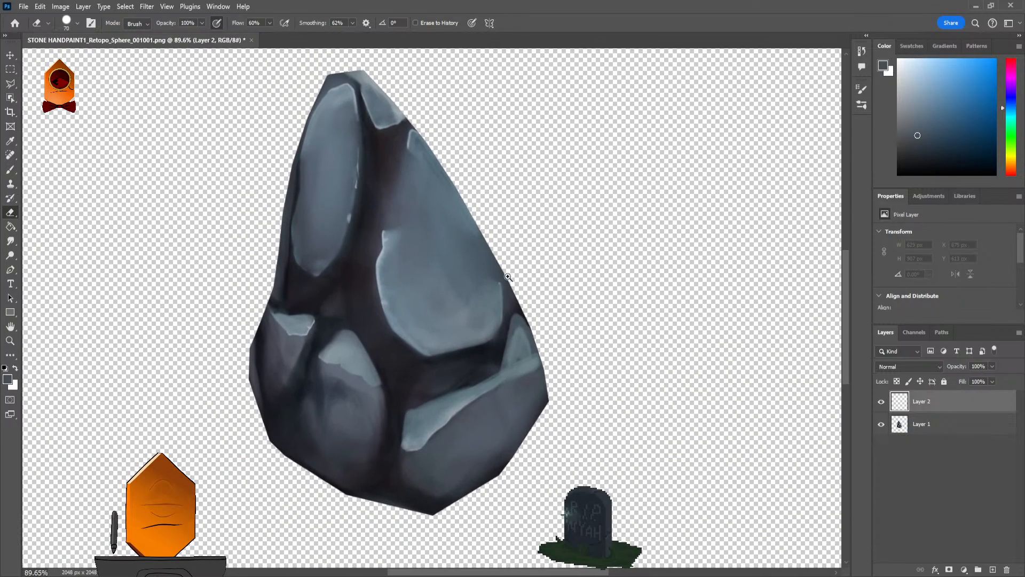
scroll(508, 277, "up", 2)
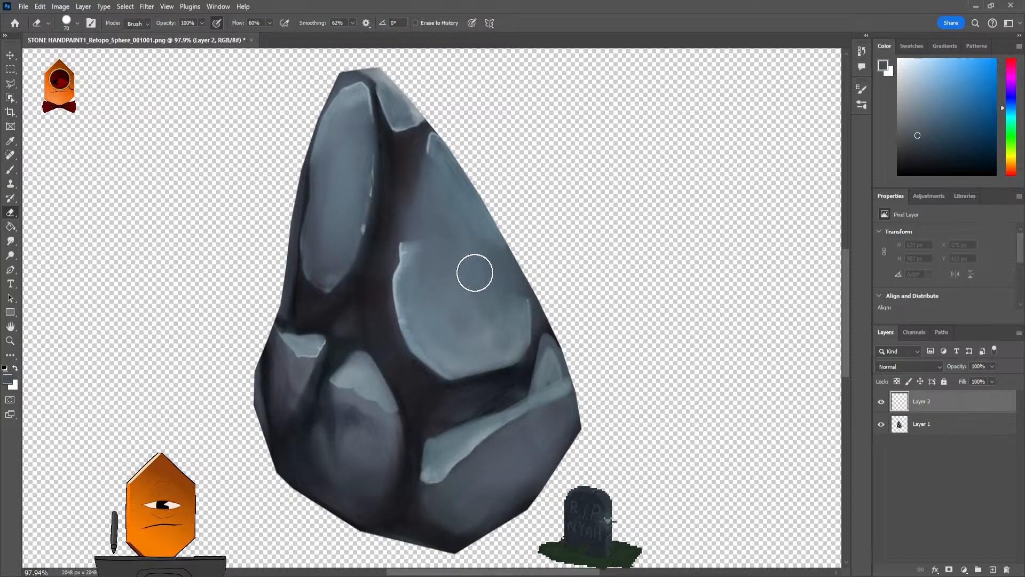
key("b")
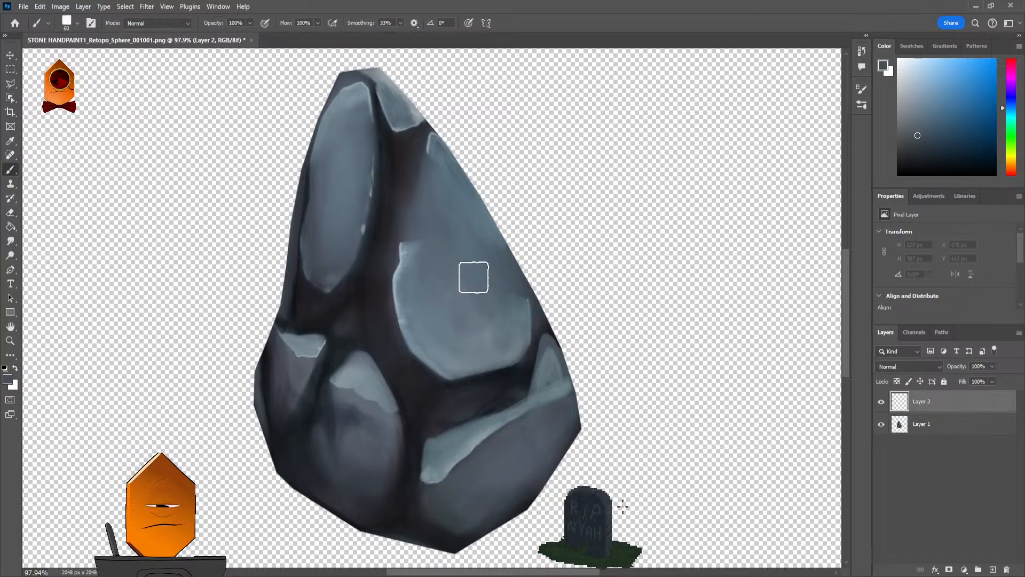
Step: Shrink the brush to 8 px, sample the grey-blue rock colour and paint fine strokes on the large central face
key("bracketleft")
key("bracketleft")
key("bracketleft")
key("bracketleft")
key("bracketleft")
key("bracketleft")
key("bracketleft")
key("bracketleft")
key("bracketleft")
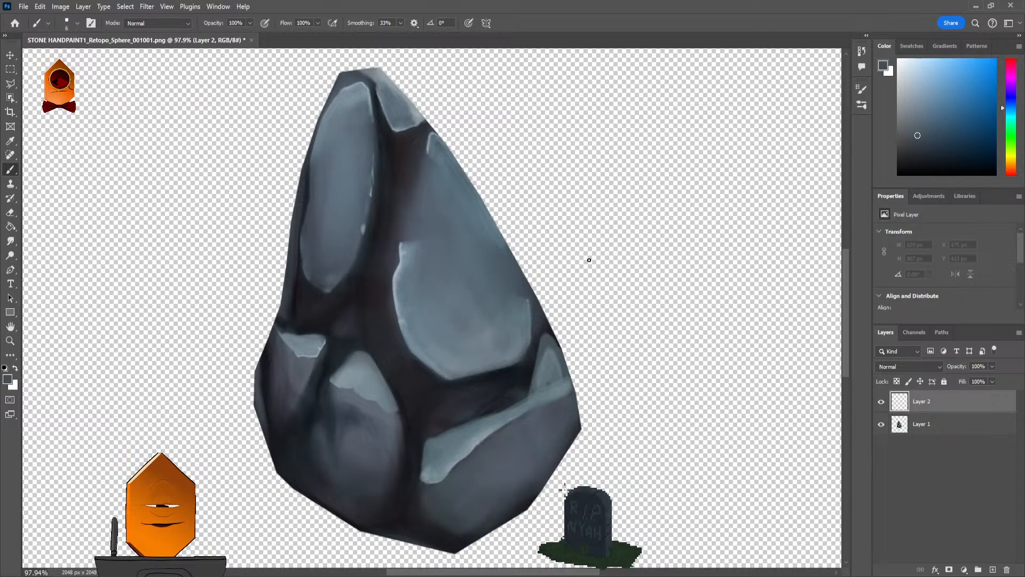
left_click(400, 278, "alt")
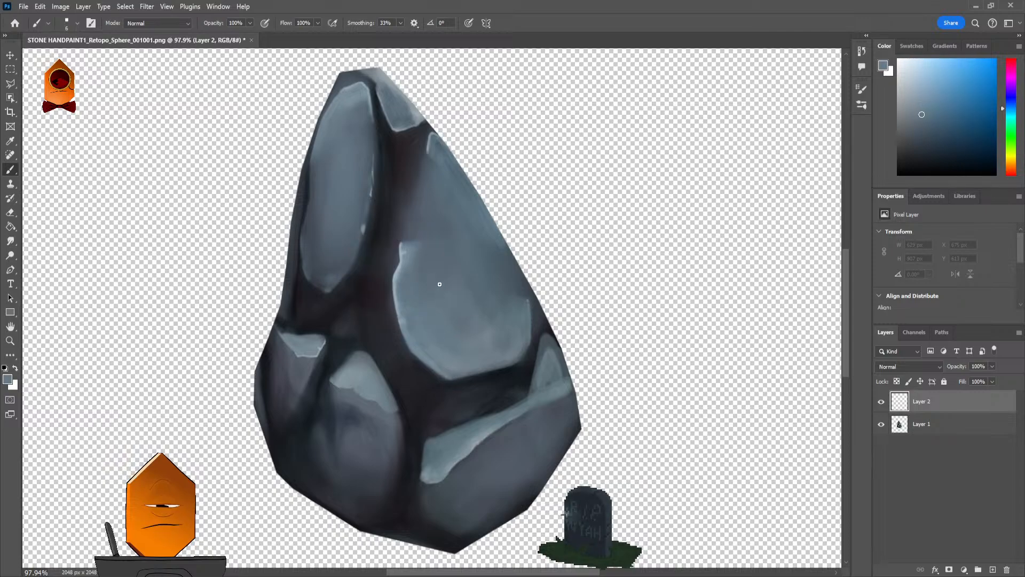
mouse_move(440, 284)
left_mouse_down()
mouse_move(463, 329)
mouse_move(442, 285)
left_mouse_up()
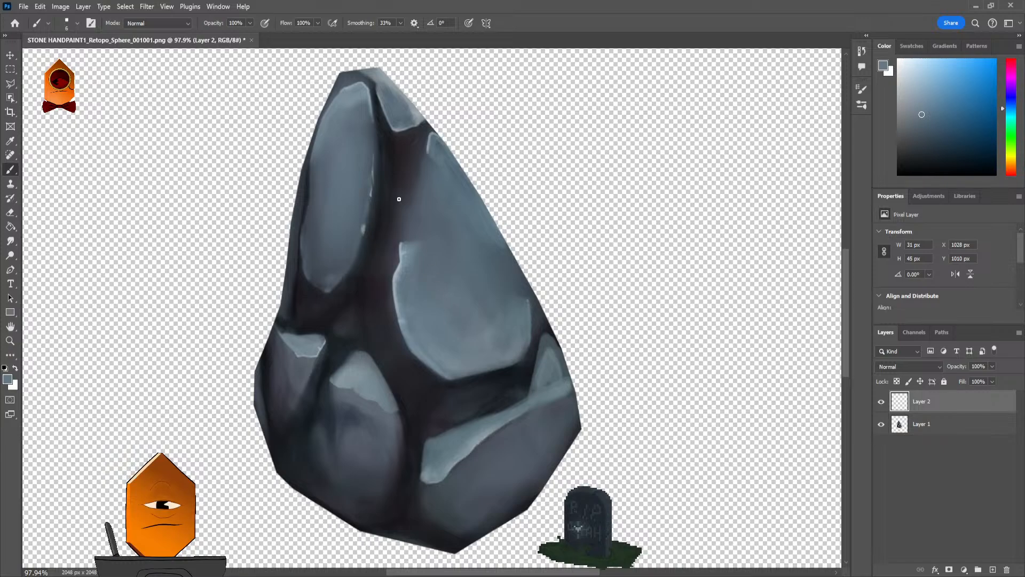
left_click_drag(465, 277, 463, 298)
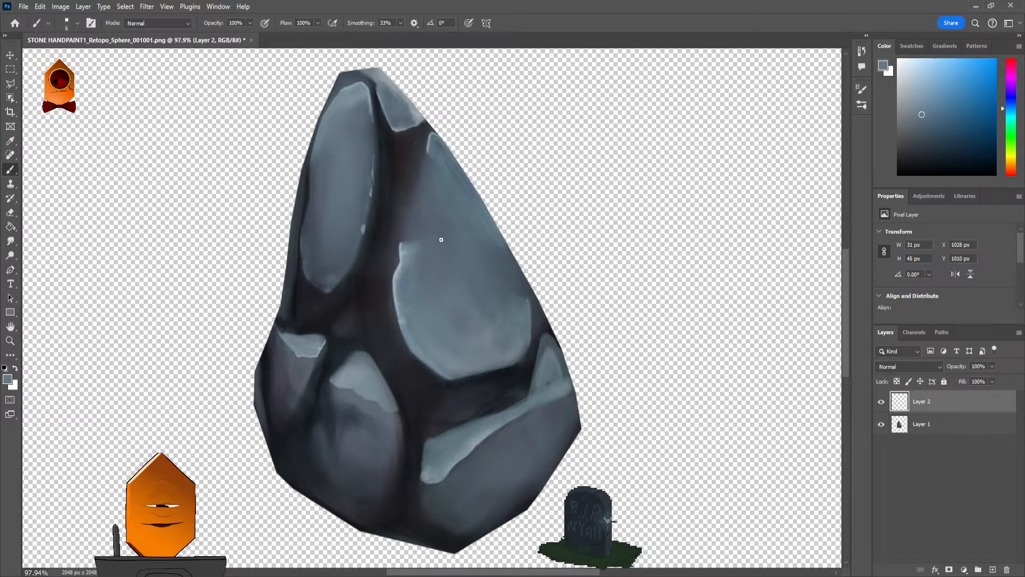
Step: Set brush smoothing to 12%, extend the strokes across the large face and define its lower edge with a sampled lighter colour
left_click_drag(400, 23, 392, 43)
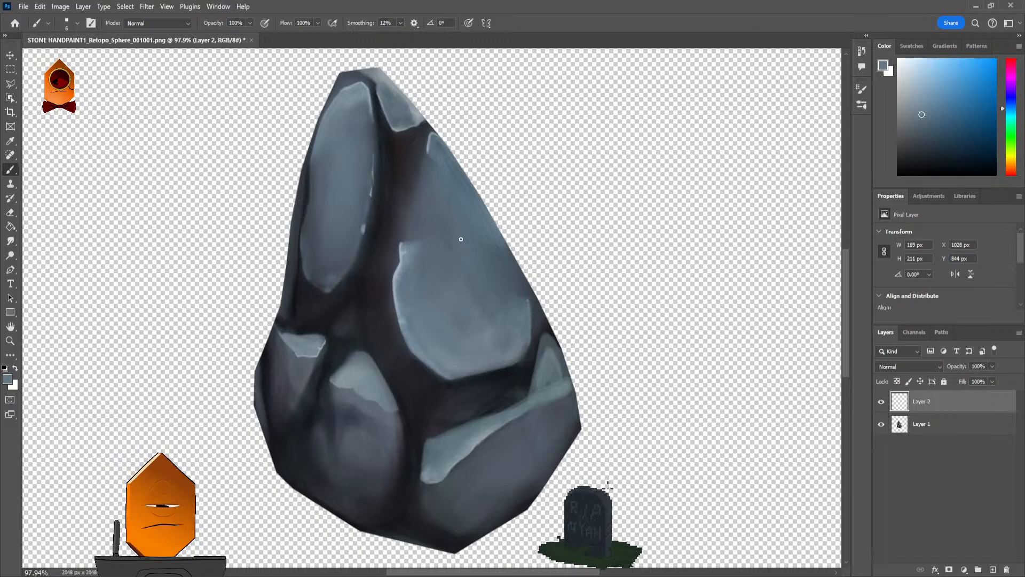
scroll(462, 270, "up", 3)
left_click_drag(474, 268, 464, 262)
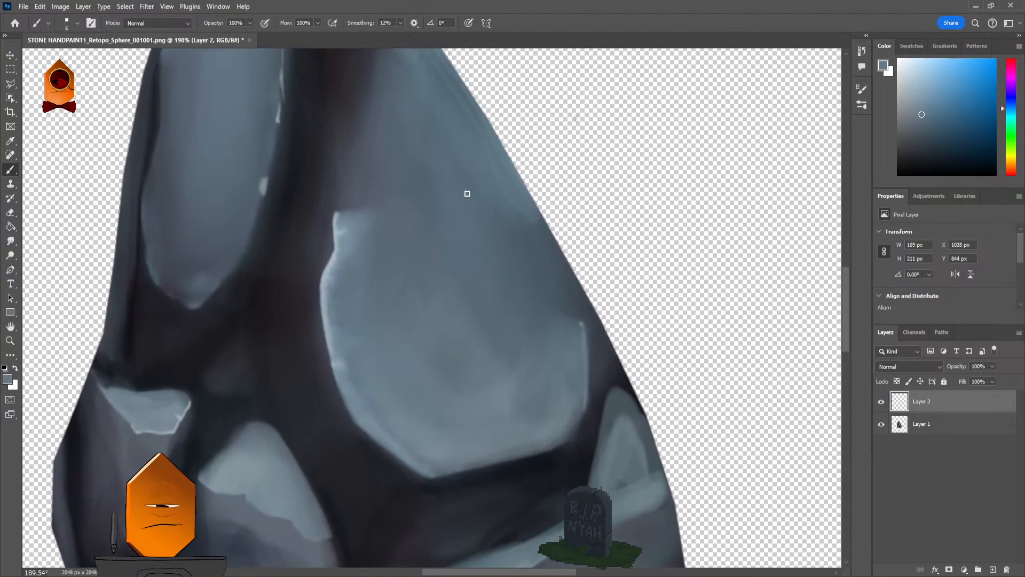
left_click_drag(465, 217, 451, 234)
left_click_drag(425, 323, 409, 259)
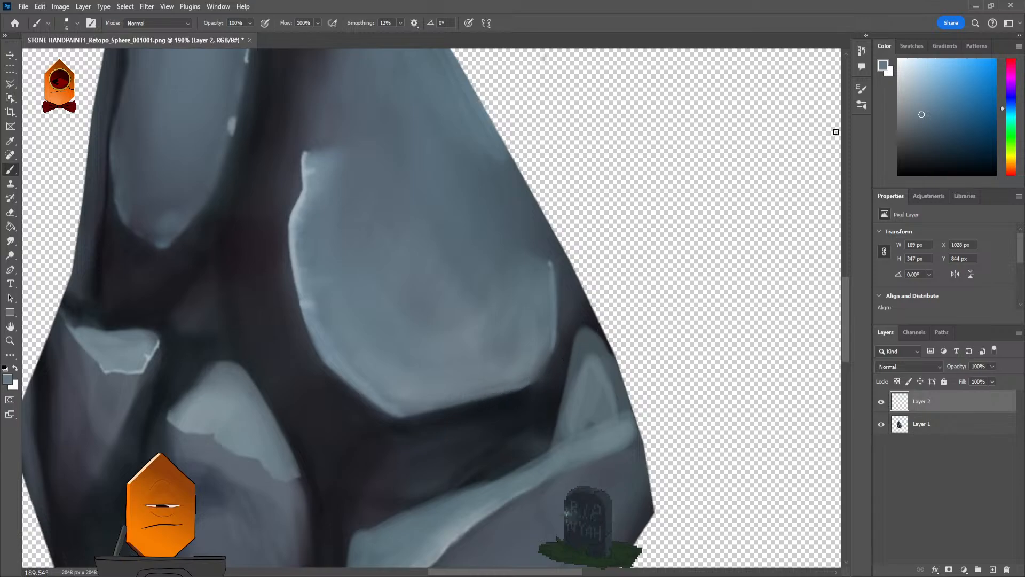
left_click(507, 352, "alt")
mouse_move(546, 347)
left_mouse_down()
mouse_move(536, 370)
mouse_move(525, 344)
mouse_move(531, 367)
mouse_move(552, 343)
mouse_move(530, 386)
left_mouse_up()
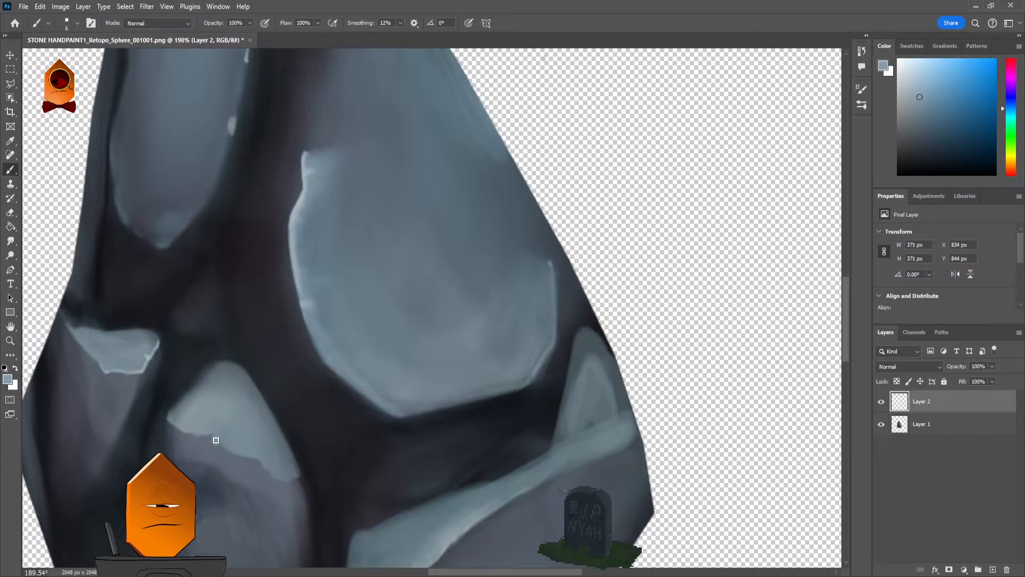
Step: Paint a jagged light edge and a small notch highlight along the pale cap of the rounded lower rock
mouse_move(216, 441)
left_mouse_down()
mouse_move(237, 463)
mouse_move(215, 443)
mouse_move(275, 475)
left_mouse_up()
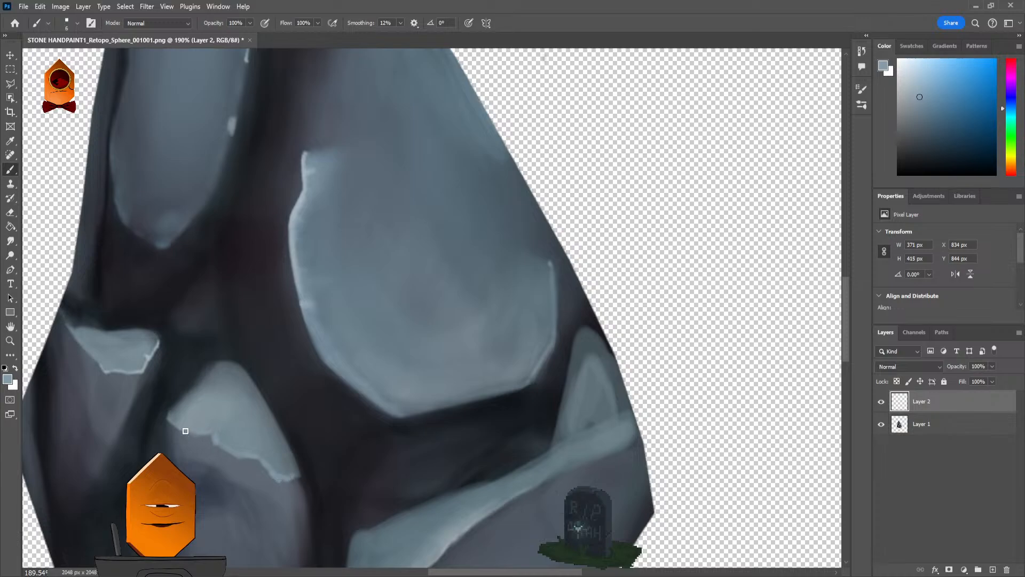
left_click_drag(212, 436, 166, 419)
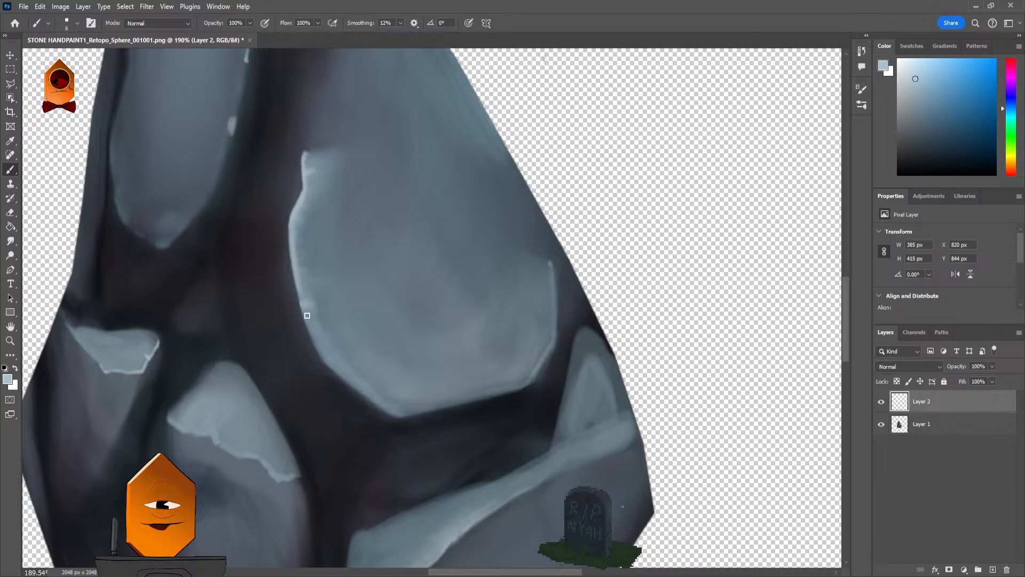
left_click(207, 421, "alt")
left_click_drag(204, 409, 213, 430)
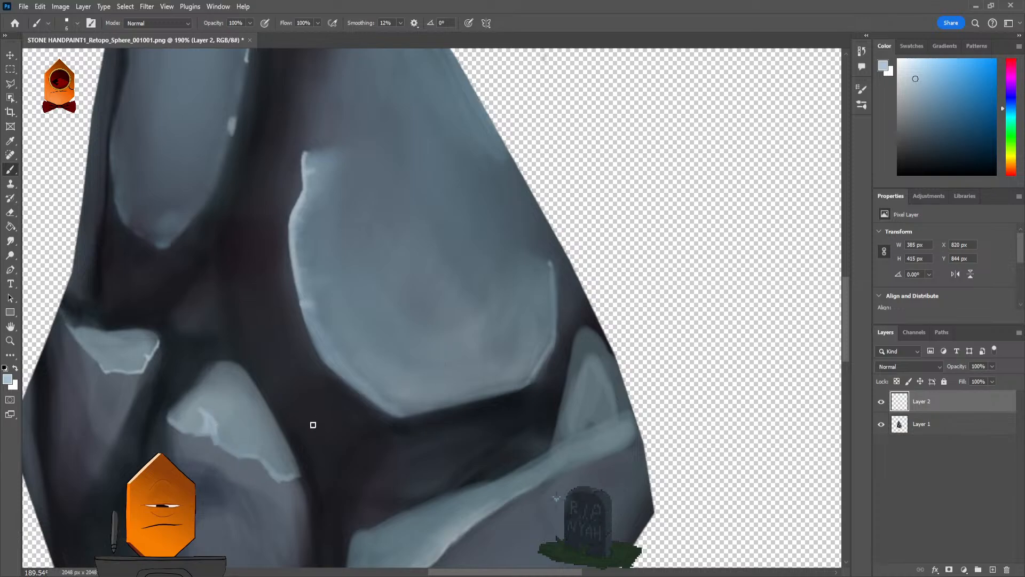
Step: Sample the dark crevice colour and paint two short cracks running down from the pale cap's jagged edge
left_click(335, 422, "alt")
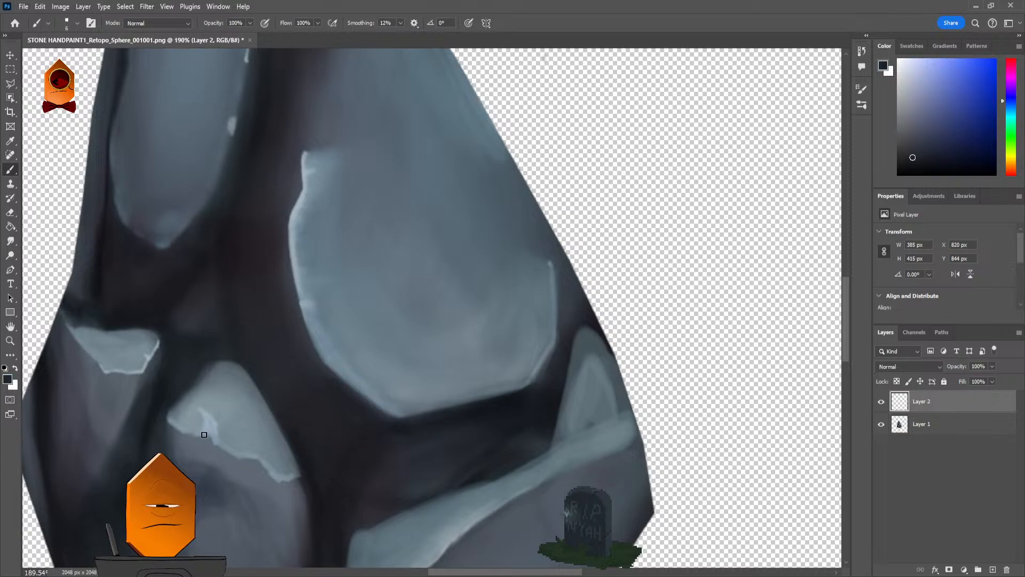
mouse_move(205, 437)
left_mouse_down()
mouse_move(209, 427)
mouse_move(211, 452)
mouse_move(208, 421)
mouse_move(211, 435)
left_mouse_up()
mouse_move(256, 448)
left_mouse_down()
mouse_move(256, 477)
mouse_move(259, 469)
mouse_move(263, 481)
mouse_move(262, 467)
mouse_move(270, 493)
left_mouse_up()
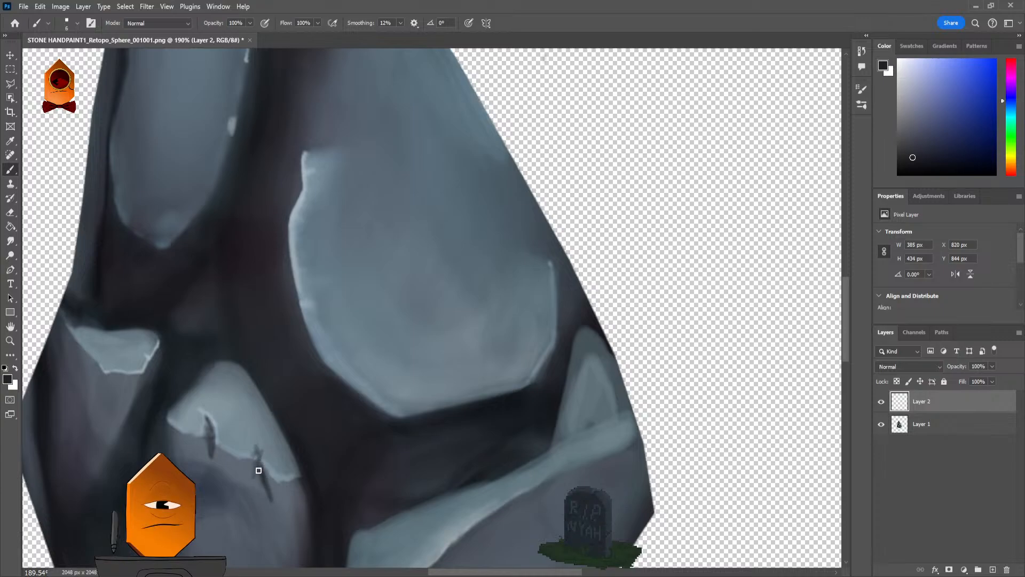
Step: Refine the two cracks with colours sampled from the surrounding rock and add a thin light rim around the first crack
left_click(256, 438, "alt")
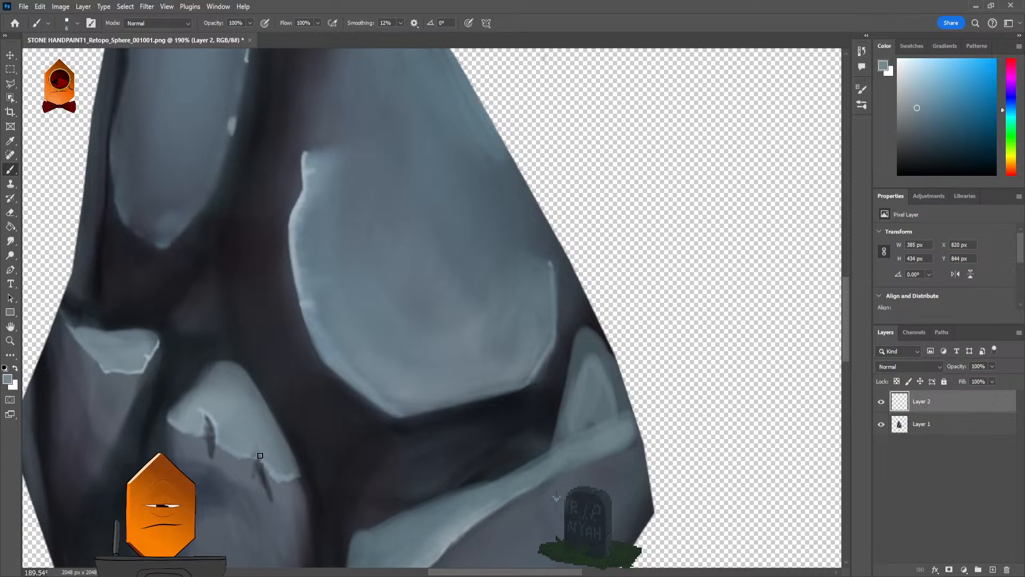
left_click(261, 465, "alt")
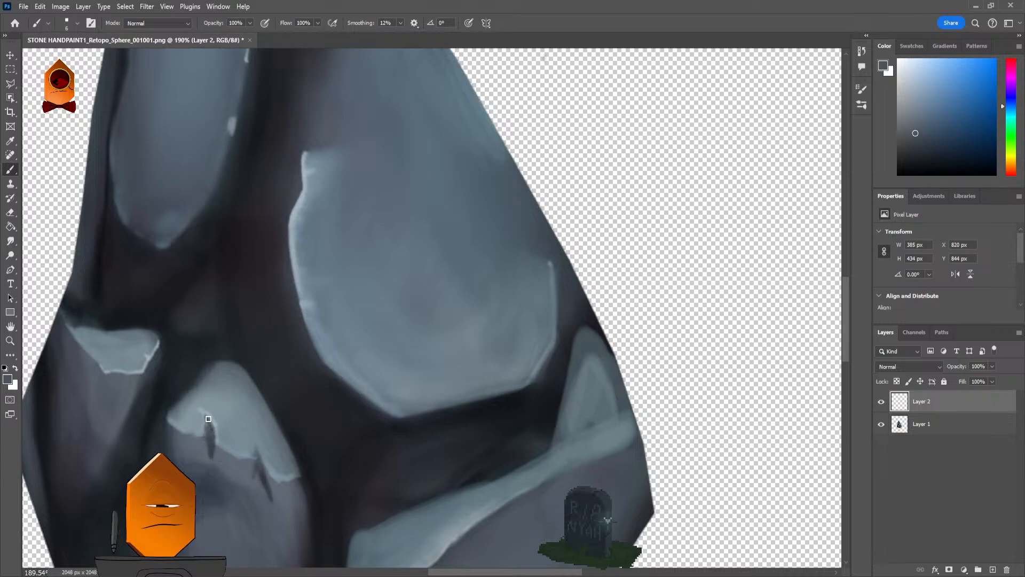
left_click(255, 387, "alt")
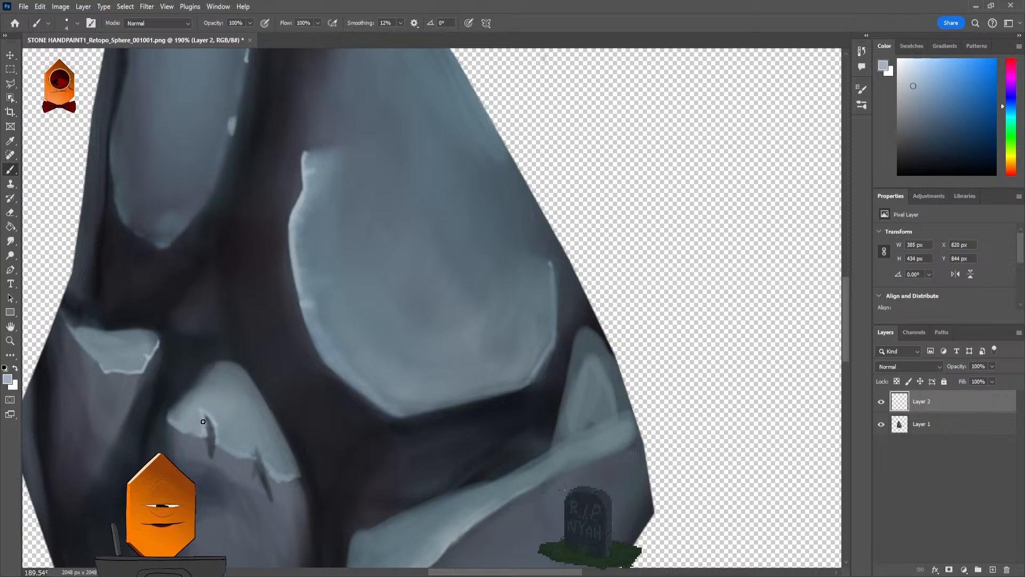
mouse_move(203, 421)
left_mouse_down()
mouse_move(202, 411)
mouse_move(221, 442)
left_mouse_up()
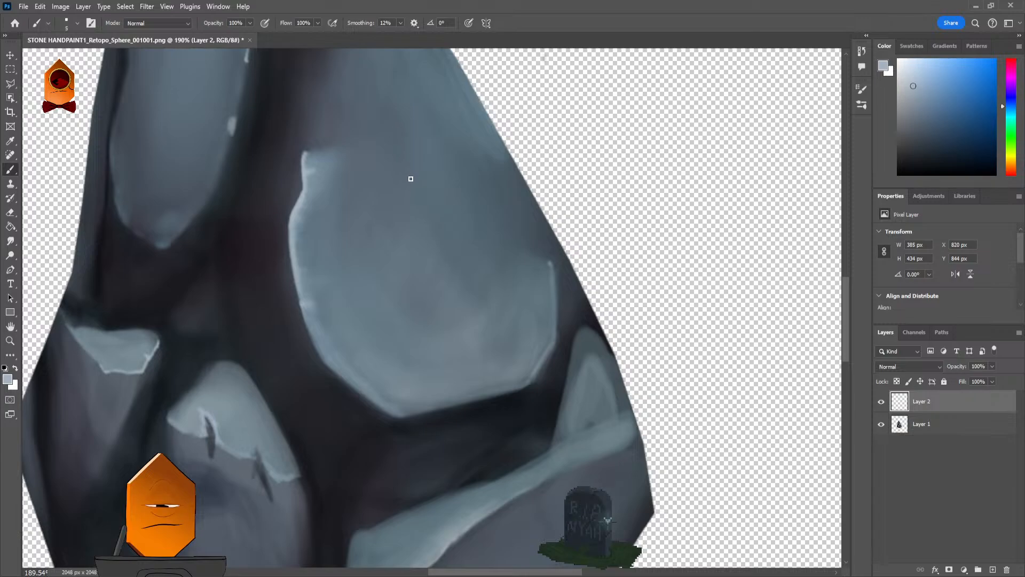
Step: Outline a small angular chip in light blue on the upper part of the large face and fill it with dark blue
left_click_drag(423, 170, 433, 150)
left_click_drag(439, 205, 464, 206)
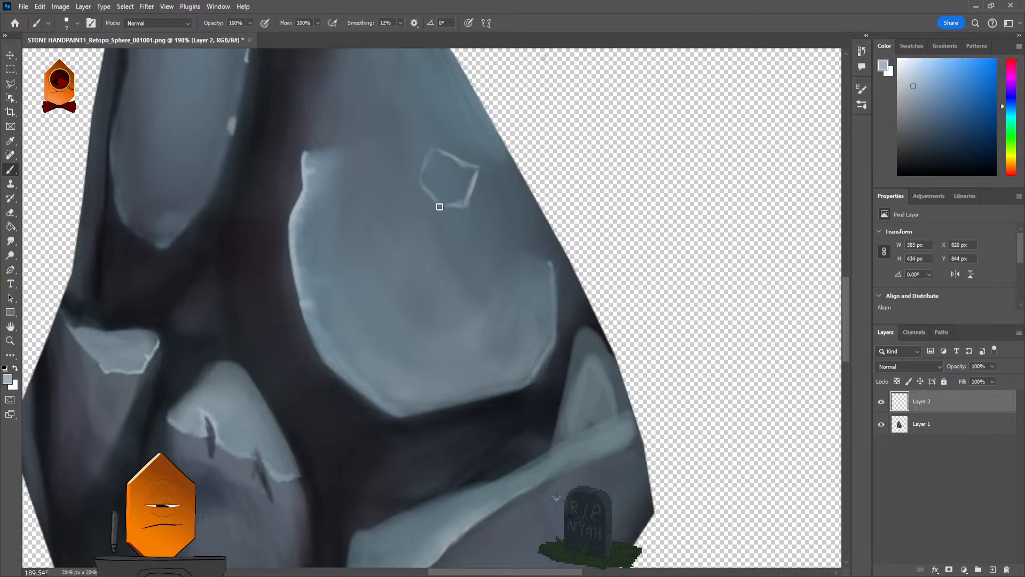
left_click(917, 105)
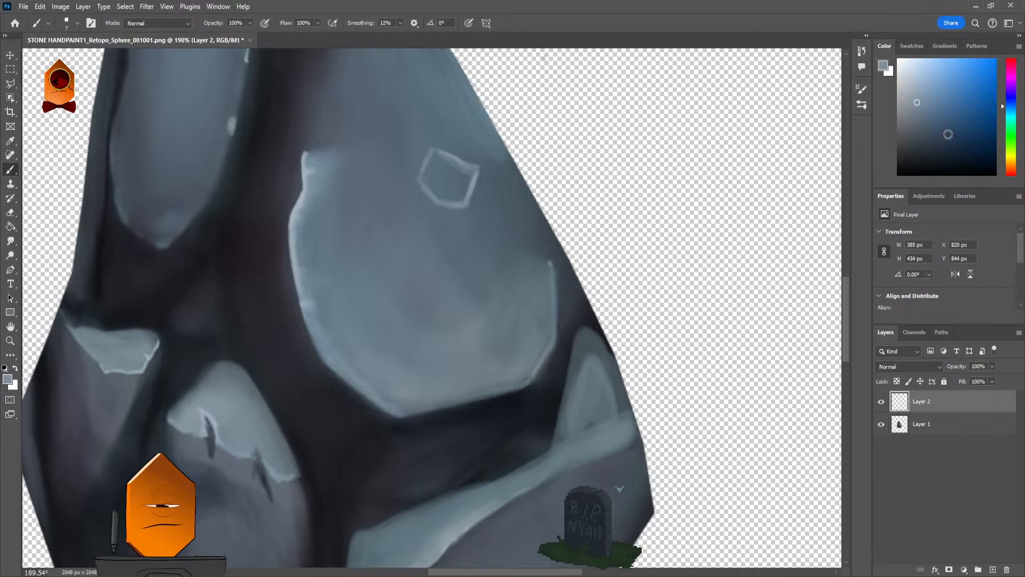
left_click(951, 131)
key("bracketright")
key("bracketright")
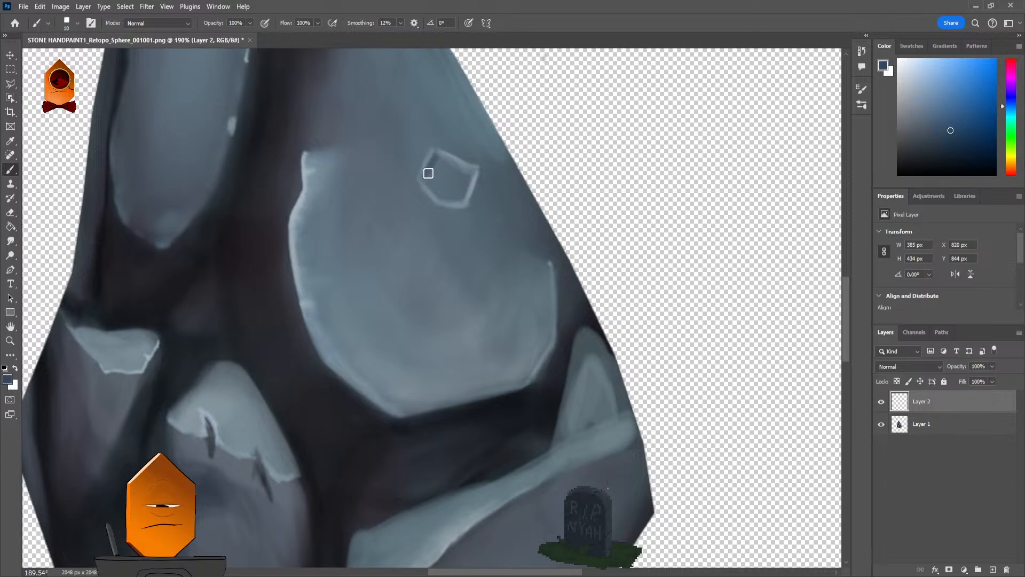
mouse_move(432, 172)
left_mouse_down()
mouse_move(442, 165)
mouse_move(434, 182)
left_mouse_up()
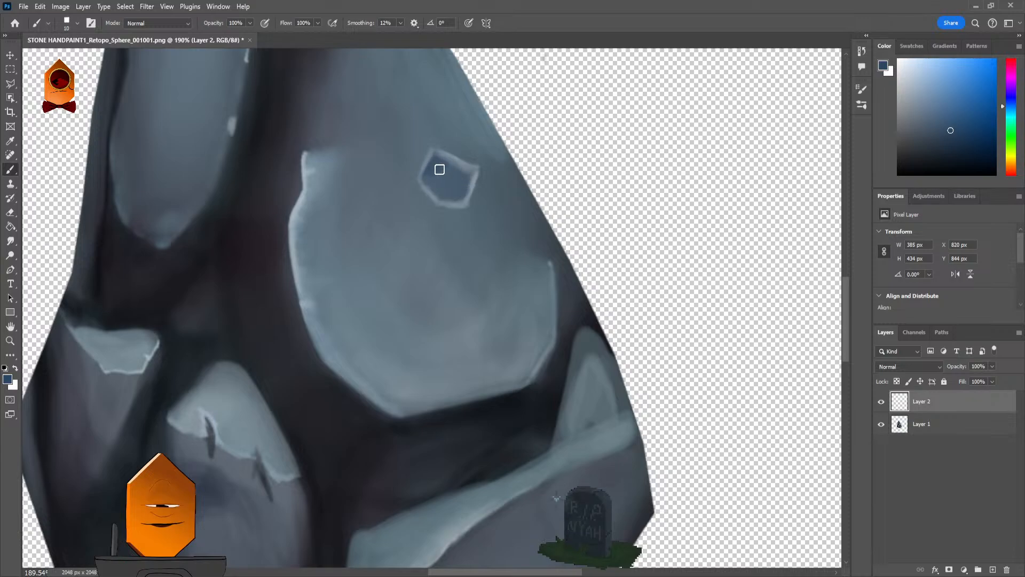
Step: Darken the chip's interior with the sampled near-black crevice colour and a 15 px brush
left_click(442, 420, "alt")
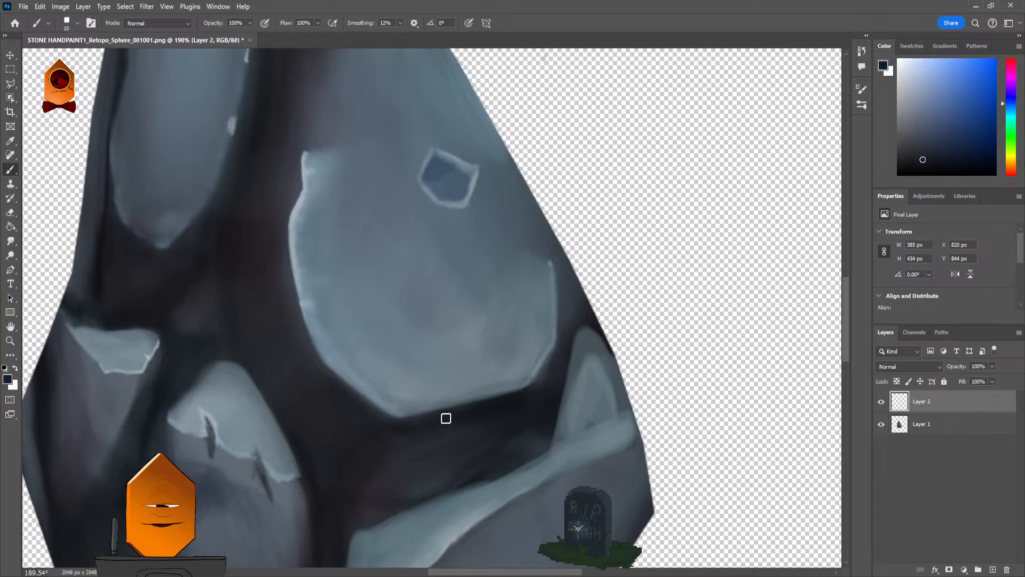
key("bracketright")
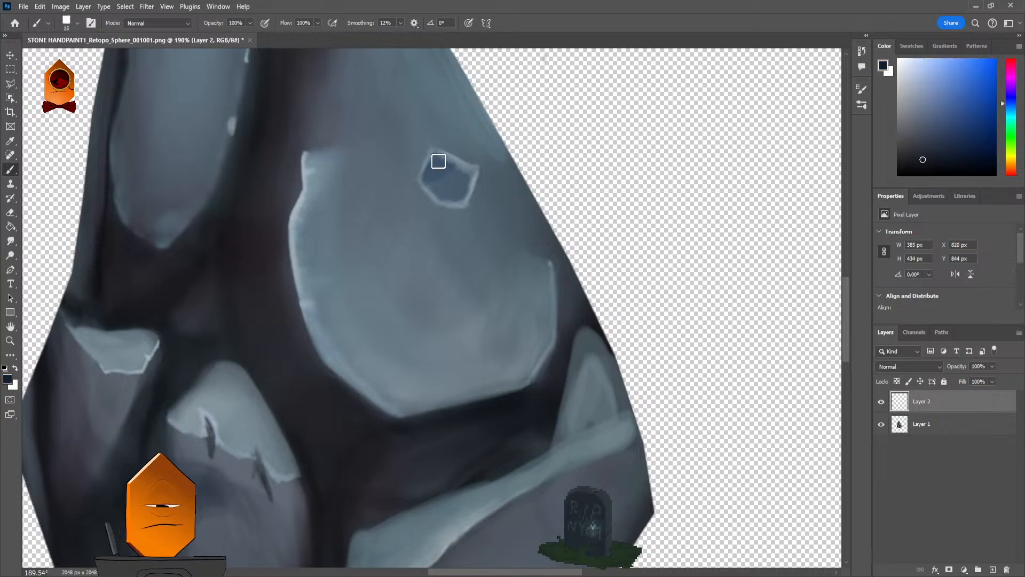
mouse_move(435, 163)
left_mouse_down()
mouse_move(426, 172)
mouse_move(445, 168)
mouse_move(433, 184)
mouse_move(458, 183)
left_mouse_up()
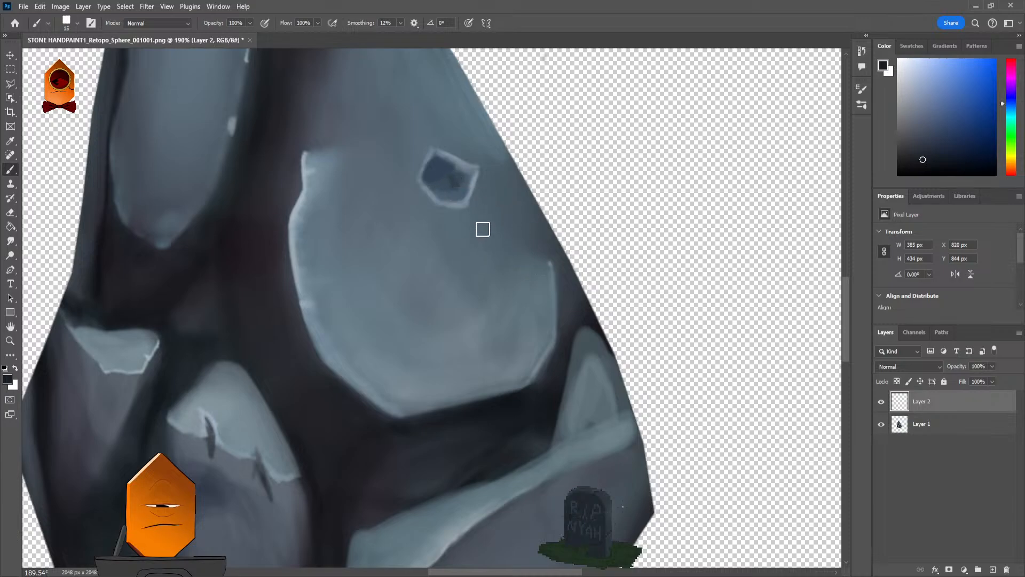
Step: Soften the chip's dark fill with a 100 px Eraser and undo the last stroke
key("e")
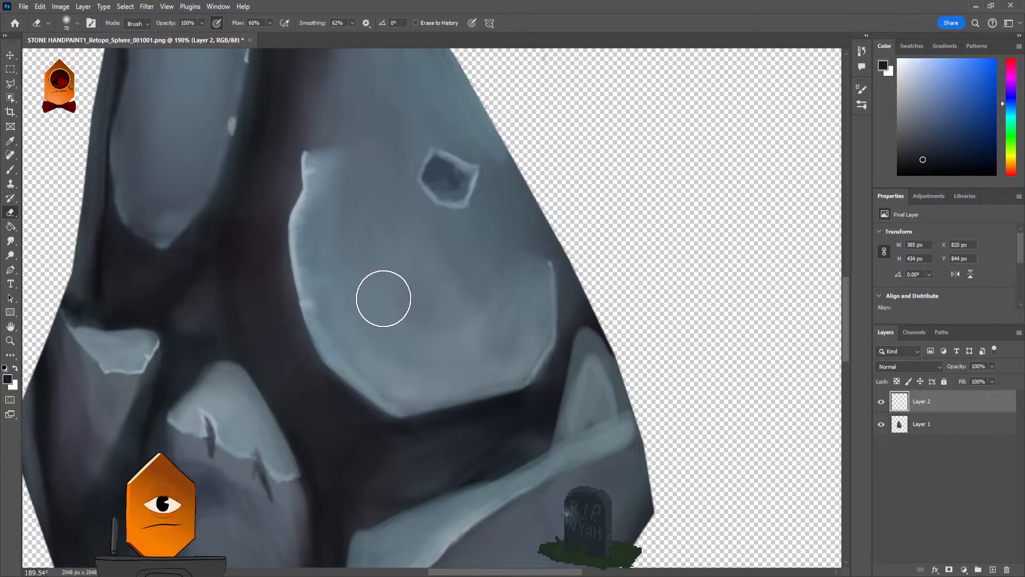
key("bracketright")
key("bracketright")
key("bracketright")
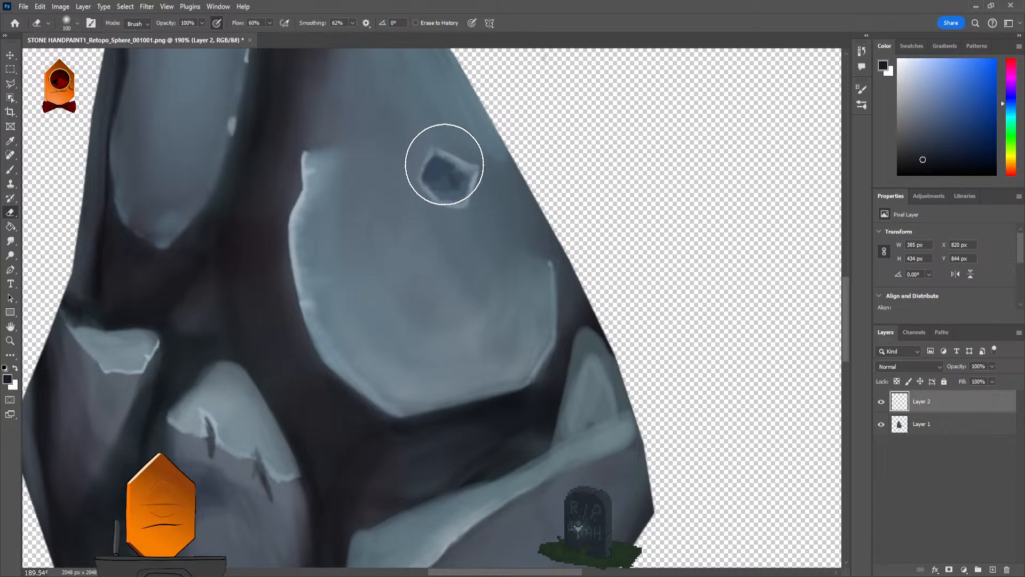
left_click_drag(441, 168, 446, 251)
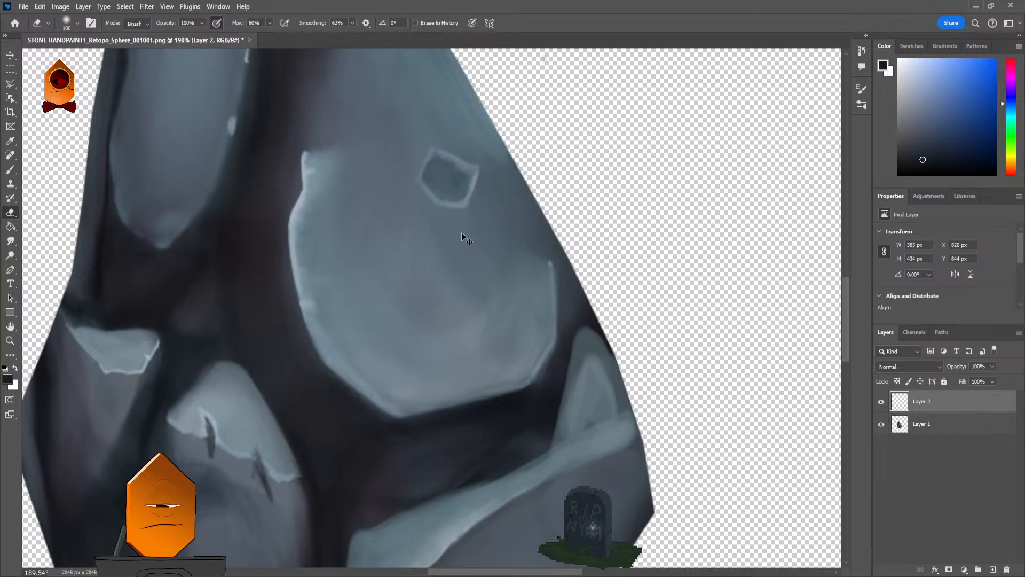
key("ctrl+z")
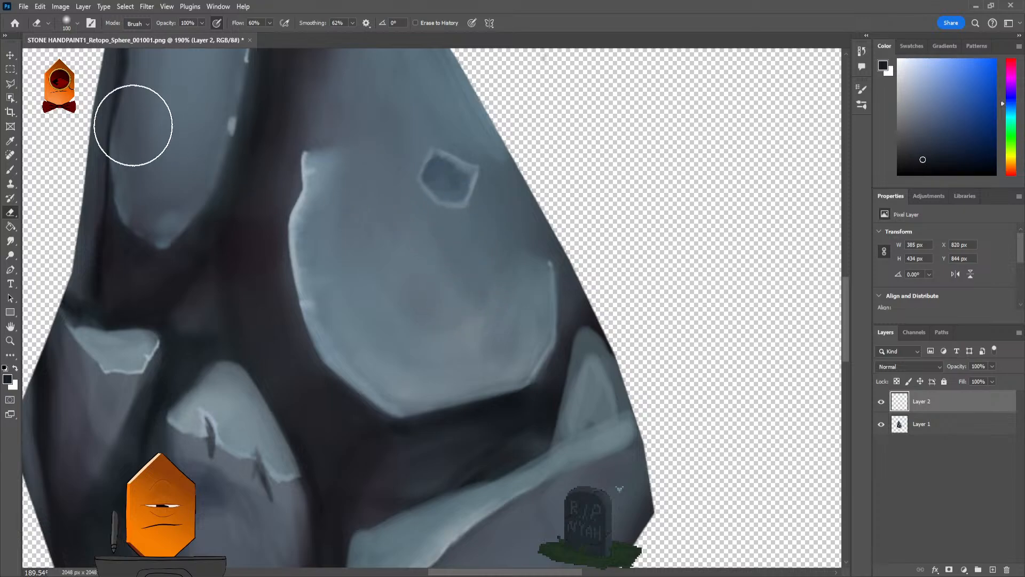
Step: Set up the Smudge tool with a round 45 px tip and 14% strength, undoing the trial smear over the chip
left_click(10, 241)
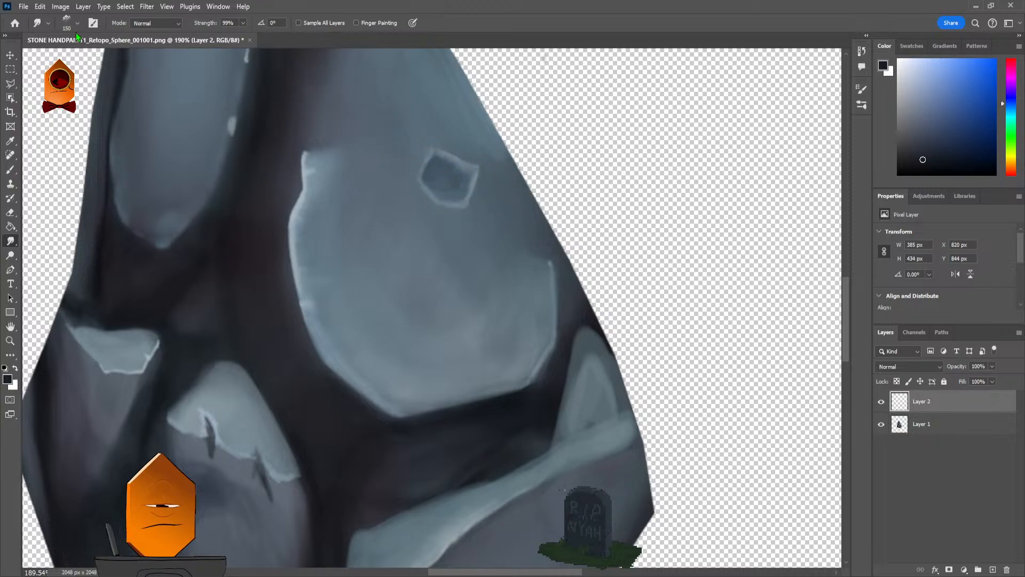
left_click(116, 180)
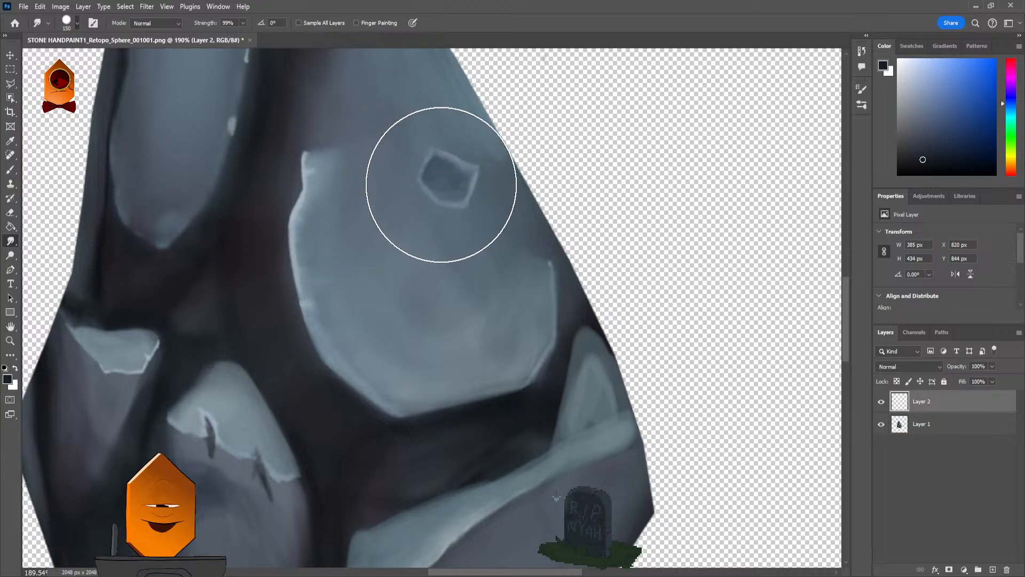
key("bracketleft")
key("bracketleft")
key("bracketleft")
key("bracketleft")
key("bracketleft")
key("bracketleft")
key("bracketleft")
key("bracketleft")
left_click_drag(442, 171, 448, 189)
key("ctrl+z")
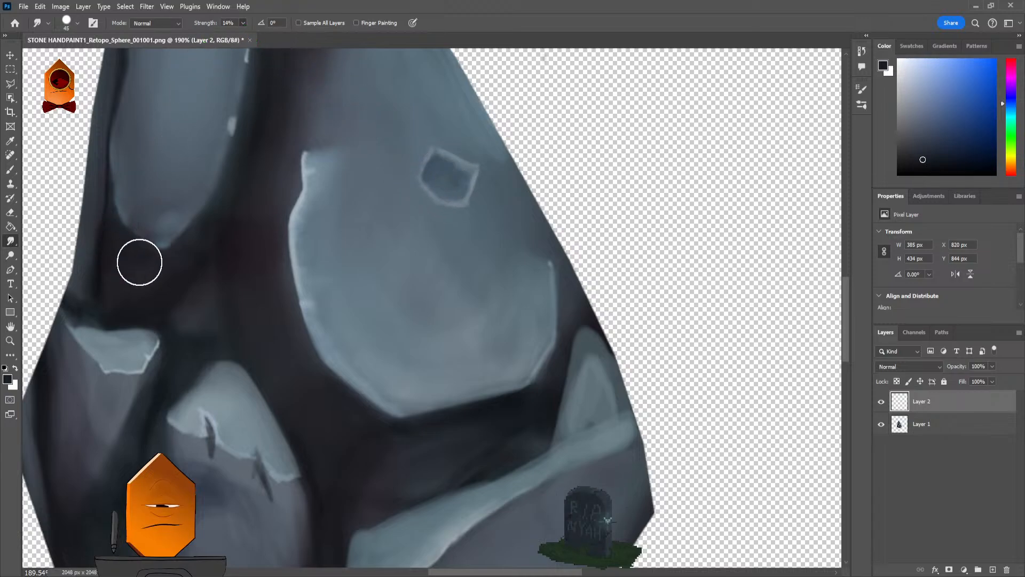
Step: Blend the chip's interior shading and rim using a 15 px Smudge brush
key("bracketleft")
key("bracketleft")
key("bracketleft")
key("bracketleft")
key("bracketleft")
key("bracketleft")
key("bracketleft")
key("bracketleft")
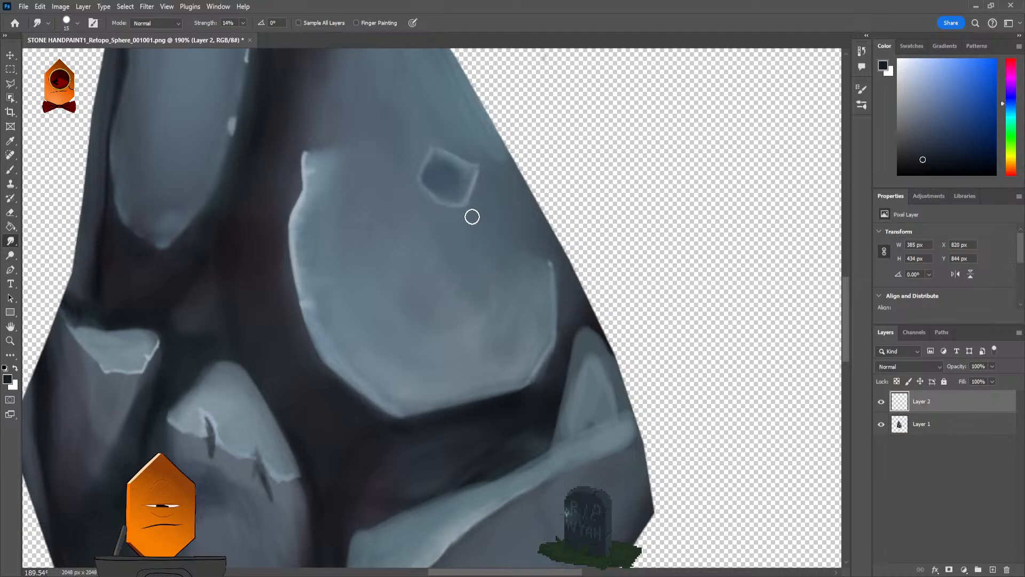
Step: Paint a dark shadow just outside the chip's lower corner with sampled colours, lowering the Brush opacity to 56%
key("b")
left_click(448, 191, "alt")
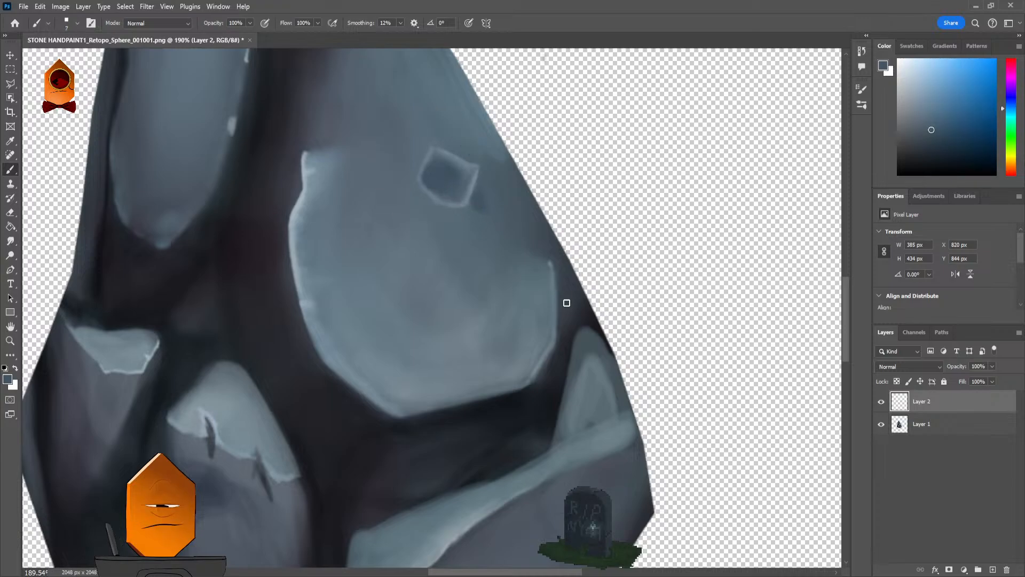
left_click(472, 191, "alt")
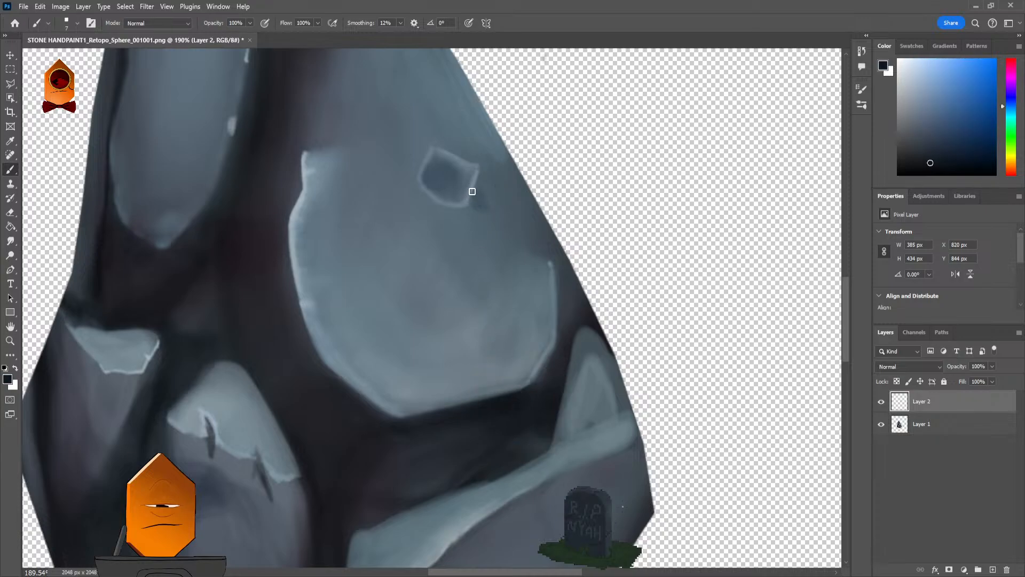
left_click_drag(476, 192, 477, 201)
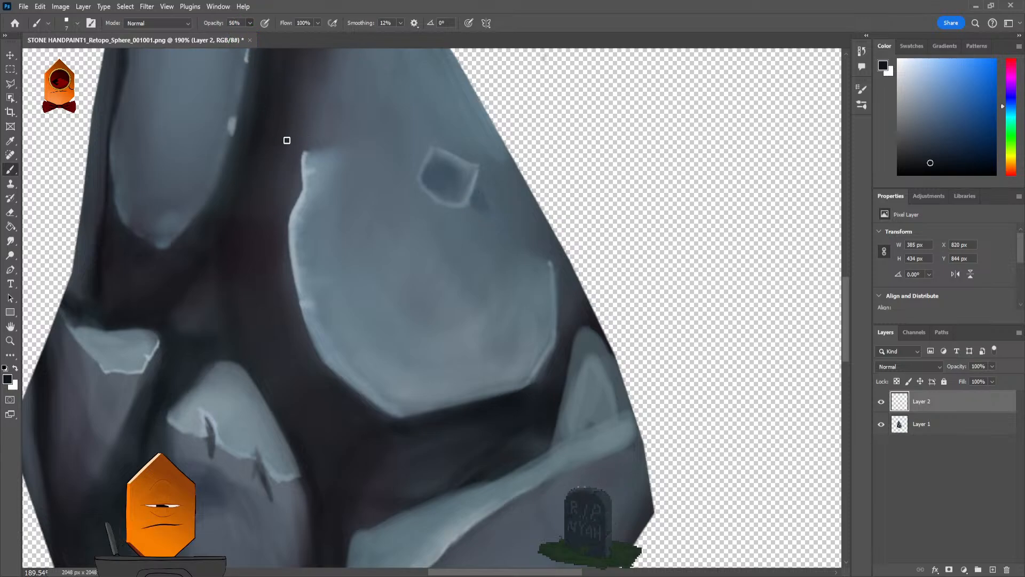
Step: Deepen and sharpen the dark notch outside the chip's lower corner with the Brush at 100% opacity, Smudge and Eraser, cleaning its edge with a sampled blue-grey
left_click_drag(479, 192, 478, 201)
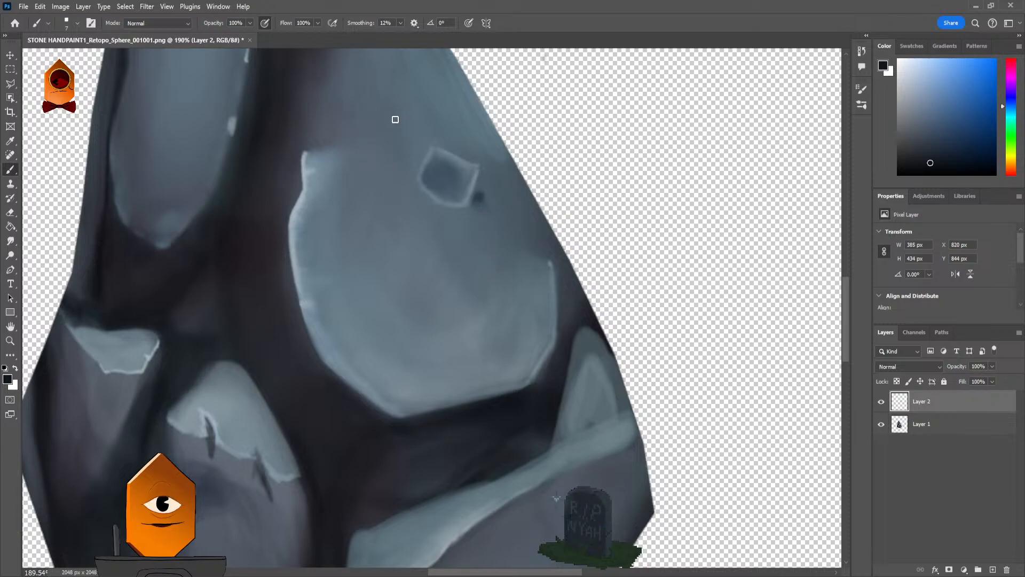
left_click(10, 241)
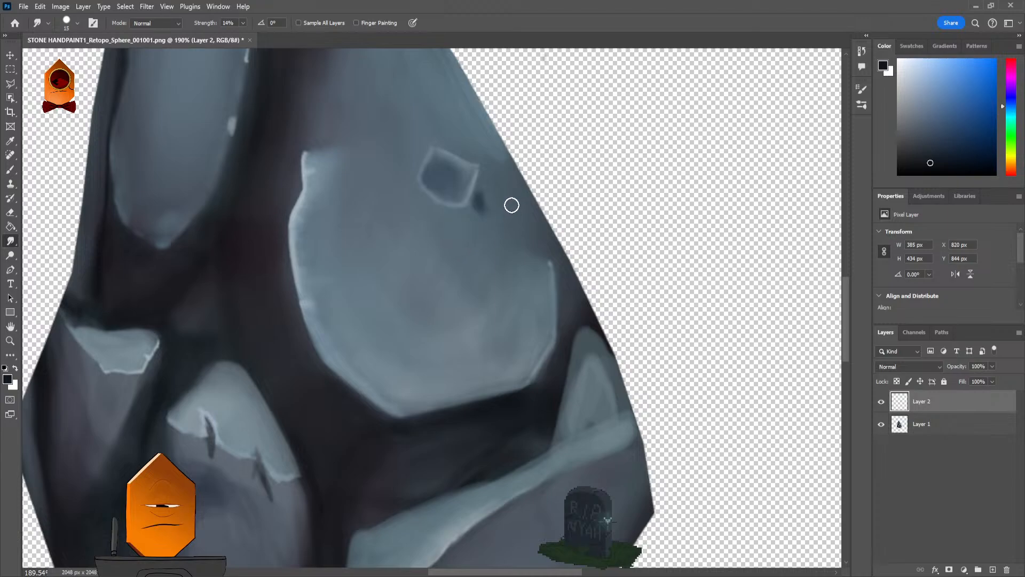
key("e")
key("bracketleft")
key("bracketleft")
key("bracketleft")
key("bracketleft")
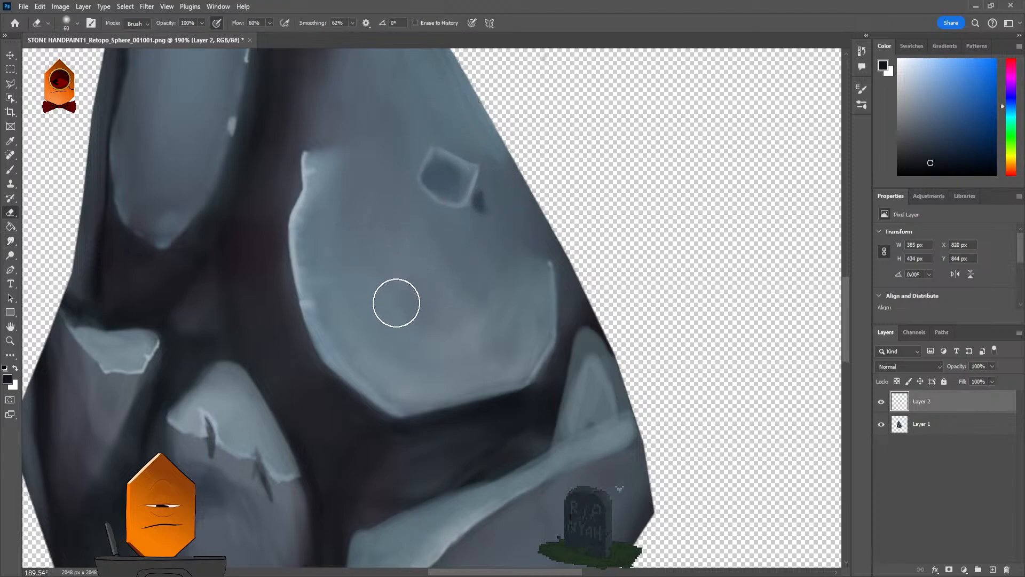
key("b")
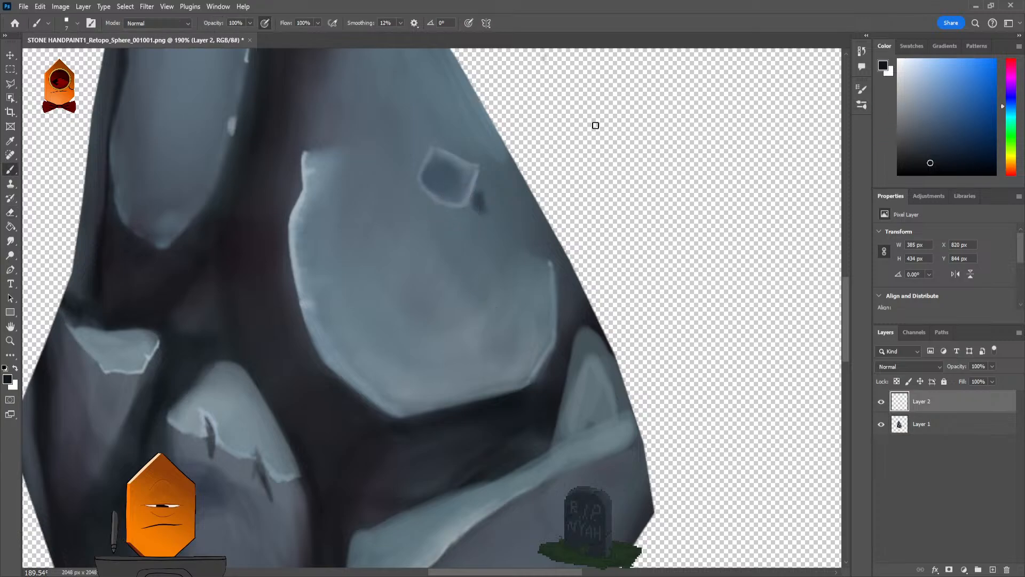
left_click(458, 174, "alt")
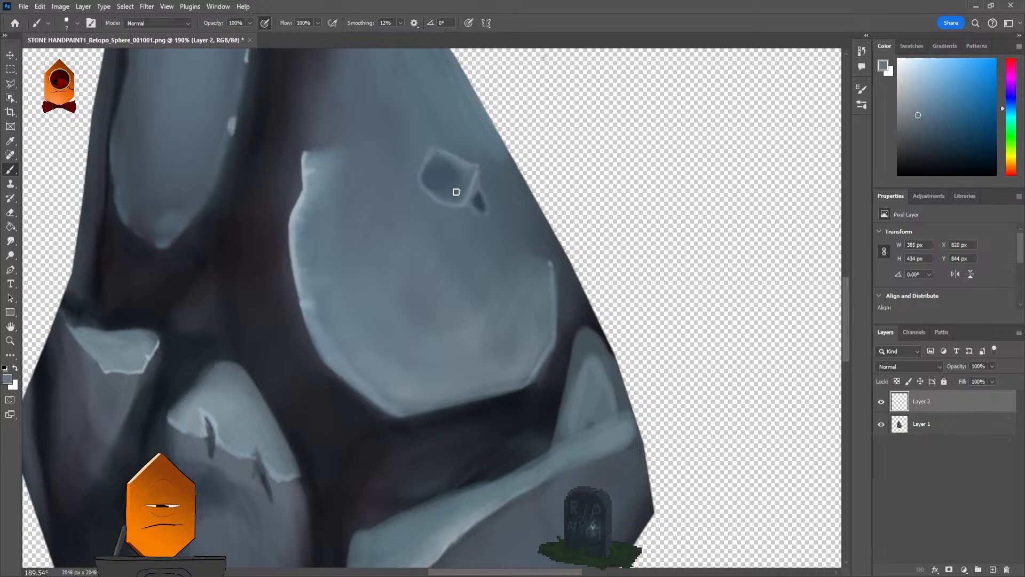
Step: Paint a thin light-blue crack edge from the slab's upper rim through the chip to its lower side corner with a sampled colour
scroll(454, 190, "down", 6)
left_click_drag(573, 213, 534, 264)
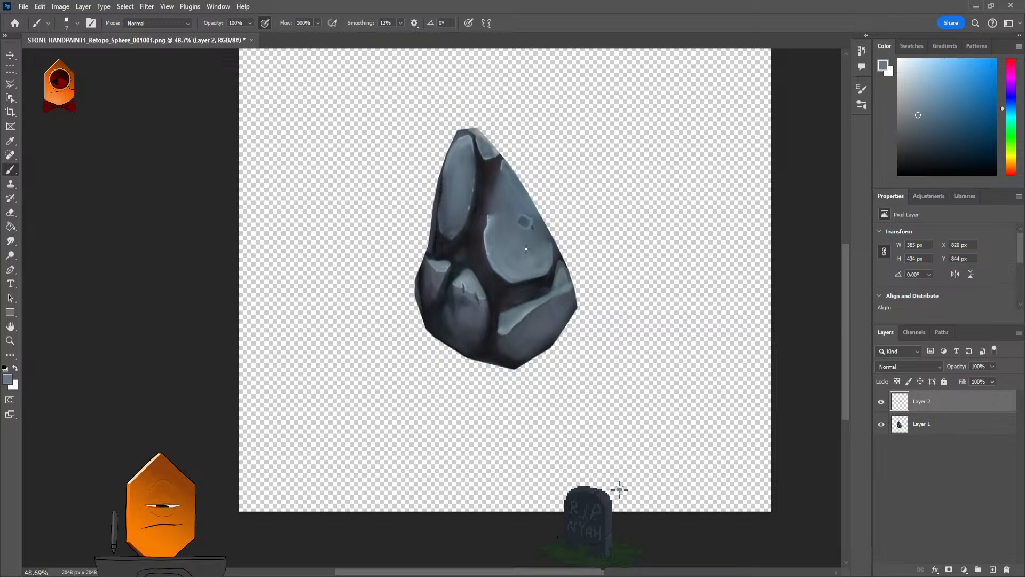
scroll(537, 223, "up", 4)
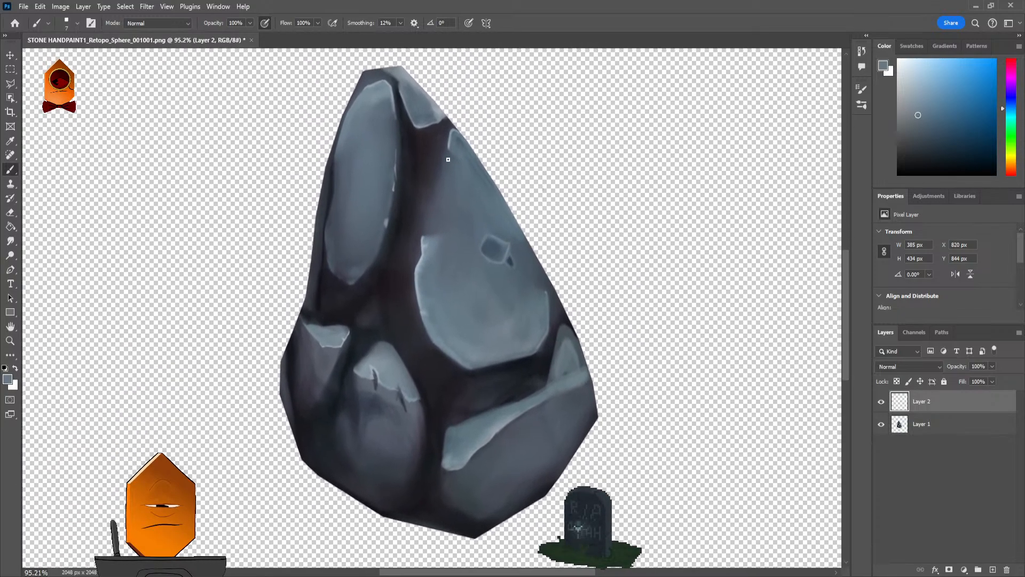
left_click_drag(557, 197, 521, 236)
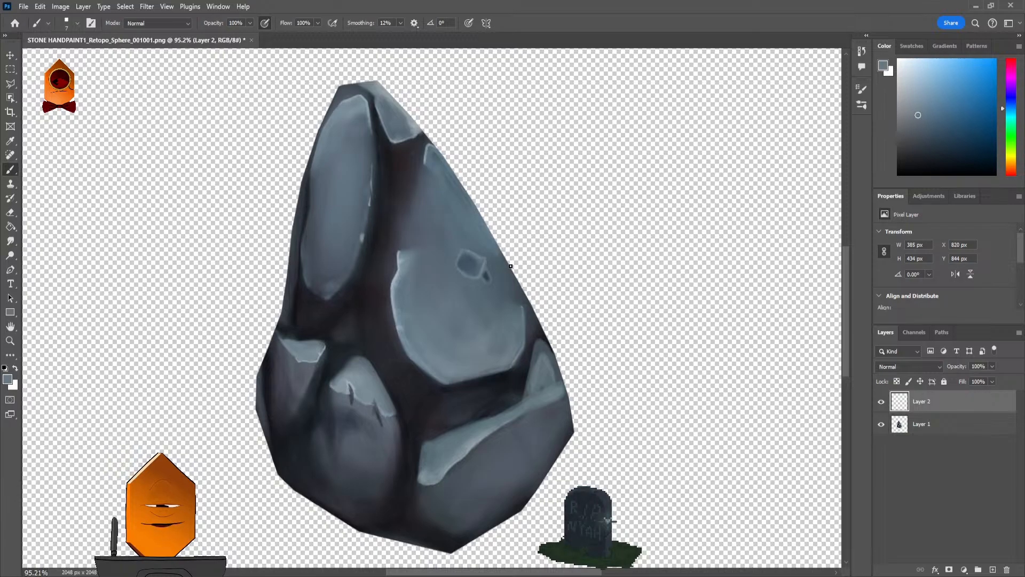
scroll(491, 198, "up", 5)
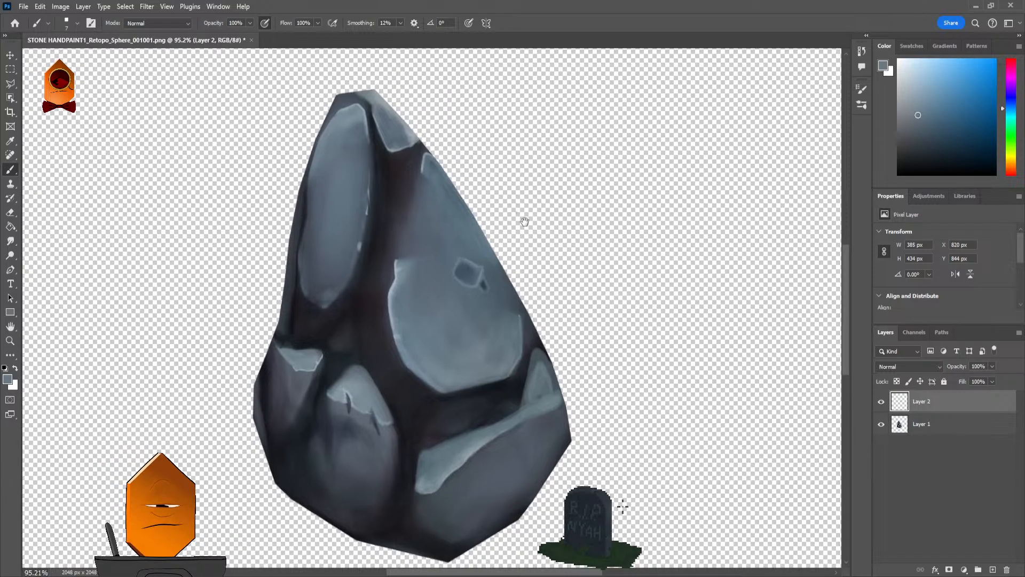
scroll(508, 228, "up", 2)
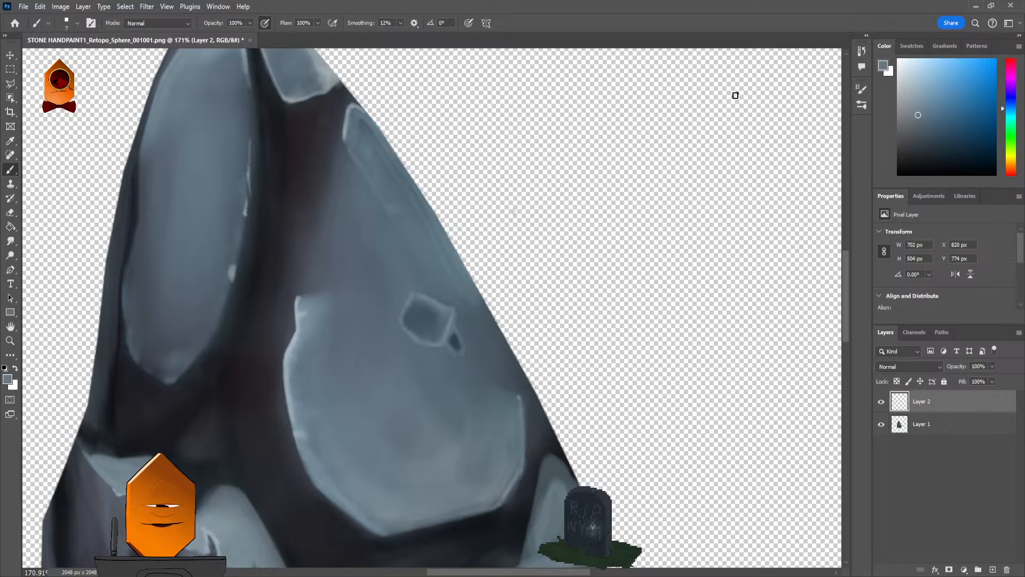
left_click(495, 257, "alt")
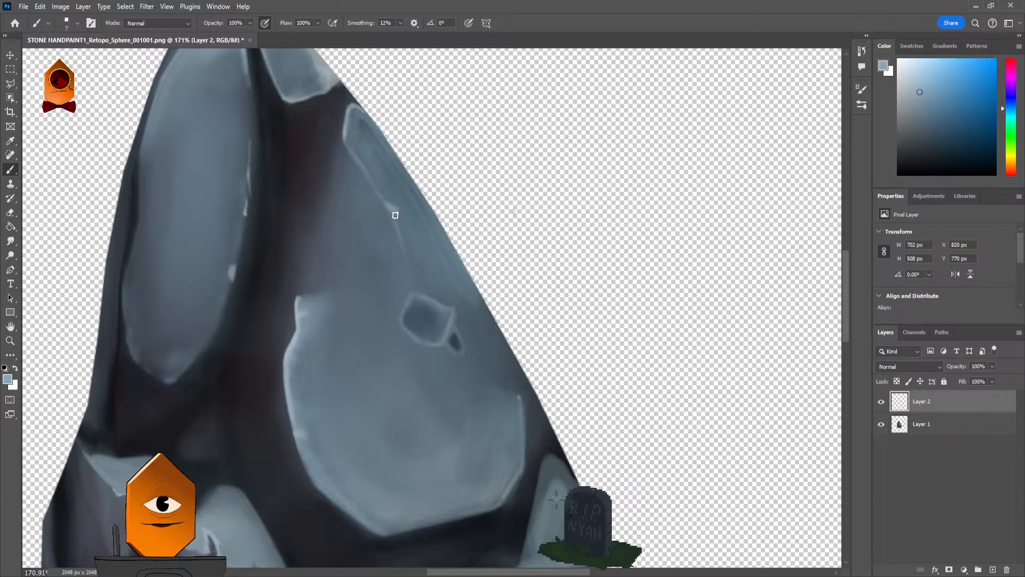
mouse_move(395, 216)
left_mouse_down()
mouse_move(421, 301)
mouse_move(404, 248)
mouse_move(416, 295)
mouse_move(410, 260)
left_mouse_up()
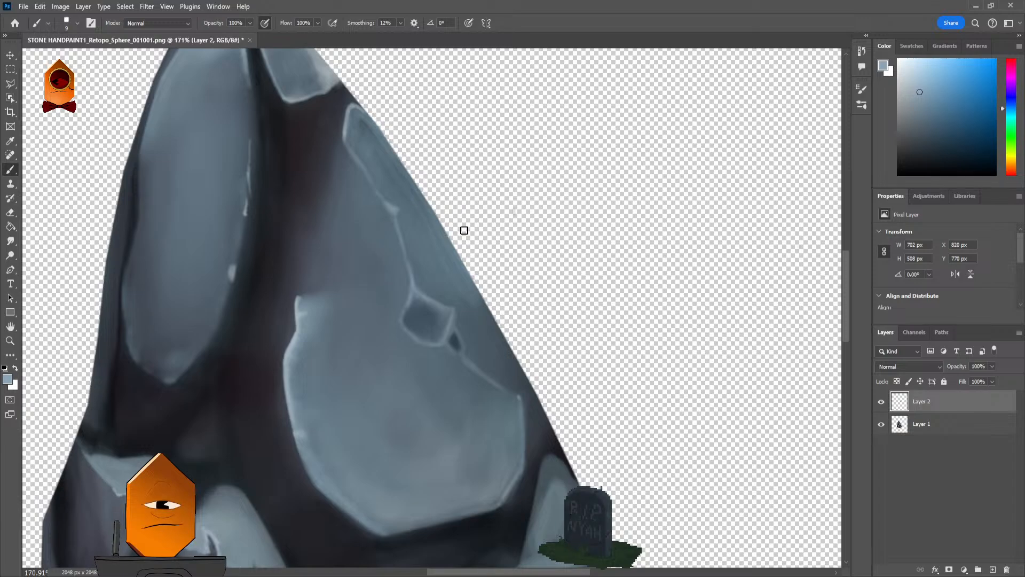
Step: Delete Layer 1 so only the painted details remain, then switch to Blender and apply them to the rock texture
left_click(933, 432)
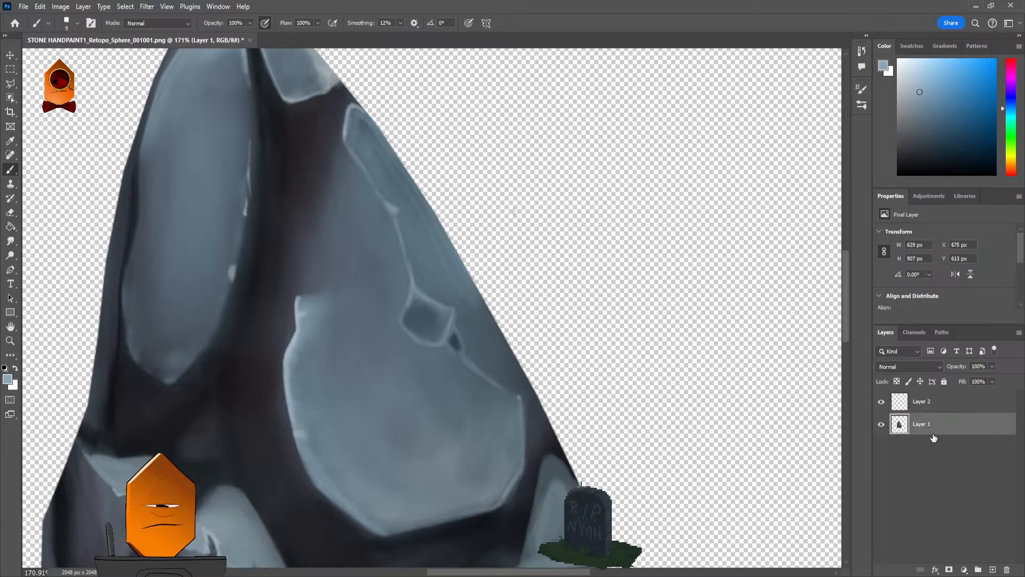
key("Delete")
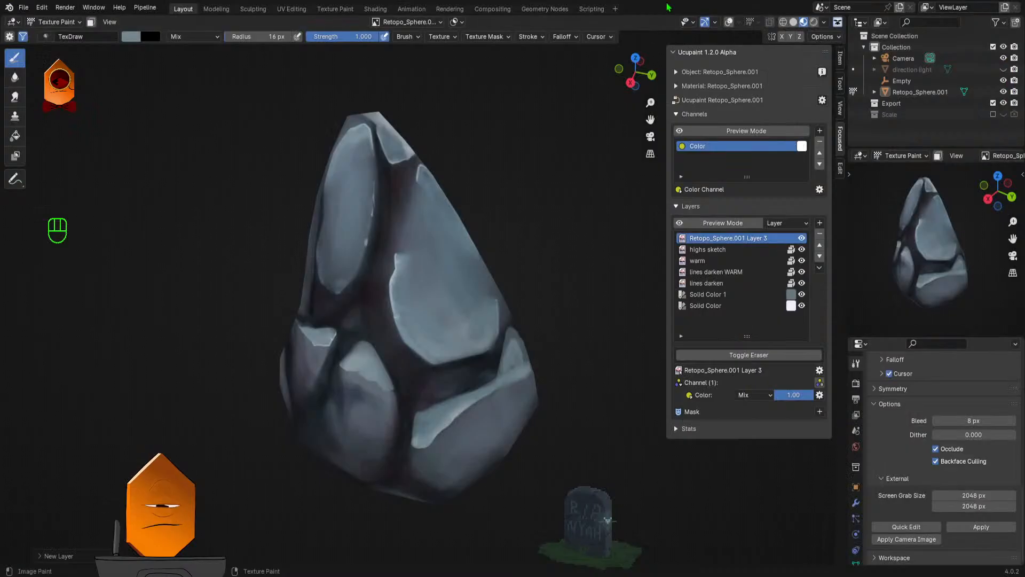
left_click_drag(447, 256, 458, 268)
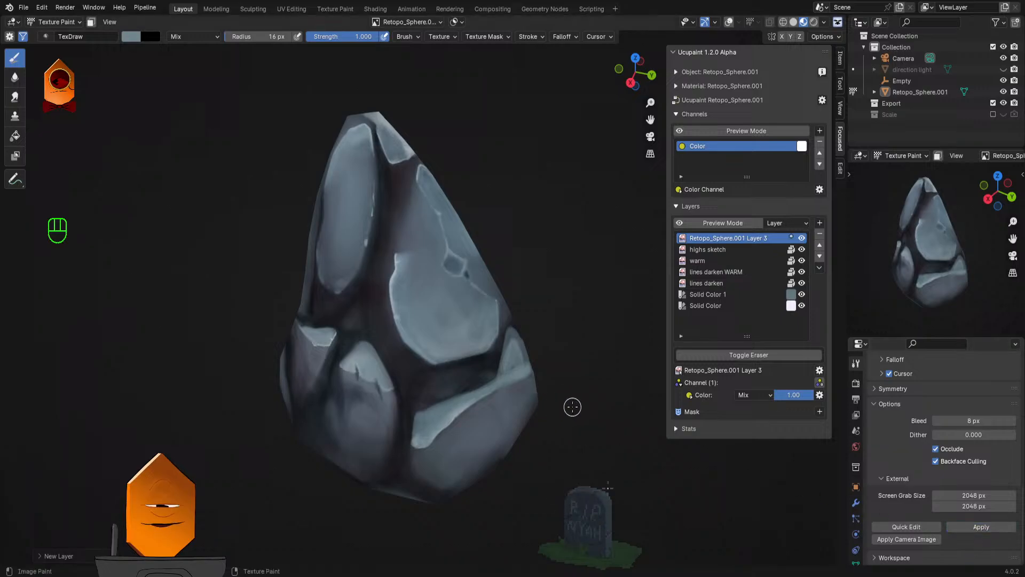
Step: Compare the rock with the painted detail layer toggled, save STONE HANDPAINT1.blend, and add a new image layer on top in Ucupaint
left_click(802, 239)
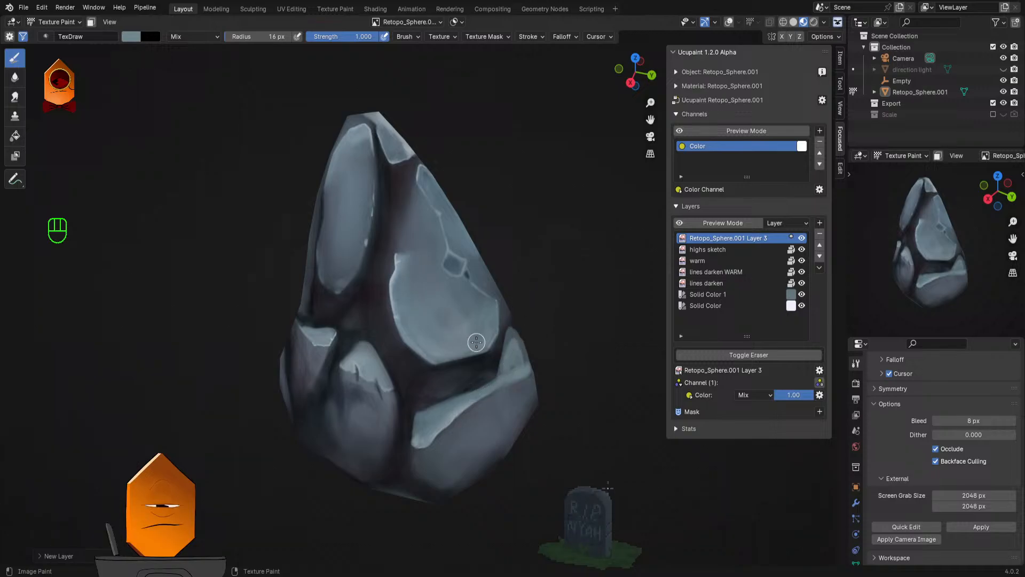
key("ctrl+s")
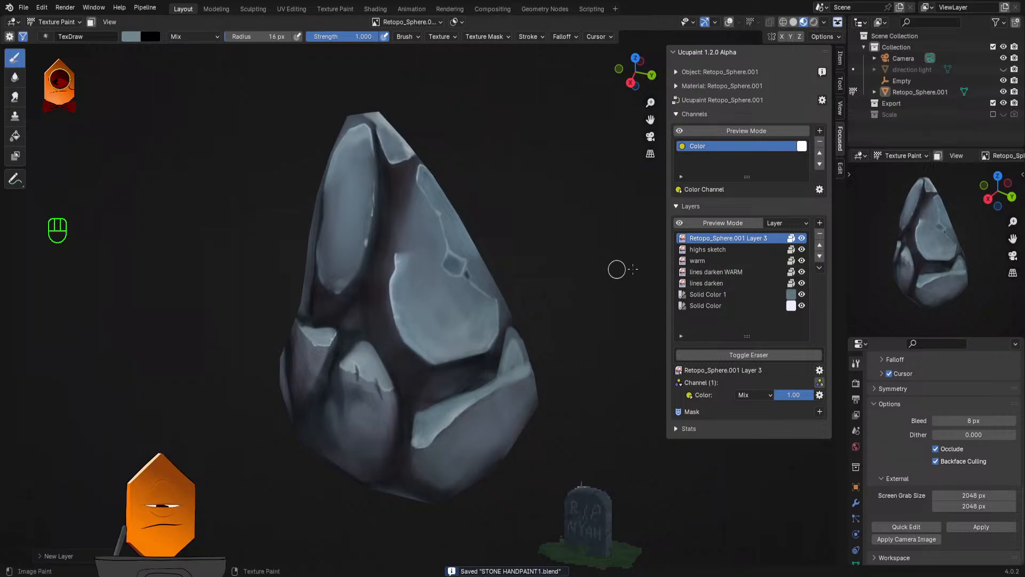
left_click(820, 223)
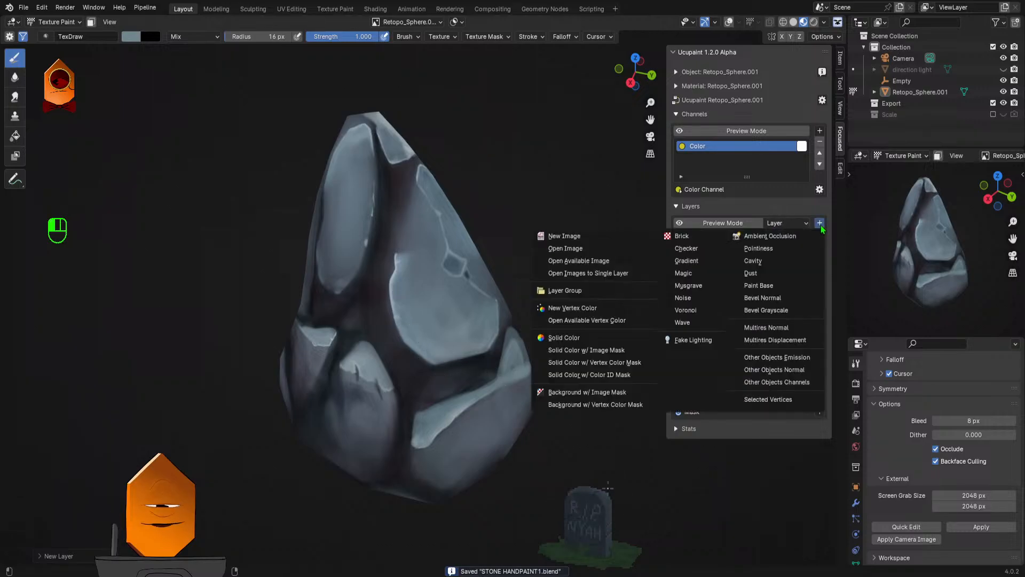
left_click(626, 235)
left_click(619, 357)
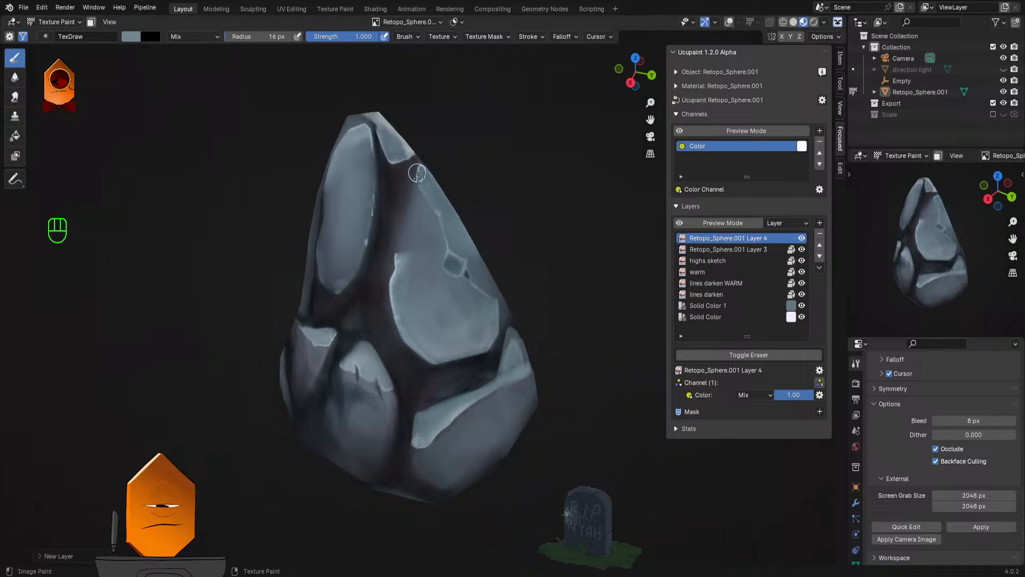
Step: Send a slightly rotated view of the rock to Photoshop with Quick Edit and add an empty layer above the captured image
left_click(878, 530)
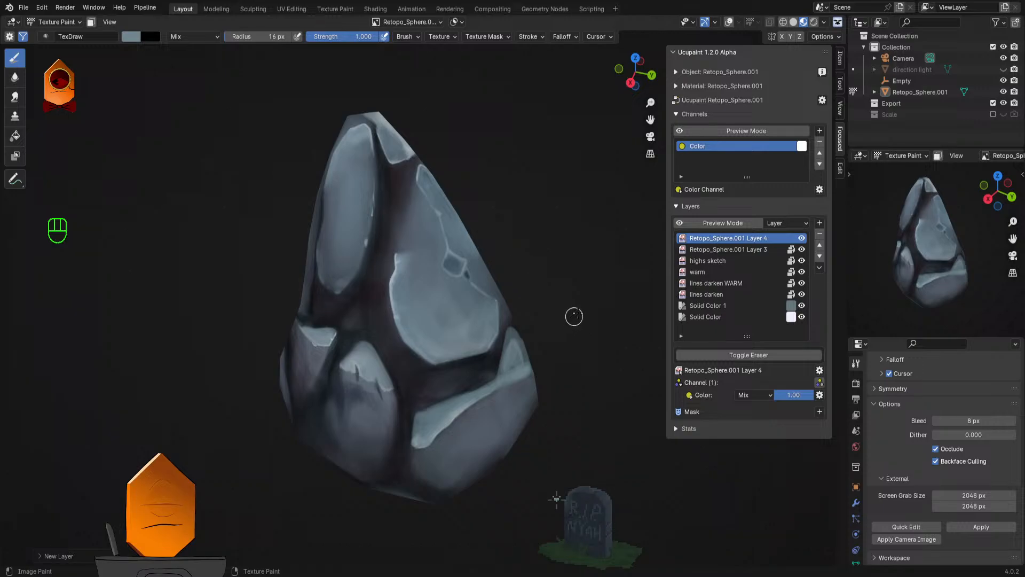
left_click_drag(575, 318, 303, 264)
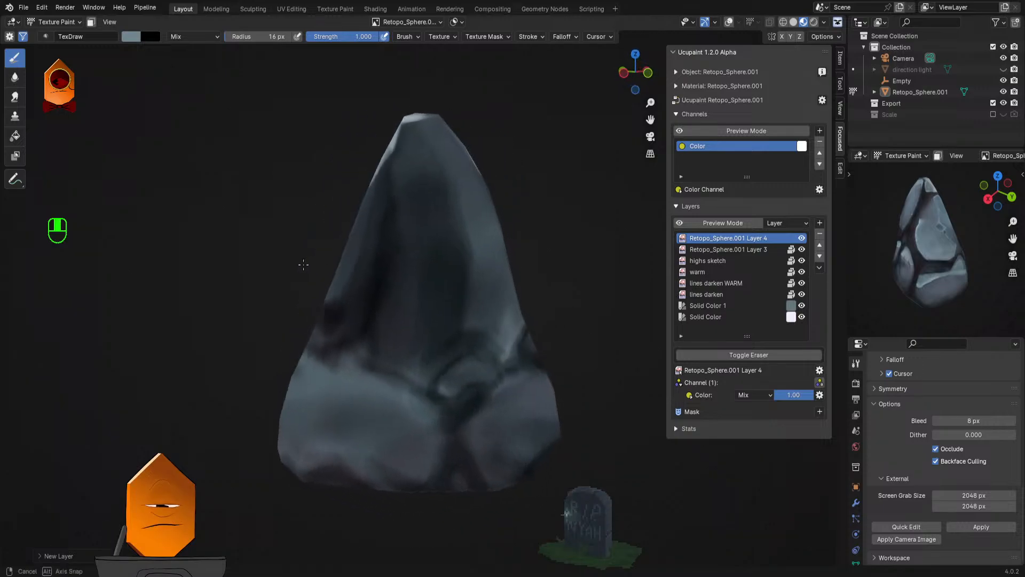
left_click_drag(348, 332, 355, 211)
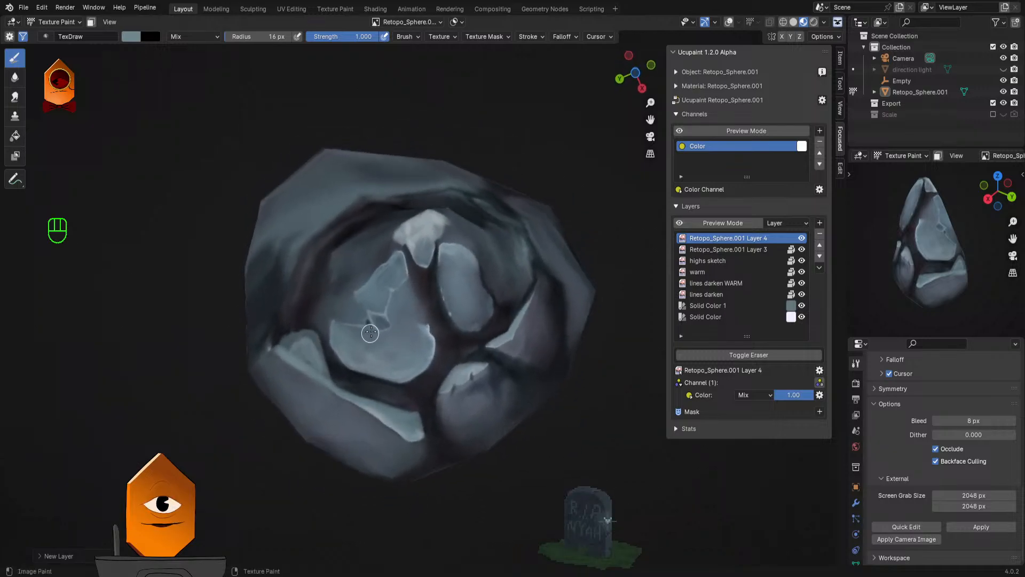
mouse_move(369, 333)
left_mouse_down()
mouse_move(511, 351)
mouse_move(452, 428)
mouse_move(454, 389)
mouse_move(417, 389)
mouse_move(481, 405)
mouse_move(543, 378)
mouse_move(442, 390)
left_mouse_up()
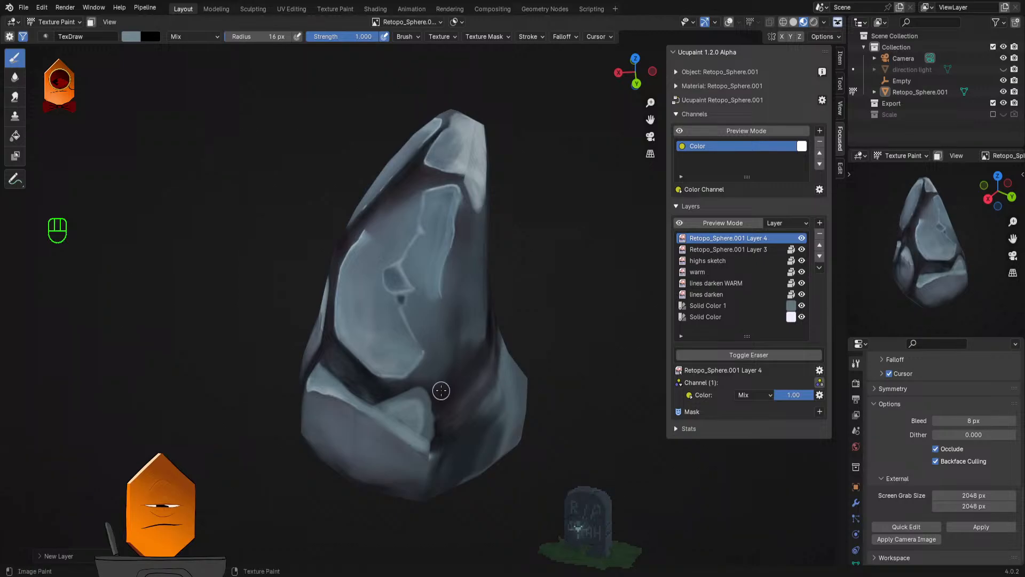
left_click_drag(441, 391, 454, 389)
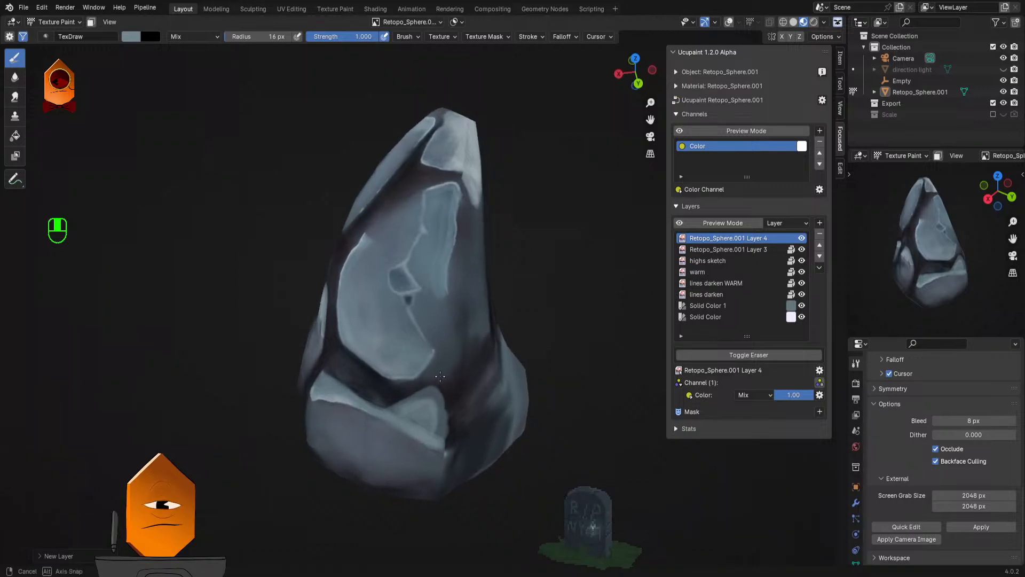
mouse_move(438, 347)
left_mouse_down()
mouse_move(537, 345)
mouse_move(487, 370)
mouse_move(517, 376)
left_mouse_up()
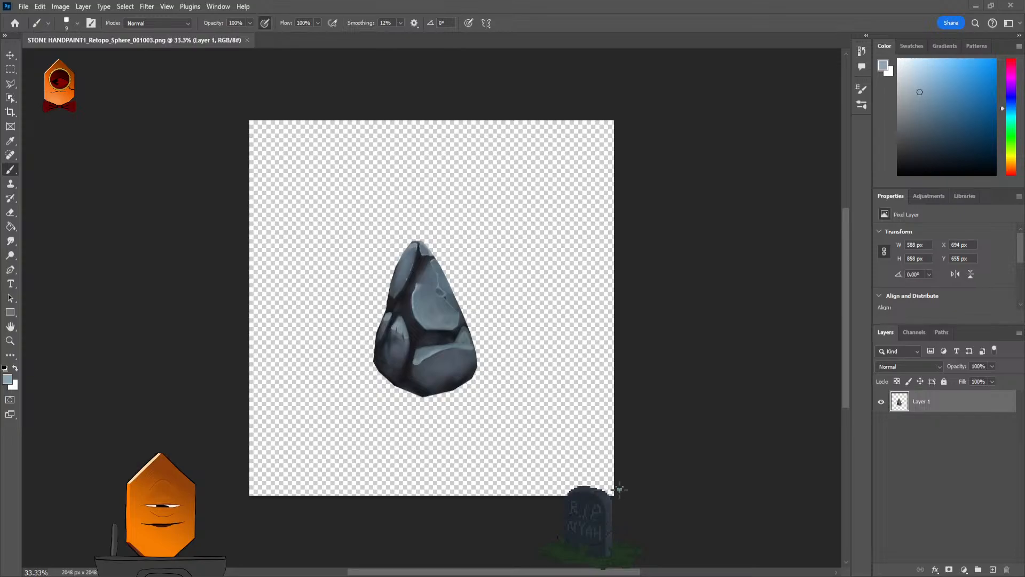
scroll(462, 289, "up", 5)
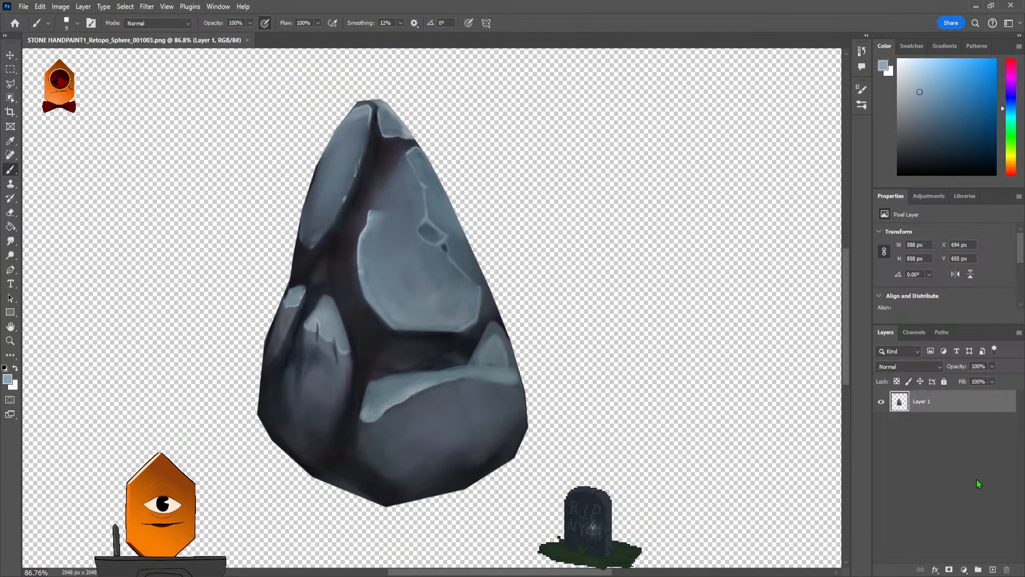
left_click(993, 567)
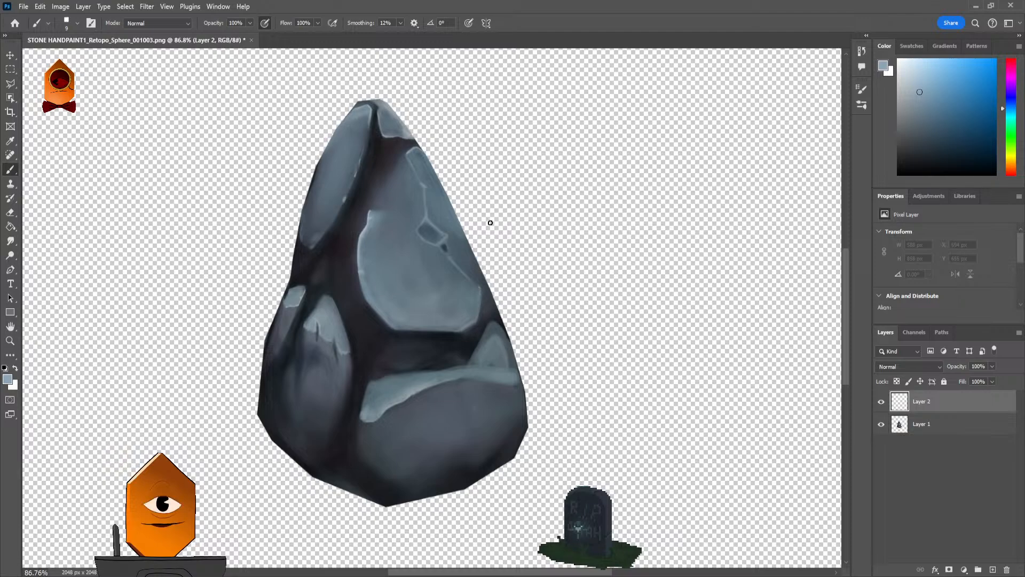
Step: Touch up the small dark notch below the chip with a dark blue-grey sampled from inside the chip
scroll(487, 221, "up", 3)
scroll(549, 247, "up", 4)
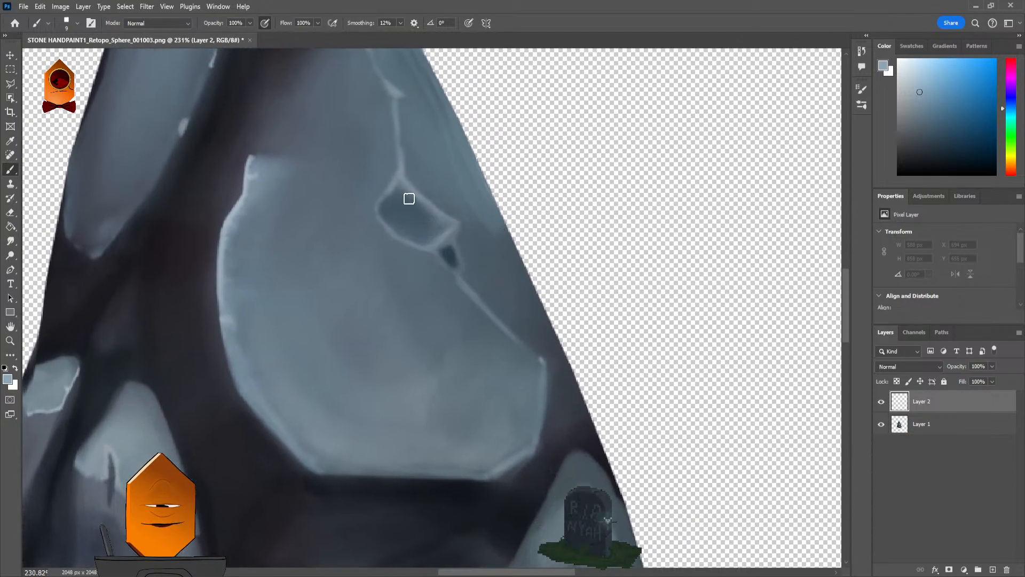
left_click(428, 226, "alt")
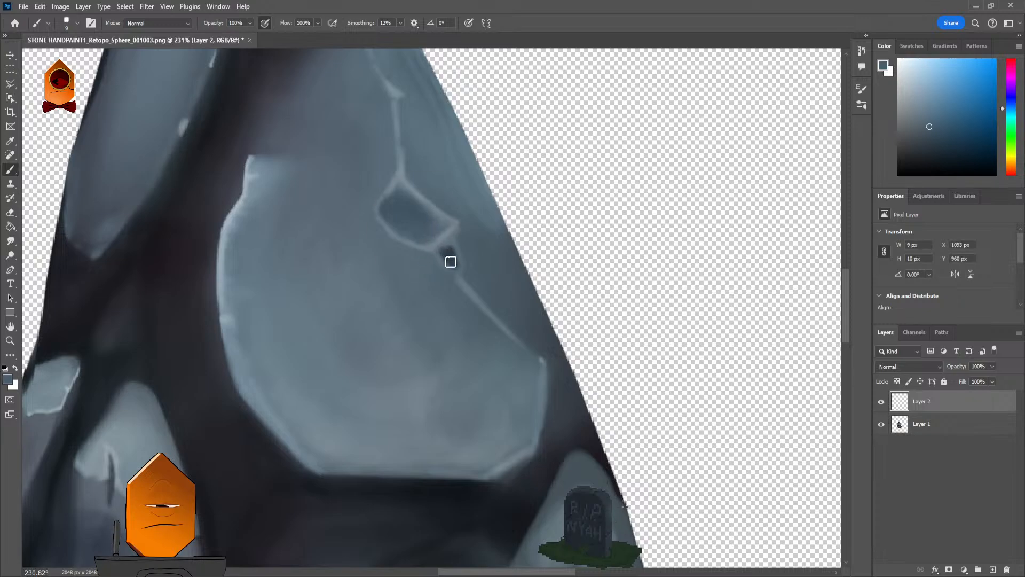
left_click_drag(451, 251, 446, 250)
scroll(558, 255, "down", 5)
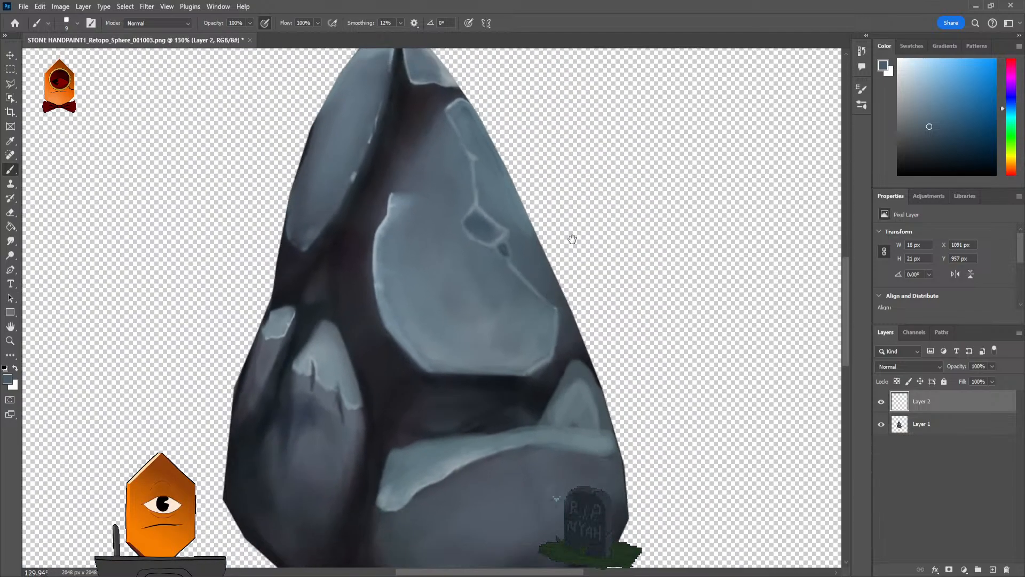
scroll(550, 267, "up", 2)
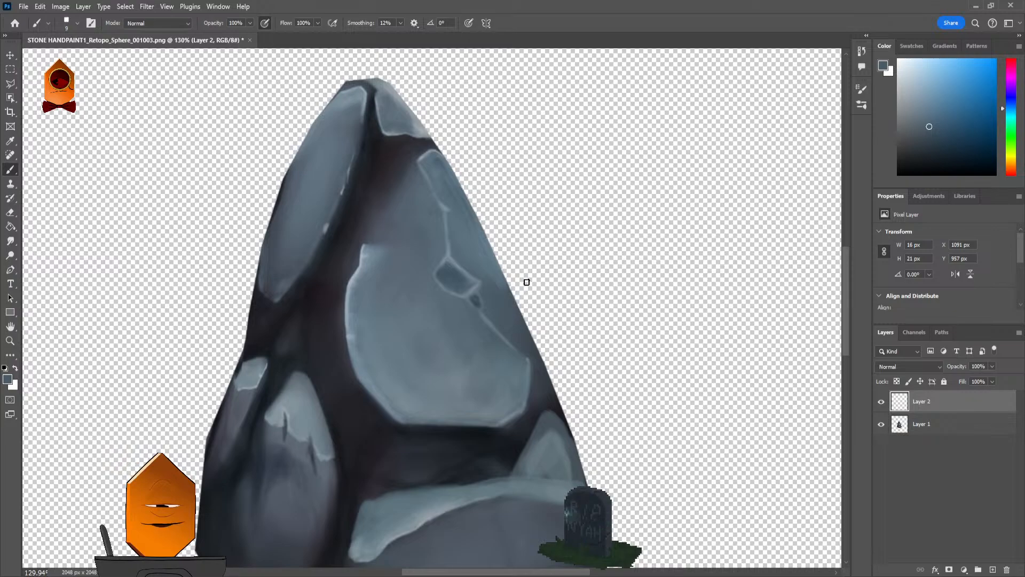
scroll(527, 283, "down", 3)
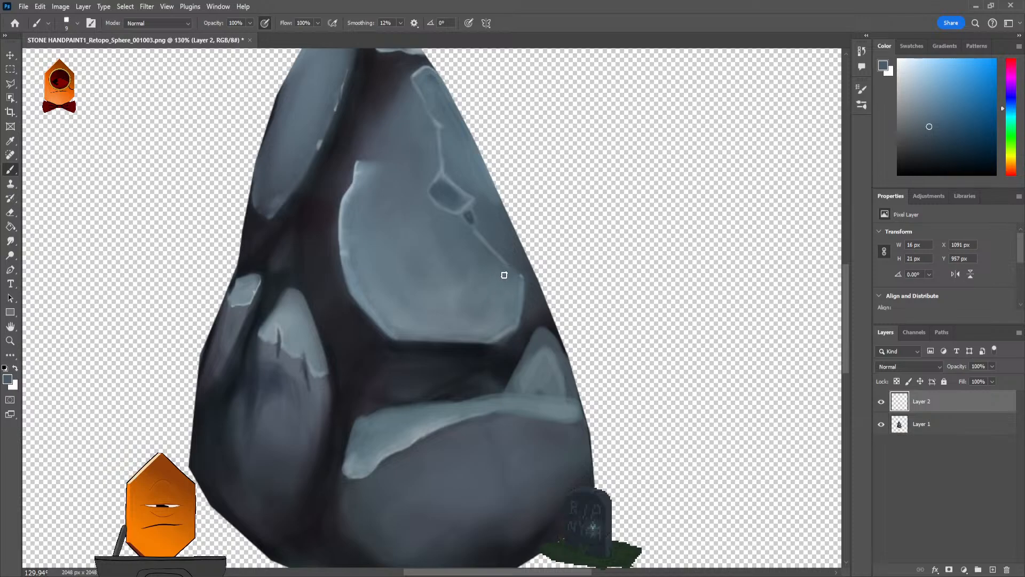
left_click_drag(485, 276, 475, 295)
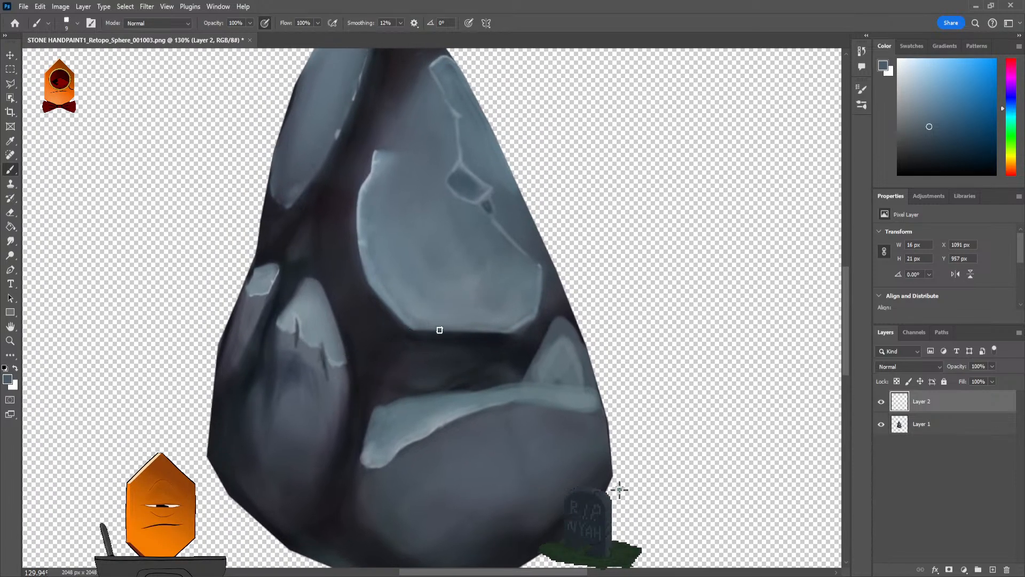
mouse_move(498, 386)
left_mouse_down()
mouse_move(476, 327)
mouse_move(461, 319)
mouse_move(458, 350)
mouse_move(463, 305)
mouse_move(486, 293)
mouse_move(484, 306)
left_mouse_up()
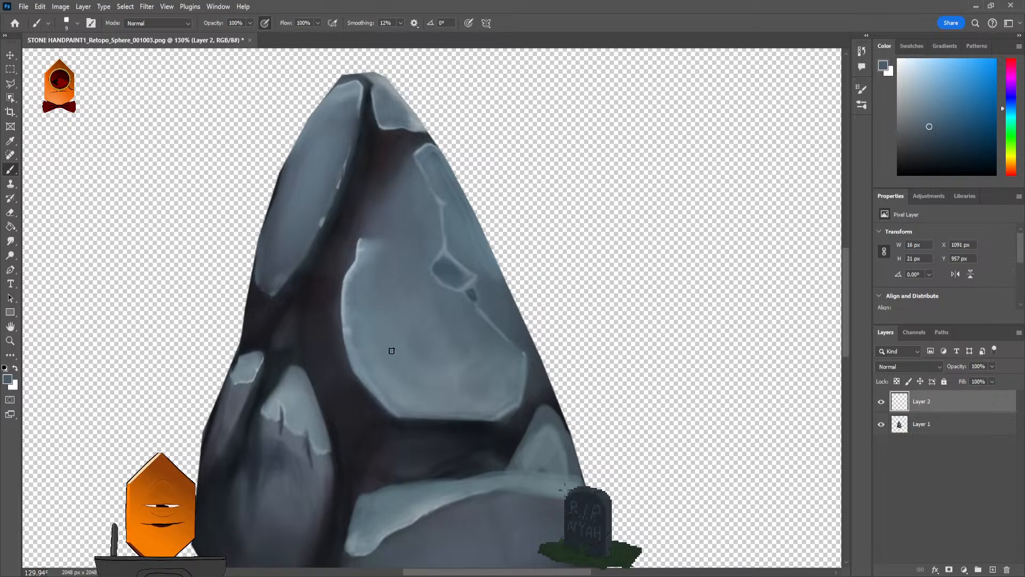
left_click_drag(496, 277, 507, 301)
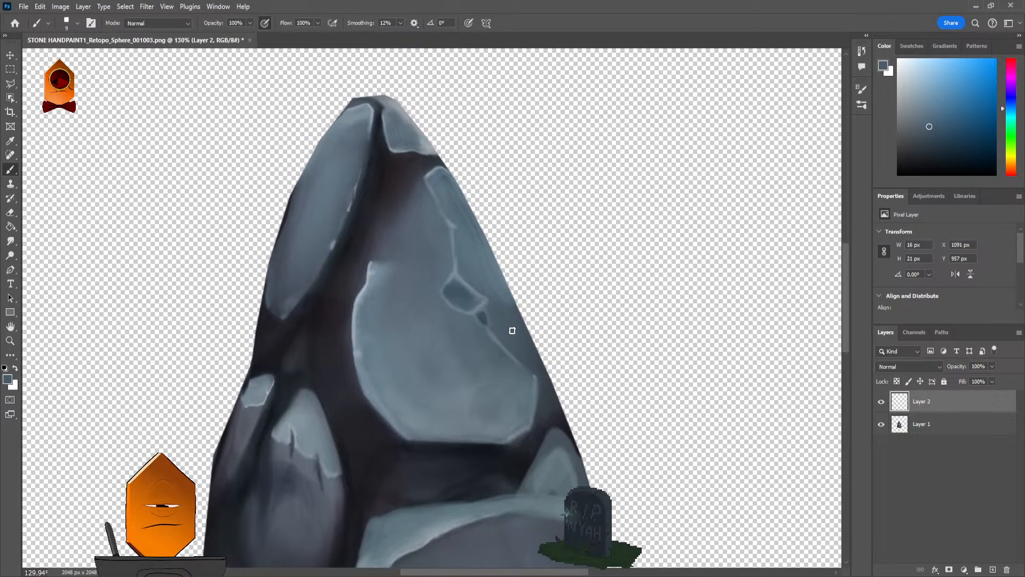
left_click_drag(505, 292, 522, 321)
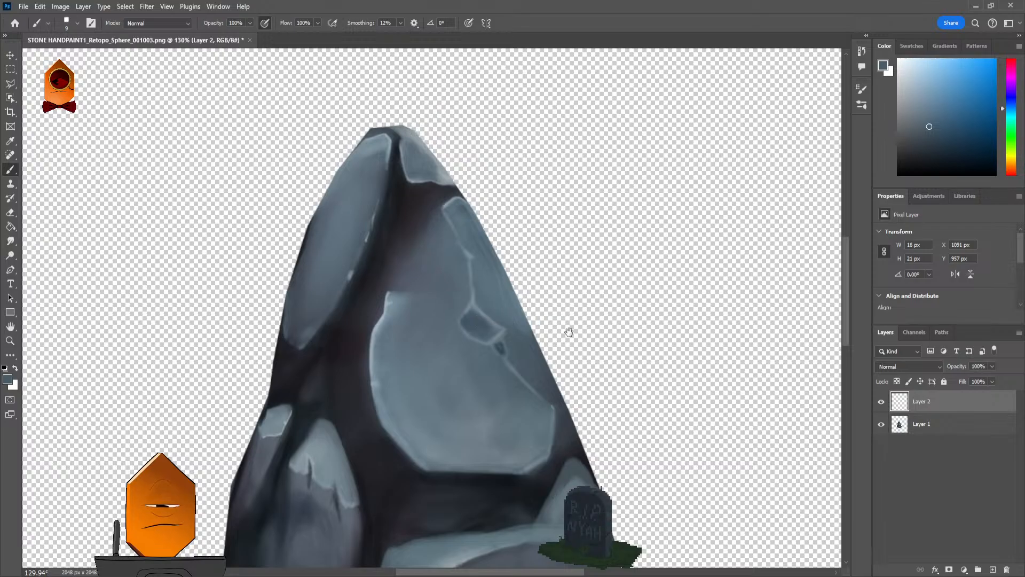
left_click_drag(569, 332, 540, 270)
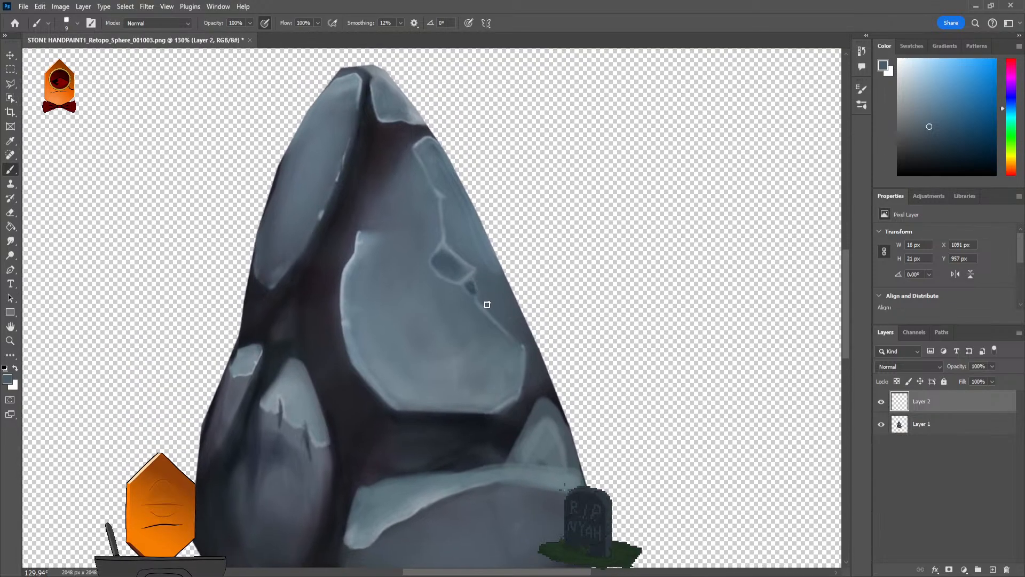
left_click_drag(604, 314, 483, 294)
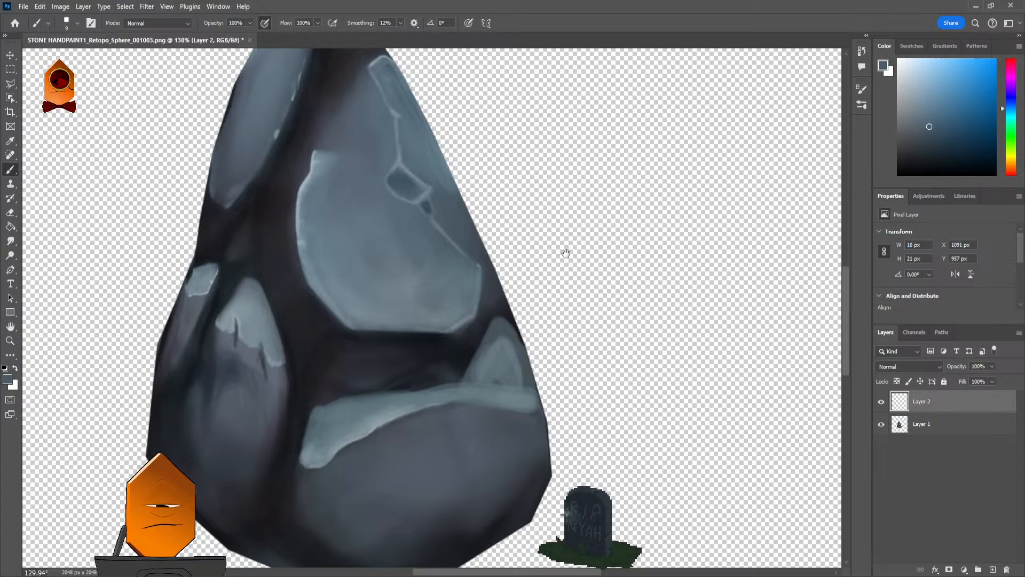
left_click_drag(566, 250, 628, 277)
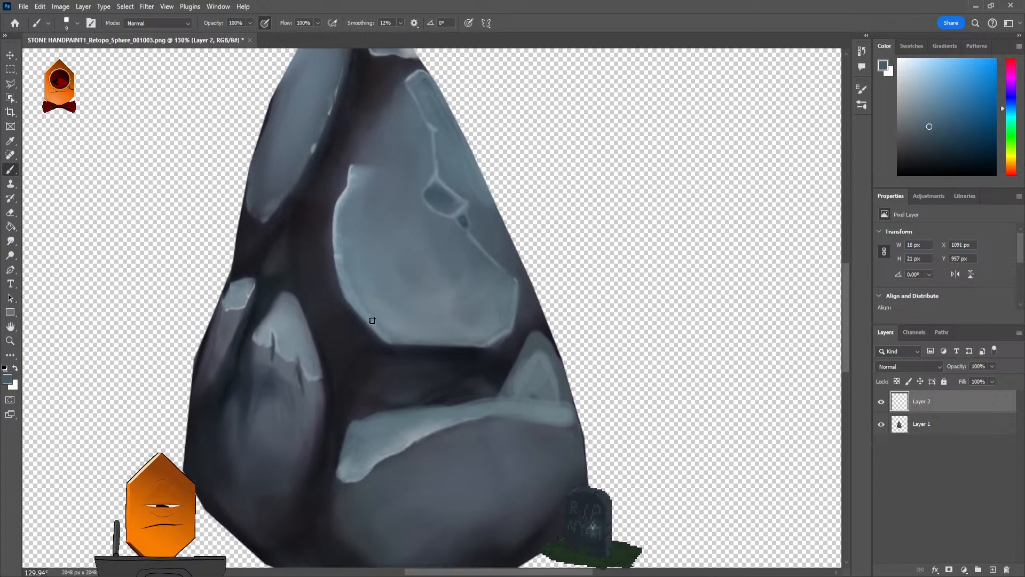
left_click_drag(581, 256, 575, 287)
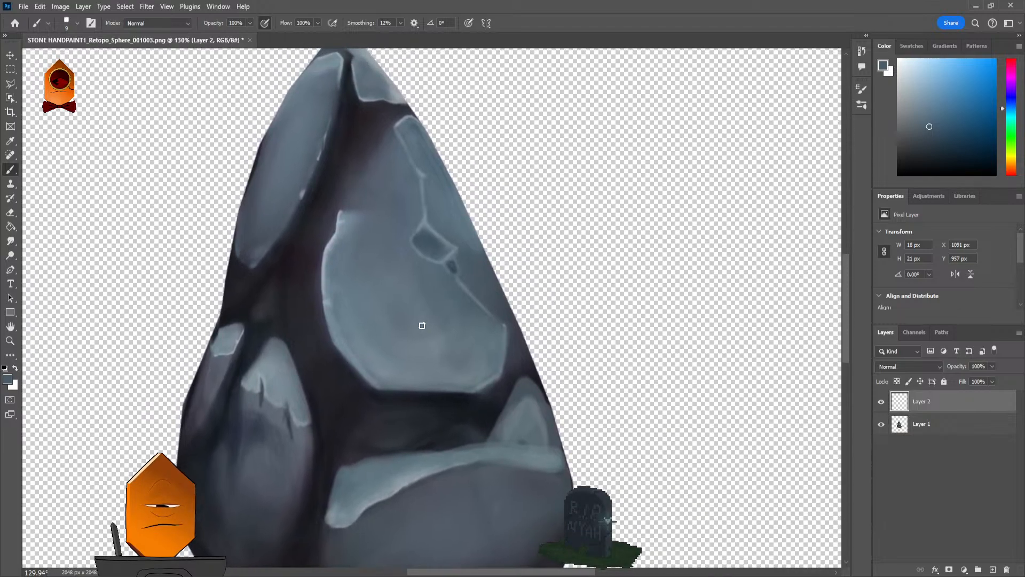
left_click_drag(422, 325, 604, 222)
left_click_drag(613, 312, 599, 274)
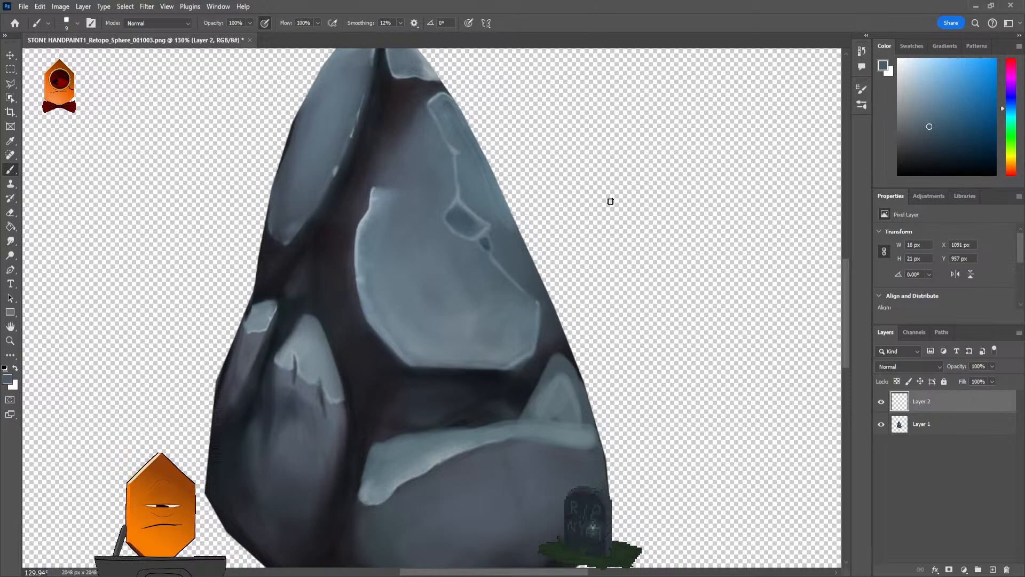
mouse_move(616, 245)
left_mouse_down()
mouse_move(650, 212)
mouse_move(648, 200)
left_mouse_up()
scroll(630, 243, "right", 1)
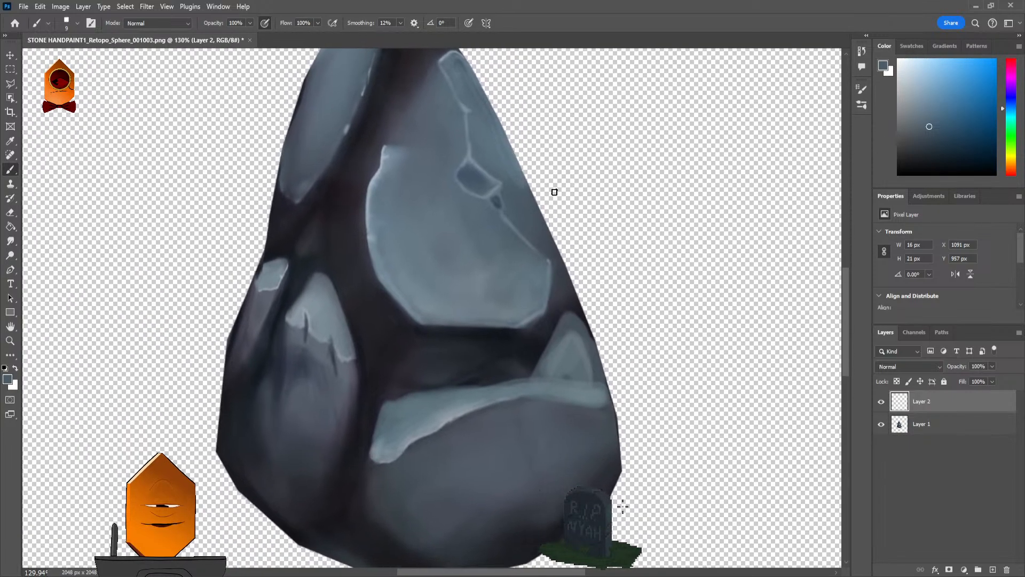
scroll(492, 277, "up", 1)
scroll(492, 277, "left", 1)
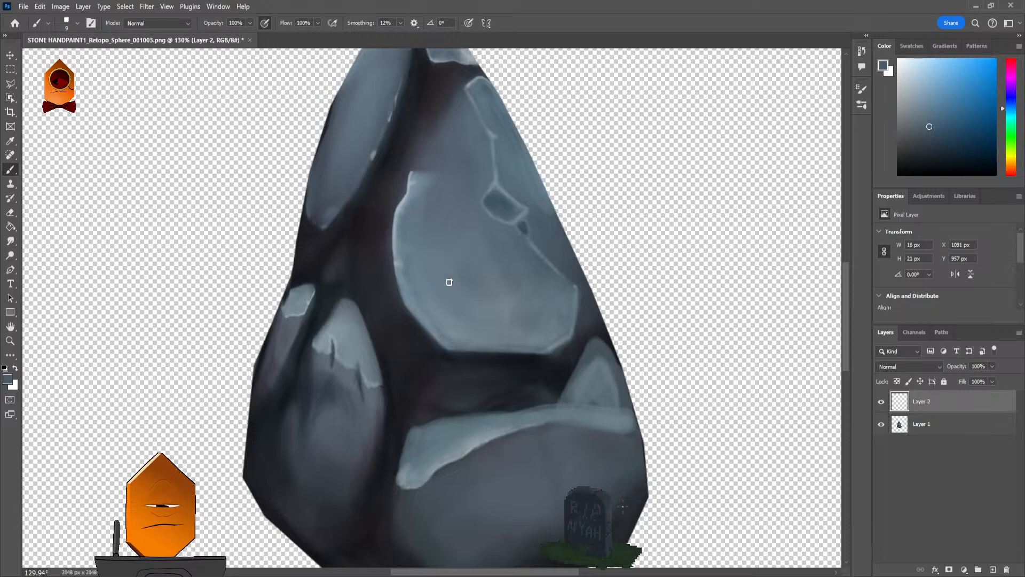
scroll(577, 212, "down", 1)
scroll(577, 212, "left", 1)
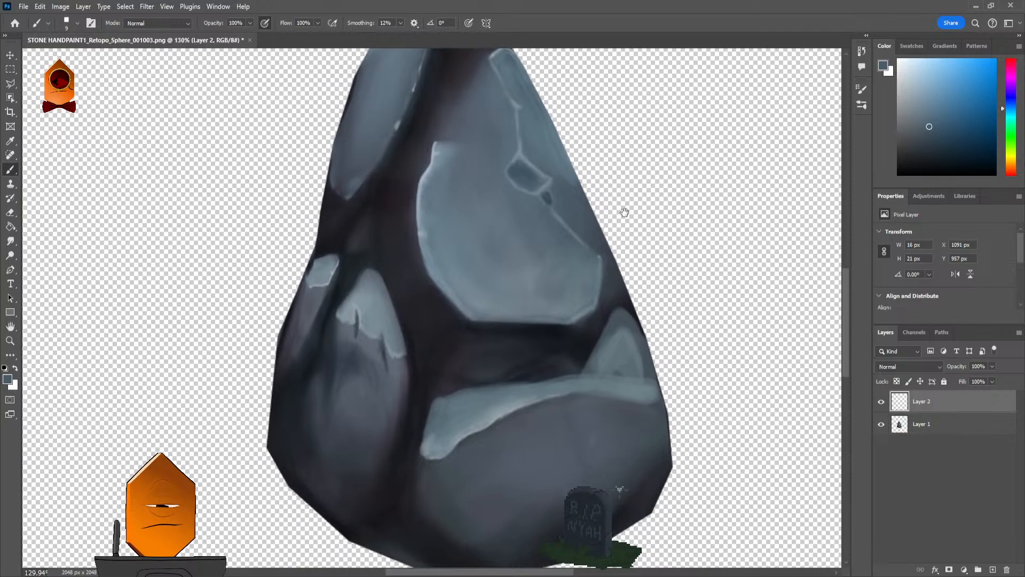
mouse_move(583, 259)
left_mouse_down()
mouse_move(575, 236)
mouse_move(540, 238)
mouse_move(466, 322)
mouse_move(447, 503)
left_mouse_up()
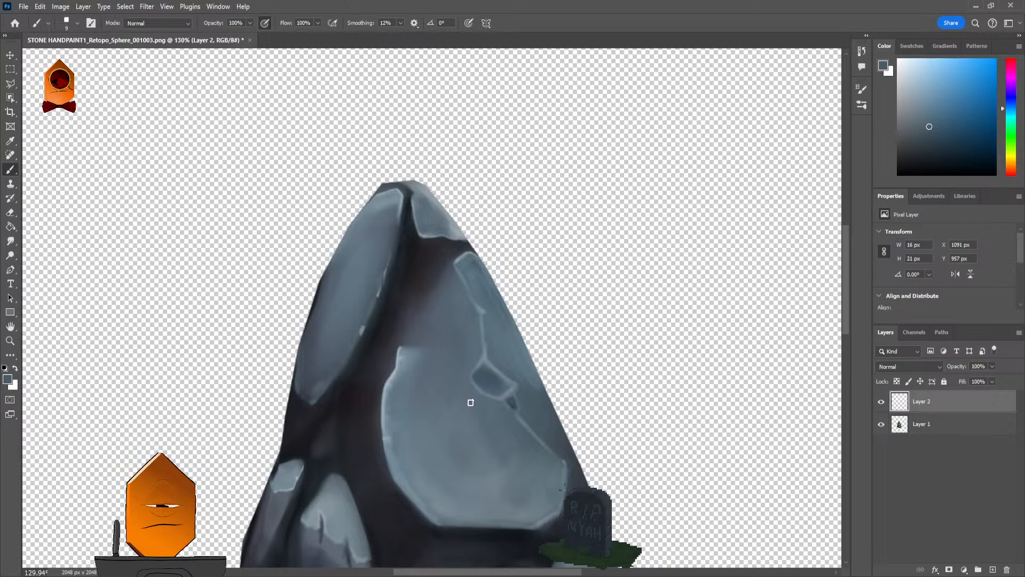
Step: Paint a thin light grey-blue edge line from the upper end of the crack down to the tip of the large facet's bright rim
mouse_move(435, 336)
left_mouse_down()
mouse_move(468, 323)
mouse_move(486, 267)
left_mouse_up()
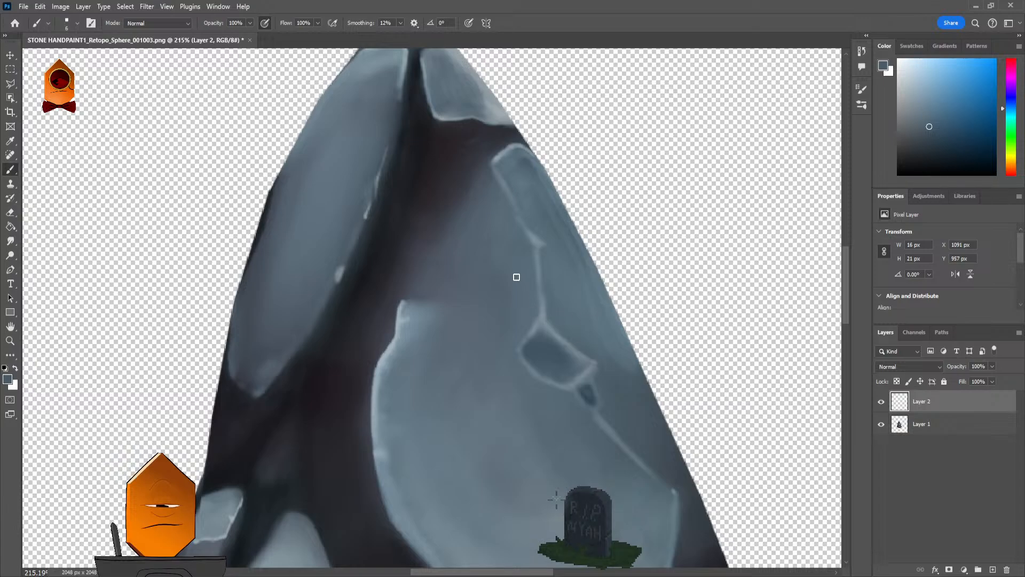
mouse_move(516, 276)
left_mouse_down()
mouse_move(450, 236)
mouse_move(485, 171)
mouse_move(470, 199)
left_mouse_up()
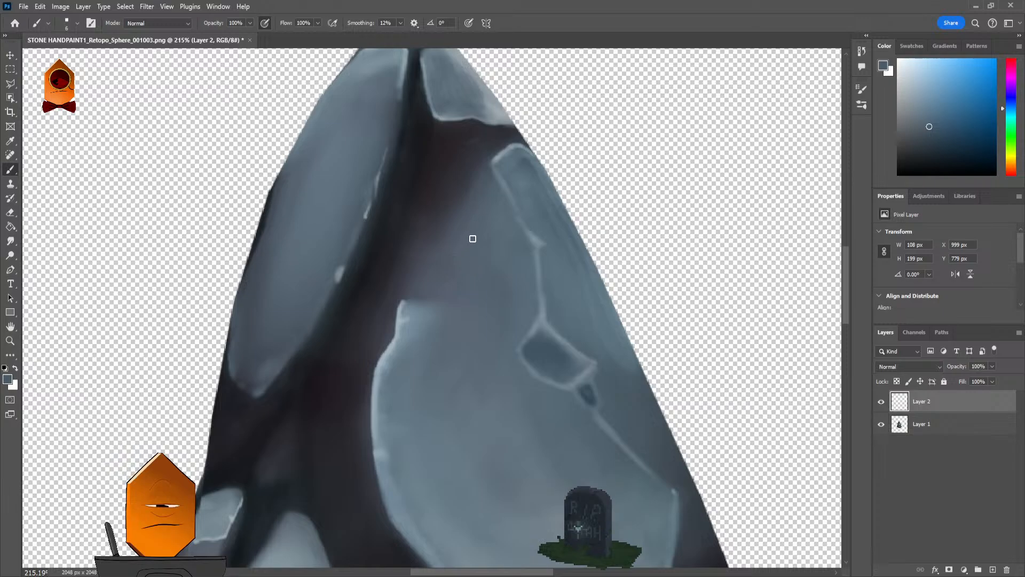
left_click_drag(503, 216, 456, 190)
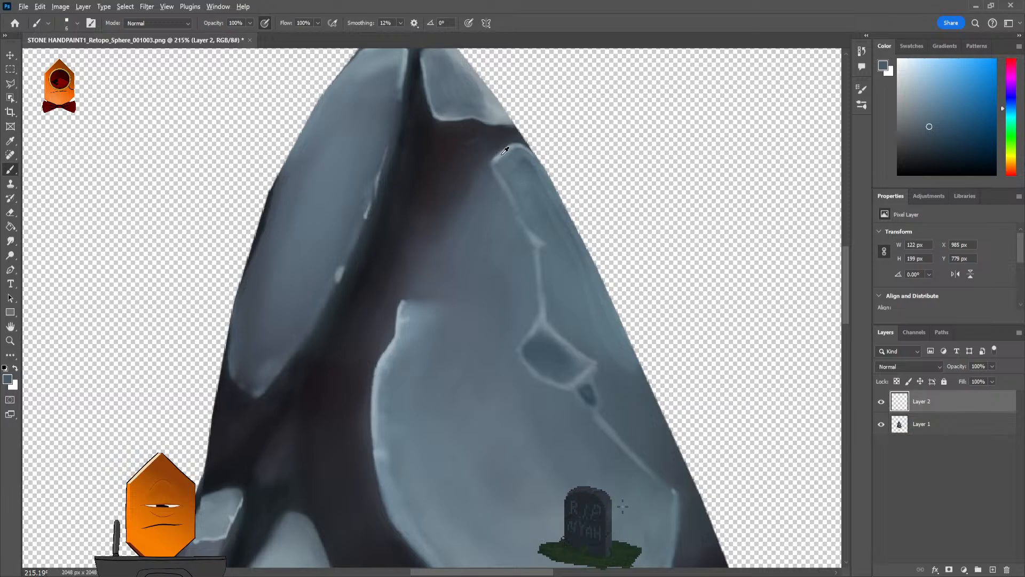
left_click(486, 188, "alt")
left_click_drag(465, 220, 475, 193)
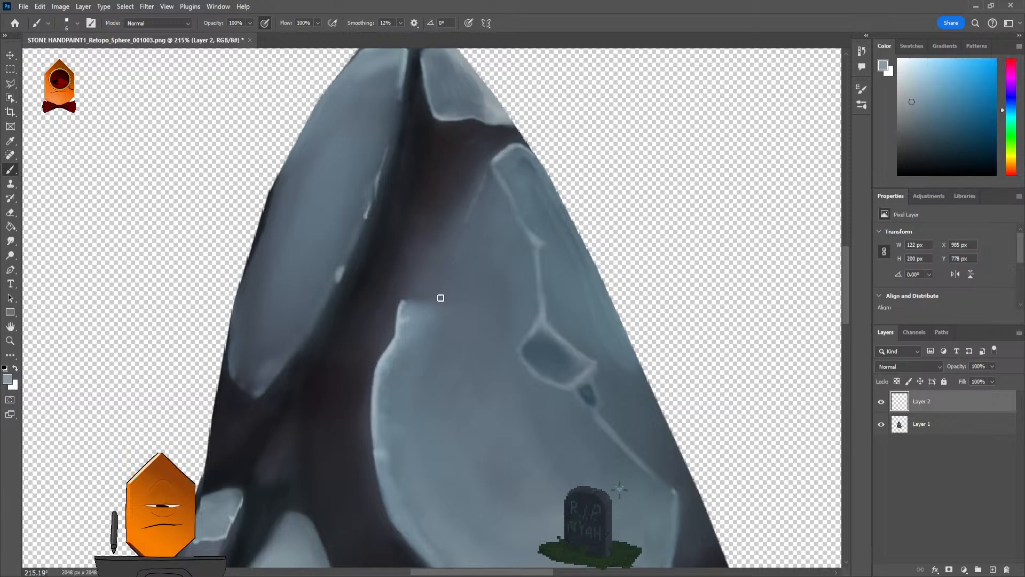
left_click_drag(413, 294, 427, 285)
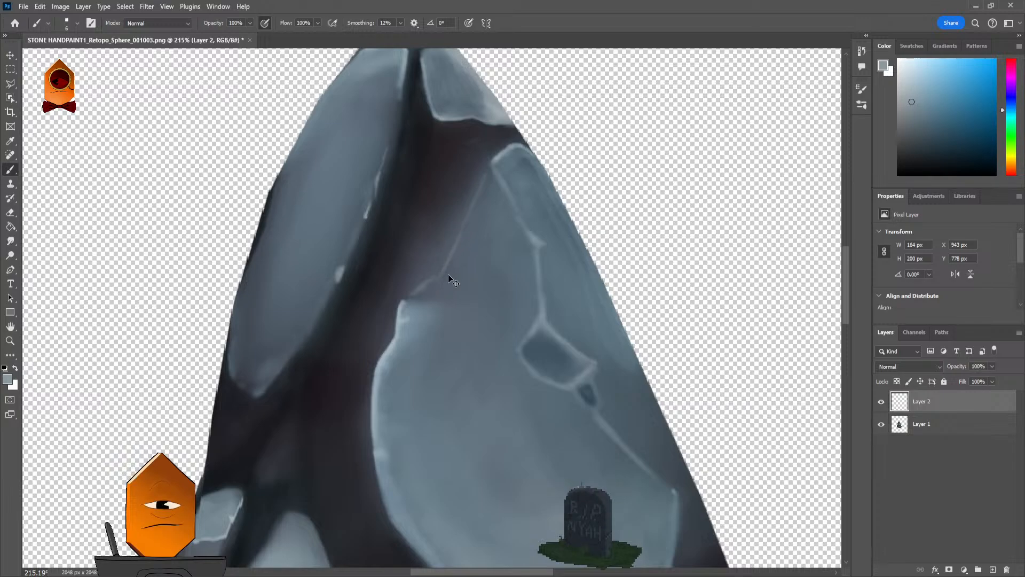
Step: Outline a small triangular chip along the new edge line and fill it with dark tones sampled from the large chip and the crevice
left_click_drag(461, 235, 441, 264)
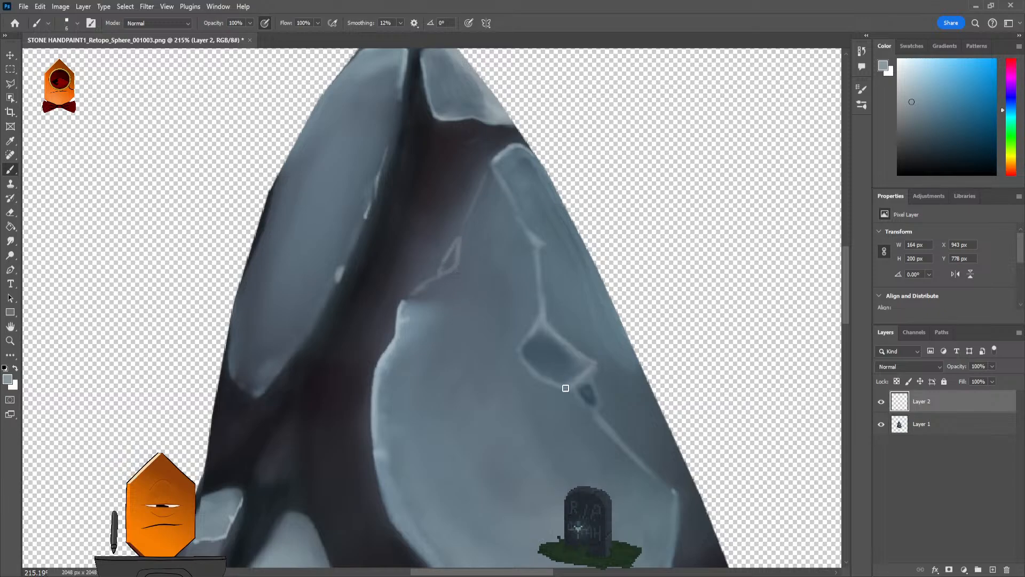
left_click(555, 355, "alt")
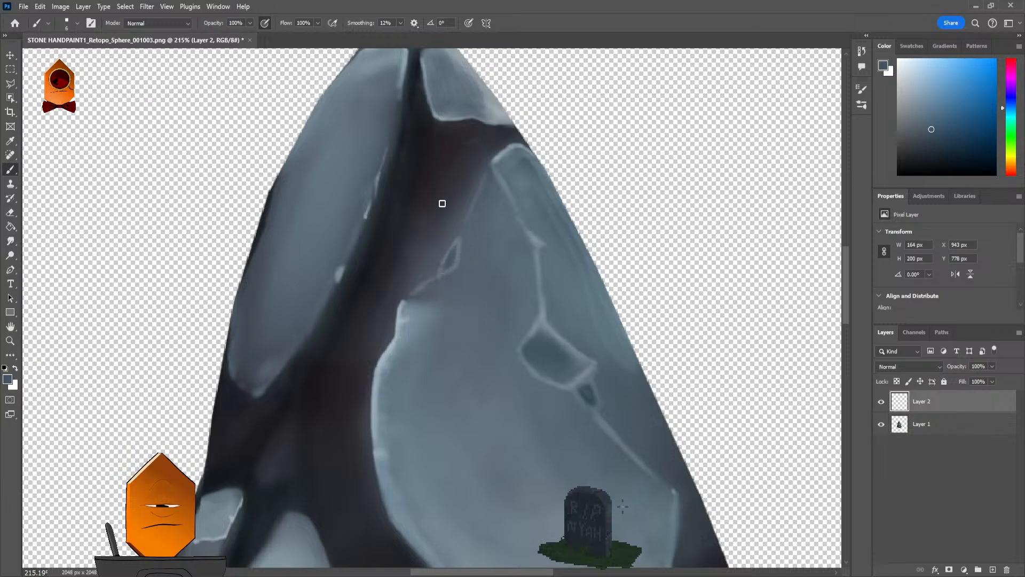
left_click(443, 151, "alt")
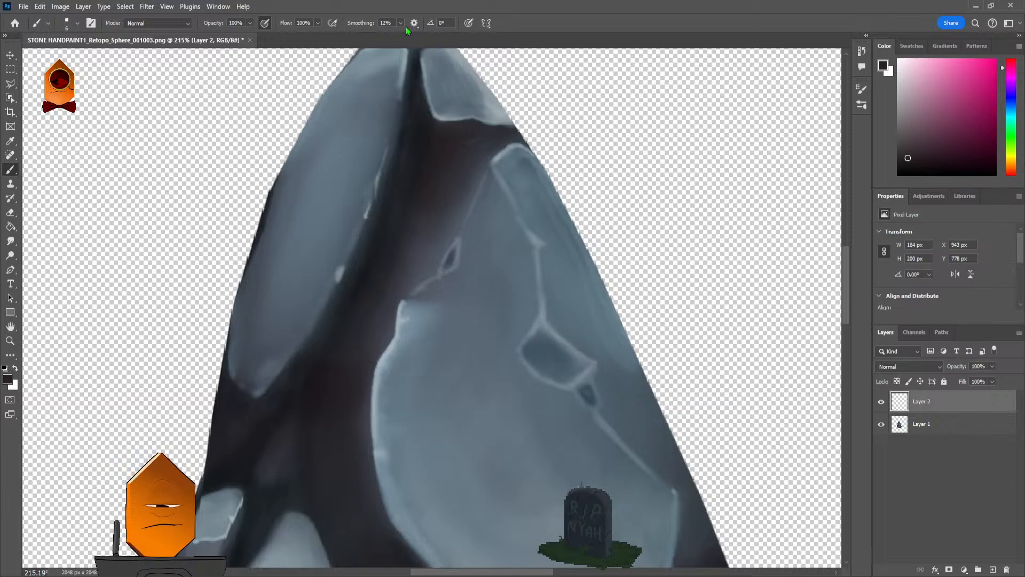
Step: Reduce the brush opacity to 46% and shade the inner upper corner of the large chip with the dark crevice color
left_click_drag(250, 23, 224, 42)
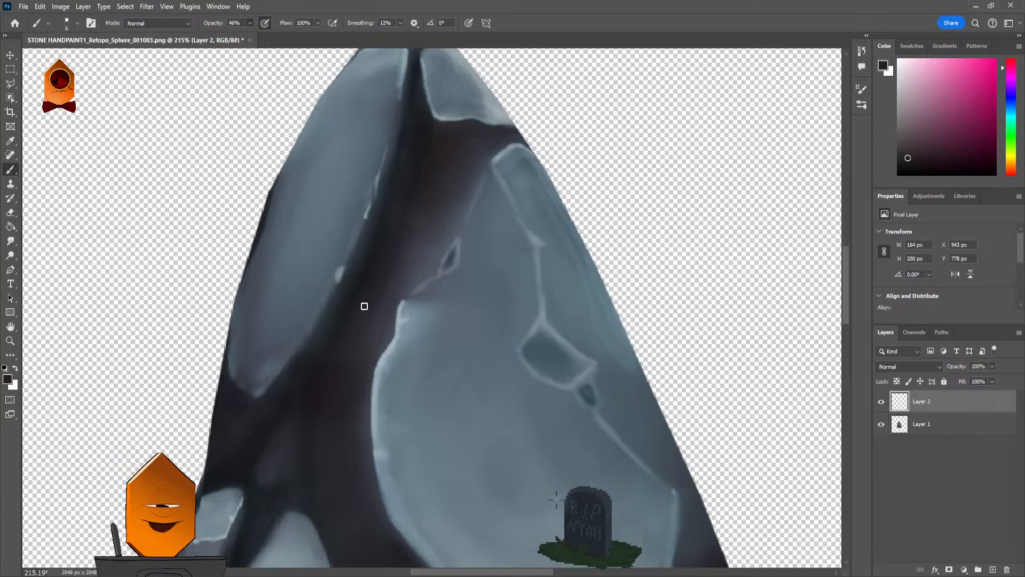
key("bracketright")
key("bracketright")
key("bracketright")
key("bracketright")
key("bracketright")
key("bracketright")
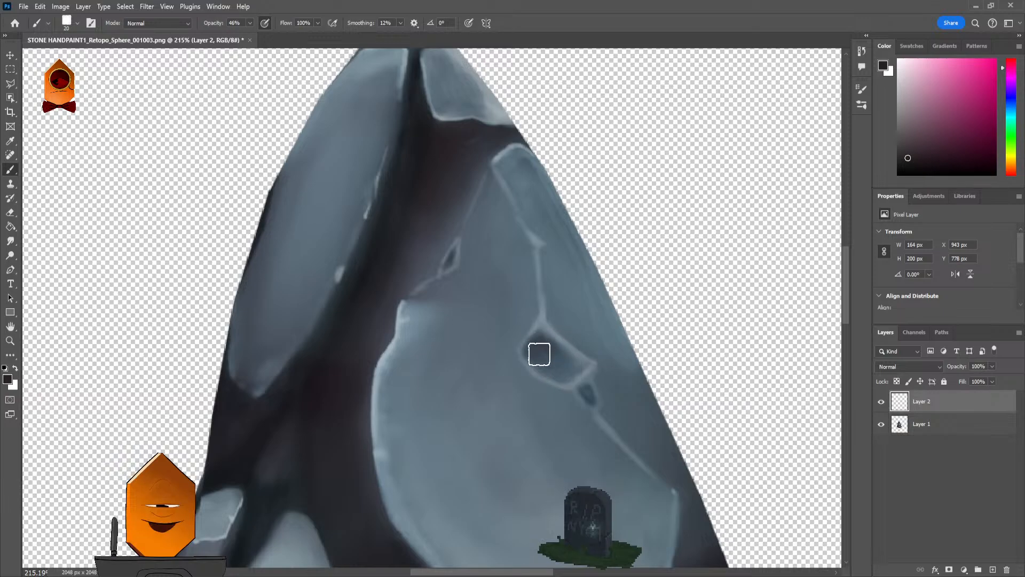
key("bracketleft")
key("bracketleft")
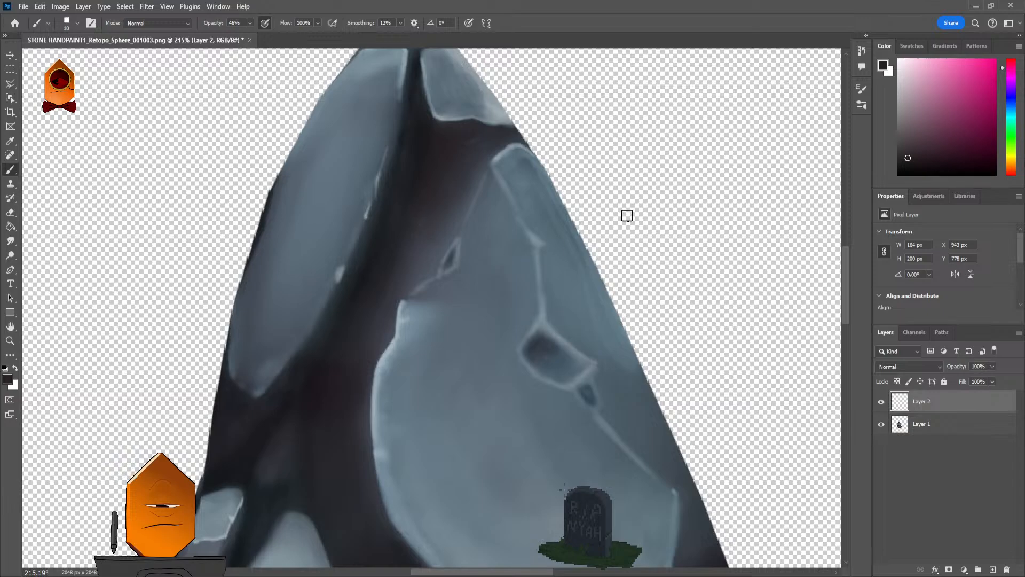
Step: Review the whole rock to judge how the newly painted edge line and shaded chips read from a distance
scroll(627, 215, "down", 5)
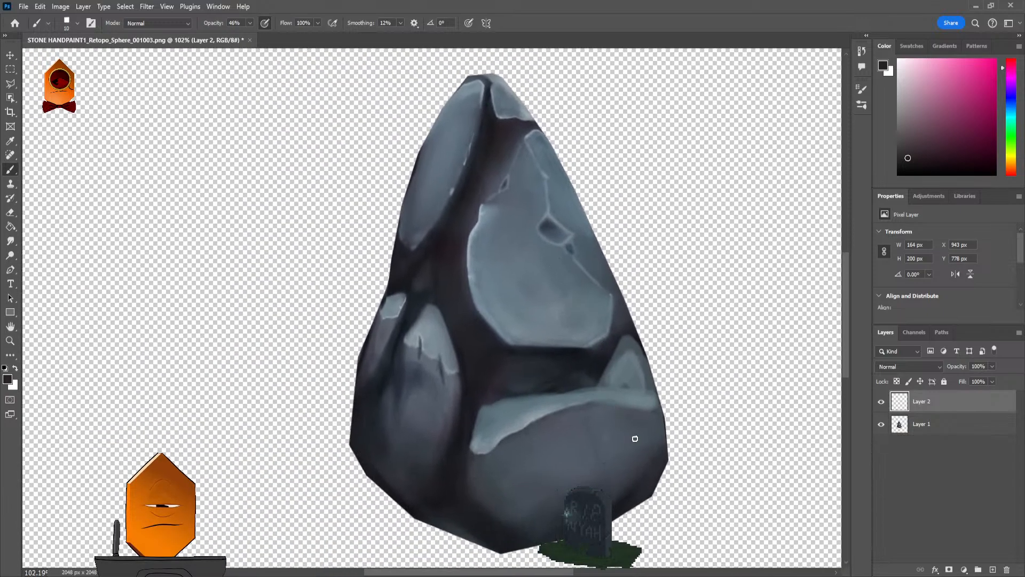
left_click_drag(679, 222, 662, 241)
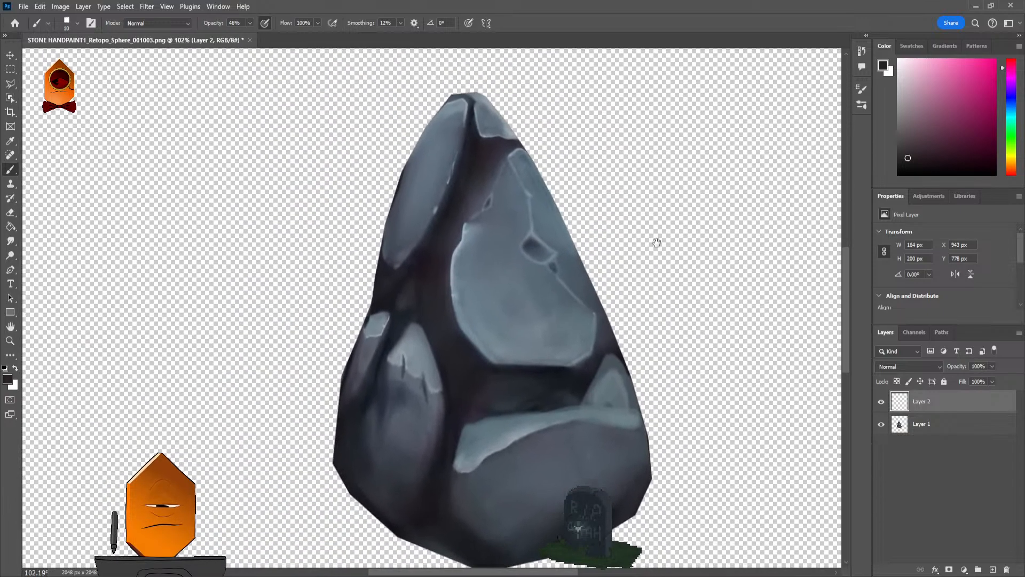
scroll(643, 245, "up", 2)
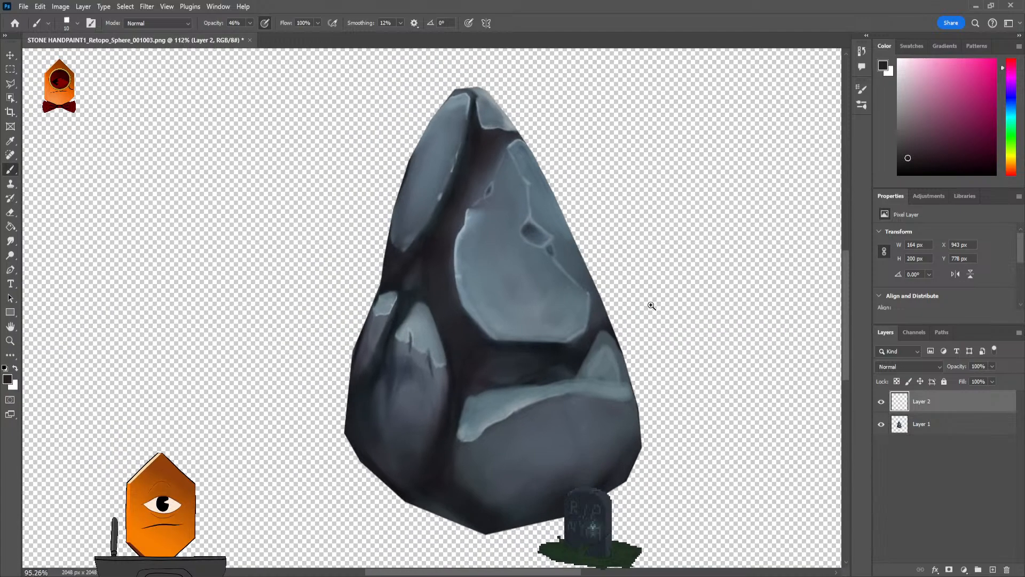
scroll(653, 303, "down", 2)
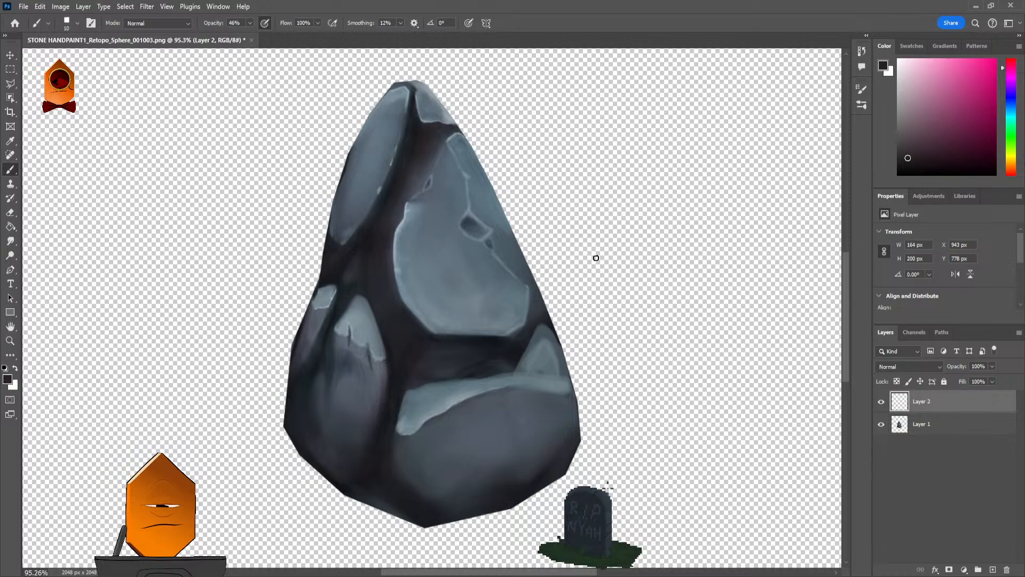
scroll(619, 280, "left", 1)
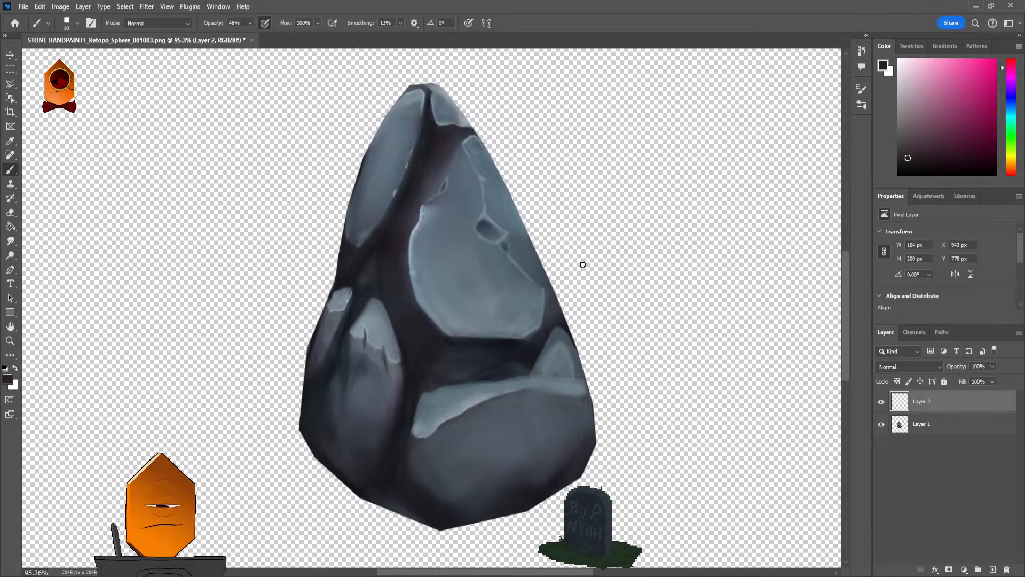
scroll(605, 289, "right", 3)
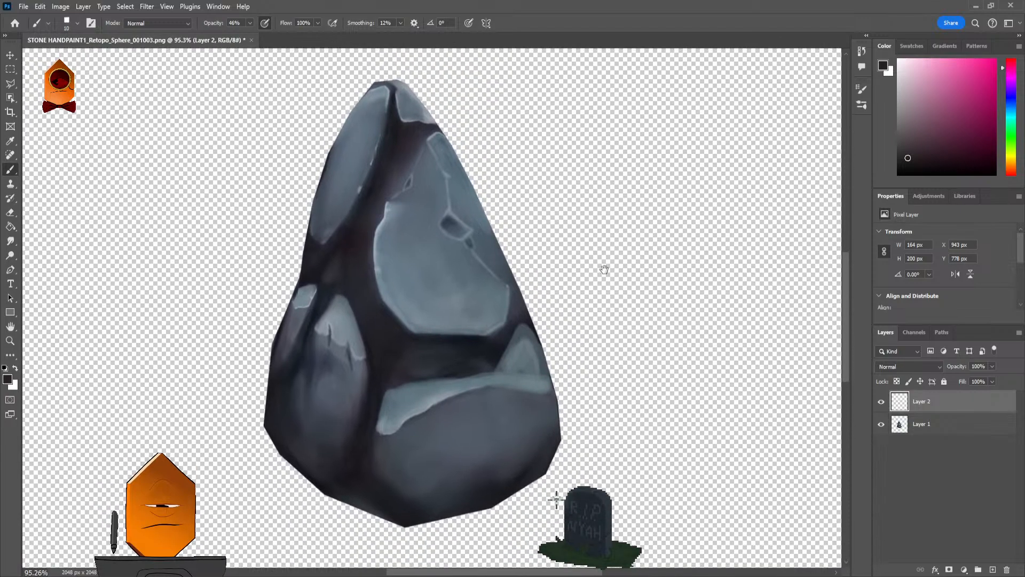
left_click_drag(604, 268, 558, 303)
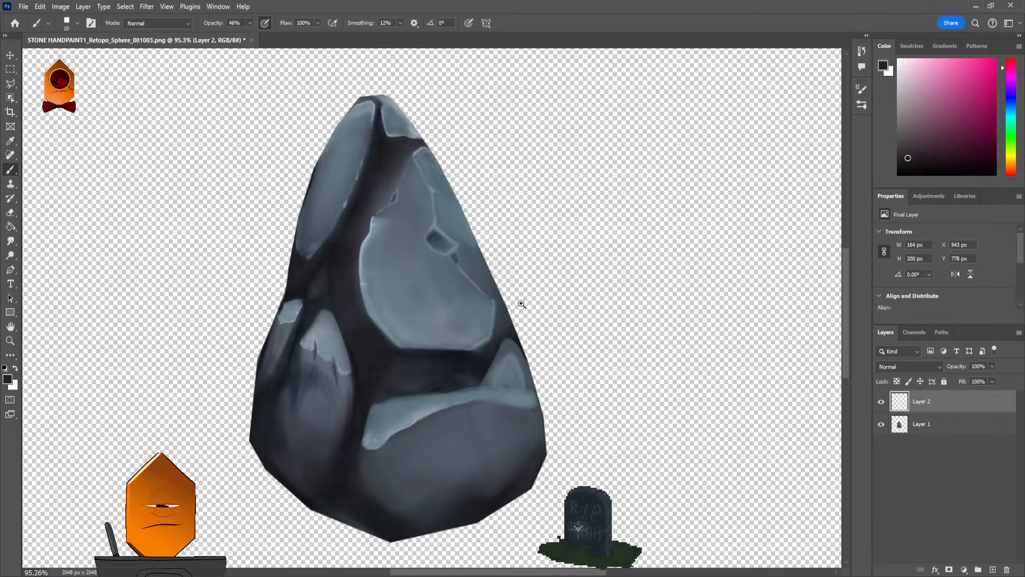
Step: Brighten the lower crack line and the large facet's outer corner and rim with a sampled light grey-blue, using a 7 px brush
scroll(523, 301, "up", 3)
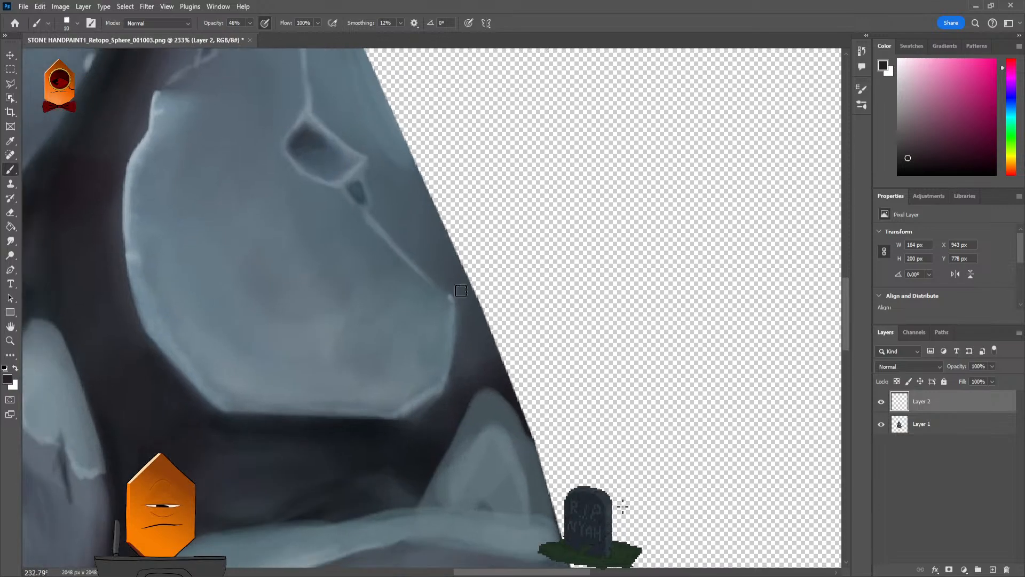
left_click(394, 225, "alt")
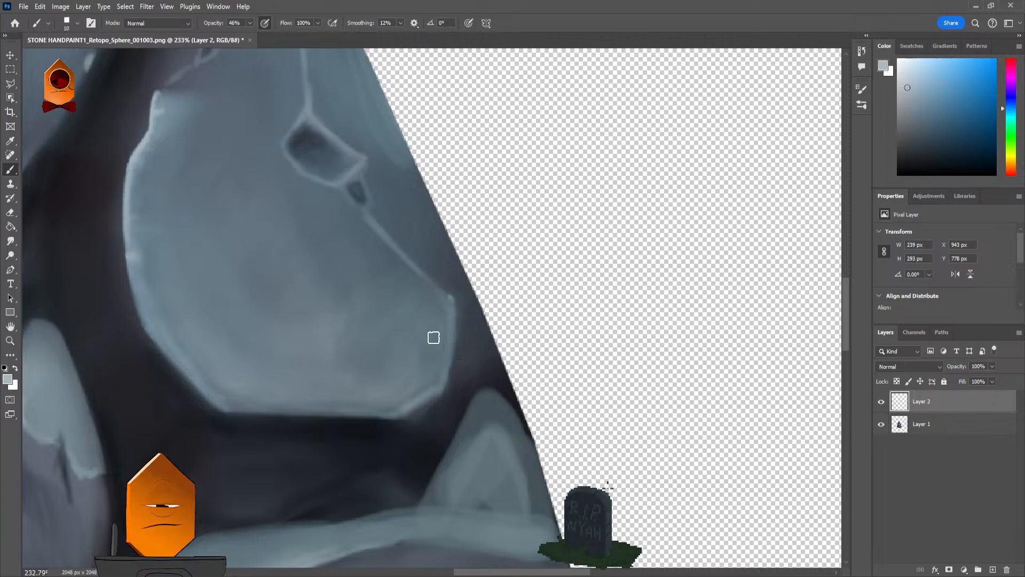
left_click(430, 286, "alt")
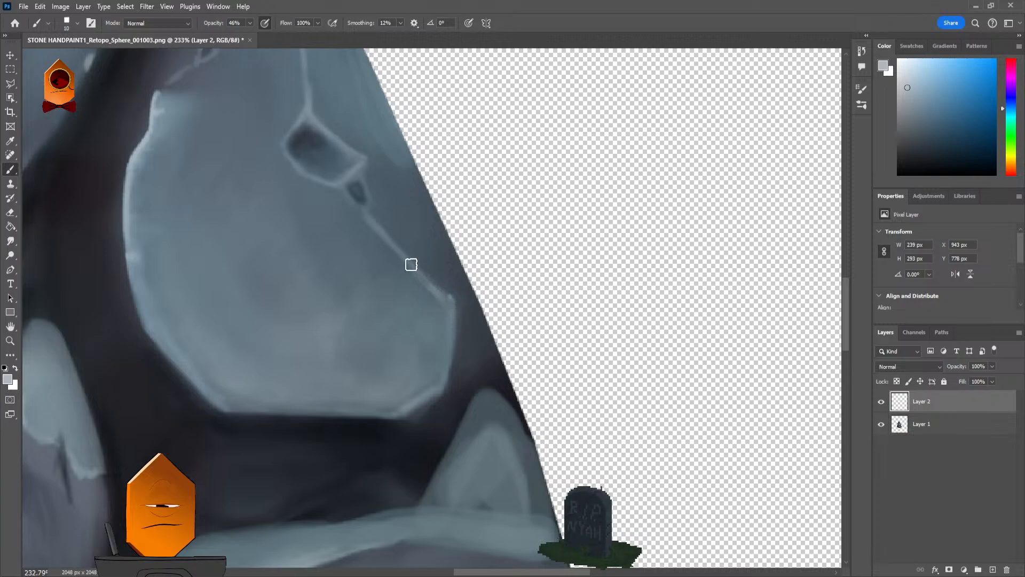
key("bracketleft")
key("bracketleft")
key("bracketleft")
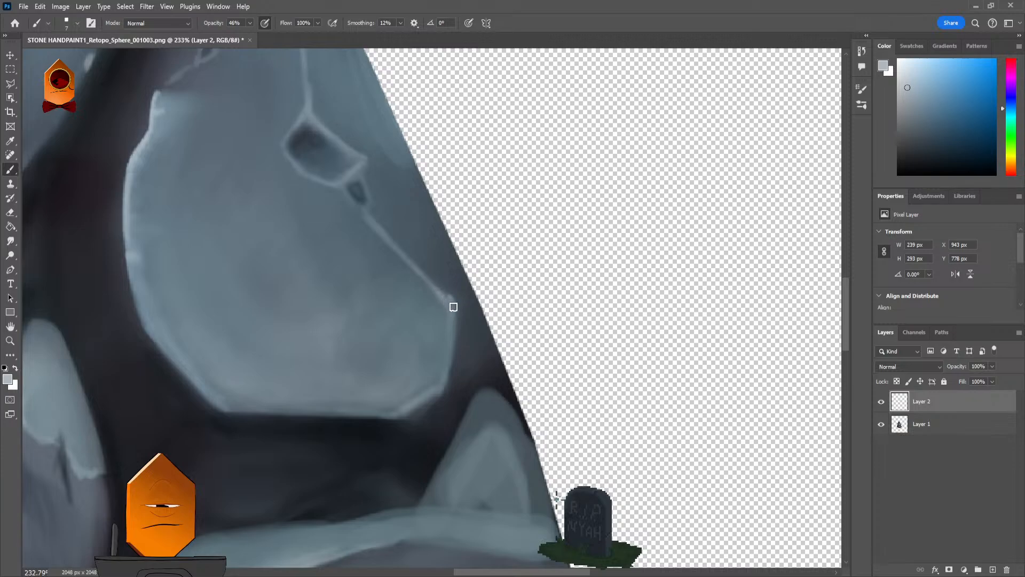
left_click_drag(450, 306, 450, 318)
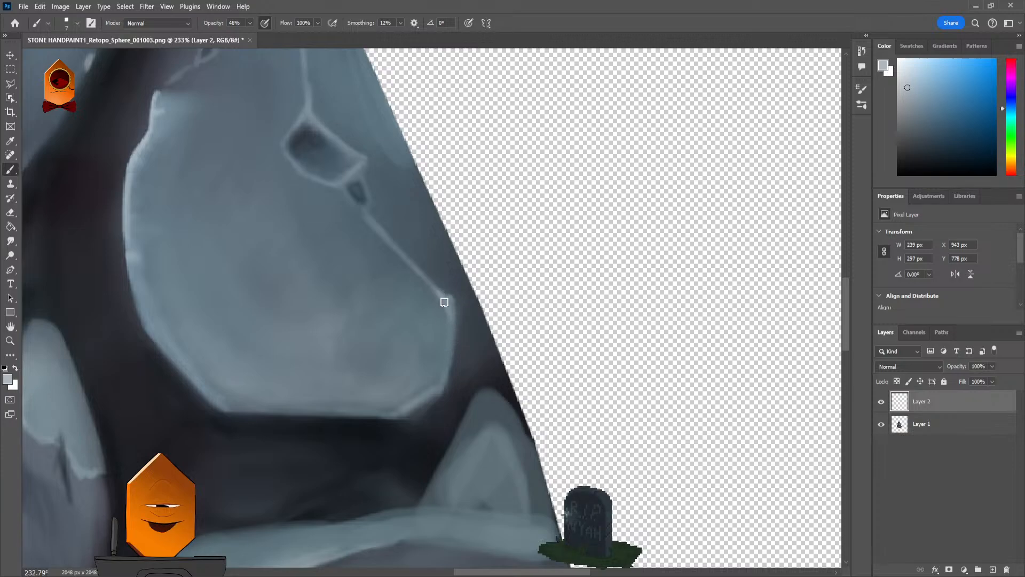
left_click_drag(450, 331, 448, 348)
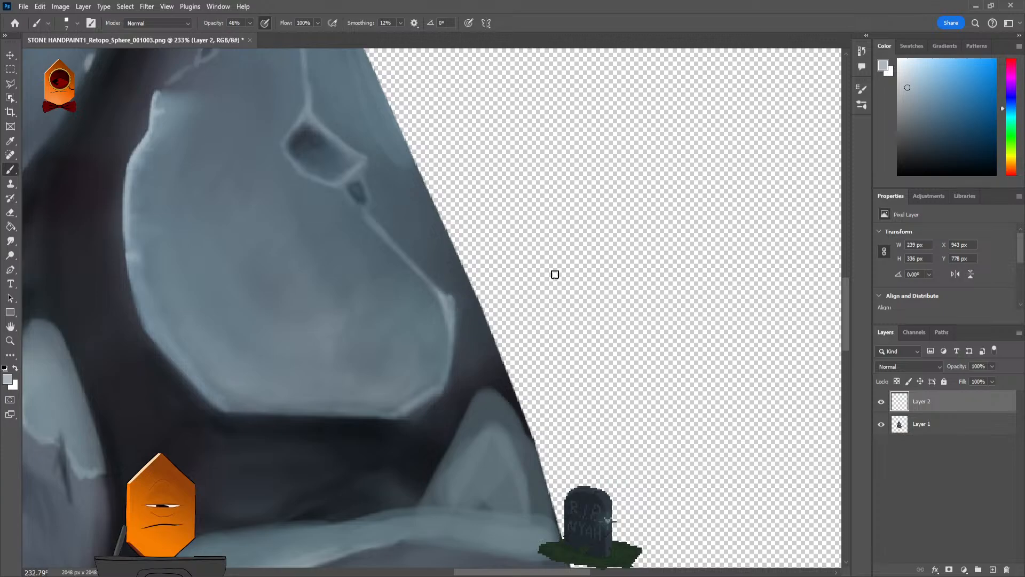
scroll(545, 314, "down", 5)
scroll(577, 236, "up", 5)
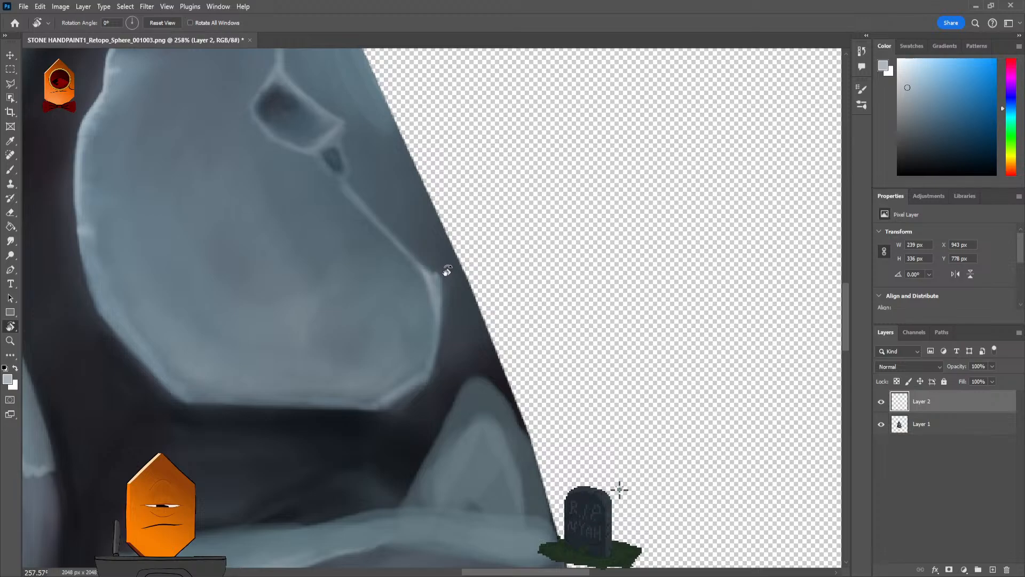
Step: Thin the highlight around the large facet's outer corner and rim with the Eraser at 40 px and 25 px
key("e")
key("bracketleft")
key("bracketleft")
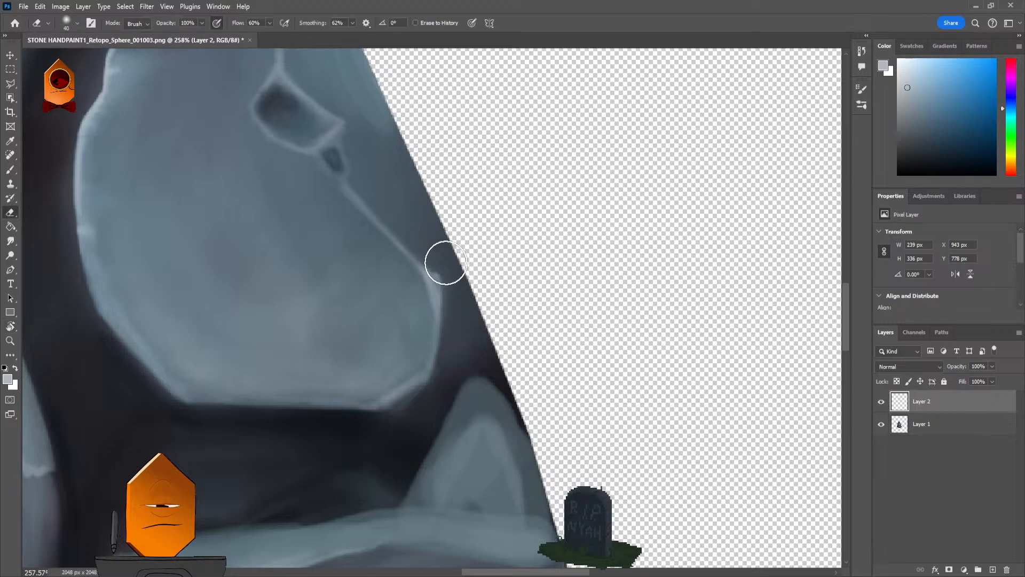
left_click_drag(438, 267, 450, 273)
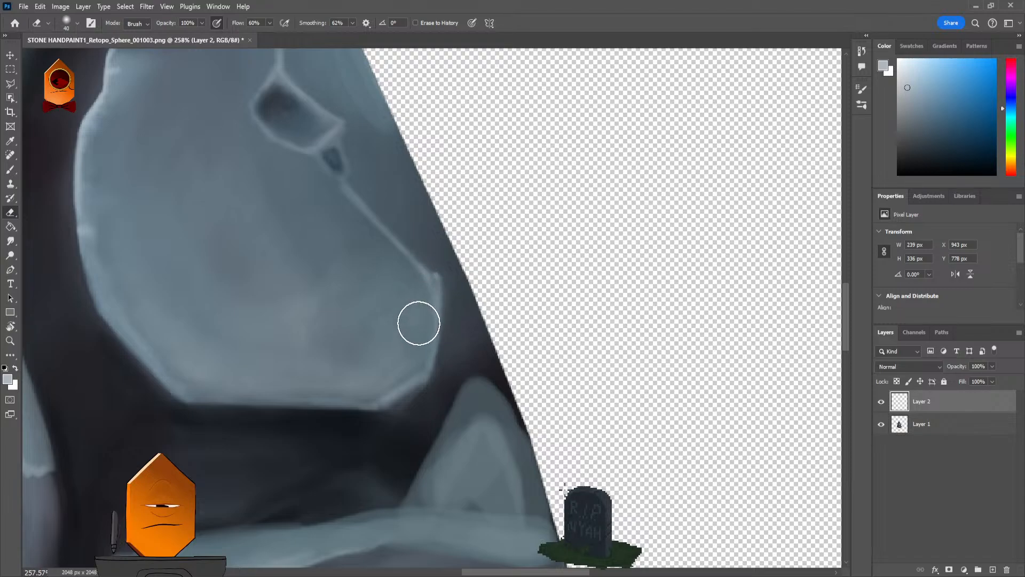
key("bracketleft")
key("bracketleft")
key("bracketleft")
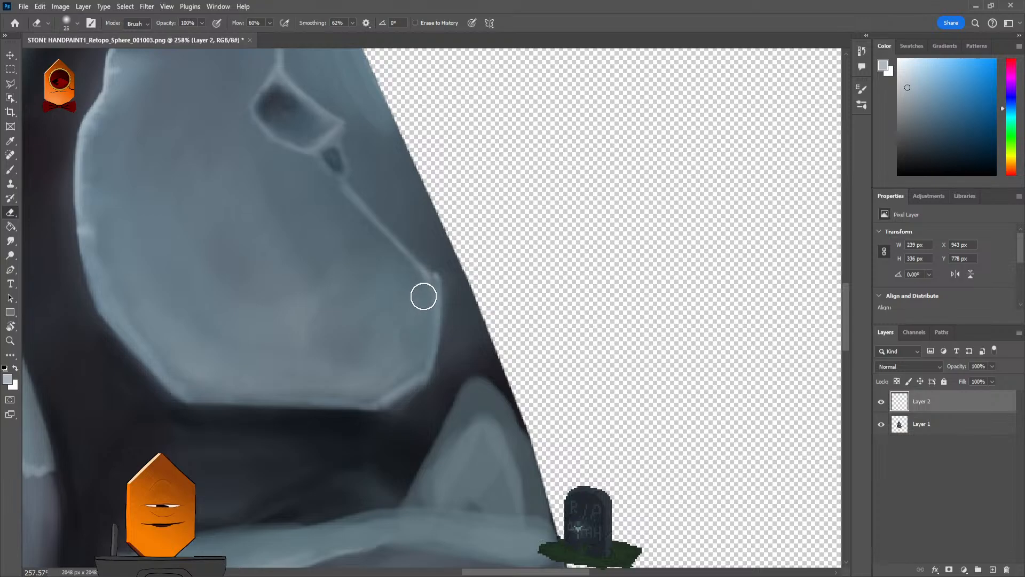
mouse_move(434, 298)
left_mouse_down()
mouse_move(437, 282)
mouse_move(451, 361)
mouse_move(453, 299)
mouse_move(463, 332)
left_mouse_up()
key("ctrl+z")
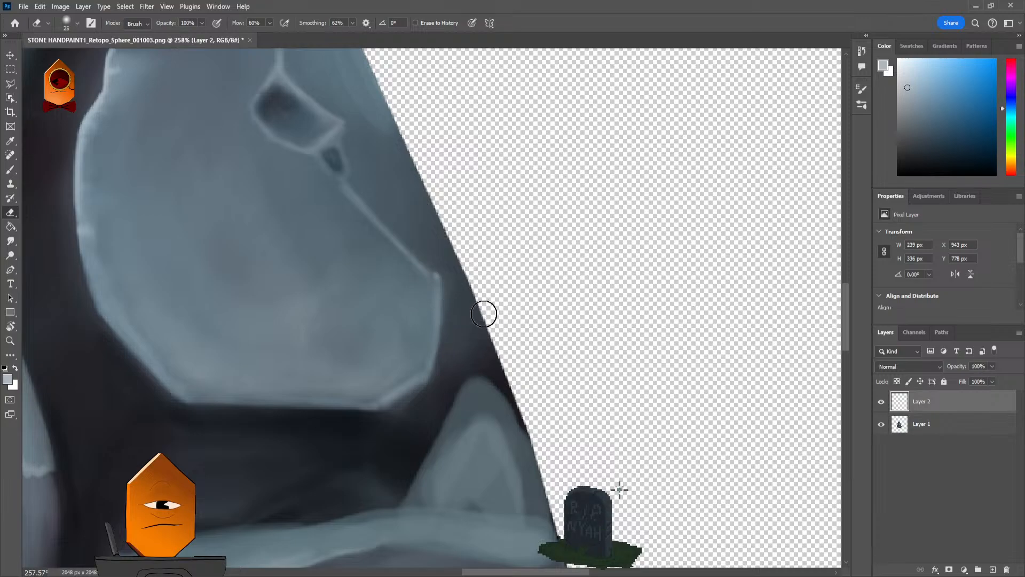
key("b")
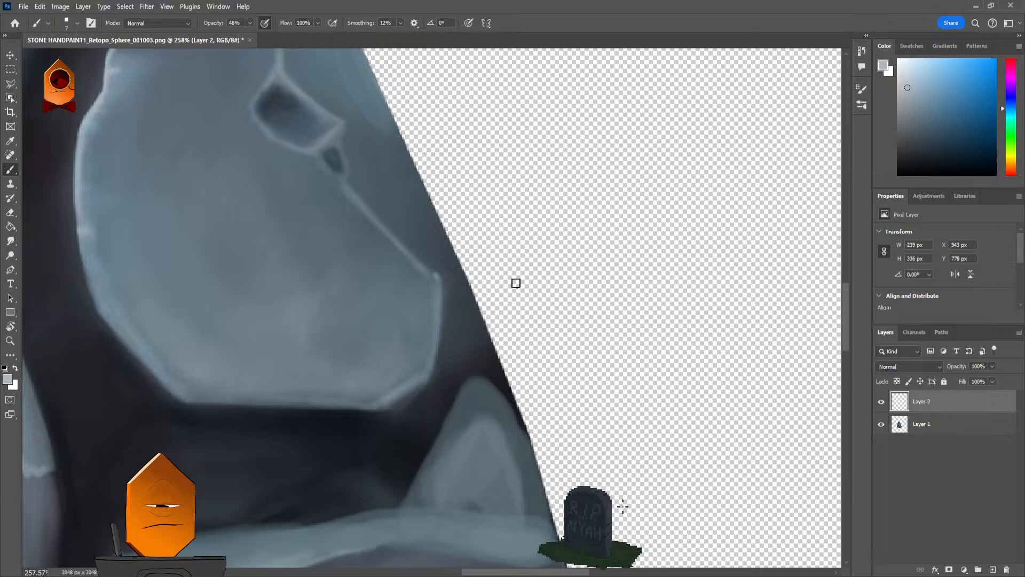
Step: Paint a bright highlight from the small upper chip down the large facet's notched upper-left rim, raising the brush opacity to 100%
scroll(549, 356, "down", 3)
scroll(556, 293, "down", 3)
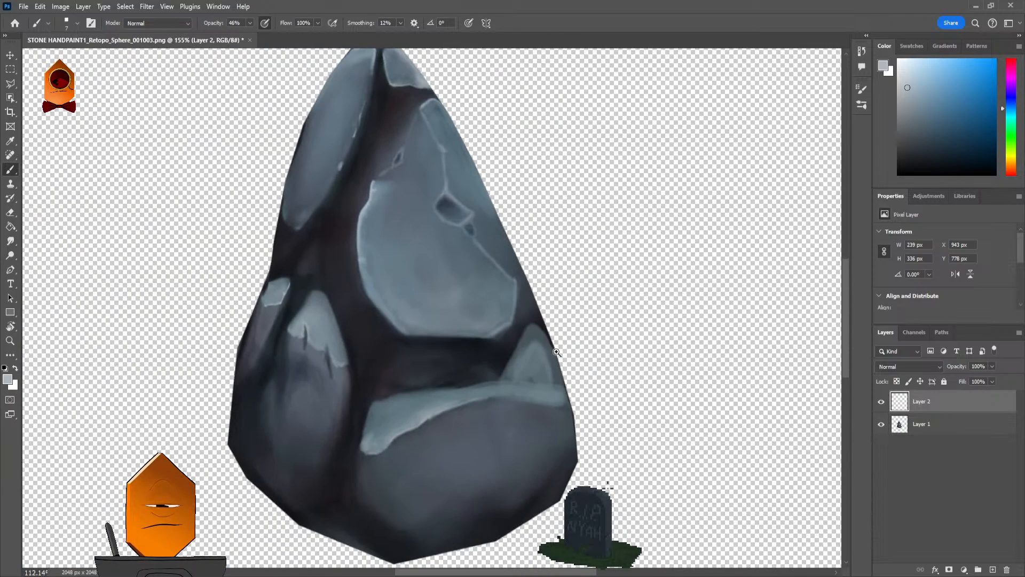
scroll(604, 291, "up", 1)
scroll(604, 292, "down", 6)
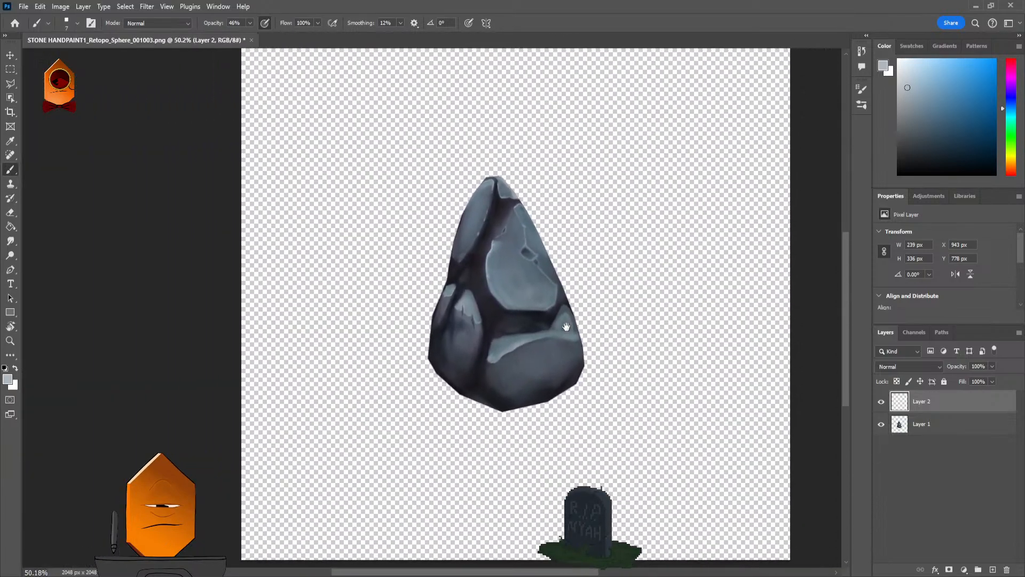
scroll(578, 369, "up", 7)
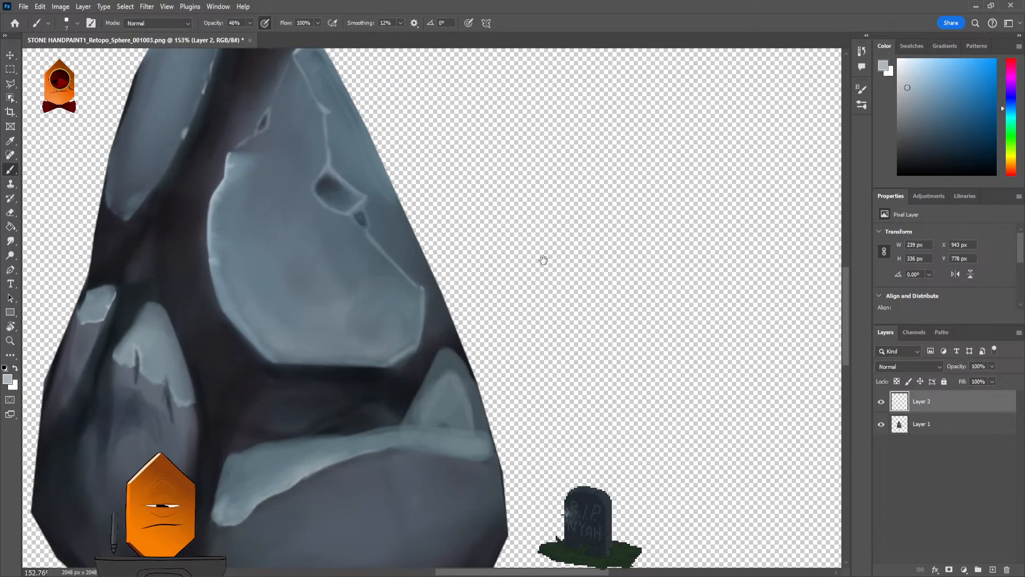
left_click_drag(543, 256, 597, 313)
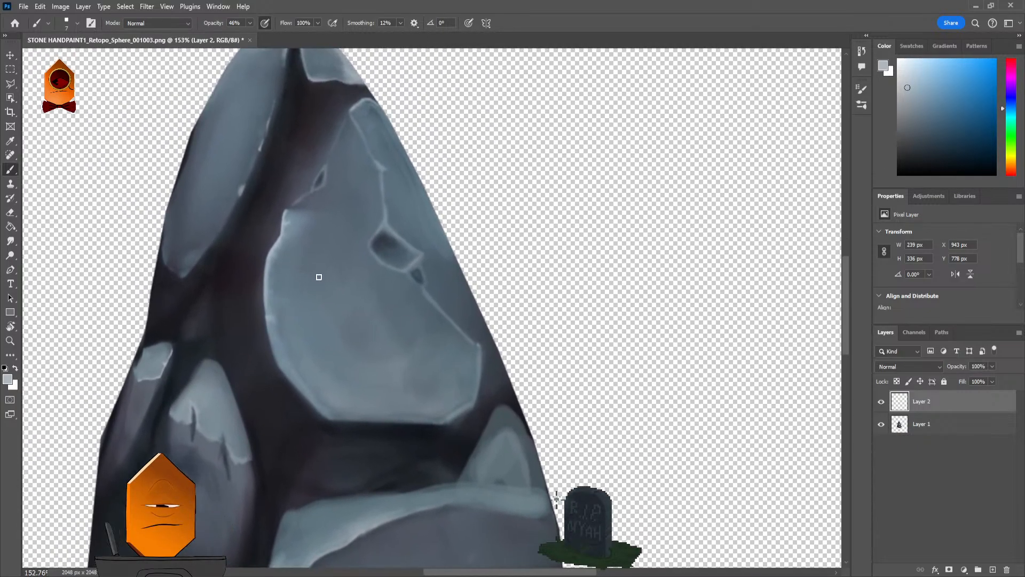
scroll(318, 276, "up", 1)
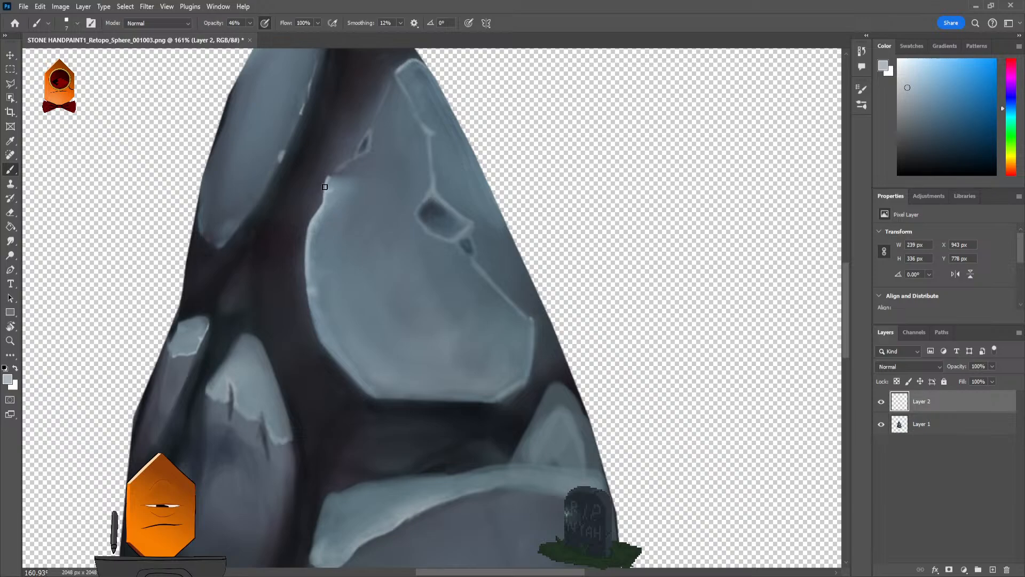
scroll(337, 229, "up", 4)
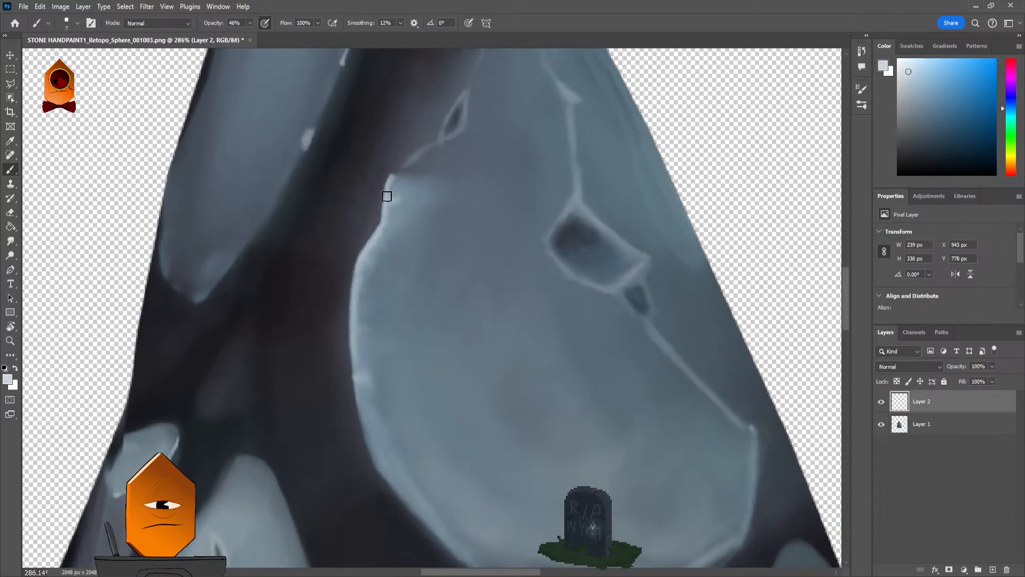
left_click_drag(387, 185, 387, 205)
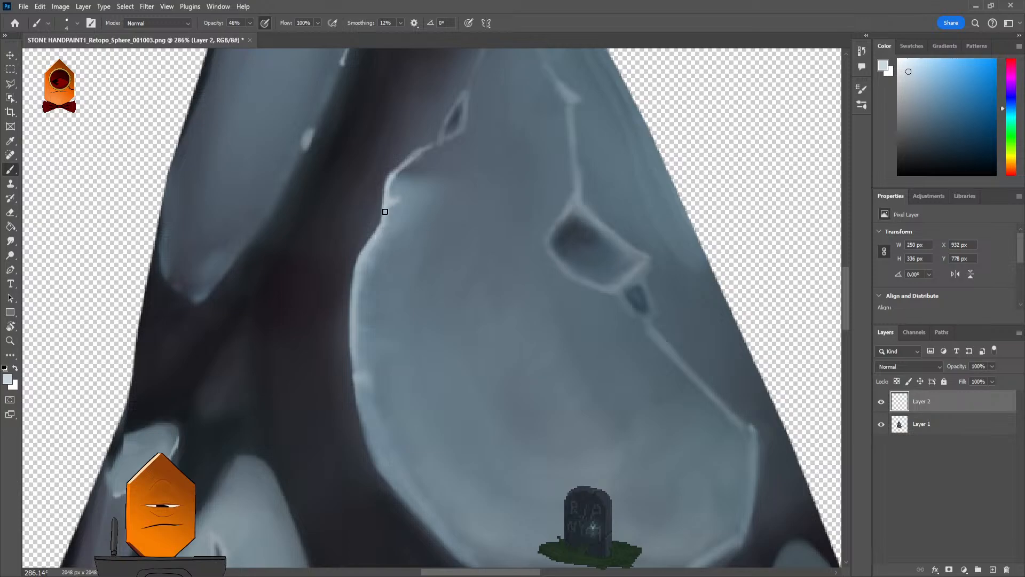
left_click_drag(378, 226, 381, 208)
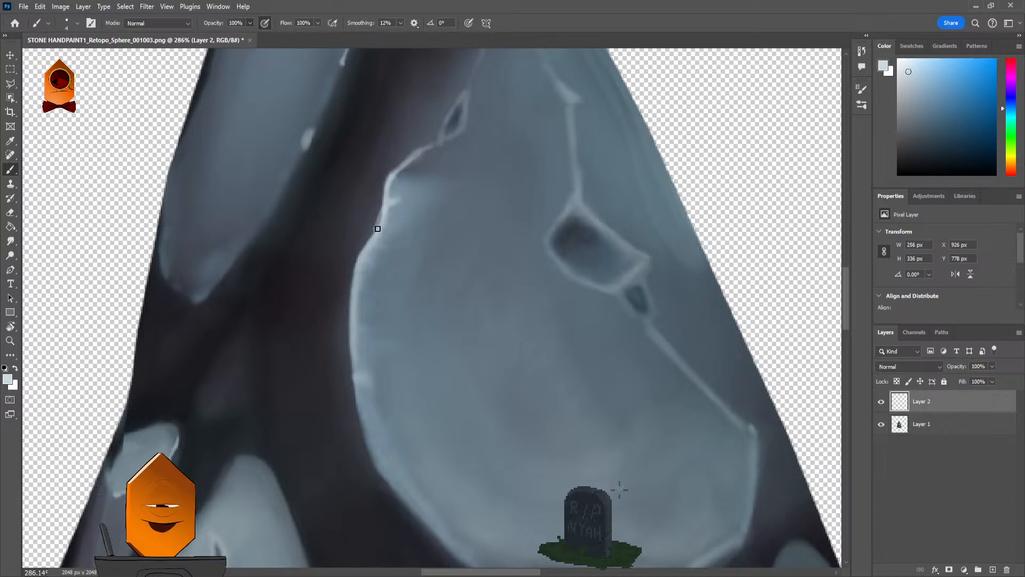
left_click_drag(379, 221, 368, 245)
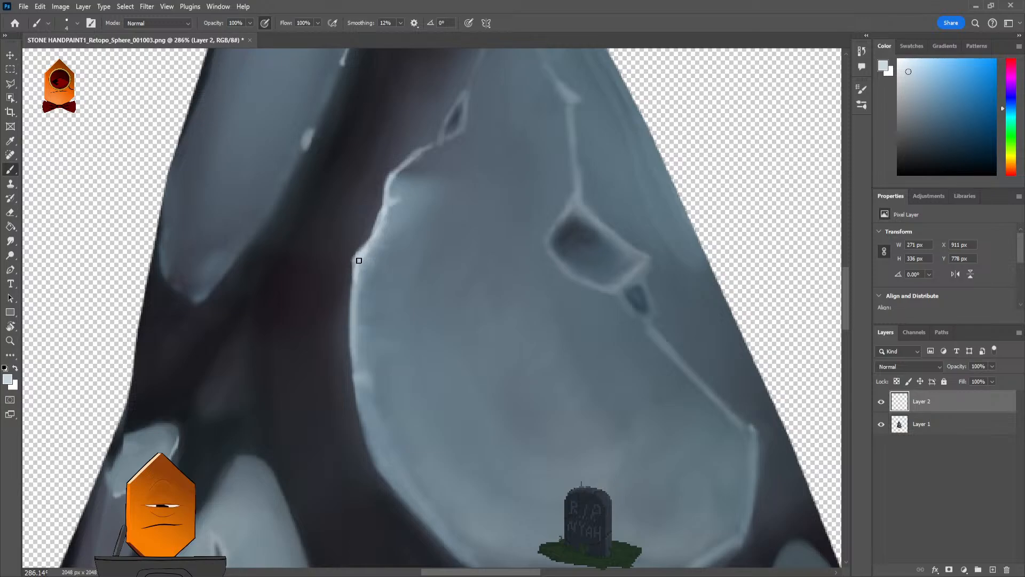
Step: Paint a small angular notch midway down the large facet's left rim and continue the thin bright edge below it
scroll(428, 252, "down", 3)
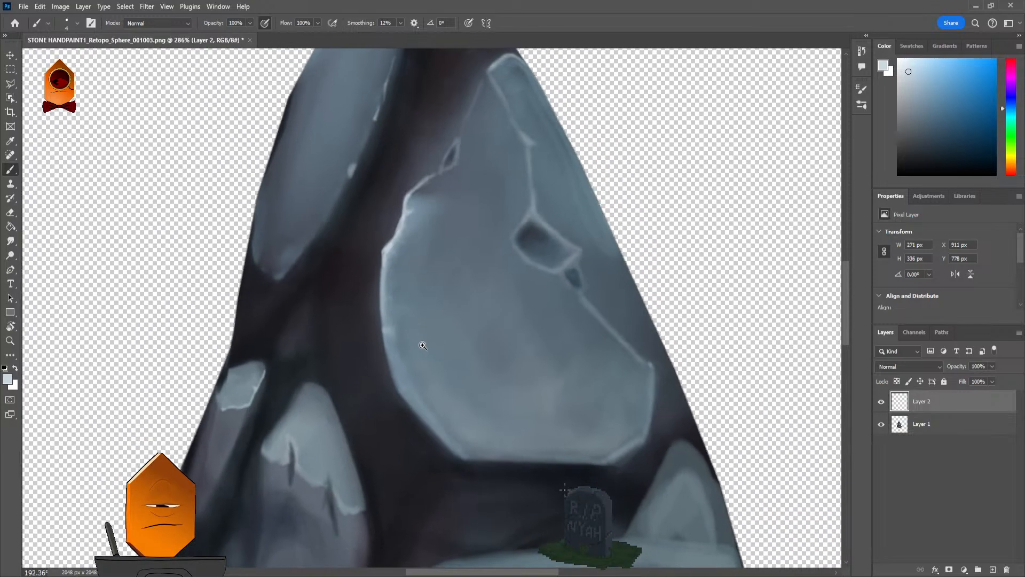
scroll(435, 278, "down", 1)
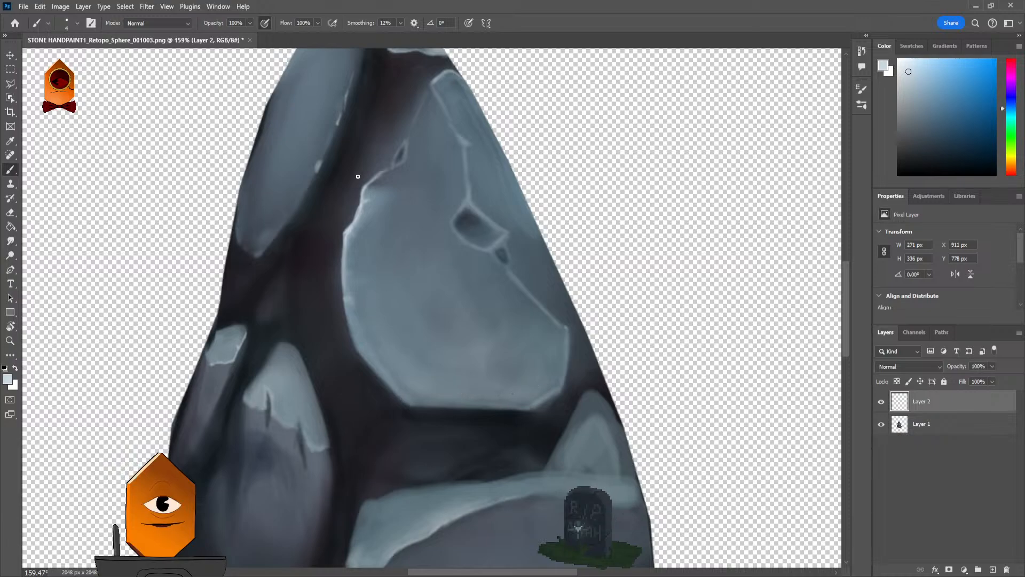
scroll(483, 215, "down", 3)
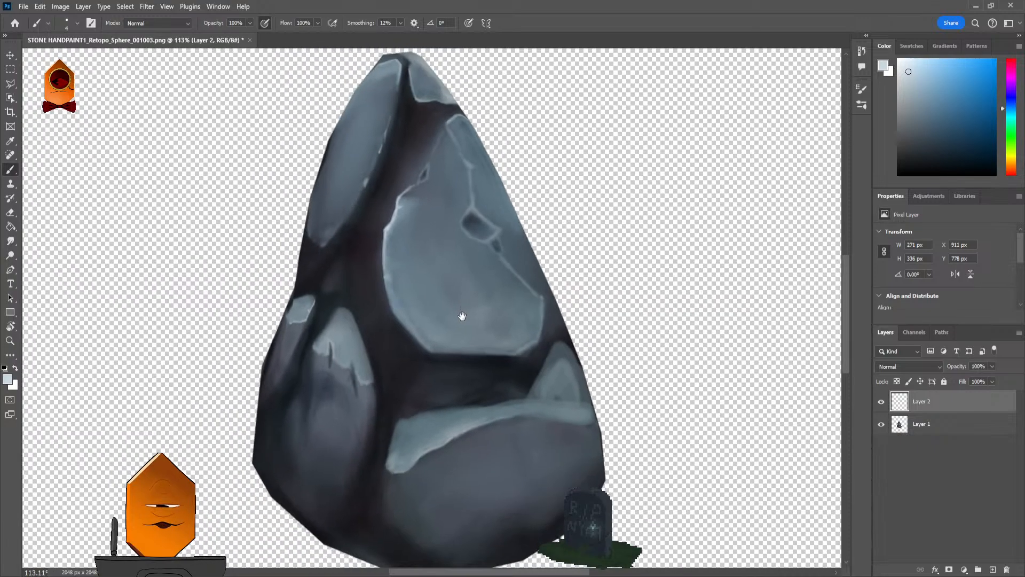
left_click_drag(462, 313, 476, 257)
scroll(476, 257, "down", 2)
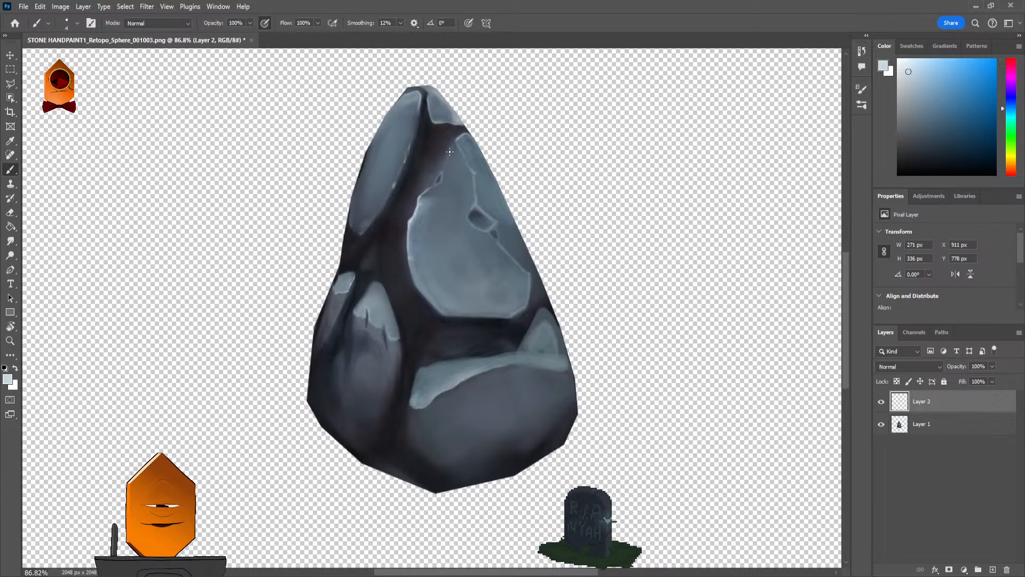
scroll(422, 227, "up", 5)
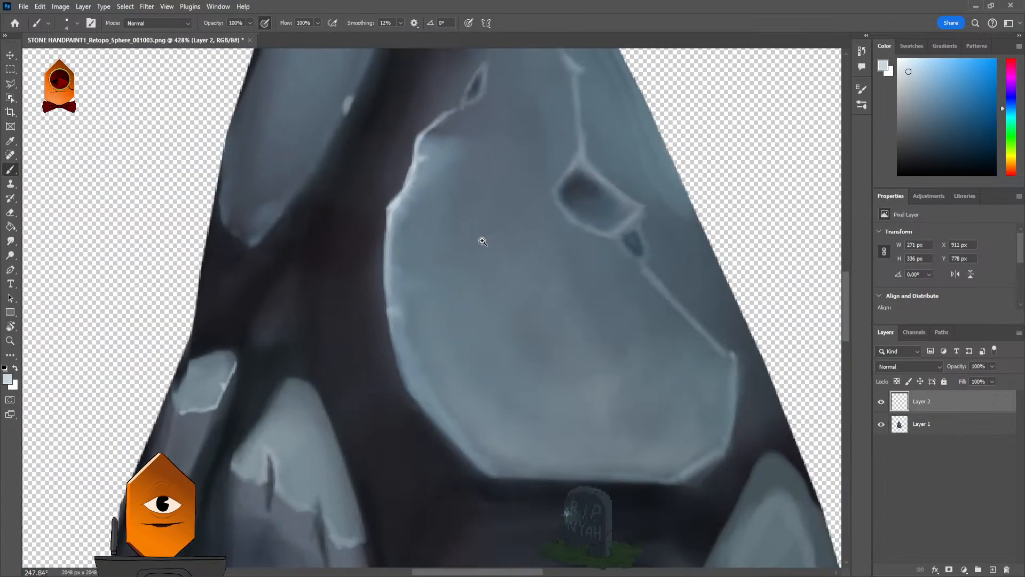
left_click_drag(481, 238, 414, 237)
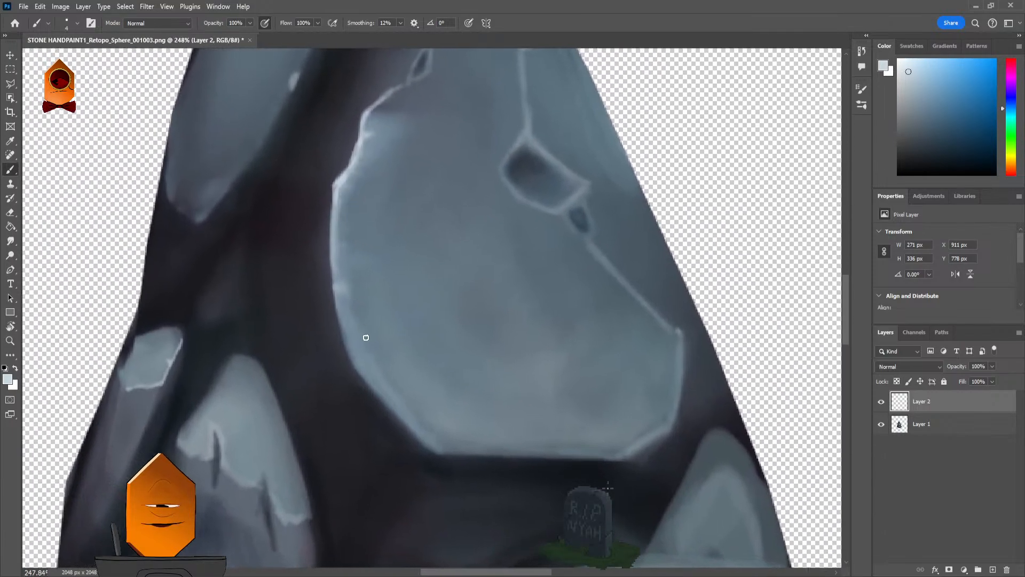
scroll(355, 270, "up", 2)
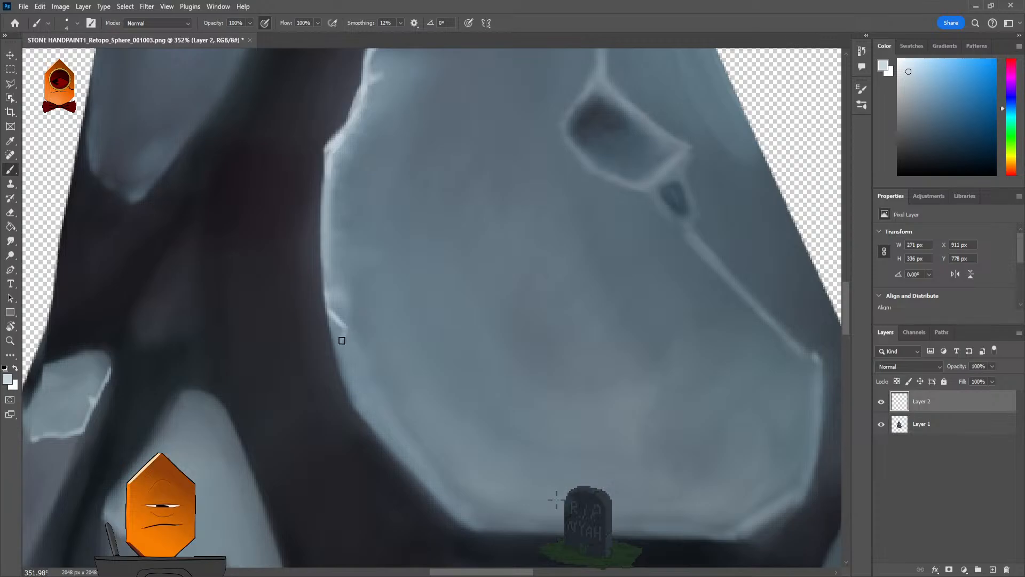
left_click_drag(344, 332, 355, 404)
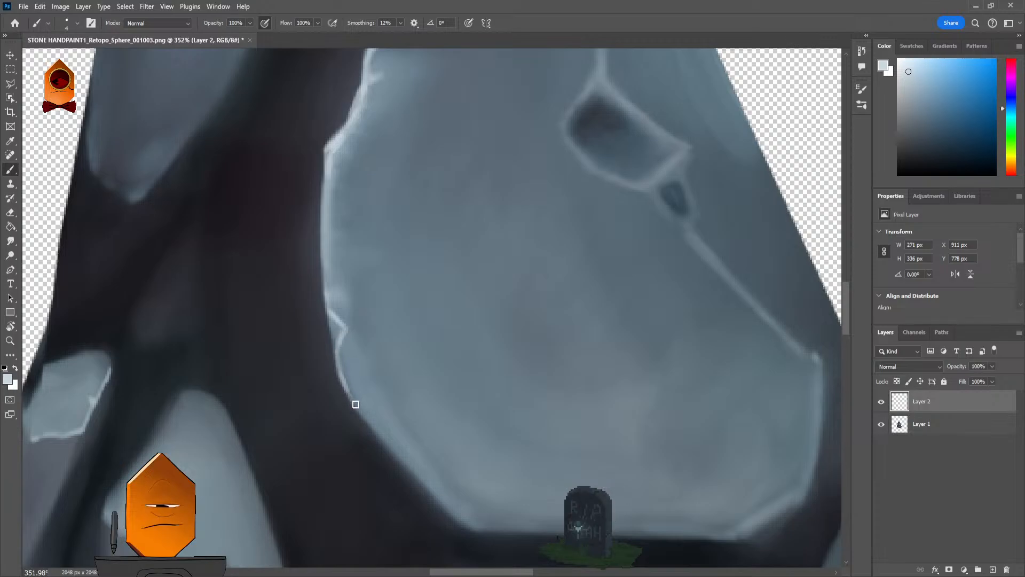
Step: Try outlining a long curved chip with a thin light line from the small upper chip down to the facet's left rim
left_click_drag(428, 309, 401, 312)
left_click_drag(428, 315, 375, 392)
scroll(409, 317, "down", 4)
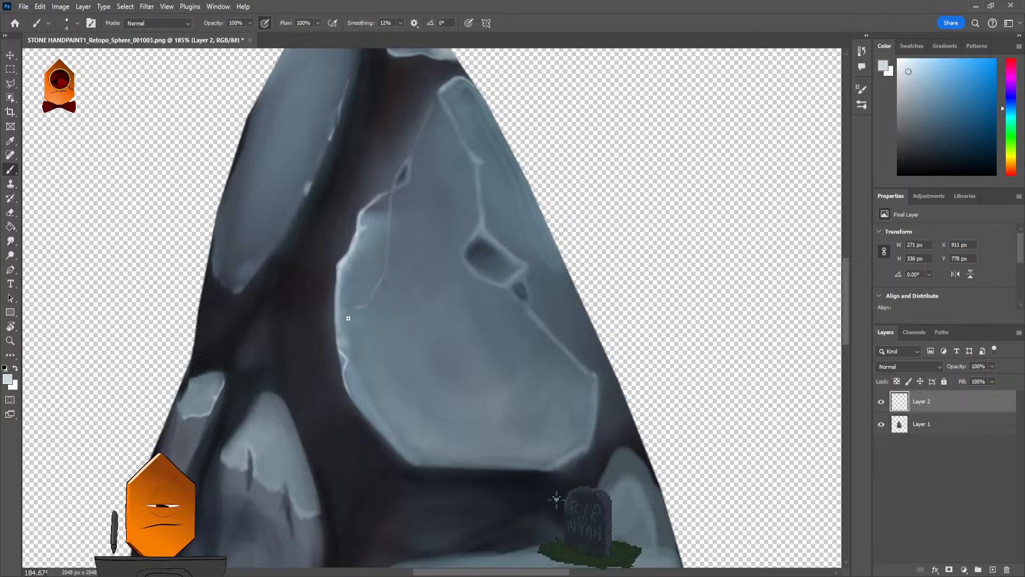
left_click_drag(407, 243, 380, 367)
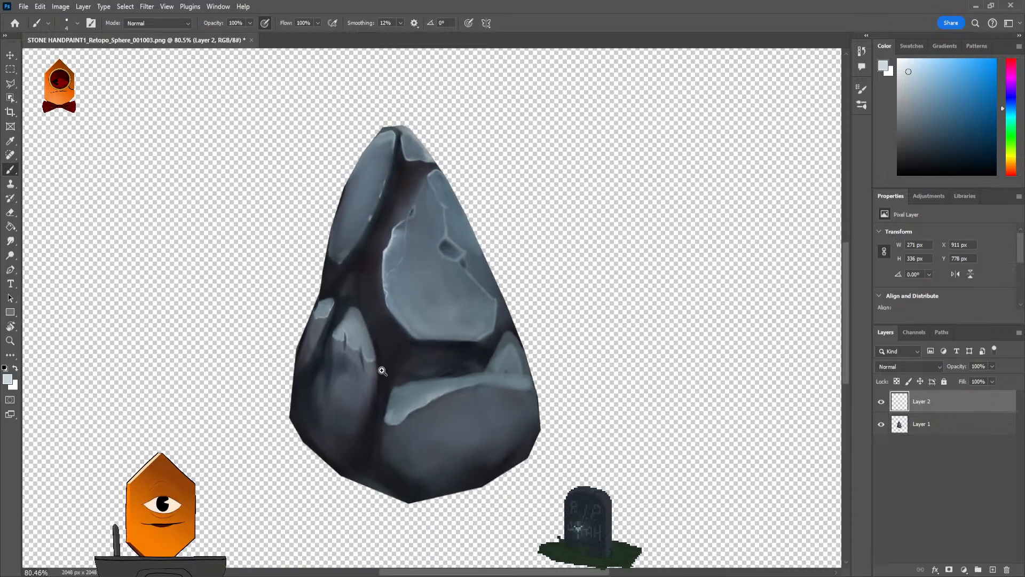
mouse_move(380, 276)
left_mouse_down()
mouse_move(440, 188)
mouse_move(433, 256)
left_mouse_up()
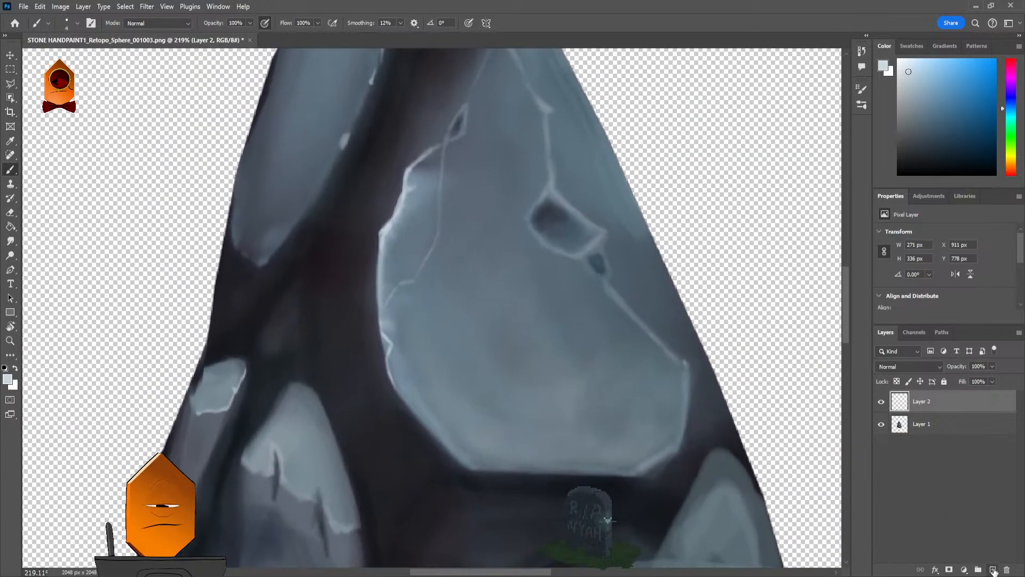
Step: Try filling the long curved chip on a new layer with a sampled dark blue-grey, enlarging the brush to 9 px
left_click(993, 569)
left_click(623, 506, "alt")
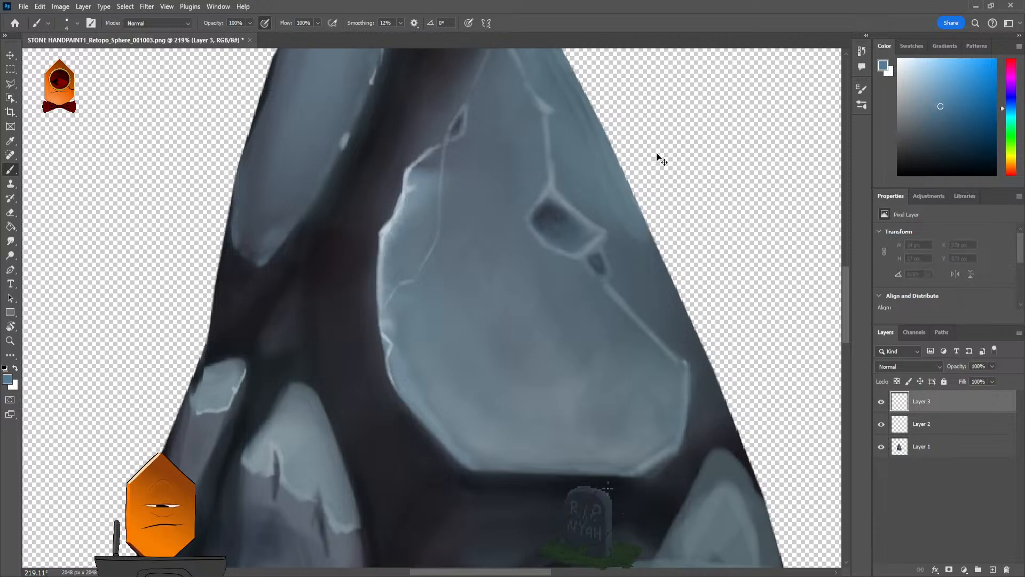
left_click(454, 164, "alt")
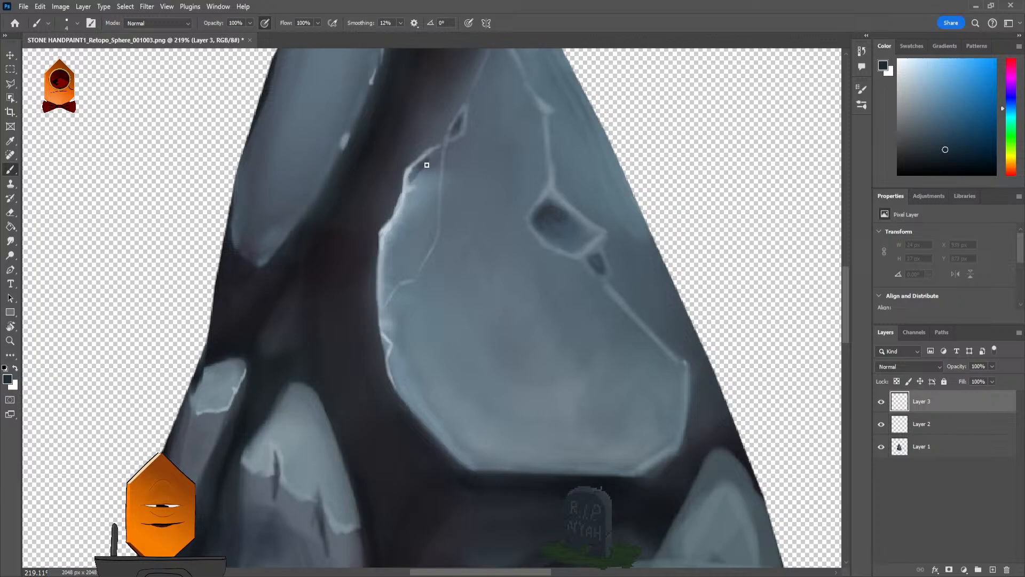
mouse_move(438, 152)
left_mouse_down()
mouse_move(411, 184)
mouse_move(438, 160)
mouse_move(397, 227)
mouse_move(384, 276)
mouse_move(393, 269)
mouse_move(392, 288)
mouse_move(423, 255)
mouse_move(430, 205)
left_mouse_up()
key("bracketright")
key("bracketright")
key("bracketright")
key("bracketright")
key("bracketright")
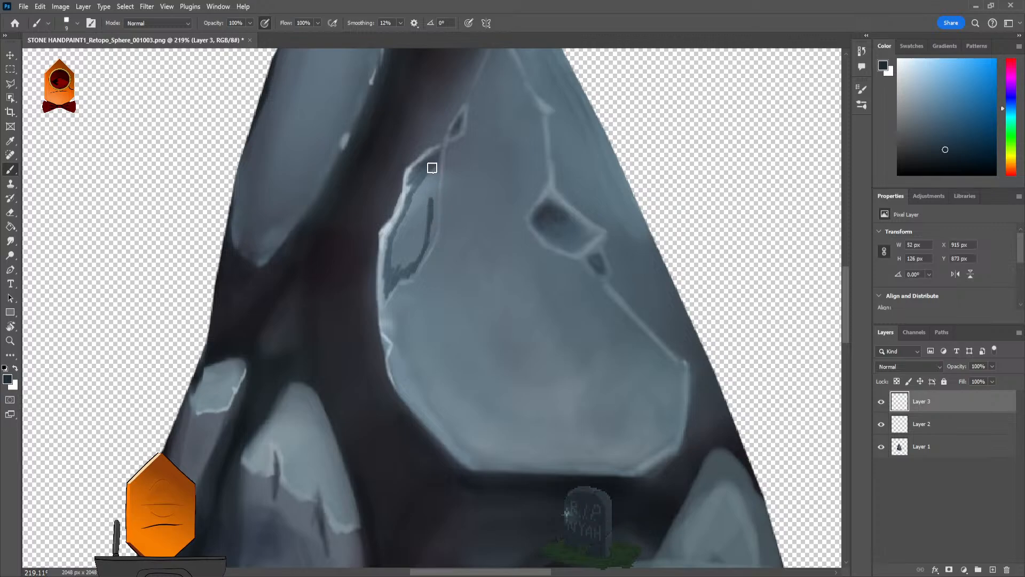
mouse_move(432, 168)
left_mouse_down()
mouse_move(425, 202)
mouse_move(422, 179)
mouse_move(393, 276)
mouse_move(428, 208)
mouse_move(422, 257)
mouse_move(412, 266)
mouse_move(418, 240)
mouse_move(400, 268)
mouse_move(395, 254)
mouse_move(430, 178)
left_mouse_up()
scroll(616, 198, "down", 10)
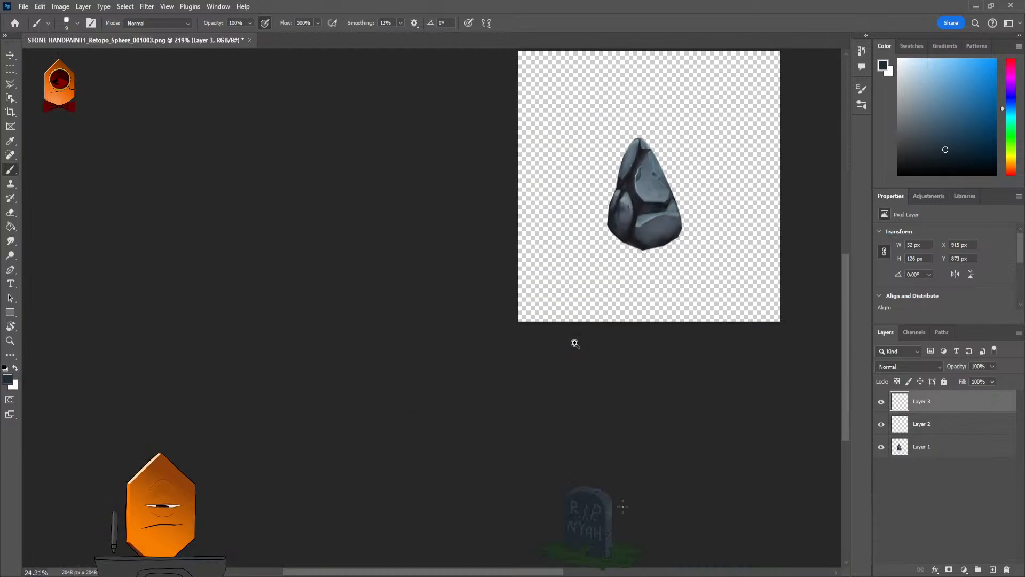
scroll(595, 257, "up", 7)
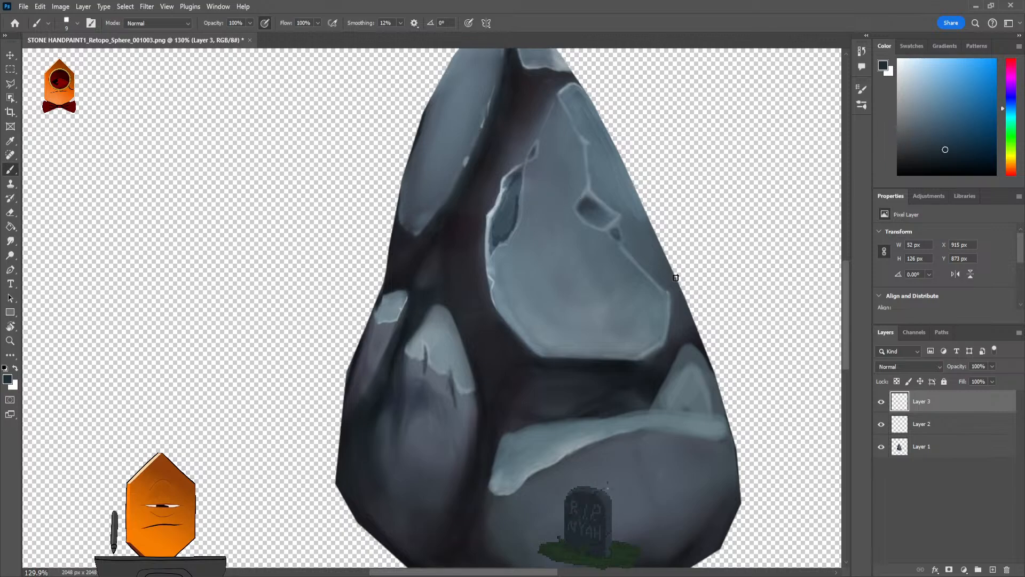
Step: Compare the rock with and without the dark chip fill and judge how it reads from a distance
key("i")
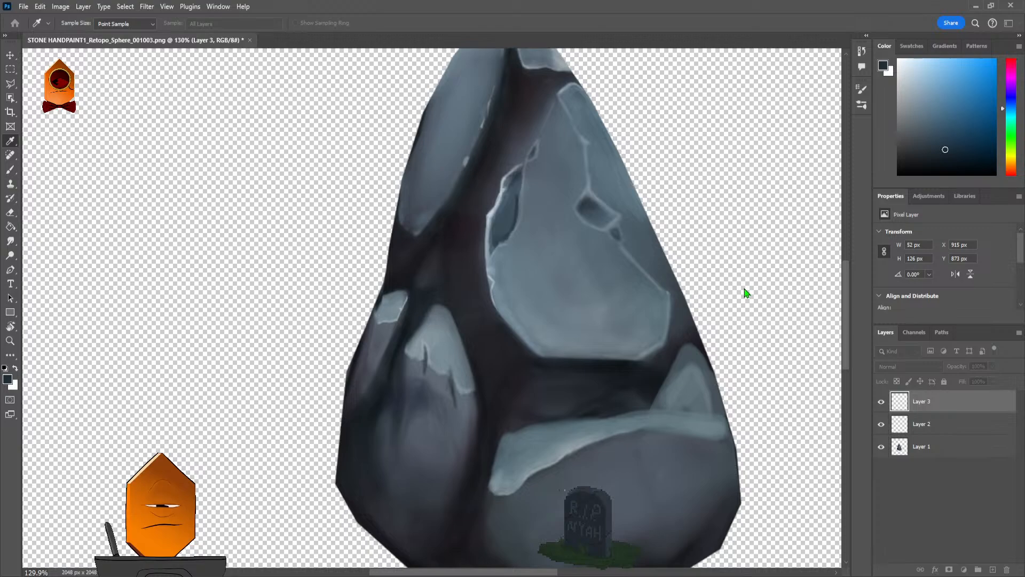
key("ctrl+z")
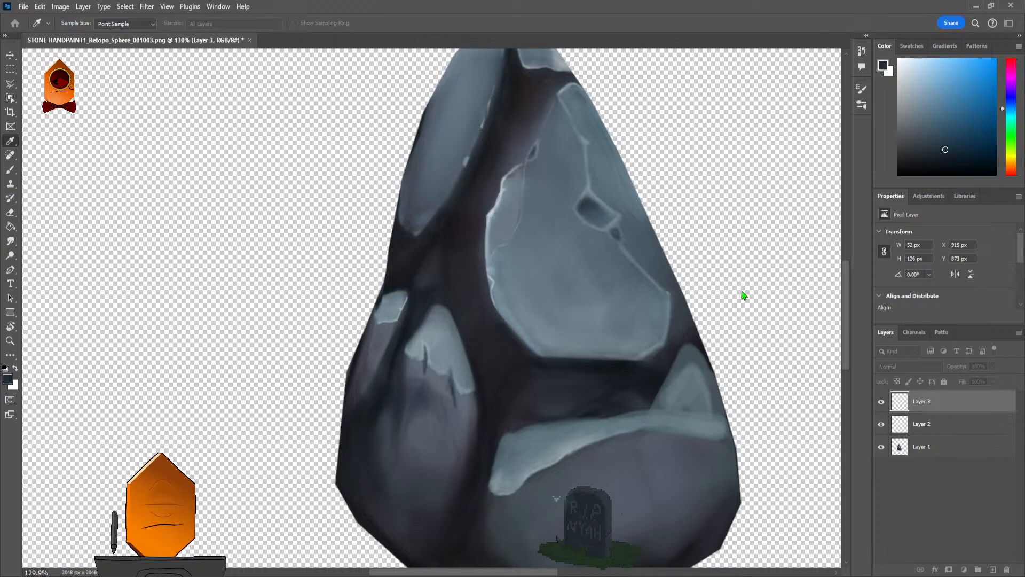
key("ctrl+shift+z")
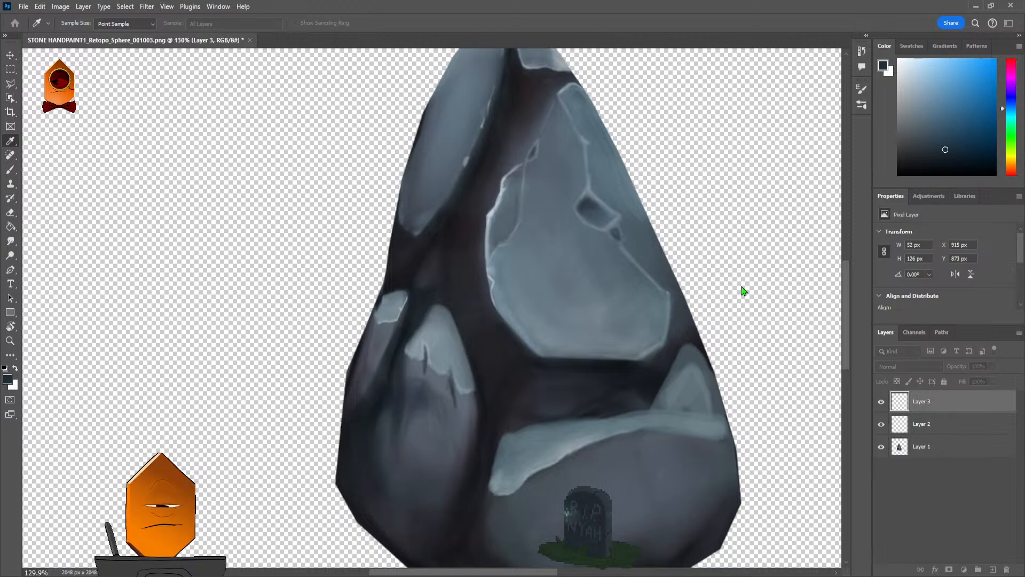
key("b")
scroll(739, 254, "down", 5)
left_click_drag(762, 227, 695, 235)
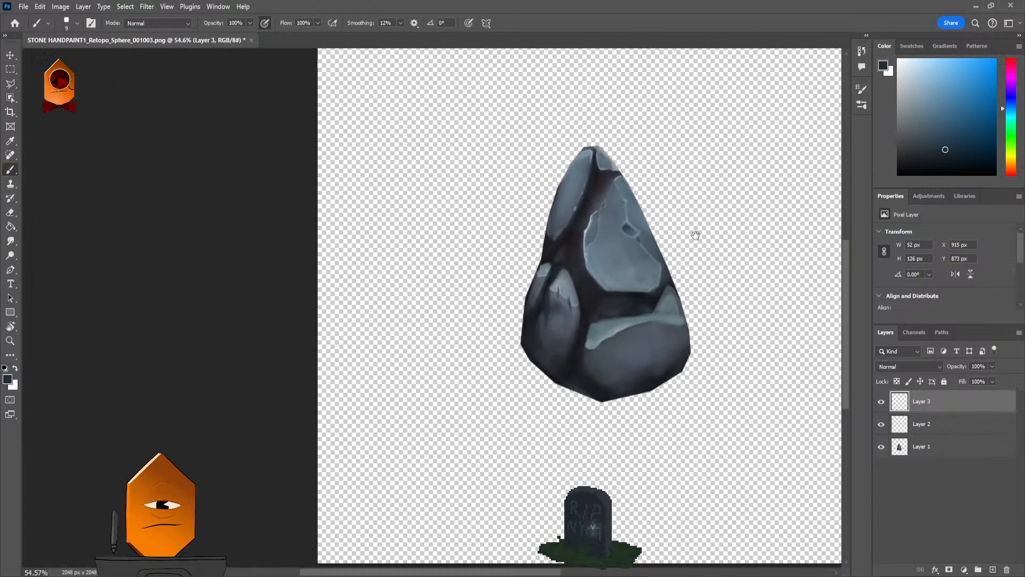
scroll(695, 235, "down", 3)
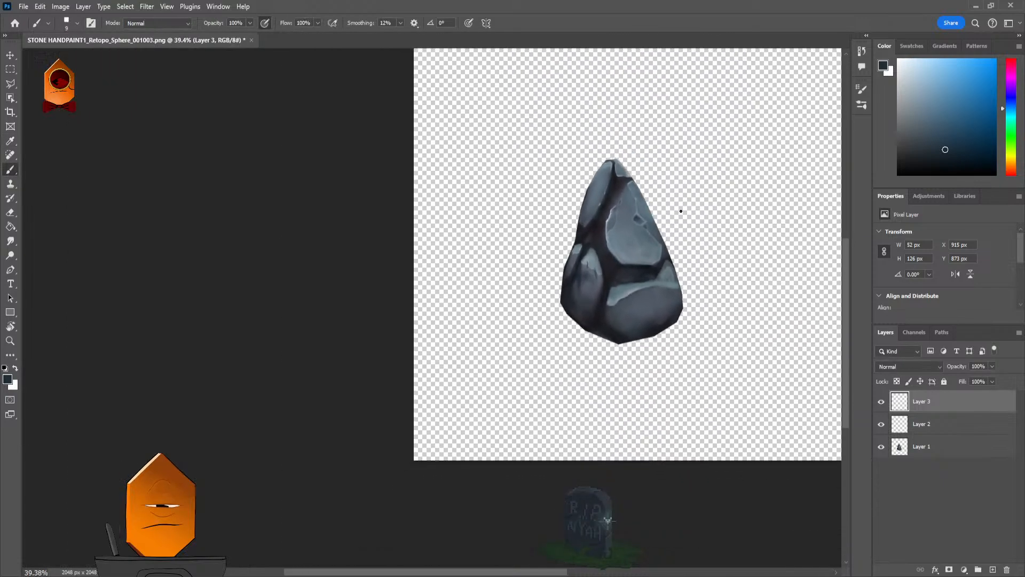
scroll(681, 211, "up", 8)
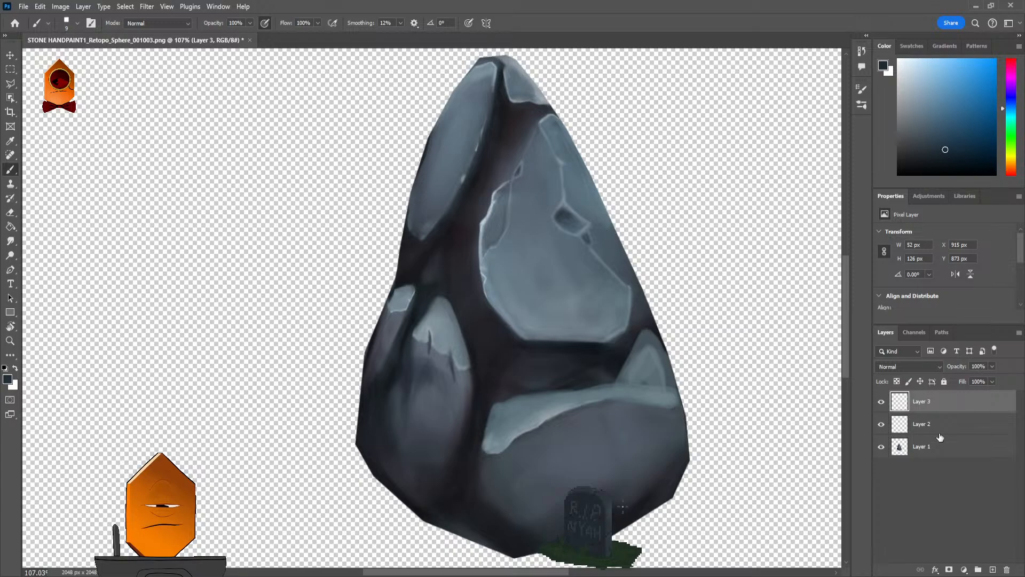
Step: Undo the long curved chip's dark fill, its new layer and its thin outline
key("ctrl+z")
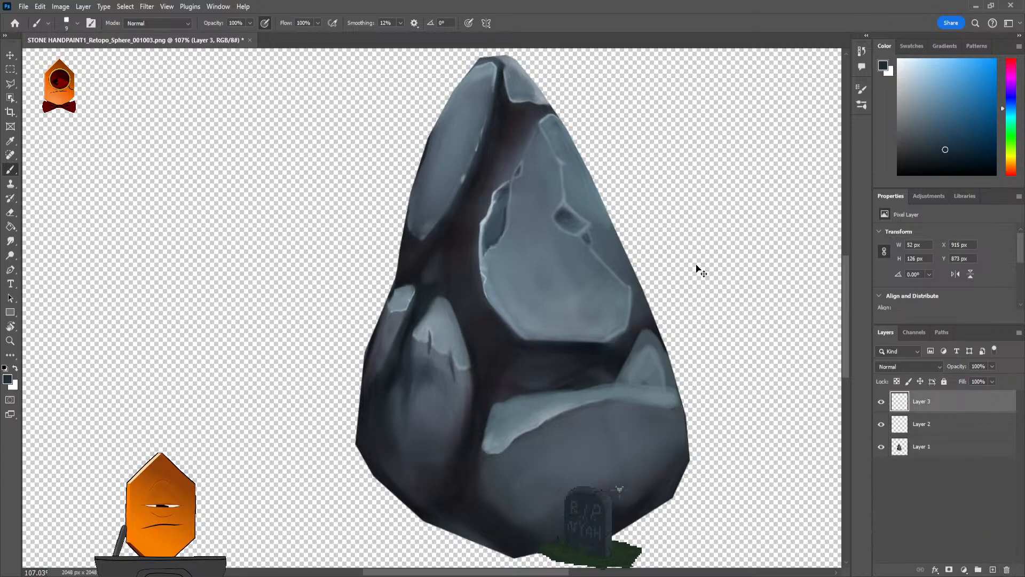
key("ctrl+z")
key("ctrl+z")
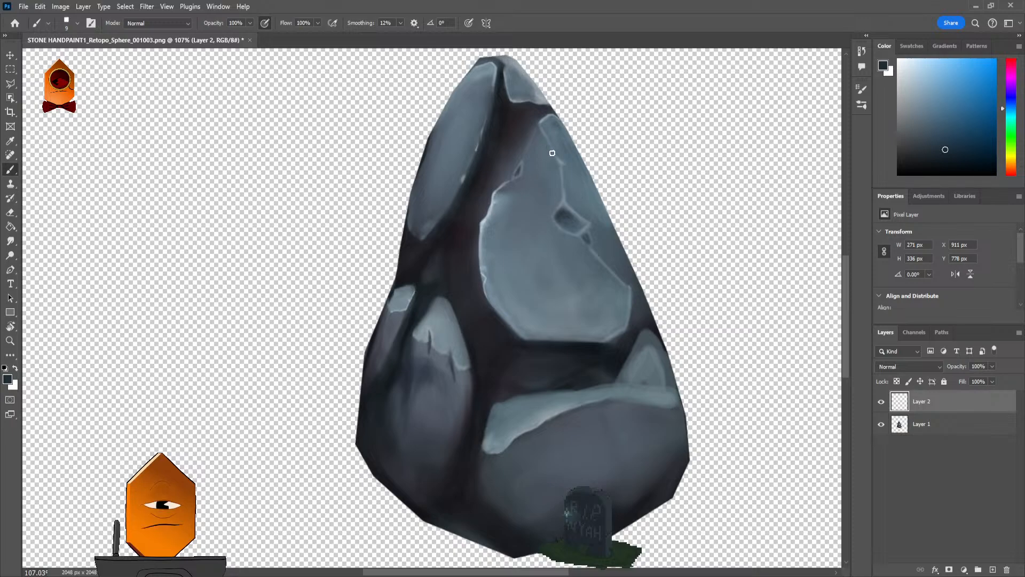
left_click_drag(676, 244, 680, 264)
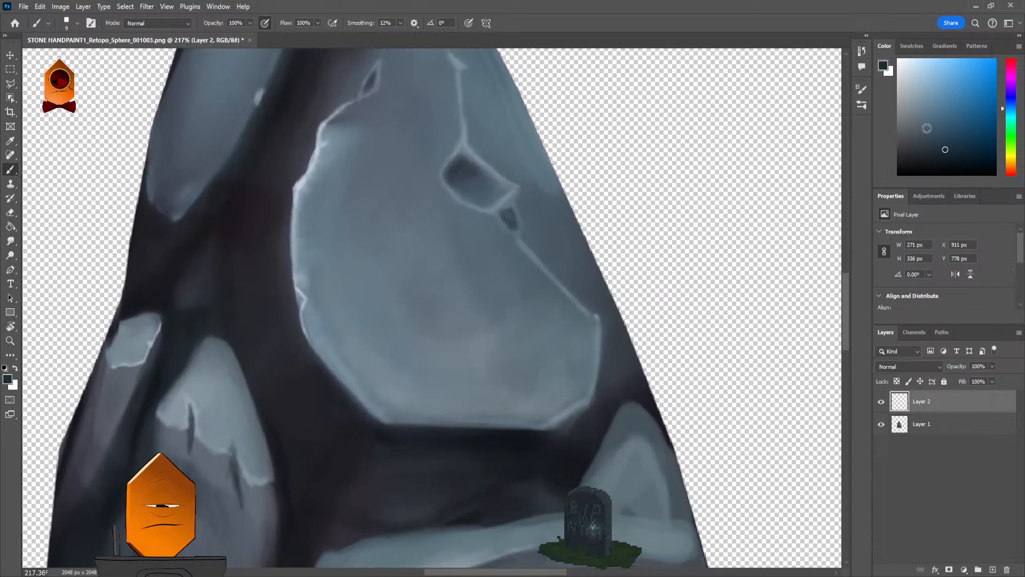
Step: Brush a thin pale blue-white highlight along the diagonal crack edge on the large central stone in Layer 2
left_click(918, 75)
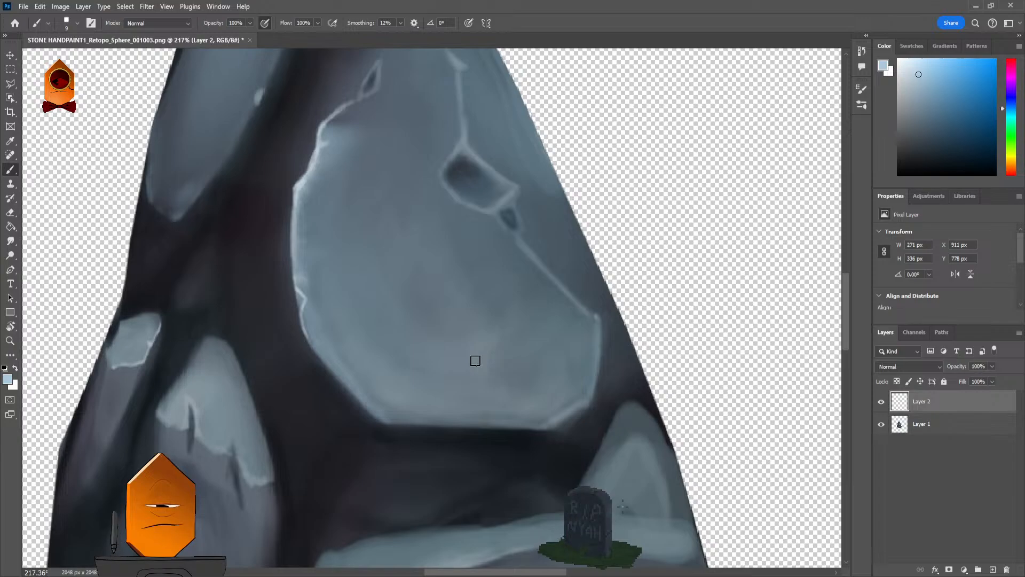
scroll(657, 347, "down", 4)
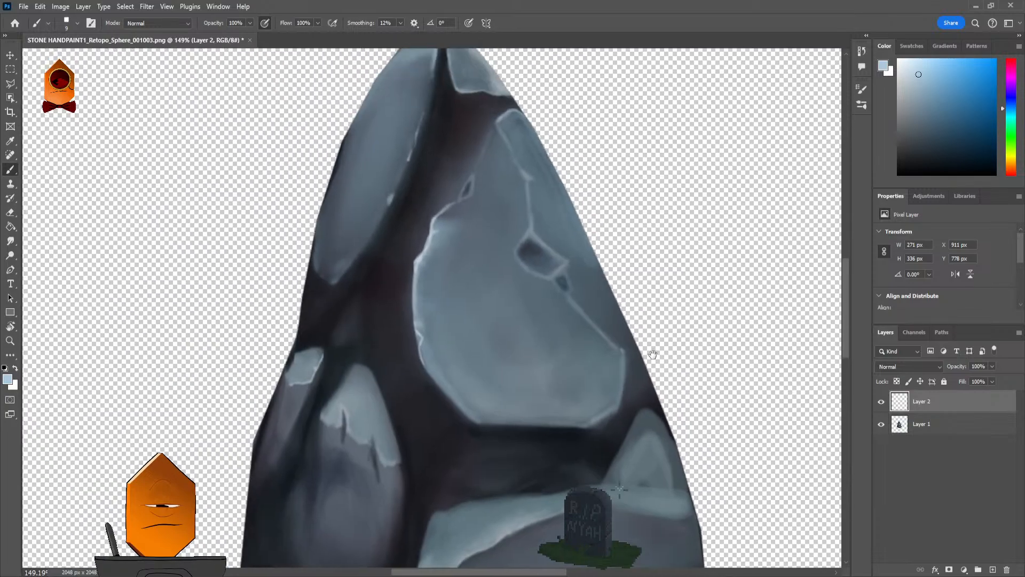
scroll(618, 253, "down", 3)
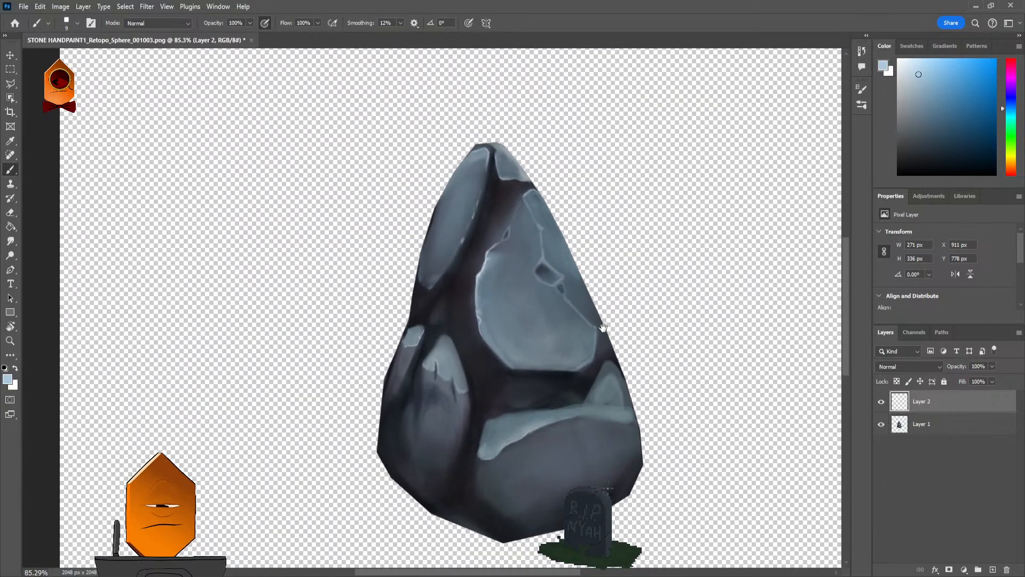
scroll(633, 295, "up", 4)
scroll(632, 296, "up", 4)
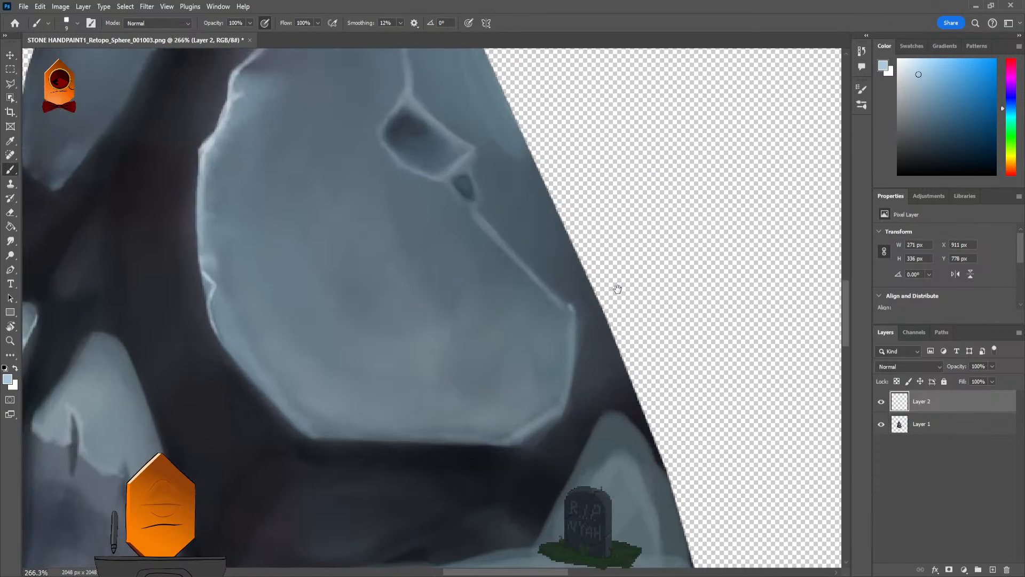
left_click(910, 67)
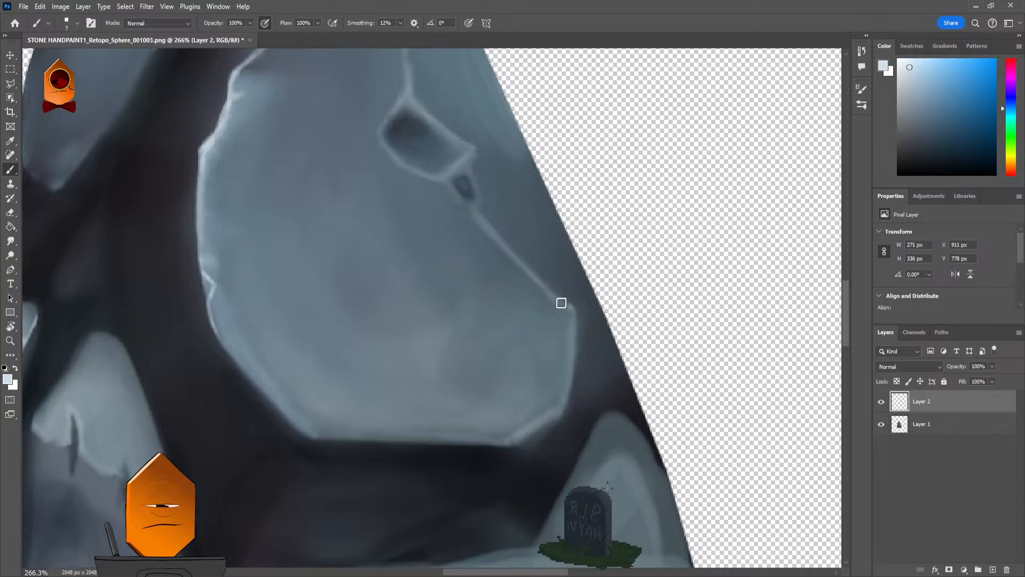
left_click_drag(561, 300, 577, 321)
mouse_move(529, 261)
left_mouse_down()
mouse_move(552, 291)
mouse_move(543, 284)
left_mouse_up()
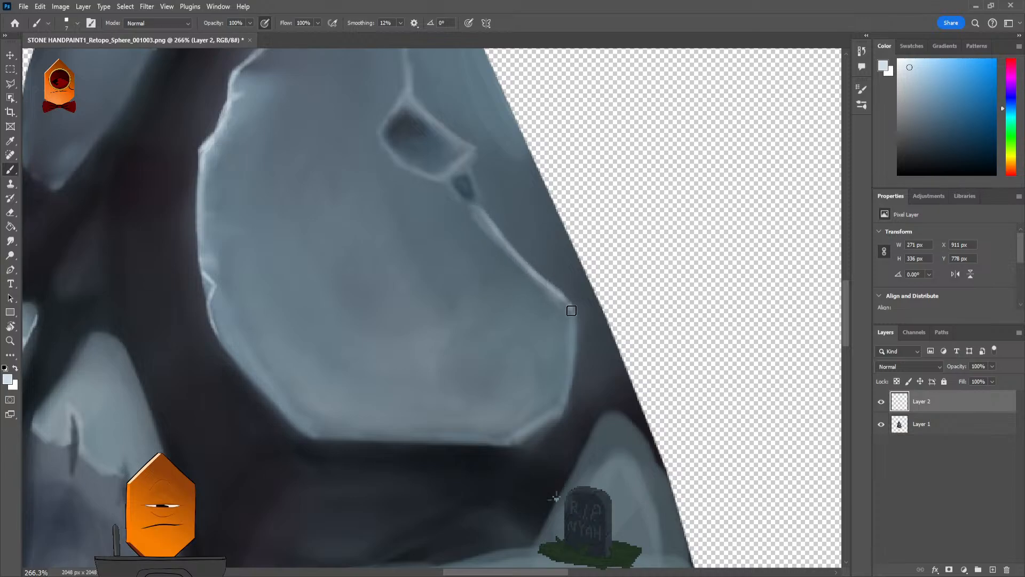
Step: Extend the pale highlight around the corner and down the right edge of the large central stone
scroll(626, 378, "down", 5)
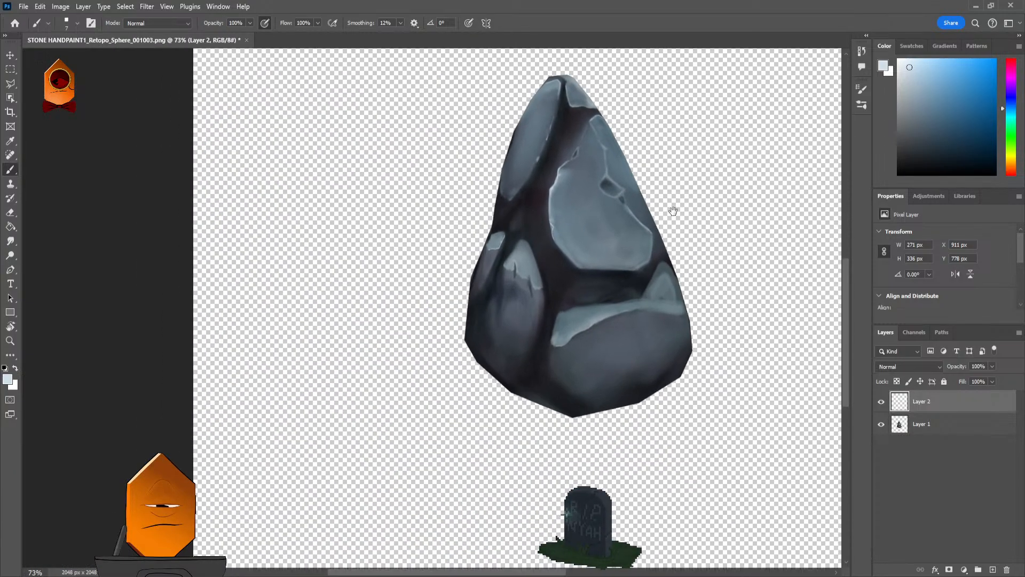
scroll(602, 268, "up", 4)
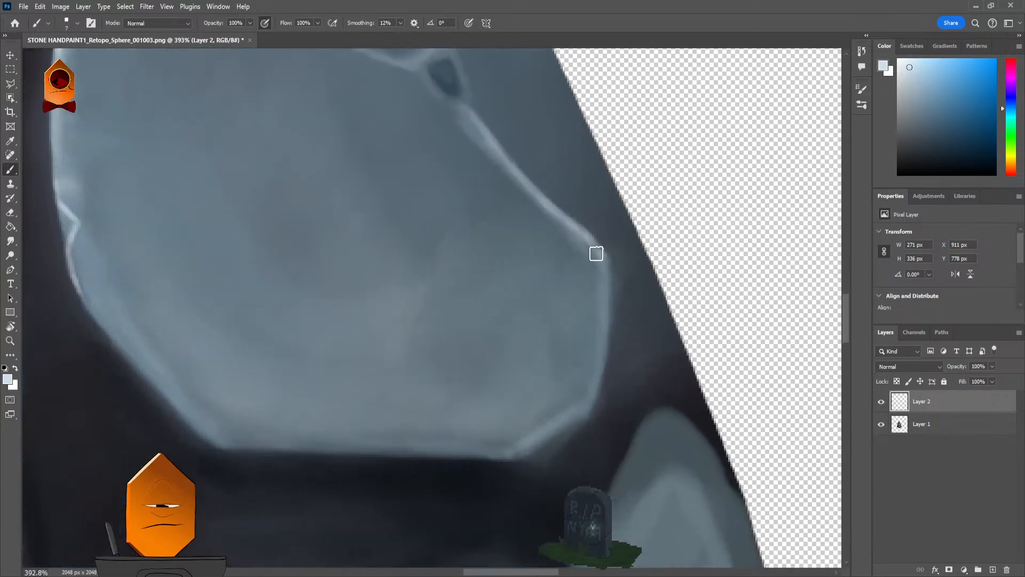
left_click_drag(602, 275, 605, 321)
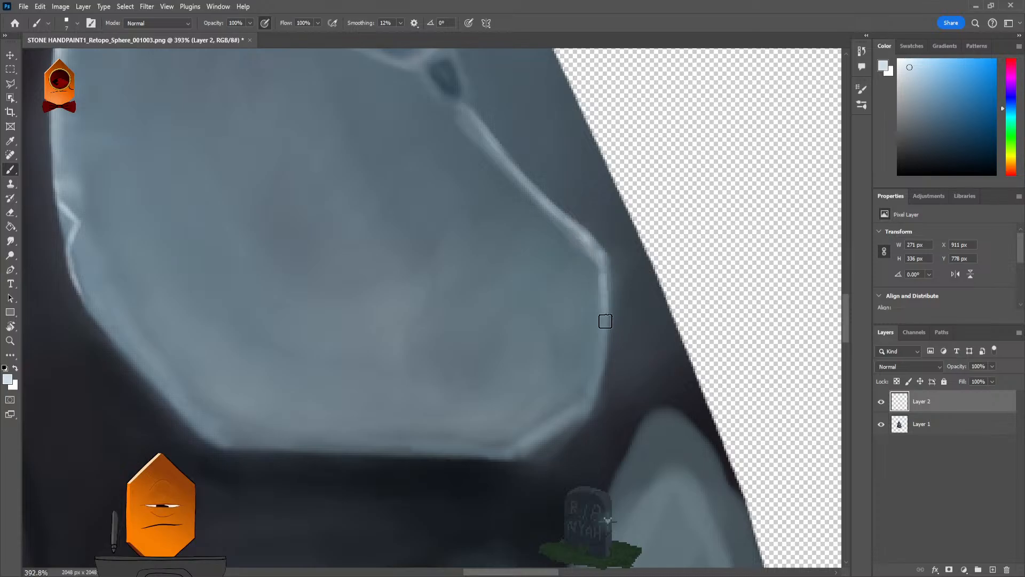
scroll(615, 381, "down", 6)
scroll(687, 247, "up", 3)
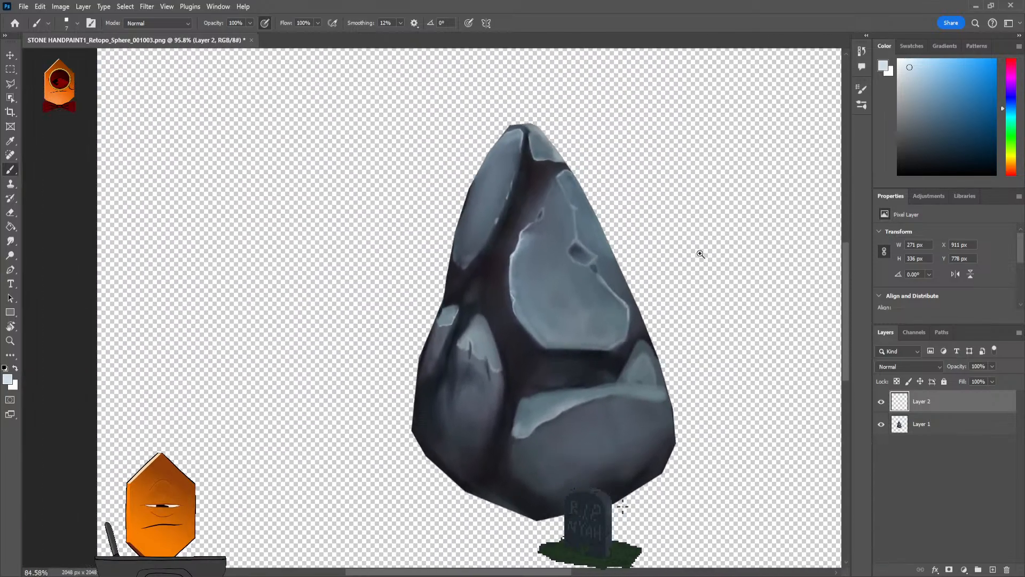
scroll(691, 267, "down", 4)
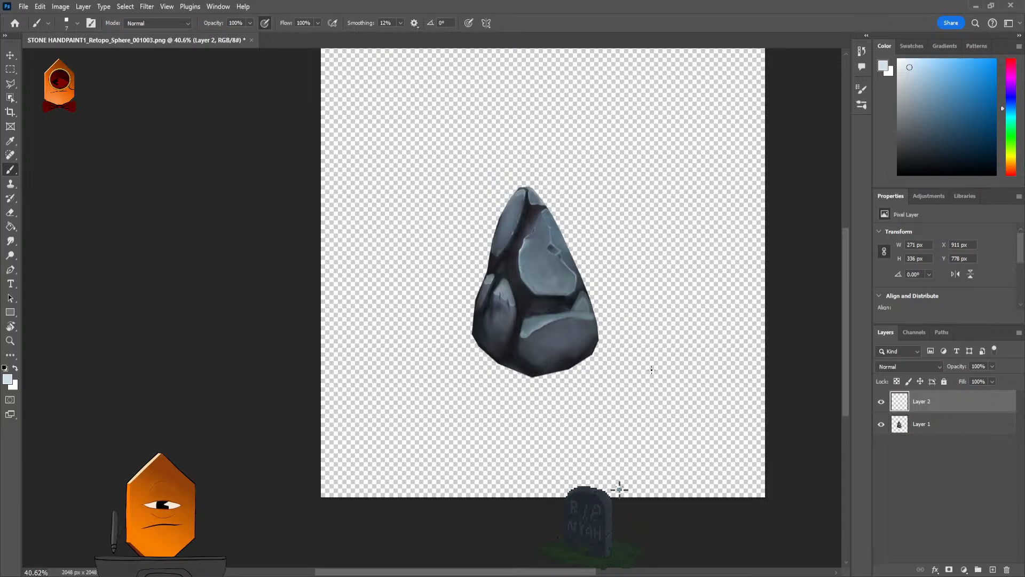
Step: Delete Layer 1, the base rock image under the painted highlights
left_click(919, 423)
key("Delete")
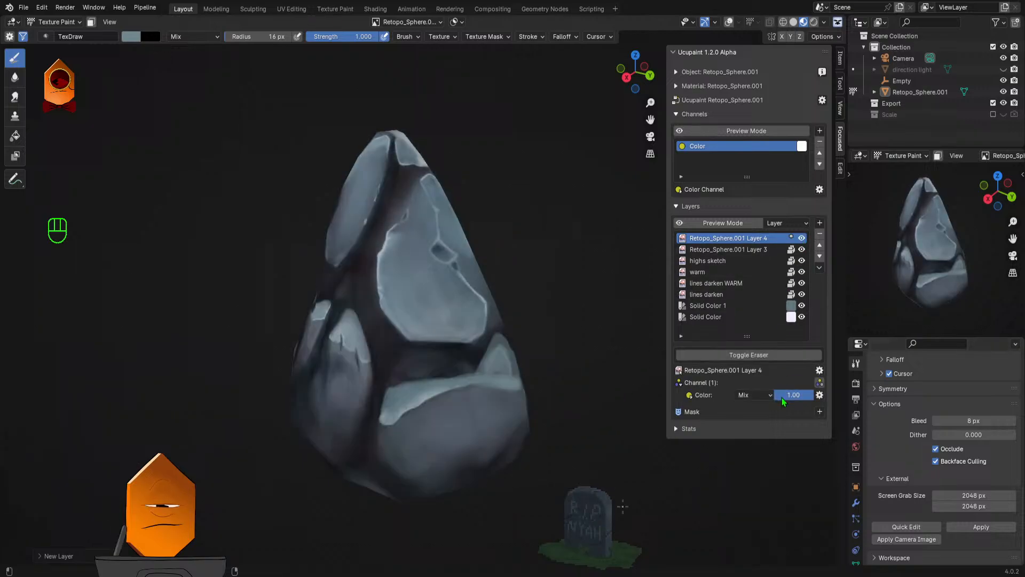
Step: In Blender, set Retopo_Sphere.001 Layer 4's color opacity to 0.51 and merge it with Layer 3 below it
left_click_drag(793, 394, 788, 395)
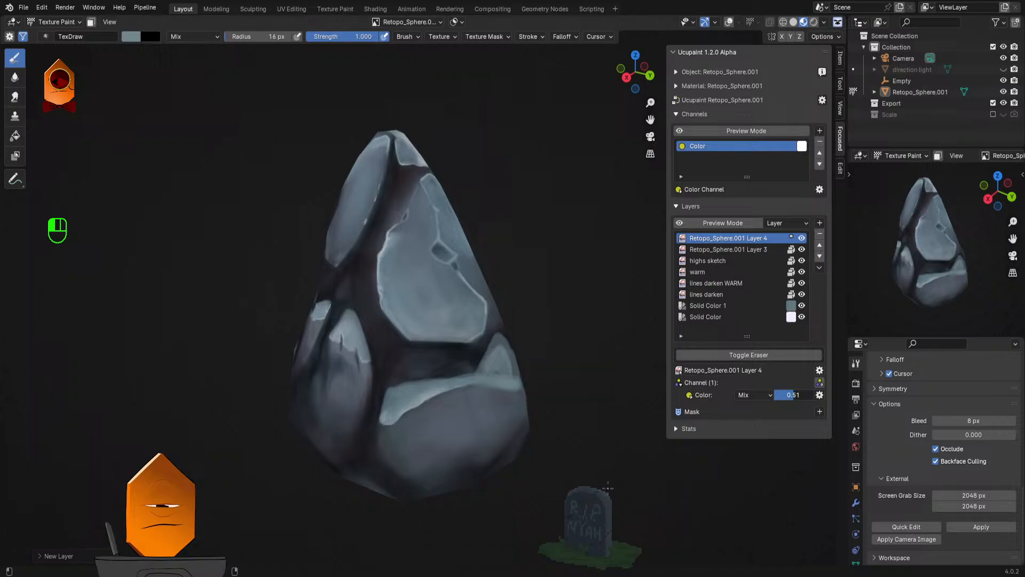
left_click(820, 267)
left_click(630, 293)
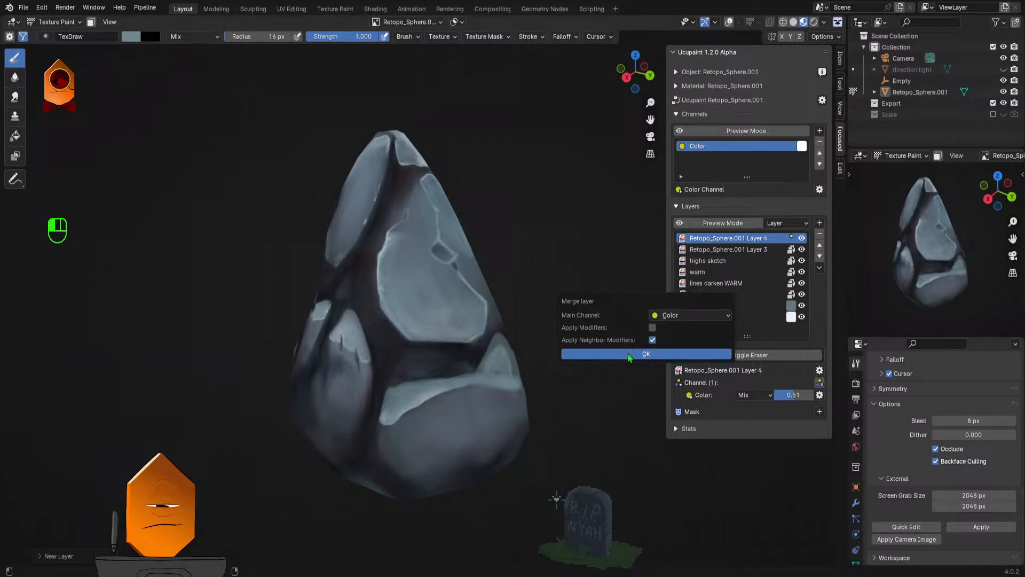
left_click(630, 355)
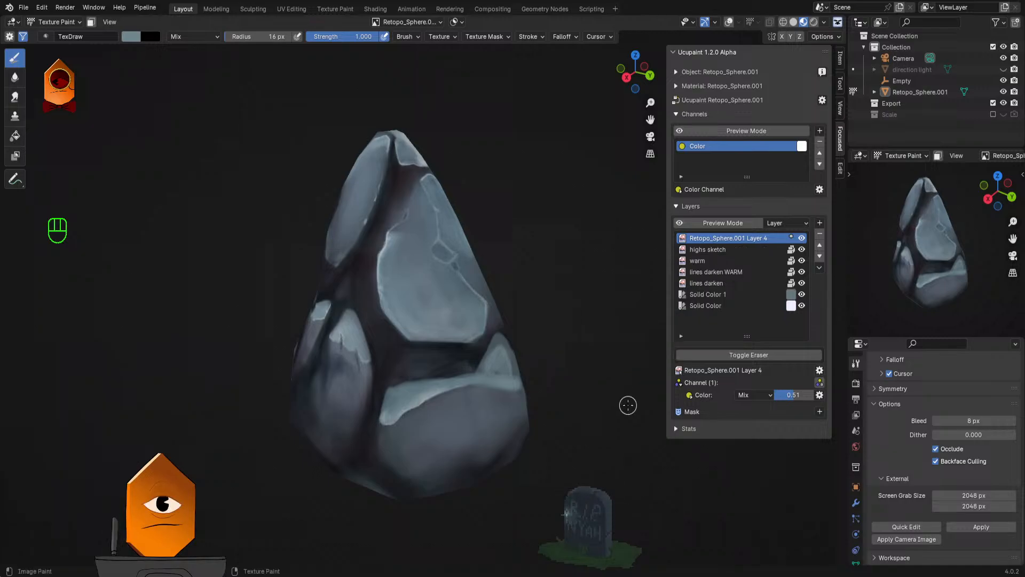
Step: Set the merged Layer 4's color opacity to 1.00 and save the file
left_click_drag(804, 395, 822, 395)
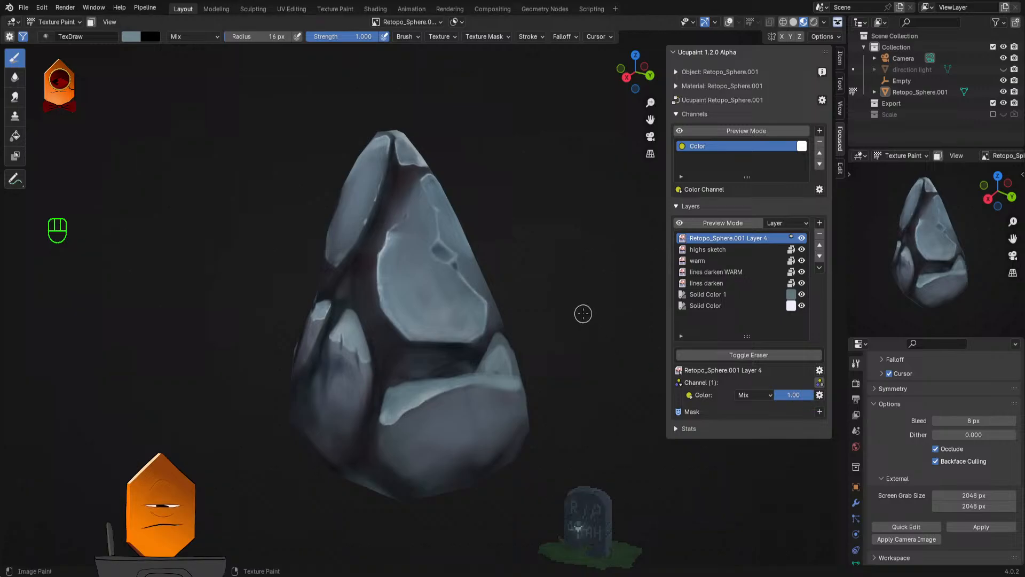
key("ctrl+s")
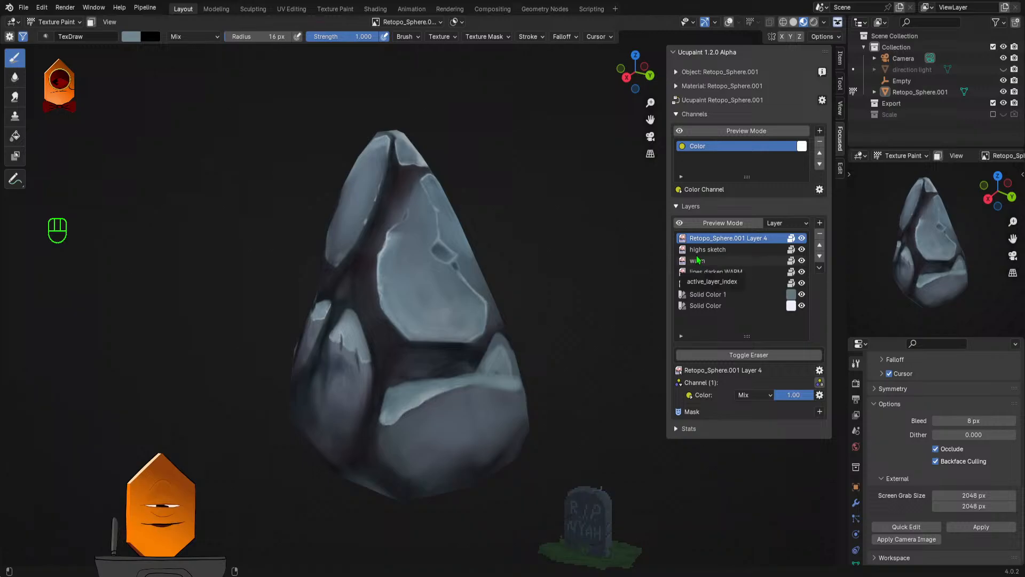
Step: Add a new 2048 x 2048 image layer named Retopo_Sphere.001 Layer 3 to the Color channel with Mix blending
left_click(819, 224)
left_click(653, 235)
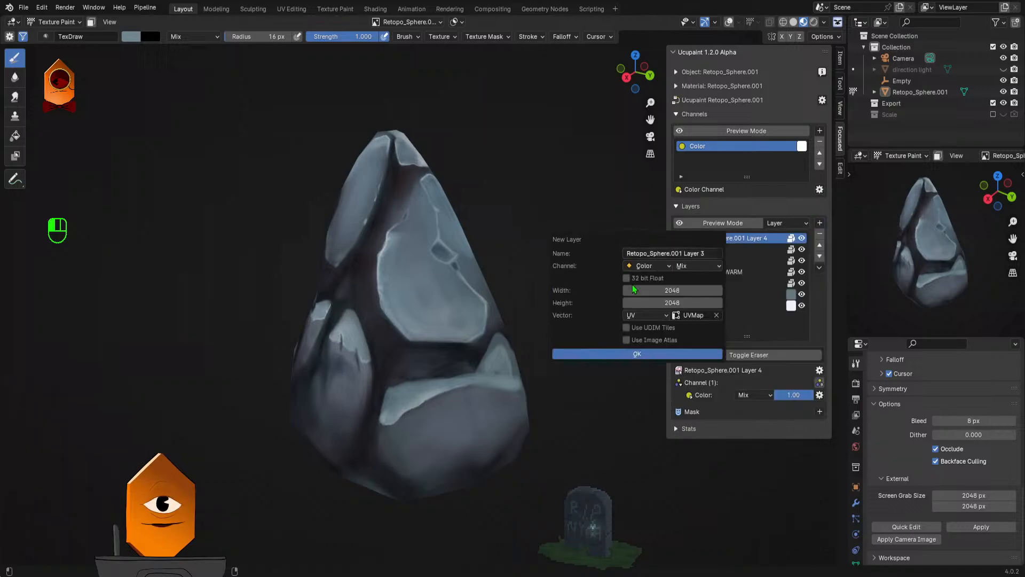
left_click(653, 352)
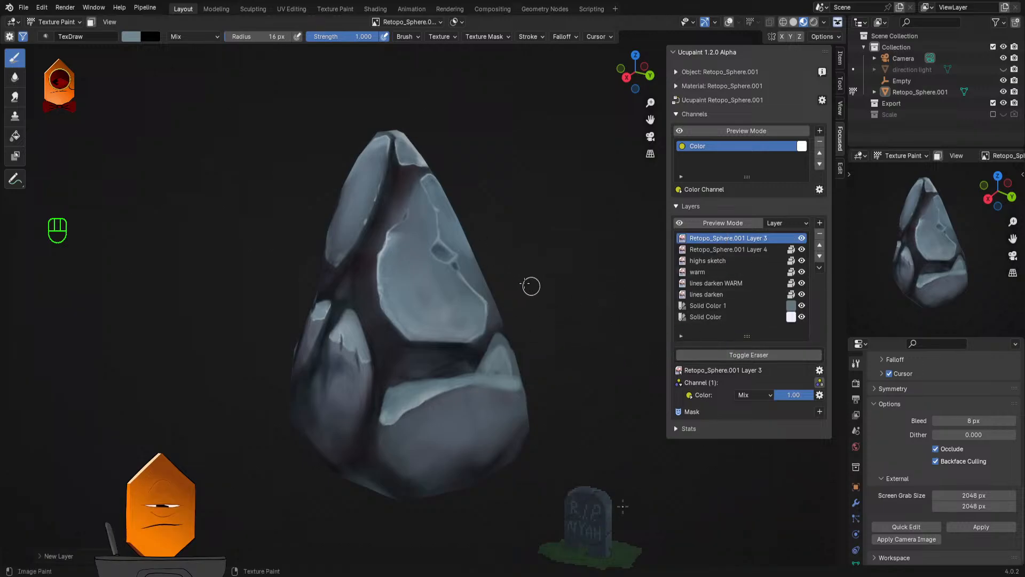
Step: Set the brush to bright red and paint a solid patch in the middle of the large central stone
left_click(133, 37)
left_click_drag(179, 110, 177, 141)
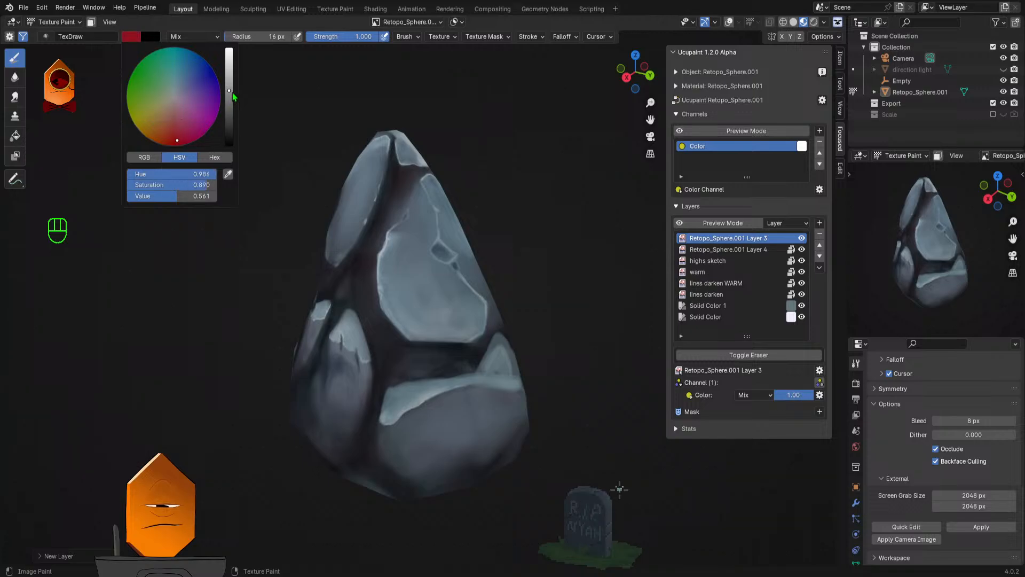
left_click_drag(229, 92, 229, 49)
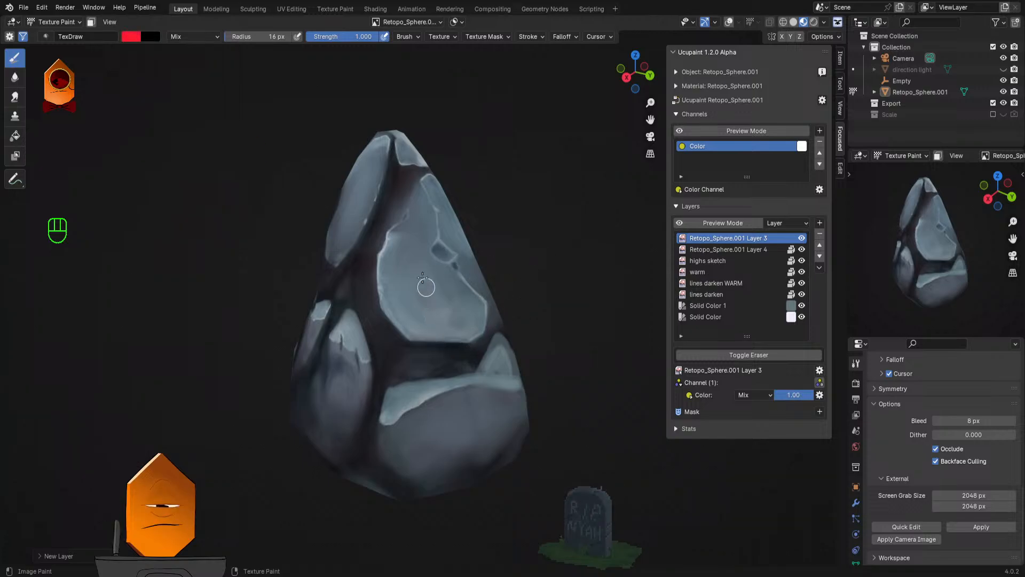
mouse_move(417, 278)
left_mouse_down()
mouse_move(418, 301)
mouse_move(445, 290)
mouse_move(403, 269)
mouse_move(401, 287)
mouse_move(421, 309)
mouse_move(457, 299)
mouse_move(447, 310)
mouse_move(461, 318)
mouse_move(554, 299)
mouse_move(485, 310)
mouse_move(437, 265)
mouse_move(509, 304)
mouse_move(574, 281)
mouse_move(550, 307)
left_mouse_up()
Step: Add a 1024 x 1024 white (full opacity) image mask to Retopo_Sphere.001 Layer 3 using UVMap
left_click(820, 413)
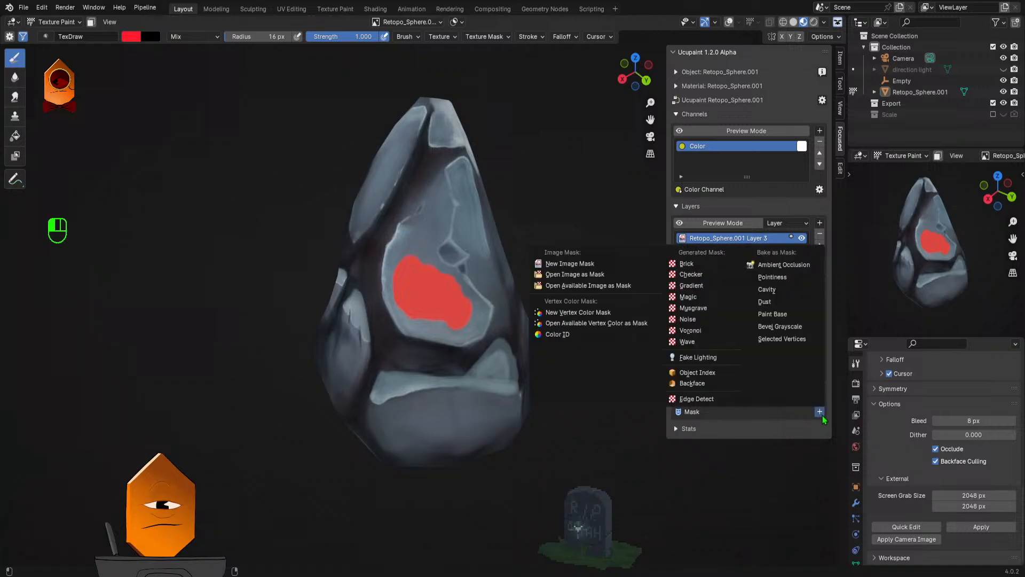
left_click(570, 263)
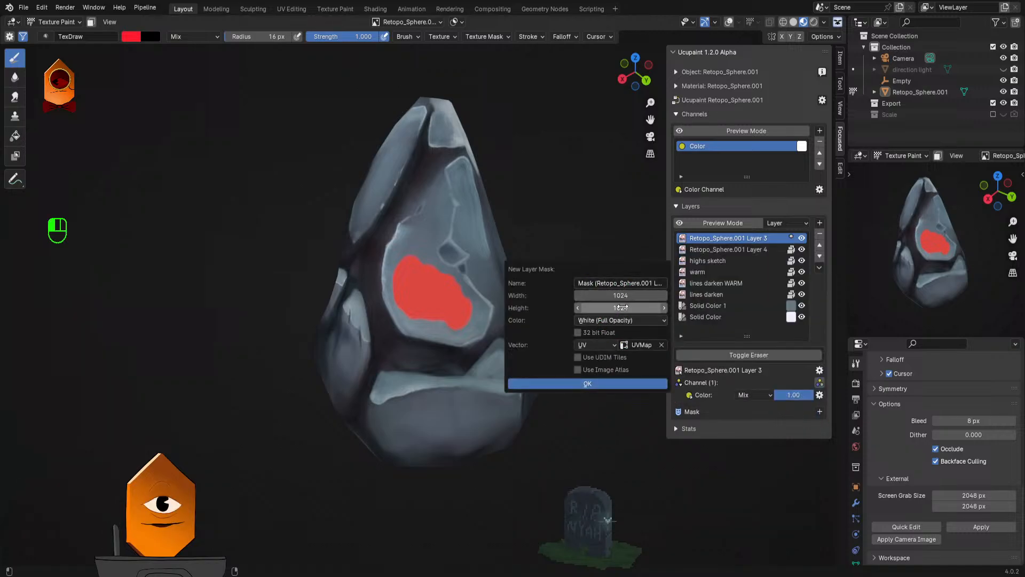
left_click(603, 389)
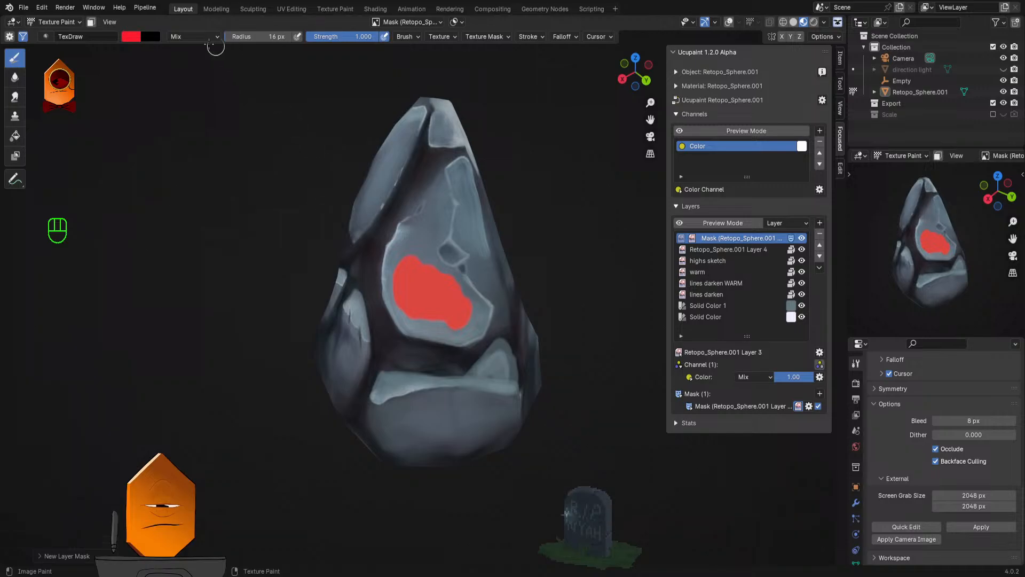
Step: Set the brush to black and paint a diagonal stroke on the mask to hide a strip of the red patch
left_click(129, 36)
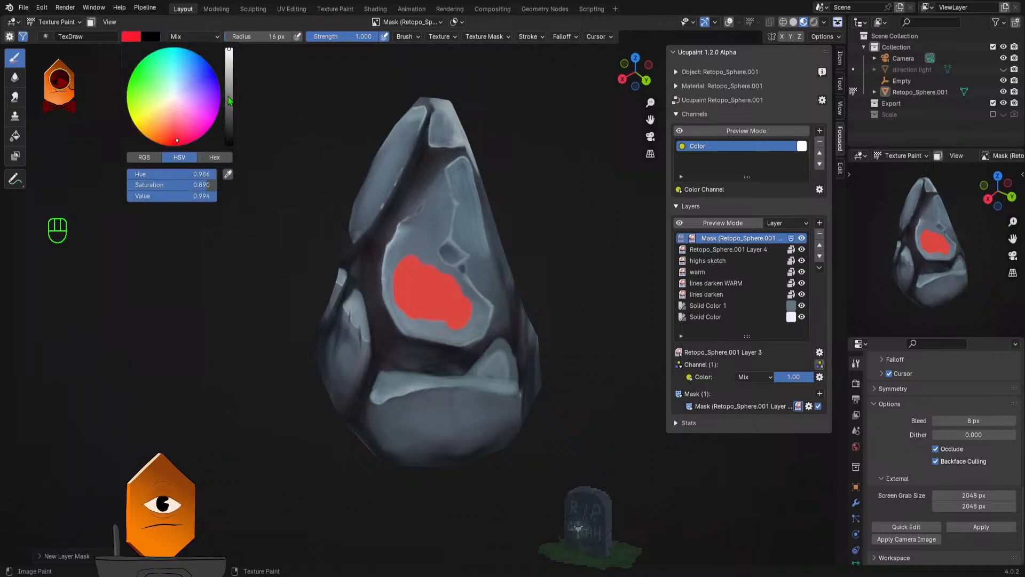
left_click_drag(230, 102, 232, 173)
left_click_drag(426, 304, 430, 323)
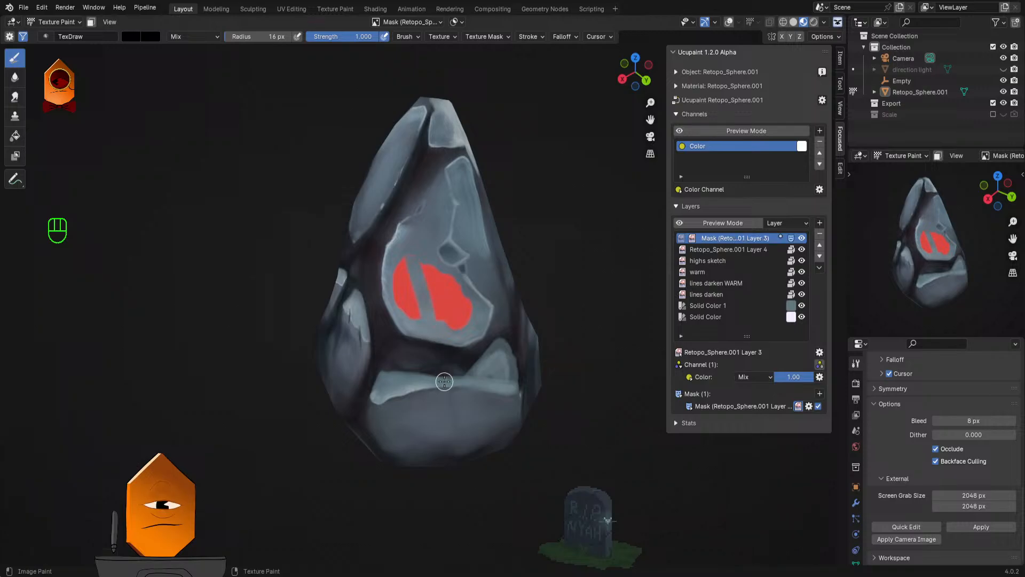
Step: Set the brush to white and paint over the hidden strip on the mask to restore the red patch
left_click(130, 35)
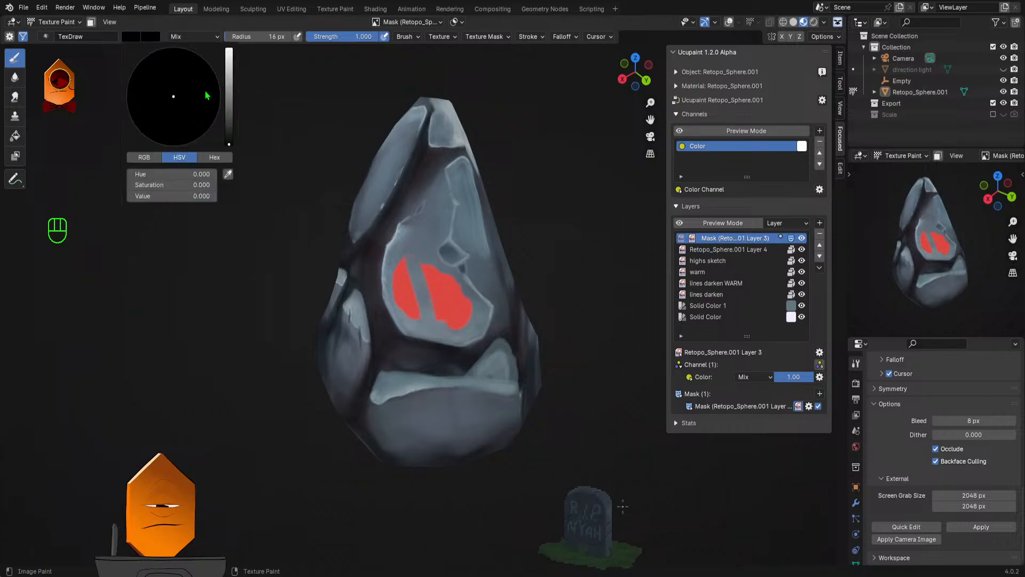
left_click_drag(231, 173, 230, 101)
mouse_move(408, 262)
left_mouse_down()
mouse_move(435, 330)
mouse_move(416, 260)
mouse_move(436, 330)
left_mouse_up()
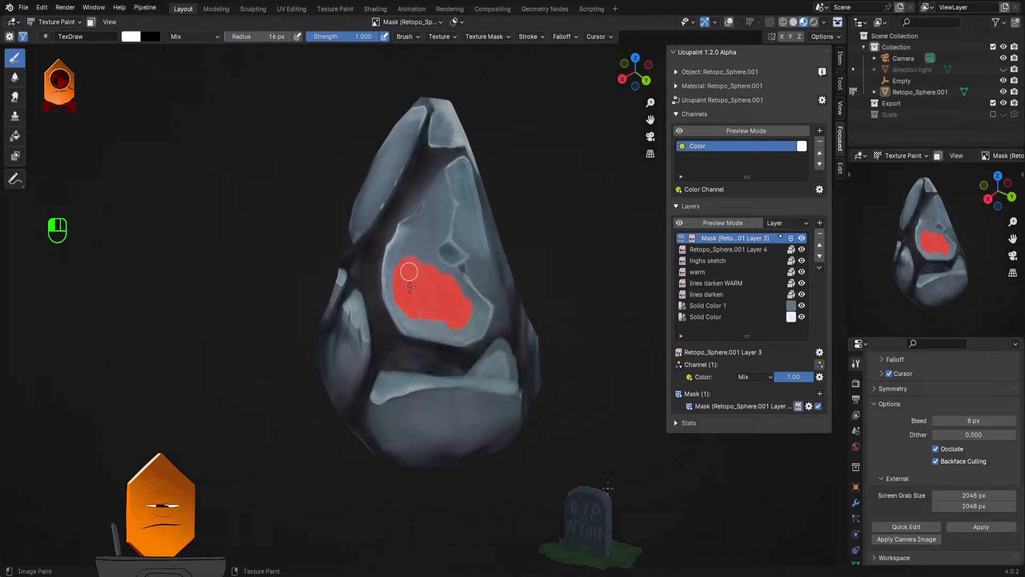
Step: With a black brush on the mask, hide a diagonal strip through the middle of the red patch
left_click(683, 239)
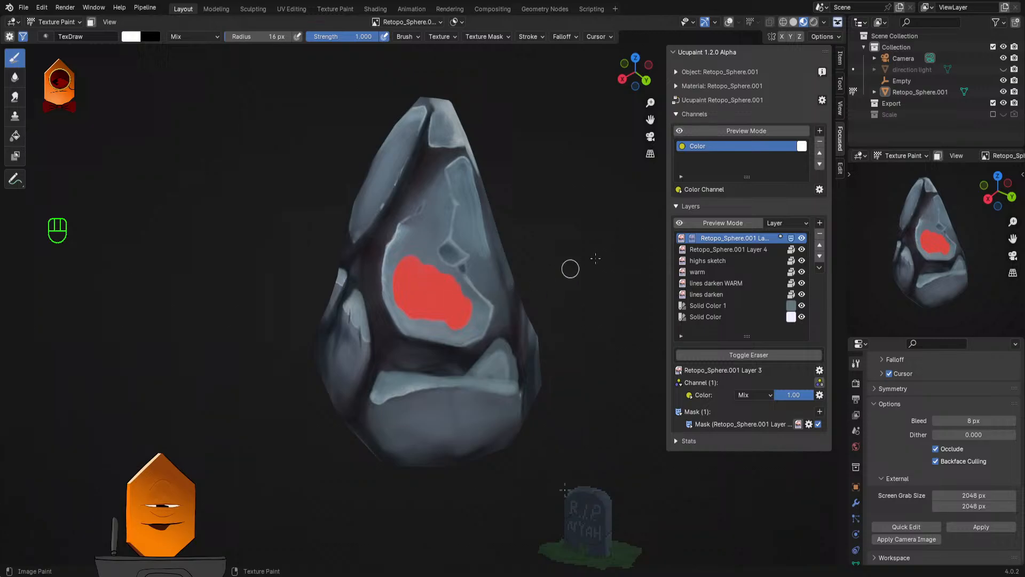
key("ctrl+z")
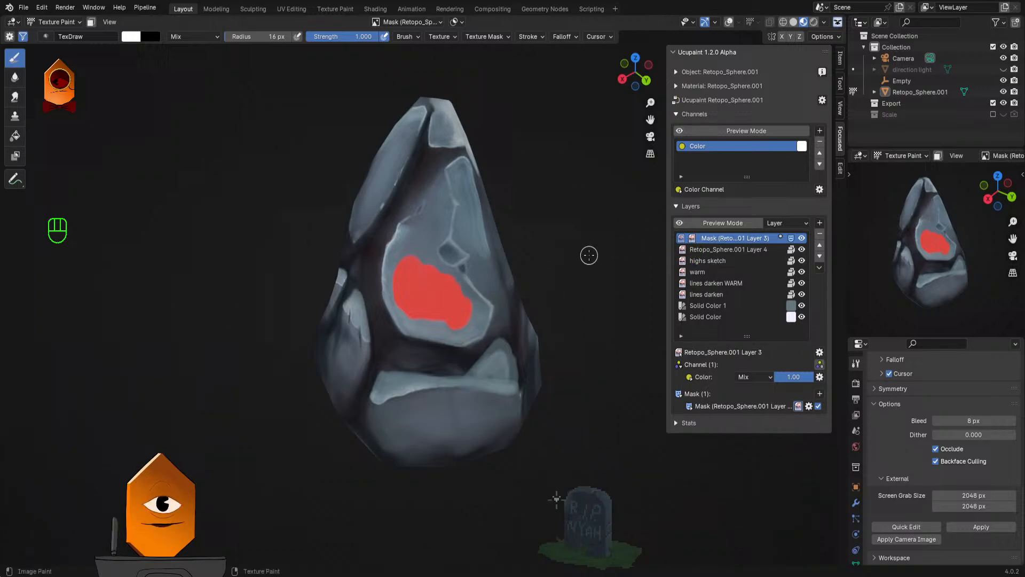
left_click(133, 36)
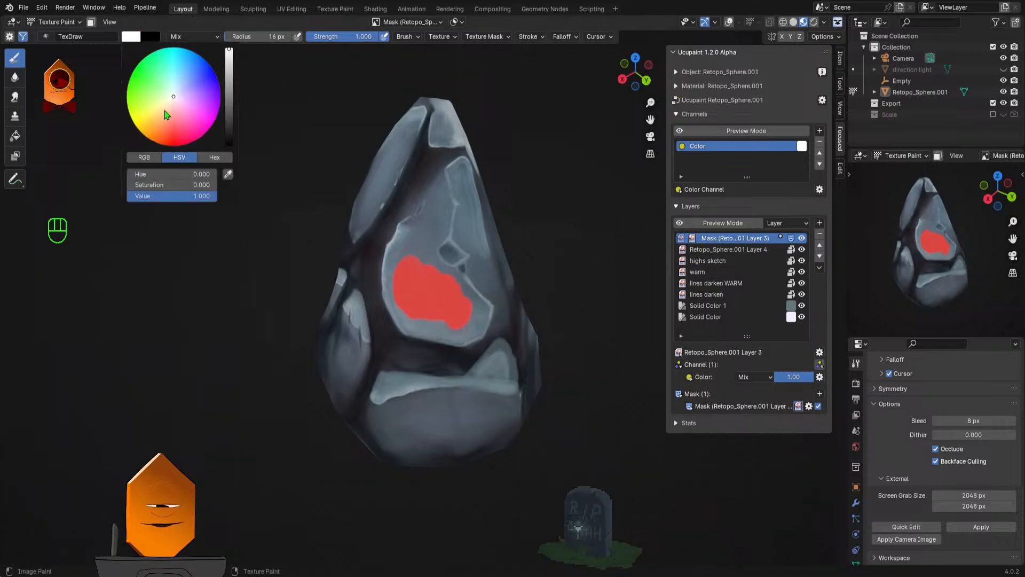
left_click(215, 144)
mouse_move(432, 256)
left_mouse_down()
mouse_move(409, 263)
mouse_move(401, 313)
left_mouse_up()
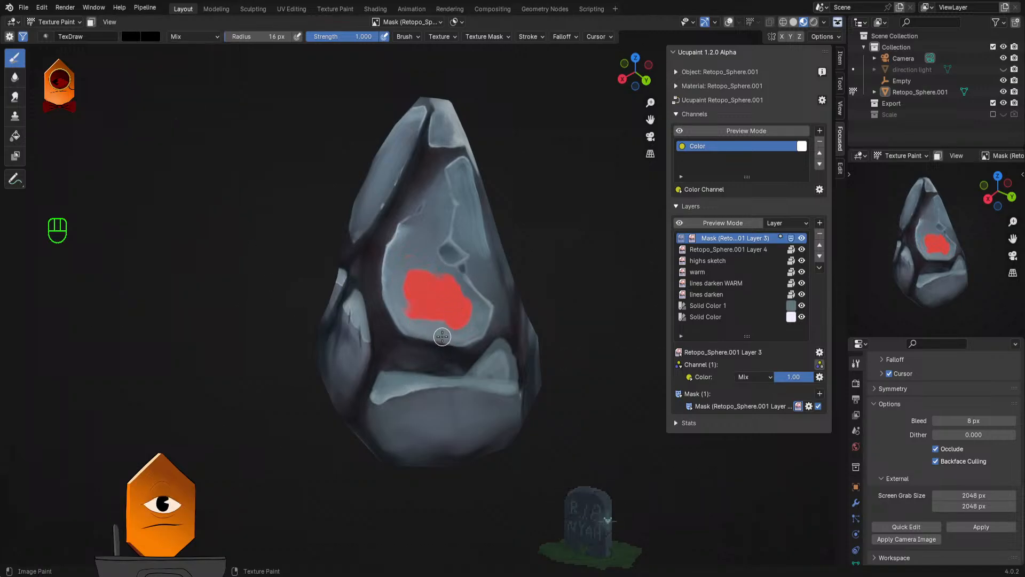
key("ctrl+z")
mouse_move(409, 252)
left_mouse_down()
mouse_move(438, 324)
mouse_move(421, 266)
mouse_move(440, 340)
left_mouse_up()
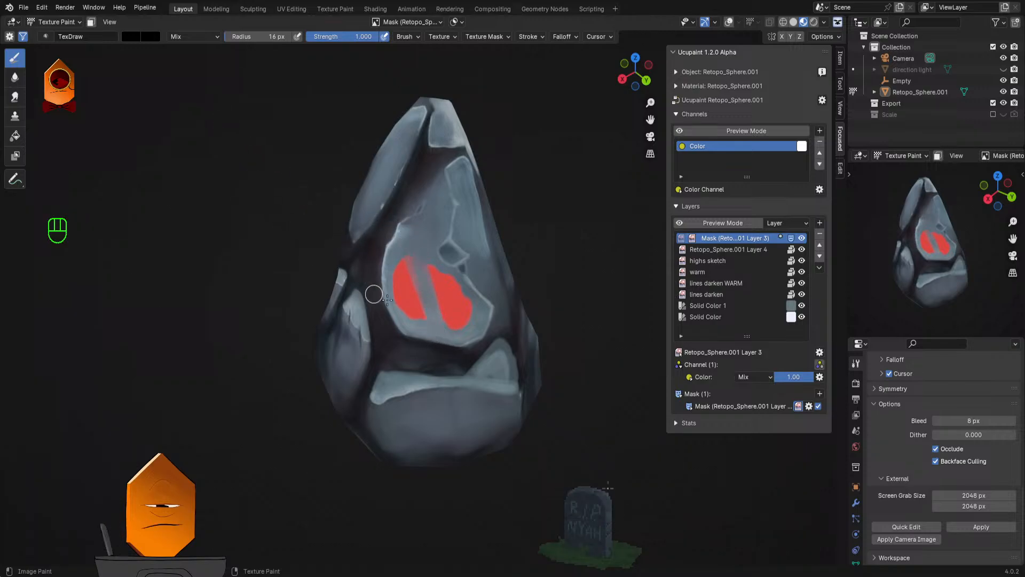
Step: Set the brush strength to 0.315 and partially fade the red along the hidden strip on the mask
key("shift+f")
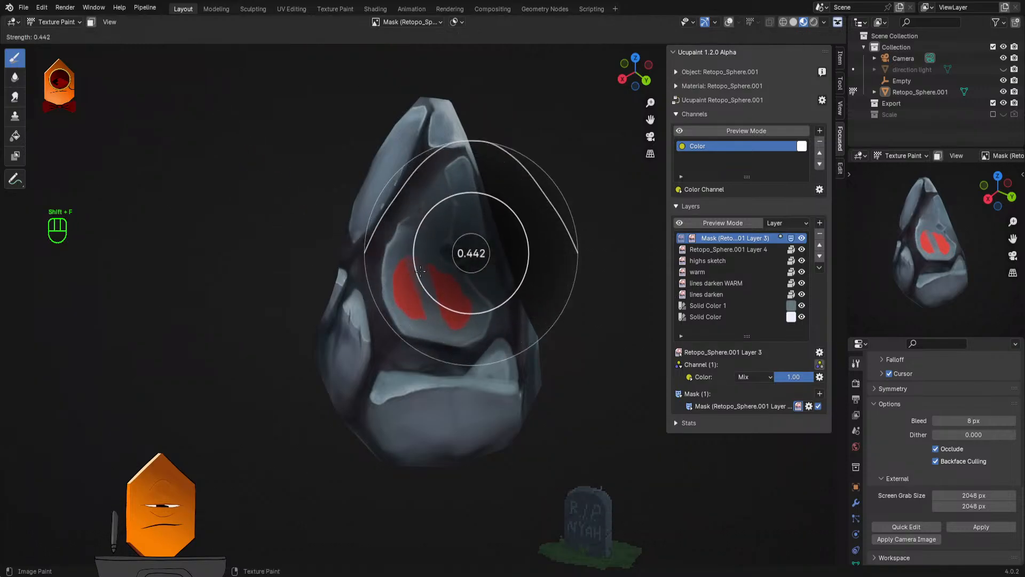
left_click(465, 357)
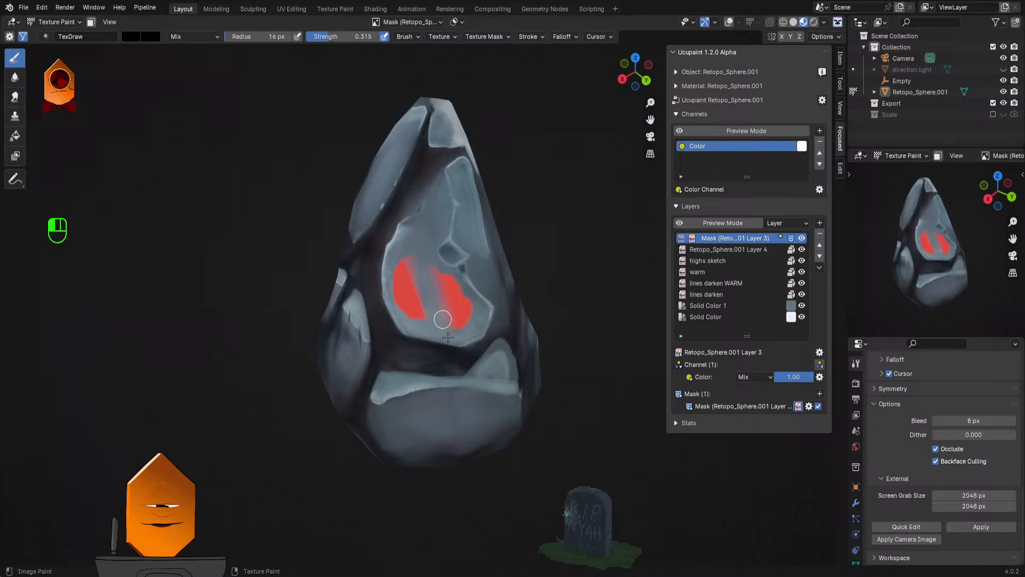
Step: Fade the inner edge of the red patch's right half on the mask
left_click_drag(439, 262, 454, 300)
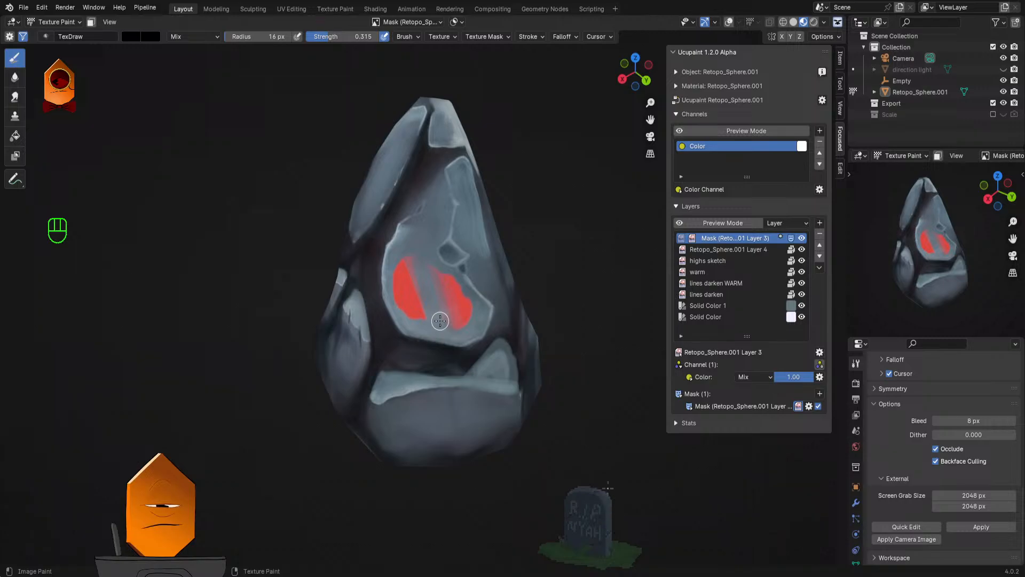
Step: Delete the masked red-patch layer, Retopo_Sphere.001 Layer 3, and save the file
left_click(820, 233)
left_click(788, 275)
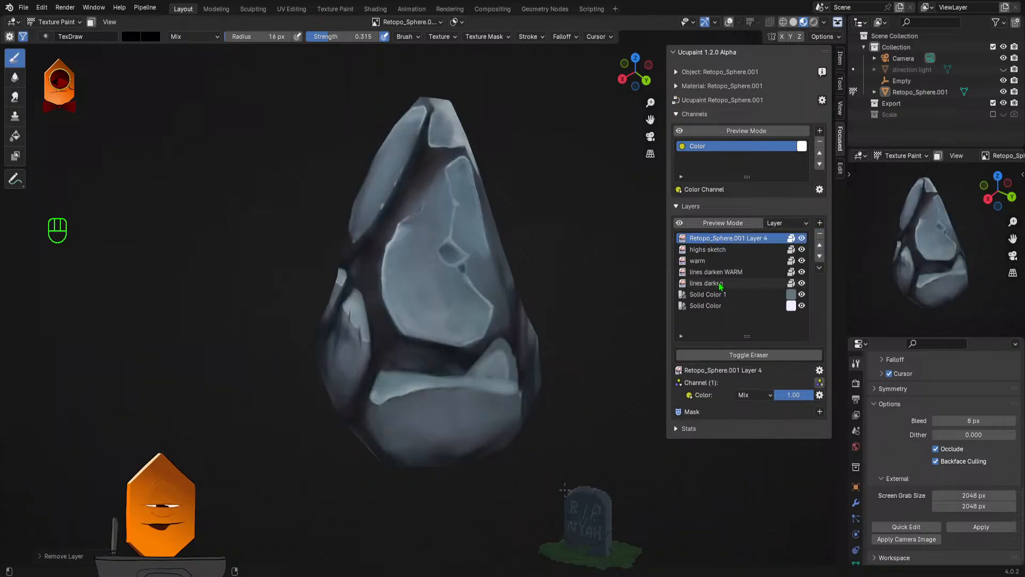
key("ctrl+s")
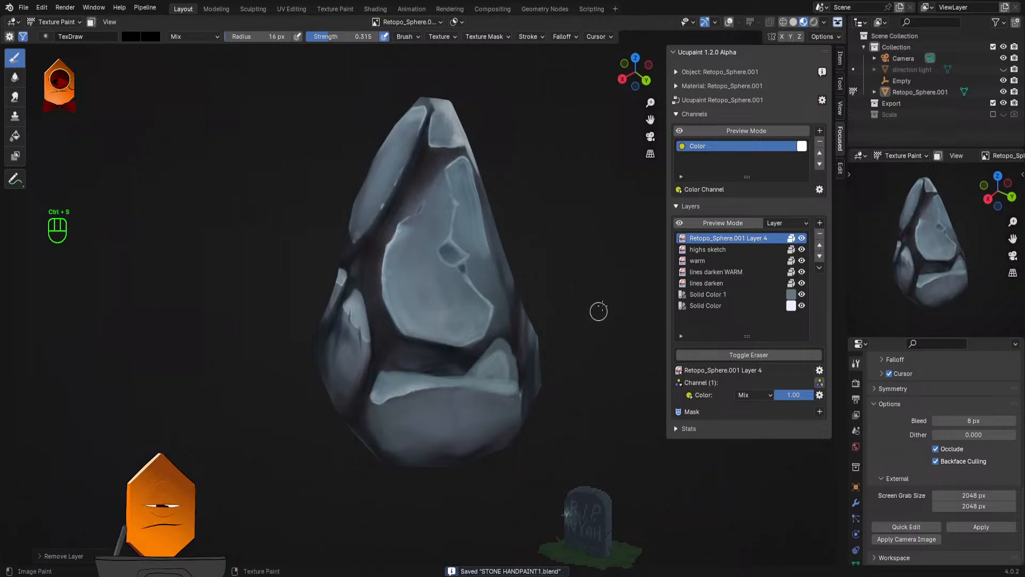
Step: On Retopo_Sphere.001 Layer 4, sample the dark colour of the small pointed stone's right-hand crack and set the brush radius to 5 px
mouse_move(589, 299)
left_mouse_down()
mouse_move(629, 291)
mouse_move(601, 312)
left_mouse_up()
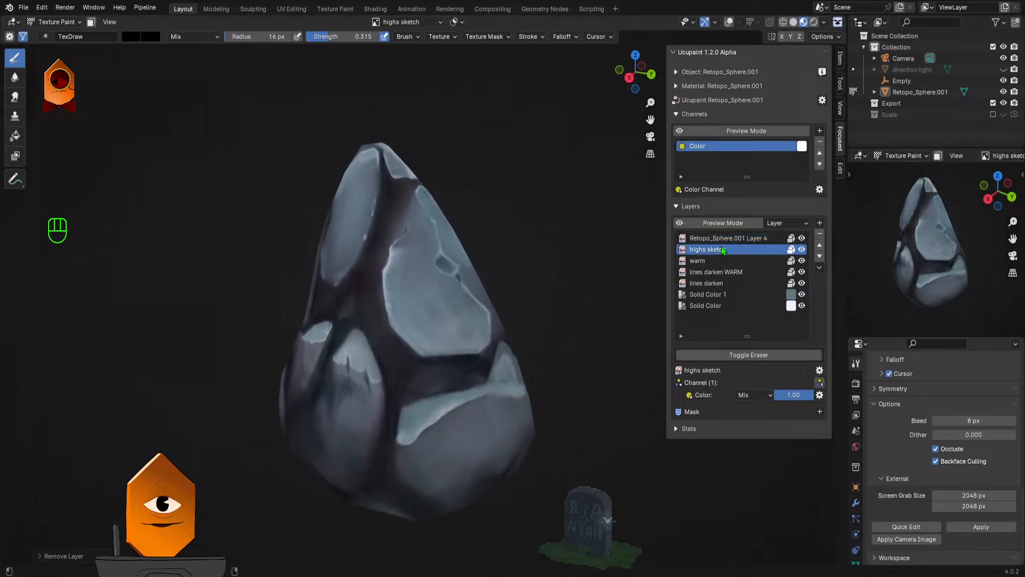
left_click_drag(457, 374, 488, 322)
scroll(487, 323, "up", 5)
mouse_move(472, 268)
left_mouse_down()
mouse_move(467, 322)
mouse_move(470, 292)
left_mouse_up()
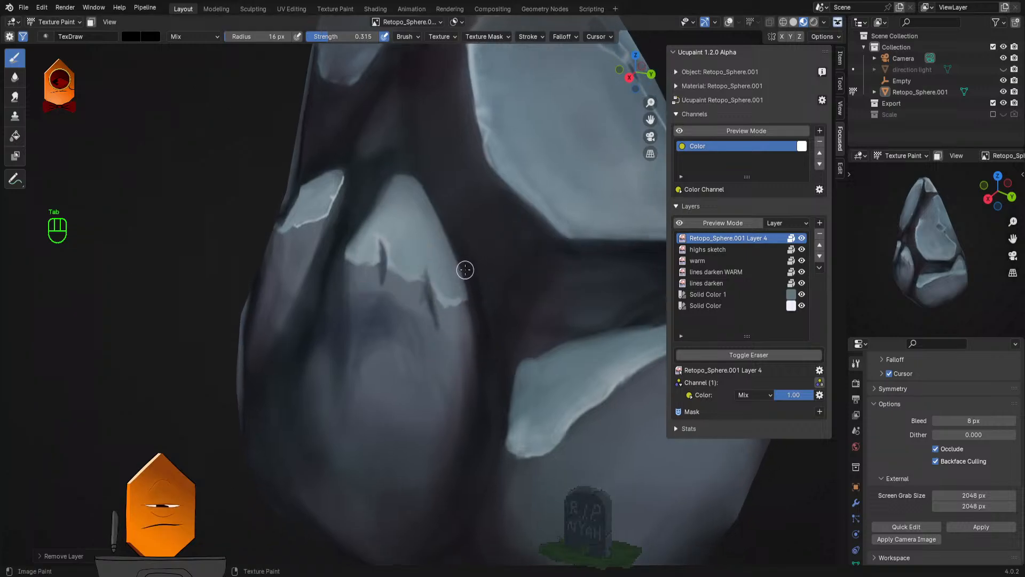
key("q")
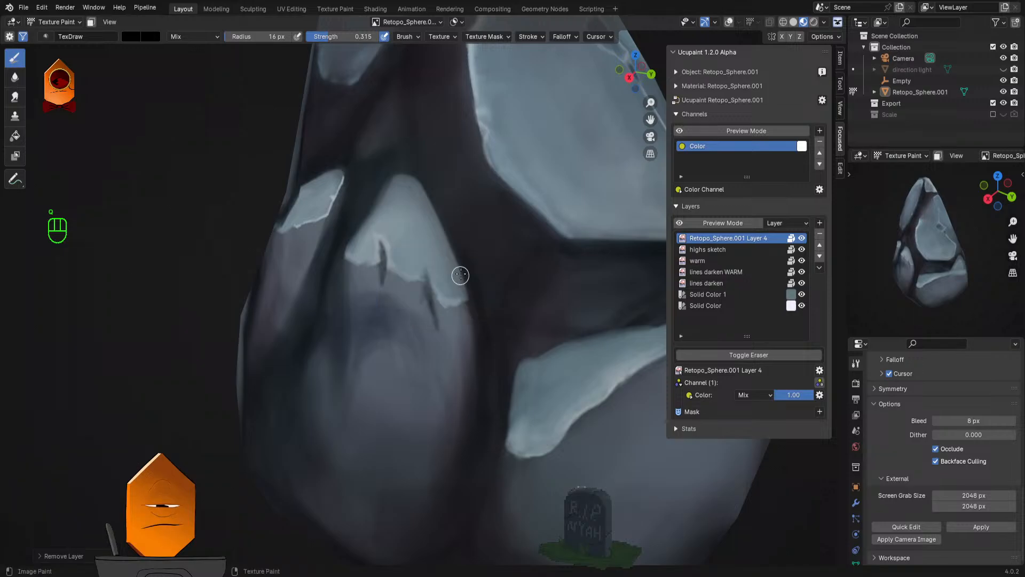
key("s")
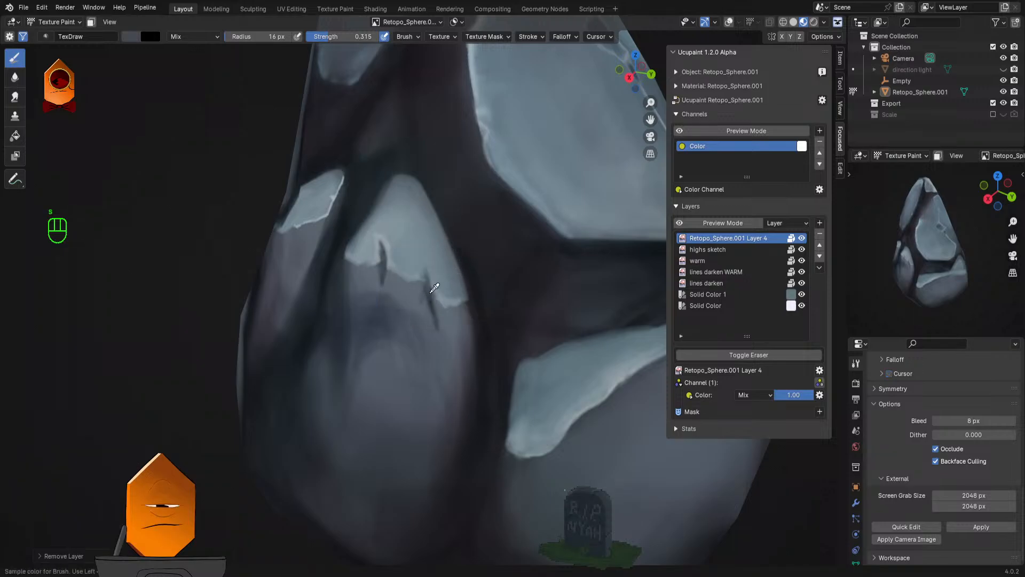
key("f")
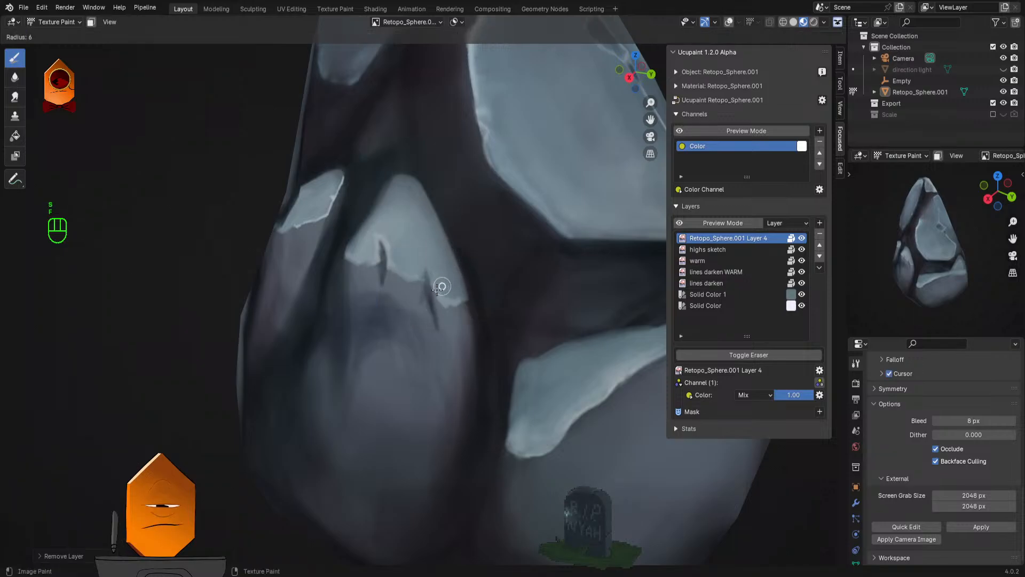
left_click(401, 196)
Step: Widen and darken the right-hand crack below the small stone's light cap, varying the brush radius up to 10 px
key("ctrl+space")
key("ctrl+space")
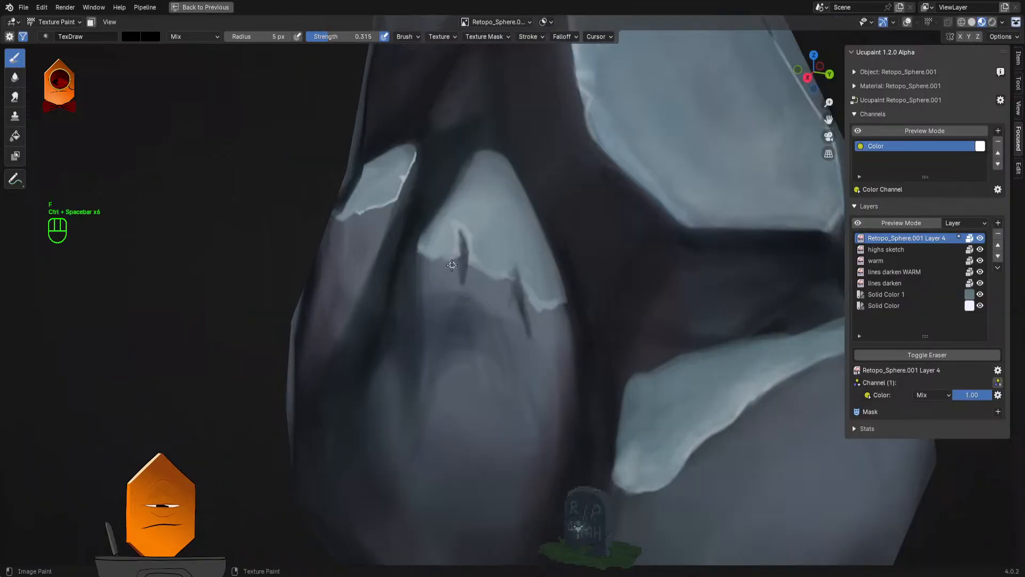
scroll(439, 277, "up", 3)
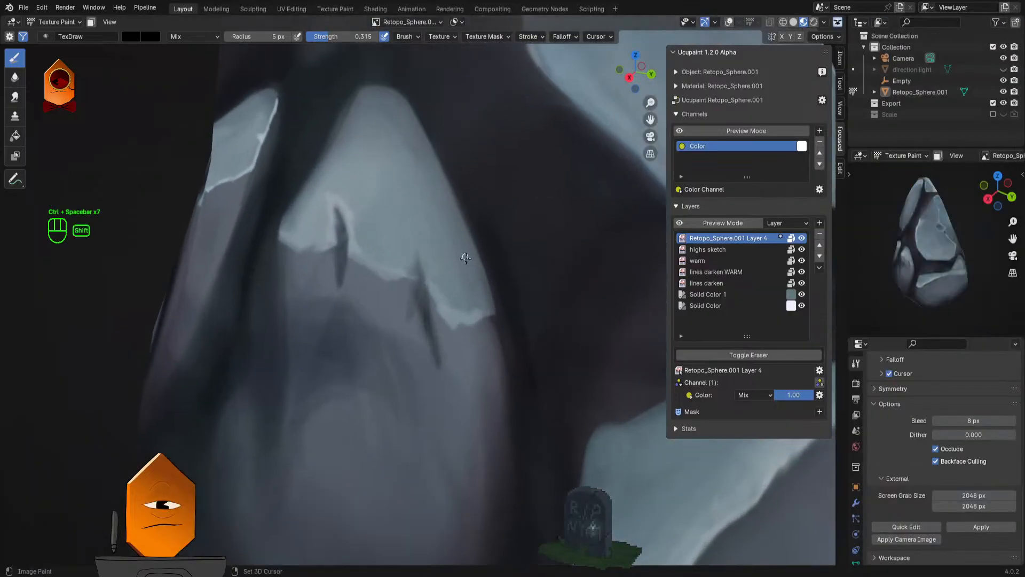
left_click(403, 284)
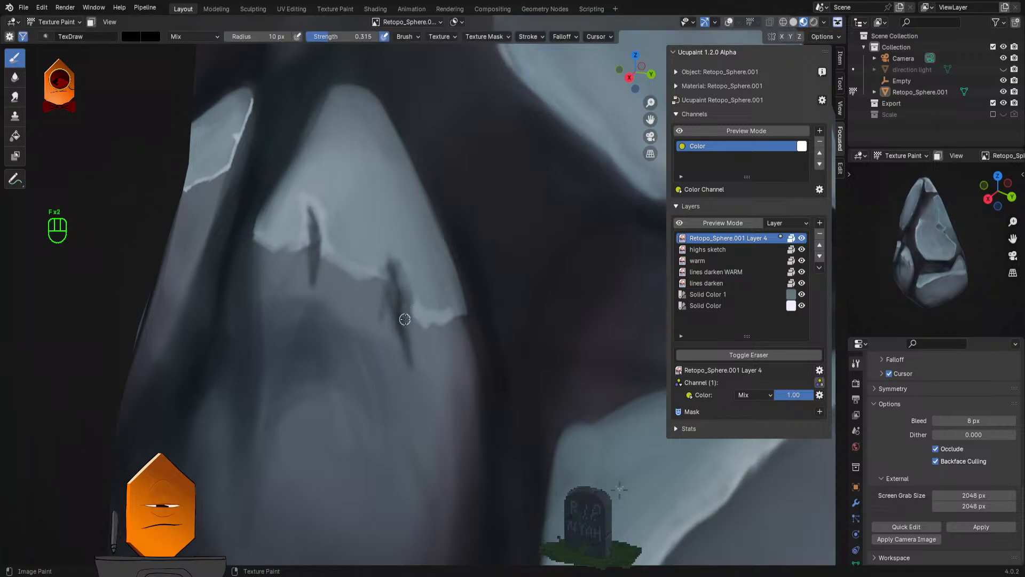
key("f")
left_click(412, 337)
key("f")
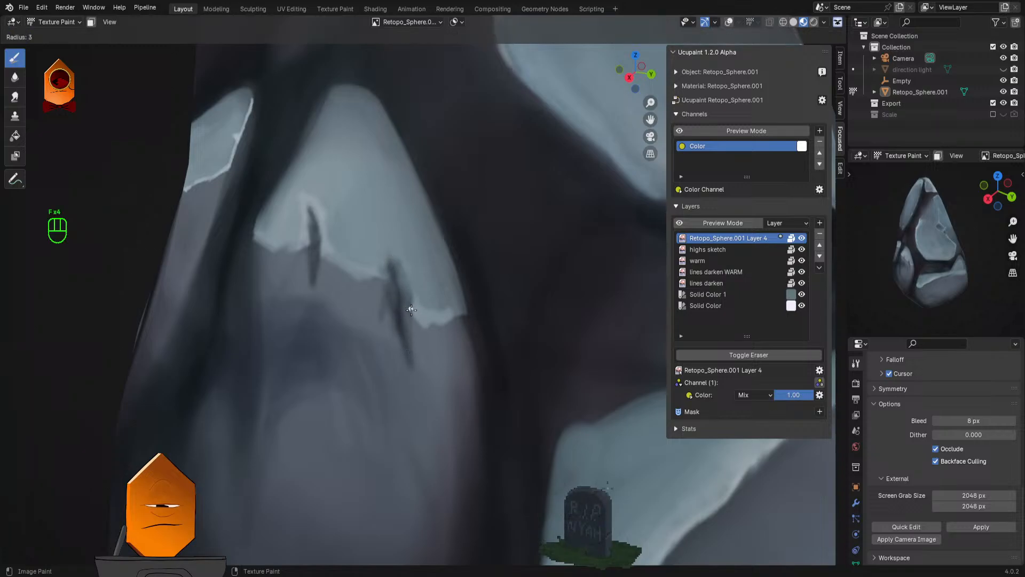
left_click(411, 314)
Step: Undo the last two strokes and darken the crack's upper part with 7 px and 15 px brush radii
key("ctrl+z")
key("ctrl+z")
key("f")
left_click(410, 293)
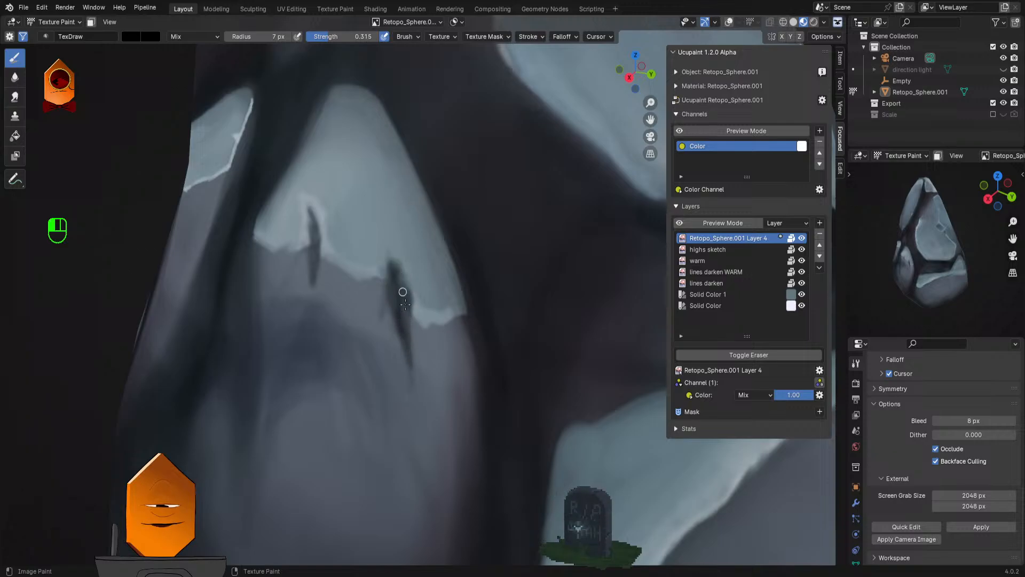
key("f")
left_click(400, 284)
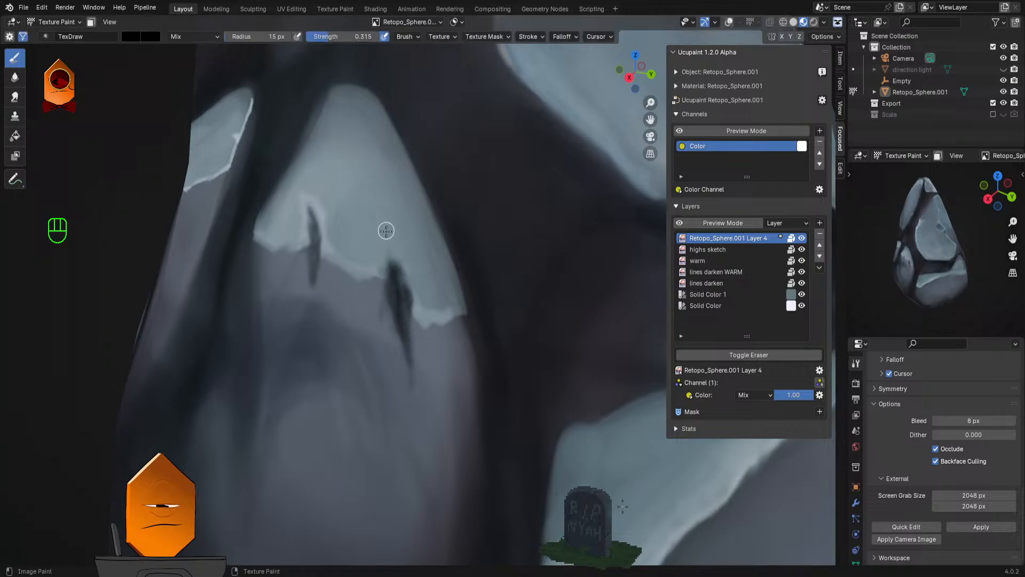
Step: Sample a lighter blue-grey from the stone and paint it into the middle of the crack to lighten its interior
key("s")
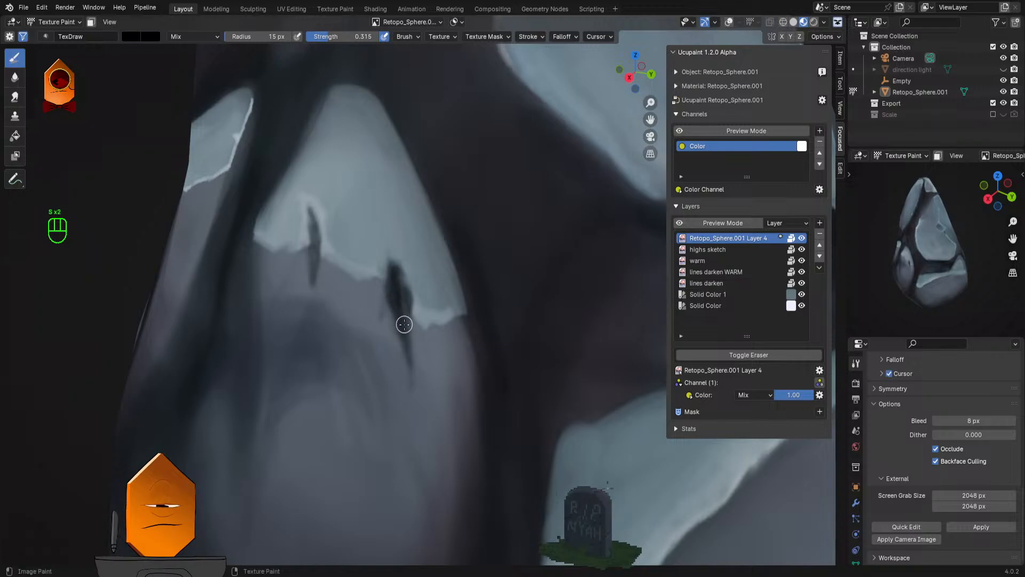
key("s")
key("s")
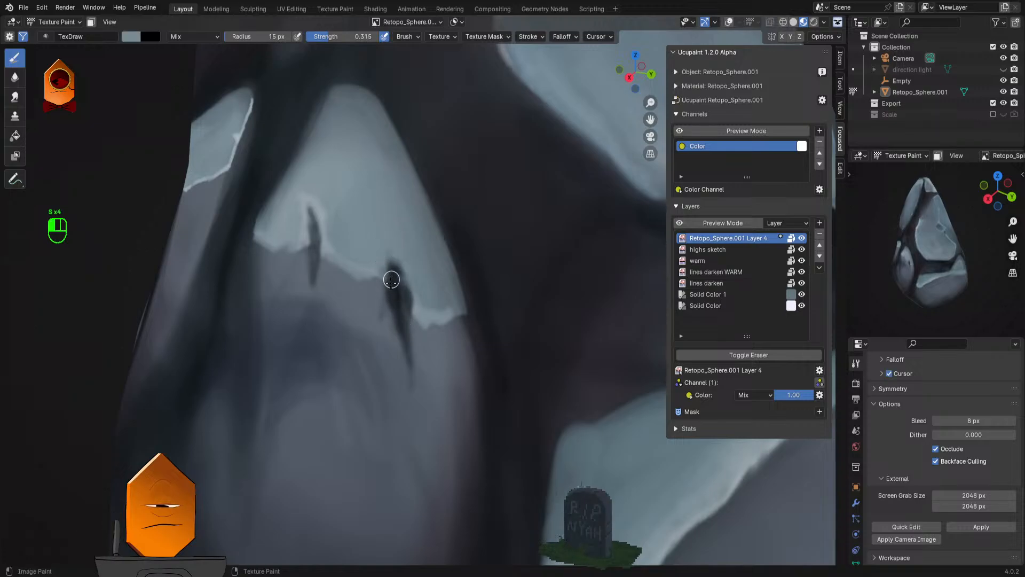
mouse_move(393, 304)
left_mouse_down()
mouse_move(403, 344)
mouse_move(396, 278)
mouse_move(400, 288)
left_mouse_up()
Step: Sample a dark colour, set the brush radius to 4 px and redraw the crack's sharp dark edge down to its tip
key("s")
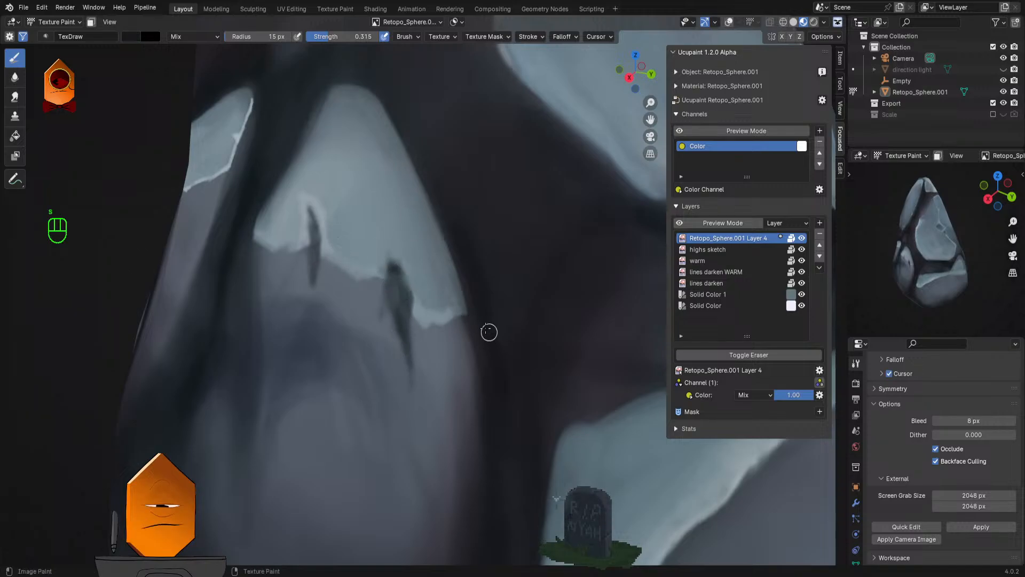
key("f")
left_click(400, 296)
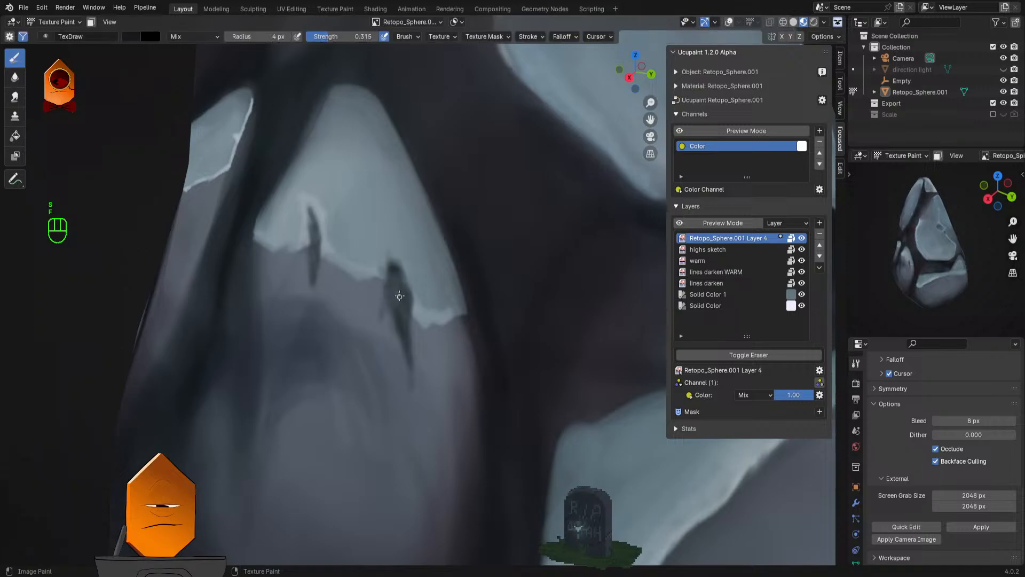
left_click_drag(395, 271, 411, 368)
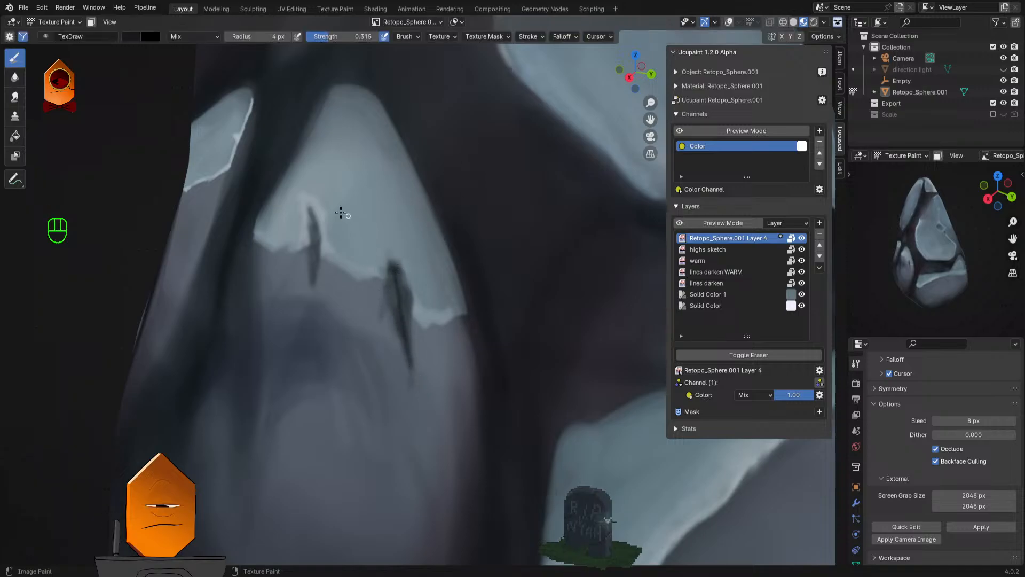
Step: Sample a light blue-grey and paint thin highlights along the edges of the right-hand crack
key("s")
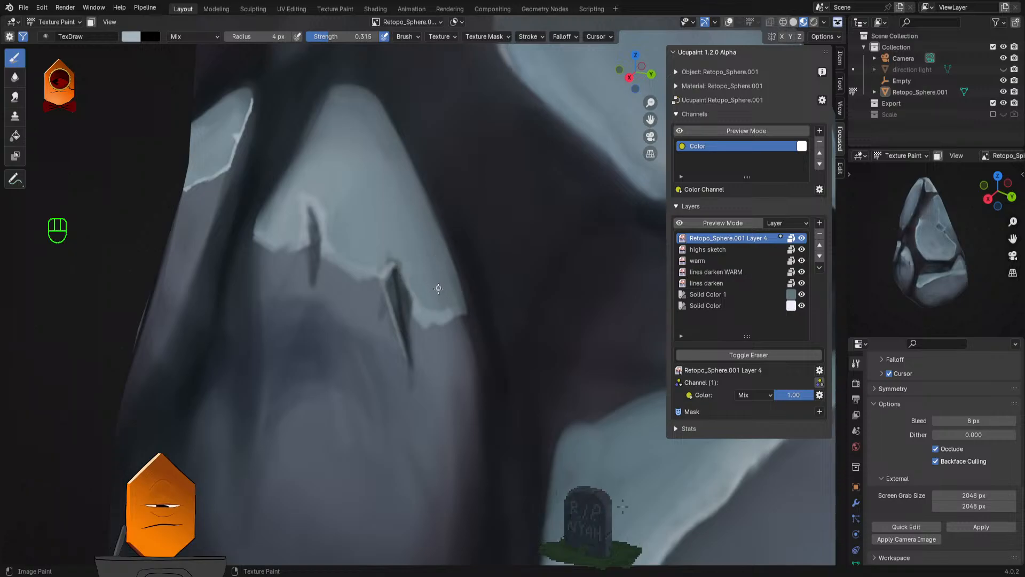
key("ctrl+space")
key("ctrl+space")
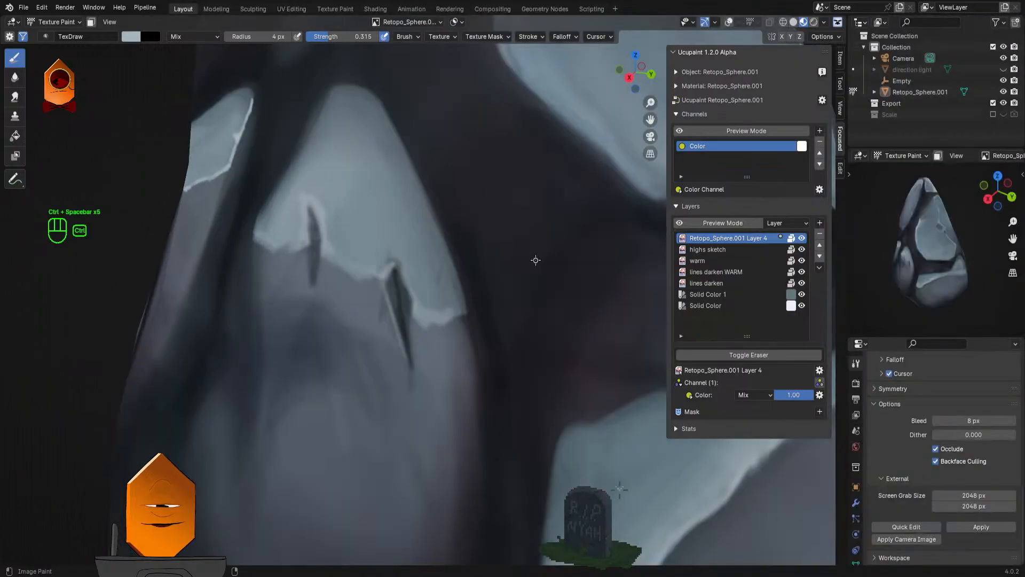
scroll(562, 174, "down", 5)
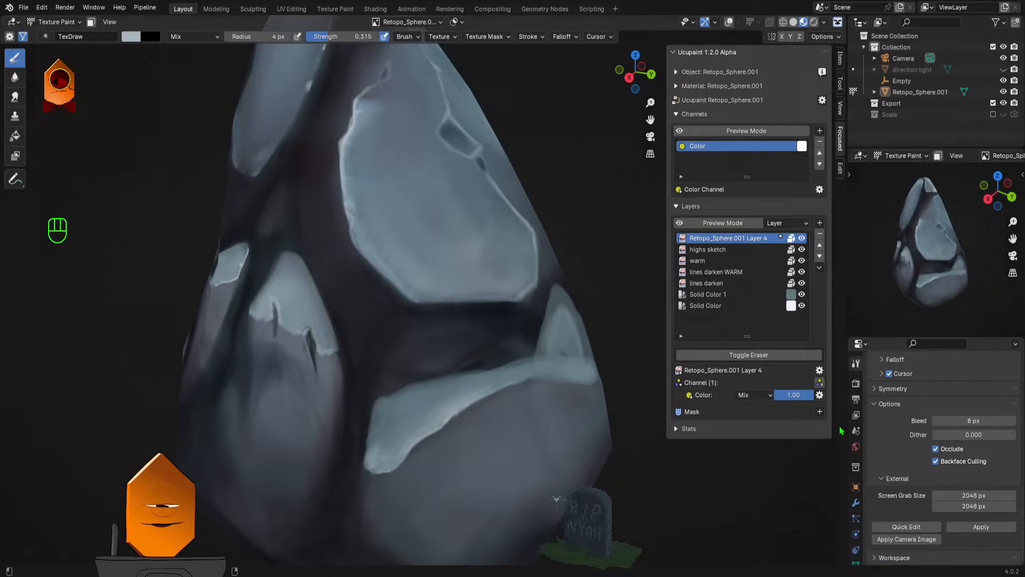
left_click(820, 412)
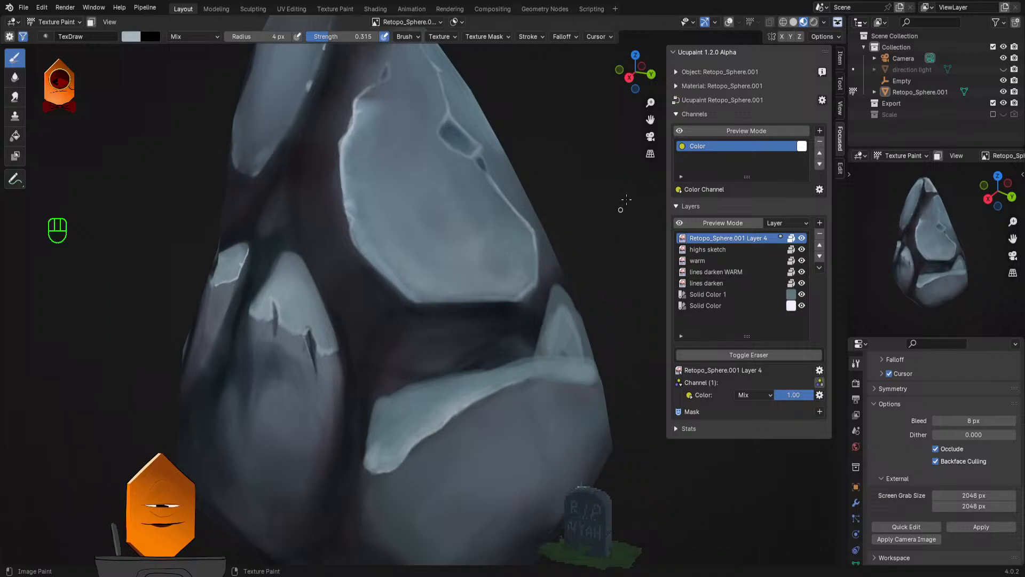
scroll(625, 199, "down", 5)
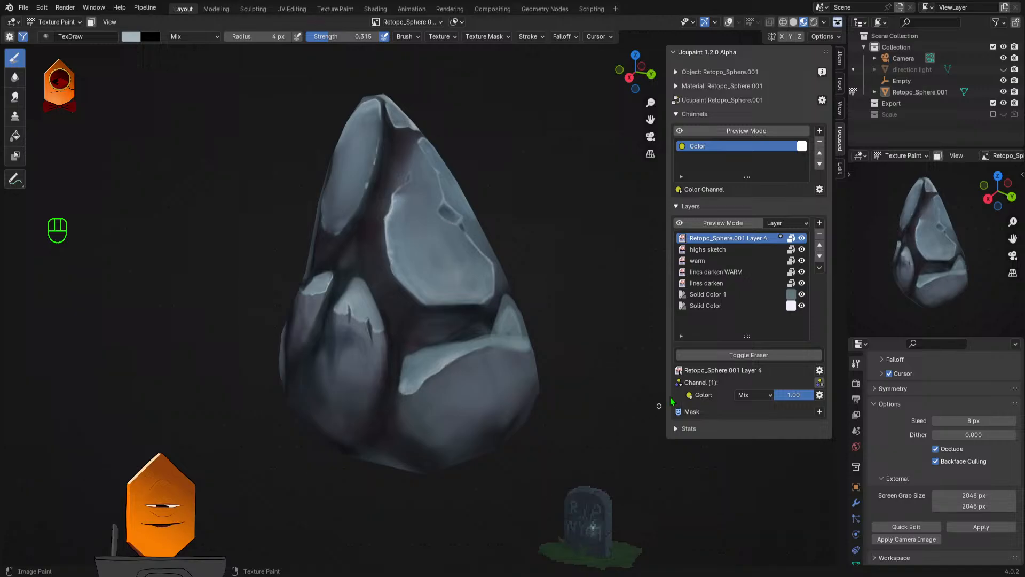
mouse_move(597, 292)
left_mouse_down()
mouse_move(596, 337)
mouse_move(590, 328)
left_mouse_up()
Step: Select the highs sketch layer and toggle its visibility off and on to check what it contains
left_click(795, 251)
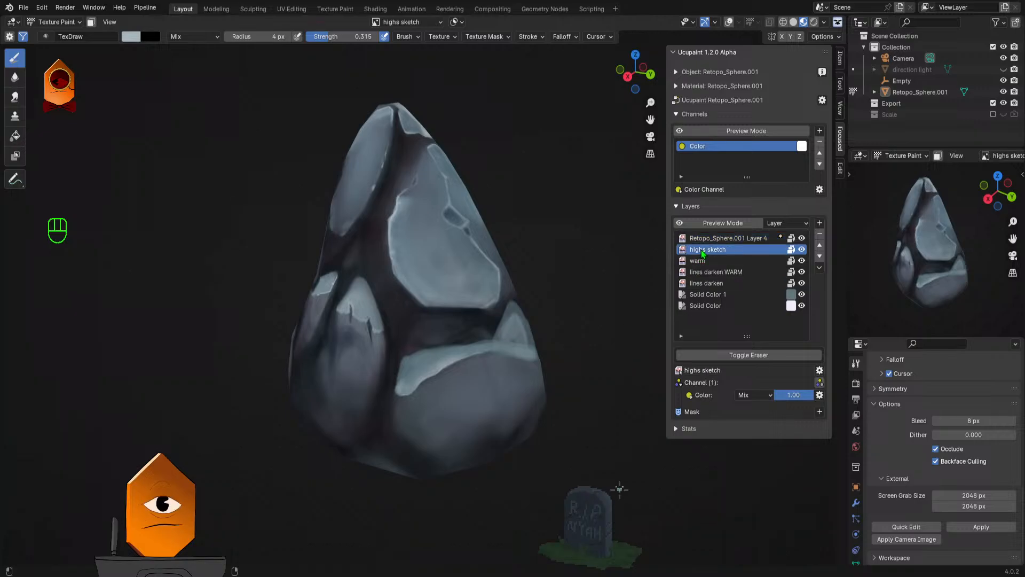
left_click(801, 250)
left_click(802, 250)
left_click_drag(524, 348, 536, 348)
Step: With the Soften brush at a 14 px radius, blur the light markings on the triangular stone above the bottom ledge
key("q")
key("Escape")
key("q")
left_click(521, 360)
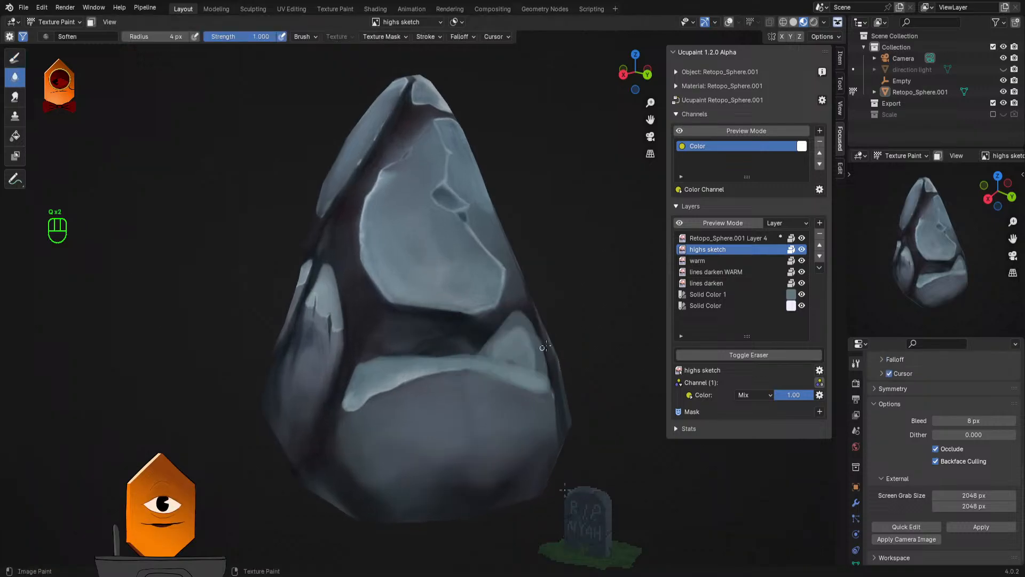
scroll(508, 373, "up", 2)
scroll(508, 373, "up", 1)
key("f")
left_click(470, 374)
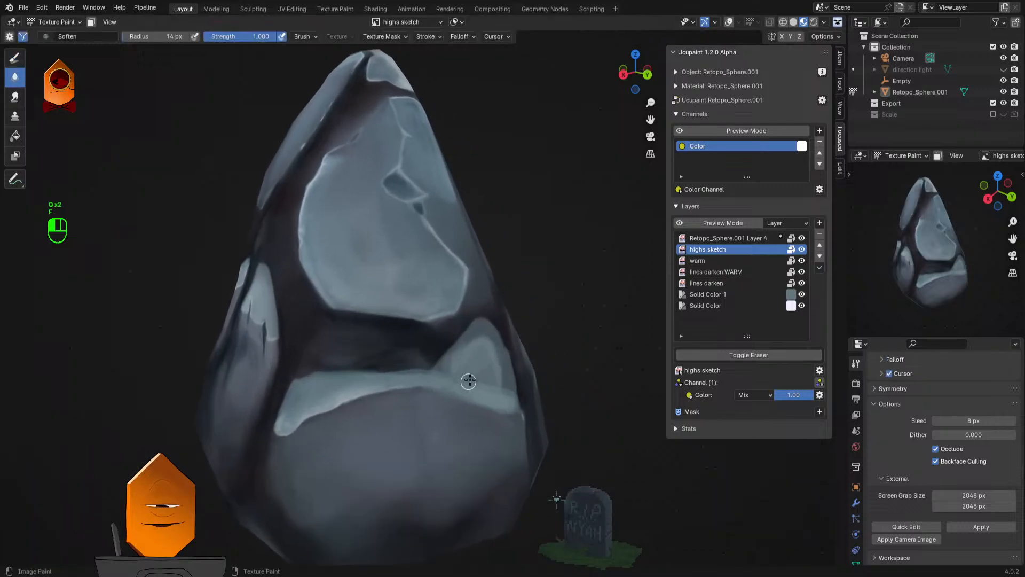
left_click_drag(504, 393, 468, 353)
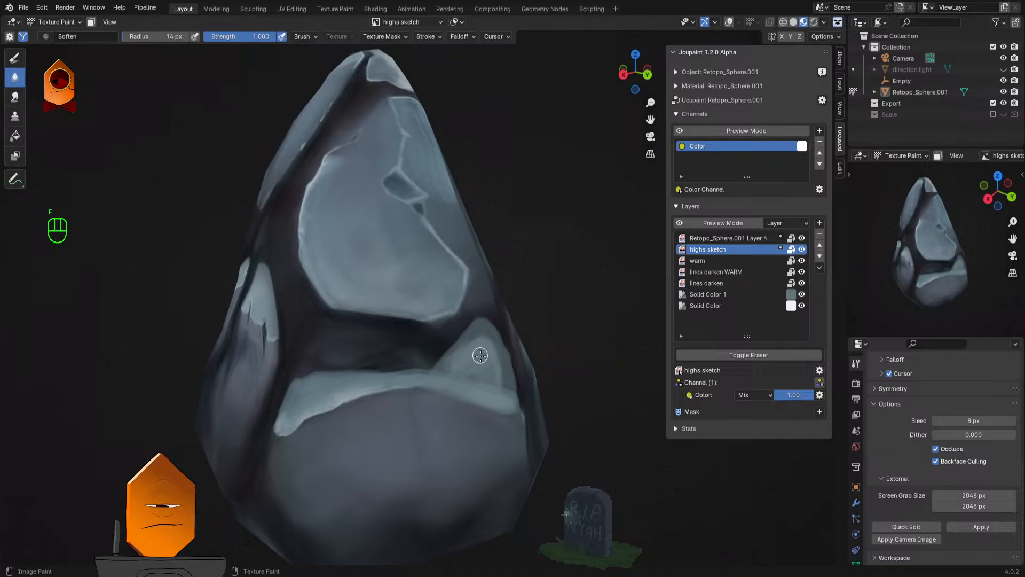
Step: With the Smear brush at 20 px radius and 0.976 strength, blend the triangular stone's highlights into an even tone
scroll(458, 351, "up", 2)
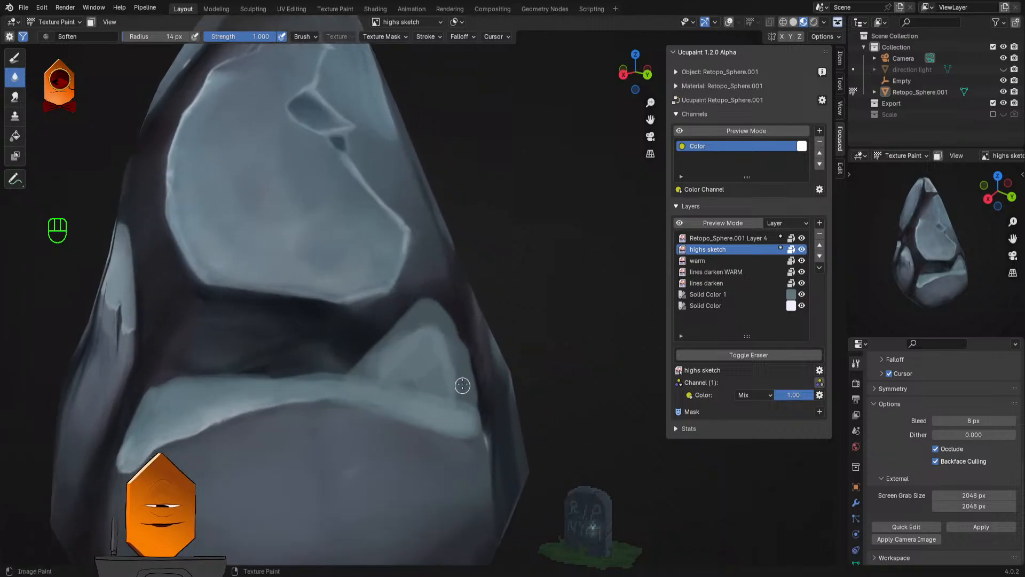
key("f")
left_click(465, 393)
key("q")
left_click(461, 401)
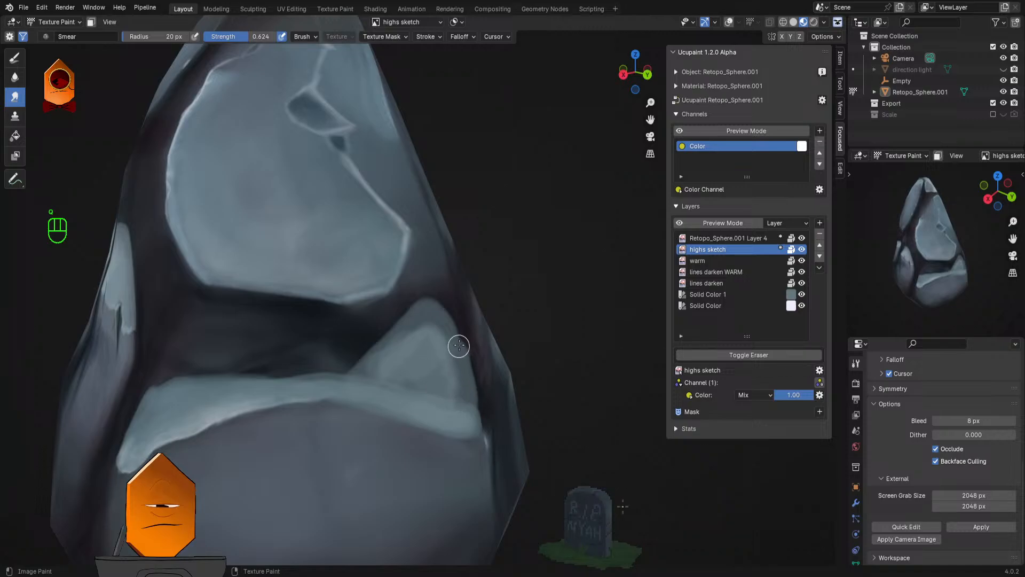
key("shift+f")
left_click(458, 368)
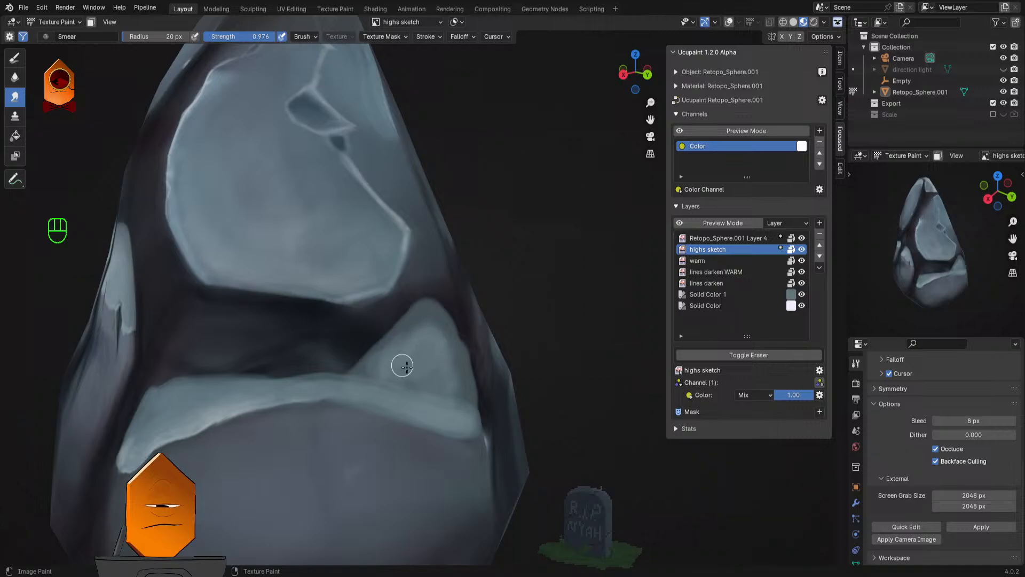
mouse_move(397, 353)
left_mouse_down()
mouse_move(410, 328)
mouse_move(366, 373)
mouse_move(410, 362)
mouse_move(423, 368)
mouse_move(412, 383)
mouse_move(442, 358)
mouse_move(425, 396)
mouse_move(464, 411)
mouse_move(450, 340)
mouse_move(441, 356)
mouse_move(438, 326)
mouse_move(423, 312)
mouse_move(341, 380)
mouse_move(384, 376)
mouse_move(418, 317)
mouse_move(395, 343)
mouse_move(420, 346)
left_mouse_up()
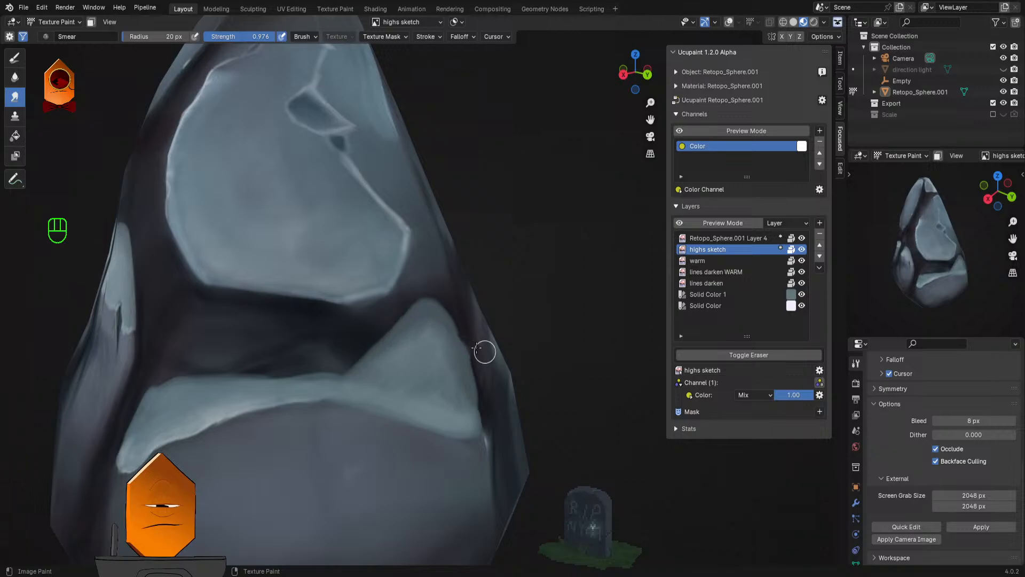
Step: With the Draw brush set to Erase Alpha at 20 px and full strength, clean up the triangular stone's edges
scroll(446, 347, "down", 2)
scroll(431, 401, "down", 1)
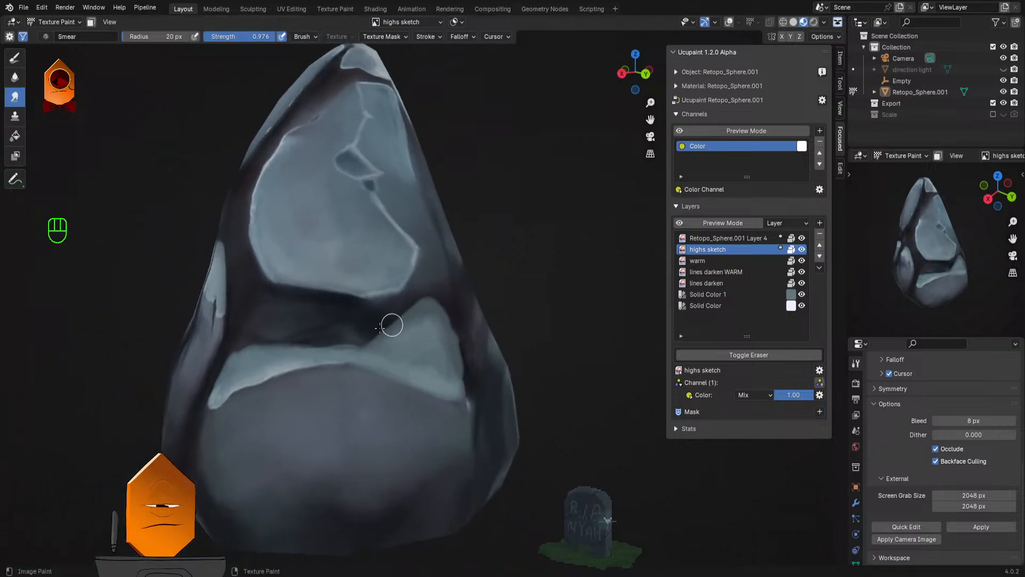
key("q")
left_click(426, 317)
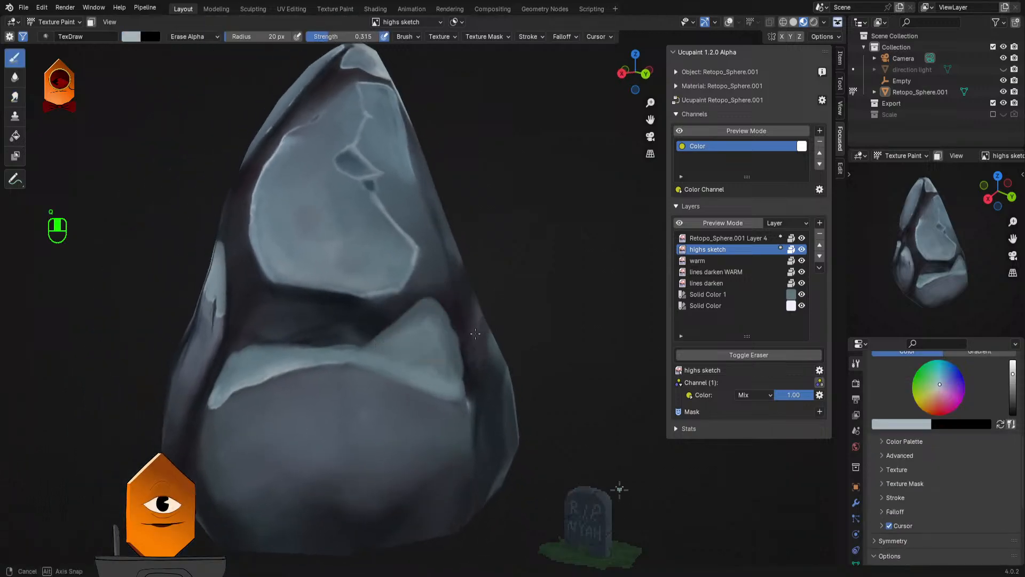
scroll(449, 300, "up", 2)
key("shift+f")
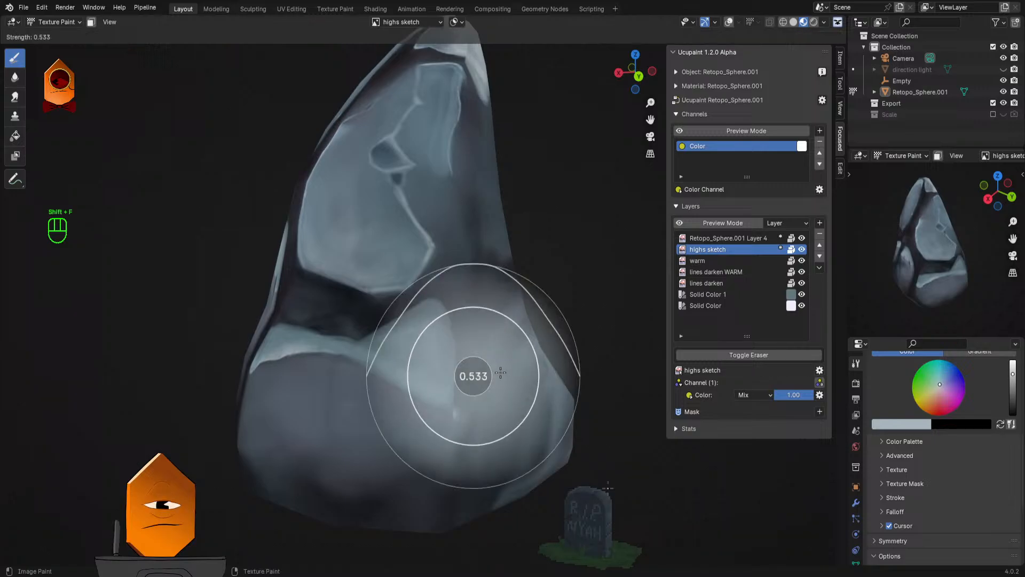
left_click(474, 332)
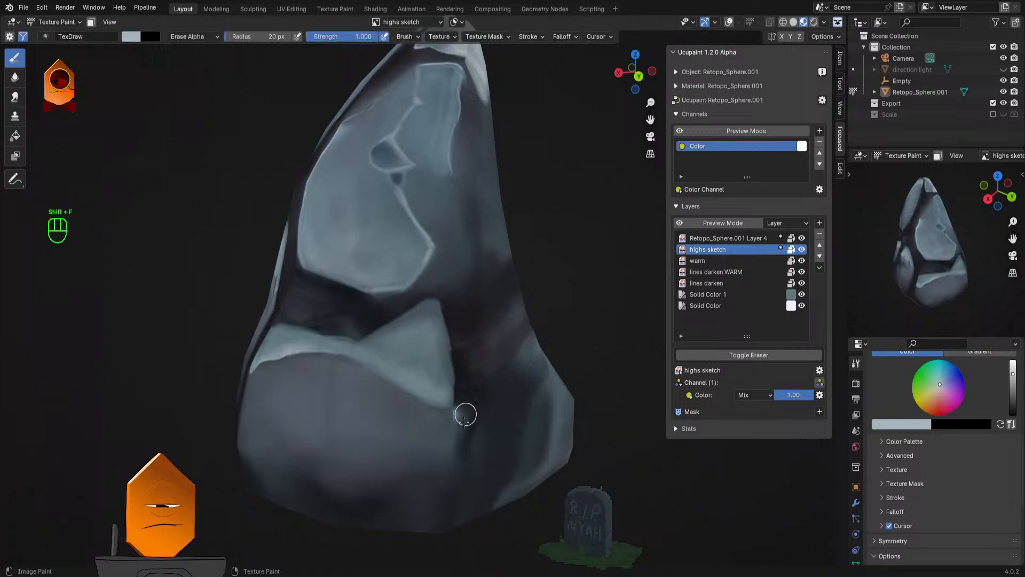
scroll(465, 414, "up", 3)
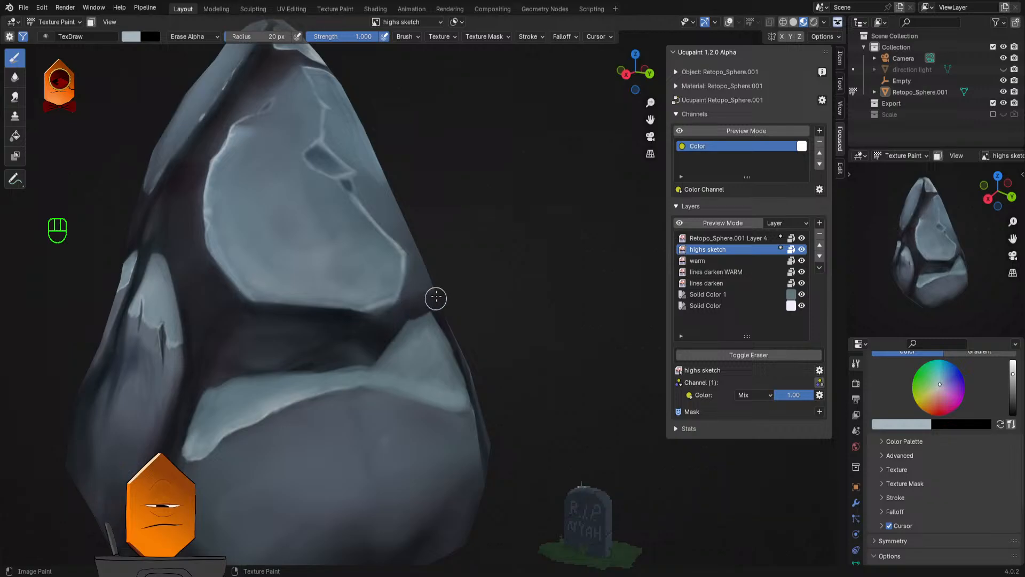
left_click_drag(396, 324, 395, 333)
mouse_move(479, 313)
left_mouse_down()
mouse_move(436, 312)
mouse_move(450, 320)
mouse_move(440, 350)
mouse_move(458, 383)
mouse_move(487, 306)
mouse_move(484, 383)
mouse_move(470, 267)
left_mouse_up()
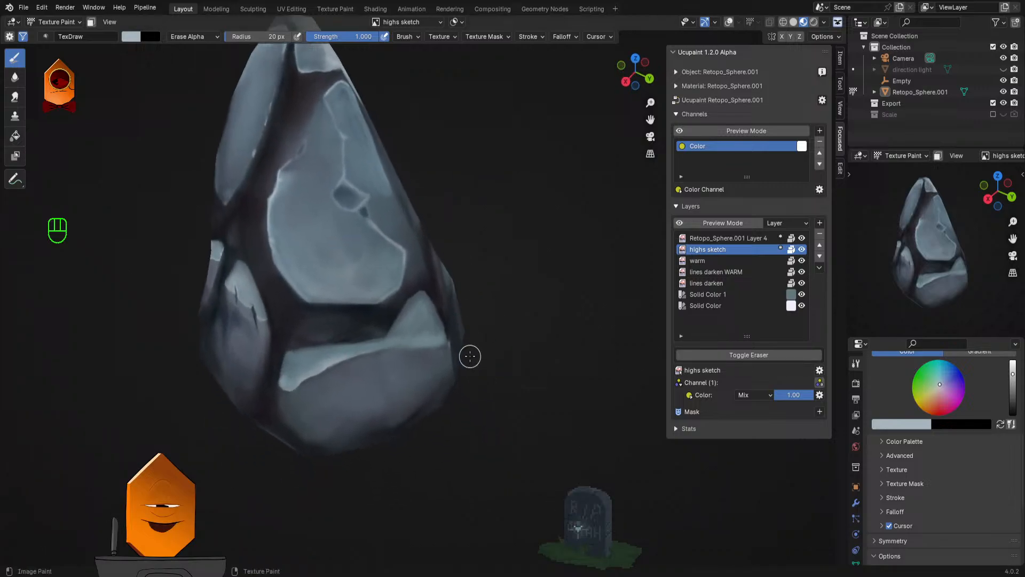
mouse_move(467, 310)
left_mouse_down()
mouse_move(476, 330)
mouse_move(486, 284)
mouse_move(552, 272)
mouse_move(523, 279)
mouse_move(532, 227)
left_mouse_up()
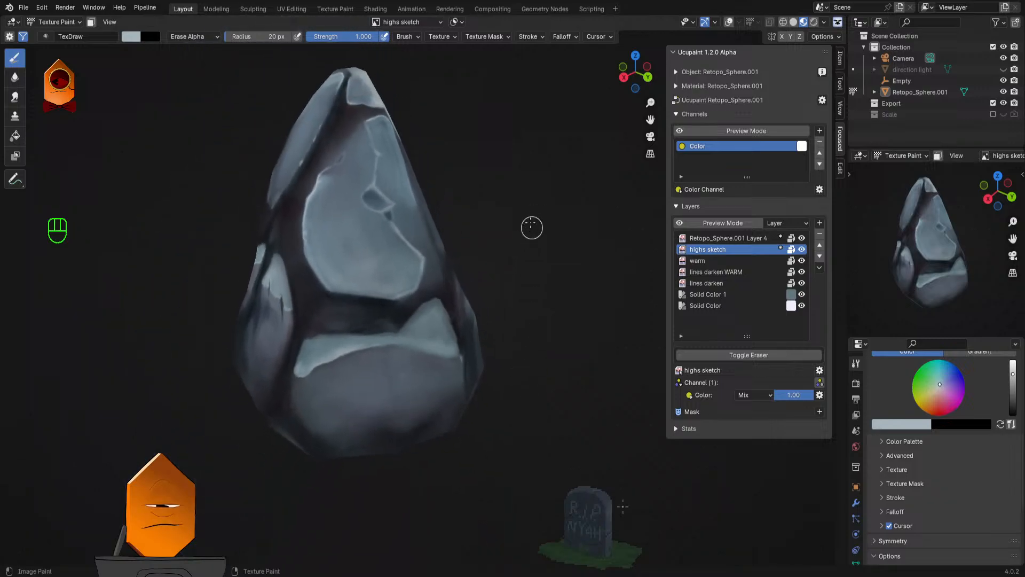
mouse_move(497, 258)
left_mouse_down()
mouse_move(506, 261)
mouse_move(513, 229)
mouse_move(498, 359)
mouse_move(504, 290)
mouse_move(508, 321)
mouse_move(483, 352)
mouse_move(506, 309)
mouse_move(502, 334)
left_mouse_up()
left_click_drag(523, 346, 522, 343)
Step: Undo the last erase stroke and blend the large stone's right-hand highlights with the Smear brush at 20 px and 0.976 strength
scroll(528, 251, "up", 5)
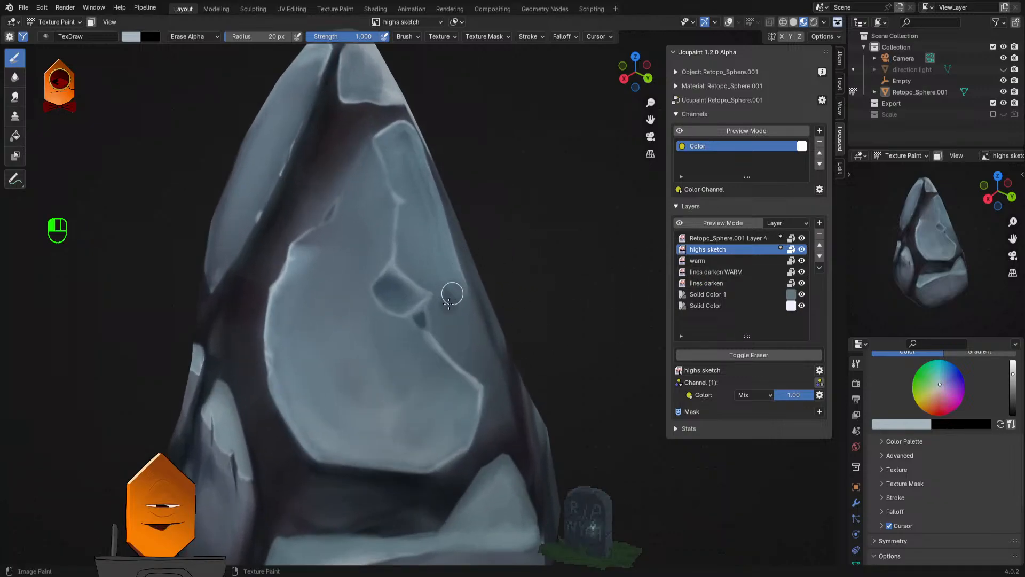
key("ctrl+z")
key("q")
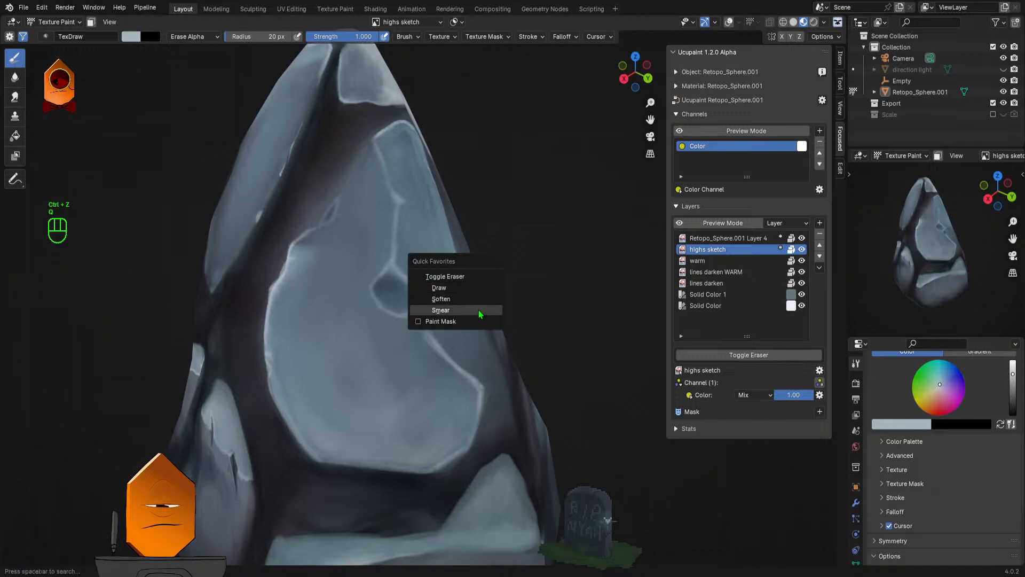
left_click(479, 310)
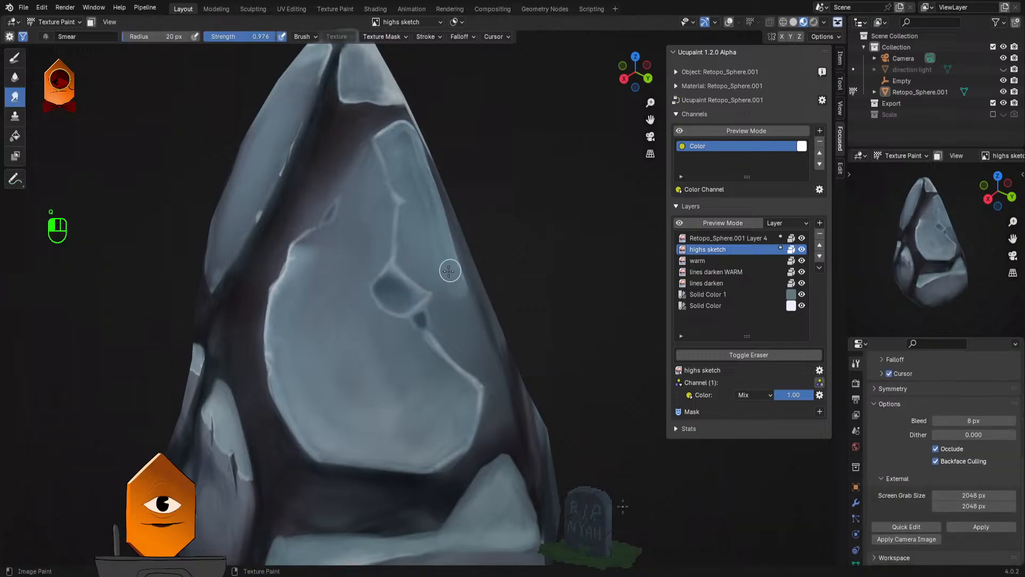
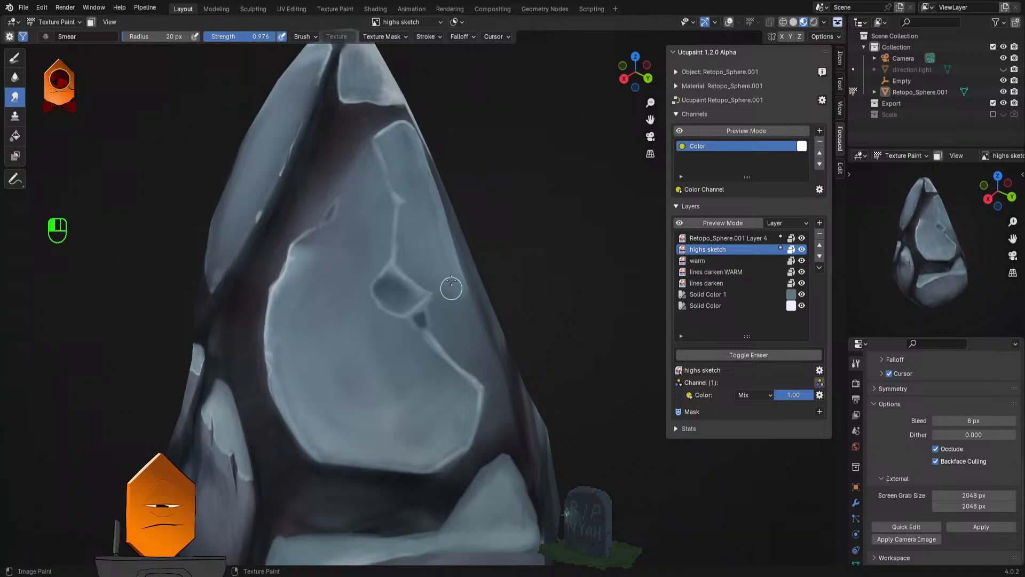
mouse_move(451, 284)
left_mouse_down()
mouse_move(438, 240)
mouse_move(448, 270)
left_mouse_up()
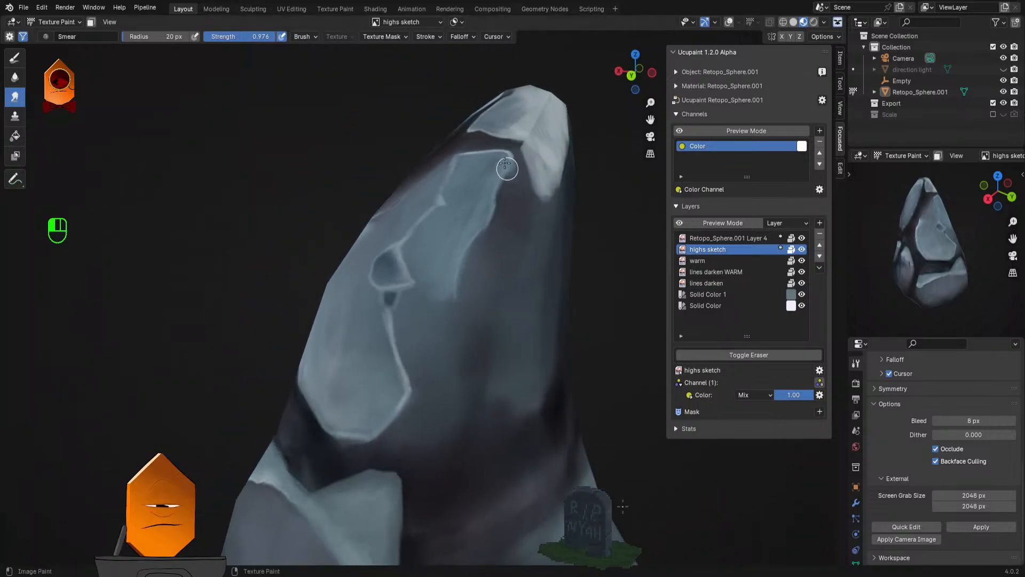
mouse_move(504, 165)
left_mouse_down()
mouse_move(512, 148)
mouse_move(486, 179)
mouse_move(508, 208)
left_mouse_up()
Step: Erase highlight paint around the large stone's upper right edge with the 20 px Erase Alpha brush at full strength
key("q")
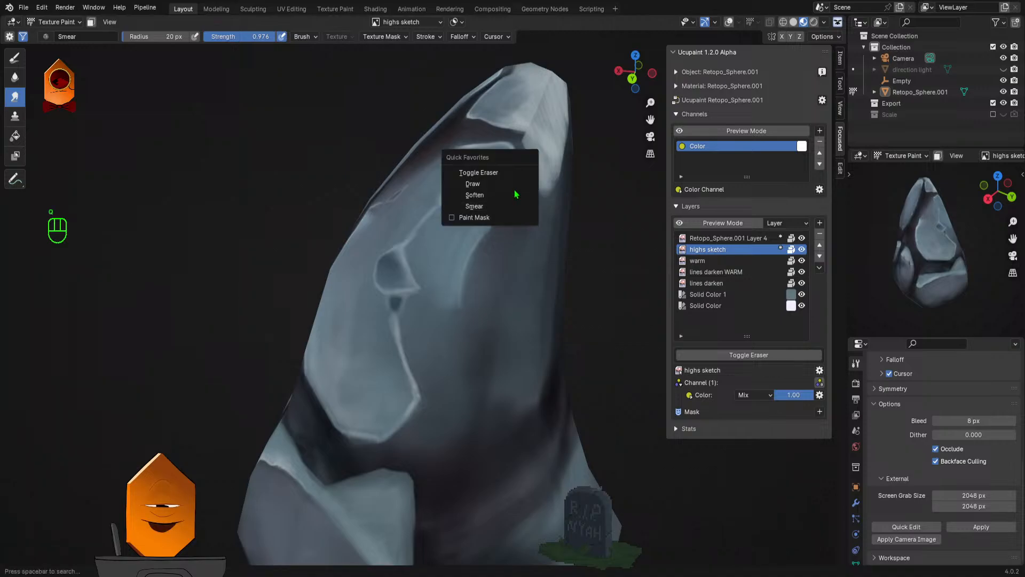
left_click(514, 177)
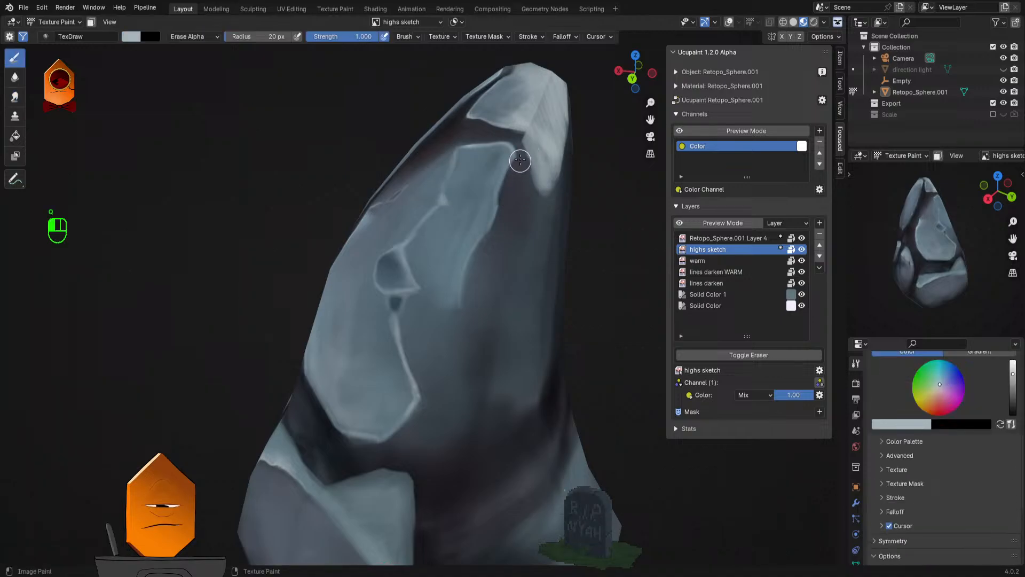
left_click_drag(511, 208, 513, 195)
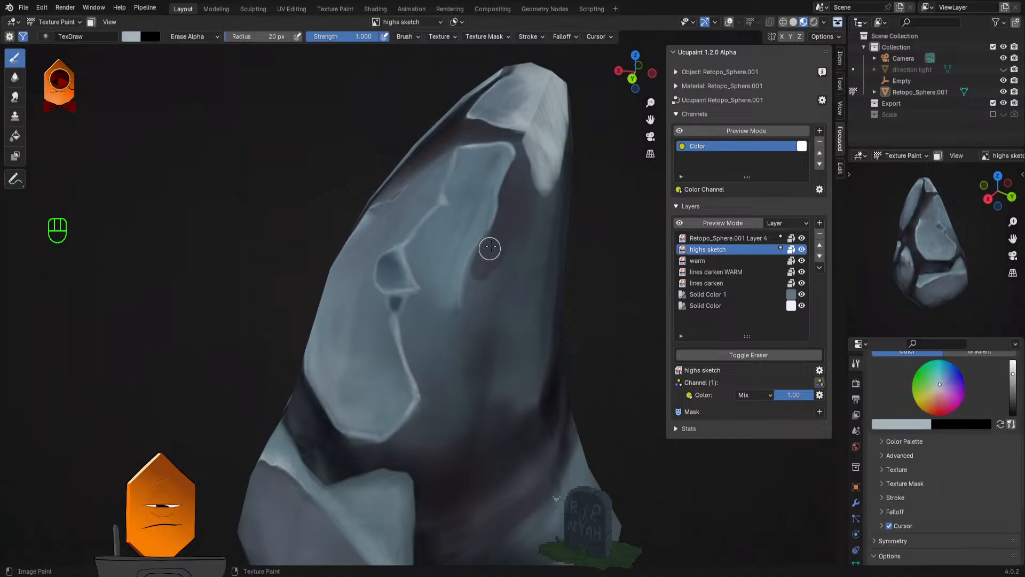
Step: Undo the latest full-strength erase strokes along the large stone's right edge
key("ctrl+z")
key("ctrl+z")
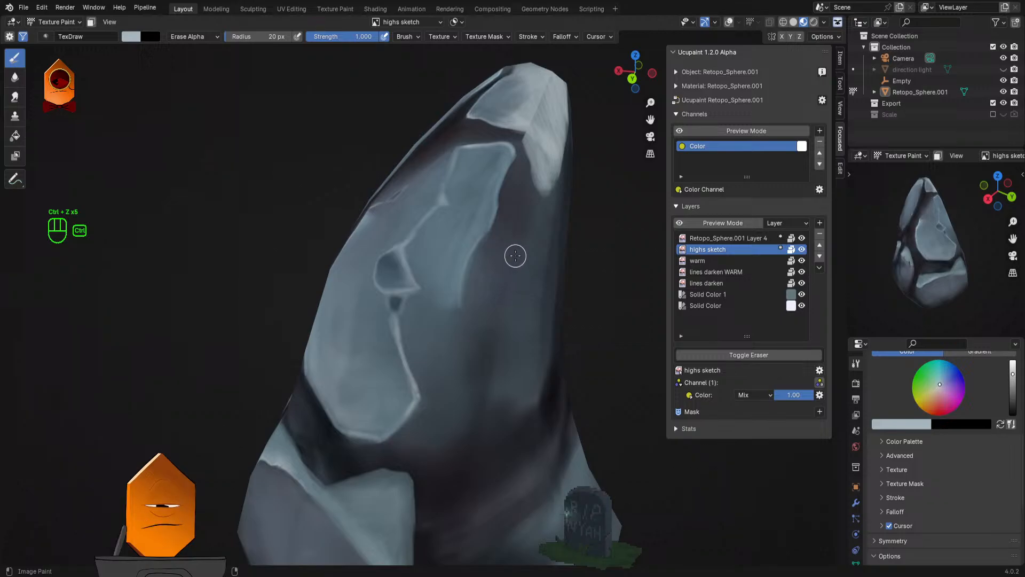
key("ctrl+z")
key("ctrl+z")
key("ctrl+z")
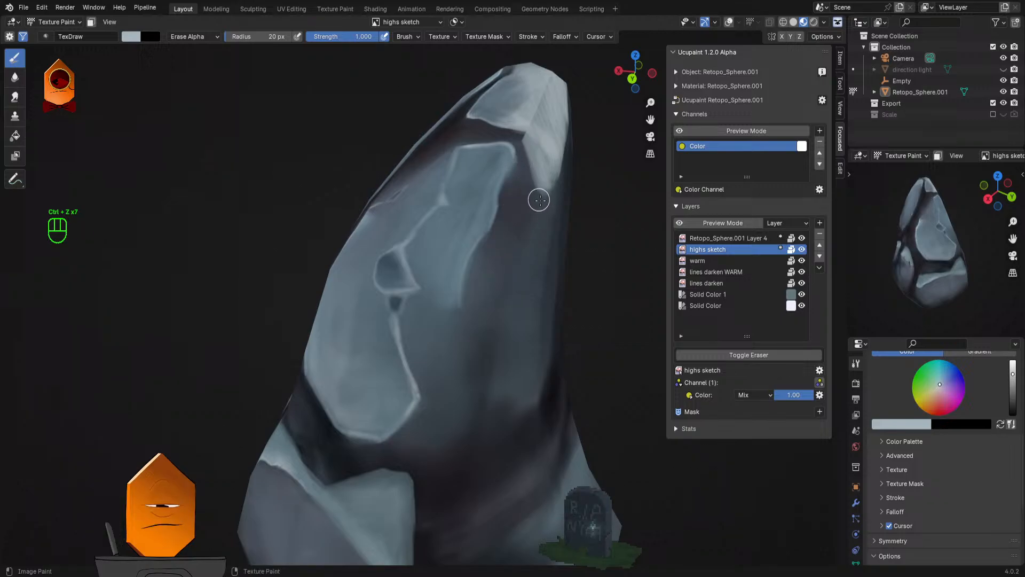
Step: Softly erase the highlight beside the large stone's right edge at 0.333 strength, enlarging the brush radius to 42 px
left_click_drag(539, 200, 465, 232)
scroll(511, 245, "up", 4)
scroll(511, 245, "down", 3)
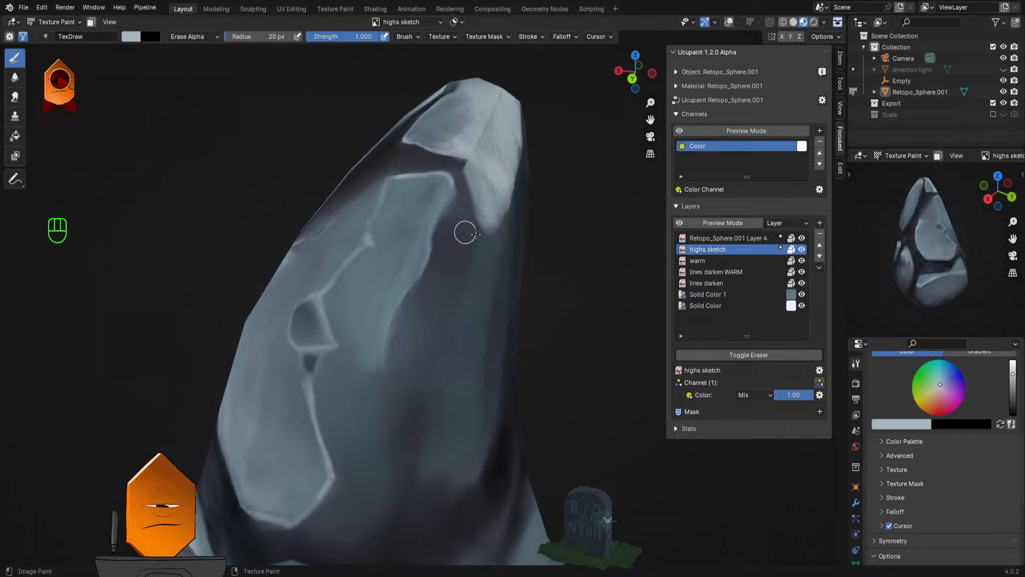
key("shift+f")
left_click(442, 260)
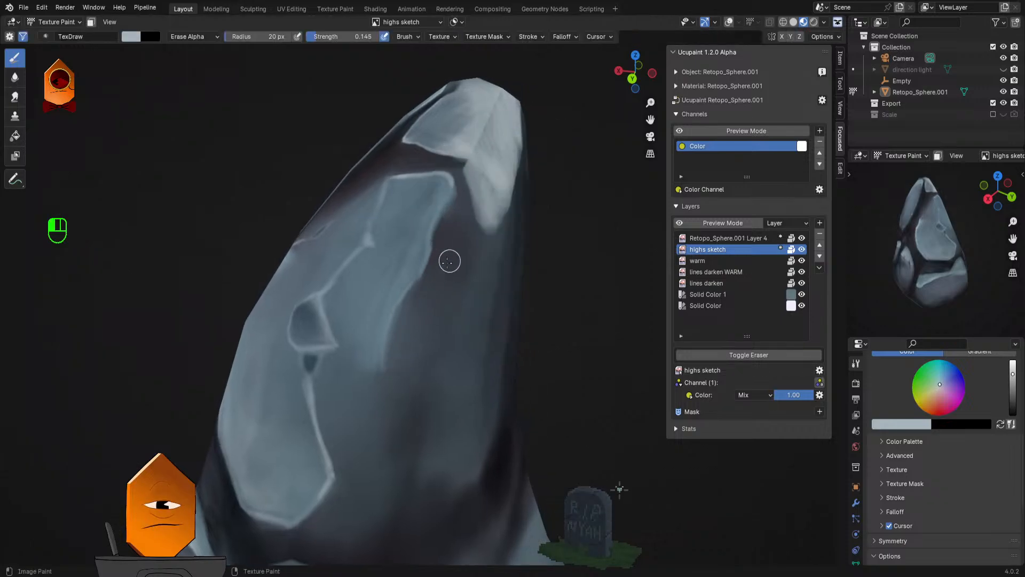
key("shift+f")
left_click(425, 337)
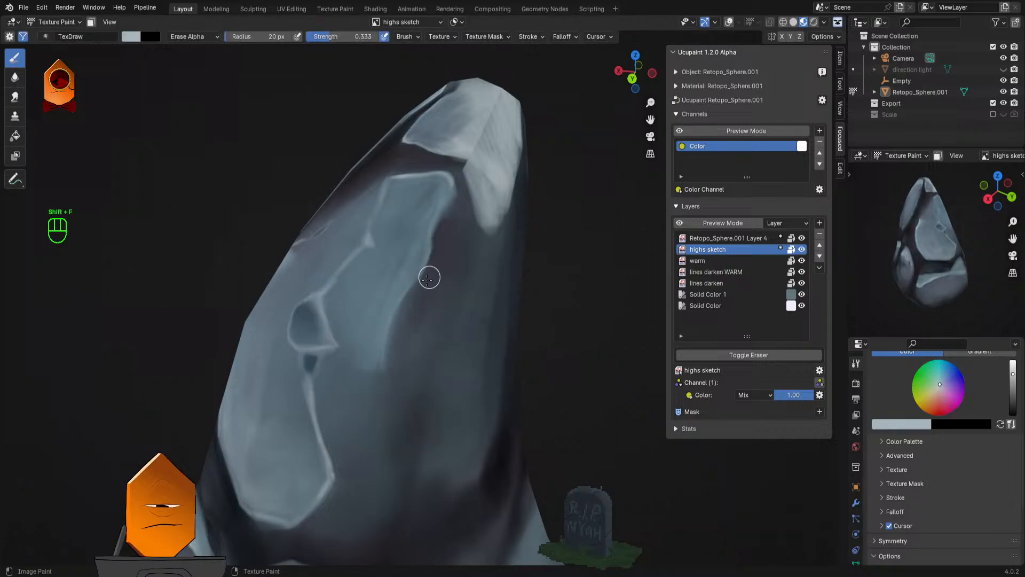
key("f")
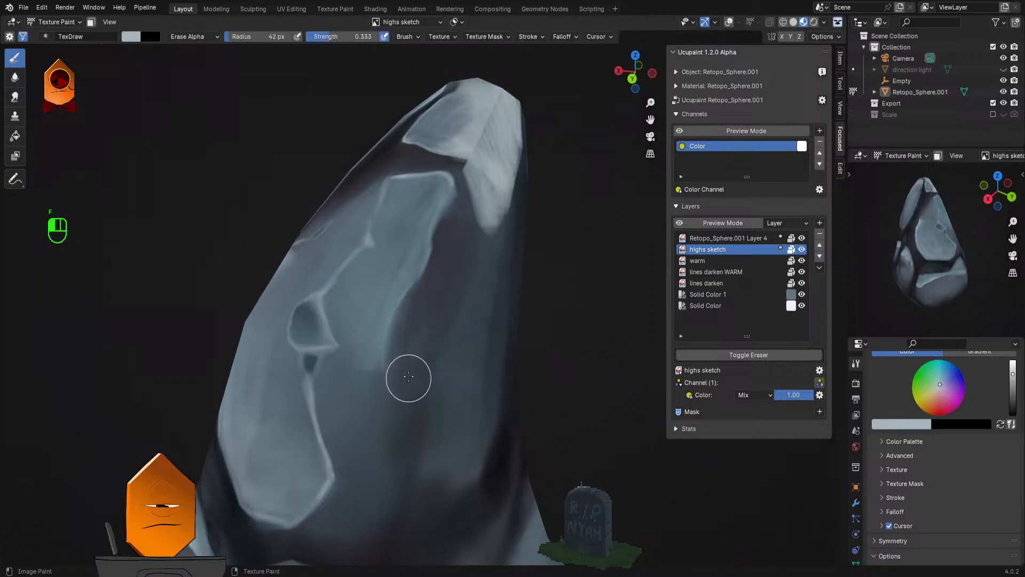
Step: Save the Blender file and check the whole rock from several sides
scroll(452, 273, "down", 5)
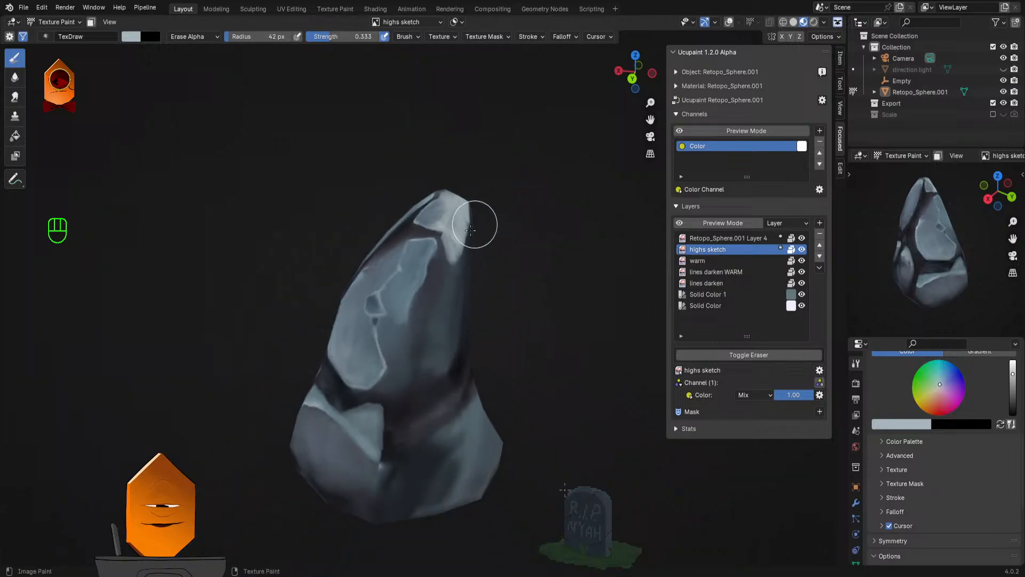
mouse_move(476, 222)
left_mouse_down()
mouse_move(556, 277)
mouse_move(515, 323)
mouse_move(533, 313)
mouse_move(543, 264)
mouse_move(533, 271)
mouse_move(571, 291)
mouse_move(552, 271)
mouse_move(560, 287)
mouse_move(547, 320)
left_mouse_up()
key("ctrl+s")
mouse_move(481, 337)
left_mouse_down()
mouse_move(514, 314)
mouse_move(508, 304)
mouse_move(538, 269)
mouse_move(498, 245)
mouse_move(539, 248)
left_mouse_up()
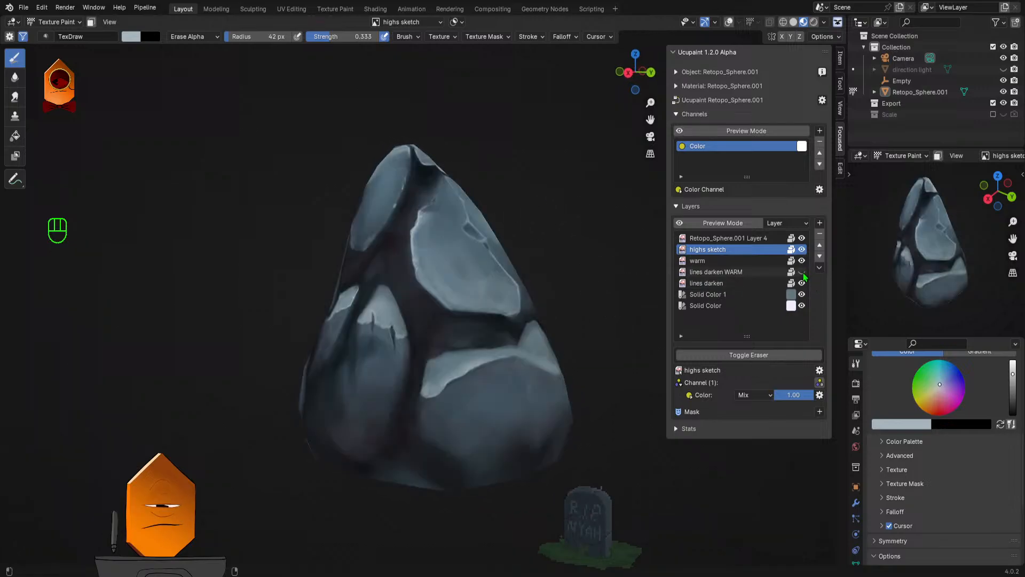
Step: Toggle the lines darken layer's visibility off and on to check its effect, and select that layer
left_click(802, 283)
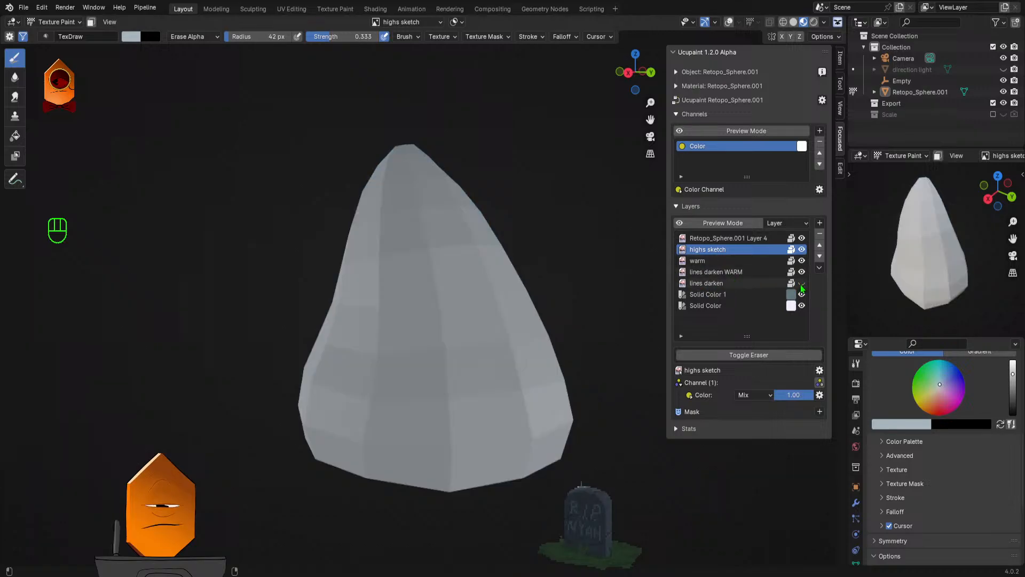
left_click(802, 283)
left_click(748, 284)
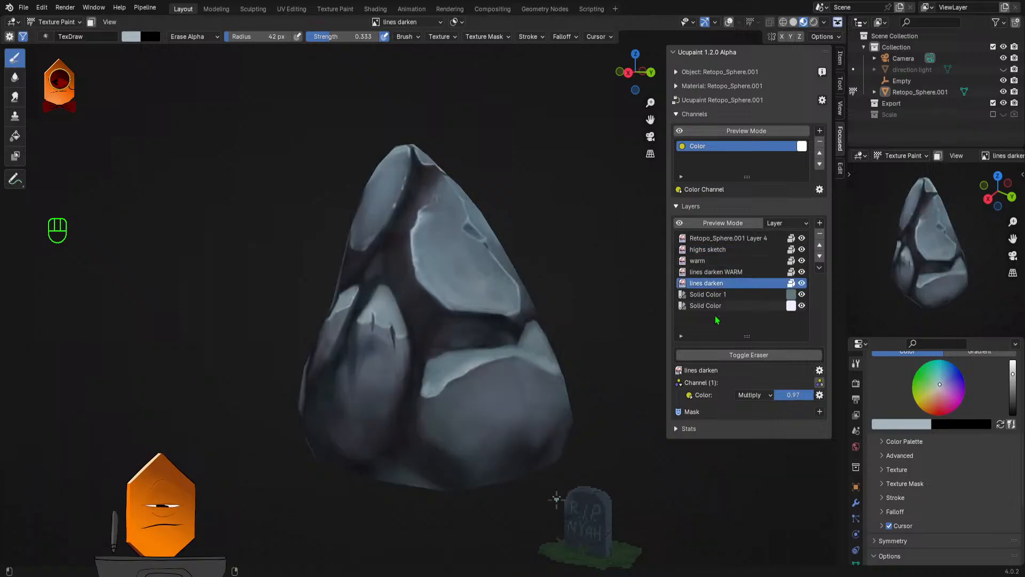
Step: Add a Brightness Contrast modifier to the lines darken layer's Color channel and set its brightness to 0.06
left_click(820, 412)
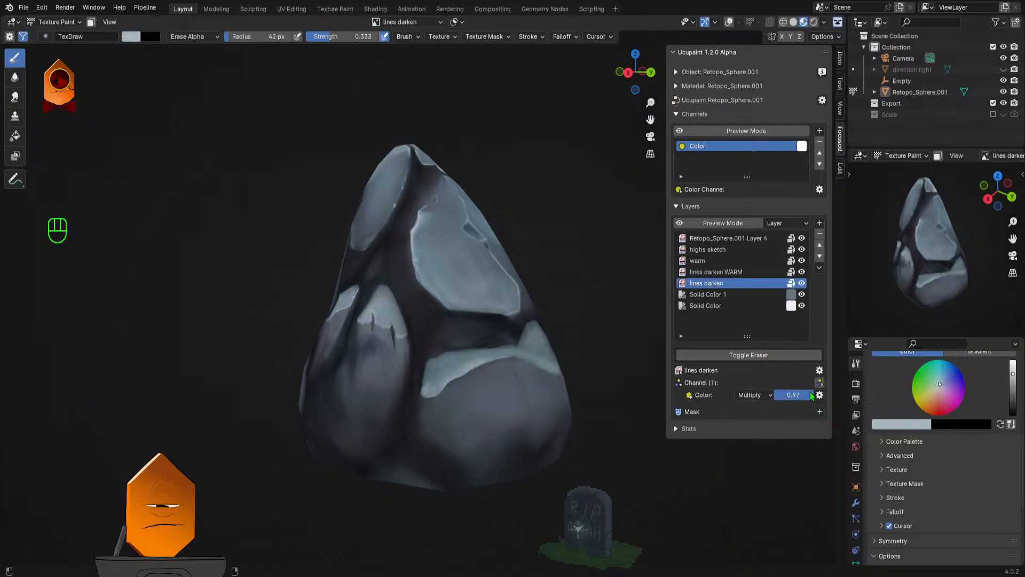
left_click(820, 384)
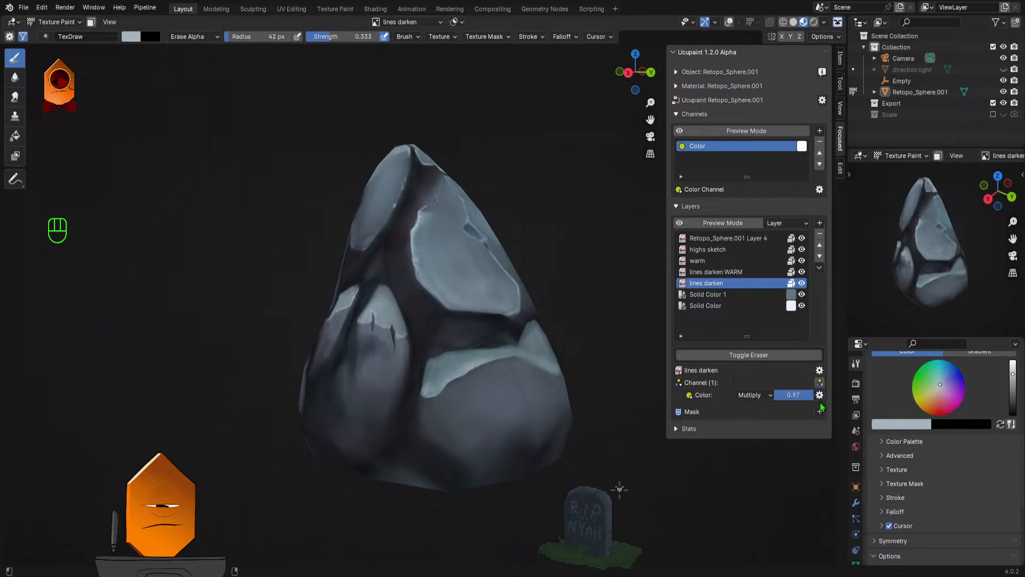
left_click(820, 396)
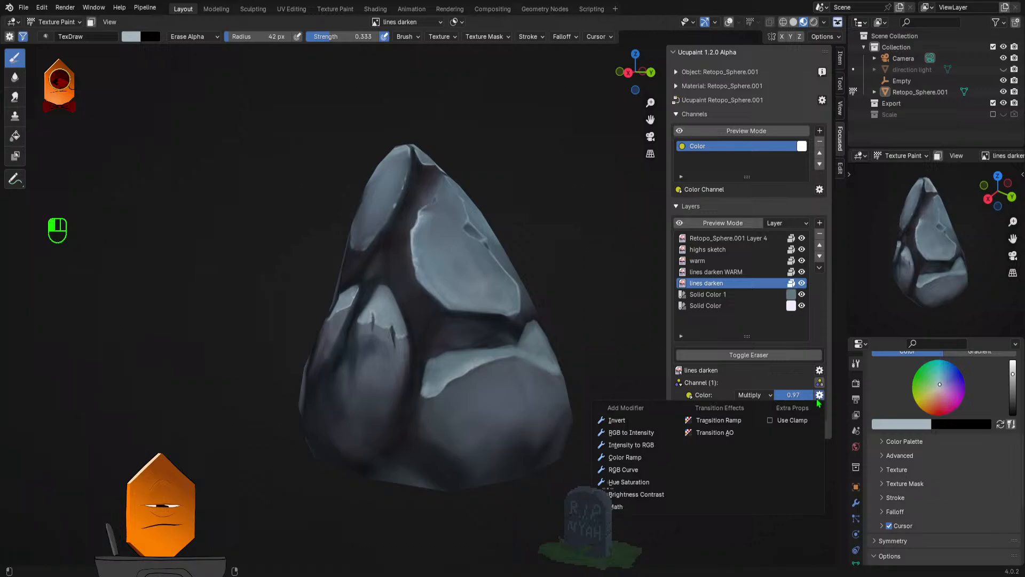
left_click(636, 494)
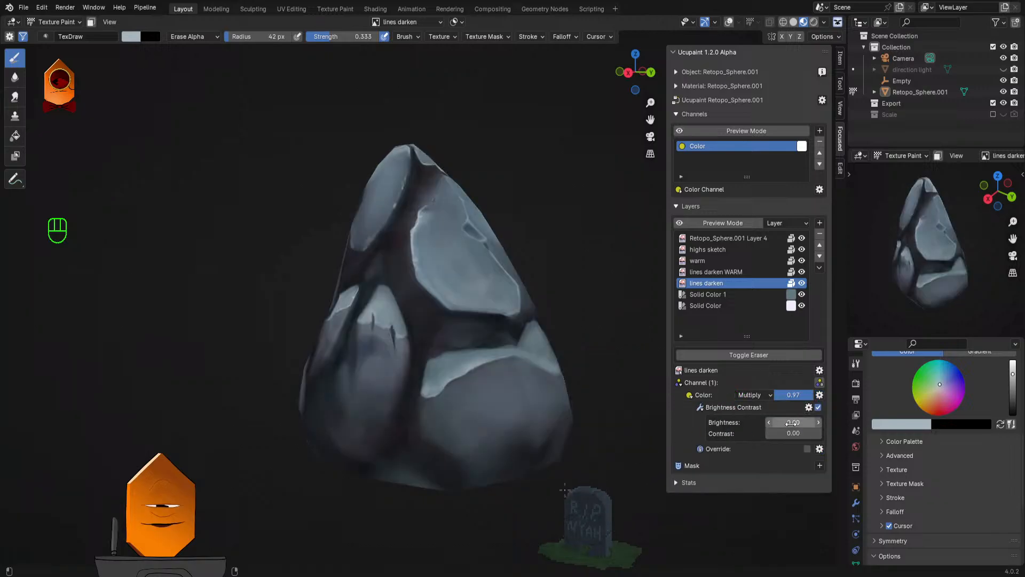
left_click_drag(792, 422, 806, 429)
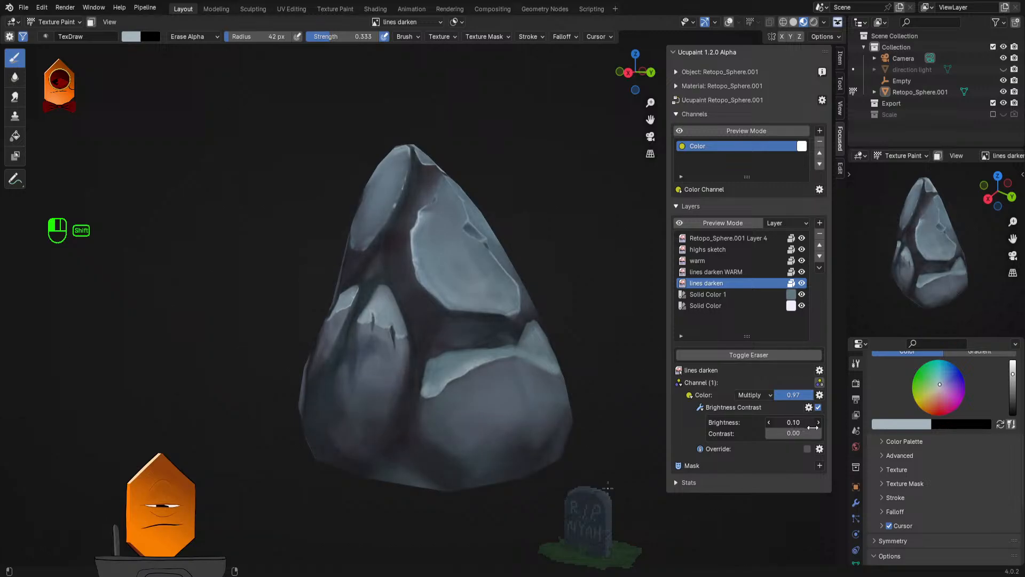
left_click_drag(812, 427, 801, 424)
Step: Toggle the Brightness Contrast modifier off and on to compare the crack darkness, and inspect the rock with it disabled
left_click(818, 408)
left_click(818, 408)
left_click(819, 408)
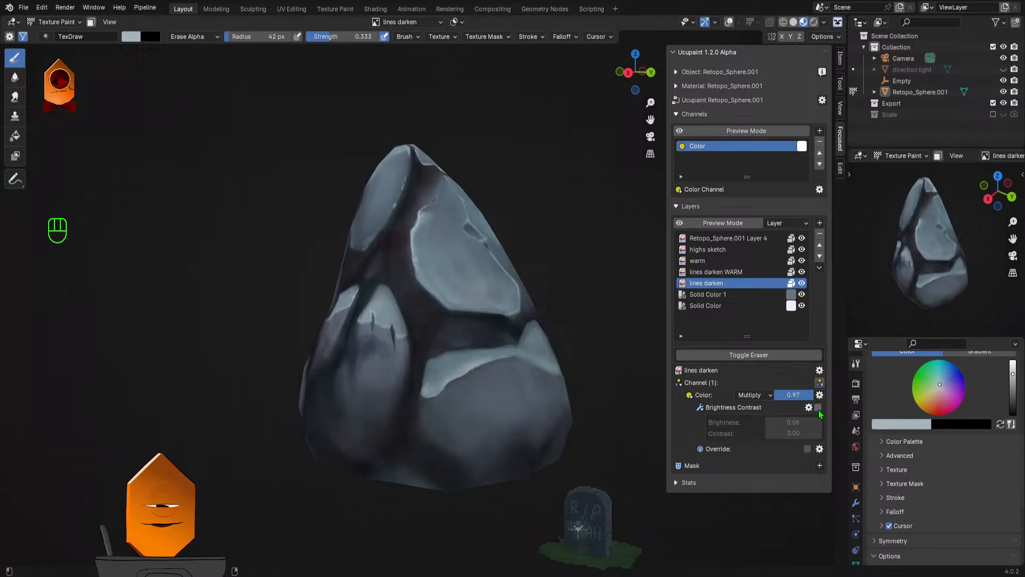
left_click(819, 408)
left_click(820, 408)
mouse_move(647, 378)
left_mouse_down()
mouse_move(611, 413)
mouse_move(588, 327)
left_mouse_up()
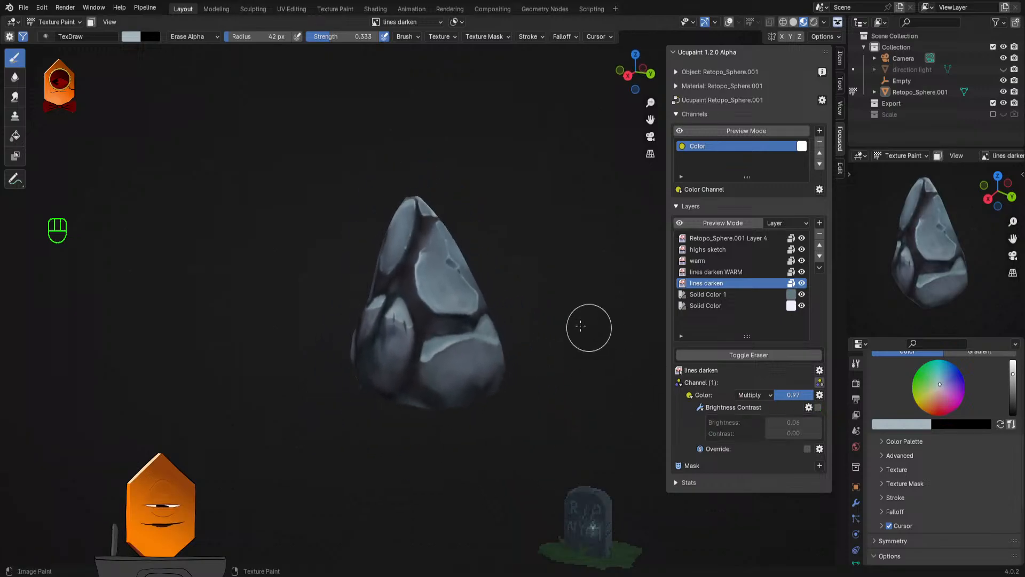
left_click_drag(500, 364, 565, 382)
left_click_drag(520, 321, 476, 339)
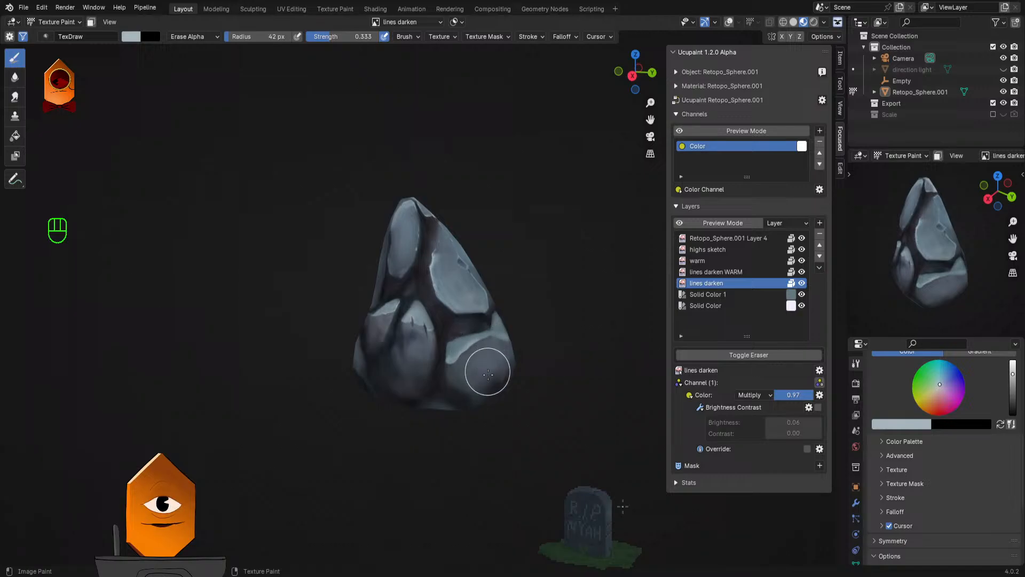
scroll(540, 288, "down", 4)
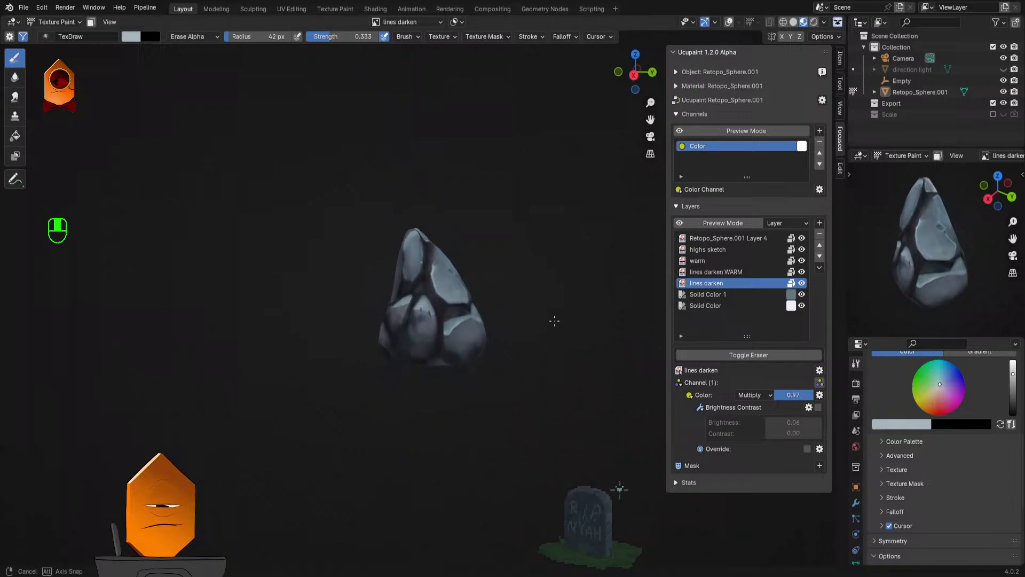
left_click_drag(554, 320, 545, 392)
scroll(546, 392, "up", 2)
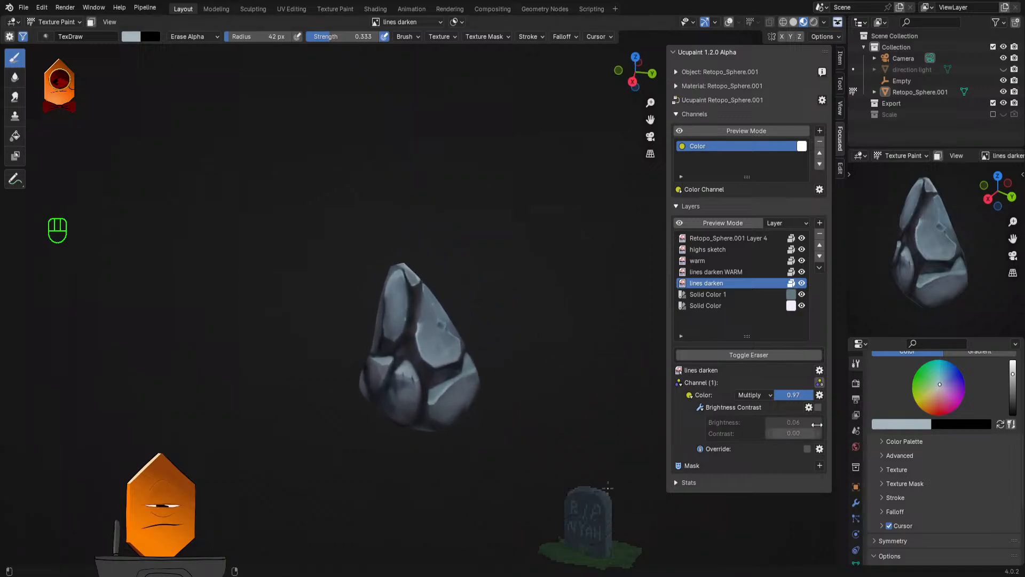
Step: Re-enable the Brightness Contrast modifier on the lines darken layer and check the crack darkness on the rock
left_click(818, 407)
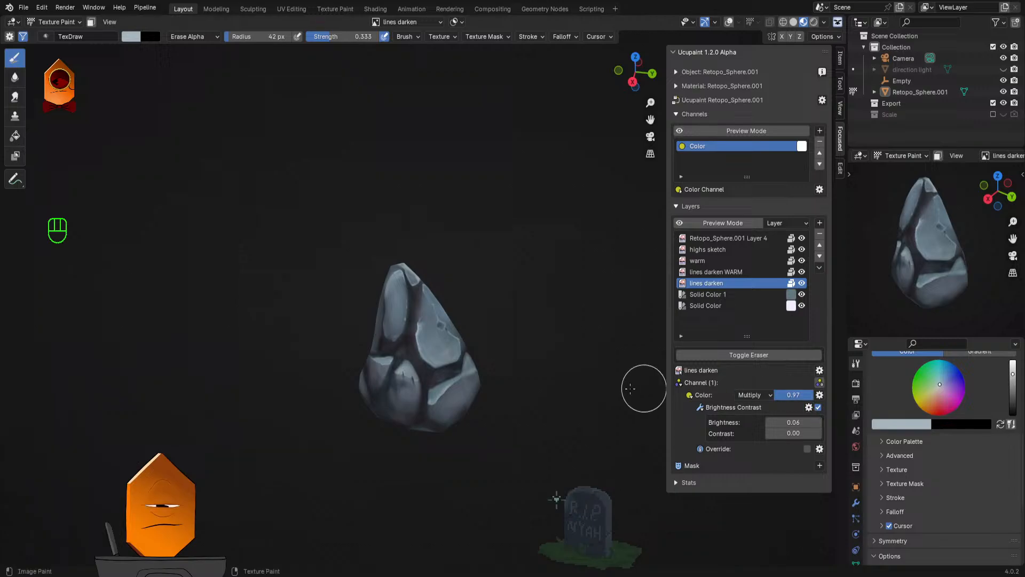
scroll(531, 344, "up", 2)
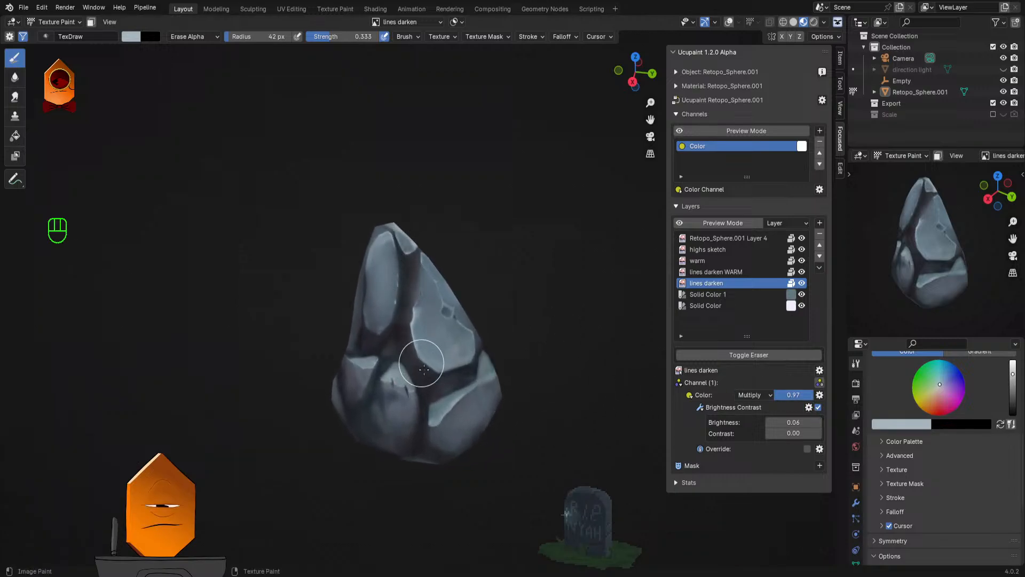
mouse_move(480, 386)
left_mouse_down()
mouse_move(469, 402)
mouse_move(472, 393)
mouse_move(485, 431)
left_mouse_up()
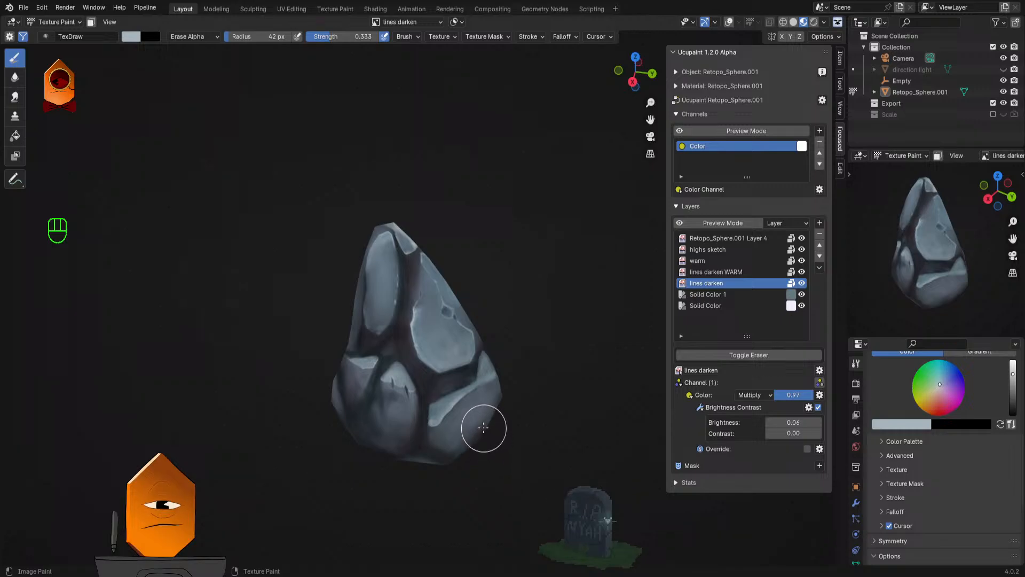
scroll(534, 344, "down", 1)
scroll(534, 353, "up", 3)
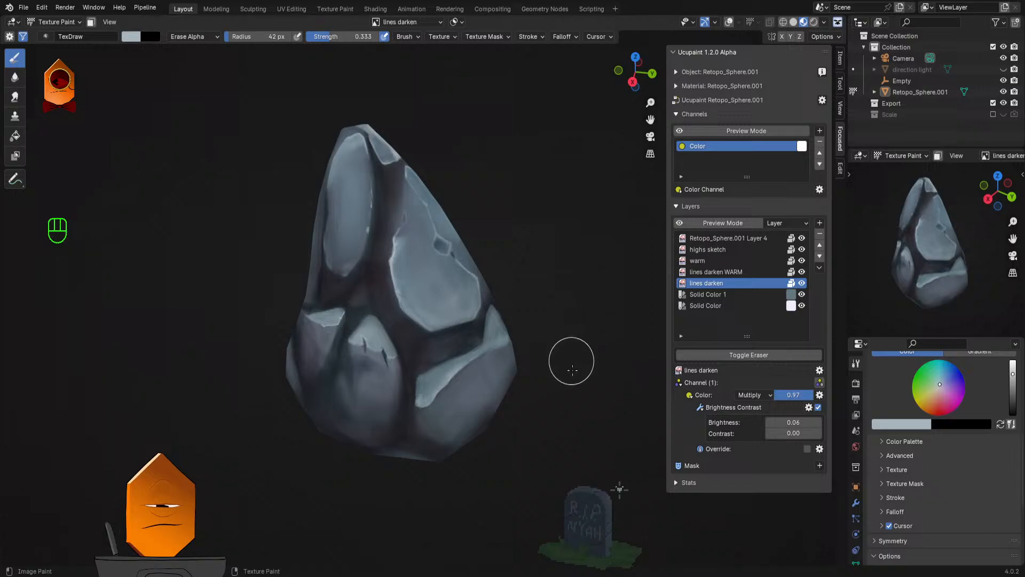
left_click_drag(555, 322, 599, 404)
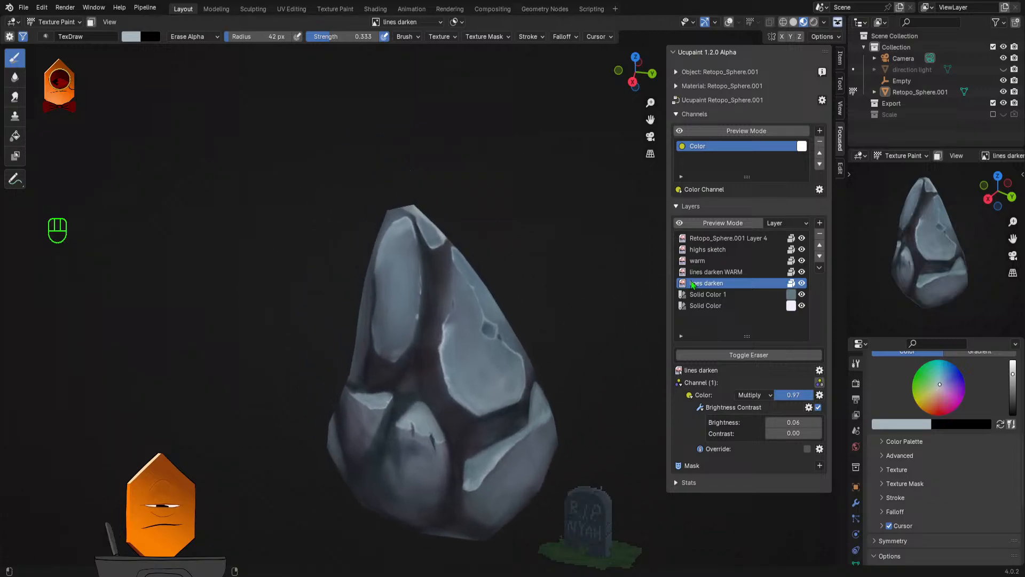
Step: Select the topmost Layer 4 for painting and set the brush radius to 3 px
left_click(726, 238)
mouse_move(554, 321)
left_mouse_down()
mouse_move(586, 211)
mouse_move(556, 320)
mouse_move(527, 284)
left_mouse_up()
key("f")
left_click(484, 262)
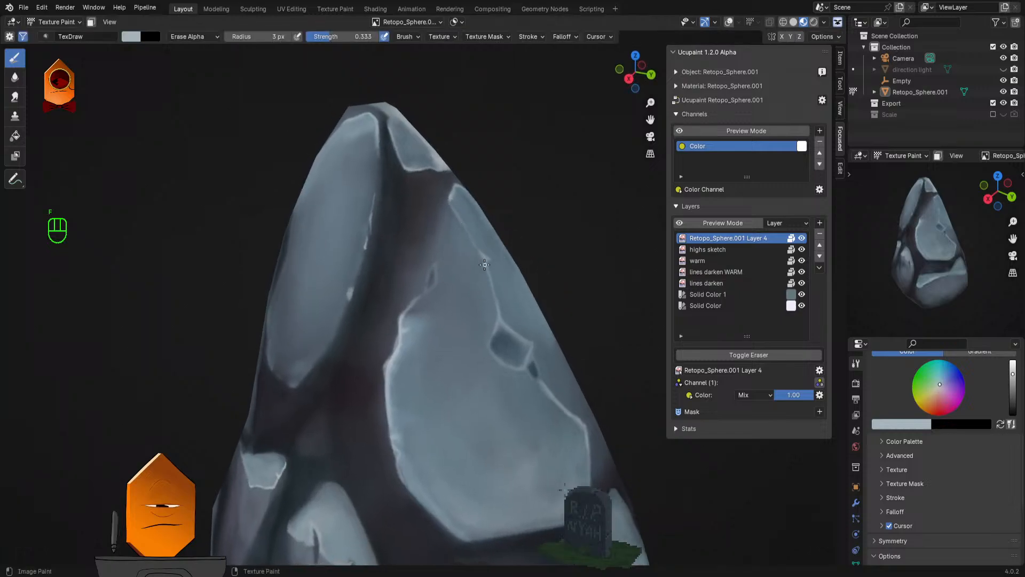
Step: Try the Smear brush at strength 1.000 and radius 3 px beside the large upper plate's edge
key("q")
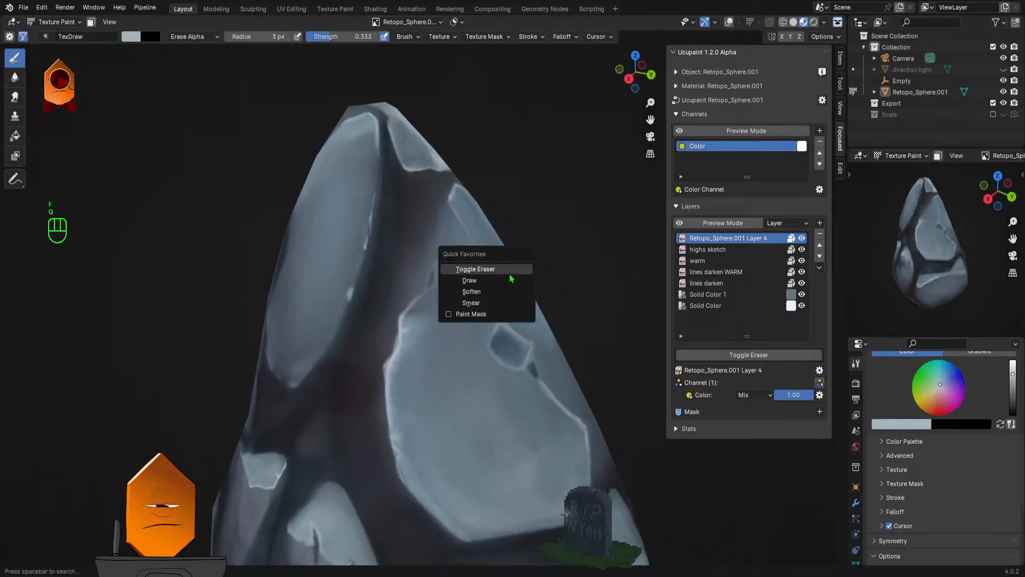
left_click(471, 302)
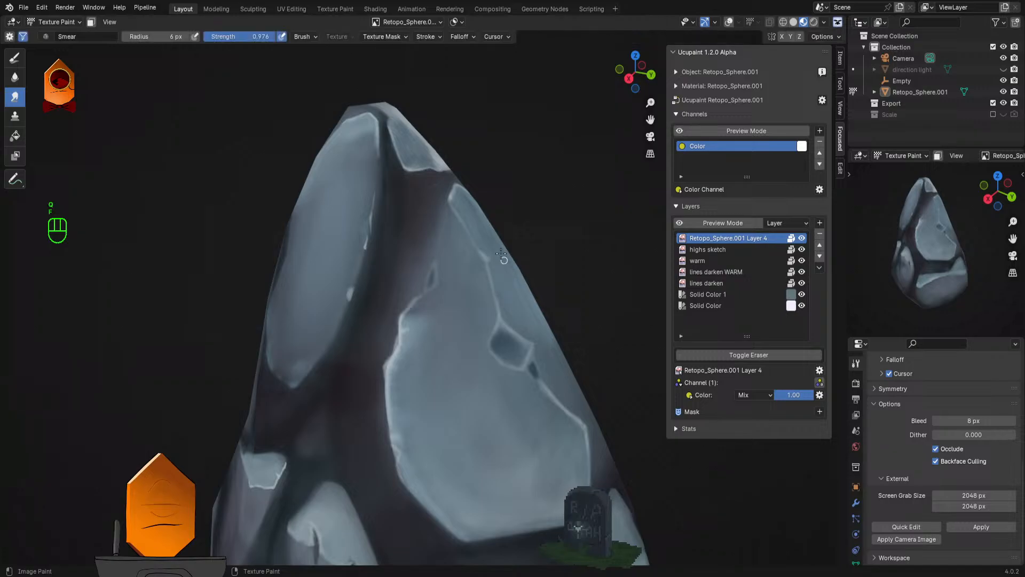
key("shift+f")
left_click(487, 258)
scroll(478, 275, "up", 2)
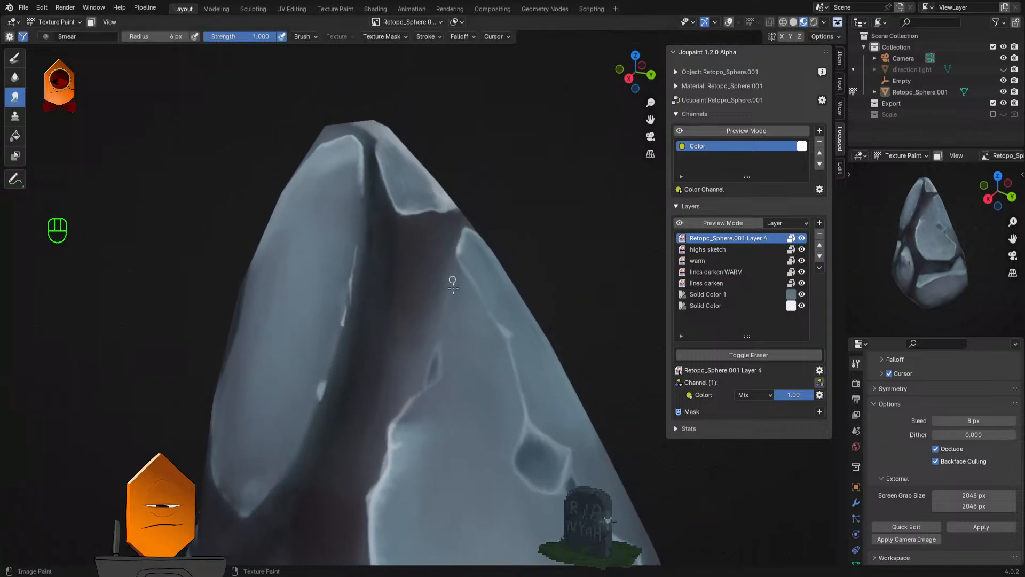
scroll(465, 299, "up", 2)
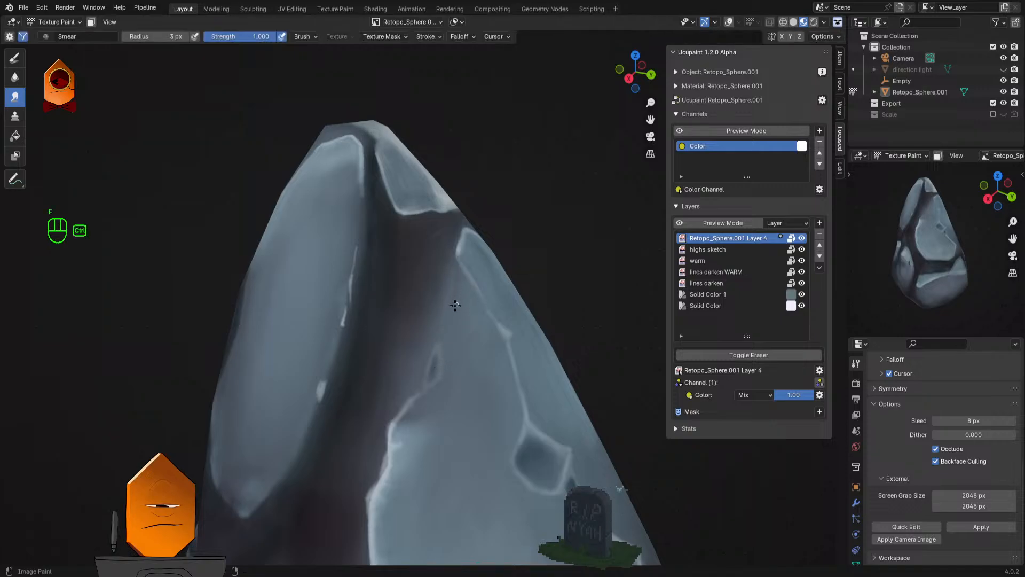
key("f")
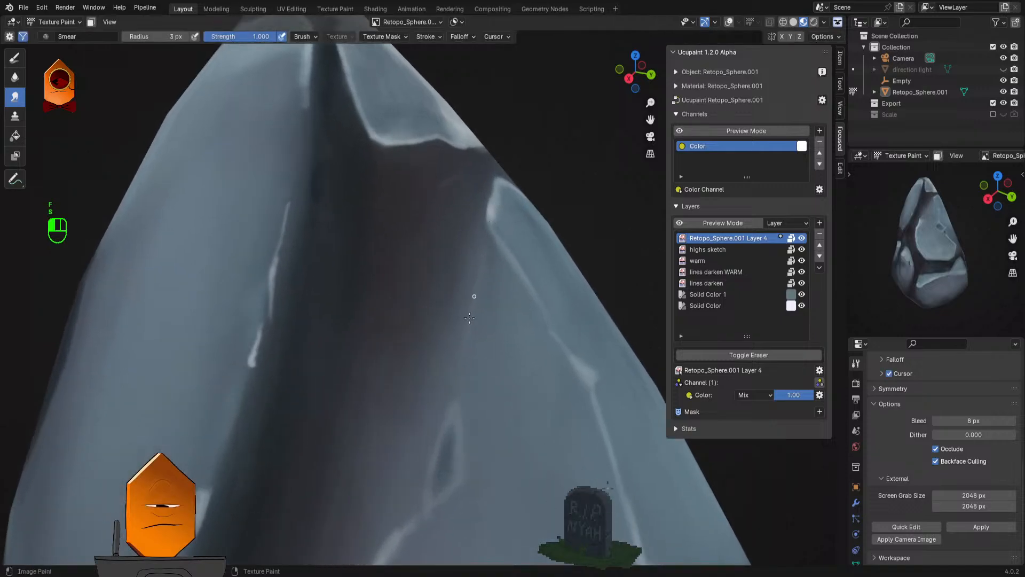
key("shift+f")
Step: Switch back to the Draw brush and turn its eraser mode off
key("q")
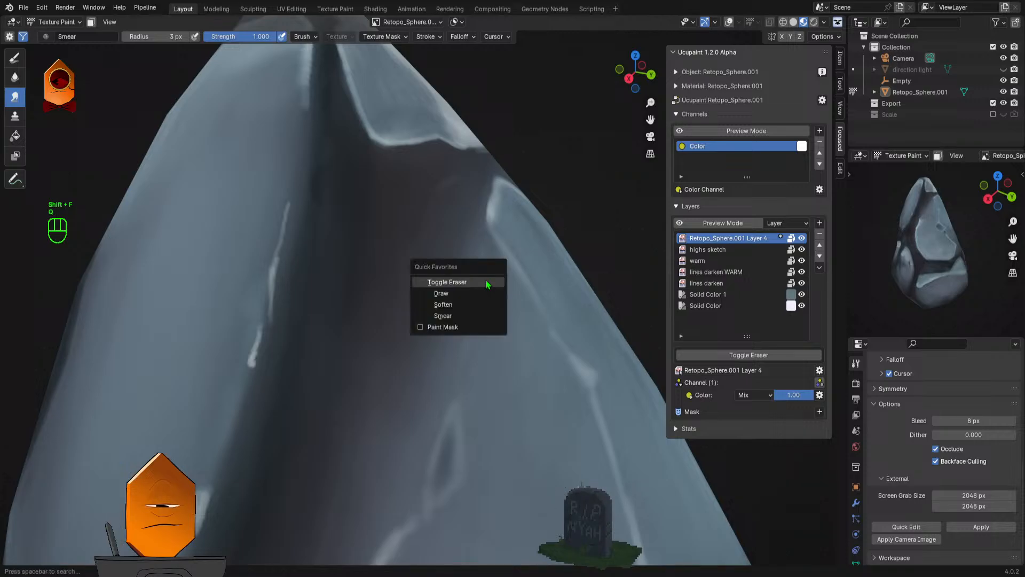
left_click(486, 291)
key("q")
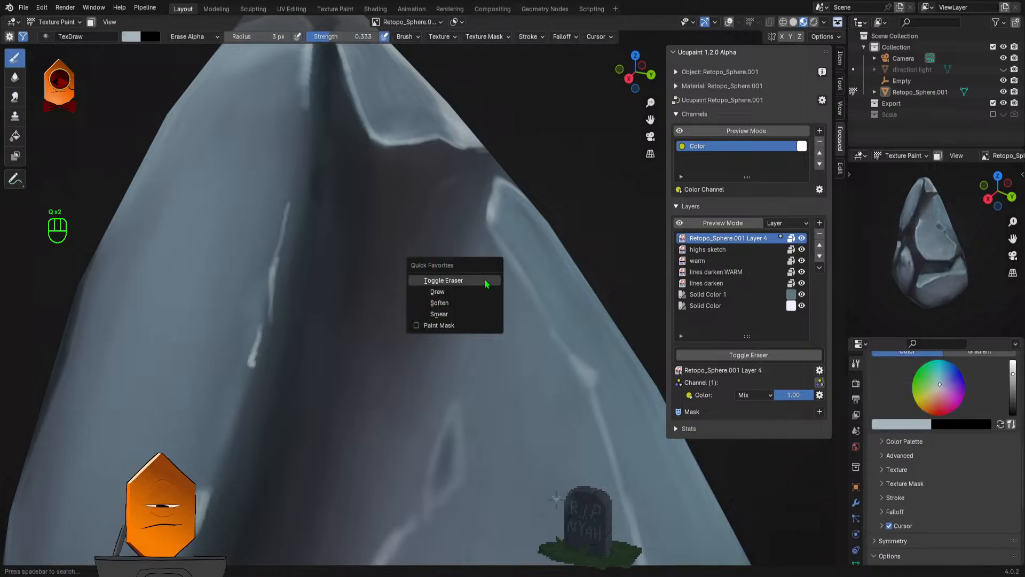
left_click(484, 280)
Step: Try a thin highlight line down the large plate's upper edge at strength 0.442, and undo it
key("shift+f")
left_click(489, 276)
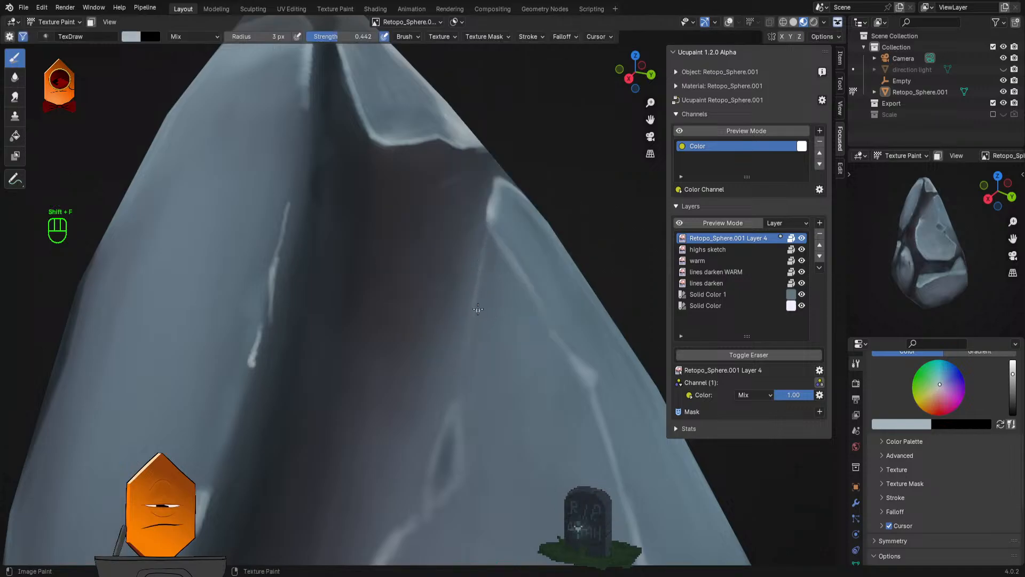
key("ctrl+z")
key("ctrl+z")
Step: Paint a soft highlight along the large plate's edge from its tip down to the small chip, using radius 6 px and strength 0.255
key("f")
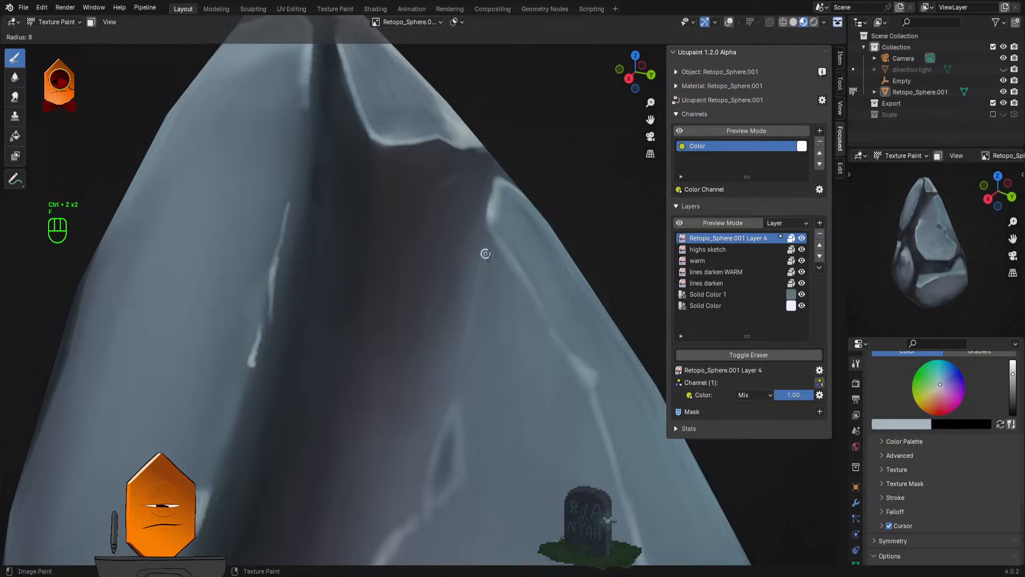
left_click(486, 254)
key("shift+f")
left_click(480, 266)
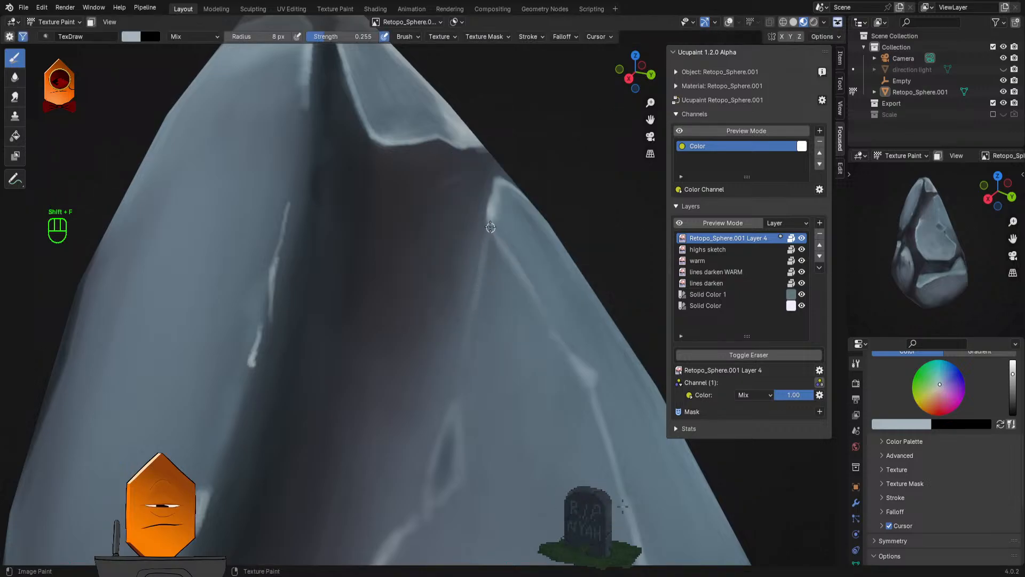
key("f")
left_click(486, 248)
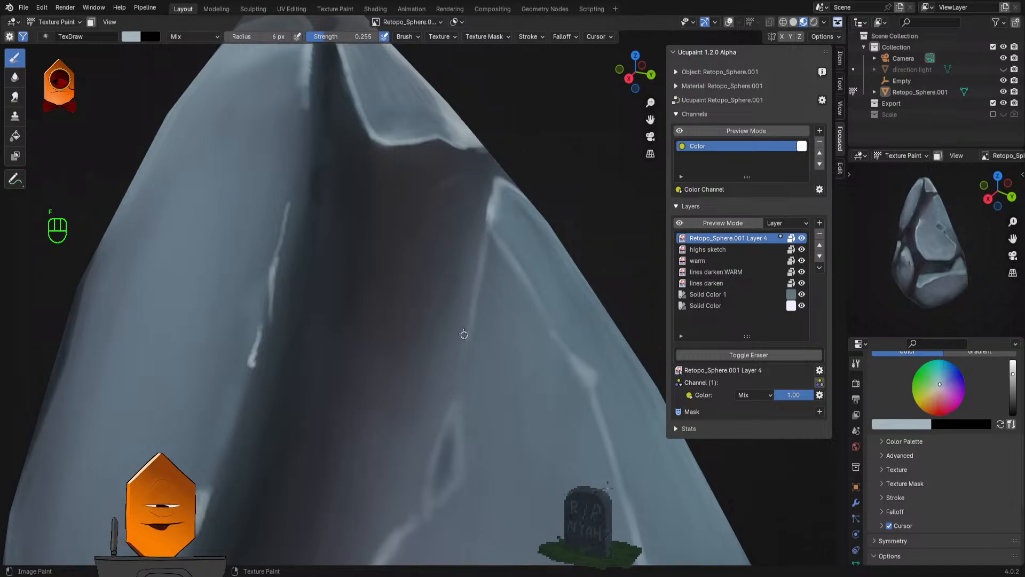
left_click_drag(458, 373, 453, 395)
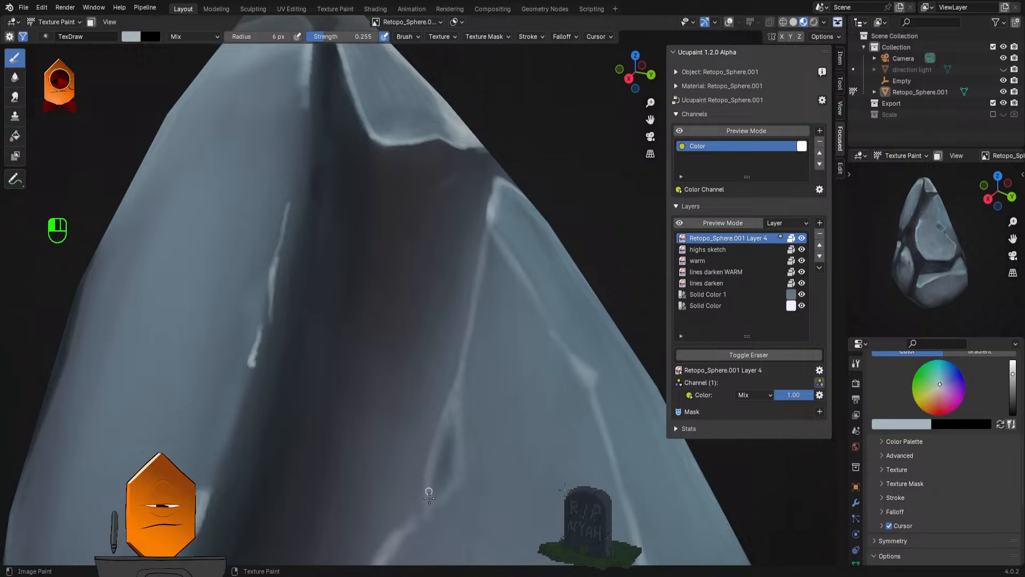
Step: Turn on the eraser with a 31 px radius and lightly soften the bright bump on the plate's vertical crack highlight
key("ctrl+space")
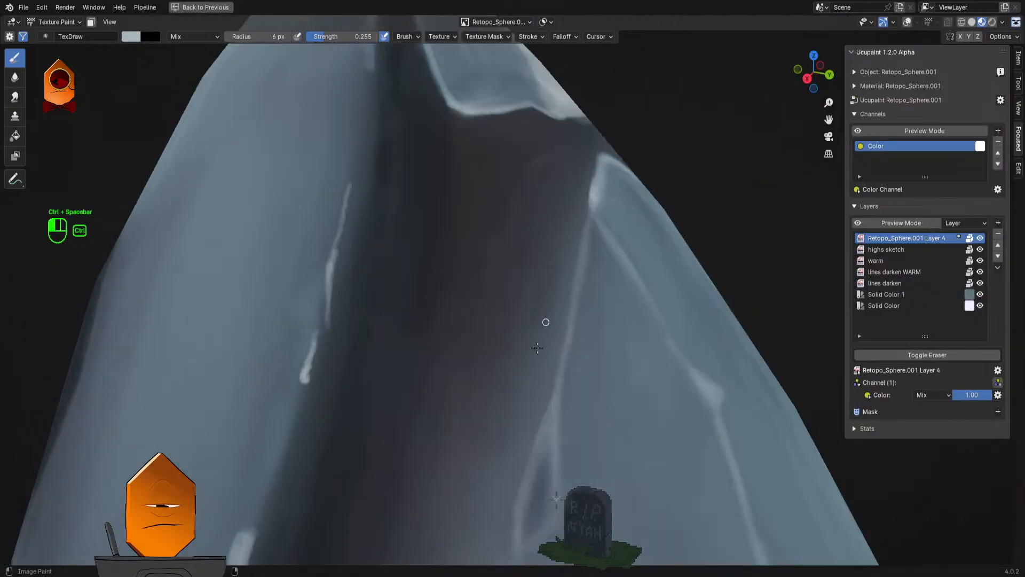
key("ctrl+space")
scroll(556, 283, "down", 5)
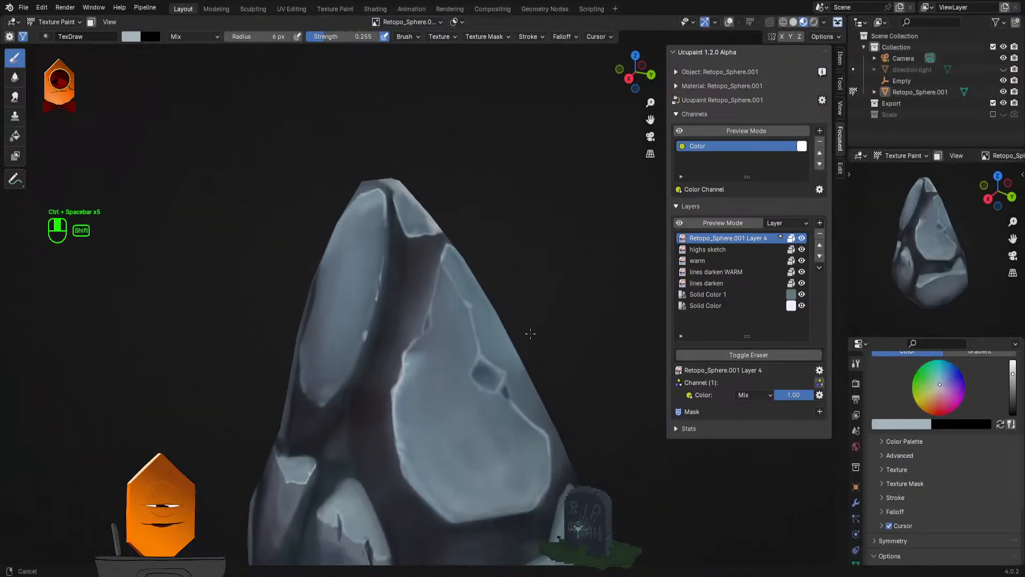
mouse_move(544, 283)
left_mouse_down()
mouse_move(499, 262)
mouse_move(524, 307)
mouse_move(549, 268)
mouse_move(517, 265)
mouse_move(524, 281)
mouse_move(487, 318)
left_mouse_up()
scroll(487, 318, "up", 5)
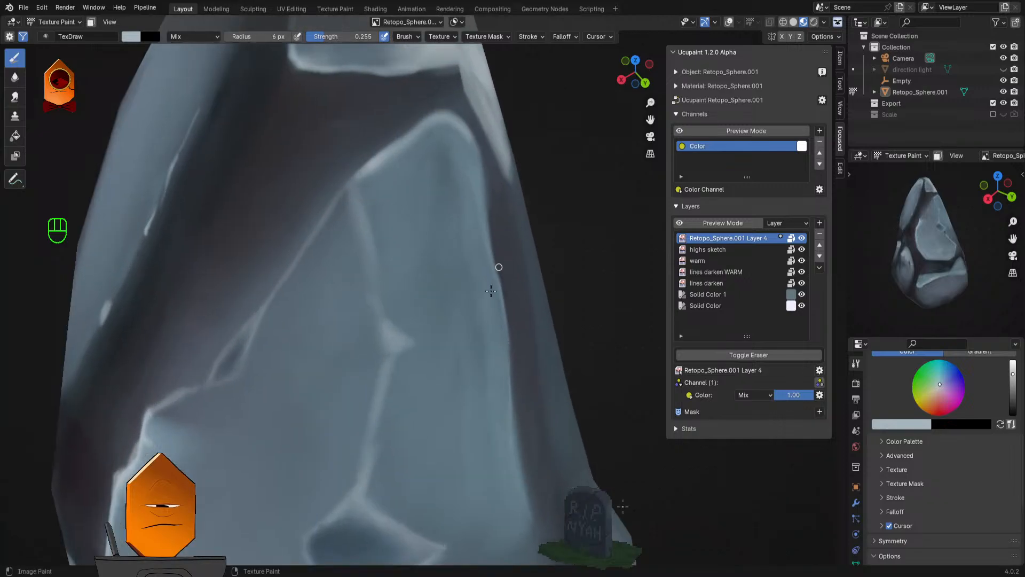
key("q")
key("f")
left_click(464, 341)
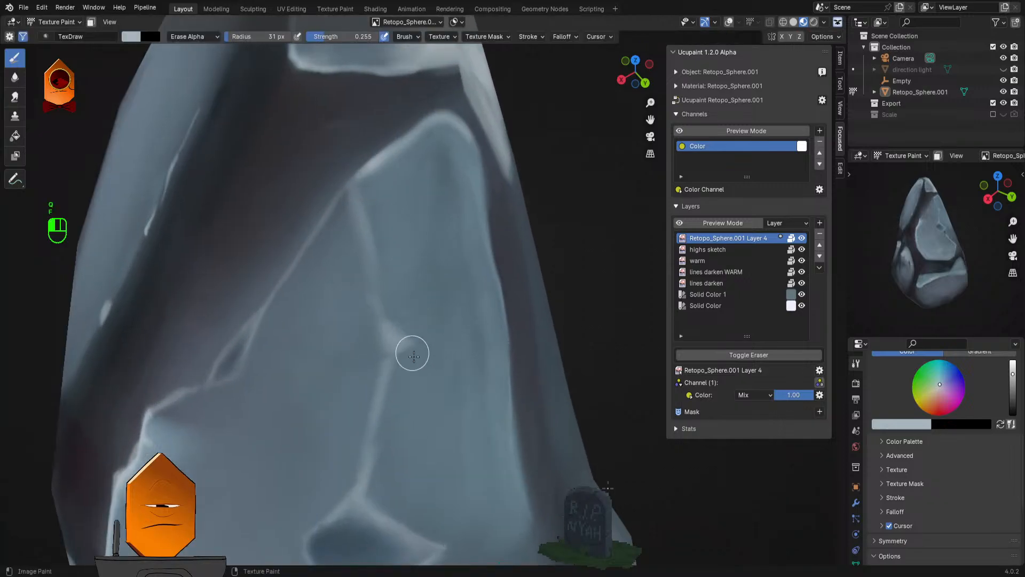
left_click_drag(444, 415, 515, 329)
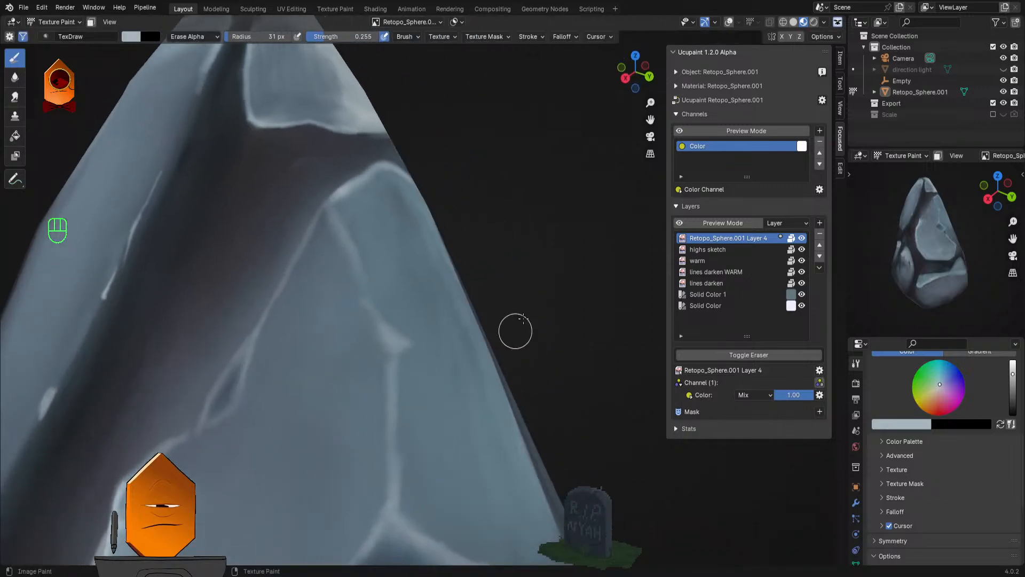
Step: Toggle the highs sketch layer's visibility off and on to compare which highlights it contributes
left_click(802, 249)
left_click(802, 248)
left_click(802, 249)
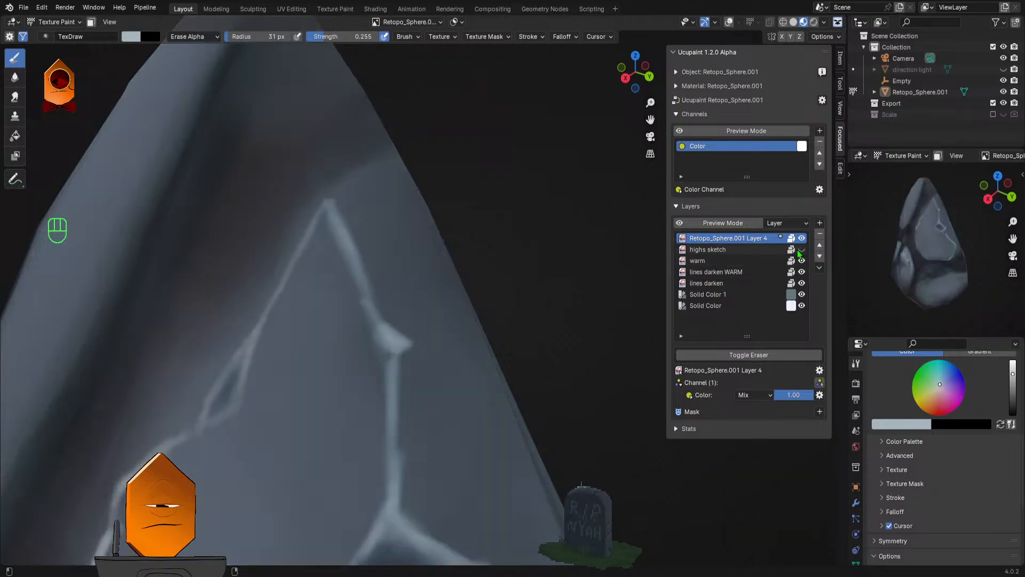
left_click(801, 249)
left_click(802, 250)
left_click(801, 250)
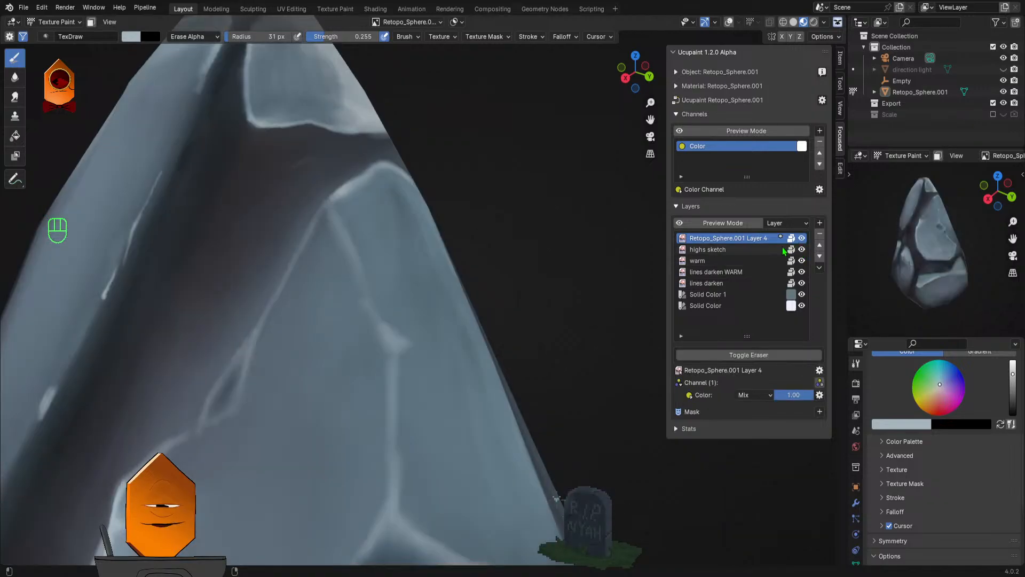
Step: Set the eraser strength to 1.000 and erase the pointed bump beside the vertical crack highlight
key("shift+f")
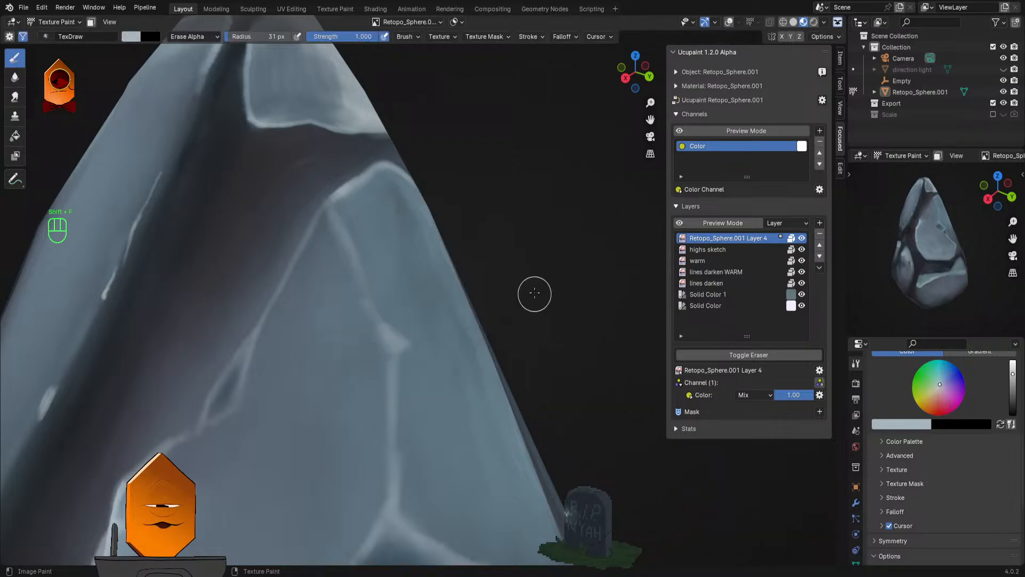
left_click(533, 293)
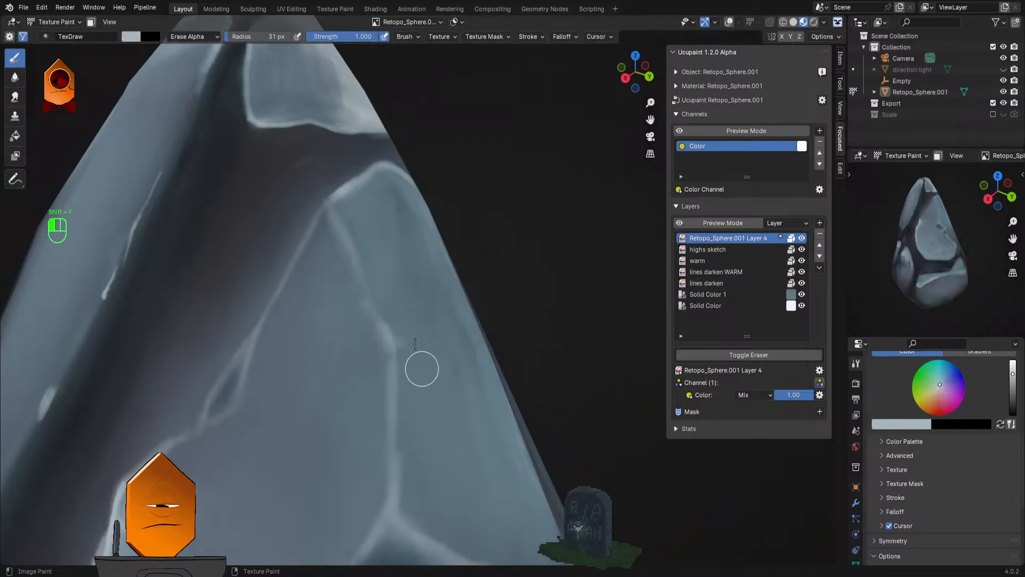
left_click_drag(420, 367, 419, 369)
key("ctrl+space")
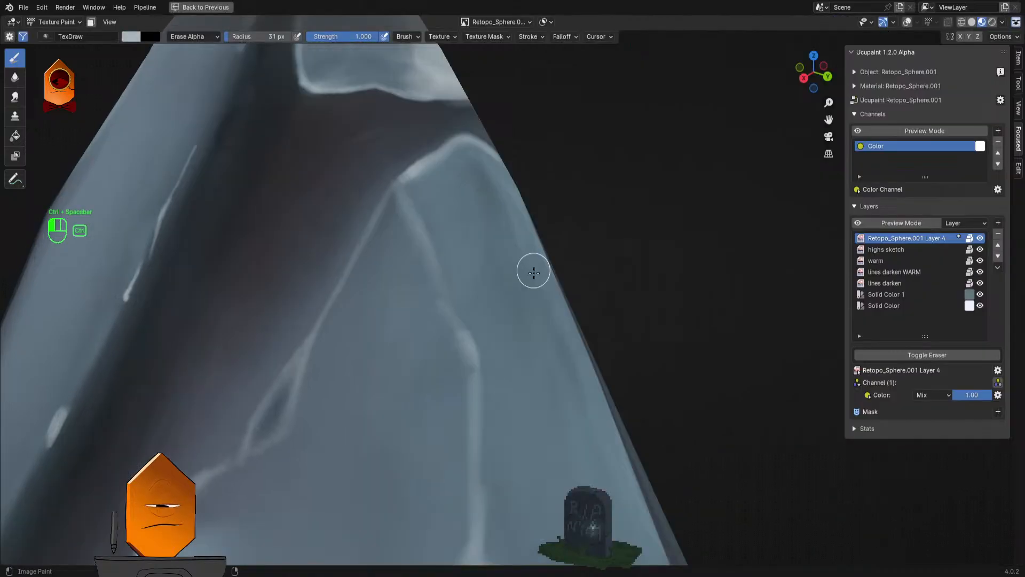
key("ctrl+space")
Step: Check the edited crack highlights up close and on the whole rock, and save the Blender file
scroll(487, 428, "down", 4)
scroll(504, 354, "down", 3)
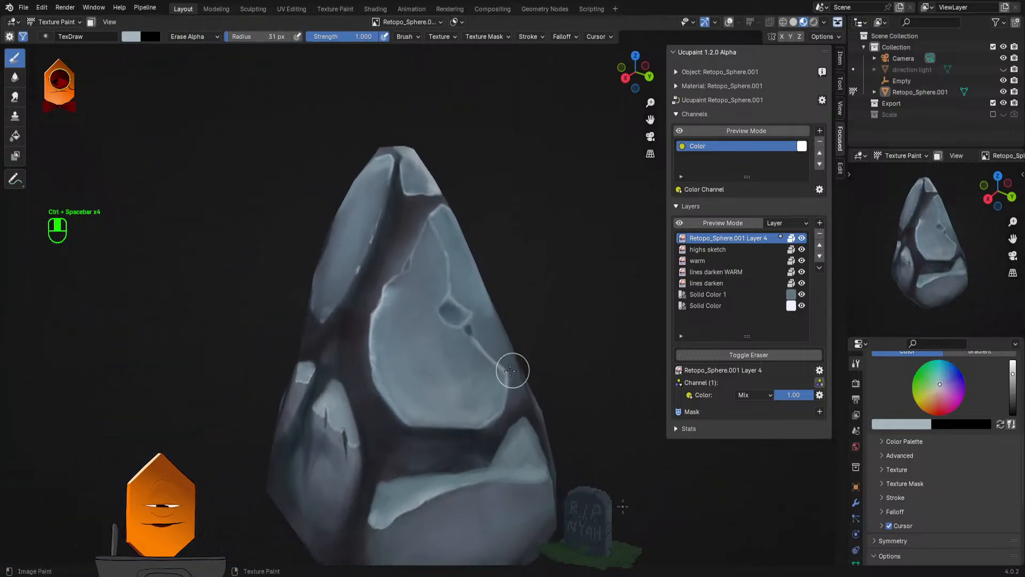
scroll(475, 290, "up", 8)
scroll(475, 290, "down", 6)
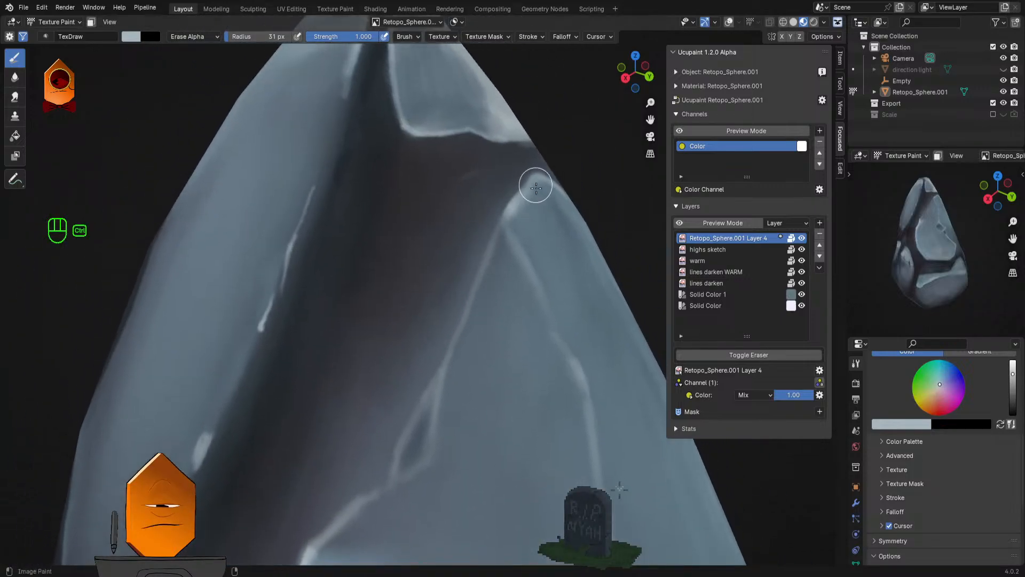
mouse_move(484, 221)
left_mouse_down()
mouse_move(494, 291)
mouse_move(533, 293)
mouse_move(535, 303)
mouse_move(531, 284)
left_mouse_up()
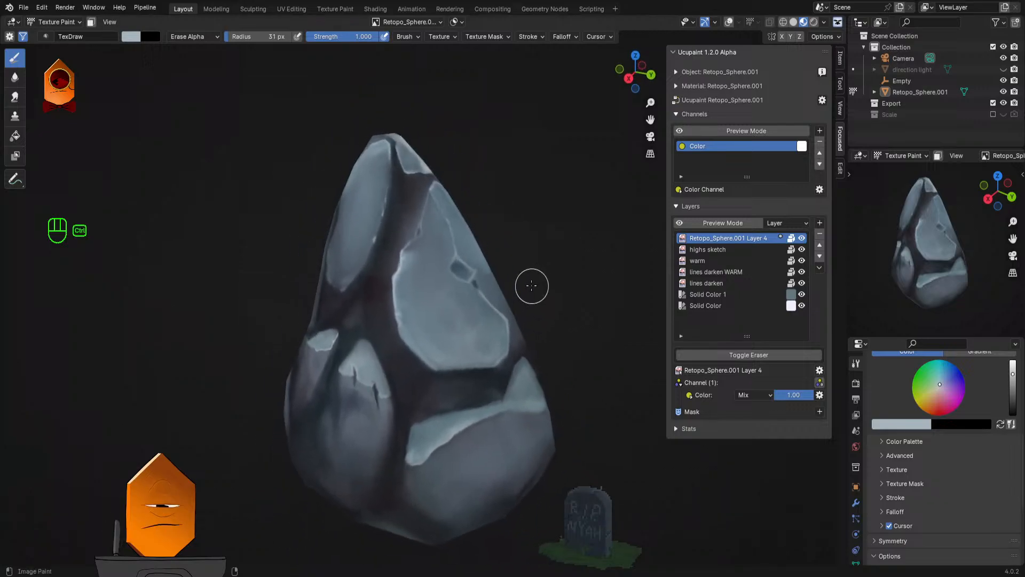
key("ctrl+s")
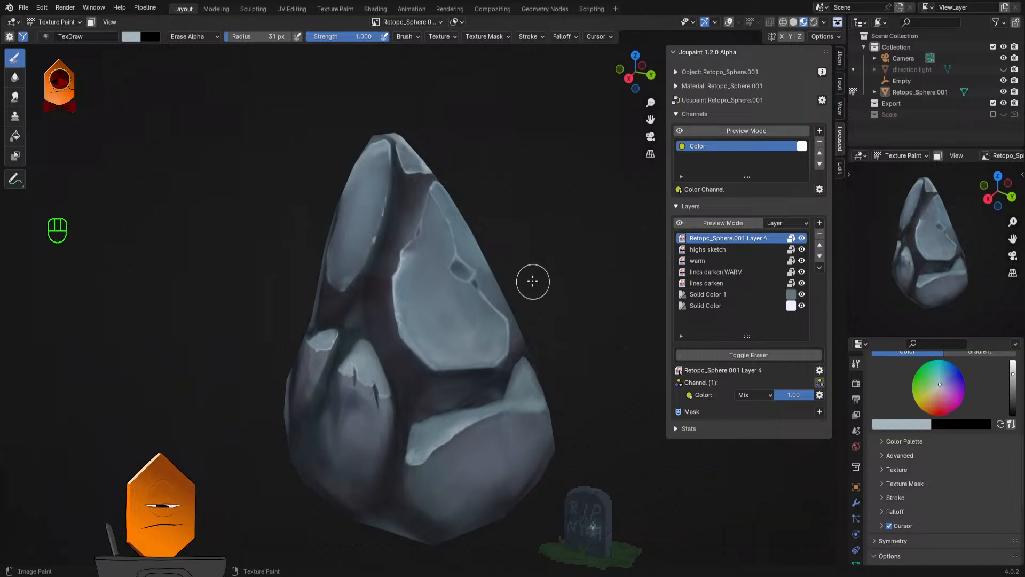
mouse_move(533, 281)
left_mouse_down()
mouse_move(552, 258)
mouse_move(541, 245)
left_mouse_up()
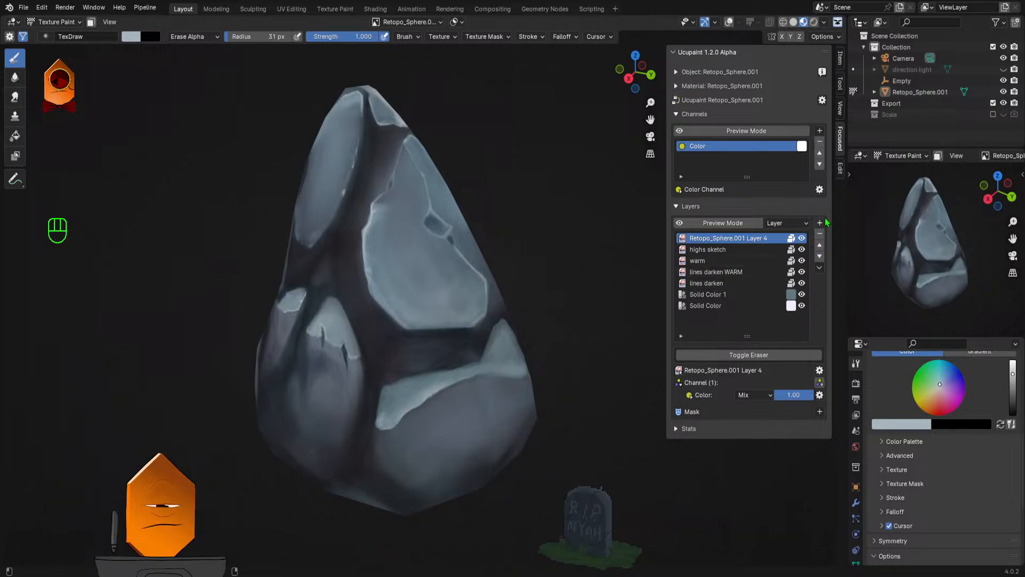
Step: Review the mask types and the new-layer types Ucupaint offers for the stone's layer stack
left_click(817, 414)
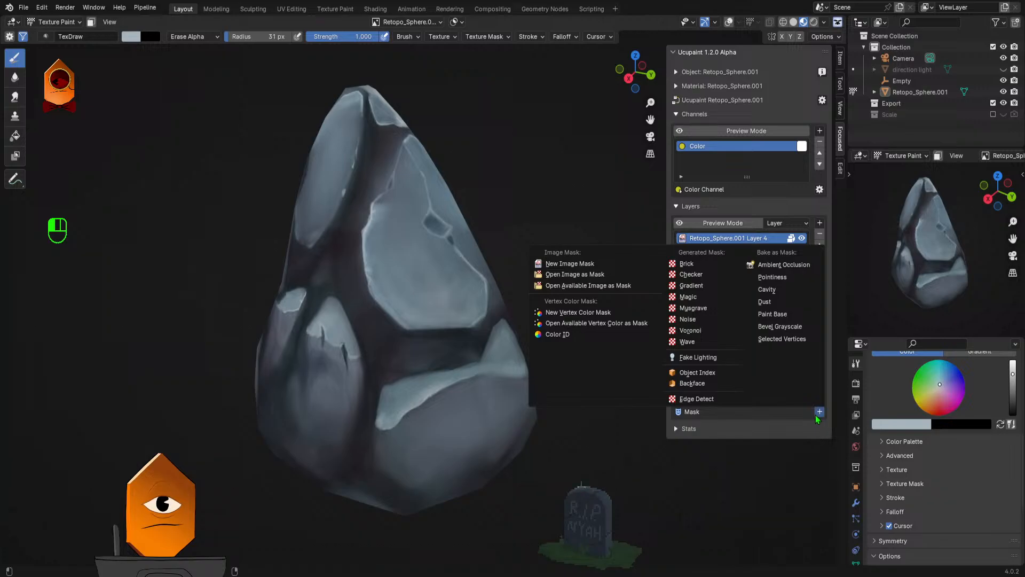
left_click(820, 223)
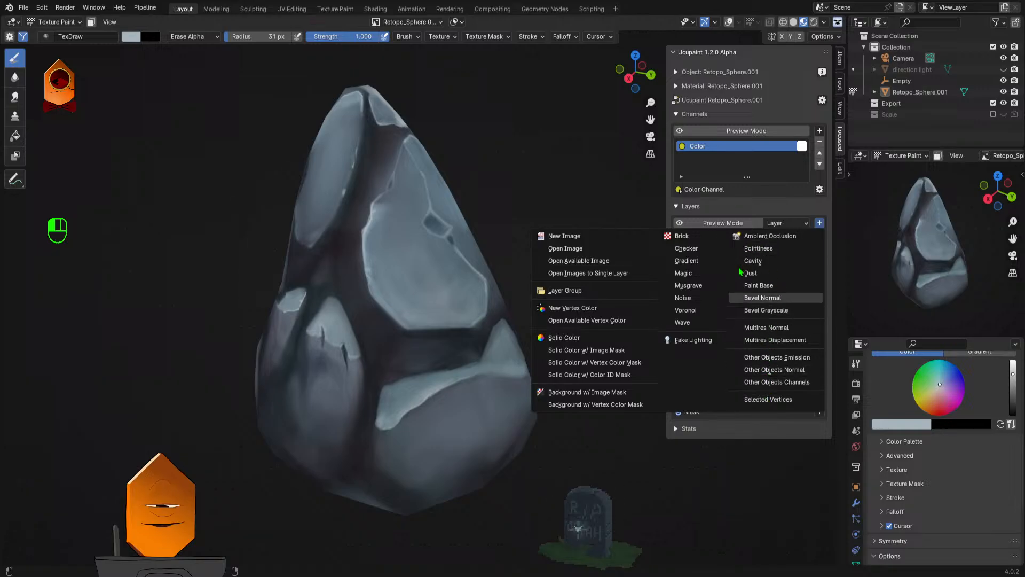
left_click(820, 223)
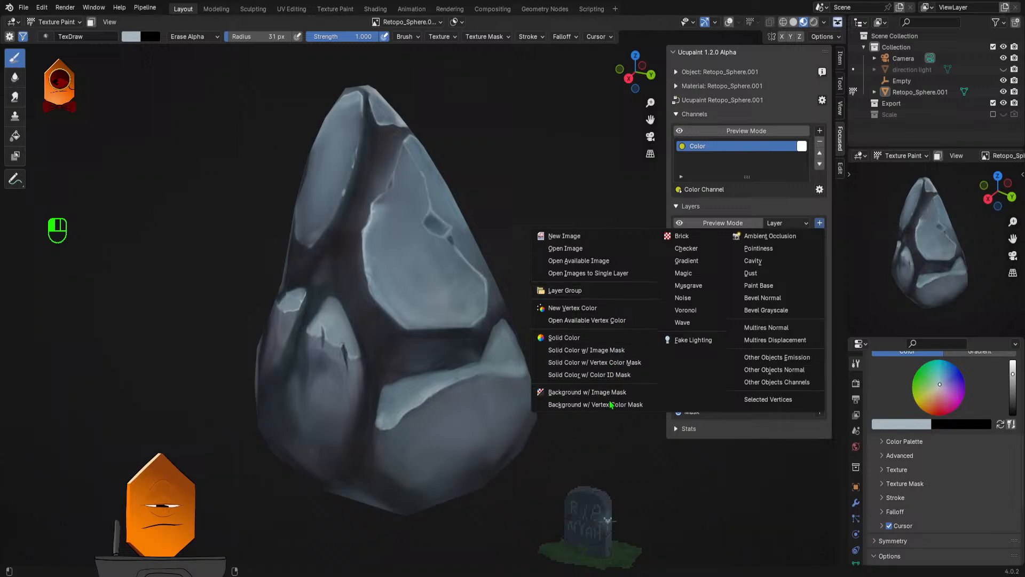
left_click(564, 236)
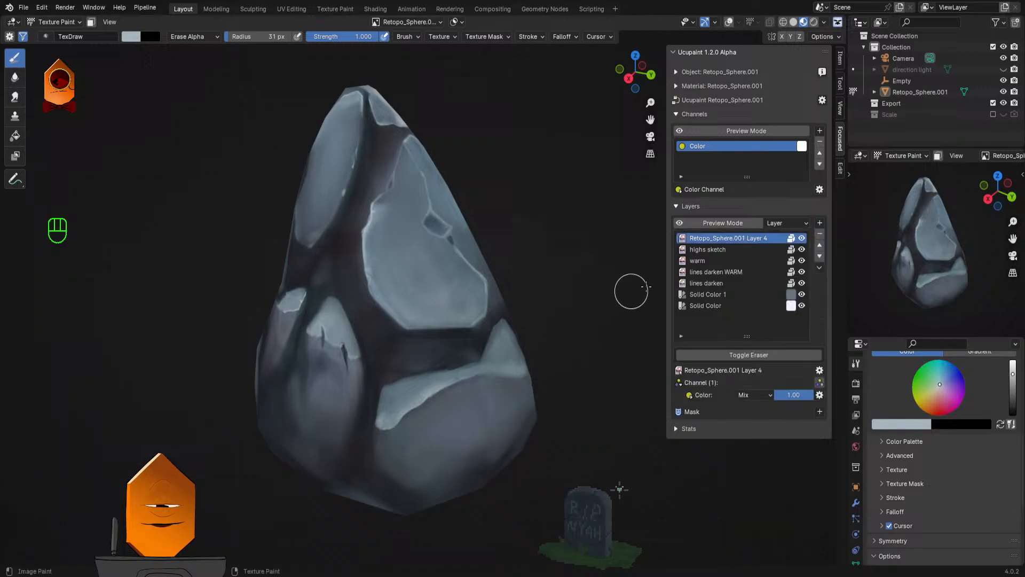
left_click(819, 222)
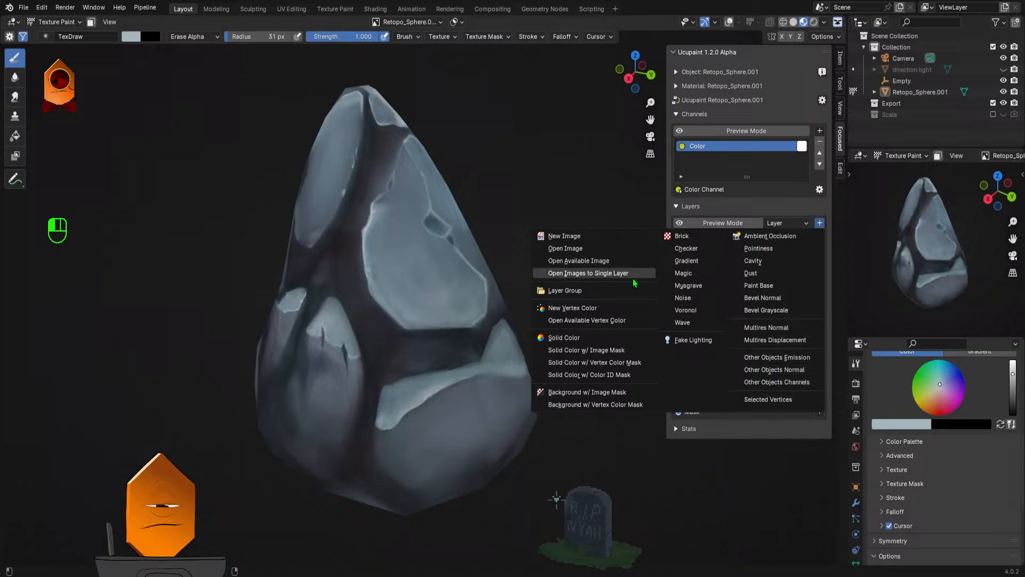
left_click(582, 273)
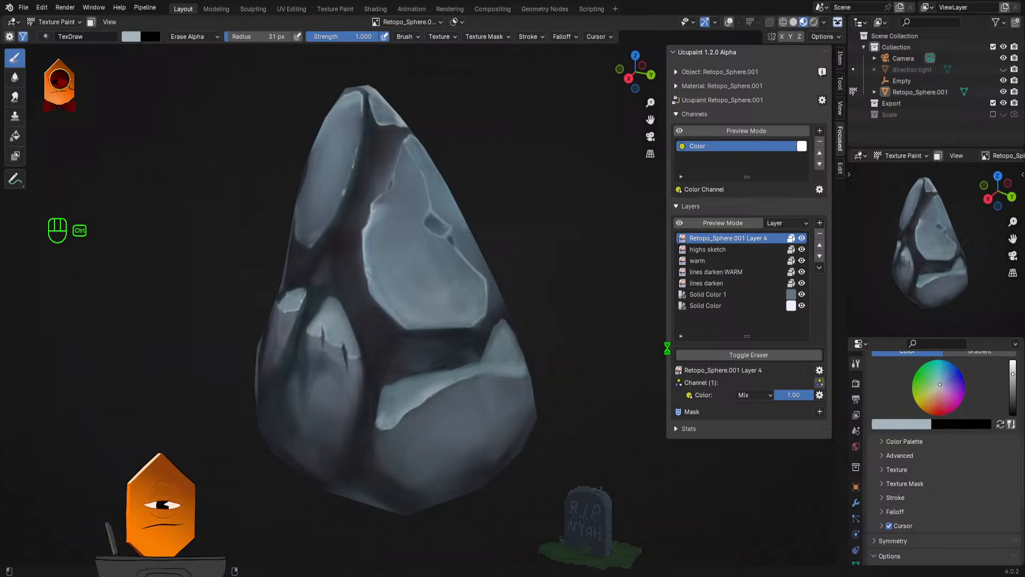
Step: Save the Blender file, turn the rock so the large cracked plate faces forward, and open that view in Photoshop for external editing
key("ctrl+s")
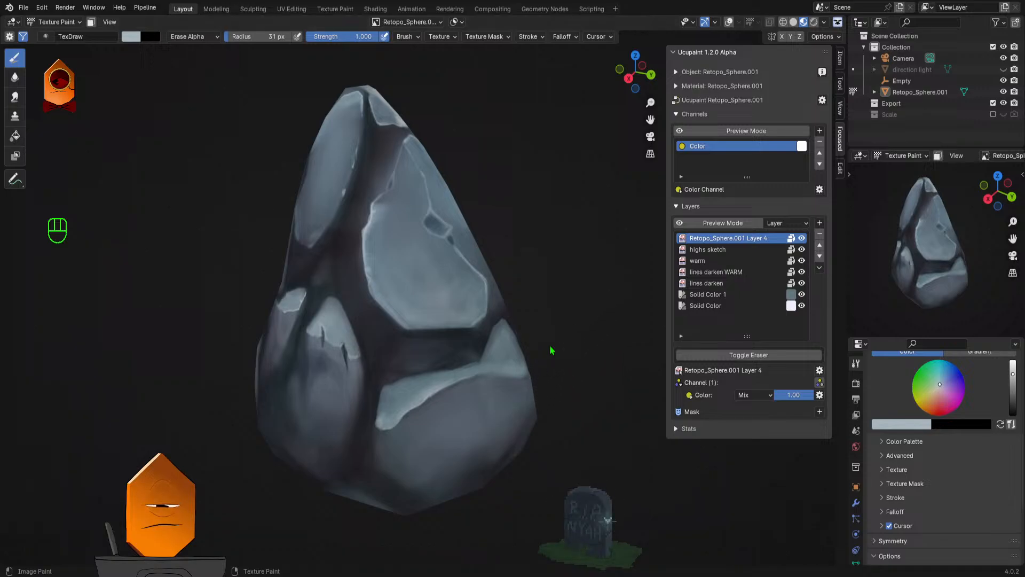
mouse_move(557, 355)
left_mouse_down()
mouse_move(556, 341)
mouse_move(545, 367)
mouse_move(586, 341)
mouse_move(573, 340)
mouse_move(574, 304)
mouse_move(586, 328)
mouse_move(565, 343)
mouse_move(559, 327)
mouse_move(574, 362)
mouse_move(523, 331)
left_mouse_up()
scroll(550, 348, "down", 8)
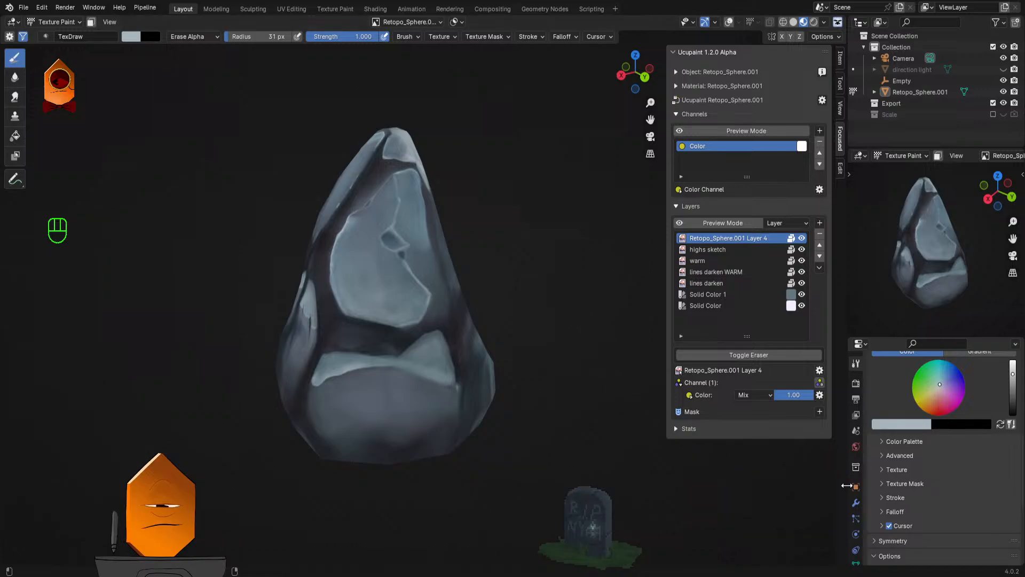
scroll(1023, 480, "down", 3)
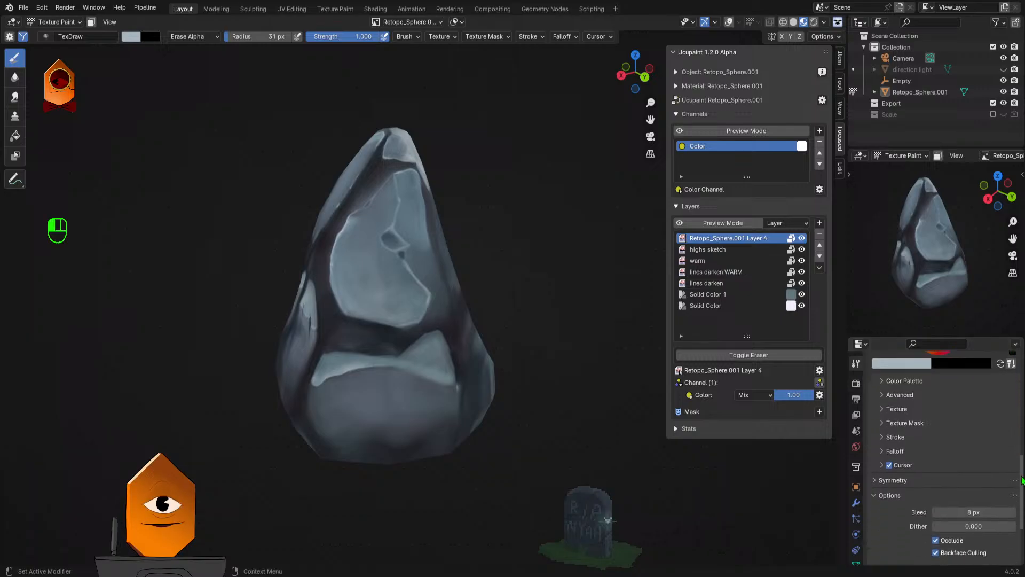
scroll(1023, 480, "down", 4)
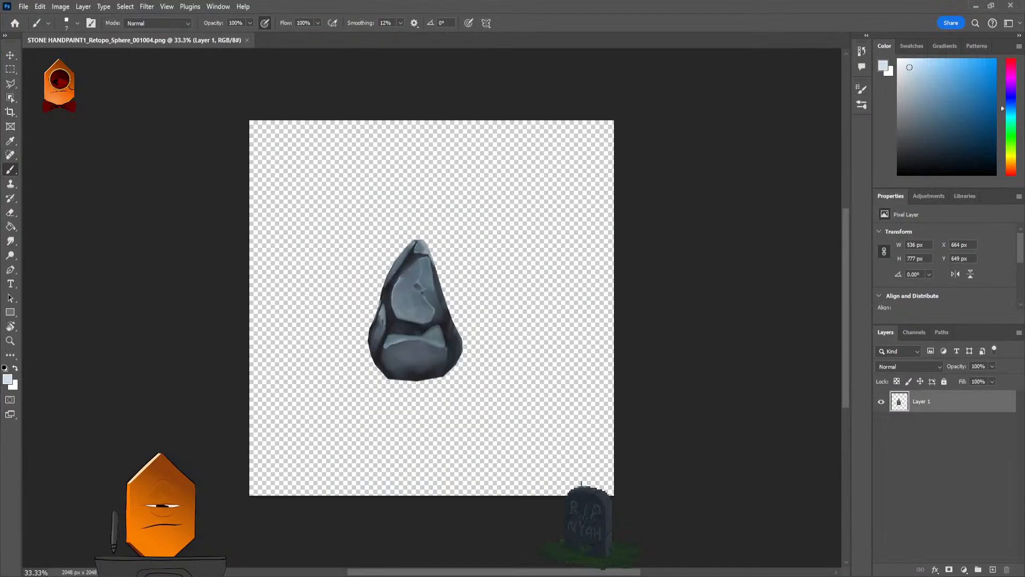
Step: Add a new empty layer above Layer 1 for painting over the rock image
scroll(446, 276, "up", 6)
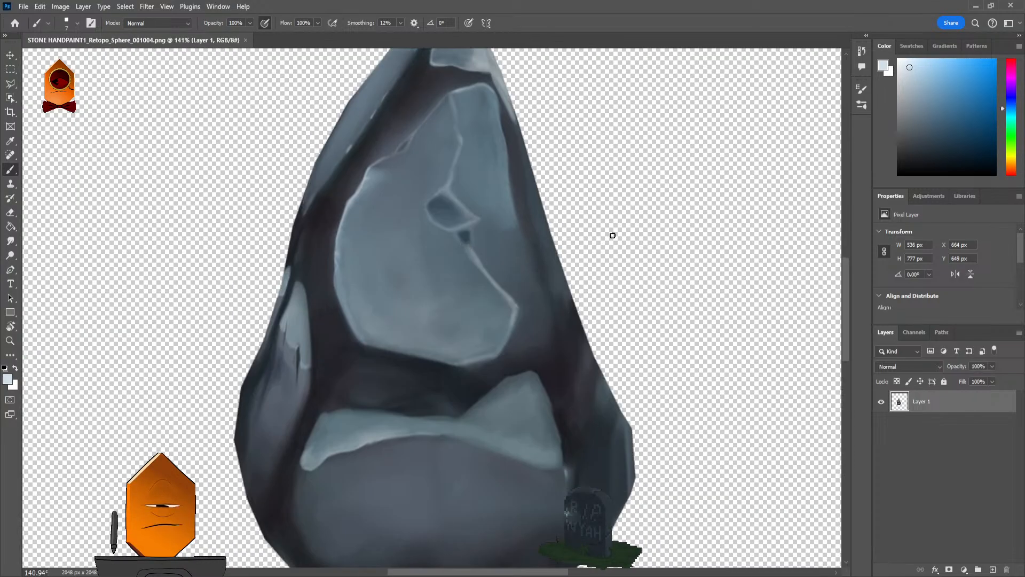
left_click(993, 570)
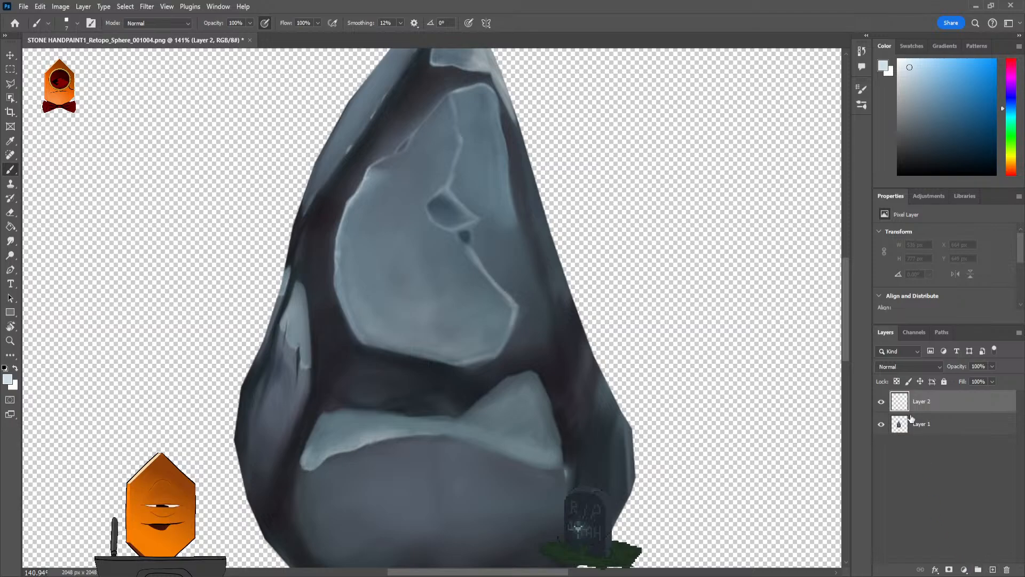
scroll(535, 270, "up", 3)
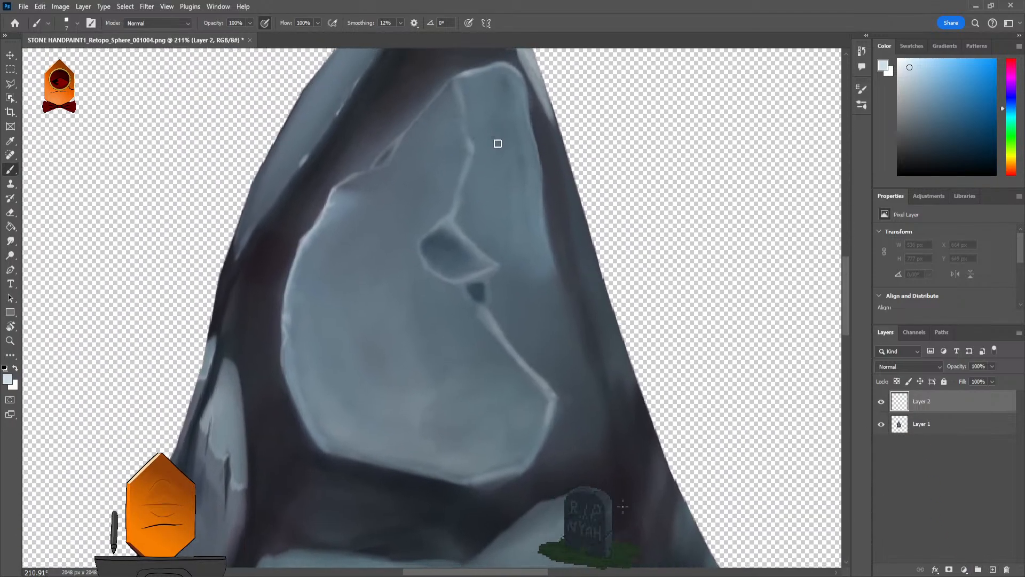
Step: Sample the plate's edge highlight colour and paint a short thin crack highlight outward from its lower-right corner, undoing the unsatisfactory strokes
key("bracketleft")
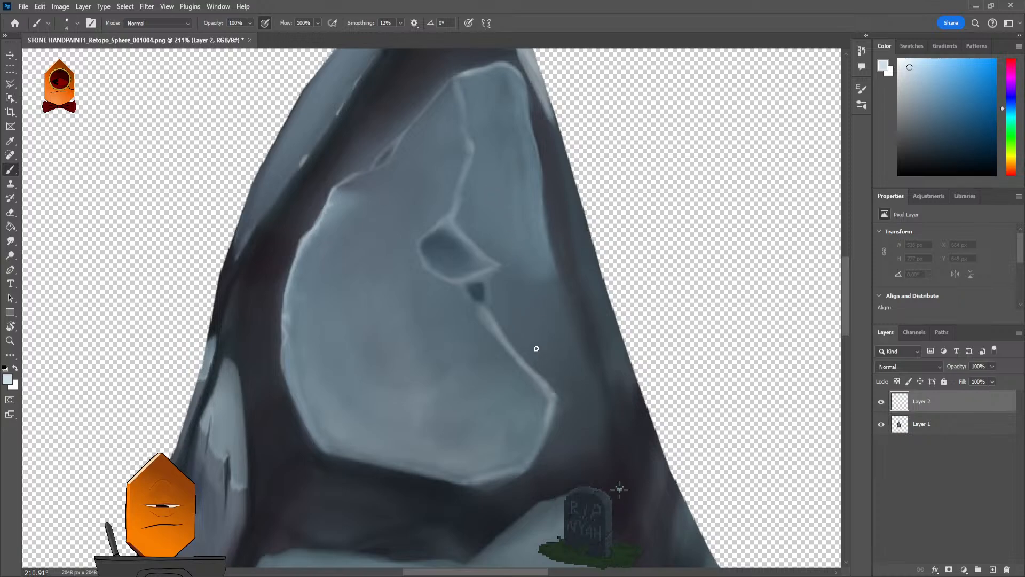
left_click(553, 394, "alt")
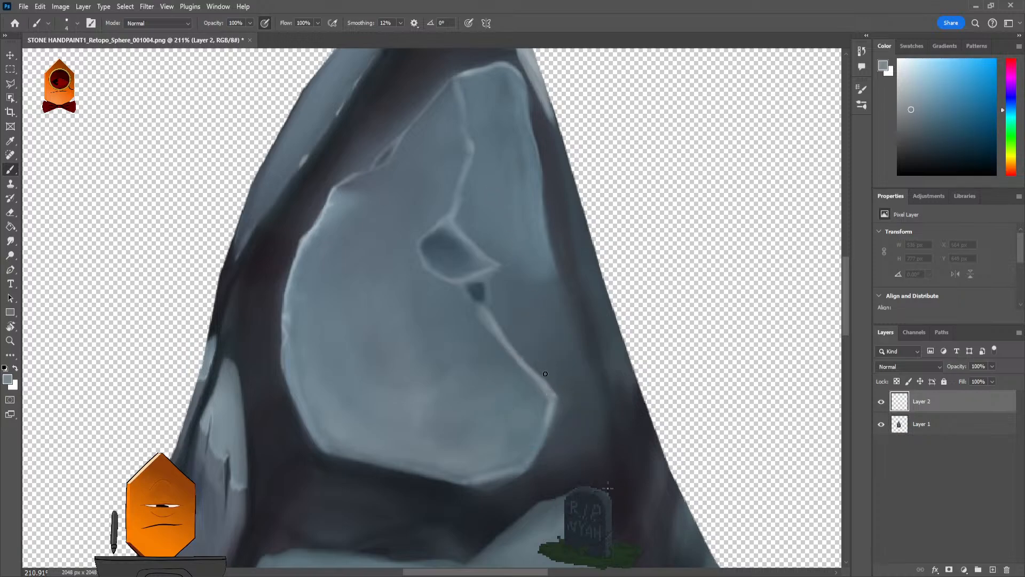
left_click_drag(556, 401, 567, 409)
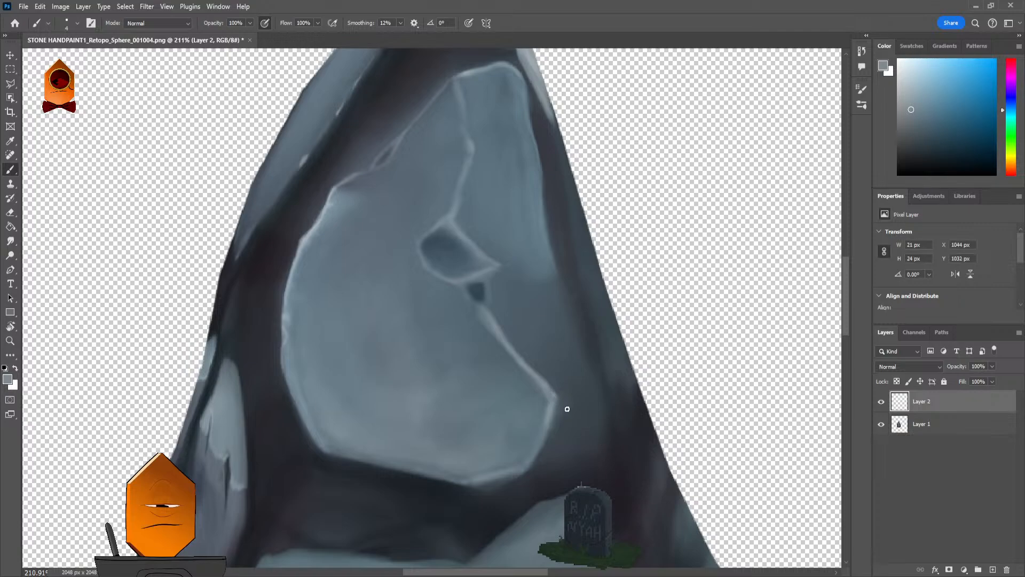
key("ctrl+z")
left_click(554, 397, "alt")
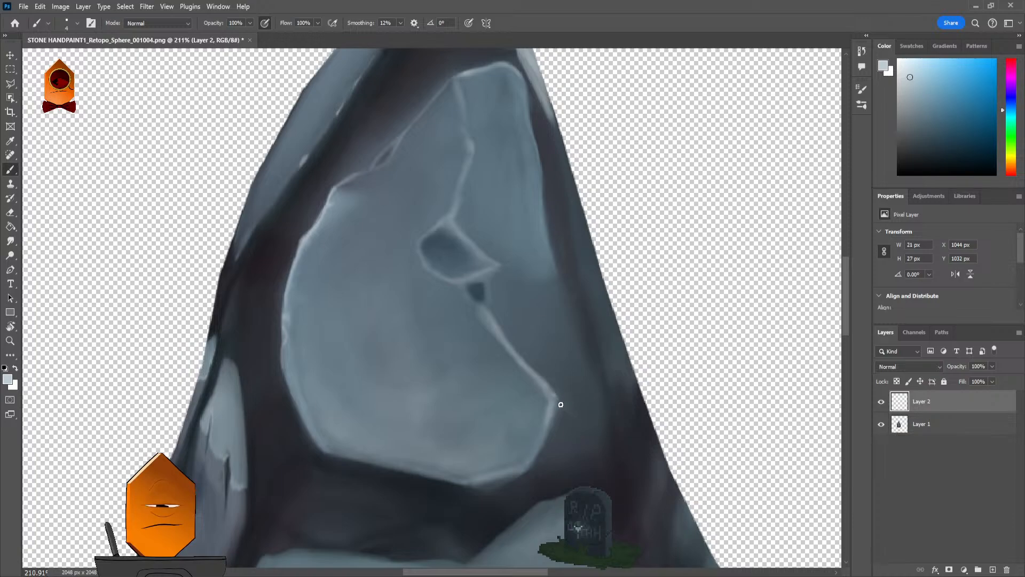
key("bracketright")
key("bracketright")
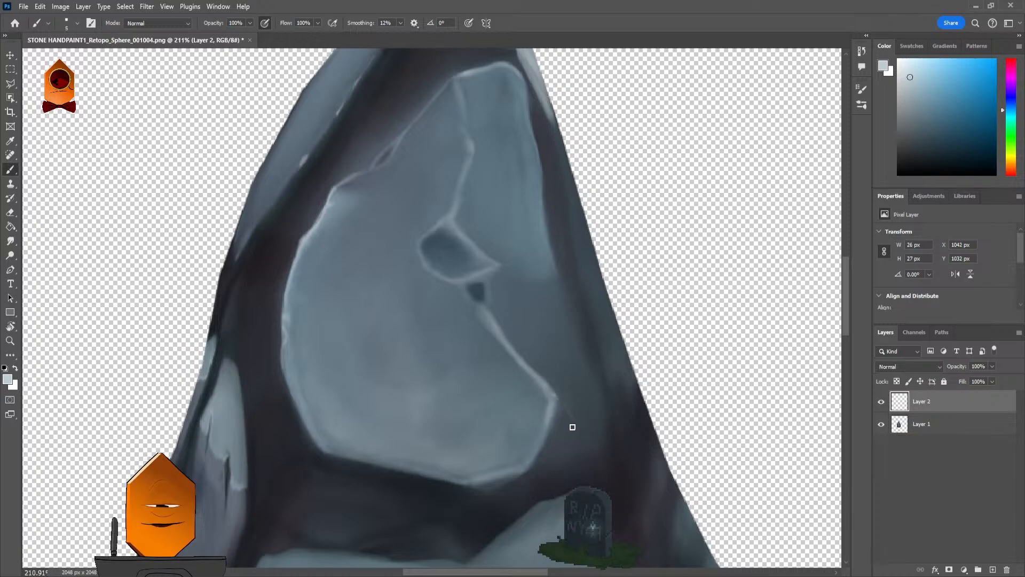
mouse_move(557, 399)
left_mouse_down()
mouse_move(604, 460)
mouse_move(569, 410)
mouse_move(599, 458)
left_mouse_up()
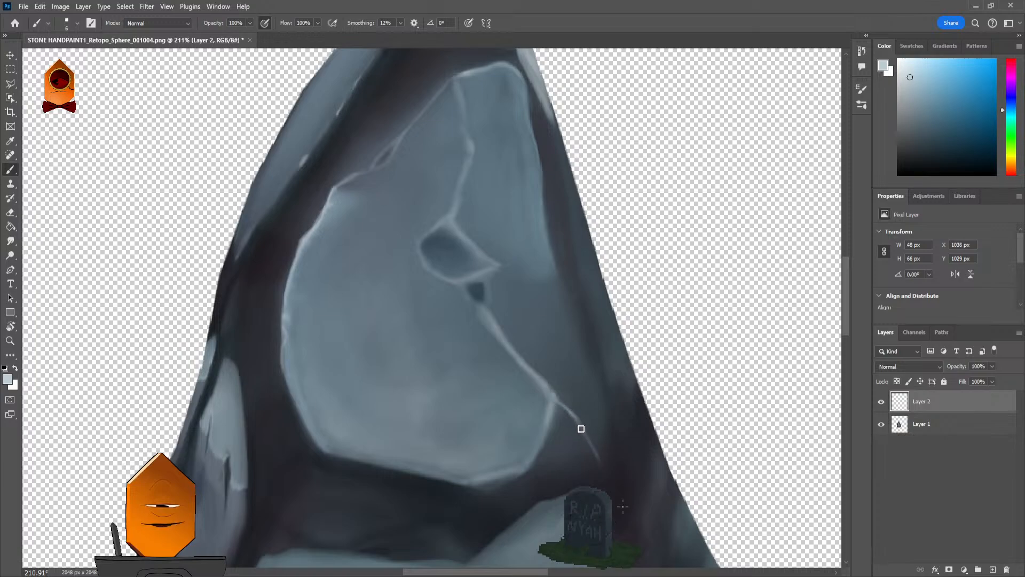
key("ctrl+z")
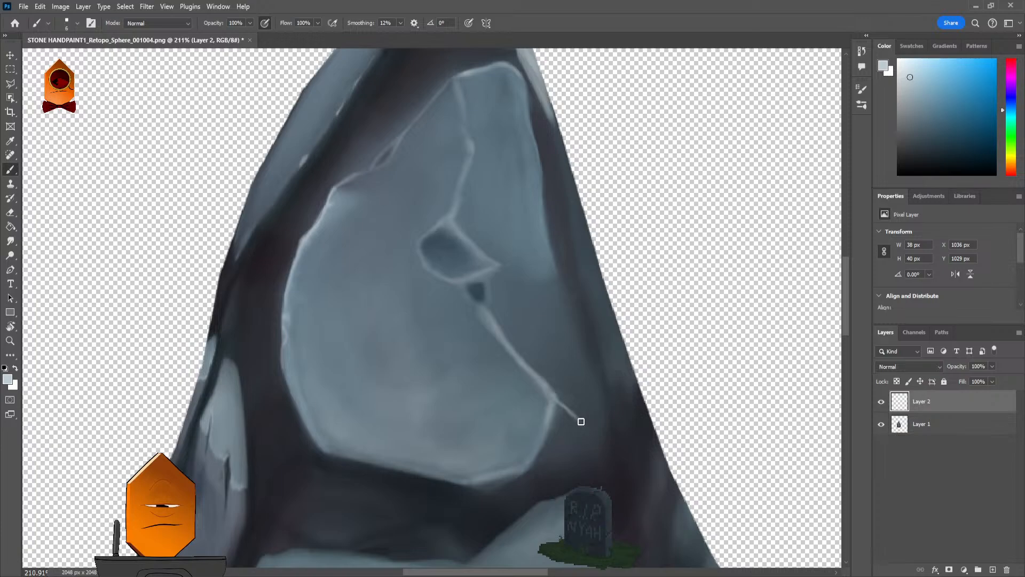
Step: Using colours sampled near the crack, continue the thin line down to the tip of the lower slab and brighten it along its length
key("s")
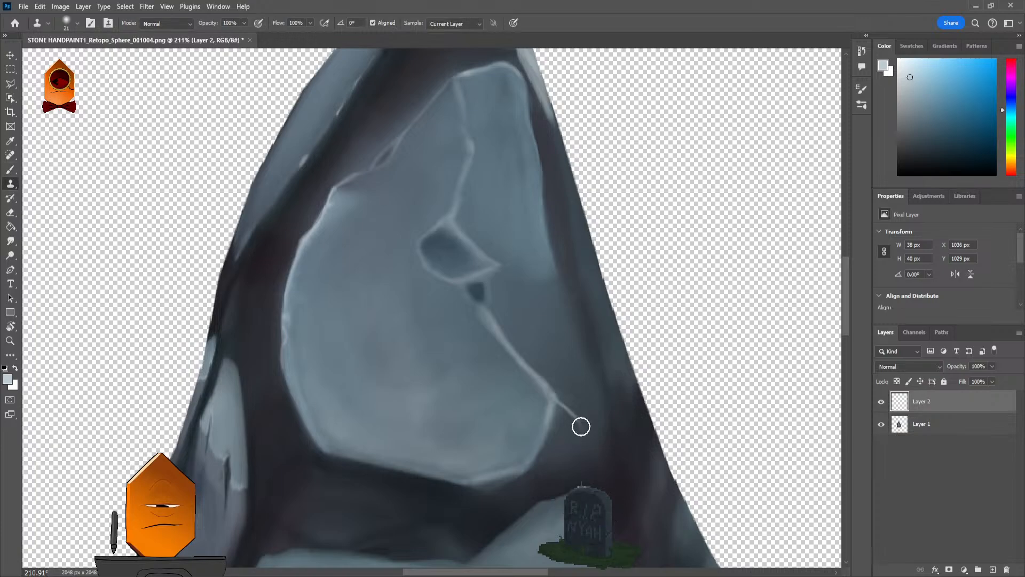
key("b")
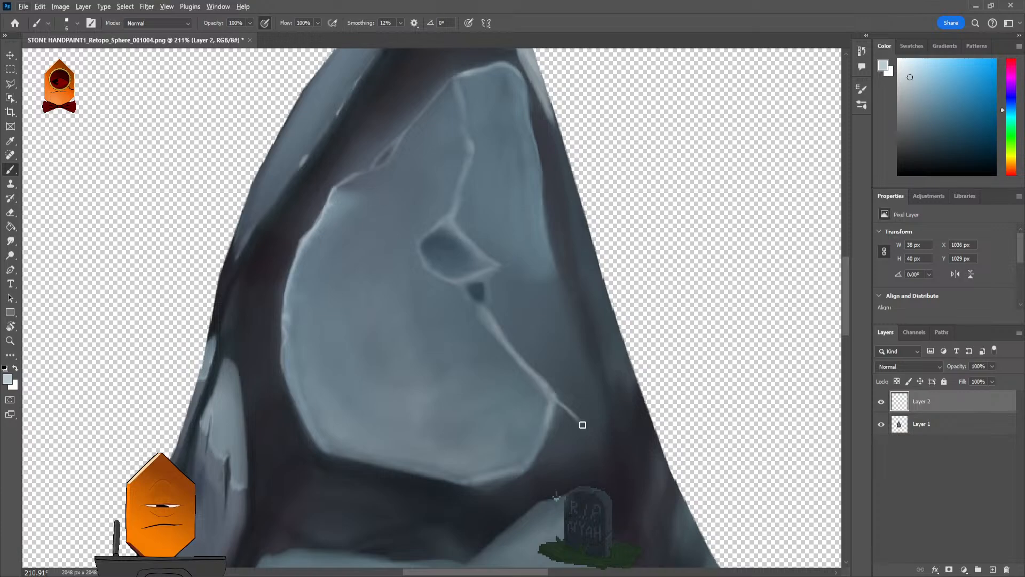
left_click(585, 428, "alt")
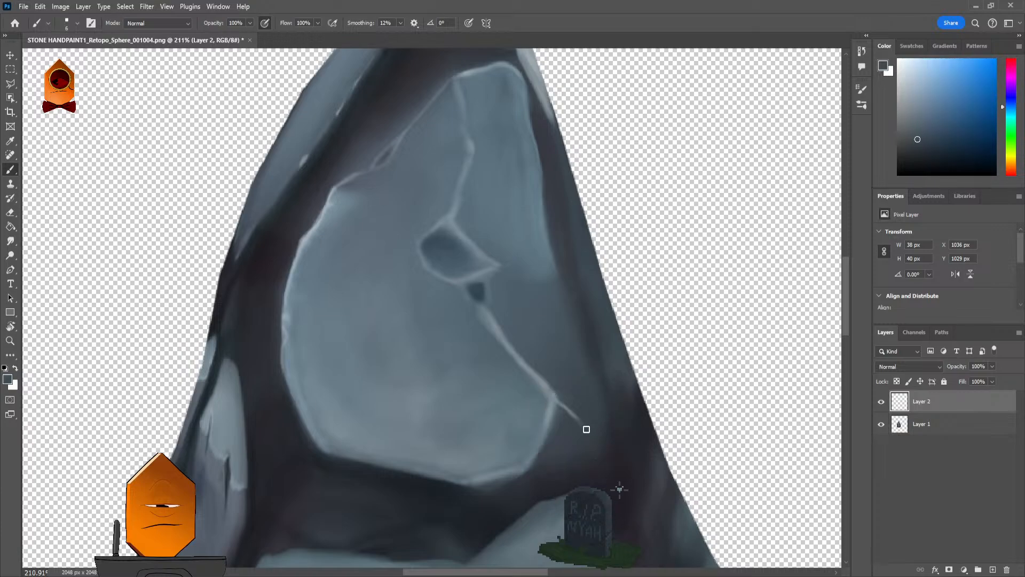
left_click(585, 432, "alt")
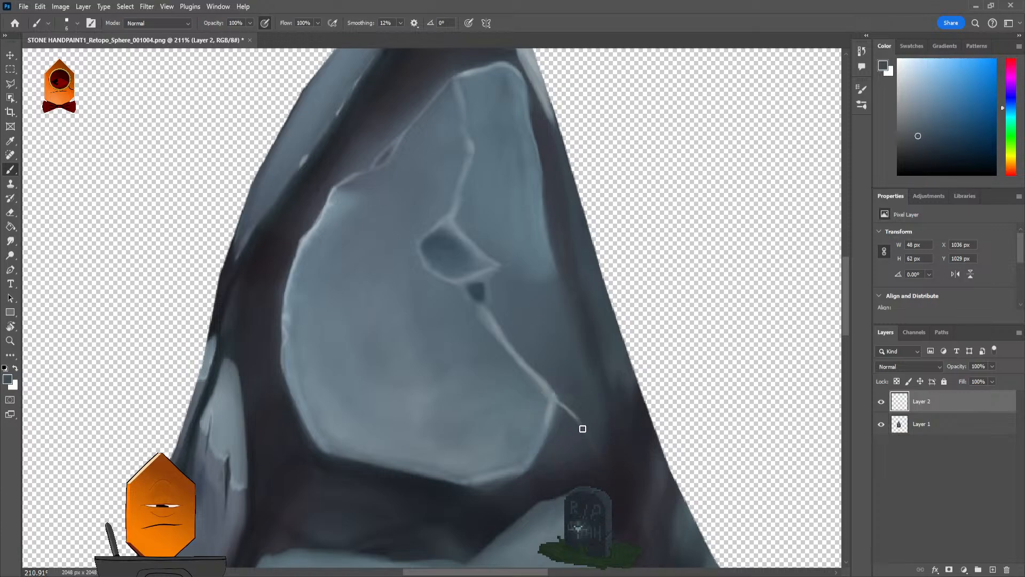
mouse_move(582, 428)
left_mouse_down()
mouse_move(595, 446)
mouse_move(590, 460)
left_mouse_up()
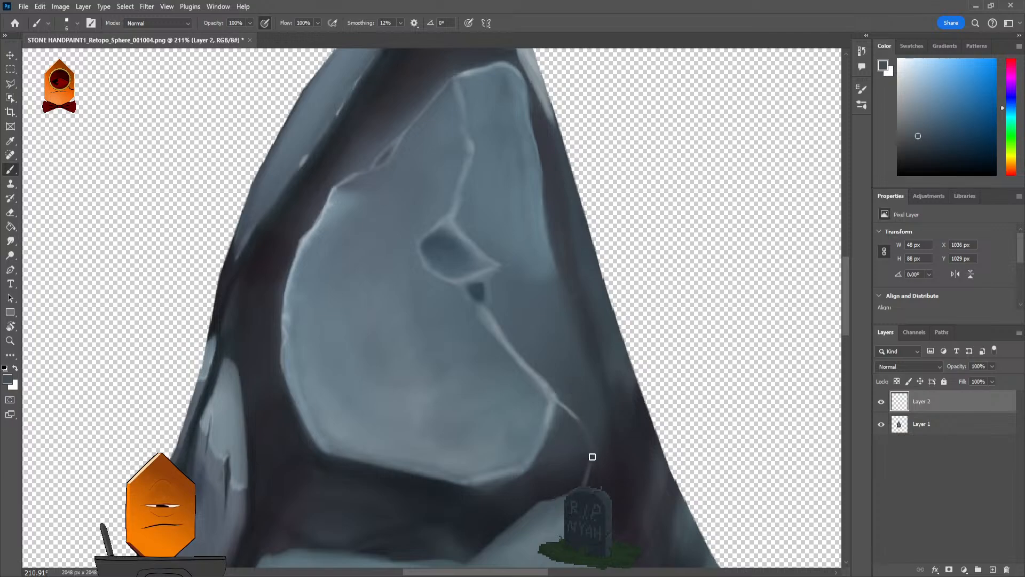
left_click(547, 389, "alt")
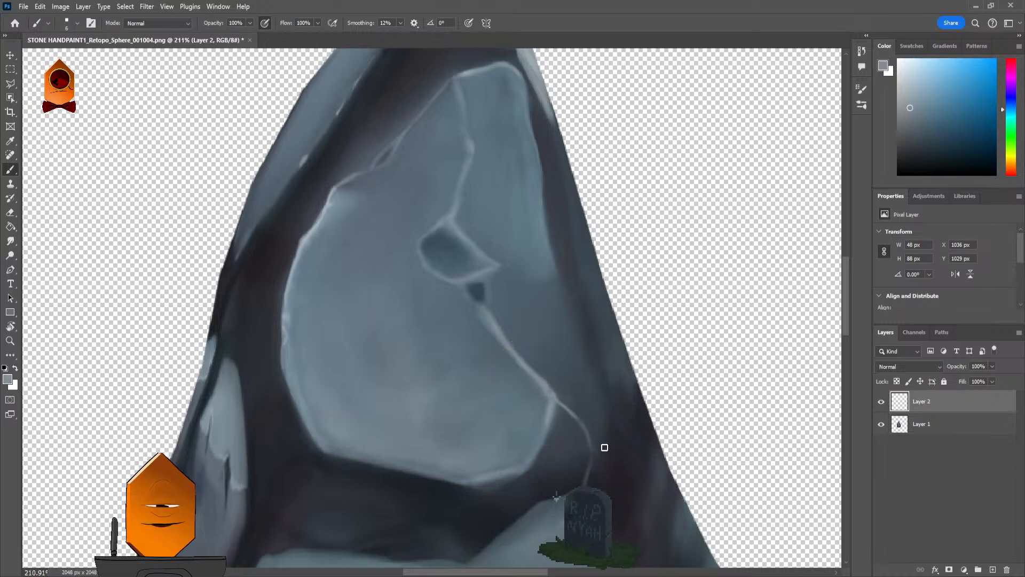
scroll(705, 289, "down", 5)
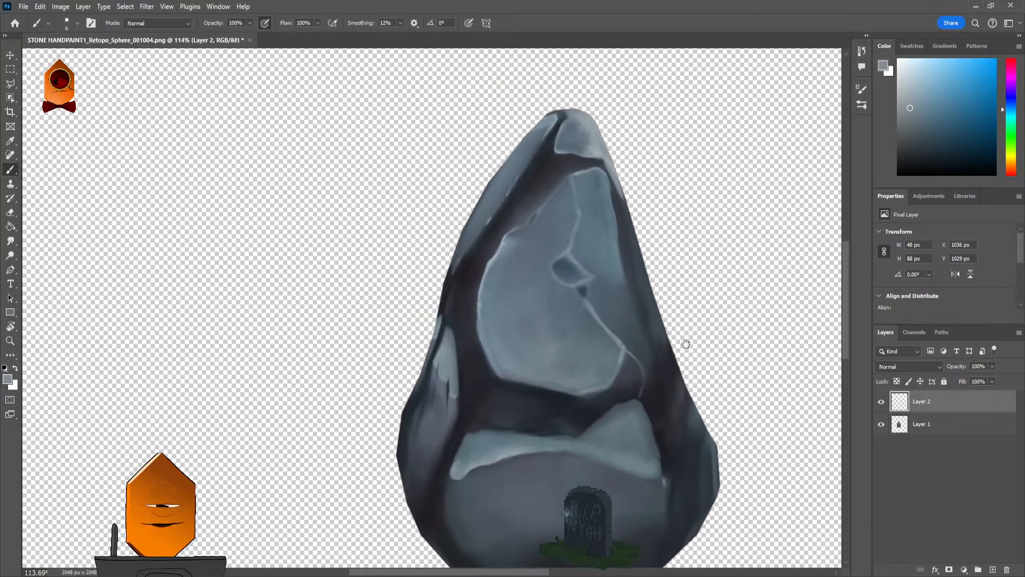
scroll(686, 344, "down", 4)
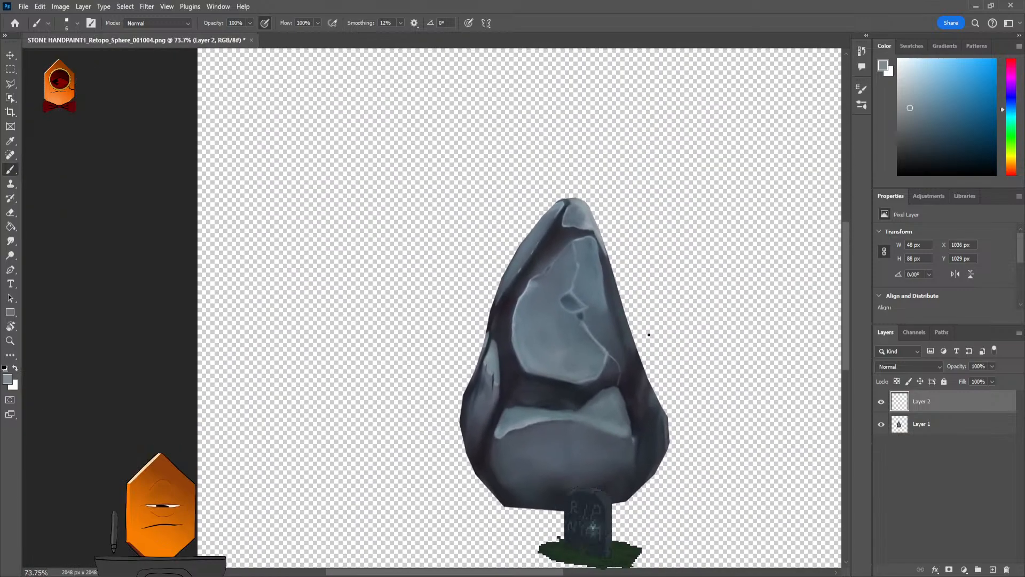
scroll(644, 361, "up", 8)
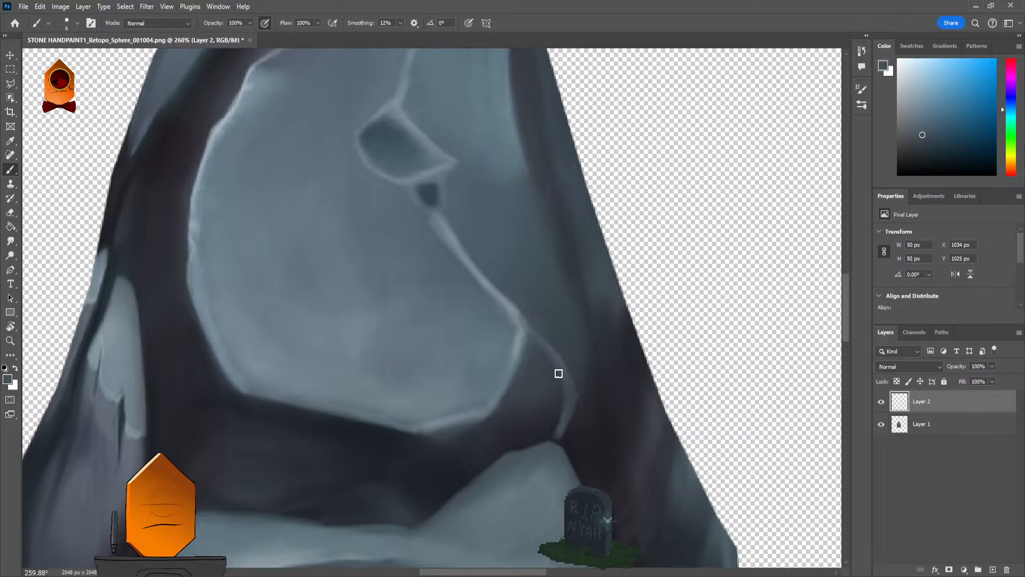
Step: Set the eraser smoothing to 29%, trim the new crack line thinner and cleaner, and check it on the whole rock and up close
key("e")
key("bracketleft")
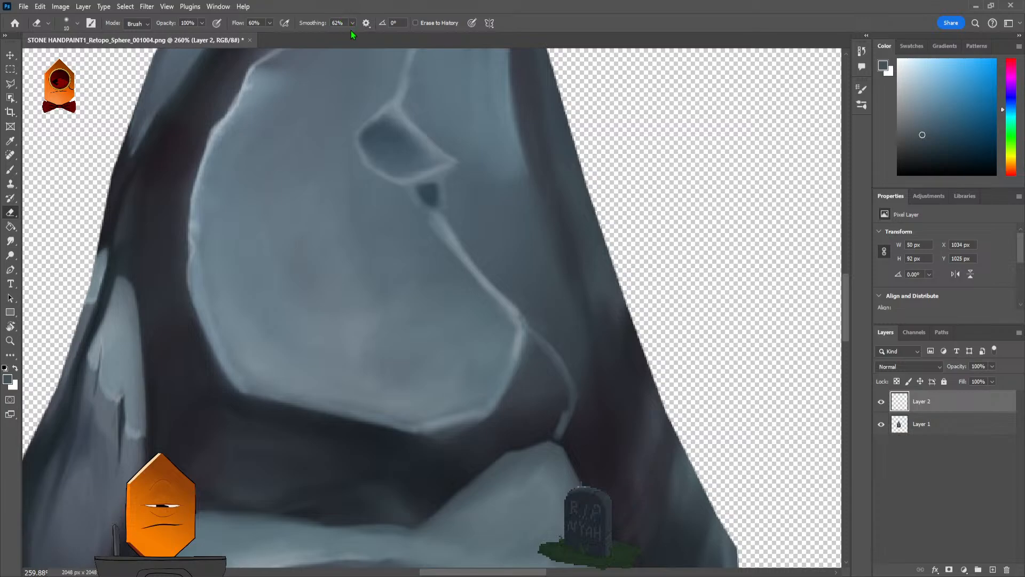
left_click_drag(351, 31, 333, 34)
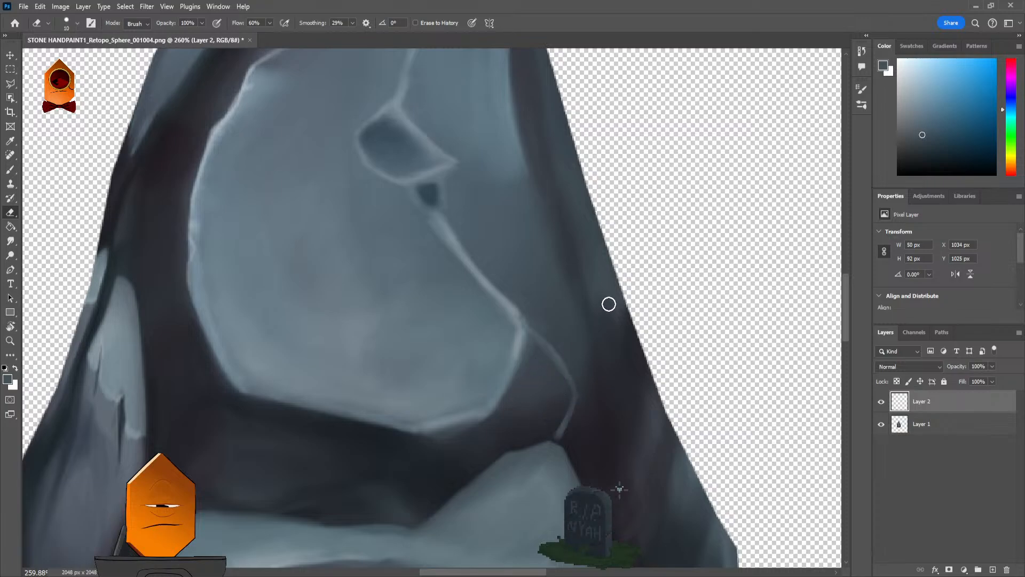
scroll(694, 288, "down", 5)
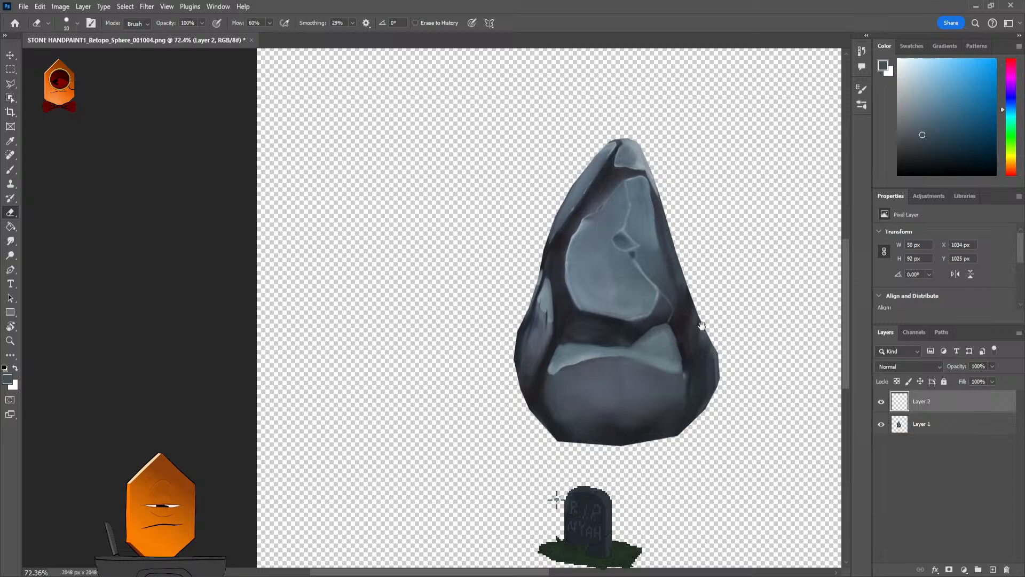
left_click_drag(702, 325, 666, 343)
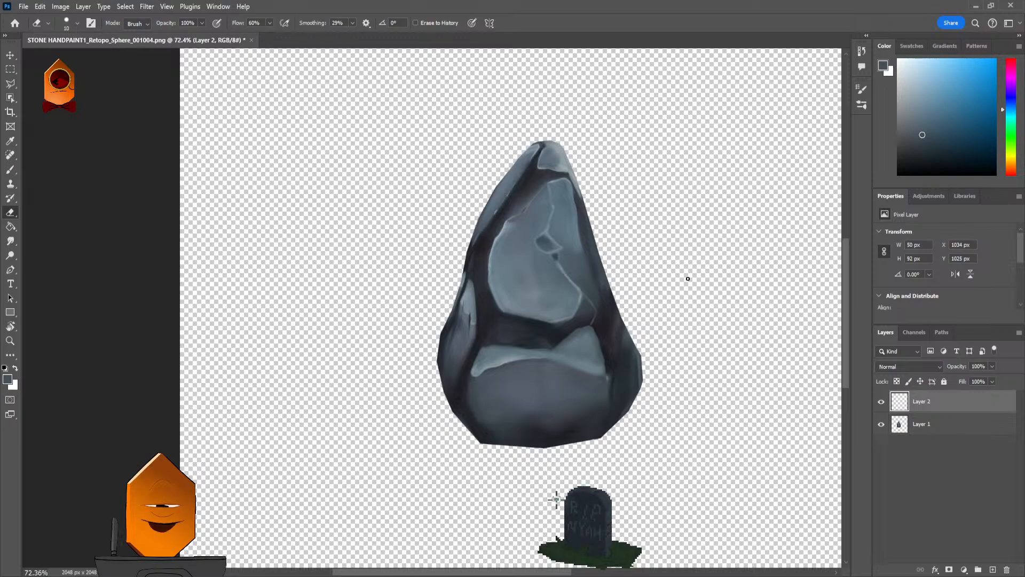
scroll(688, 278, "up", 4)
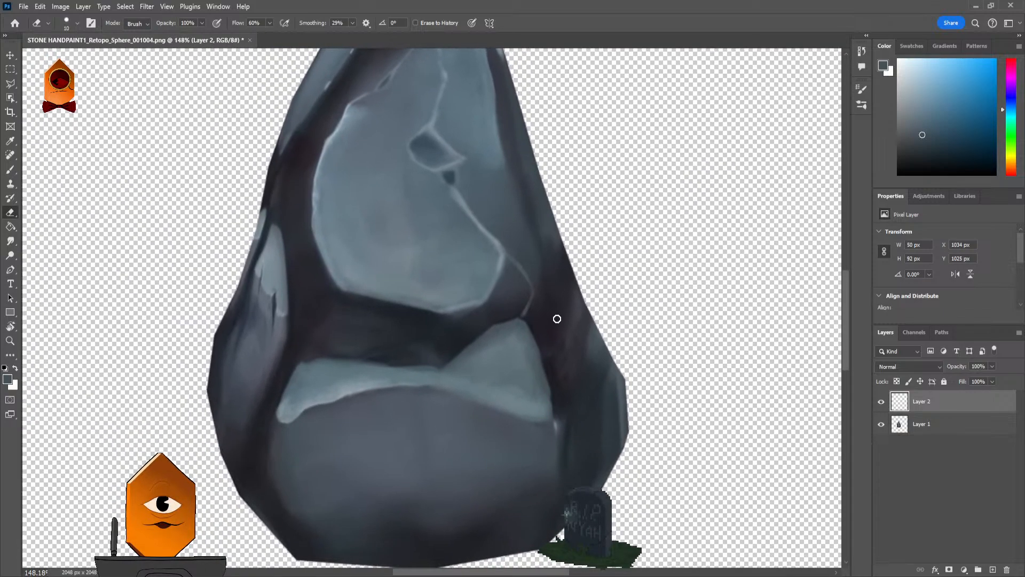
scroll(557, 319, "up", 3)
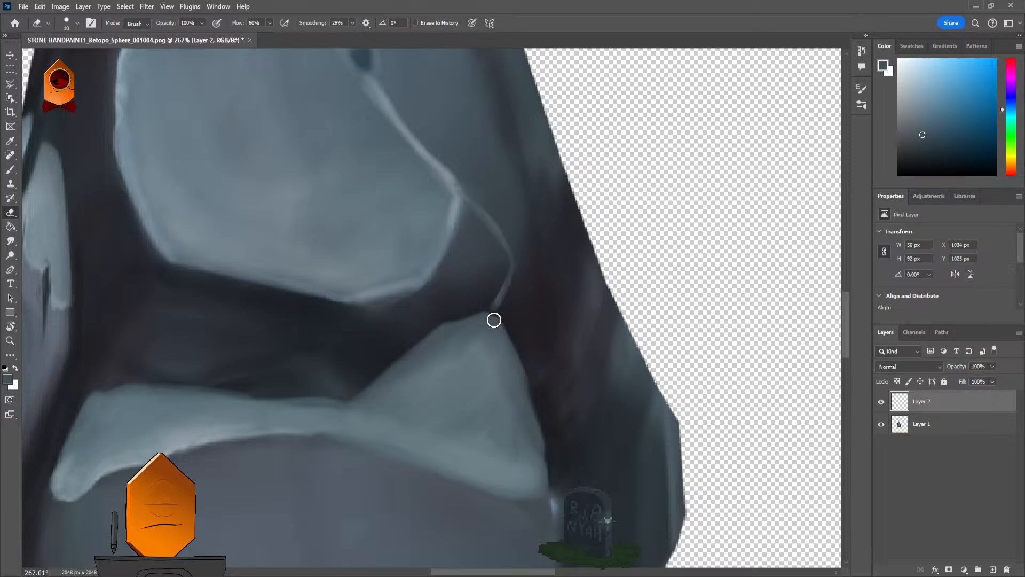
Step: Extend the thin crack line to the lower slab's tip and paint a second one from the plate's bottom edge to the slab, using sampled colours
key("b")
left_click_drag(499, 305, 490, 314)
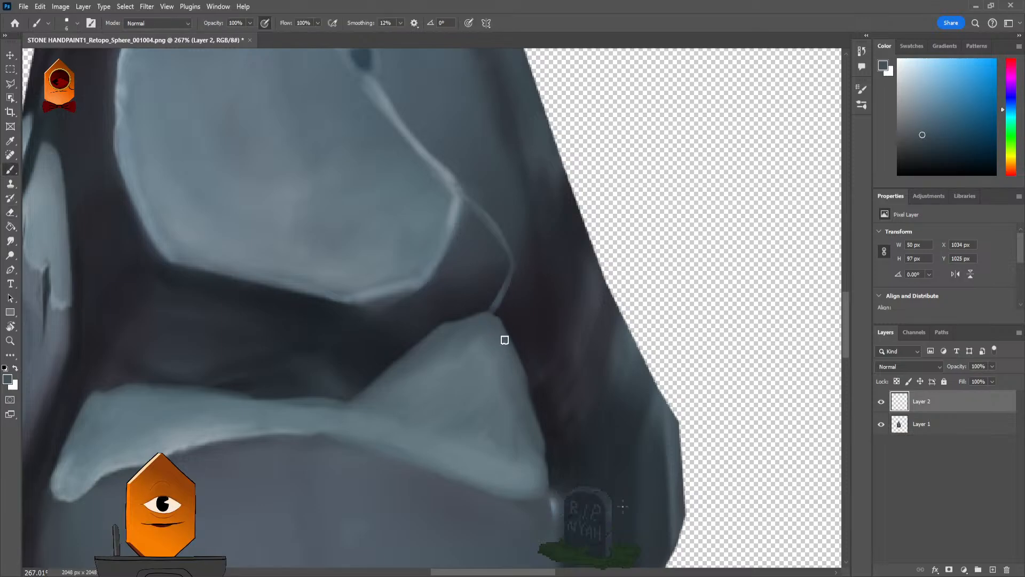
left_click_drag(399, 335, 382, 323)
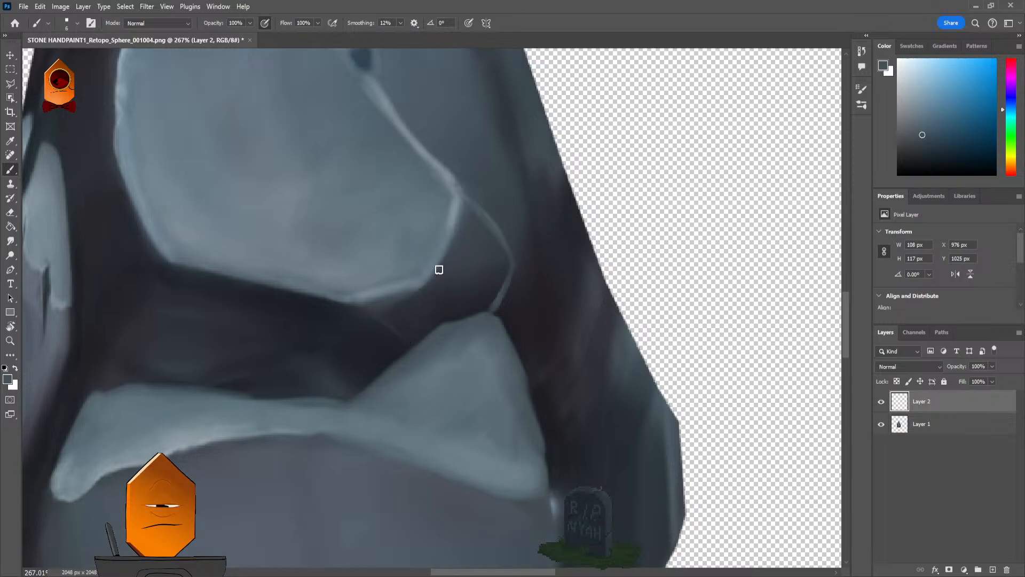
left_click(463, 268, "alt")
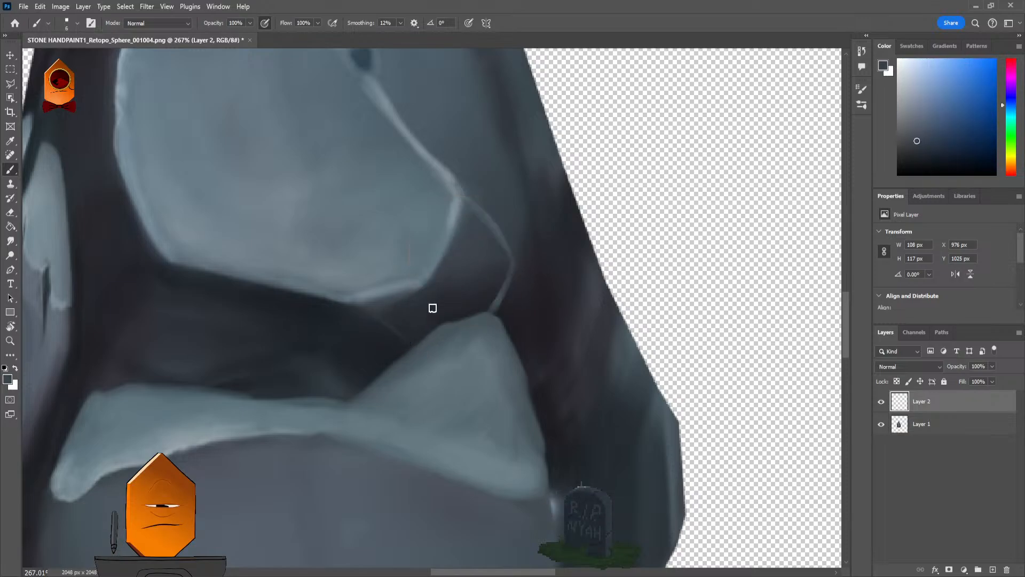
left_click(473, 220, "alt")
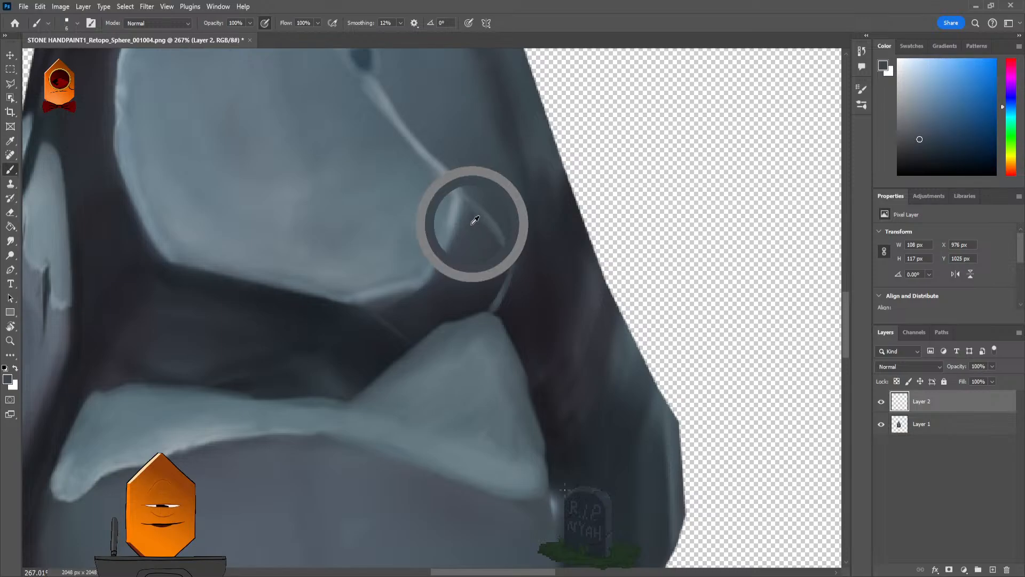
left_click_drag(372, 308, 399, 333)
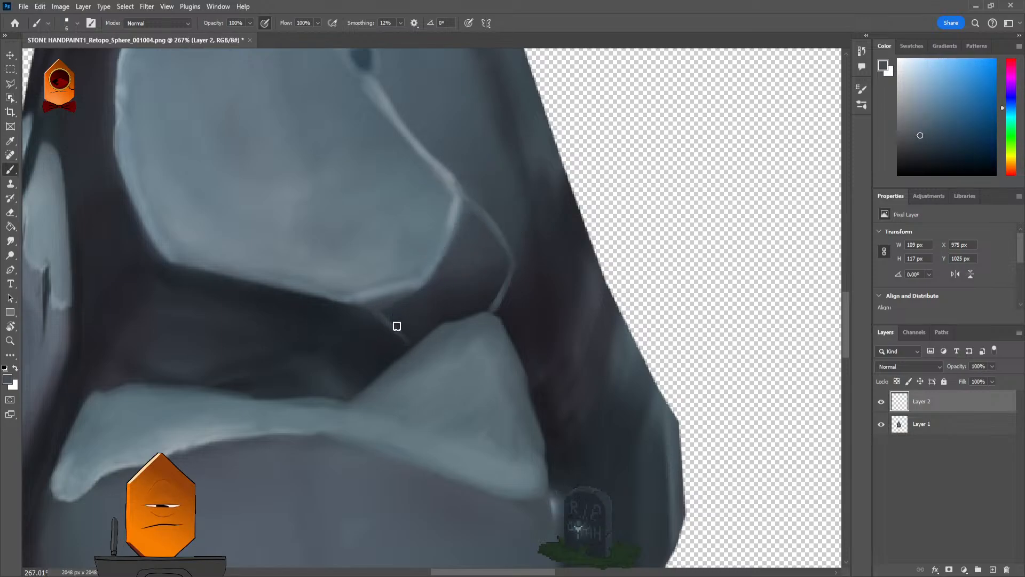
Step: Set the brush opacity to 46% and shade the small facet between the two crack lines with nearby sampled grey and dark tones
key("bracketright")
key("bracketright")
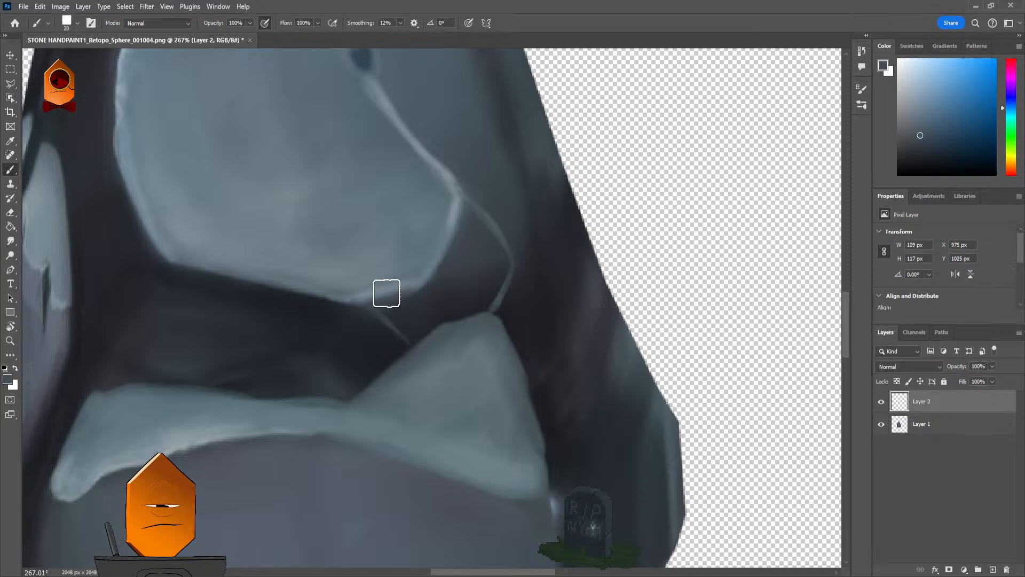
key("4")
key("6")
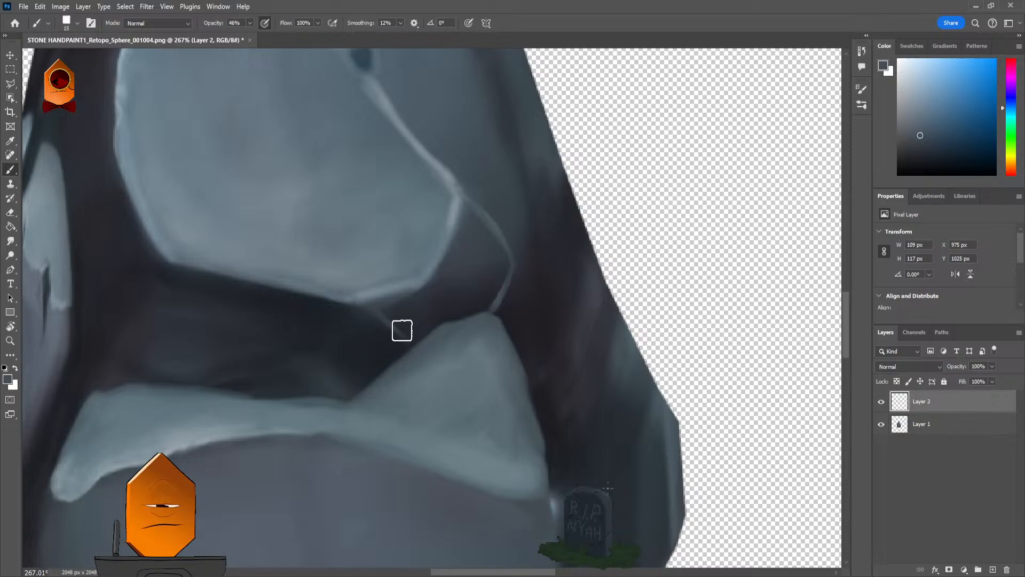
key("bracketleft")
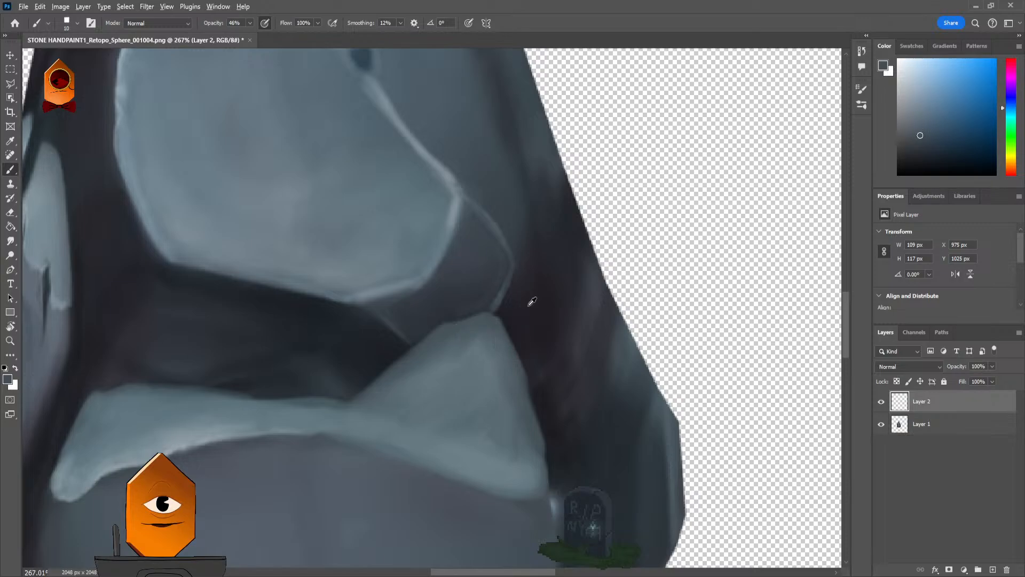
left_click(380, 327, "alt")
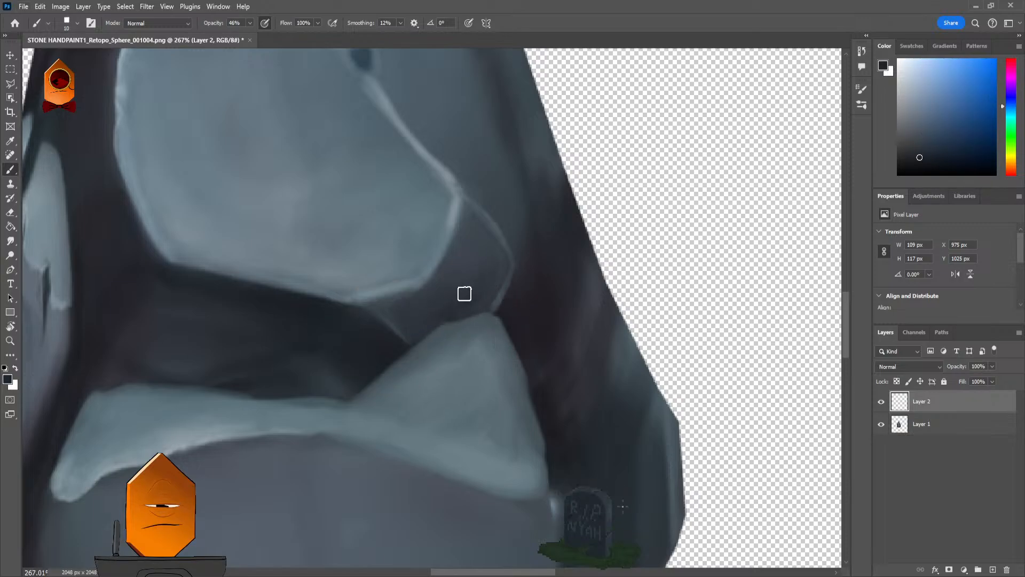
left_click(472, 258, "alt")
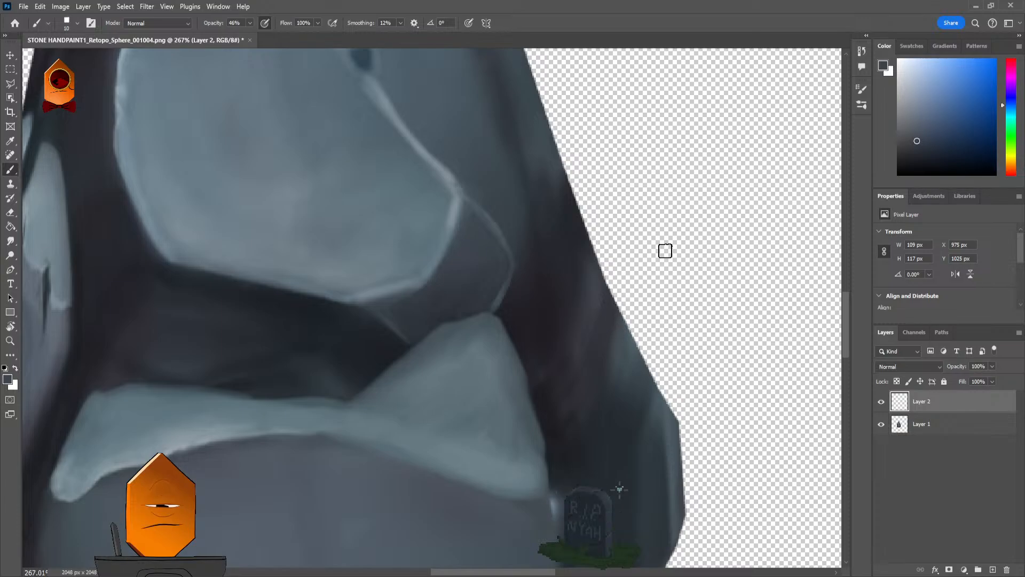
Step: Check the new facet on the whole rock and even out its shading with a smaller brush of size 7
scroll(685, 256, "down", 1)
scroll(684, 256, "down", 4)
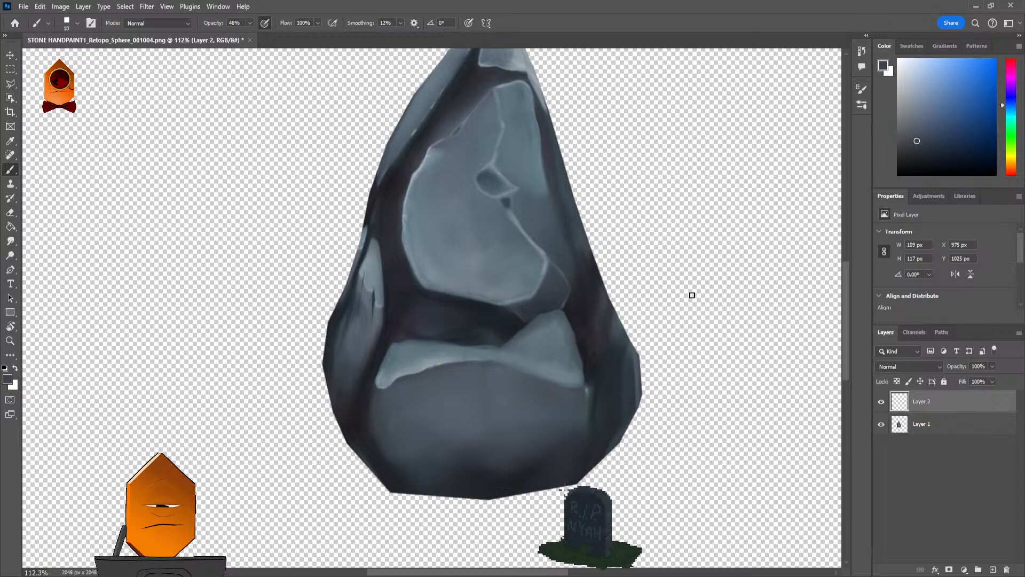
mouse_move(691, 294)
left_mouse_down()
mouse_move(667, 312)
mouse_move(668, 338)
left_mouse_up()
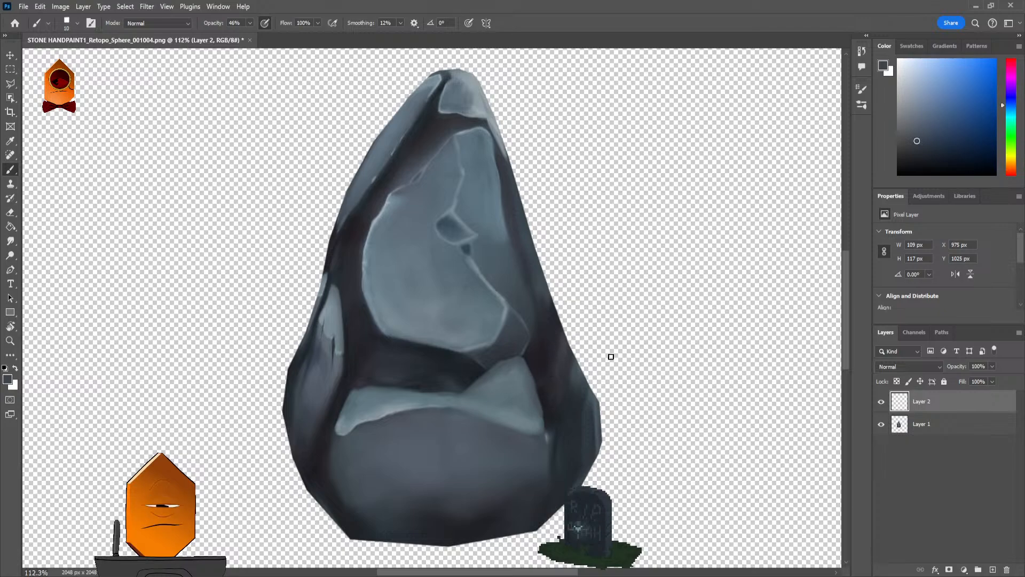
scroll(615, 352, "up", 3)
left_click_drag(602, 350, 692, 296)
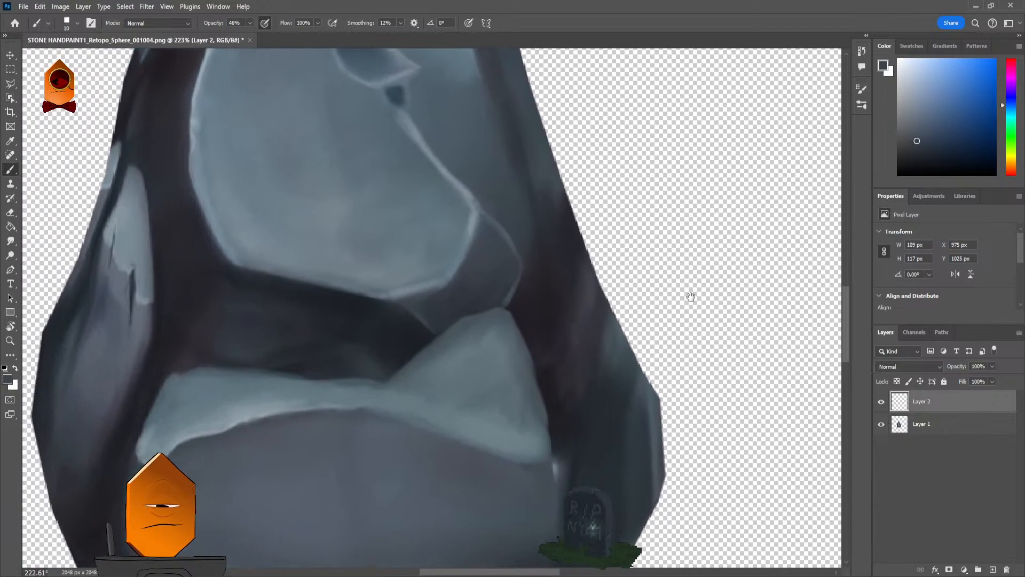
scroll(519, 330, "up", 2)
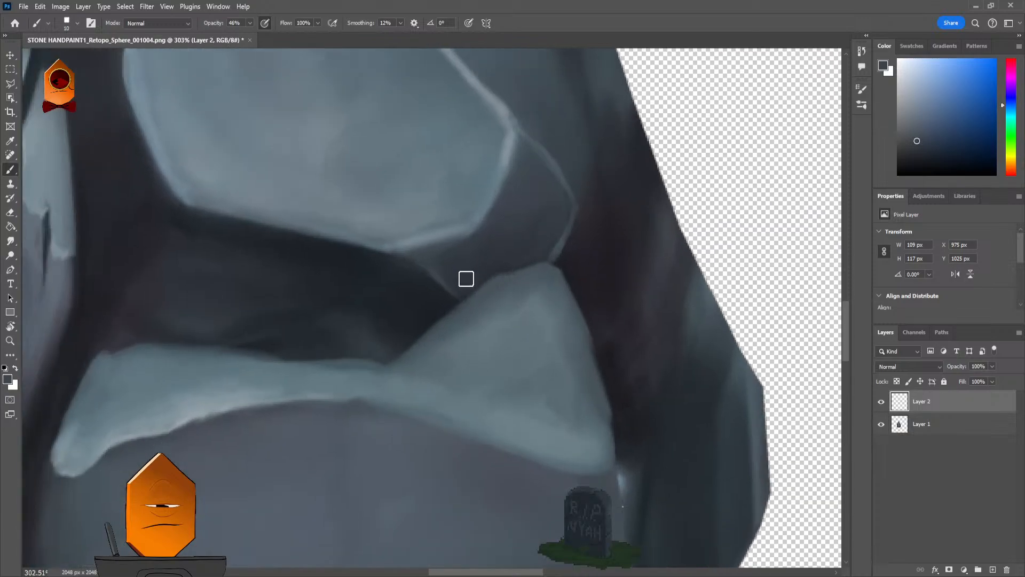
key("bracketleft")
key("bracketleft")
key("bracketleft")
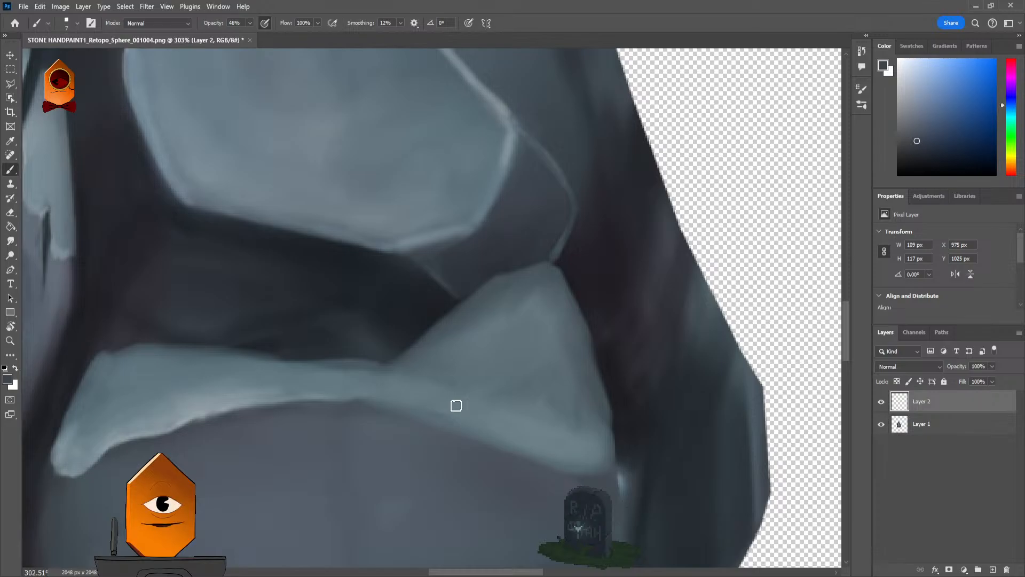
Step: Sample the dark crevice colour beside the lower slab's tip and softly darken the facet between the crack lines with a slightly larger brush
scroll(717, 213, "down", 4)
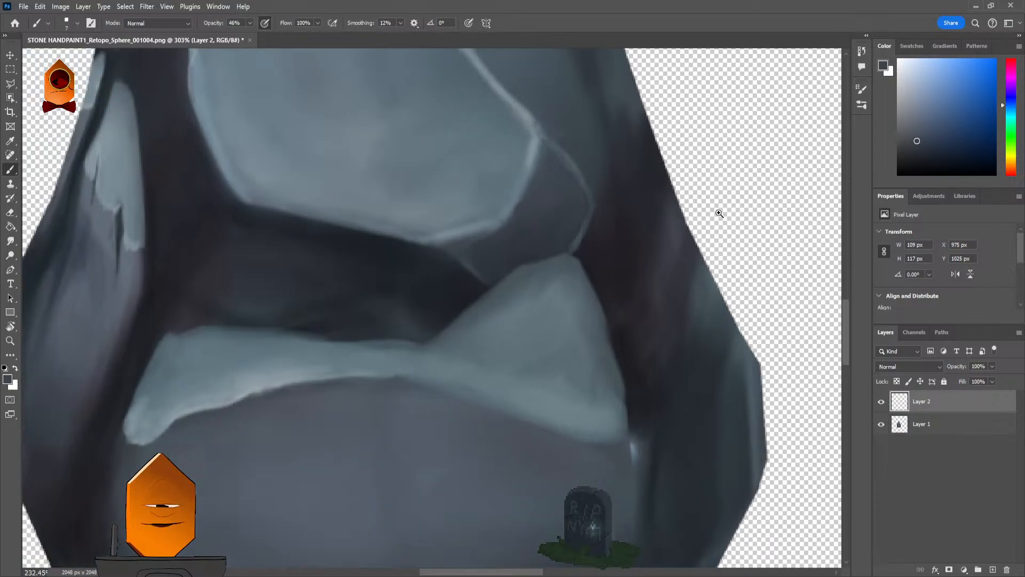
scroll(588, 246, "up", 4)
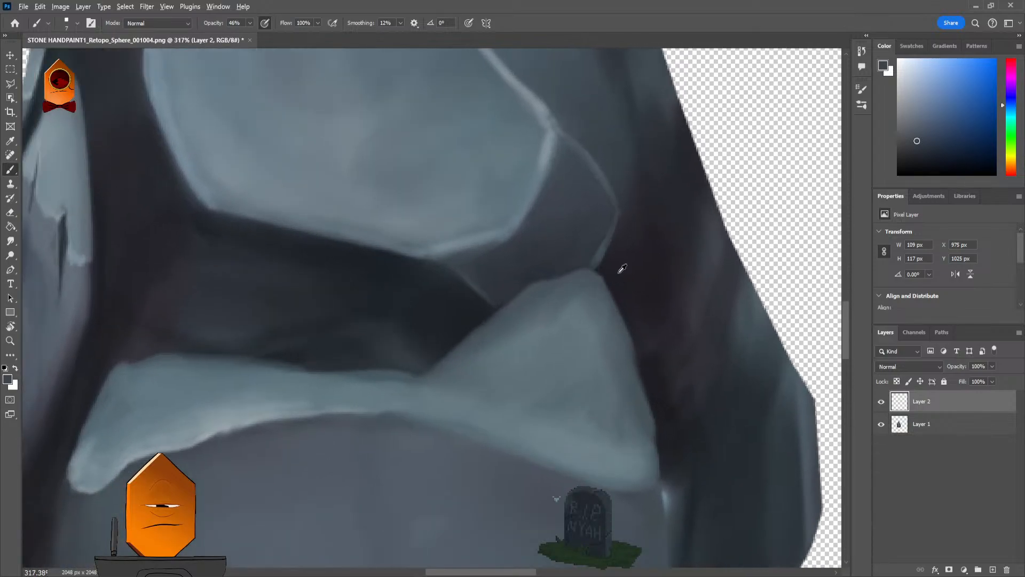
left_click(622, 269, "alt")
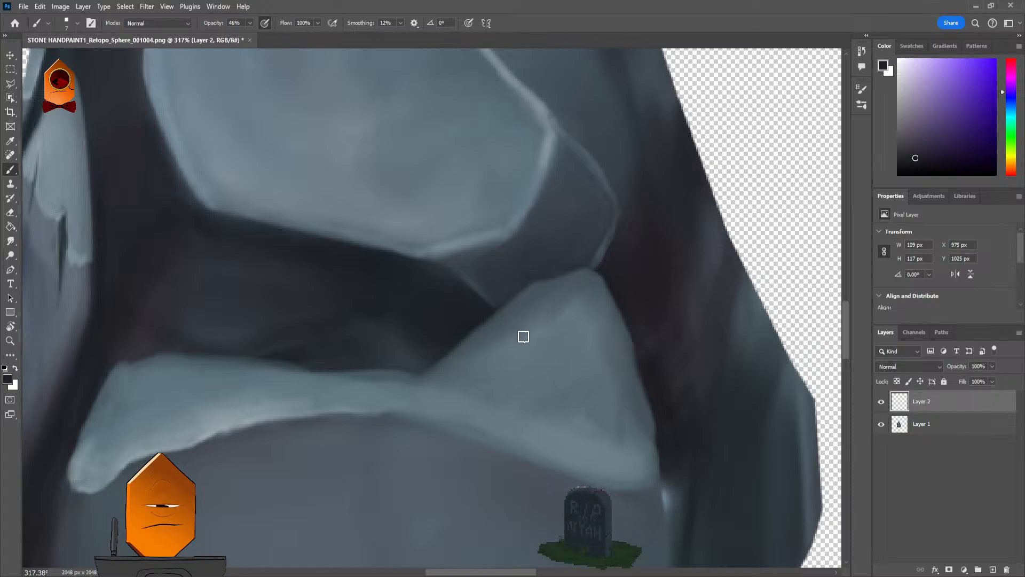
key("bracketright")
key("bracketright")
left_click(622, 273, "alt")
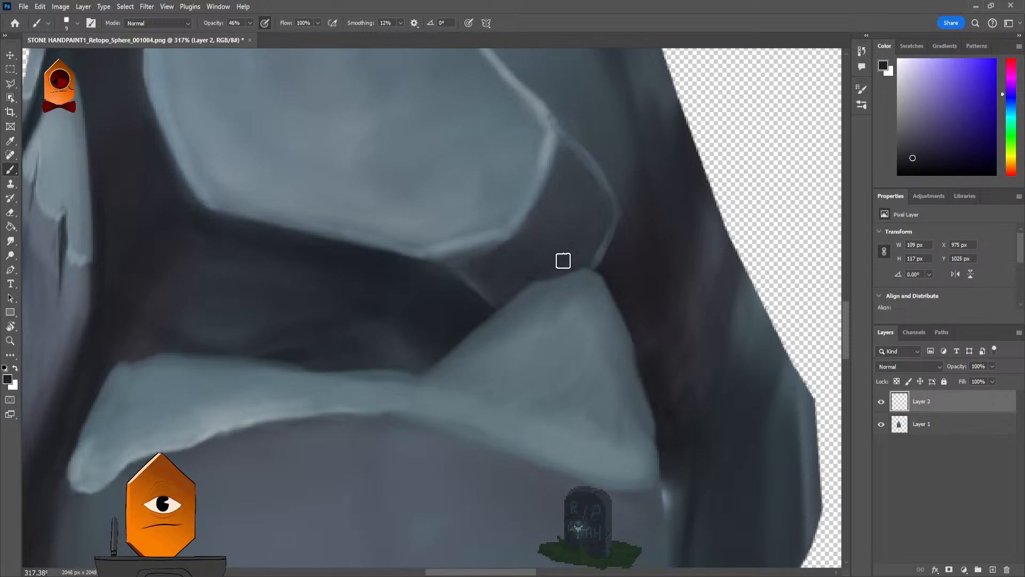
left_click(640, 253, "alt")
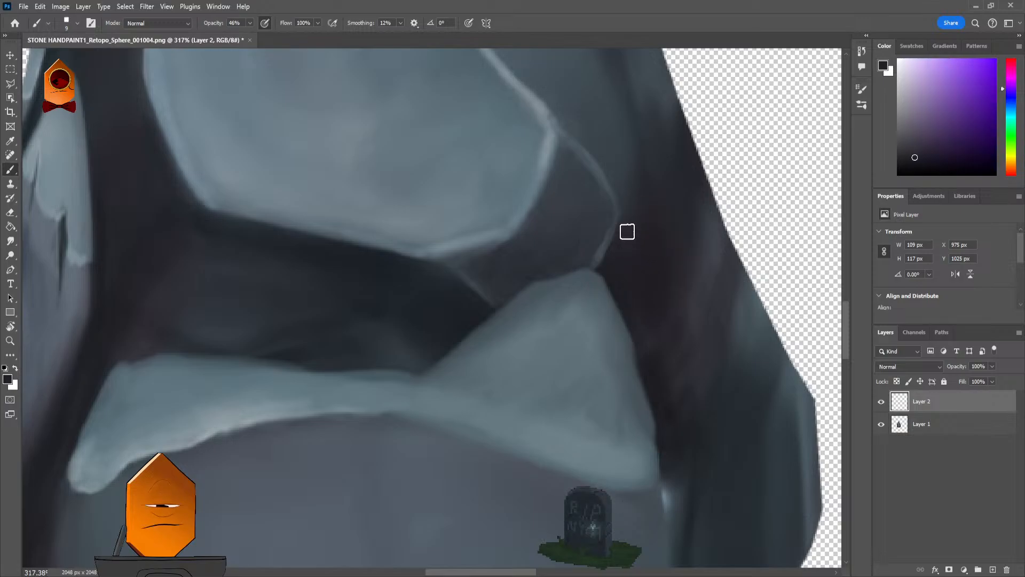
key("bracketright")
key("bracketright")
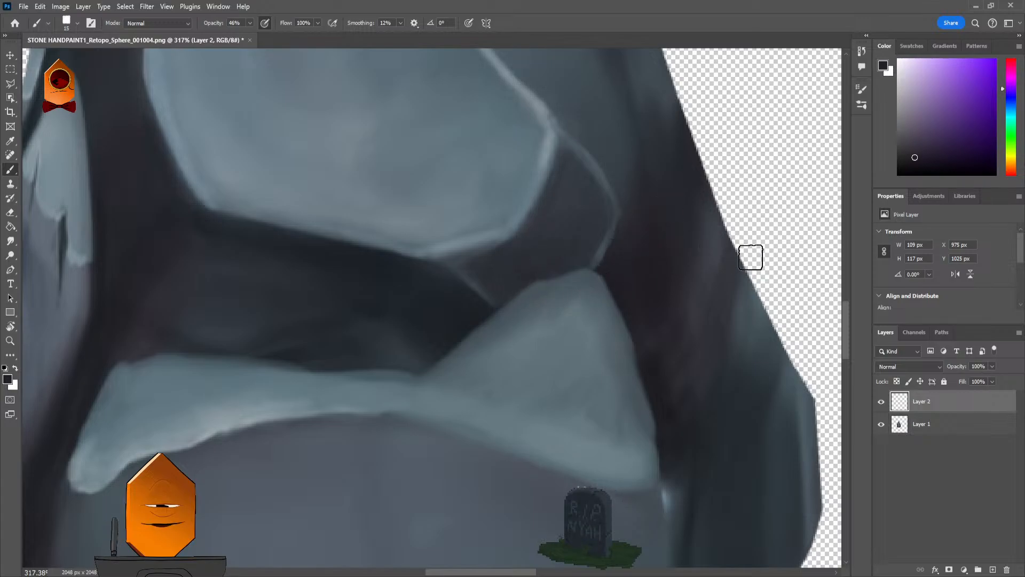
Step: Pick a lighter shade of the dark purple with a small brush and begin a faint crack line below the plate's lower-left corner
scroll(768, 227, "down", 6)
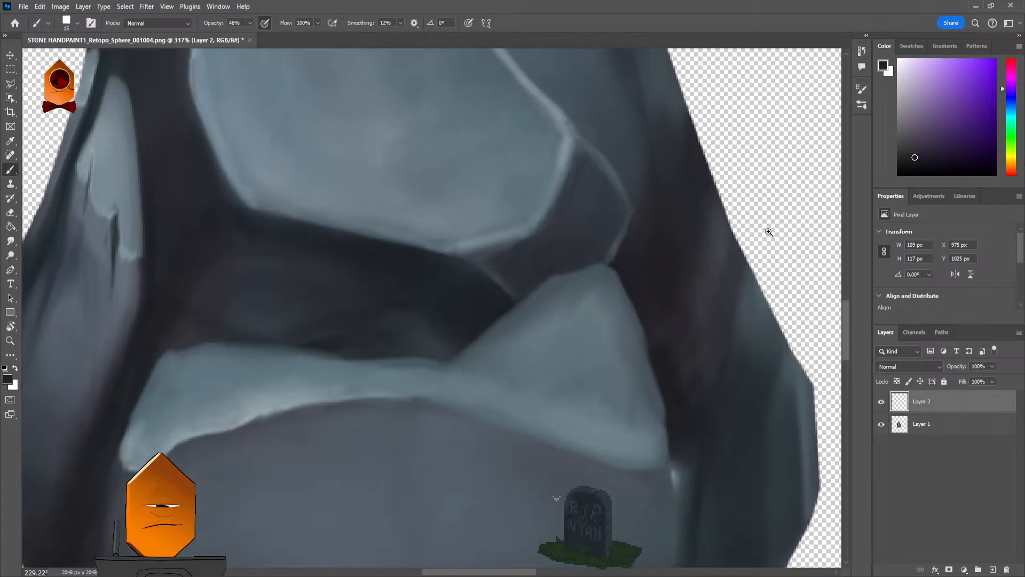
scroll(642, 327, "up", 3)
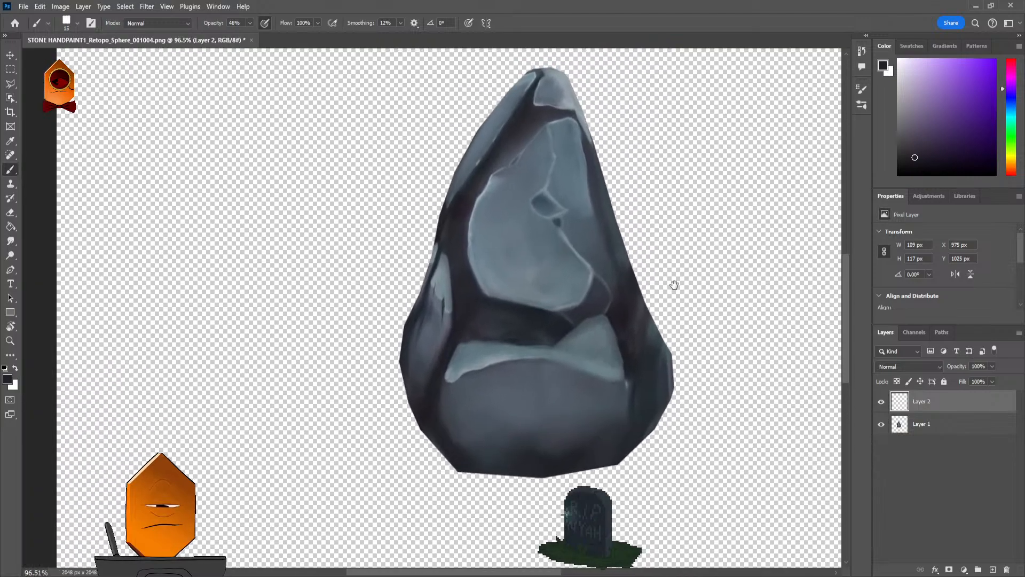
scroll(668, 300, "up", 1)
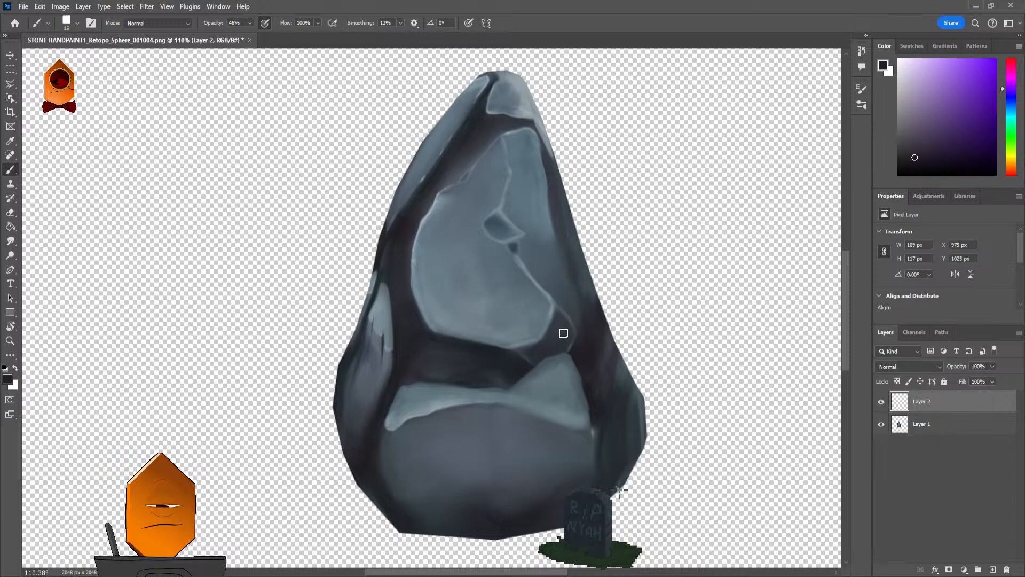
scroll(578, 331, "up", 5)
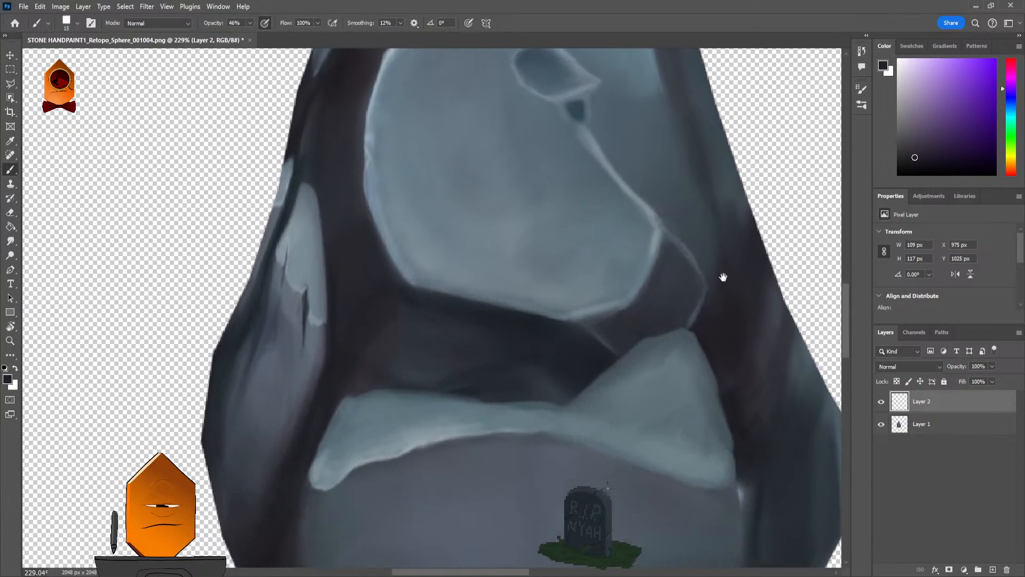
scroll(635, 286, "up", 1)
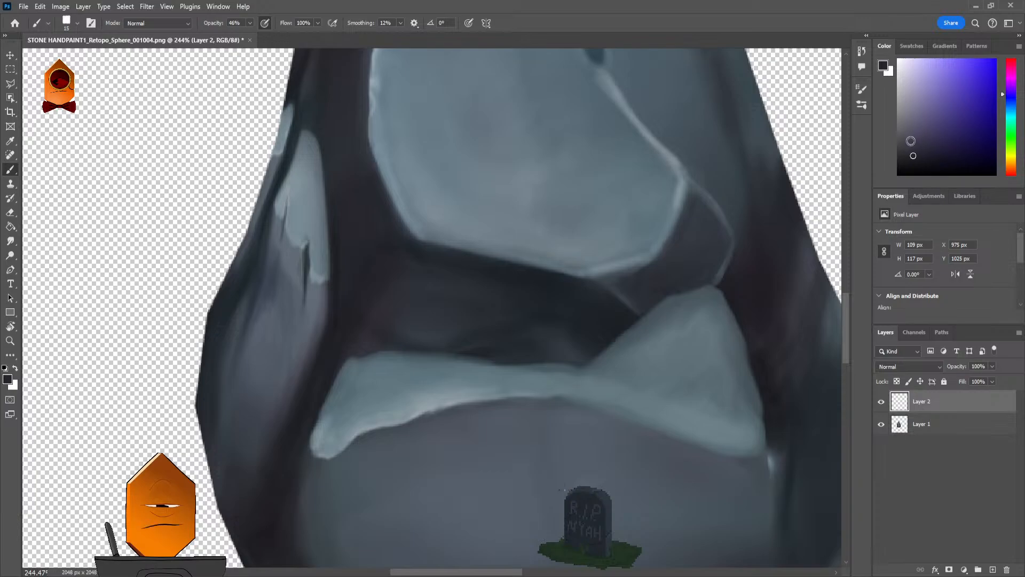
left_click(911, 141)
key("bracketleft")
key("bracketleft")
key("bracketleft")
key("bracketleft")
key("bracketleft")
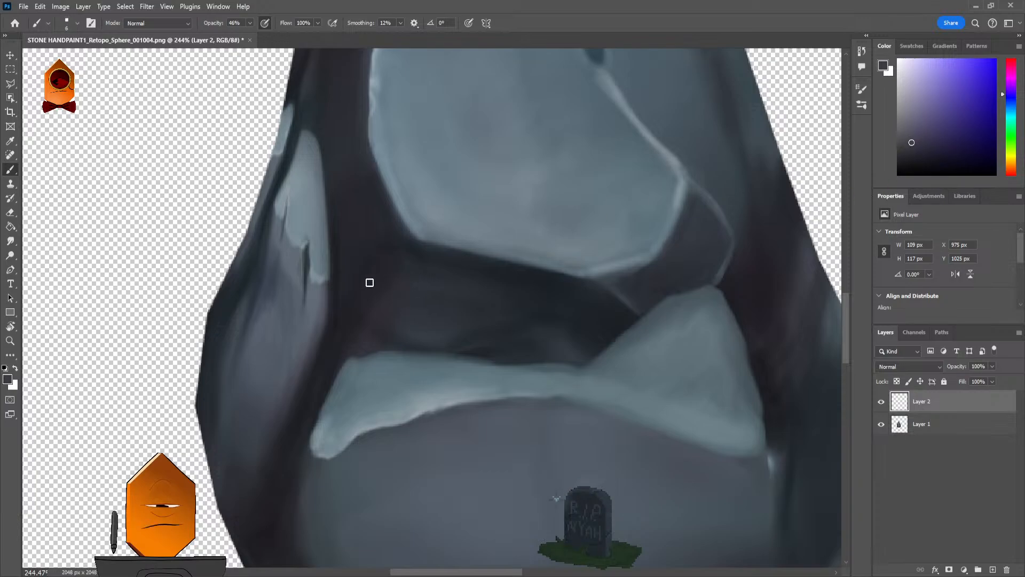
left_click_drag(397, 259, 397, 264)
left_click(399, 306)
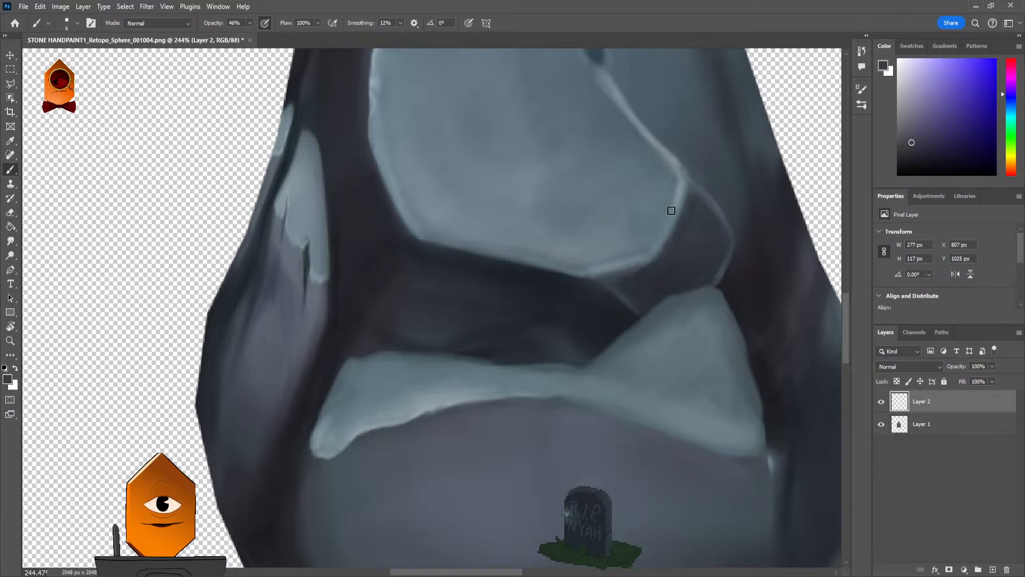
Step: Lighten the colour further and paint the crack line from the plate's lower-left corner down to the lower slab, undoing the stray stroke
left_click(910, 135)
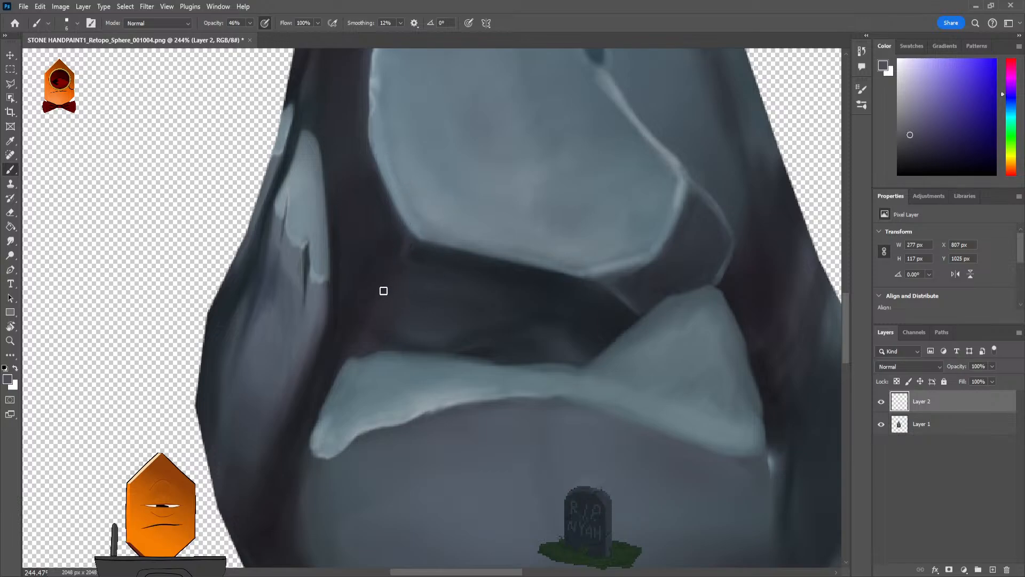
mouse_move(384, 290)
left_mouse_down()
mouse_move(373, 321)
mouse_move(406, 246)
mouse_move(361, 335)
mouse_move(401, 231)
left_mouse_up()
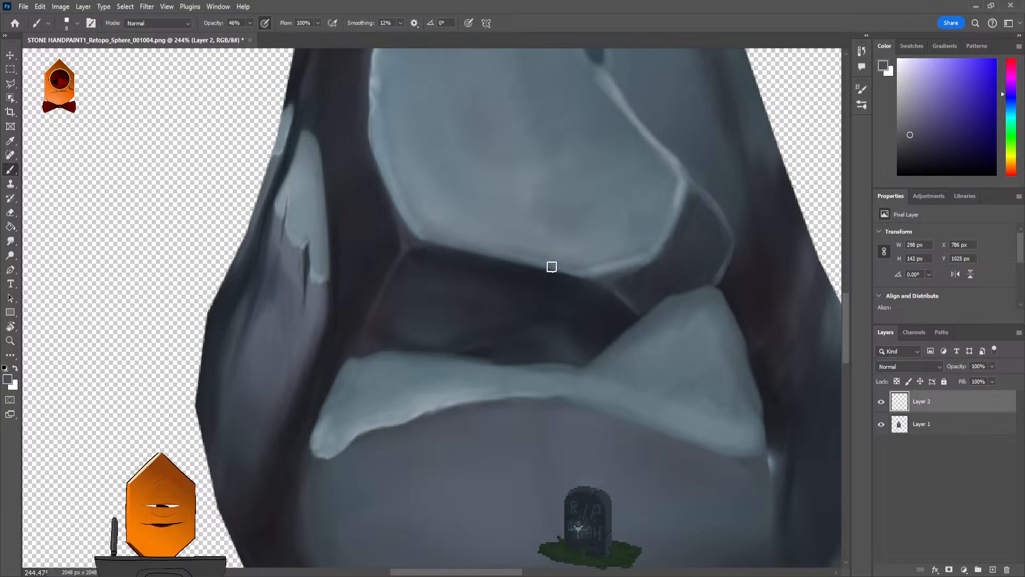
mouse_move(361, 343)
left_mouse_down()
mouse_move(377, 308)
mouse_move(382, 353)
left_mouse_up()
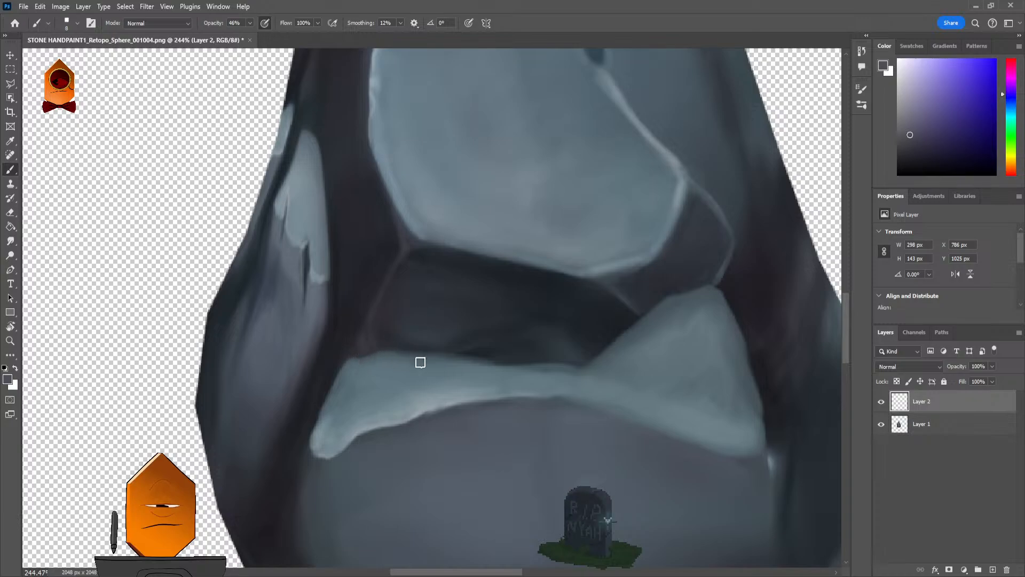
key("ctrl+z")
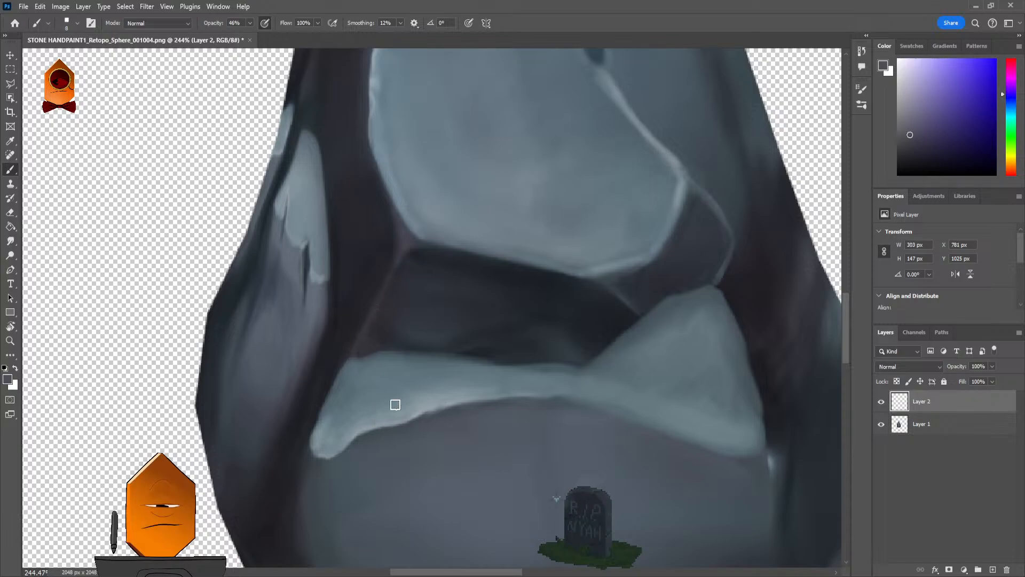
scroll(628, 218, "down", 5)
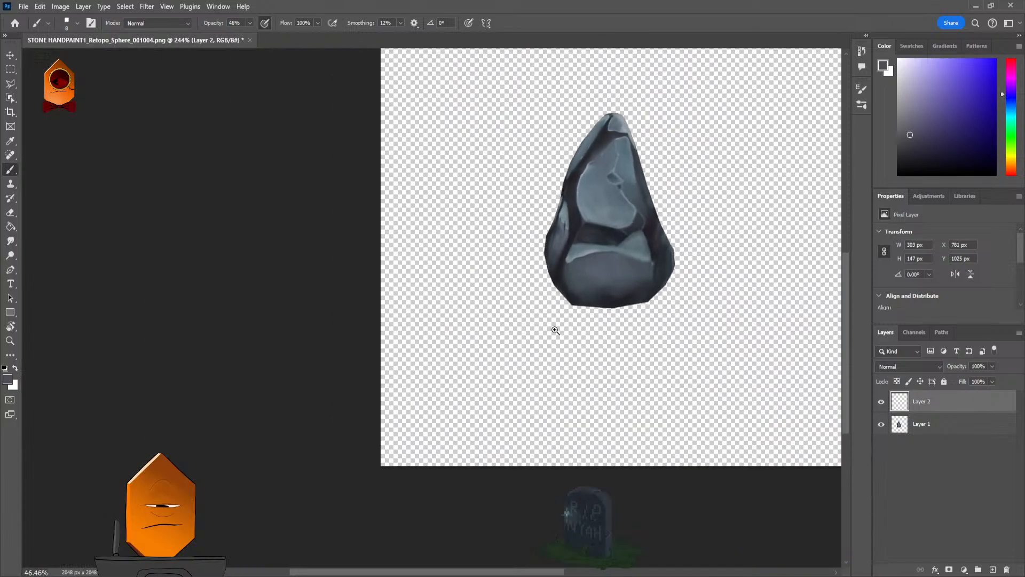
scroll(551, 327, "up", 3)
scroll(596, 297, "up", 5)
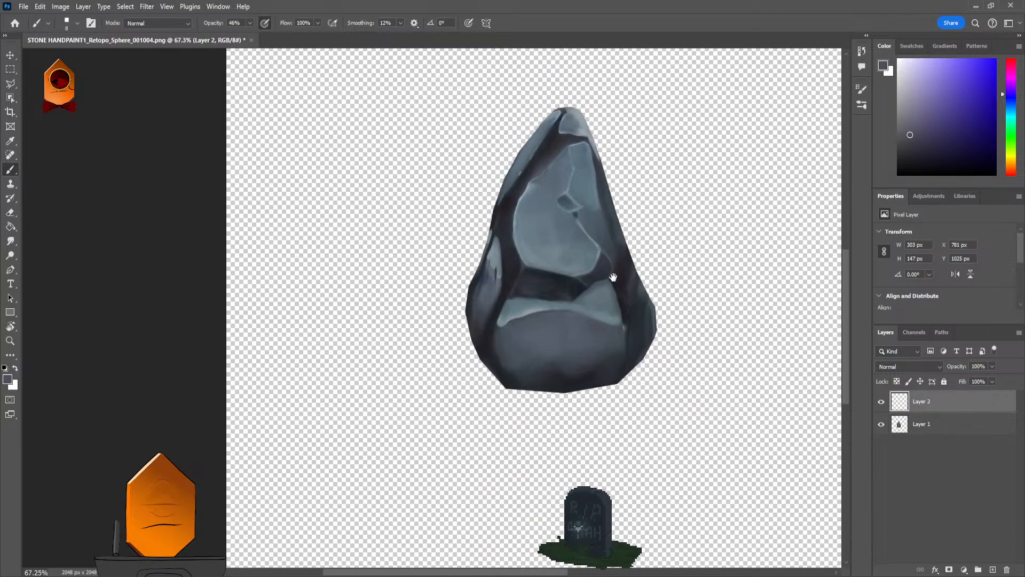
scroll(607, 268, "down", 2)
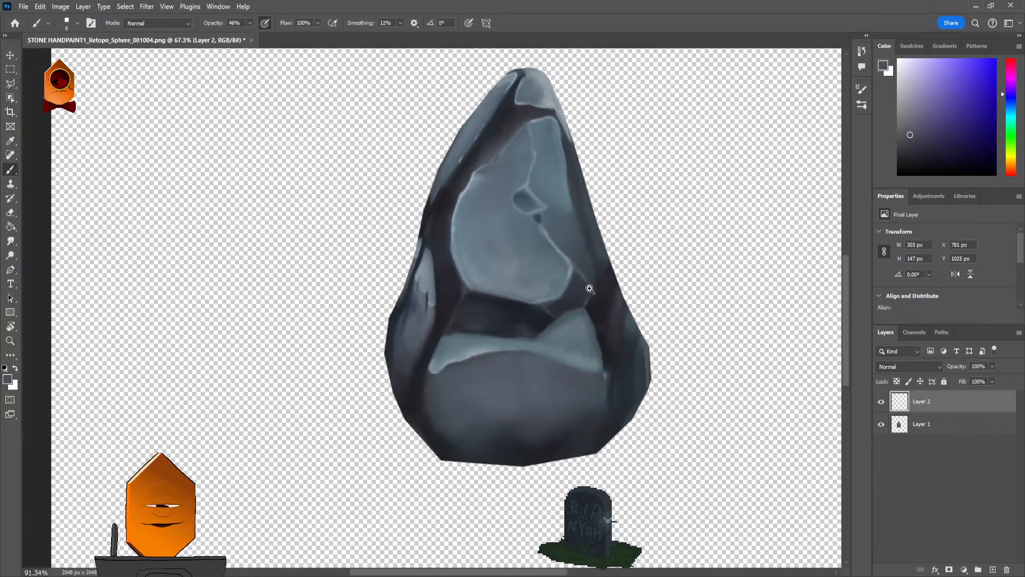
Step: Sample the facet's dark colour and paint over the tip of the triangular peak to round off the facet's lower end
scroll(560, 297, "up", 3)
scroll(606, 263, "down", 1)
scroll(593, 293, "down", 1)
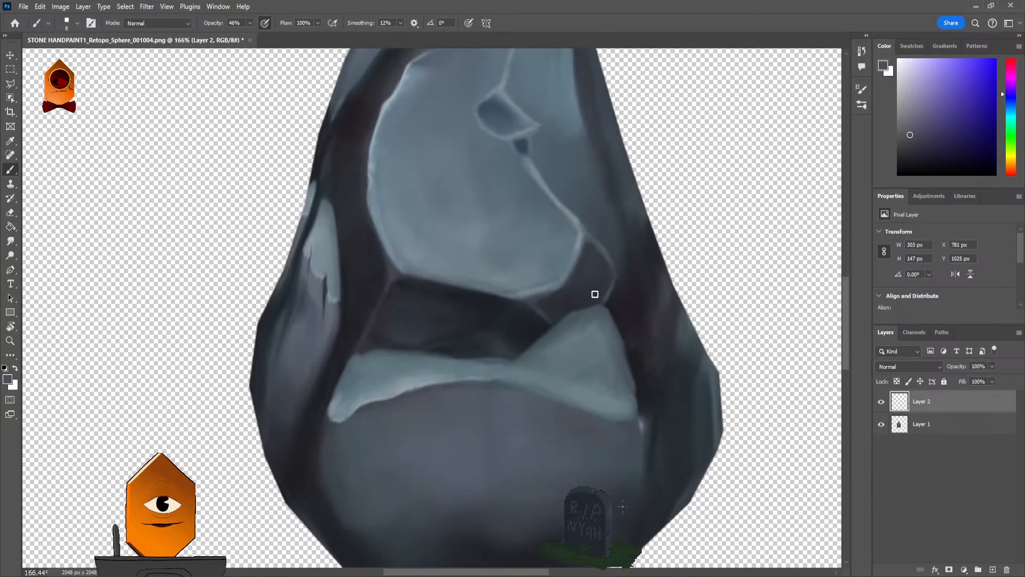
scroll(599, 305, "up", 2)
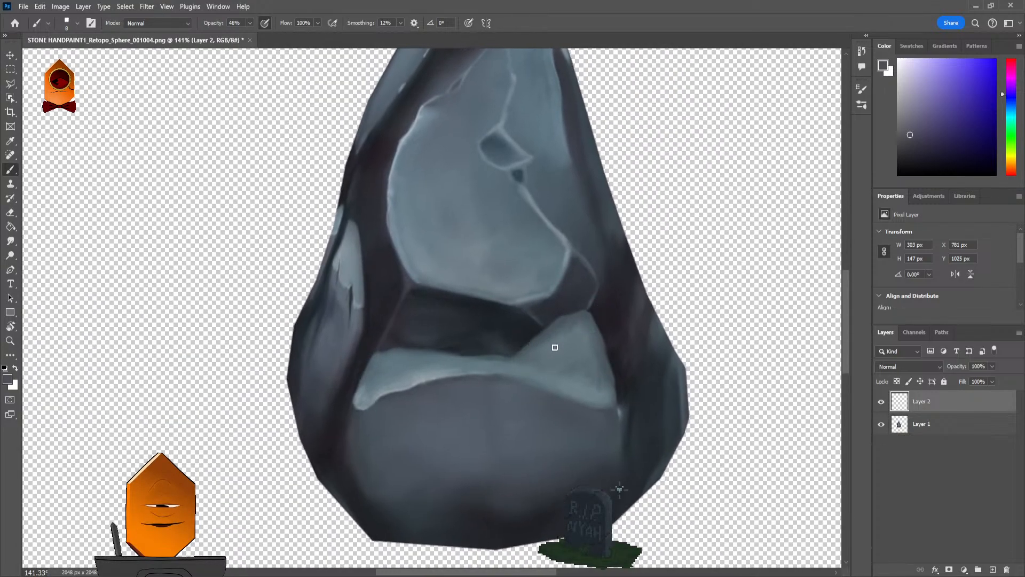
scroll(555, 347, "right", 2)
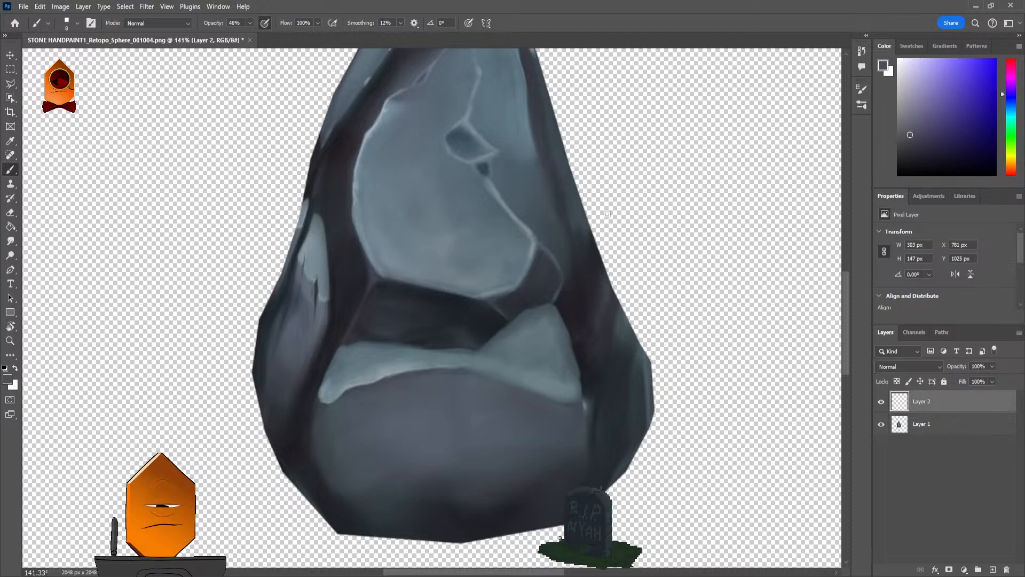
scroll(579, 270, "up", 3)
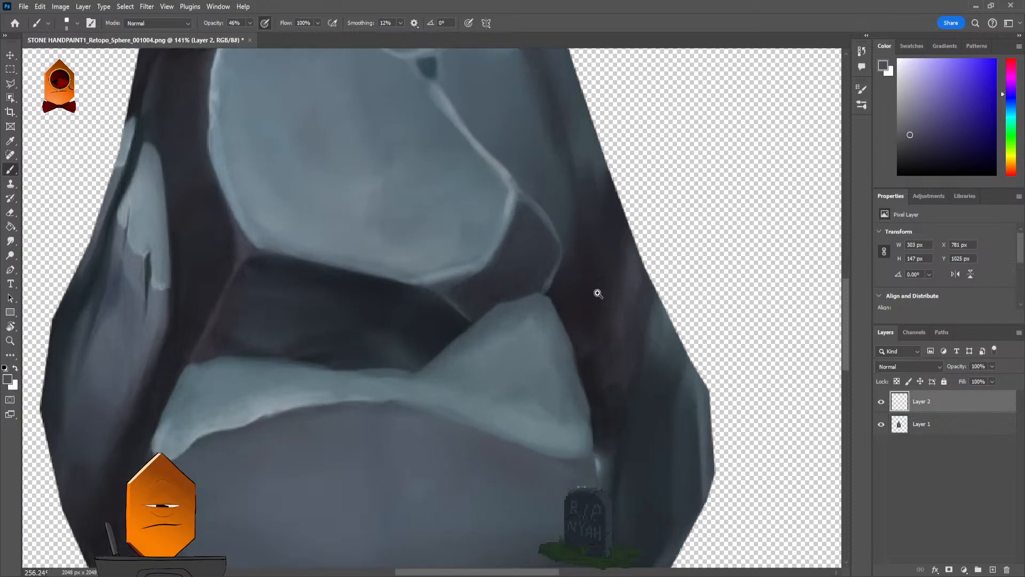
left_click_drag(579, 293, 611, 297)
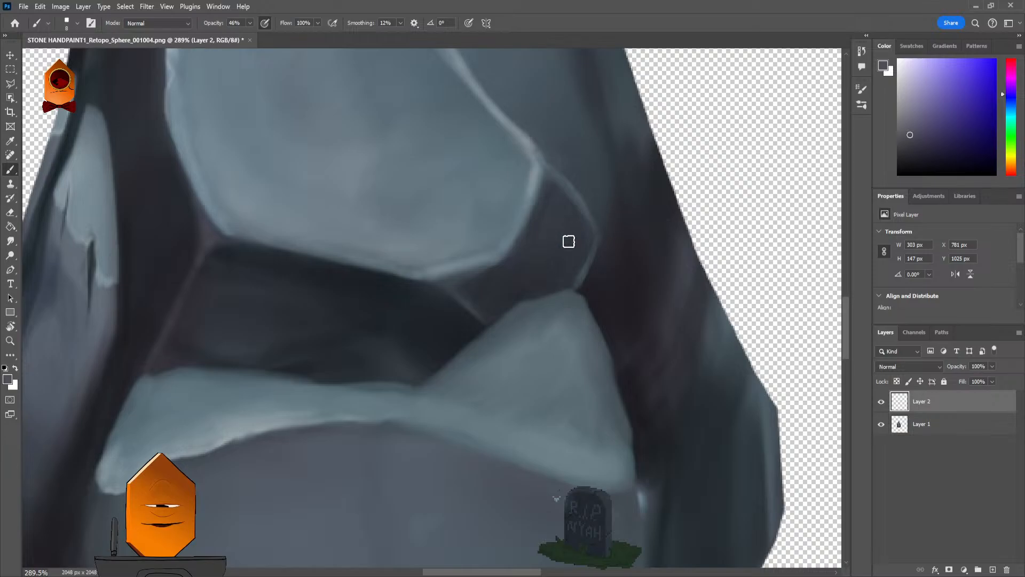
left_click(549, 274, "alt")
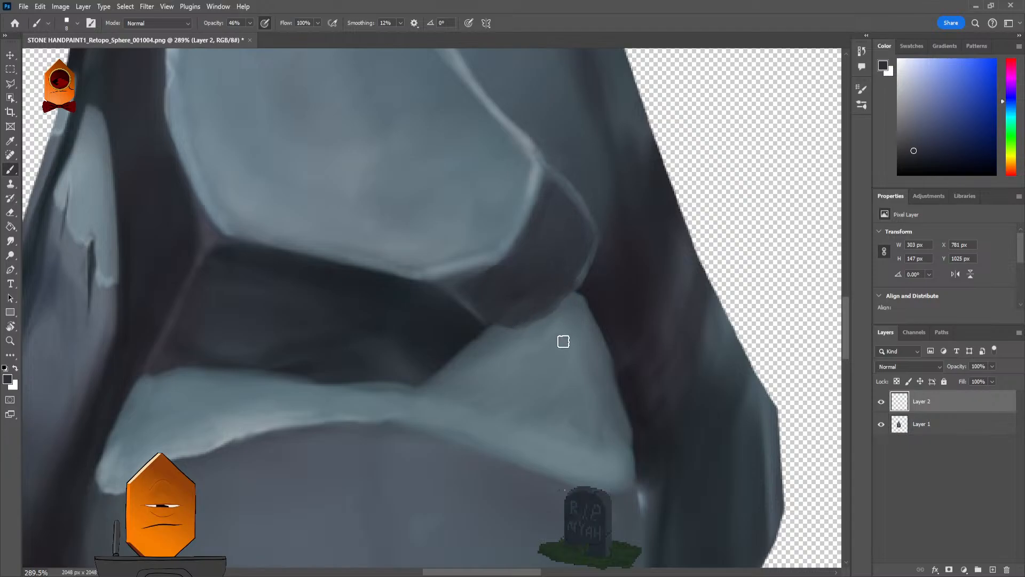
Step: Sample the grey-blue edge colour and outline the facet's rounded lower end with a thin edge line, using a smaller brush
left_click(539, 165, "alt")
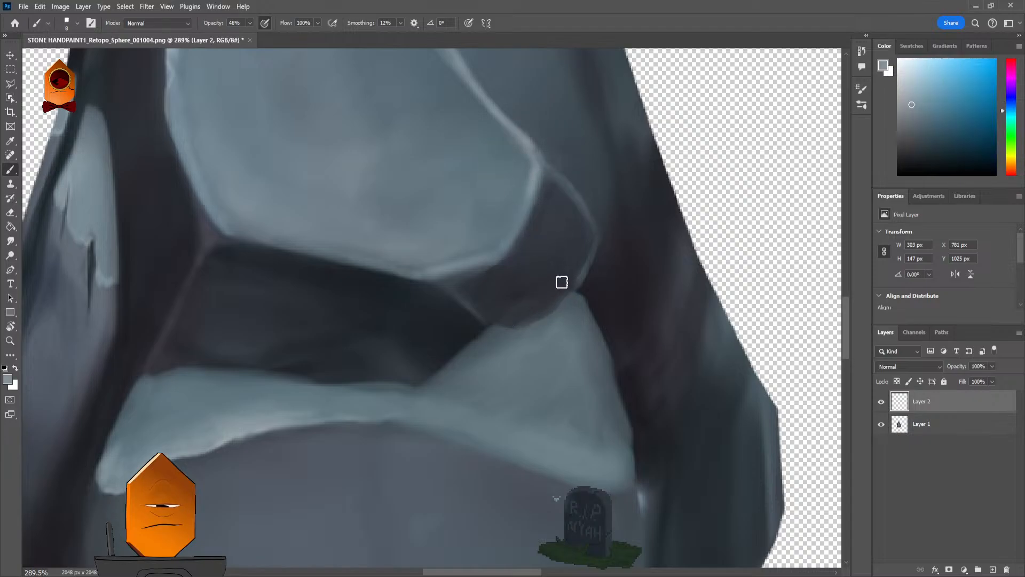
left_click(576, 291, "alt")
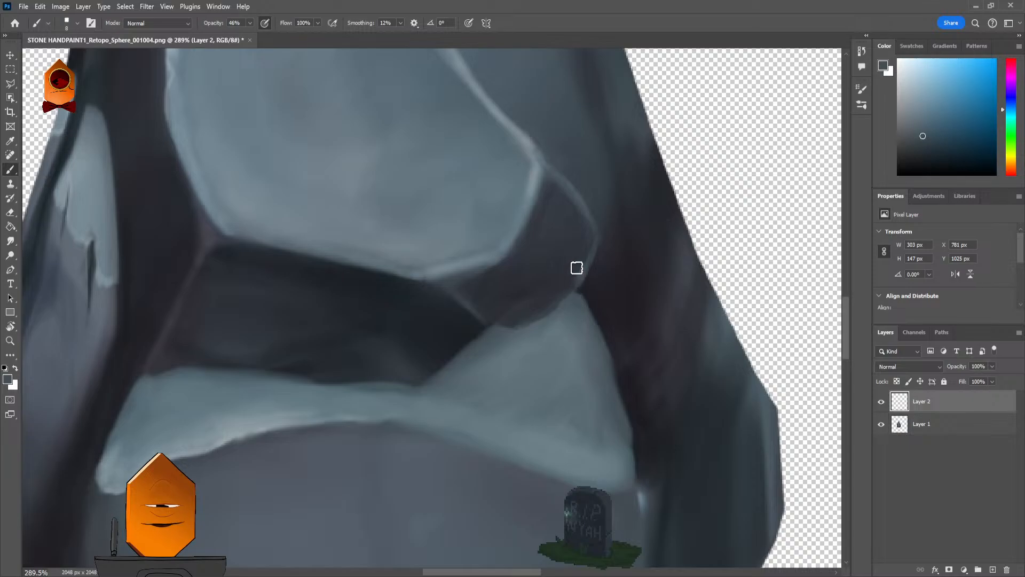
left_click(583, 271, "alt")
key("bracketleft")
key("bracketleft")
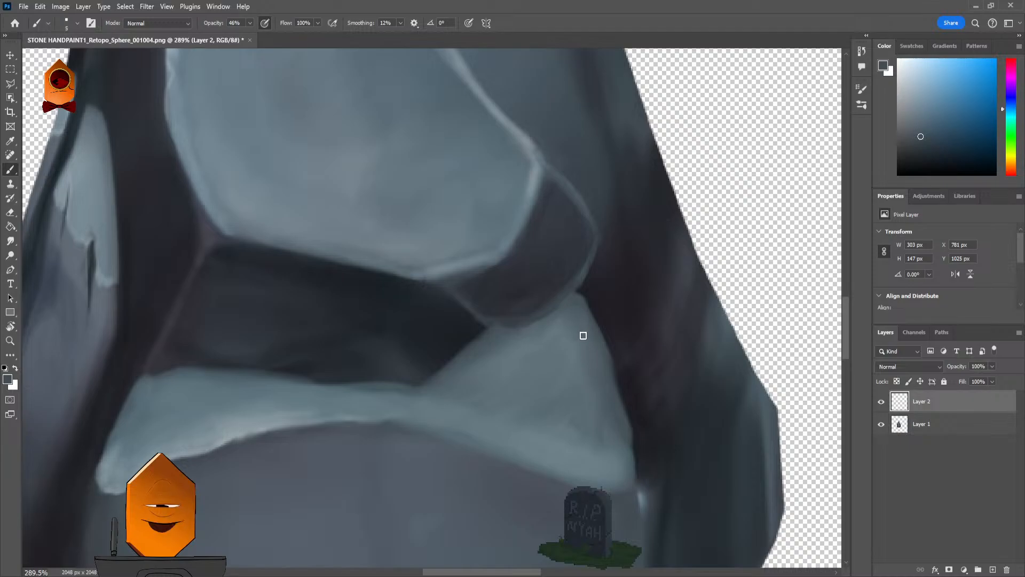
Step: Sample the dark crevice colour and darken the upper rim of the triangular peak, undoing the stray strokes across its base
left_click(463, 328, "alt")
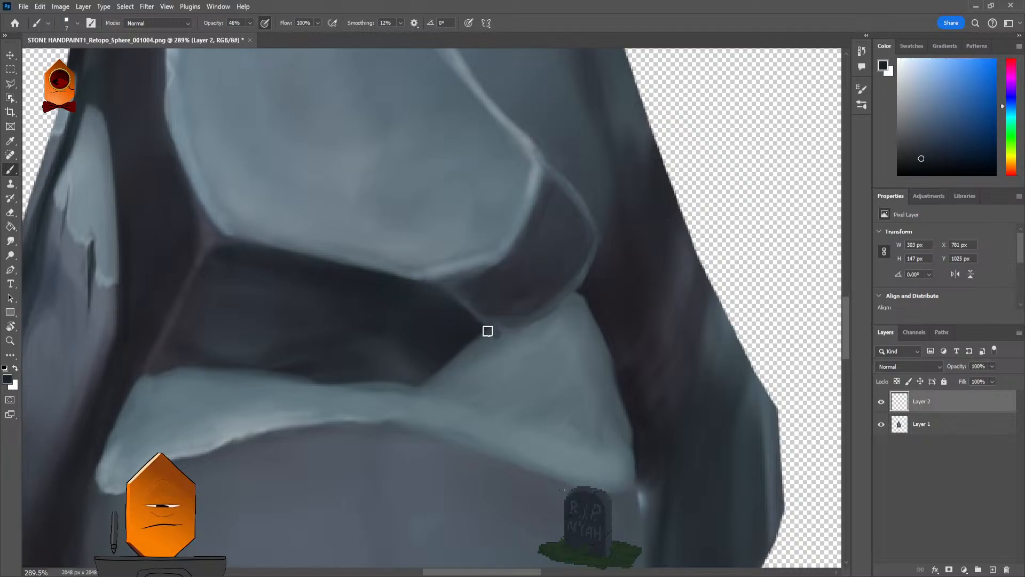
mouse_move(487, 331)
left_mouse_down()
mouse_move(544, 326)
mouse_move(579, 293)
mouse_move(539, 323)
mouse_move(497, 330)
mouse_move(587, 306)
left_mouse_up()
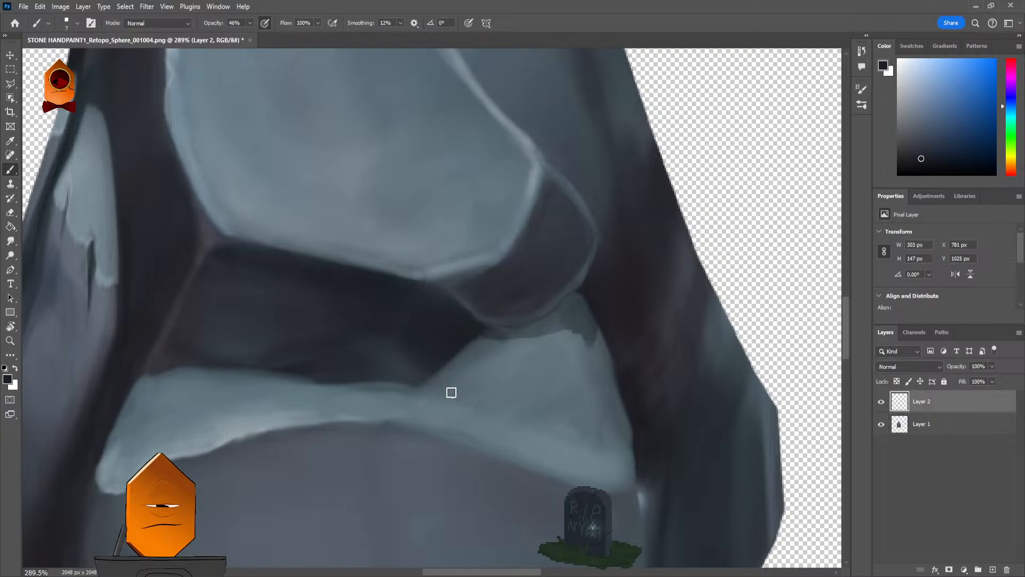
left_click_drag(435, 376, 490, 408)
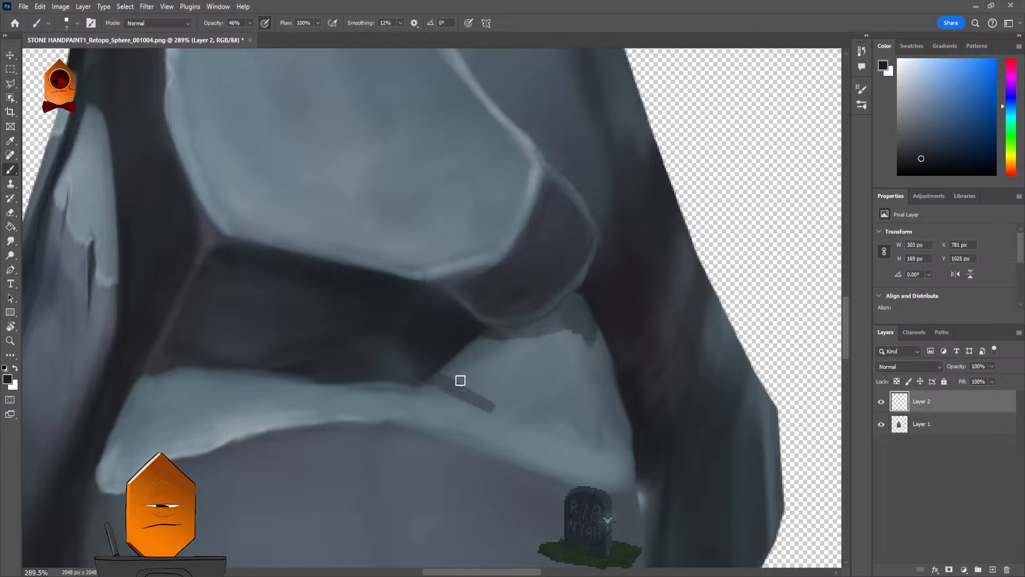
mouse_move(446, 355)
left_mouse_down()
mouse_move(484, 392)
mouse_move(419, 367)
mouse_move(454, 358)
mouse_move(522, 409)
left_mouse_up()
key("ctrl+z")
key("ctrl+z")
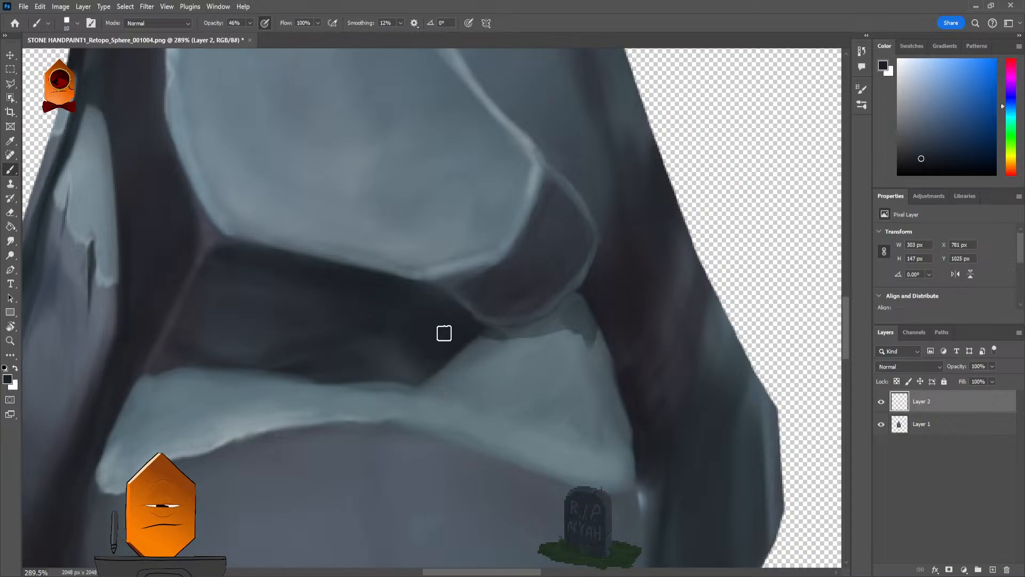
Step: Darken the whole triangular peak down to the lower slab with a size 10 brush and smudge its edges softer at 14% strength
mouse_move(420, 375)
left_mouse_down()
mouse_move(627, 443)
mouse_move(579, 299)
mouse_move(528, 324)
mouse_move(473, 333)
mouse_move(424, 366)
mouse_move(444, 359)
mouse_move(441, 375)
mouse_move(456, 385)
mouse_move(491, 365)
mouse_move(486, 390)
mouse_move(516, 380)
mouse_move(511, 403)
mouse_move(538, 386)
mouse_move(546, 408)
mouse_move(557, 396)
mouse_move(583, 419)
mouse_move(591, 397)
mouse_move(611, 428)
mouse_move(590, 357)
mouse_move(592, 382)
mouse_move(581, 358)
mouse_move(570, 374)
mouse_move(538, 369)
mouse_move(552, 334)
mouse_move(467, 353)
mouse_move(550, 376)
left_mouse_up()
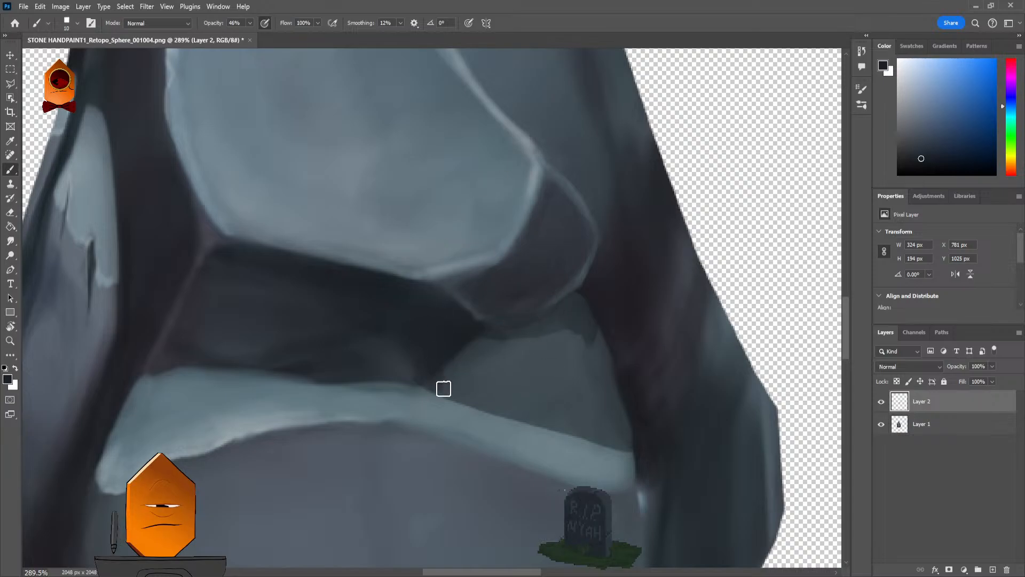
mouse_move(431, 368)
left_mouse_down()
mouse_move(465, 392)
mouse_move(610, 431)
left_mouse_up()
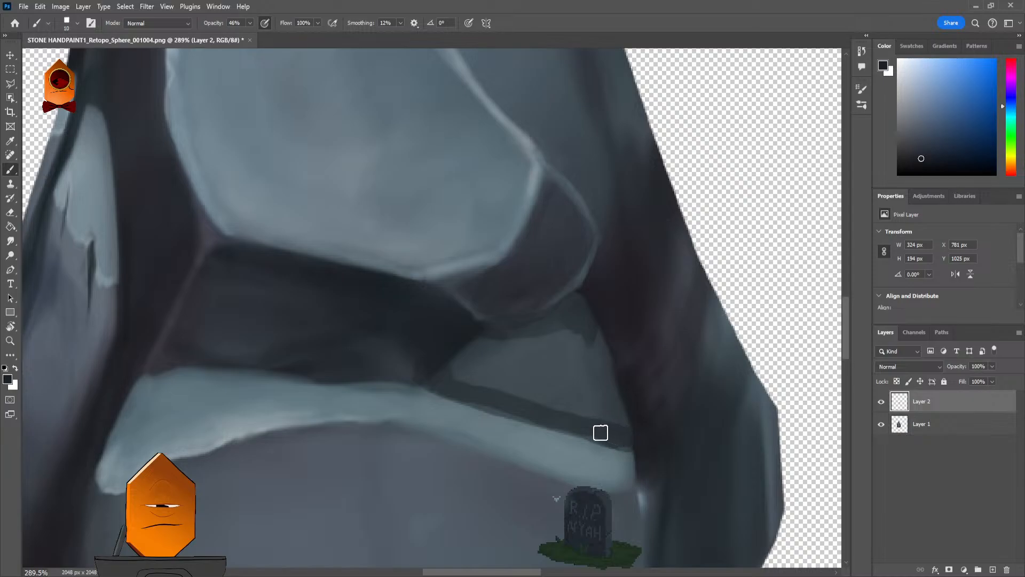
mouse_move(475, 403)
left_mouse_down()
mouse_move(627, 439)
mouse_move(588, 335)
mouse_move(472, 349)
mouse_move(480, 343)
mouse_move(472, 378)
mouse_move(485, 390)
mouse_move(510, 378)
mouse_move(578, 325)
mouse_move(608, 374)
mouse_move(607, 409)
mouse_move(605, 380)
mouse_move(578, 405)
mouse_move(583, 363)
mouse_move(547, 380)
mouse_move(528, 406)
mouse_move(588, 413)
left_mouse_up()
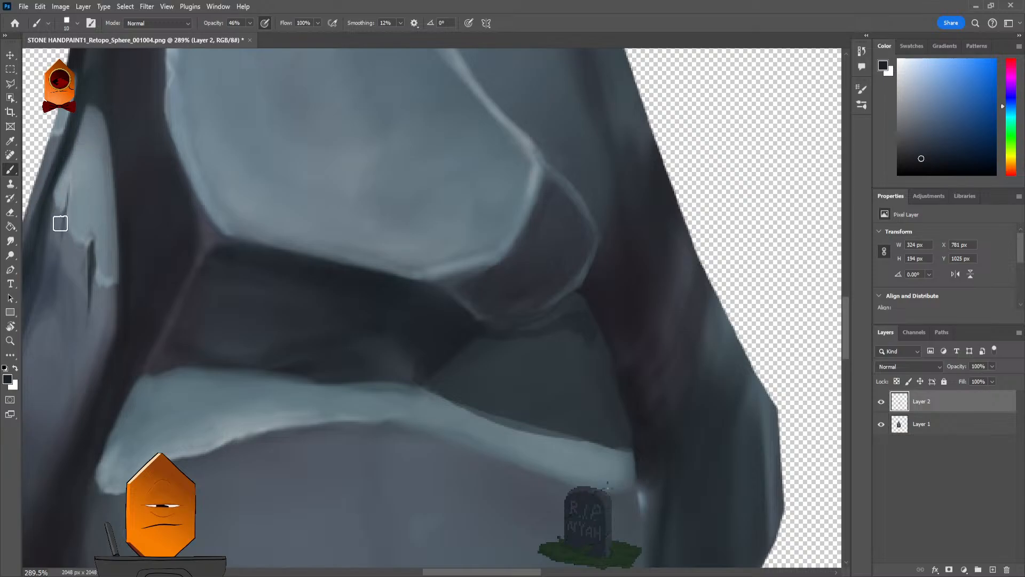
left_click(11, 241)
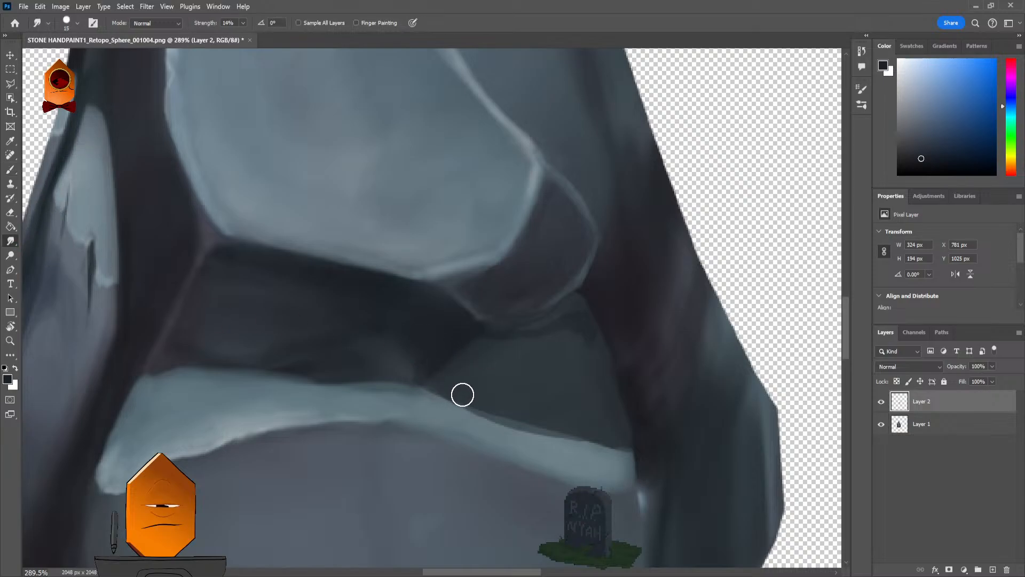
left_click_drag(424, 368, 463, 352)
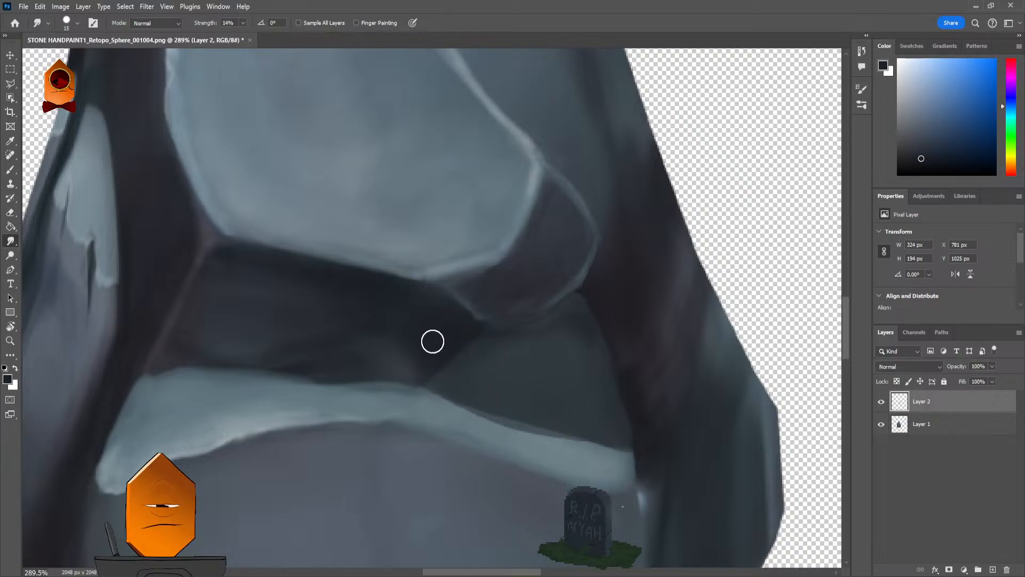
Step: Sample the dark purple shadow beside the triangular facet and paint the facet over with it using a size 15 brush
key("b")
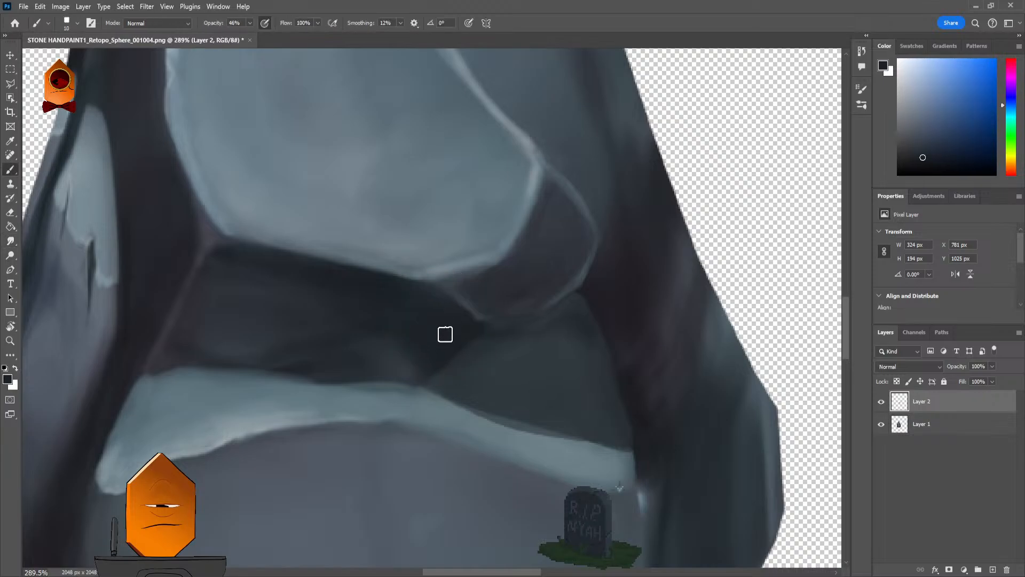
left_click(623, 326, "alt")
key("bracketright")
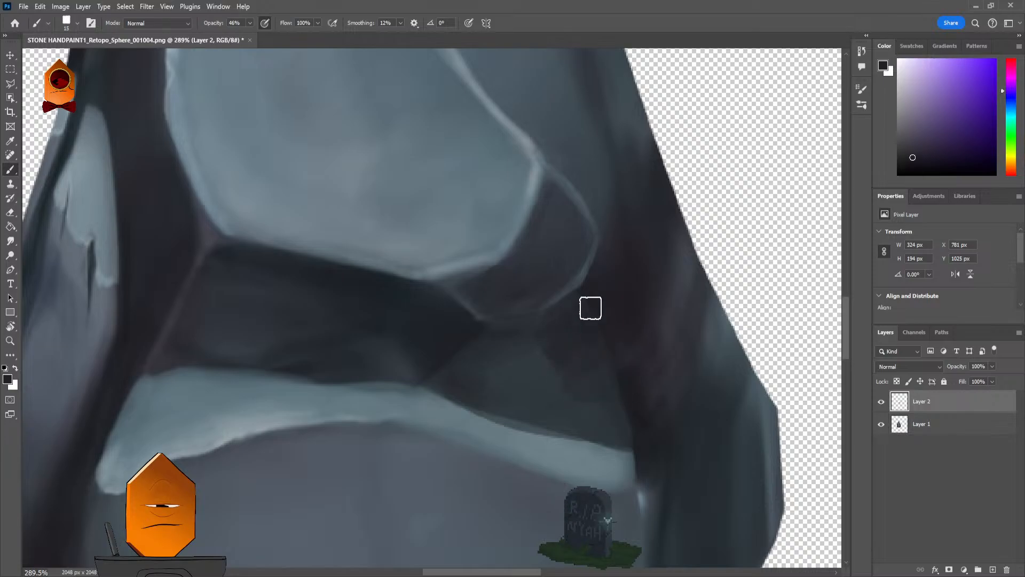
mouse_move(480, 340)
left_mouse_down()
mouse_move(464, 383)
mouse_move(445, 378)
mouse_move(569, 426)
left_mouse_up()
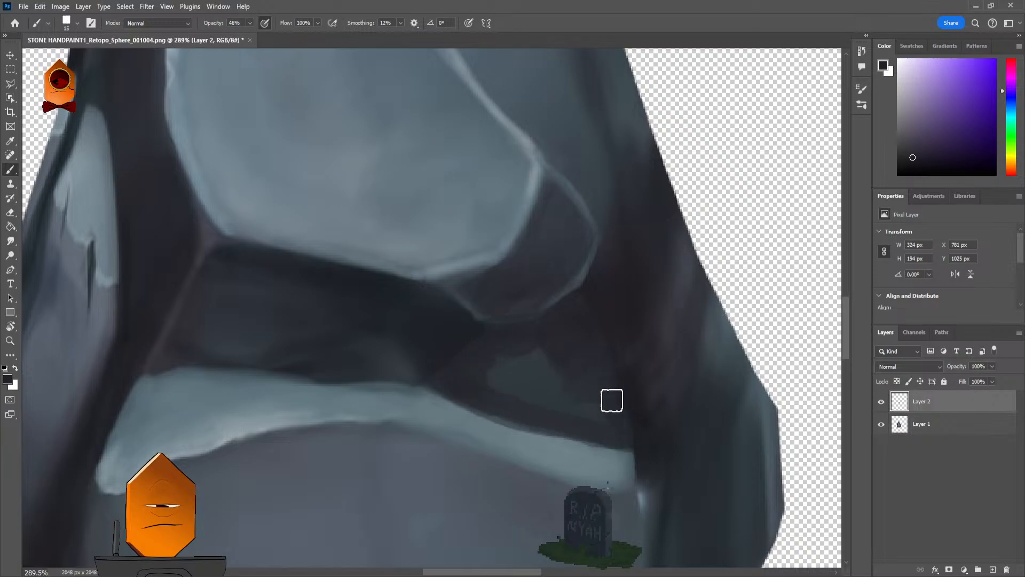
mouse_move(588, 376)
left_mouse_down()
mouse_move(538, 402)
mouse_move(562, 357)
mouse_move(547, 351)
mouse_move(489, 360)
left_mouse_up()
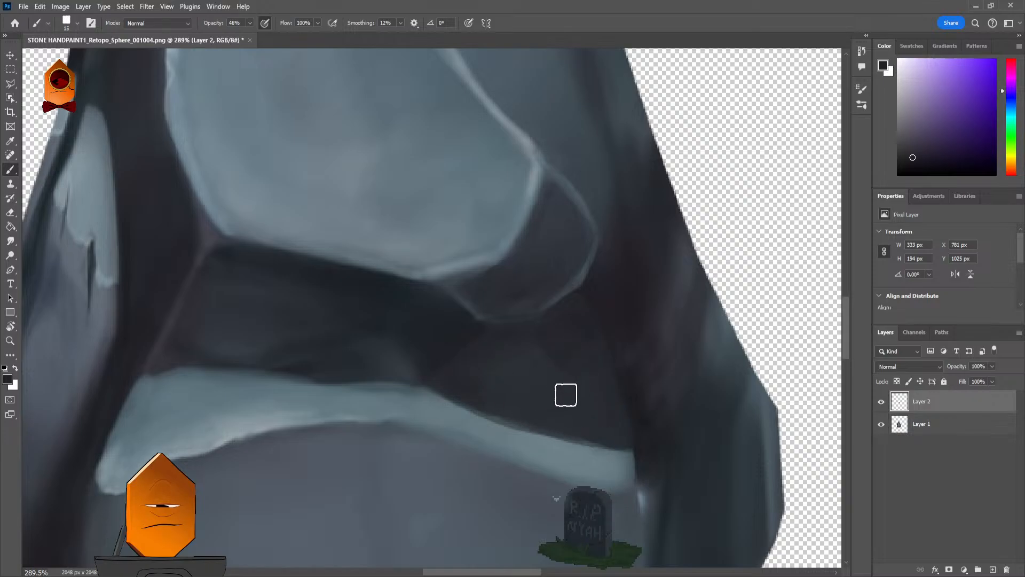
left_click(616, 387, "alt")
mouse_move(615, 386)
left_mouse_down()
mouse_move(597, 348)
mouse_move(620, 439)
mouse_move(453, 382)
mouse_move(530, 358)
mouse_move(510, 370)
mouse_move(538, 383)
mouse_move(583, 356)
mouse_move(593, 367)
mouse_move(565, 326)
mouse_move(503, 350)
mouse_move(481, 347)
mouse_move(489, 341)
mouse_move(439, 370)
mouse_move(488, 396)
left_mouse_up()
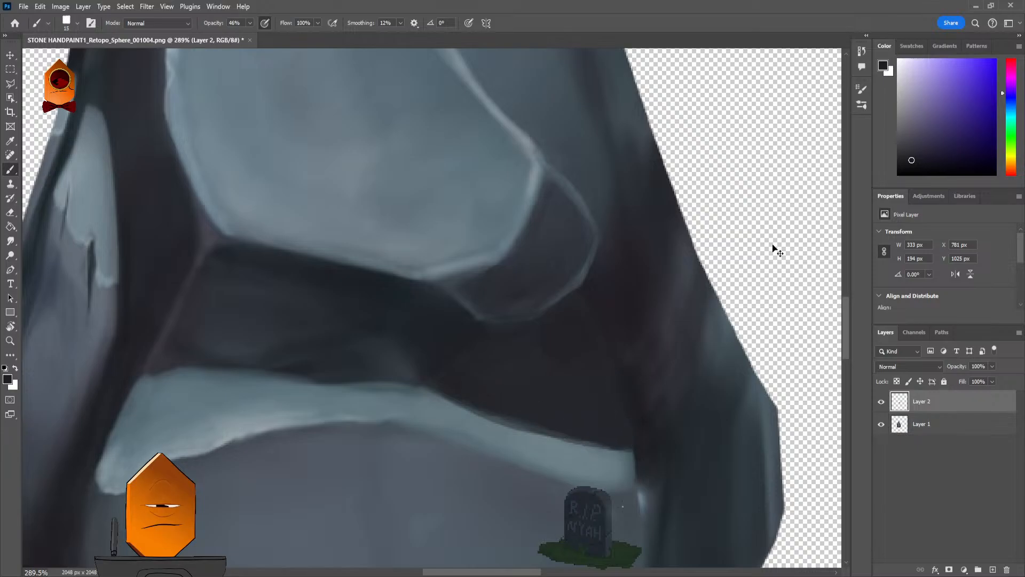
Step: Sample neighbouring facet and edge tones and paint thin edge lines down both sides of the dark triangular facet
scroll(774, 248, "down", 10)
left_click_drag(717, 347, 661, 340)
scroll(662, 321, "up", 8)
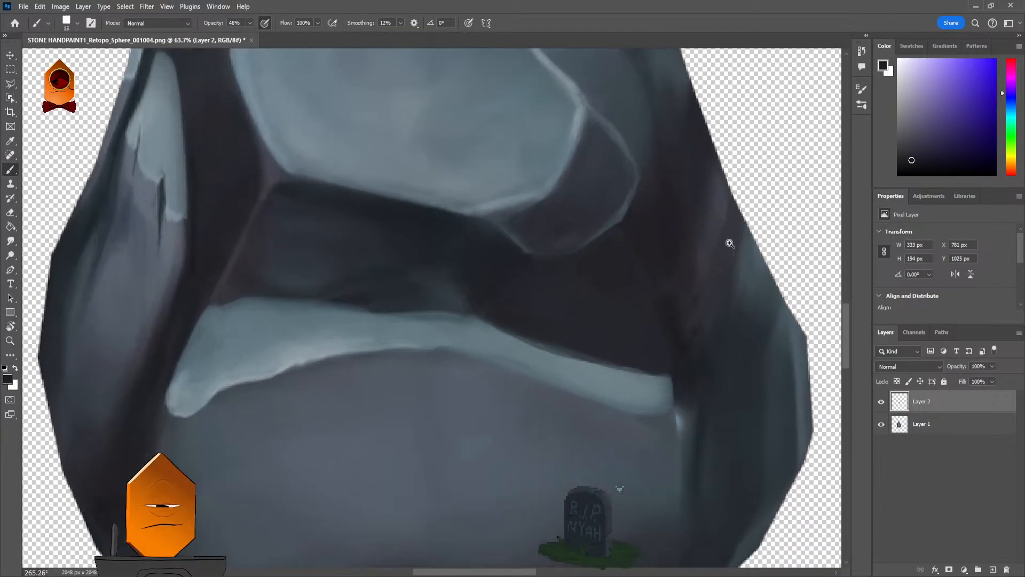
left_click(290, 271, "alt")
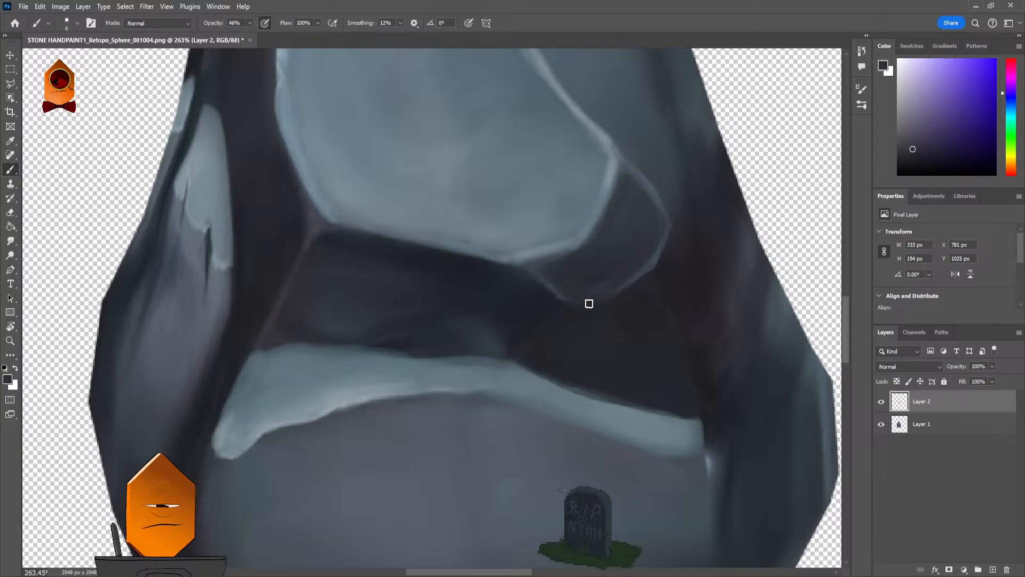
left_click(574, 305, "alt")
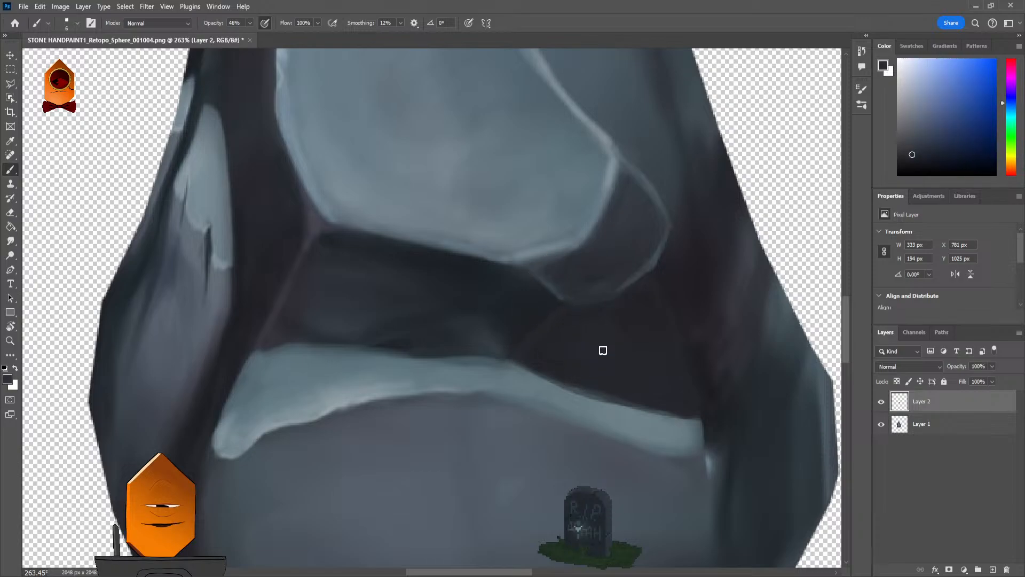
left_click(662, 266, "alt")
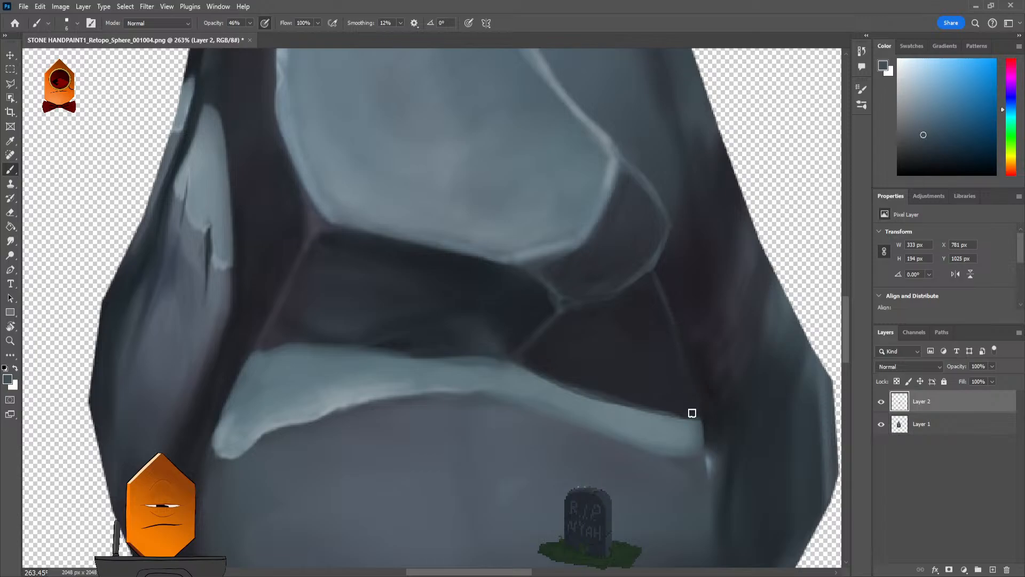
Step: Paint a short crack line across the small rounded facet from the plate's lower edge to the line junction and check the whole rock
scroll(813, 151, "down", 6)
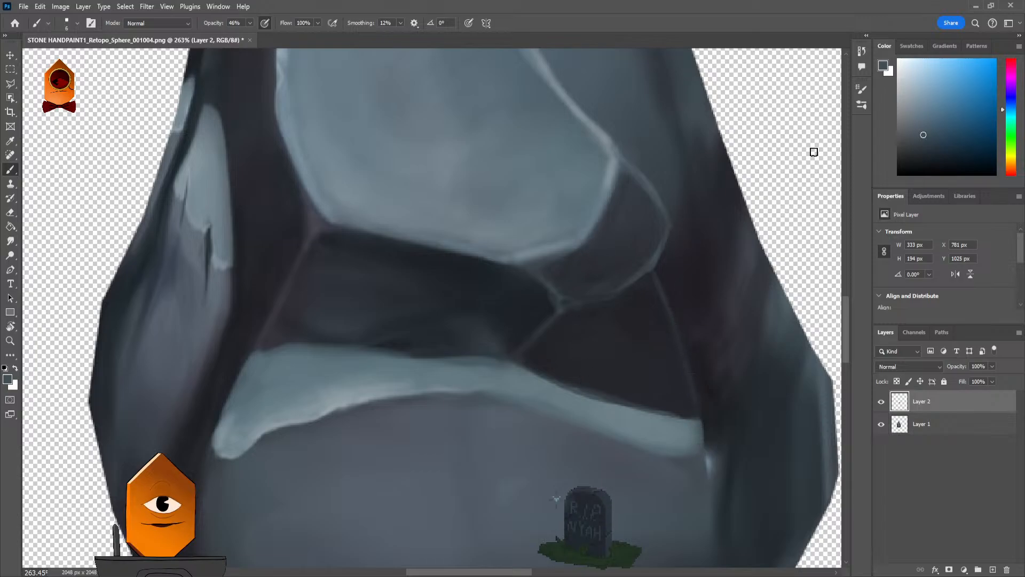
scroll(702, 280, "up", 2)
scroll(766, 196, "down", 2)
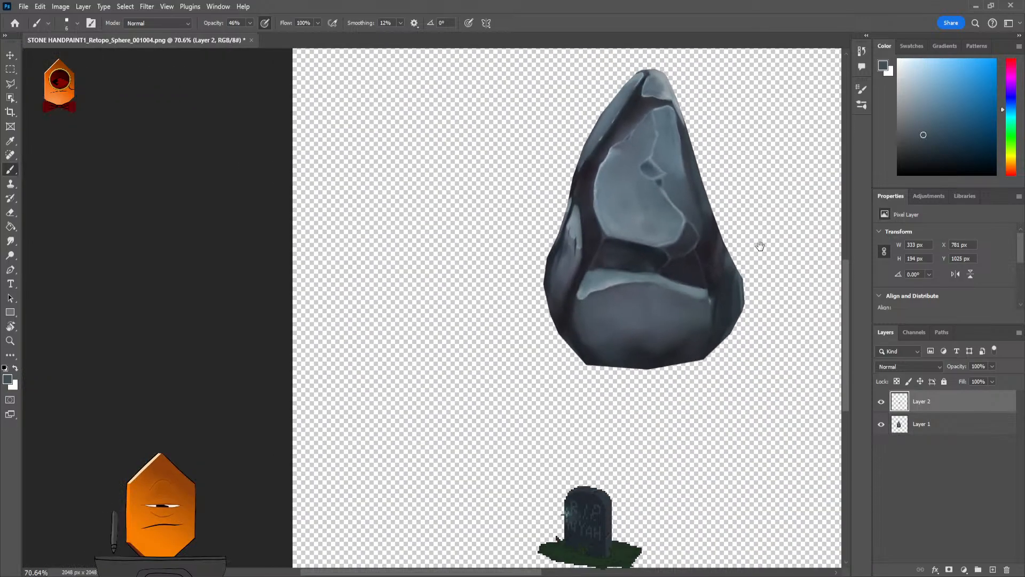
scroll(728, 255, "up", 1)
scroll(500, 346, "up", 4)
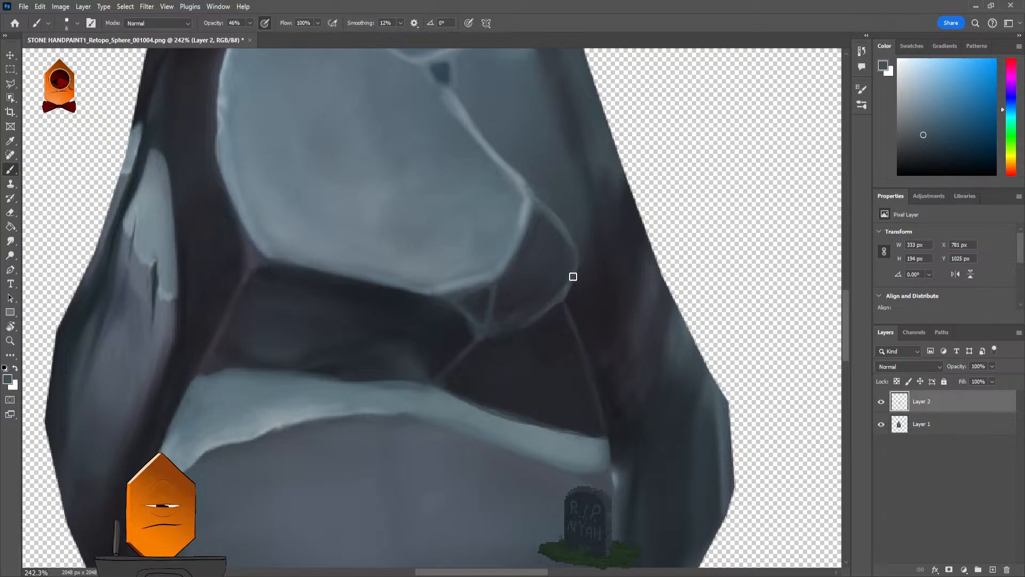
scroll(738, 218, "down", 5)
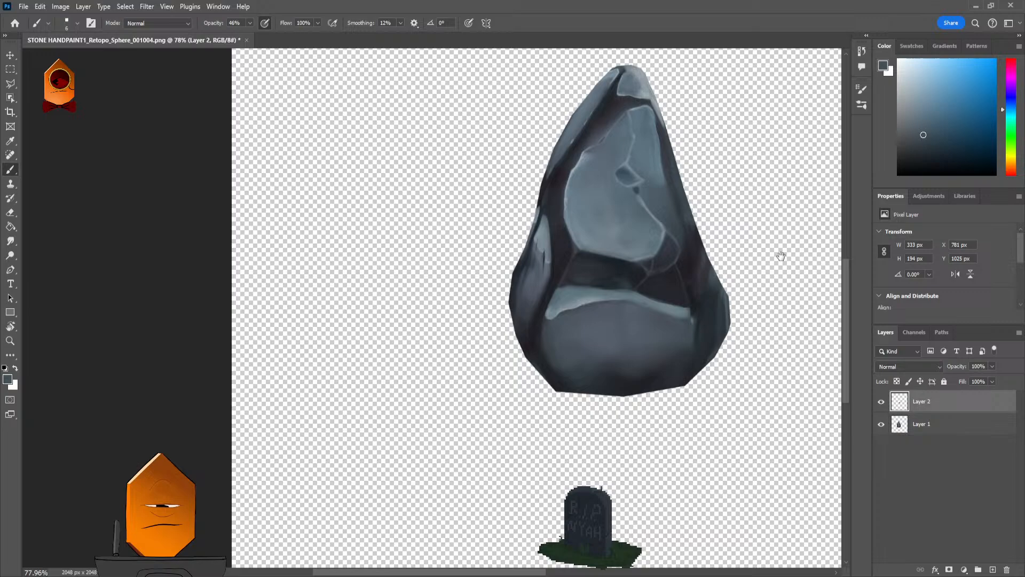
left_click_drag(781, 256, 734, 268)
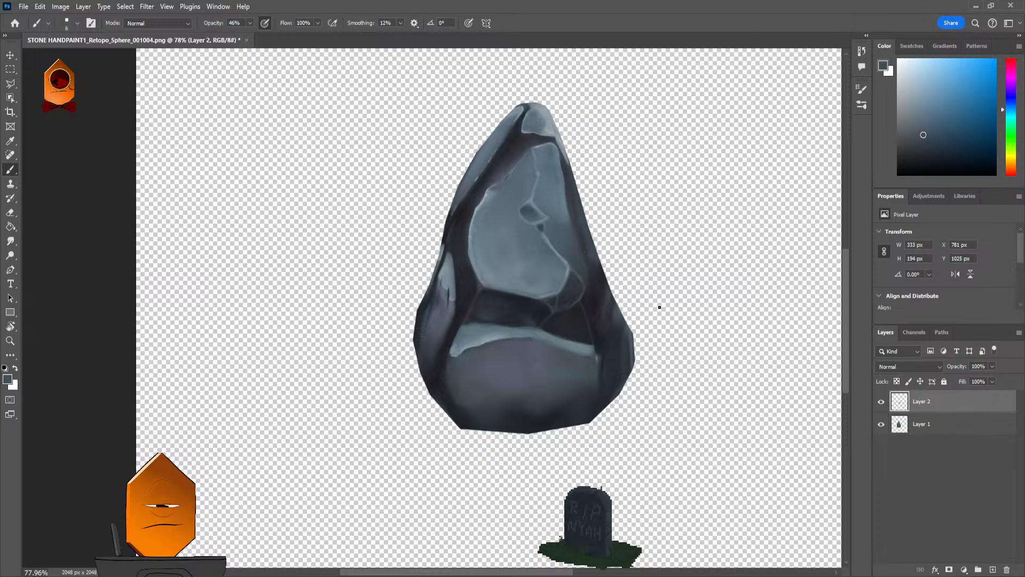
Step: Paint a faint curved edge line in the dark crevice just above the lower slab with a smaller brush of size 4
scroll(668, 314, "up", 3)
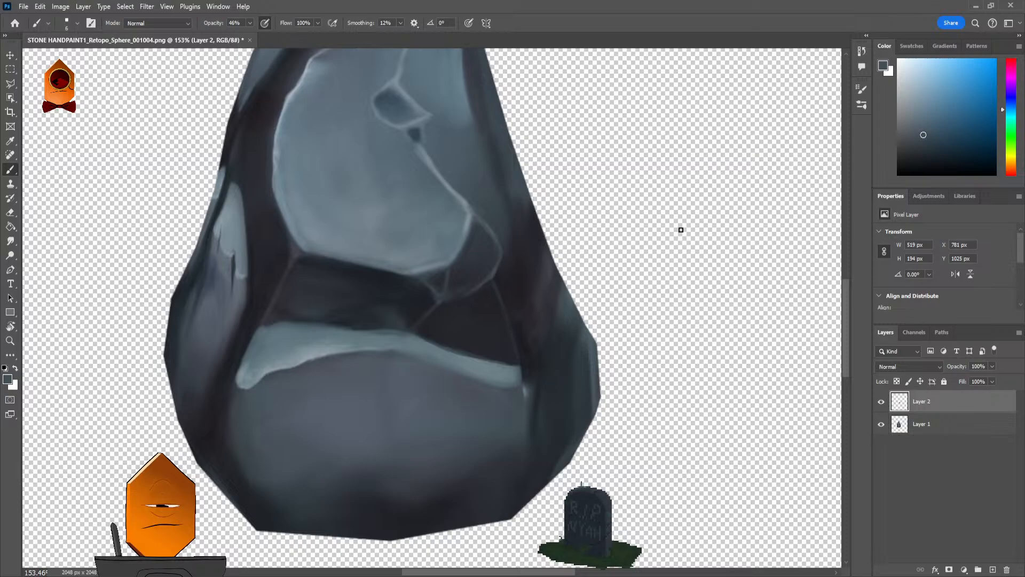
scroll(616, 317, "up", 4)
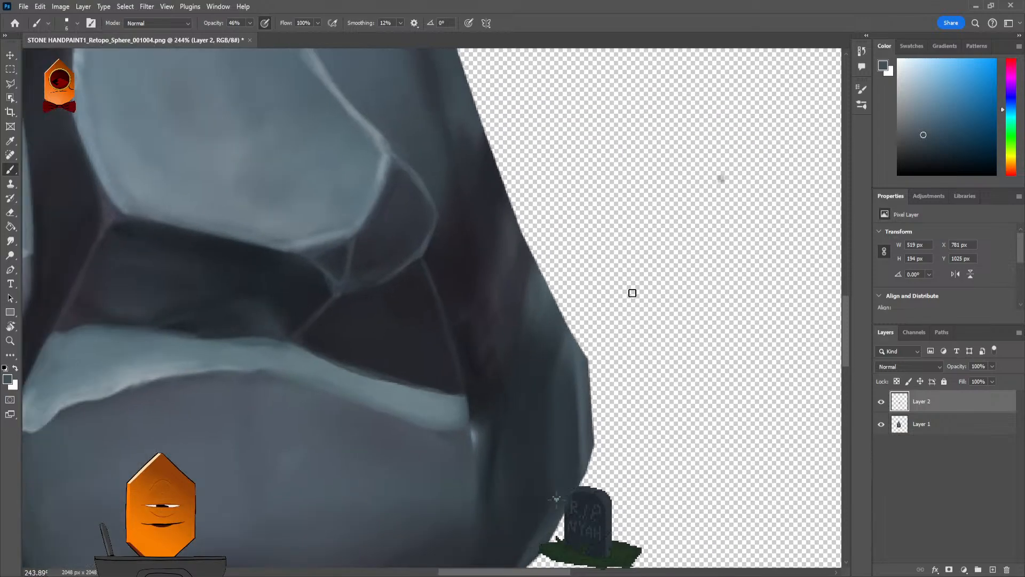
left_click_drag(632, 297, 768, 273)
left_click_drag(510, 302, 645, 284)
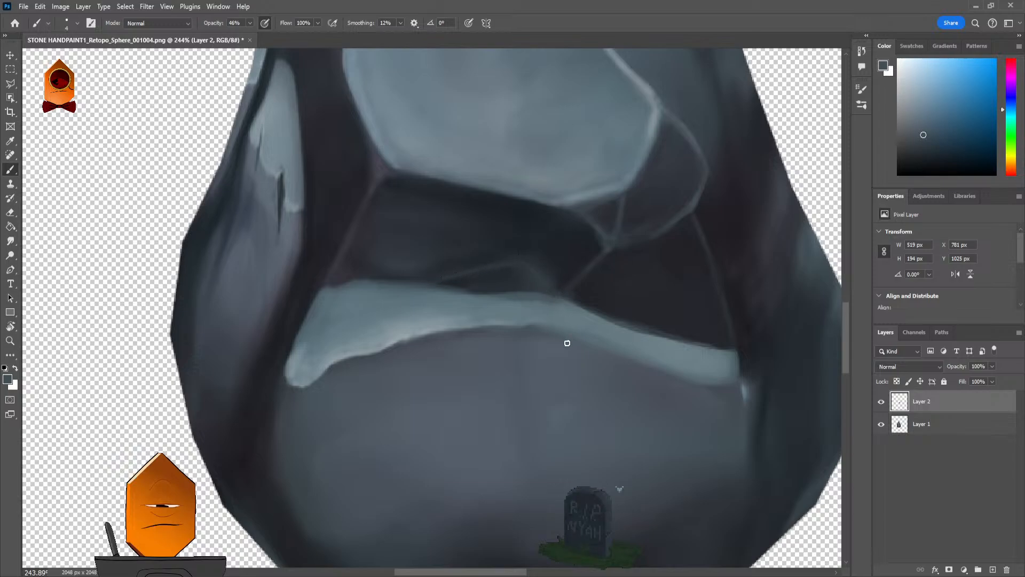
Step: Sample the dark crevice tone and paint over the faint curved edge line just above the lower slab to soften it
scroll(783, 236, "down", 5)
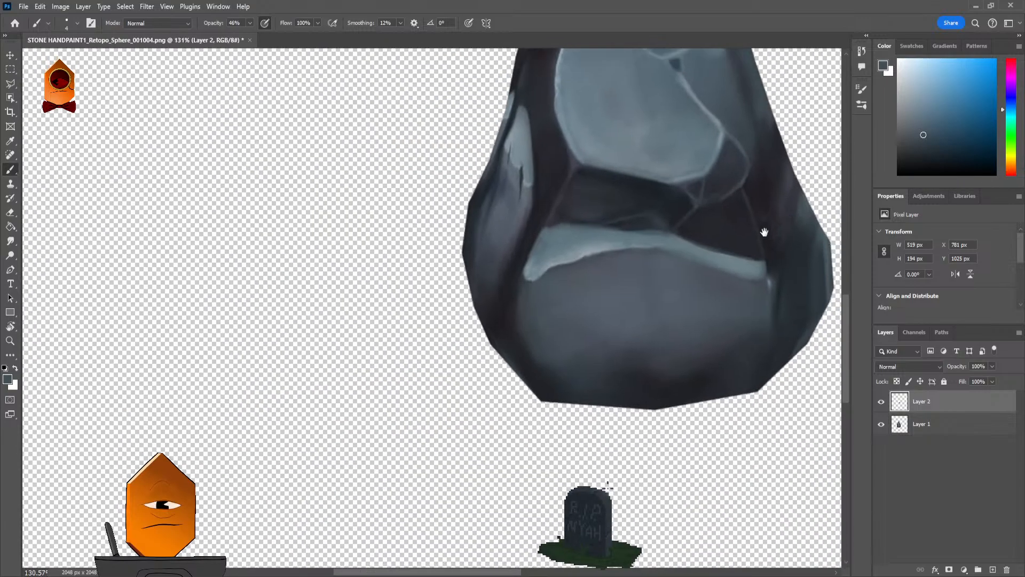
scroll(687, 242, "up", 2)
scroll(620, 279, "down", 4)
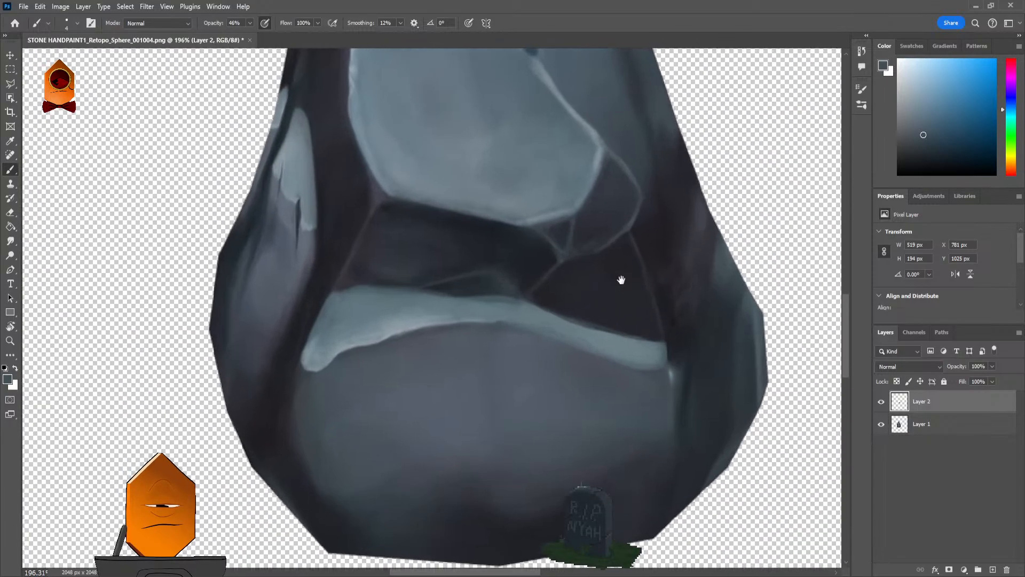
scroll(657, 270, "up", 6)
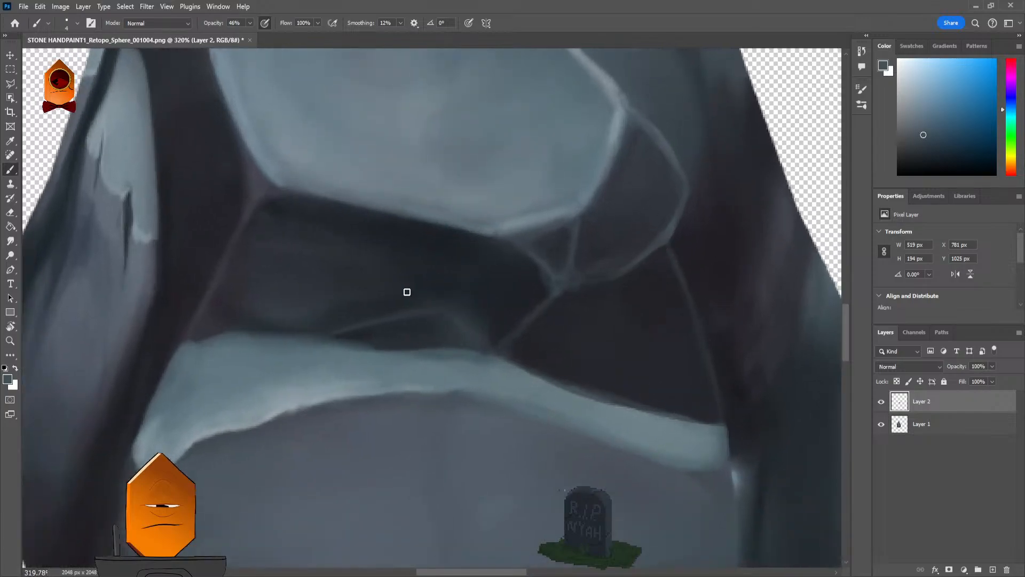
left_click(367, 338, "alt")
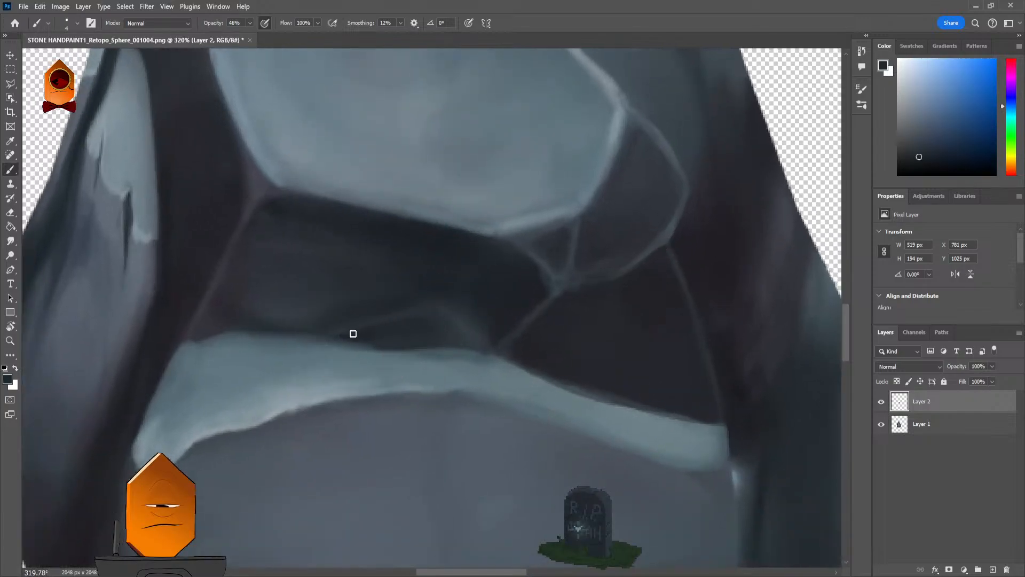
left_click(353, 332)
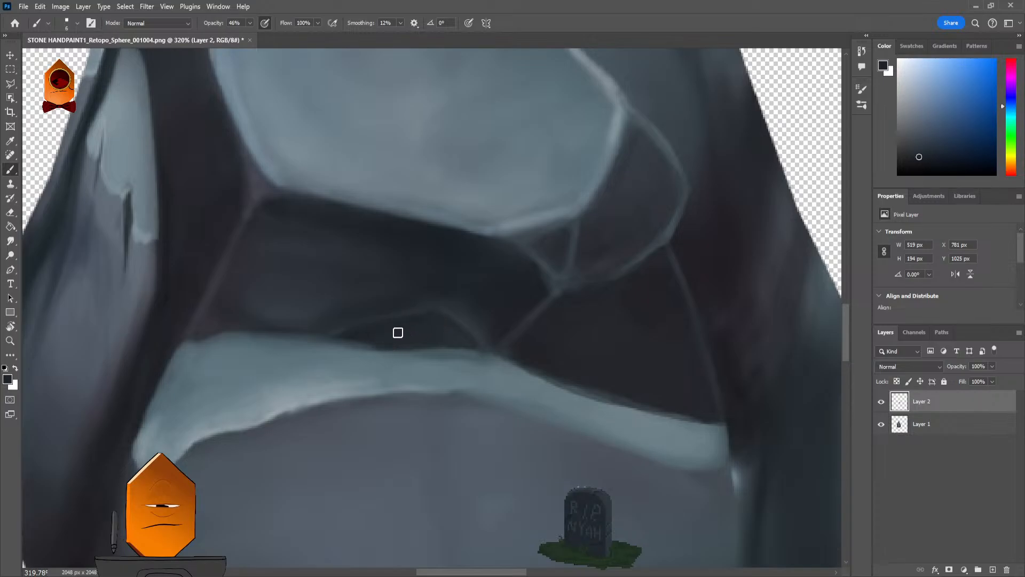
Step: Sample the dark purple shadow tone beside the rounded facet and darken the small pocket beneath the curved line, checking the whole rock
left_click(712, 277, "alt")
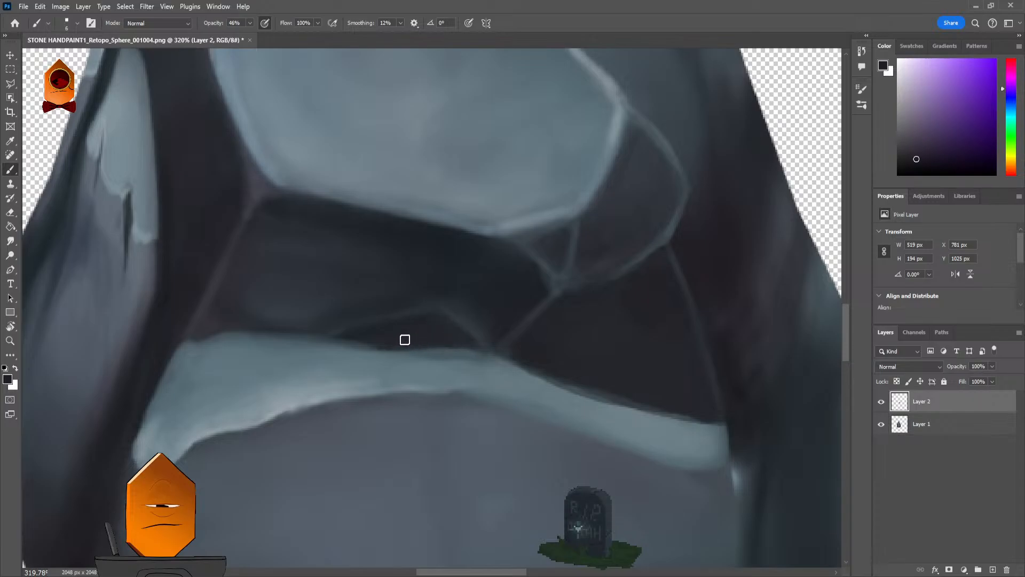
scroll(753, 261, "down", 10)
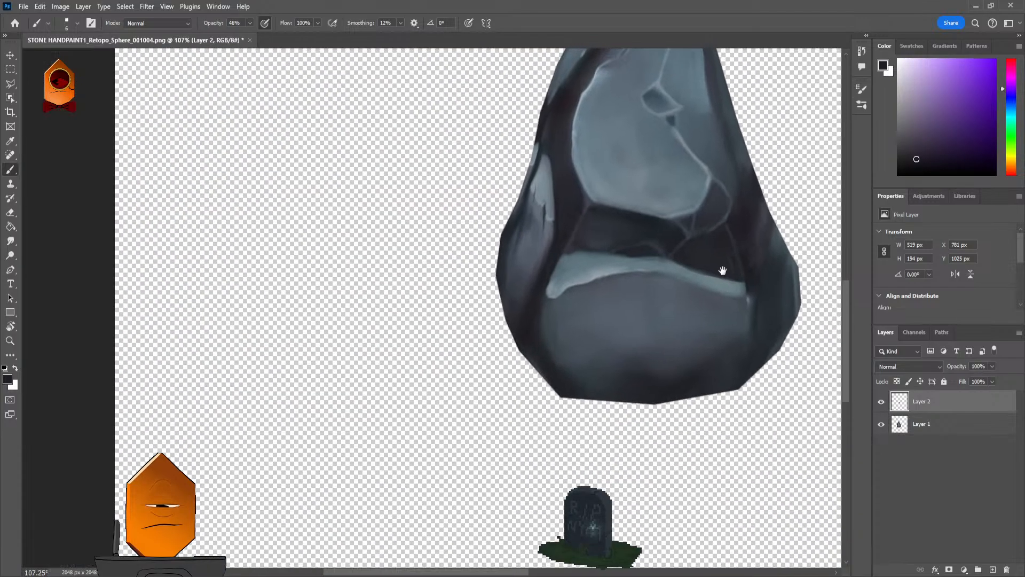
scroll(708, 256, "up", 1)
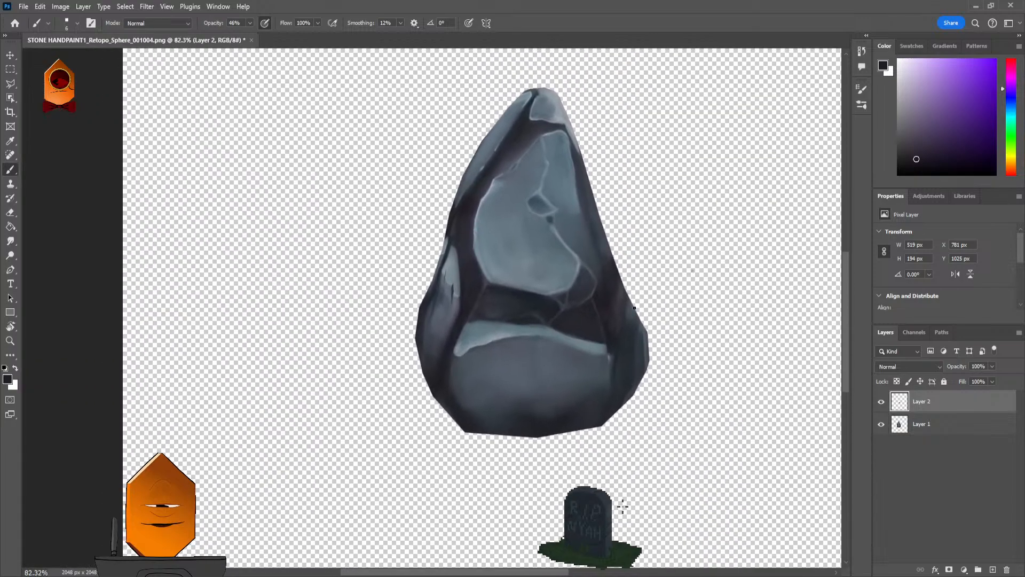
scroll(675, 274, "up", 6)
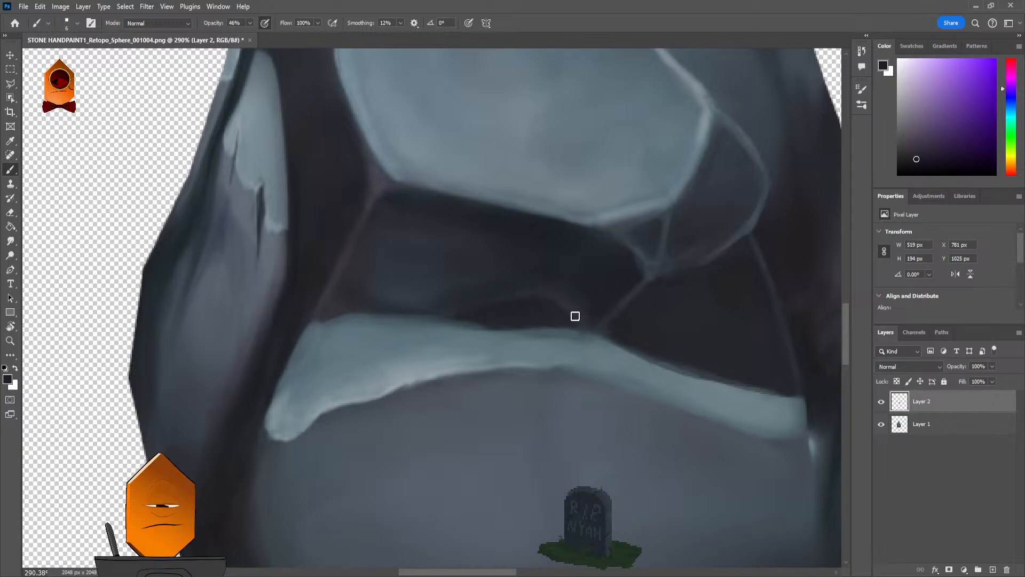
Step: Sample darker blue crevice tones, blend the dark band above the lower slab, and deepen the small shadow pocket with finer strokes
left_click(592, 284, "alt")
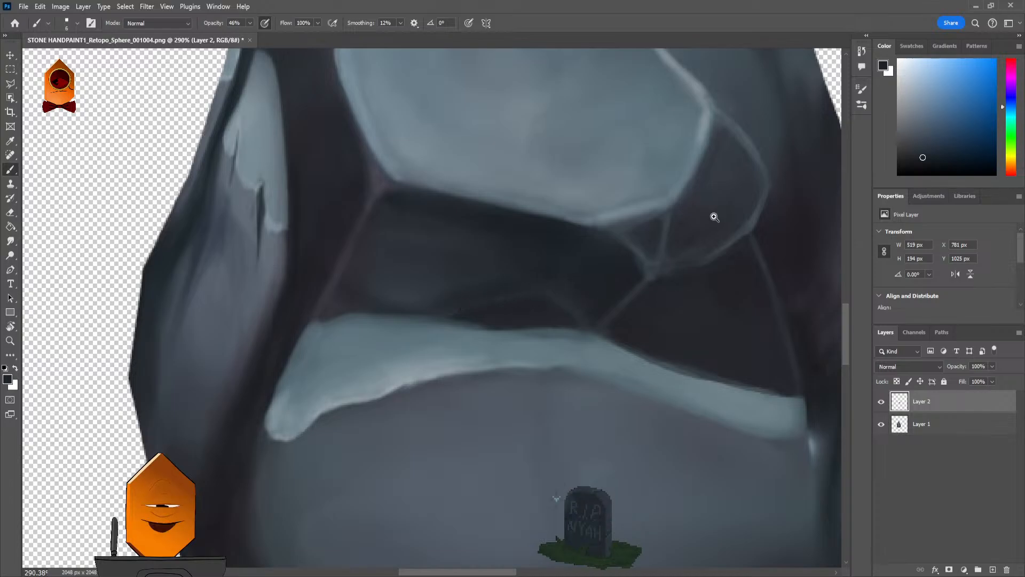
scroll(714, 218, "down", 5)
scroll(703, 225, "up", 4)
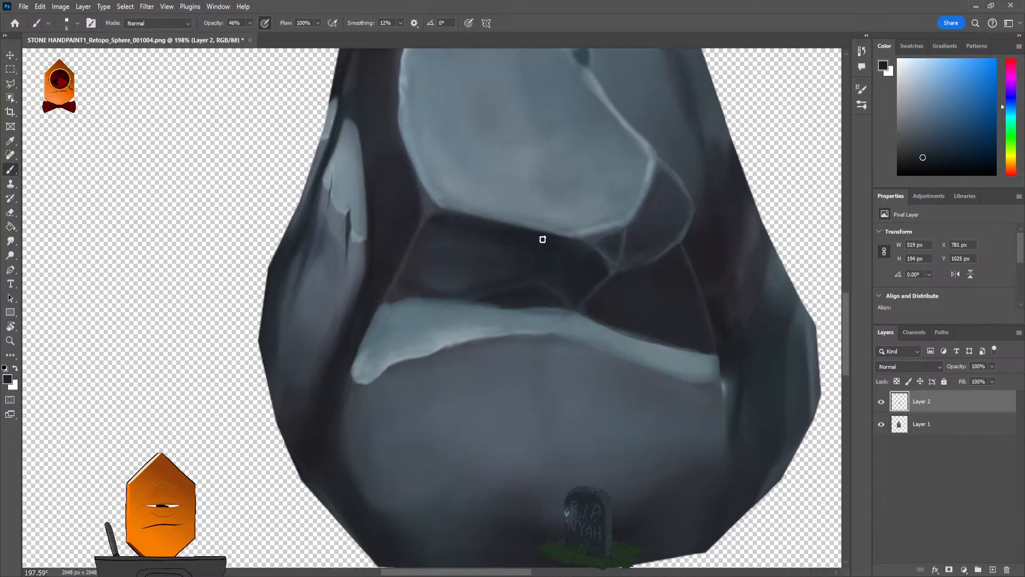
scroll(542, 238, "up", 3)
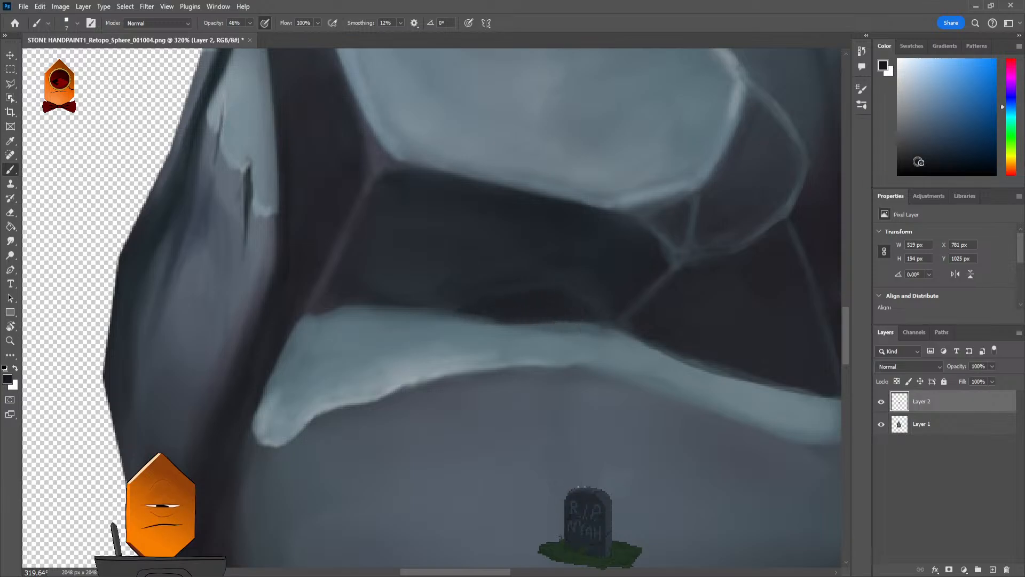
left_click(528, 319, "alt")
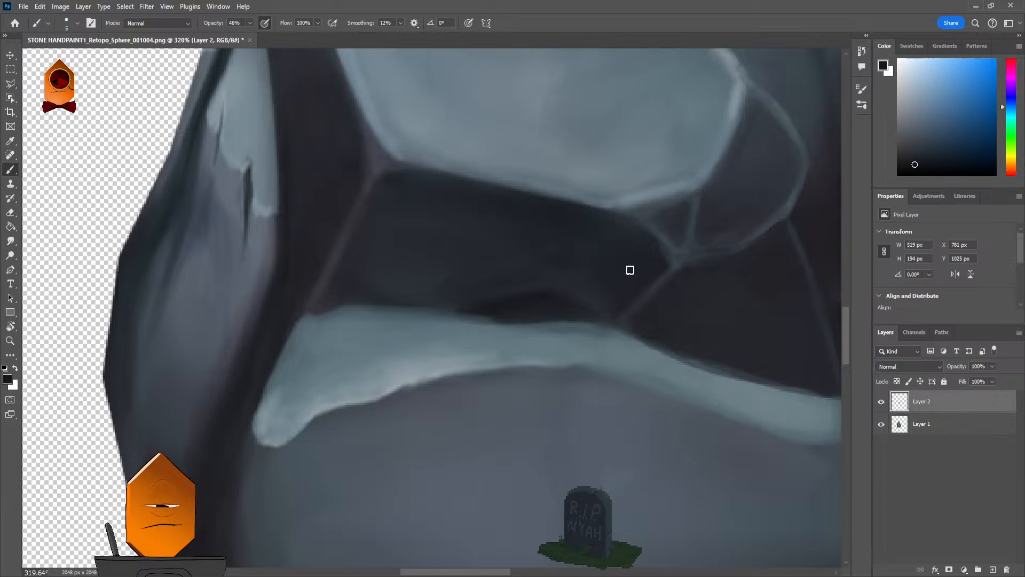
Step: Delete Layer 1 so only the Layer 2 overpaint remains, and save the PNG
scroll(707, 286, "down", 5)
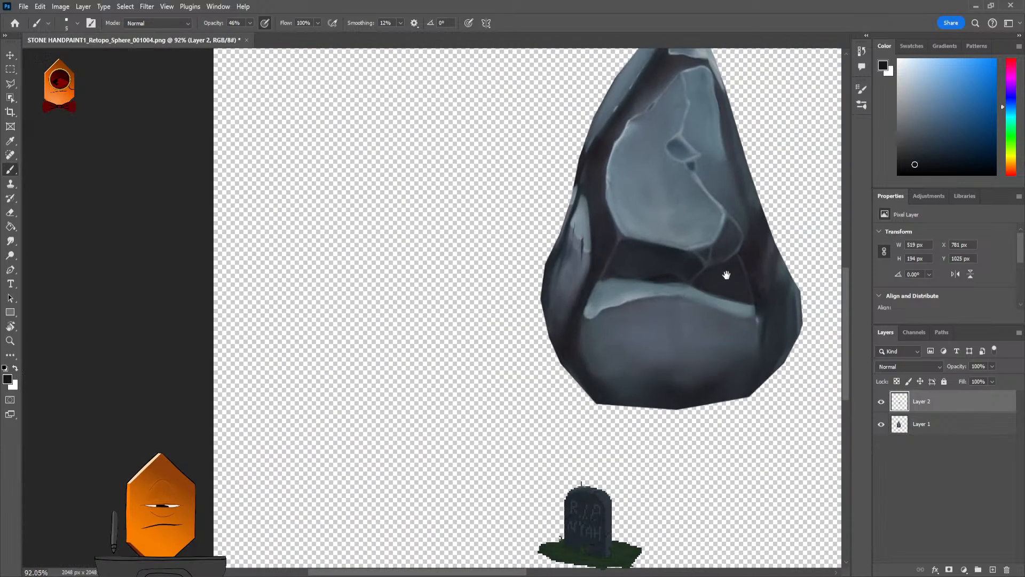
scroll(764, 264, "down", 3)
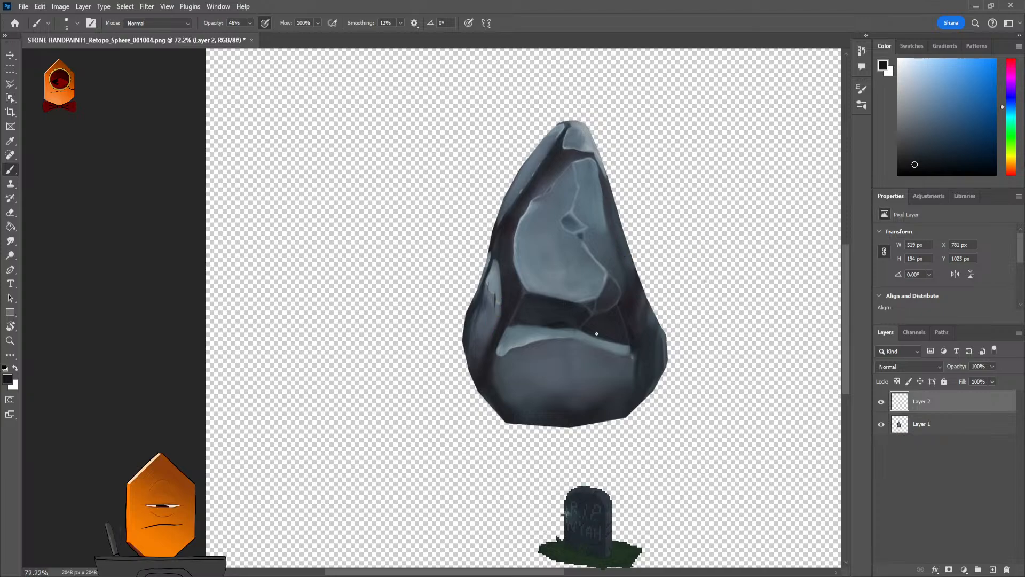
left_click_drag(804, 261, 781, 271)
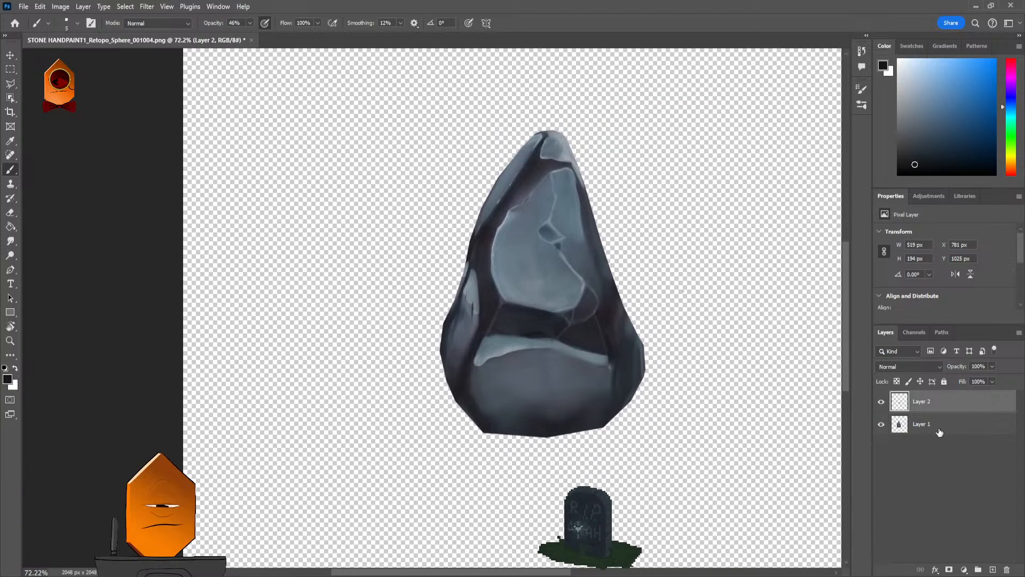
left_click_drag(908, 423, 1006, 570)
key("ctrl+s")
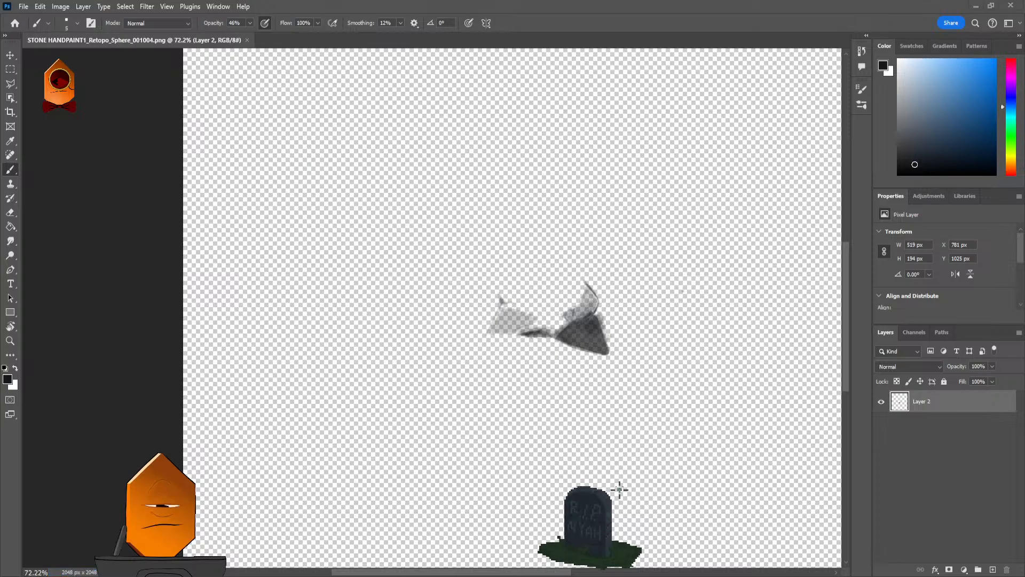
Step: Switch to Blender, apply the externally edited image onto the rock's texture, save the blend file, and check the projected result
key("alt+Tab")
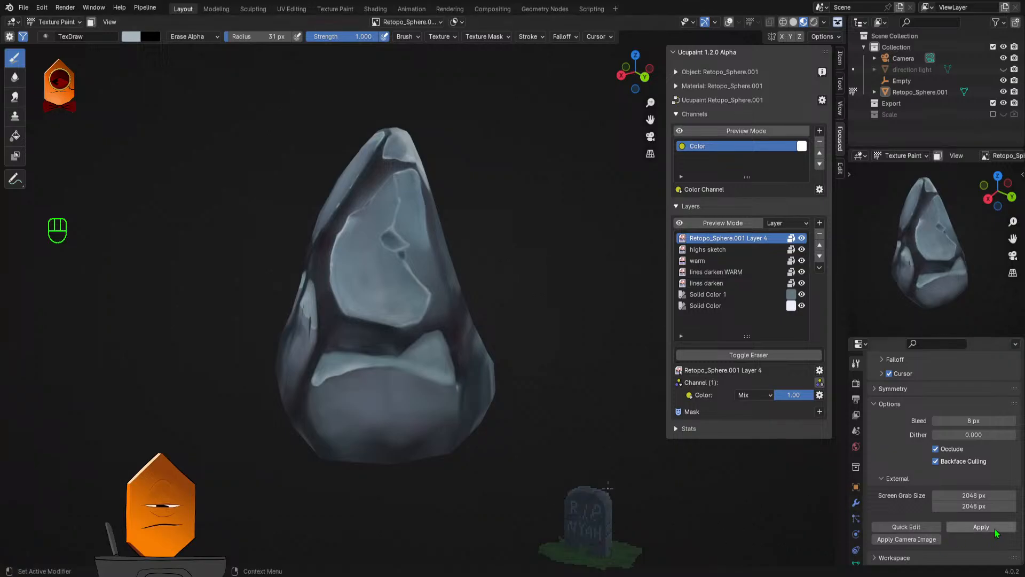
left_click_drag(369, 342, 449, 331)
key("ctrl+s")
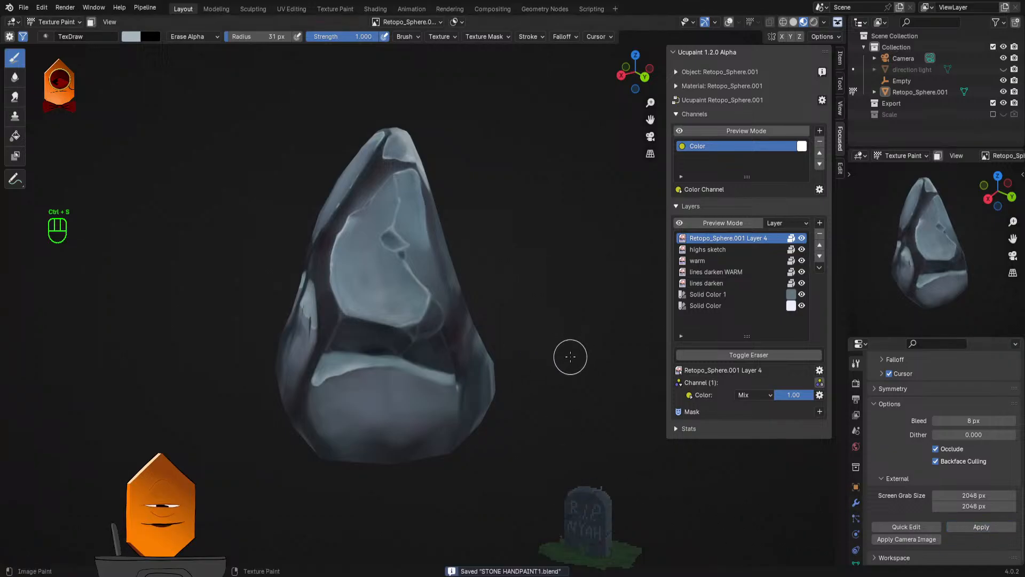
mouse_move(515, 302)
left_mouse_down()
mouse_move(597, 288)
mouse_move(499, 293)
mouse_move(572, 298)
mouse_move(533, 297)
left_mouse_up()
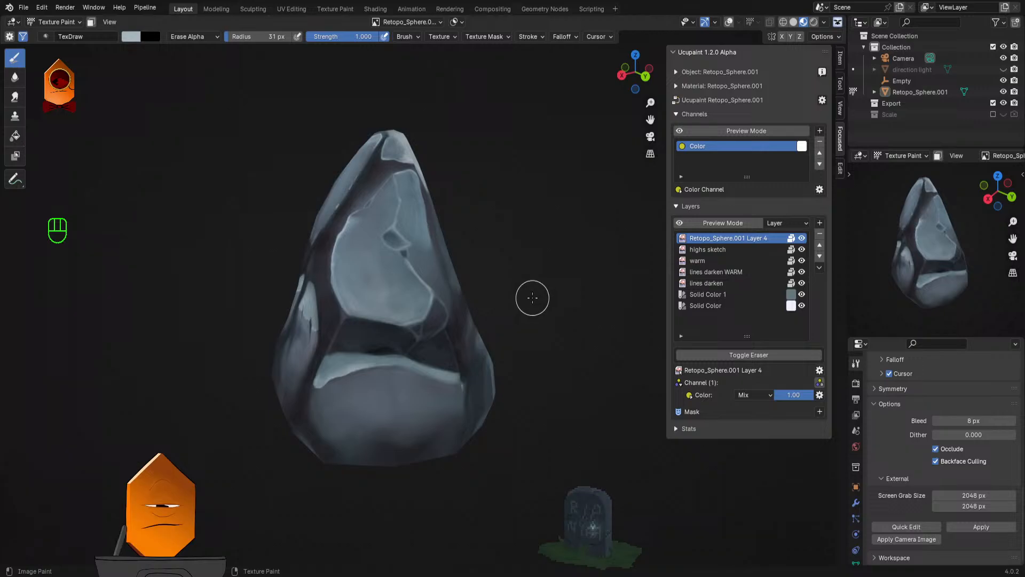
mouse_move(508, 251)
left_mouse_down()
mouse_move(568, 304)
mouse_move(614, 300)
mouse_move(619, 289)
mouse_move(511, 332)
mouse_move(486, 327)
mouse_move(485, 316)
mouse_move(546, 327)
mouse_move(561, 342)
mouse_move(556, 305)
mouse_move(550, 319)
mouse_move(561, 282)
mouse_move(561, 336)
left_mouse_up()
scroll(567, 320, "down", 4)
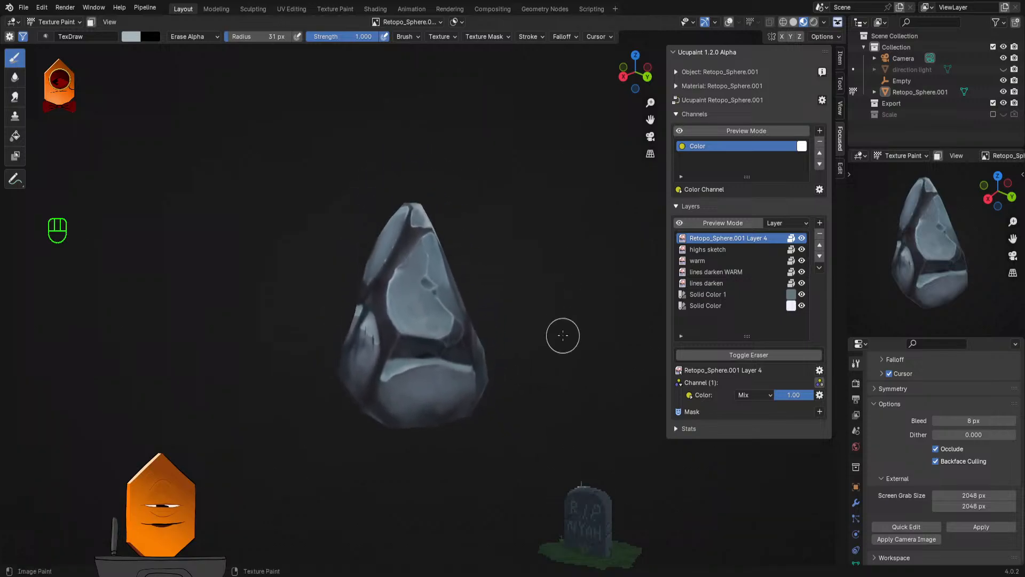
Step: Switch to Object Mode and compare the rock's plain solid geometry with its painted material preview
key("Tab")
key("z")
key("z")
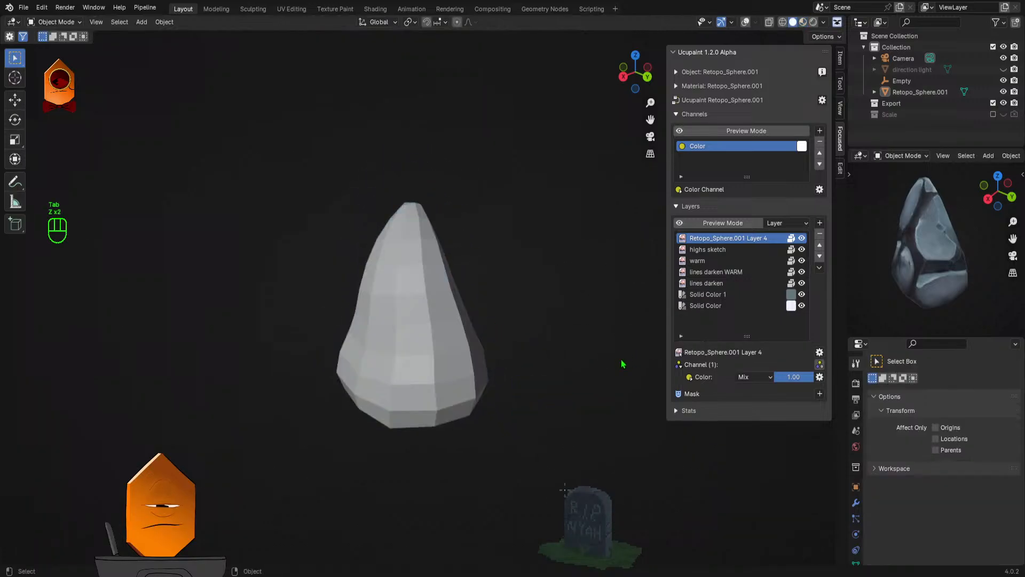
mouse_move(576, 357)
left_mouse_down()
mouse_move(458, 339)
mouse_move(593, 338)
left_mouse_up()
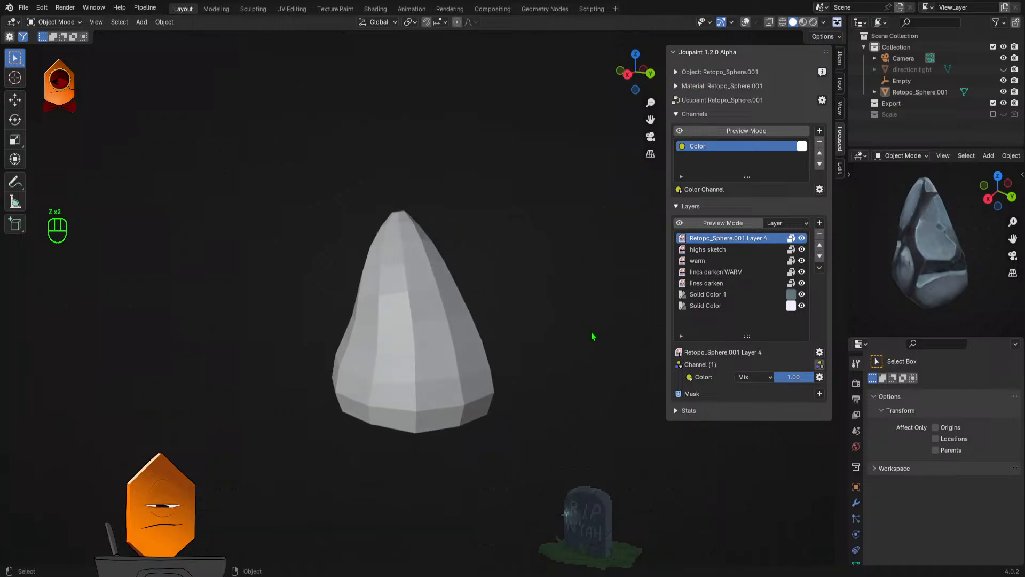
key("z")
key("z")
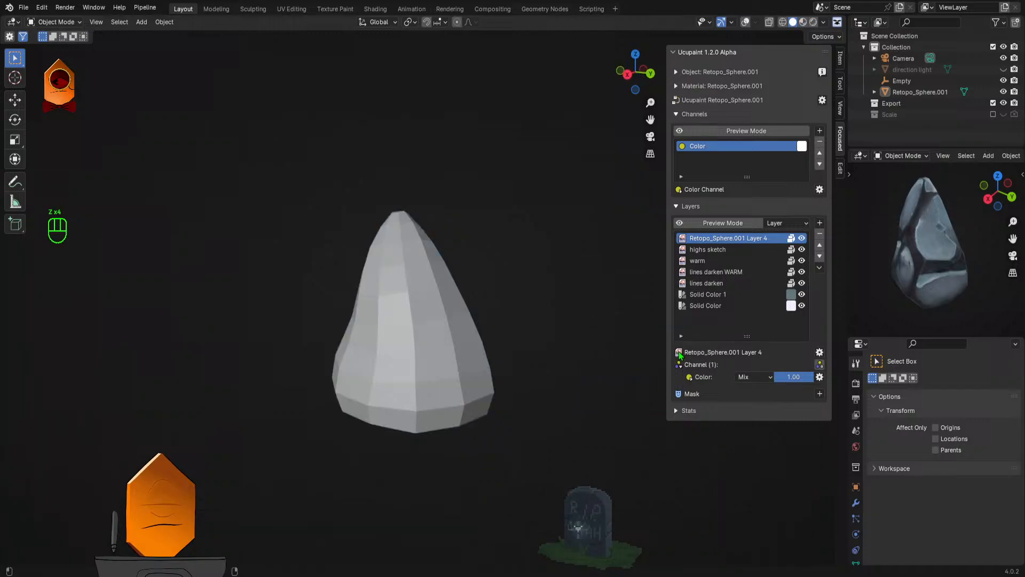
key("z")
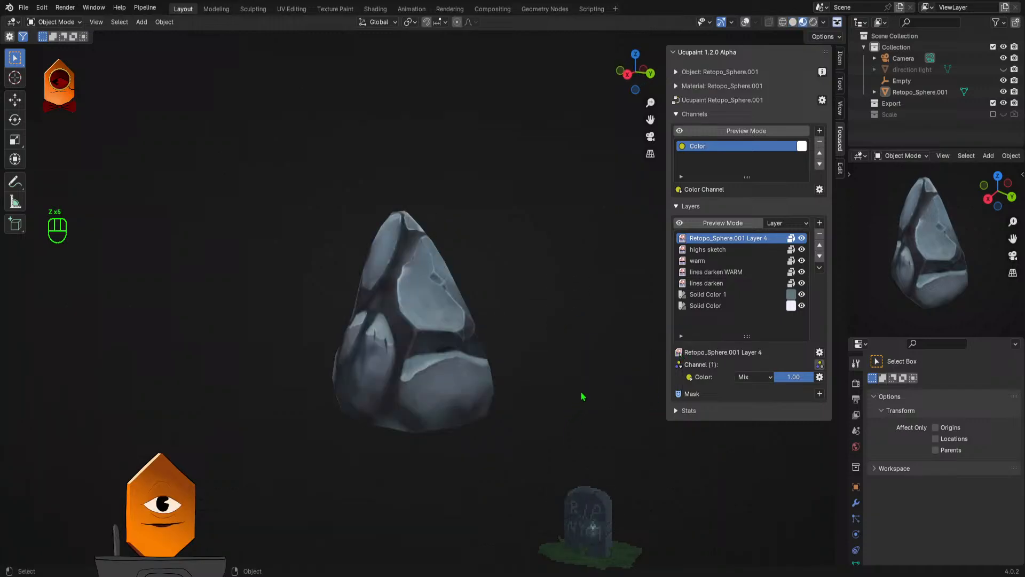
key("z")
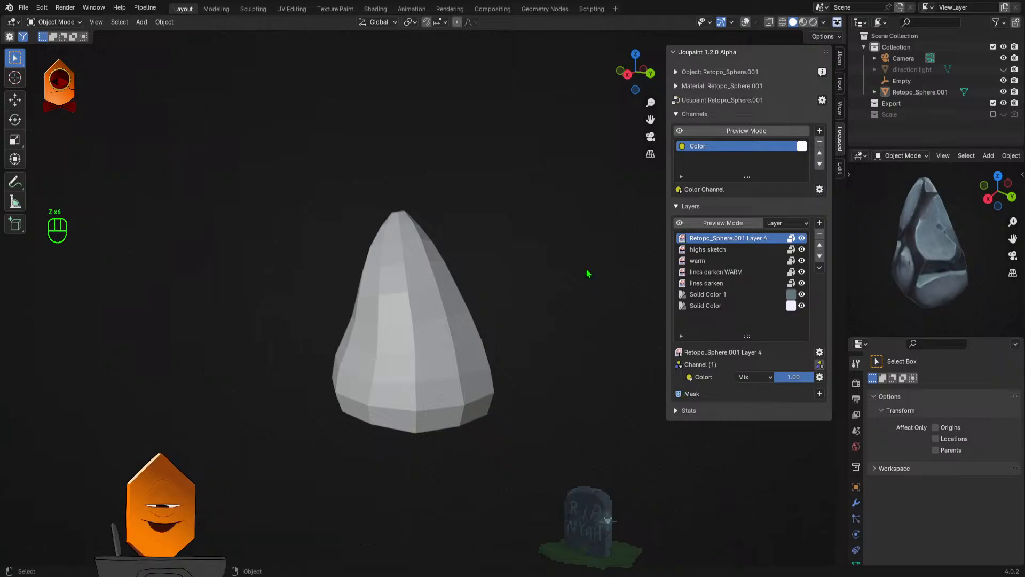
key("z")
key("z")
key("z")
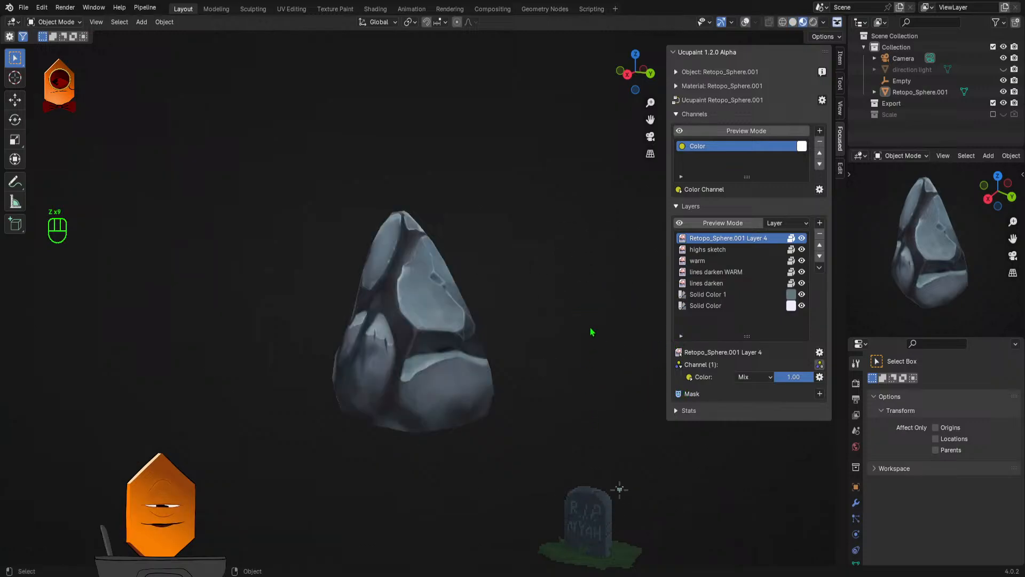
Step: Save the blend file and examine the painted rock from several sides and distances
left_click_drag(588, 337, 547, 356)
key("ctrl+s")
mouse_move(554, 317)
left_mouse_down()
mouse_move(552, 341)
mouse_move(572, 350)
mouse_move(586, 320)
mouse_move(538, 315)
mouse_move(559, 306)
left_mouse_up()
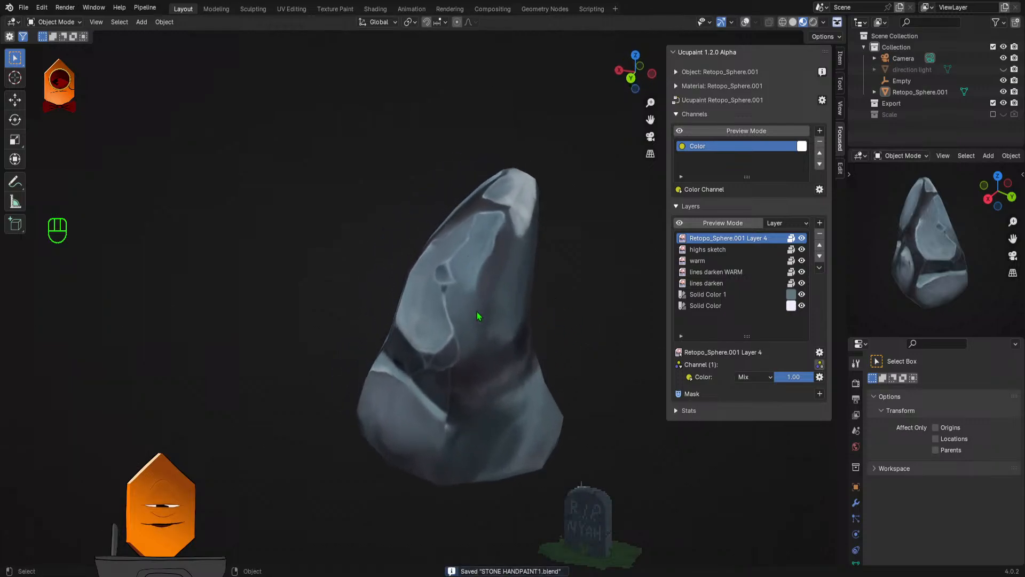
left_click_drag(486, 335, 525, 320)
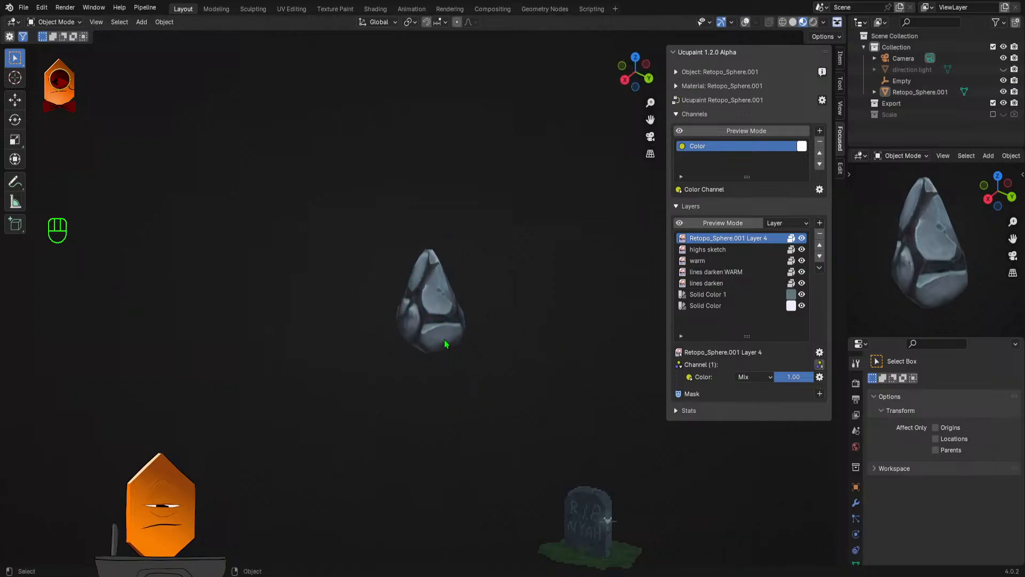
left_click_drag(465, 307, 494, 288)
scroll(522, 359, "down", 5)
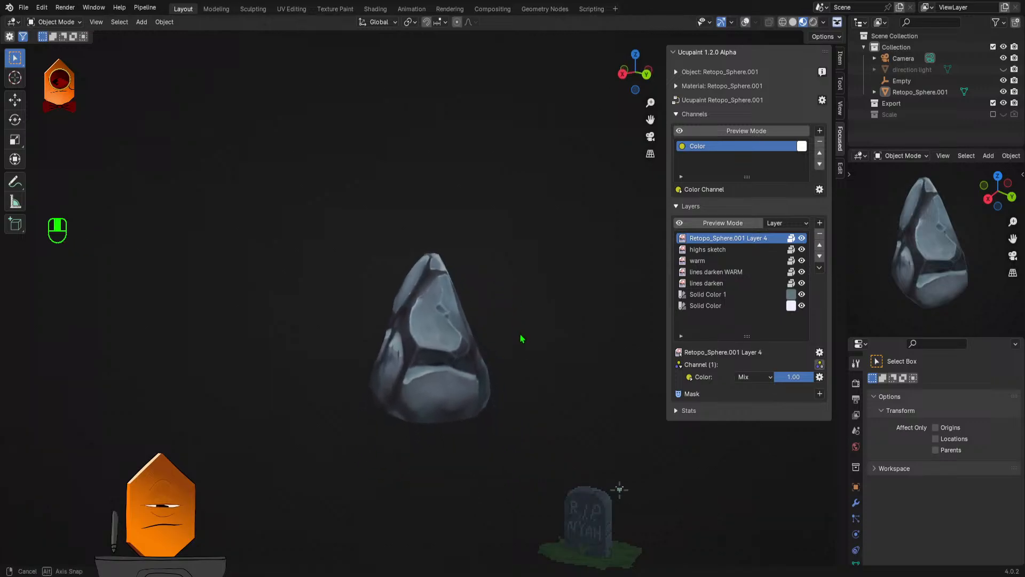
left_click_drag(482, 366, 554, 353)
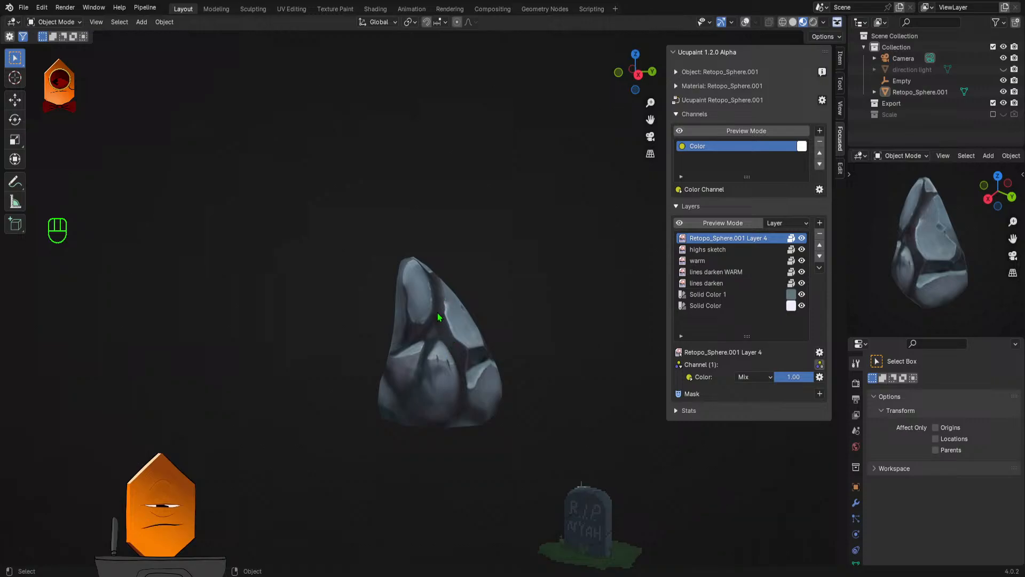
Step: Enter Texture Paint mode and send a view of the rock's cracked slab side to Photoshop with Quick Edit
scroll(481, 320, "up", 5)
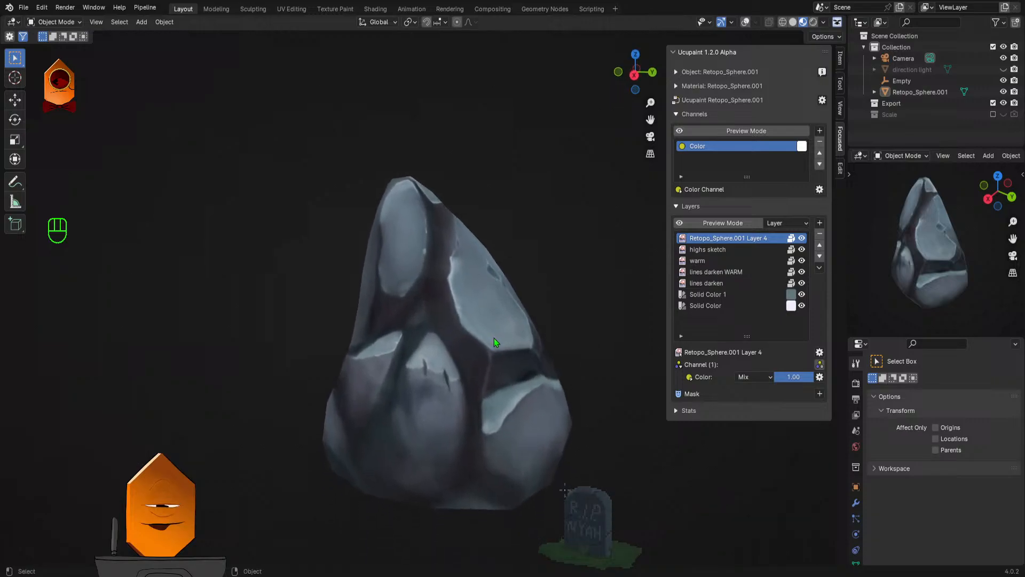
left_click_drag(521, 346, 497, 355)
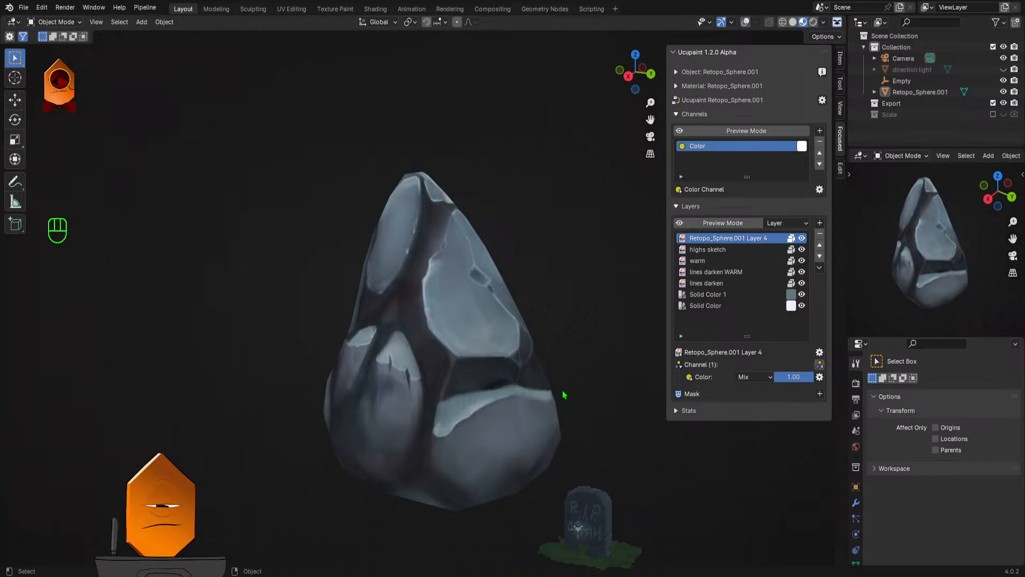
key("Tab")
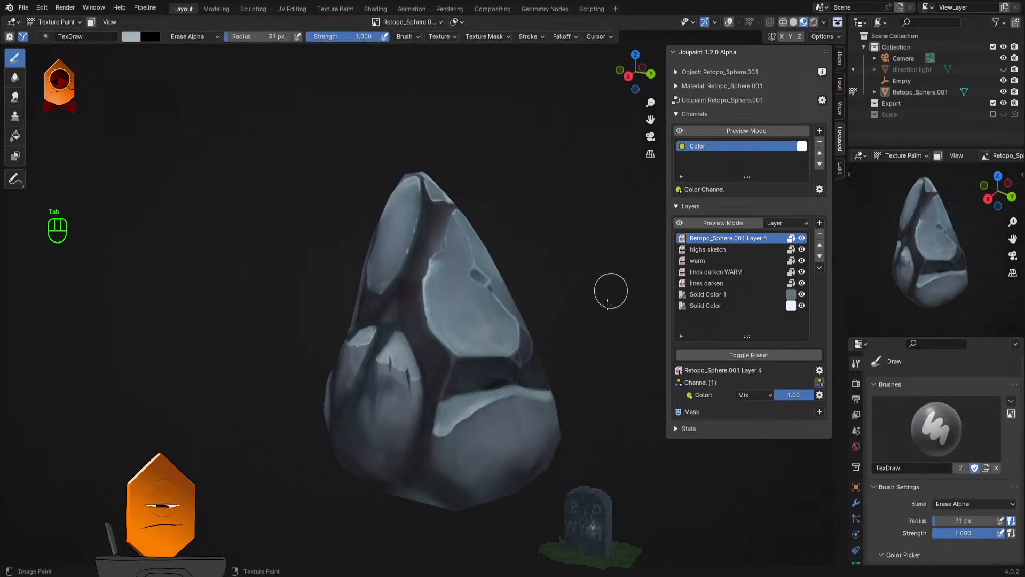
scroll(1005, 454, "down", 10)
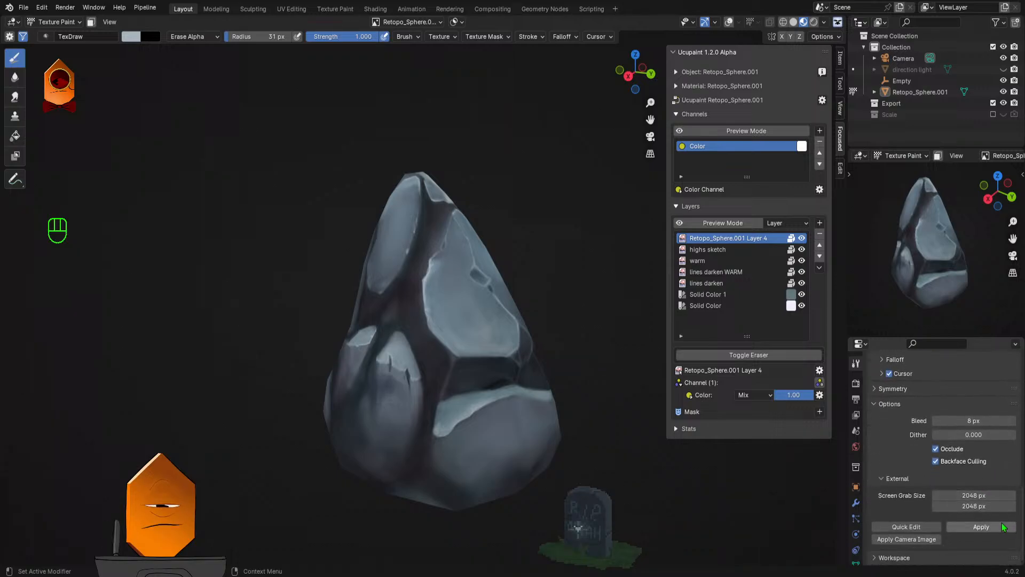
left_click(906, 526)
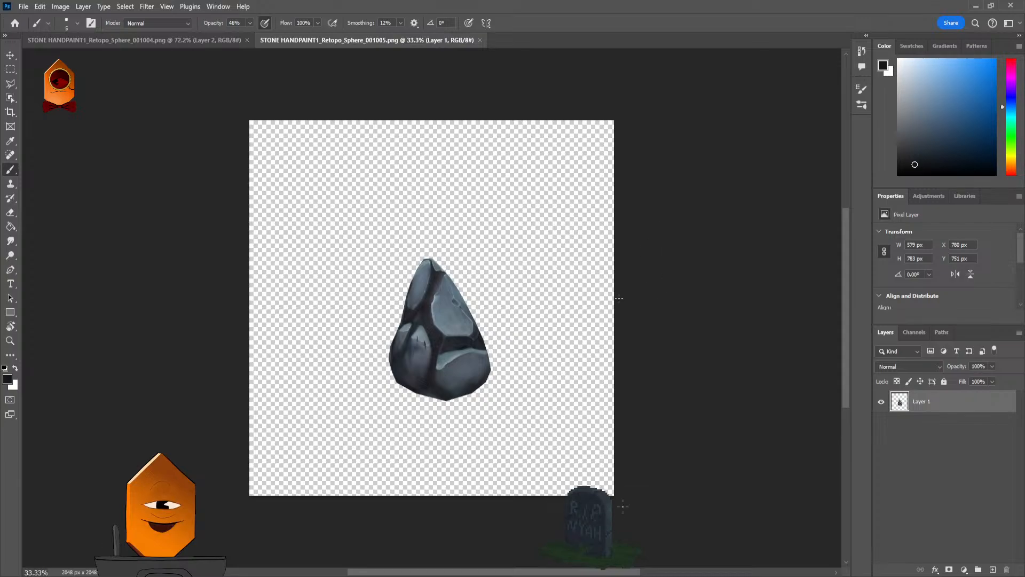
Step: Add a new empty layer above the rock image for the overpaint
scroll(581, 293, "up", 3)
left_click_drag(640, 298, 743, 267)
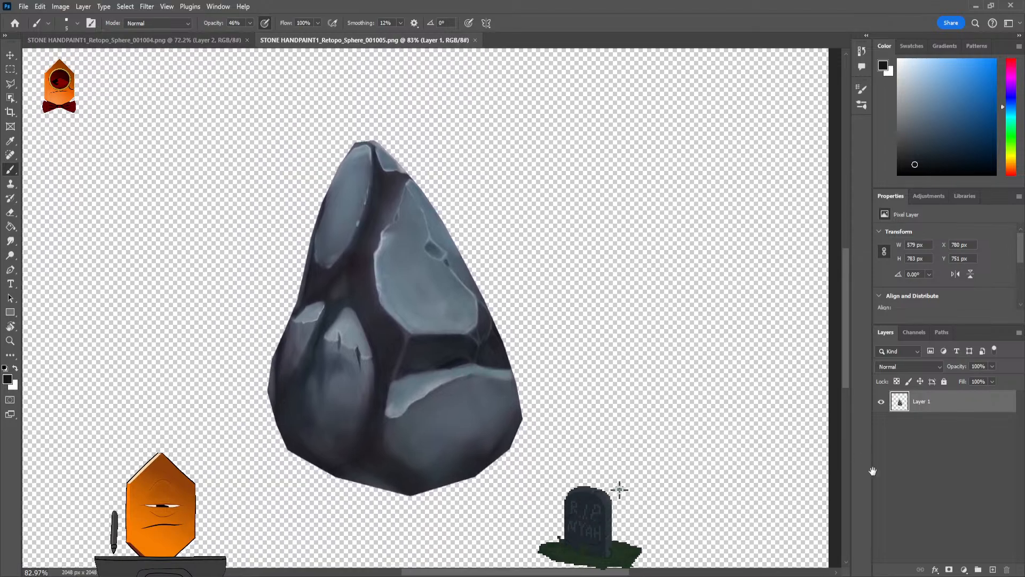
key("ctrl+shift+alt+n")
scroll(571, 351, "up", 5)
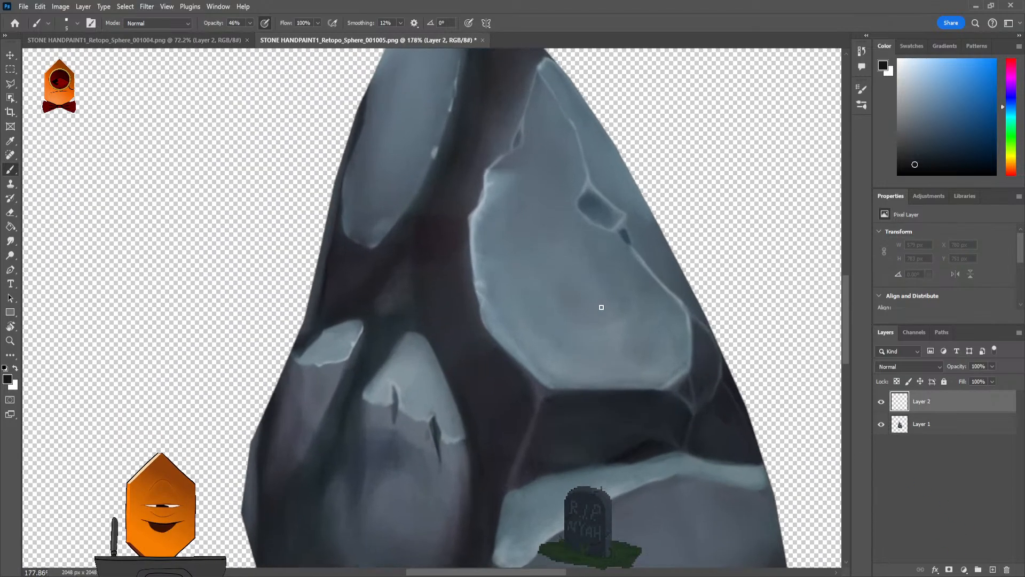
Step: Try painting faint facet edges in the dark crevice beside the large slab's lower-left edge with a sampled dark purple-grey
left_click(916, 81)
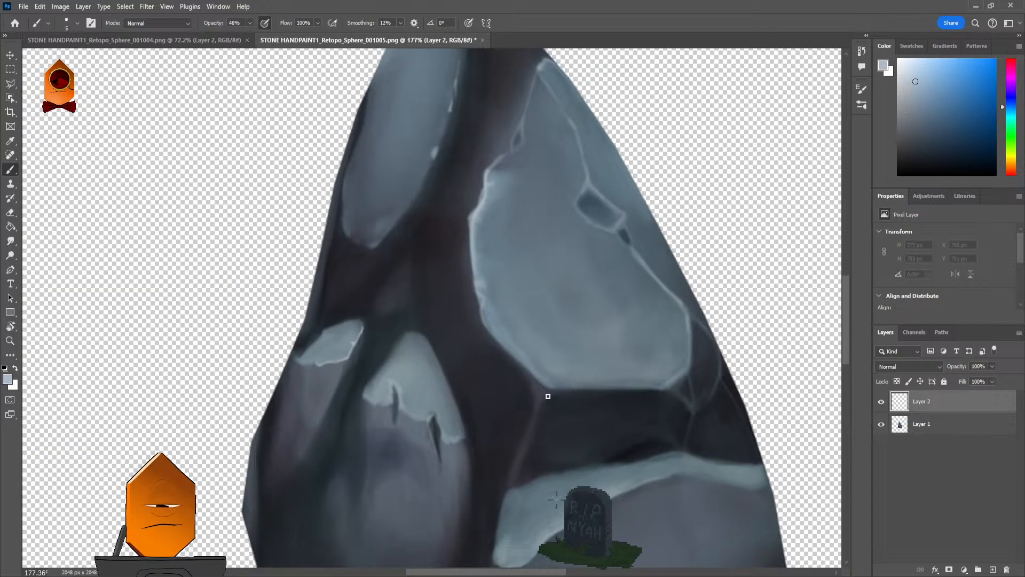
left_click(528, 401, "alt")
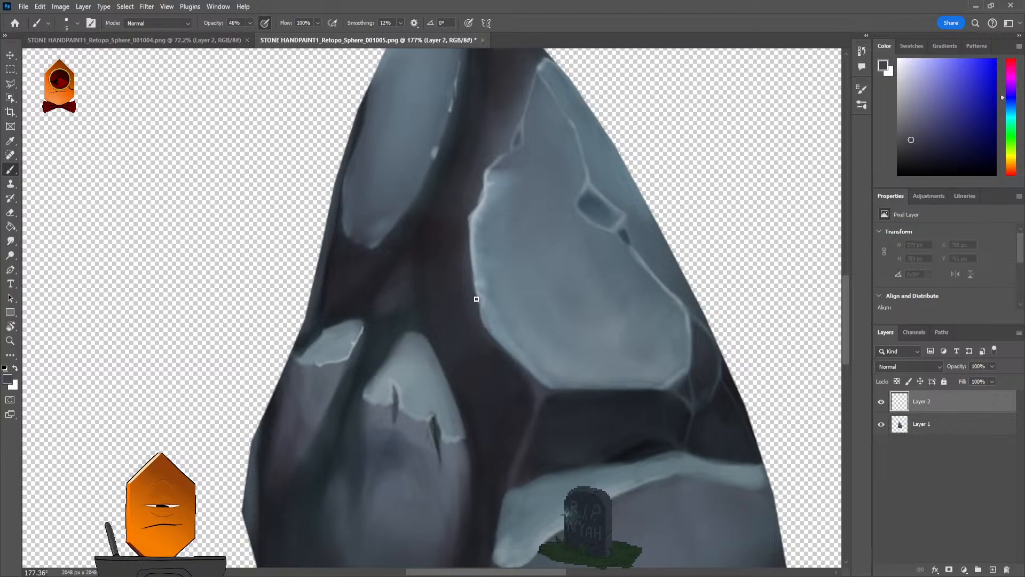
left_click_drag(477, 299, 473, 317)
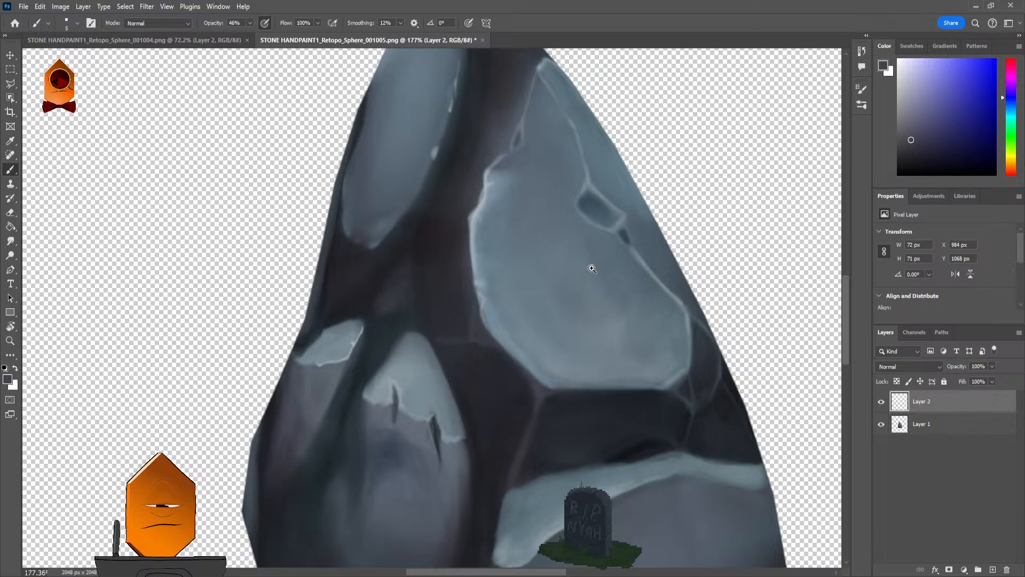
scroll(590, 270, "down", 3)
scroll(568, 268, "up", 3)
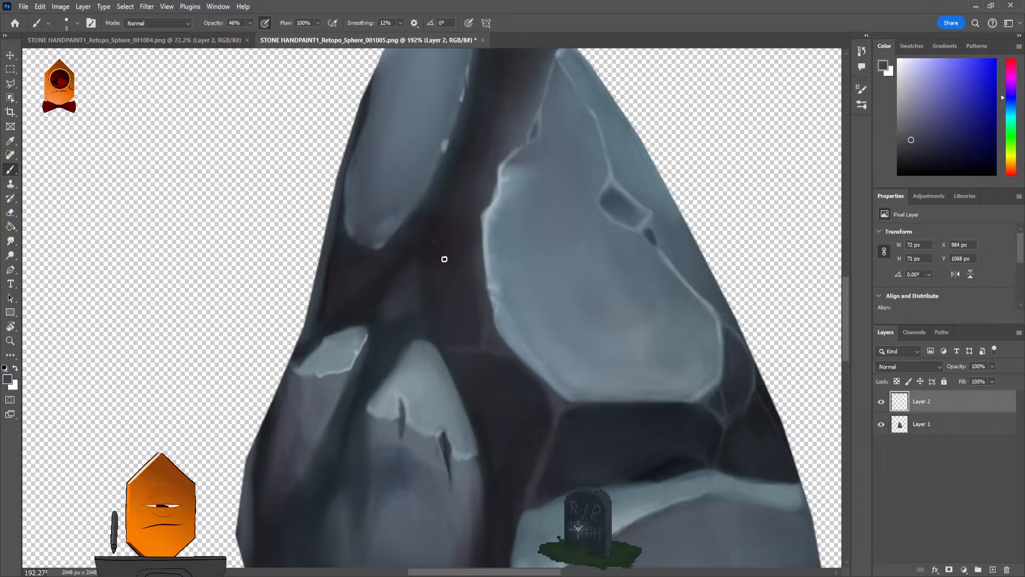
Step: Try painting thin lighter cracks across the dark crevice beside the large slab, and undo them
mouse_move(432, 233)
left_mouse_down()
mouse_move(453, 269)
mouse_move(477, 279)
left_mouse_up()
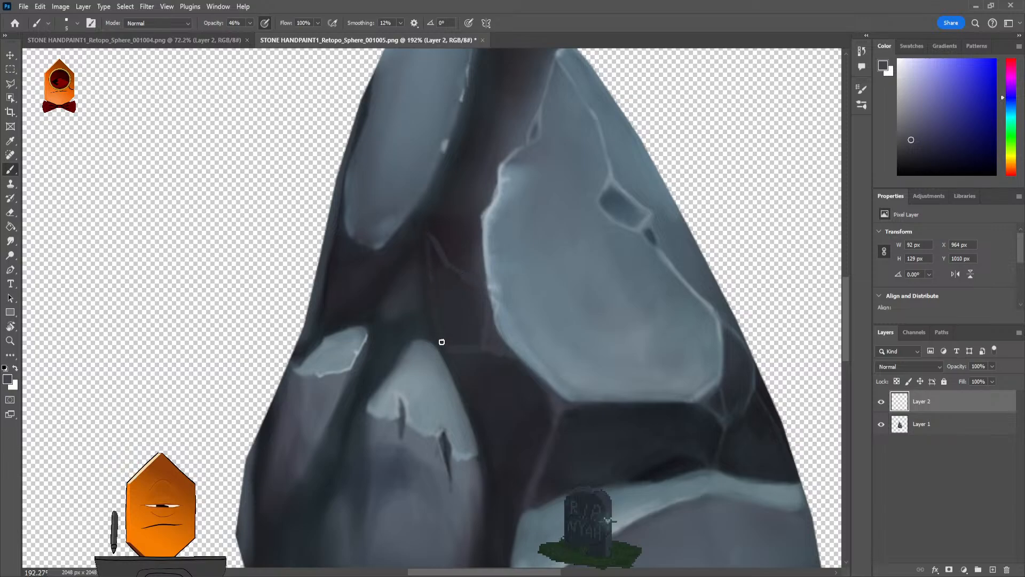
left_click(431, 237)
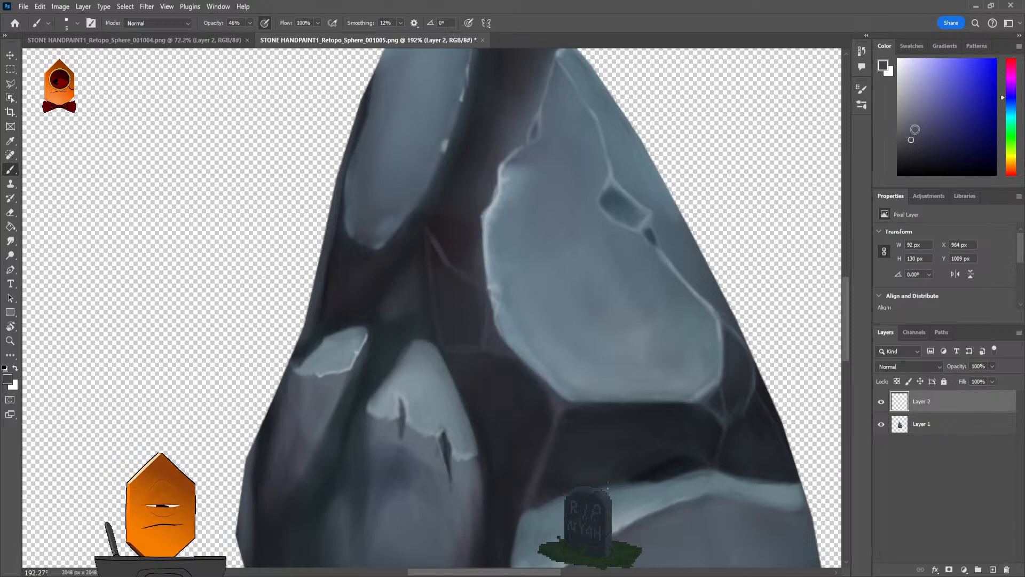
left_click(508, 353, "alt")
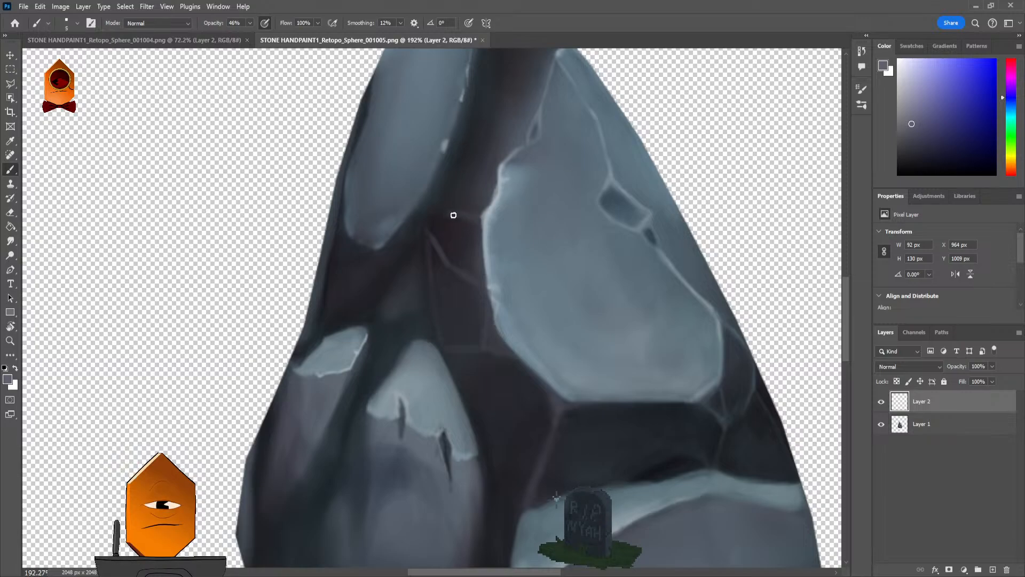
left_click_drag(444, 212, 481, 216)
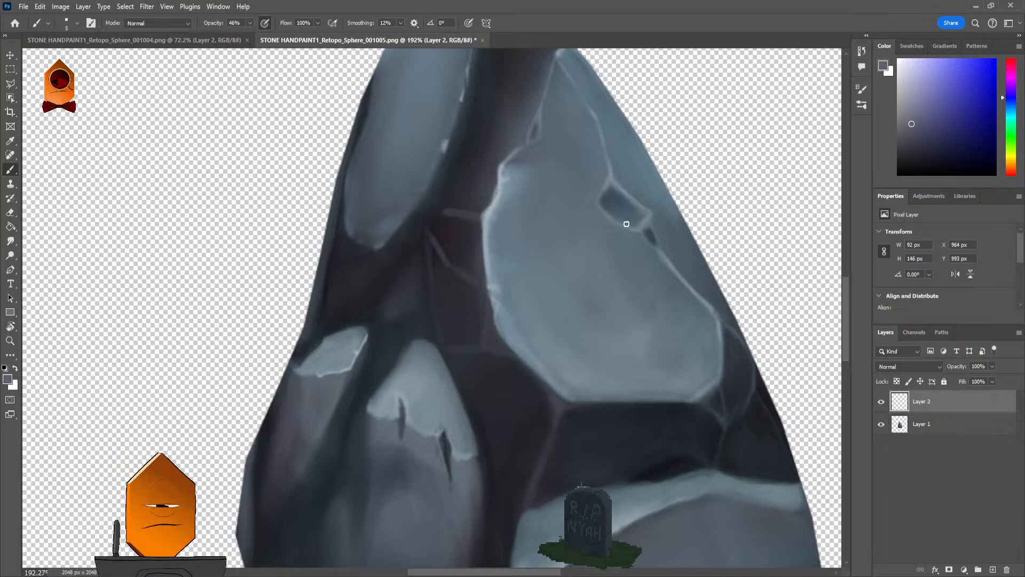
left_click(489, 214, "alt")
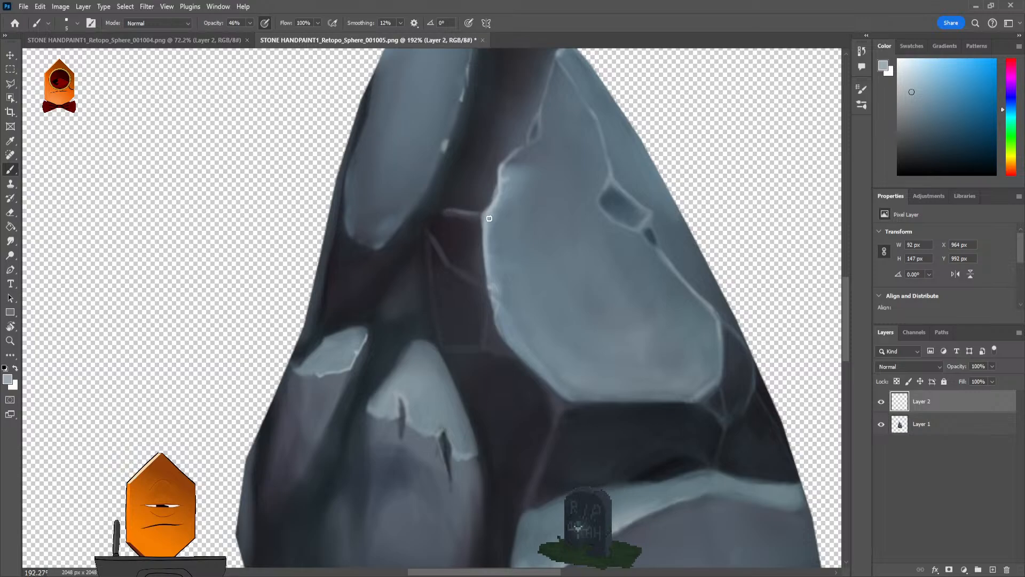
mouse_move(464, 159)
left_mouse_down()
mouse_move(503, 160)
mouse_move(453, 179)
left_mouse_up()
key("ctrl+z")
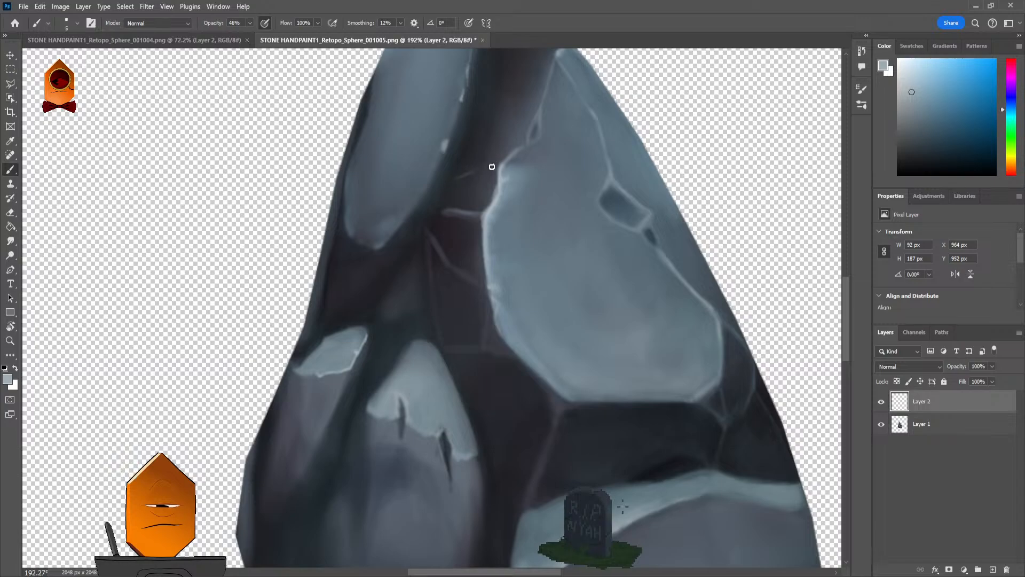
scroll(571, 190, "down", 5)
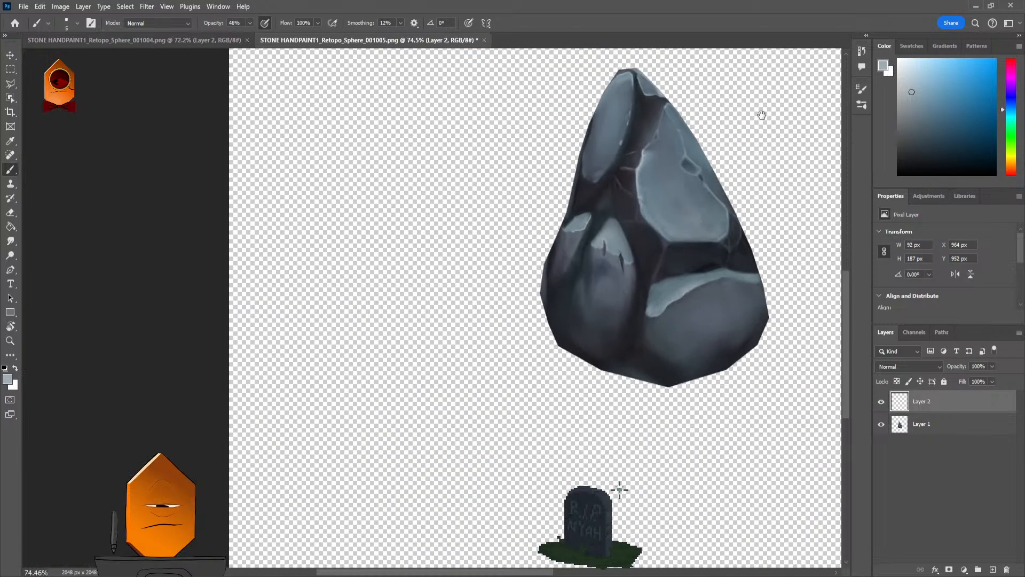
key("ctrl+z")
key("ctrl+z")
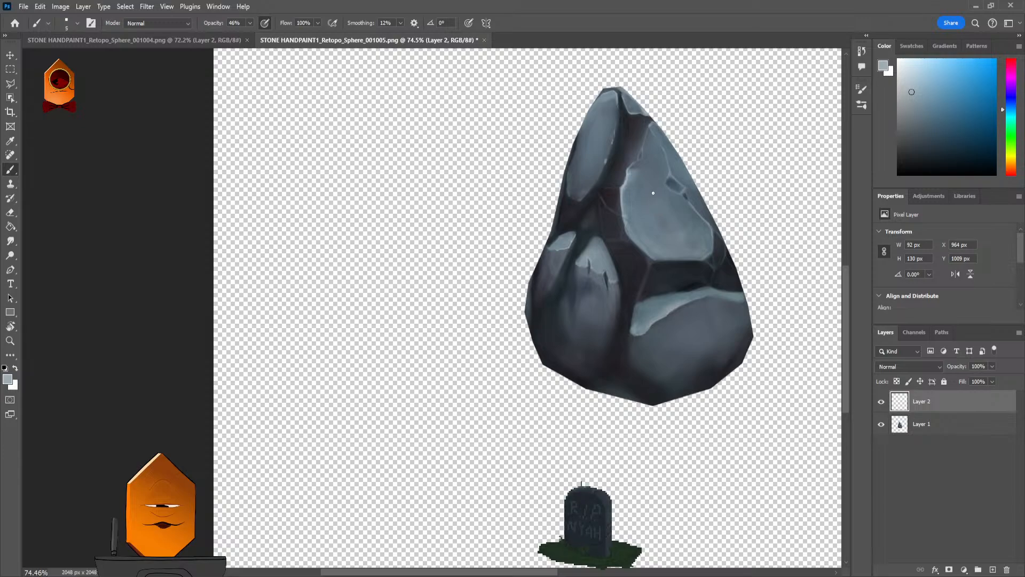
Step: Paint a thin, faint edge line running down into the dark crevice from the large slab's lower-left edge
scroll(651, 195, "up", 3)
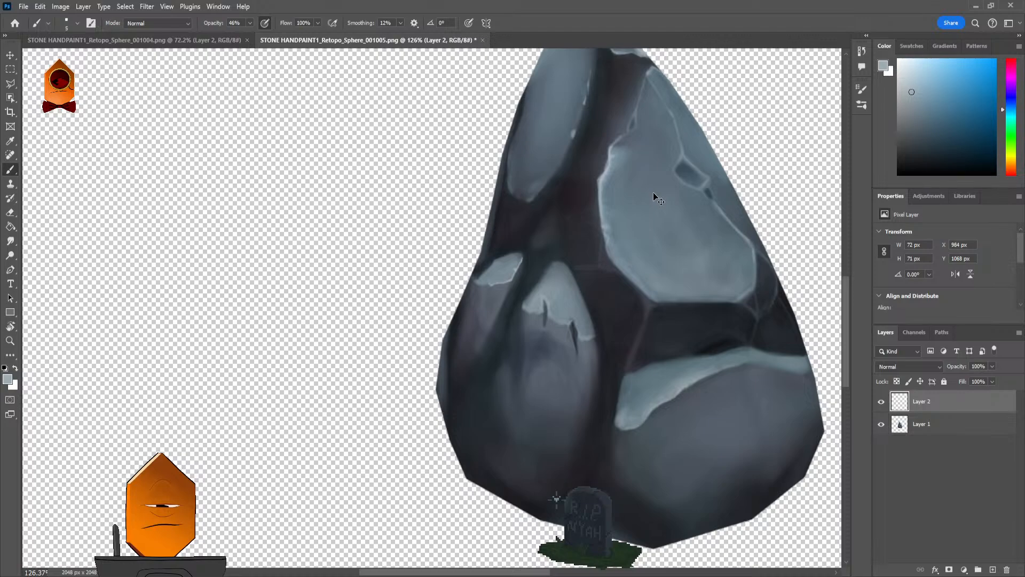
scroll(653, 192, "down", 3)
scroll(613, 279, "up", 4)
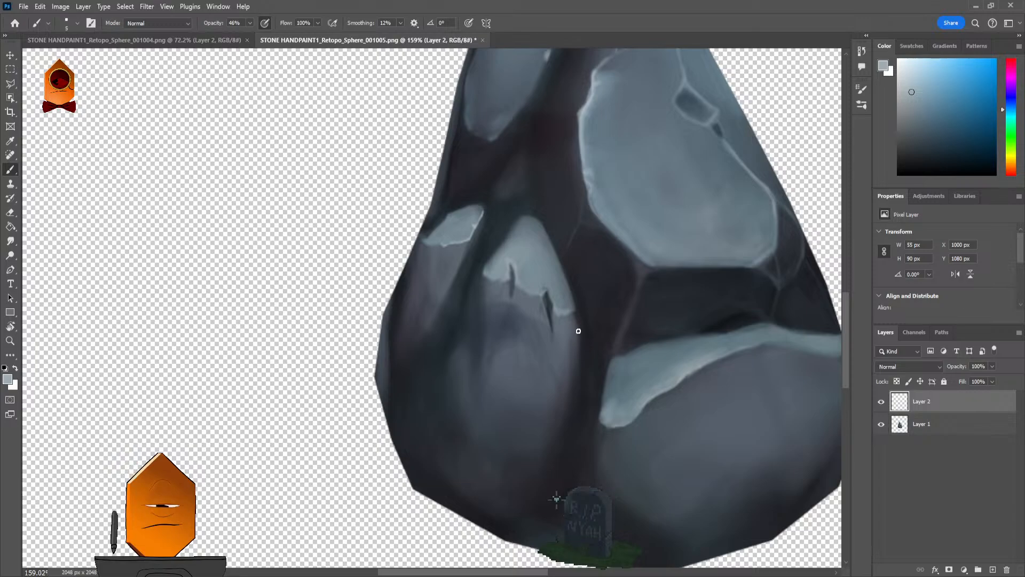
scroll(681, 189, "down", 3)
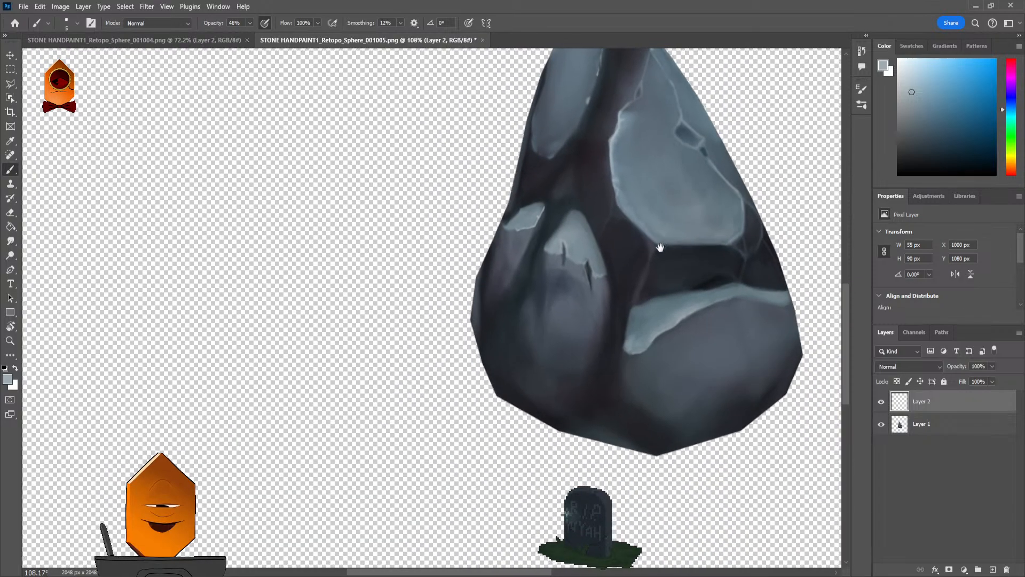
mouse_move(661, 248)
left_mouse_down()
mouse_move(609, 292)
mouse_move(600, 353)
mouse_move(612, 314)
left_mouse_up()
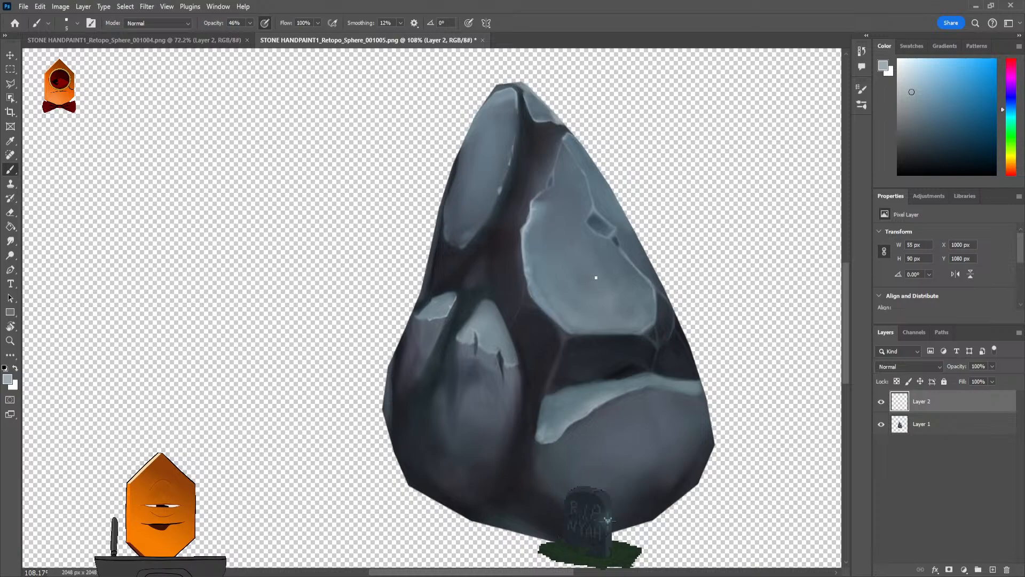
Step: Sample the dark crevice colour and soften the thin edge line, erase its lower end, and return to the Brush
mouse_move(596, 277)
left_mouse_down()
mouse_move(626, 269)
mouse_move(561, 298)
mouse_move(508, 261)
left_mouse_up()
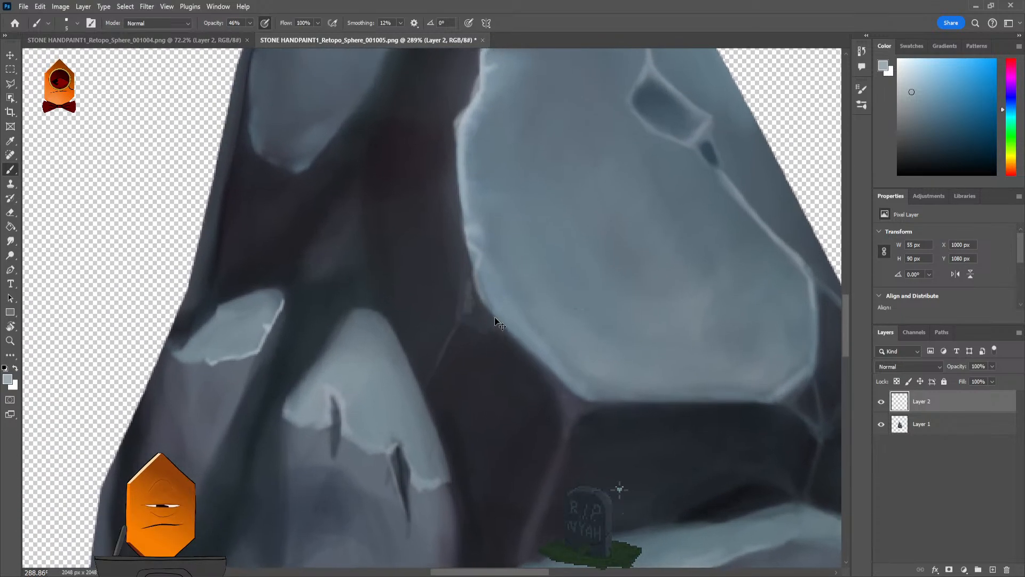
left_click(466, 302, "alt")
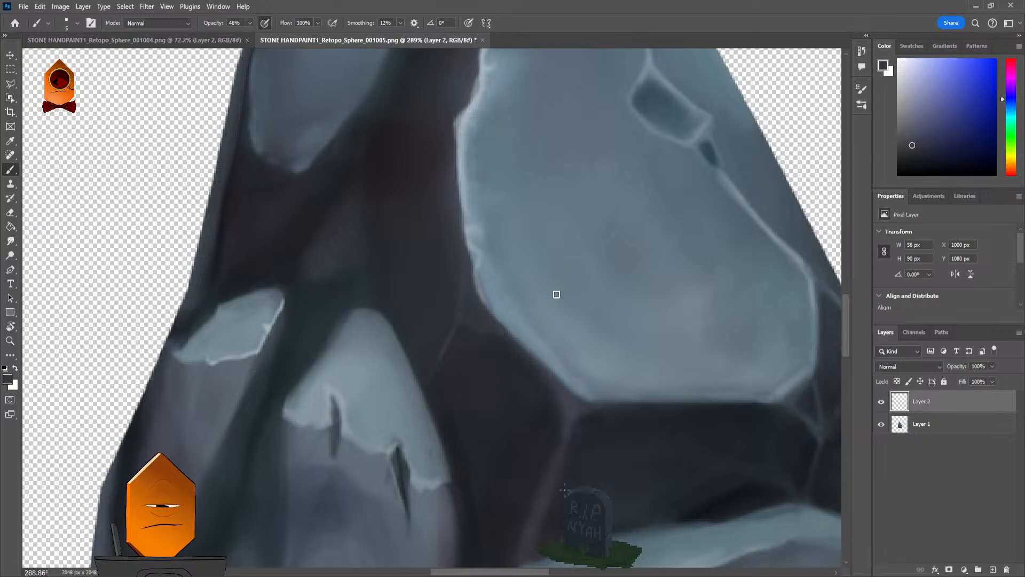
scroll(557, 294, "down", 5)
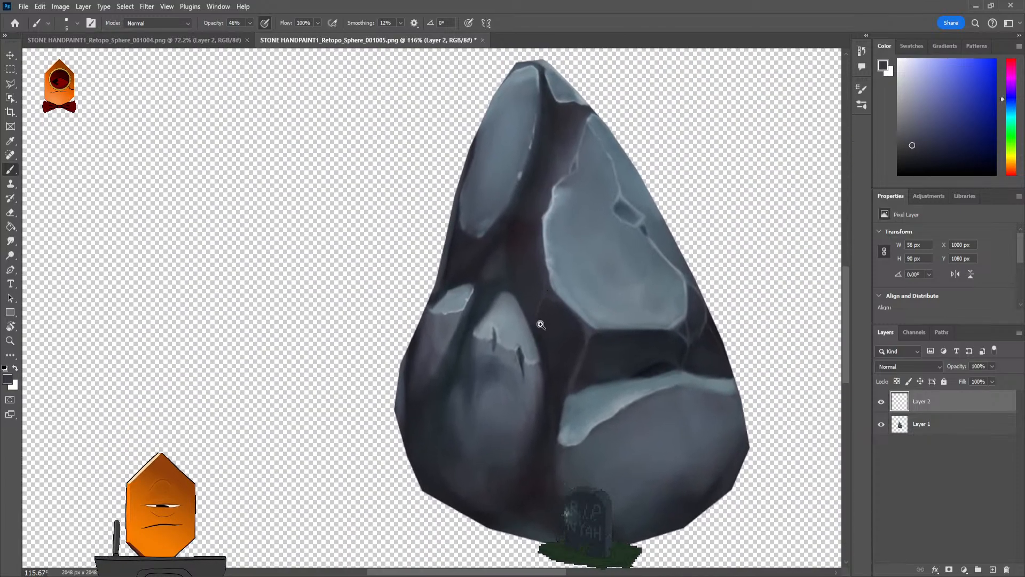
scroll(541, 325, "up", 4)
key("e")
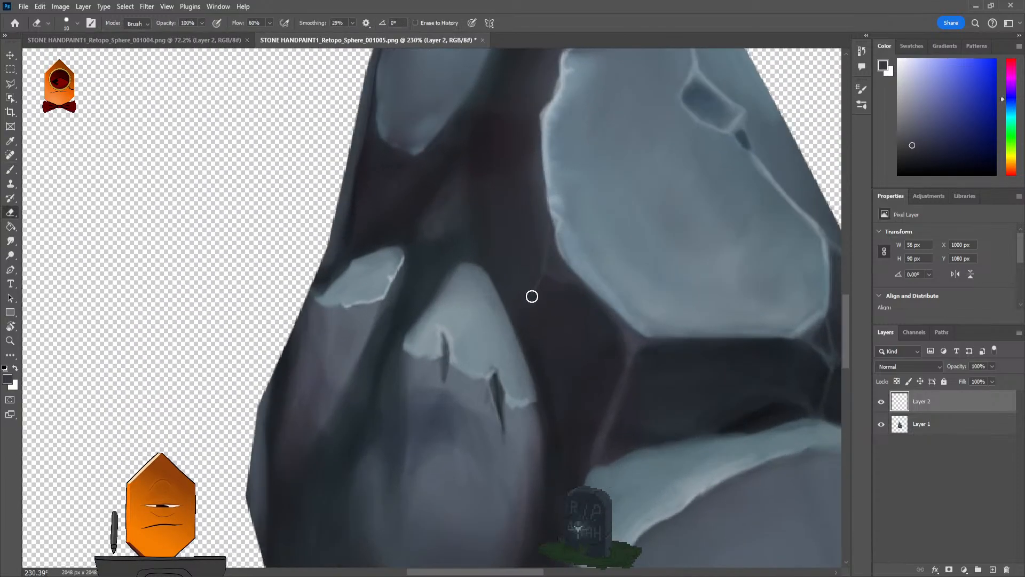
scroll(558, 371, "down", 4)
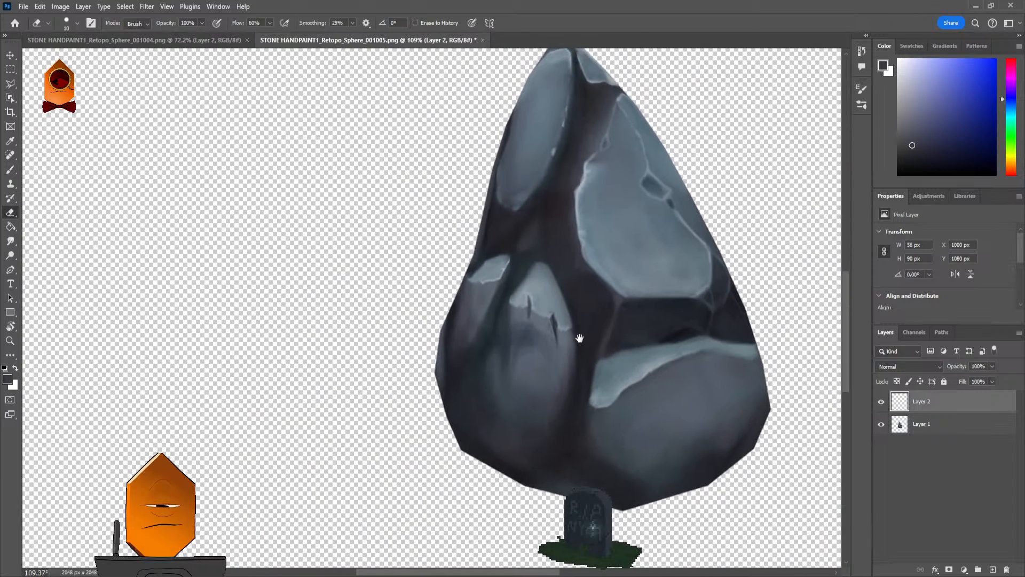
left_click_drag(580, 338, 569, 357)
key("b")
Step: Choose a lighter purple-grey and brighten the thin edges running down from the large slab's lower corners
scroll(577, 291, "up", 2)
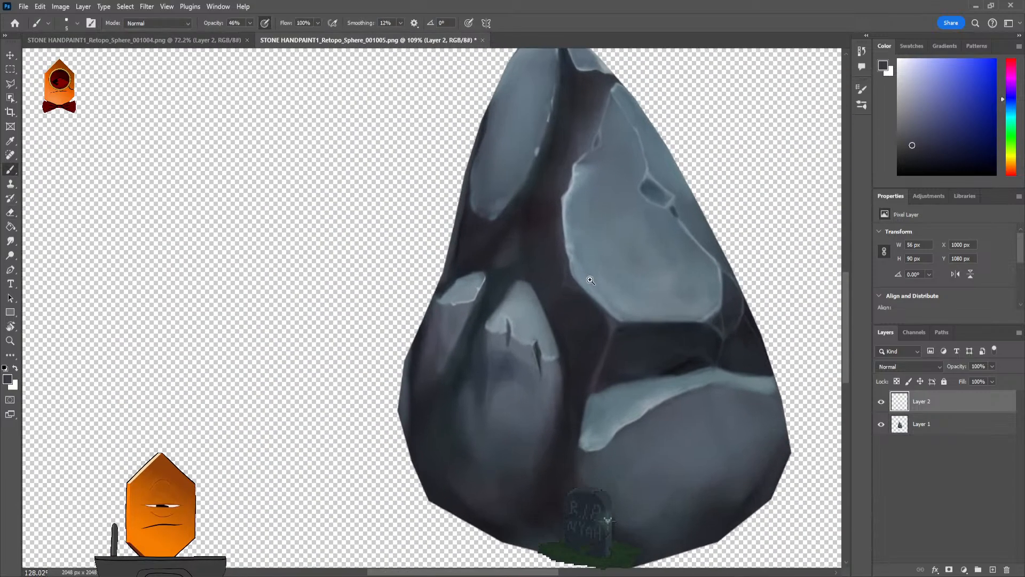
scroll(619, 310, "right", 2)
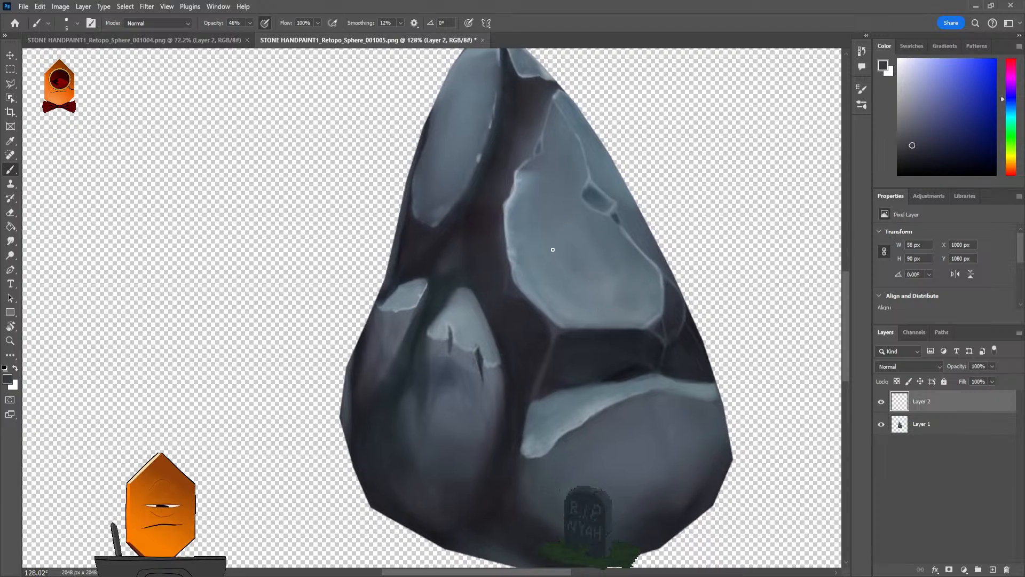
scroll(551, 357, "up", 1)
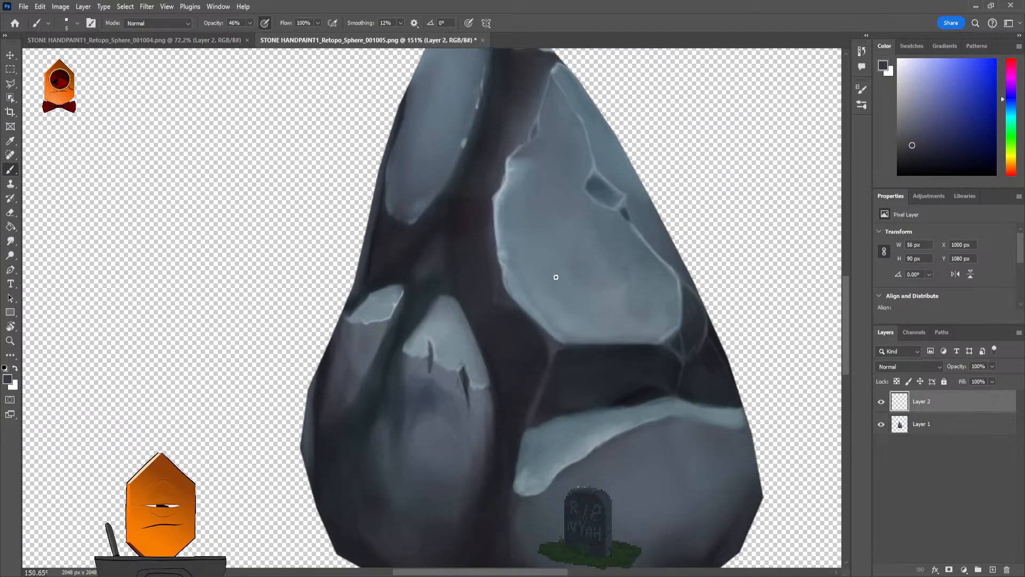
scroll(551, 276, "down", 3)
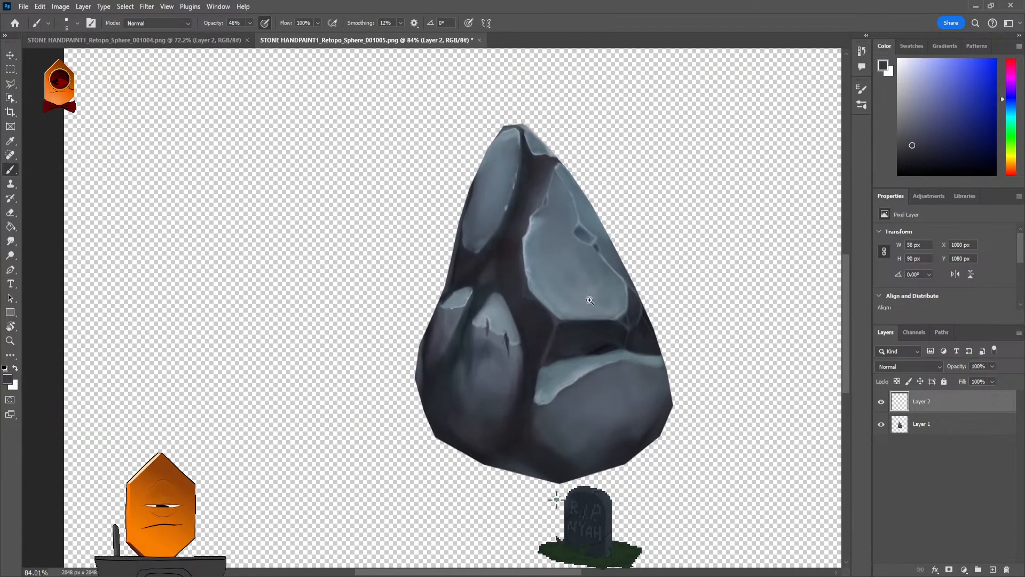
scroll(590, 301, "up", 3)
scroll(528, 245, "up", 1)
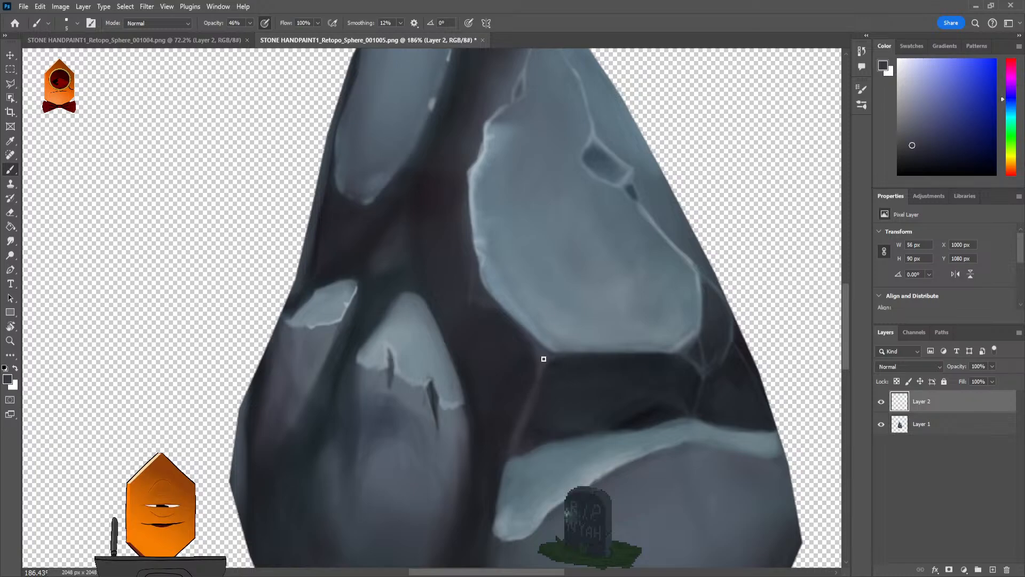
left_click(907, 110)
left_click_drag(543, 344, 518, 439)
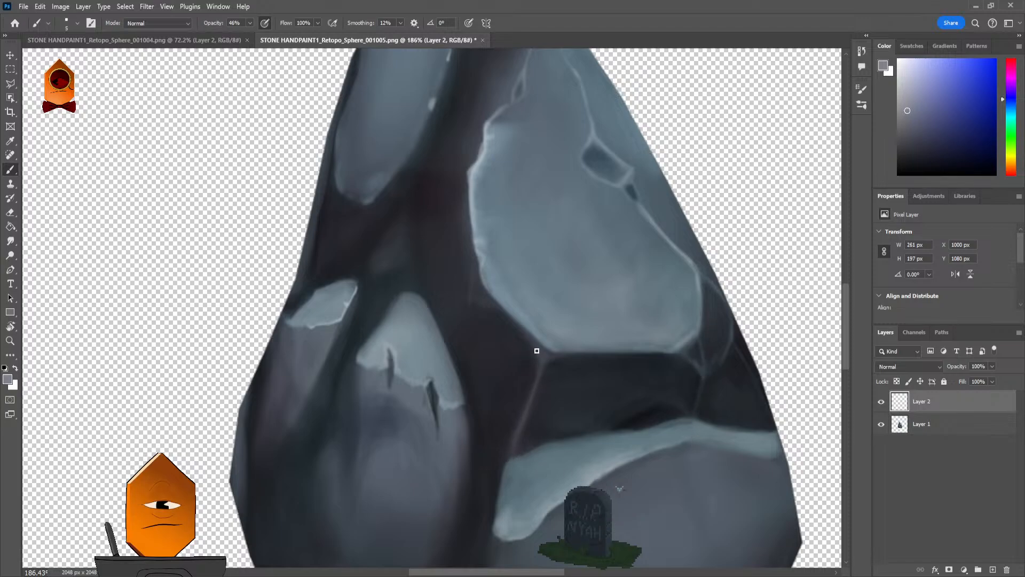
left_click(638, 275, "ctrl+alt")
scroll(637, 276, "down", 5)
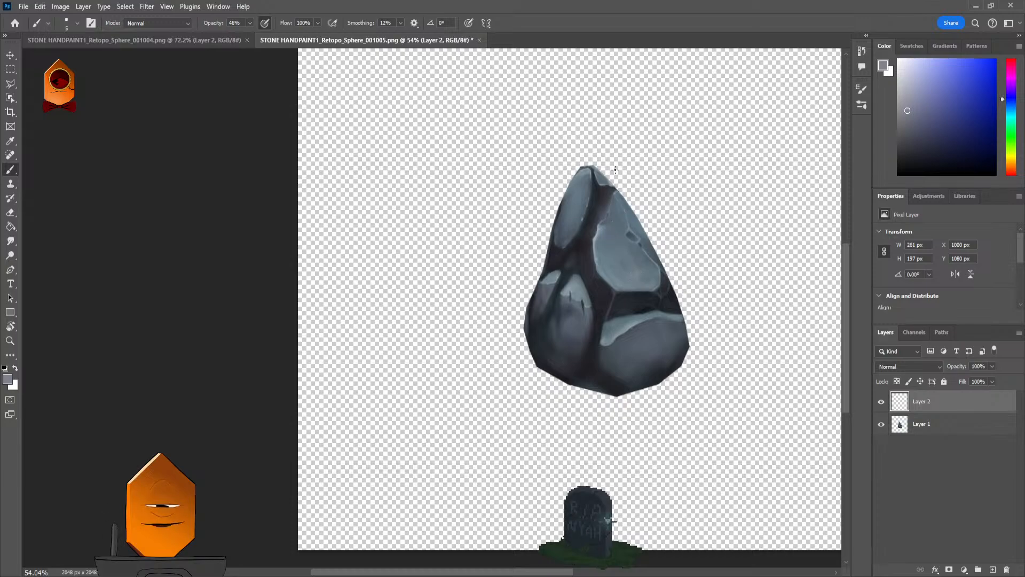
Step: Sample the large slab's blue-grey edge colour and touch up the crevice edge beside its lower-left side
scroll(616, 250, "up", 5)
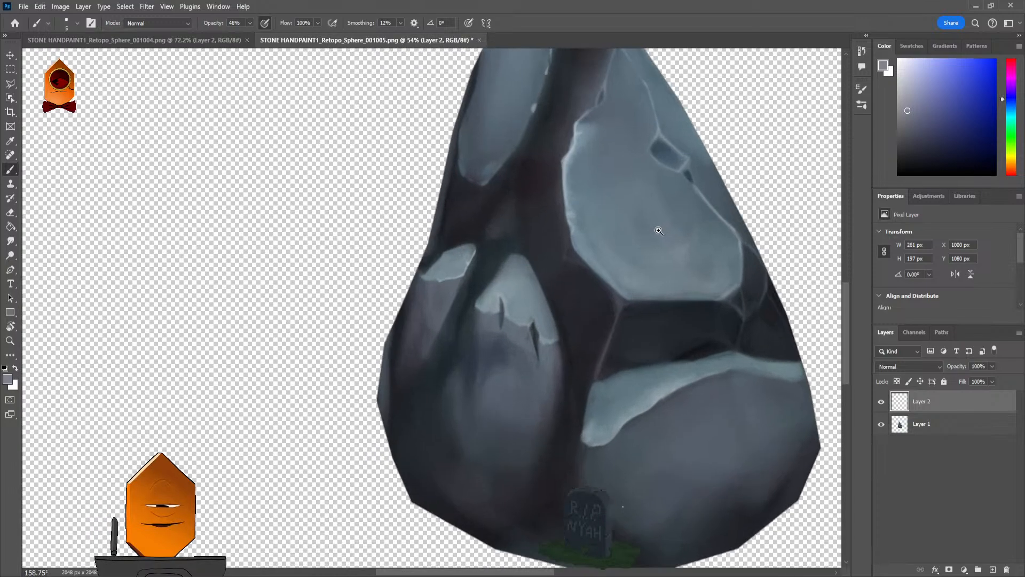
scroll(629, 252, "up", 1)
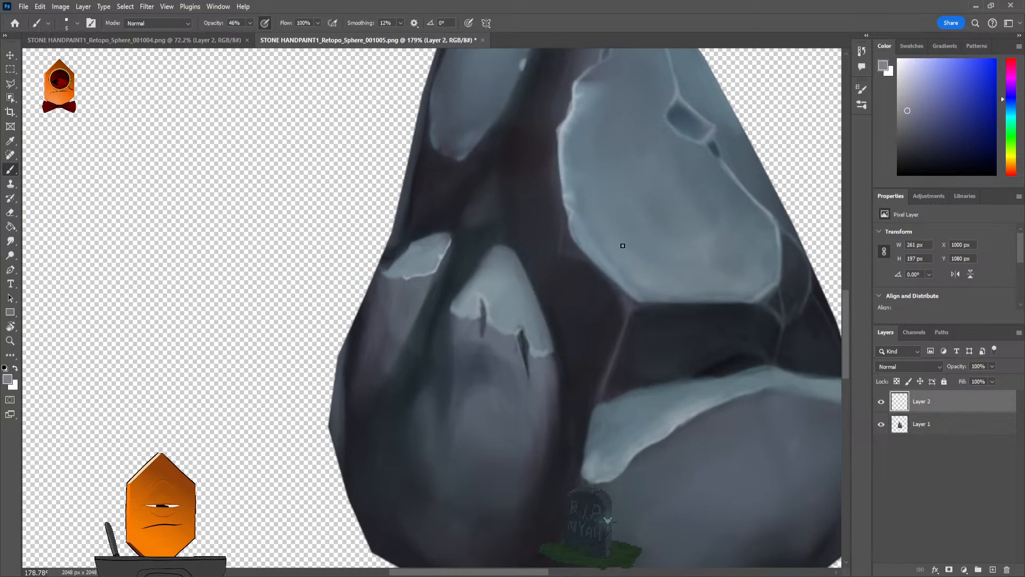
left_click(567, 240, "alt")
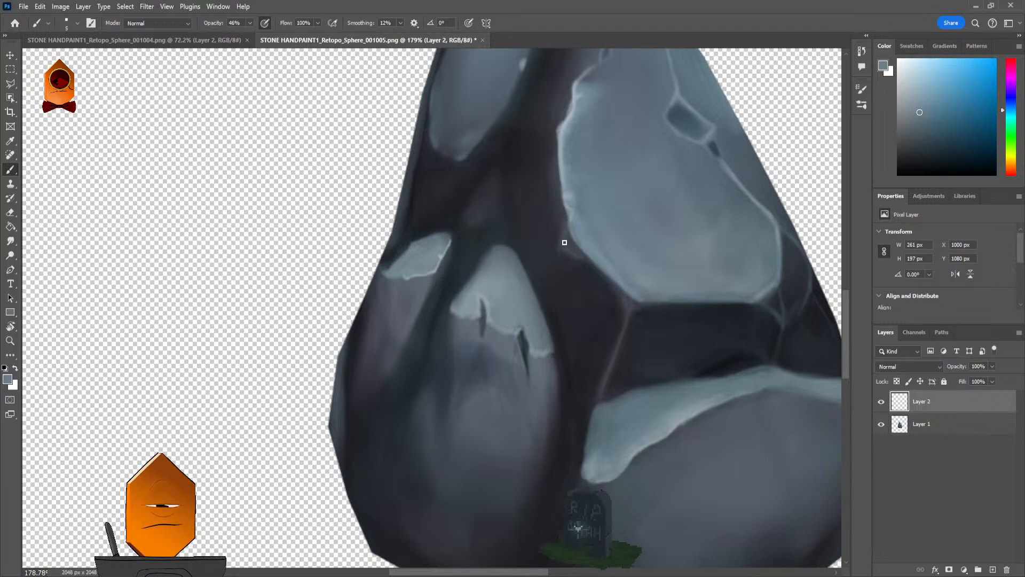
left_click_drag(584, 256, 673, 167)
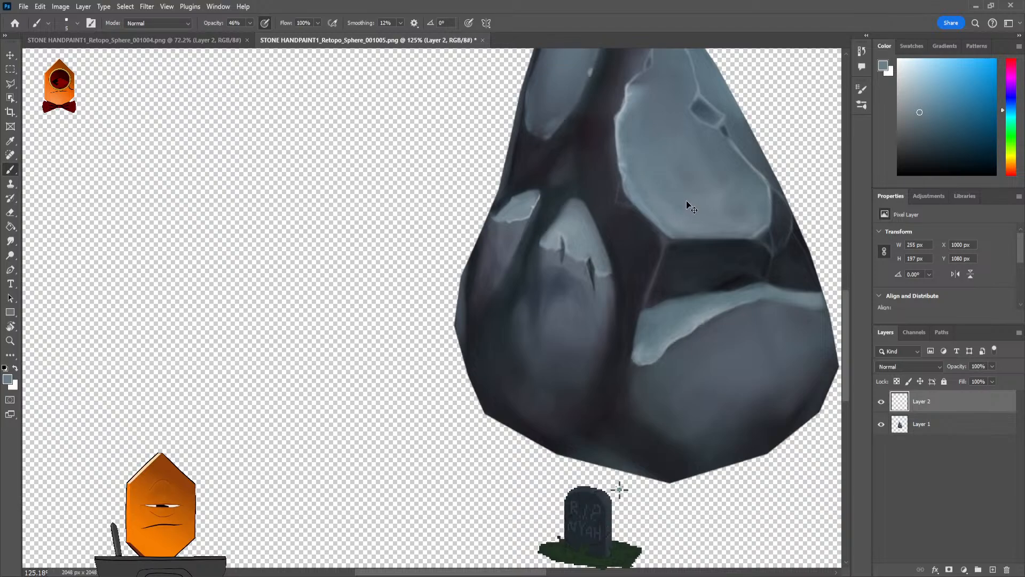
scroll(686, 201, "down", 3)
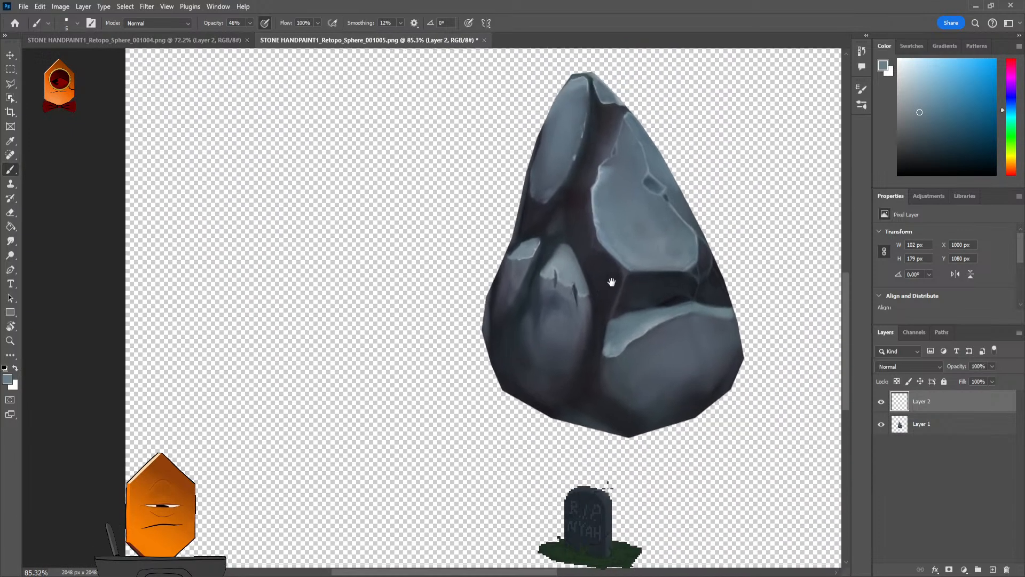
left_click_drag(616, 251, 591, 256)
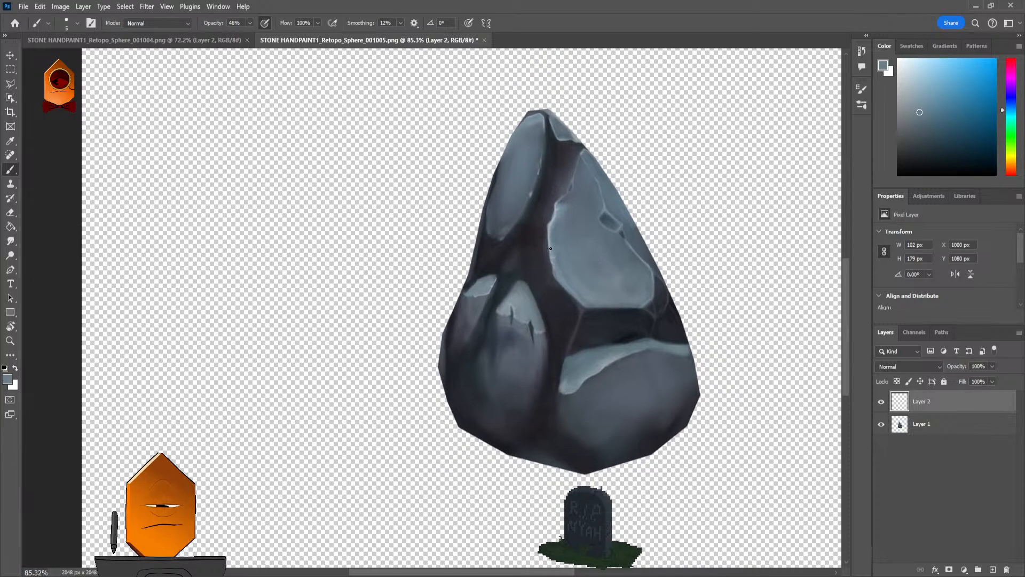
Step: Paint thin, faint crack lines into the dark crevice from the large slab's left edge and upper-left notch, trimming with the Eraser
scroll(551, 251, "up", 4)
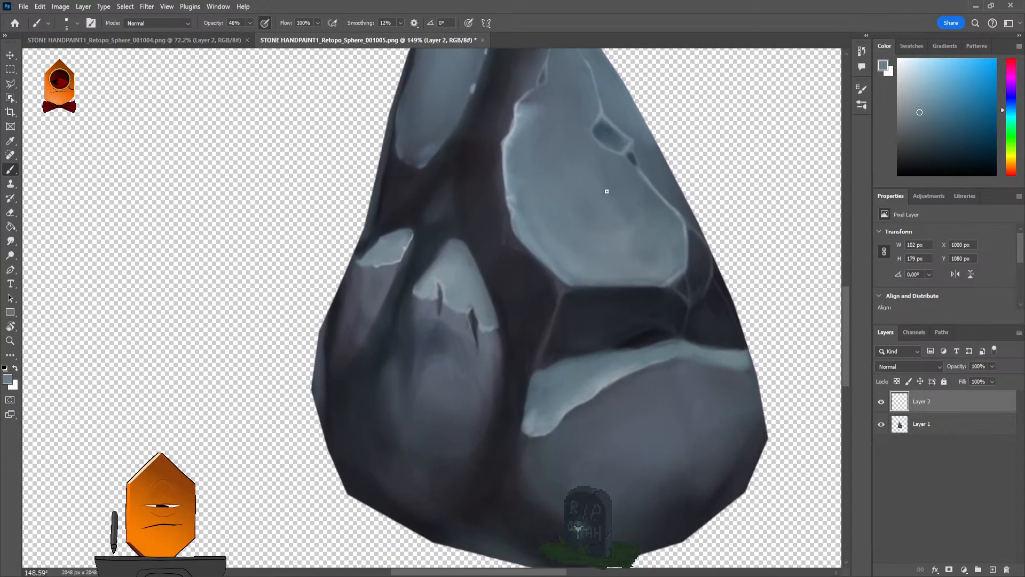
left_click_drag(605, 275, 661, 231)
left_click_drag(626, 188, 611, 286)
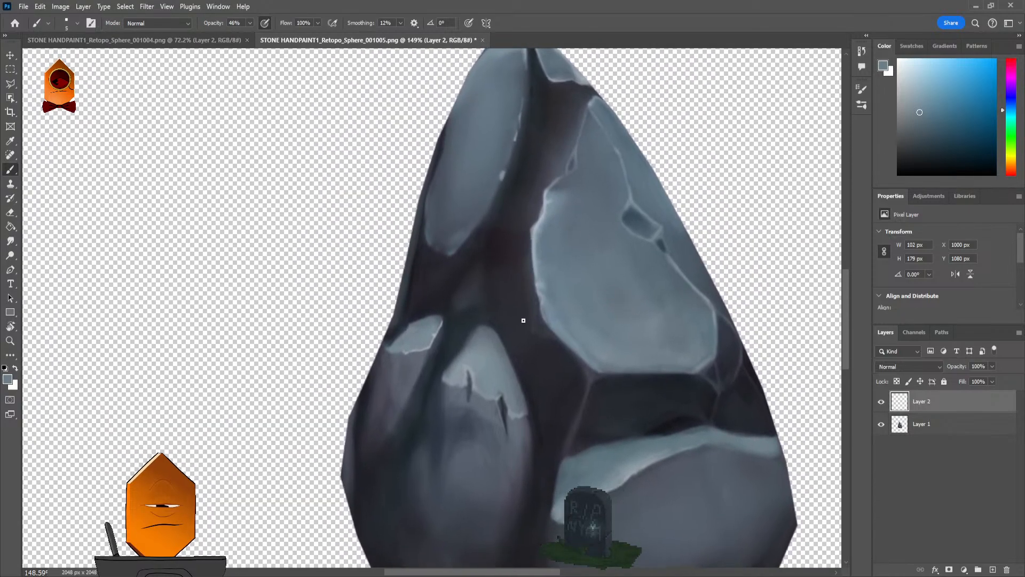
key("e")
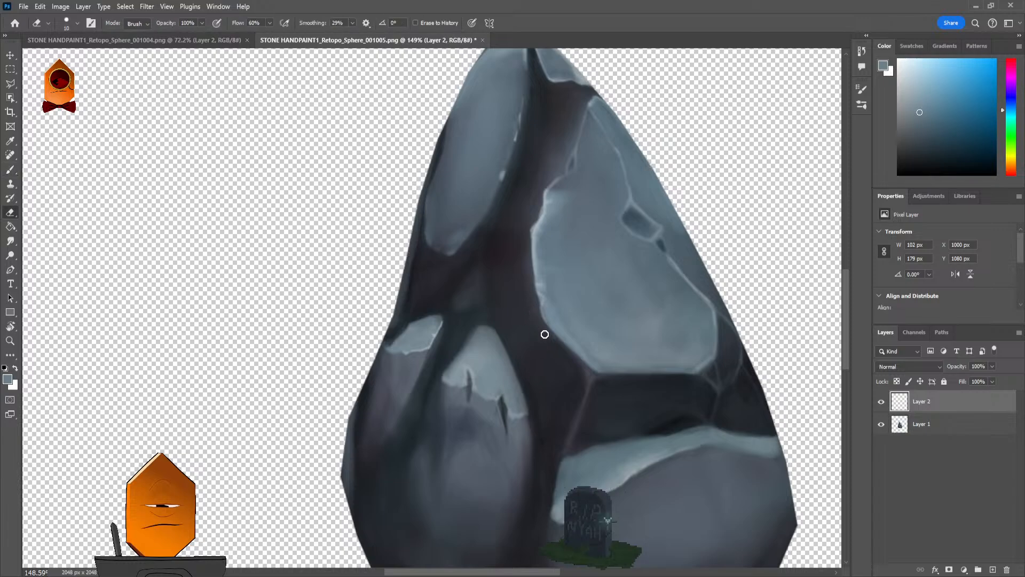
key("b")
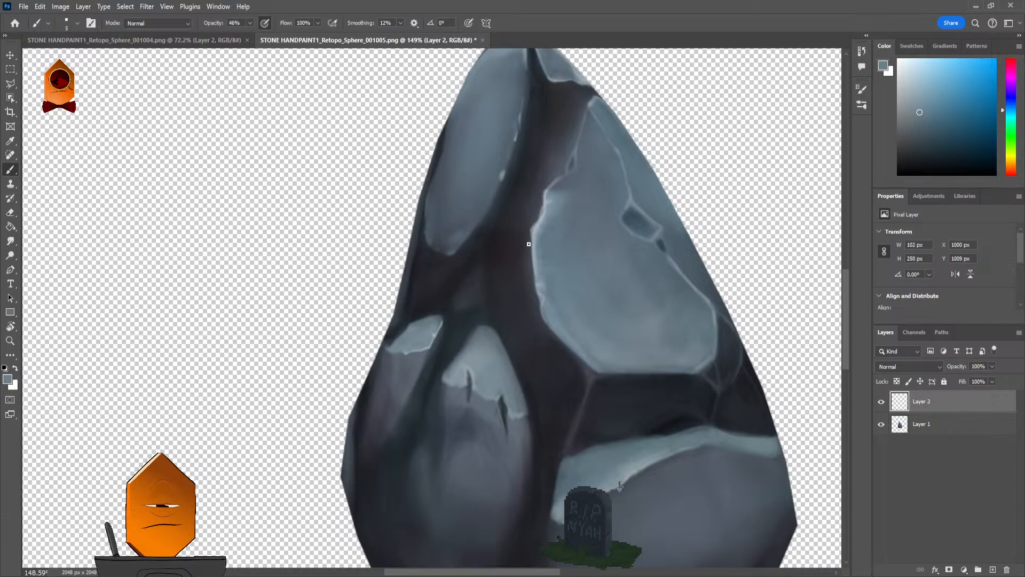
left_click_drag(522, 257, 525, 258)
key("e")
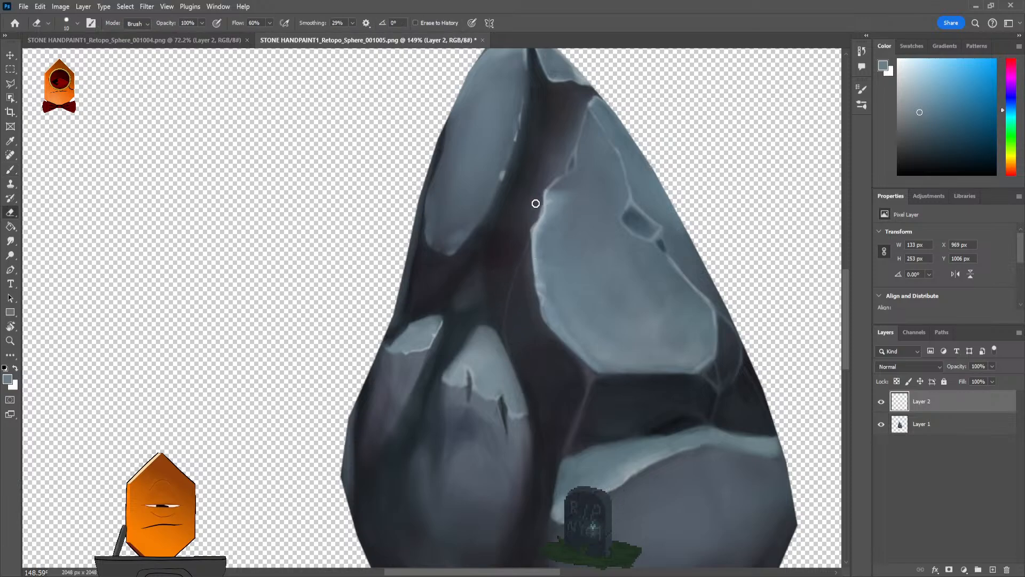
key("b")
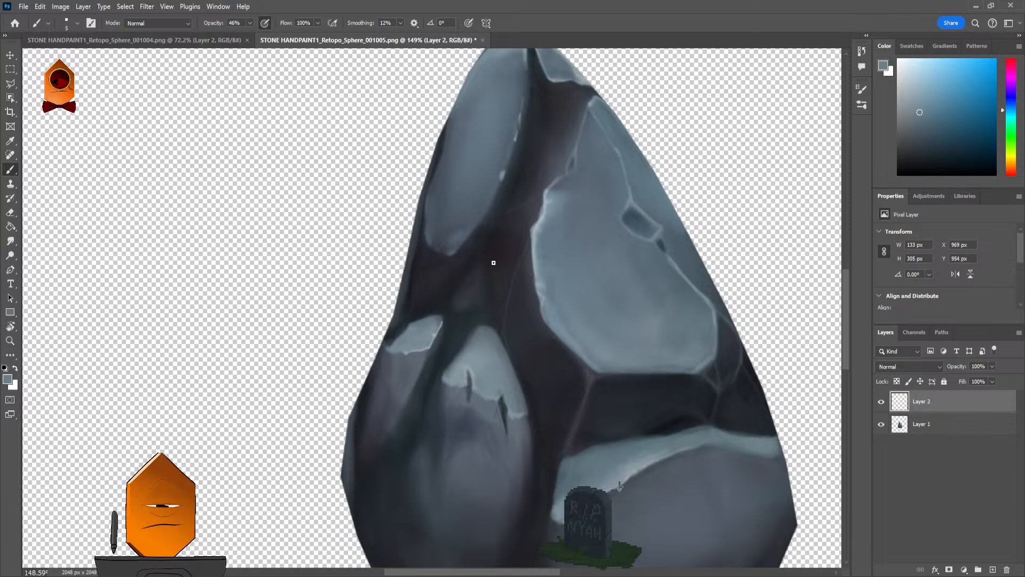
Step: Examine the thin crack lines in the crevice close up and against the whole stone
scroll(652, 188, "down", 4)
scroll(677, 201, "up", 3)
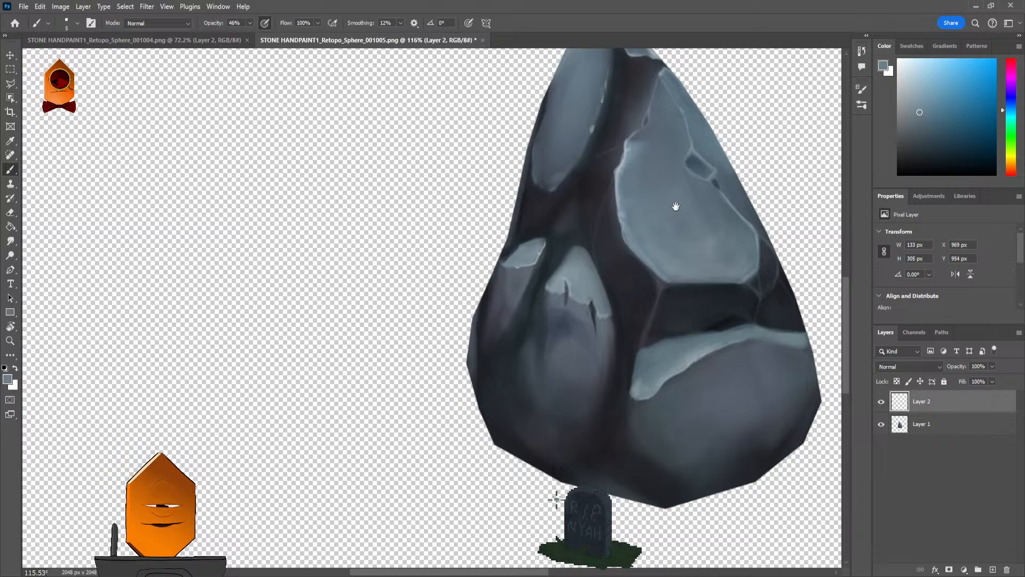
left_click_drag(676, 206, 614, 239)
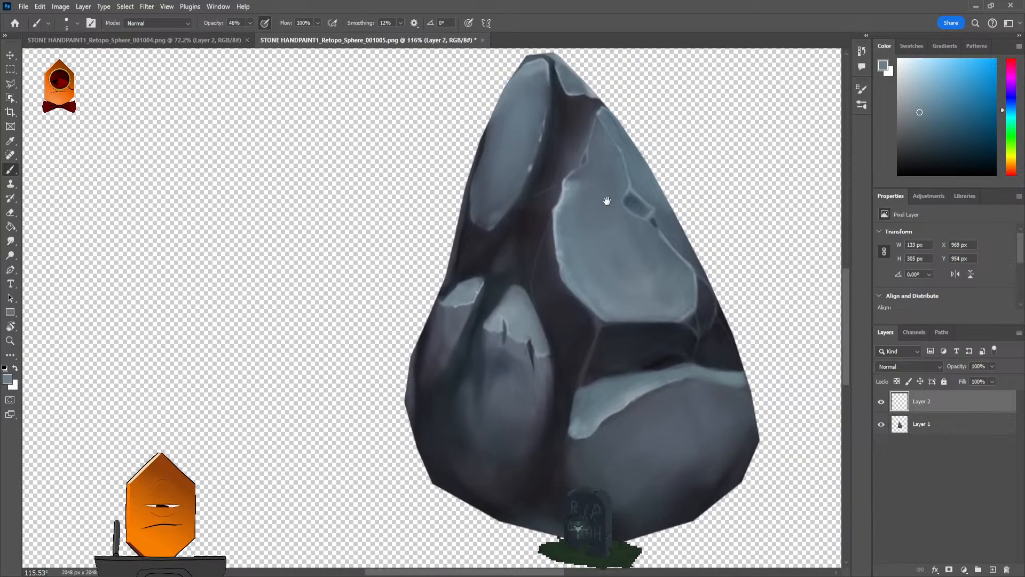
left_click_drag(607, 201, 595, 222)
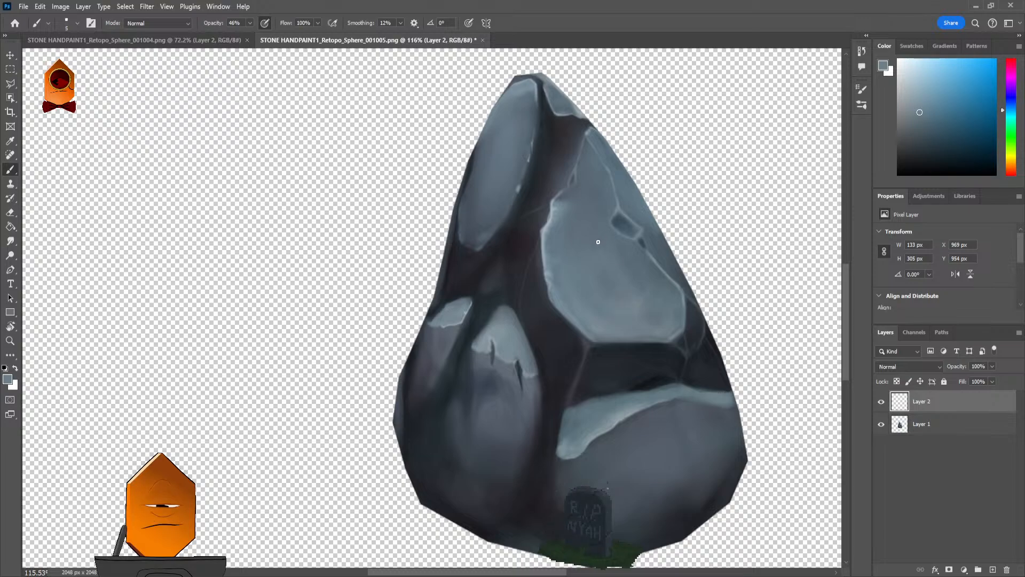
scroll(600, 235, "up", 3)
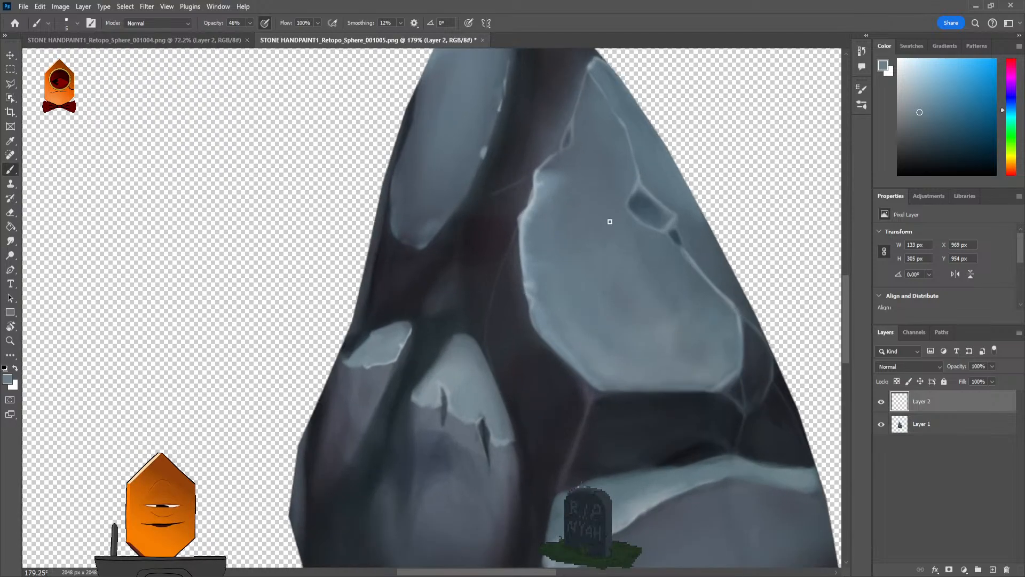
left_click_drag(609, 222, 592, 259)
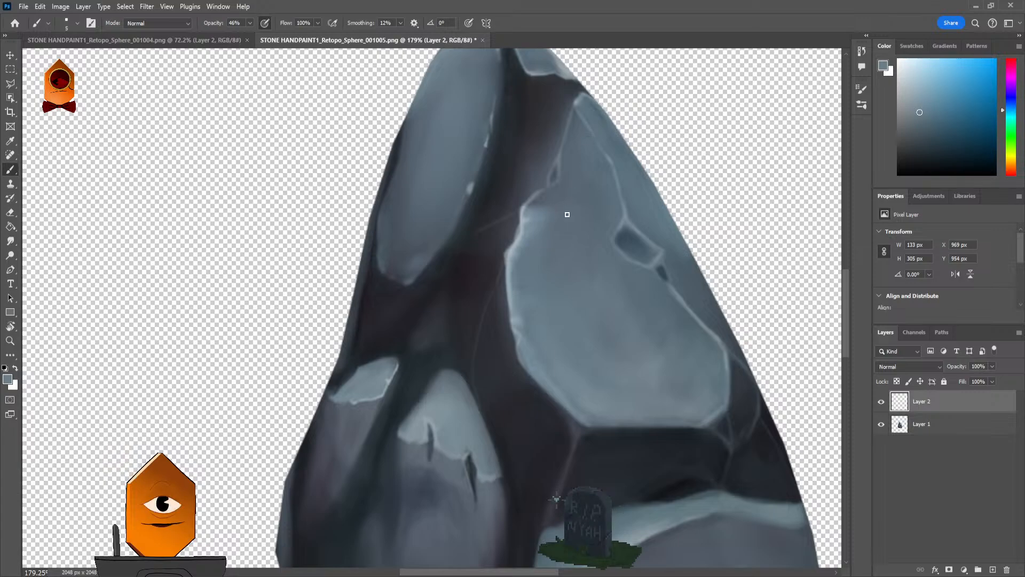
scroll(574, 217, "down", 3)
scroll(577, 252, "up", 2)
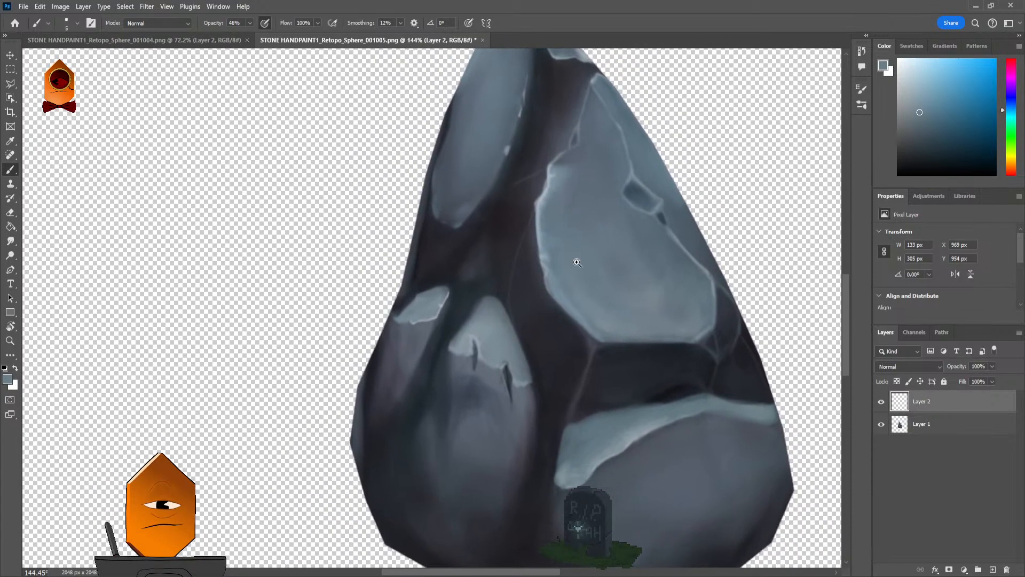
scroll(587, 260, "up", 1)
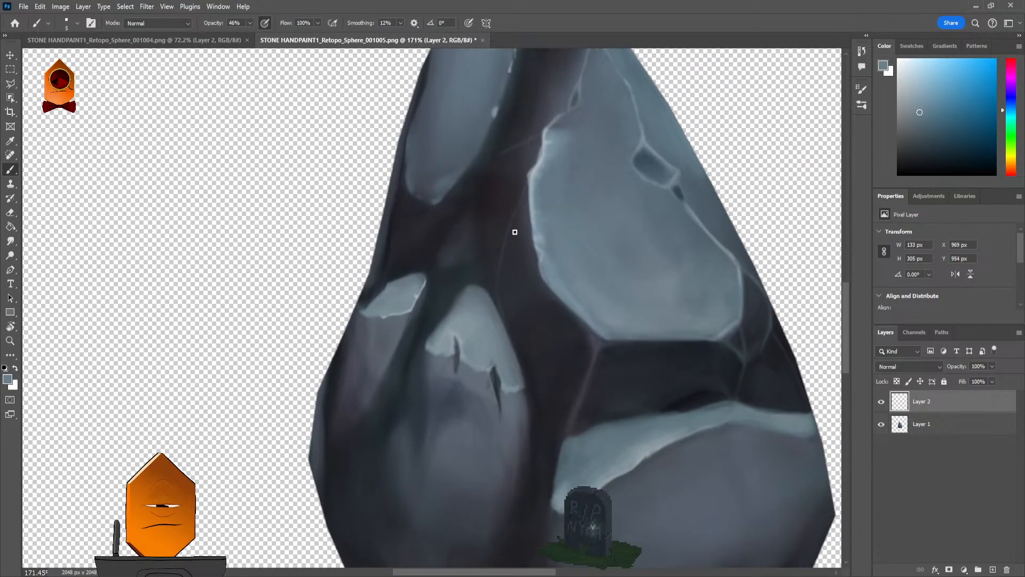
scroll(553, 229, "down", 5)
scroll(563, 278, "up", 2)
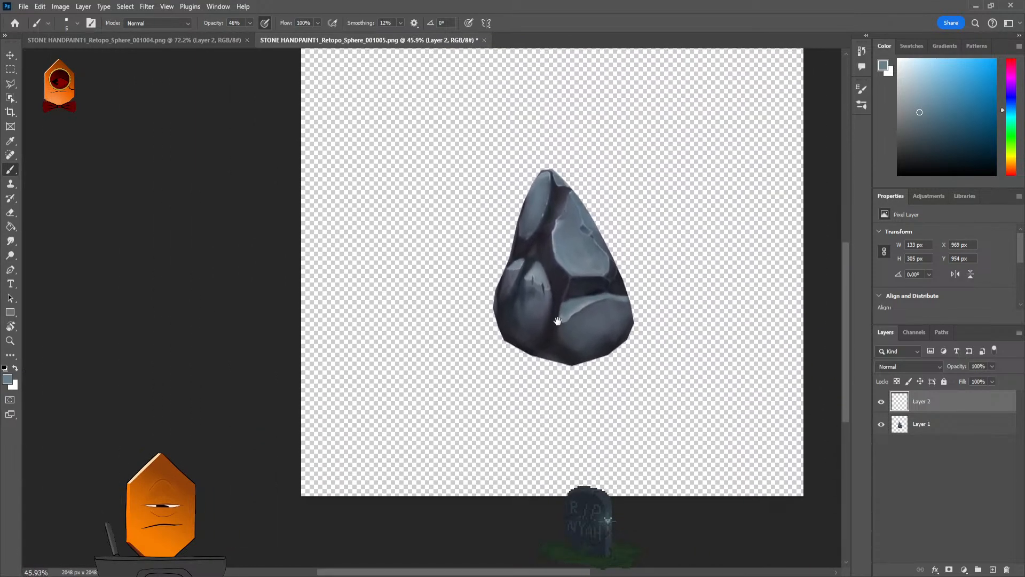
scroll(590, 267, "up", 4)
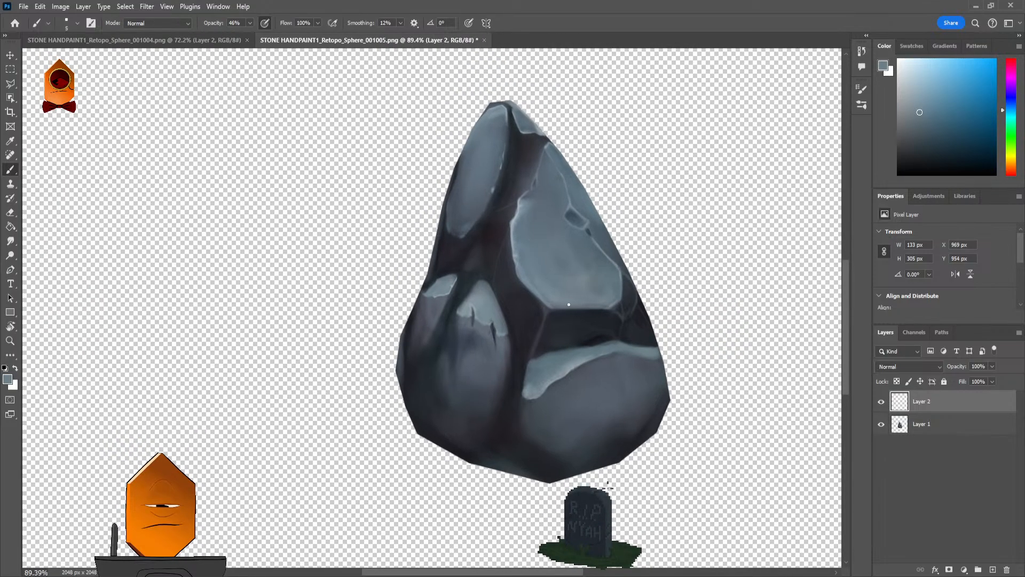
scroll(520, 262, "up", 3)
Step: Erase the thin crack lines from the dark crevice beside the large slab
key("e")
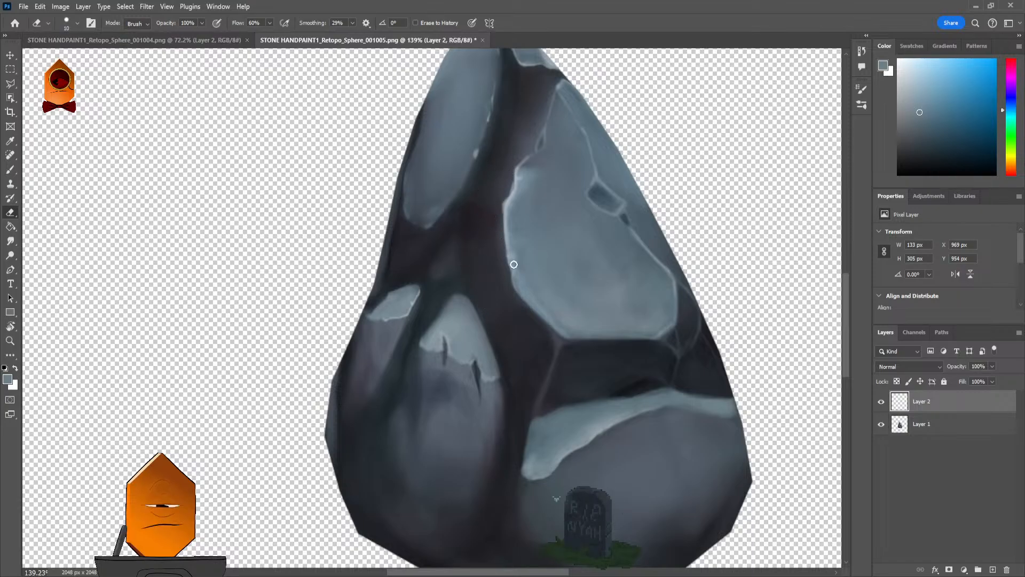
scroll(496, 212, "down", 2)
left_click_drag(573, 270, 592, 326)
scroll(601, 276, "down", 3)
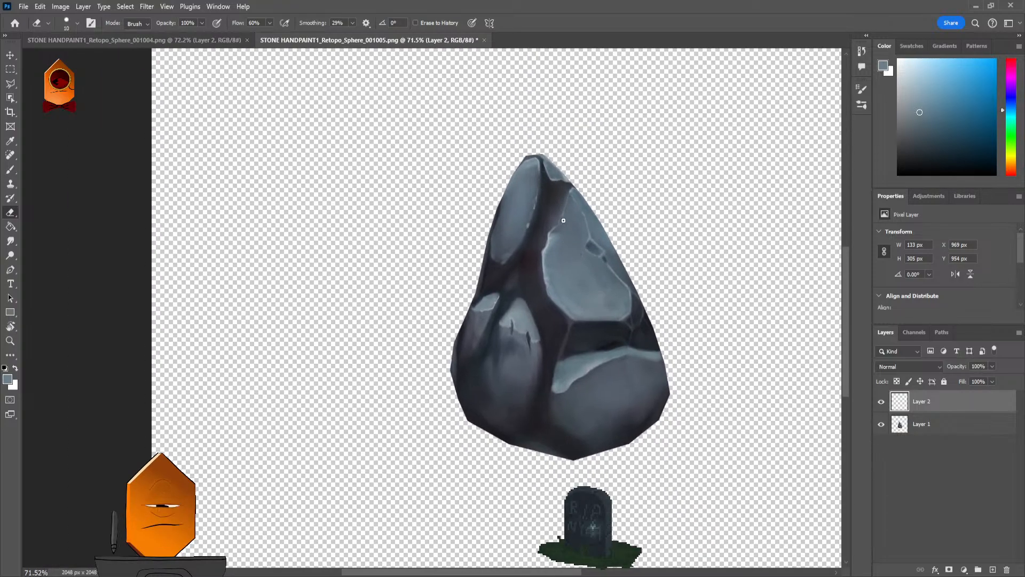
Step: Paint a grey wedge-shaped facet with the Brush in the dark crevice just below the small slab at the stone's tip
scroll(563, 220, "up", 6)
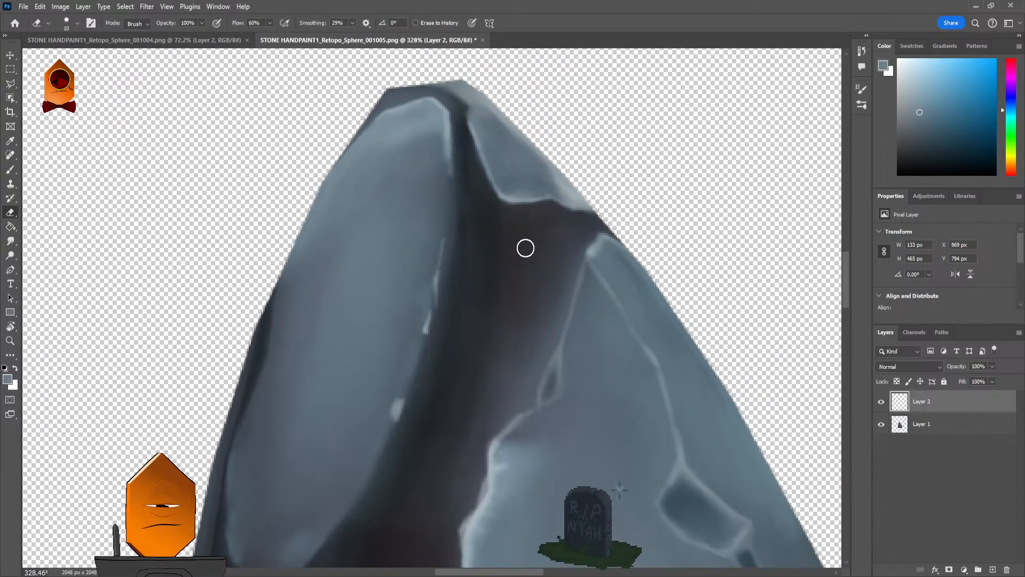
key("b")
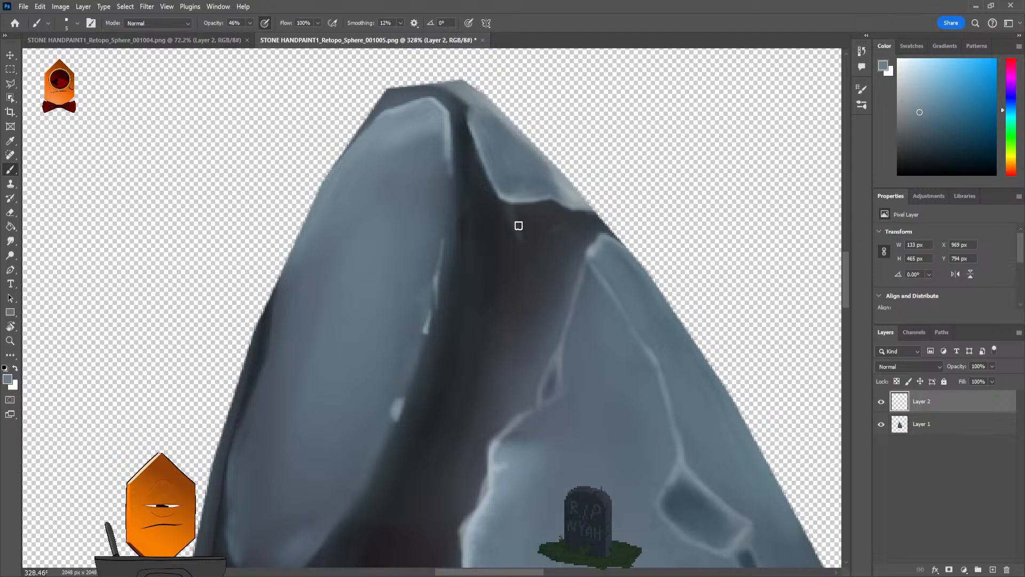
mouse_move(523, 231)
left_mouse_down()
mouse_move(531, 205)
mouse_move(545, 224)
left_mouse_up()
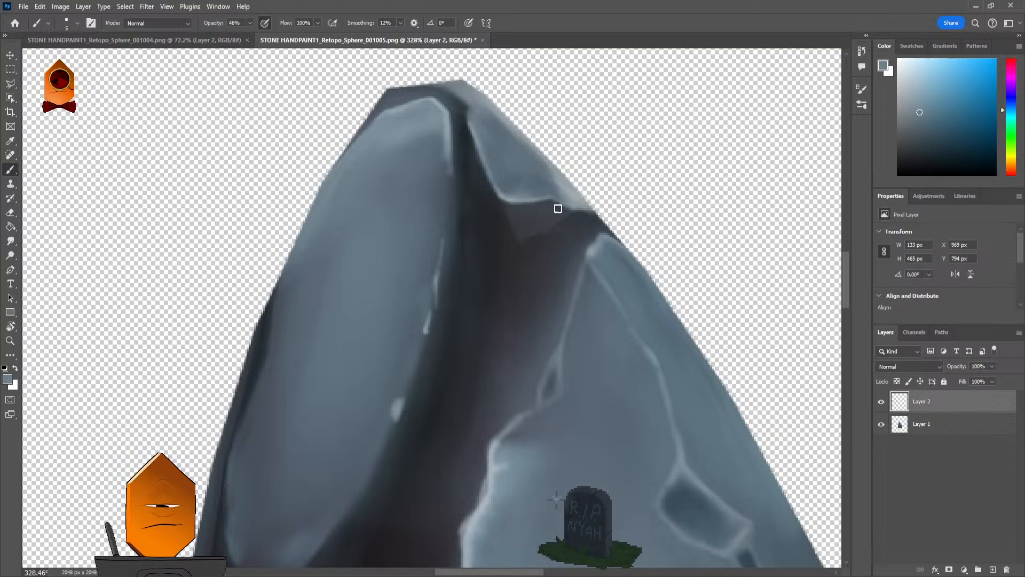
scroll(663, 142, "down", 5)
scroll(700, 176, "up", 4)
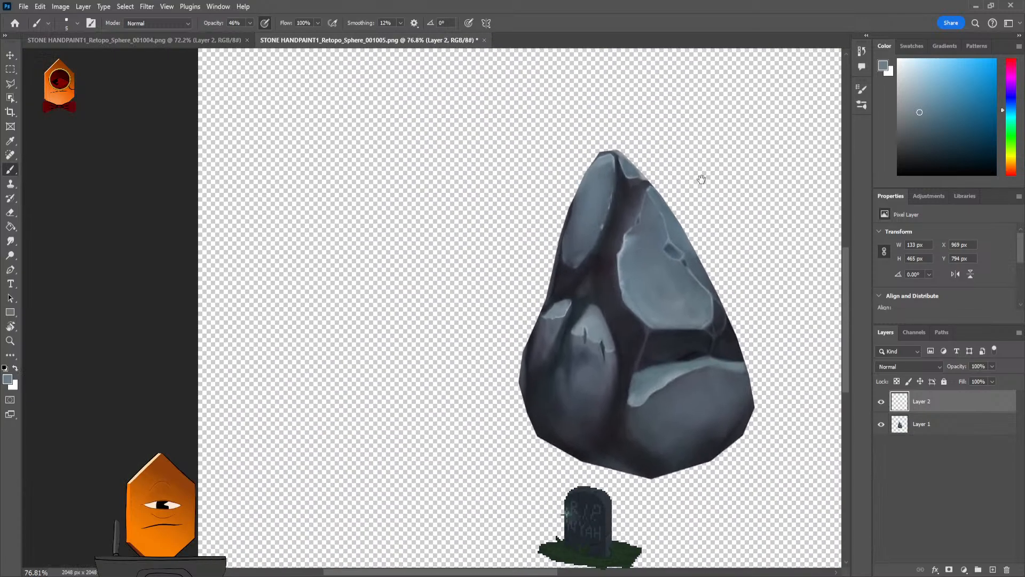
scroll(587, 196, "up", 3)
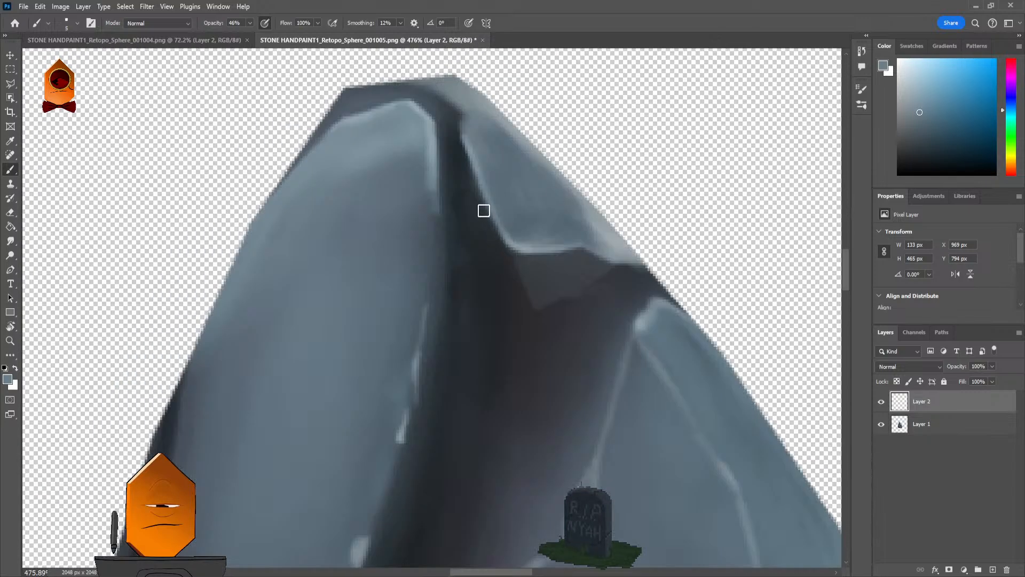
Step: Extend the new facet along the small tip slab's left edge and darken it with tones sampled from the surrounding crevice
left_click_drag(482, 198, 525, 300)
left_click(570, 289, "alt")
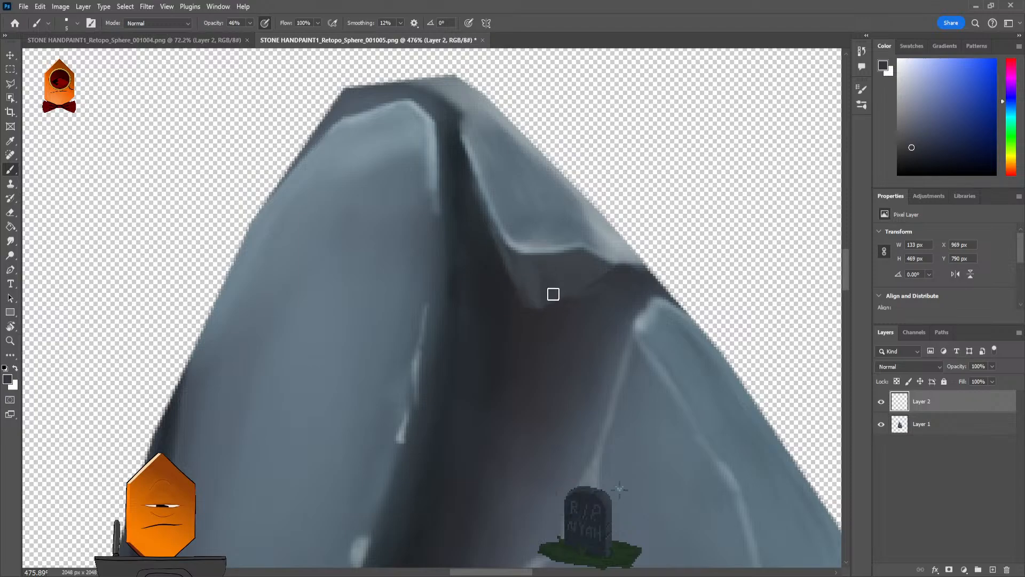
left_click(621, 279, "alt")
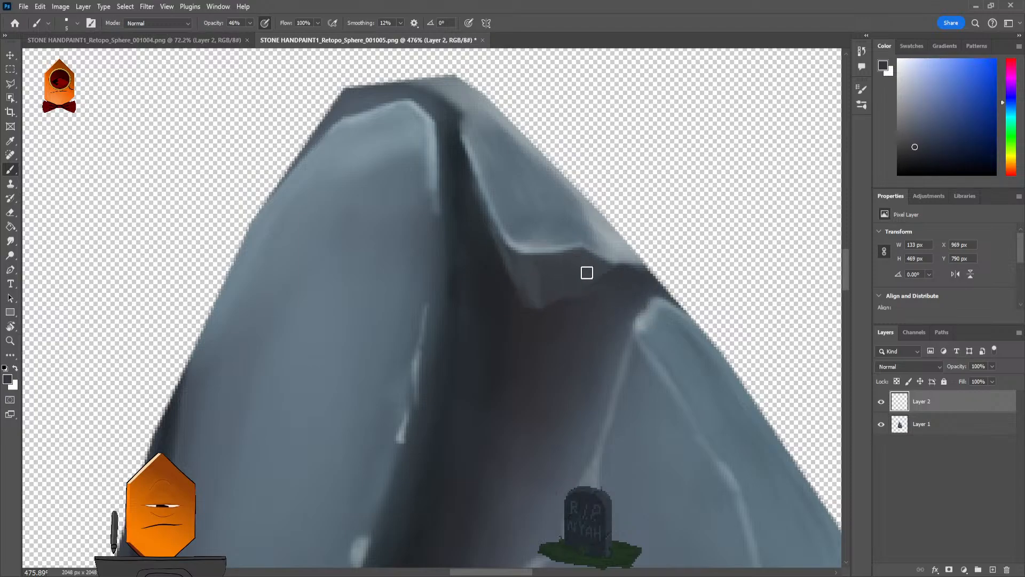
left_click(620, 282, "alt")
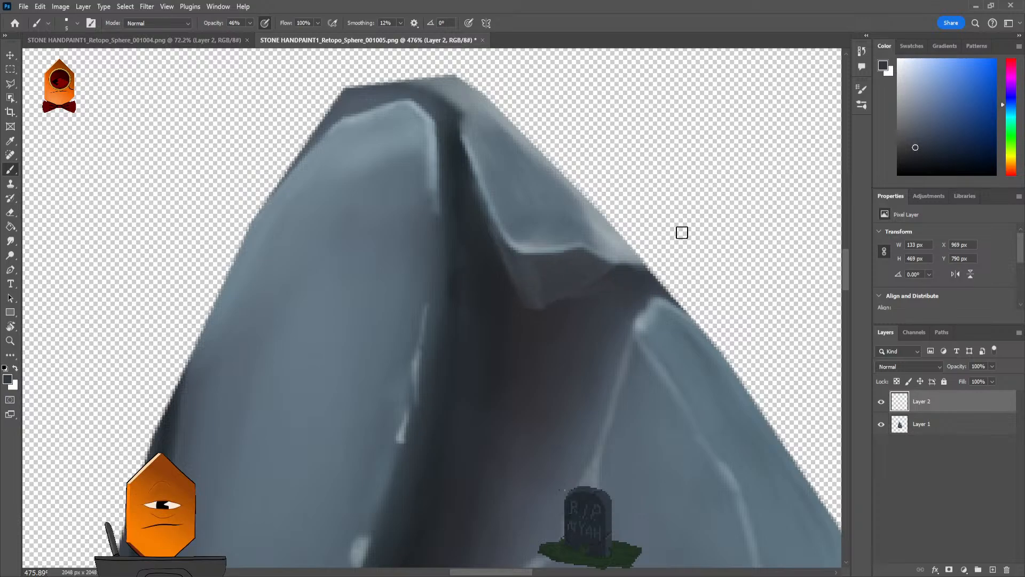
left_click(644, 278, "alt")
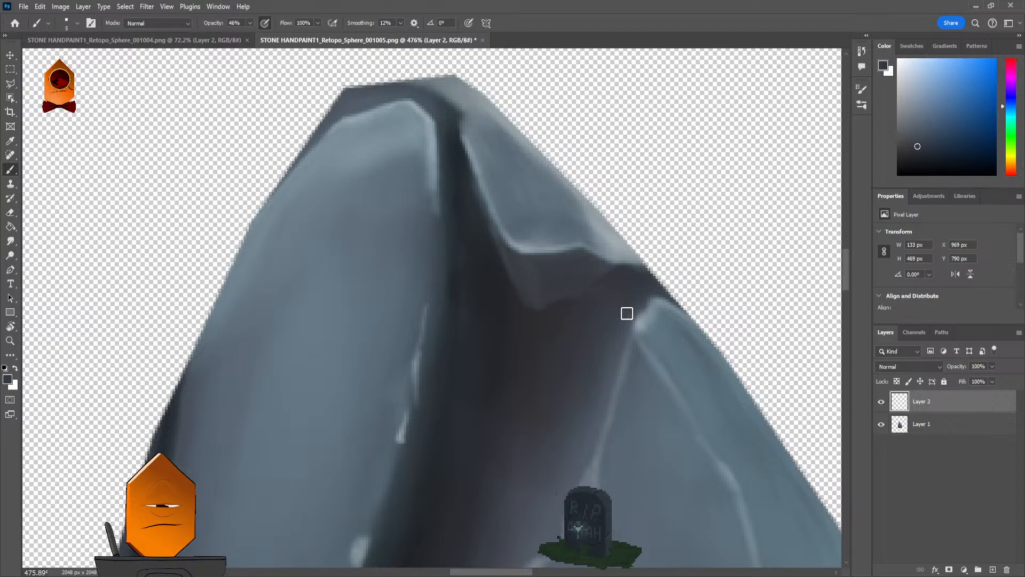
left_click(629, 270, "alt")
left_click(478, 210, "alt")
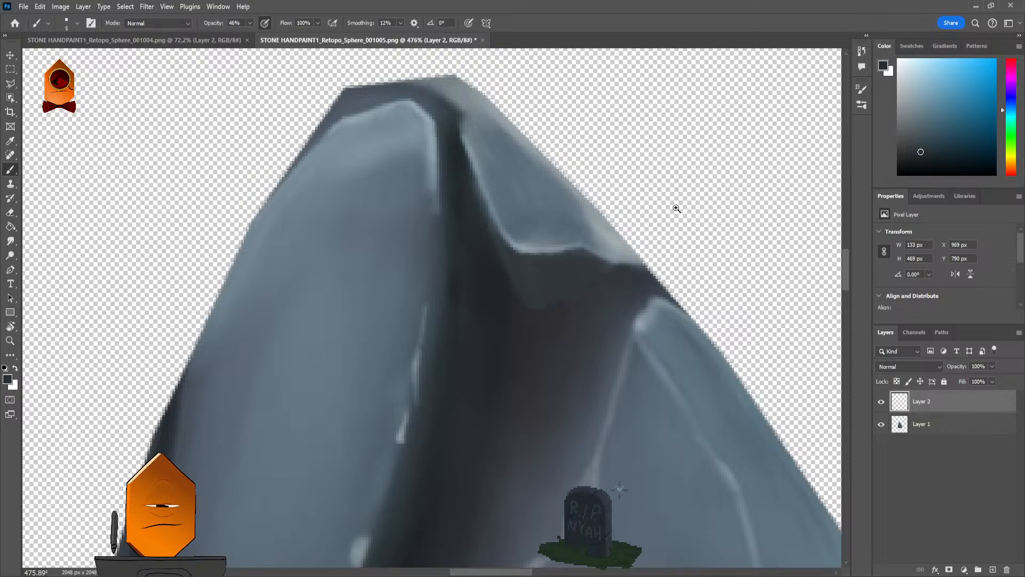
Step: Enlarge the brush slightly and blend the facet's lower edge into the crevice with a sampled dark grey
scroll(675, 206, "down", 5)
scroll(759, 181, "down", 5)
scroll(712, 158, "up", 7)
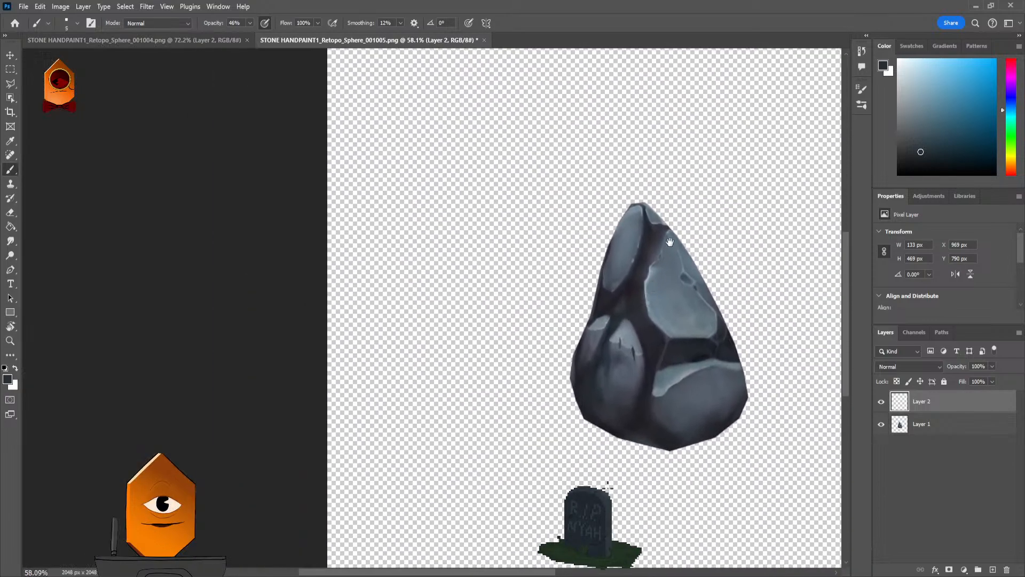
scroll(698, 228, "up", 2)
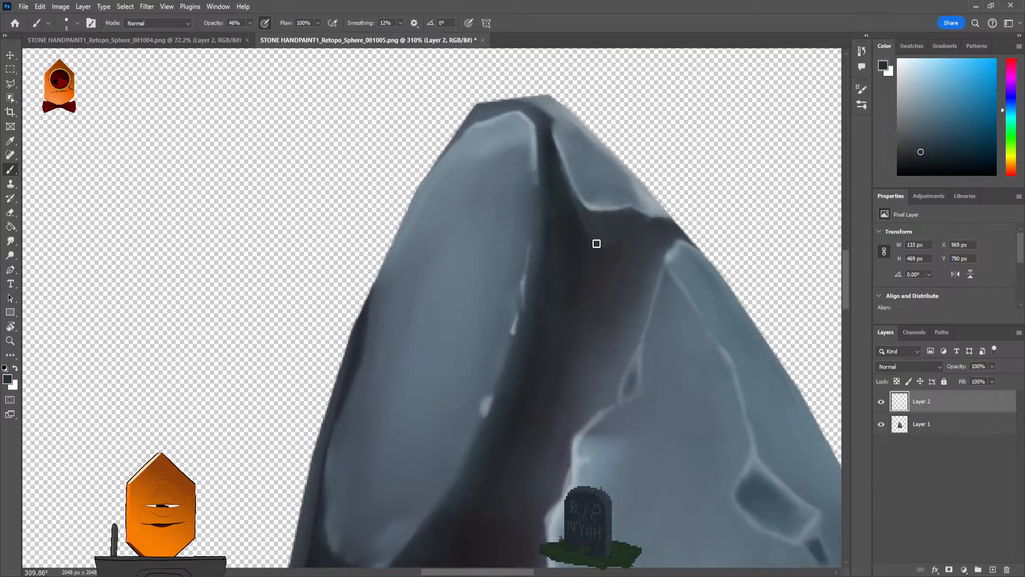
key("f")
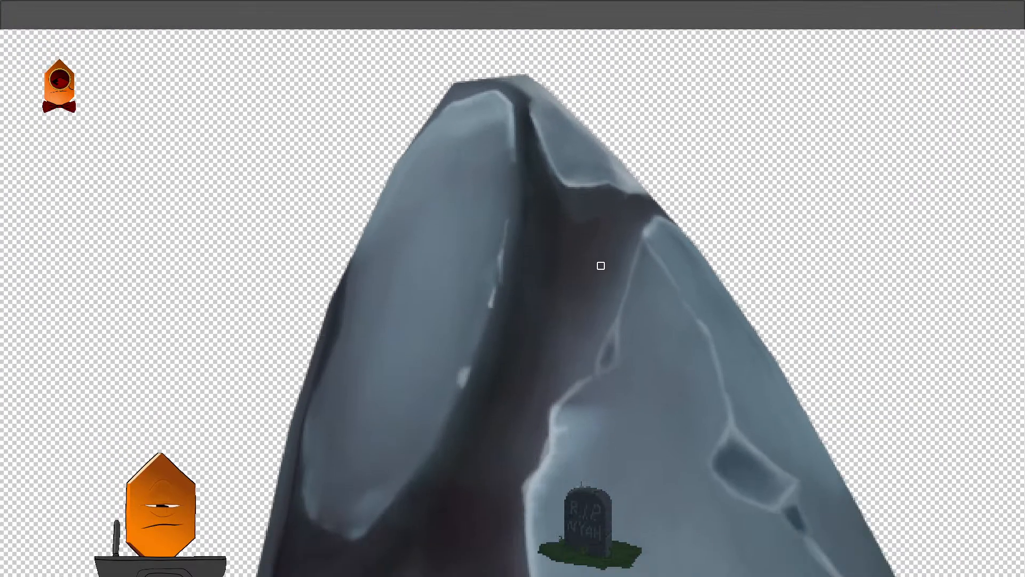
key("f")
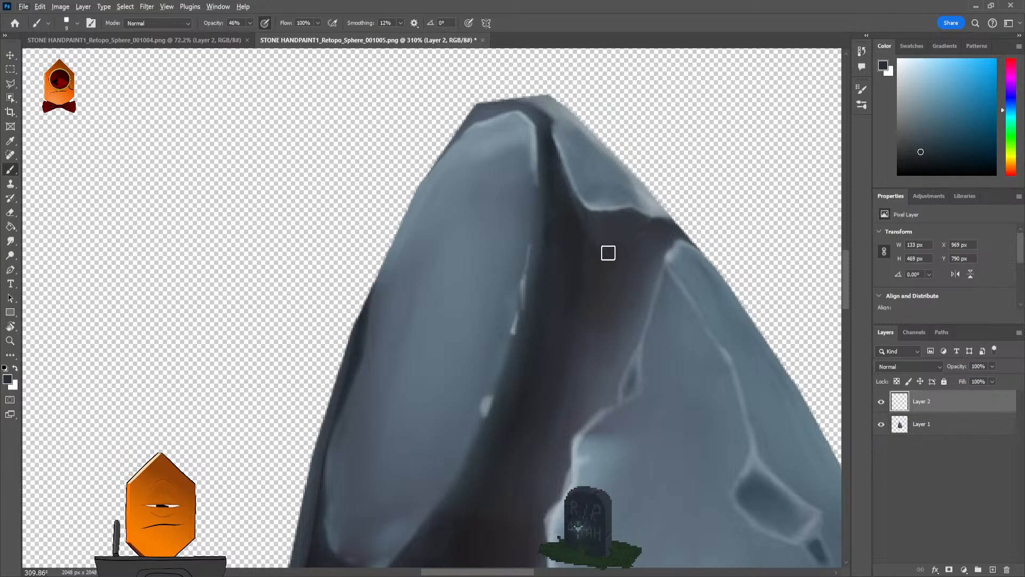
left_click(608, 227, "alt")
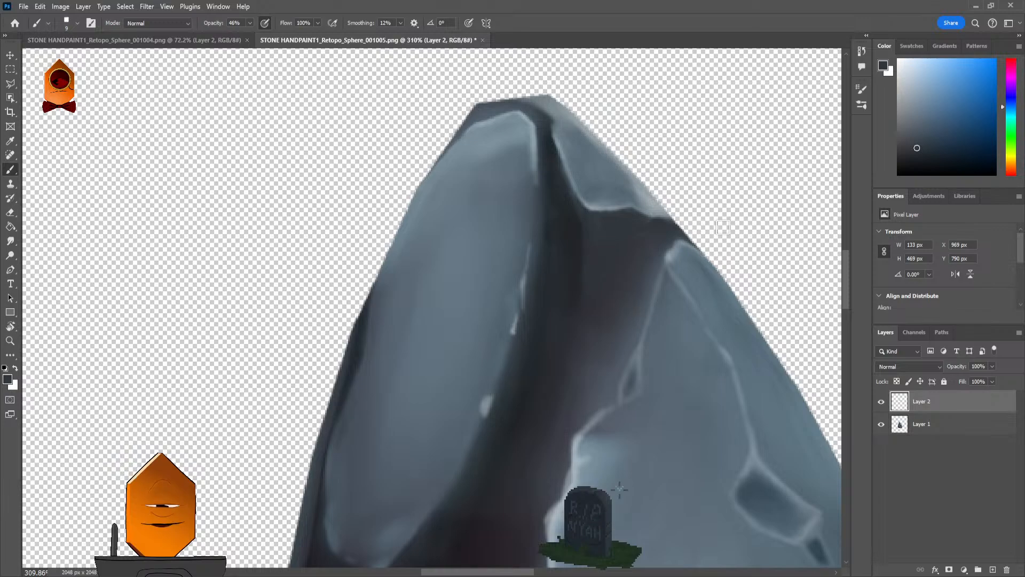
Step: Sample a near-black tone from the crevice and deepen the shadow beneath the small facet near the rock's tip
scroll(735, 167, "down", 5)
scroll(744, 188, "up", 5)
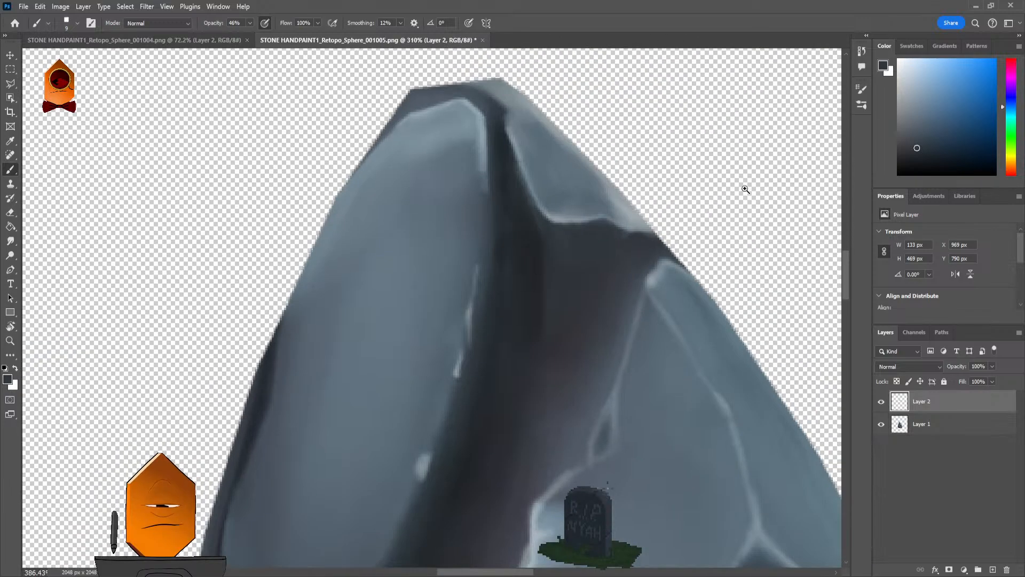
left_click(635, 265, "alt")
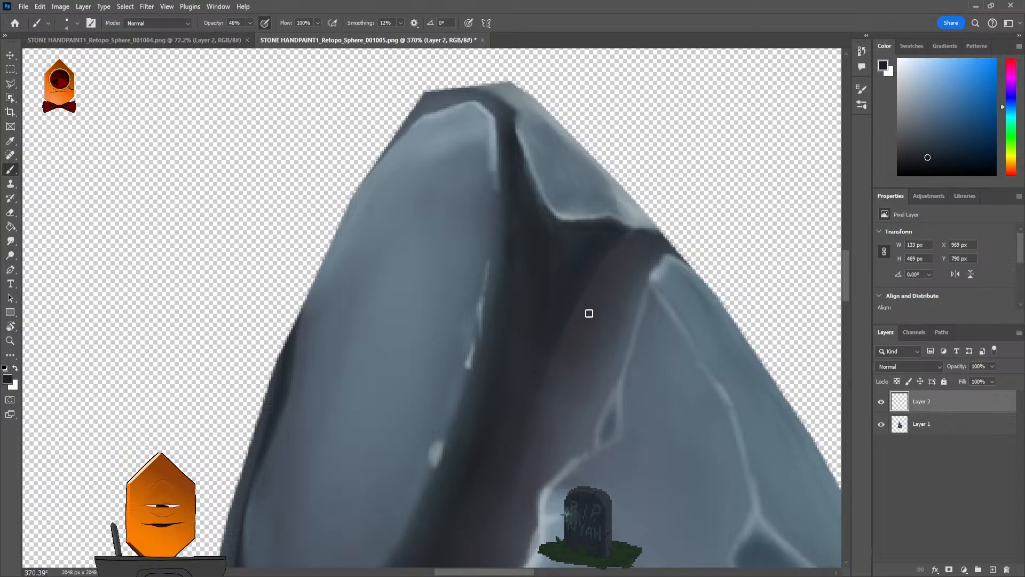
scroll(589, 313, "down", 10)
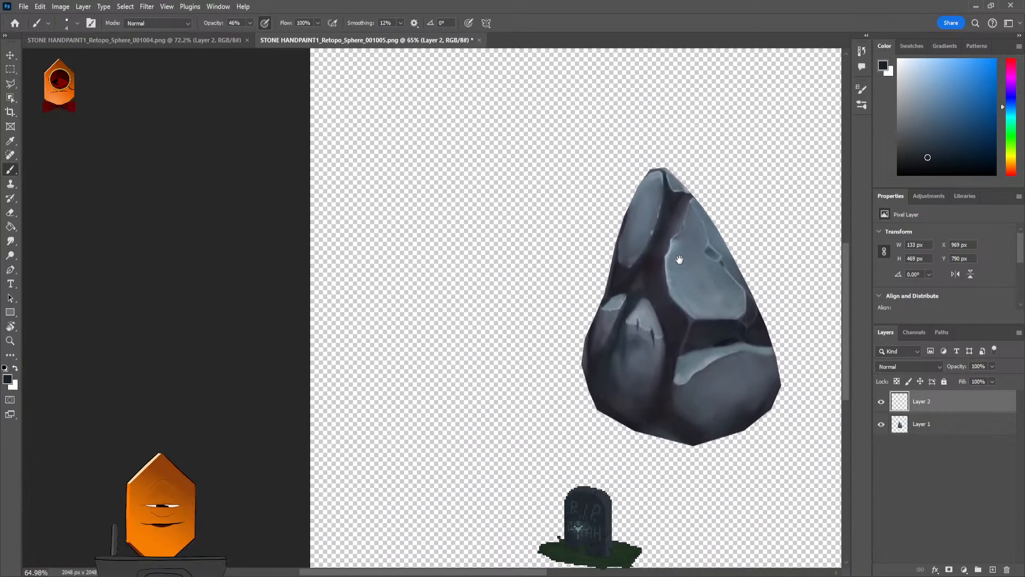
Step: Sample a grey-blue tone, set the brush opacity to 21%, and paint faint light strokes in the crevice below the small facet
scroll(705, 184, "up", 10)
left_click(581, 192, "alt")
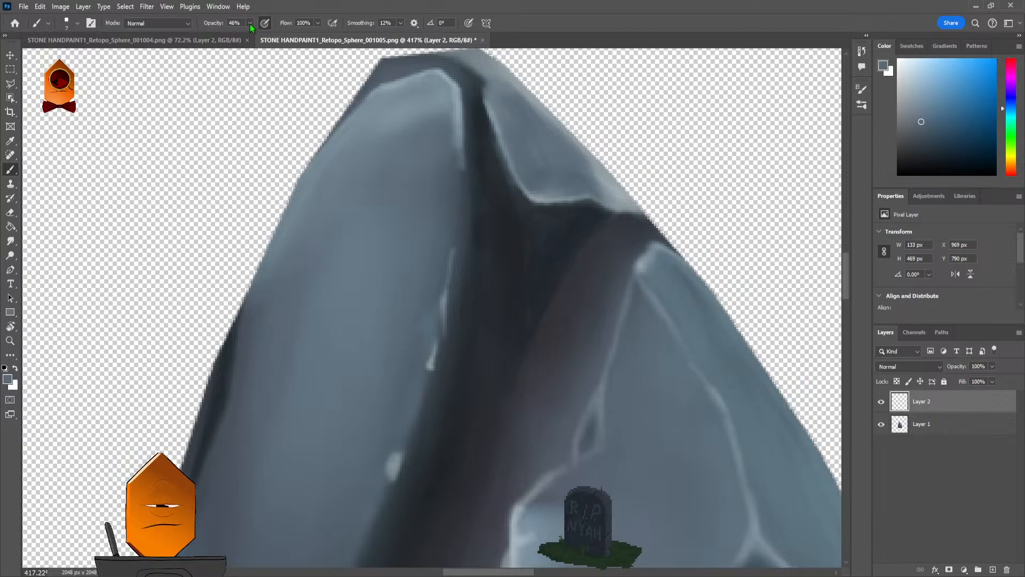
left_click_drag(249, 24, 238, 33)
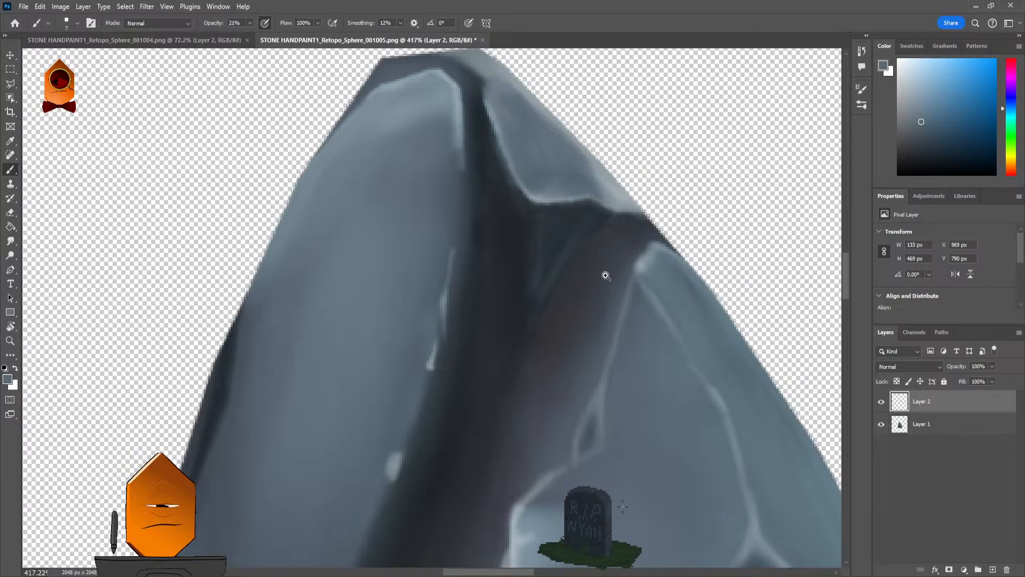
scroll(605, 275, "down", 10)
scroll(661, 222, "up", 10)
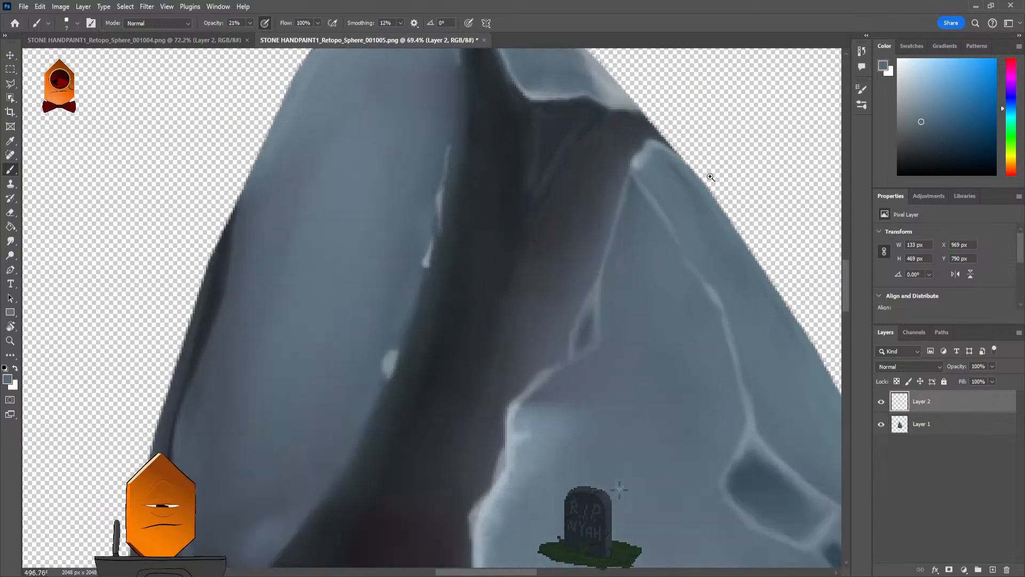
Step: Blend the faint light strokes in the upper crevice with the Smudge tool at 14% strength
scroll(664, 199, "down", 6)
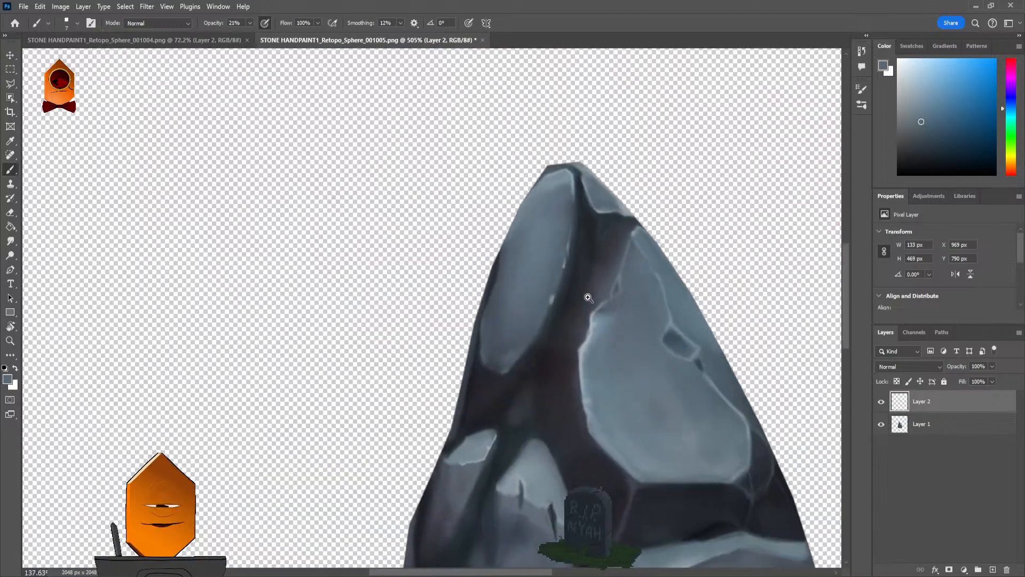
scroll(271, 285, "up", 3)
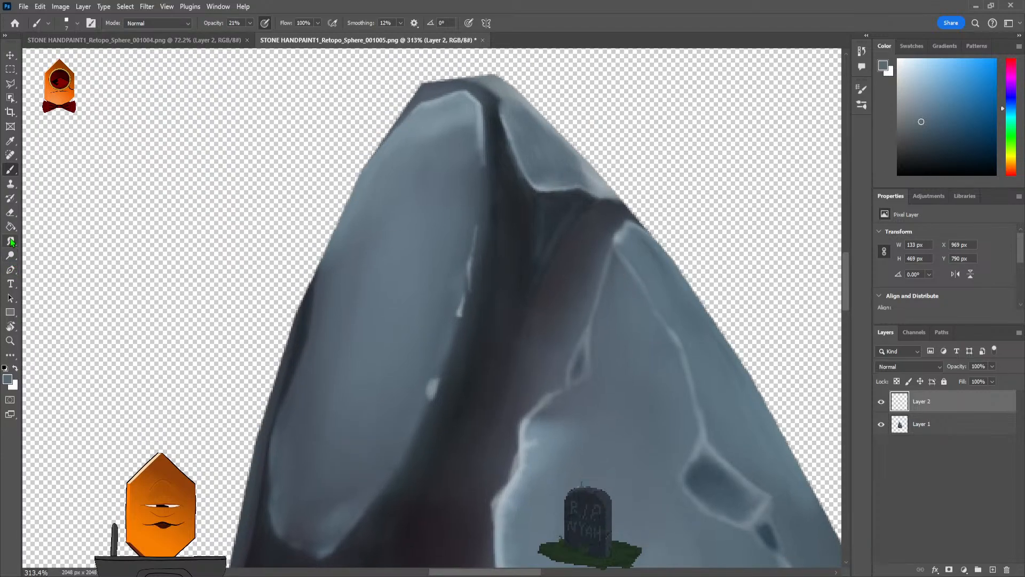
left_click(10, 241)
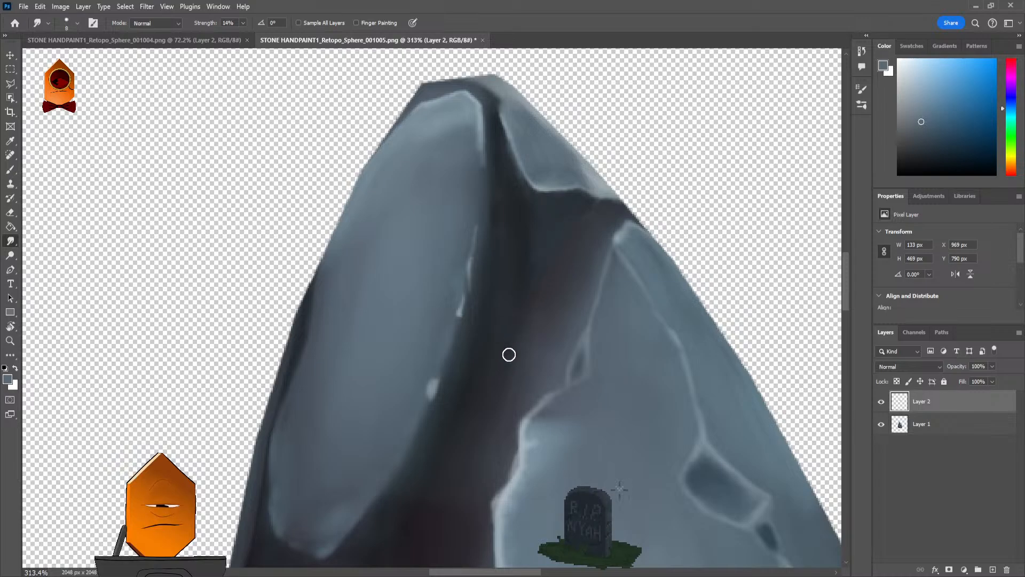
Step: Lasso a rounded area along the crevice's curved inner edge, enclosing the upper part of the large facet
left_click(12, 85)
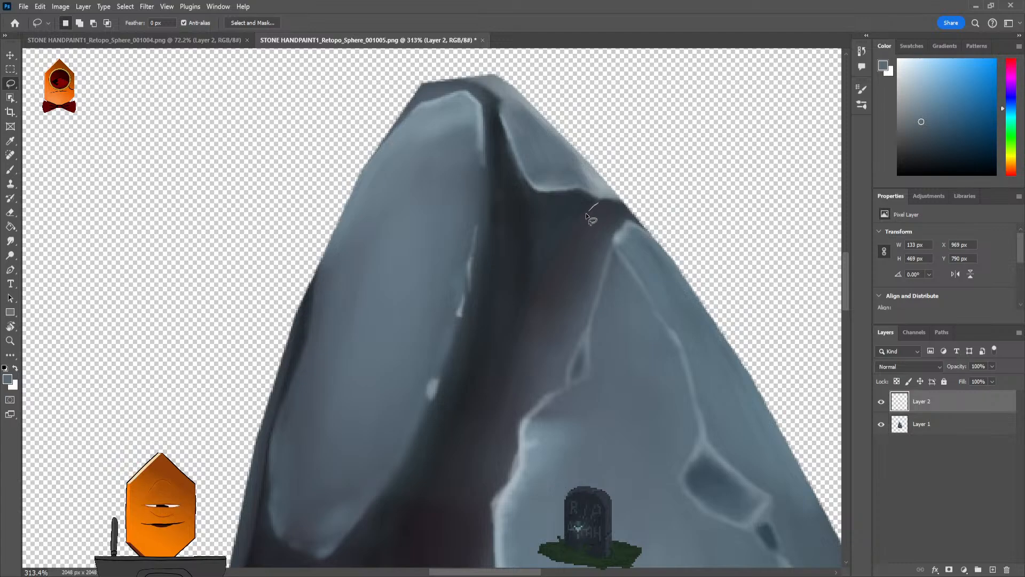
left_click_drag(598, 202, 572, 229)
left_click_drag(553, 266, 546, 279)
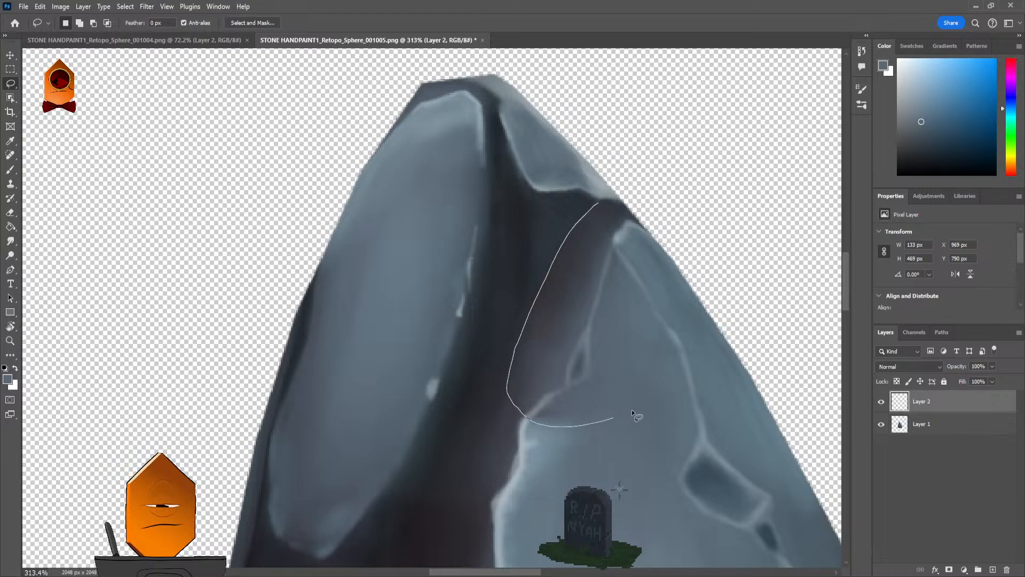
left_click_drag(693, 244, 605, 214)
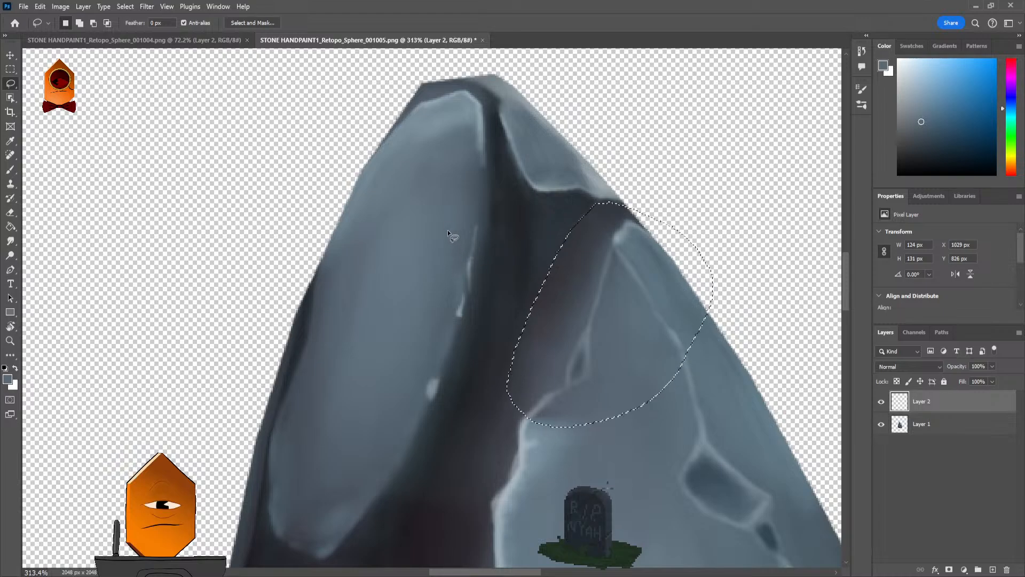
Step: Shade the crevice side of the selected area with a sampled dark tone, using a 175 px brush at 52% opacity, and deselect
key("b")
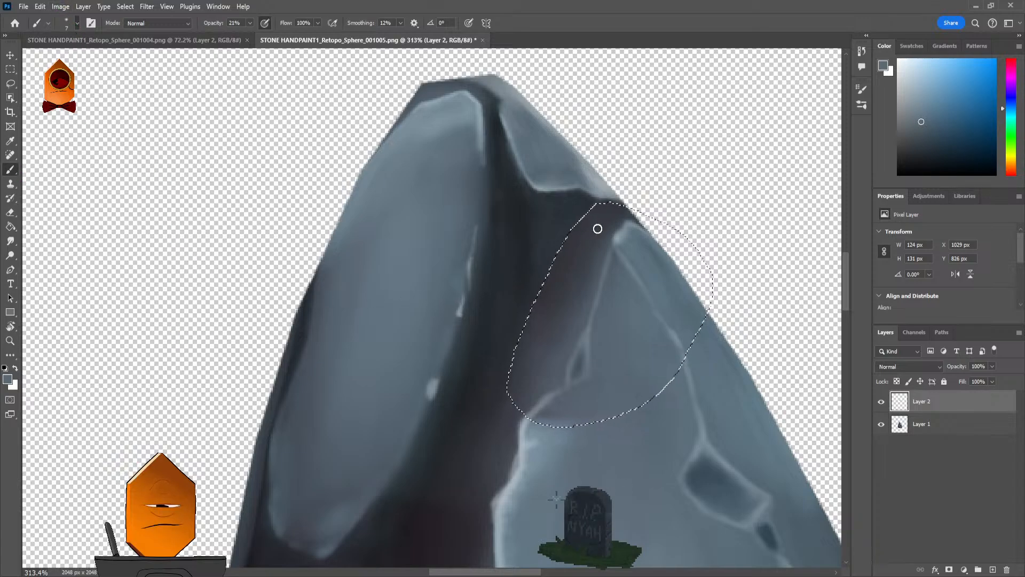
key("bracketright")
key("bracketright")
key("bracketright")
key("bracketright")
key("bracketright")
key("bracketright")
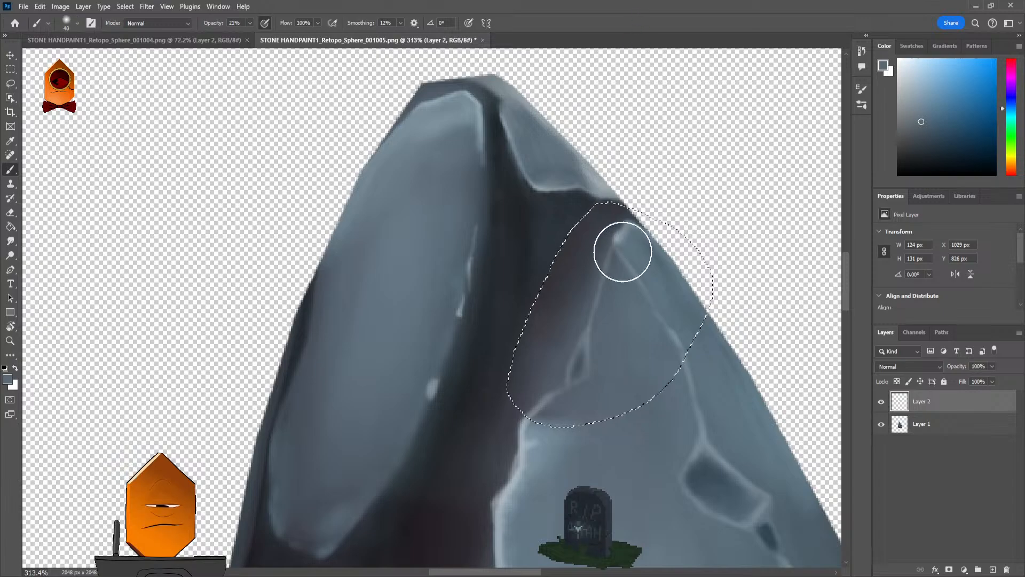
key("bracketright")
key("bracketright")
key("bracketright")
key("bracketright")
key("bracketright")
key("bracketright")
key("bracketright")
key("bracketright")
key("bracketright")
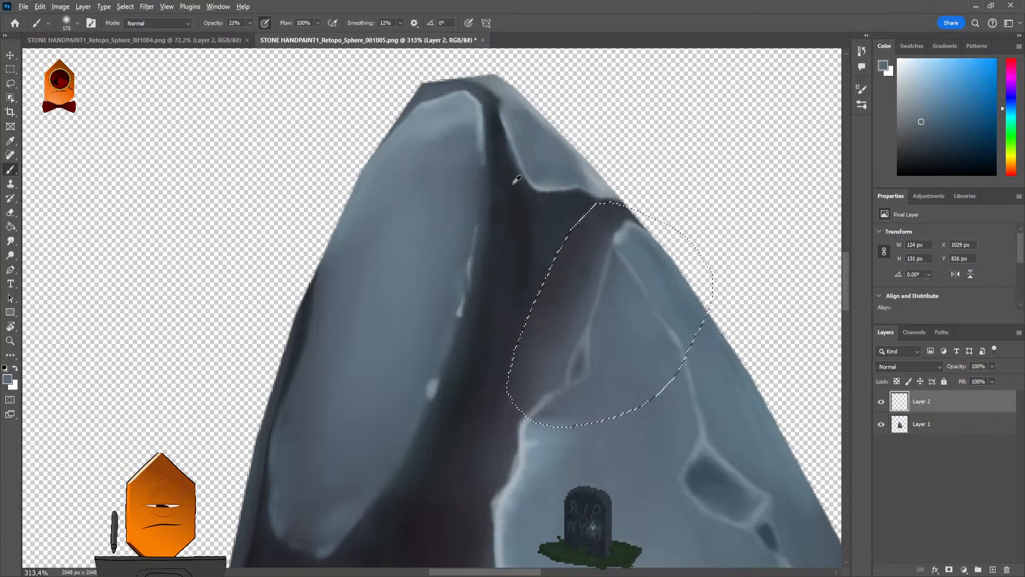
left_click(516, 180, "alt")
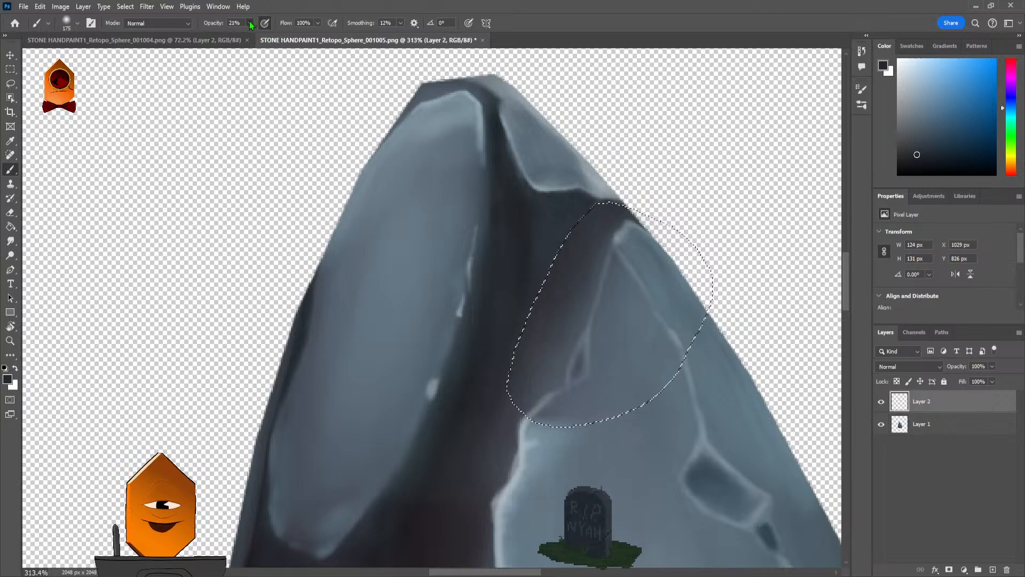
left_click_drag(249, 27, 265, 38)
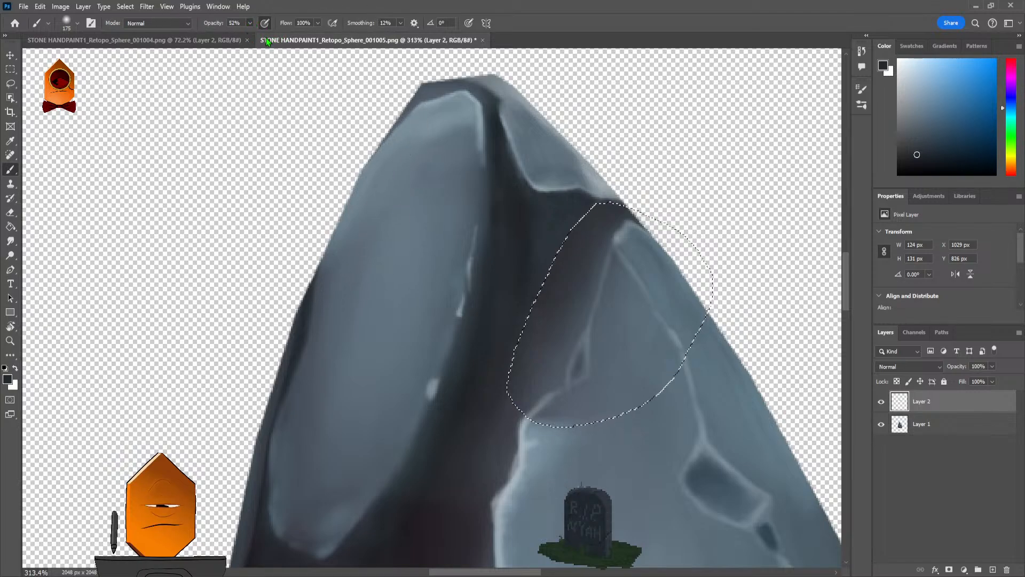
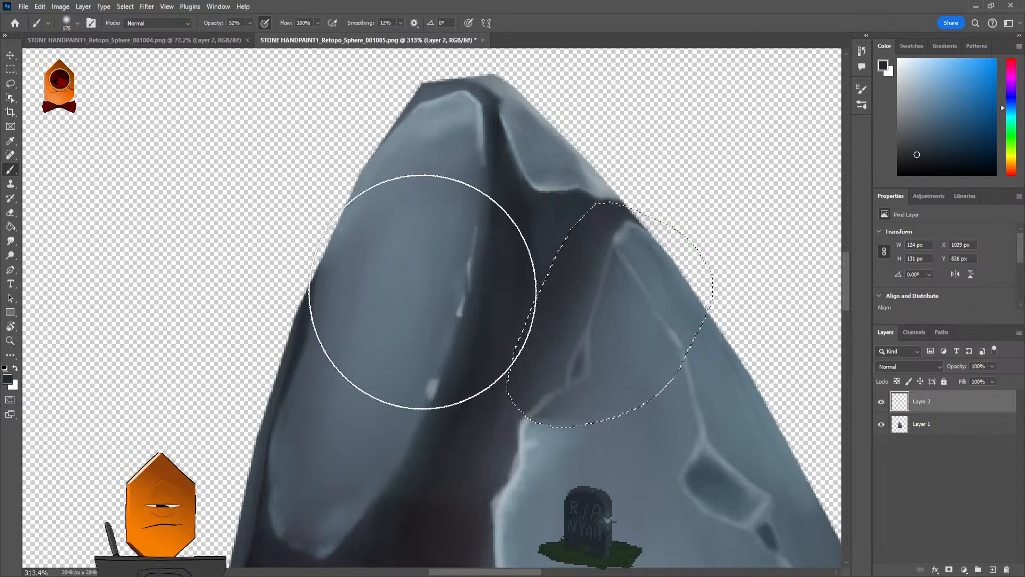
key("ctrl+d")
Step: Erase the dark overspill from the large facet and its light edge, enlarging the eraser to 40 px for the facet's interior
left_click_drag(662, 166, 658, 187)
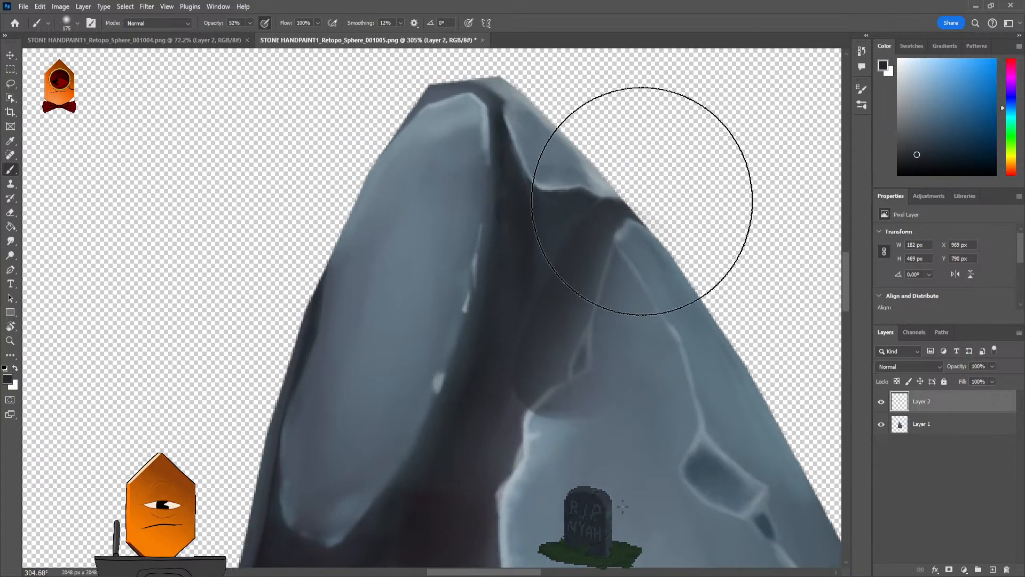
key("e")
mouse_move(576, 350)
left_mouse_down()
mouse_move(588, 396)
mouse_move(556, 408)
left_mouse_up()
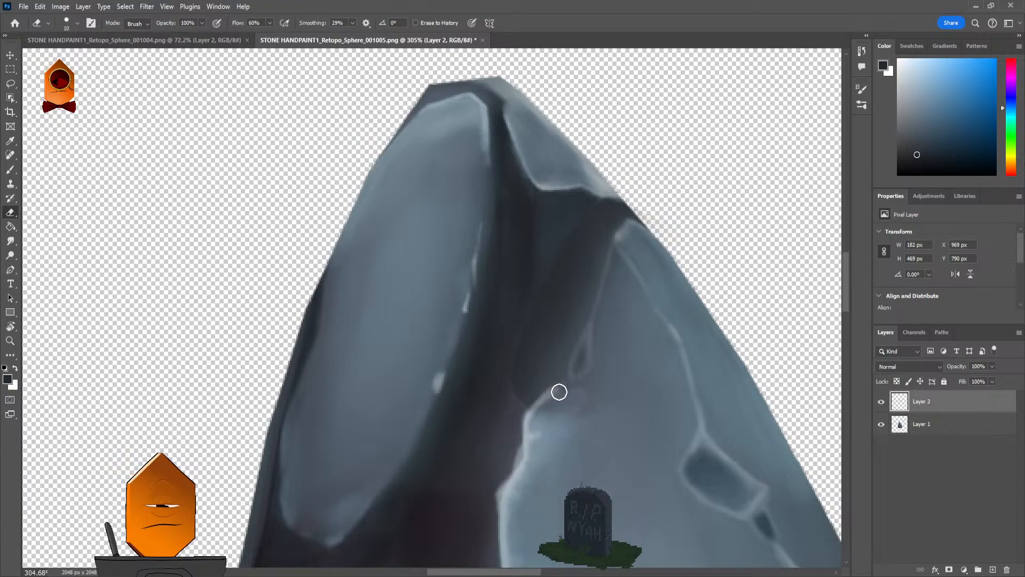
mouse_move(559, 392)
left_mouse_down()
mouse_move(575, 378)
mouse_move(631, 227)
left_mouse_up()
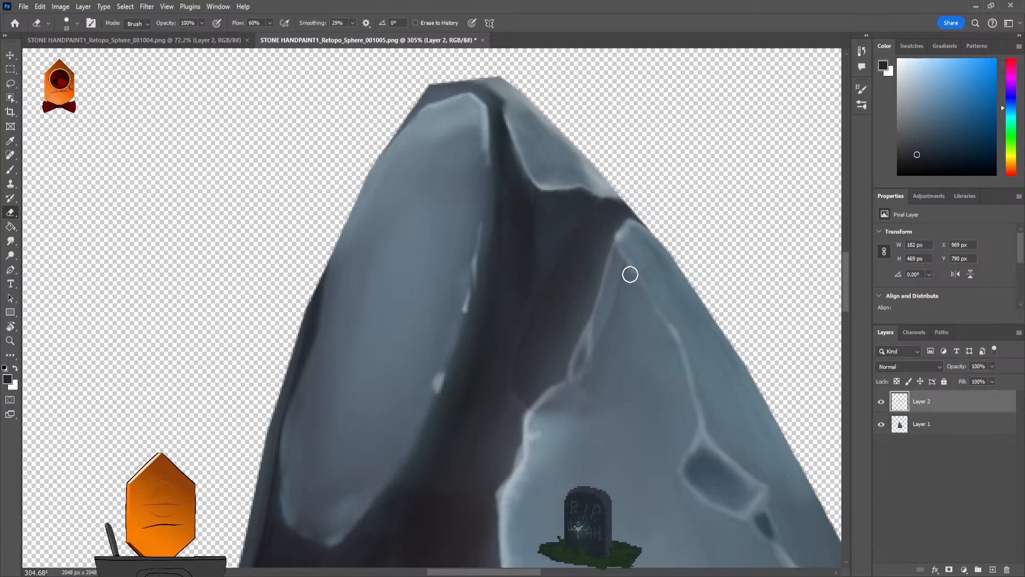
key("bracketright")
key("bracketright")
key("bracketright")
mouse_move(619, 346)
left_mouse_down()
mouse_move(652, 325)
mouse_move(678, 286)
mouse_move(666, 350)
mouse_move(706, 225)
left_mouse_up()
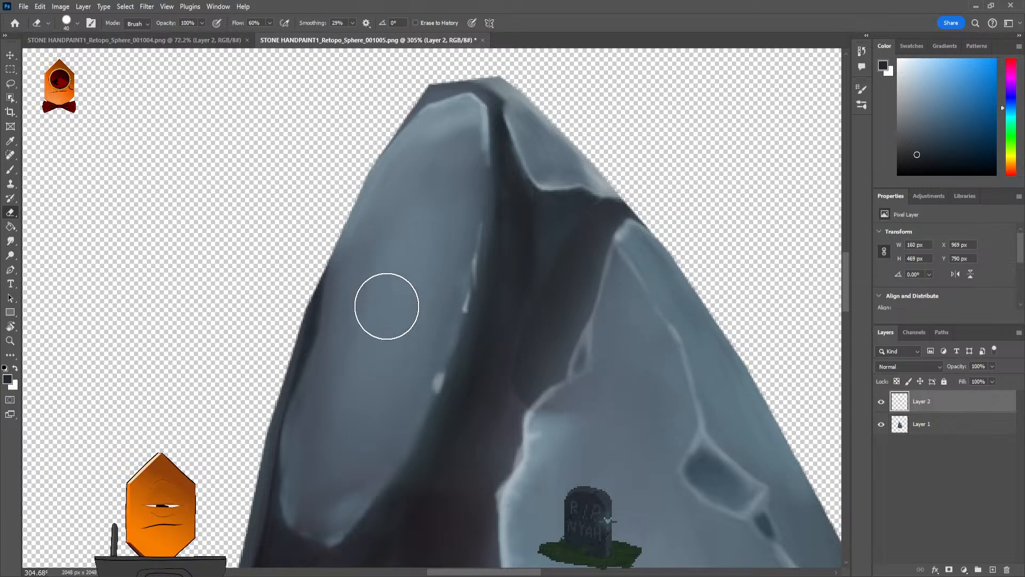
Step: Smudge the hard edge of the new shadow into the crevice at 14% strength and enlarge the smudge brush to 25 px
left_click(11, 241)
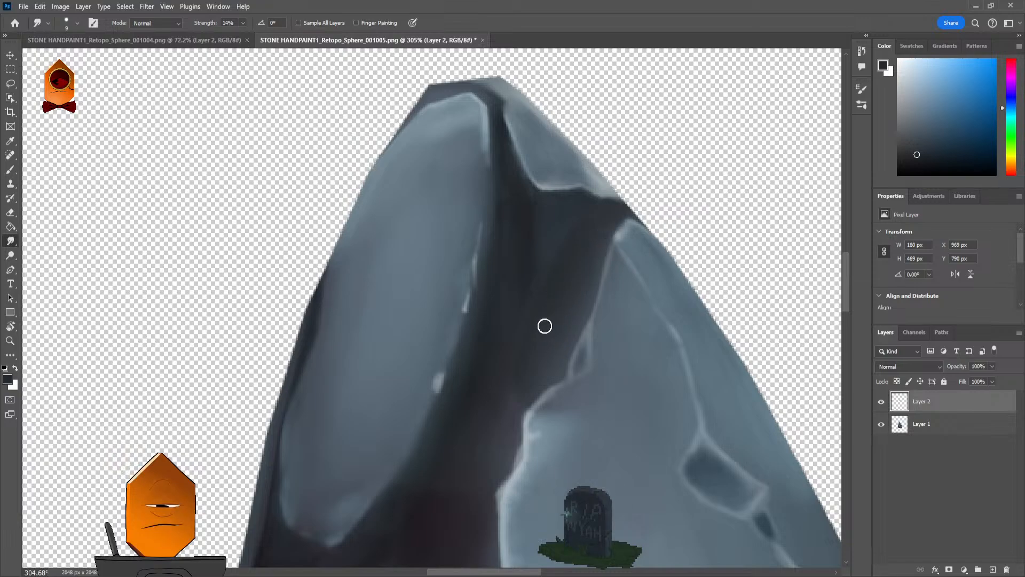
key("bracketright")
key("bracketright")
key("bracketright")
key("bracketright")
key("bracketright")
Step: Darken the upper crevice softly with a 60 px round brush at 52% opacity
scroll(732, 201, "down", 5)
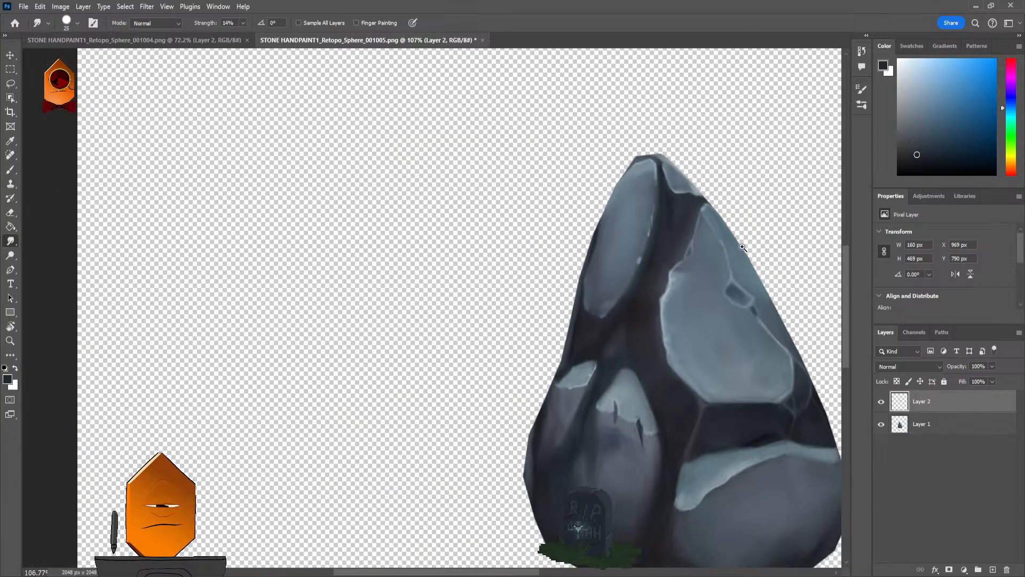
scroll(778, 181, "up", 4)
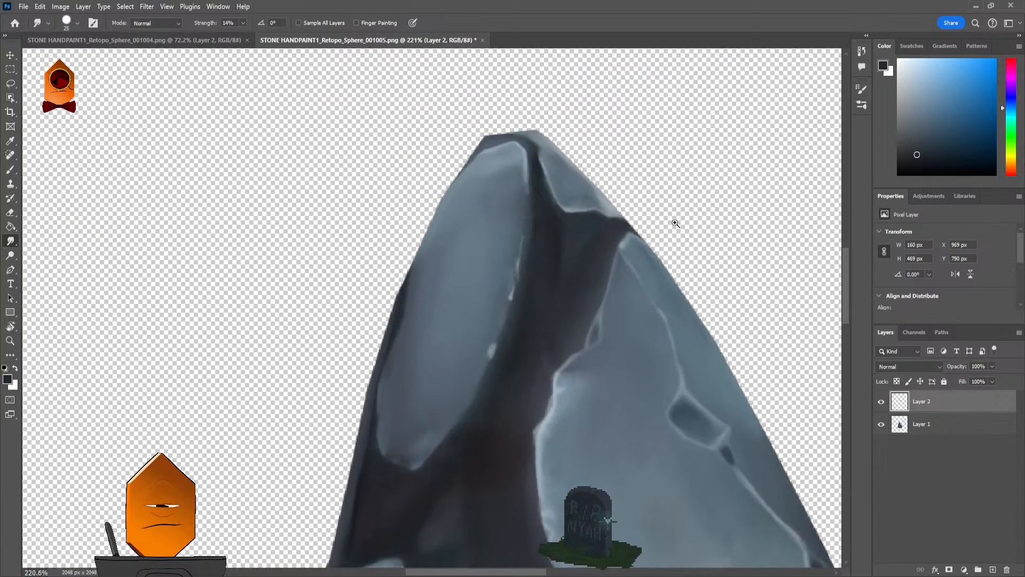
scroll(612, 196, "up", 1)
scroll(606, 226, "up", 1)
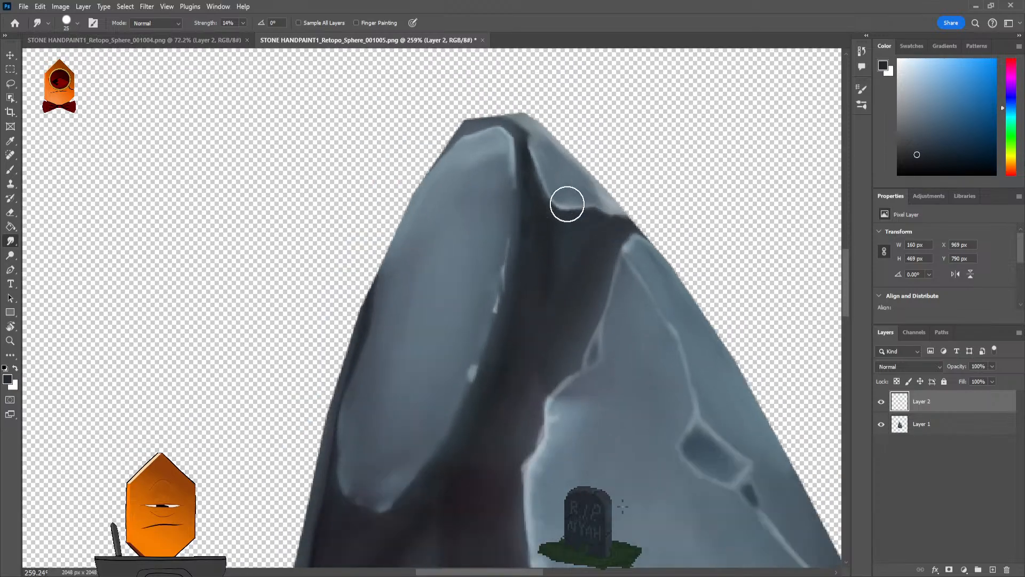
key("b")
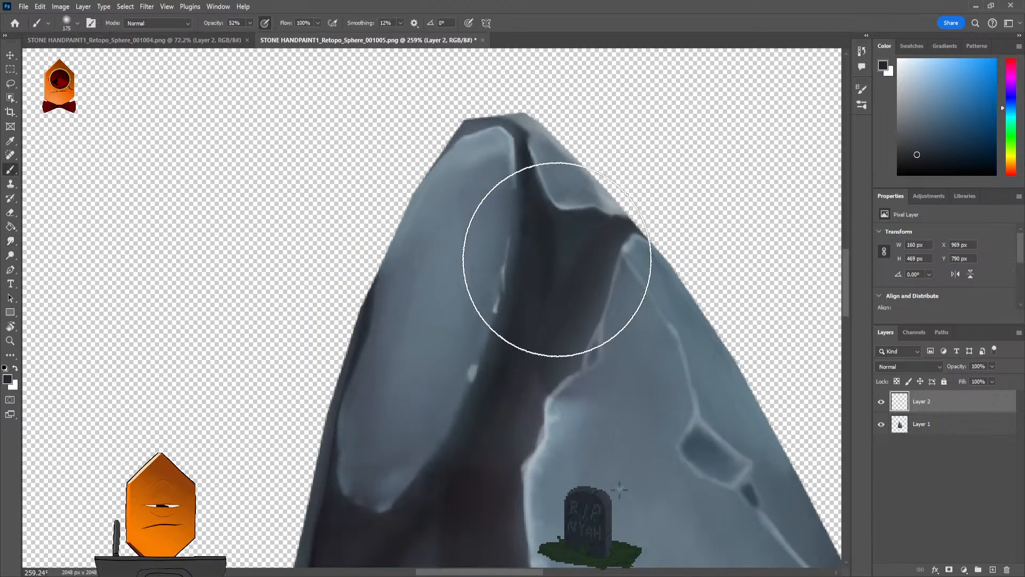
key("bracketleft")
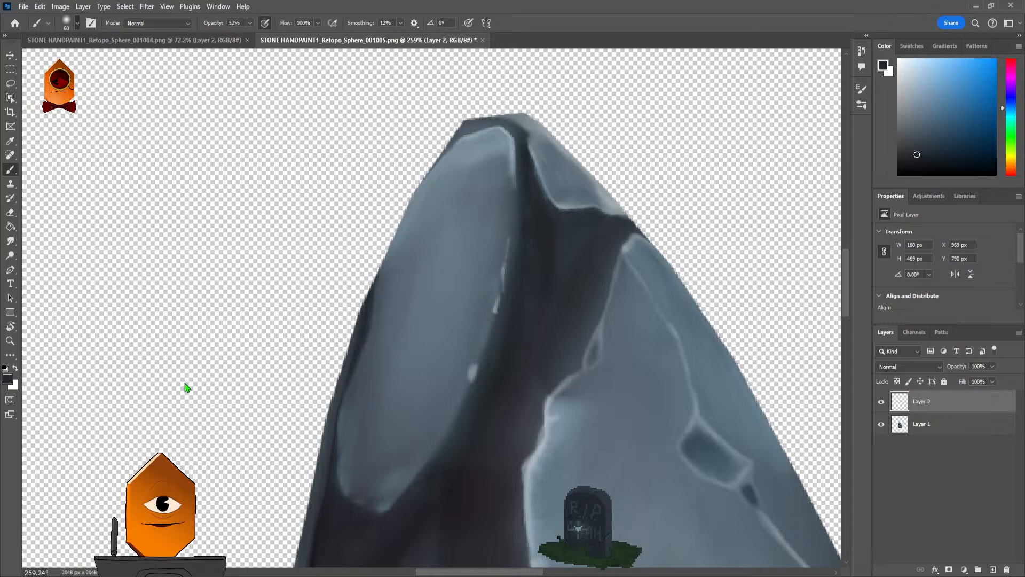
Step: Paint a thin, lighter blue-grey highlight curving down the crevice from the small facet's edge with a small square-tipped brush
left_click(129, 377)
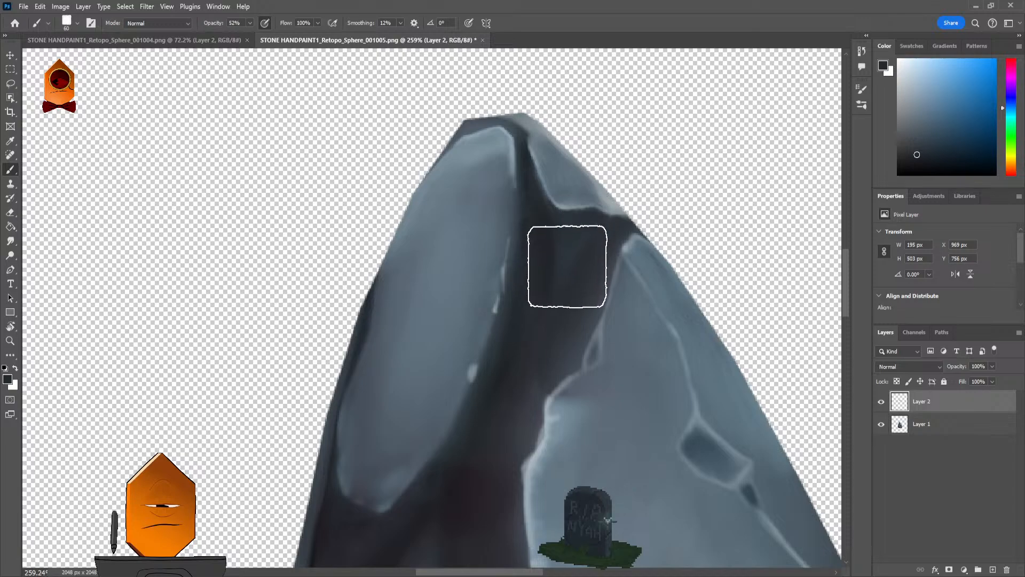
key("bracketleft")
key("bracketleft")
key("bracketleft")
key("bracketleft")
key("bracketleft")
key("bracketleft")
key("bracketleft")
key("bracketleft")
key("bracketleft")
key("bracketleft")
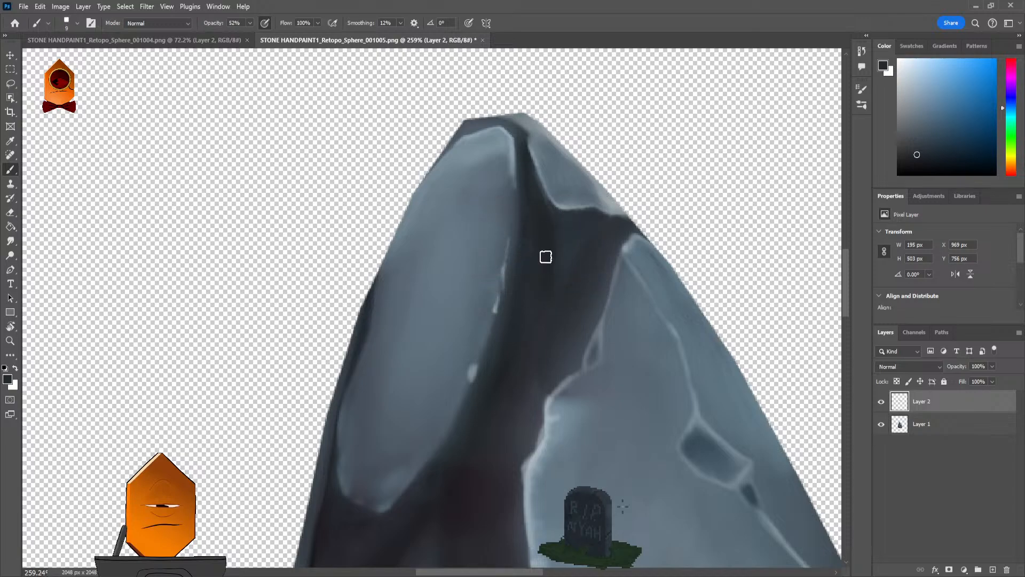
left_click(559, 233, "alt")
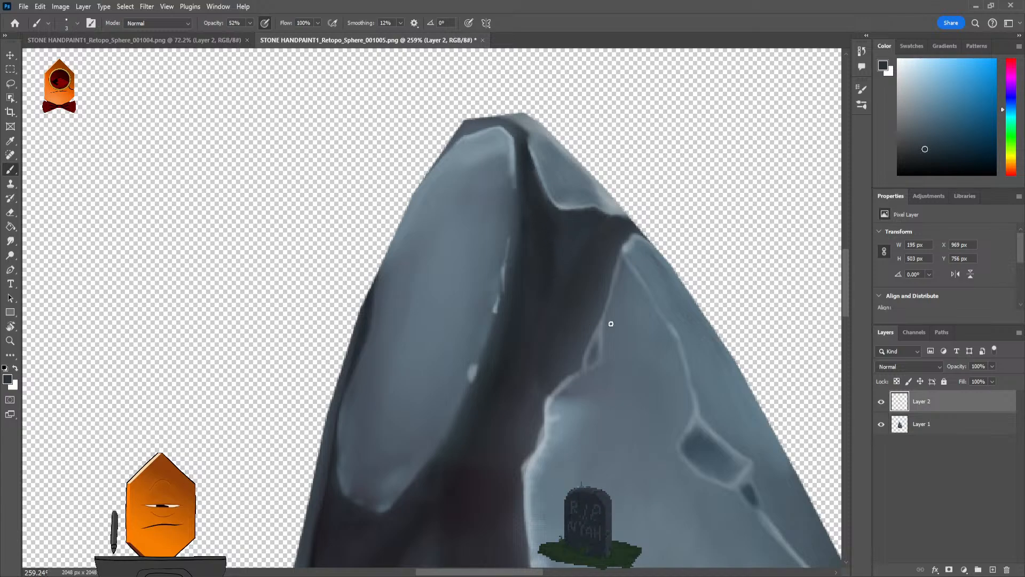
left_click(913, 135)
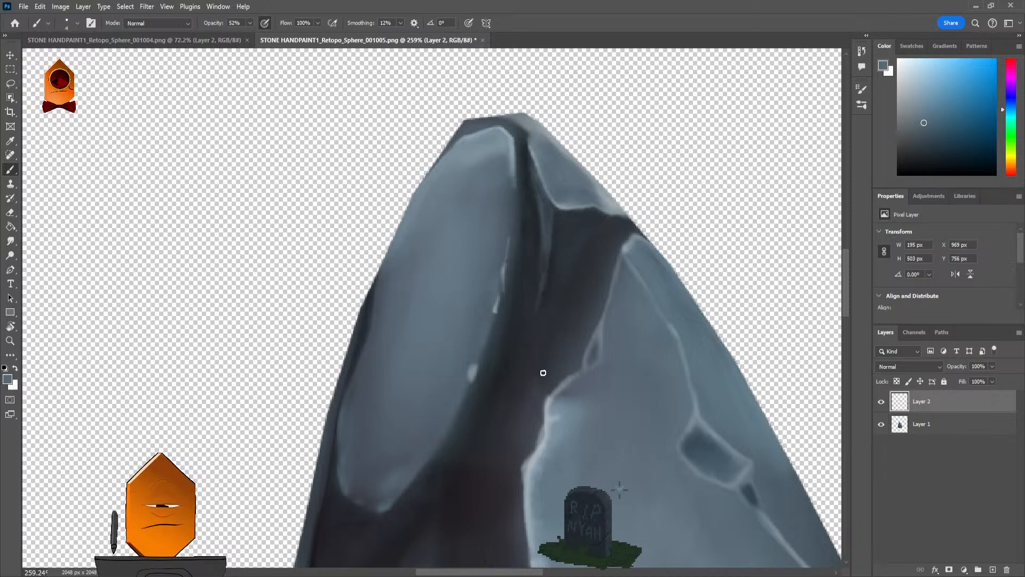
scroll(716, 218, "down", 5)
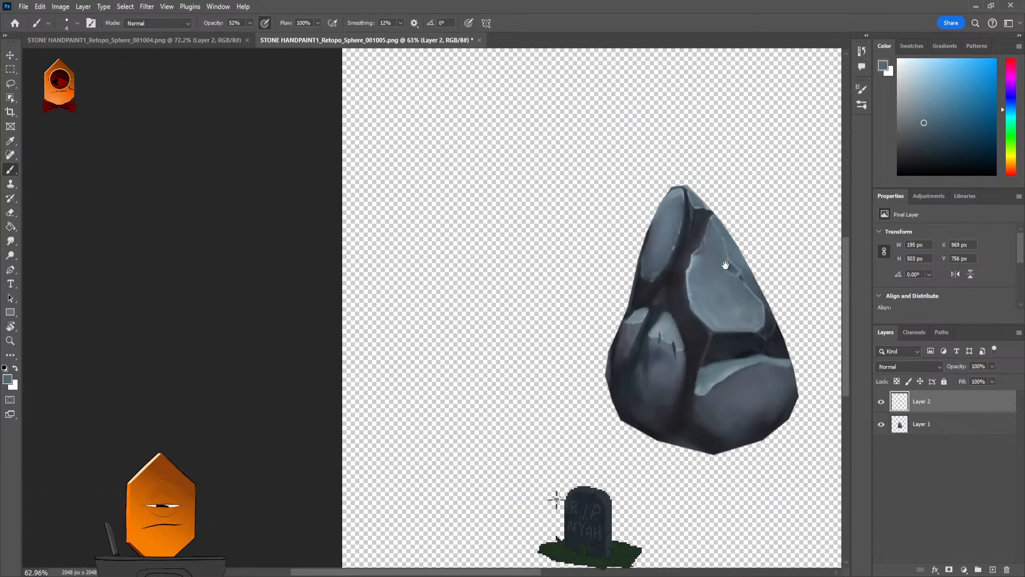
left_click_drag(725, 266, 697, 270)
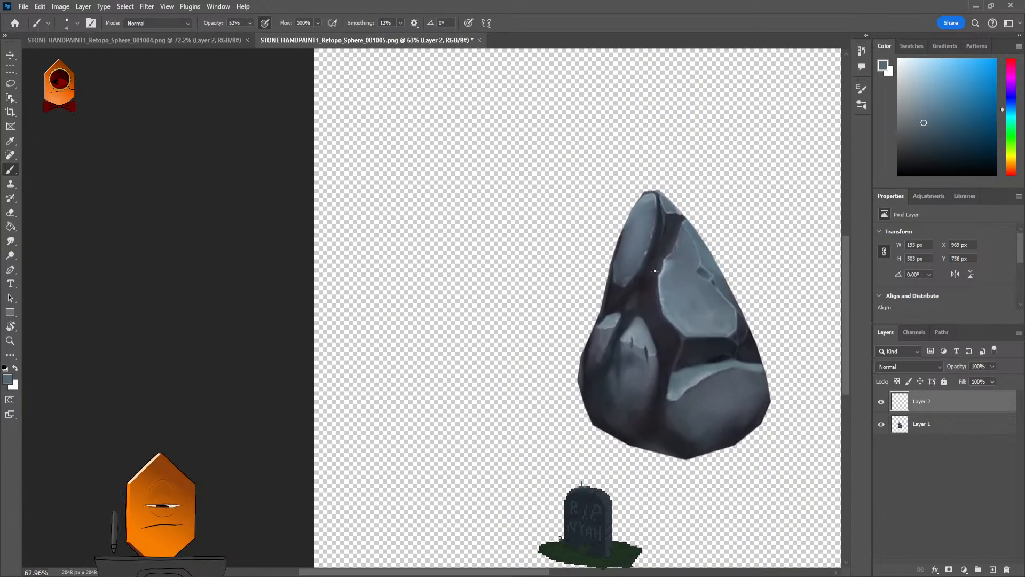
scroll(670, 246, "up", 4)
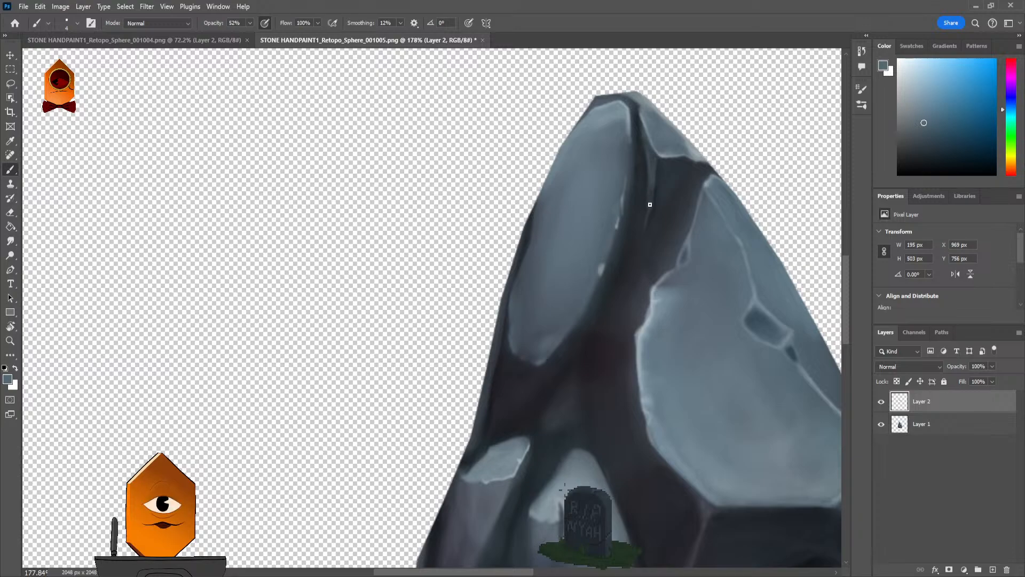
Step: Smudge the thin blue-grey crevice highlight below the small facet at 14% strength with a 6 px brush to soften its edges
scroll(663, 187, "up", 3)
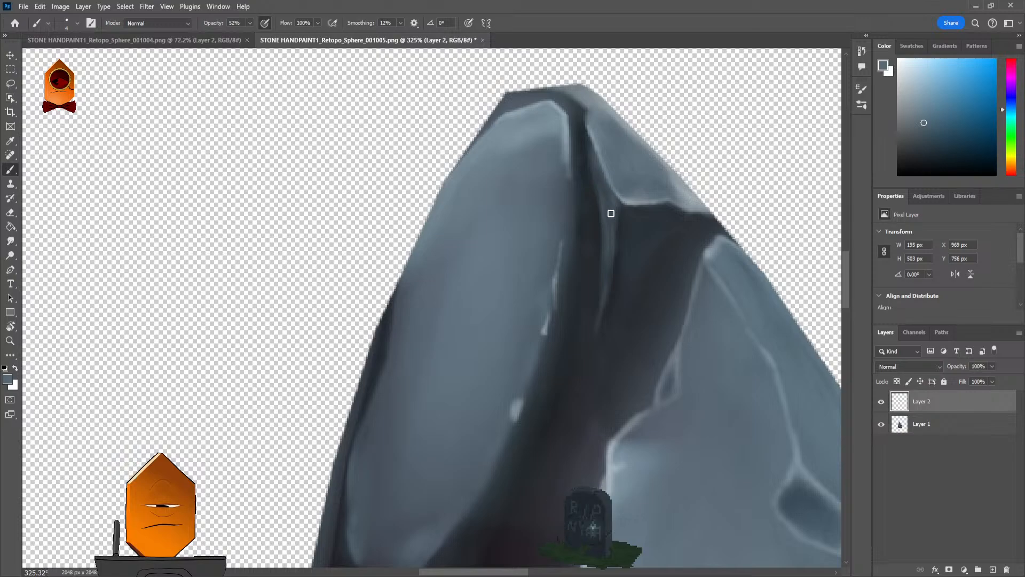
left_click(10, 241)
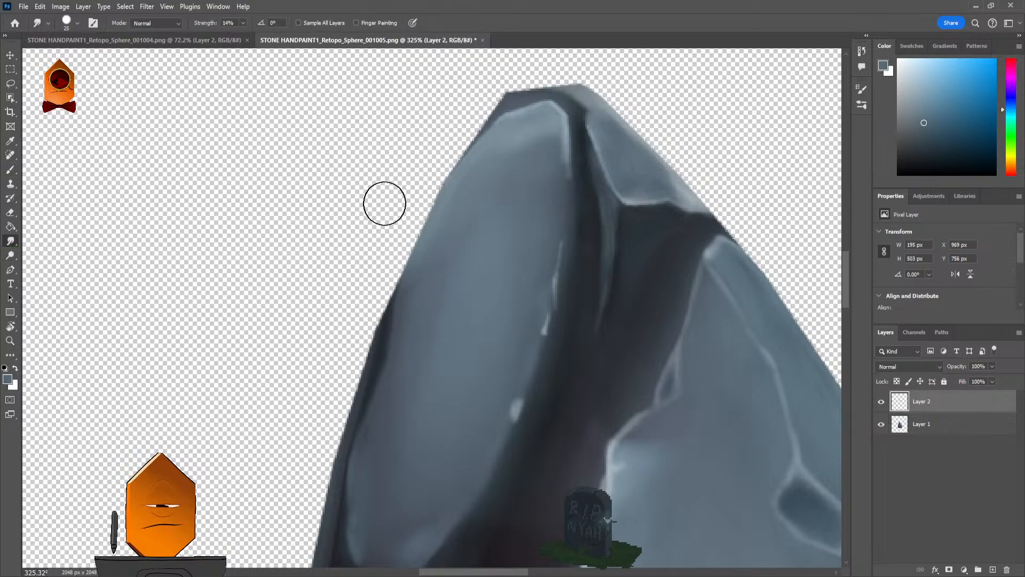
scroll(582, 177, "up", 2)
key("bracketleft")
key("bracketleft")
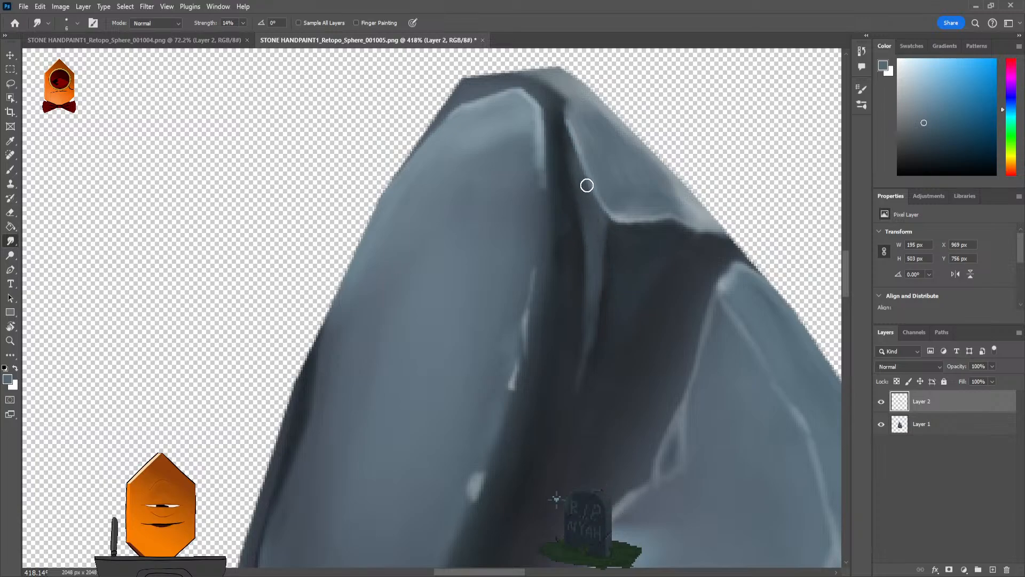
scroll(711, 240, "down", 10)
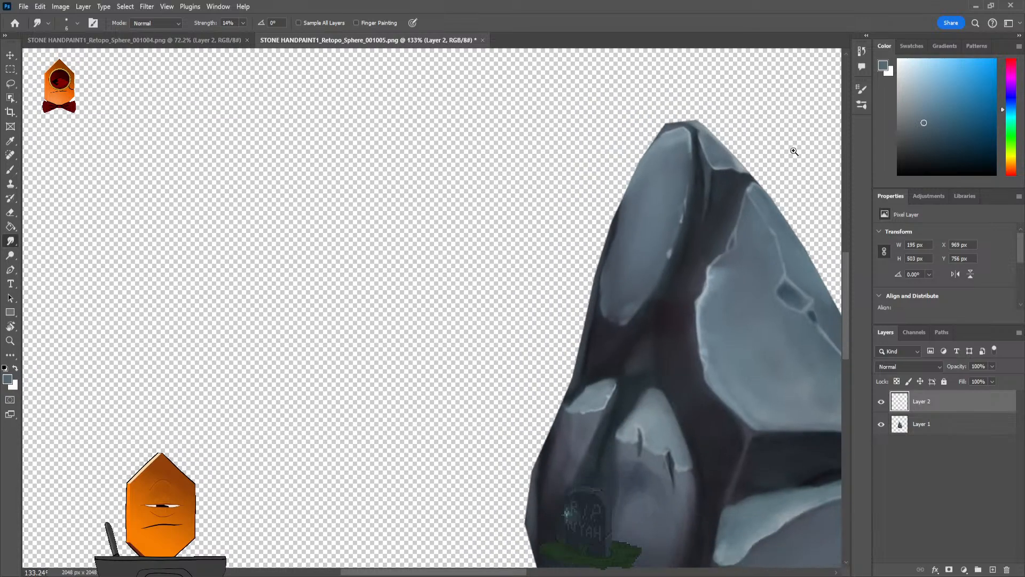
scroll(641, 246, "down", 3)
scroll(726, 201, "up", 3)
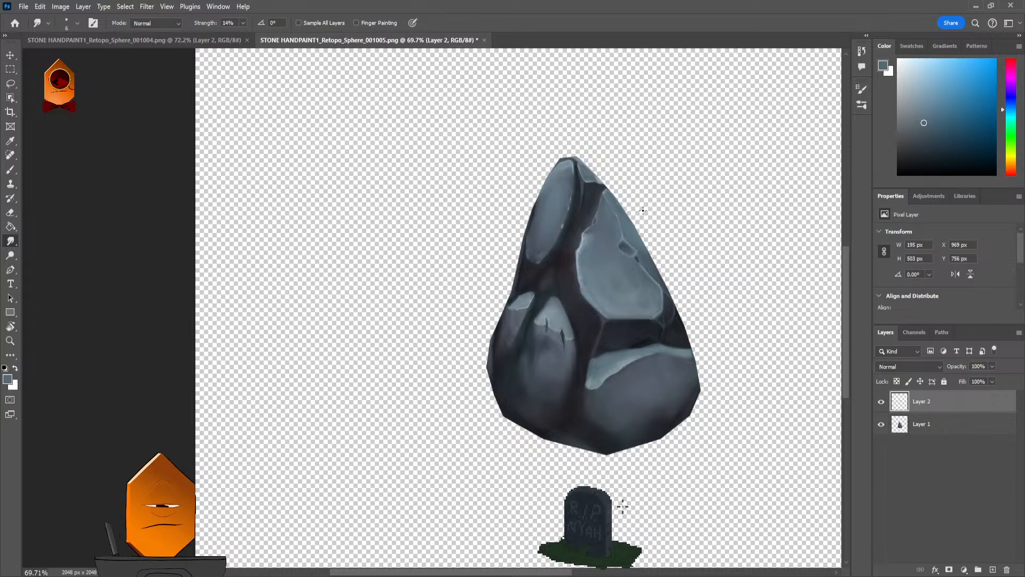
scroll(662, 146, "up", 3)
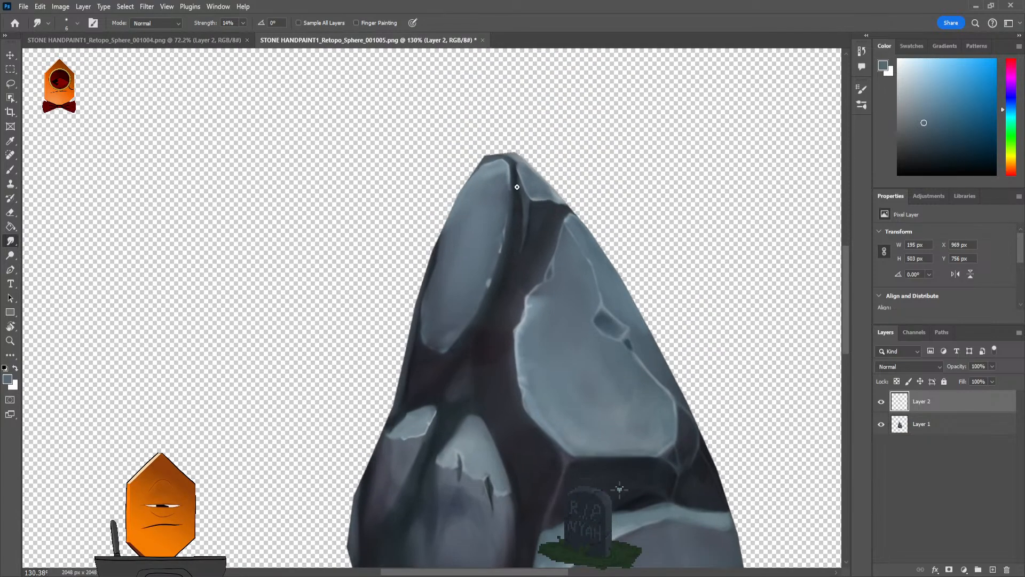
scroll(588, 176, "up", 3)
left_click_drag(654, 174, 655, 169)
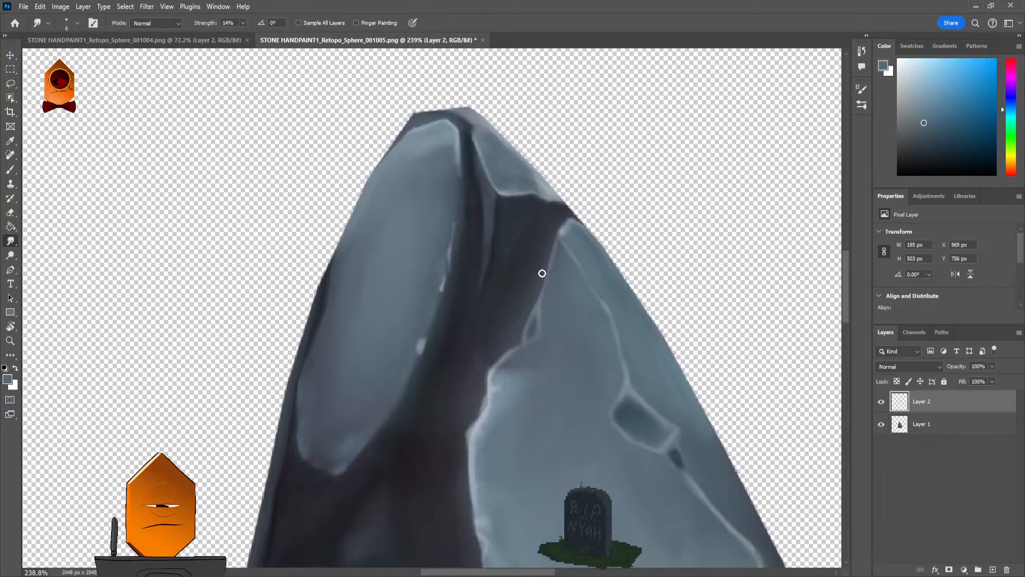
Step: Paint faint blue-grey strokes inside the crevice below the small facet with a 7 px brush at 19% opacity, using a colour sampled from the highlight
key("b")
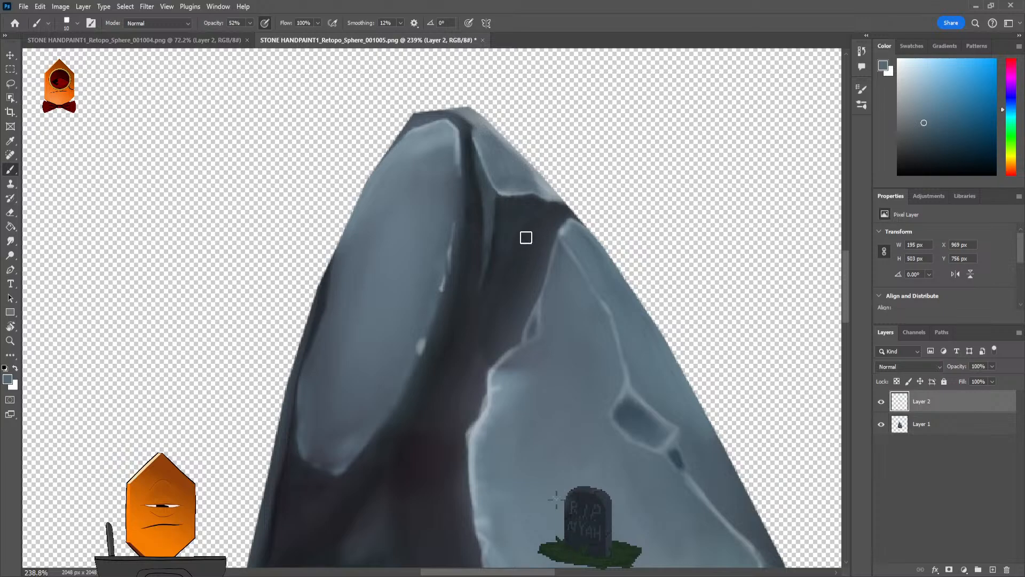
key("bracketleft")
key("bracketleft")
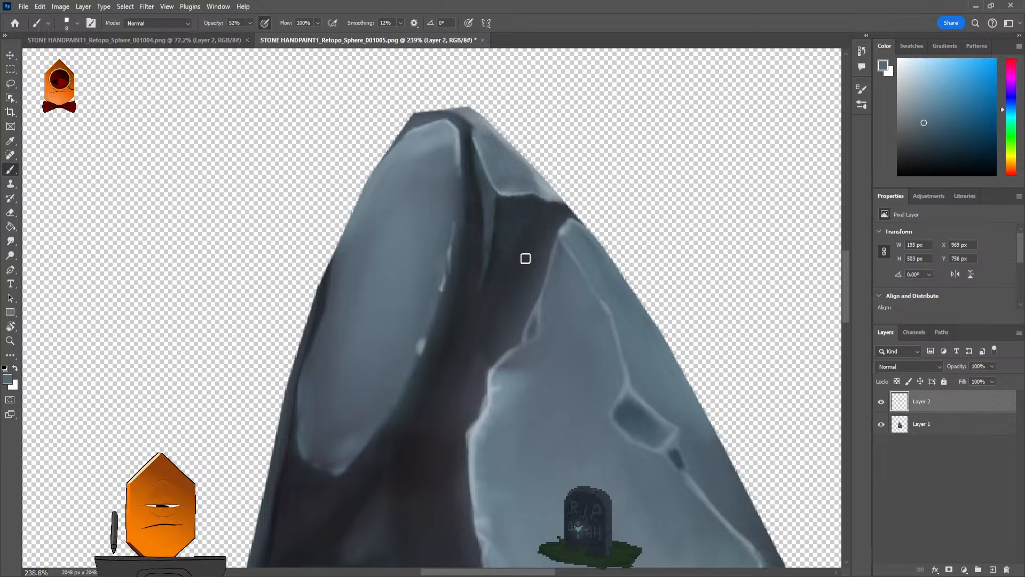
key("bracketleft")
left_click(491, 214, "alt")
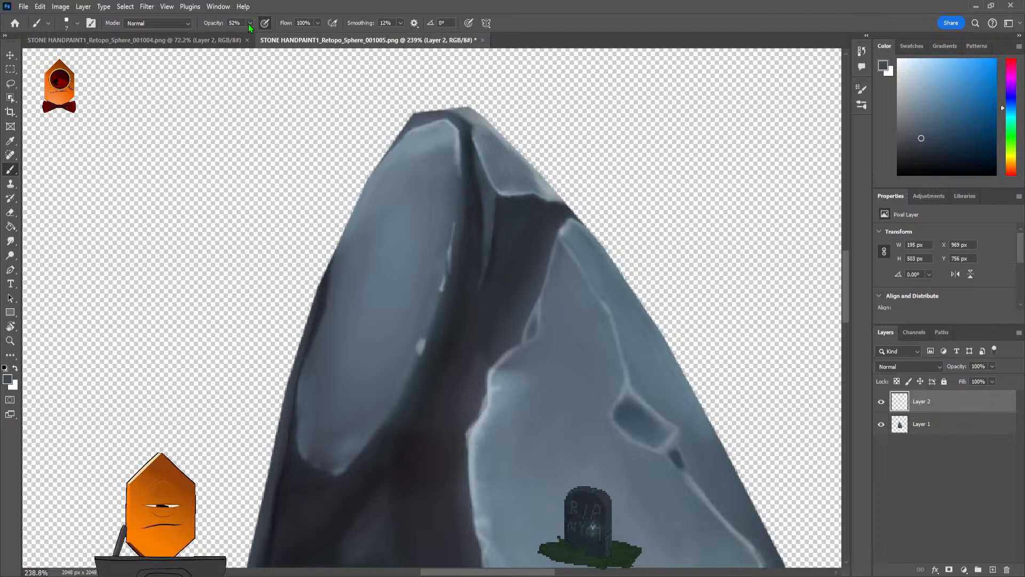
left_click_drag(248, 24, 229, 34)
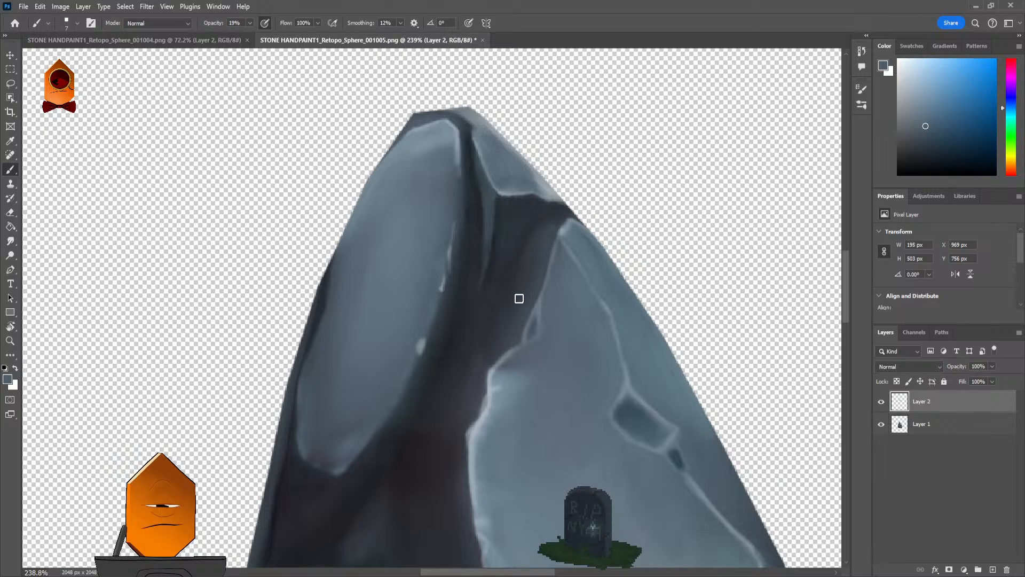
scroll(652, 216, "down", 6)
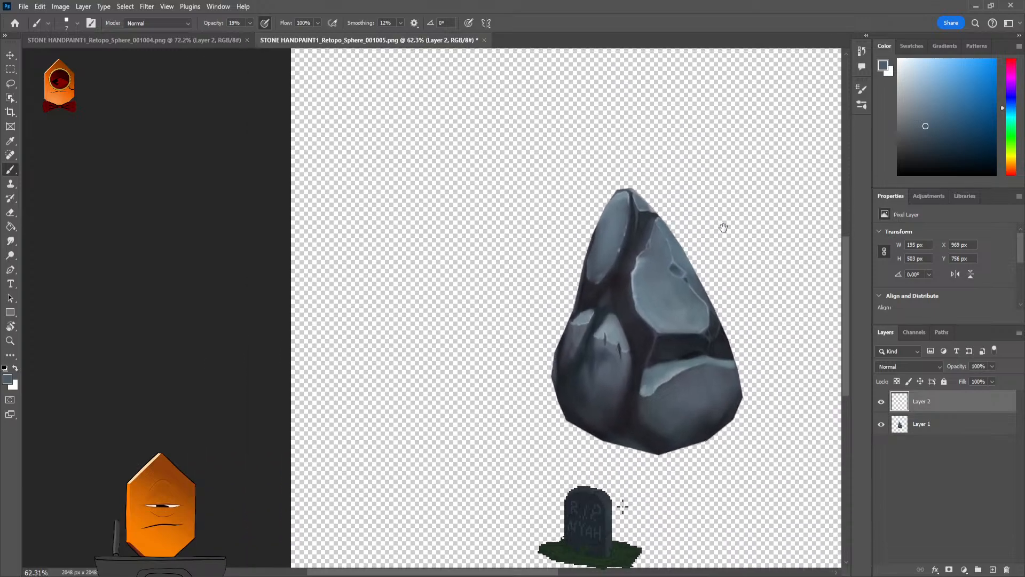
scroll(703, 211, "up", 7)
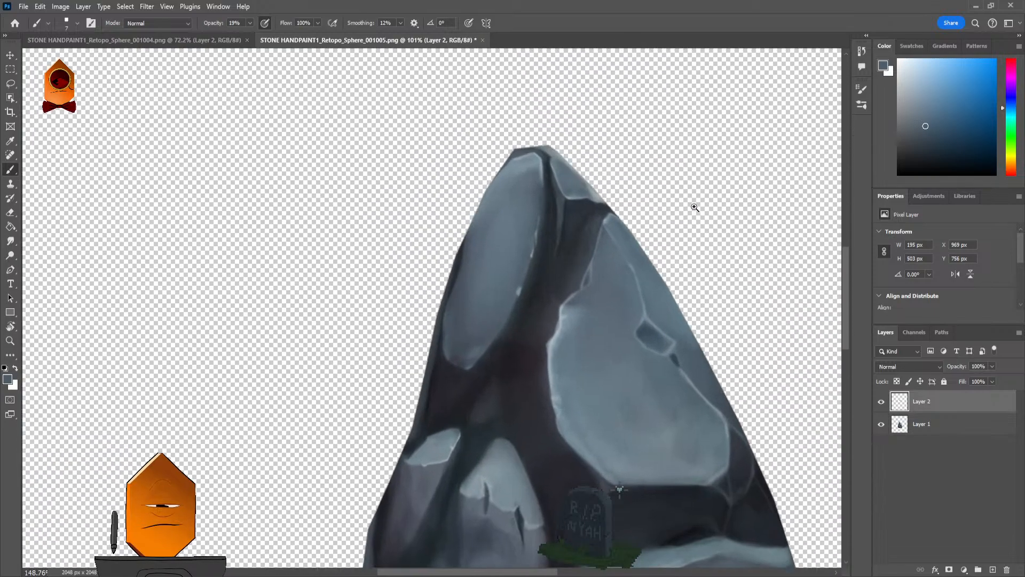
scroll(679, 209, "up", 1)
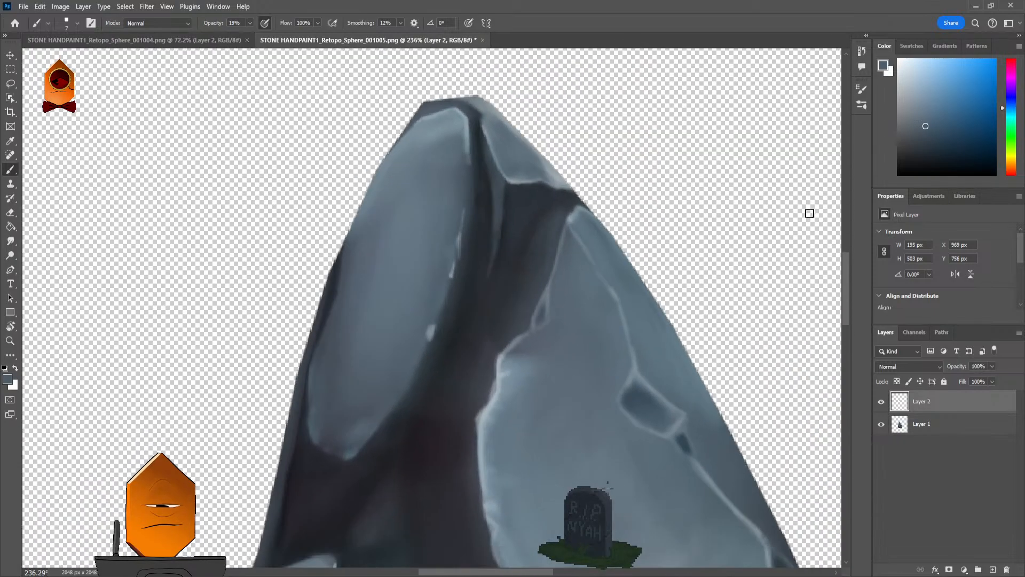
Step: Pick a lighter blue-grey and paint faint strokes on the crevice side of the large facet's upper edge
left_click_drag(922, 125, 920, 118)
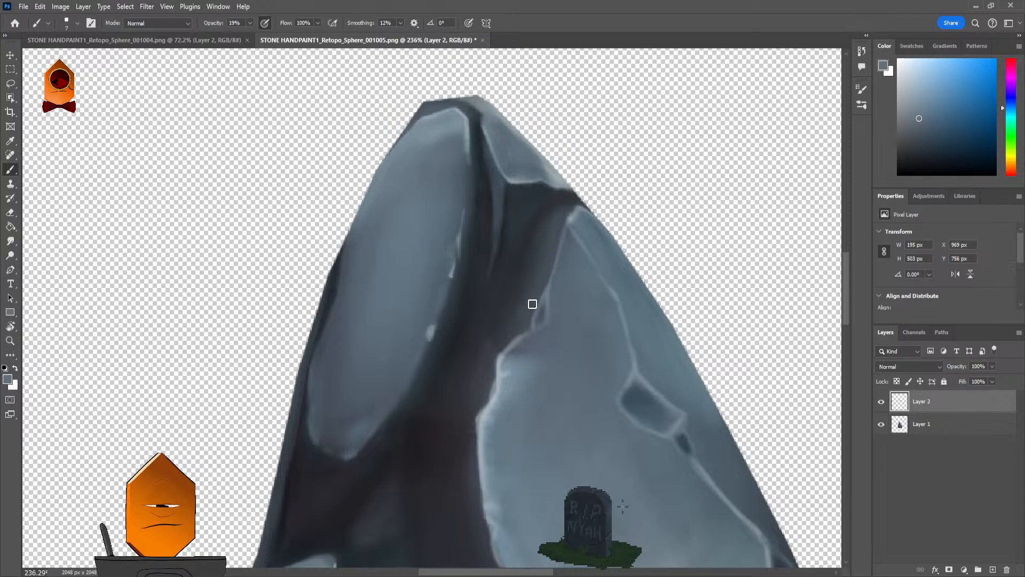
scroll(715, 177, "down", 6)
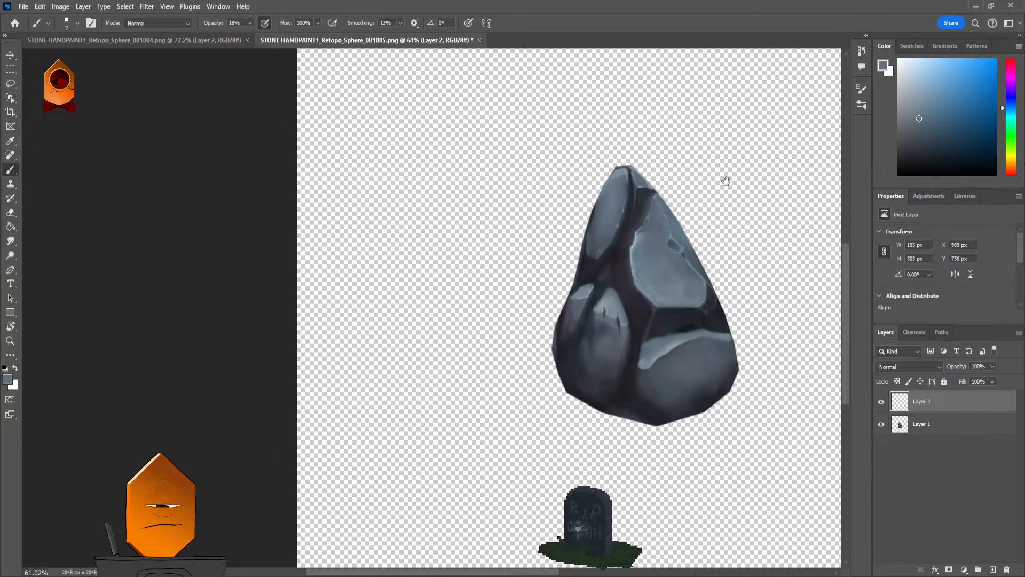
left_click_drag(727, 180, 677, 198)
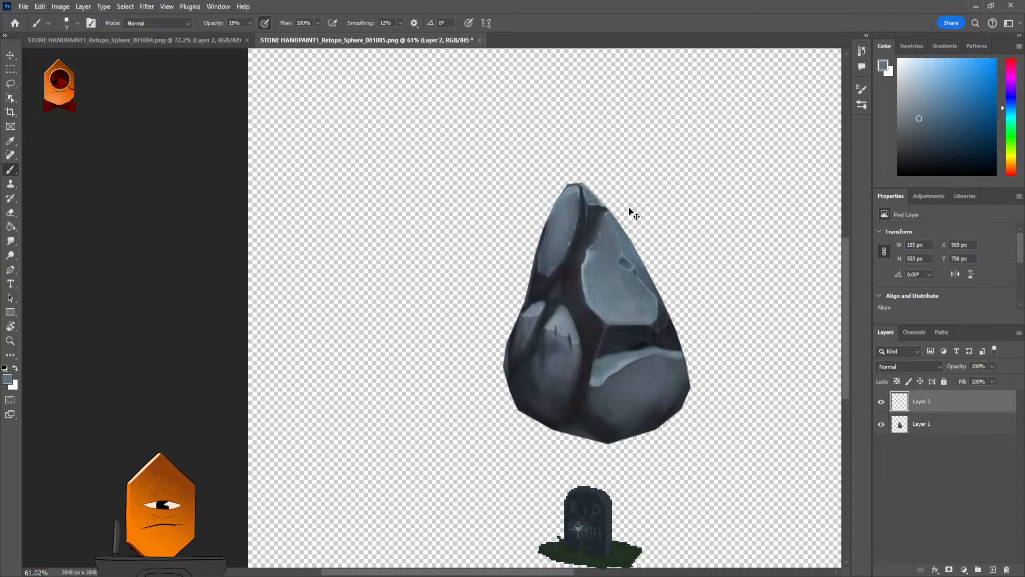
scroll(630, 211, "up", 8)
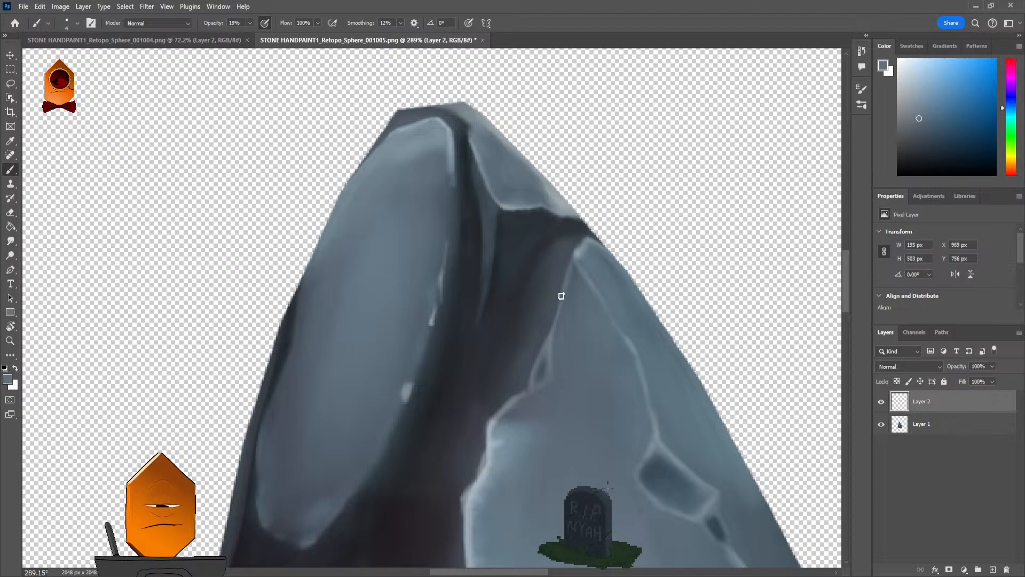
Step: Add a soft light streak in the crevice beneath the small facet's lower edge with a light grey
left_click(565, 209, "alt")
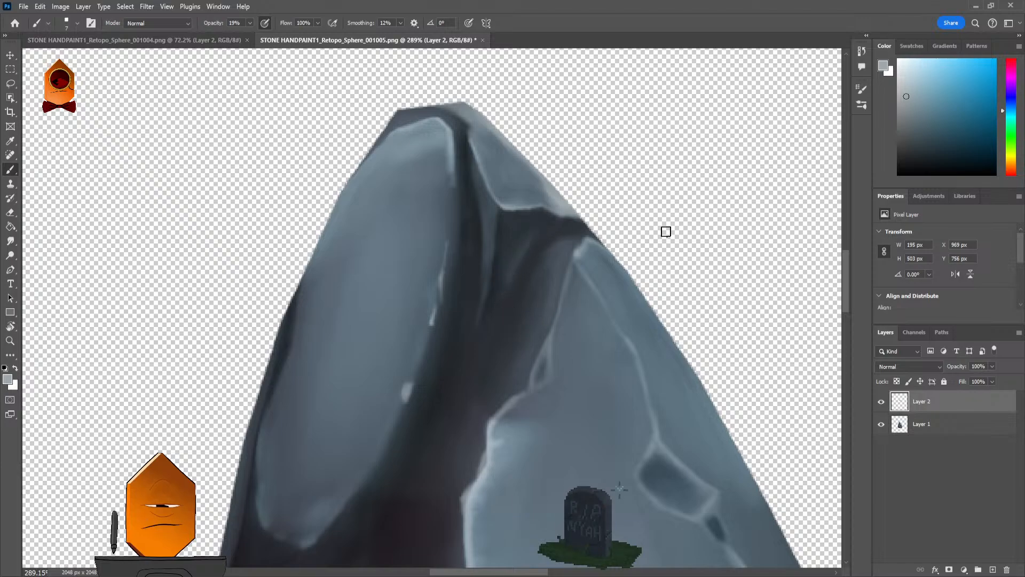
scroll(666, 231, "down", 5)
scroll(718, 184, "up", 4)
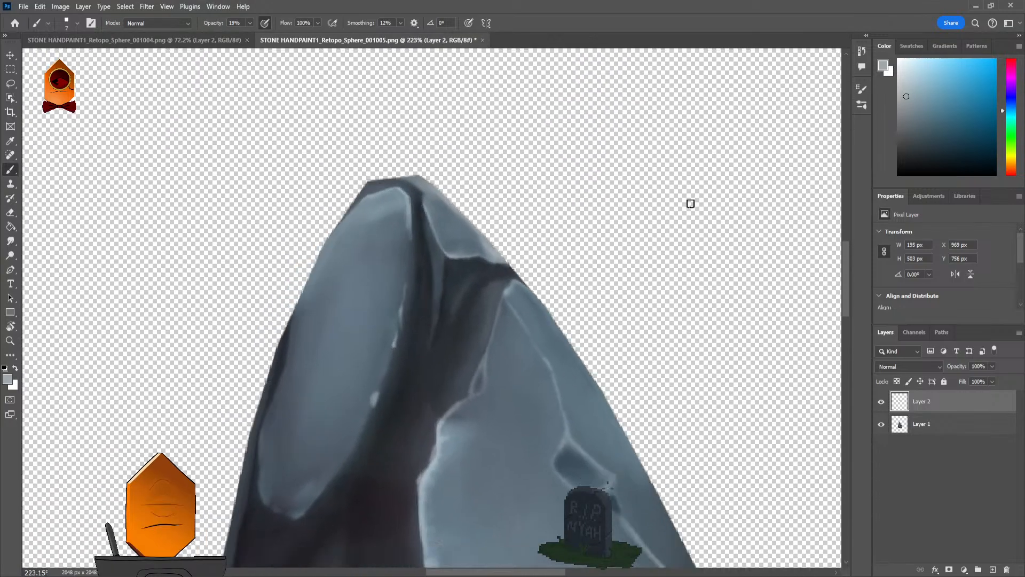
scroll(506, 300, "up", 2)
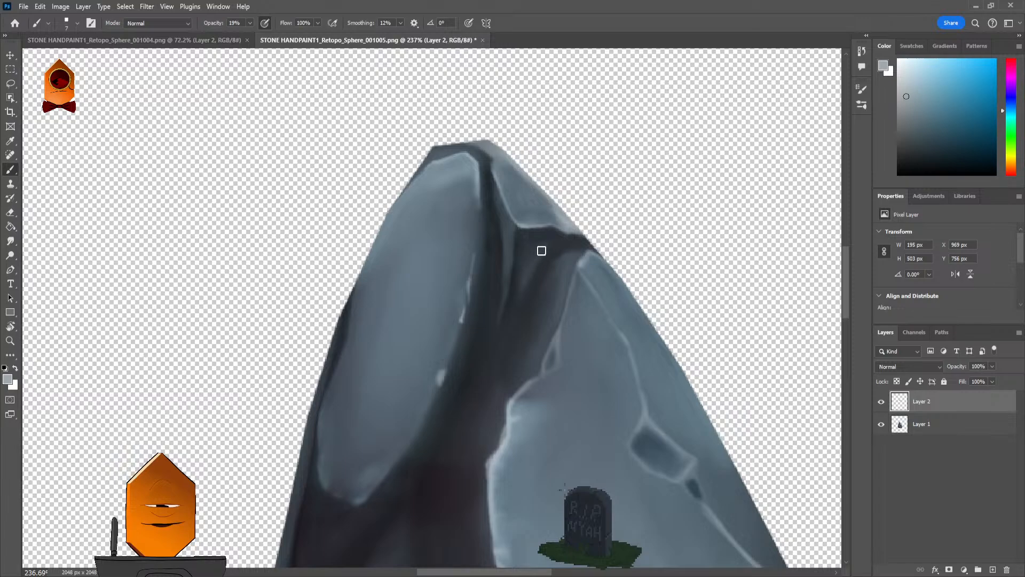
Step: Smudge the new streak beneath the small facet into the crevice at 14% strength, enlarging the smudge brush to 9 px
left_click(10, 241)
scroll(538, 210, "up", 5)
scroll(537, 209, "up", 2)
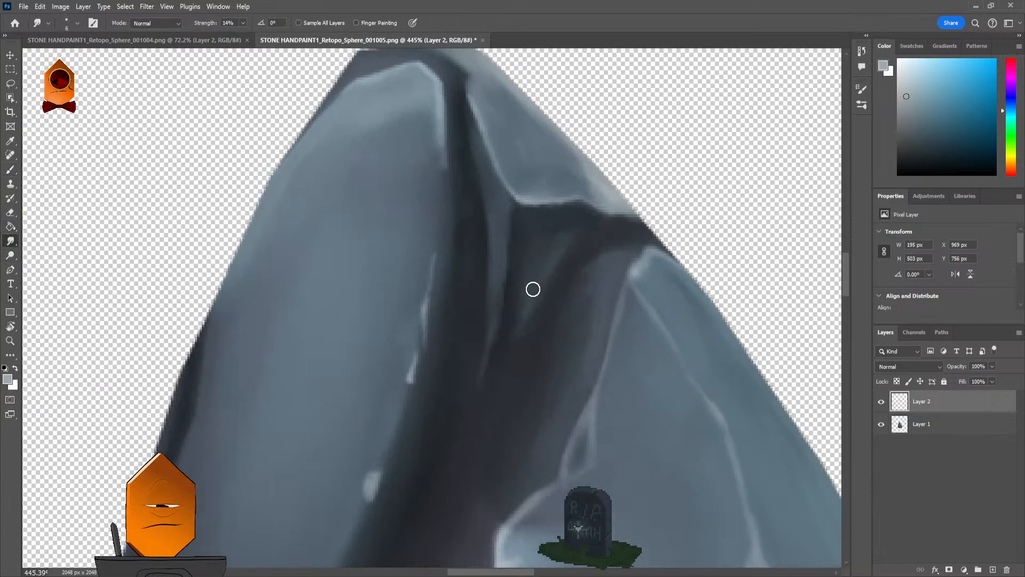
key("bracketright")
key("bracketright")
key("bracketright")
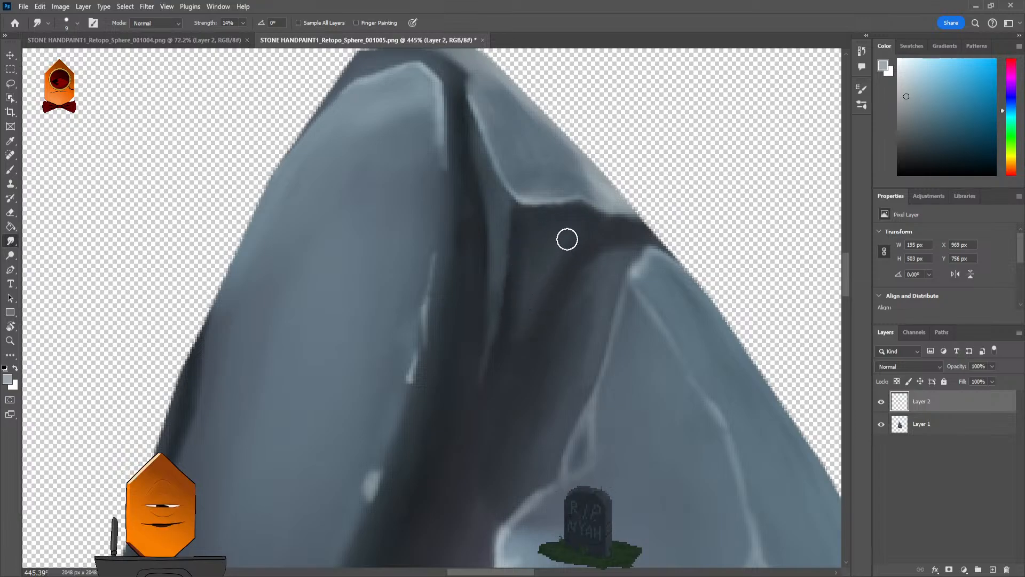
scroll(611, 227, "down", 10)
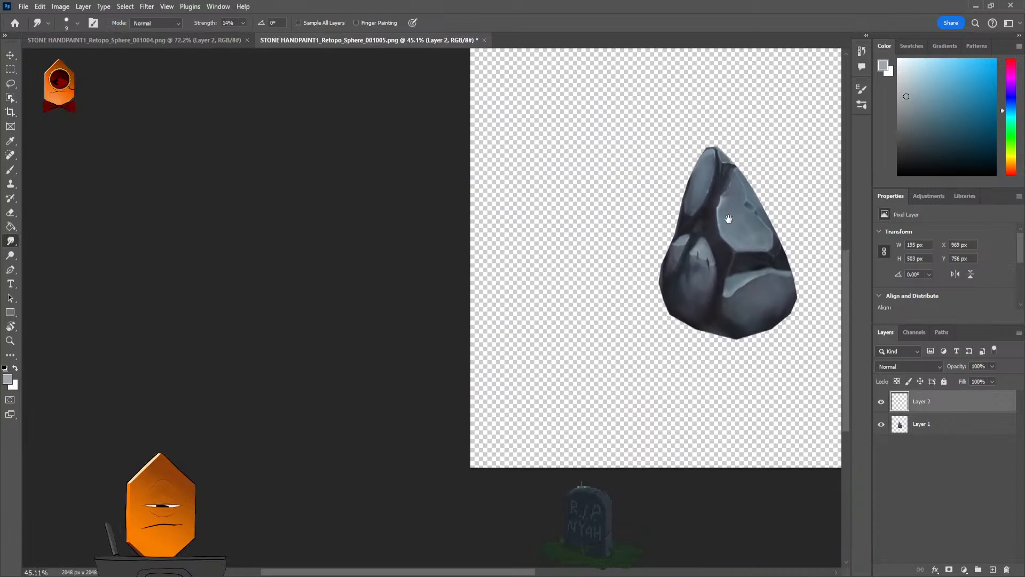
scroll(729, 219, "up", 6)
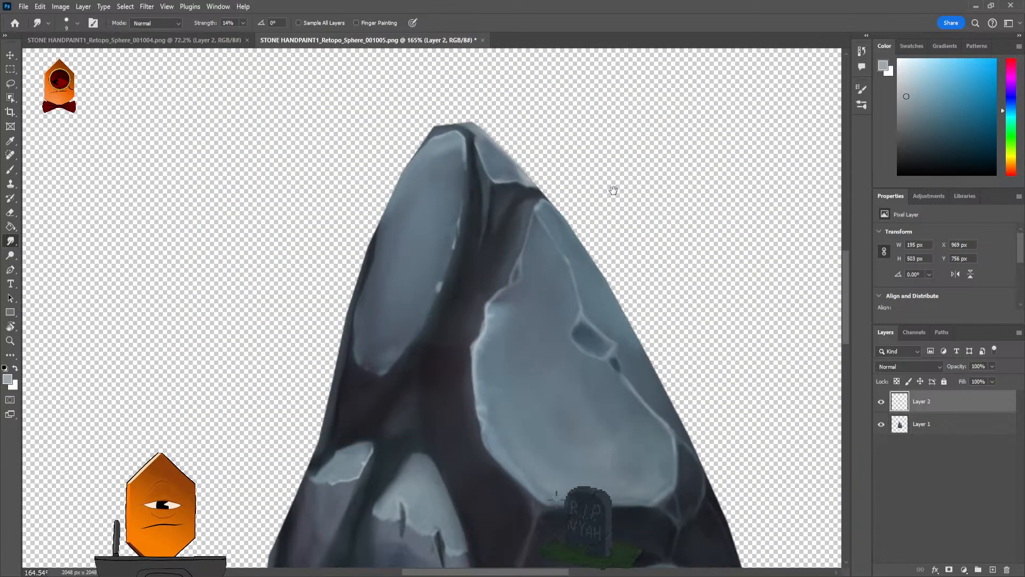
scroll(613, 190, "up", 4)
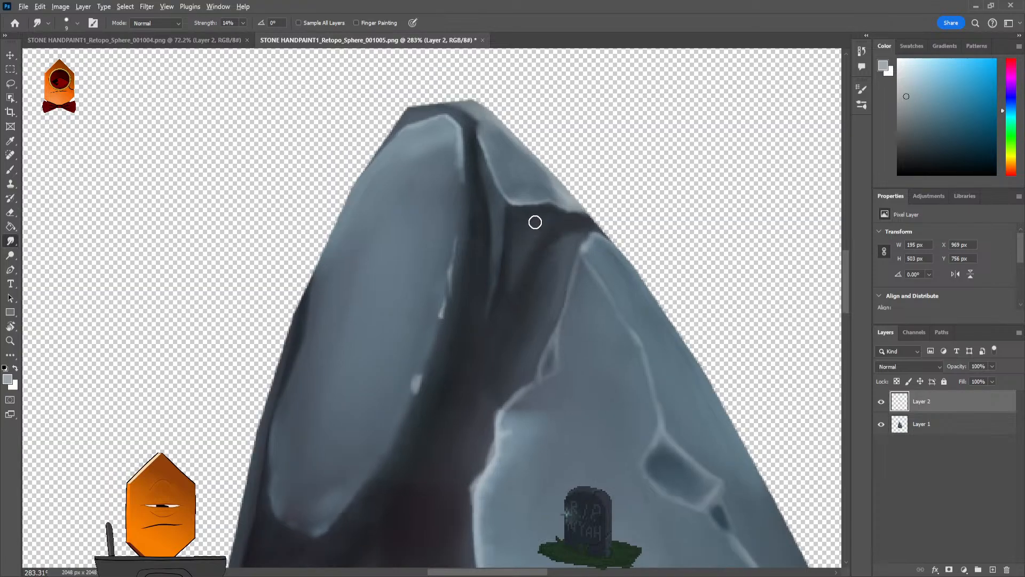
Step: Deepen the shadow beneath the small facet with a sampled dark crevice colour, using a 9 px brush at 19% opacity
key("b")
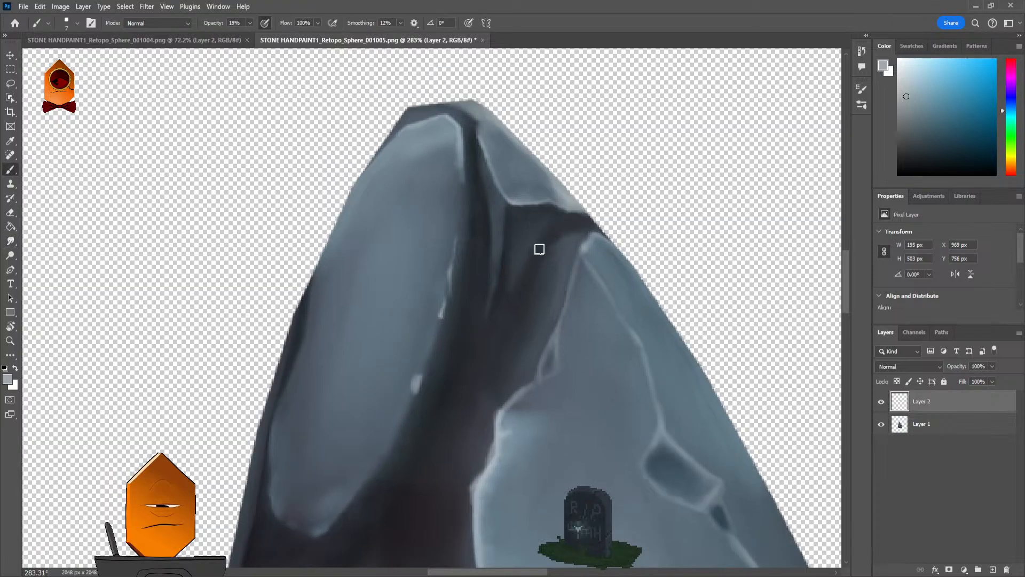
left_click(533, 223, "alt")
left_click(567, 219, "alt")
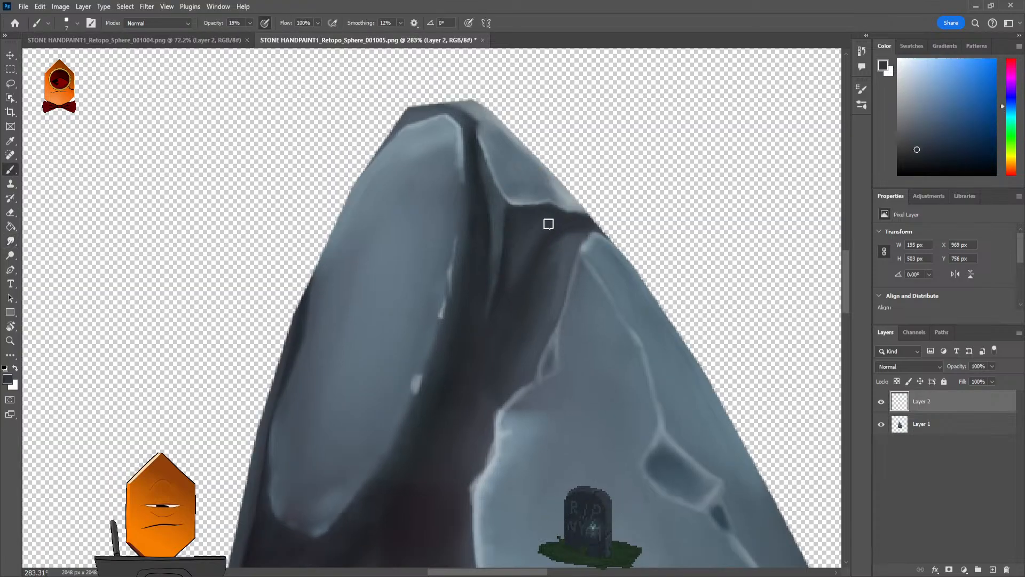
key("bracketright")
key("bracketright")
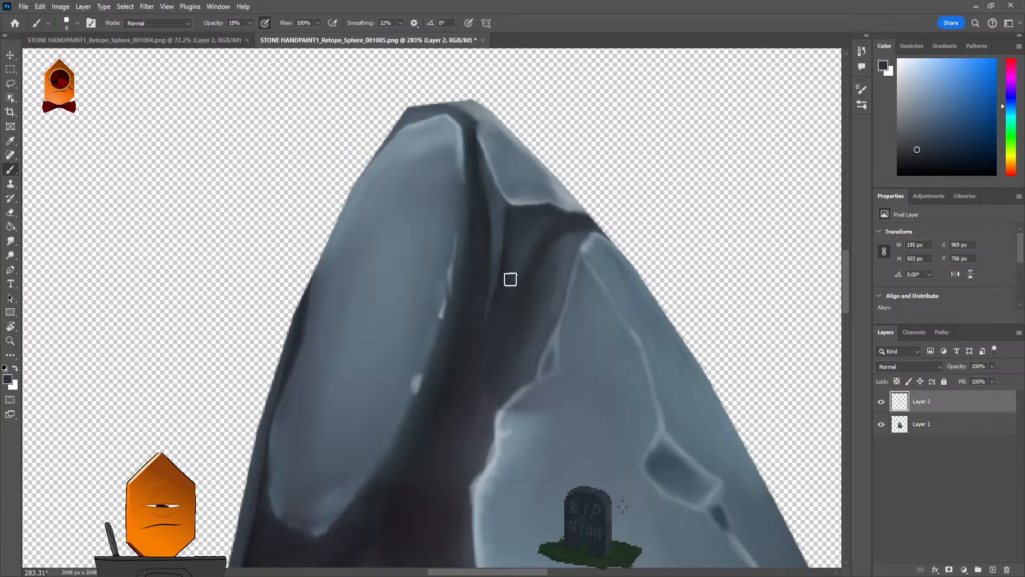
scroll(576, 240, "down", 5)
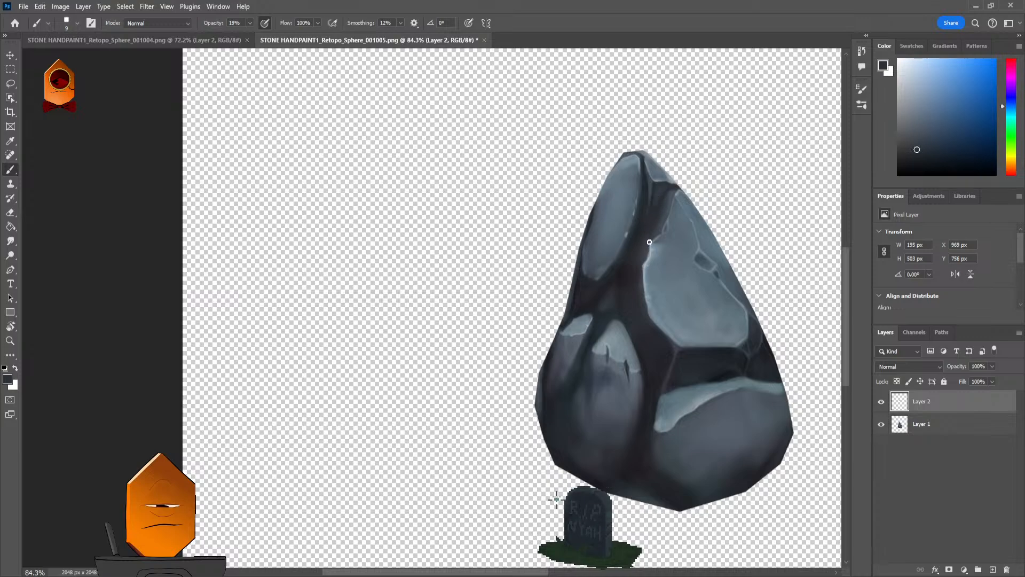
scroll(694, 203, "up", 5)
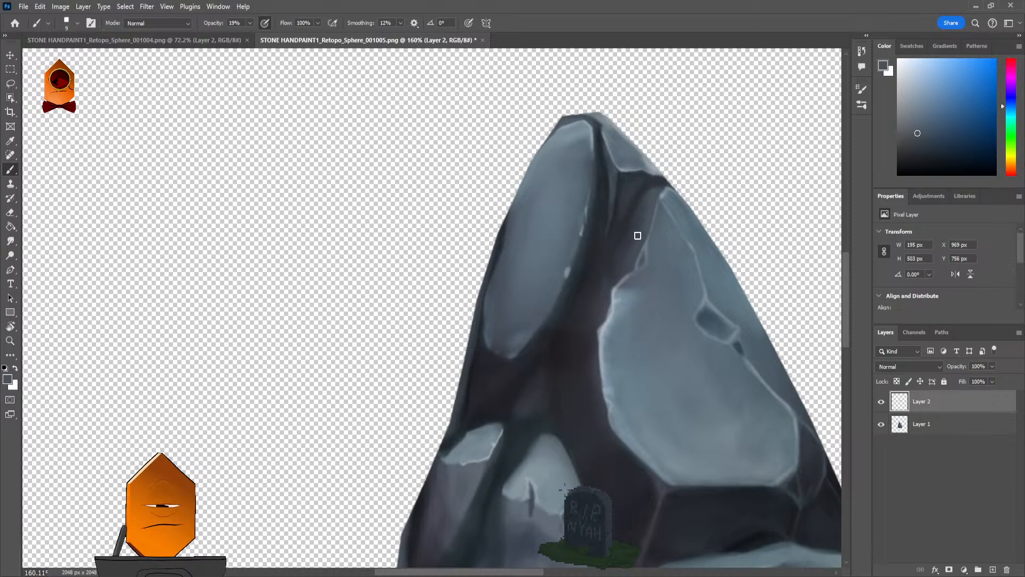
Step: Sample progressively lighter blue-greys and paint a faint wedge-shaped patch at 19% opacity on the crevice side of the large facet's notched edge
left_click(656, 195, "alt")
left_click(919, 118)
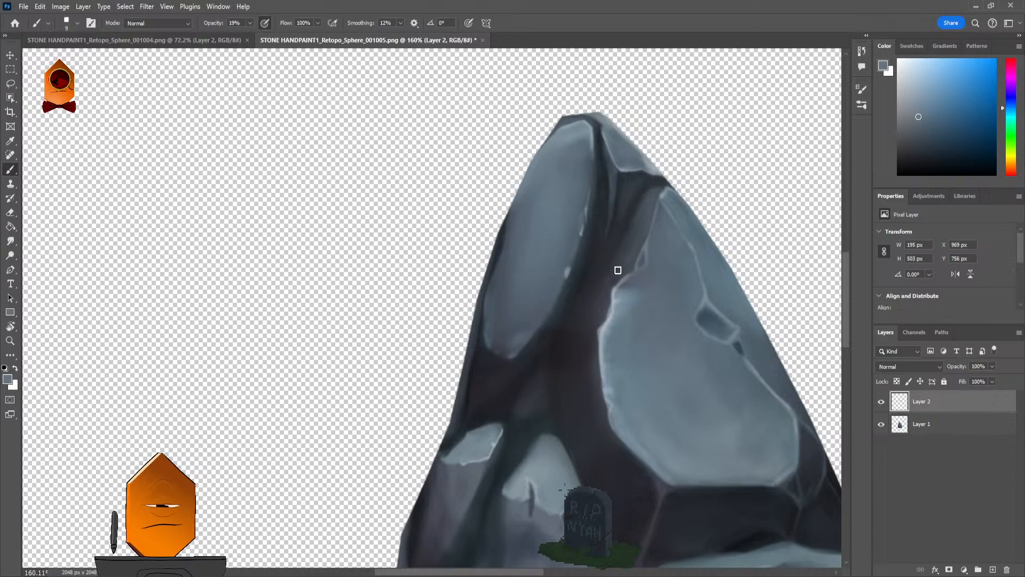
left_click(618, 322, "alt")
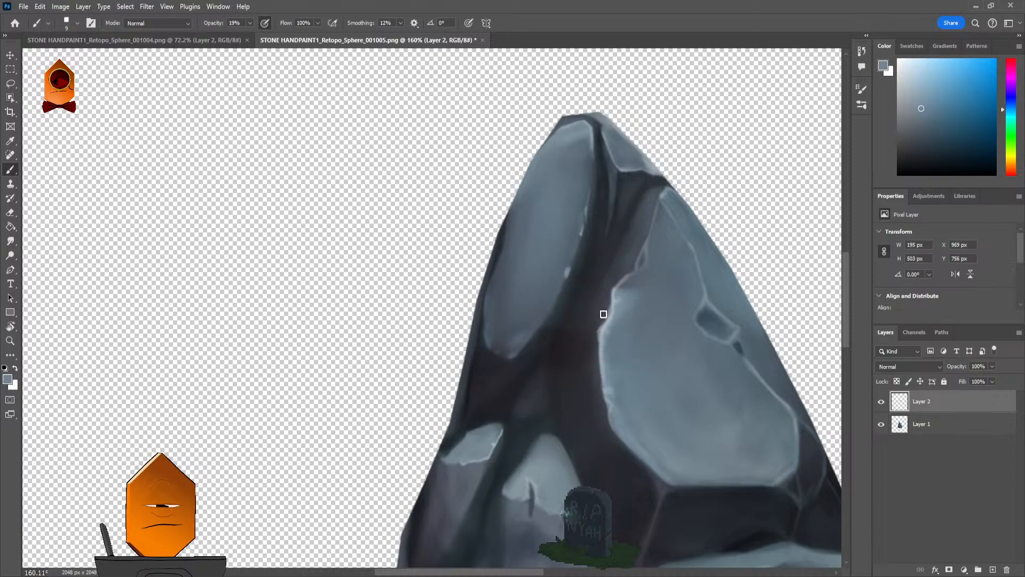
left_click(629, 308, "alt")
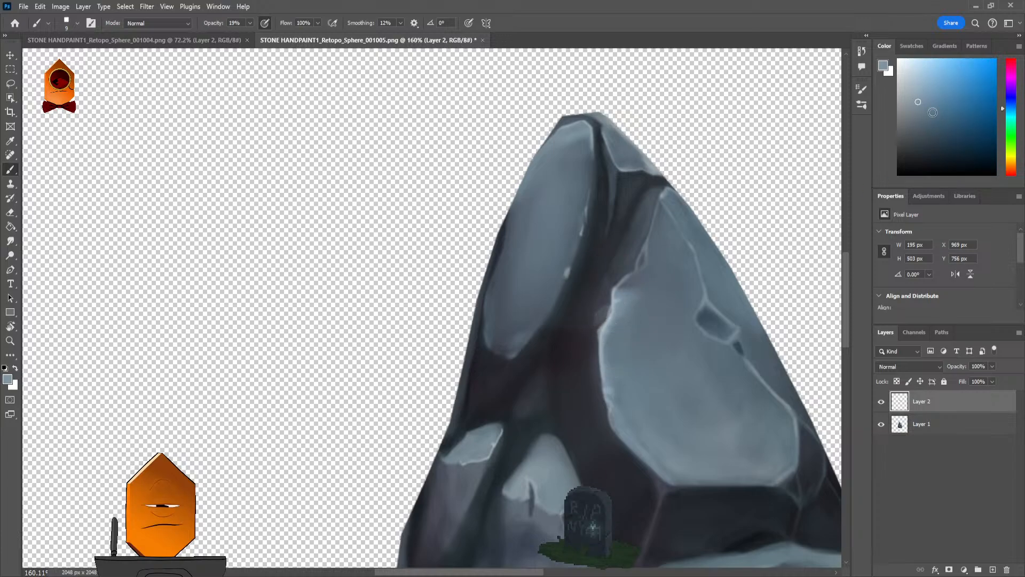
left_click(644, 294, "alt")
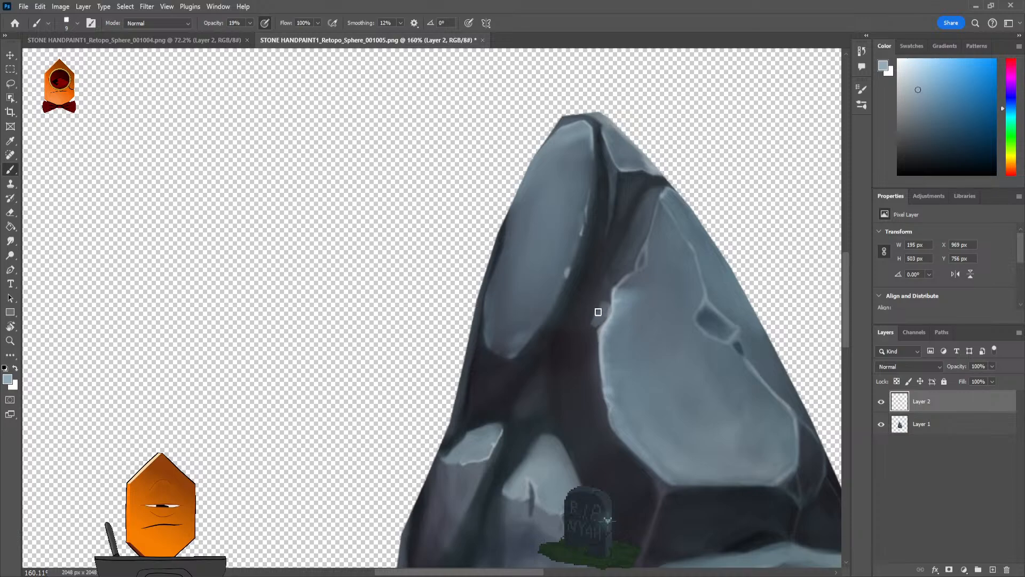
left_click_drag(596, 309, 594, 314)
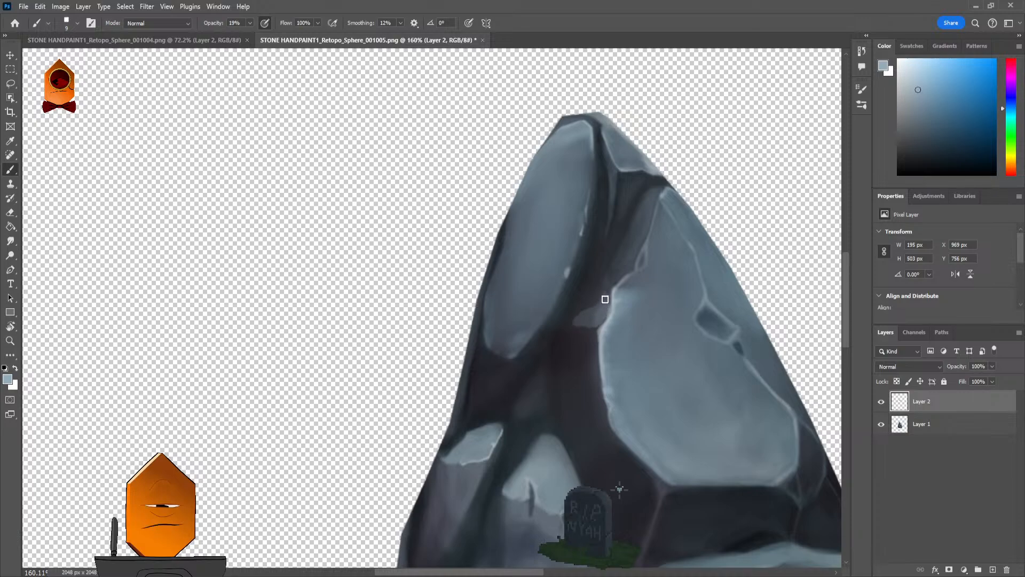
scroll(600, 305, "up", 5)
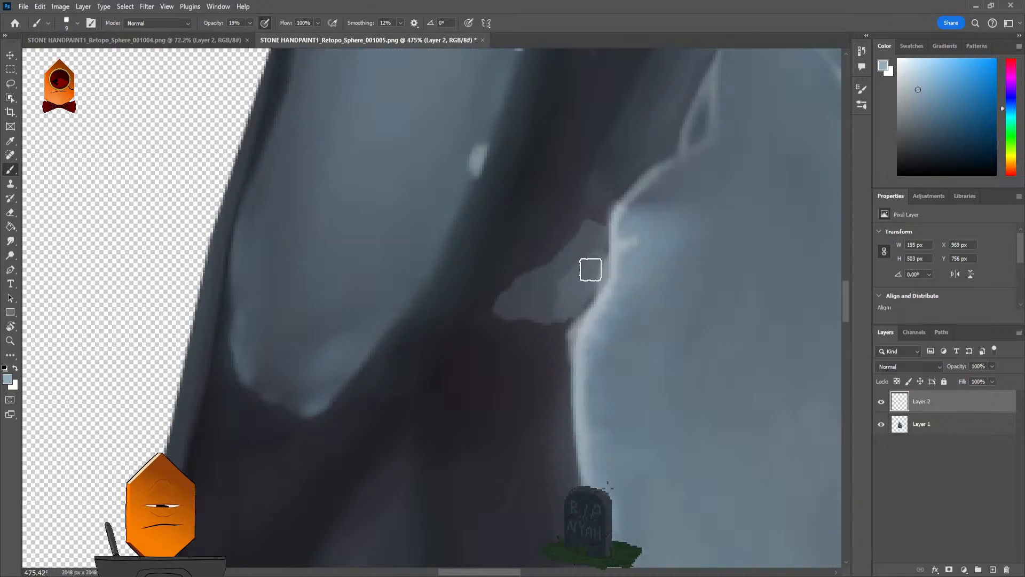
Step: Define the upper and lower borders of the faint wedge-shaped patch with light strokes, using a 5 px brush
key("bracketleft")
key("bracketleft")
key("bracketleft")
key("bracketleft")
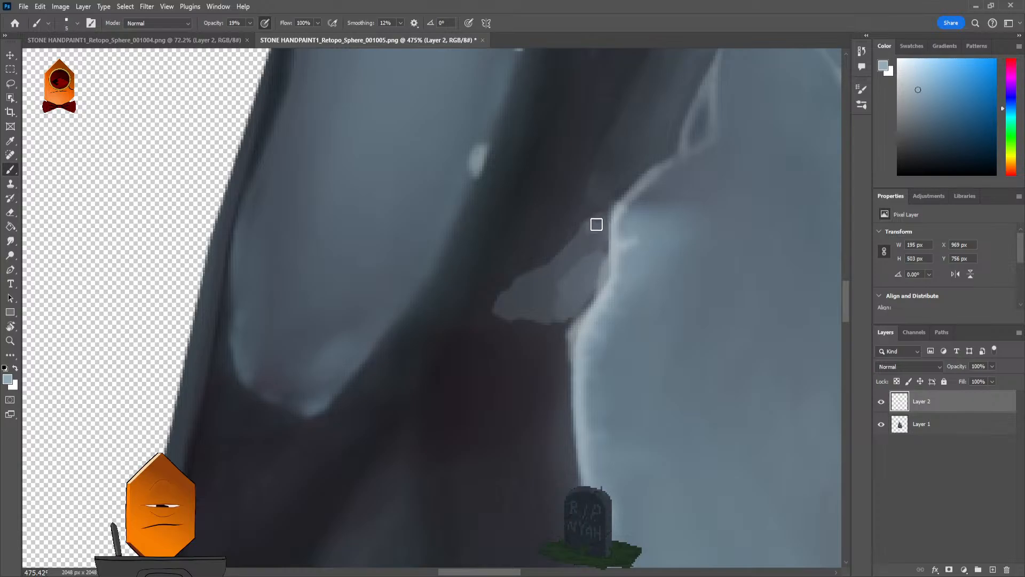
mouse_move(597, 224)
left_mouse_down()
mouse_move(508, 296)
mouse_move(508, 307)
mouse_move(560, 311)
left_mouse_up()
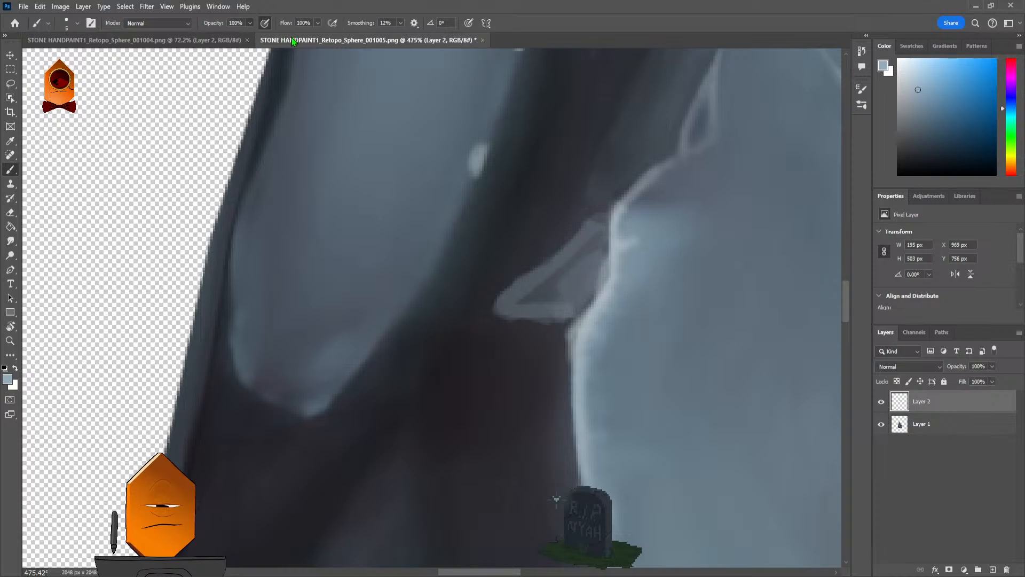
Step: Fill the wedge-shaped patch with a solid blue-grey sampled from the rock at 100% opacity, undoing the stroke that is too light
mouse_move(560, 280)
left_mouse_down()
mouse_move(603, 232)
mouse_move(599, 267)
mouse_move(600, 226)
mouse_move(602, 266)
mouse_move(599, 226)
mouse_move(526, 287)
mouse_move(548, 300)
mouse_move(562, 295)
mouse_move(540, 291)
mouse_move(587, 252)
mouse_move(586, 286)
mouse_move(599, 271)
mouse_move(575, 305)
mouse_move(587, 275)
mouse_move(581, 304)
mouse_move(495, 315)
mouse_move(537, 288)
left_mouse_up()
key("ctrl+z")
left_click(593, 227, "alt")
key("ctrl+0")
scroll(618, 355, "up", 8)
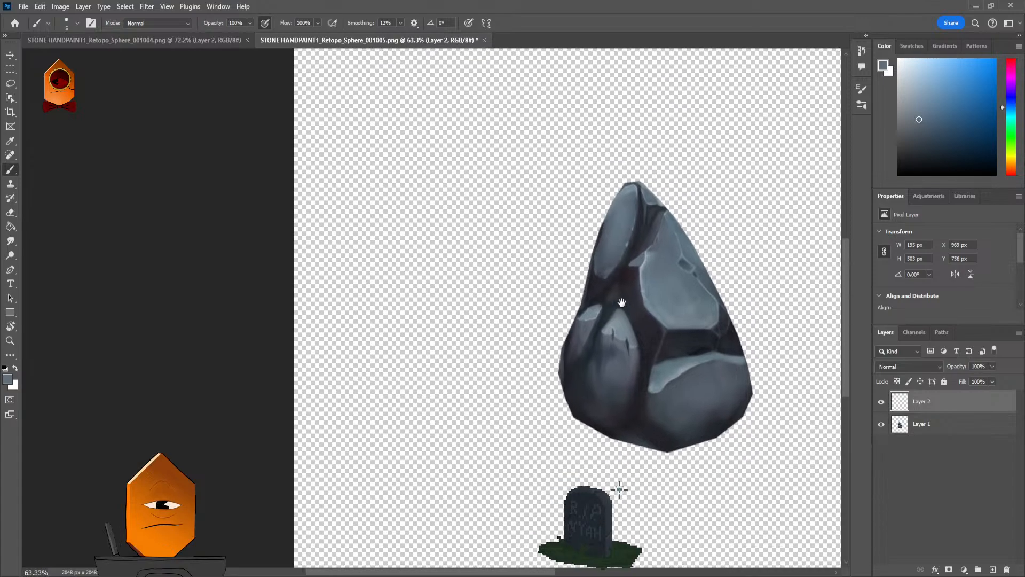
scroll(710, 220, "up", 3)
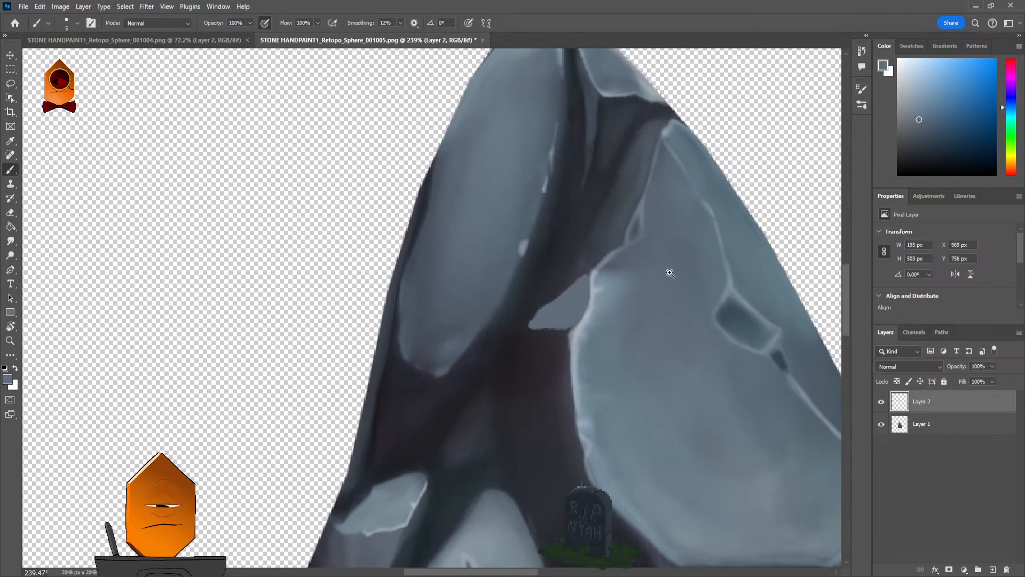
key("ctrl+0")
scroll(743, 238, "up", 10)
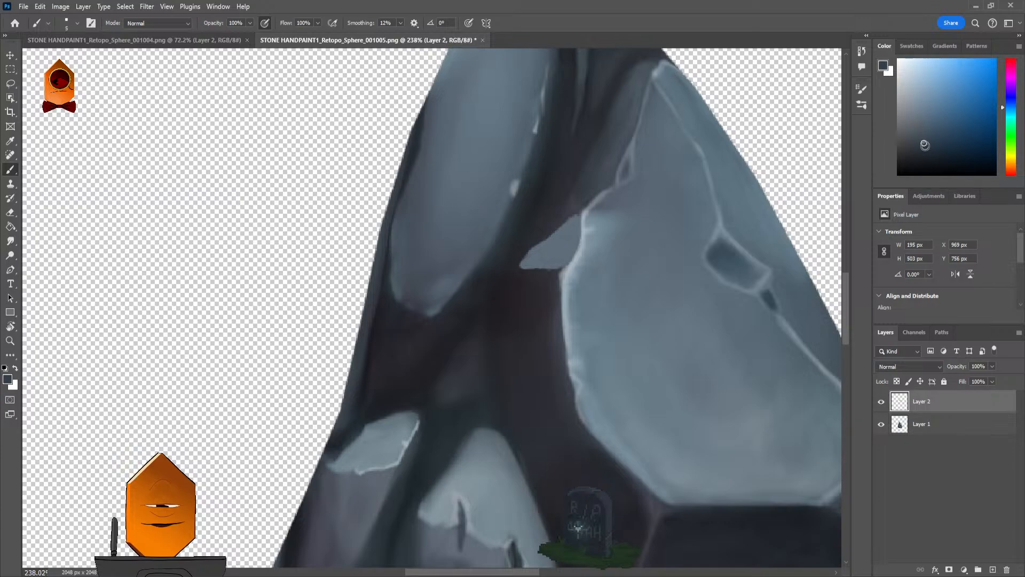
Step: Repaint the wedge-shaped chip beside the large facet in a darker, muted purple-grey with sampled crevice colours
left_click(564, 226, "alt")
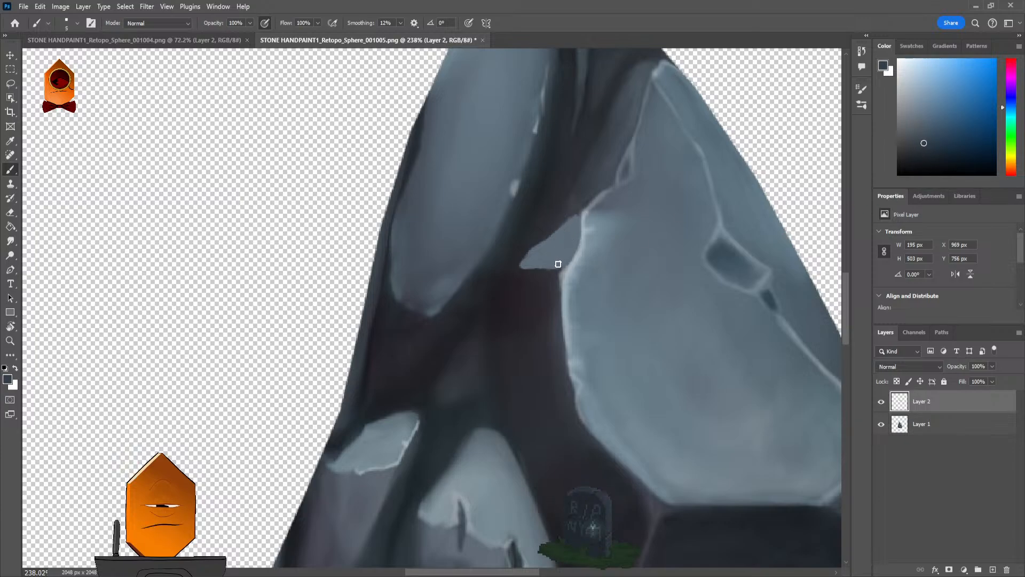
mouse_move(568, 221)
left_mouse_down()
mouse_move(568, 243)
mouse_move(577, 213)
mouse_move(568, 226)
left_mouse_up()
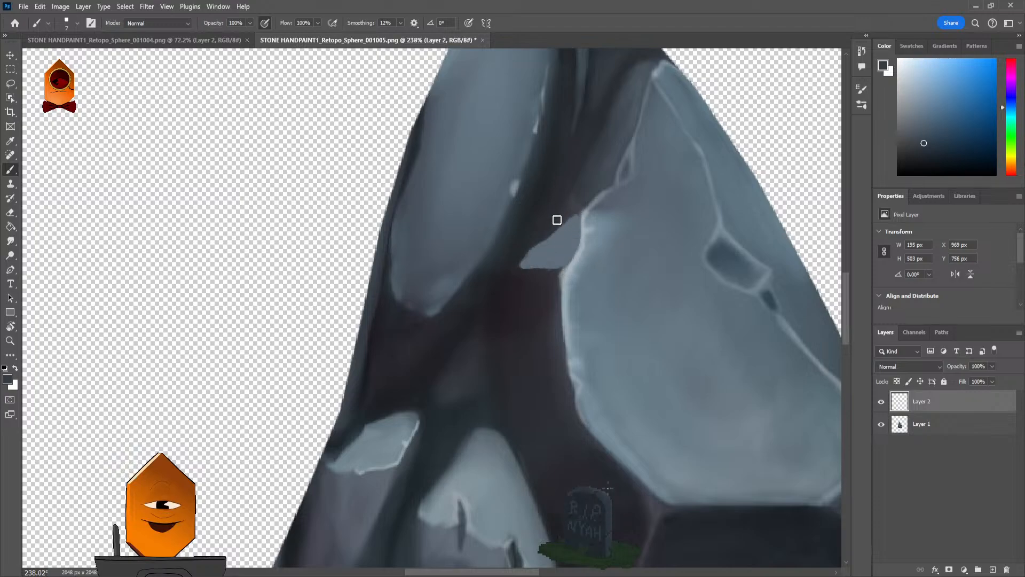
left_click_drag(575, 213, 579, 208)
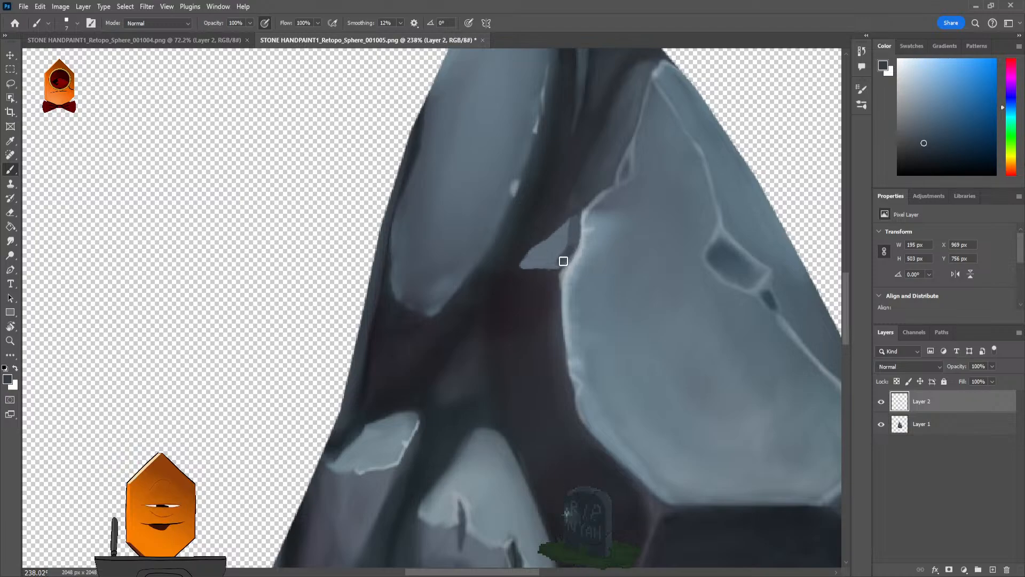
left_click(554, 279, "alt")
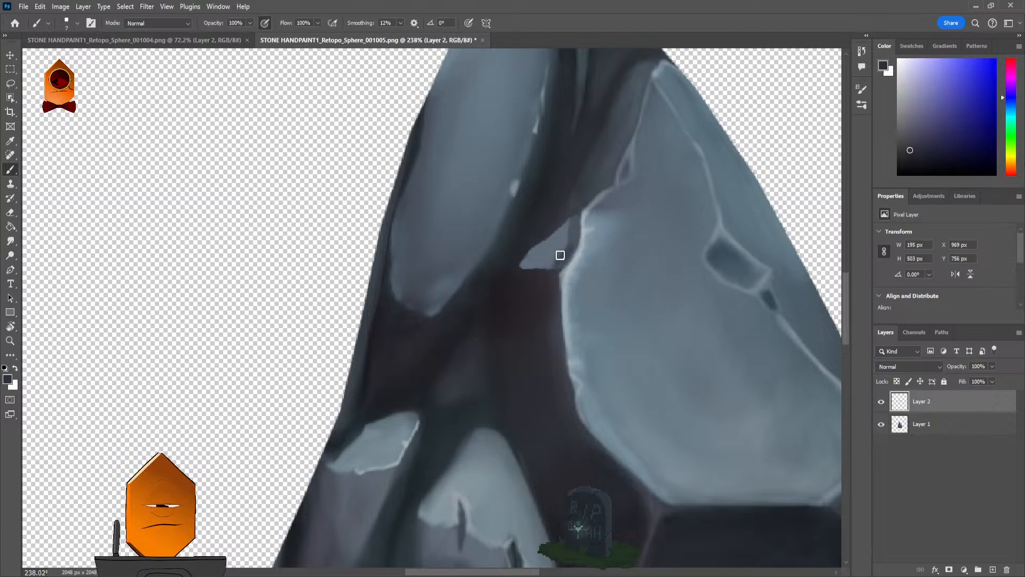
left_click_drag(527, 277, 544, 246)
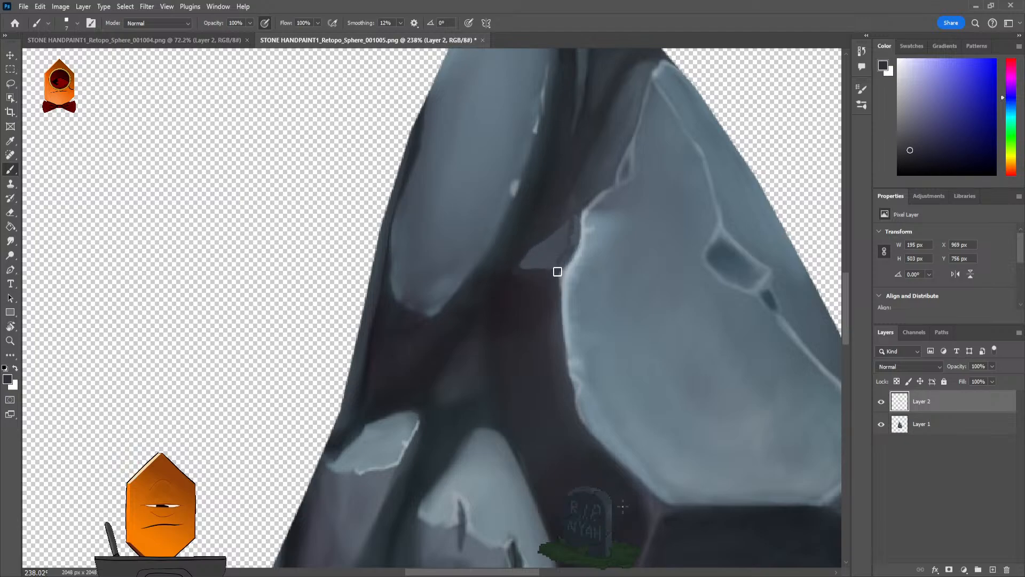
left_click(555, 256, "alt")
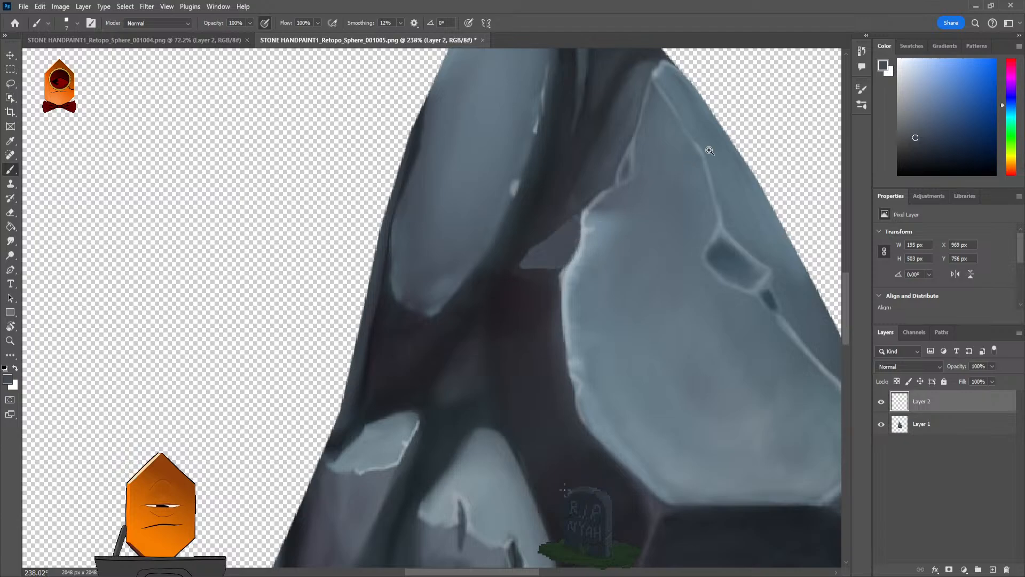
Step: Paint a thin blue-grey streak from the large facet's tip down the crevice edge with a 4 px brush at 65% opacity
scroll(695, 171, "down", 5)
scroll(648, 235, "up", 6)
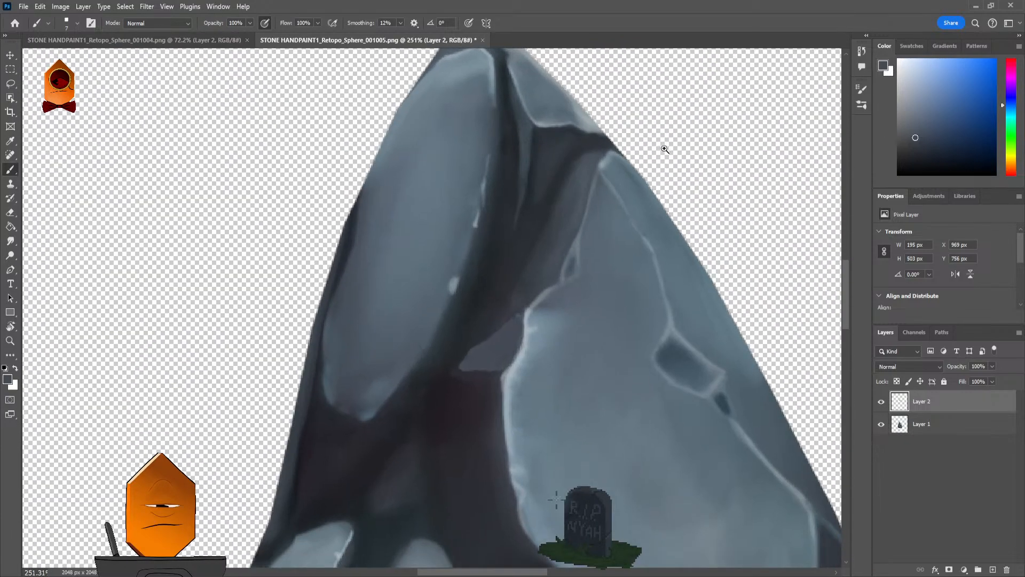
scroll(665, 149, "up", 4)
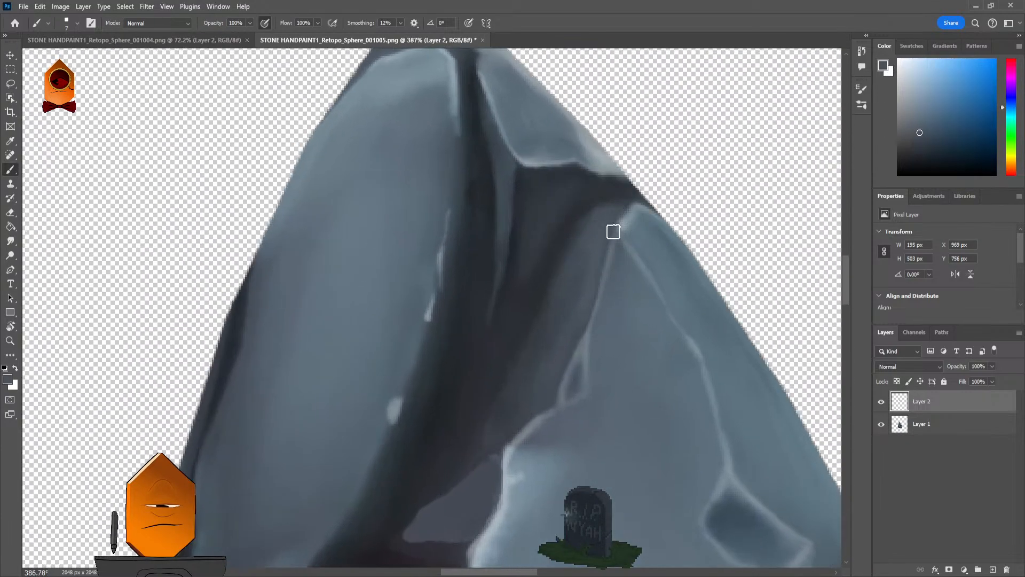
key("bracketleft")
key("bracketleft")
key("bracketleft")
key("bracketleft")
left_click(632, 226, "alt")
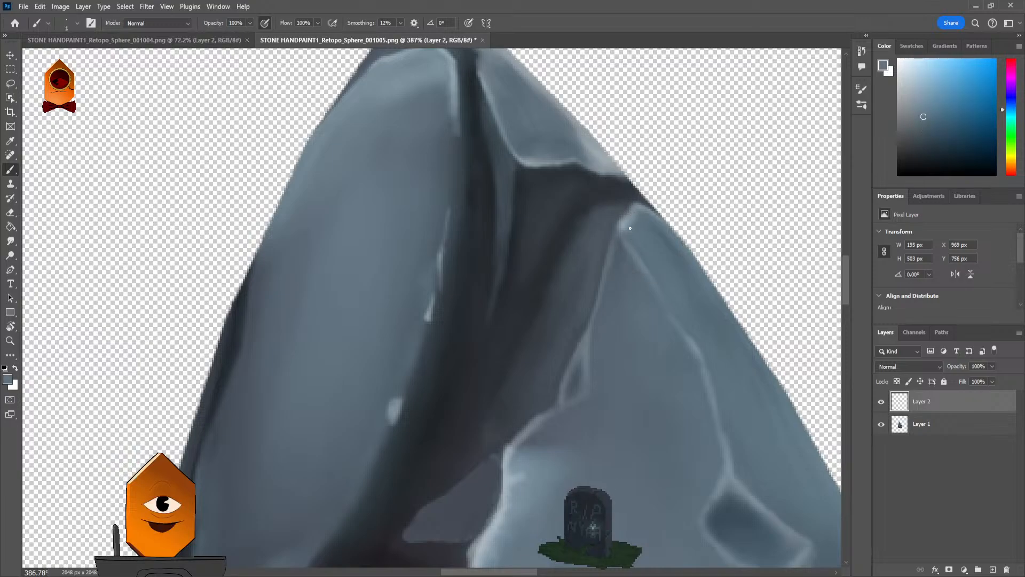
left_click_drag(624, 206, 606, 207)
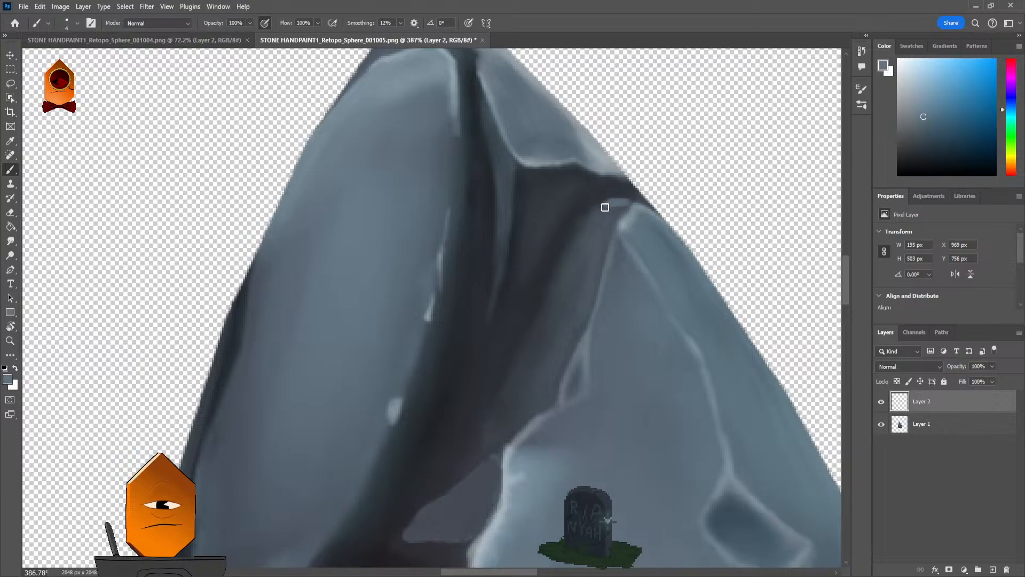
key("ctrl+z")
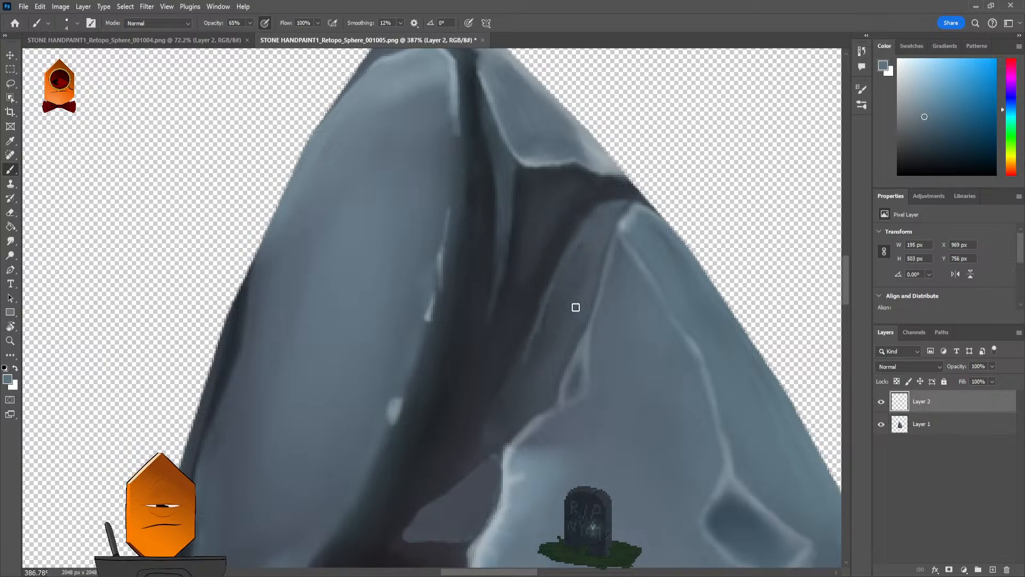
Step: Fade the lower end of the thin streak with a sampled dark blue-grey and smudge it into the crevice at 14% strength
left_click(570, 297, "alt")
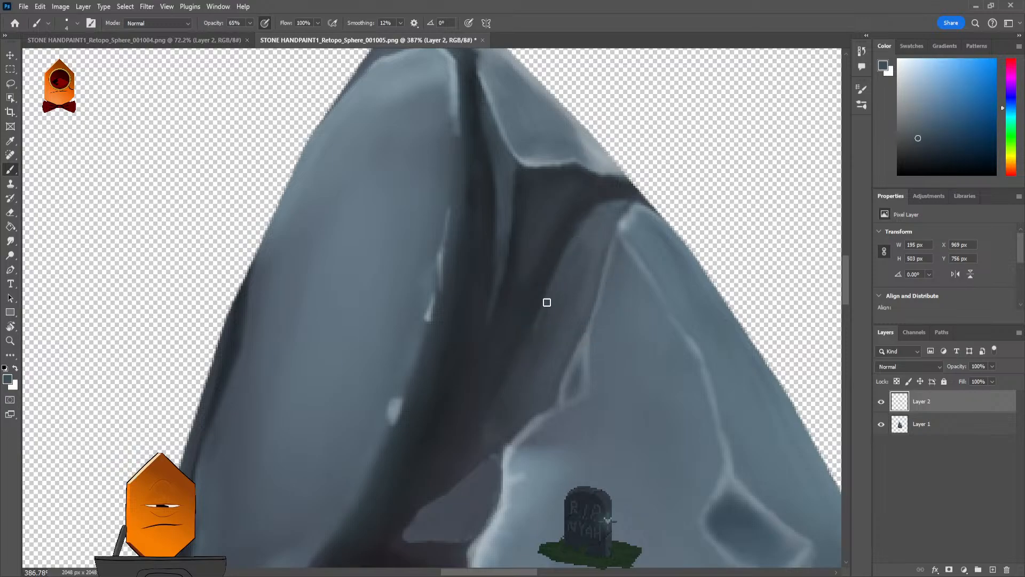
scroll(589, 260, "down", 6)
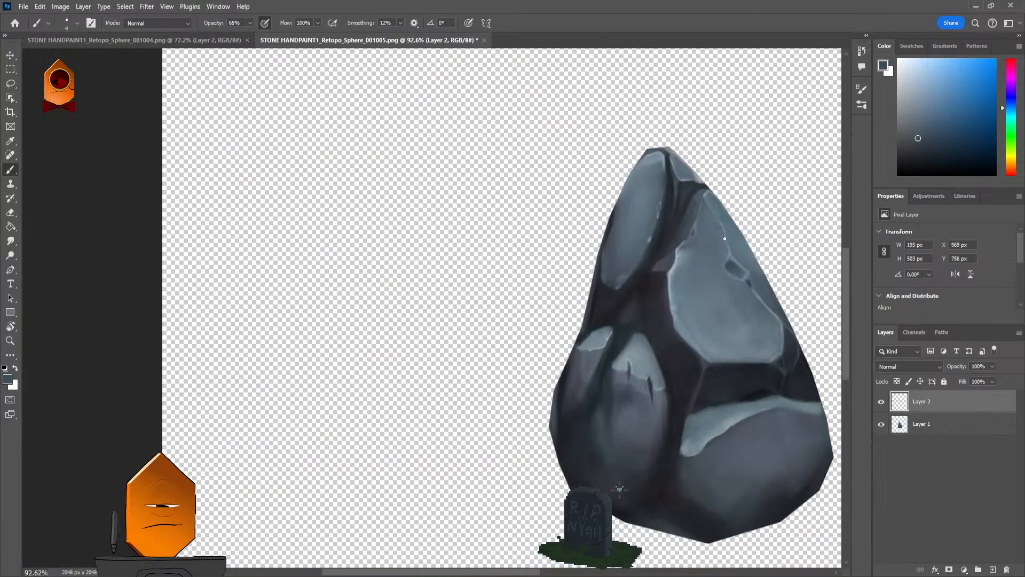
scroll(721, 238, "up", 5)
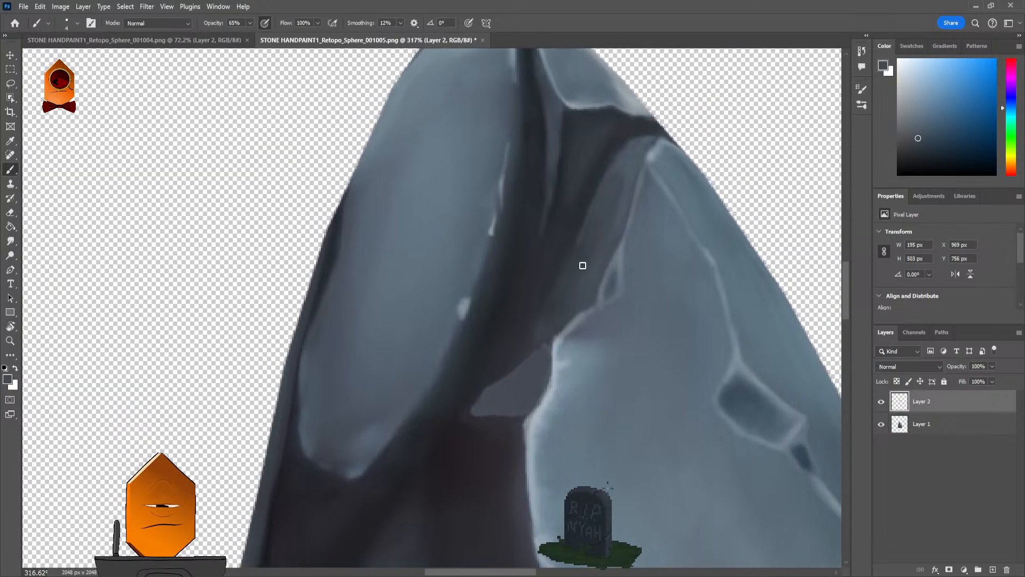
left_click(11, 241)
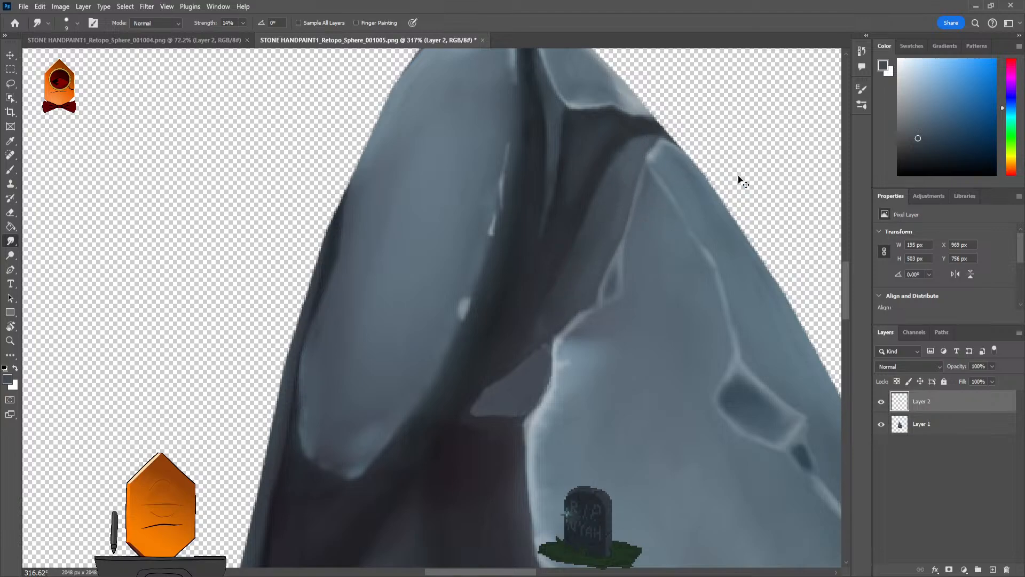
Step: Paint light grey highlights along the upper and lower edges of the wedge-shaped chip with a 3 px brush at 65% opacity
scroll(743, 181, "down", 5)
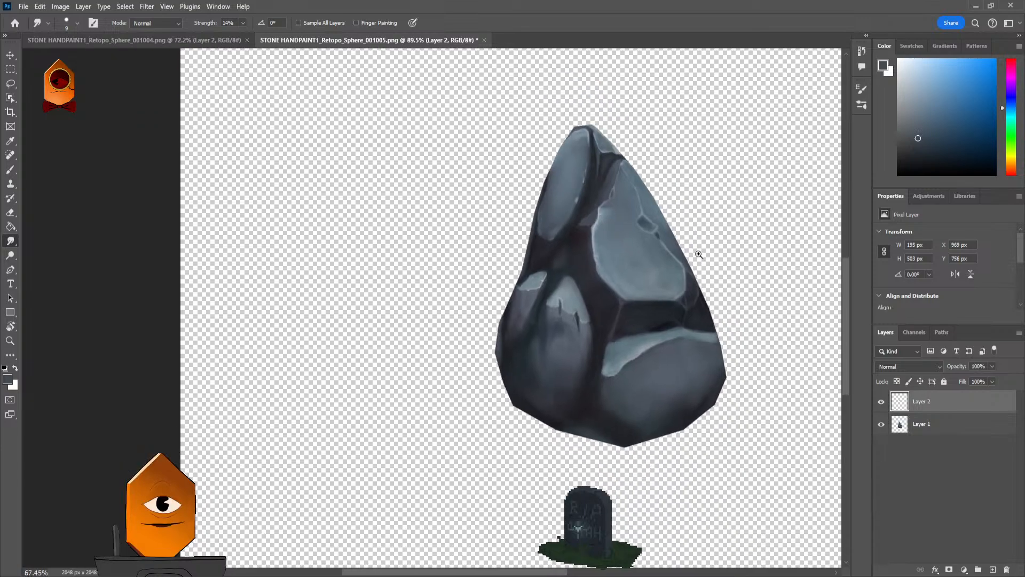
scroll(699, 254, "up", 5)
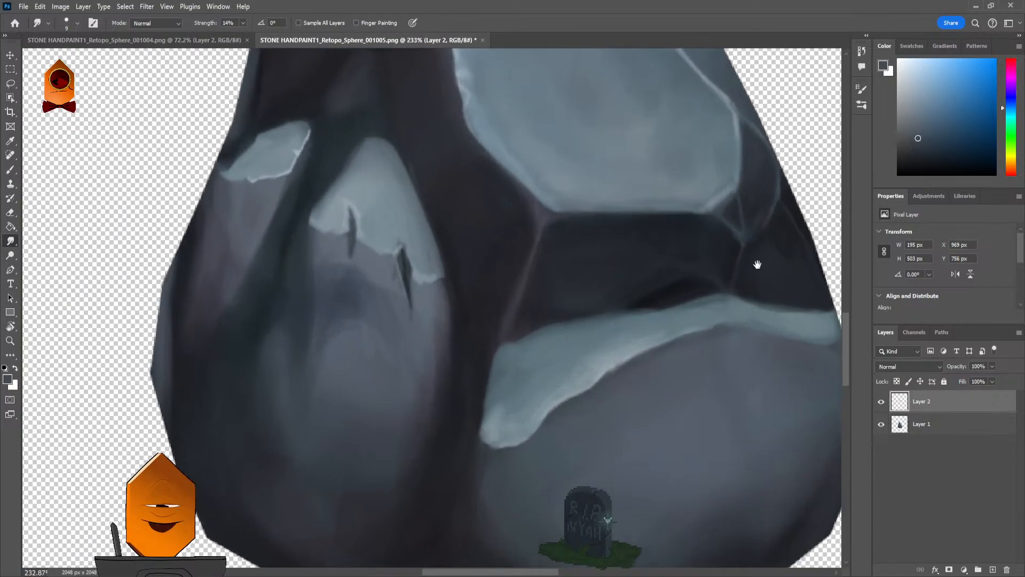
scroll(758, 264, "down", 5)
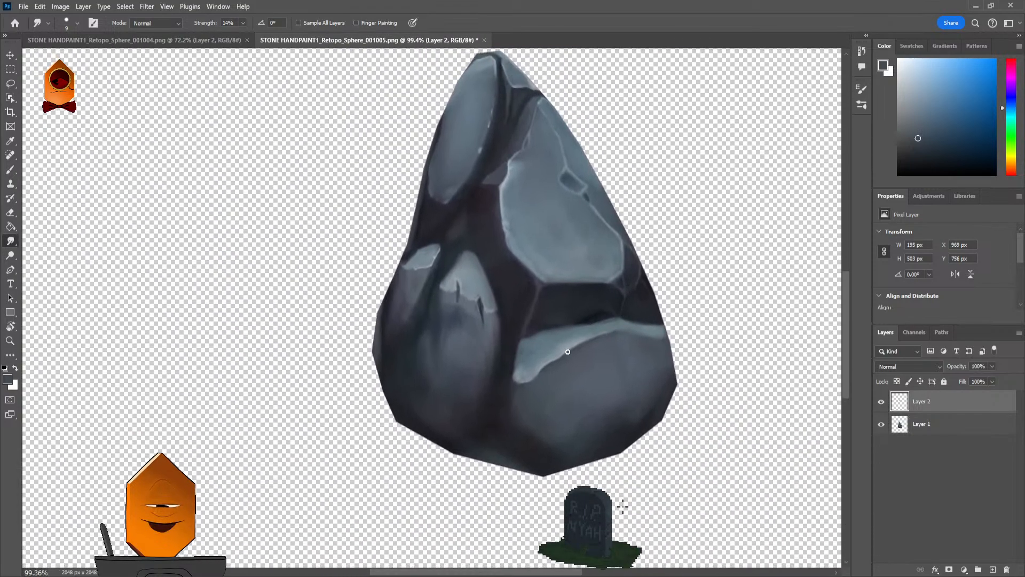
scroll(567, 352, "up", 4)
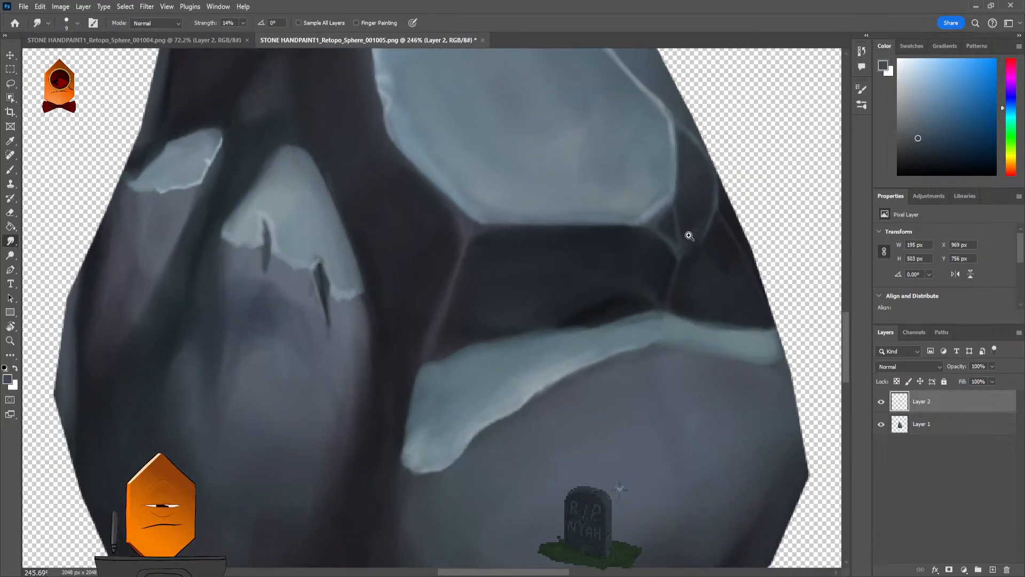
scroll(689, 235, "down", 2)
left_click_drag(680, 257, 680, 359)
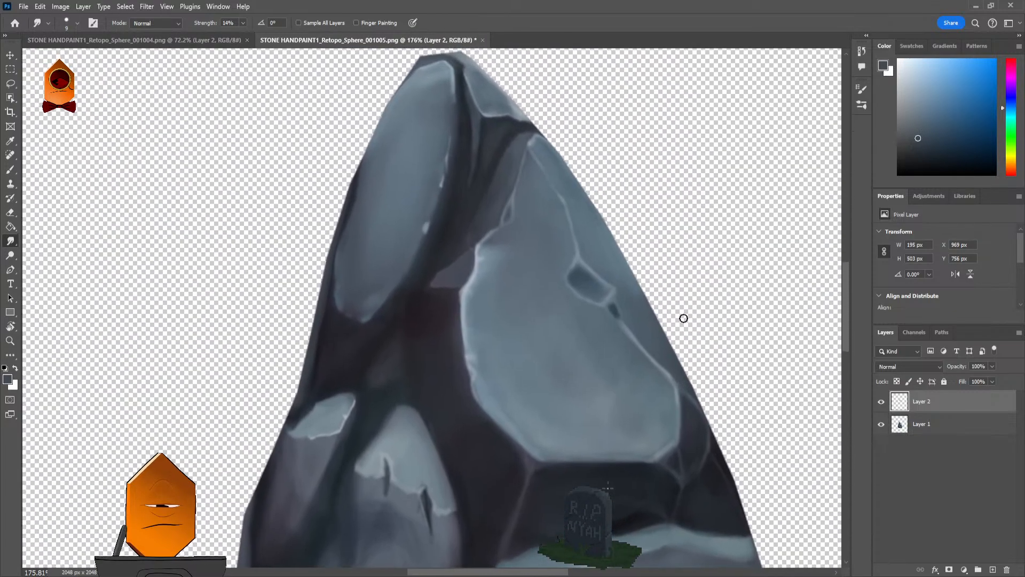
scroll(545, 252, "up", 4)
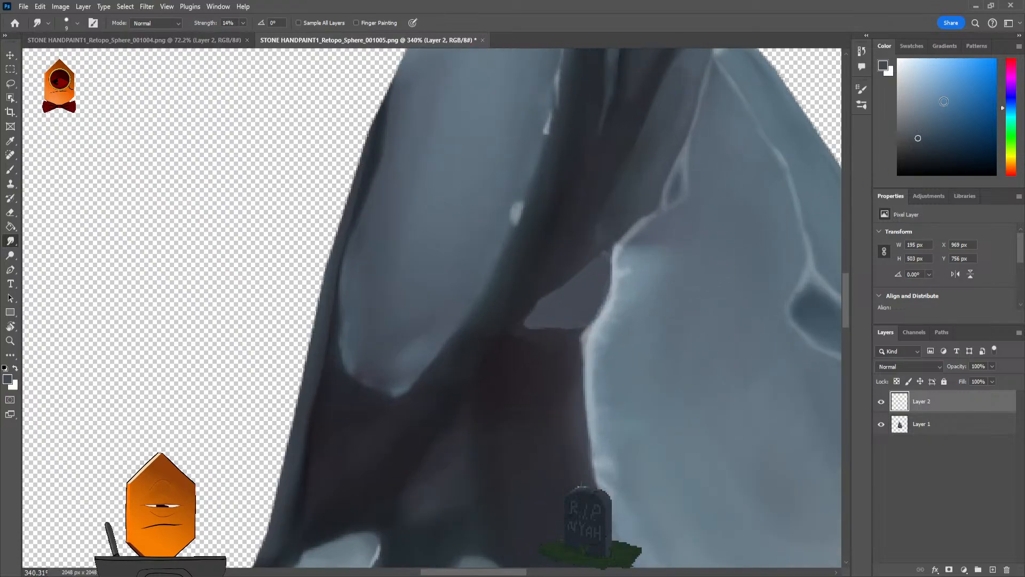
key("b")
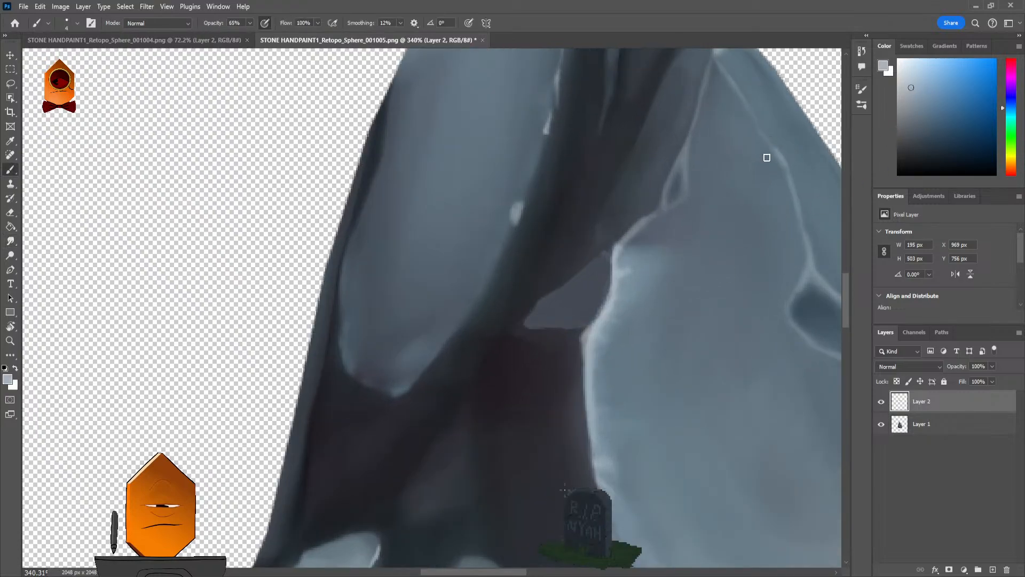
scroll(650, 260, "up", 1)
left_click(611, 245, "alt")
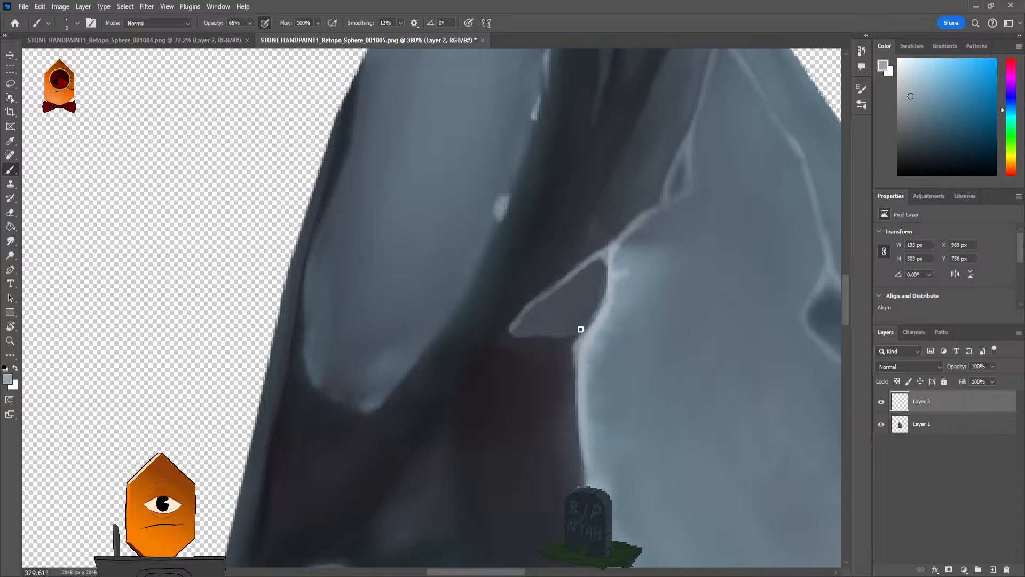
mouse_move(509, 331)
left_mouse_down()
mouse_move(578, 337)
mouse_move(551, 342)
left_mouse_up()
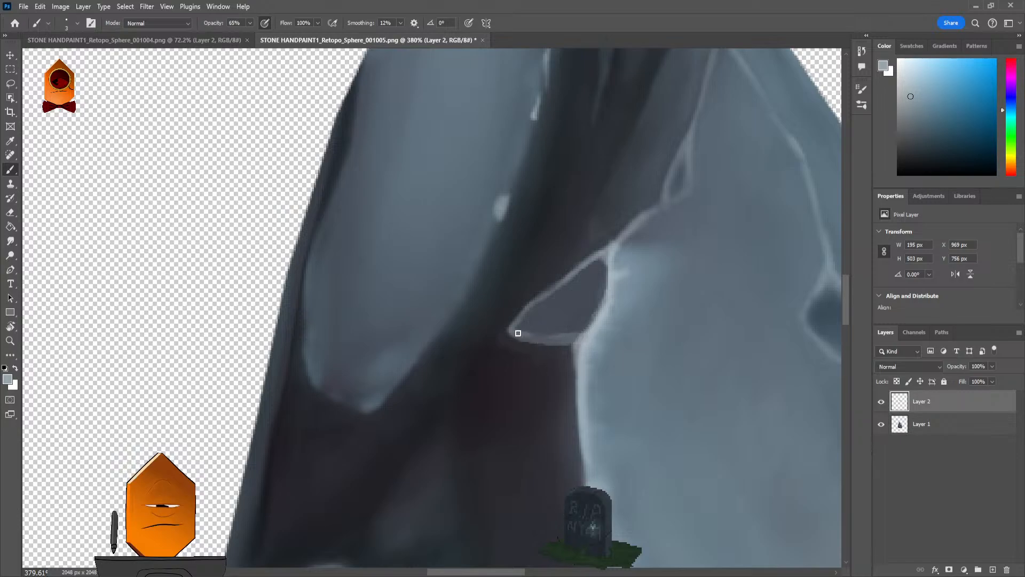
Step: Inspect the highlighted wedge-shaped chip and the dark crevice beside the large facet, both close up and across the whole rock
scroll(609, 347, "down", 6)
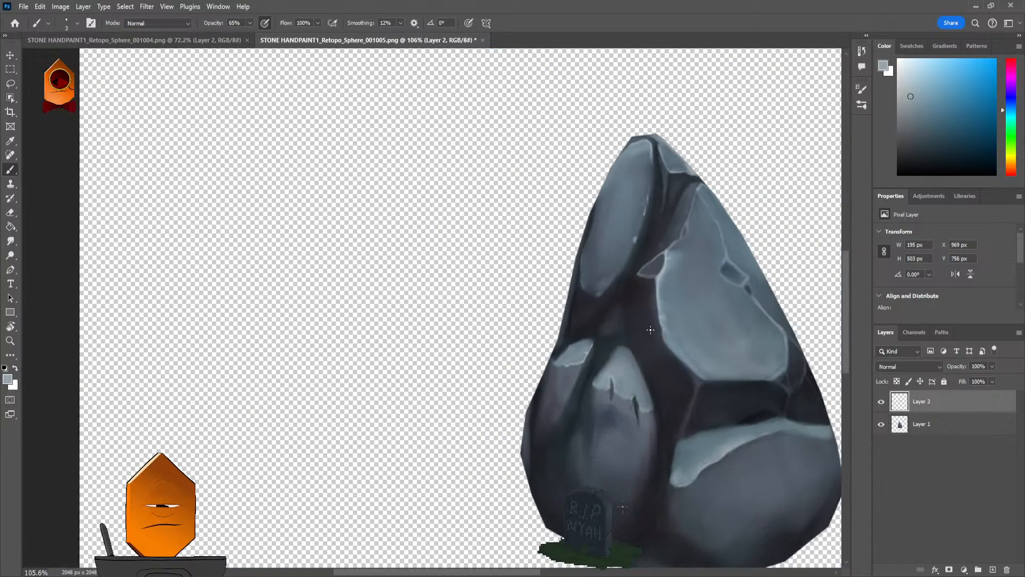
scroll(719, 232, "up", 5)
scroll(719, 232, "up", 3)
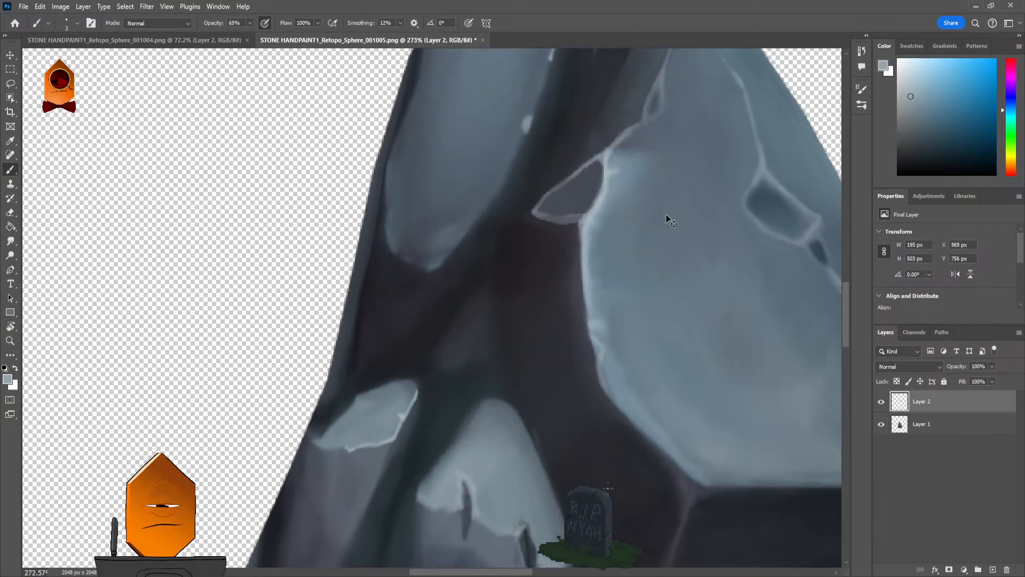
scroll(668, 217, "down", 3)
scroll(561, 199, "up", 2)
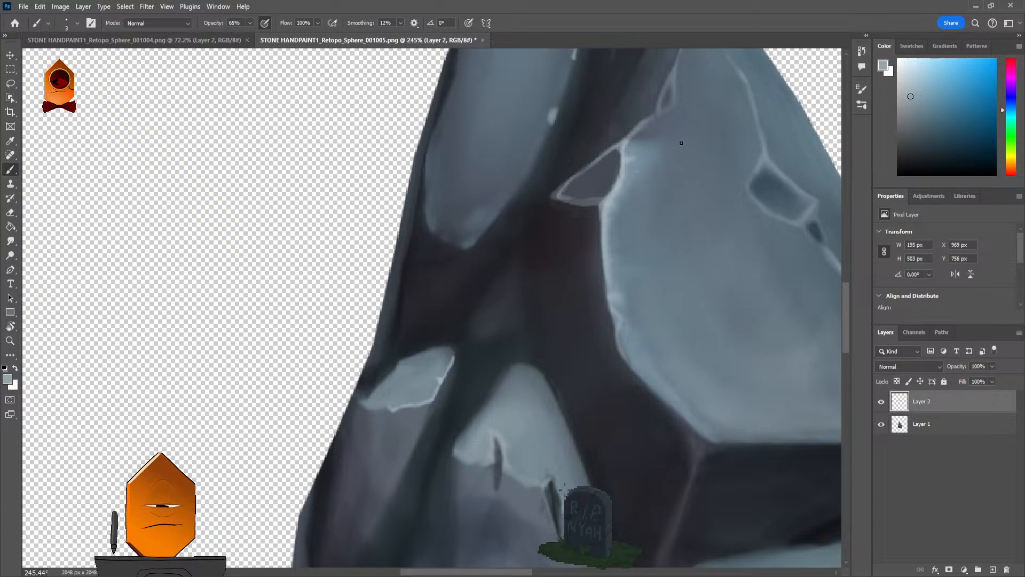
scroll(682, 143, "down", 4)
scroll(652, 202, "up", 4)
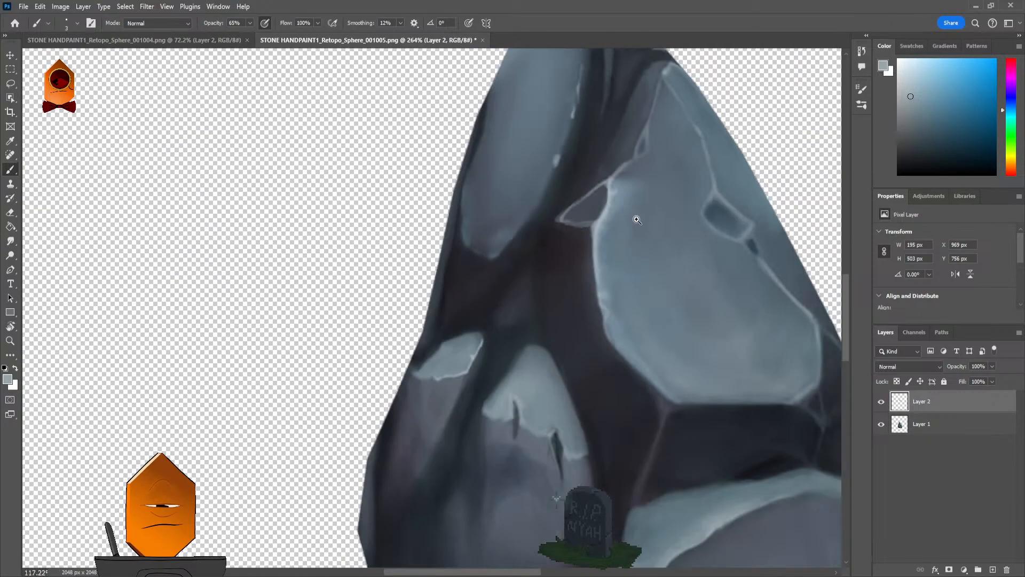
scroll(638, 220, "down", 7)
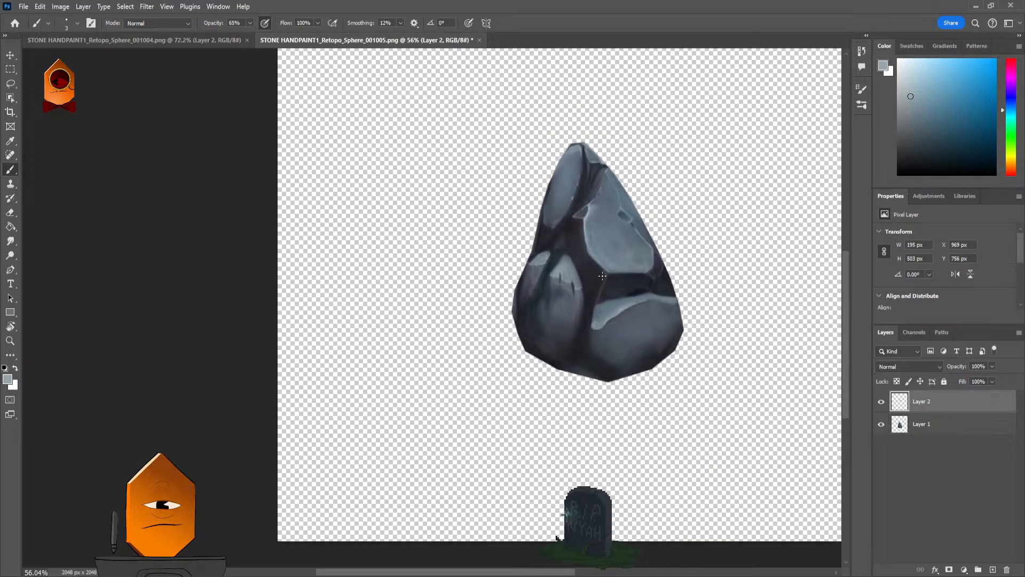
scroll(598, 262, "up", 3)
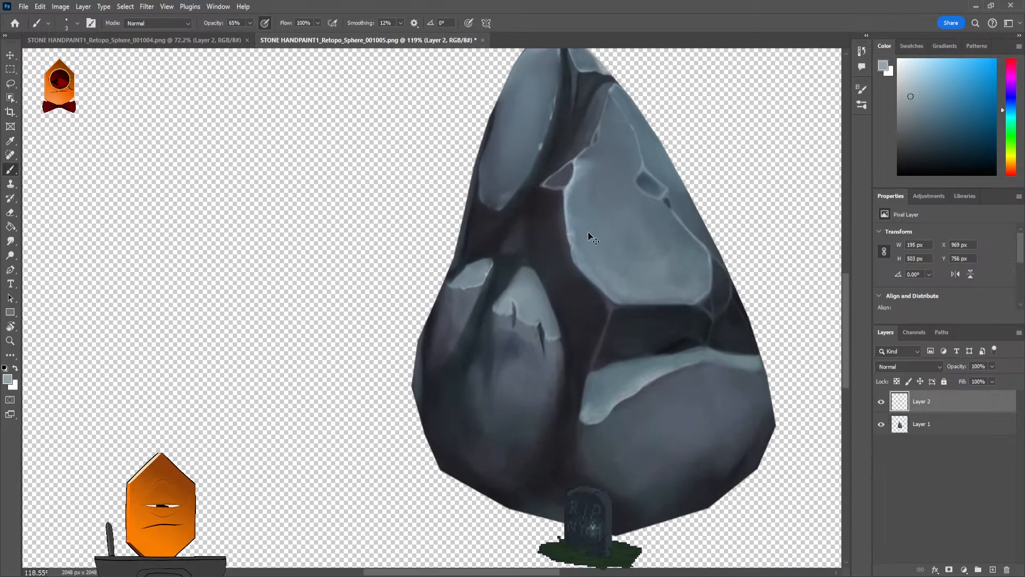
scroll(592, 237, "up", 1)
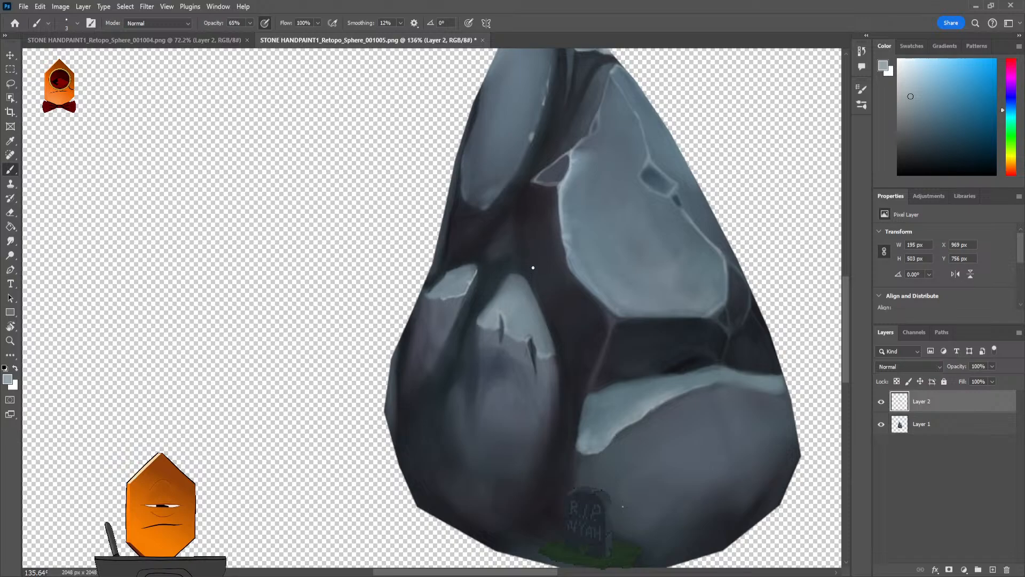
scroll(565, 267, "up", 3)
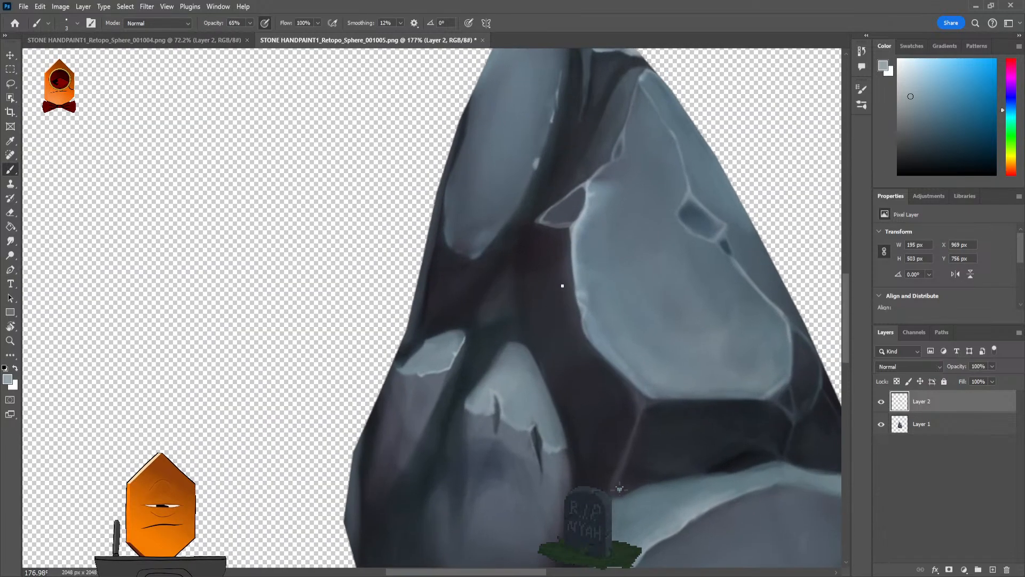
Step: Paint a dark purple-grey side plane below the wedge-shaped chip with sampled crevice colours and a 10 px brush at 65% opacity
left_click(561, 281, "alt")
left_click(558, 280, "alt")
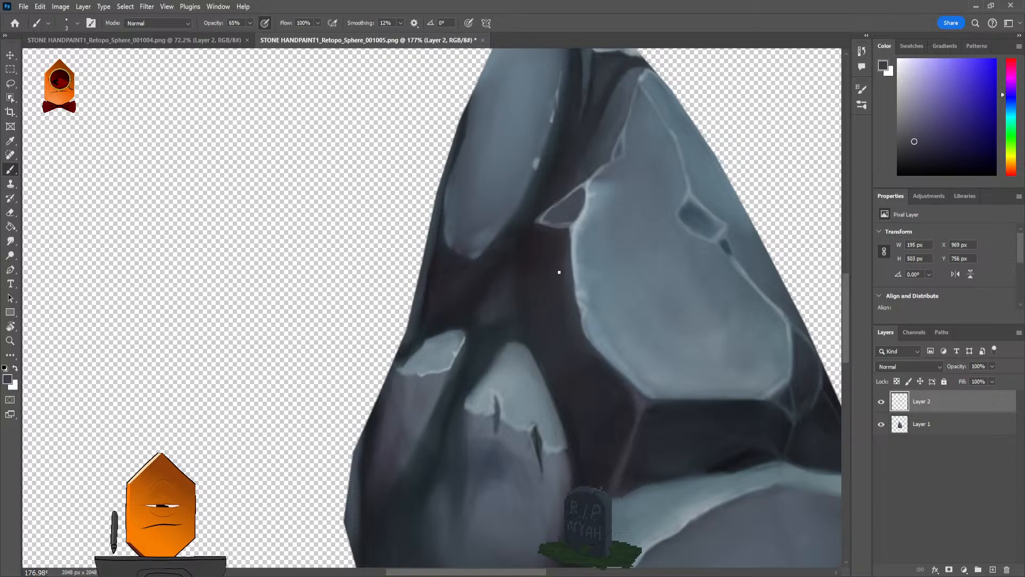
key("bracketright")
key("bracketright")
key("bracketright")
key("bracketright")
key("bracketright")
key("bracketright")
left_click_drag(541, 245, 552, 333)
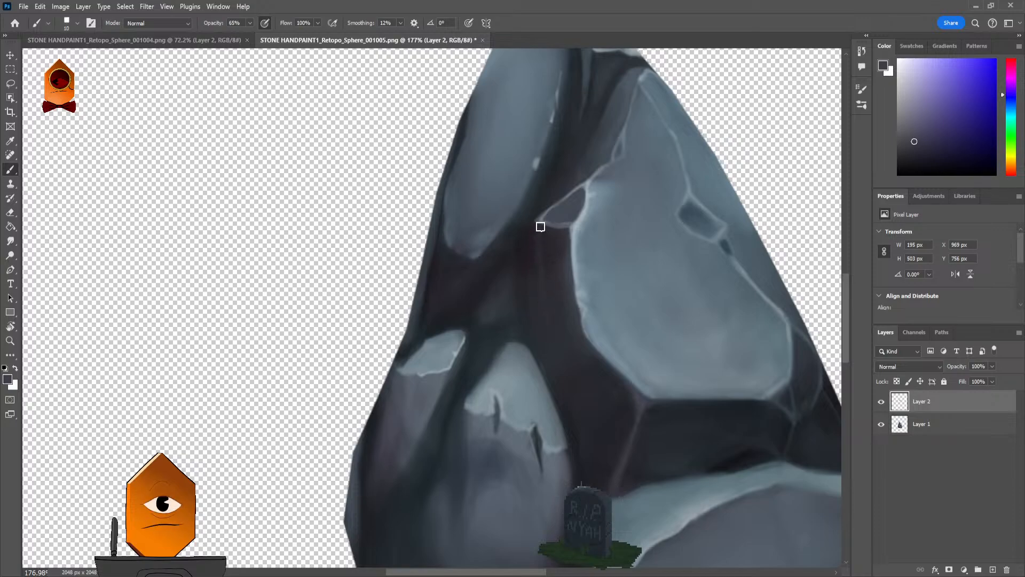
left_click_drag(540, 226, 551, 275)
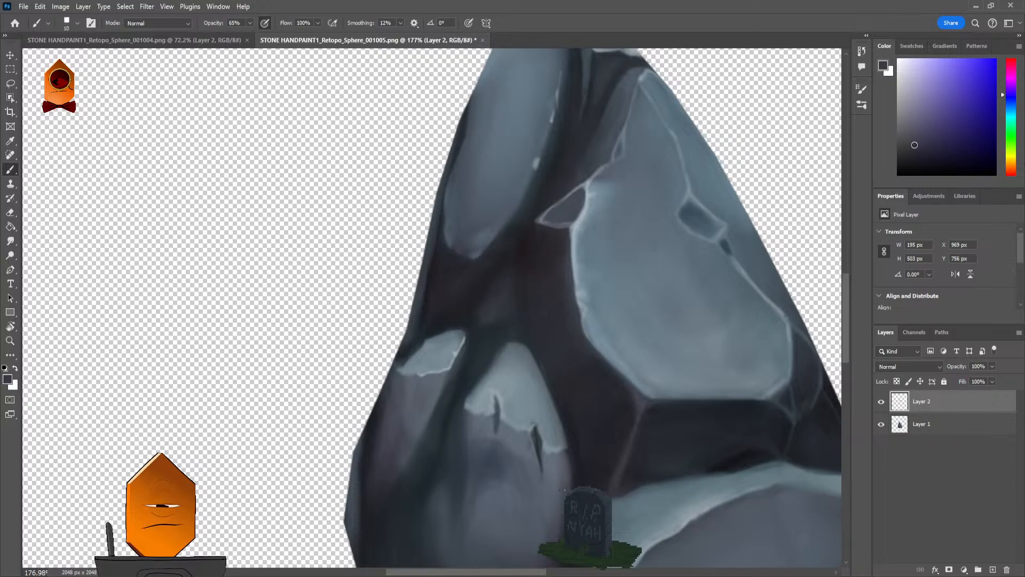
left_click(550, 258, "alt")
left_click_drag(539, 218, 536, 227)
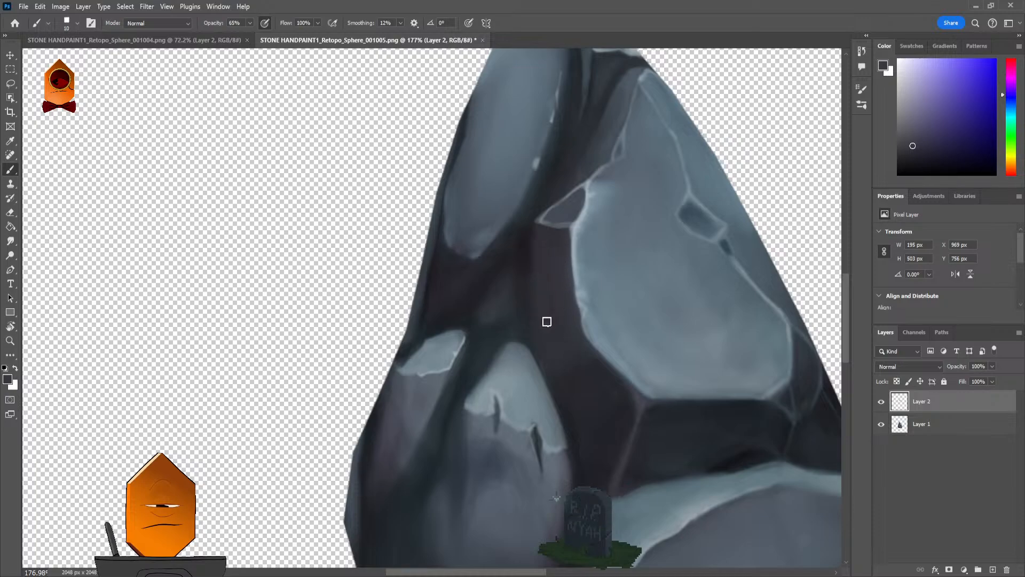
Step: Lighten the side plane beside the large facet with a slightly brighter purple-grey at 37% brush opacity
left_click(913, 133)
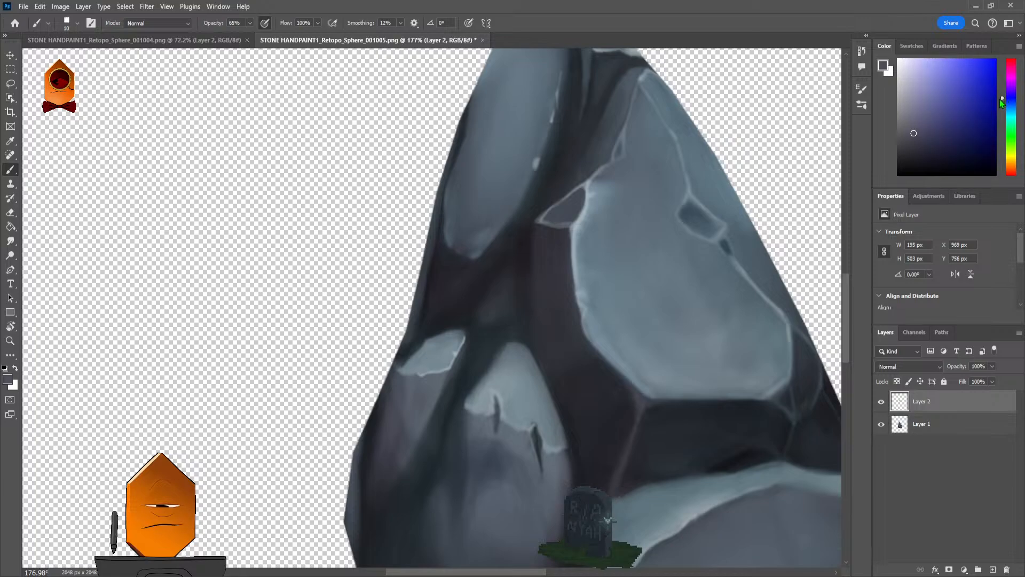
left_click(916, 120)
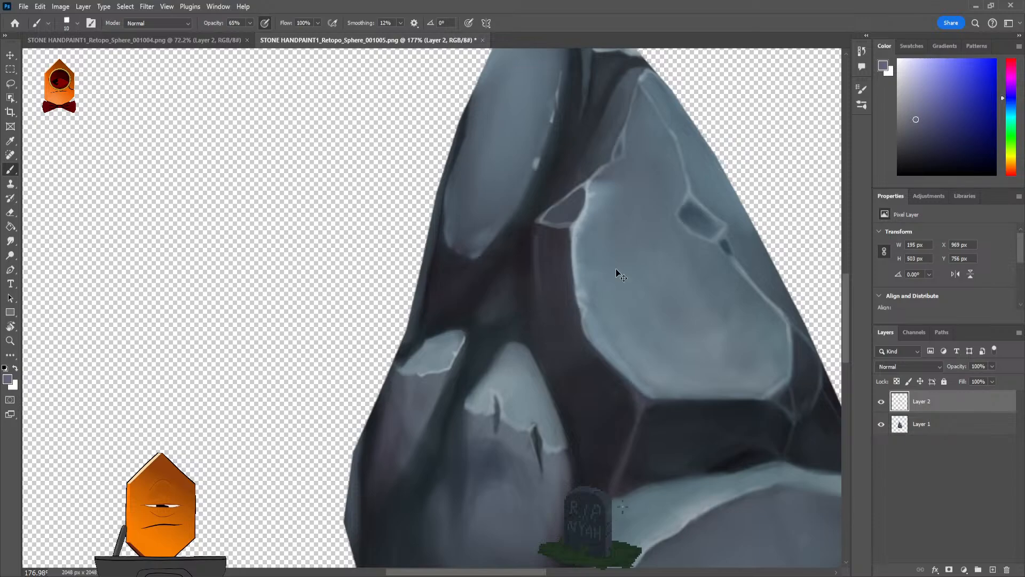
left_click(906, 109)
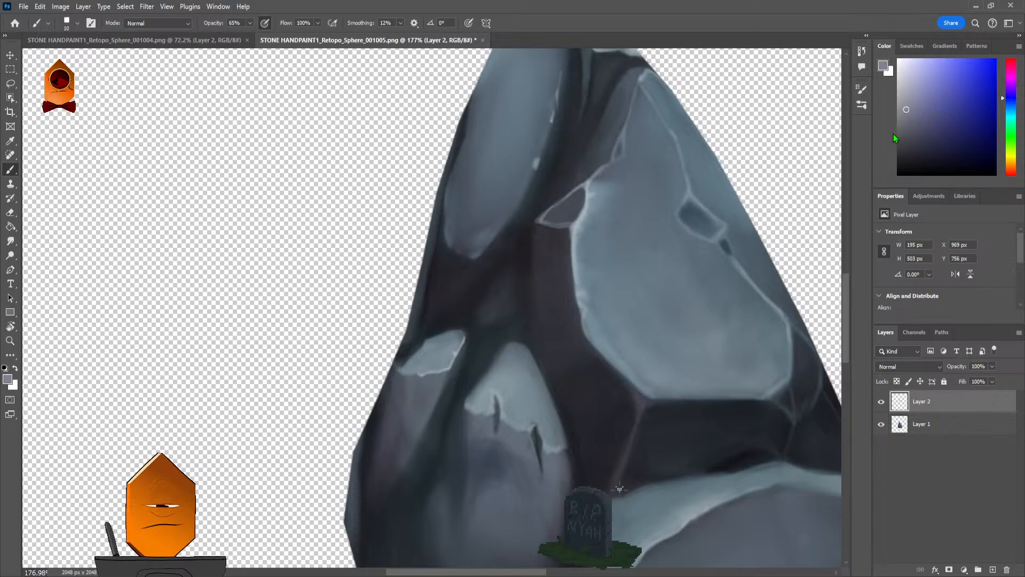
left_click(909, 130)
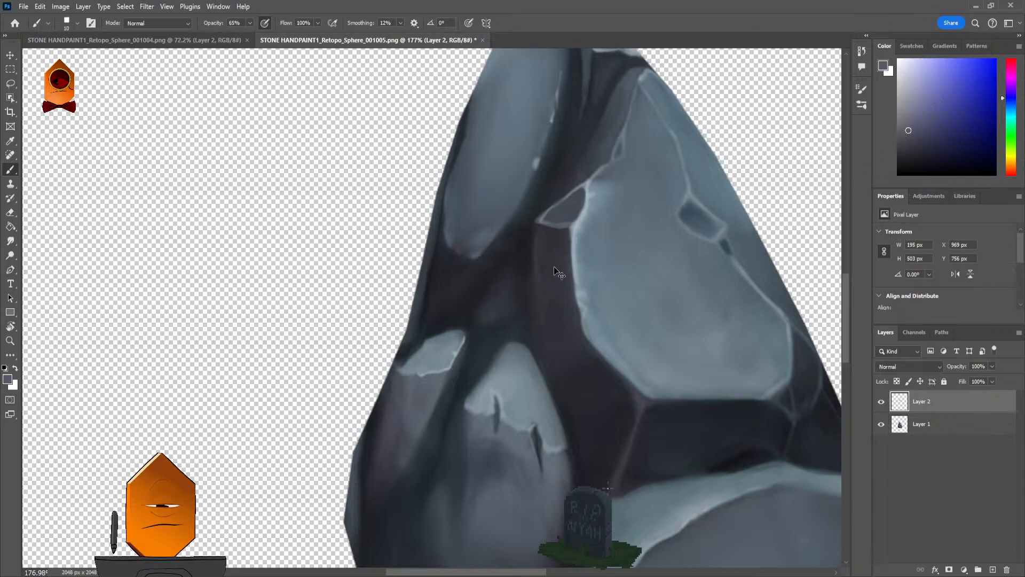
left_click(910, 135)
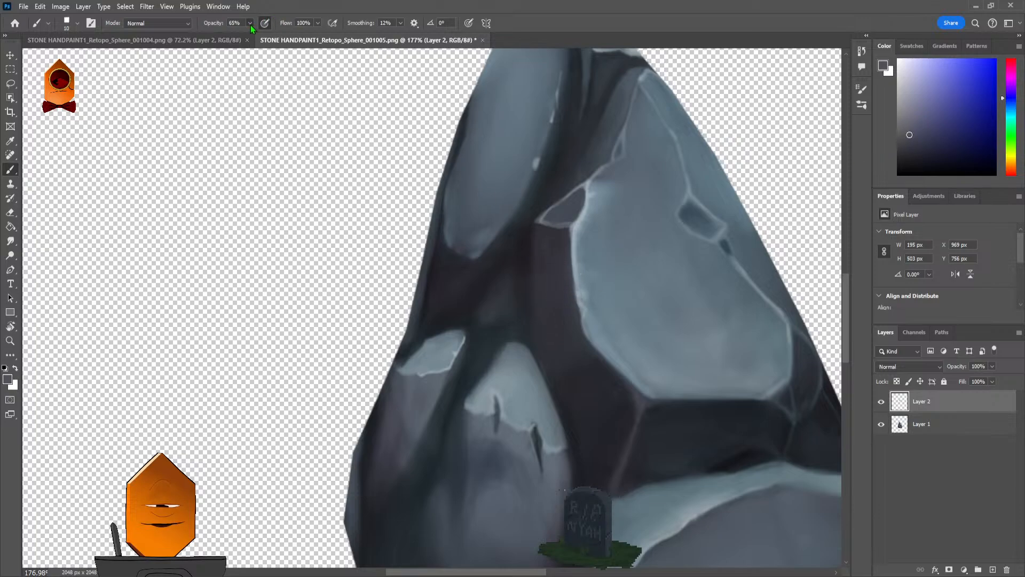
left_click_drag(251, 25, 238, 50)
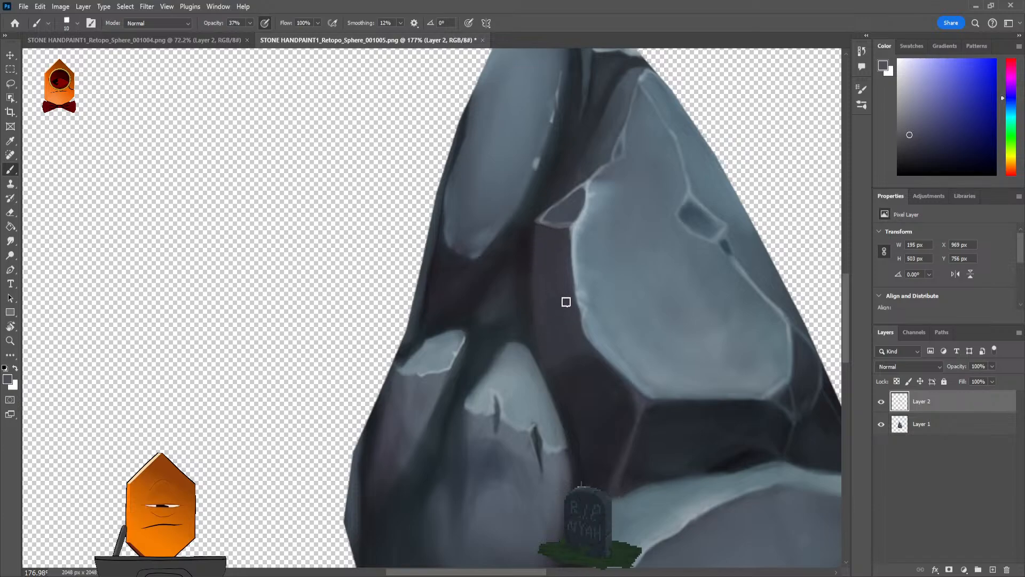
Step: Refine the nick in the large facet's edge beside the side plane with sampled dark greys and a 7 px brush at 37% opacity
scroll(572, 303, "up", 6)
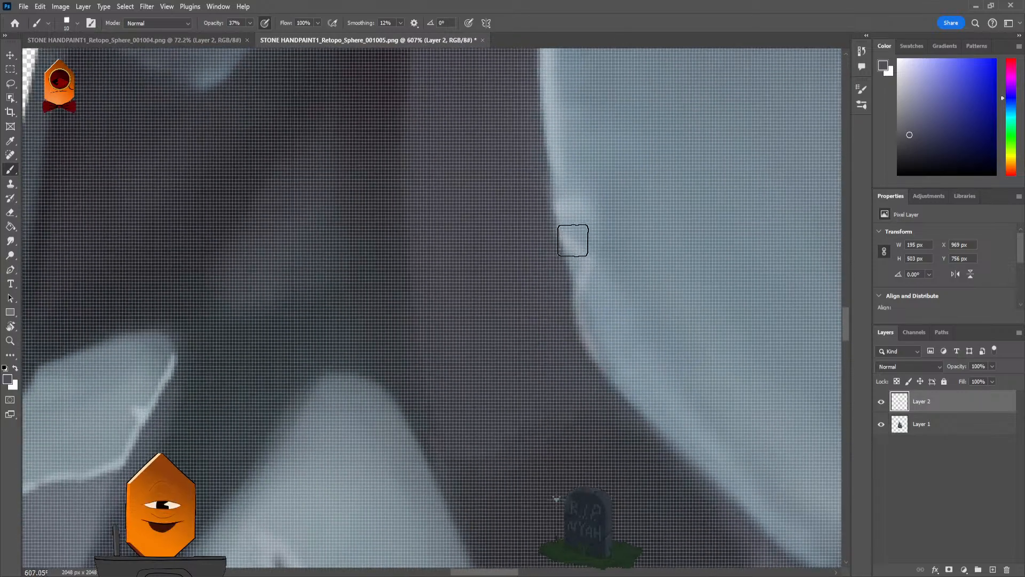
scroll(573, 241, "down", 3)
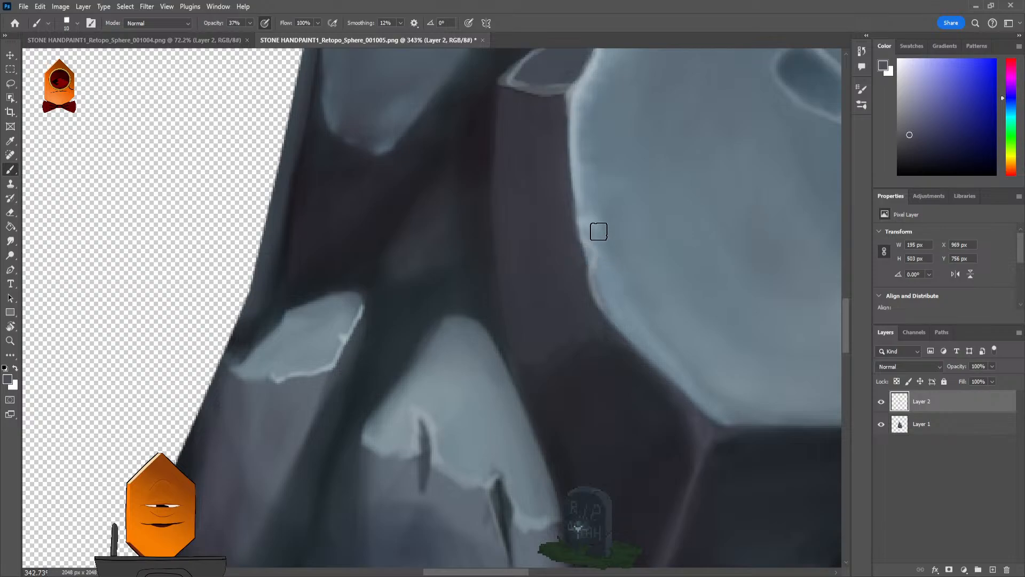
key("bracketleft")
key("bracketleft")
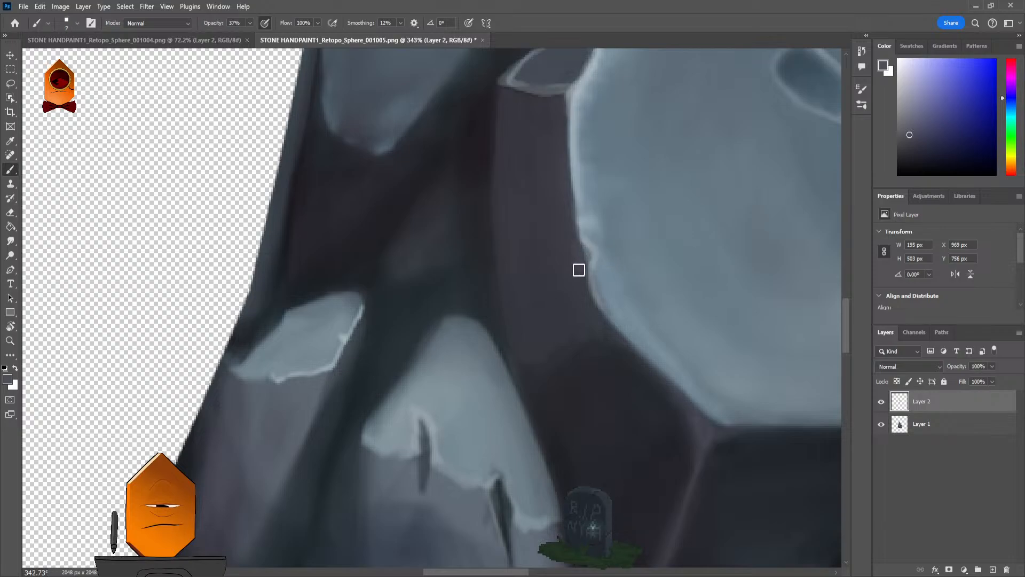
left_click(566, 273, "alt")
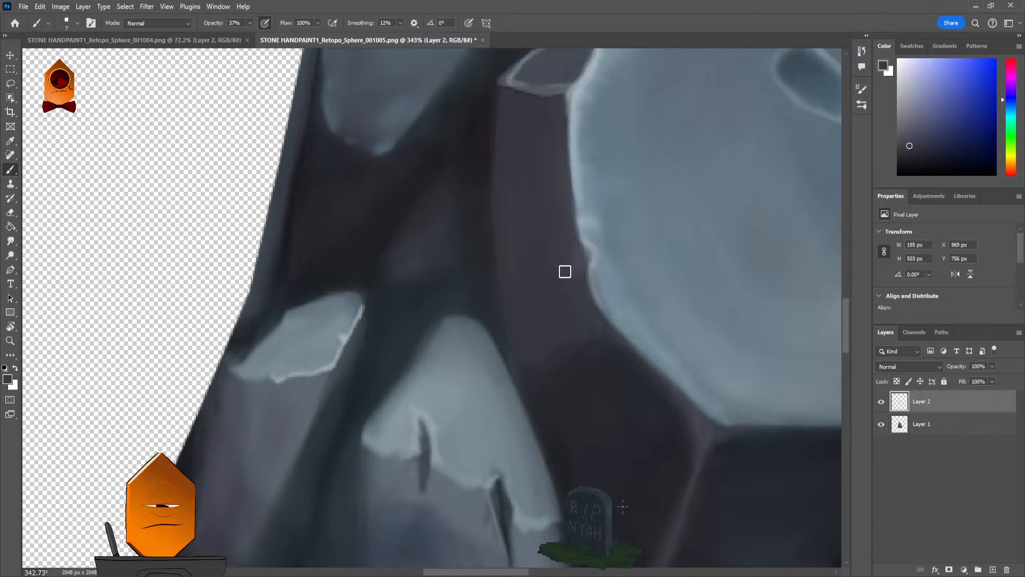
left_click(588, 384, "alt")
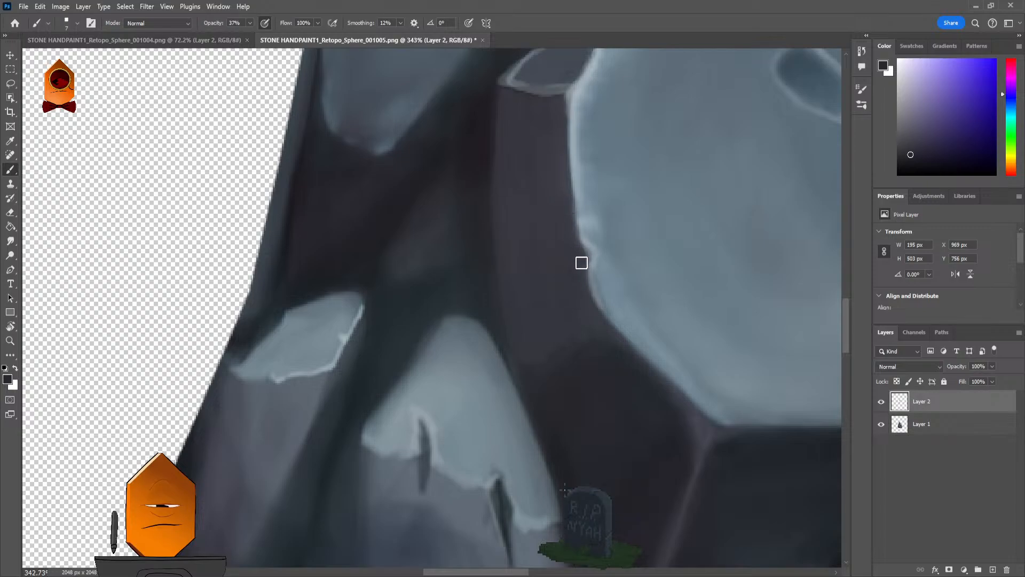
Step: Inspect the new side plane and the rock's overall shading at several zoom levels, down to the lower boulders
scroll(594, 334, "down", 4)
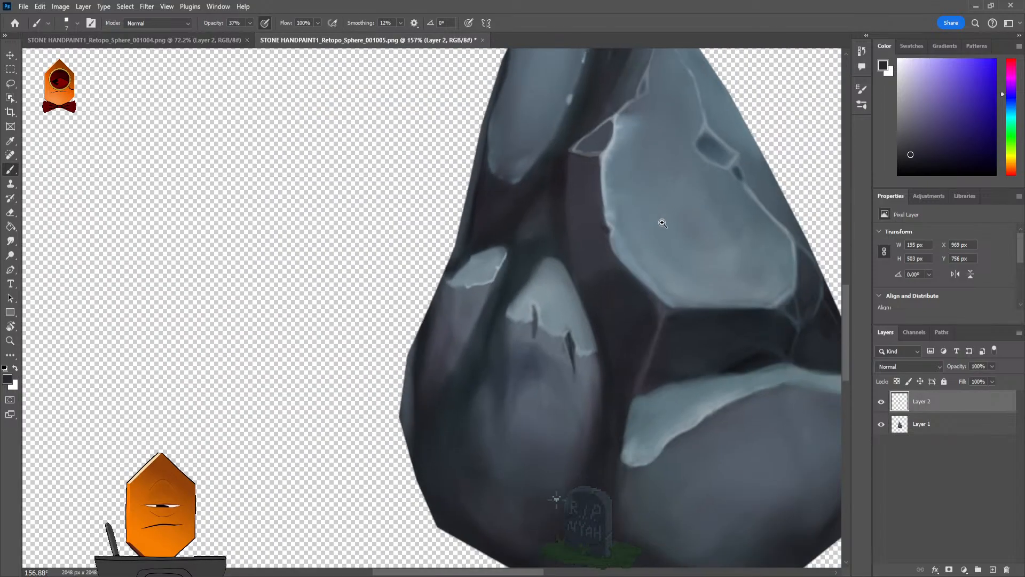
scroll(662, 223, "down", 4)
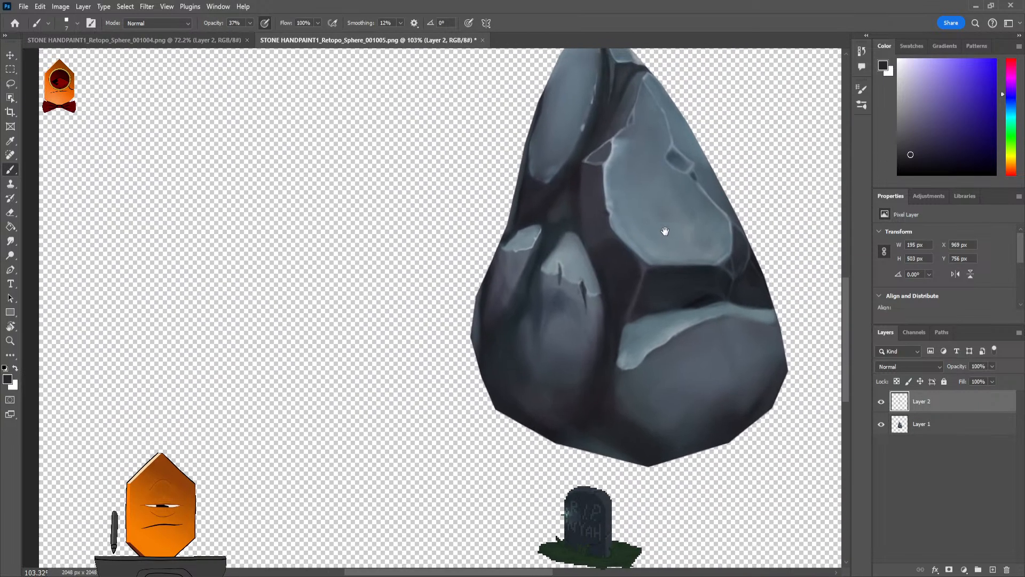
scroll(665, 231, "down", 2)
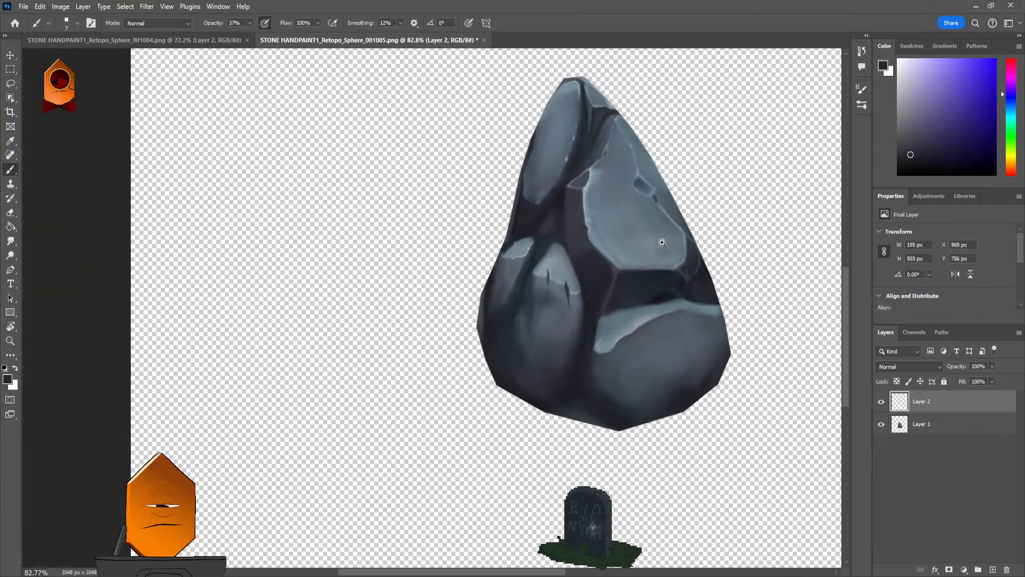
scroll(663, 243, "up", 4)
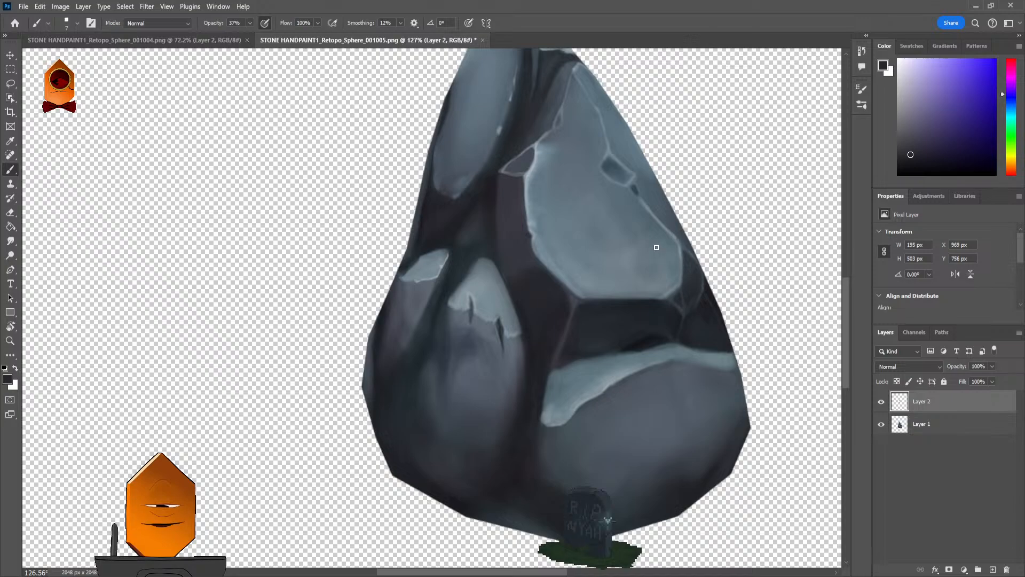
scroll(660, 215, "down", 2)
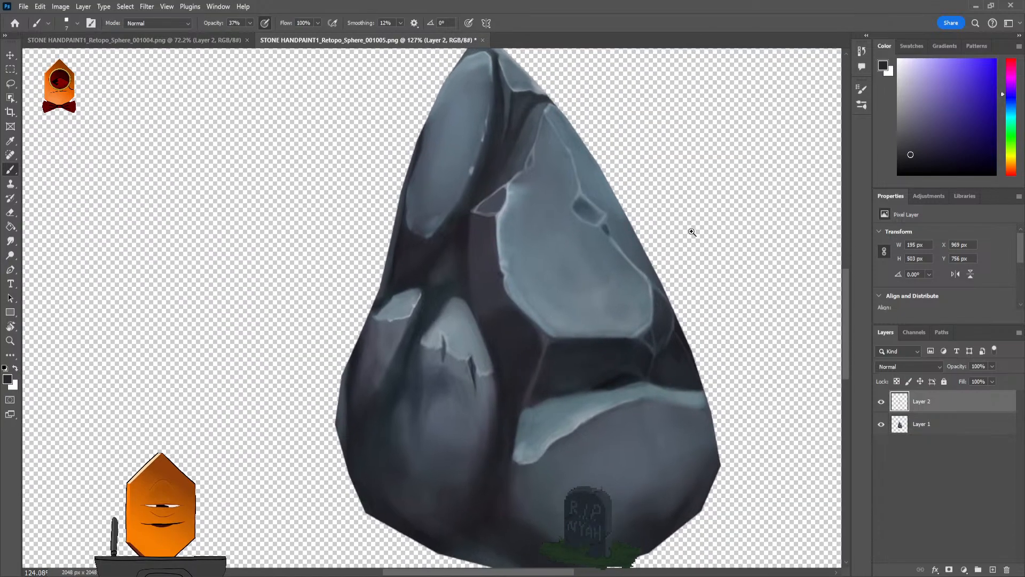
scroll(671, 276, "down", 1)
left_click_drag(672, 277, 661, 276)
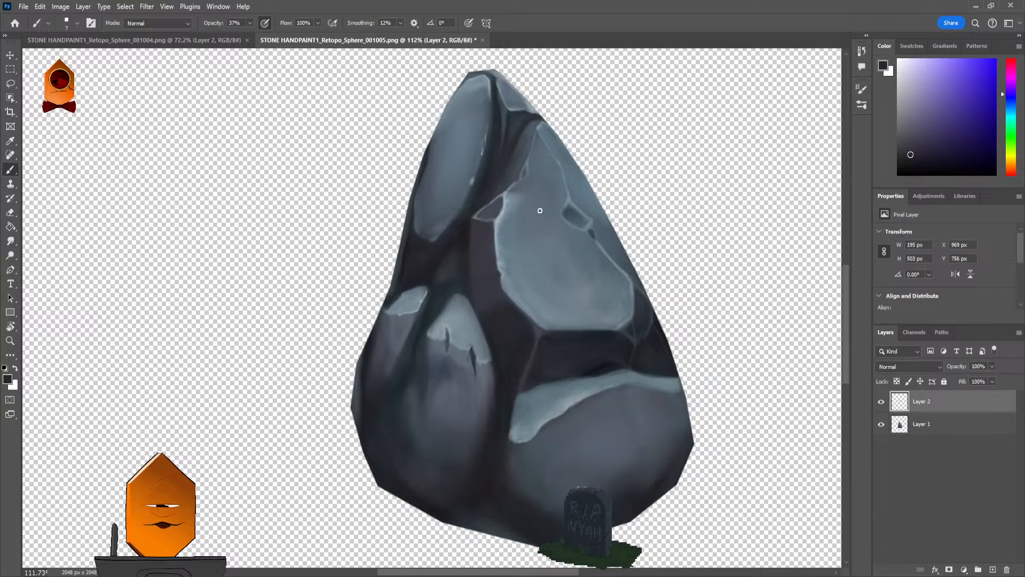
left_click_drag(666, 256, 643, 234)
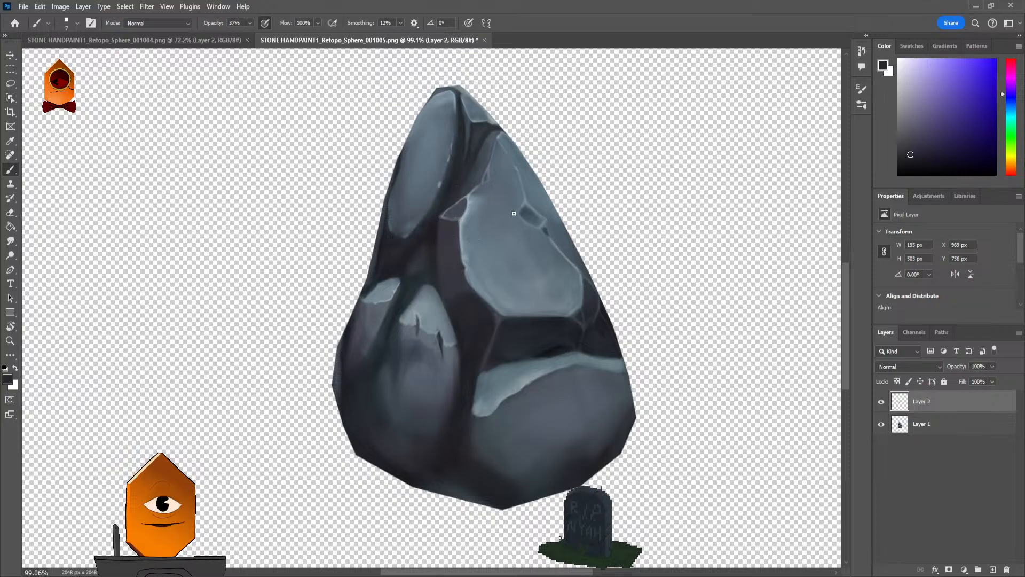
scroll(611, 238, "up", 4)
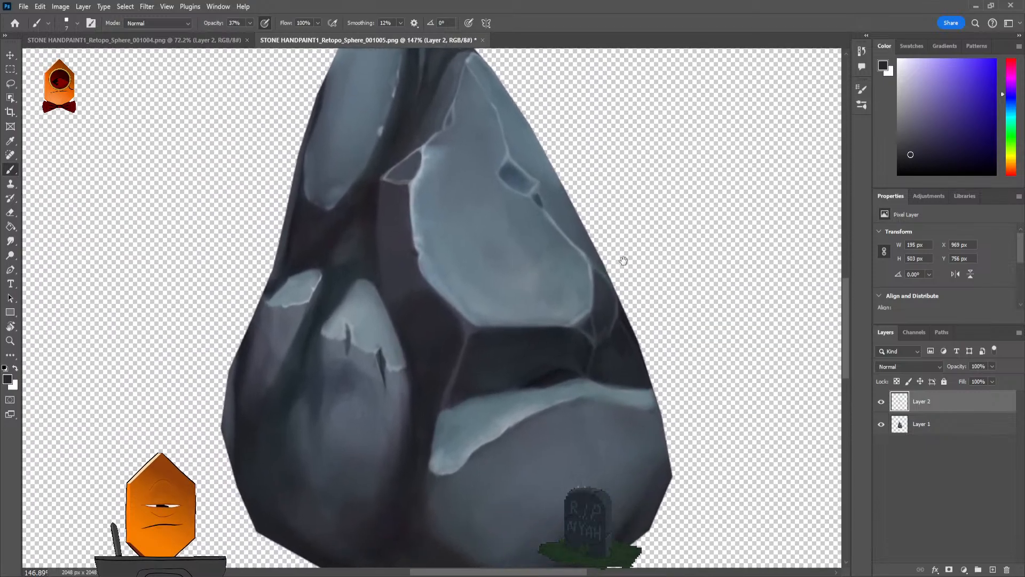
left_click_drag(623, 259, 709, 213)
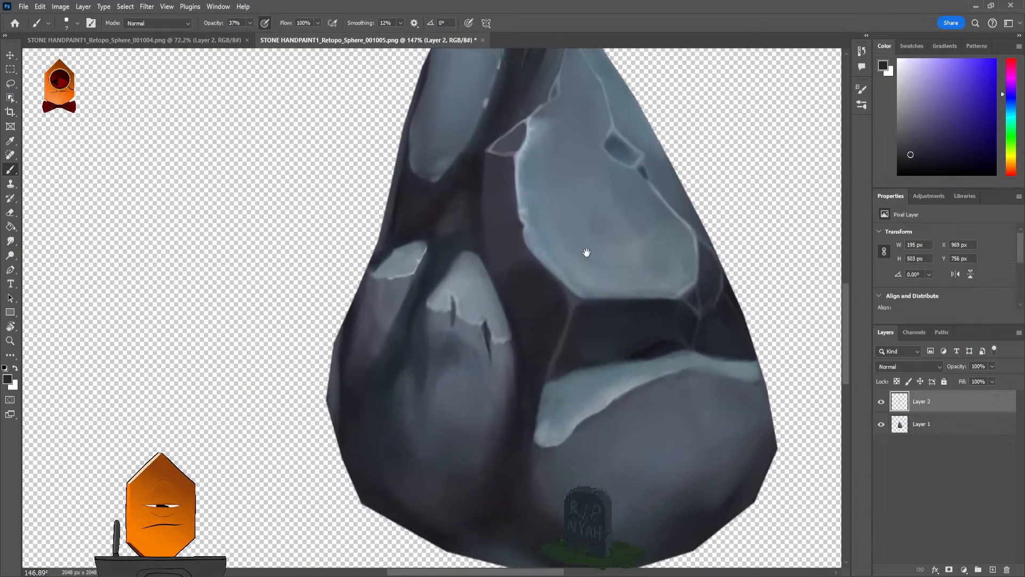
left_click_drag(586, 252, 469, 227)
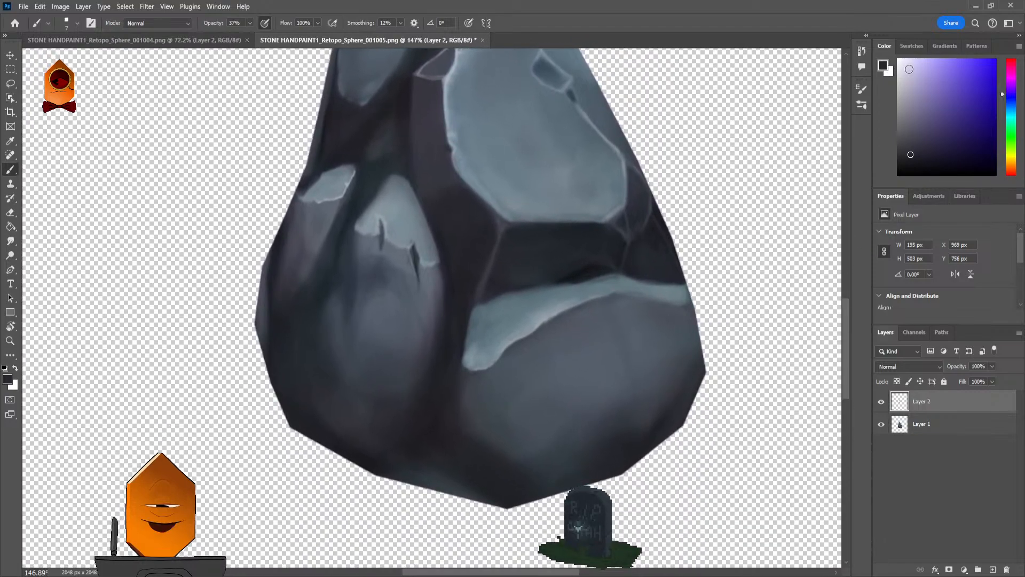
Step: Add a pale lavender edge highlight along the lower tip of the boulder's ledge at 37% brush opacity
left_click(674, 289, "alt")
mouse_move(480, 337)
left_mouse_down()
mouse_move(472, 314)
mouse_move(466, 353)
left_mouse_up()
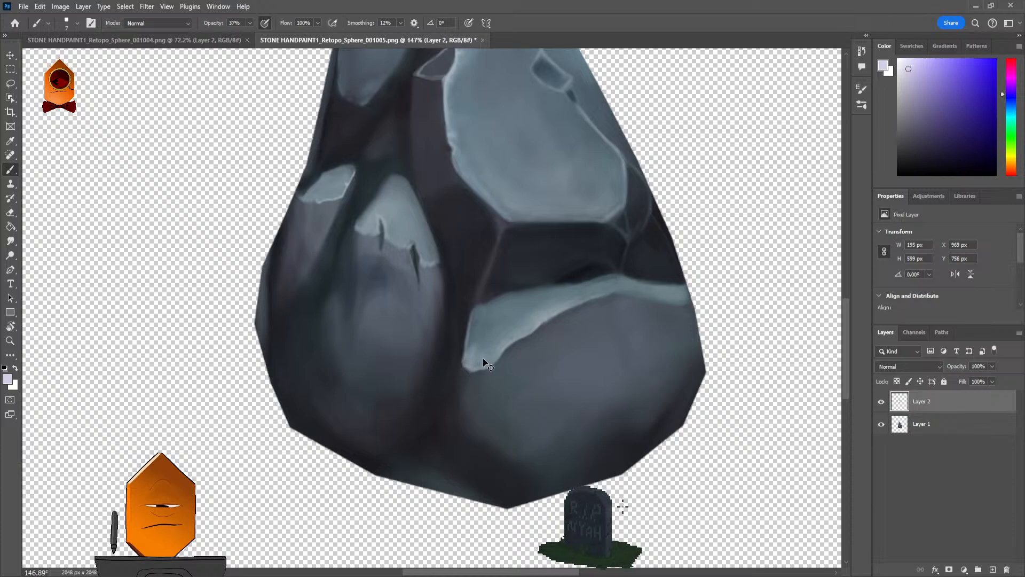
scroll(483, 357, "up", 2)
scroll(548, 319, "down", 1)
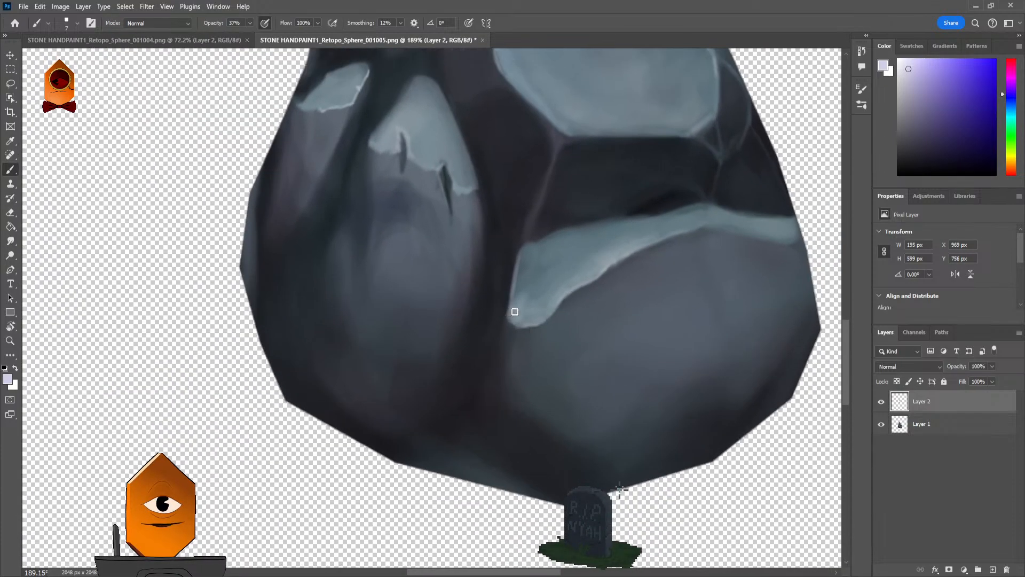
scroll(512, 309, "up", 2)
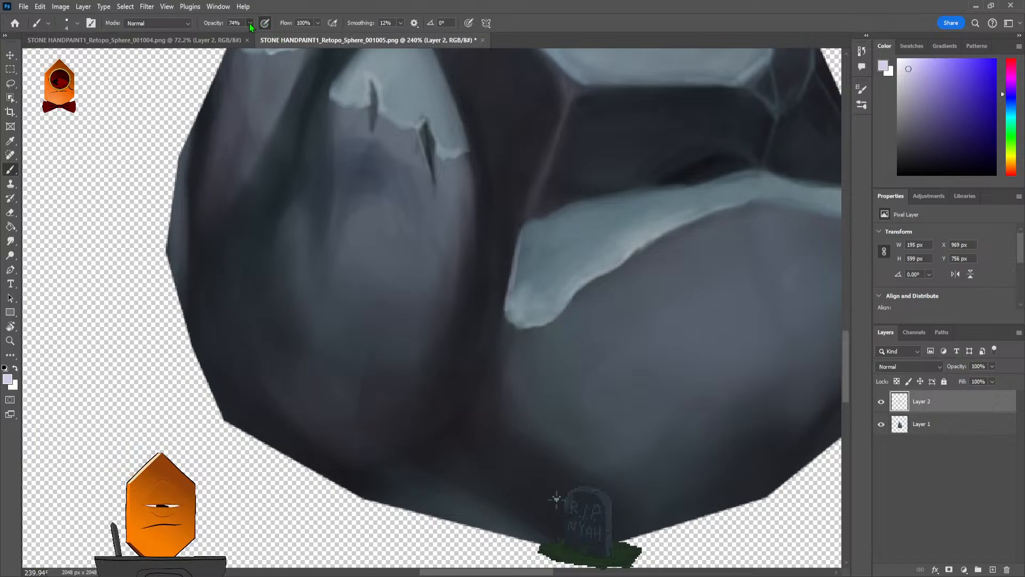
Step: Strengthen the ledge tip's rim highlight in a sampled pale blue-grey, with a 4 px brush at 100% opacity and 65% flow
left_click_drag(249, 23, 300, 42)
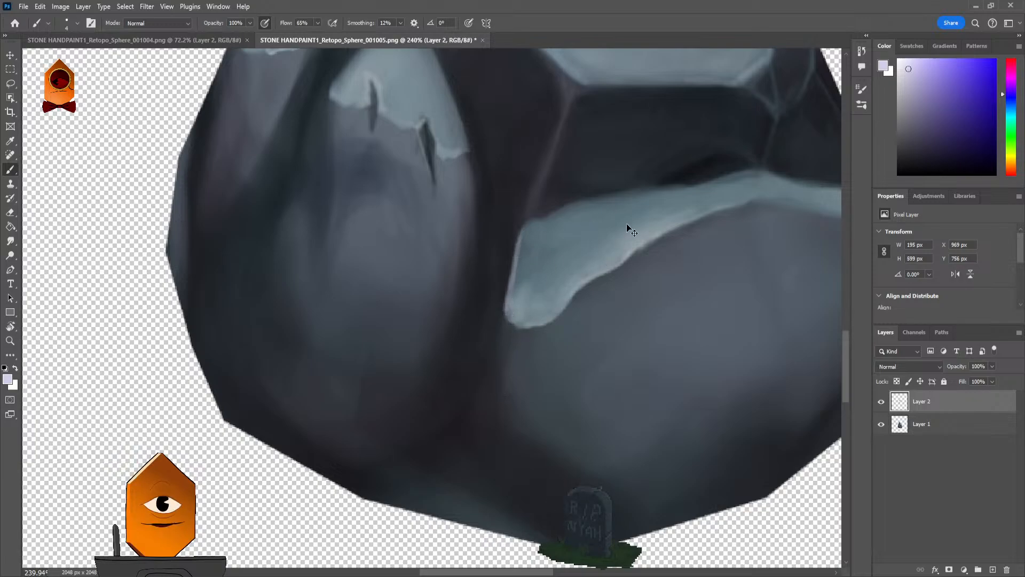
scroll(672, 241, "down", 1)
scroll(672, 241, "down", 3)
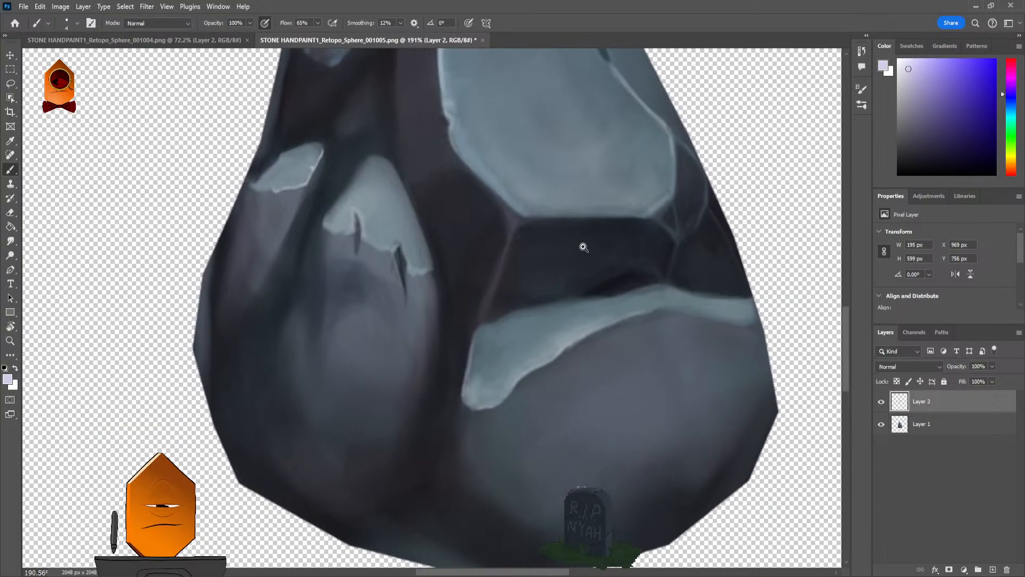
left_click_drag(552, 137, 557, 342)
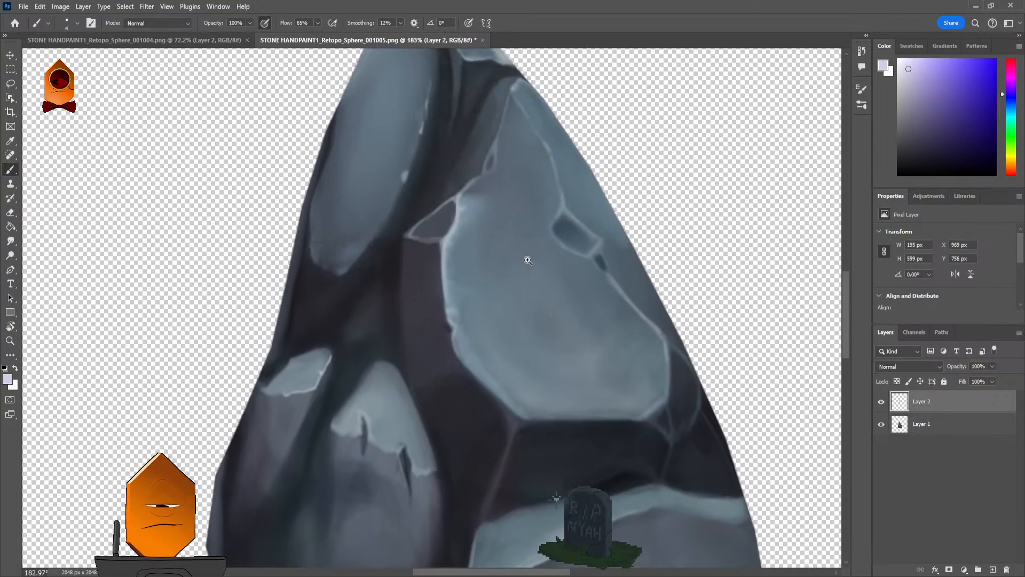
scroll(528, 260, "up", 2)
left_click(414, 210, "alt")
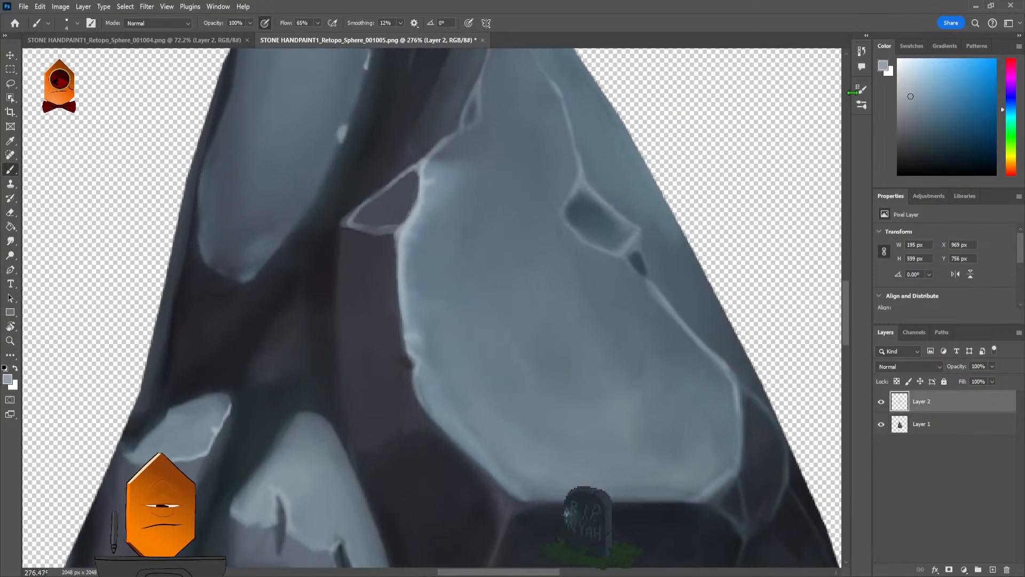
scroll(620, 277, "down", 3)
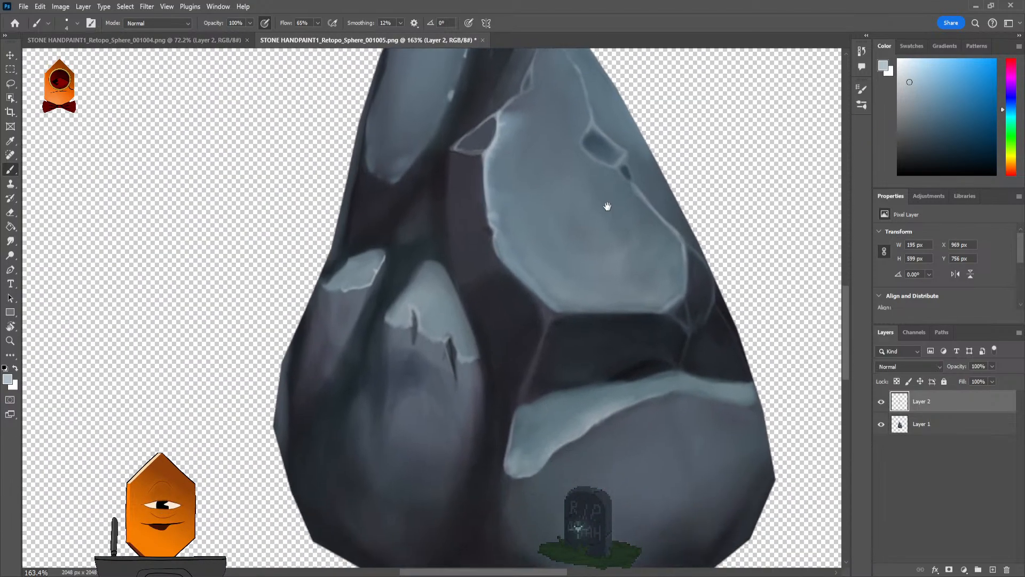
scroll(608, 207, "up", 1)
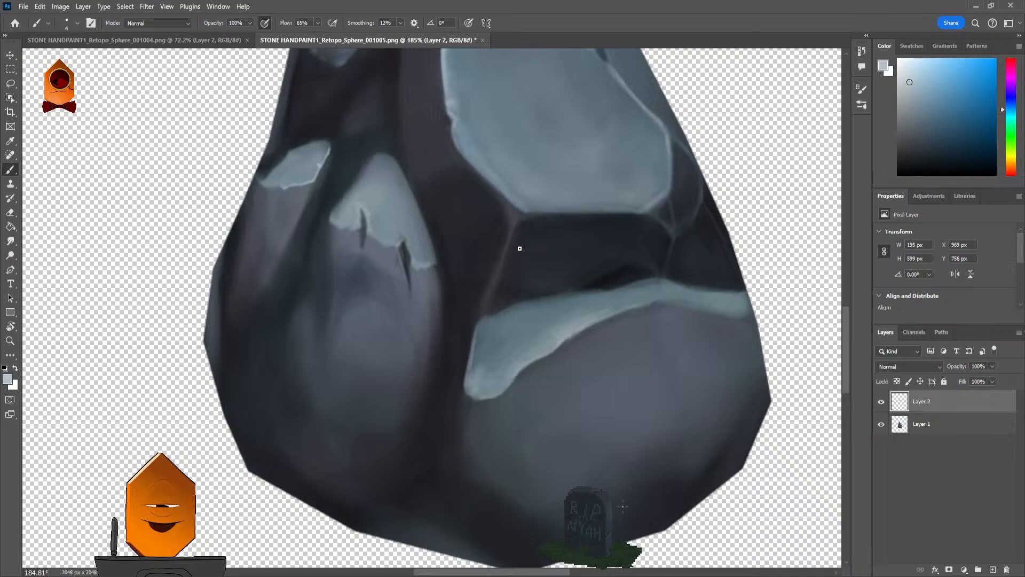
scroll(503, 286, "up", 2)
scroll(522, 271, "up", 1)
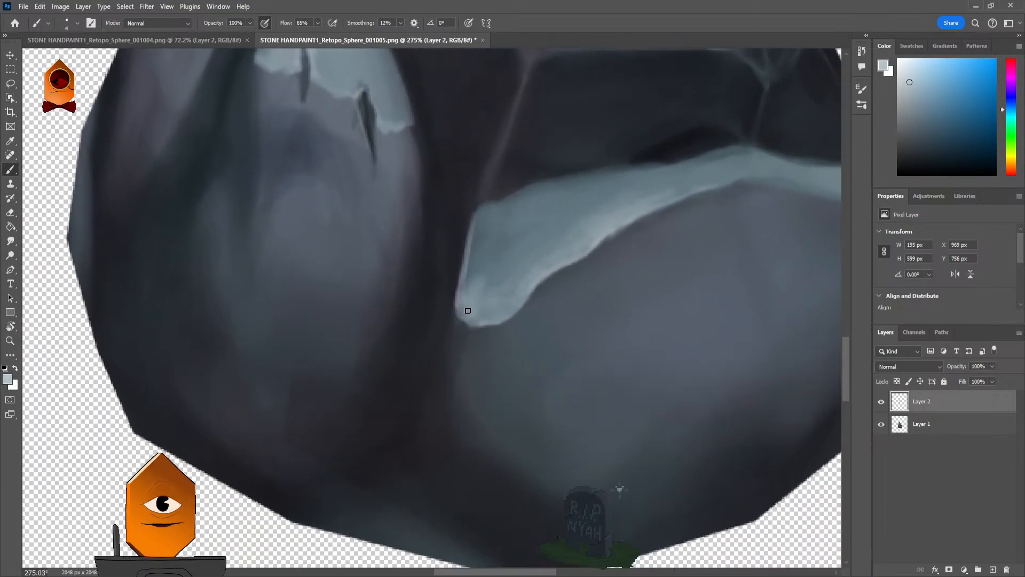
mouse_move(459, 305)
left_mouse_down()
mouse_move(474, 323)
mouse_move(504, 323)
left_mouse_up()
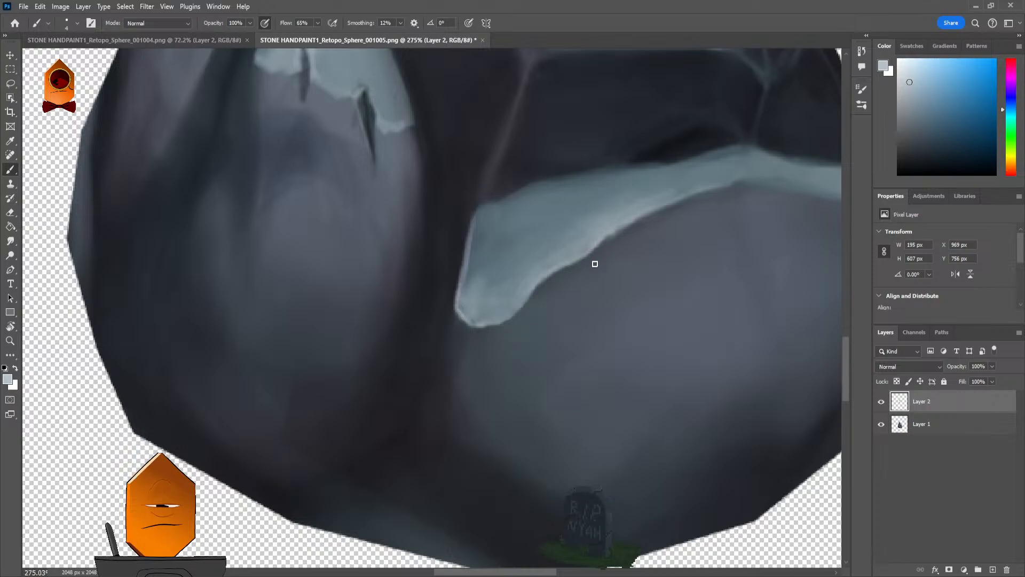
Step: Highlight the ledge's upper-left corner and draw a thin pale ridge line diagonally from it to the ledge's lower edge
scroll(630, 251, "down", 3)
scroll(590, 313, "up", 3)
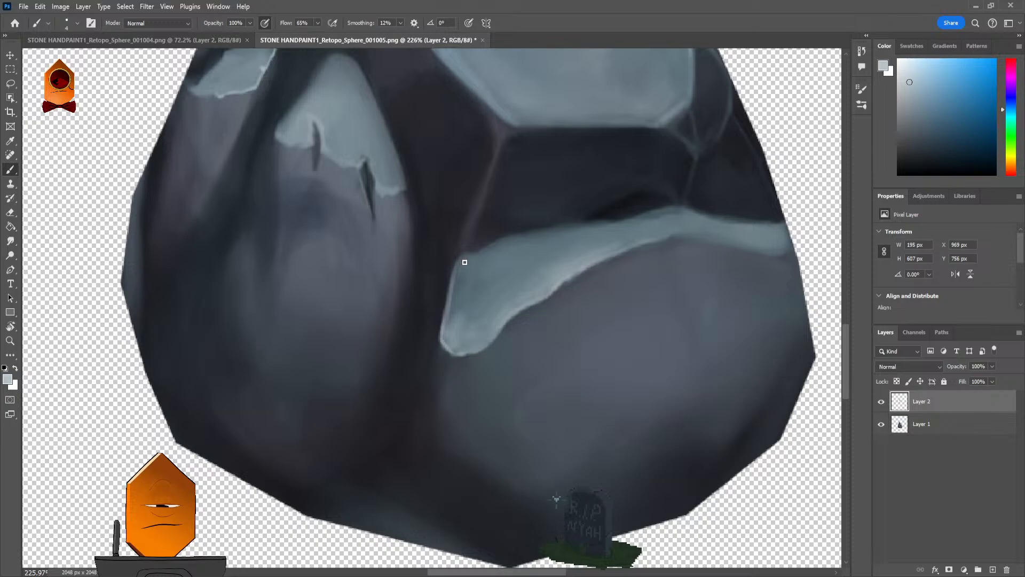
left_click_drag(487, 265, 510, 272)
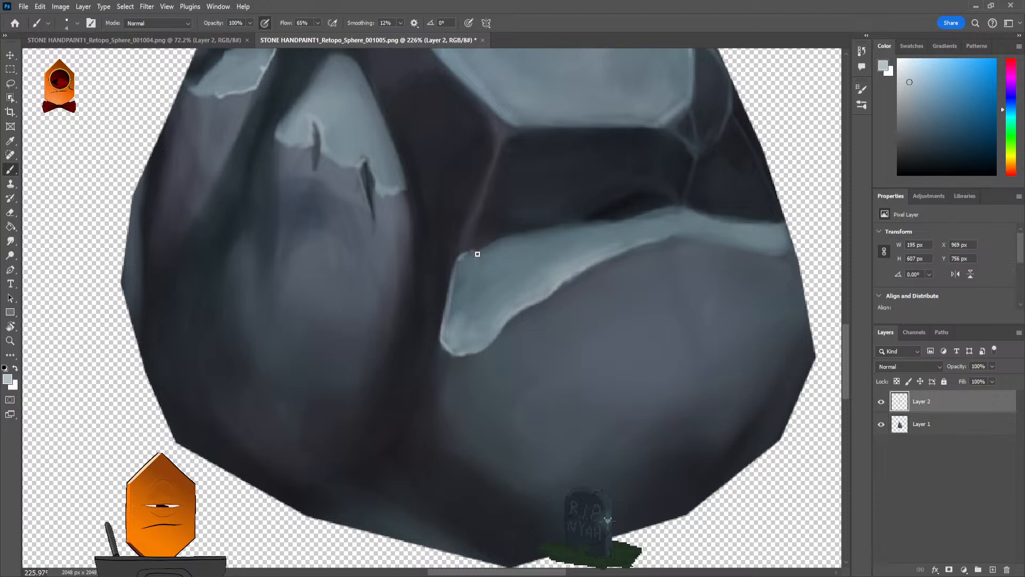
left_click_drag(530, 270, 556, 284)
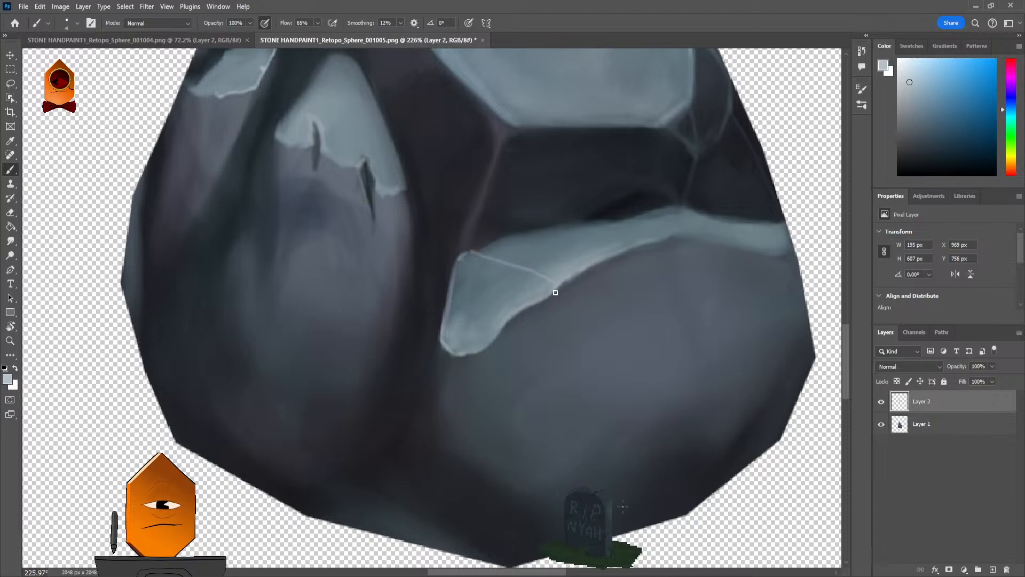
Step: Trim the ledge's upper edge into a straighter line with the dark colour sampled from the rock just above it
scroll(595, 273, "down", 8)
scroll(609, 267, "up", 6)
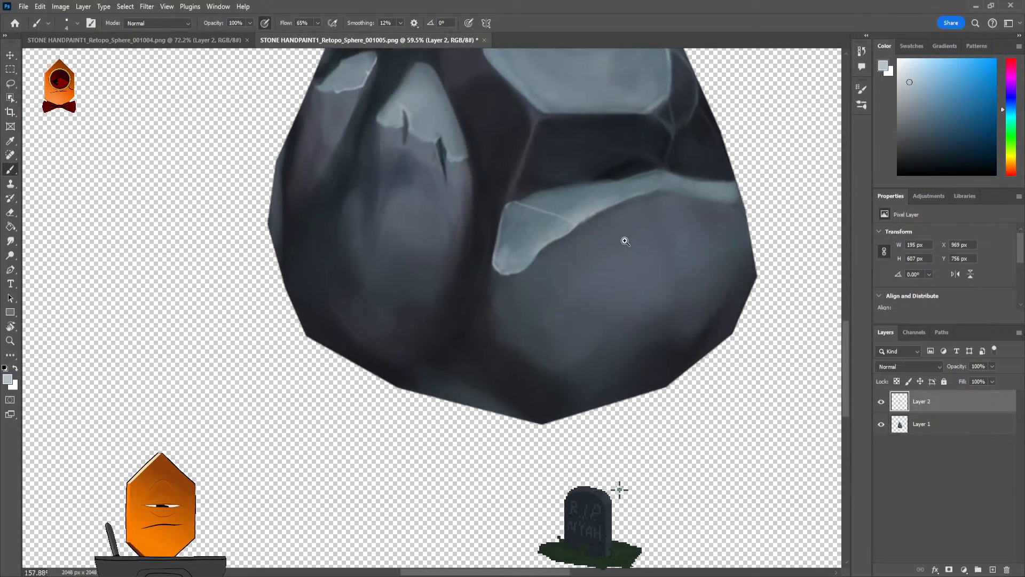
scroll(584, 202, "up", 2)
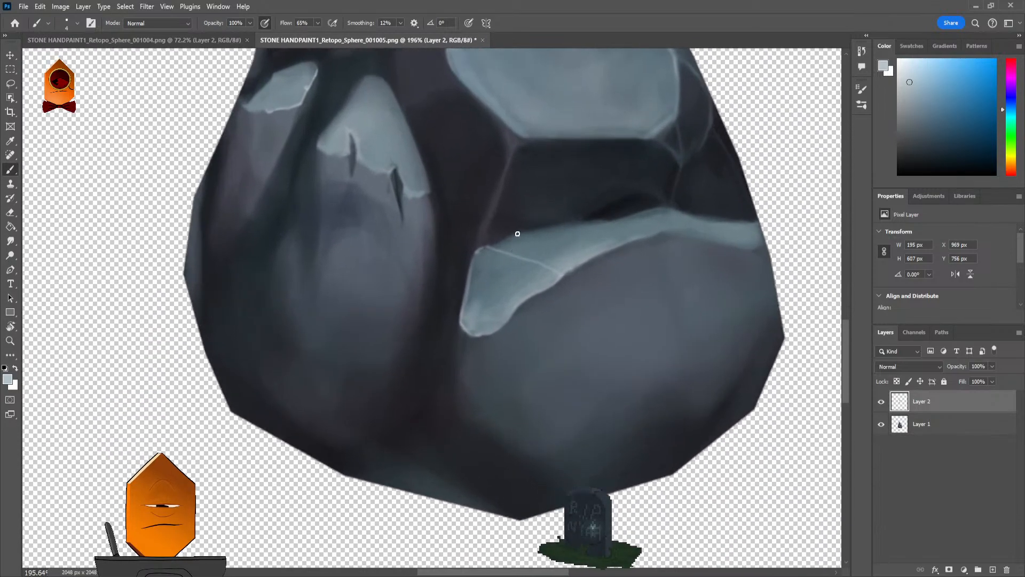
left_click(508, 232, "alt")
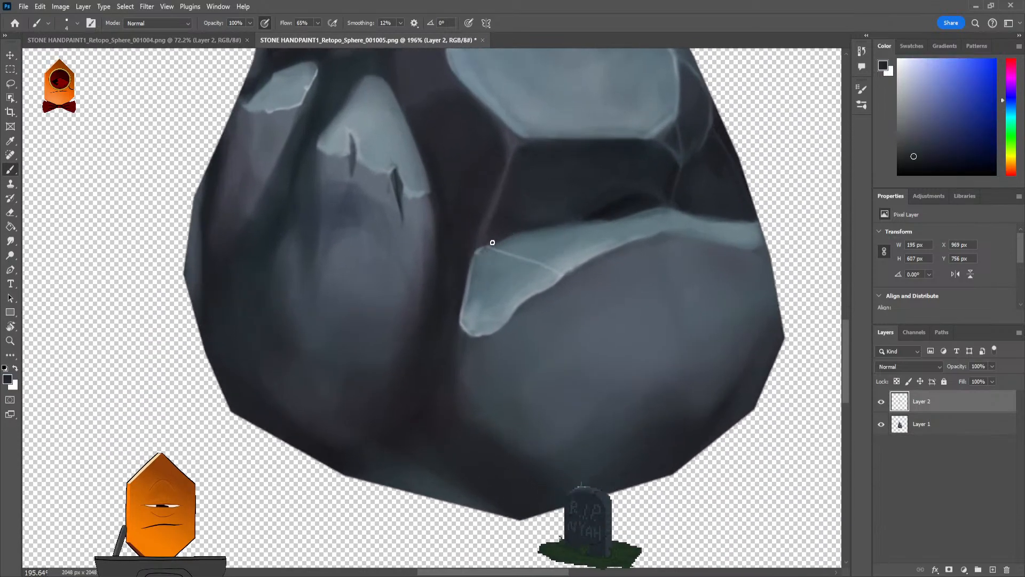
left_click_drag(535, 229, 595, 222)
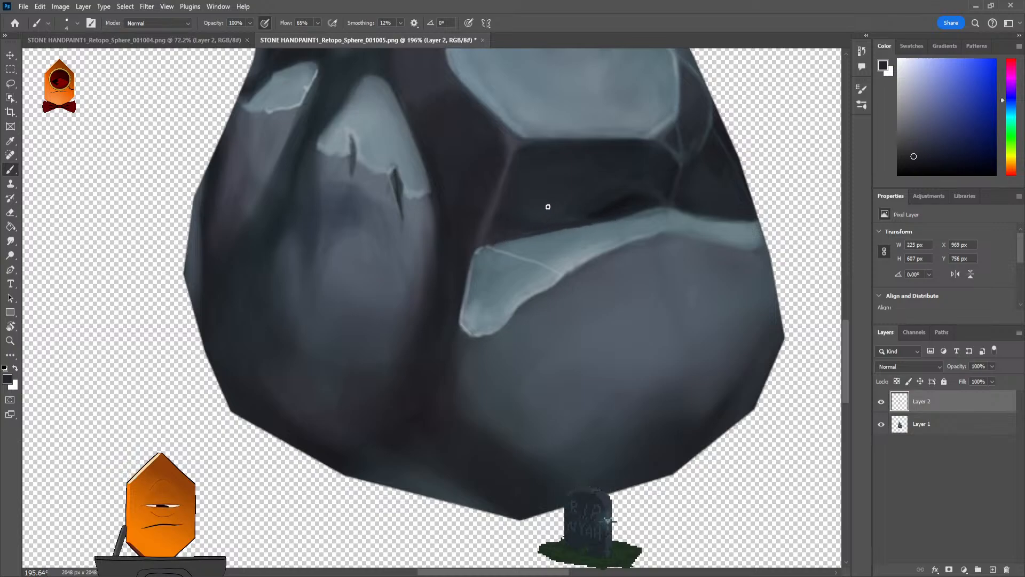
Step: Soften the ledge's upper edge and corner with the Smudge tool at 29% strength, checking the whole rock
key("r")
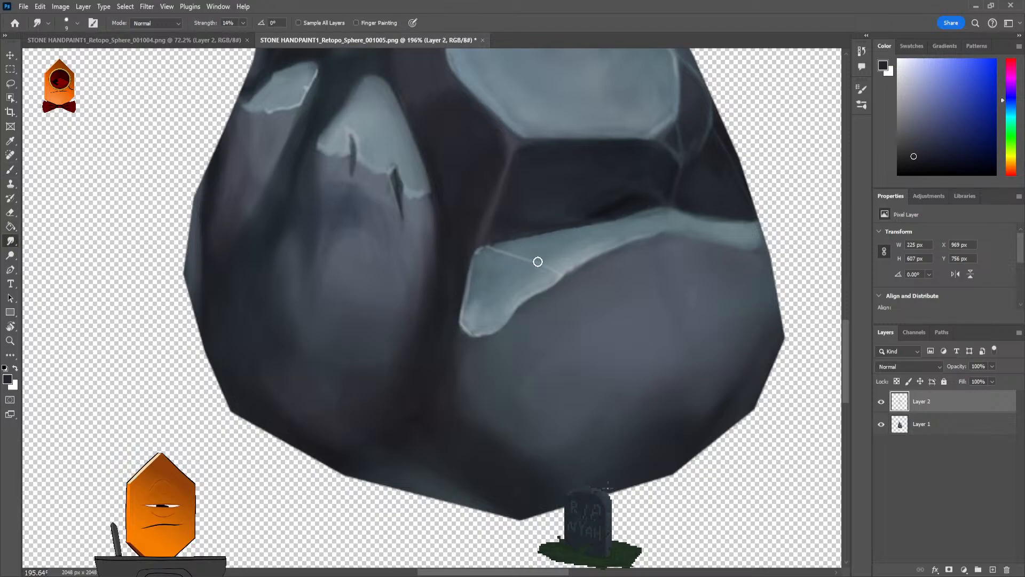
left_click(539, 226)
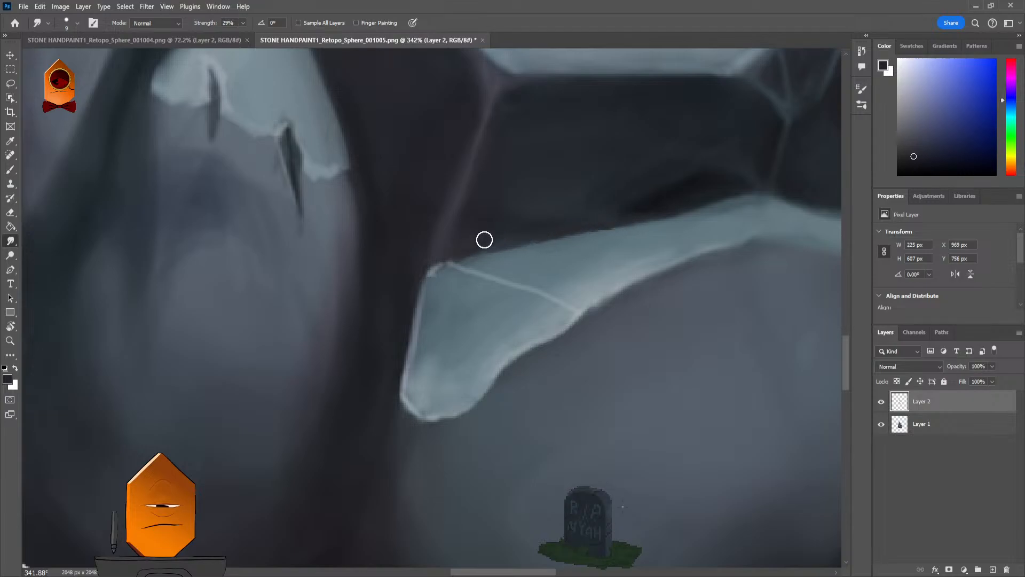
scroll(540, 252, "down", 6)
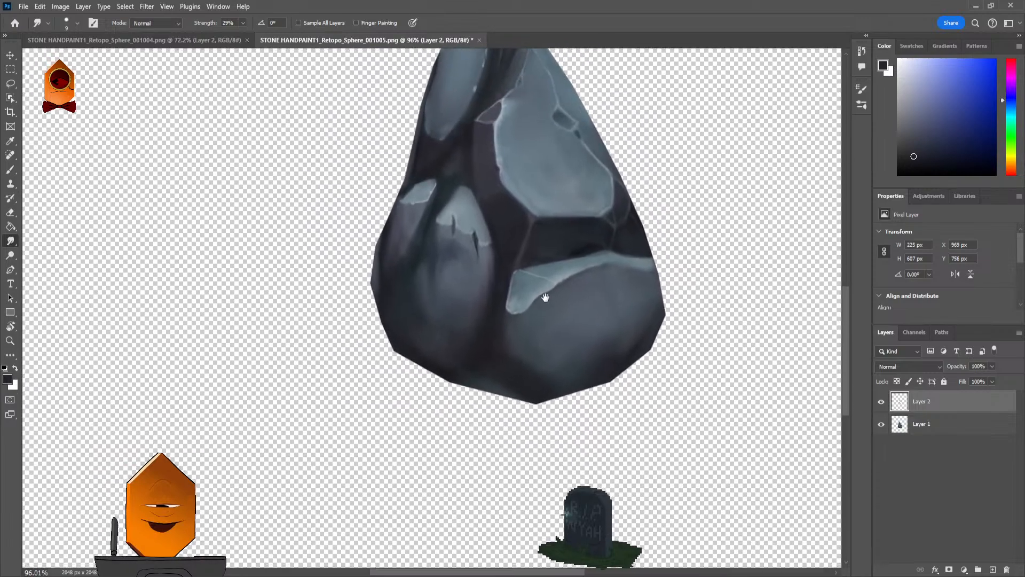
left_click_drag(545, 297, 507, 377)
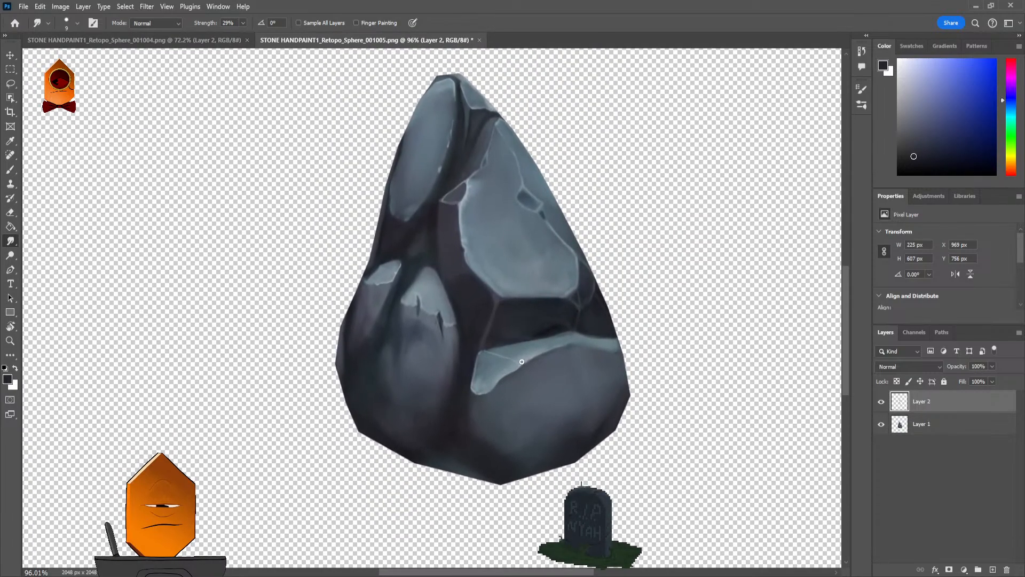
scroll(527, 356, "up", 3)
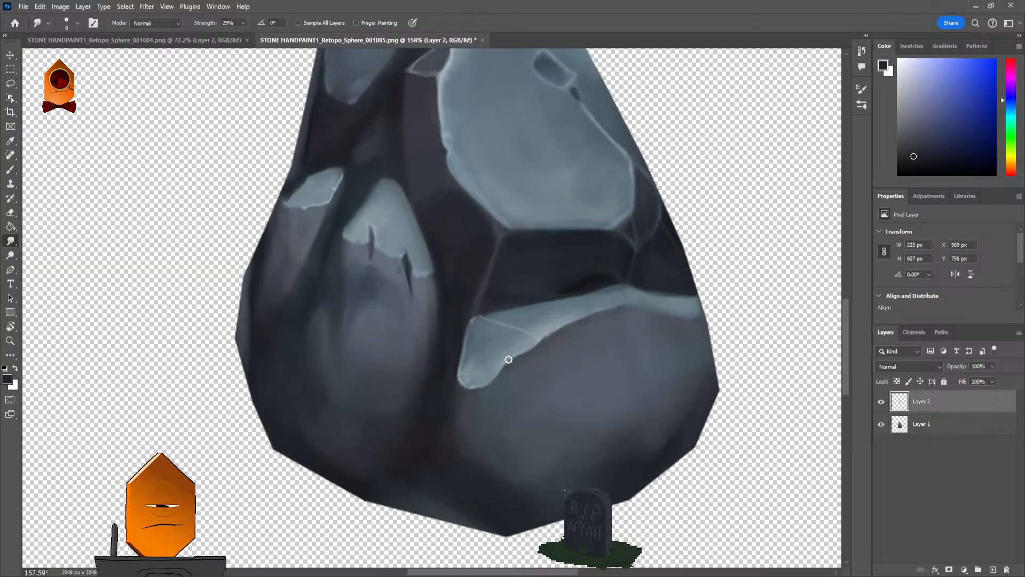
scroll(502, 360, "up", 2)
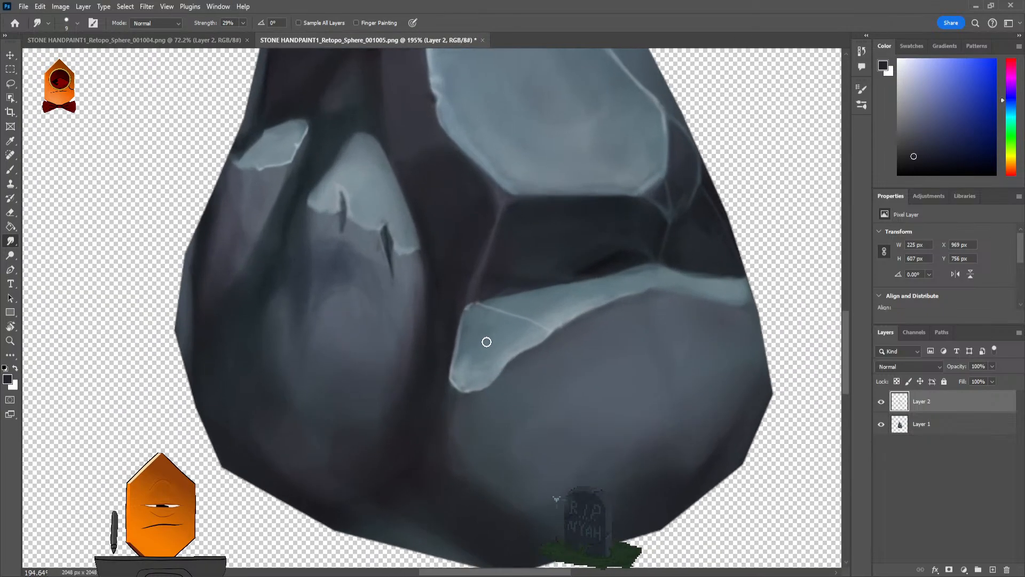
Step: Prepare a 10 px brush in the ledge's sampled blue-grey and add a new layer in Multiply mode
key("b")
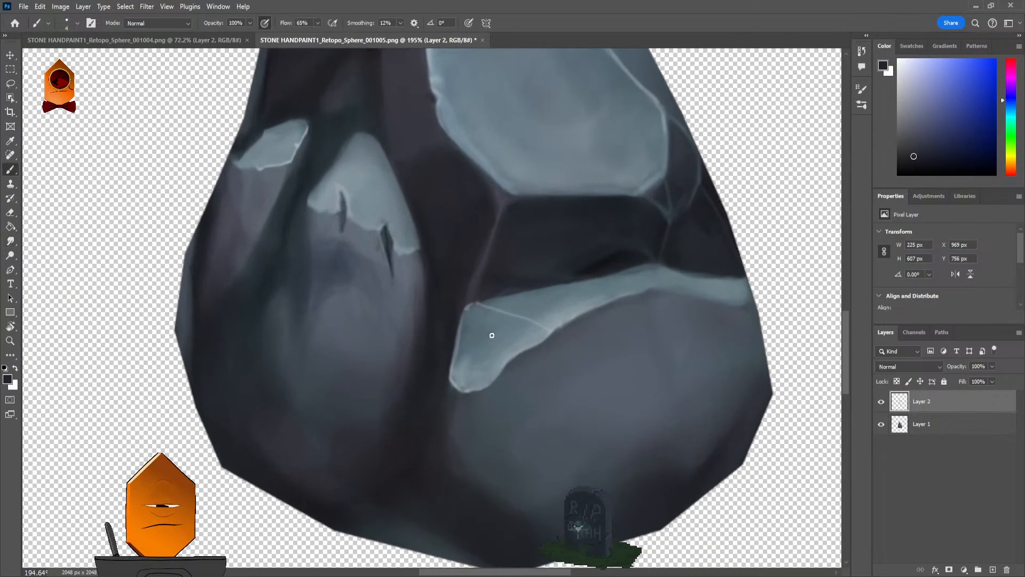
left_click(489, 335, "alt")
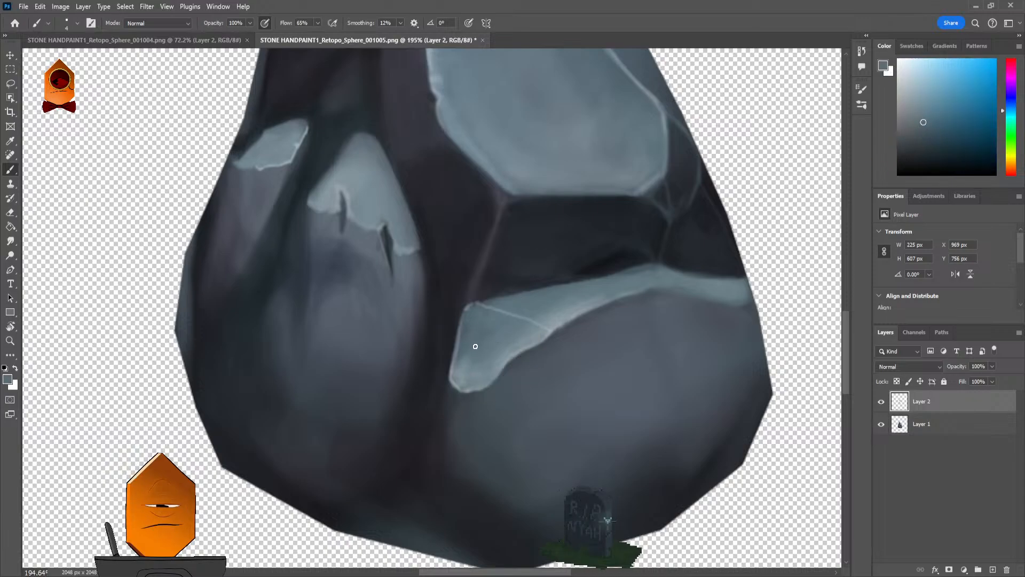
key("bracketright")
key("bracketright")
key("bracketright")
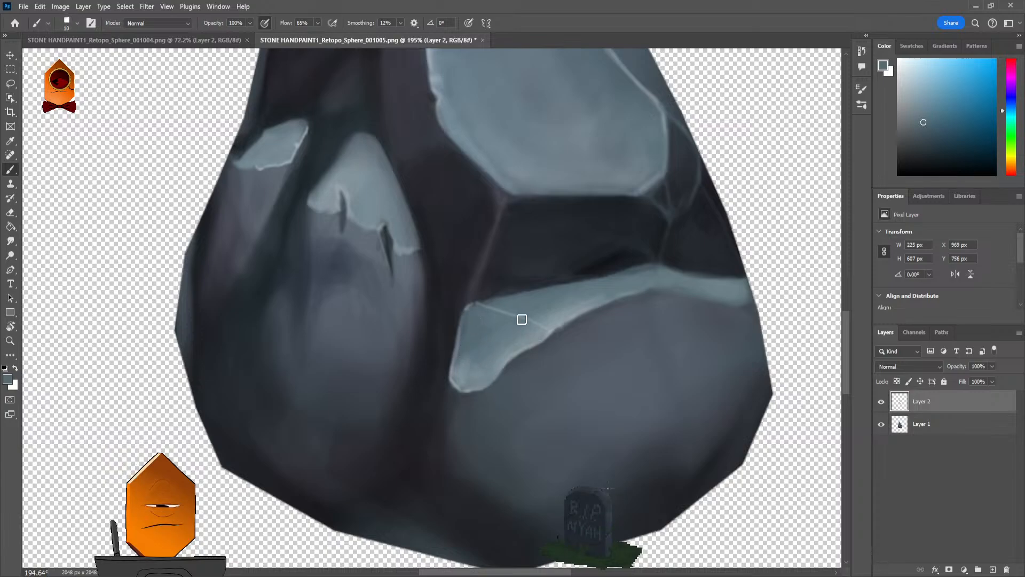
left_click(622, 508, "alt")
left_click(993, 569)
scroll(908, 366, "down", 4)
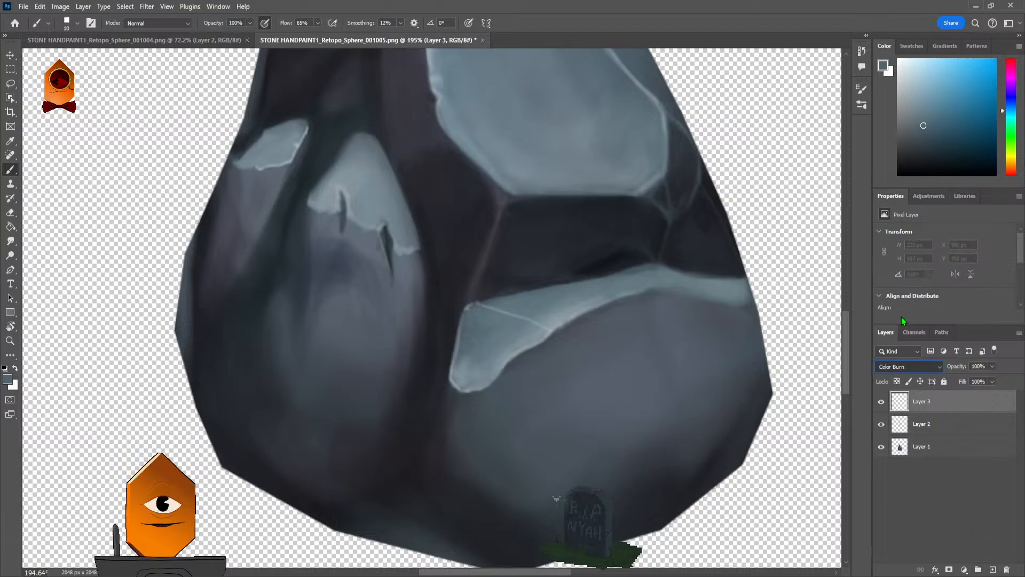
key("Up")
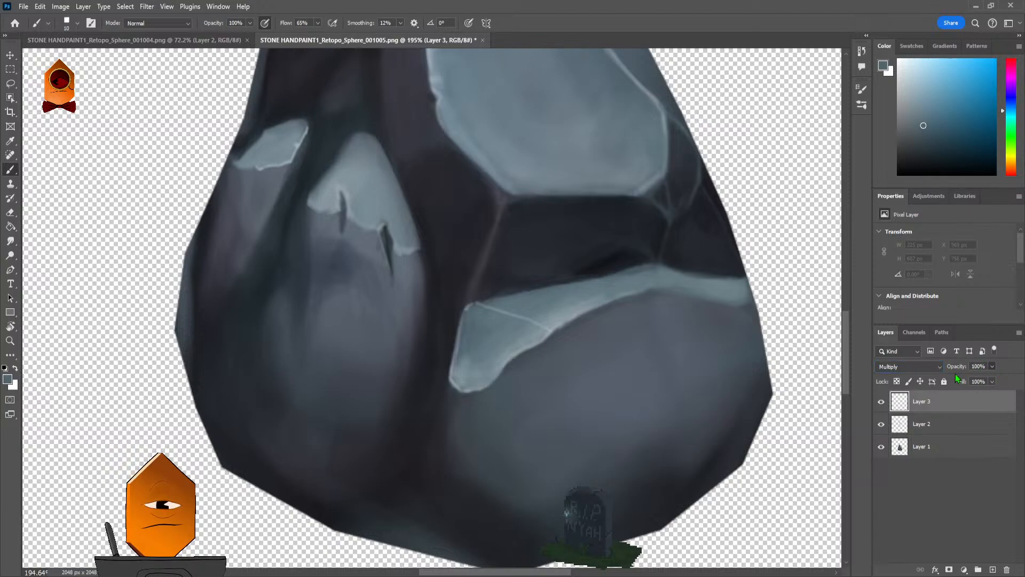
Step: Shade the ledge's left facet on the Multiply layer, with the layer opacity set to 20%
left_click_drag(955, 368, 906, 368)
left_click_drag(486, 345, 479, 360)
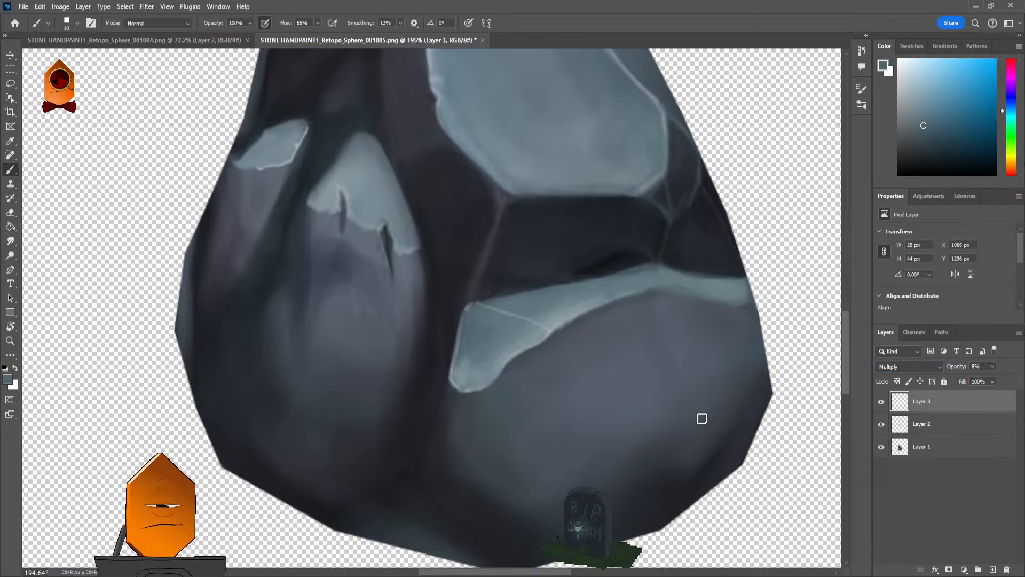
left_click_drag(992, 367, 998, 369)
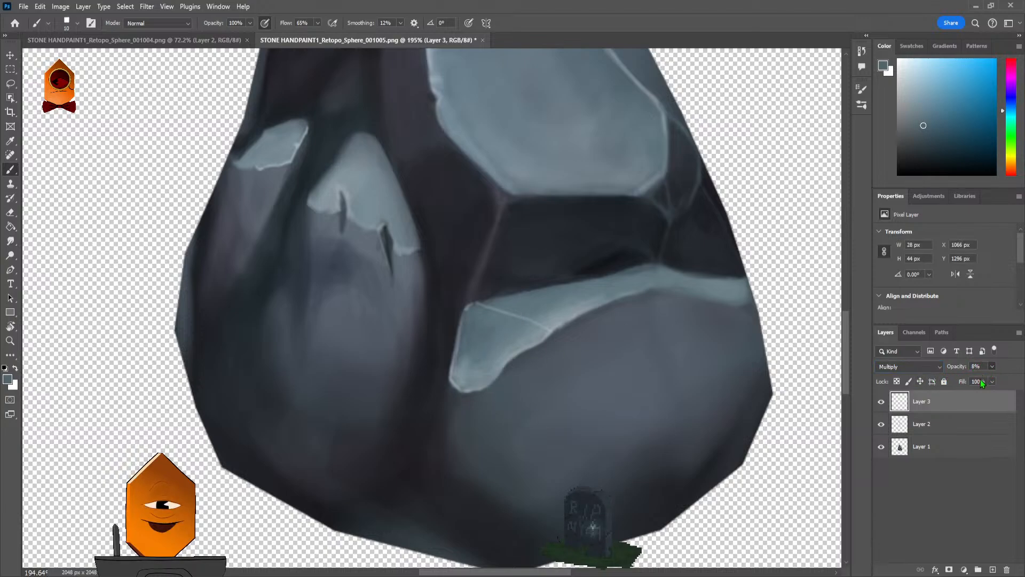
left_click_drag(481, 337, 478, 390)
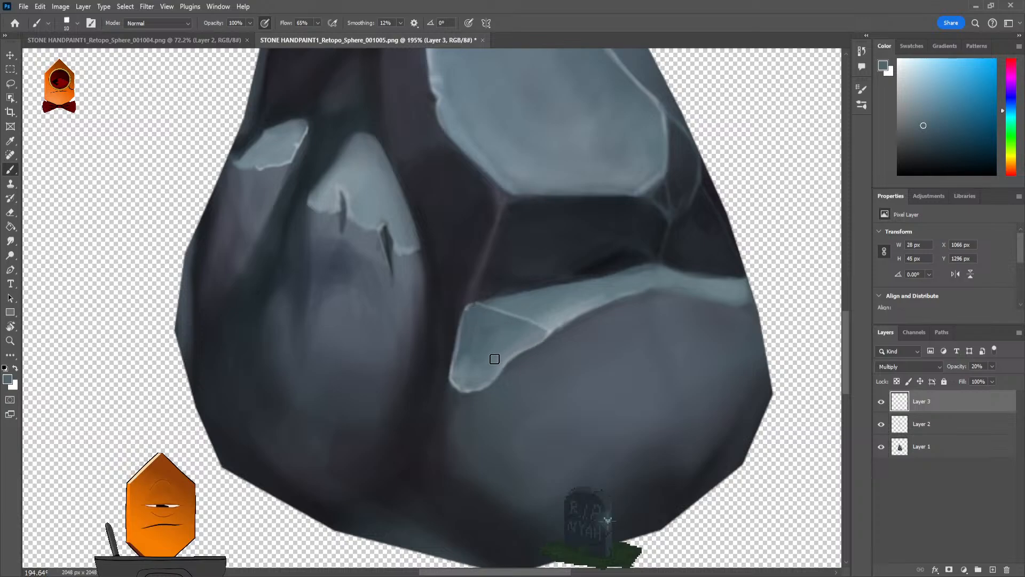
left_click_drag(469, 369, 488, 360)
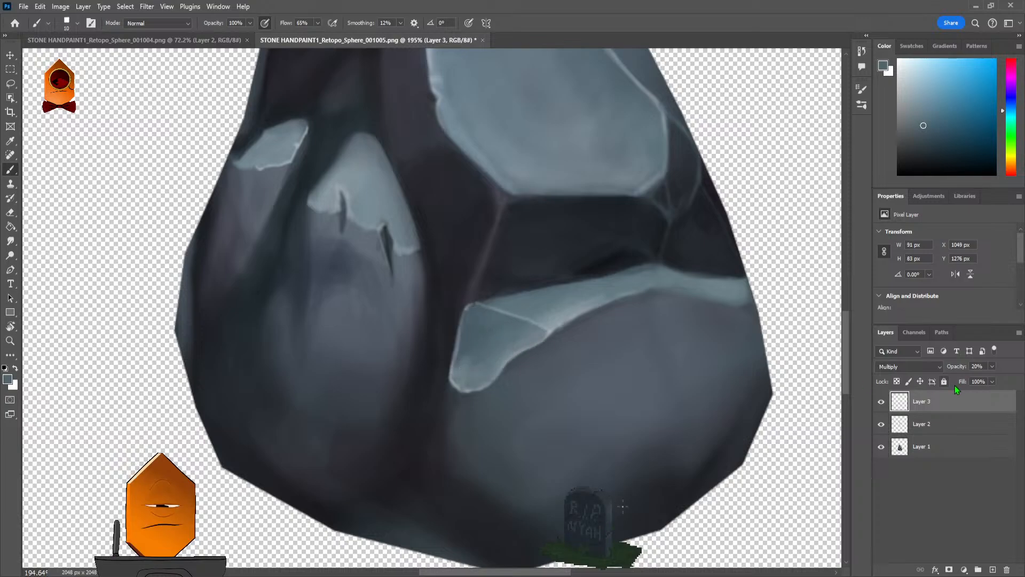
Step: Deepen the facet's shading by setting the Multiply layer's opacity to 35%
left_click_drag(996, 372, 986, 381)
left_click(991, 379)
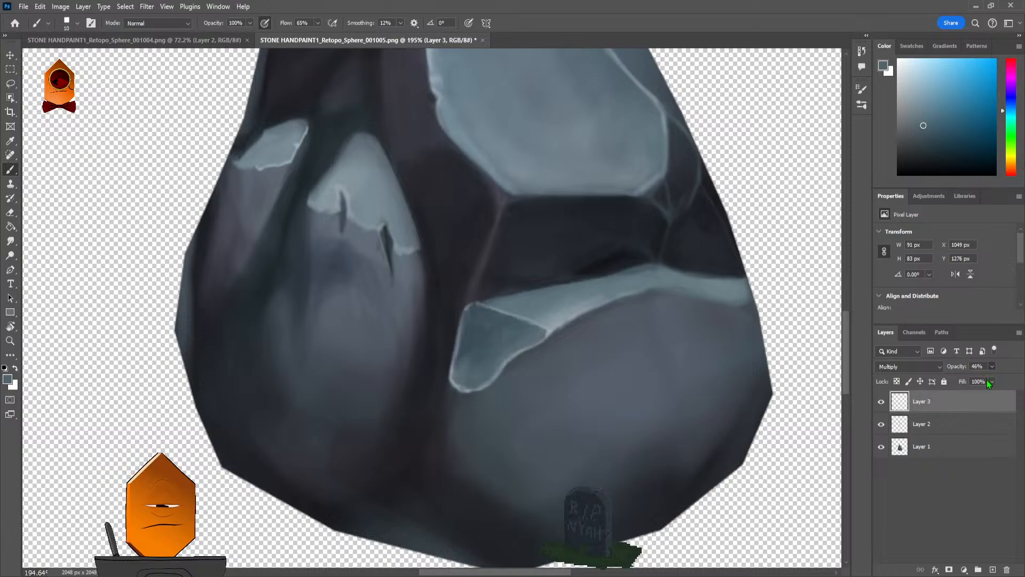
left_click_drag(984, 381, 985, 383)
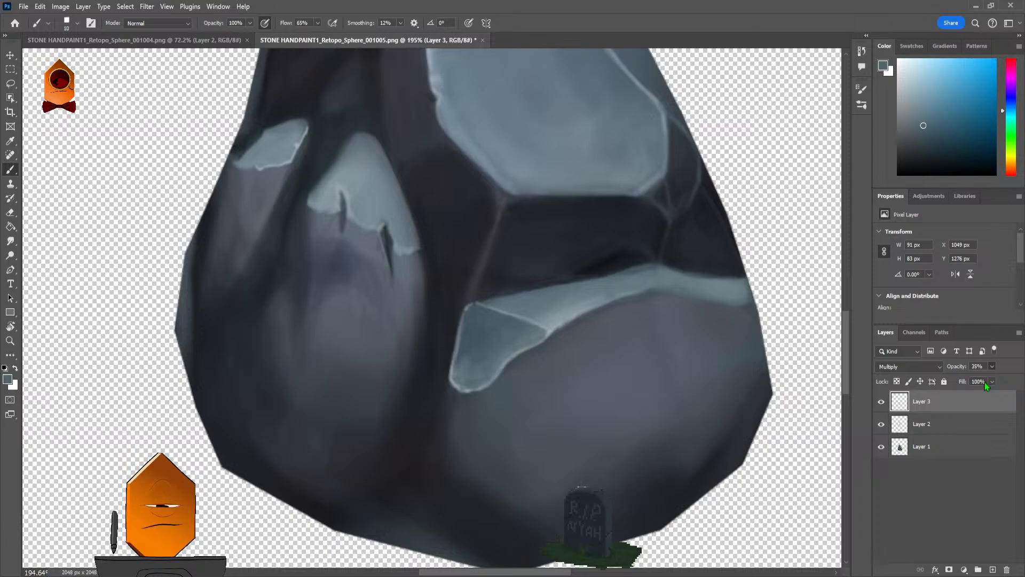
Step: Soften the ledge's left facet shading on the Multiply layer with a 20 px Smudge brush at 29% strength
left_click(12, 241)
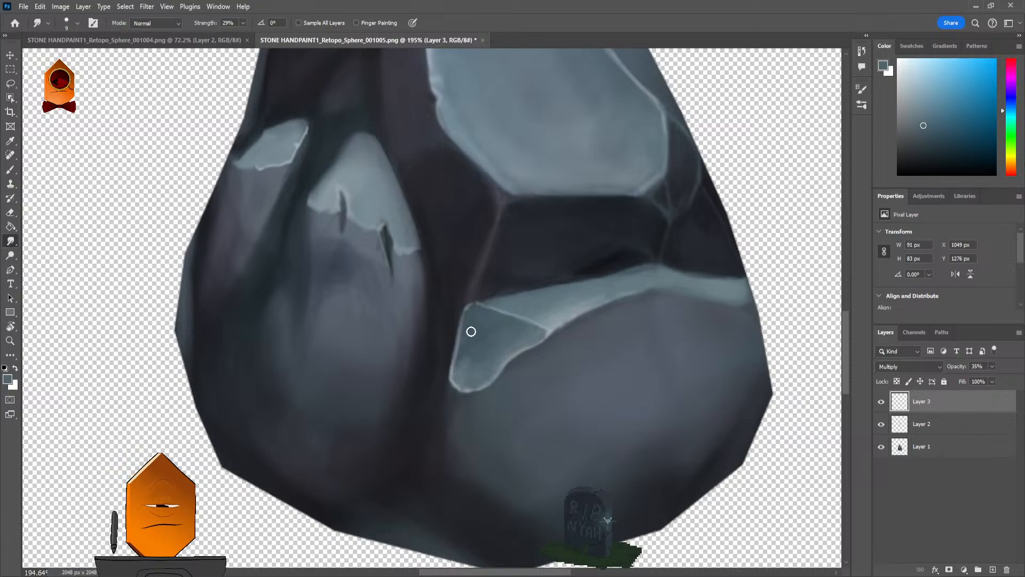
key("bracketright")
key("bracketright")
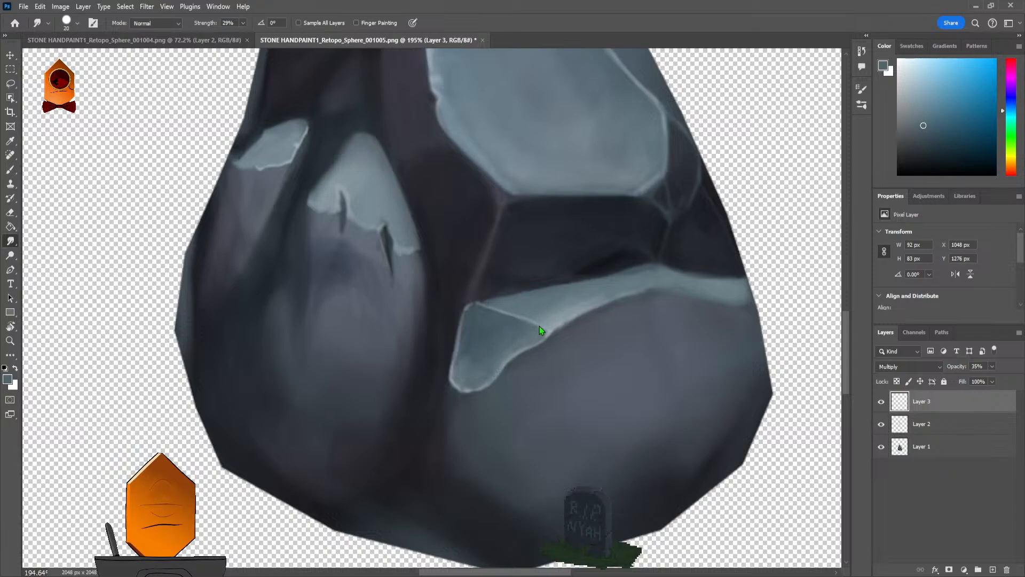
scroll(630, 281, "down", 5)
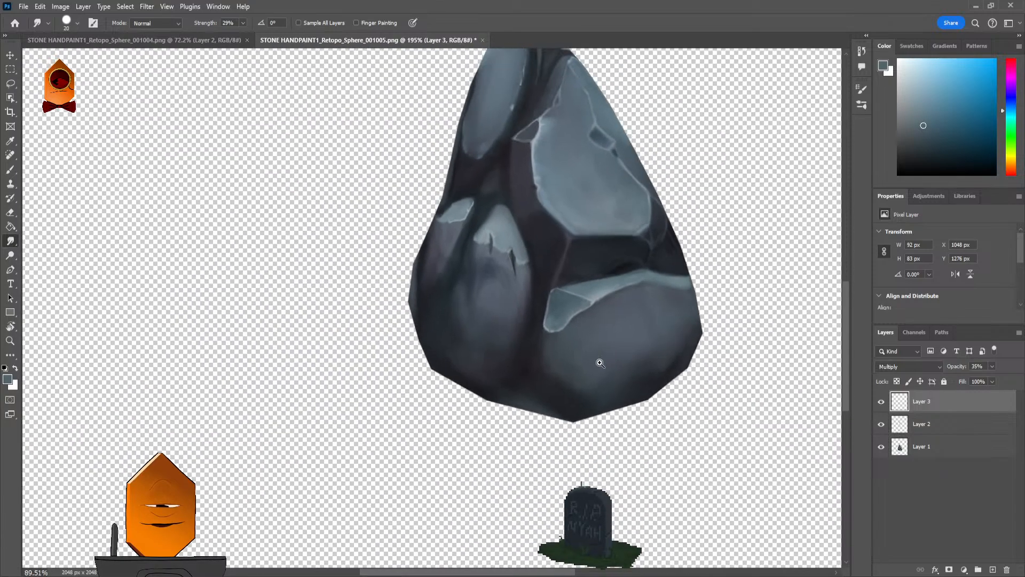
left_click_drag(636, 272, 614, 301)
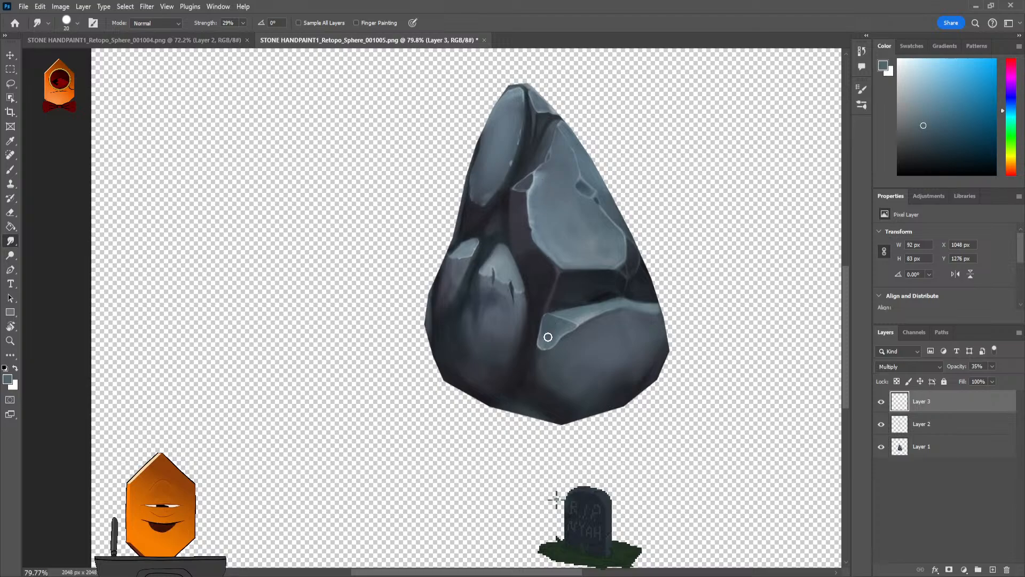
scroll(532, 258, "up", 5)
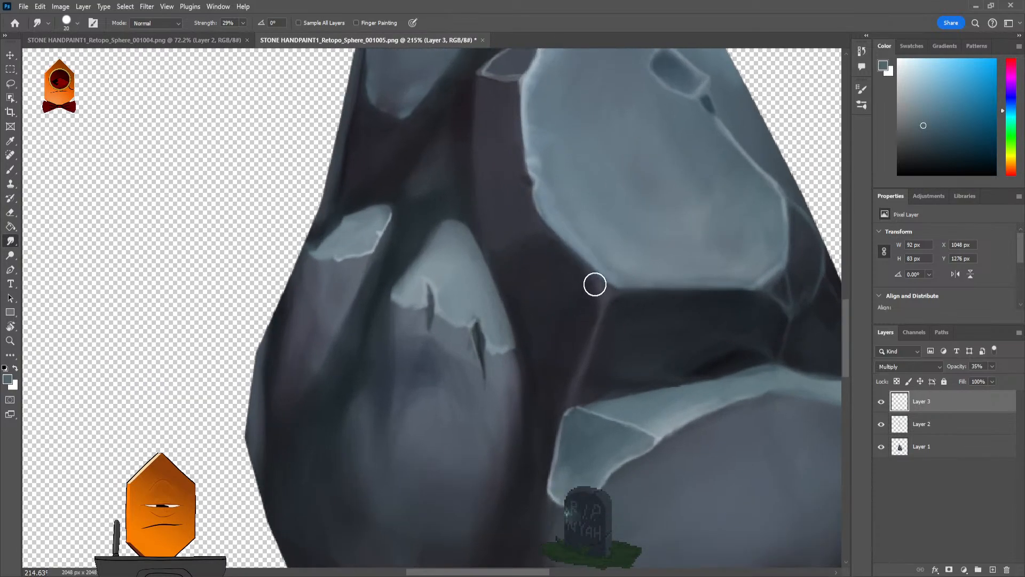
Step: Try to paint over the upper end of the thin ridge below the large slab in a sampled shadow tone on the Multiply layer
key("b")
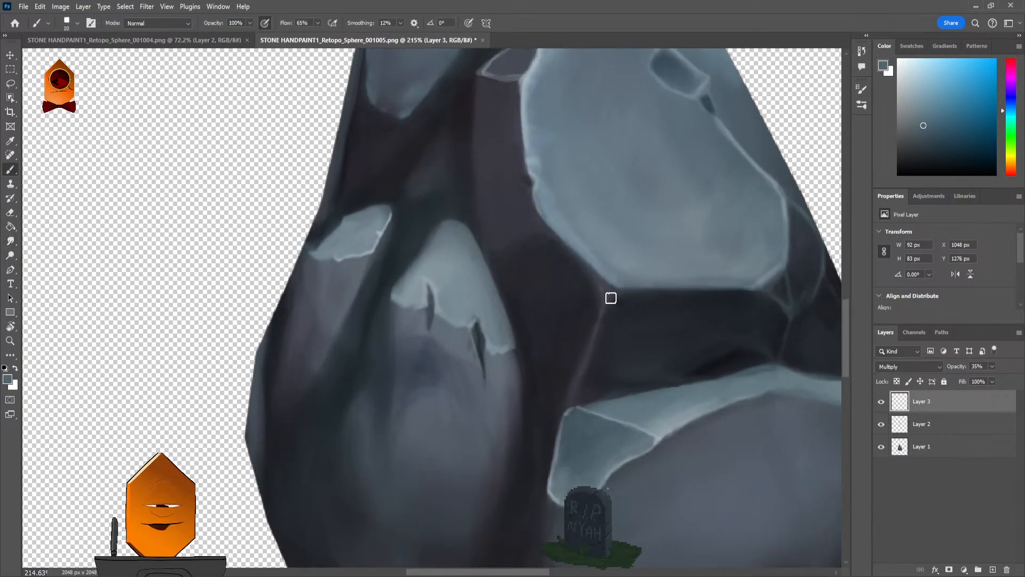
left_click(598, 325, "alt")
left_click(595, 332, "alt")
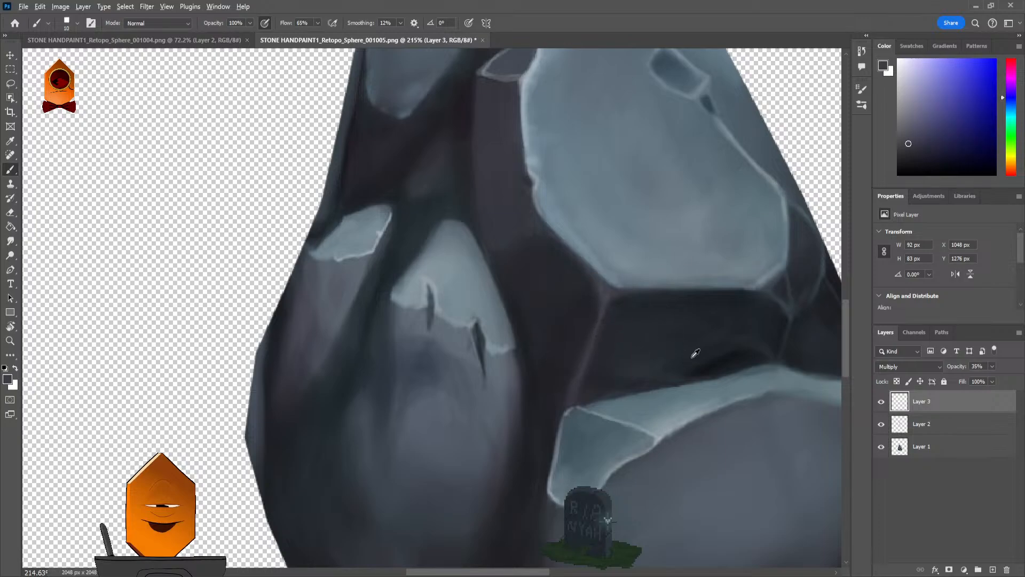
left_click(694, 337, "alt")
mouse_move(619, 308)
left_mouse_down()
mouse_move(596, 280)
mouse_move(607, 286)
left_mouse_up()
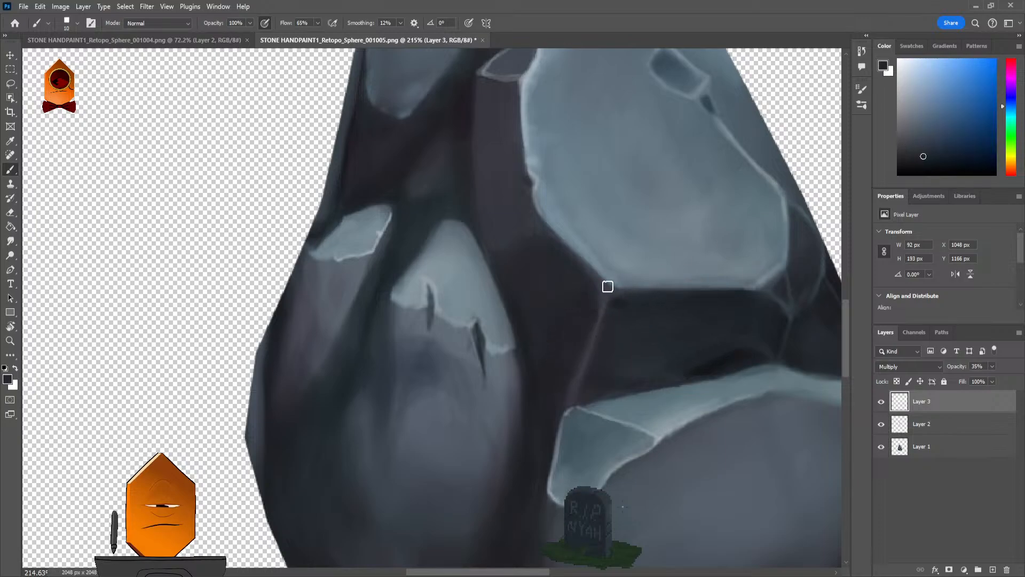
Step: Remove the separate Multiply layer from the stack, comparing the ledge with and without it
key("Delete")
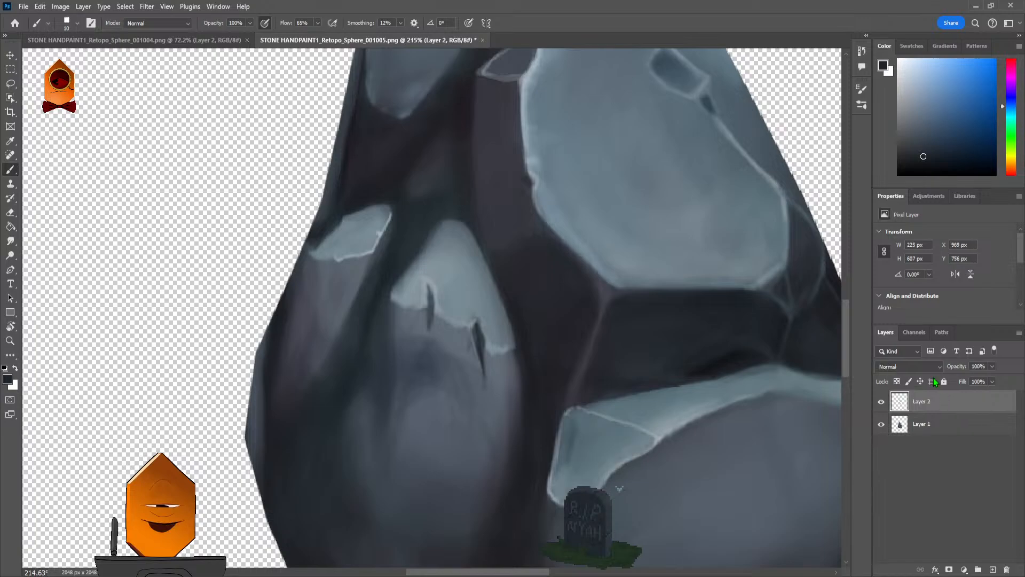
key("ctrl+z")
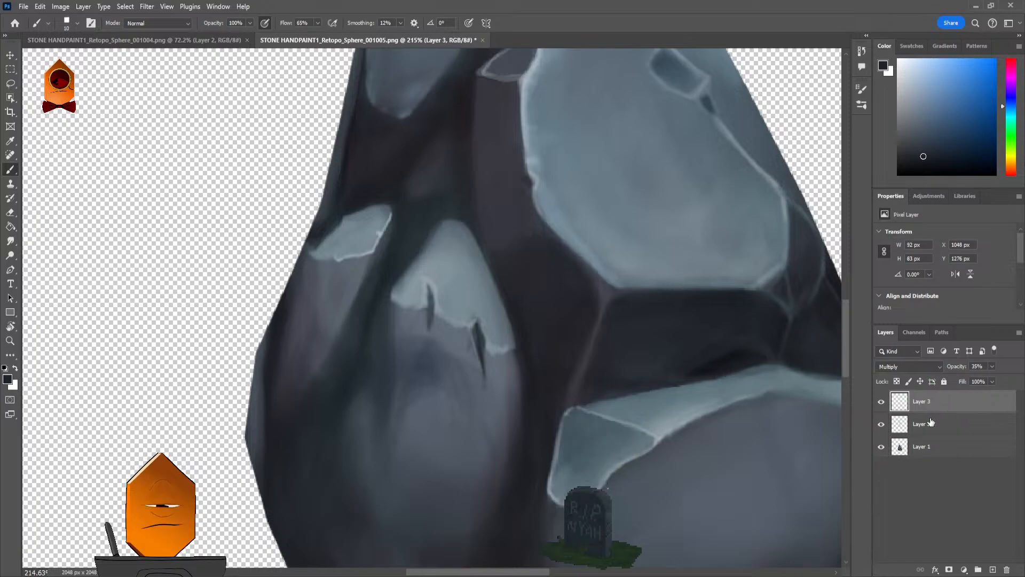
key("Delete")
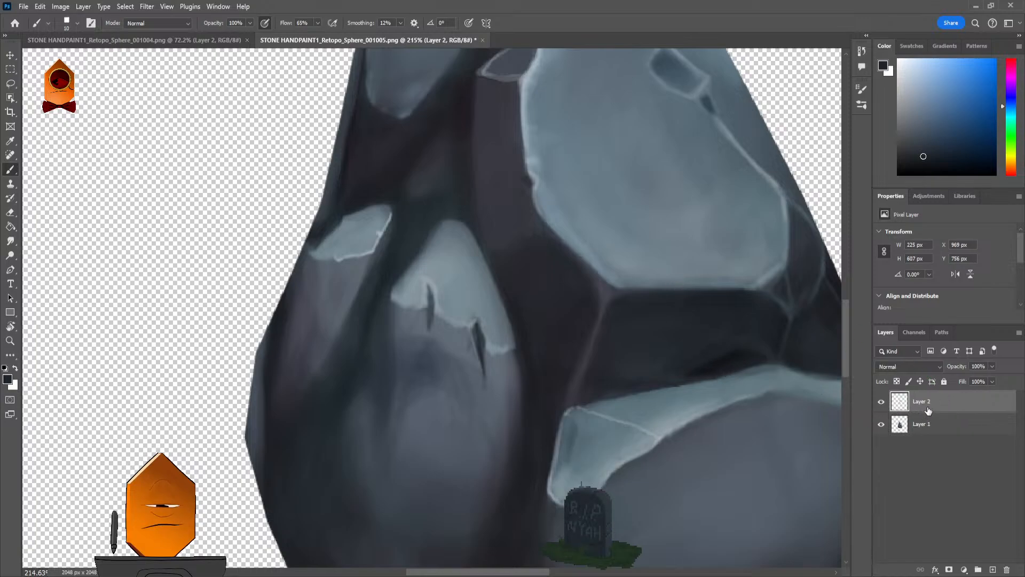
key("ctrl+z")
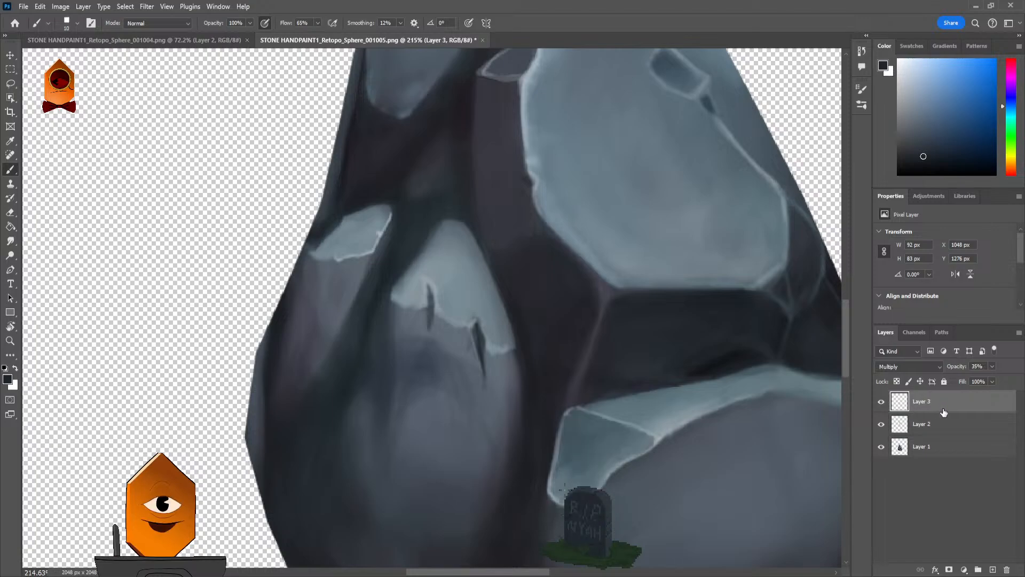
key("Delete")
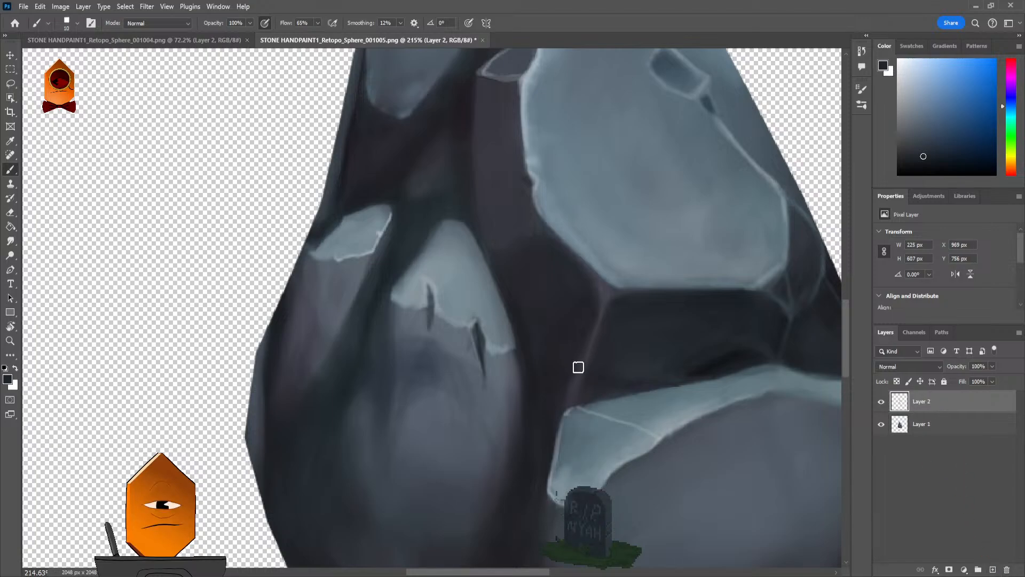
Step: Fade the thin ridge below the large slab's lower-left corner on Layer 2 with a 25 px brush in sampled dark tones
left_click(583, 350, "alt")
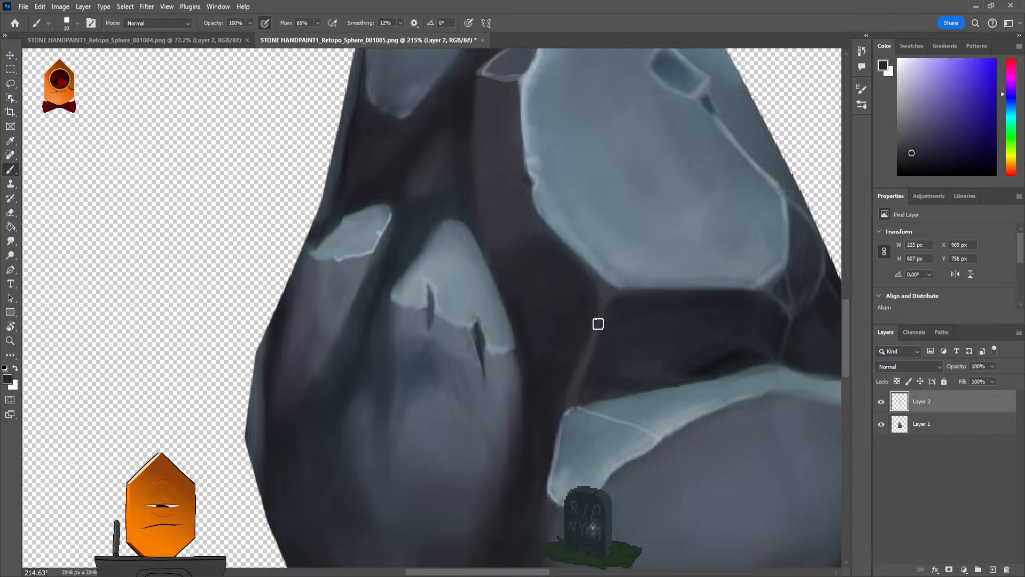
left_click(591, 317, "alt")
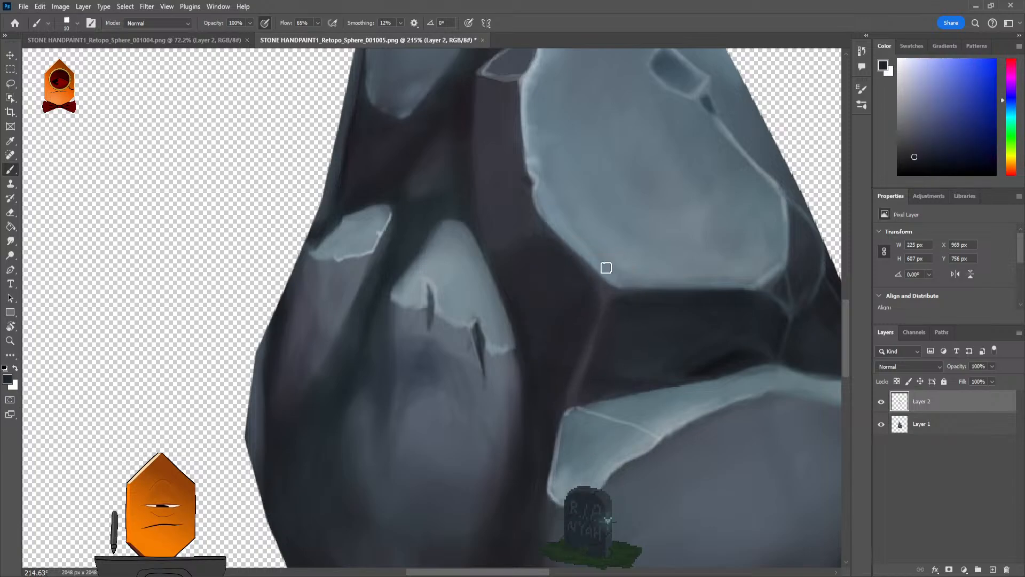
key("bracketright")
key("bracketright")
key("bracketright")
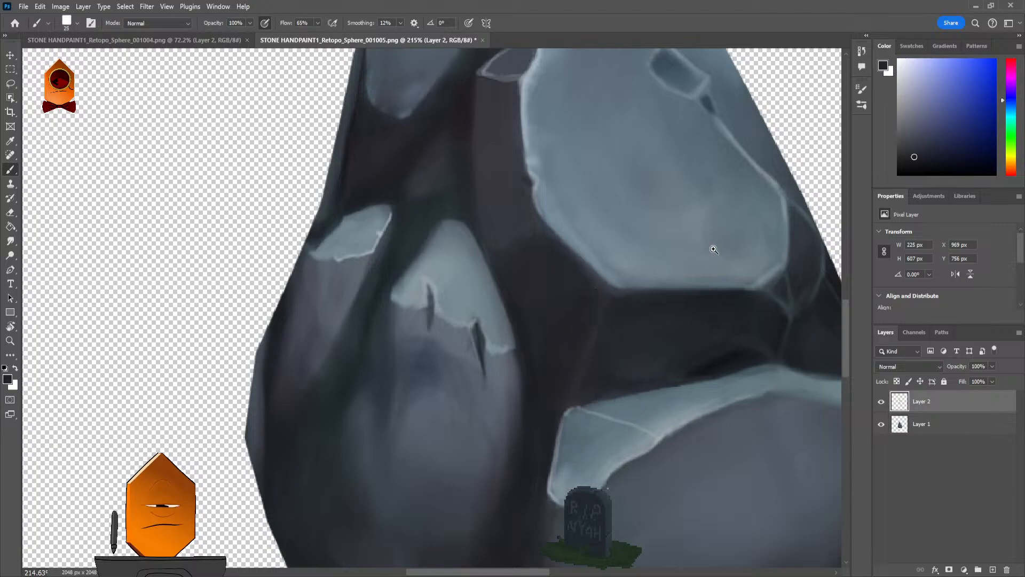
Step: Examine the faded ridge up close and at whole-rock scale to judge how the dark planes read
scroll(715, 250, "down", 5)
scroll(670, 355, "up", 4)
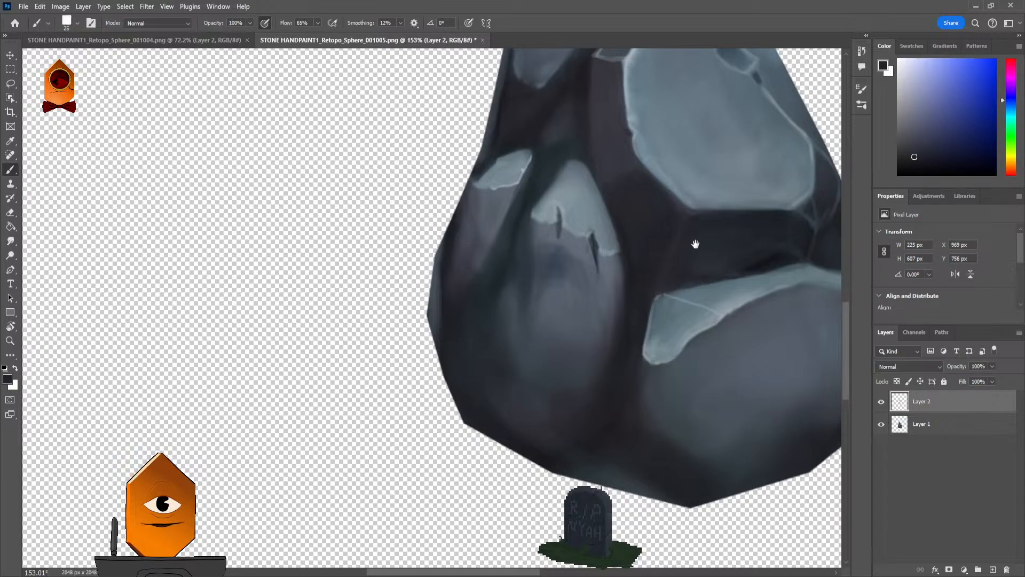
left_click_drag(695, 244, 626, 350)
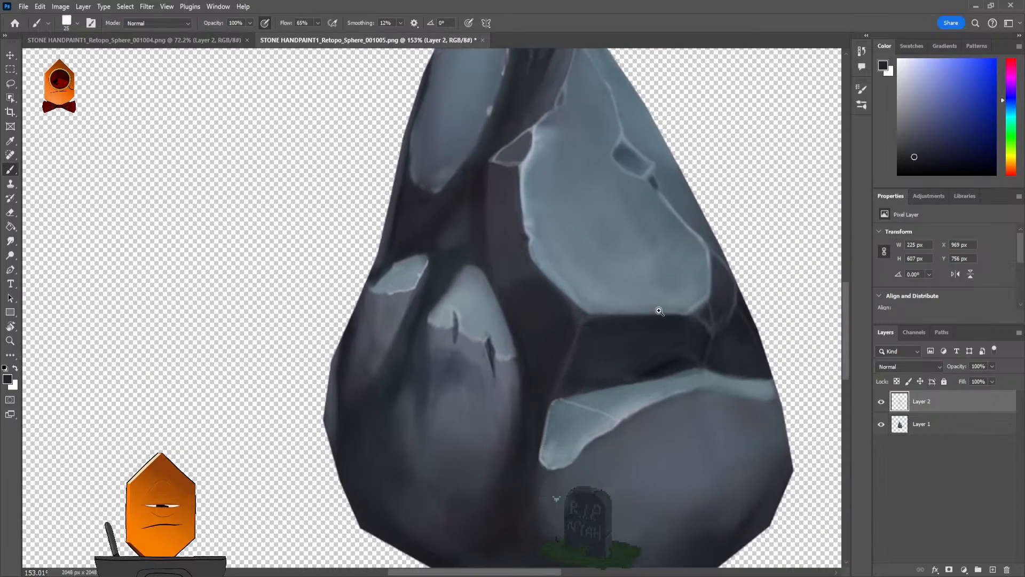
scroll(659, 311, "down", 5)
scroll(614, 417, "up", 6)
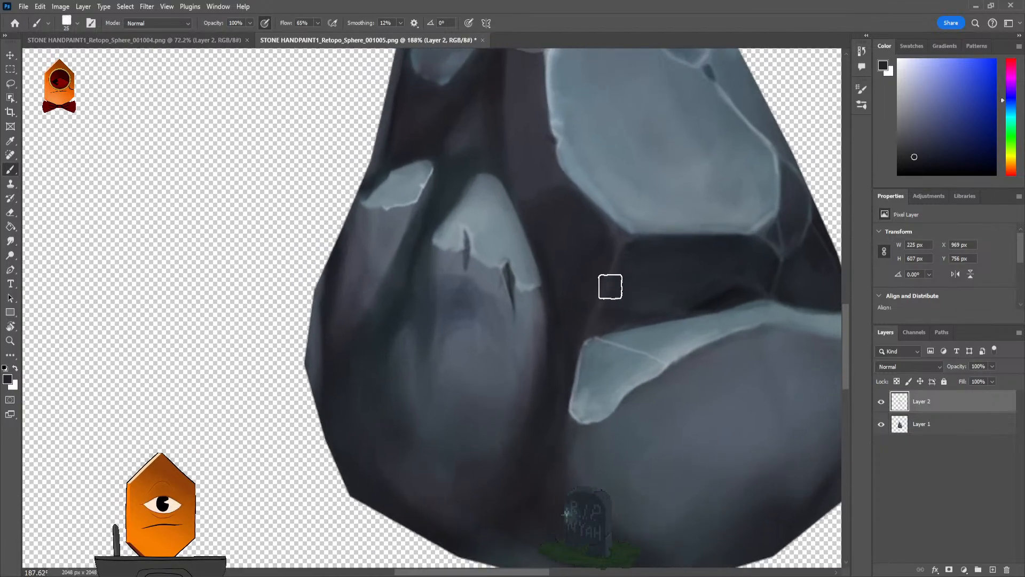
scroll(610, 287, "down", 5)
scroll(705, 212, "up", 6)
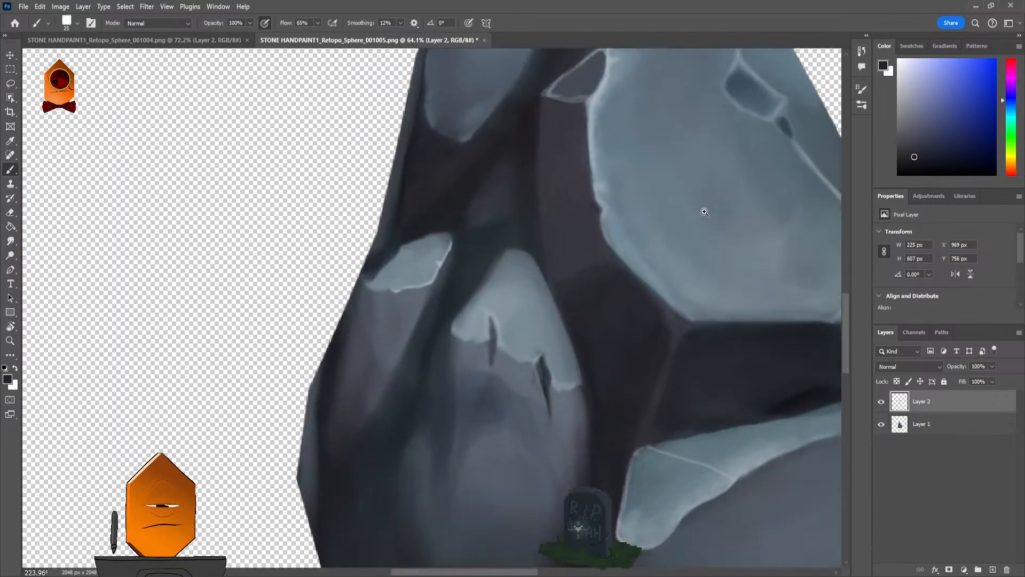
scroll(705, 212, "up", 1)
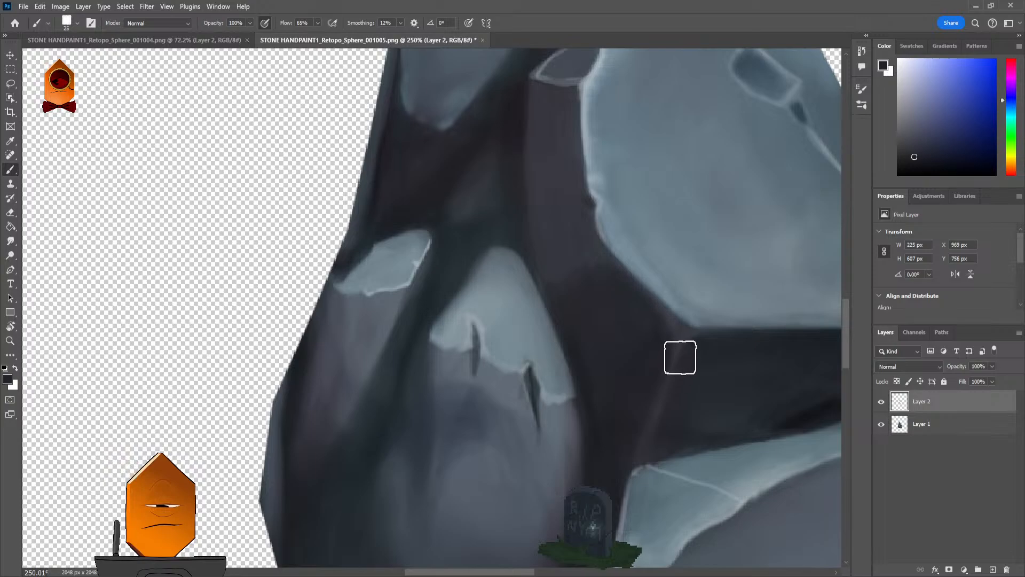
Step: Repaint the ridge below the slab's lower-left corner as a thin line, using a much smaller brush in the sampled ridge tone
left_click(672, 359, "alt")
key("bracketleft")
key("bracketleft")
key("bracketleft")
key("bracketleft")
key("bracketleft")
key("bracketleft")
key("bracketleft")
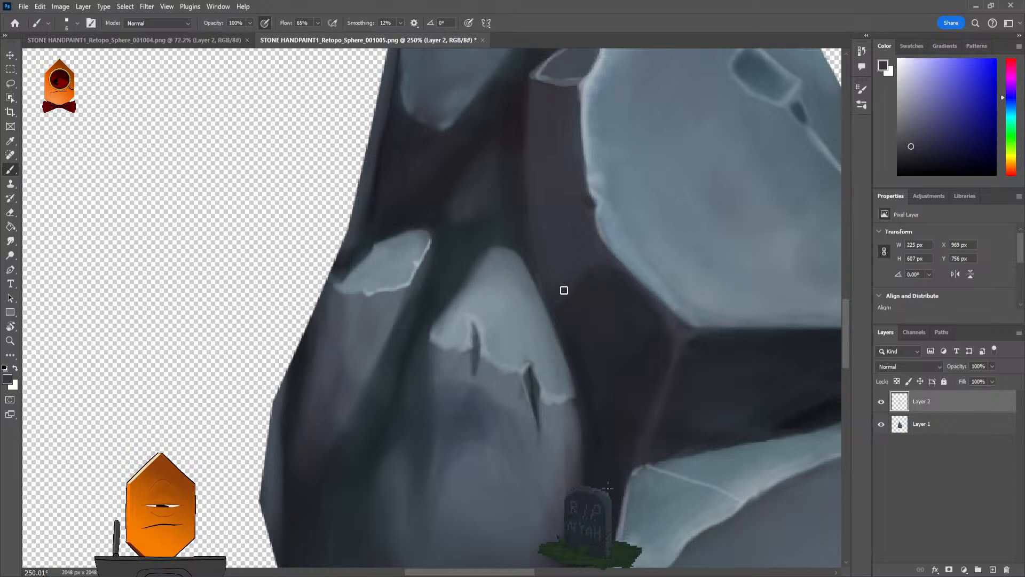
left_click(684, 326, "alt")
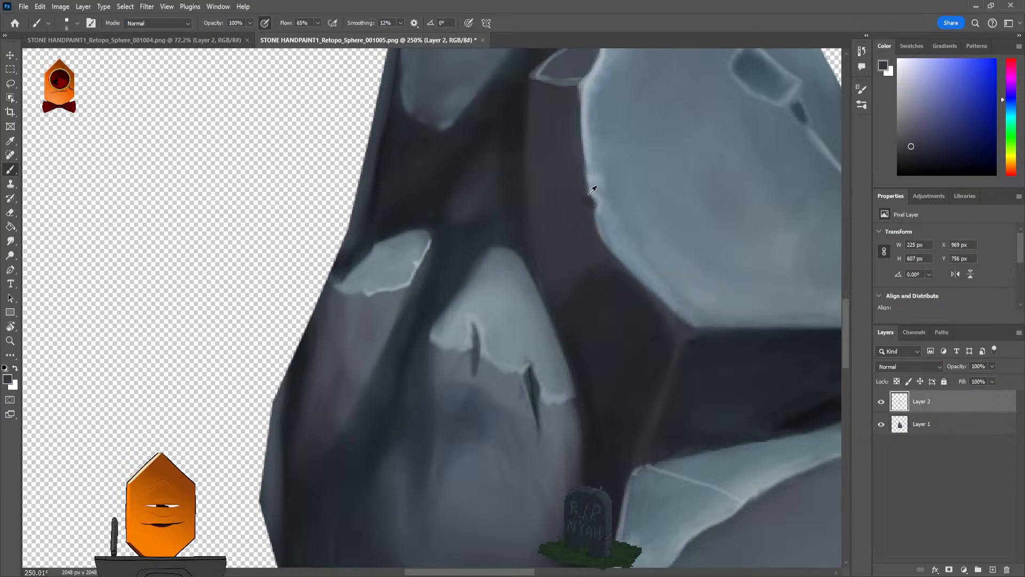
Step: Touch up the slab's chipped left edge and the ridge's upper junction with sampled edge and shadow tones
left_click(593, 191, "alt")
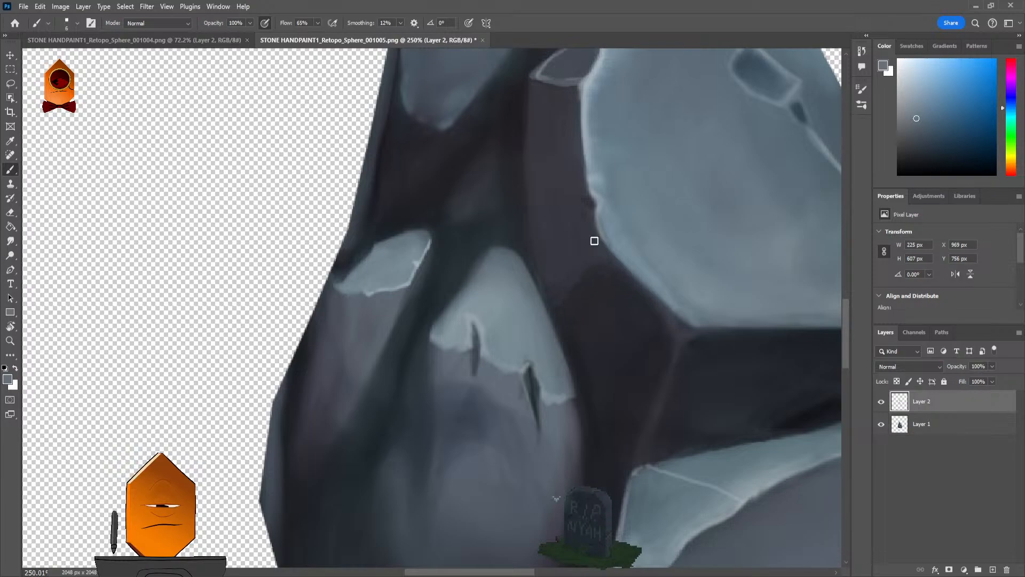
left_click(697, 338, "alt")
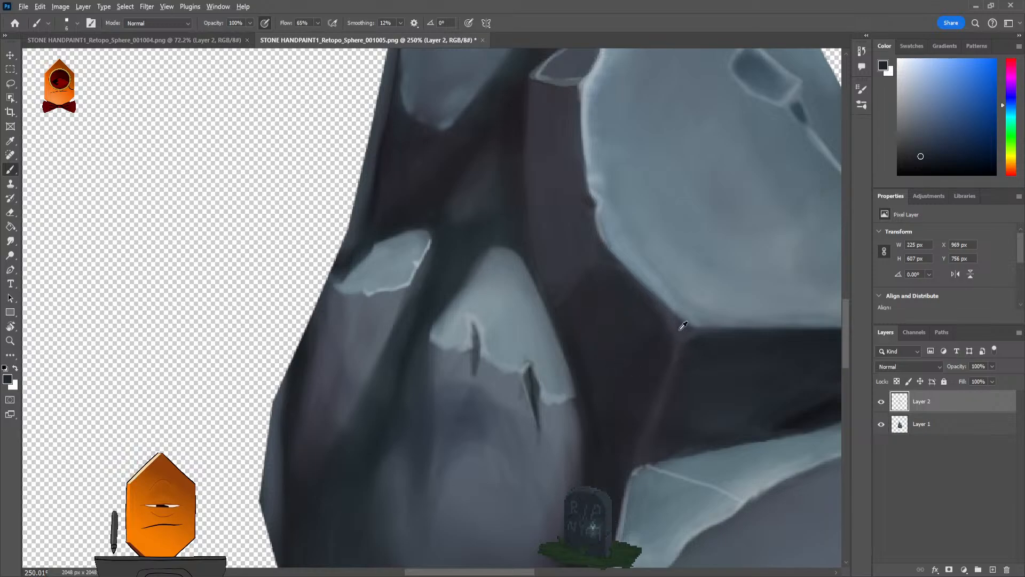
left_click(662, 304, "alt")
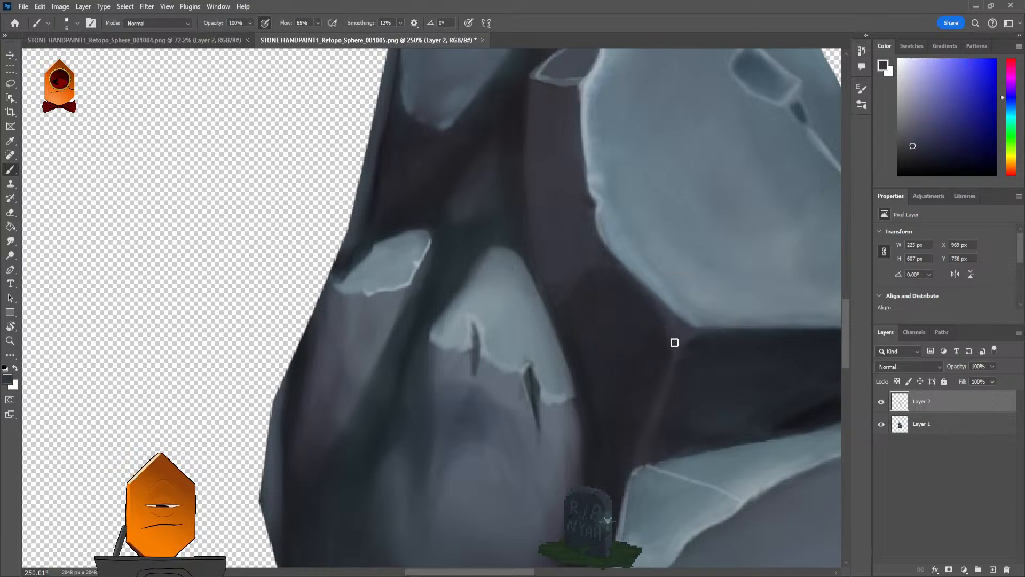
left_click(692, 360, "alt")
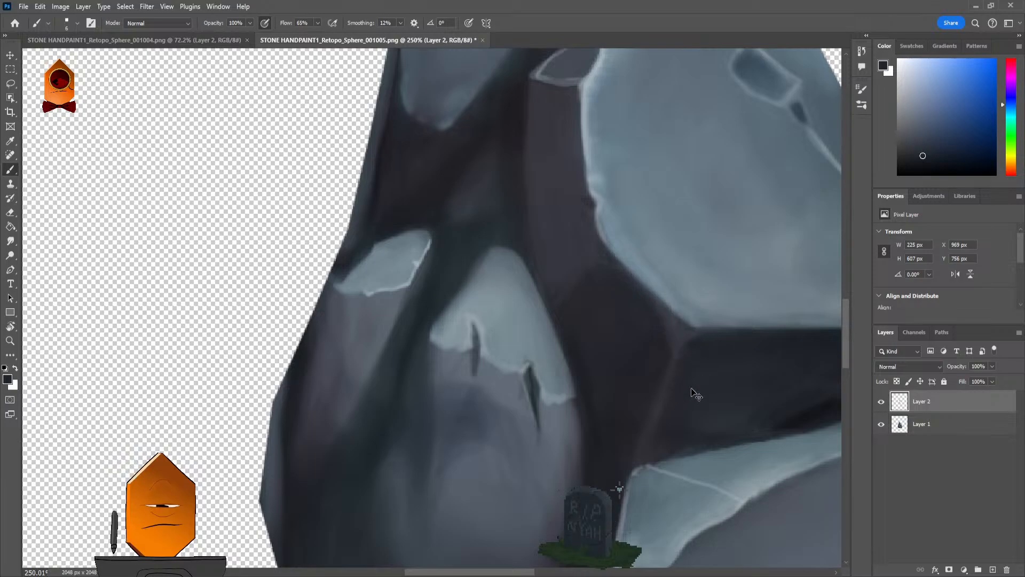
Step: Paint a thin lighter grey edge from the slab's left side diagonally down to the base of the dark side facet
left_click(591, 234, "alt")
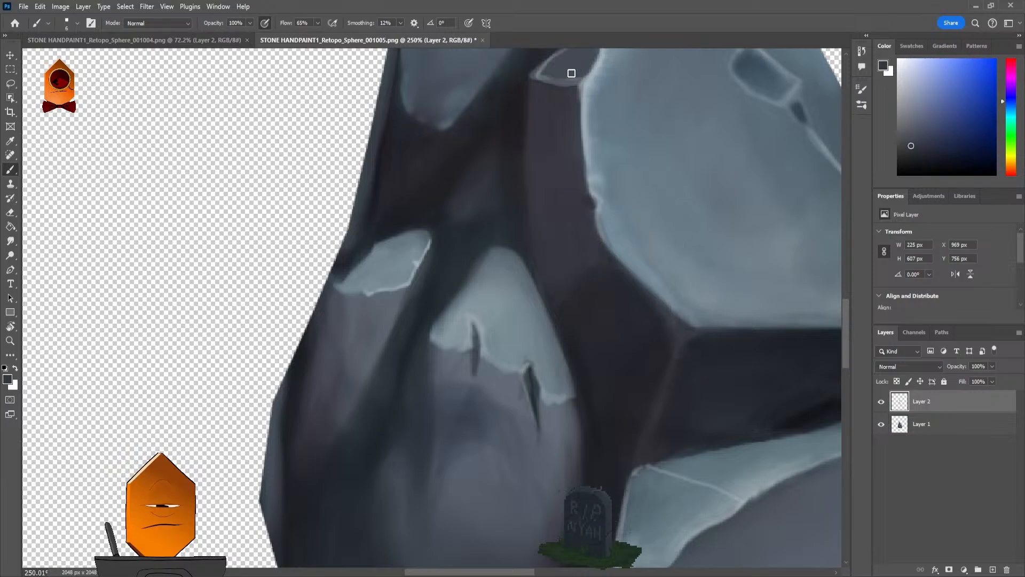
left_click(564, 184, "alt")
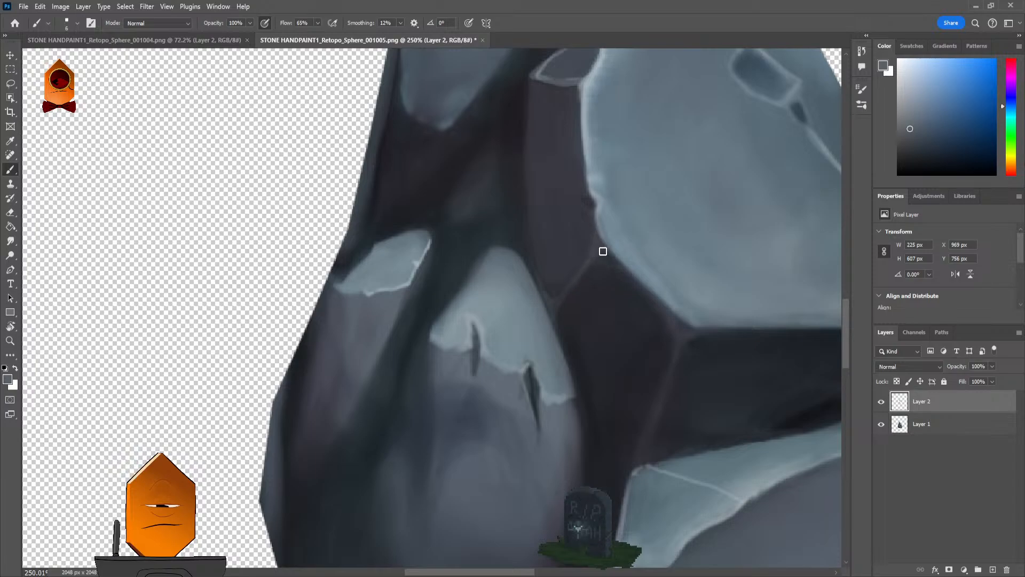
scroll(597, 303, "down", 5)
scroll(657, 218, "up", 5)
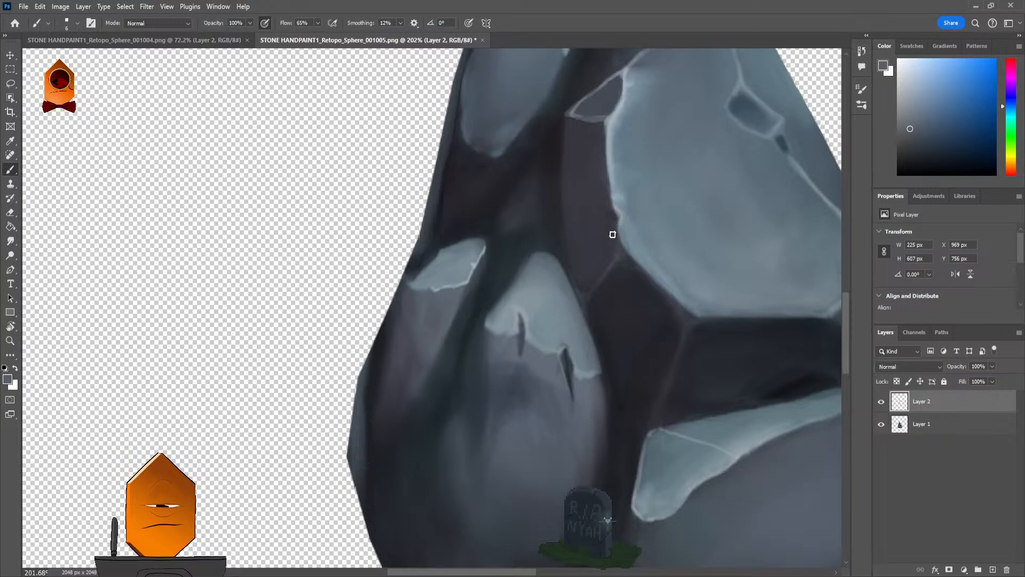
scroll(622, 225, "up", 3)
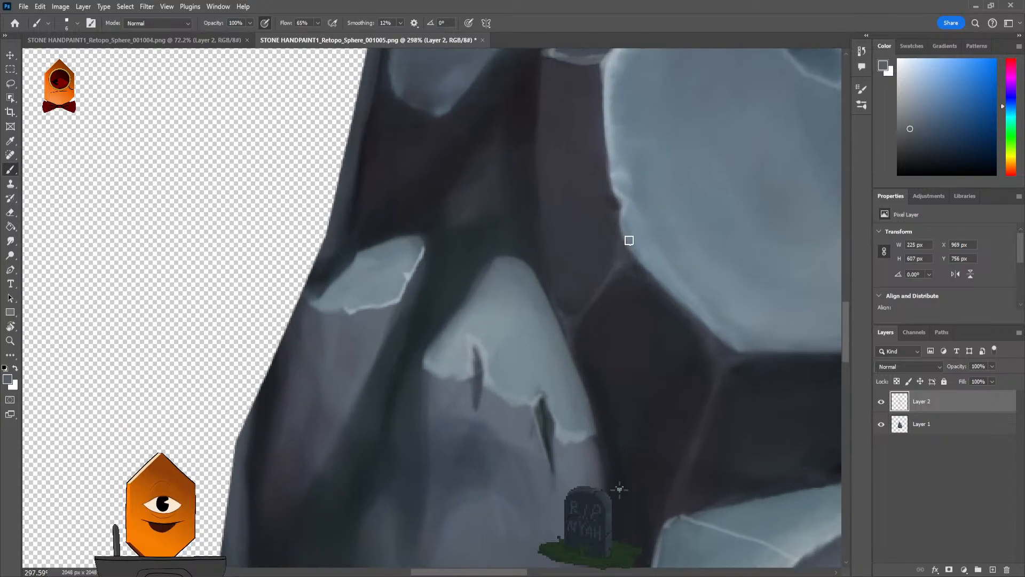
left_click_drag(648, 233, 624, 245)
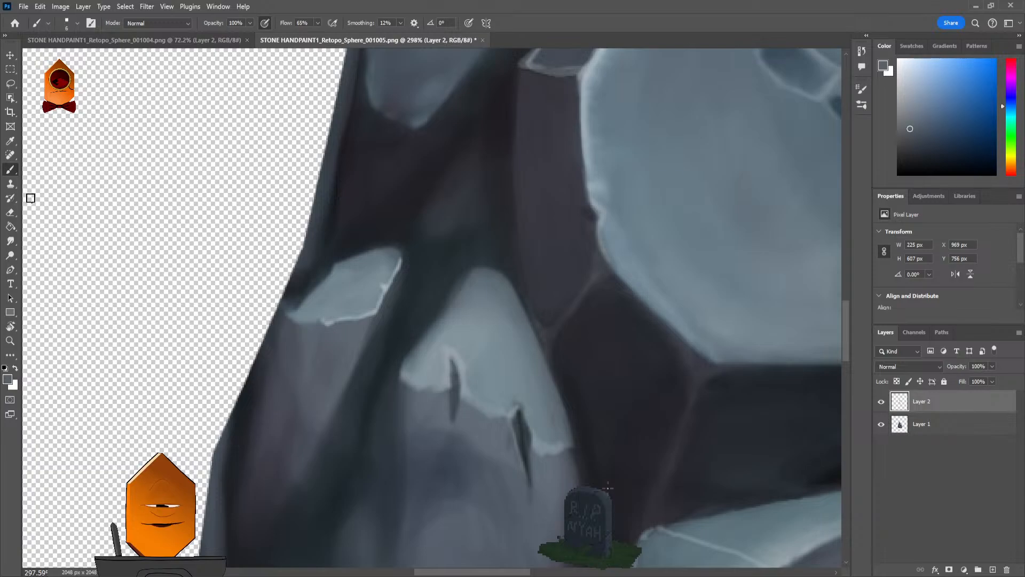
Step: Blend the new diagonal facet edge with the Smudge tool at 29% strength and check the whole rock
left_click(18, 242)
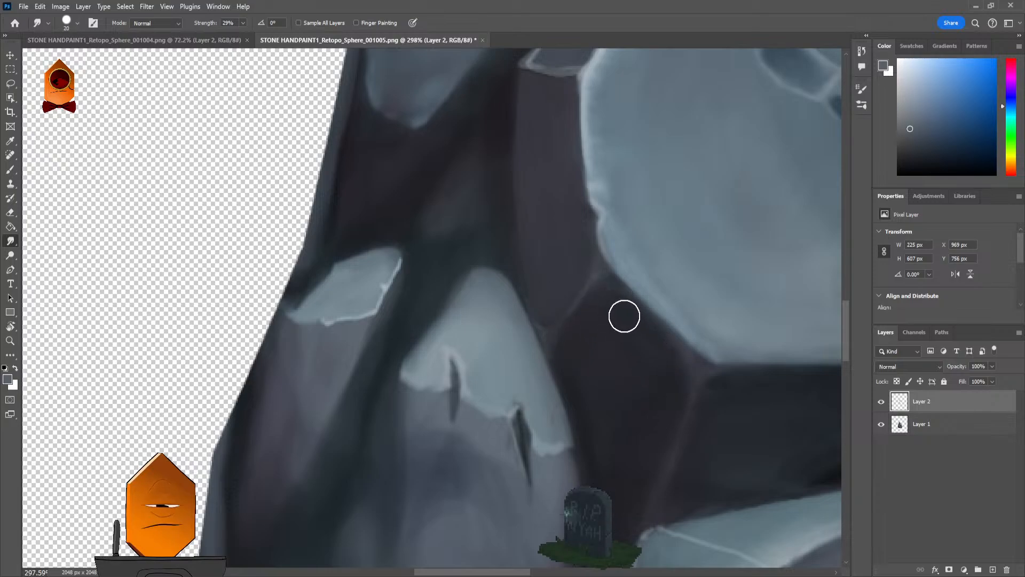
scroll(628, 346, "down", 5)
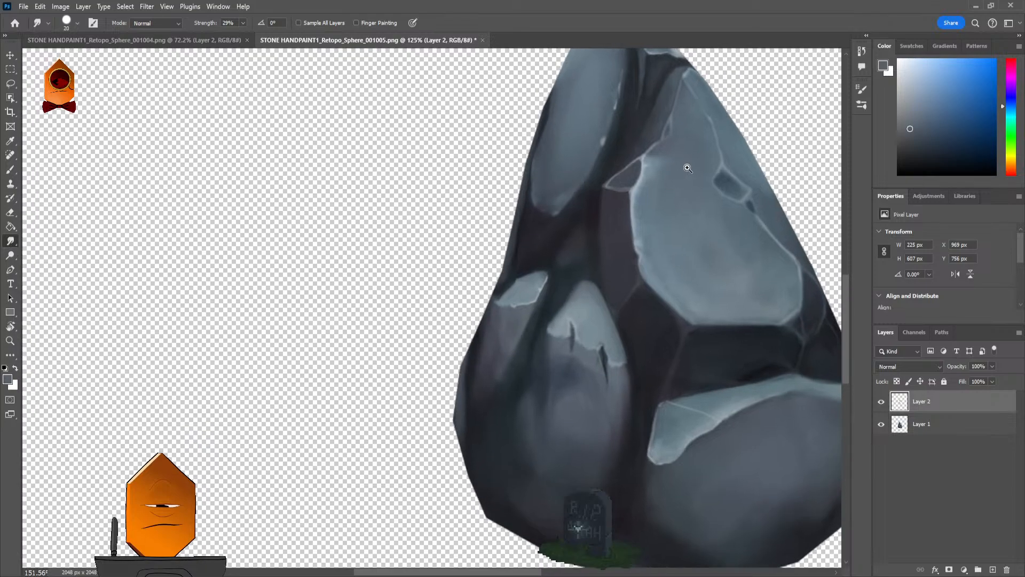
scroll(705, 161, "down", 3)
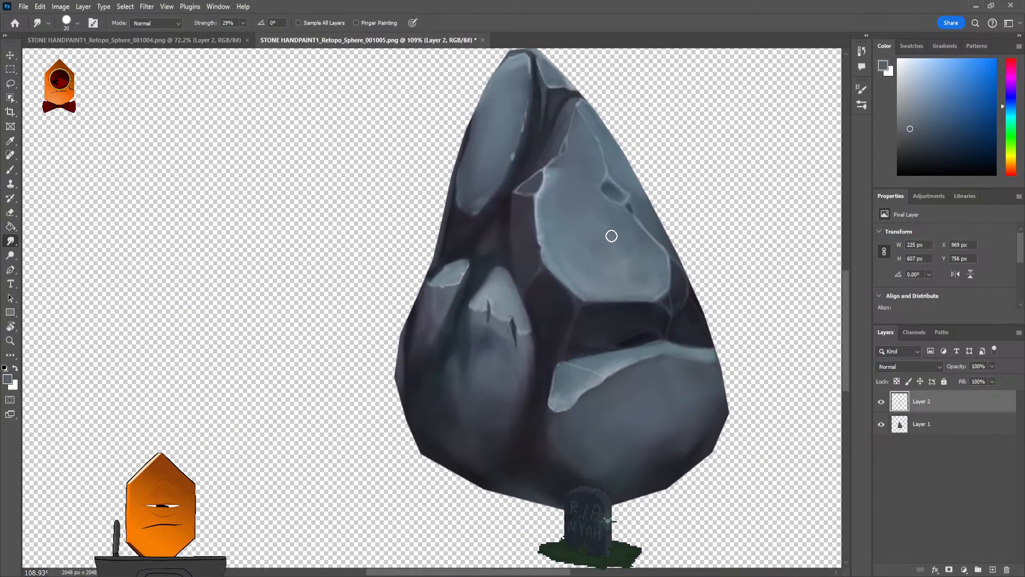
Step: Delete the captured rock image in Layer 1, leaving only the painted strokes of Layer 2, and save the file
scroll(576, 164, "up", 4)
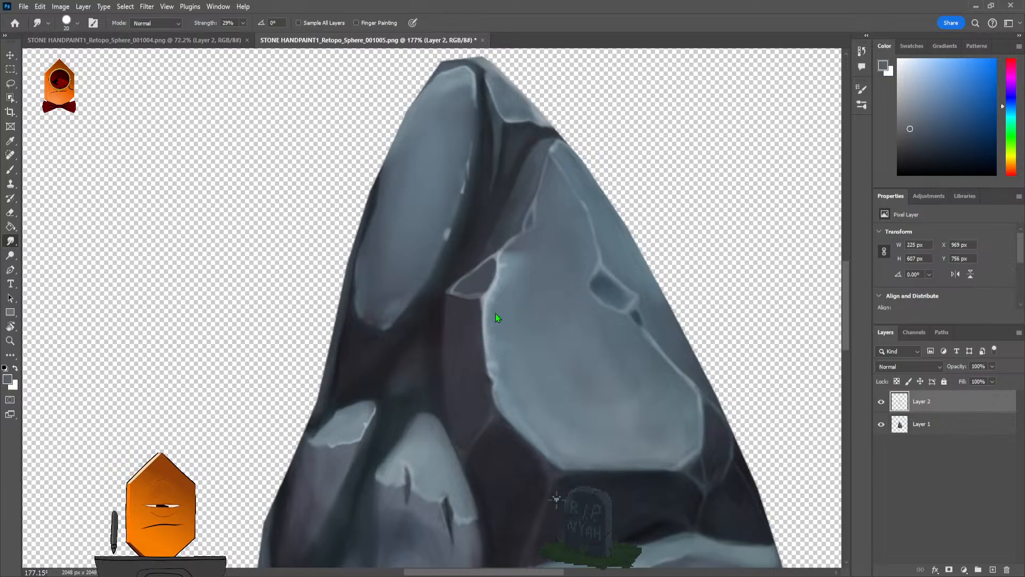
left_click(958, 428)
key("Delete")
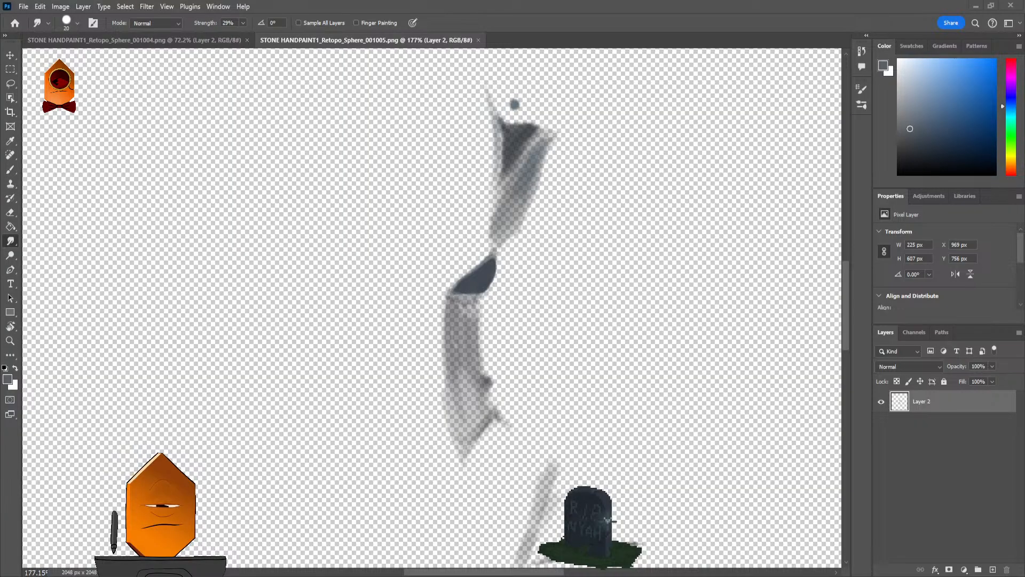
Step: Switch to Blender, apply the edited strokes to the rock's texture and save STONE HANDPAINT1.blend
key("alt+Tab")
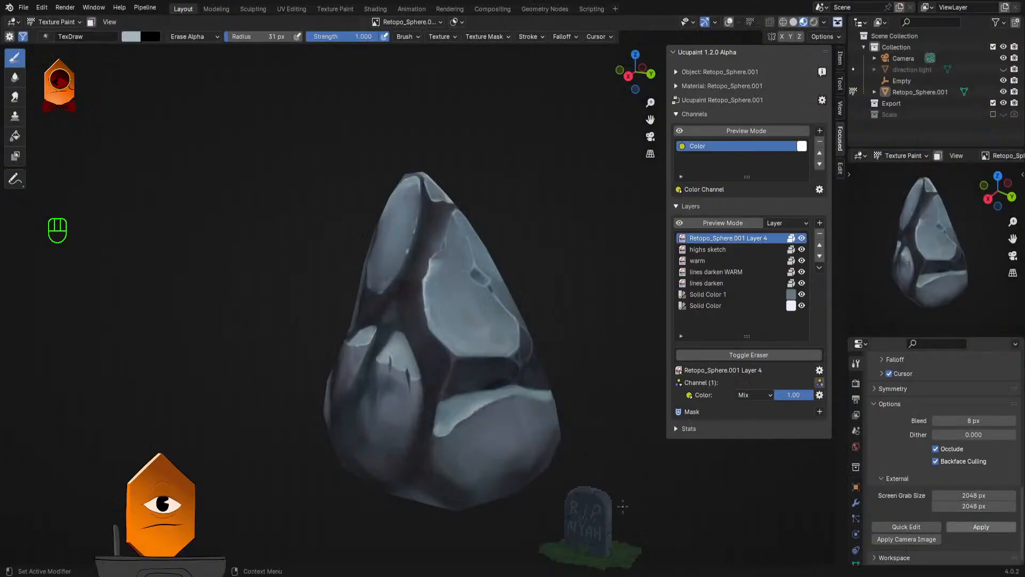
key("ctrl+s")
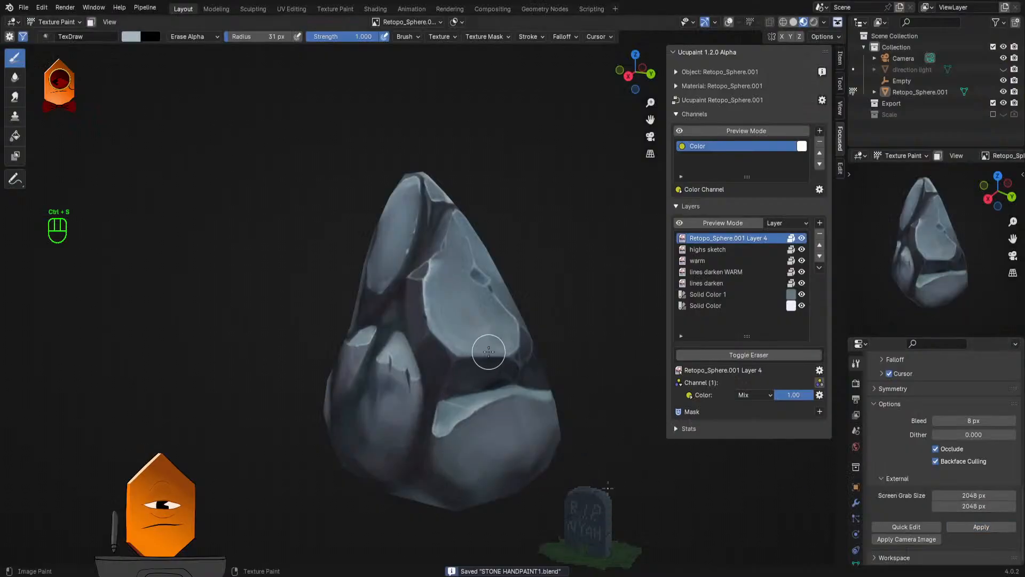
Step: Compare the rock with the Retopo_Sphere.001 Layer 4 and highs sketch layers hidden and shown
left_click(802, 237)
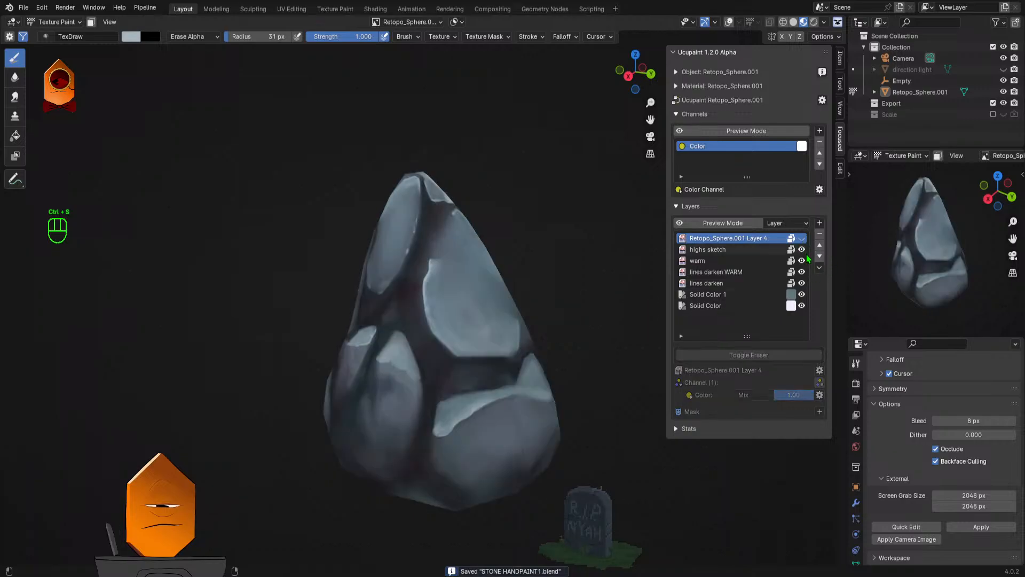
left_click(803, 250)
left_click(802, 249)
left_click(802, 238)
left_click(802, 237)
left_click(802, 238)
left_click(803, 237)
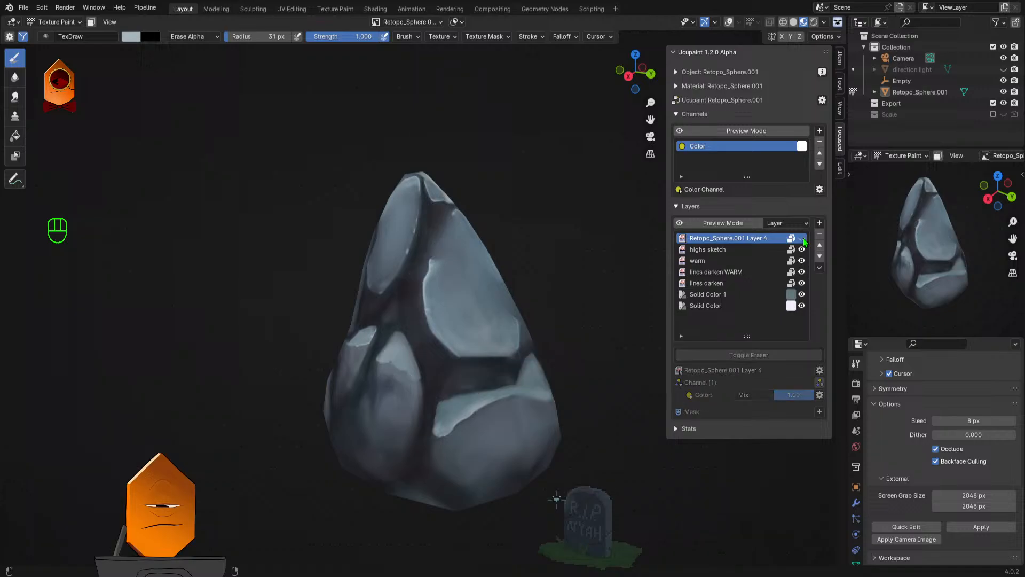
left_click(803, 237)
left_click(802, 238)
left_click(802, 237)
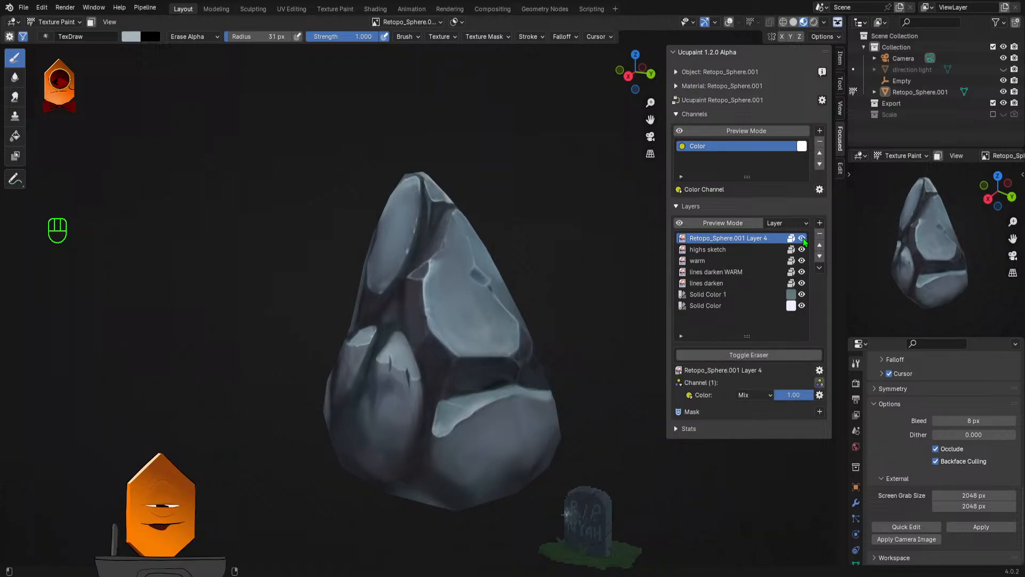
left_click(802, 237)
left_click(803, 237)
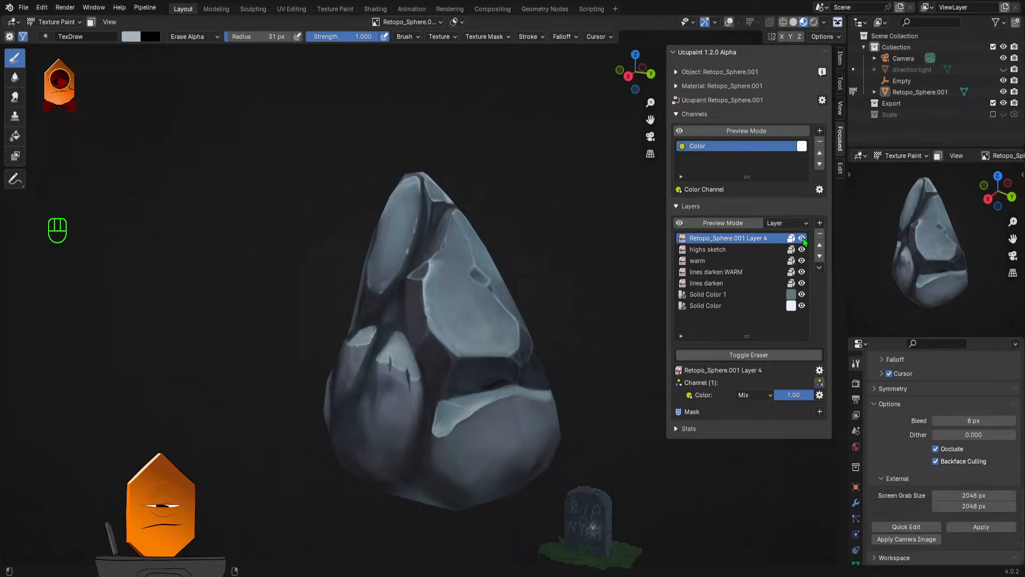
left_click(803, 239)
left_click(803, 238)
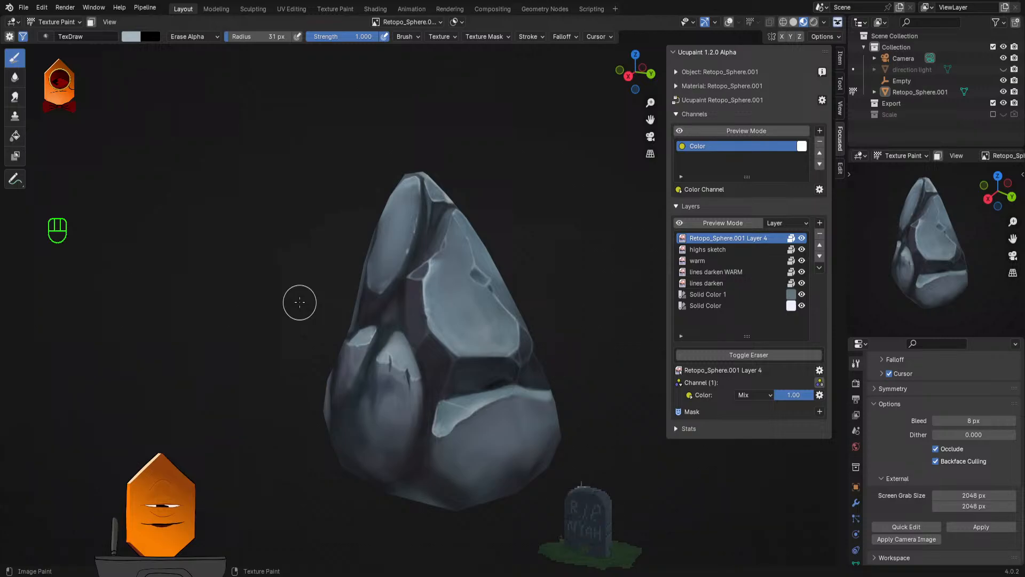
Step: Inspect the applied paint from the rock's side and front, and save the file
left_click_drag(610, 310, 484, 320)
key("ctrl+s")
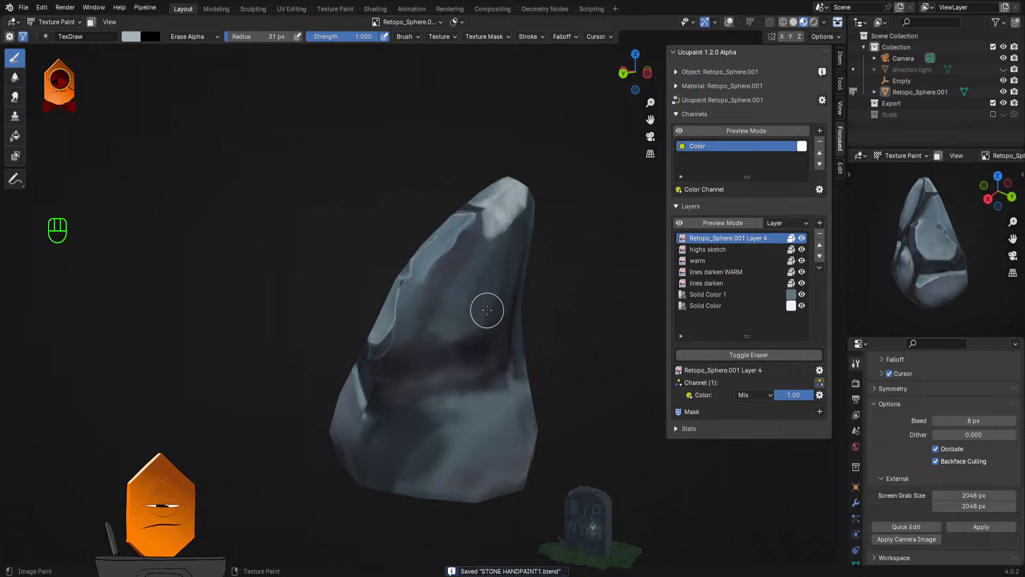
mouse_move(526, 199)
left_mouse_down()
mouse_move(597, 302)
mouse_move(611, 270)
mouse_move(602, 265)
mouse_move(583, 296)
mouse_move(578, 331)
mouse_move(550, 314)
left_mouse_up()
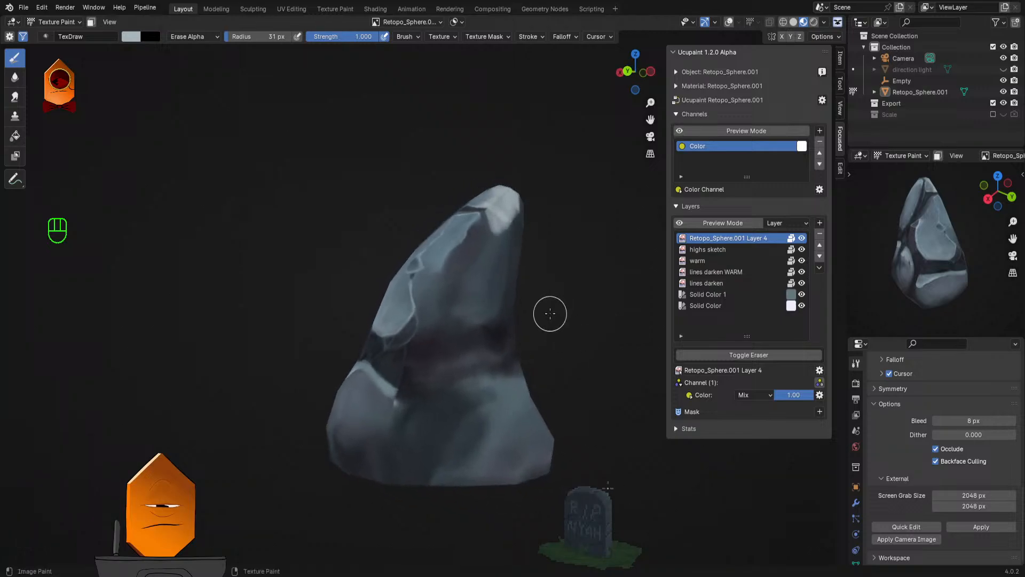
mouse_move(536, 274)
left_mouse_down()
mouse_move(602, 348)
mouse_move(614, 399)
mouse_move(599, 318)
left_mouse_up()
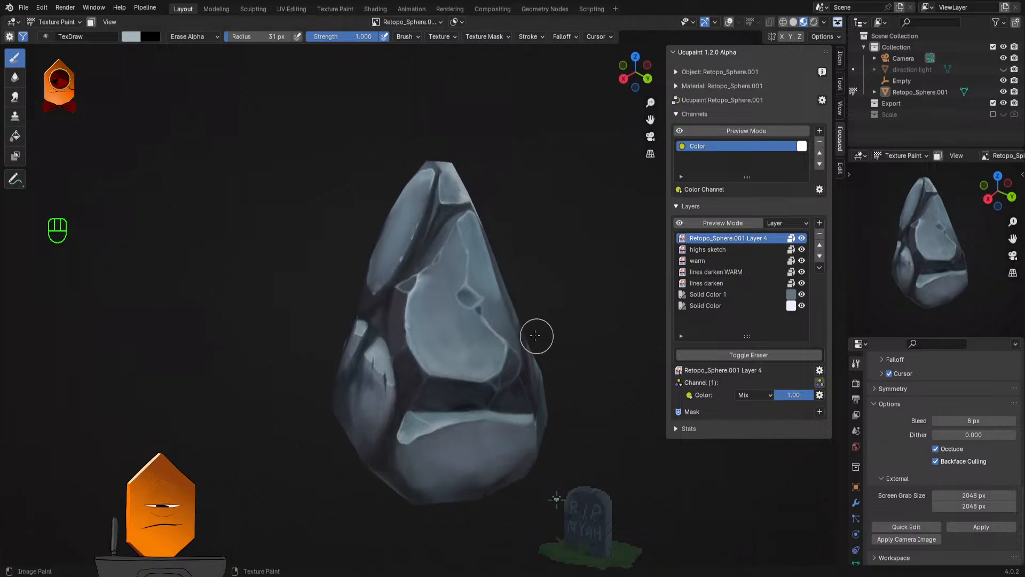
scroll(553, 297, "down", 3)
scroll(540, 297, "up", 1)
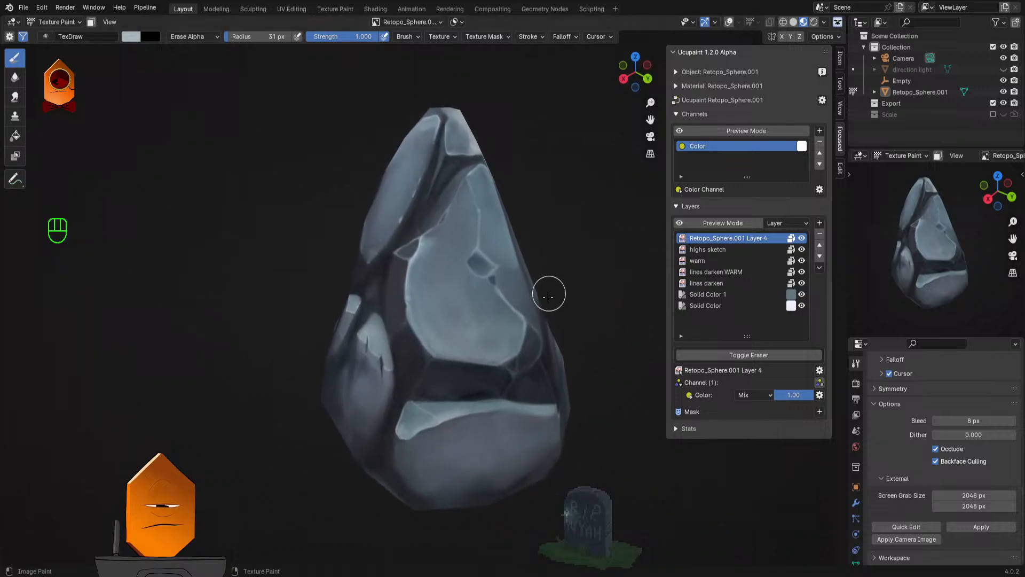
mouse_move(556, 313)
left_mouse_down()
mouse_move(604, 247)
mouse_move(589, 307)
mouse_move(634, 286)
left_mouse_up()
key("ctrl+s")
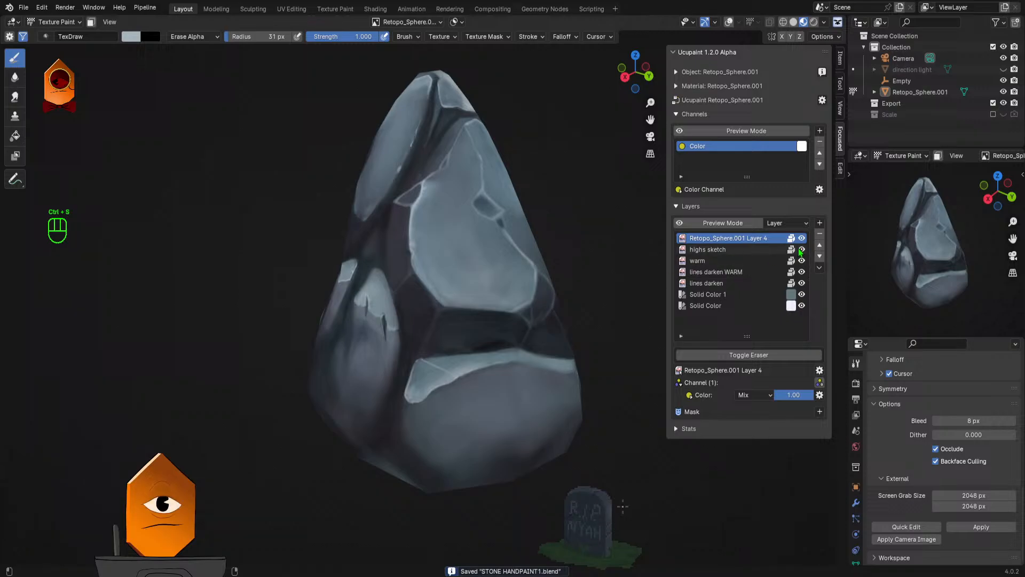
Step: Check Layer 4's contribution from the closer front view by hiding and showing it again
left_click(802, 238)
left_click(802, 239)
left_click(802, 239)
left_click(802, 240)
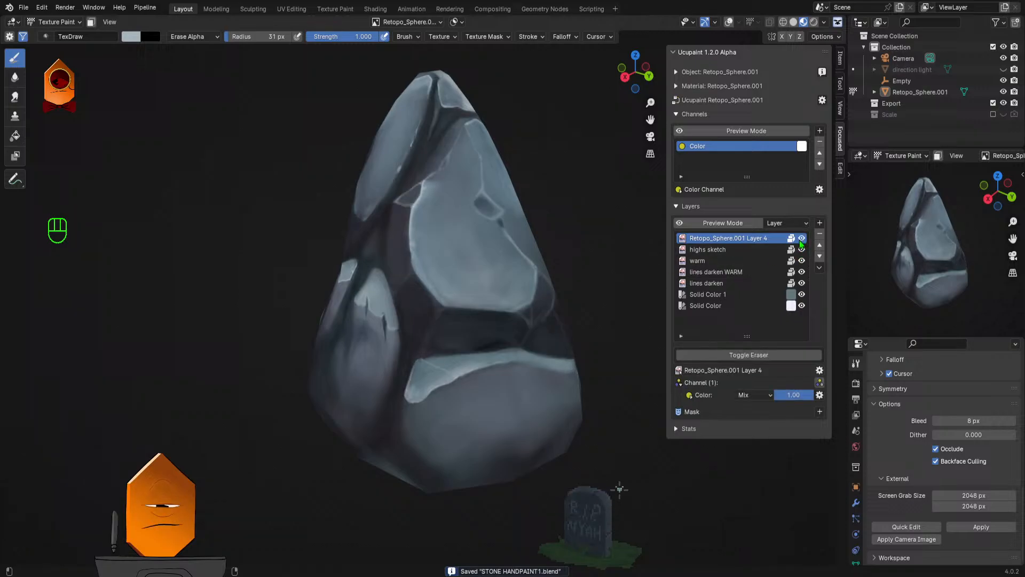
Step: Try to erase the right-hand crack below the light cap of the narrow front boulder
mouse_move(376, 324)
left_mouse_down()
mouse_move(383, 315)
mouse_move(393, 367)
mouse_move(418, 355)
mouse_move(433, 373)
mouse_move(515, 343)
mouse_move(546, 344)
mouse_move(553, 390)
left_mouse_up()
scroll(567, 297, "up", 5)
key("q")
left_click(556, 331)
key("ctrl+z")
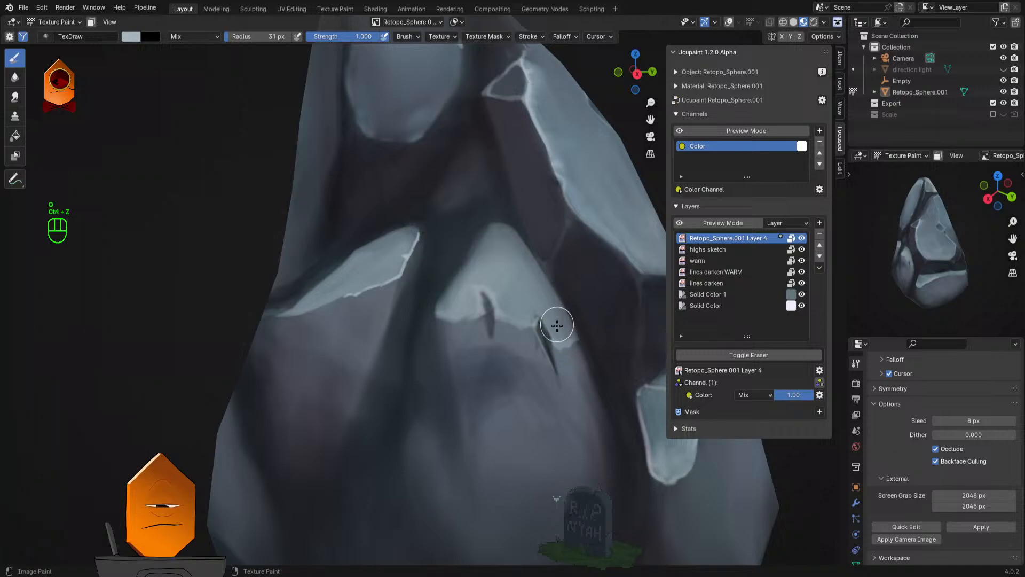
key("q")
left_click(556, 332)
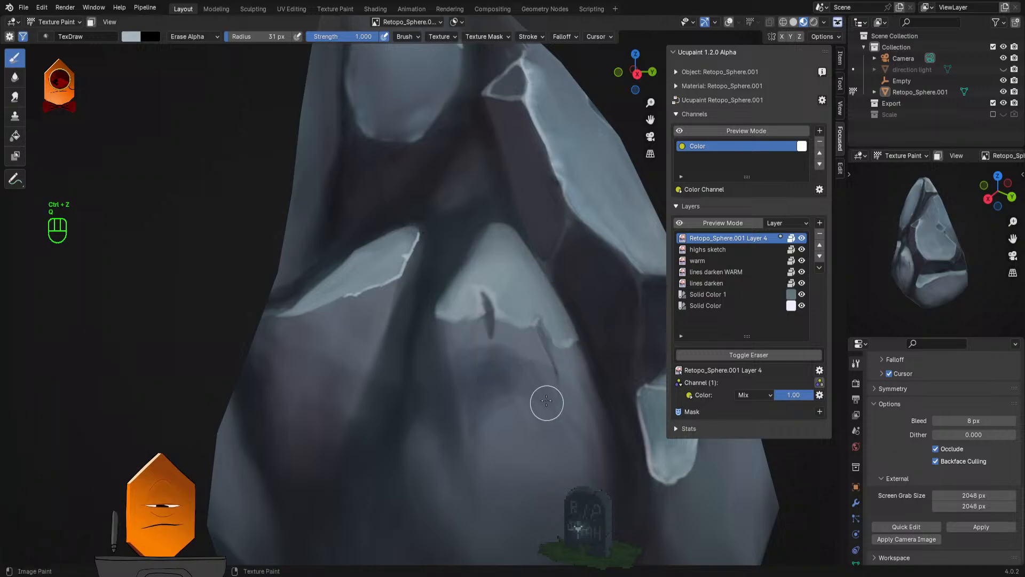
key("ctrl+z")
Step: Erase the left-hand crack below the narrow front boulder's light cap and save the file
mouse_move(484, 285)
left_mouse_down()
mouse_move(491, 340)
mouse_move(544, 344)
left_mouse_up()
key("ctrl+space")
key("ctrl+space")
key("ctrl+space")
key("ctrl+space")
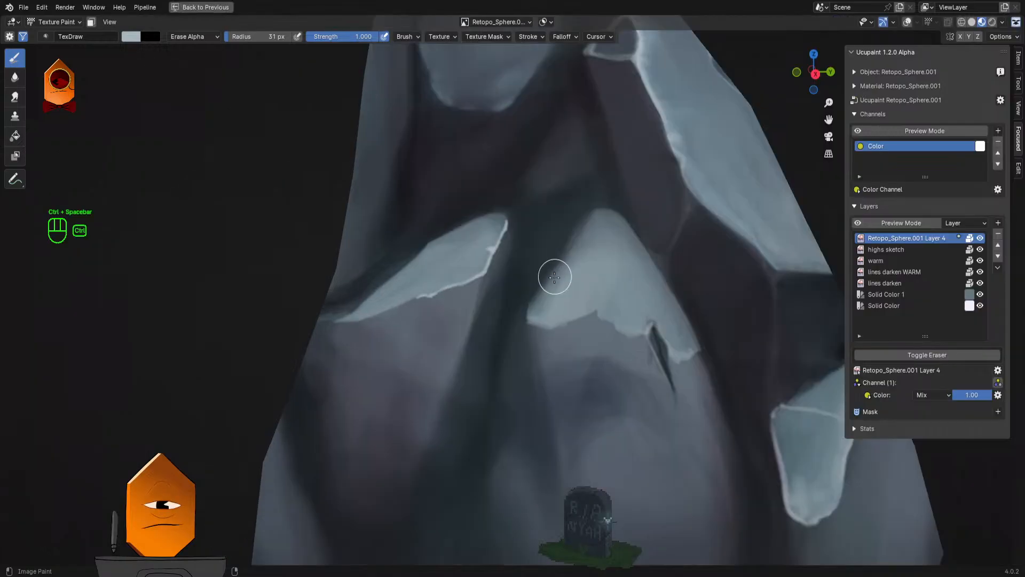
scroll(586, 269, "down", 5)
left_click_drag(559, 316, 496, 339)
scroll(498, 339, "up", 3)
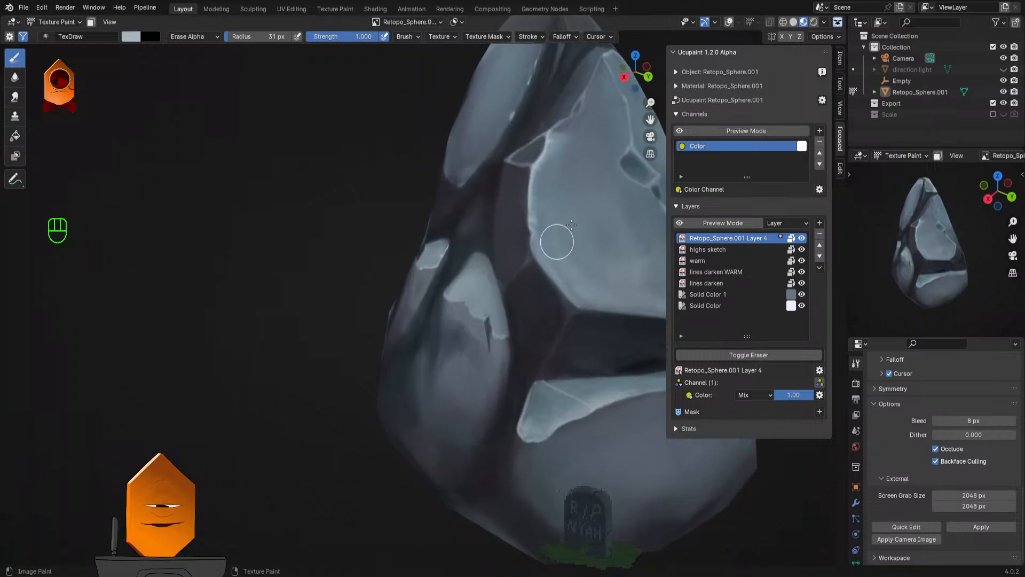
scroll(556, 235, "down", 4)
key("ctrl+s")
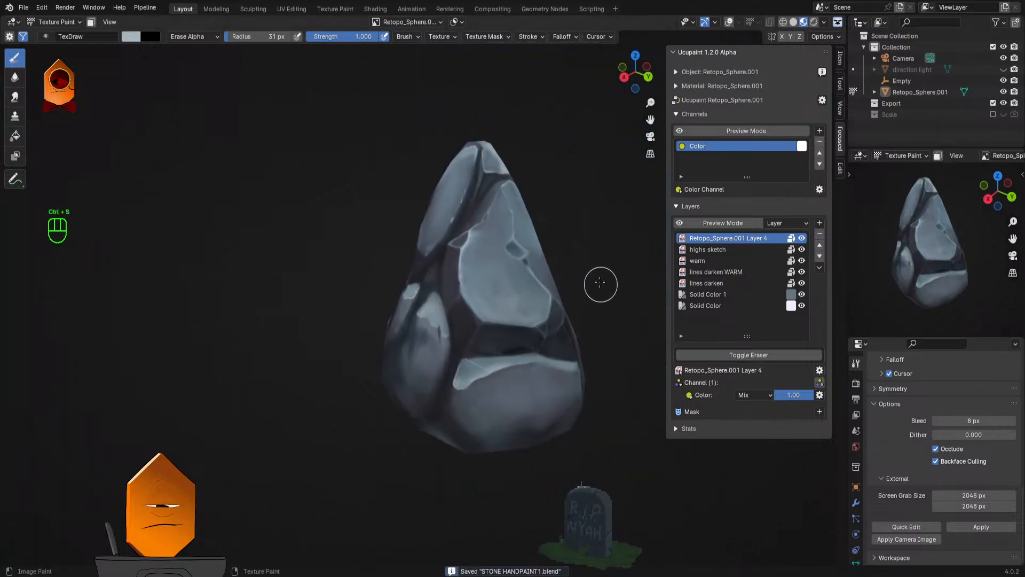
Step: Examine the whole rock from several sides at a distance to judge the overall painting
mouse_move(599, 284)
left_mouse_down()
mouse_move(598, 310)
mouse_move(566, 308)
mouse_move(535, 277)
mouse_move(526, 348)
mouse_move(524, 314)
left_mouse_up()
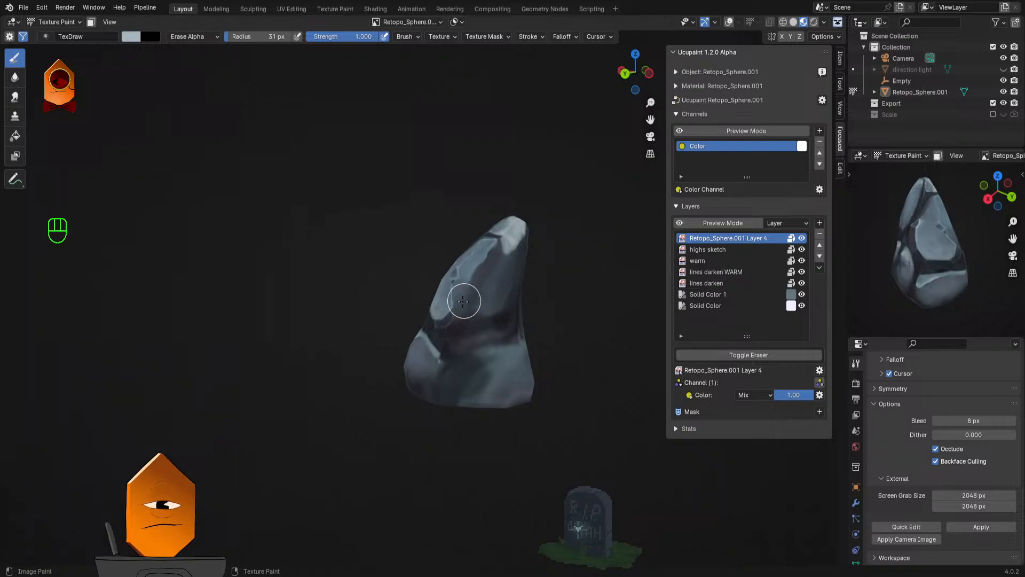
mouse_move(464, 297)
left_mouse_down()
mouse_move(557, 349)
mouse_move(570, 270)
mouse_move(592, 286)
mouse_move(567, 310)
mouse_move(553, 286)
mouse_move(542, 337)
mouse_move(552, 497)
mouse_move(500, 328)
left_mouse_up()
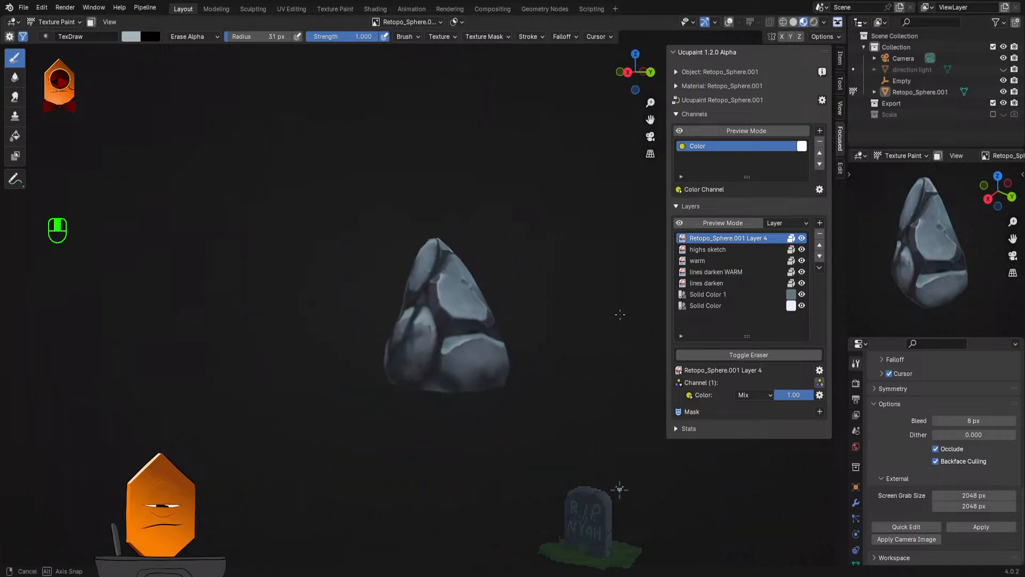
mouse_move(620, 314)
left_mouse_down()
mouse_move(536, 280)
mouse_move(572, 256)
mouse_move(545, 323)
mouse_move(481, 299)
mouse_move(514, 330)
mouse_move(487, 313)
mouse_move(496, 291)
mouse_move(534, 336)
mouse_move(549, 316)
left_mouse_up()
key("shift")
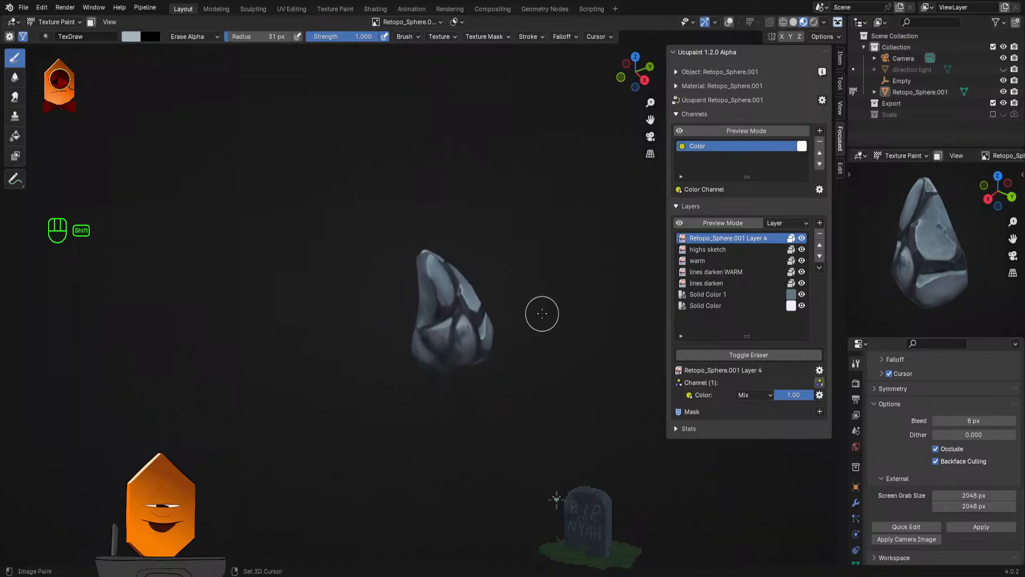
mouse_move(579, 312)
left_mouse_down()
mouse_move(538, 337)
mouse_move(545, 344)
mouse_move(499, 346)
mouse_move(508, 320)
left_mouse_up()
mouse_move(603, 384)
left_mouse_down()
mouse_move(600, 320)
mouse_move(489, 359)
mouse_move(520, 337)
mouse_move(599, 333)
mouse_move(556, 360)
left_mouse_up()
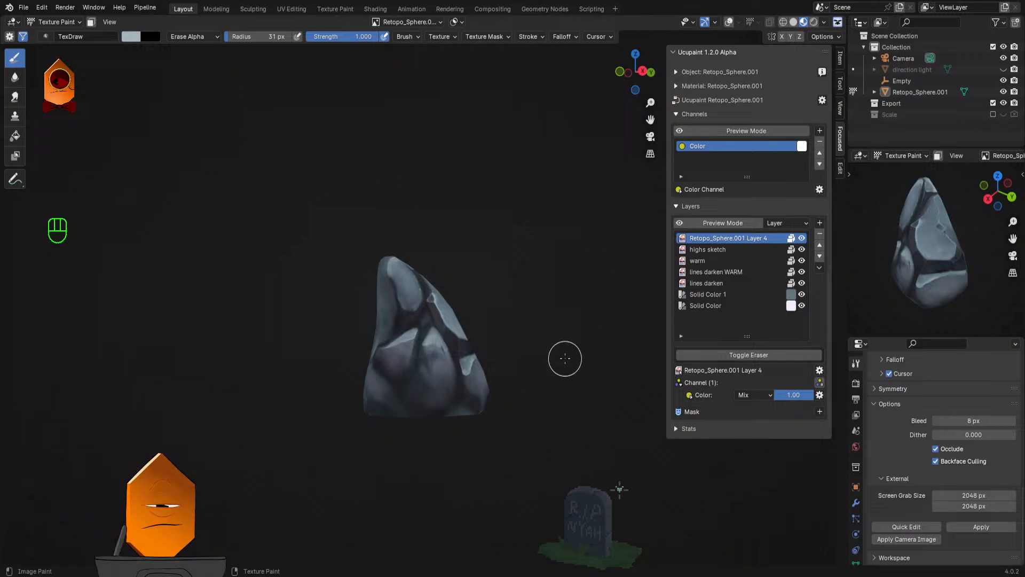
mouse_move(600, 337)
left_mouse_down()
mouse_move(535, 371)
mouse_move(570, 344)
mouse_move(590, 297)
mouse_move(534, 318)
mouse_move(559, 295)
mouse_move(556, 309)
mouse_move(536, 291)
mouse_move(564, 324)
mouse_move(569, 290)
mouse_move(552, 348)
left_mouse_up()
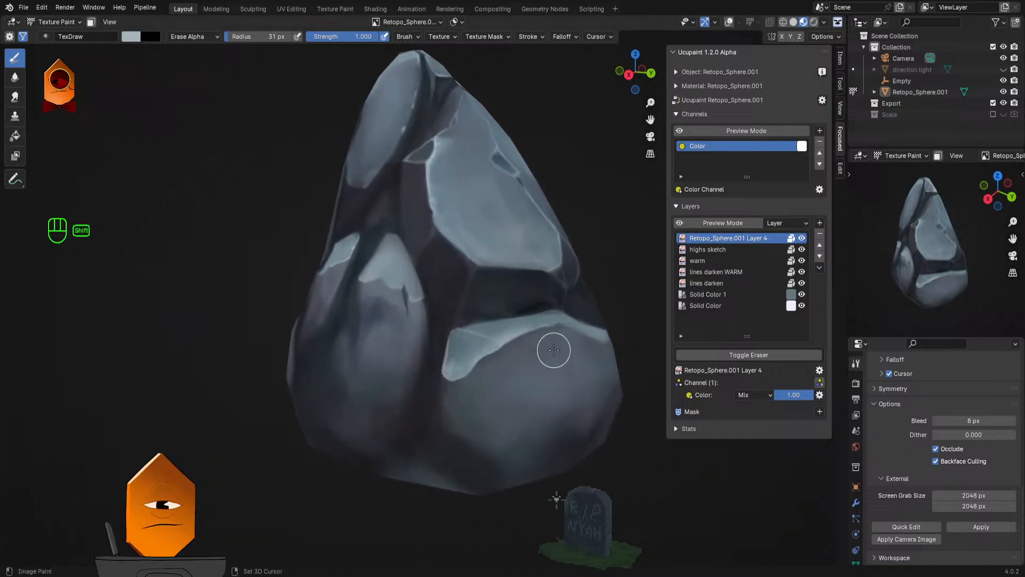
Step: Add a new image layer above Retopo_Sphere.001 Layer 4
scroll(552, 348, "up", 4)
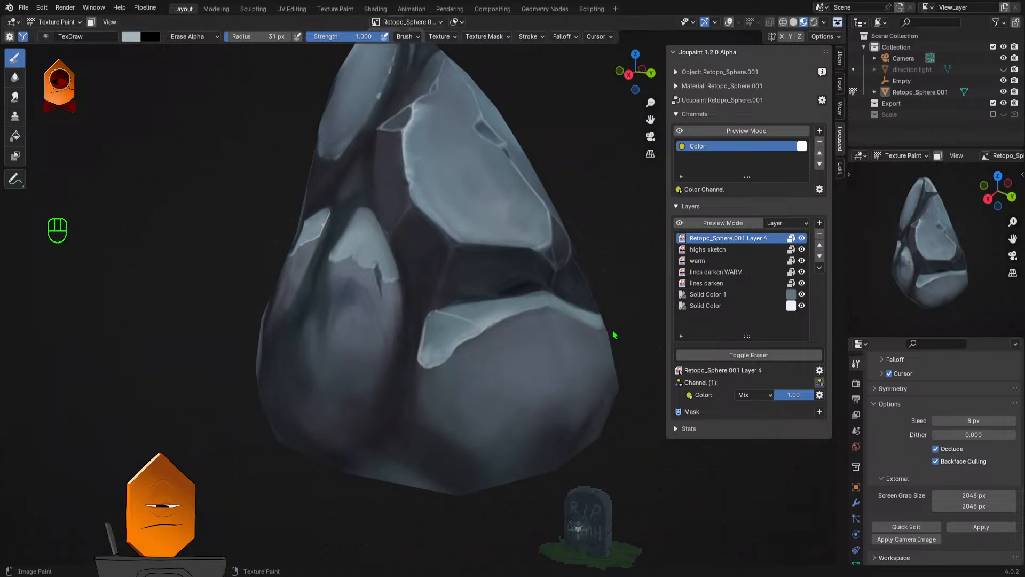
scroll(532, 362, "up", 3)
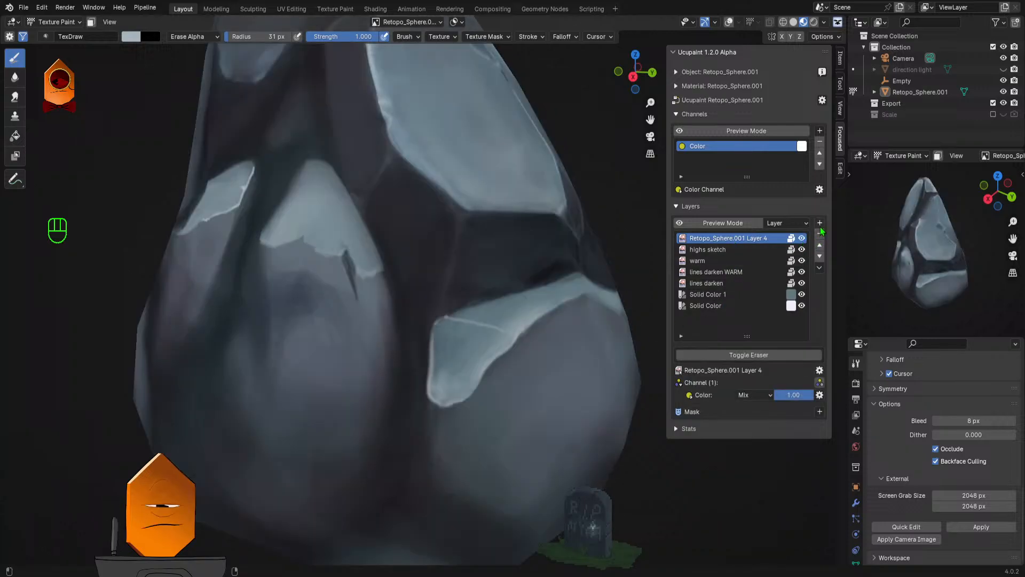
left_click(820, 224)
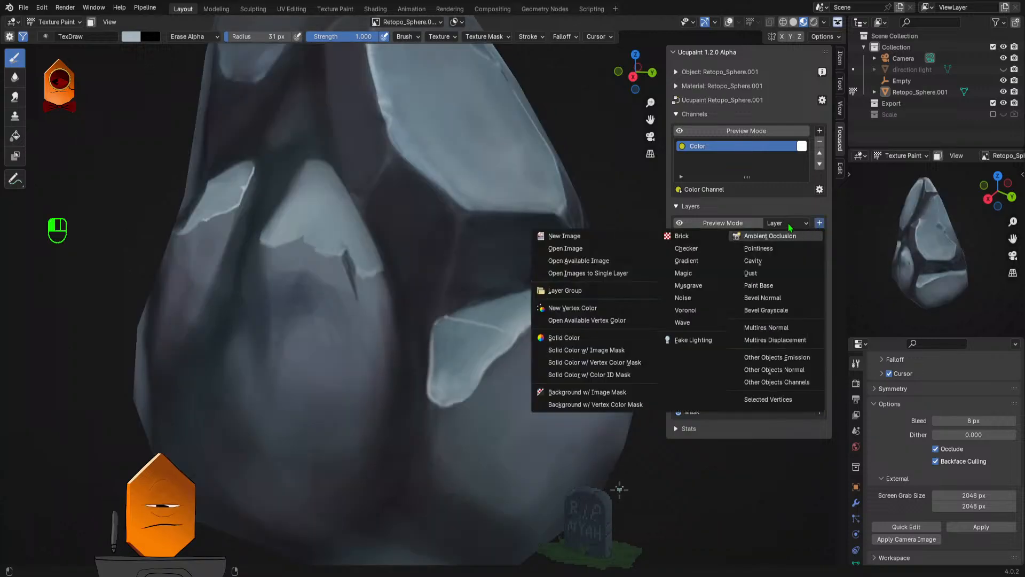
left_click(616, 361)
left_click(616, 357)
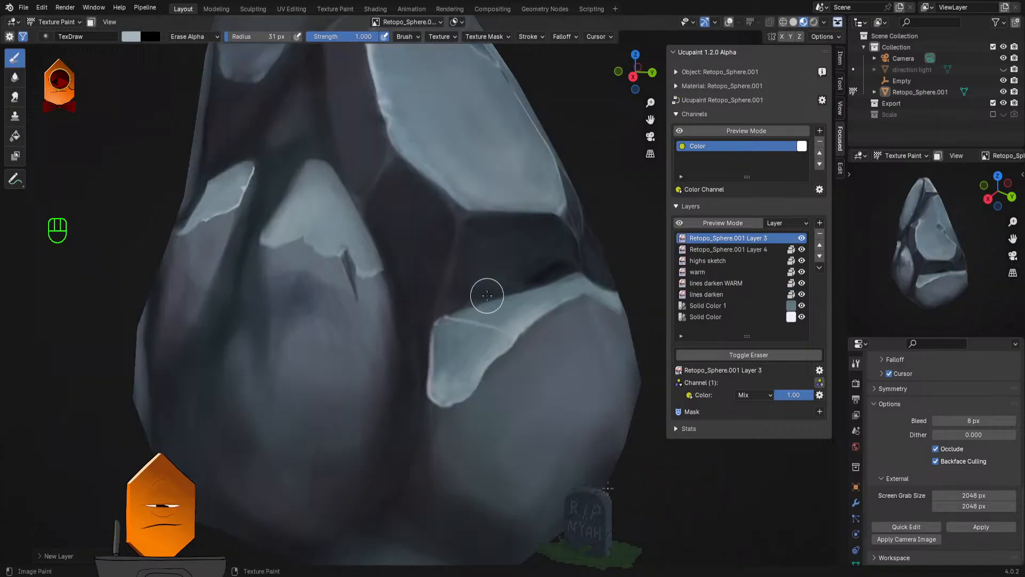
Step: Sample a darker rock tone, switch the brush to Mix and try a darkening pass over the ledge's pale left-hand facet
key("s")
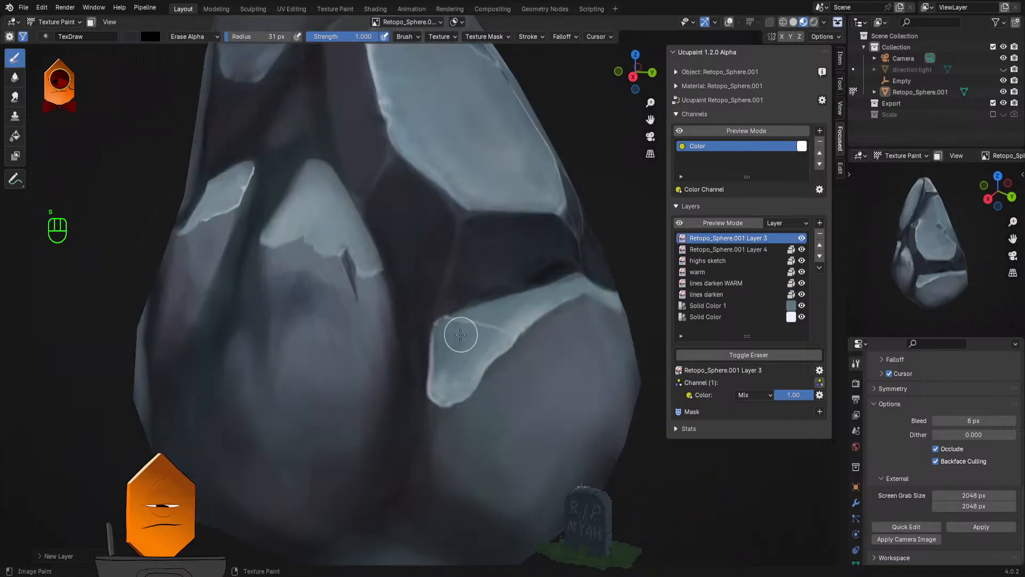
mouse_move(461, 335)
left_mouse_down()
mouse_move(456, 415)
mouse_move(471, 370)
left_mouse_up()
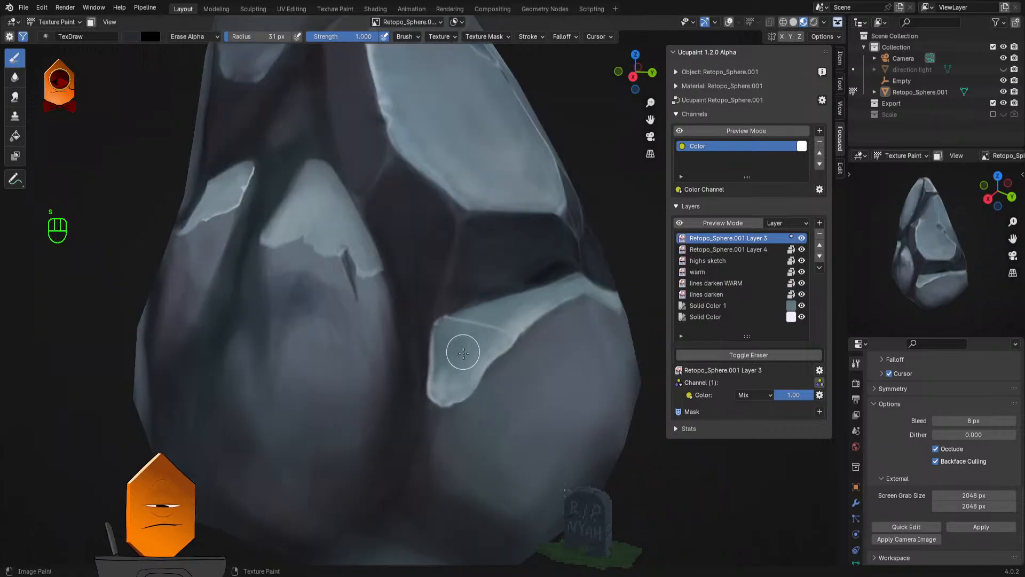
key("q")
left_click(461, 362)
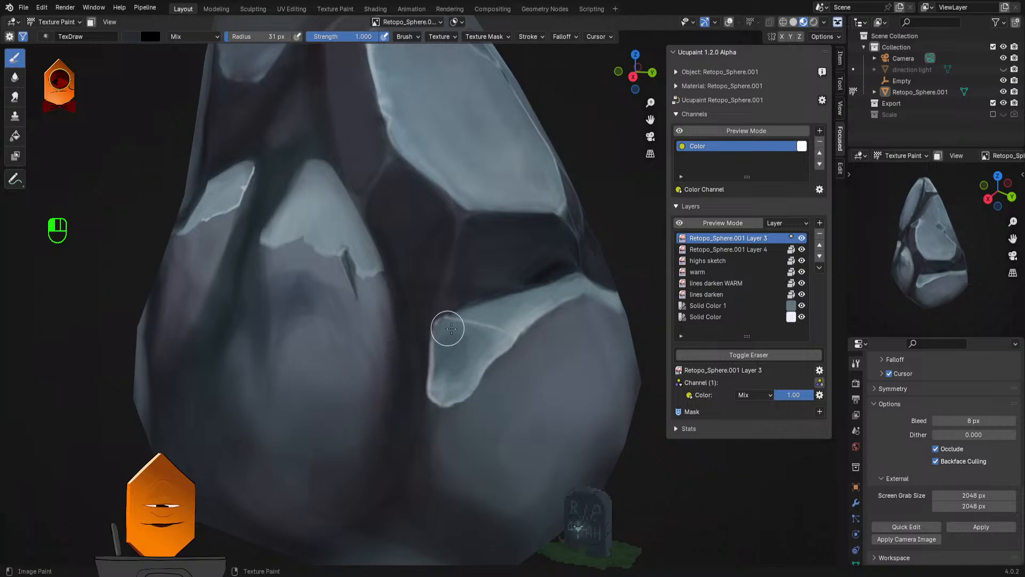
key("ctrl+z")
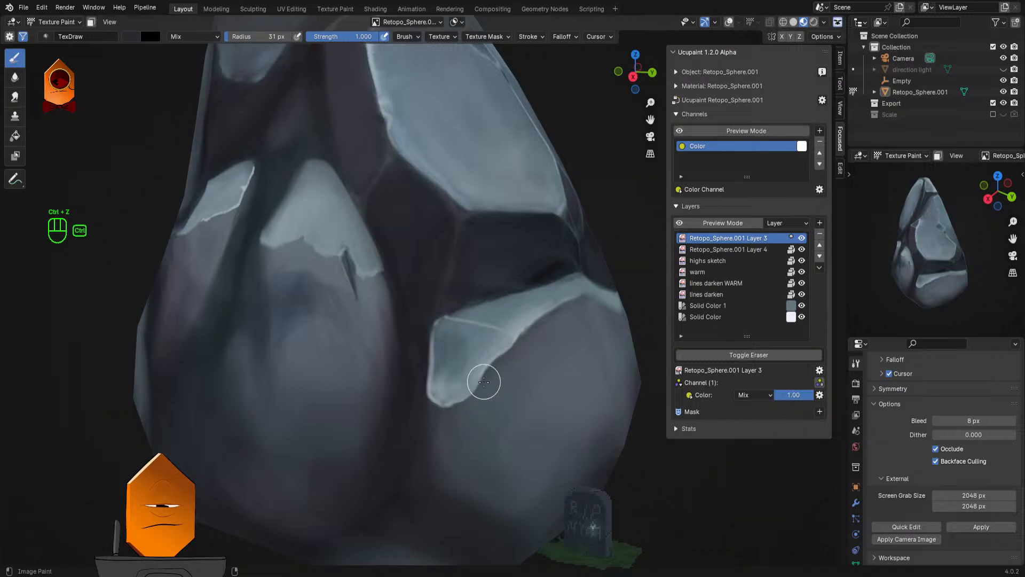
key("ctrl+space")
key("ctrl+space")
key("ctrl+space")
key("ctrl+z")
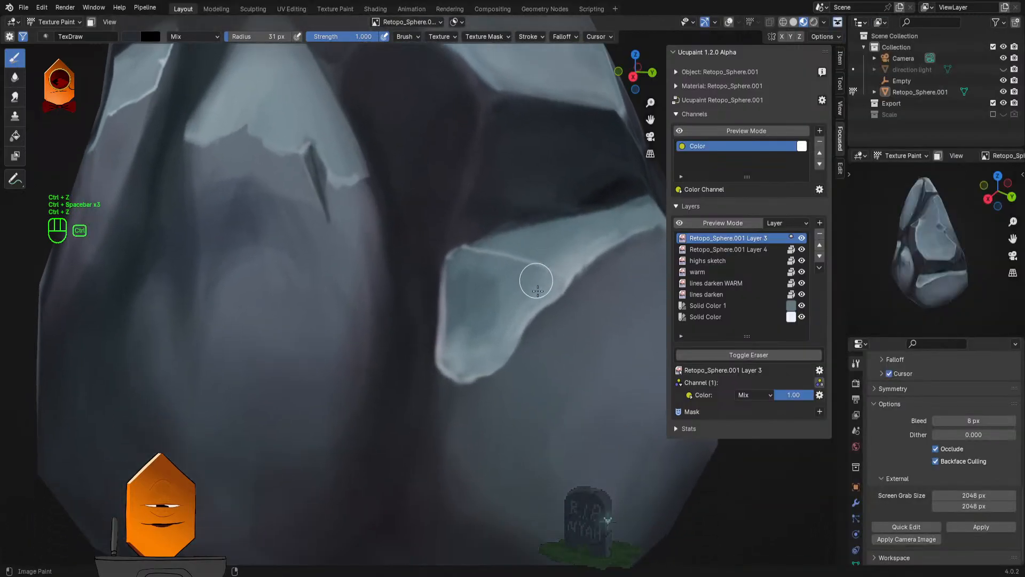
key("ctrl+z")
Step: Darken the ledge's left-hand facet evenly with a 23 px brush, keeping its light rim
mouse_move(539, 268)
left_mouse_down()
mouse_move(505, 300)
mouse_move(516, 347)
mouse_move(498, 323)
left_mouse_up()
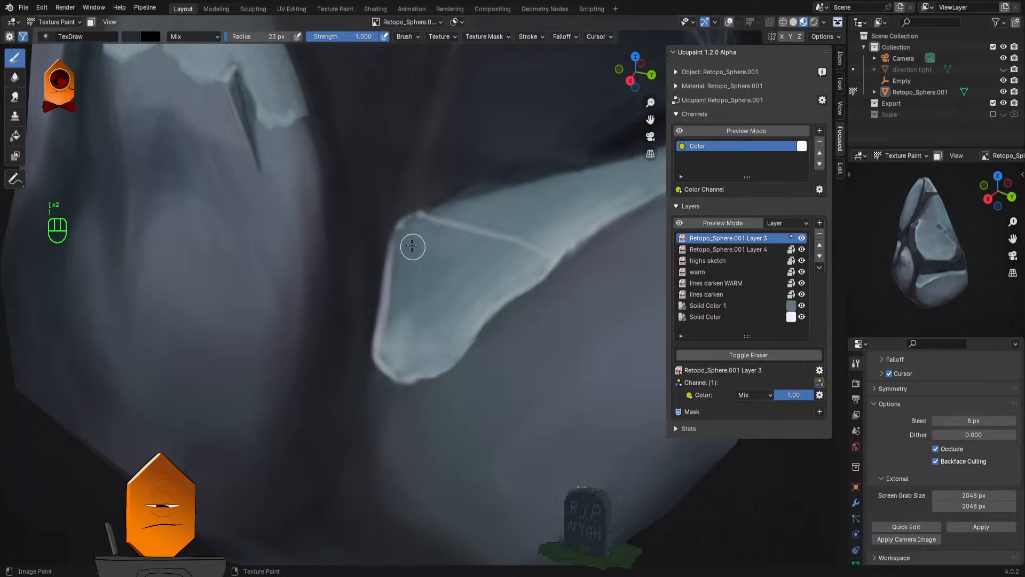
mouse_move(402, 256)
left_mouse_down()
mouse_move(393, 326)
mouse_move(413, 368)
mouse_move(446, 353)
mouse_move(522, 259)
left_mouse_up()
mouse_move(450, 233)
left_mouse_down()
mouse_move(418, 228)
mouse_move(409, 248)
mouse_move(432, 236)
mouse_move(410, 263)
mouse_move(447, 240)
mouse_move(407, 280)
mouse_move(454, 243)
mouse_move(430, 274)
mouse_move(479, 251)
mouse_move(457, 275)
mouse_move(505, 265)
mouse_move(432, 356)
mouse_move(440, 281)
mouse_move(404, 339)
mouse_move(415, 287)
mouse_move(409, 324)
mouse_move(461, 279)
mouse_move(438, 326)
mouse_move(493, 286)
mouse_move(448, 340)
left_mouse_up()
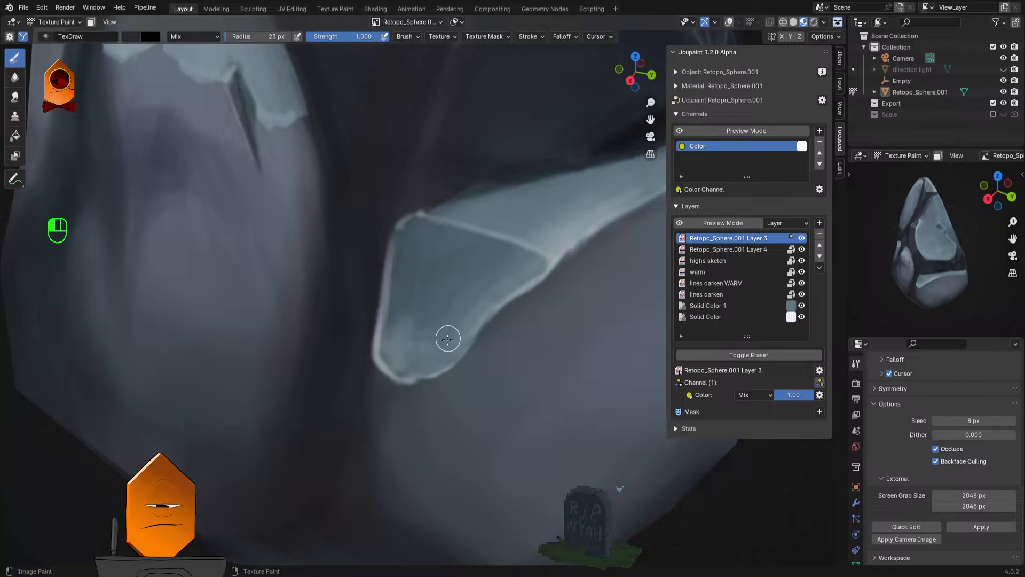
mouse_move(520, 273)
left_mouse_down()
mouse_move(394, 357)
mouse_move(481, 316)
left_mouse_up()
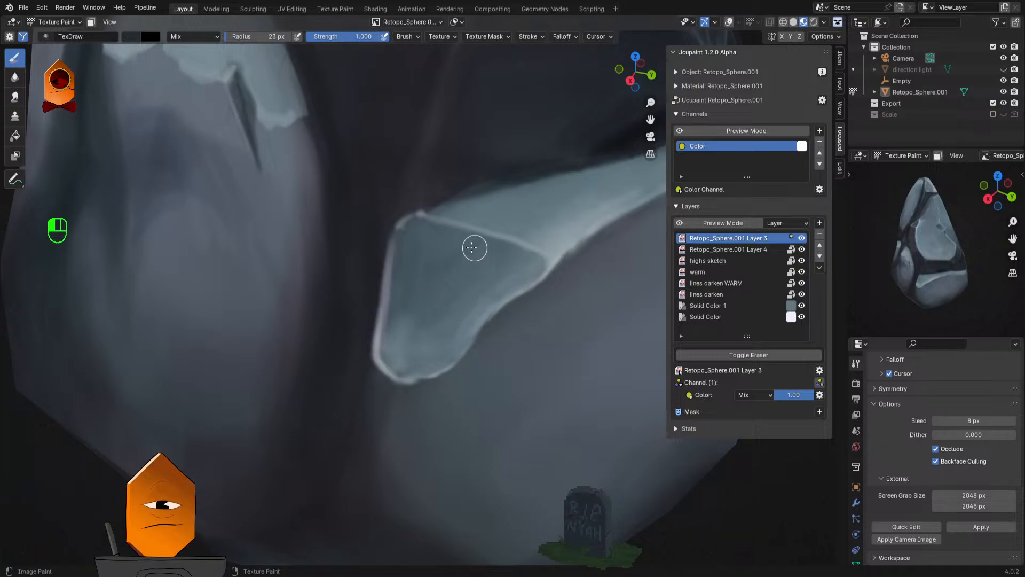
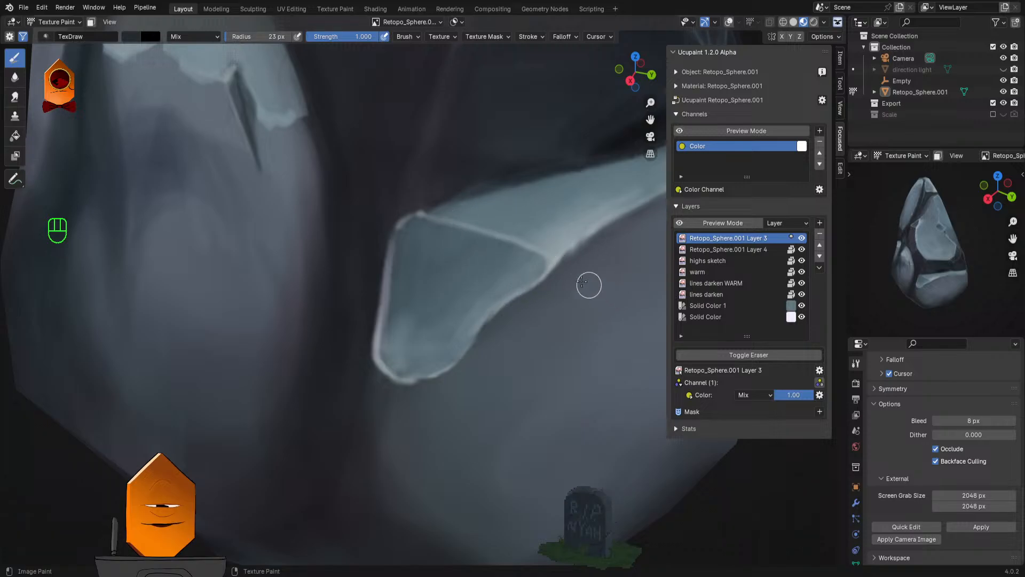
Step: Undo the last stroke on the ledge facet and paint darker tonal variation across its middle
scroll(579, 262, "down", 5)
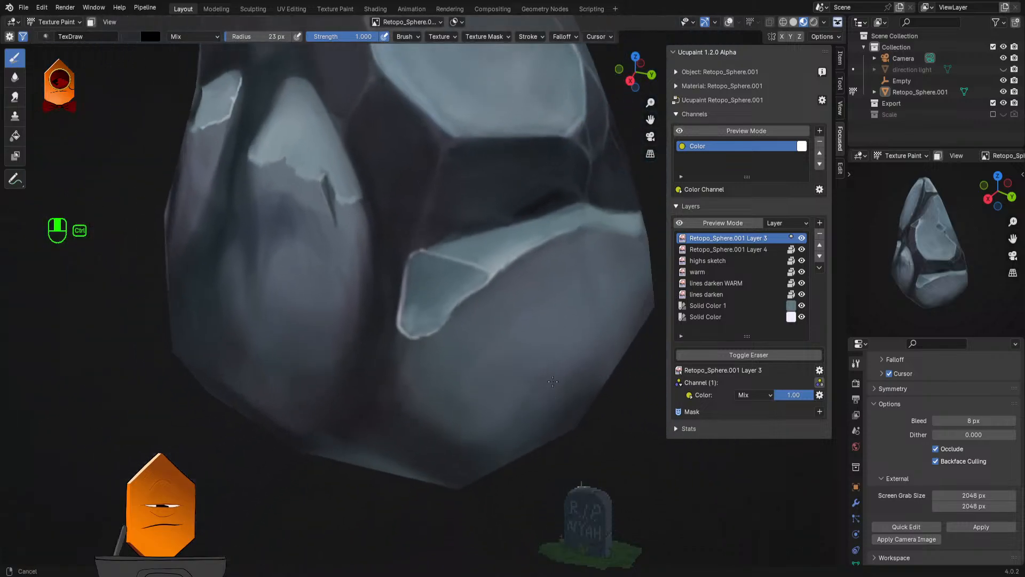
scroll(591, 181, "down", 2)
scroll(540, 297, "up", 1)
scroll(541, 297, "down", 1)
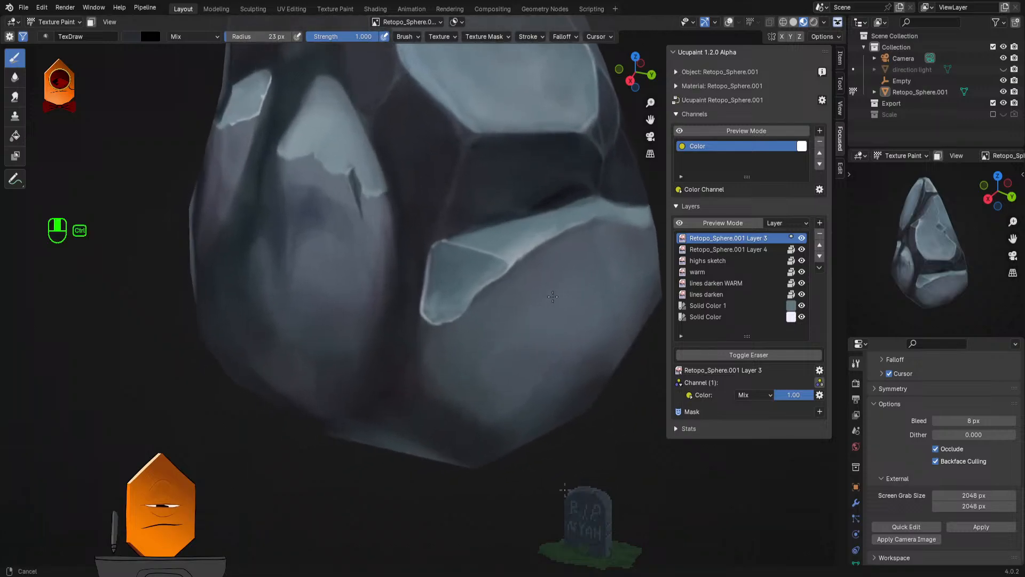
scroll(455, 305, "up", 4)
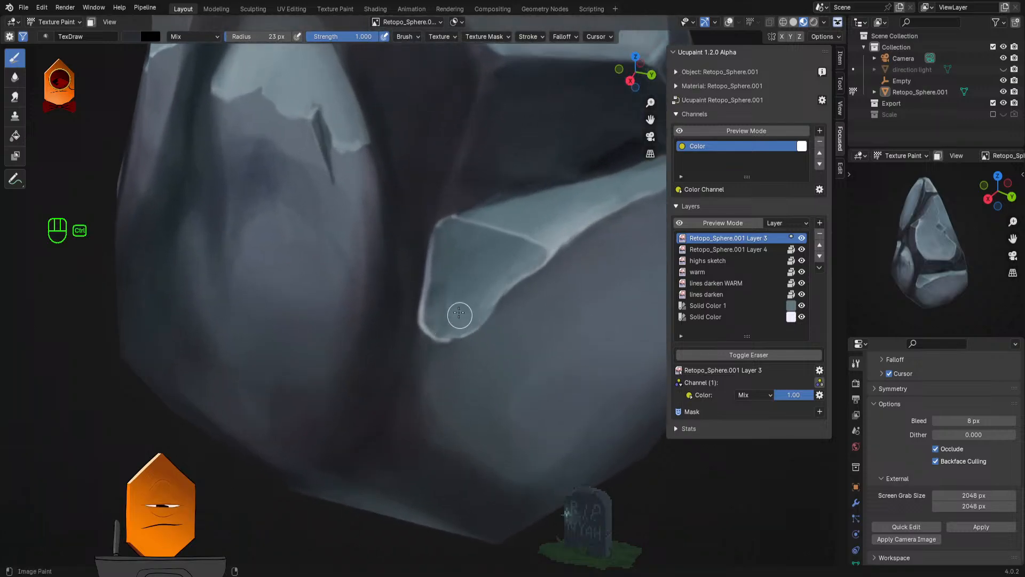
key("ctrl+z")
mouse_move(492, 269)
left_mouse_down()
mouse_move(515, 266)
mouse_move(464, 319)
mouse_move(434, 314)
mouse_move(438, 275)
left_mouse_up()
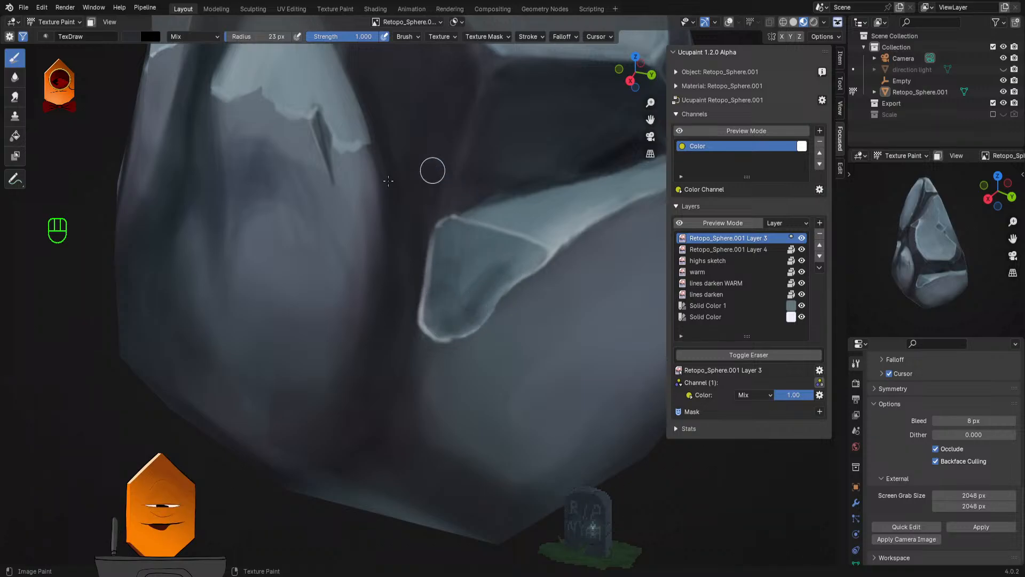
Step: Blend the strokes inside the ledge facet with the Smear brush at 25 px radius and 0.455 strength
left_click(15, 96)
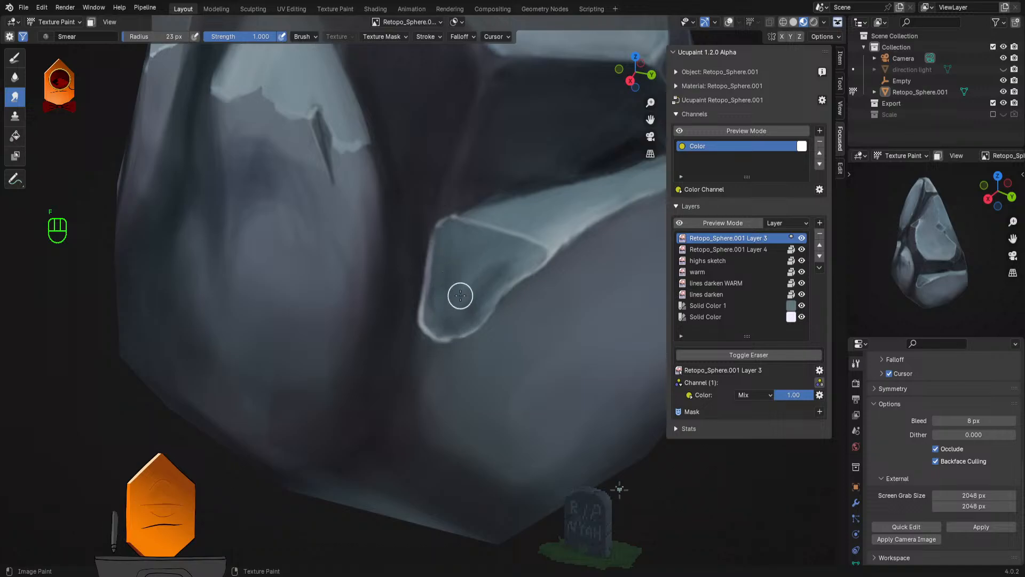
key("shift+f")
left_click(460, 272)
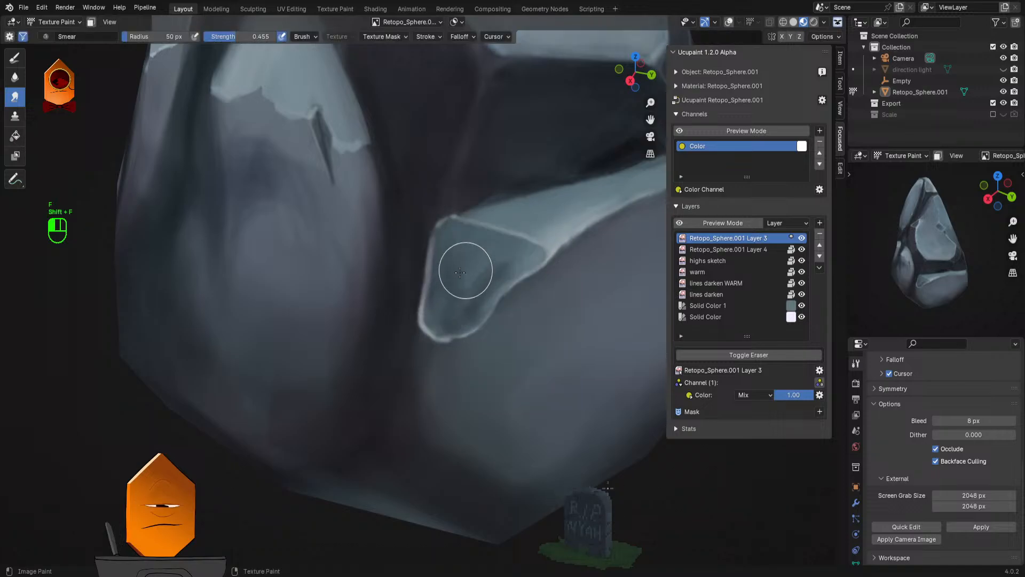
key("f")
left_click(494, 267)
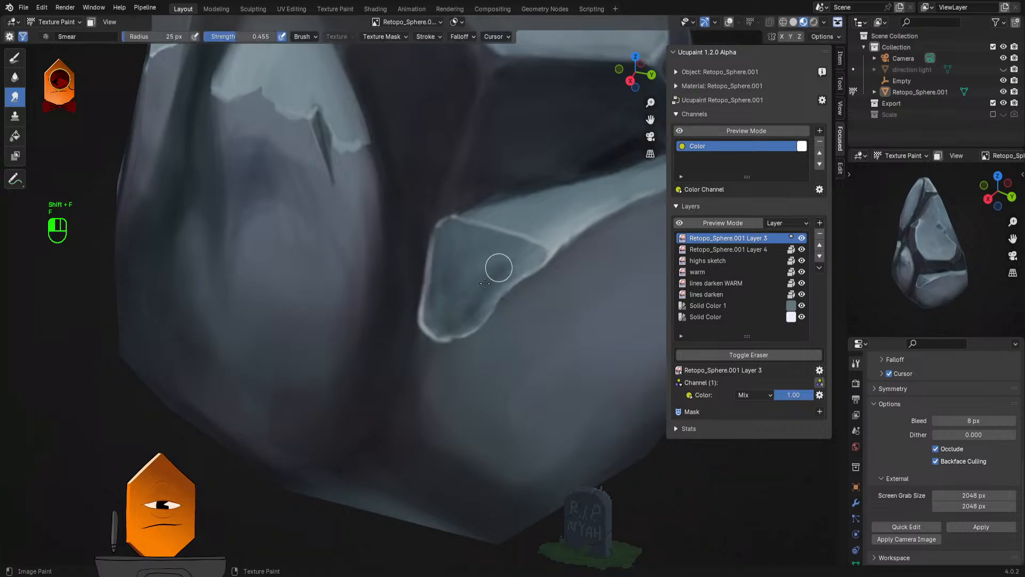
left_click_drag(501, 276, 467, 311)
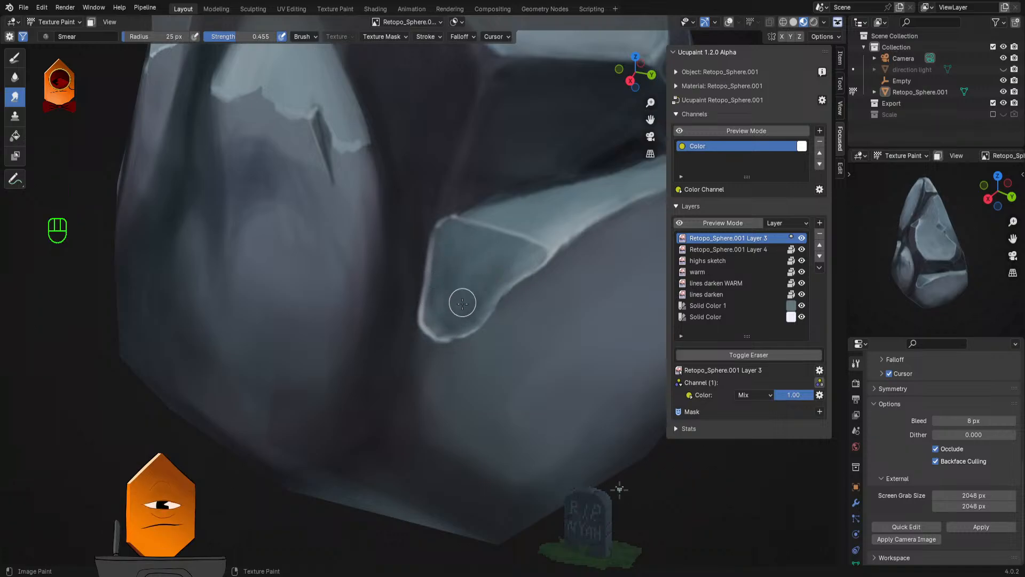
mouse_move(463, 304)
left_mouse_down()
mouse_move(453, 322)
mouse_move(431, 319)
left_mouse_up()
Step: Switch to the Soften brush at 25 px radius and full strength for the ledge facet
scroll(551, 207, "down", 8)
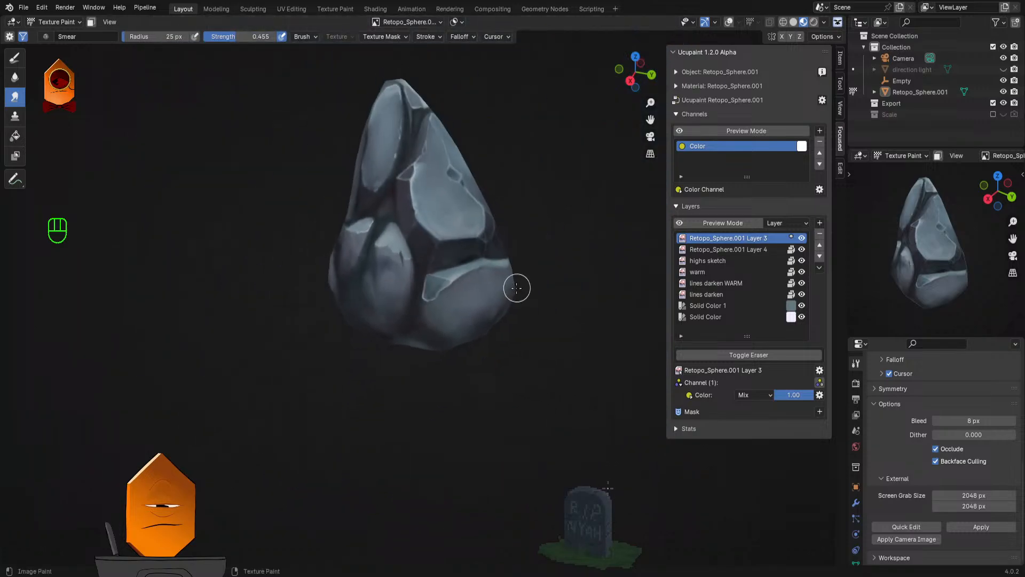
scroll(486, 311, "up", 8)
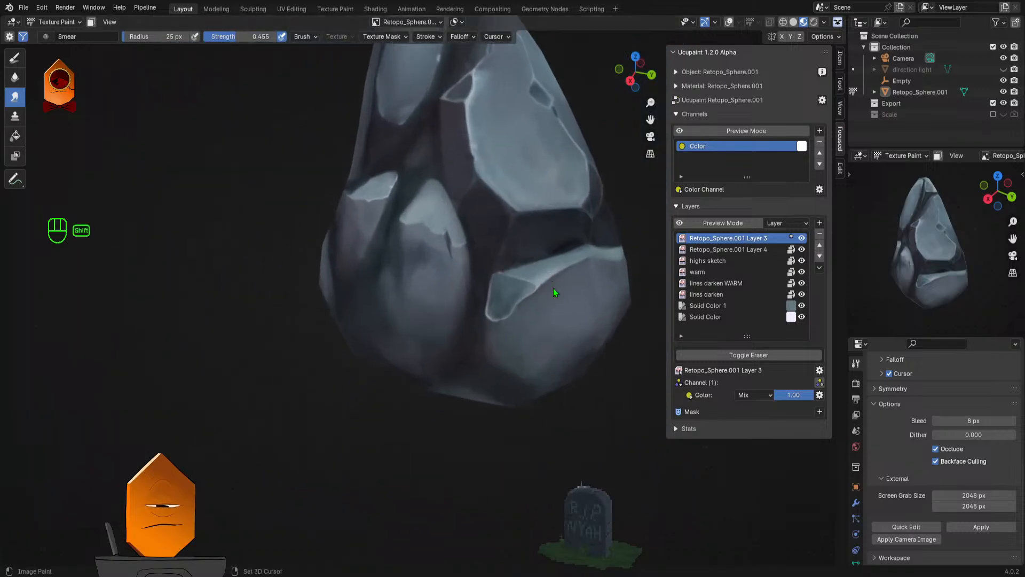
left_click(15, 77)
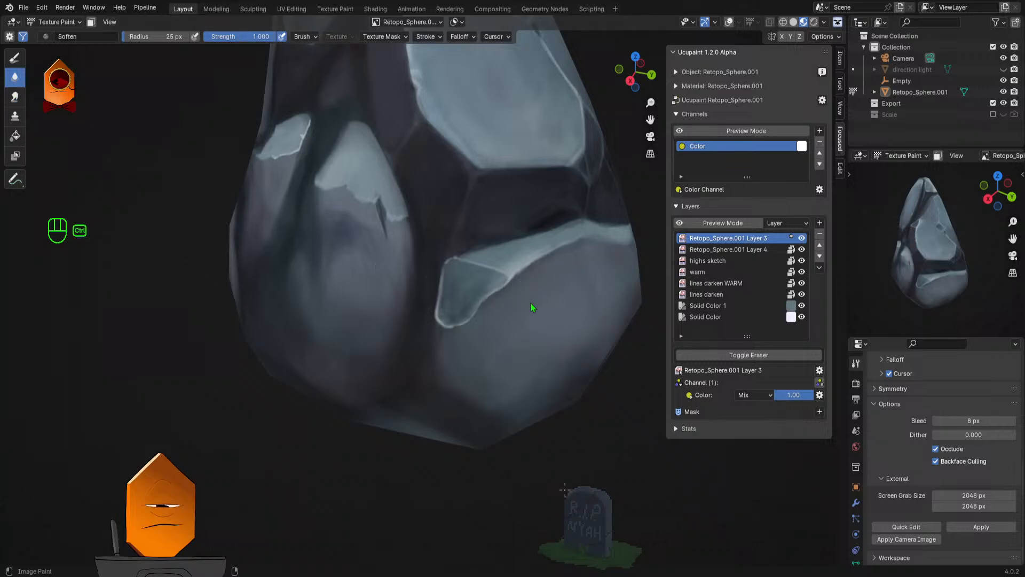
scroll(528, 303, "up", 3)
key("shift+f")
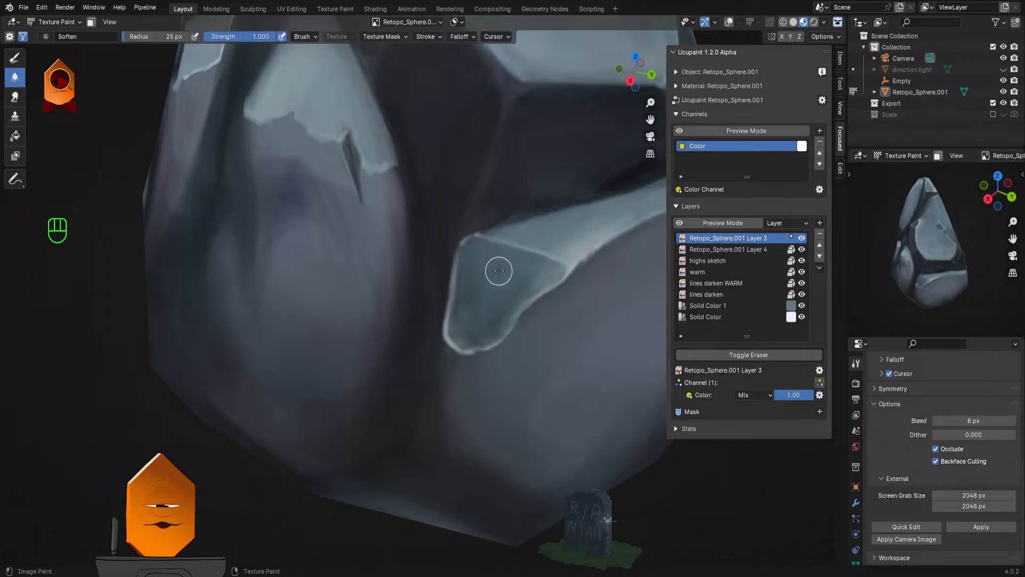
Step: Examine the repainted ledge facet from close up and from farther away
scroll(547, 264, "down", 4)
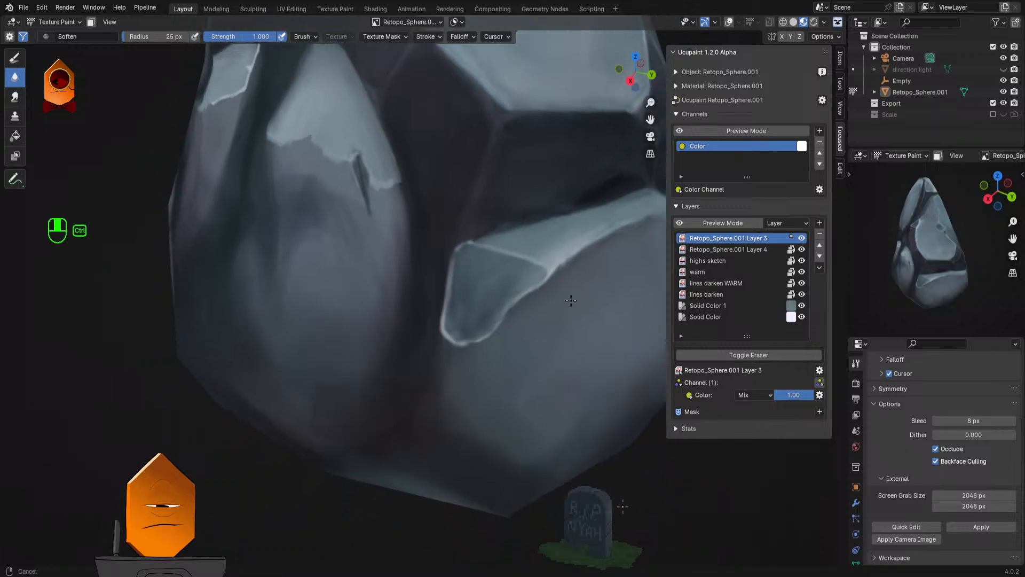
mouse_move(559, 255)
left_mouse_down()
mouse_move(569, 255)
mouse_move(497, 253)
mouse_move(559, 252)
left_mouse_up()
left_click_drag(501, 311, 517, 284)
scroll(539, 259, "up", 3)
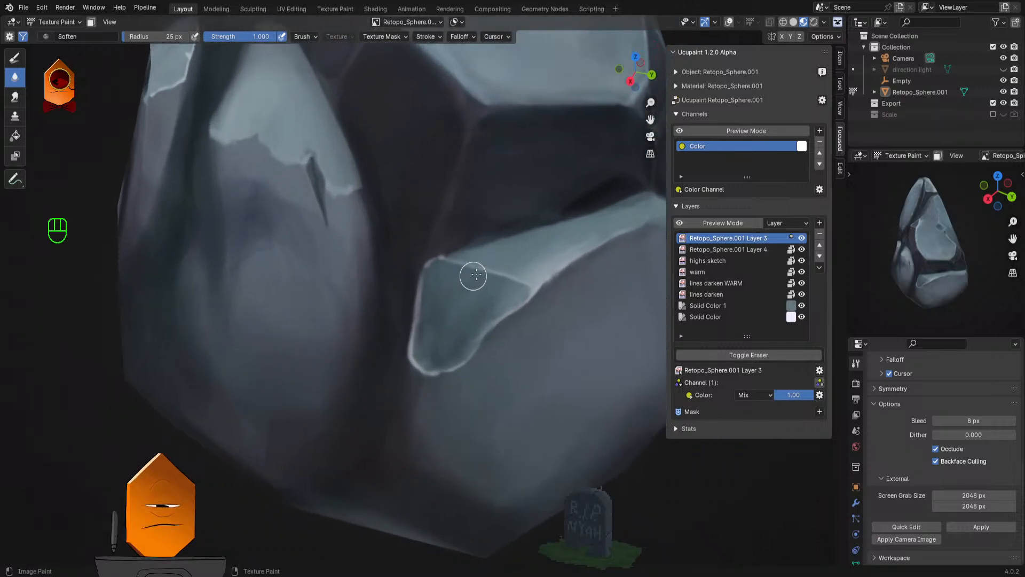
left_click_drag(546, 239, 523, 259)
scroll(516, 325, "down", 4)
left_click_drag(516, 325, 550, 290)
scroll(544, 266, "down", 3)
Step: Examine the rock's upper facets, the large front face and the right-hand side from several angles
mouse_move(491, 265)
left_mouse_down()
mouse_move(489, 251)
mouse_move(428, 245)
left_mouse_up()
scroll(481, 249, "up", 4)
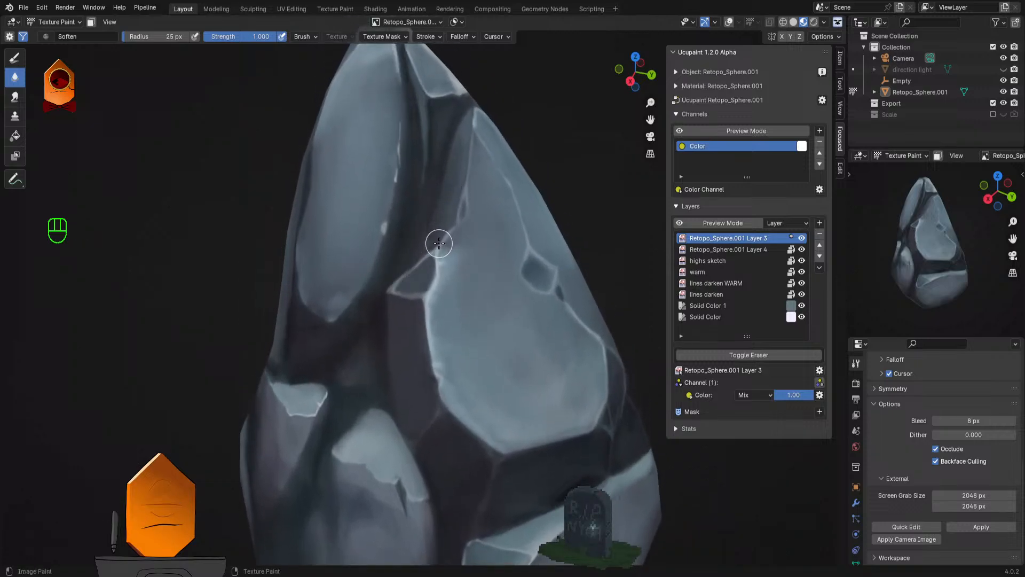
scroll(568, 332, "down", 3)
mouse_move(568, 332)
left_mouse_down()
mouse_move(540, 291)
mouse_move(535, 252)
left_mouse_up()
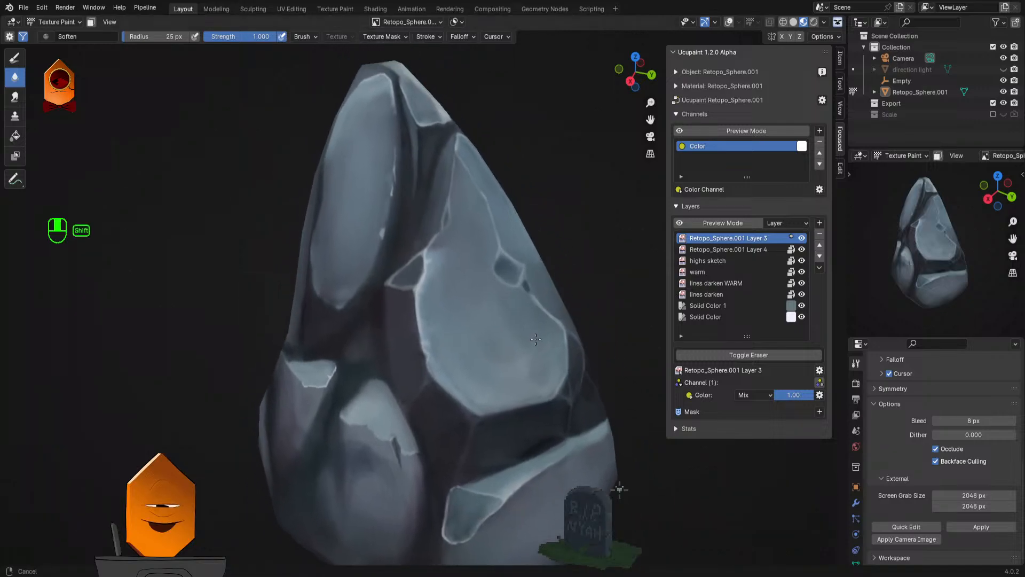
scroll(504, 207, "up", 3)
left_click_drag(504, 206, 502, 290)
scroll(505, 310, "down", 5)
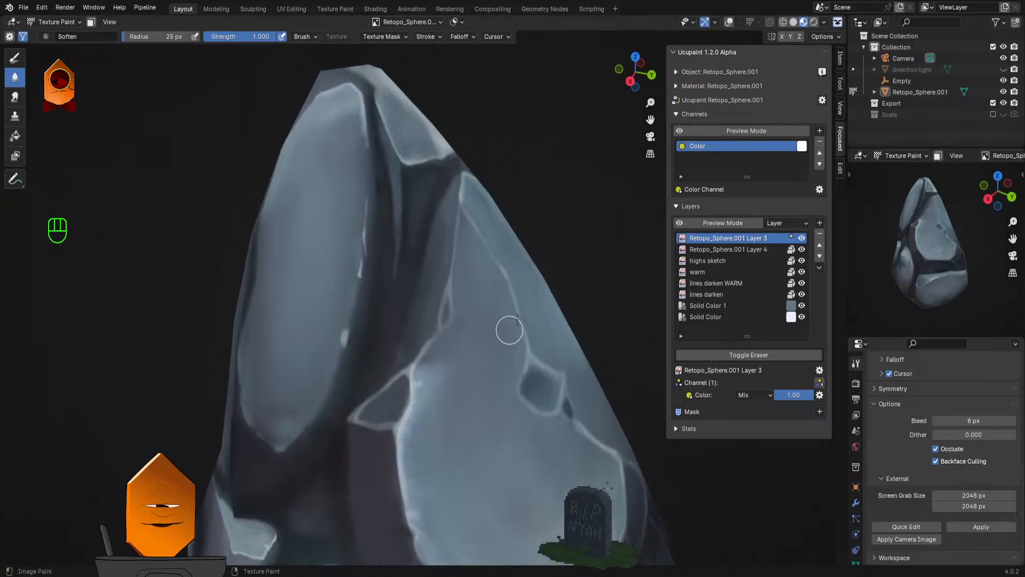
scroll(498, 315, "up", 5)
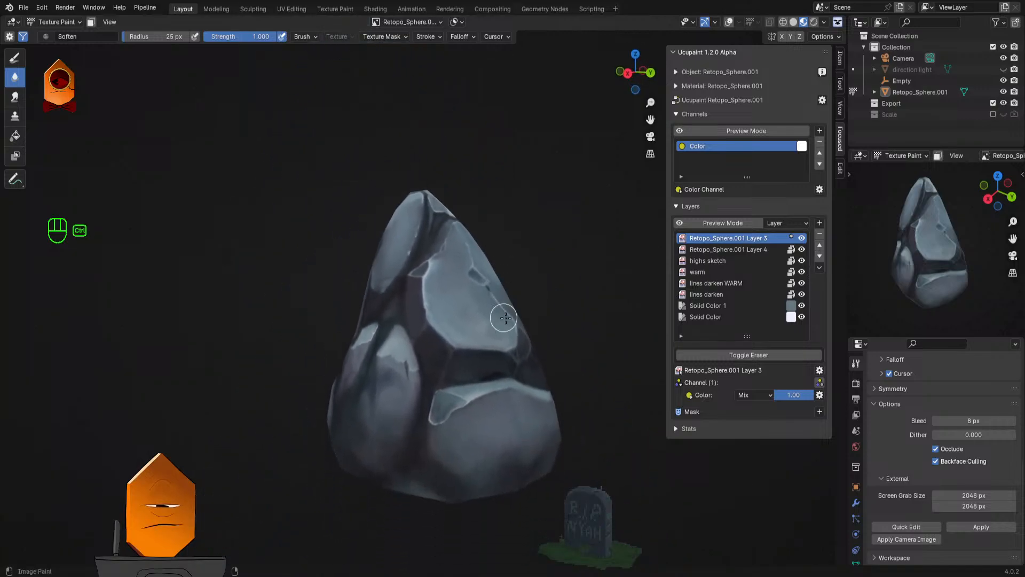
mouse_move(497, 312)
left_mouse_down()
mouse_move(481, 292)
mouse_move(547, 338)
mouse_move(566, 261)
mouse_move(554, 350)
mouse_move(554, 267)
mouse_move(561, 284)
mouse_move(566, 275)
mouse_move(531, 270)
mouse_move(524, 317)
mouse_move(505, 343)
mouse_move(490, 299)
mouse_move(509, 333)
mouse_move(522, 274)
mouse_move(515, 339)
left_mouse_up()
scroll(497, 305, "down", 5)
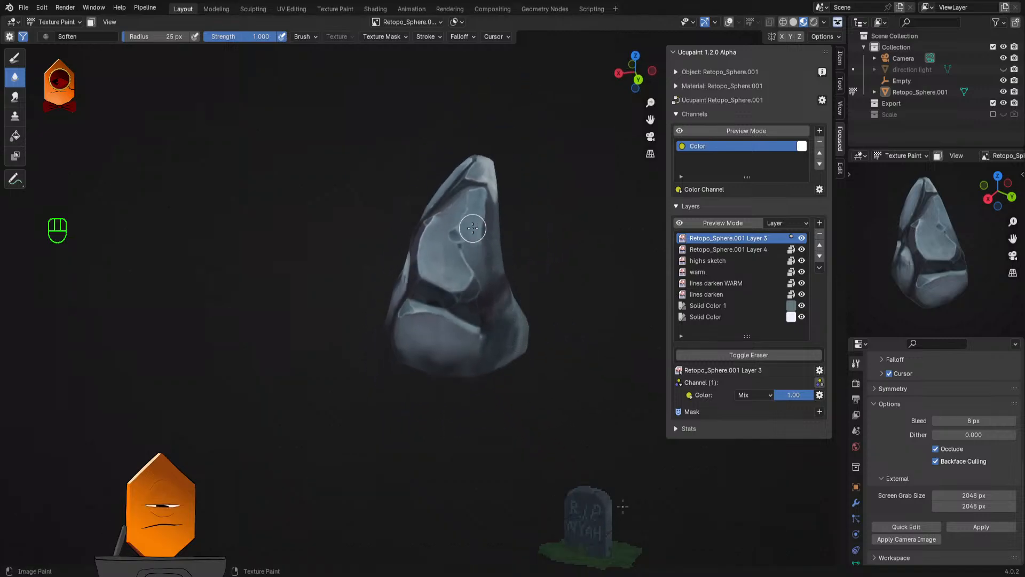
left_click_drag(498, 306, 518, 340)
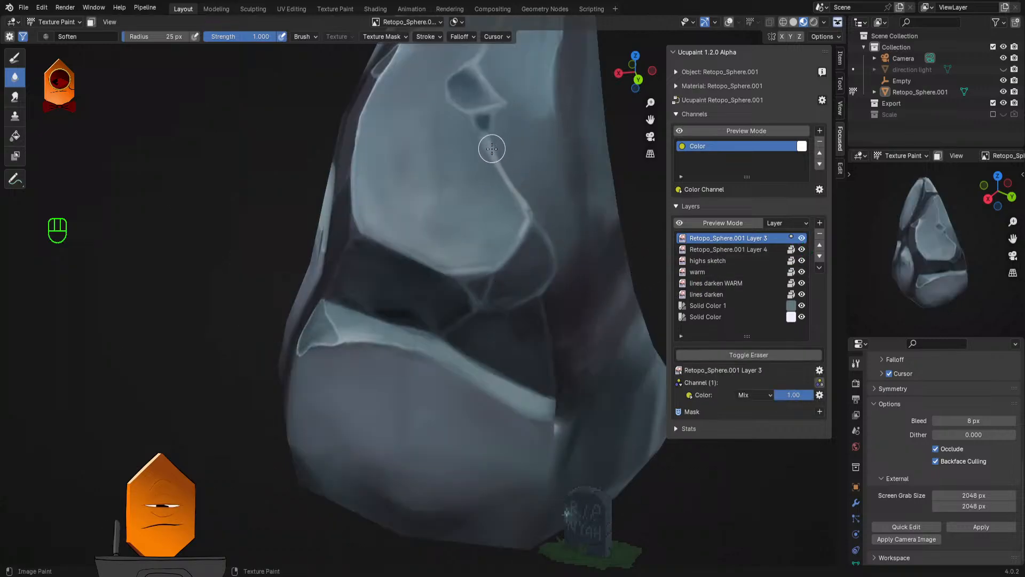
Step: Switch to the TexDraw brush in Mix blending with a 4 px radius for thin edge lines
scroll(515, 289, "up", 2)
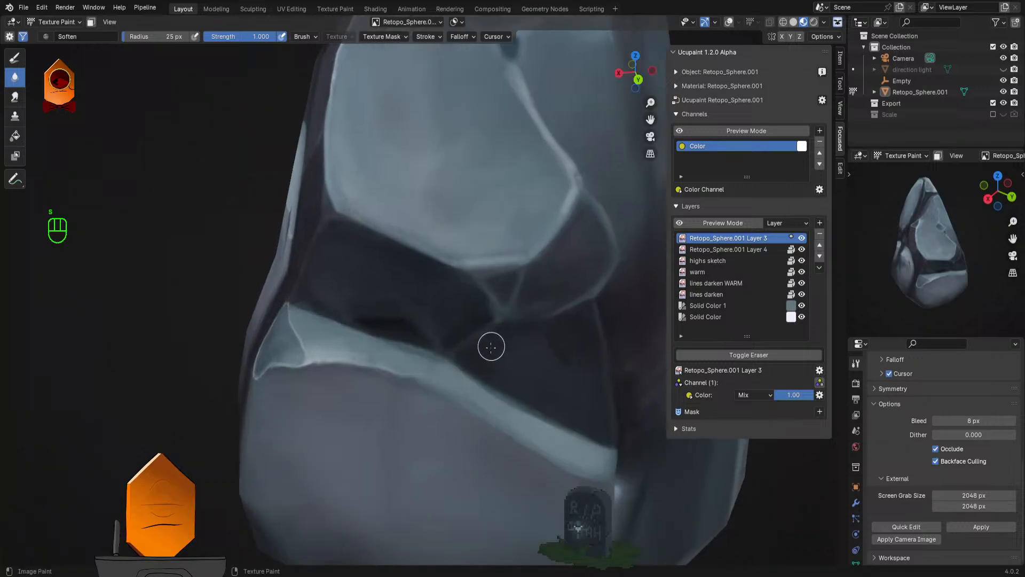
key("q")
key("q")
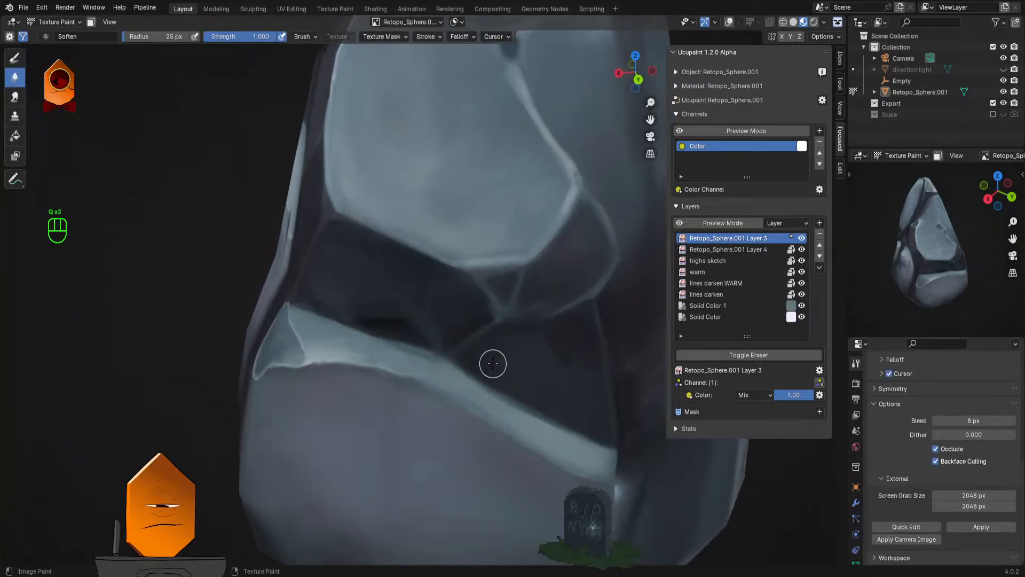
key("q")
left_click(490, 362)
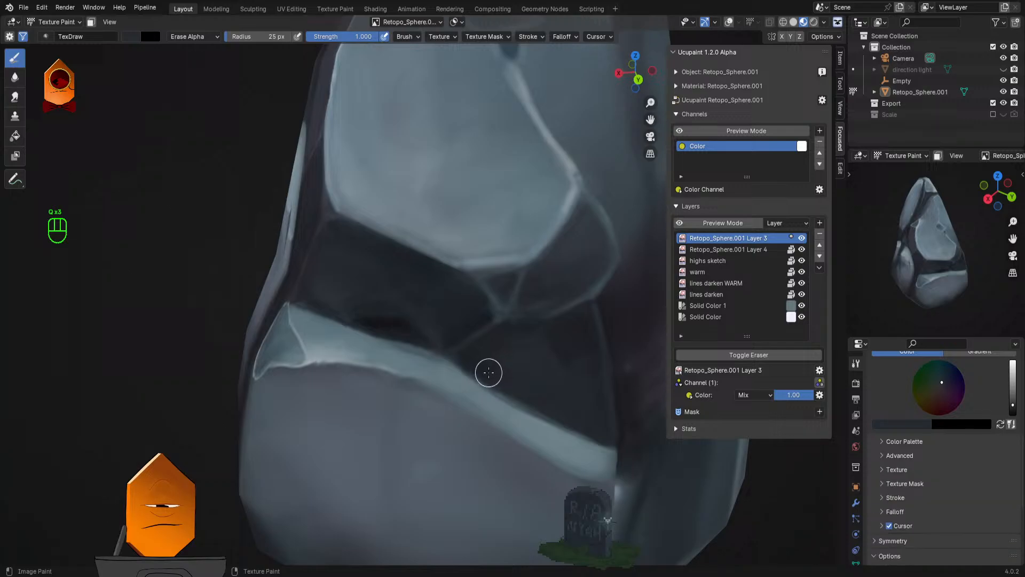
key("q")
key("f")
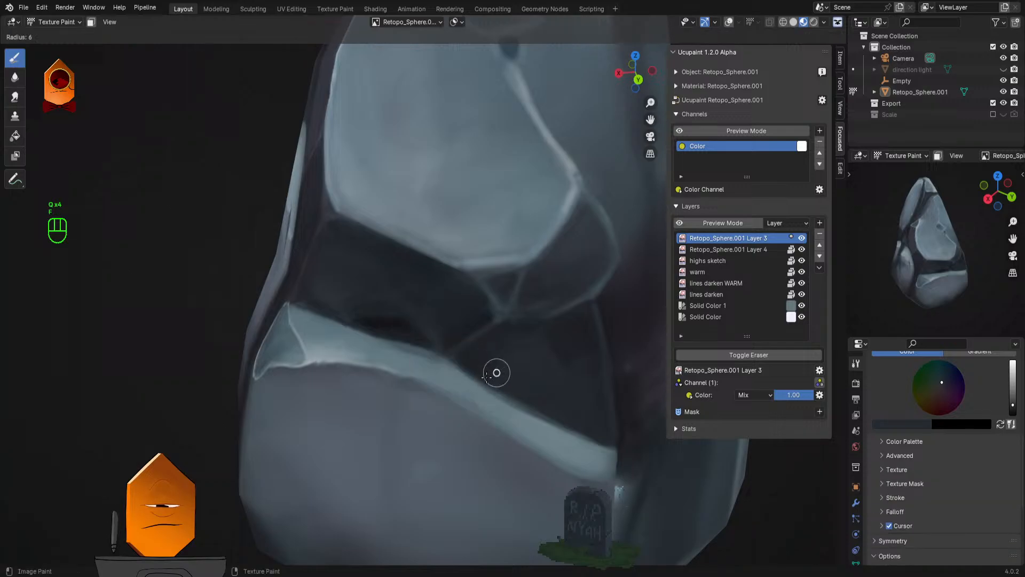
left_click(487, 376)
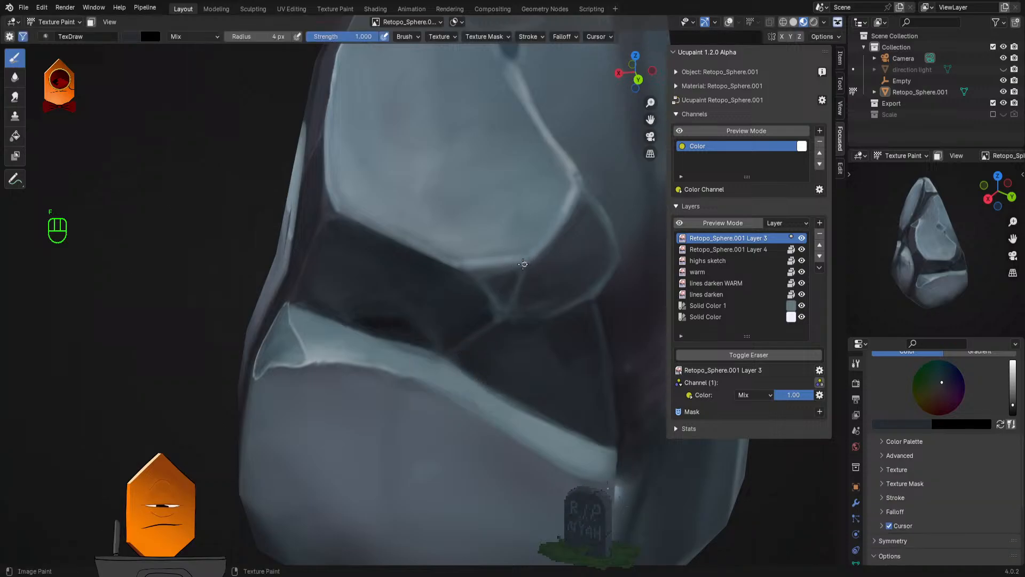
Step: Sample the blue-grey of the large front facet's edge and brighten it into a pale highlight colour
key("s")
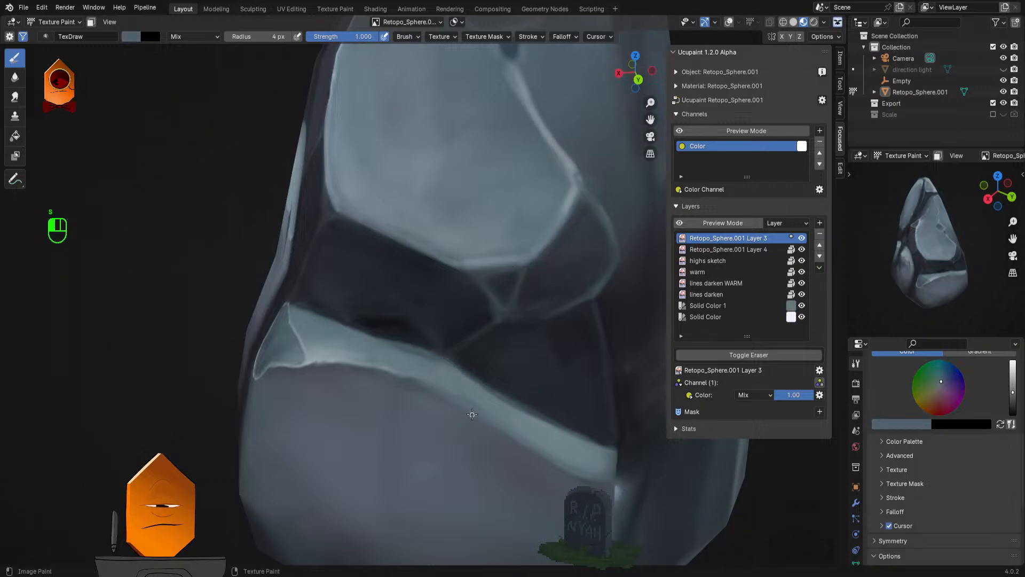
key("ctrl+z")
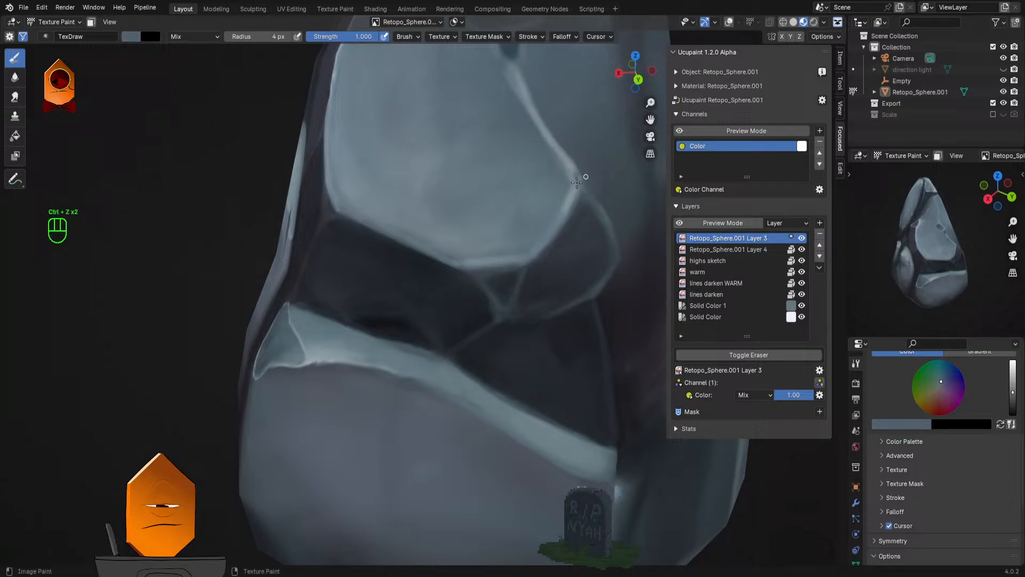
key("s")
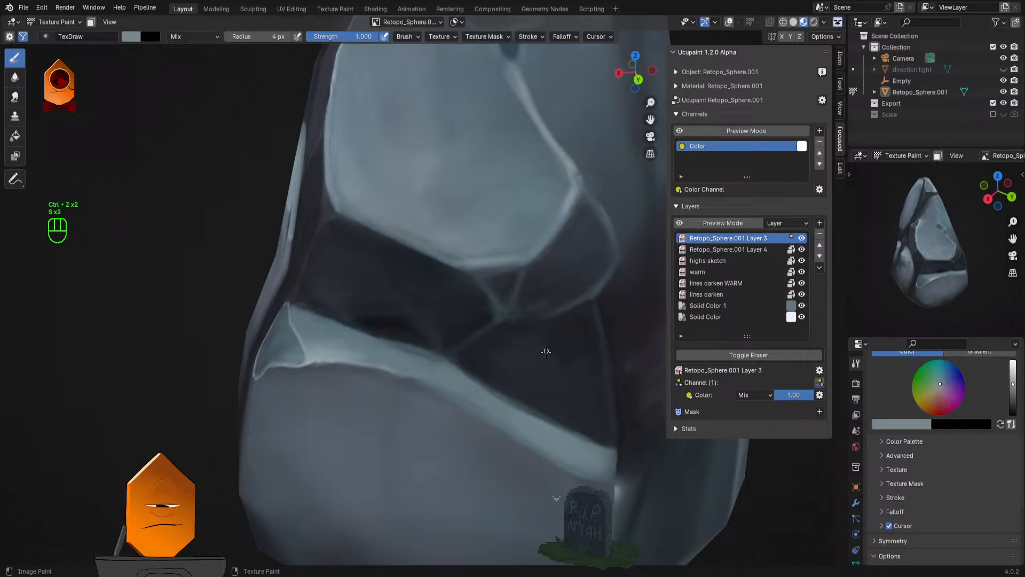
left_click(1014, 373)
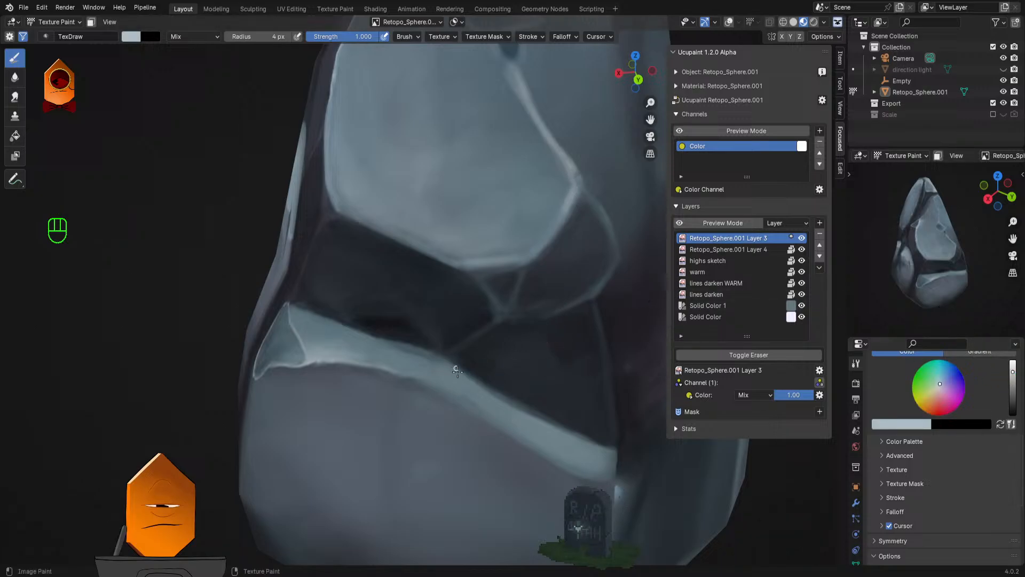
Step: Paint a thin pale line across the ledge, extending the crack from the dark recess above it
mouse_move(458, 371)
left_mouse_down()
mouse_move(556, 286)
mouse_move(526, 366)
mouse_move(539, 283)
mouse_move(519, 298)
mouse_move(539, 290)
left_mouse_up()
scroll(544, 275, "down", 6)
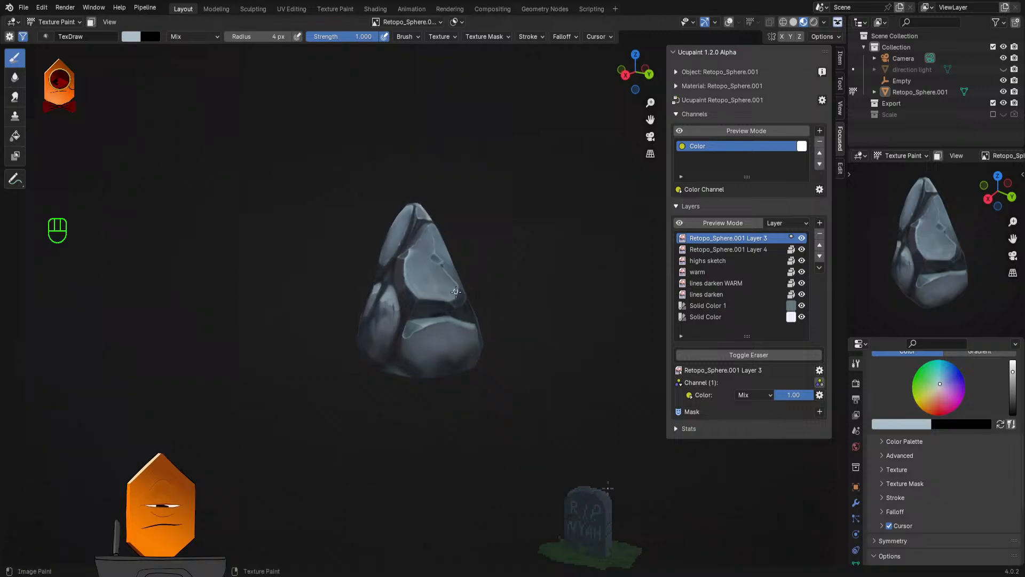
scroll(486, 256, "up", 3)
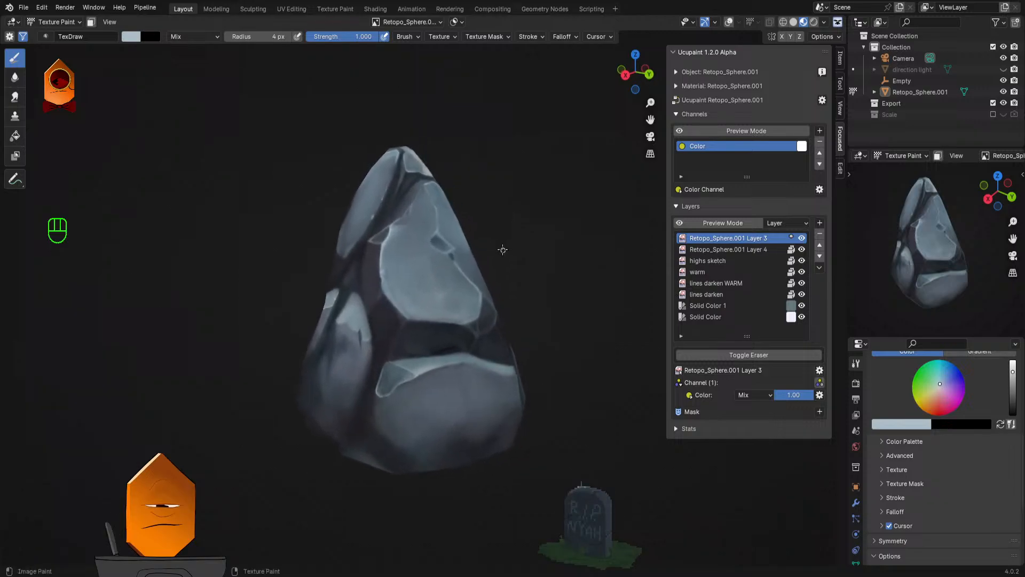
scroll(499, 257, "up", 6)
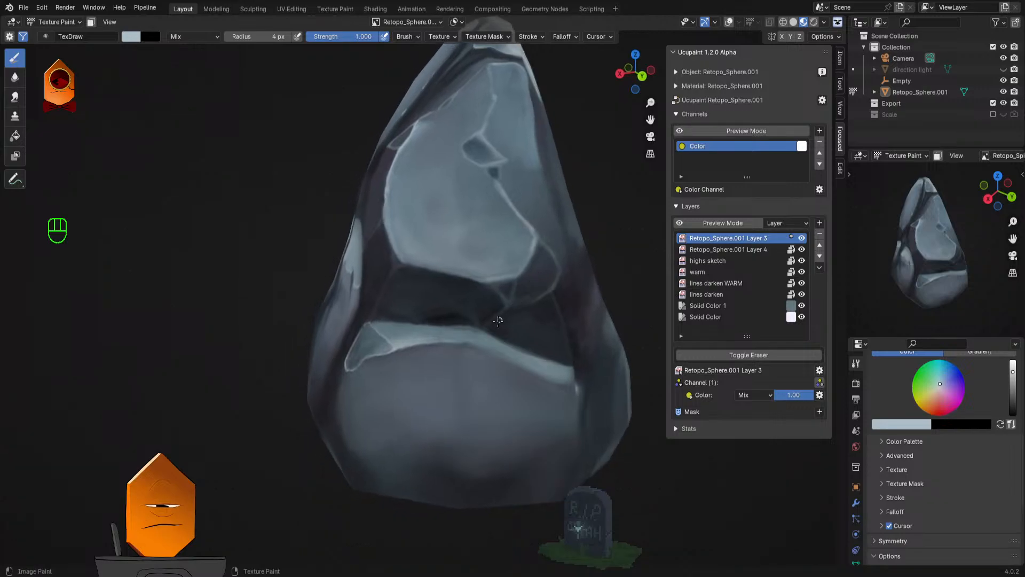
scroll(528, 270, "up", 3)
scroll(508, 304, "up", 3)
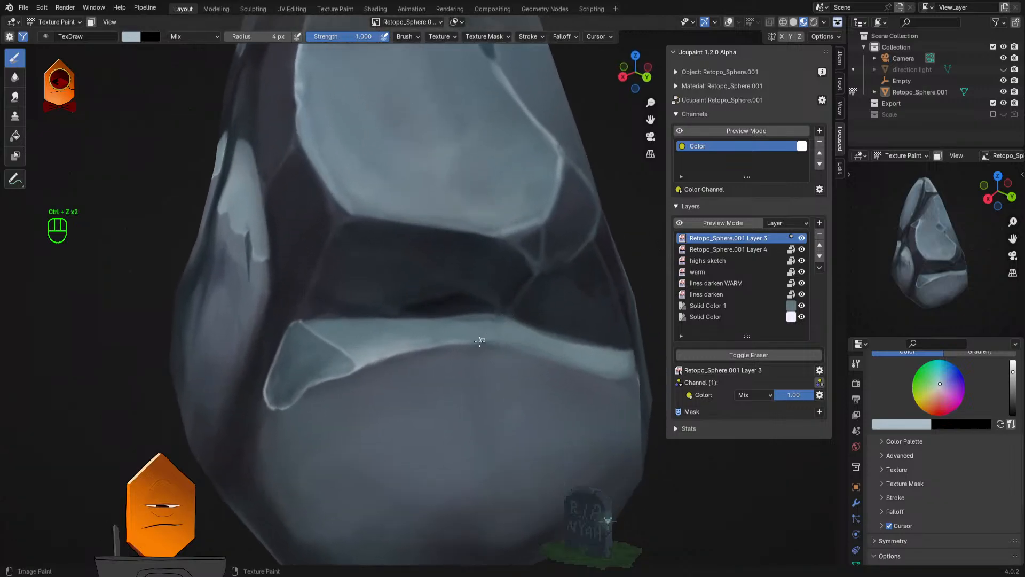
key("ctrl+z")
key("ctrl+z")
left_click_drag(548, 334, 485, 361)
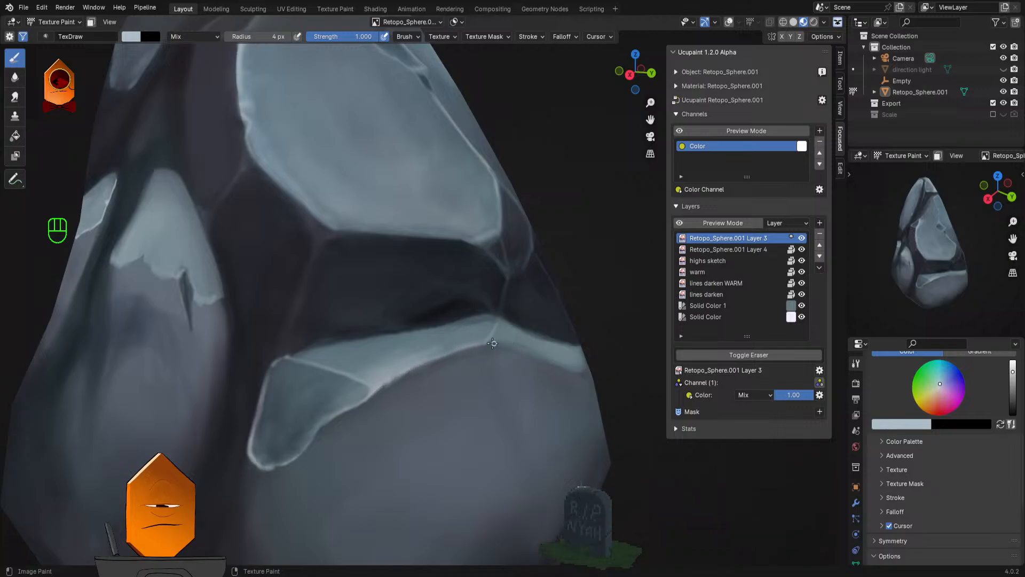
Step: Paint a thin pale highlight along the ledge's lower edge, starting at the crack line, redoing unsatisfactory strokes
key("ctrl+z")
key("ctrl+z")
left_click_drag(515, 345, 476, 338)
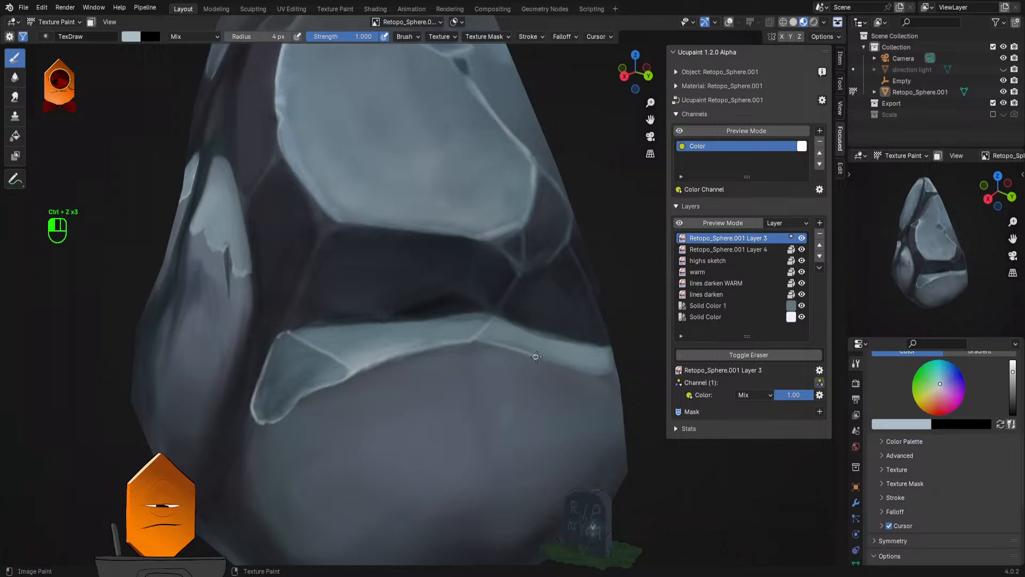
key("ctrl+z")
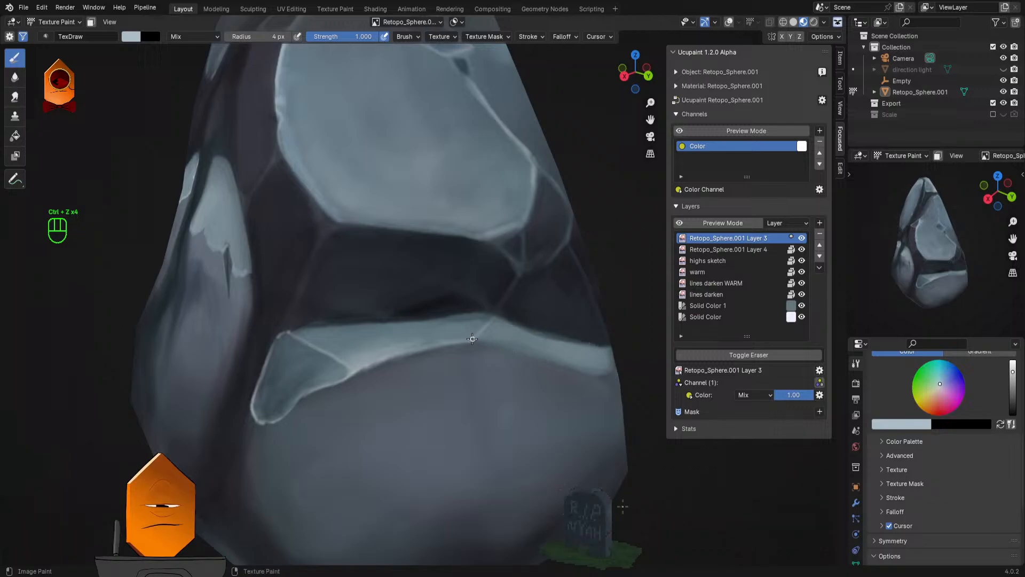
key("ctrl+z")
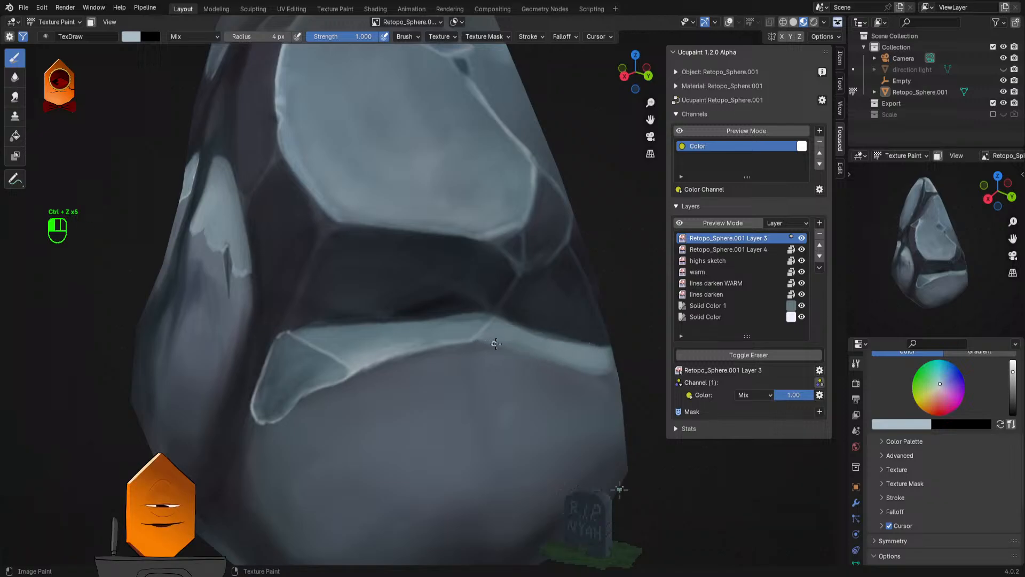
left_click_drag(595, 376, 582, 347)
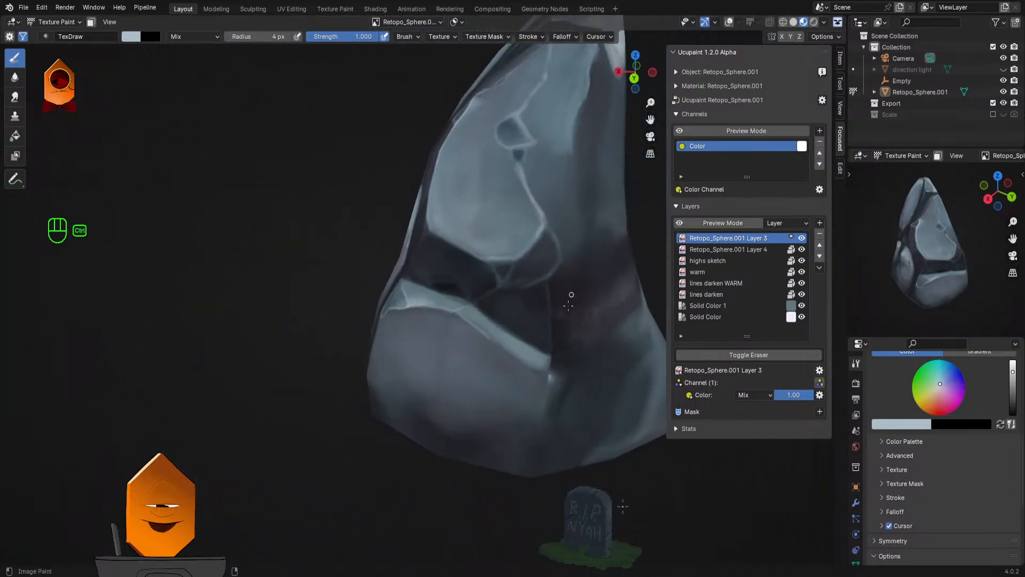
Step: Set the brush radius to 10 px and strengthen the highlight where the crack meets the ledge's lower edge
scroll(499, 341, "up", 5)
key("f")
left_click(508, 343)
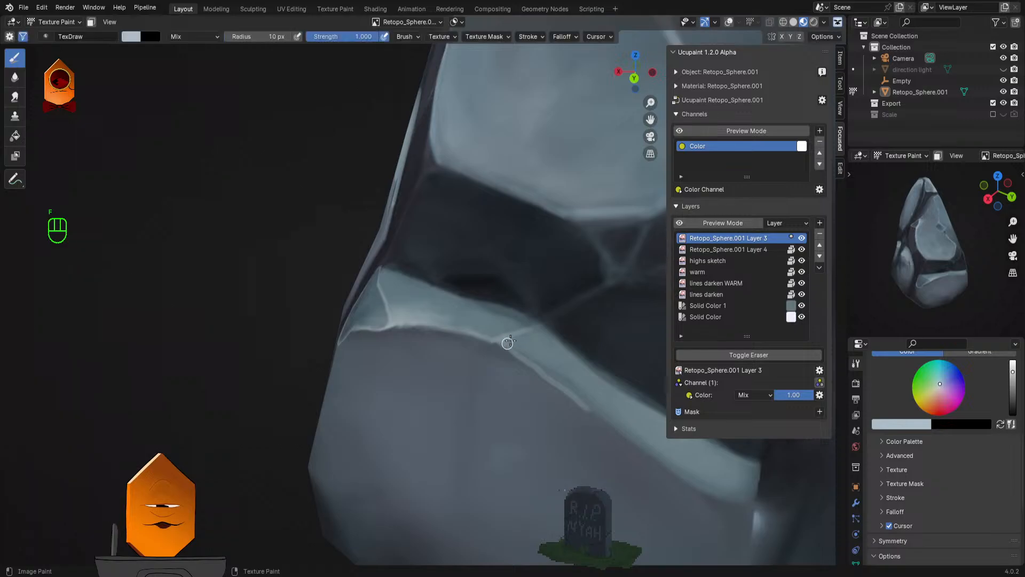
key("ctrl+z")
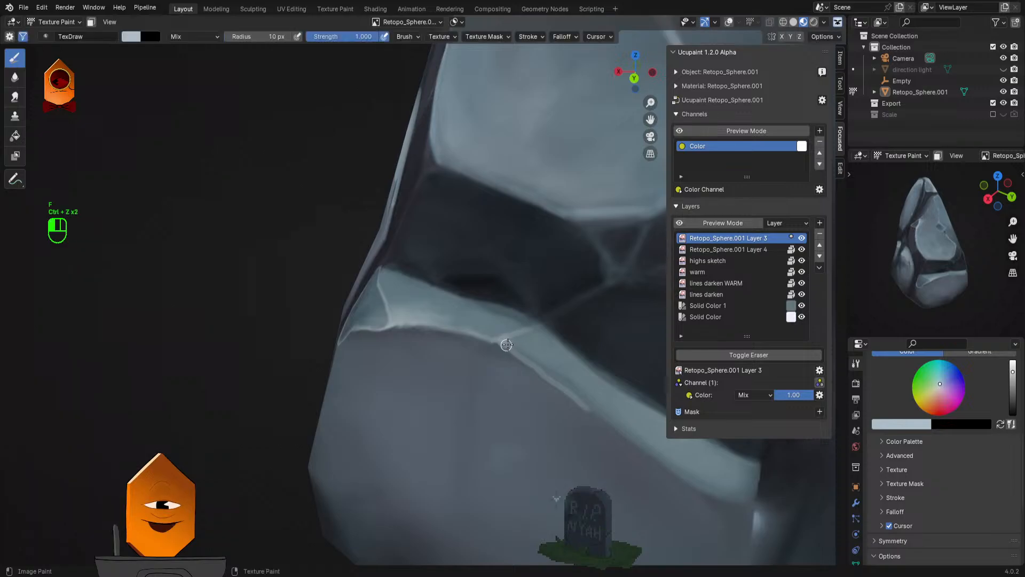
left_click_drag(516, 359, 604, 380)
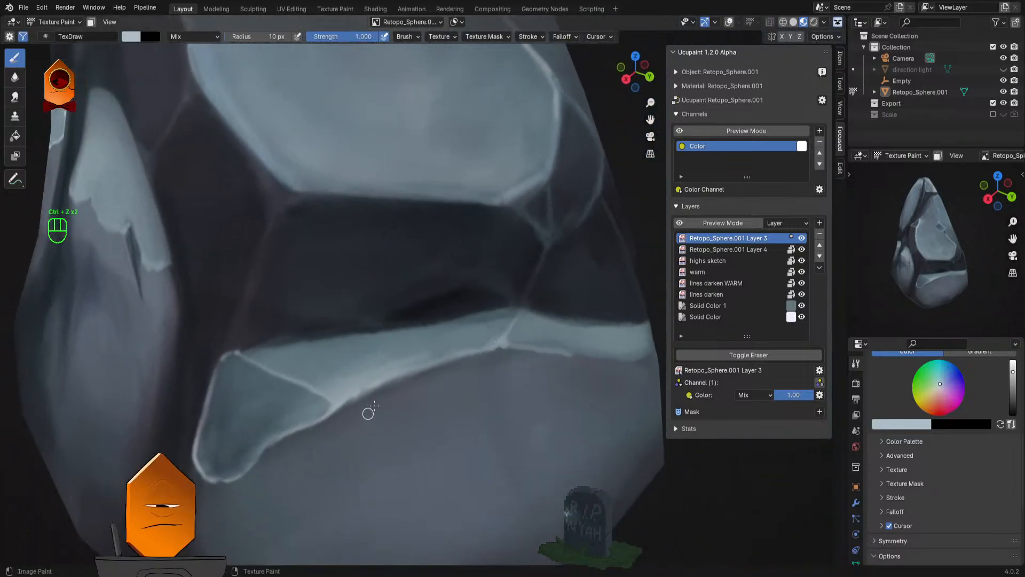
key("ctrl+z")
Step: Check the whole rock from farther away and save the file
scroll(390, 384, "down", 8)
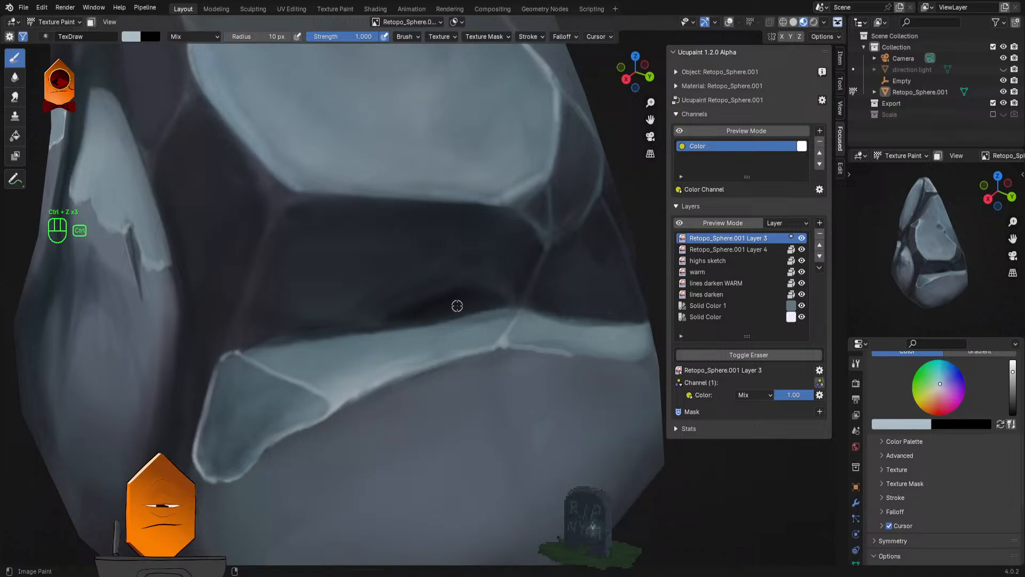
scroll(580, 266, "down", 3)
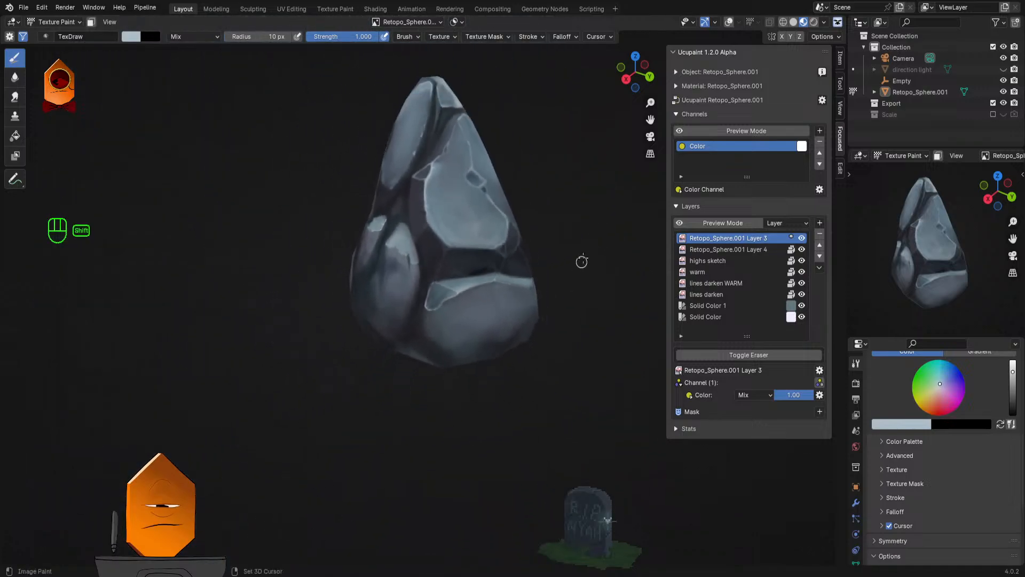
left_click_drag(581, 259, 483, 284)
key("ctrl+s")
mouse_move(465, 364)
left_mouse_down()
mouse_move(503, 330)
mouse_move(476, 321)
mouse_move(464, 366)
left_mouse_up()
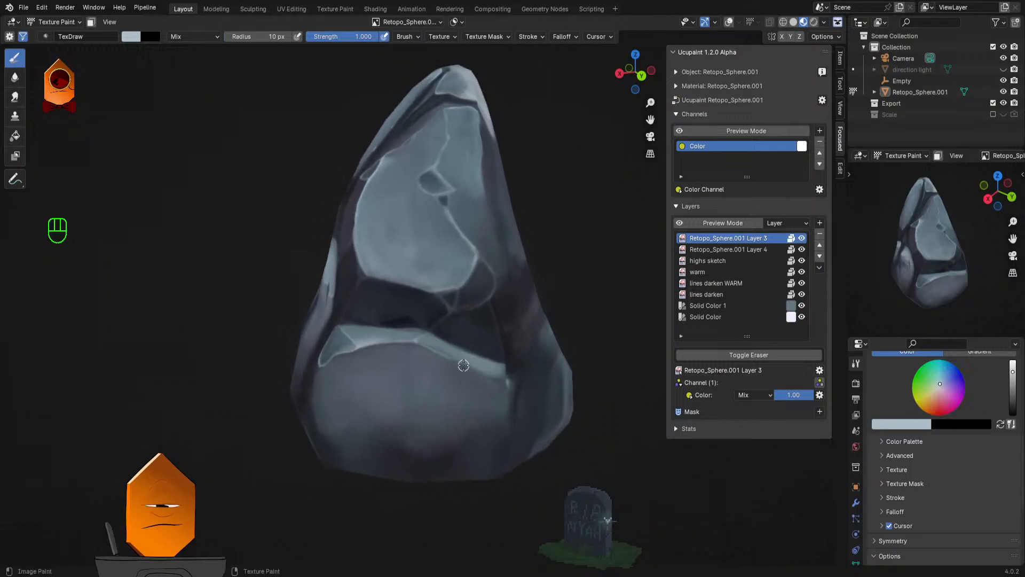
Step: Examine the ledge, its triangular end facet and the rock's side facets from several angles, undoing the last stroke
scroll(463, 365, "up", 3)
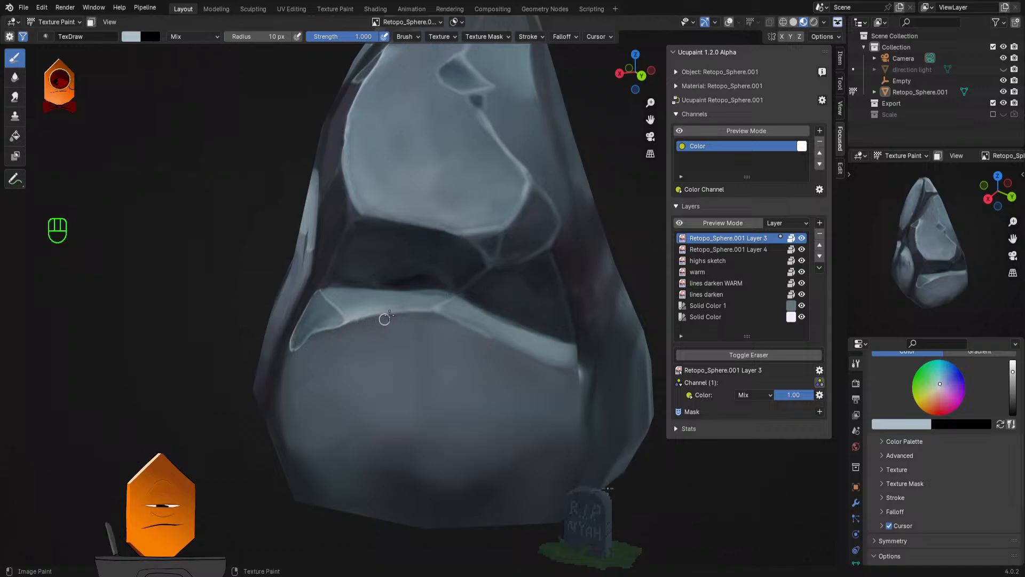
scroll(465, 327, "down", 4)
mouse_move(465, 347)
left_mouse_down()
mouse_move(450, 390)
mouse_move(502, 293)
left_mouse_up()
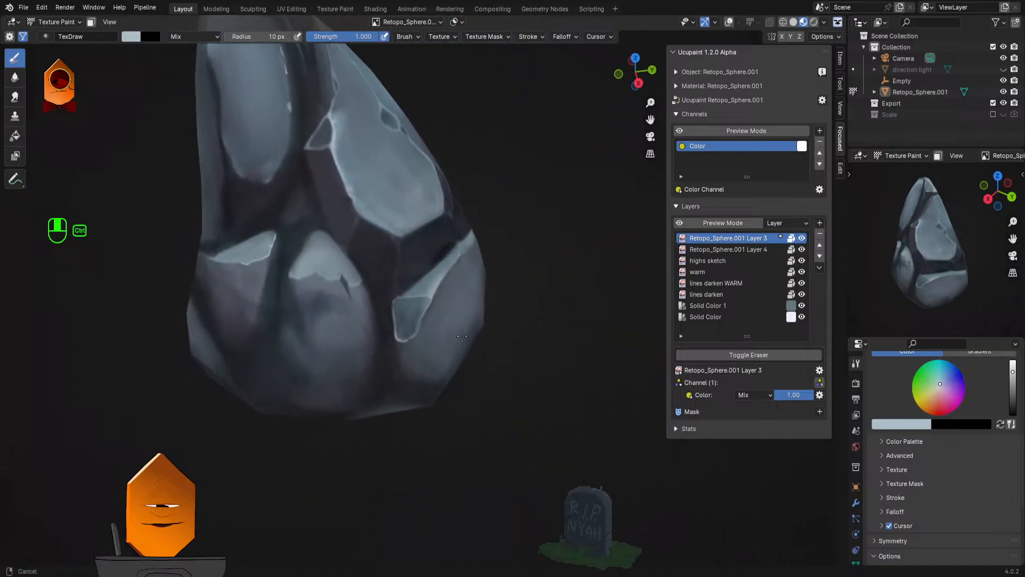
scroll(502, 293, "up", 4)
left_click_drag(461, 258, 448, 302)
key("ctrl+z")
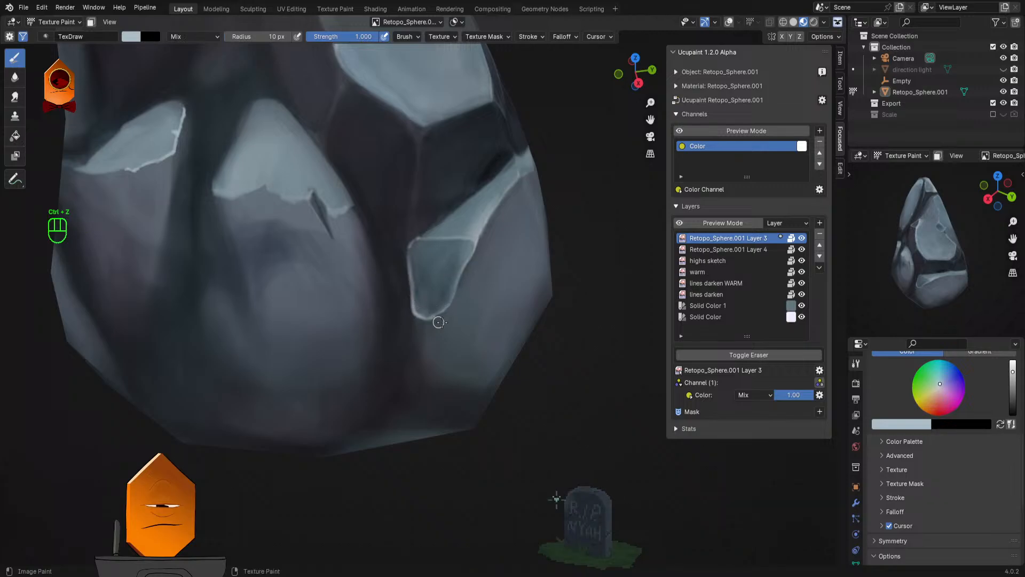
scroll(435, 321, "down", 3)
mouse_move(510, 360)
left_mouse_down()
mouse_move(531, 270)
mouse_move(508, 246)
left_mouse_up()
scroll(531, 257, "down", 6)
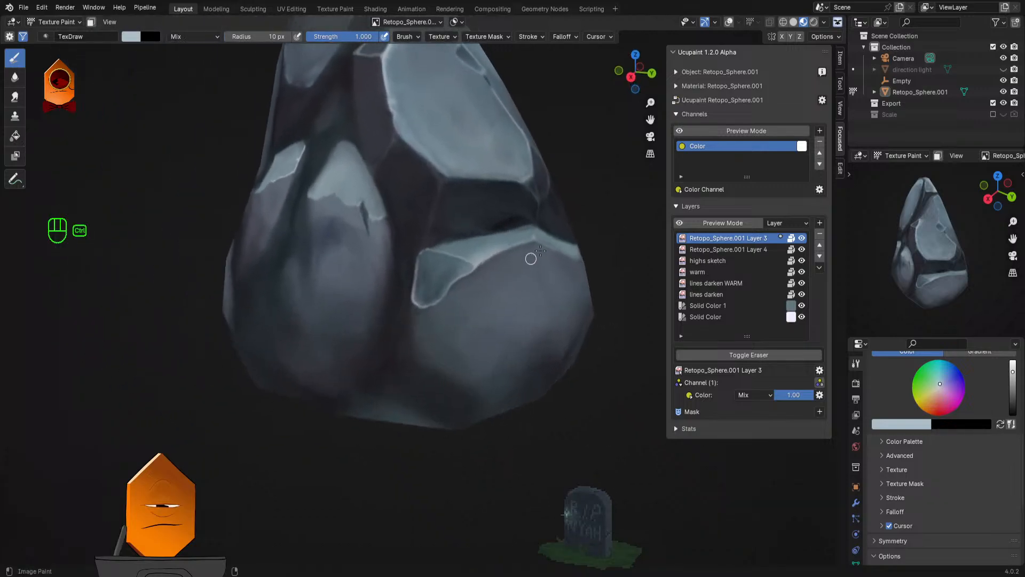
left_click_drag(534, 278, 427, 320)
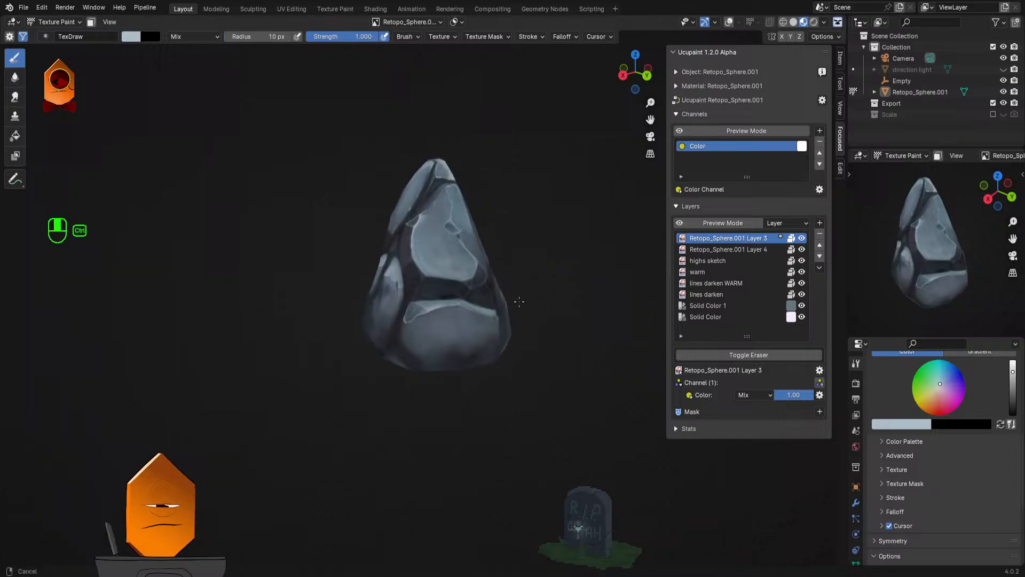
scroll(421, 323, "up", 2)
scroll(444, 344, "up", 3)
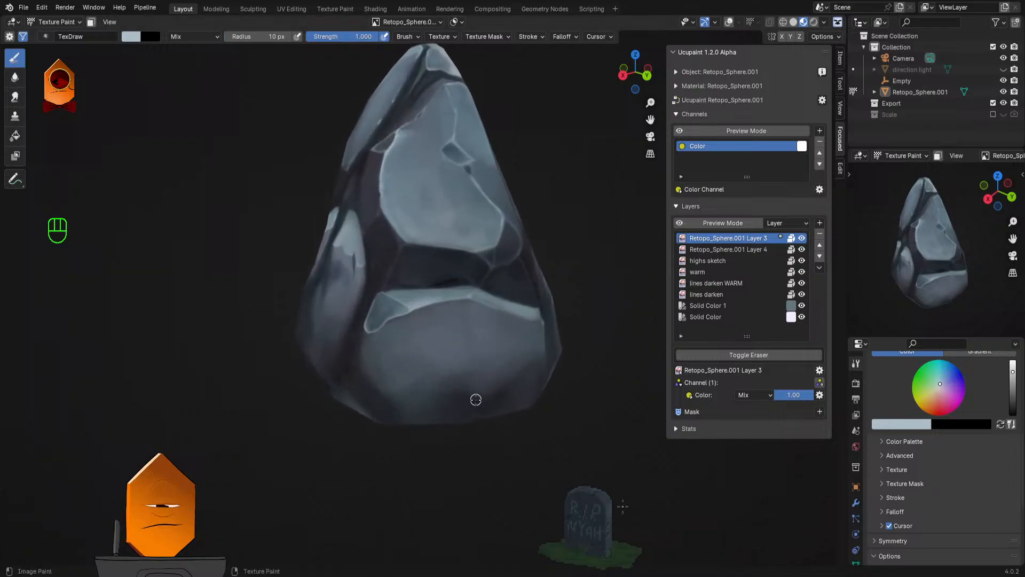
Step: Shade the rounded facet below the ledge with dark blue and dark purple tones, using brush radii of 26 px and 19 px
key("s")
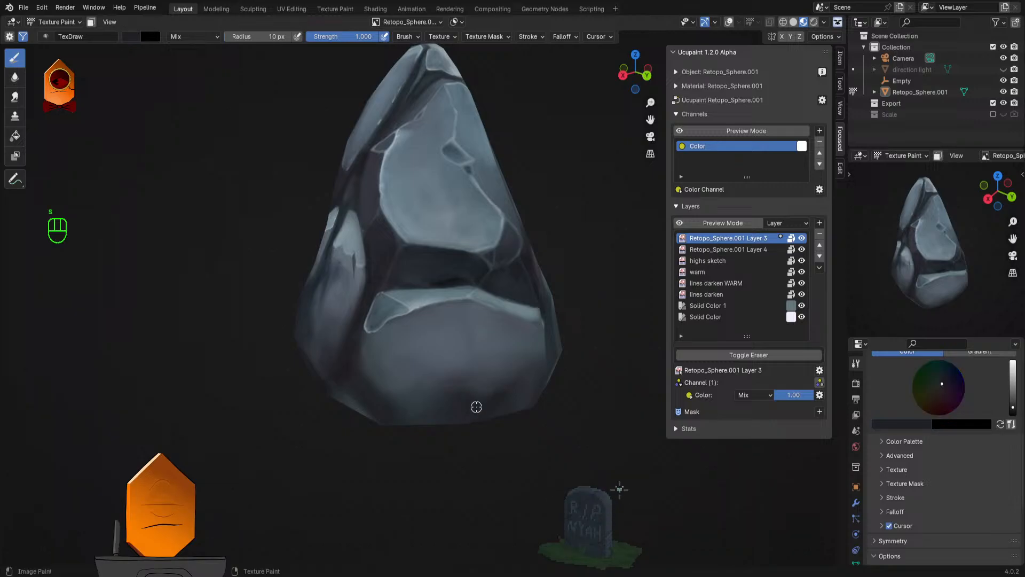
key("f")
left_click(454, 341)
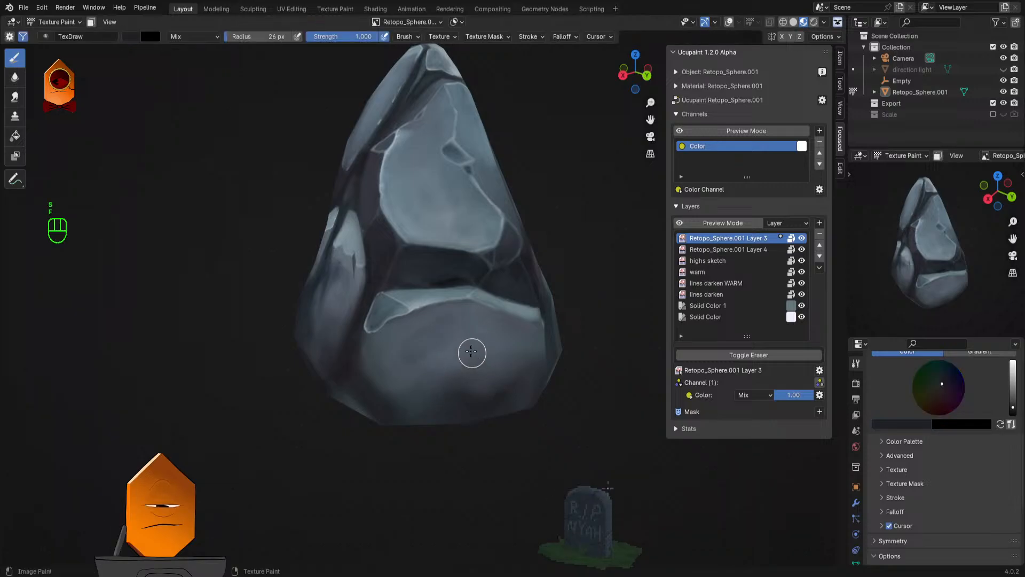
key("ctrl+z")
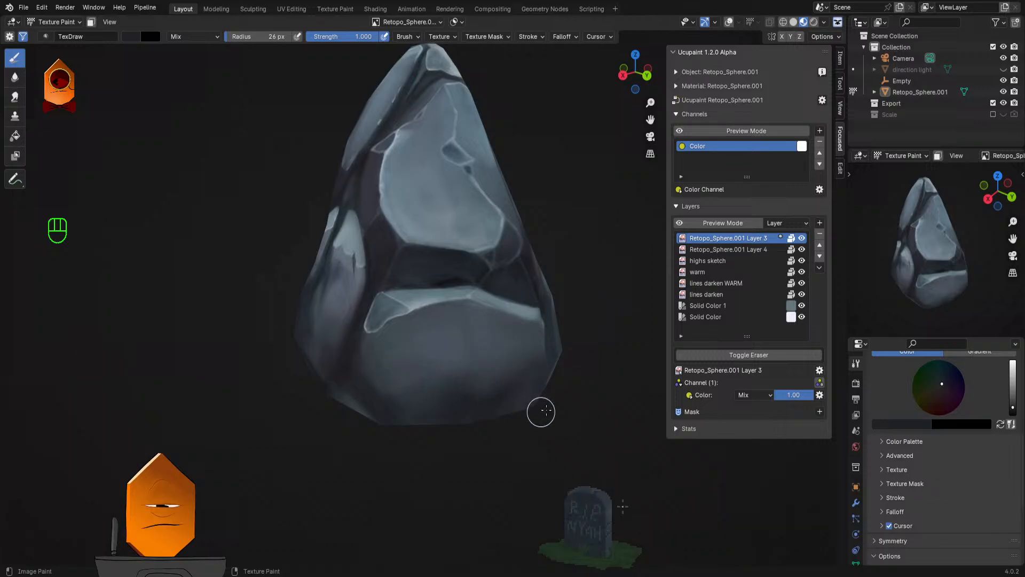
key("ctrl+z")
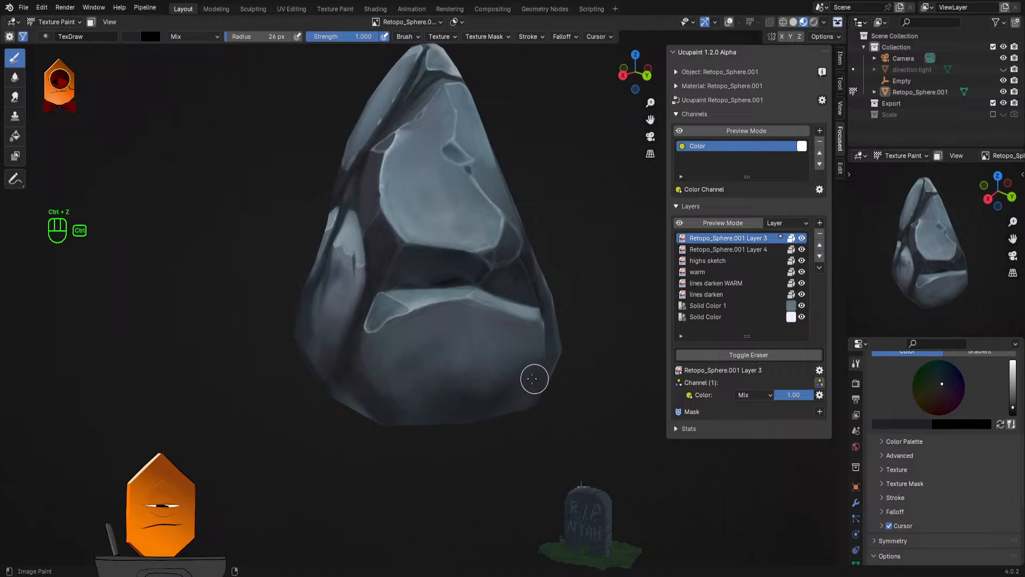
key("f")
left_click(526, 353)
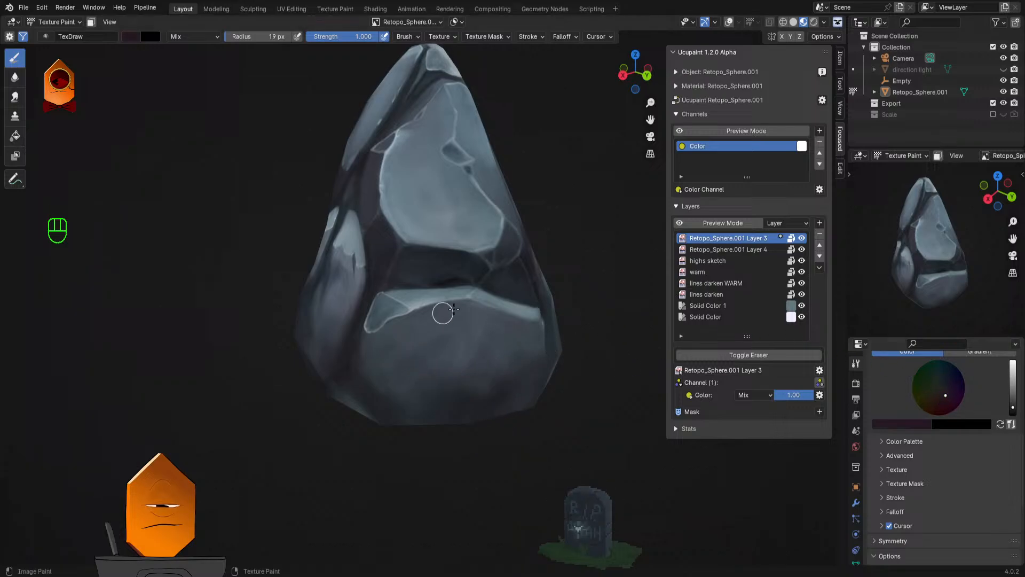
Step: Finish shading the rounded facet below the ledge and blend it with Smear, using brush radii of 19 px, 72 px and 47 px
left_click_drag(454, 331, 463, 341)
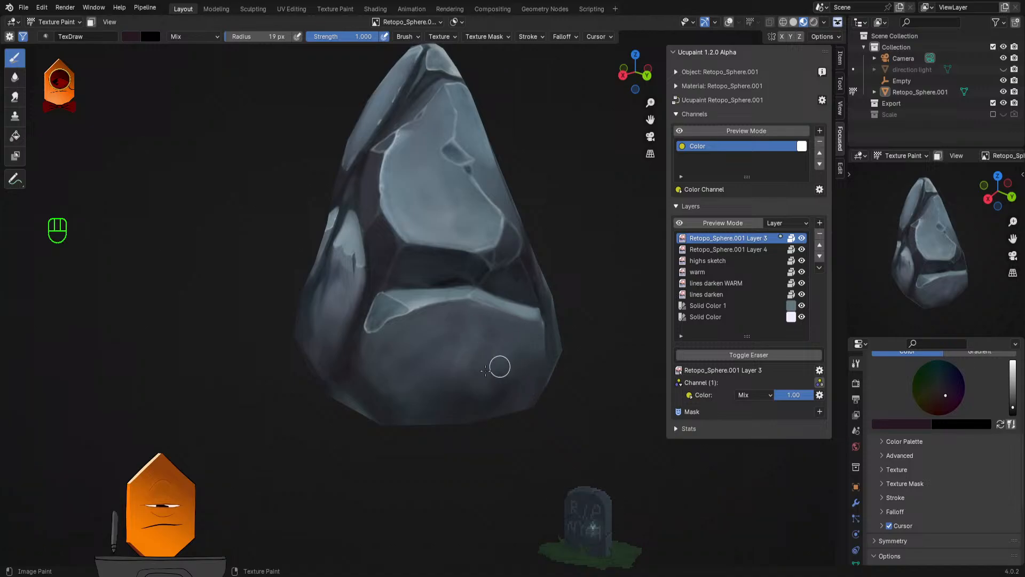
left_click(15, 96)
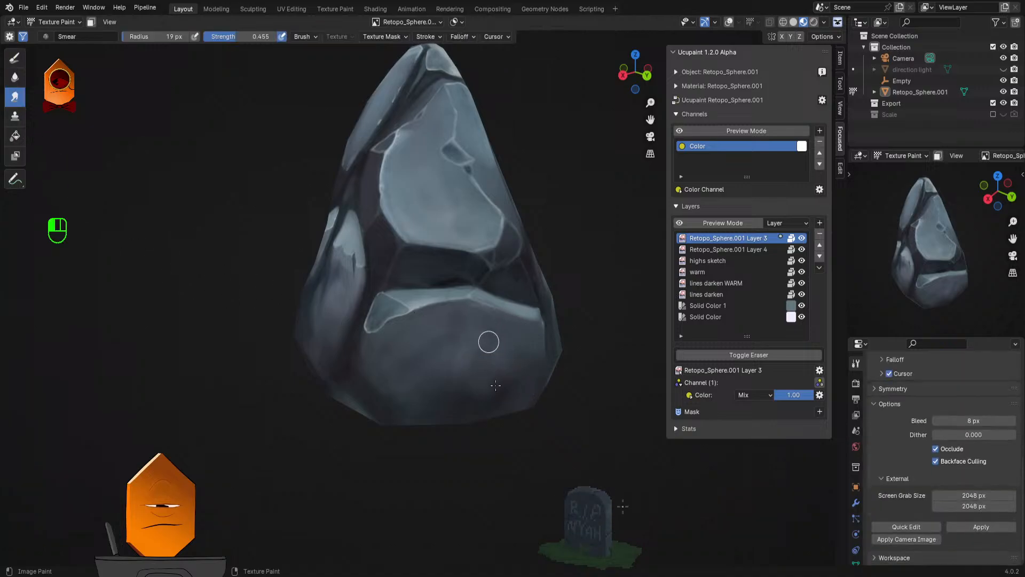
mouse_move(466, 371)
left_mouse_down()
mouse_move(501, 361)
mouse_move(488, 375)
mouse_move(507, 373)
mouse_move(495, 384)
mouse_move(519, 370)
mouse_move(528, 386)
mouse_move(513, 390)
mouse_move(496, 365)
mouse_move(506, 412)
left_mouse_up()
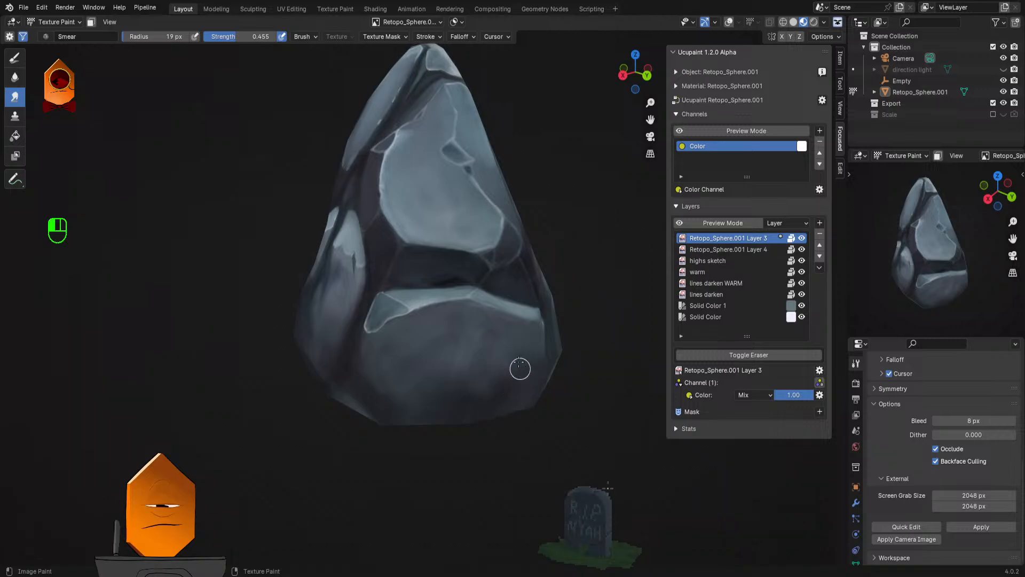
scroll(443, 384, "up", 2)
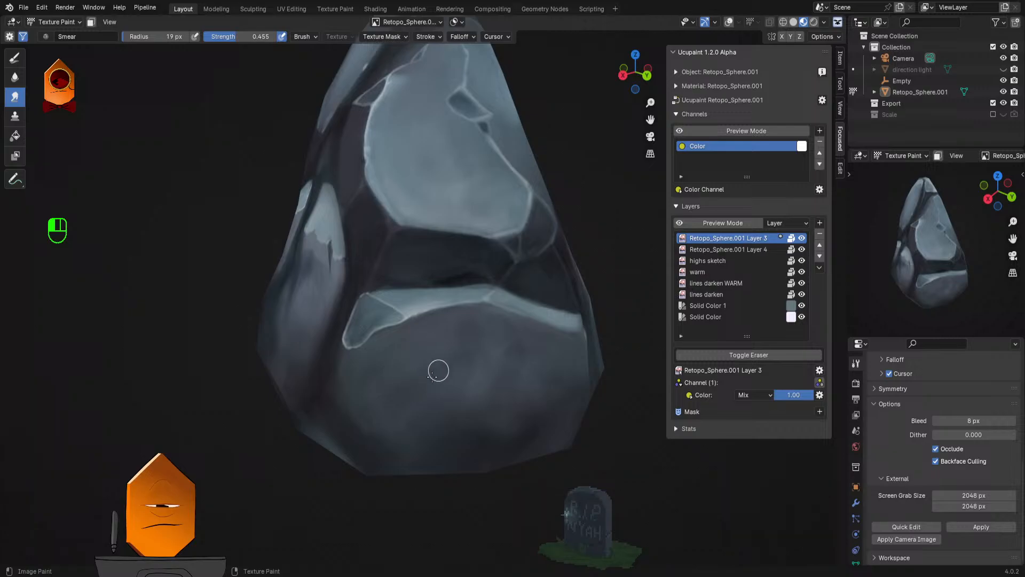
key("f")
left_click(422, 395)
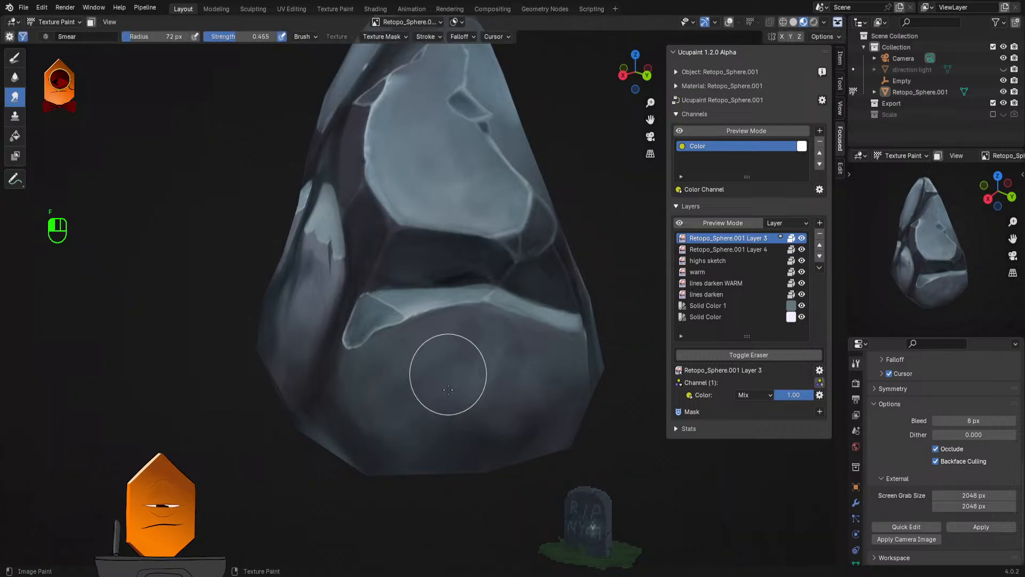
scroll(537, 379, "down", 3)
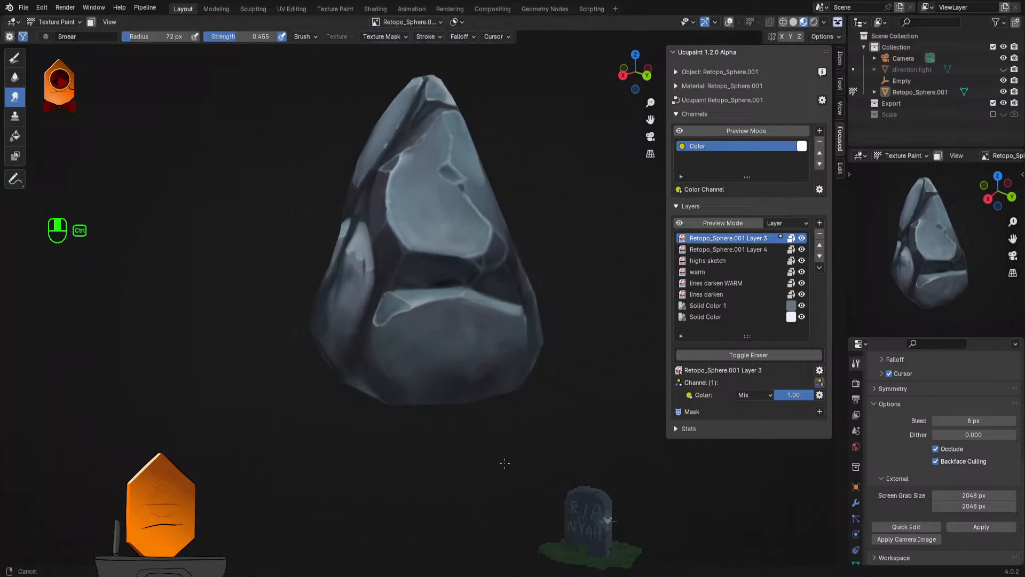
scroll(504, 463, "up", 4)
key("f")
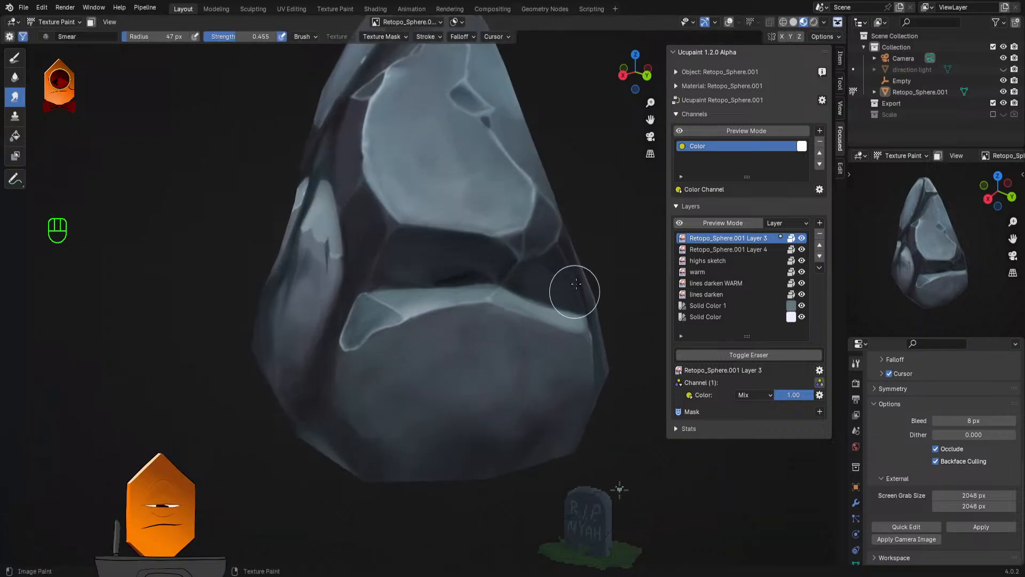
Step: Save the file and check the whole rock from several angles and distances
scroll(576, 284, "down", 2)
key("ctrl+s")
scroll(583, 265, "down", 3)
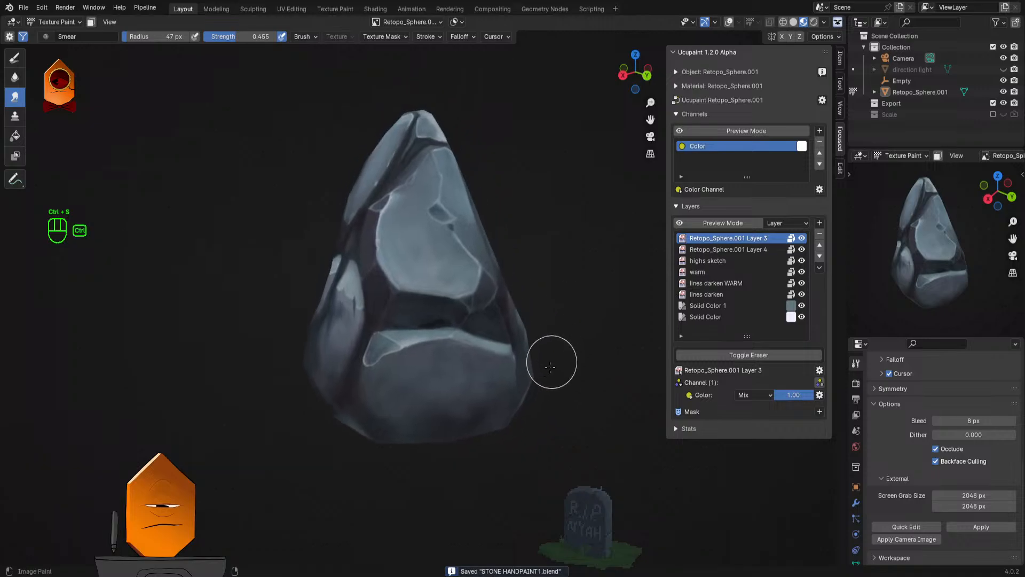
left_click_drag(551, 367, 576, 325)
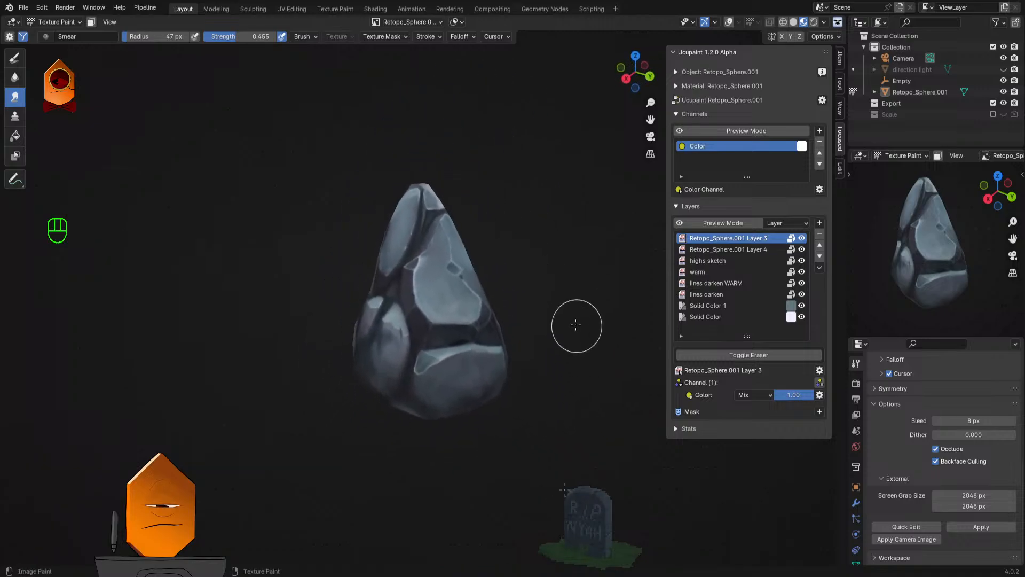
left_click_drag(551, 283, 567, 307)
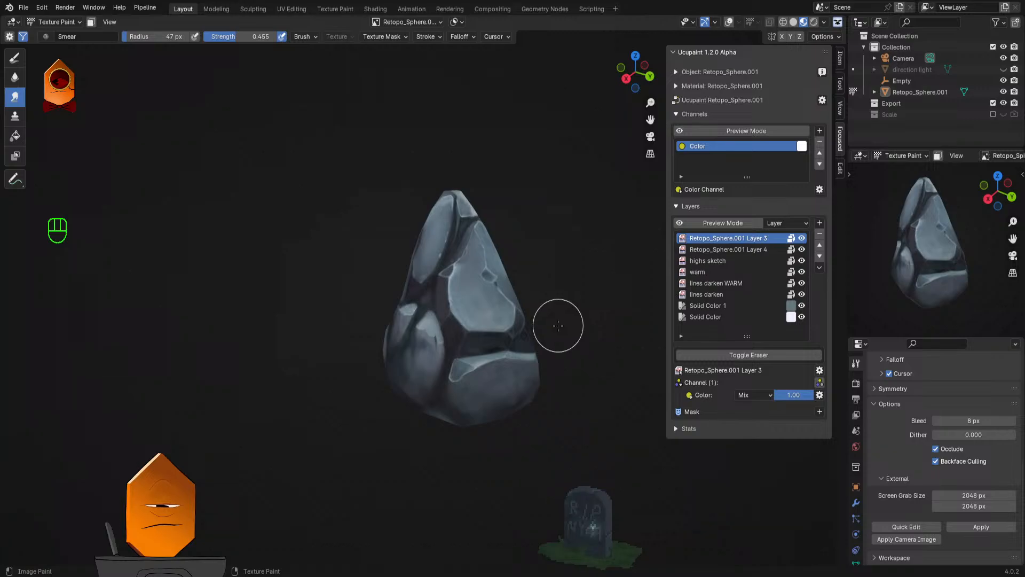
left_click_drag(560, 326, 545, 307)
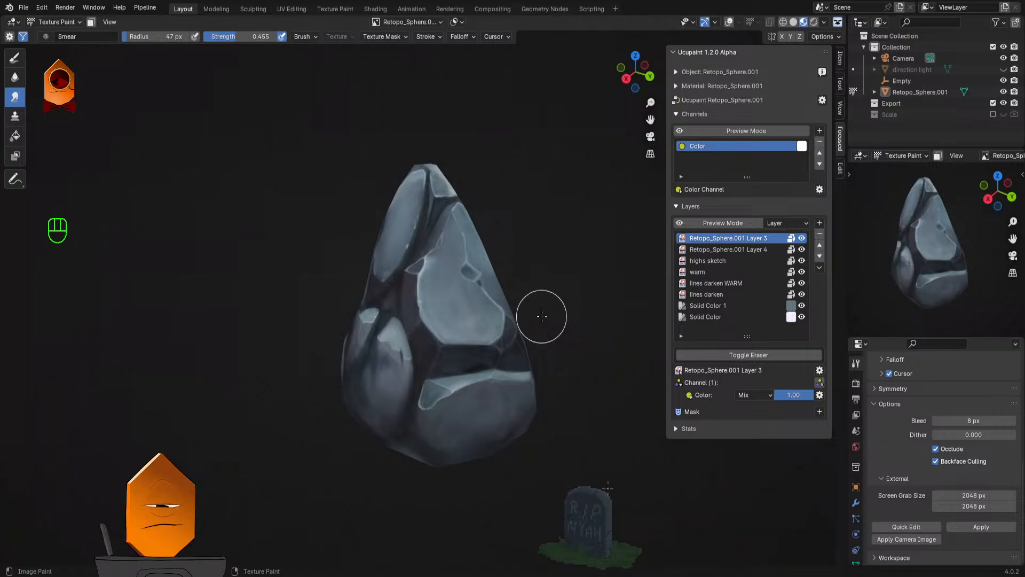
left_click_drag(542, 314, 550, 274)
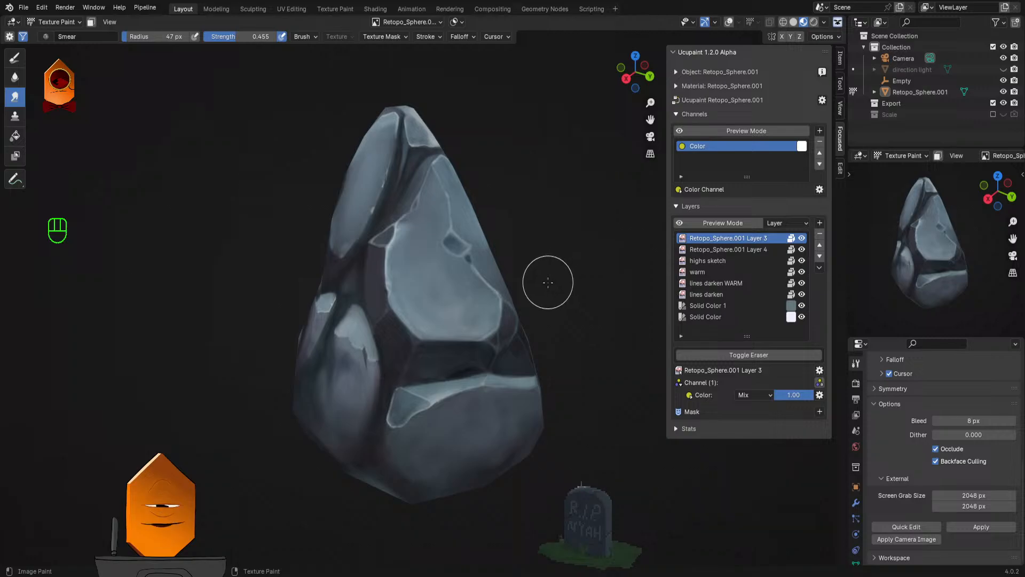
key("ctrl+s")
scroll(546, 286, "down", 2)
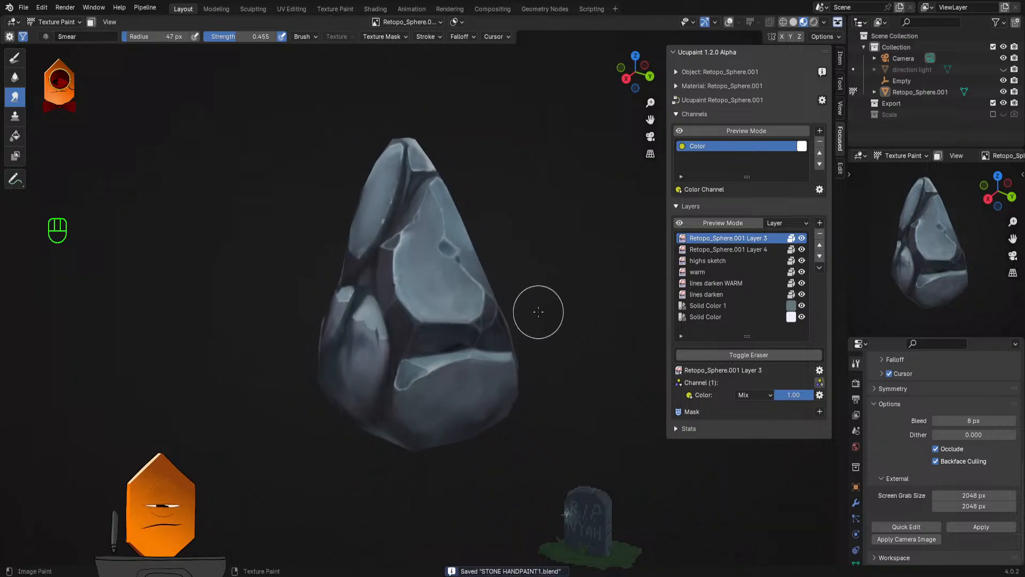
left_click_drag(536, 324, 567, 292)
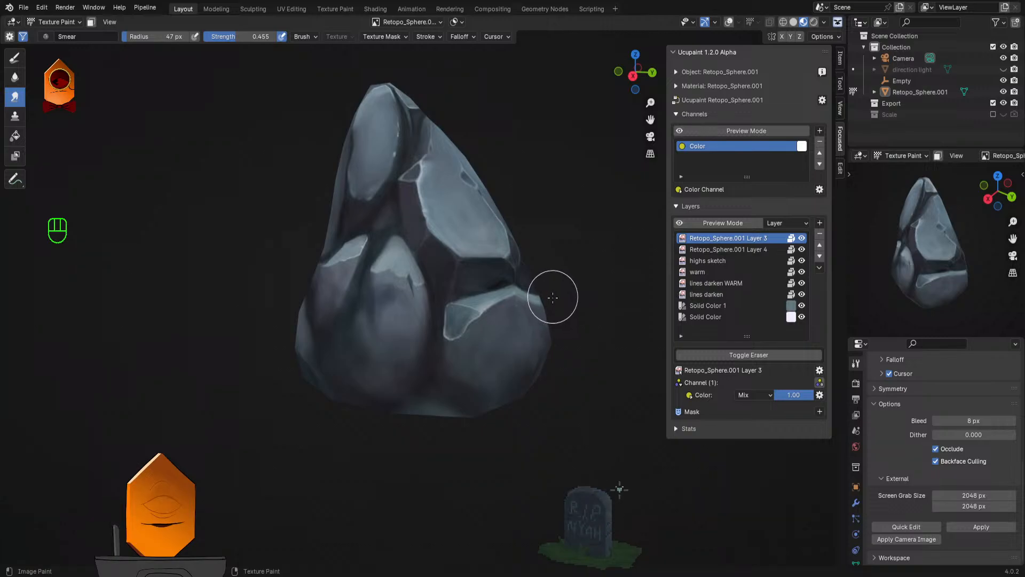
mouse_move(554, 294)
left_mouse_down()
mouse_move(501, 294)
mouse_move(468, 356)
mouse_move(473, 322)
mouse_move(512, 324)
mouse_move(502, 342)
left_mouse_up()
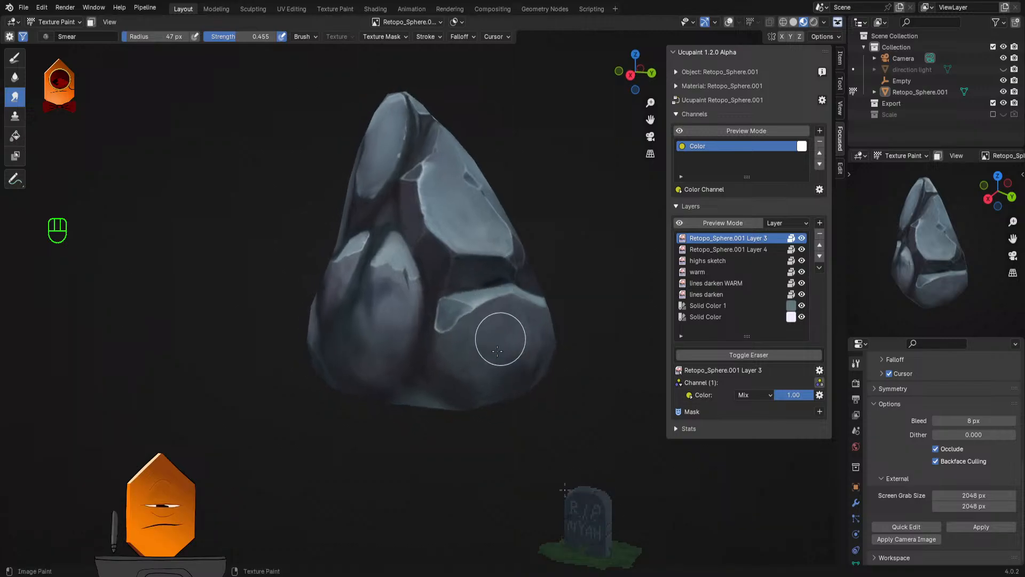
Step: Reduce the Smear brush radius to 14 px and smear the rounded facet's edge beneath the ledge's triangular end facet
scroll(475, 335, "up", 3)
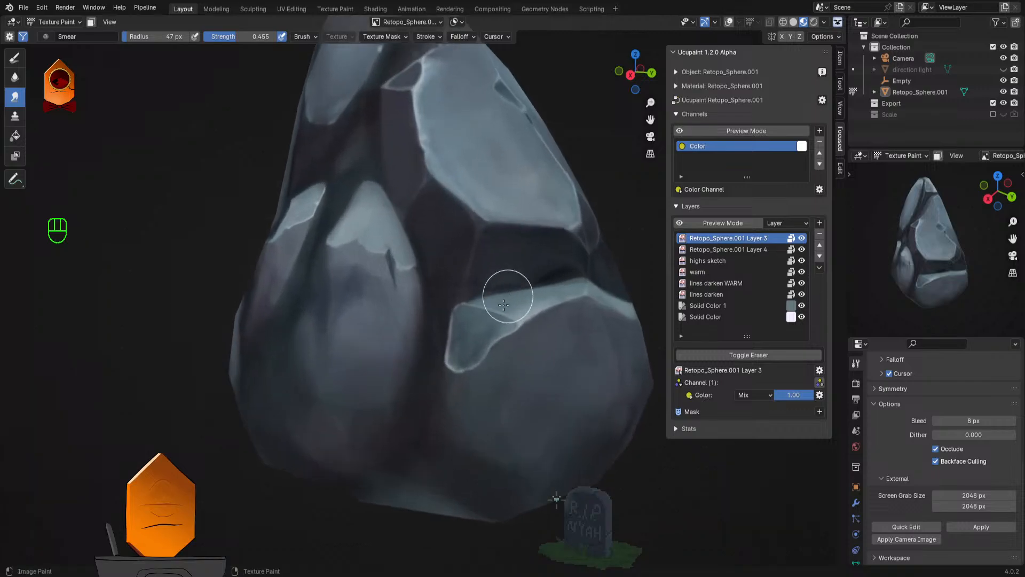
key("bracketleft")
key("bracketleft")
key("bracketleft")
key("bracketleft")
key("bracketleft")
key("bracketleft")
key("bracketleft")
key("bracketleft")
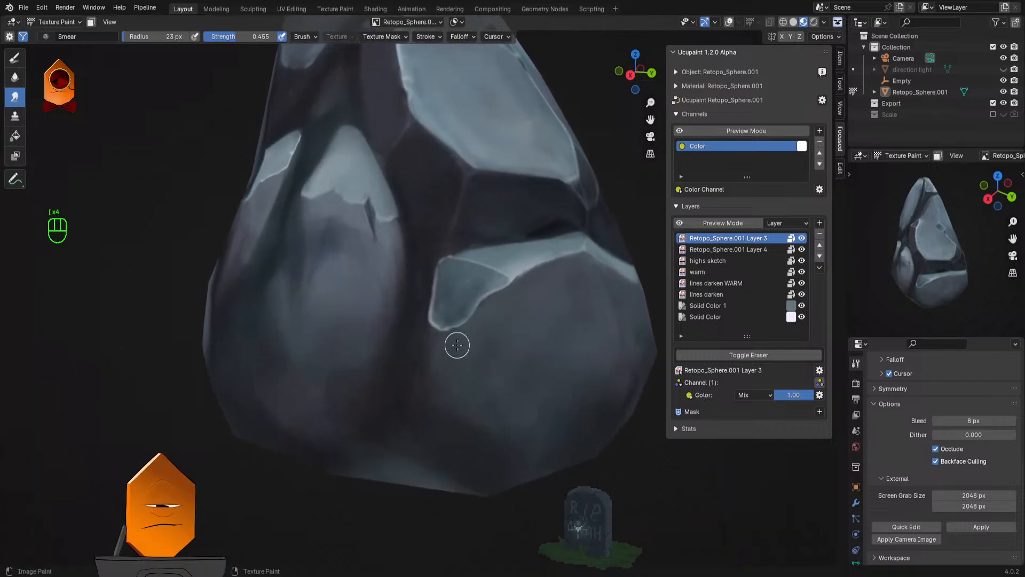
key("s")
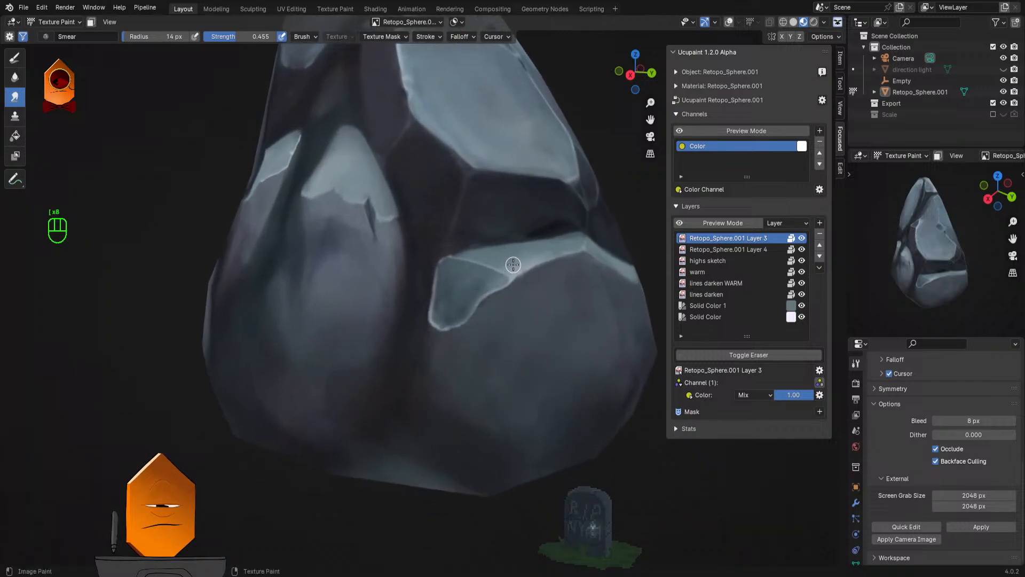
mouse_move(432, 349)
left_mouse_down()
mouse_move(428, 325)
mouse_move(426, 372)
mouse_move(428, 352)
left_mouse_up()
Step: Use the Draw brush at 14 px to rework the edge beneath the triangular end facet in sampled blue-grey, undoing unwanted strokes
key("q")
left_click(388, 377)
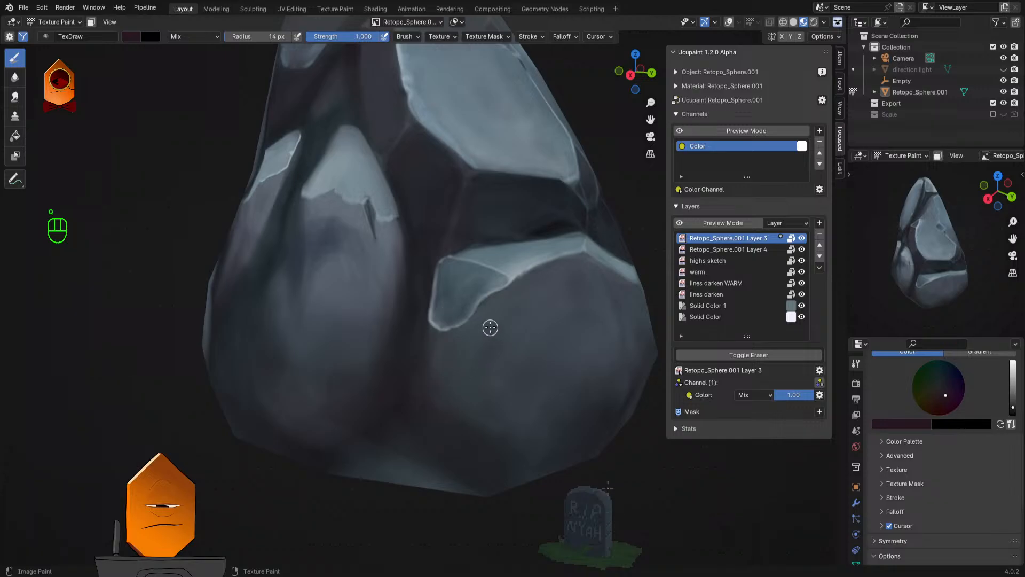
key("s")
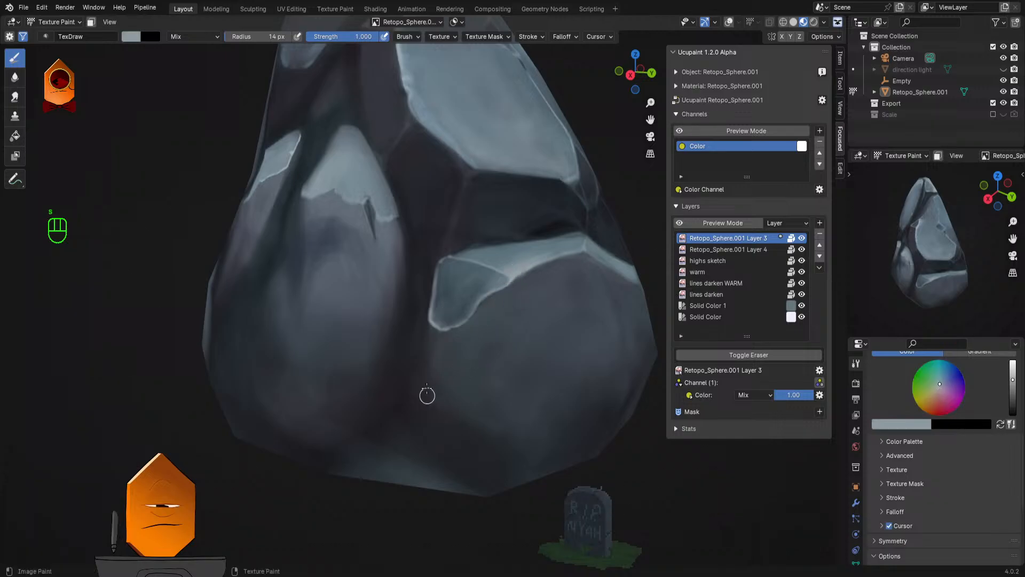
key("s")
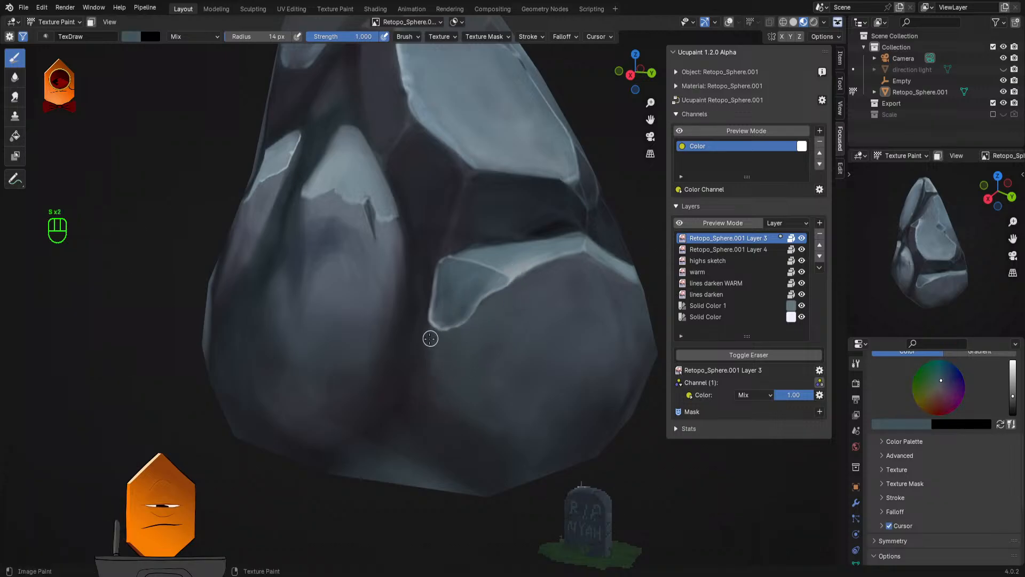
key("ctrl+z")
scroll(433, 374, "up", 1)
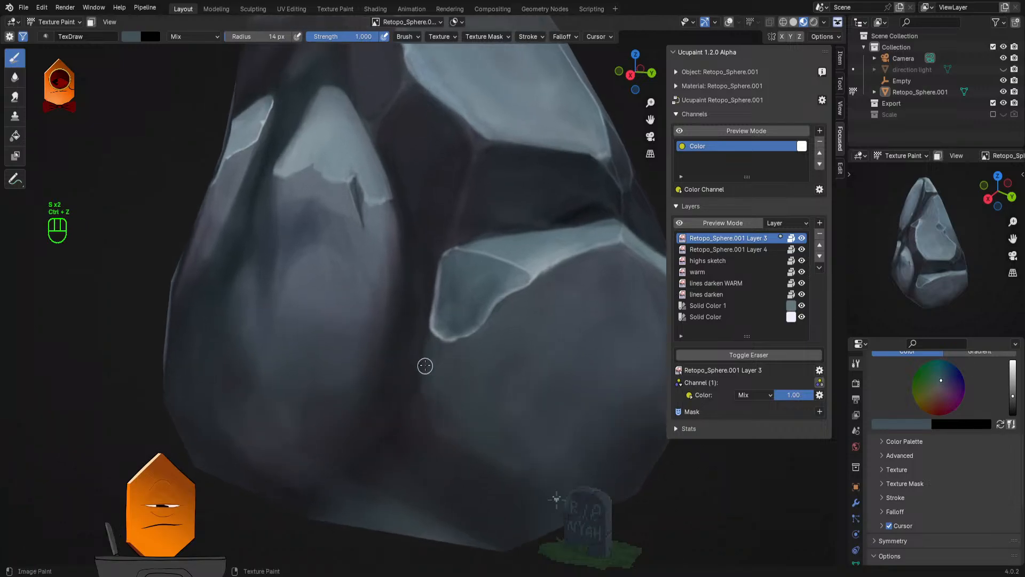
key("ctrl+z")
key("ctrl+z")
key("ctrl+z")
key("ctrl+z")
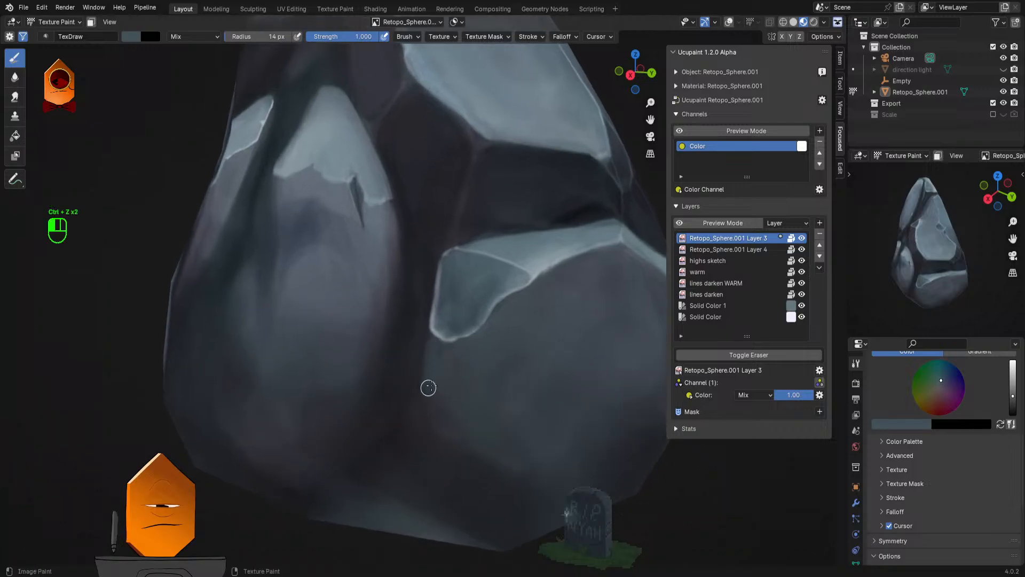
Step: Send the current view of the rock to Photoshop for editing and add a new layer above it
scroll(535, 259, "down", 5)
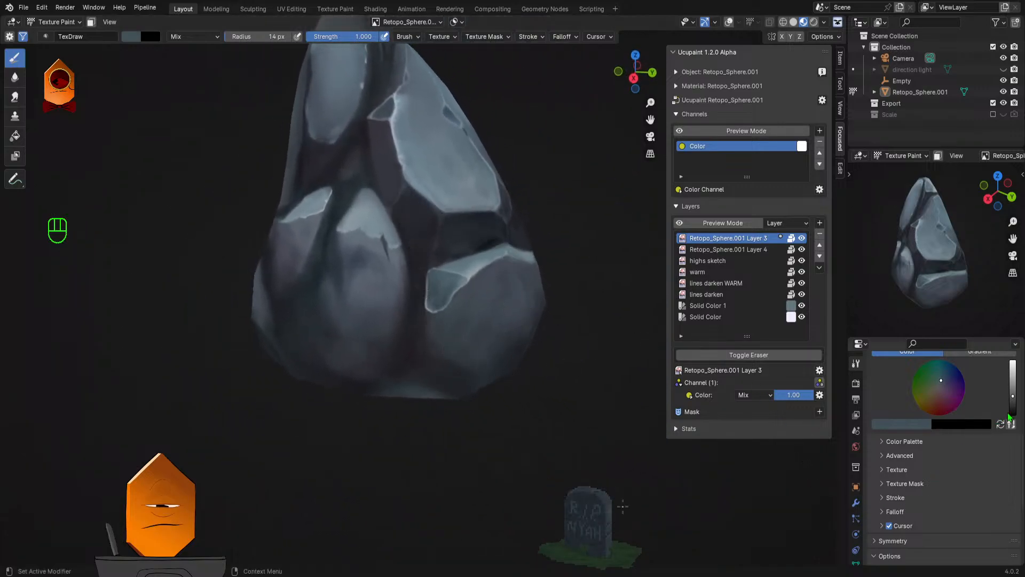
scroll(1020, 451, "down", 6)
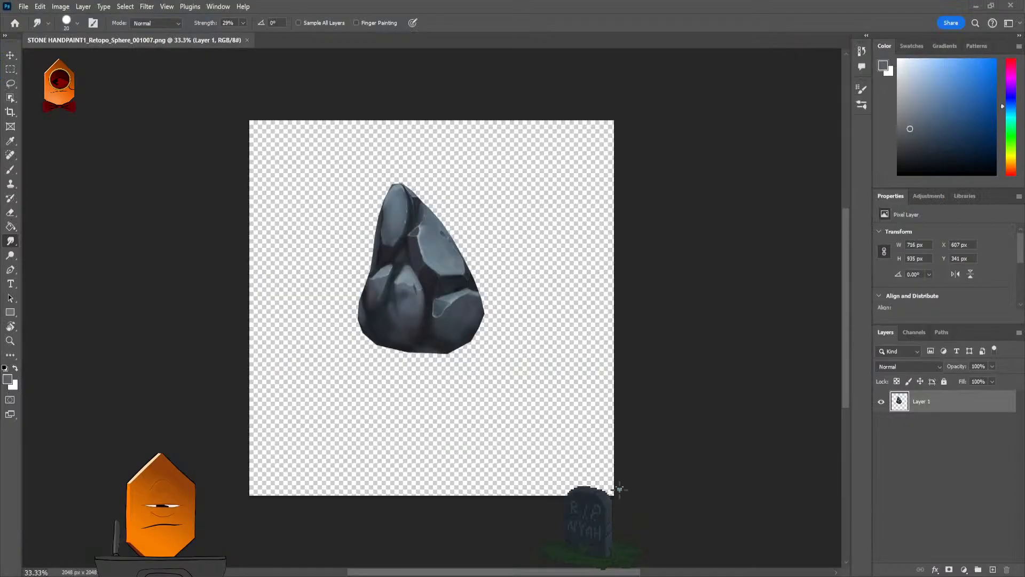
scroll(505, 218, "up", 5)
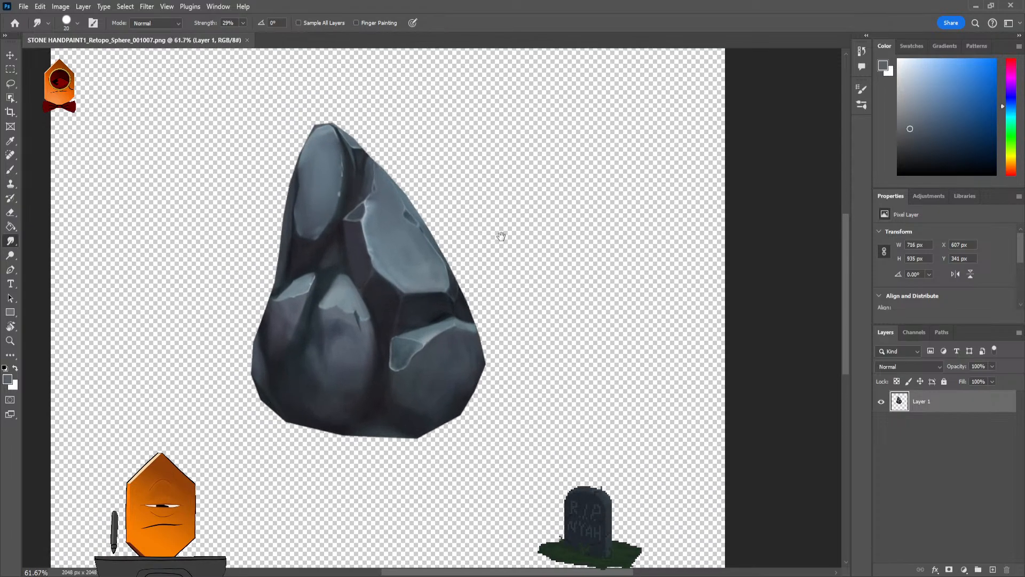
scroll(538, 357, "up", 6)
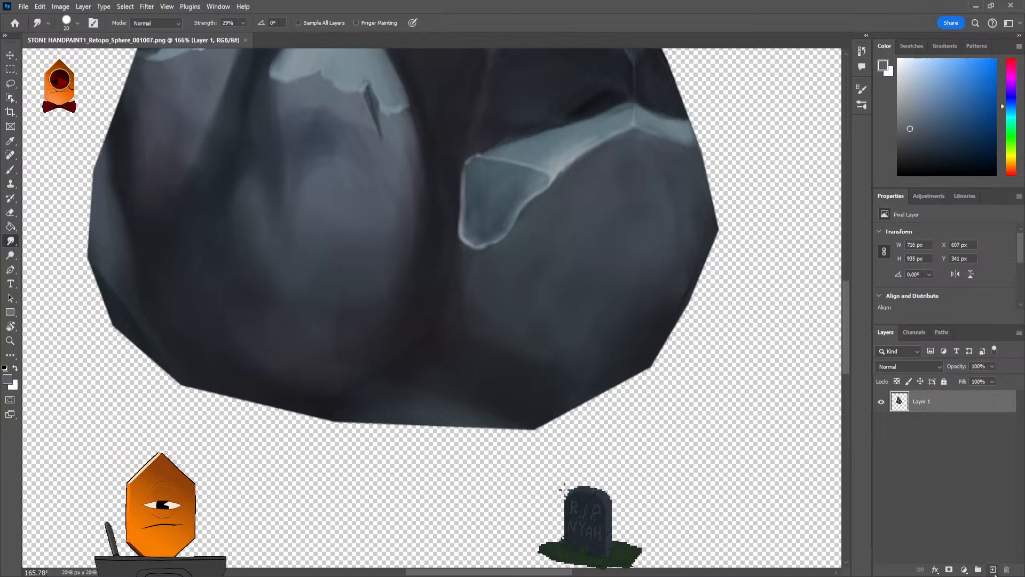
key("ctrl+shift+alt+n")
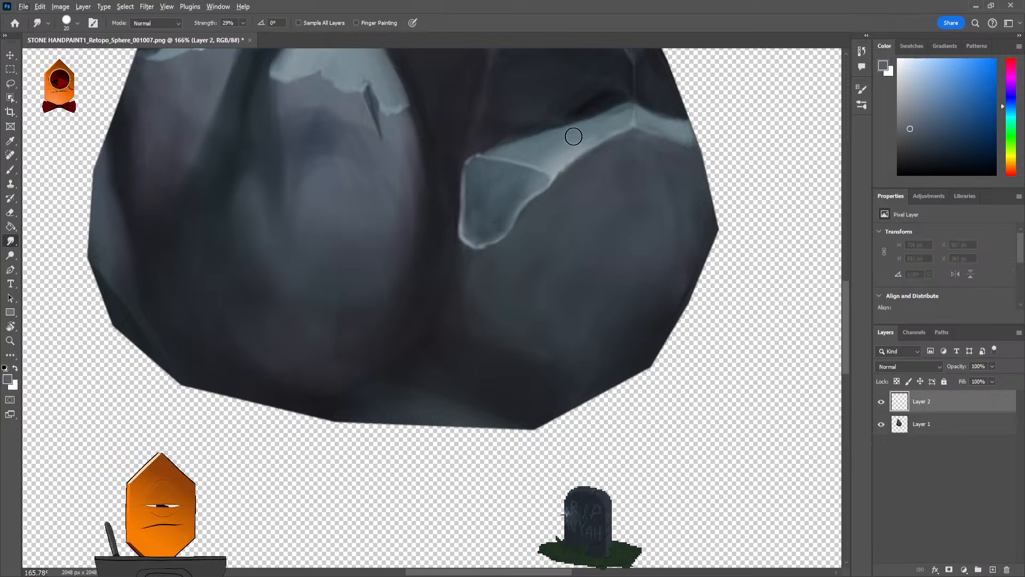
Step: Paint a small tapered facet about 52 × 65 px beneath the triangular end facet with the Brush tool, using grey tones sampled from the rock
key("b")
left_click(543, 162, "alt")
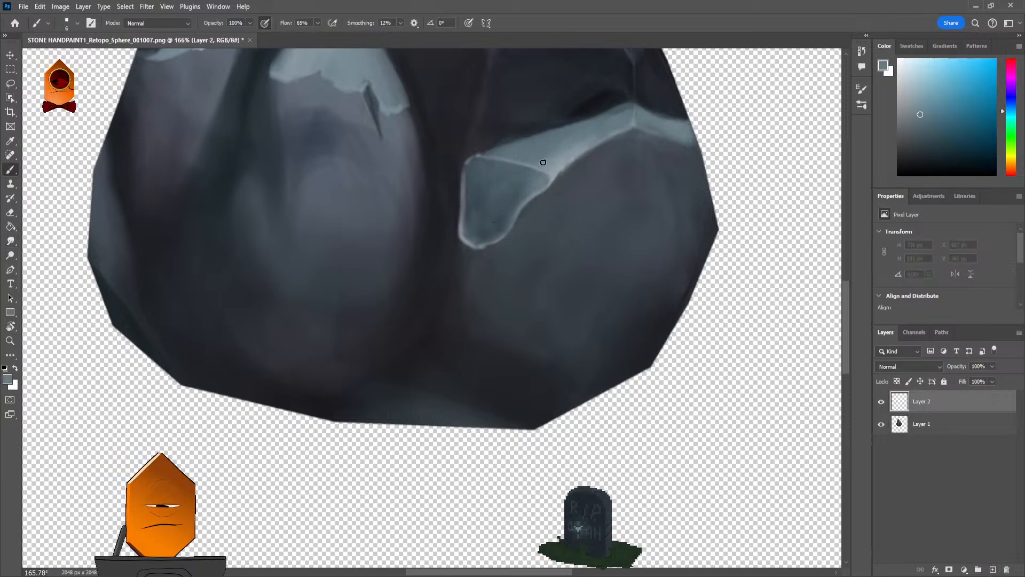
left_click(464, 250)
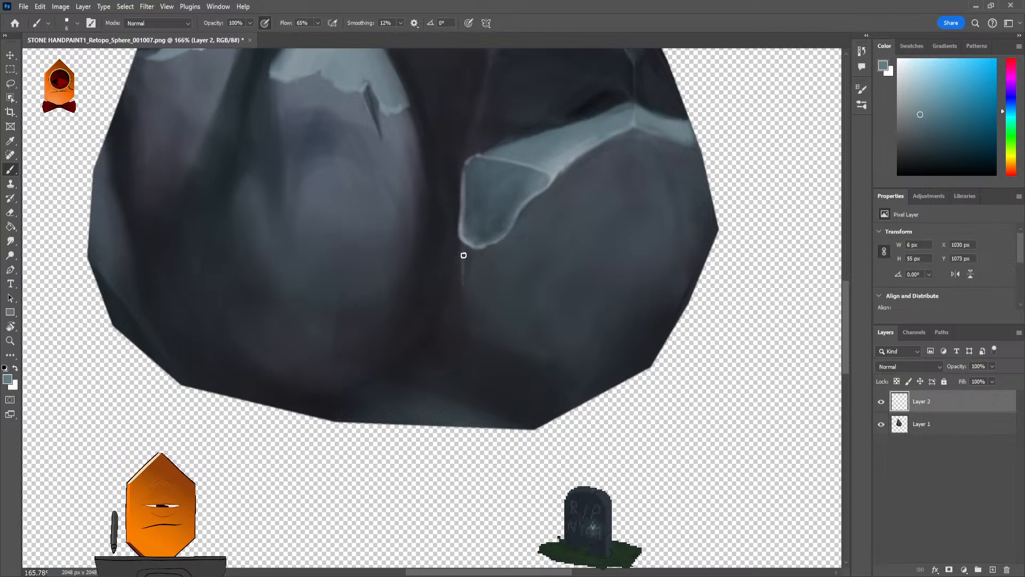
mouse_move(464, 256)
left_mouse_down()
mouse_move(466, 308)
mouse_move(465, 282)
left_mouse_up()
left_click(502, 152, "alt")
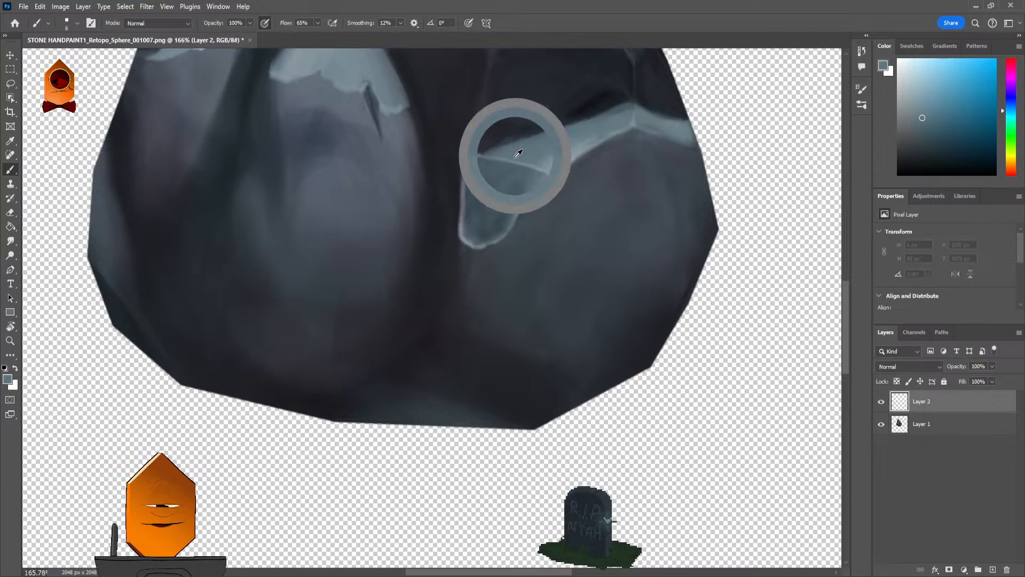
key("bracketright")
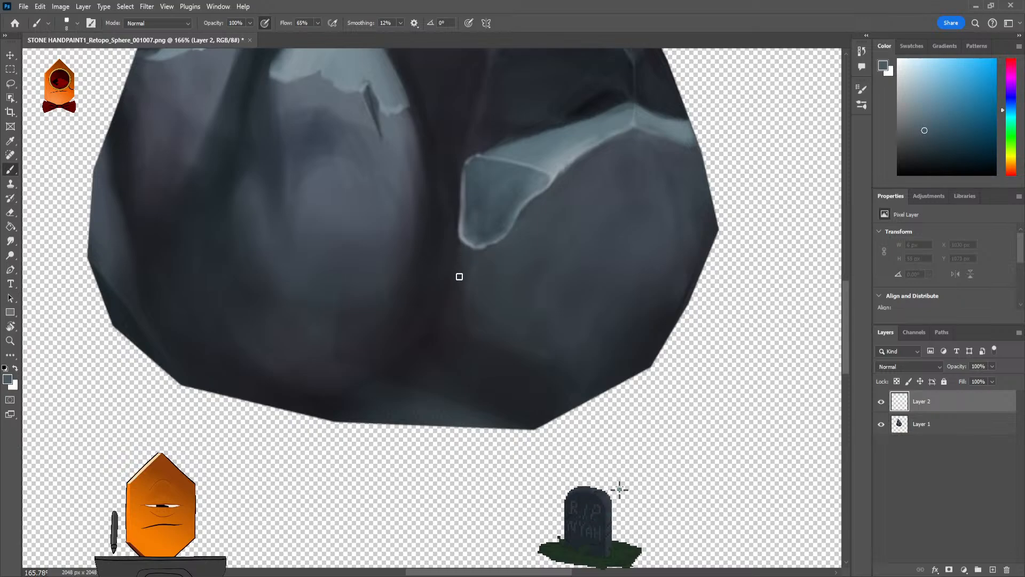
left_click_drag(459, 276, 460, 256)
key("ctrl+z")
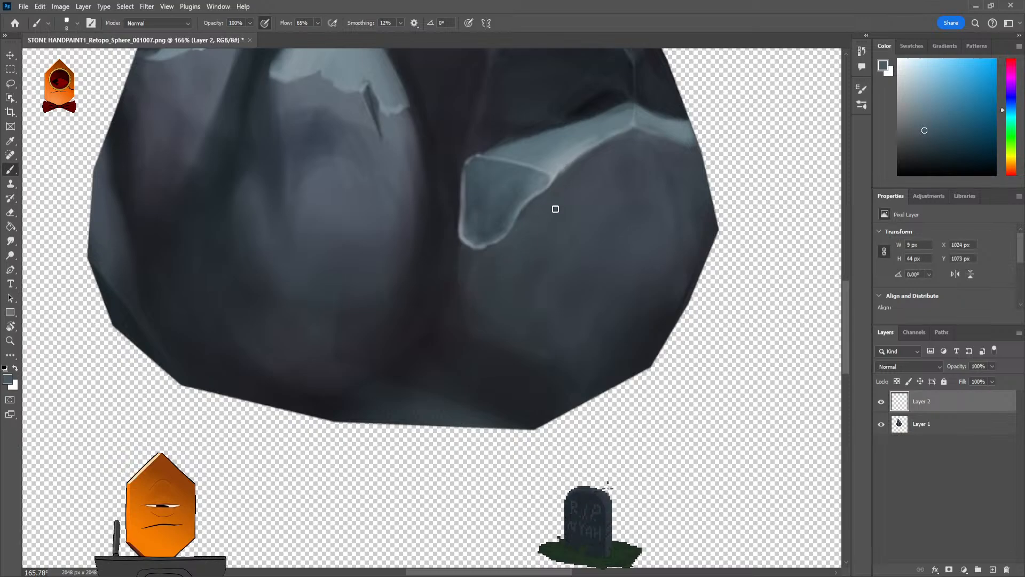
left_click(489, 270, "alt")
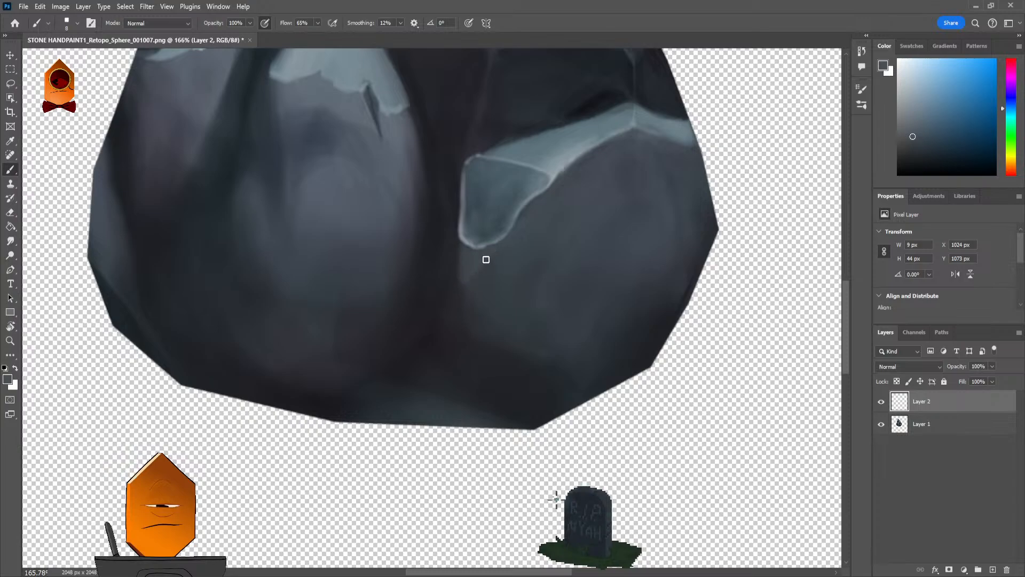
left_click_drag(461, 250, 458, 301)
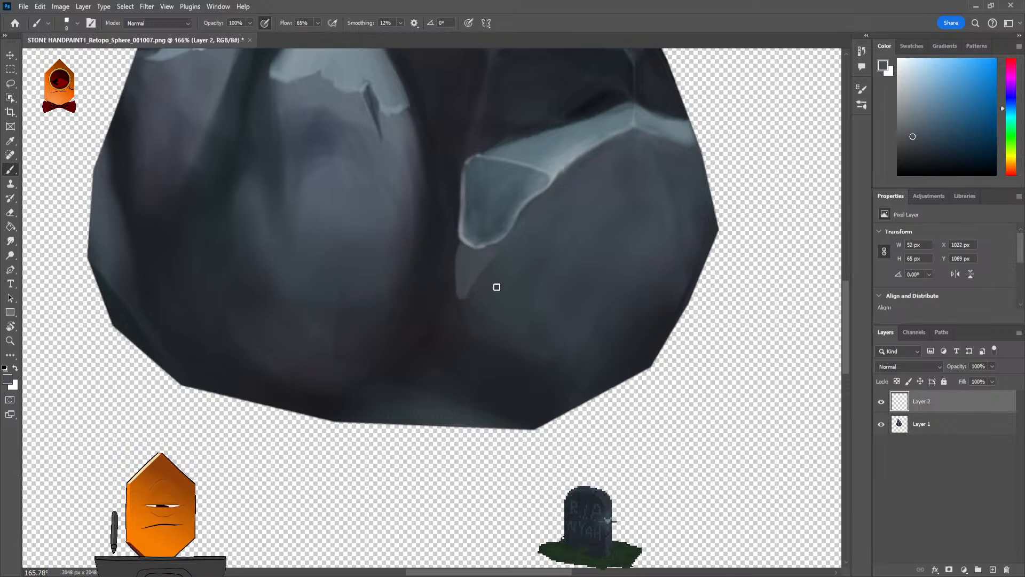
Step: Extend the small tapered facet beneath the triangular end facet to about 52 × 76 px in the same grey
left_click_drag(722, 229, 697, 230)
scroll(550, 214, "up", 3)
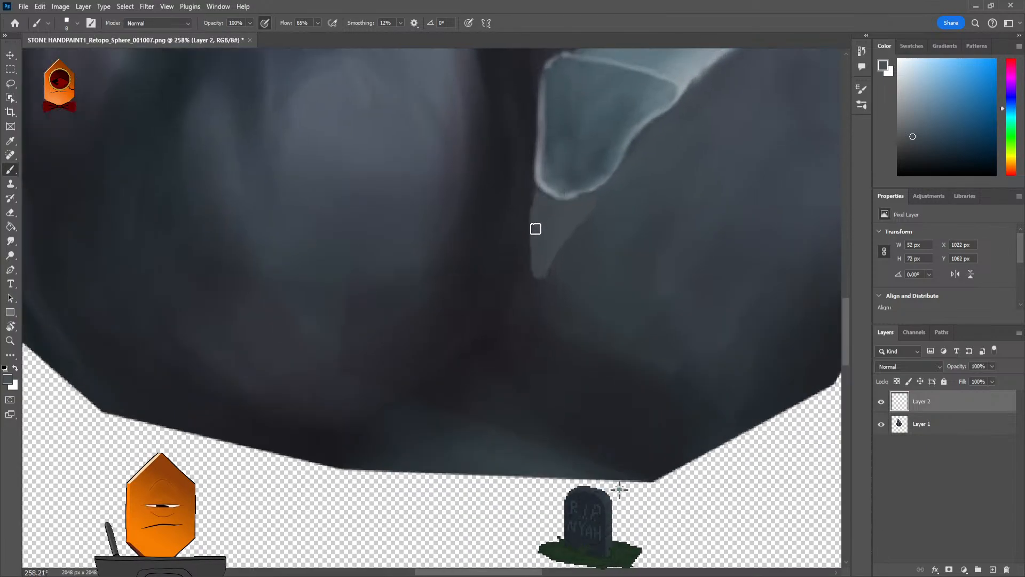
left_click_drag(540, 195, 539, 246)
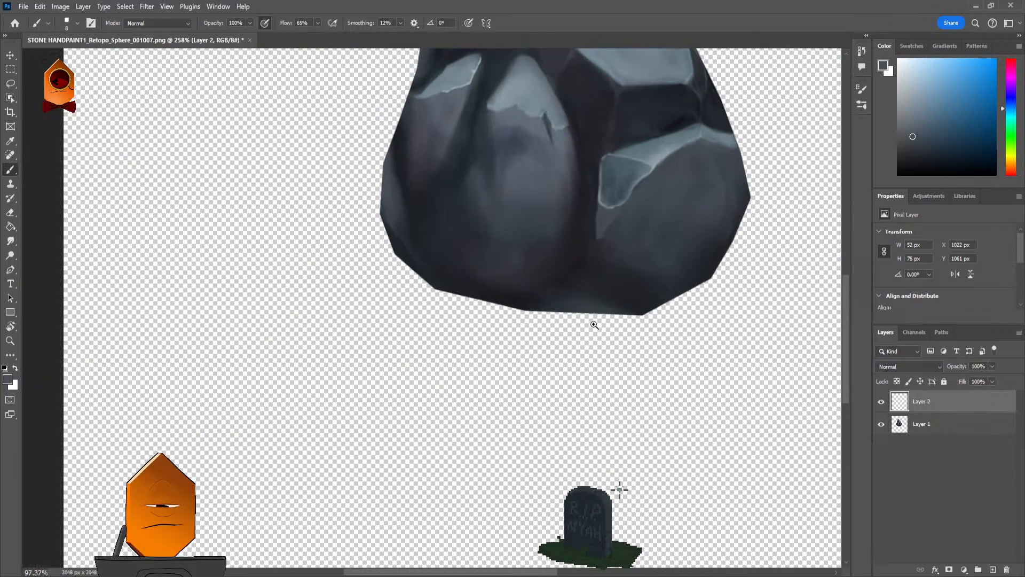
mouse_move(591, 322)
left_mouse_down()
mouse_move(634, 264)
mouse_move(561, 354)
mouse_move(555, 337)
mouse_move(595, 245)
mouse_move(579, 274)
left_mouse_up()
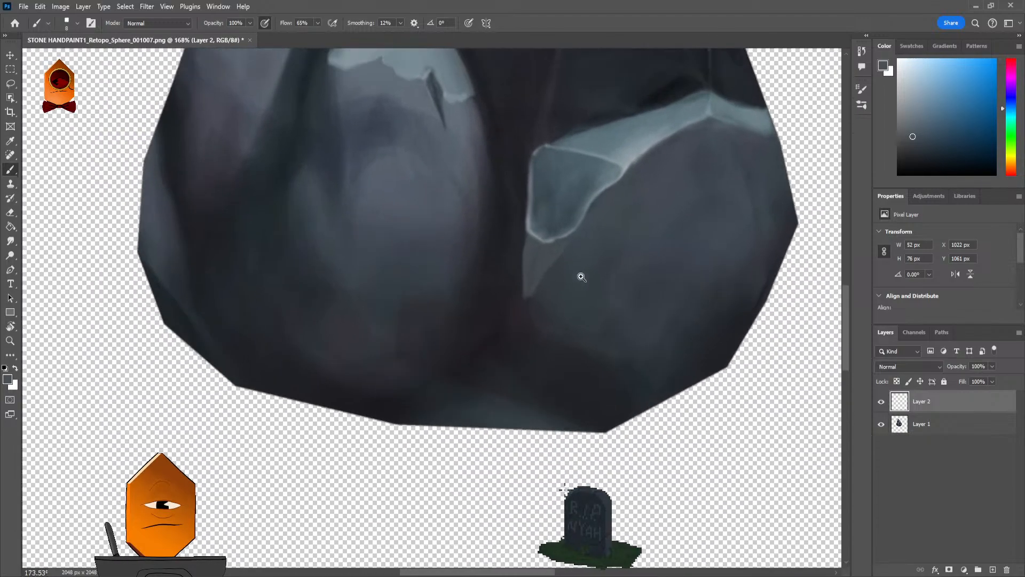
Step: Paint over the tapered facet with dark and blue-grey tones sampled around it, blending it into the rounded rock face and shadowed crevice
left_click(529, 320, "alt")
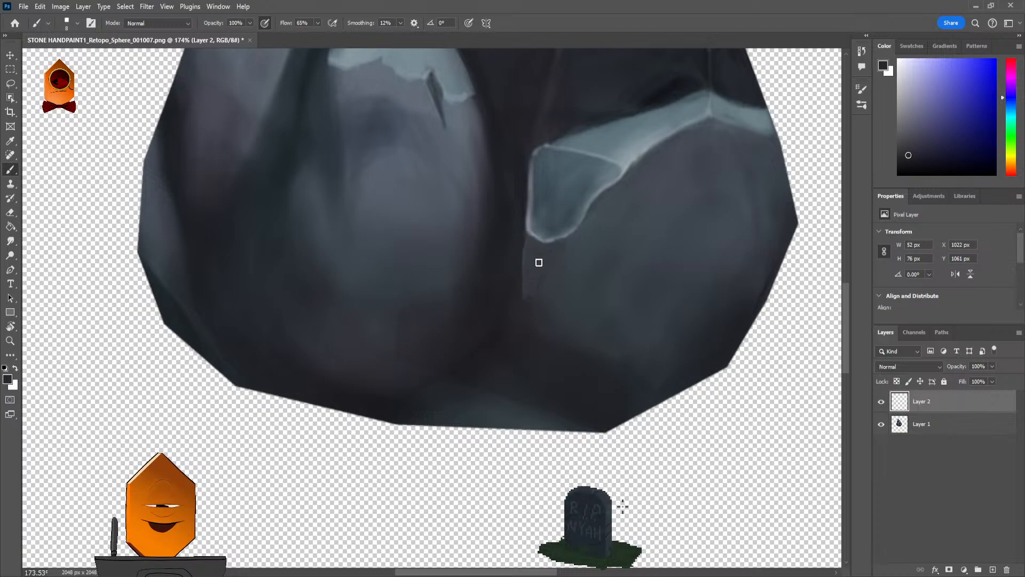
left_click(544, 288, "alt")
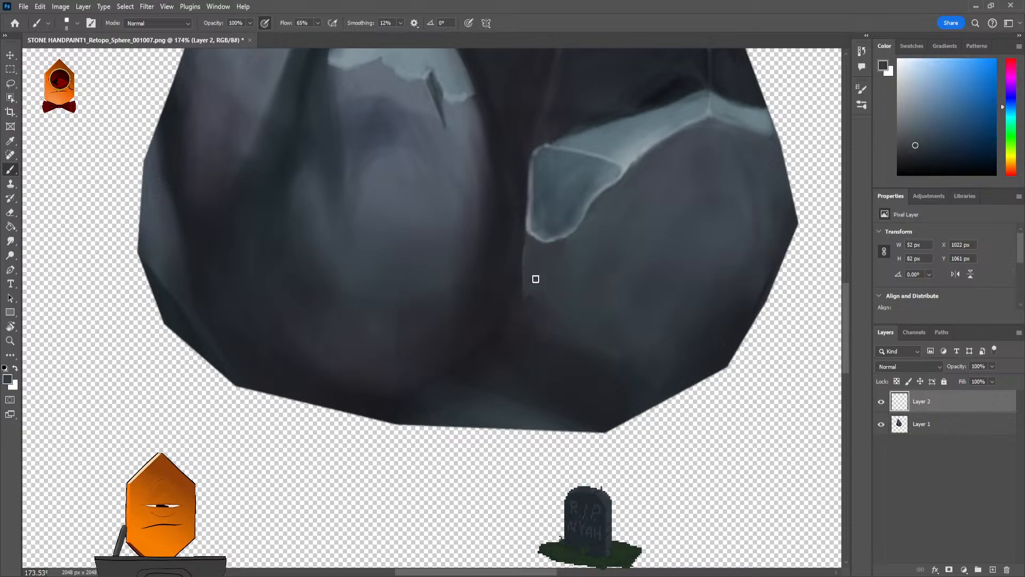
left_click_drag(526, 261, 529, 288)
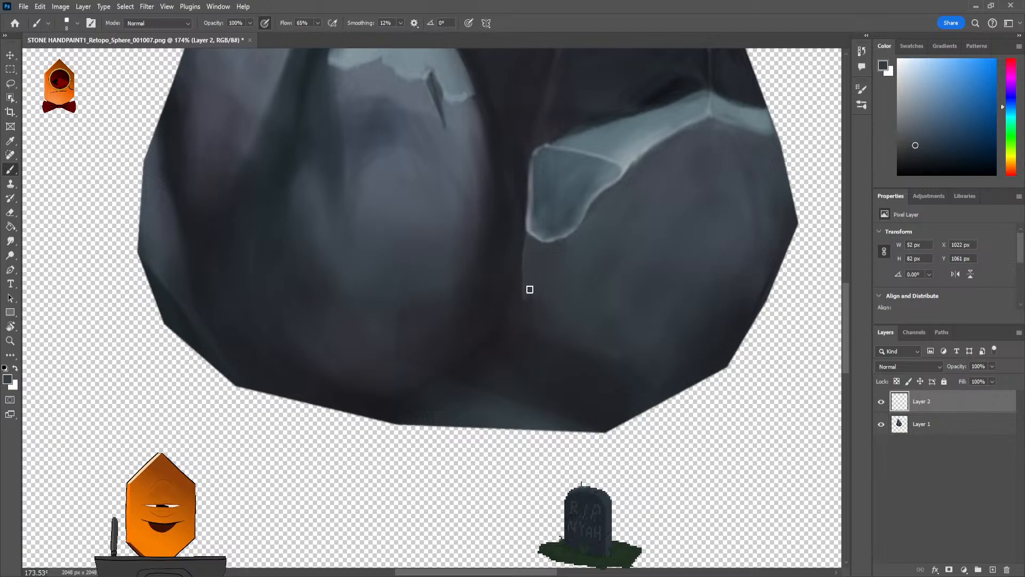
left_click(524, 248, "alt")
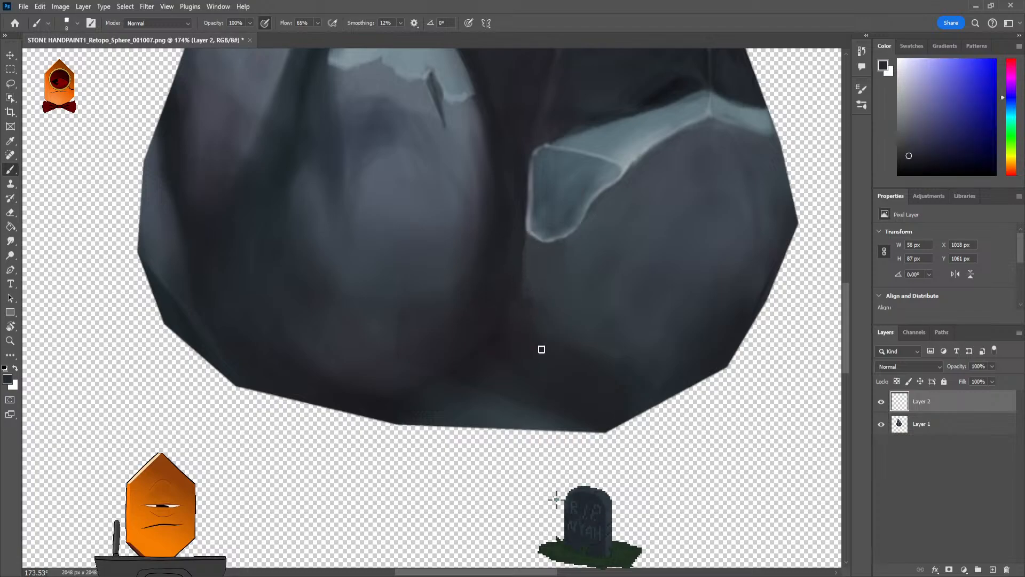
Step: Refine the crevice edge and the area directly beneath the triangular end facet, using dark and grey tones sampled from the surrounding rock and rim
left_click_drag(605, 229, 597, 272)
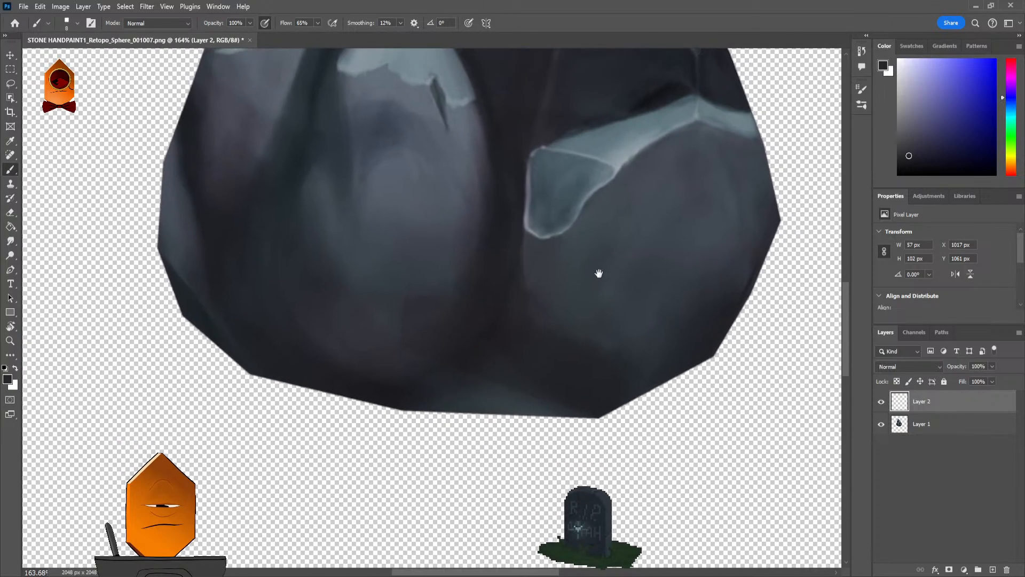
left_click(549, 332, "alt")
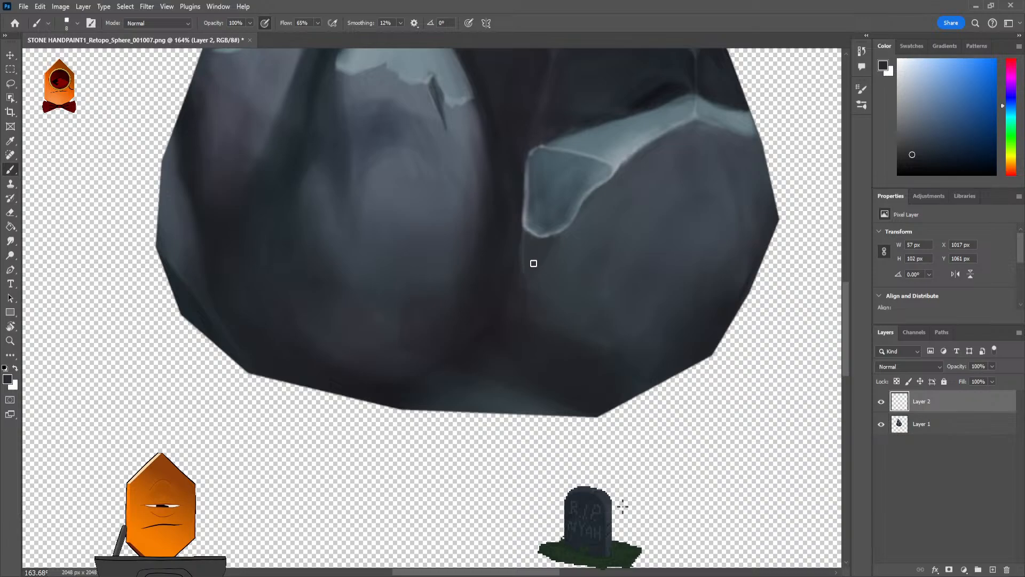
left_click(518, 267, "alt")
left_click_drag(518, 263, 524, 310)
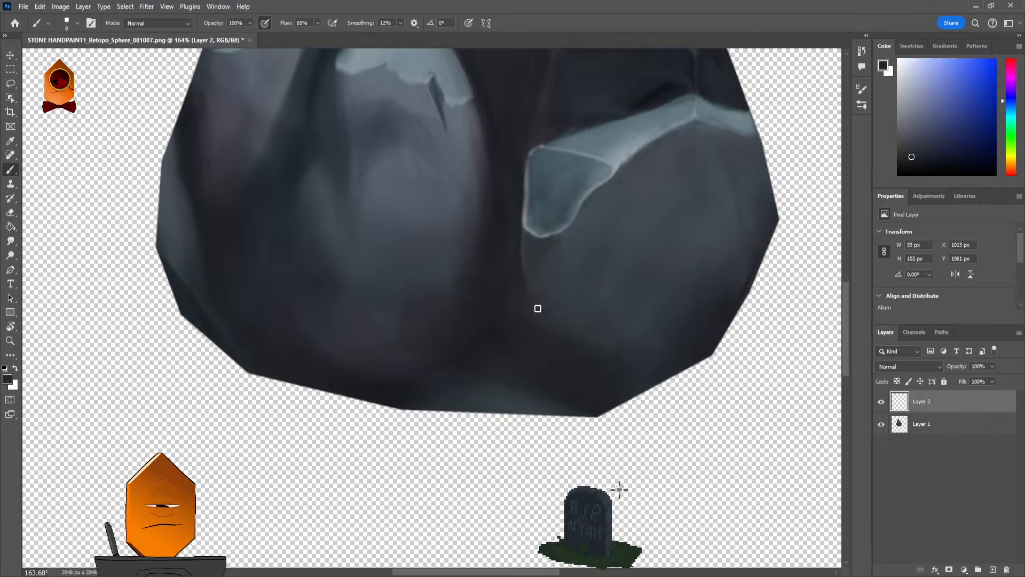
left_click(573, 234, "alt")
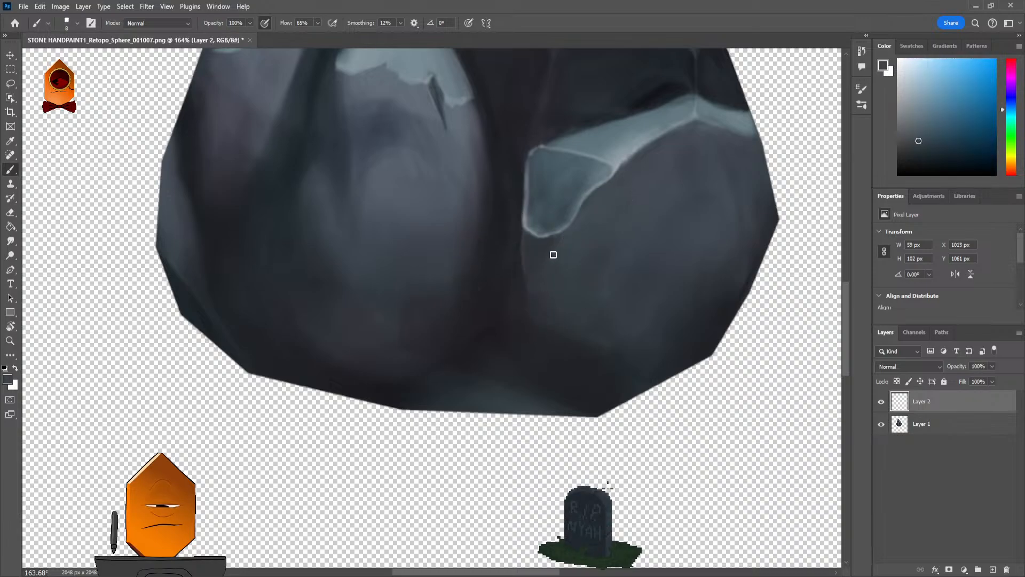
left_click(614, 171, "alt")
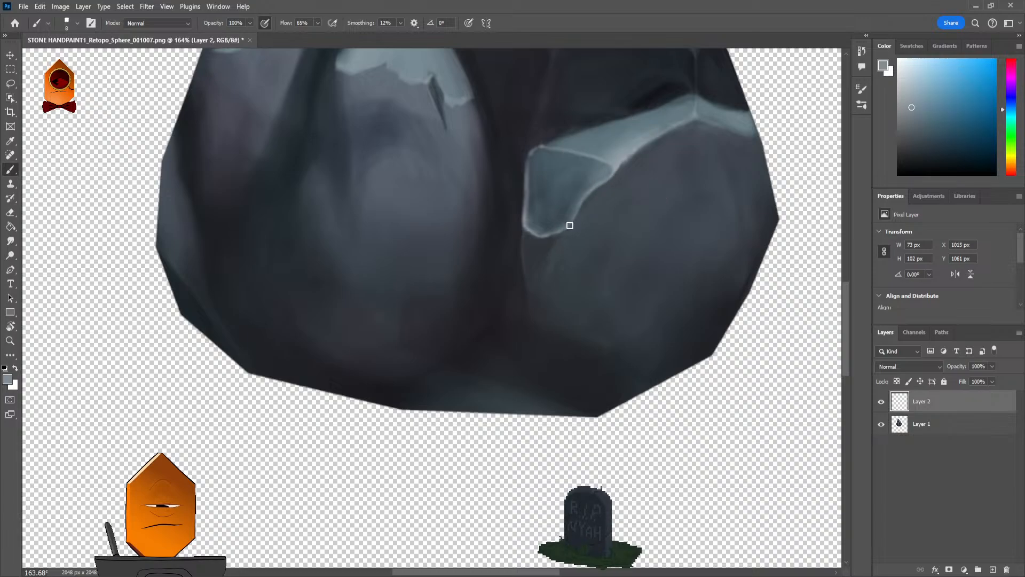
Step: Paint thin light-grey edge lines on Layer 2 that form a pointed wedge below the light facet of the lower-right boulder
key("bracketleft")
key("bracketleft")
key("bracketleft")
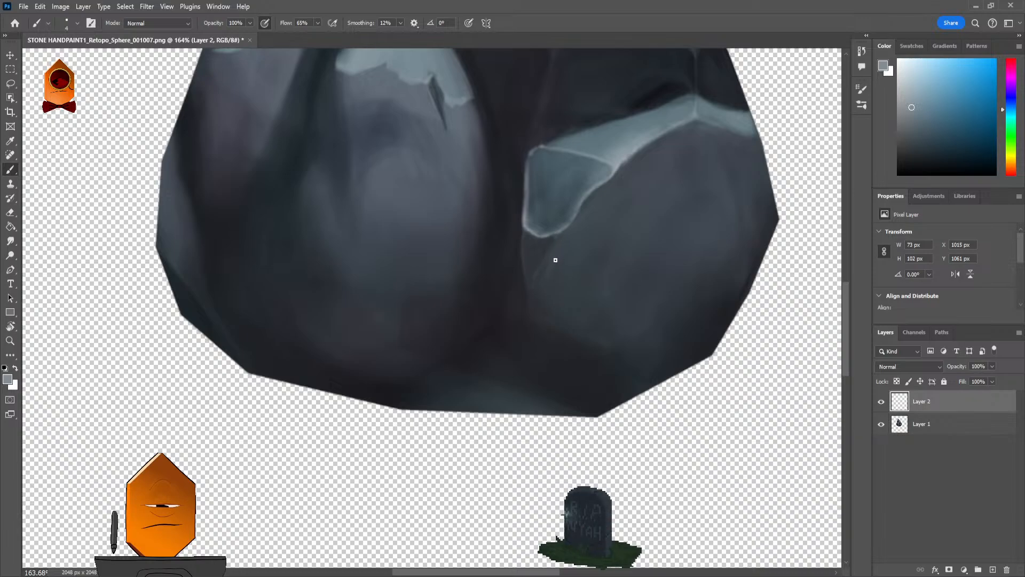
scroll(556, 260, "up", 3)
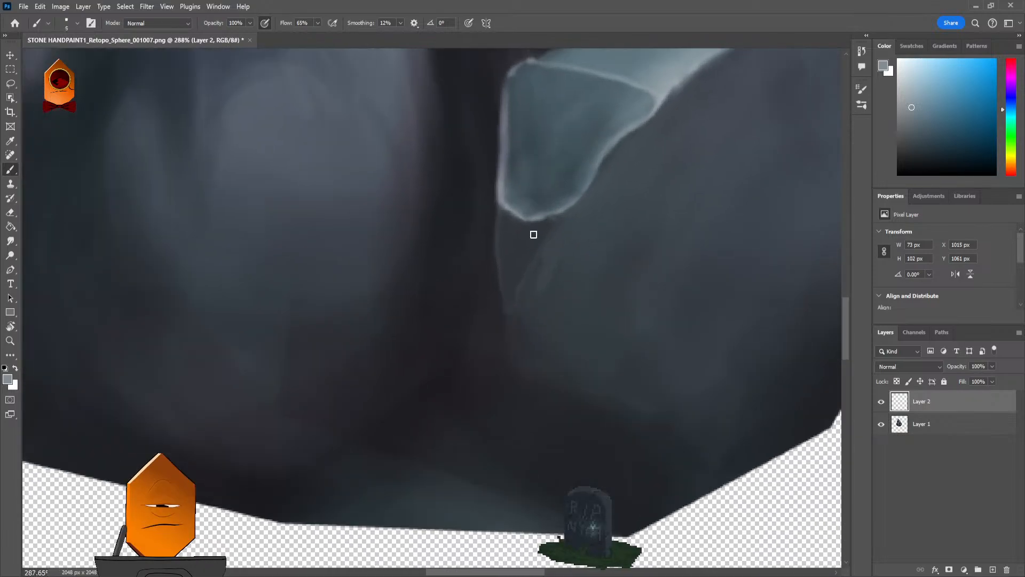
mouse_move(572, 209)
left_mouse_down()
mouse_move(549, 235)
mouse_move(571, 207)
mouse_move(534, 270)
left_mouse_up()
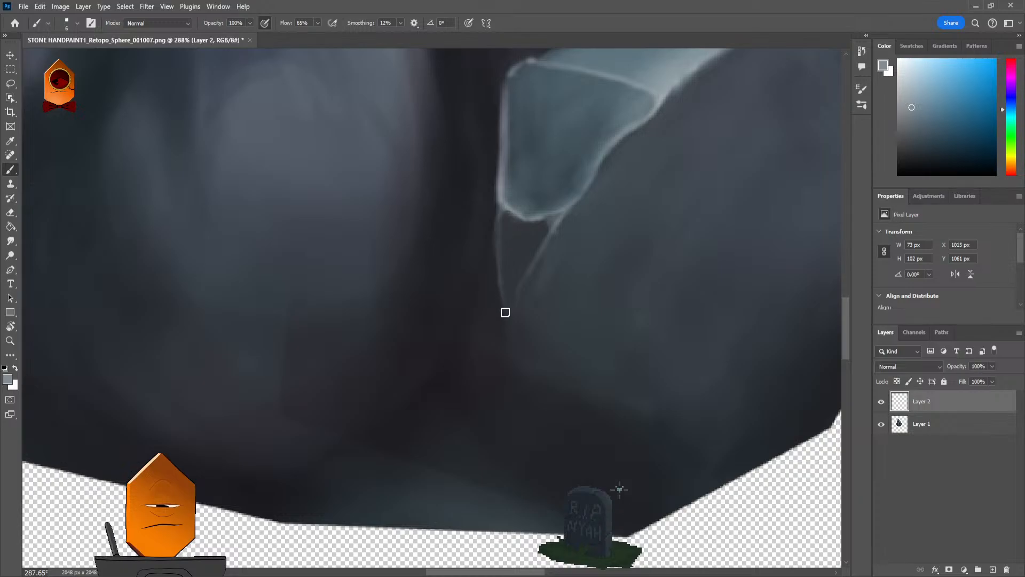
left_click_drag(536, 247, 511, 303)
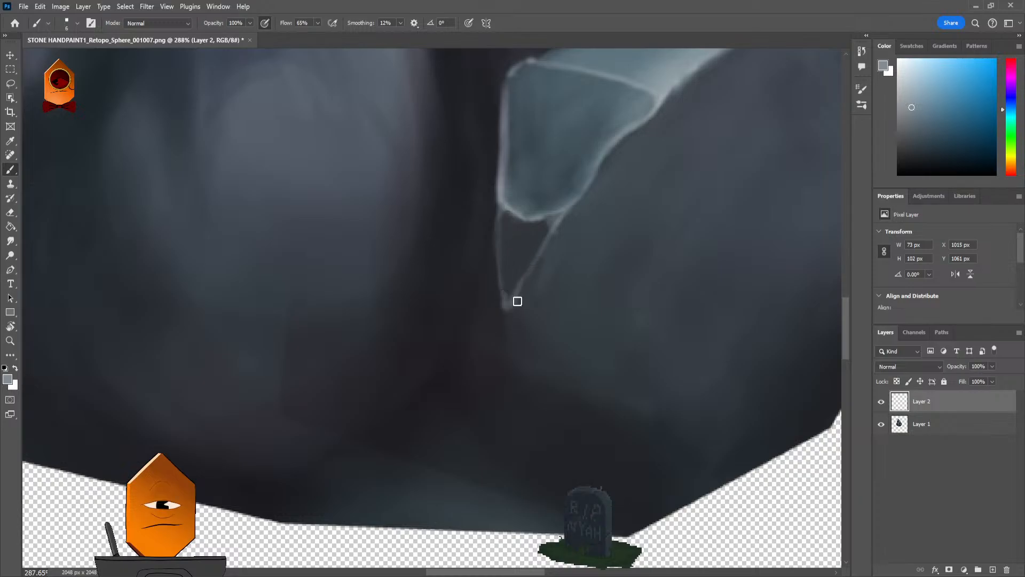
scroll(596, 296, "down", 8)
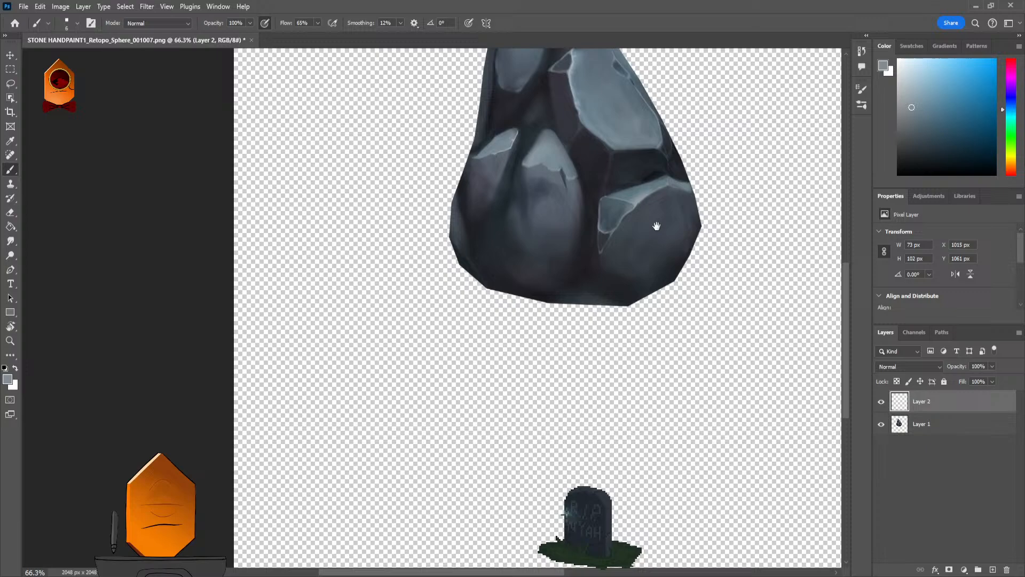
Step: Dim the wedge's light outline by painting over it with a dark tone sampled beside the wedge
left_click_drag(657, 226, 631, 255)
scroll(590, 283, "up", 5)
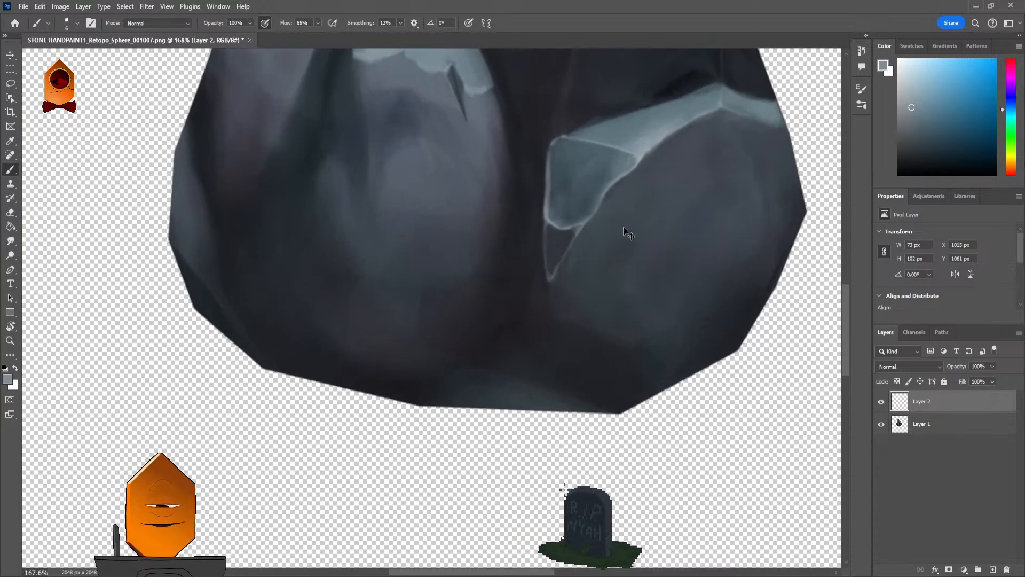
left_click(546, 258, "alt")
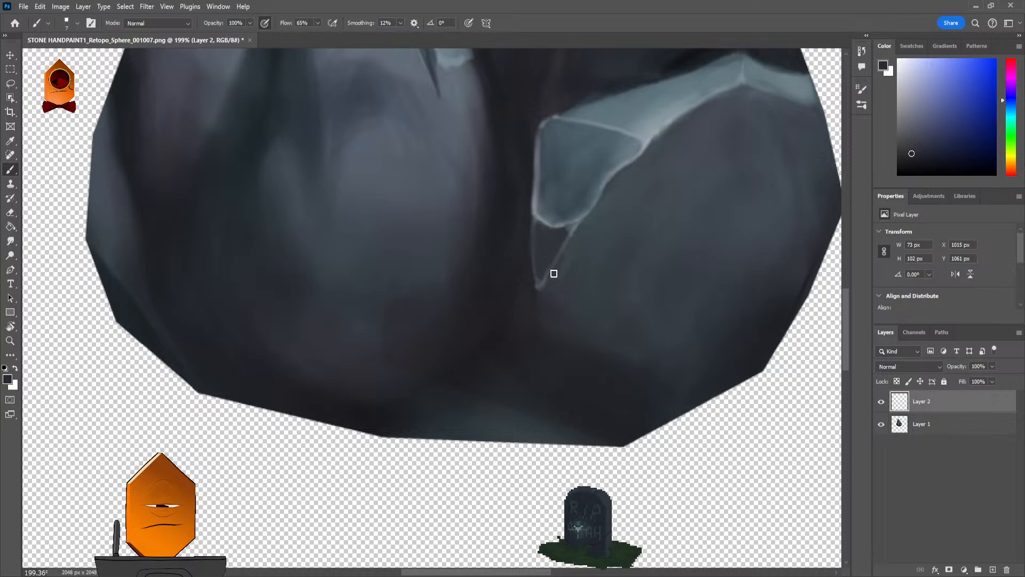
key("bracketright")
key("bracketright")
key("bracketright")
key("bracketright")
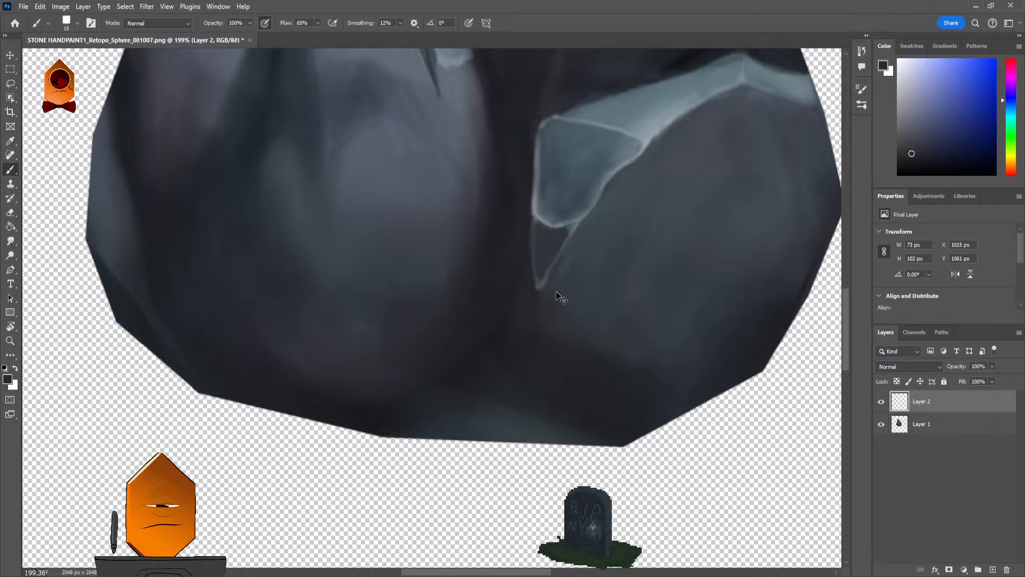
scroll(553, 290, "up", 2)
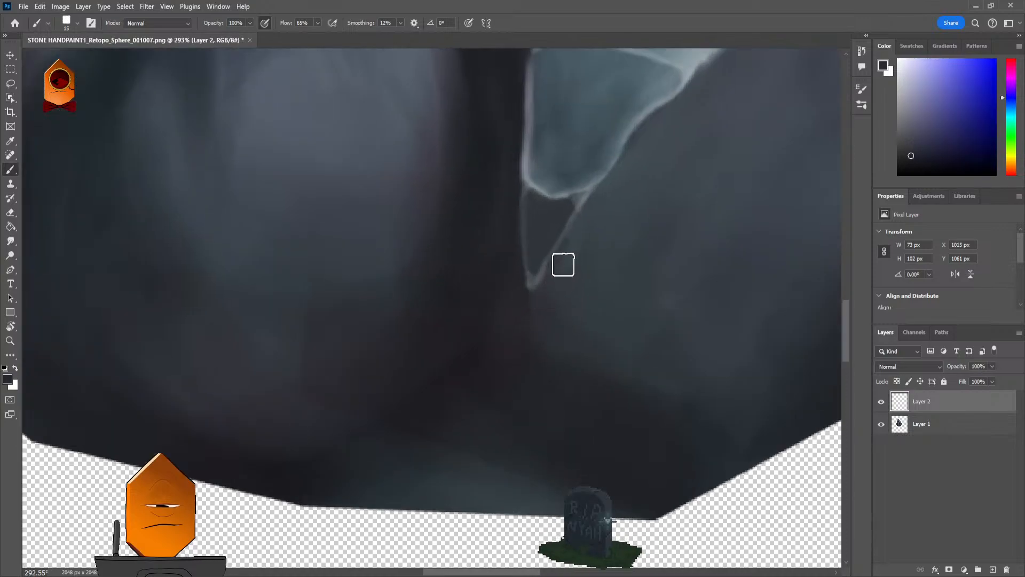
key("bracketleft")
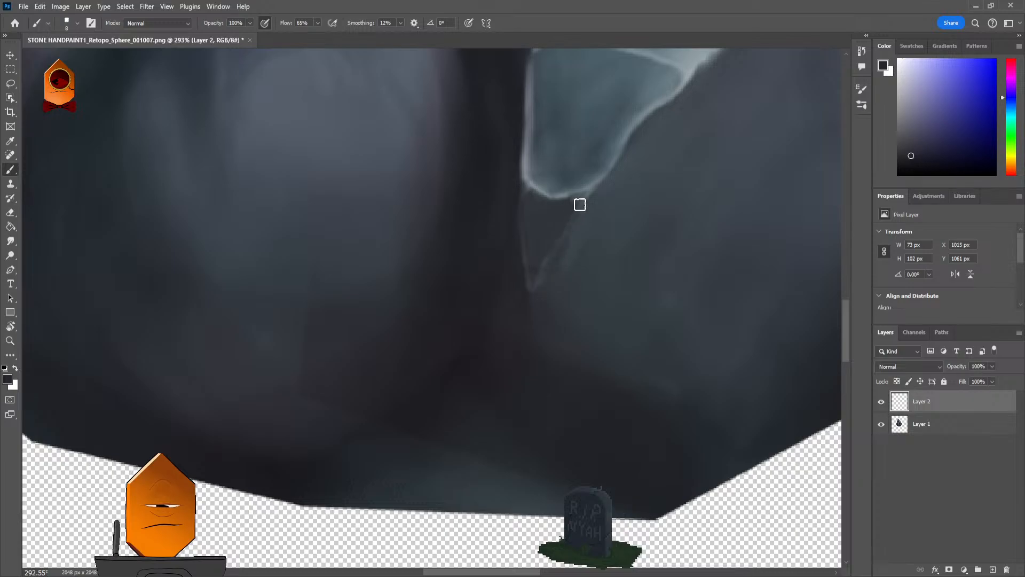
Step: Erase the excess paint around the outside of the wedge below the light facet on Layer 2
scroll(594, 233, "down", 5)
scroll(656, 188, "up", 3)
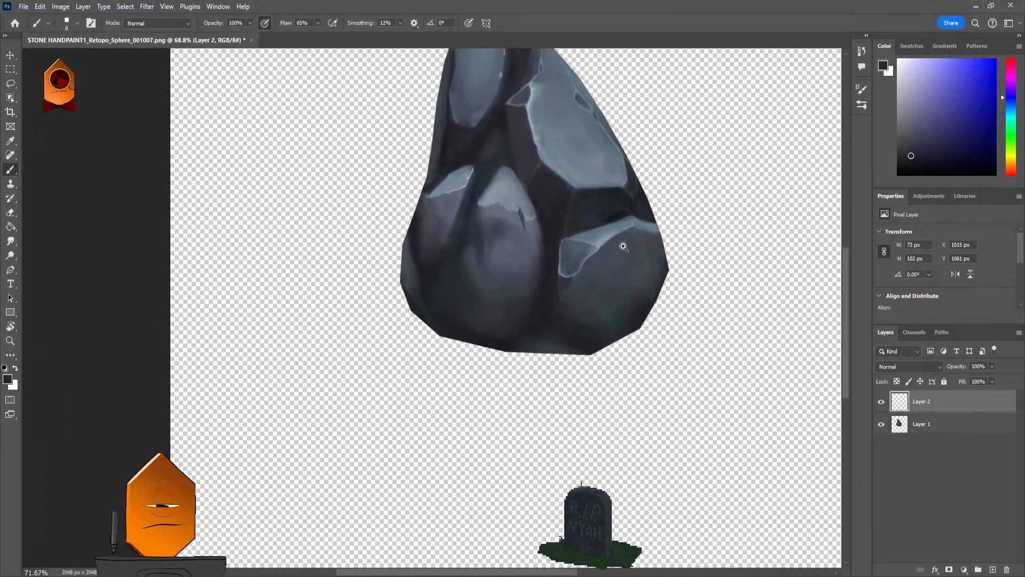
scroll(631, 245, "up", 2)
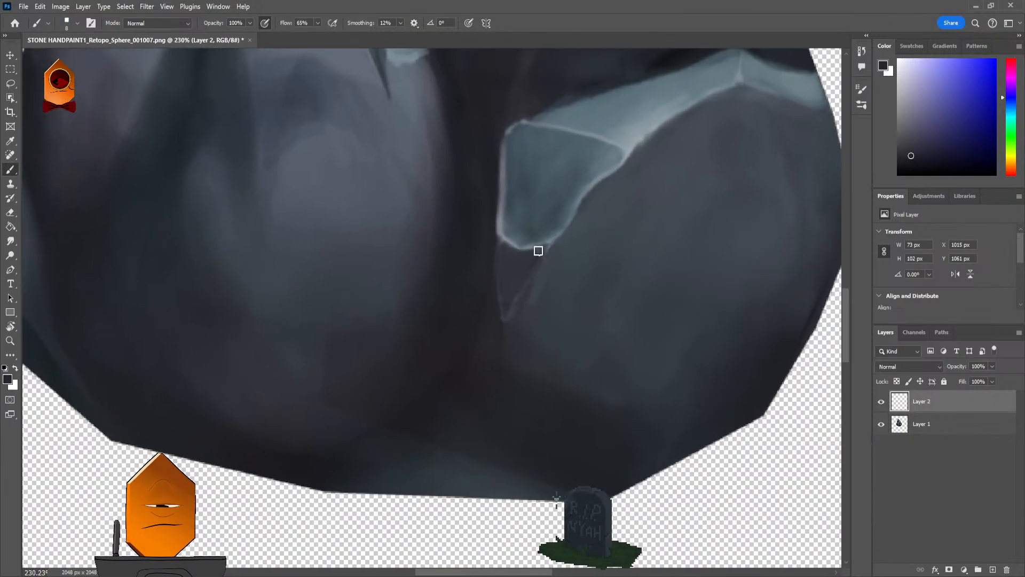
key("e")
mouse_move(549, 316)
left_mouse_down()
mouse_move(566, 270)
mouse_move(531, 359)
left_mouse_up()
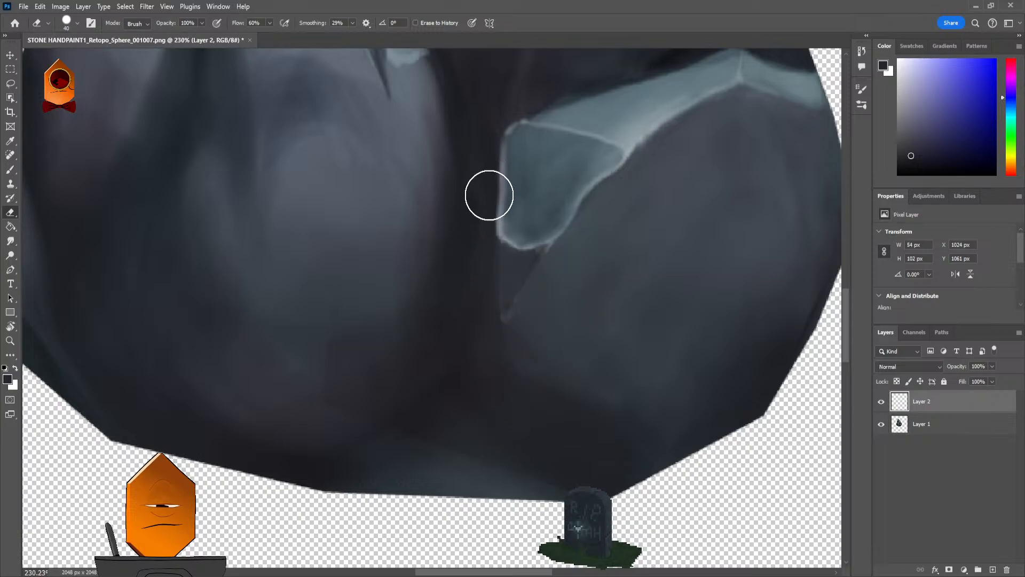
left_click_drag(474, 229, 466, 245)
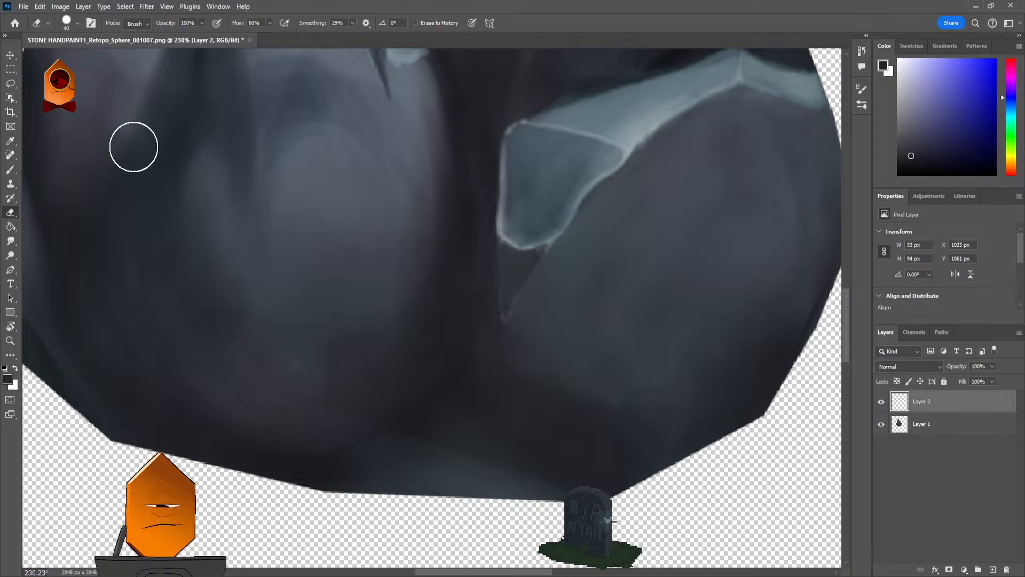
left_click_drag(482, 342, 474, 316)
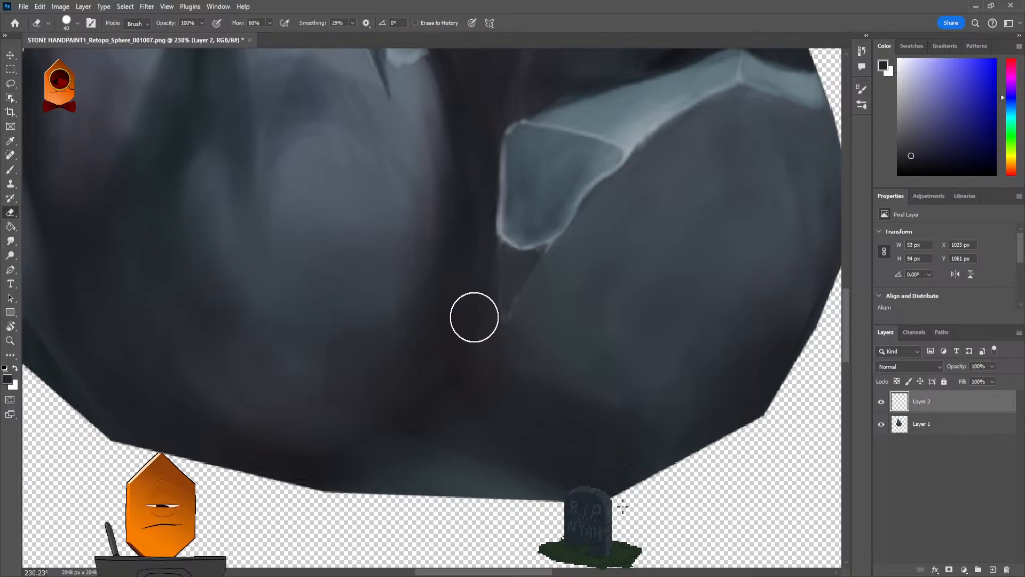
Step: Smudge the wedge's slanted edge and interior with a small brush to blend them into the surrounding stone
left_click(10, 241)
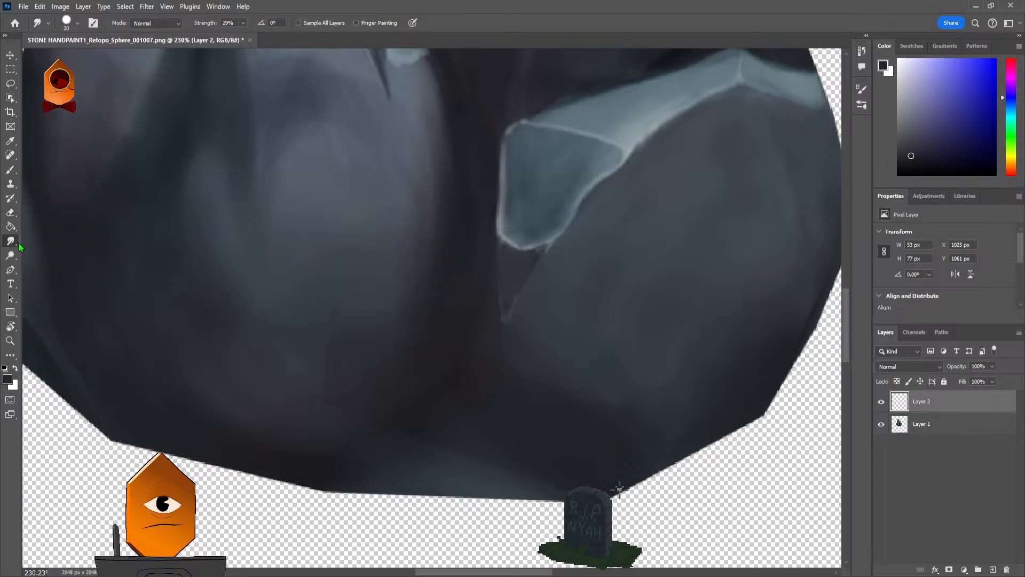
key("bracketleft")
key("bracketleft")
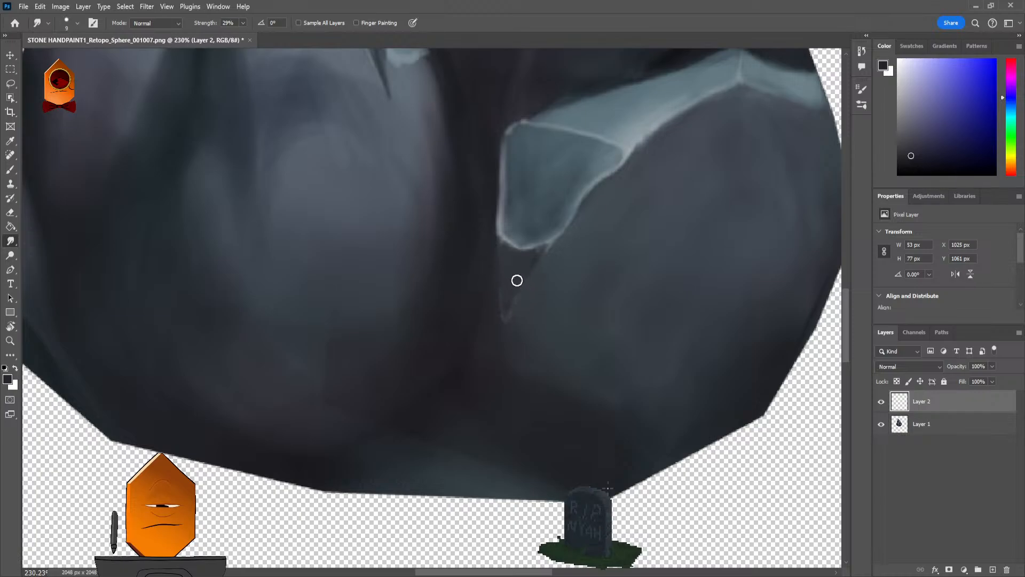
scroll(517, 301, "up", 3)
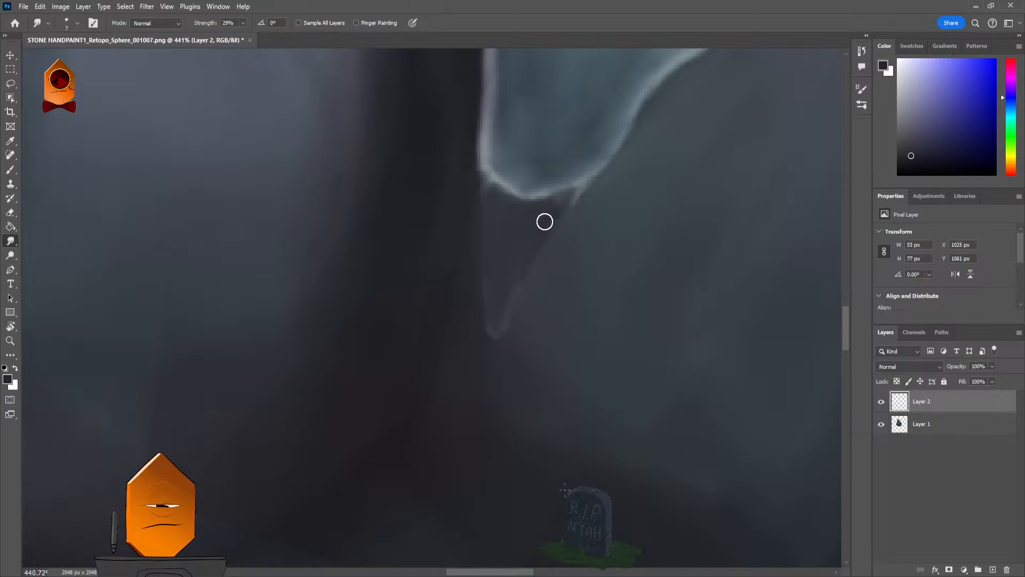
key("bracketleft")
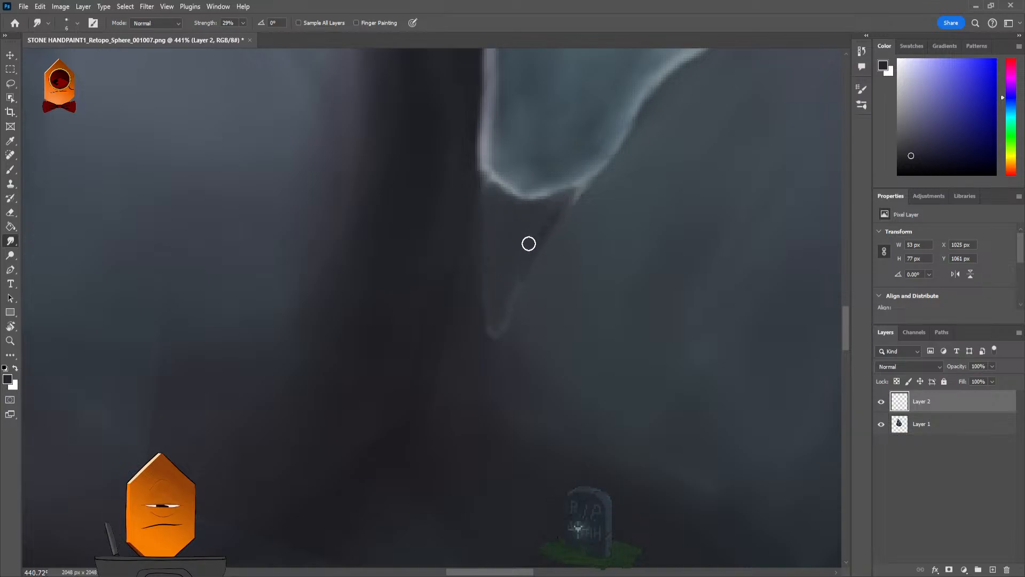
scroll(510, 280, "down", 10)
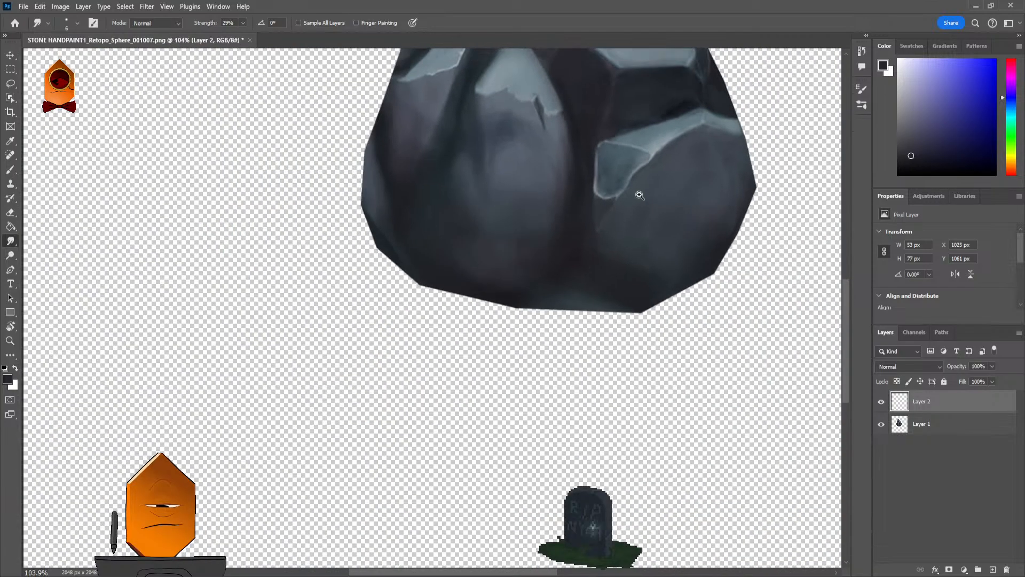
scroll(617, 178, "up", 8)
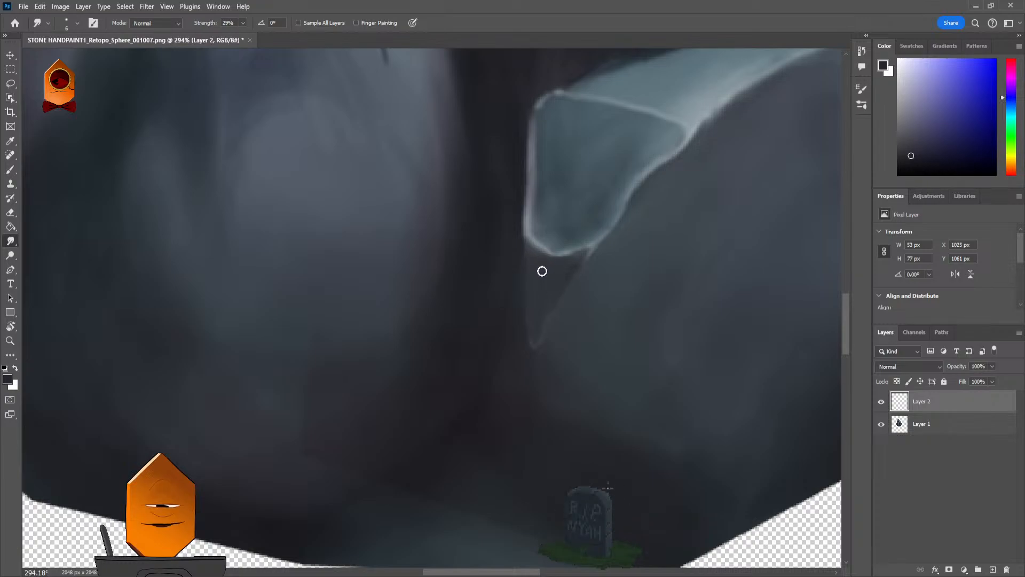
Step: Repaint the wedge's edge beside the dark crevice with a smaller brush, using tones sampled from the wedge and the crevice
key("b")
left_click(538, 267, "alt")
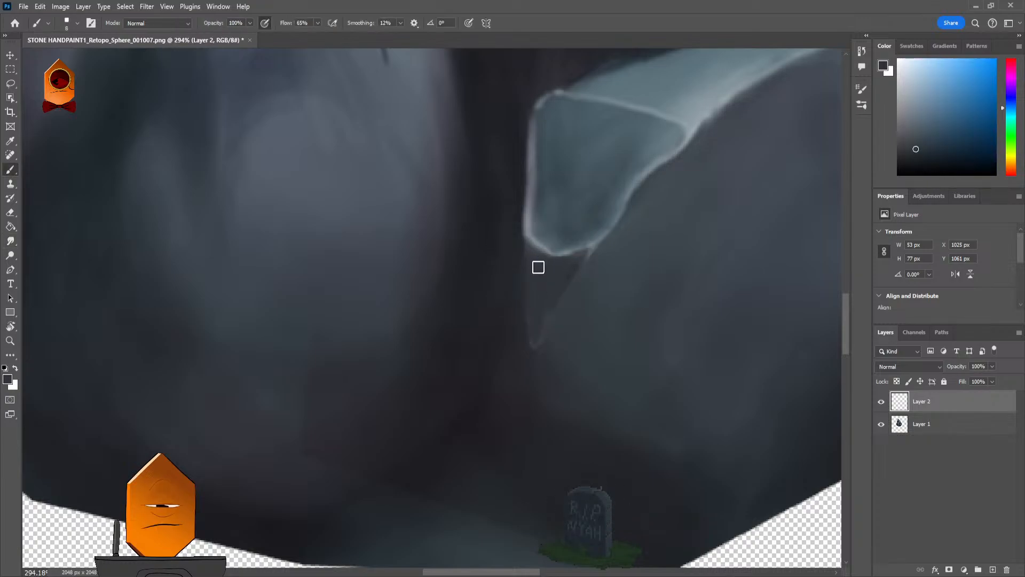
scroll(540, 281, "up", 4)
scroll(552, 258, "down", 3)
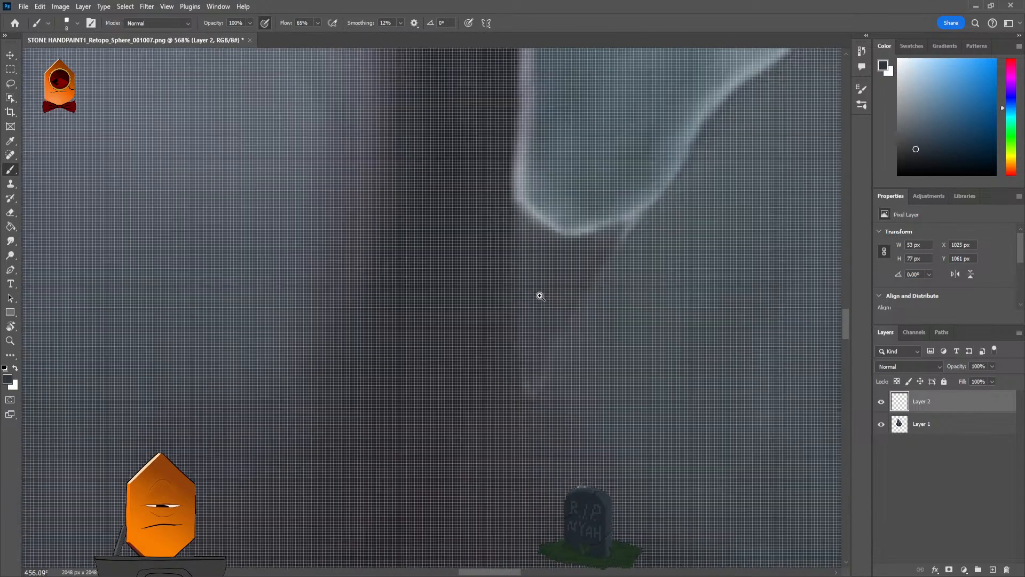
key("bracketleft")
key("bracketleft")
key("bracketleft")
left_click(515, 227, "alt")
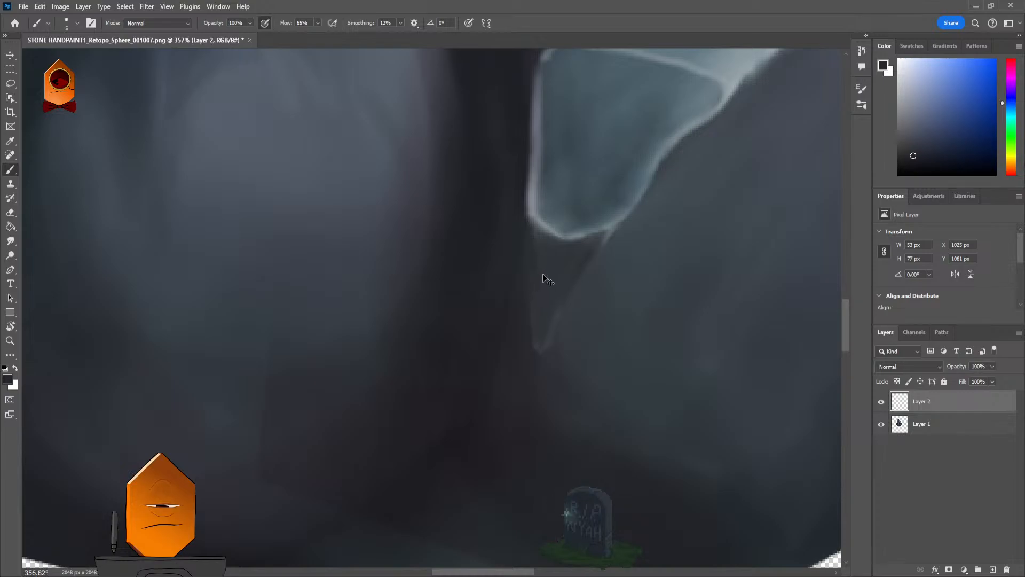
left_click(542, 251, "alt")
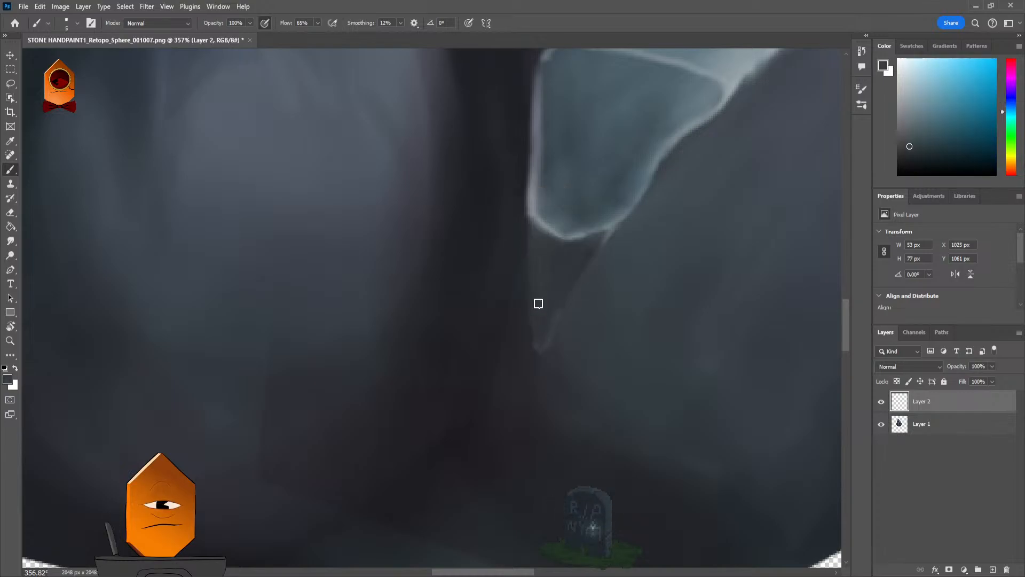
scroll(616, 238, "down", 5)
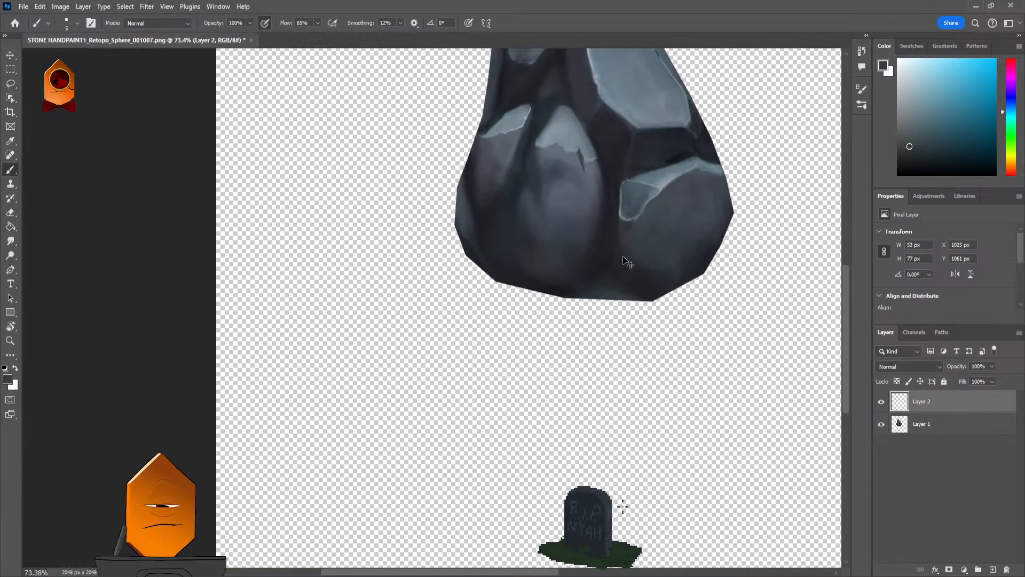
Step: Paint over the wedge's pointed tip with sampled dark stone tones so it fades into the shadow
scroll(624, 259, "up", 5)
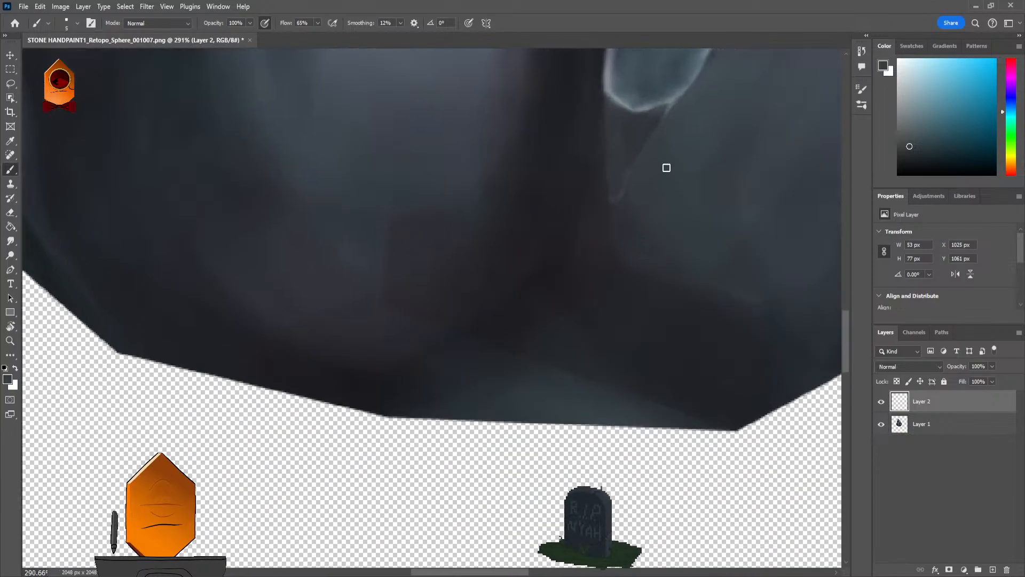
left_click(636, 147, "alt")
left_click(628, 176, "alt")
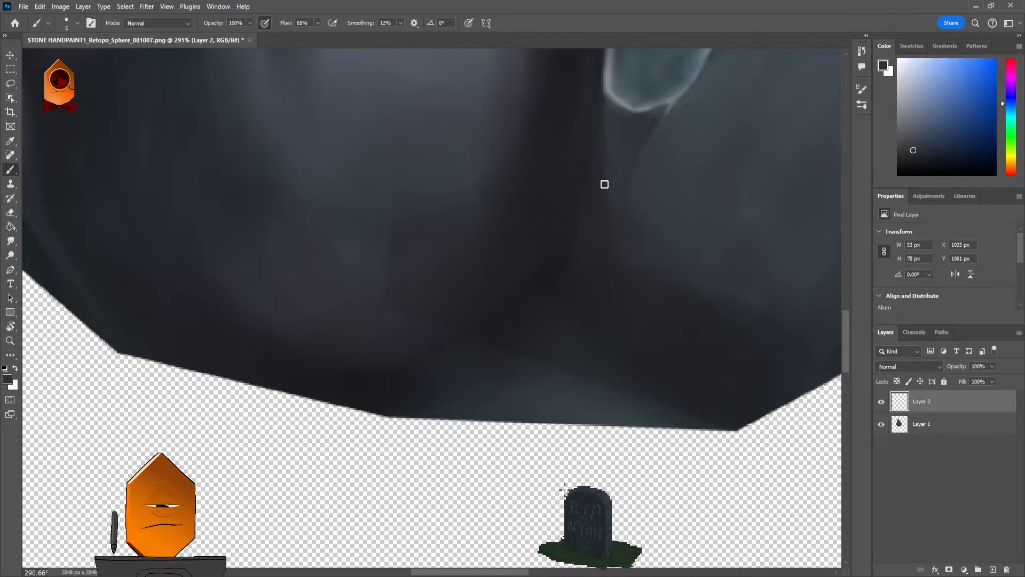
left_click_drag(604, 179, 630, 209)
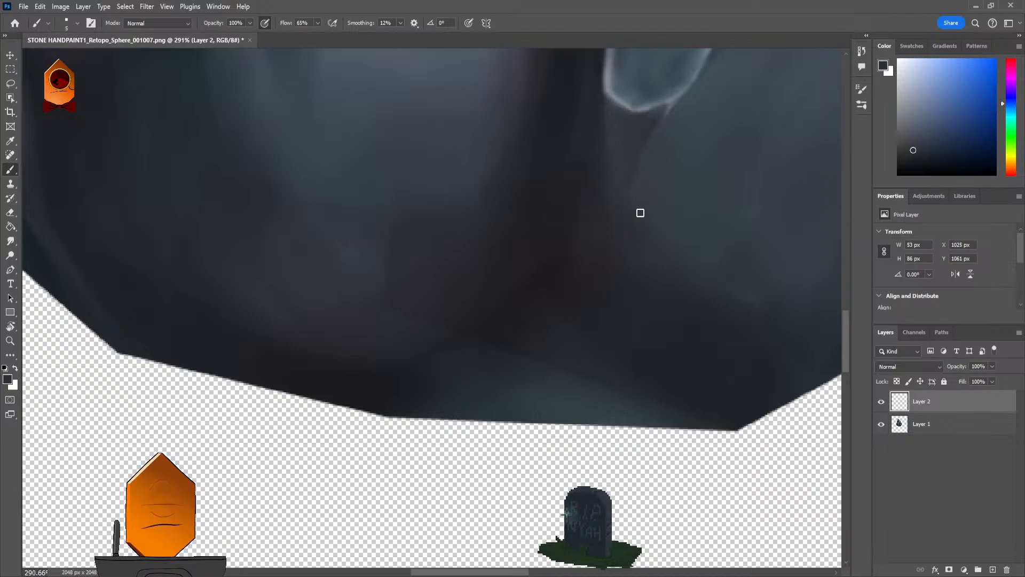
scroll(639, 211, "down", 6)
scroll(628, 244, "up", 6)
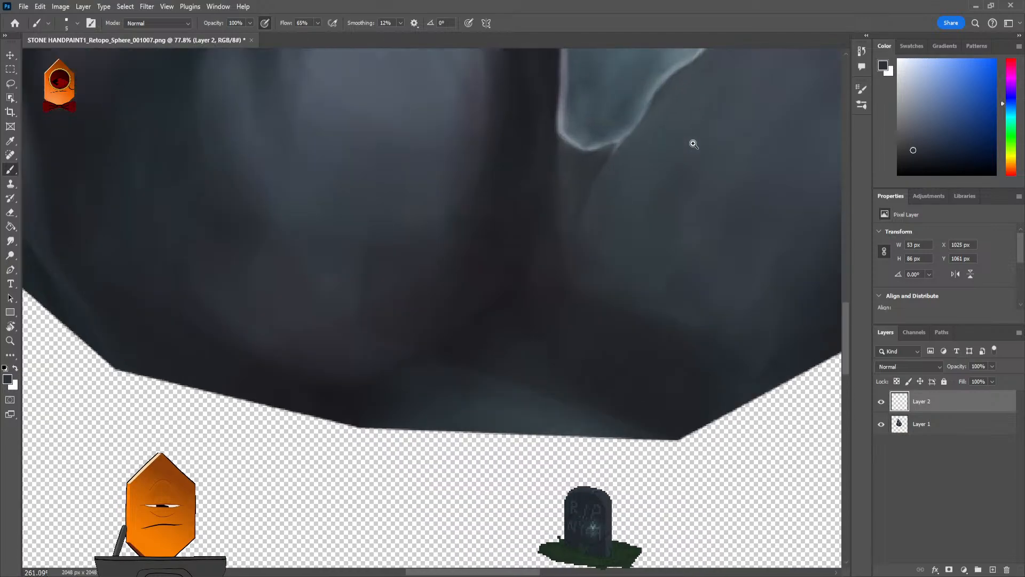
Step: Erase along the wedge's slanted edge on Layer 2 to refine where it meets the boulder face
key("e")
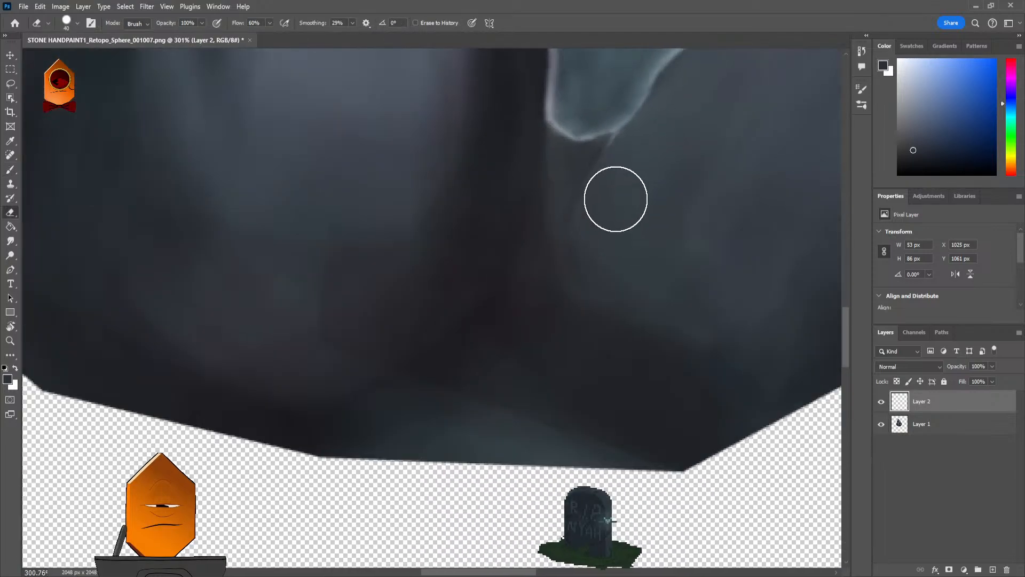
scroll(634, 268, "down", 5)
scroll(656, 244, "up", 2)
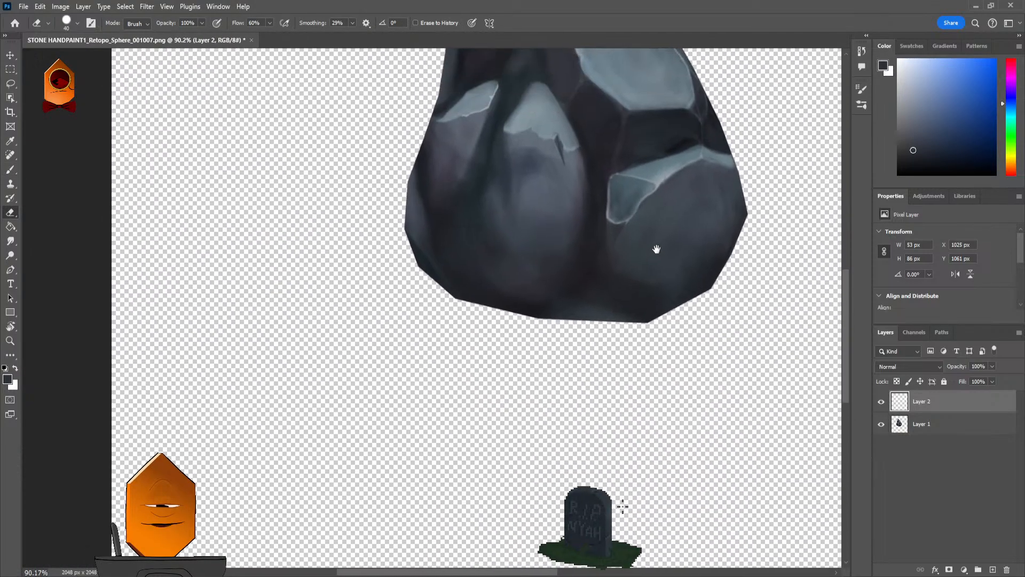
scroll(673, 214, "up", 3)
scroll(684, 167, "up", 1)
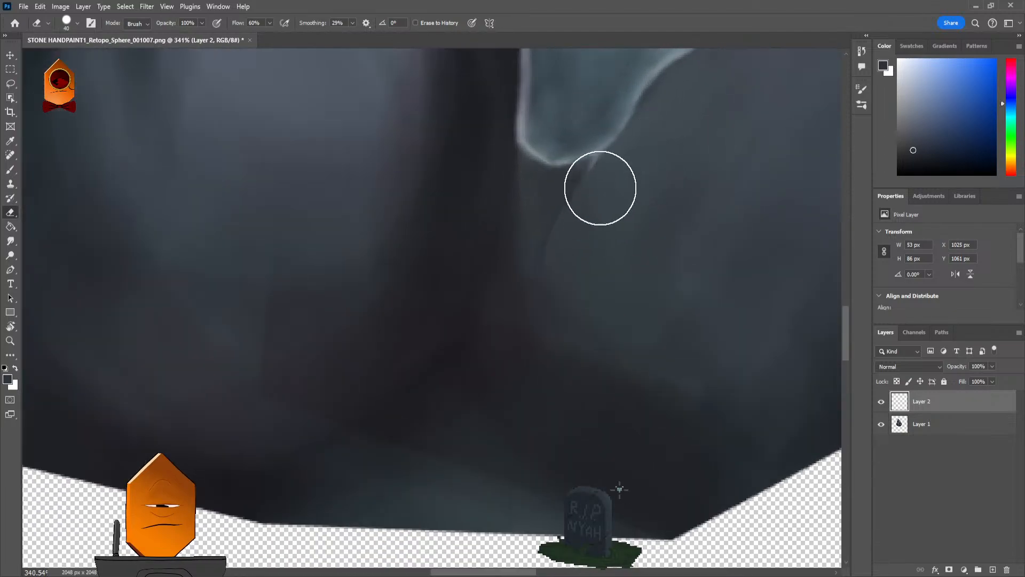
Step: Repaint the wedge's upper corner under the light facet and its slanted edge with a small brush in the dark stone tone
key("b")
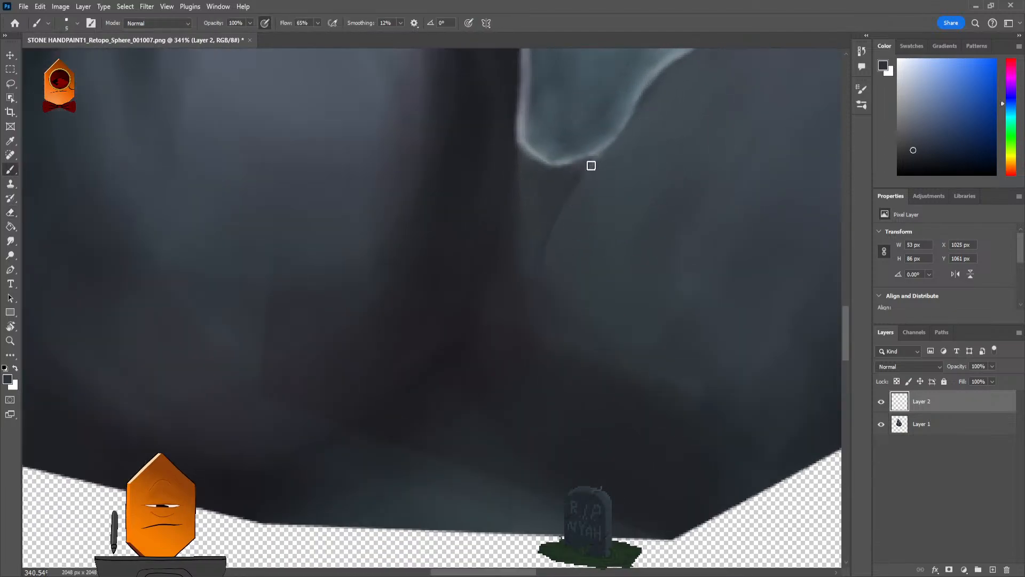
scroll(636, 142, "up", 2)
key("p")
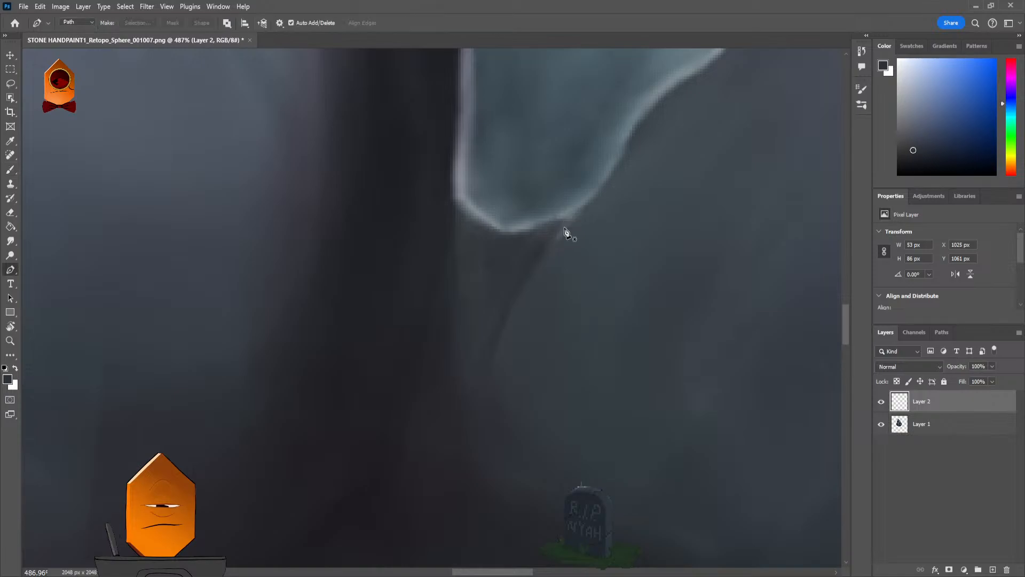
key("b")
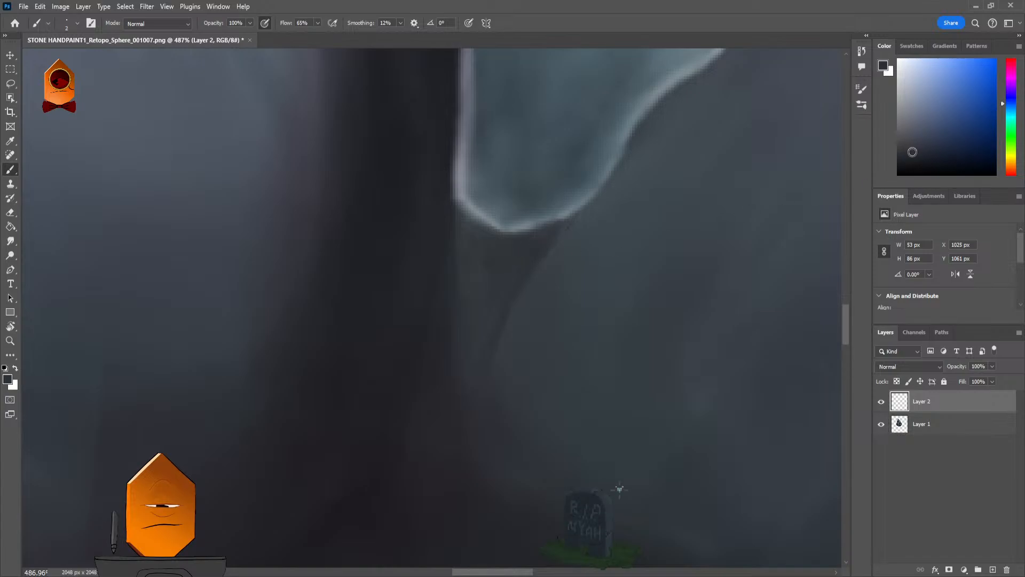
key("bracketright")
key("bracketright")
key("bracketright")
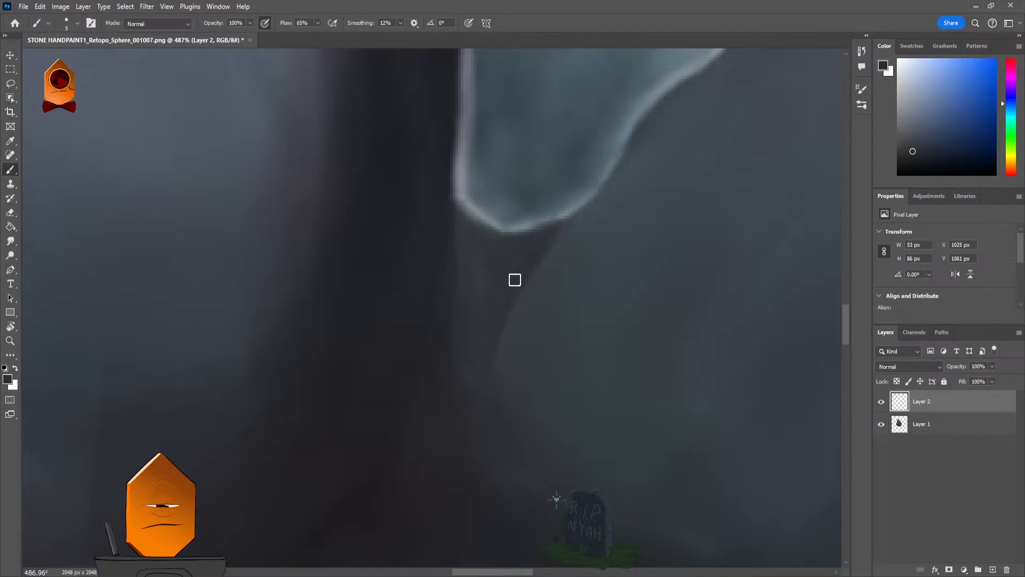
Step: Sample the light facet's teal tone and brush it into the wedge's side beside the dark crevice
scroll(657, 222, "down", 8)
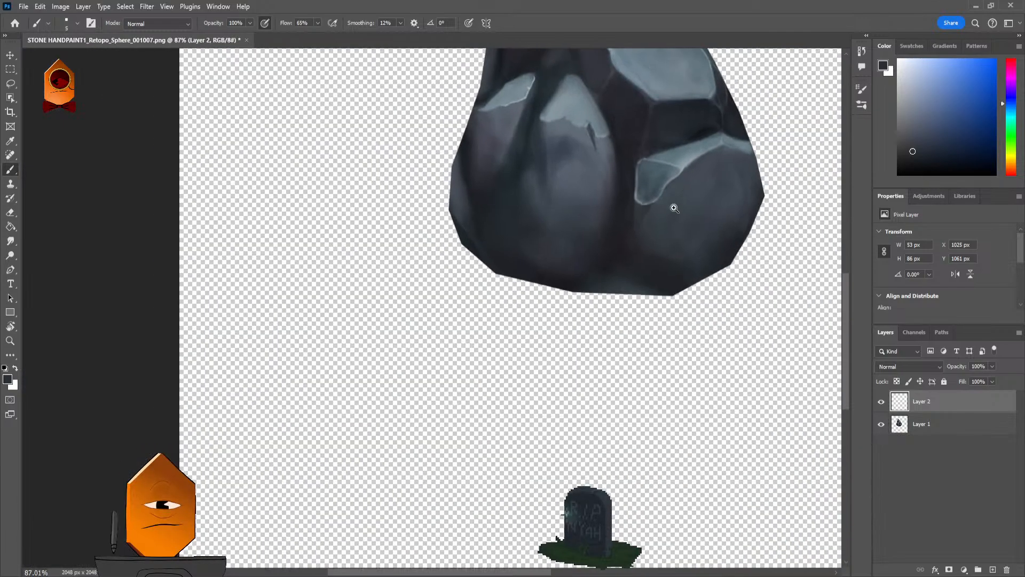
scroll(674, 209, "down", 2)
scroll(679, 214, "up", 6)
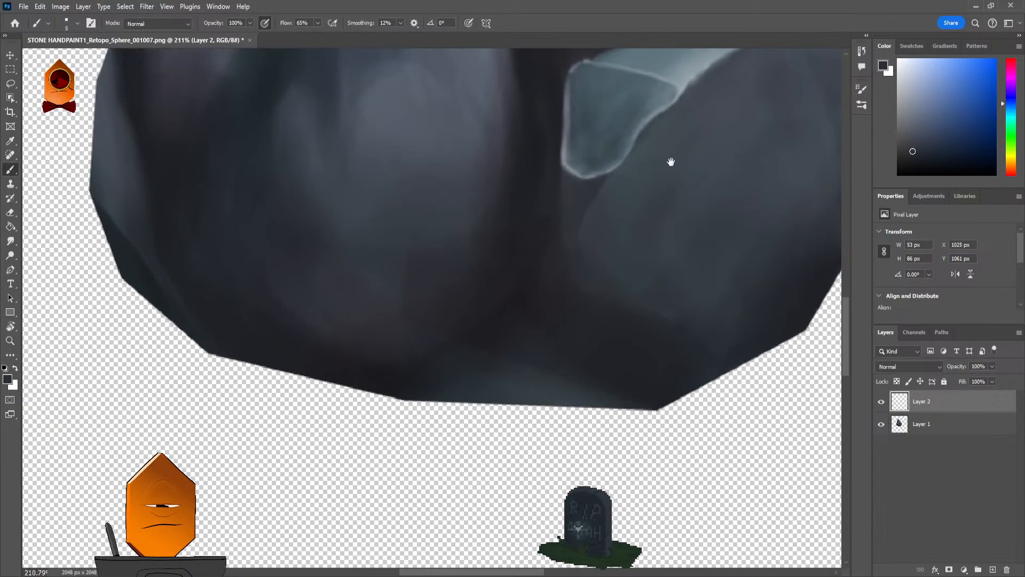
scroll(666, 180, "up", 2)
left_click_drag(651, 188, 641, 244)
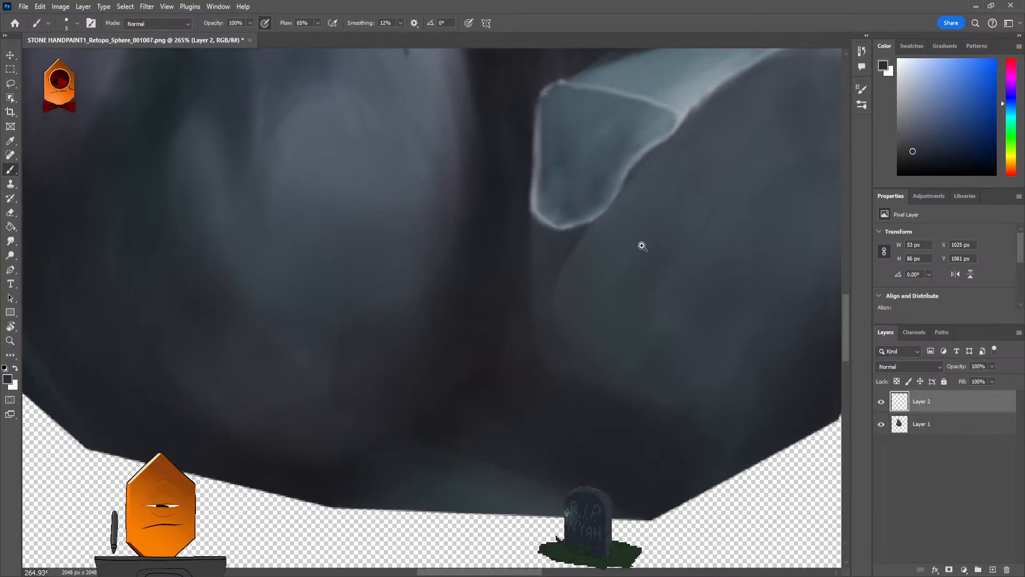
left_click(587, 160, "alt")
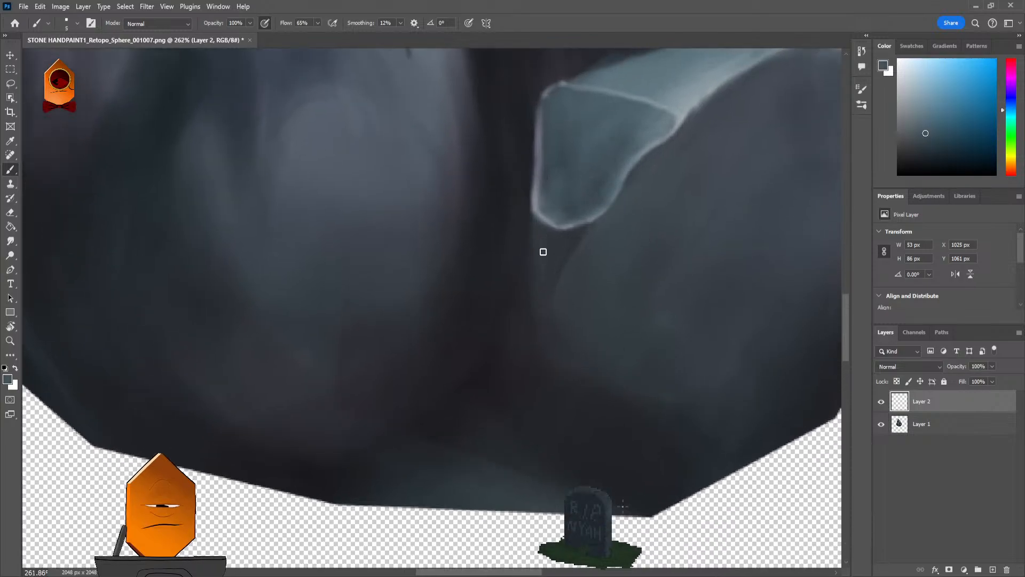
scroll(625, 206, "down", 4)
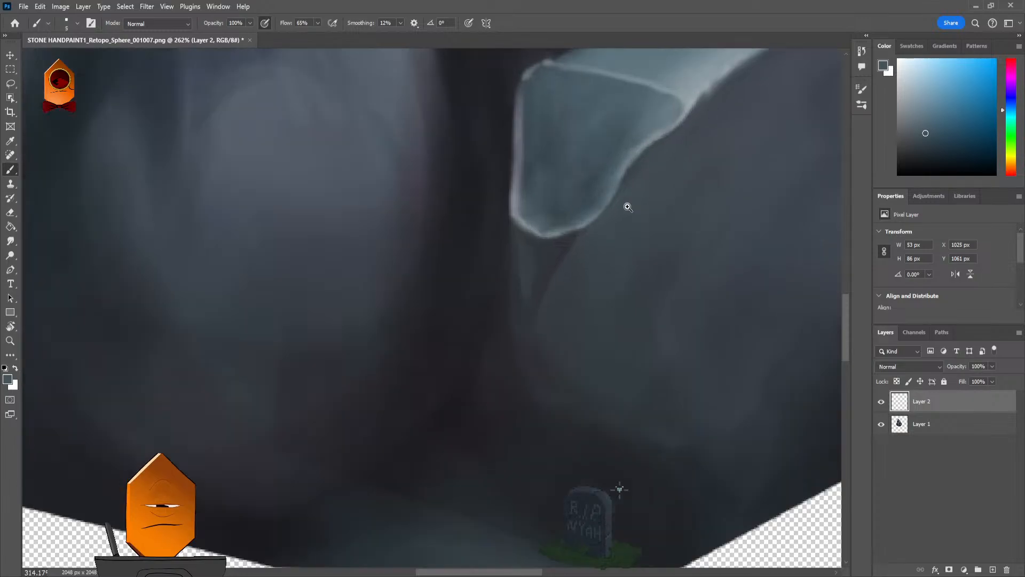
scroll(614, 258, "up", 3)
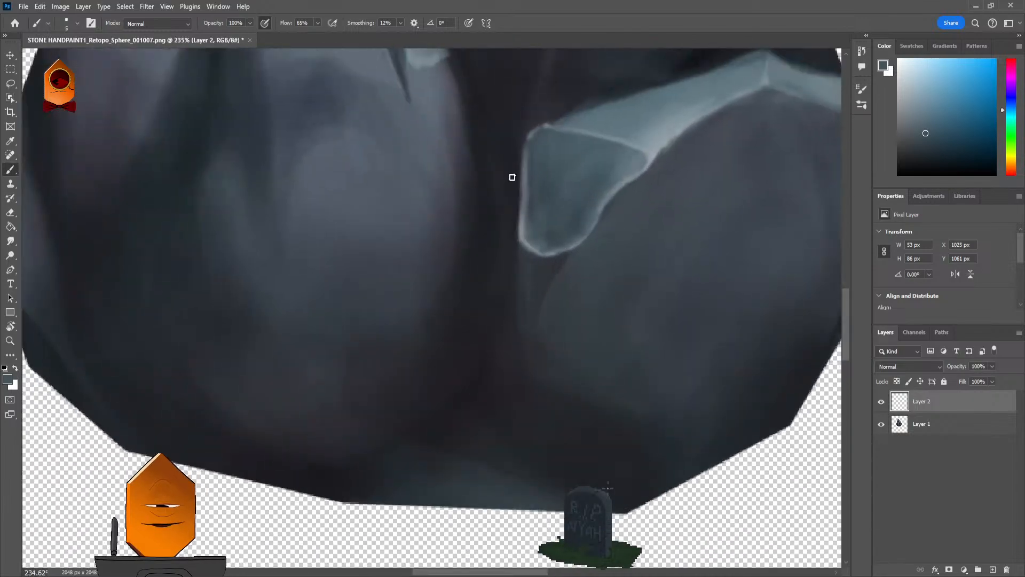
Step: Lower the brush opacity to 41% and glaze the teal tone over the wedge's interior with a slightly larger brush
left_click_drag(250, 23, 219, 32)
scroll(568, 257, "up", 3)
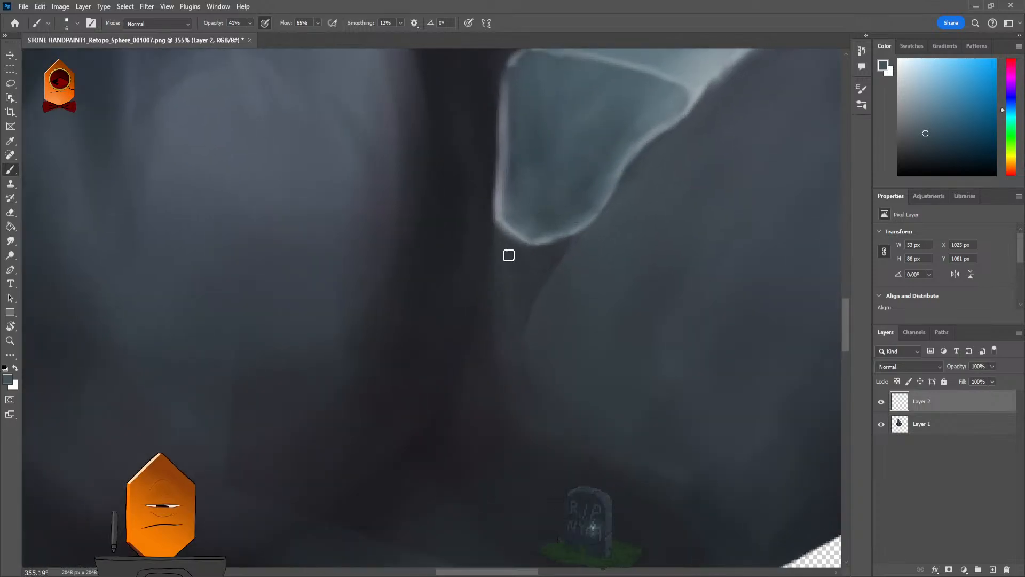
key("bracketright")
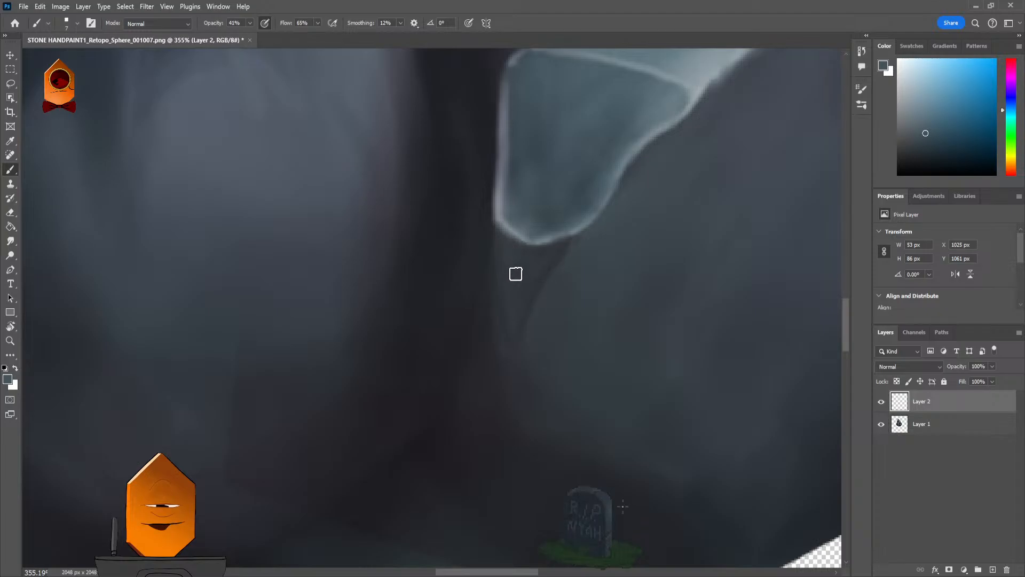
scroll(578, 334, "down", 5)
scroll(579, 335, "up", 5)
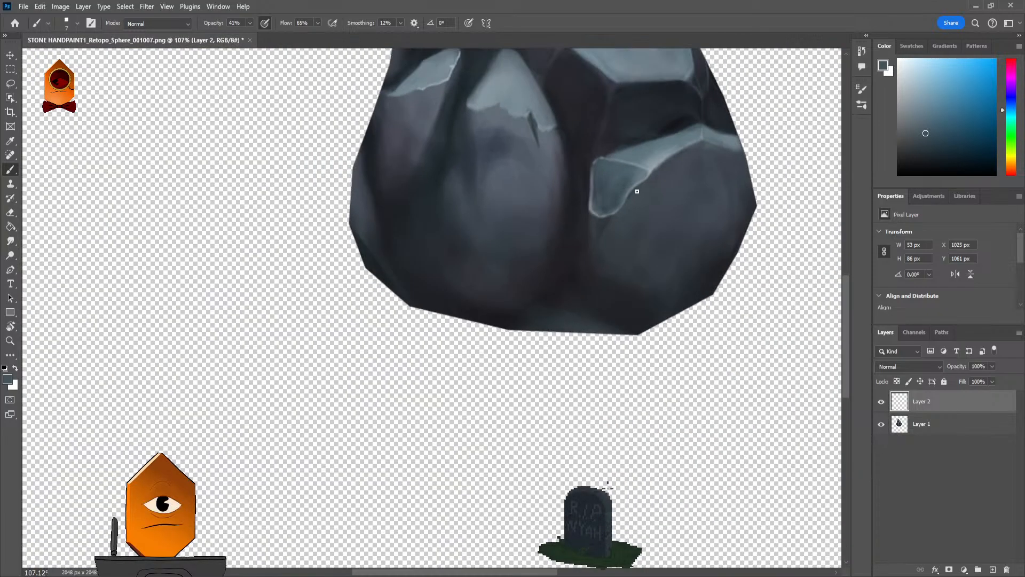
left_click_drag(641, 190, 564, 239)
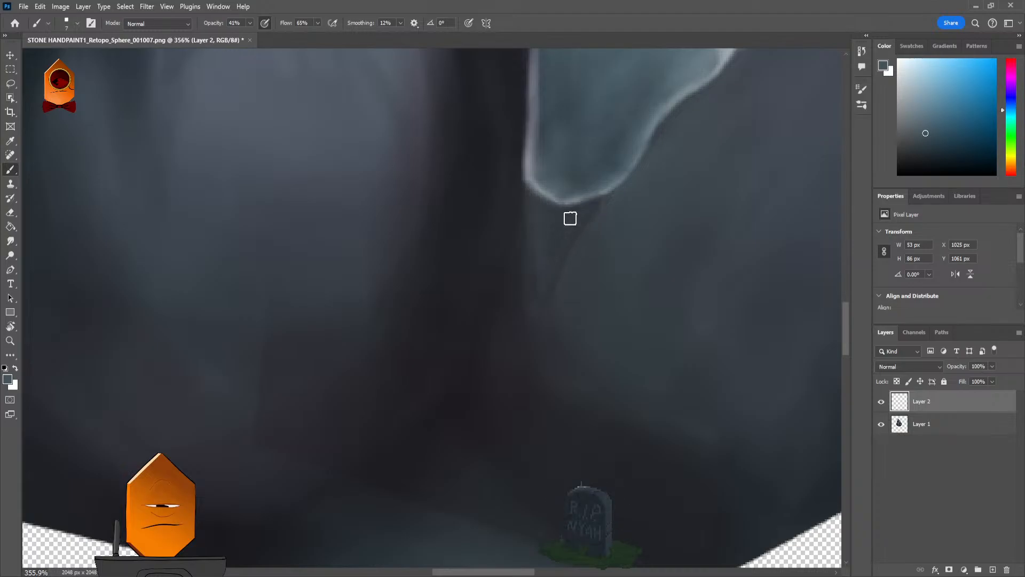
Step: Reduce the eraser to 25 px and clean up the wedge's slanted edge from the facet down to the tip
scroll(592, 323, "down", 8)
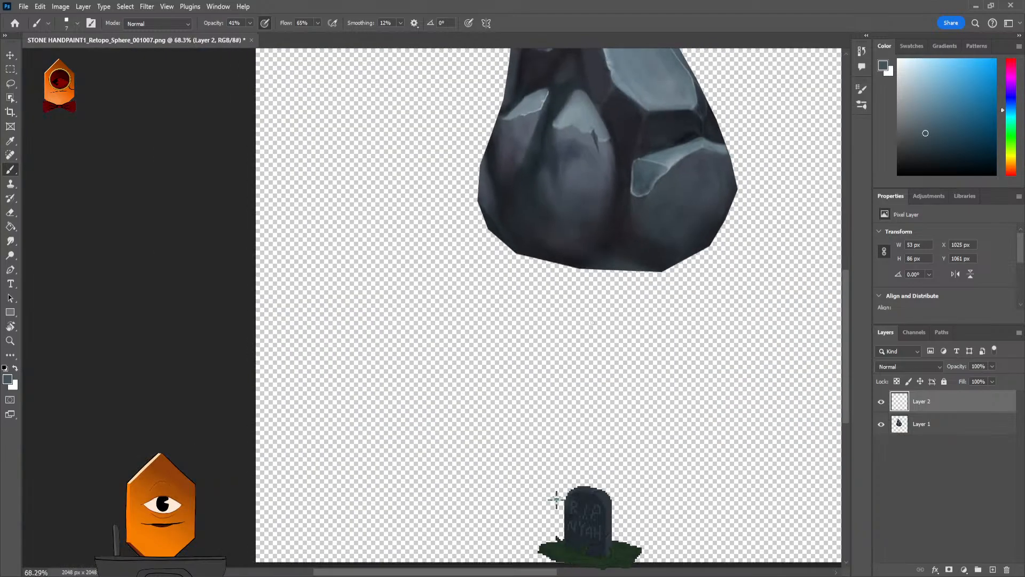
scroll(607, 251, "up", 7)
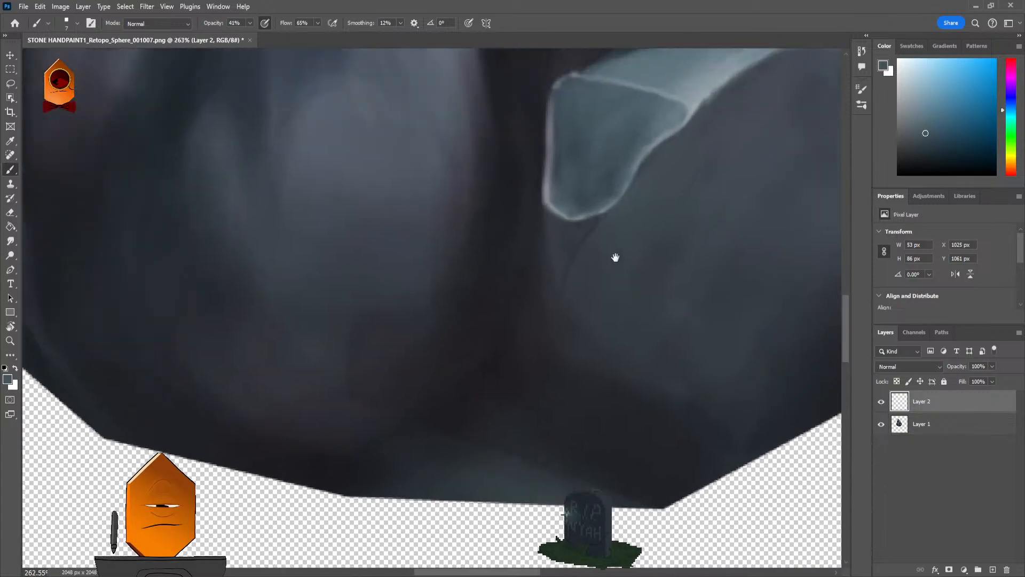
scroll(615, 257, "up", 3)
key("e")
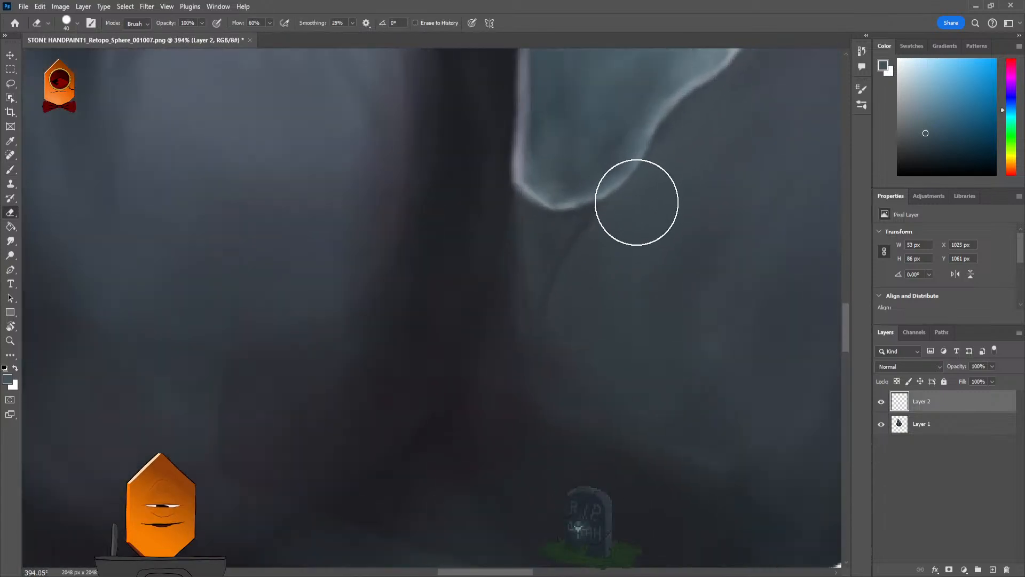
key("bracketleft")
key("bracketleft")
key("bracketleft")
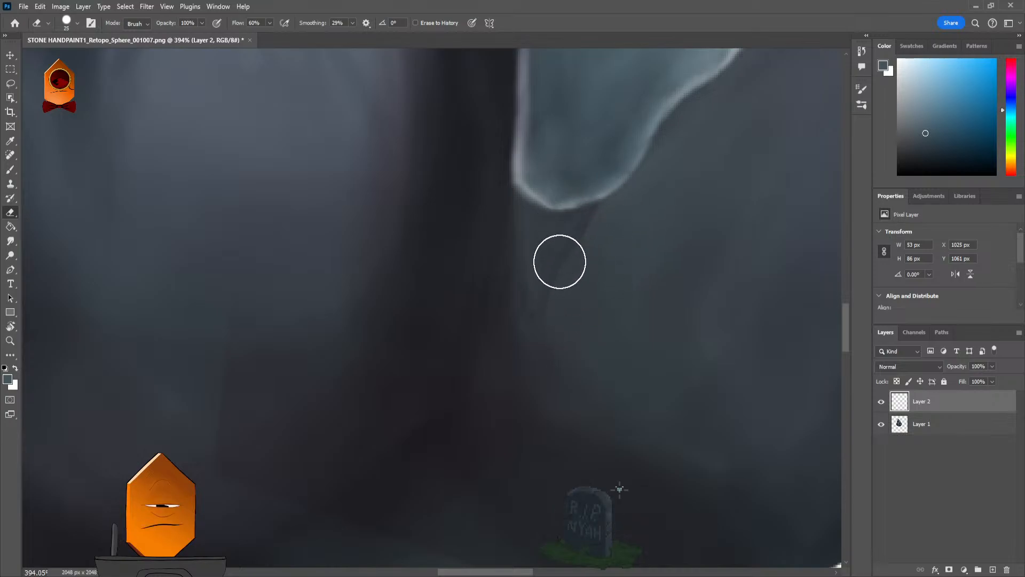
Step: Brush more teal tone faintly over the wedge's lower part and erase the excess paint around its tip
key("b")
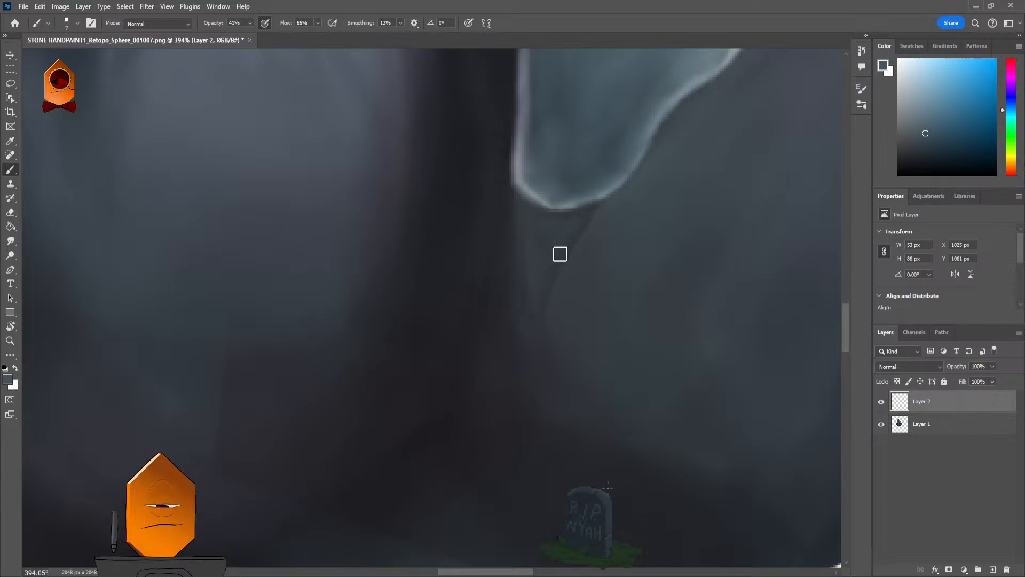
scroll(655, 228, "down", 5)
scroll(650, 268, "up", 4)
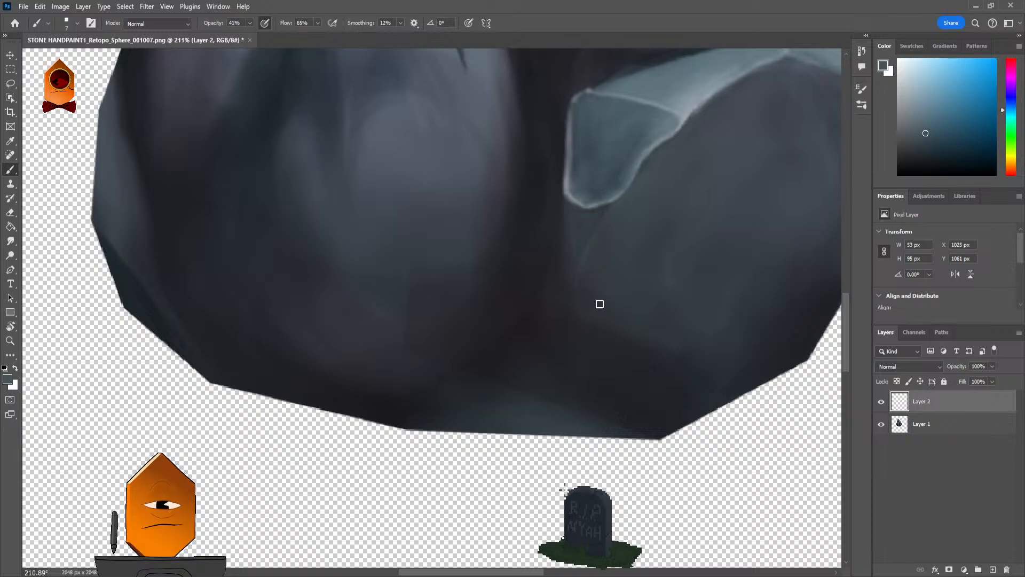
key("e")
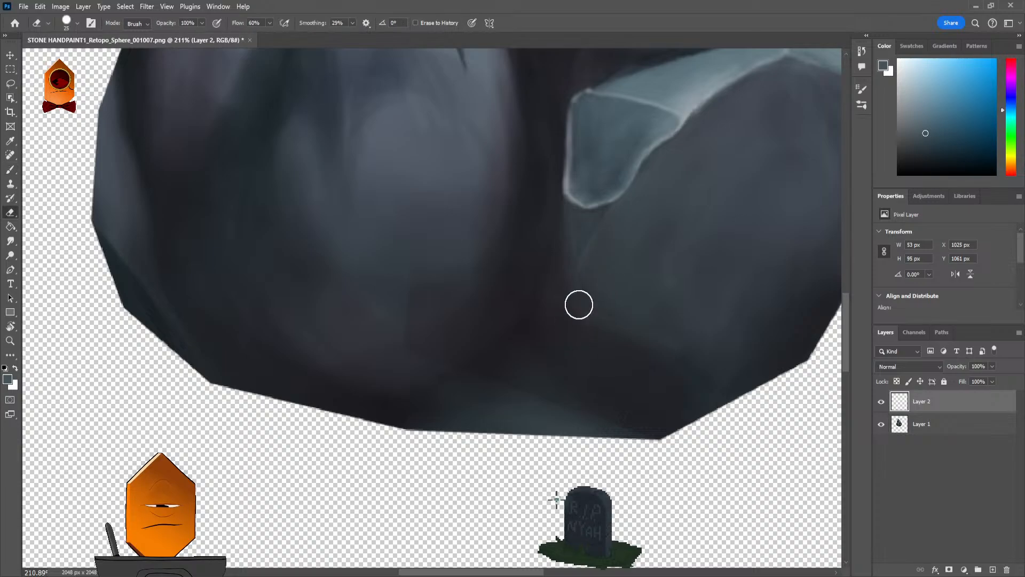
scroll(604, 294, "down", 3)
scroll(679, 212, "up", 1)
scroll(679, 212, "up", 2)
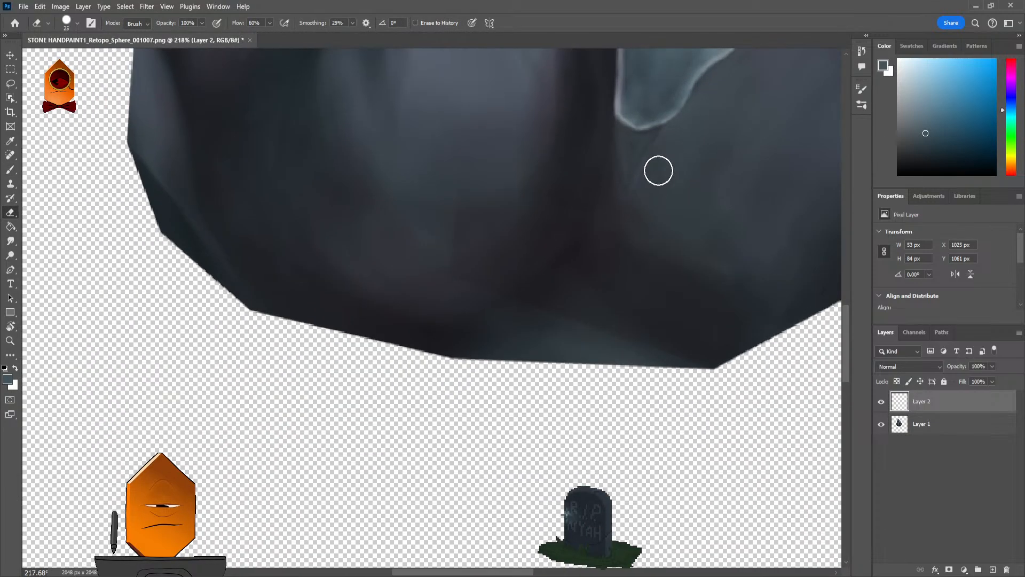
Step: Sample the dark tone above the middle boulder, set the brush opacity to 97%, and notch the peak of its light cap
scroll(663, 190, "down", 5)
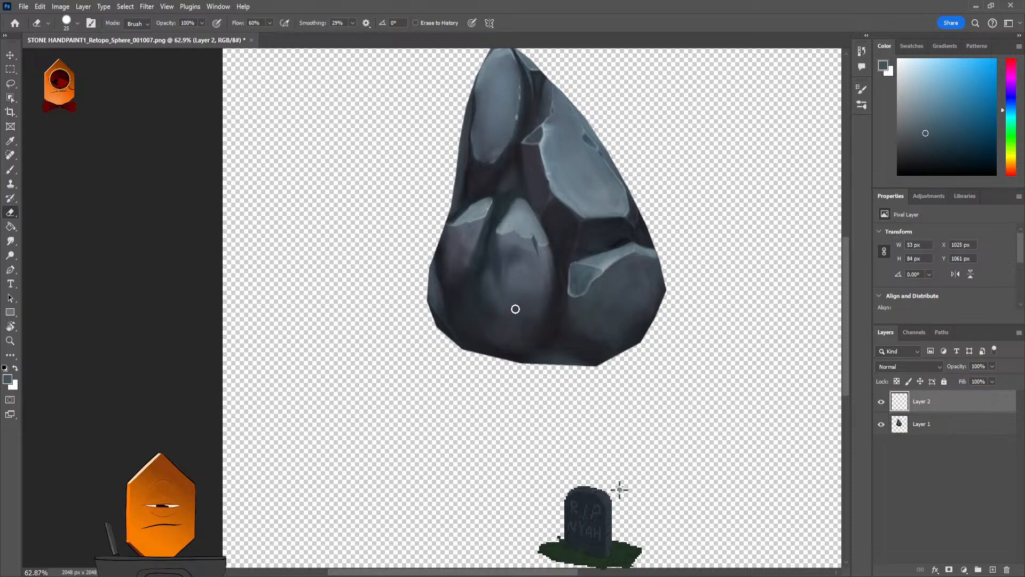
scroll(599, 246, "down", 2)
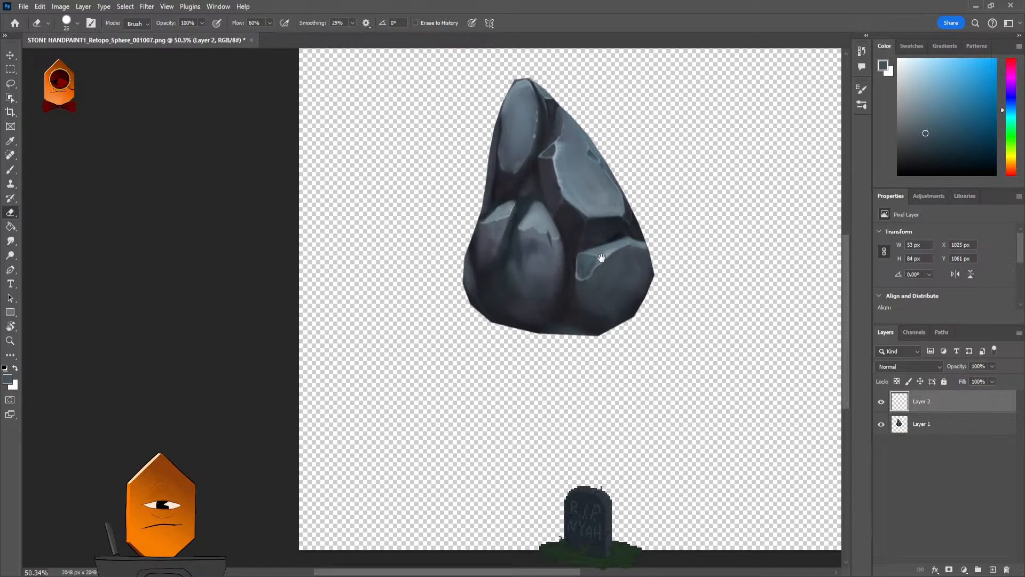
scroll(596, 259, "up", 1)
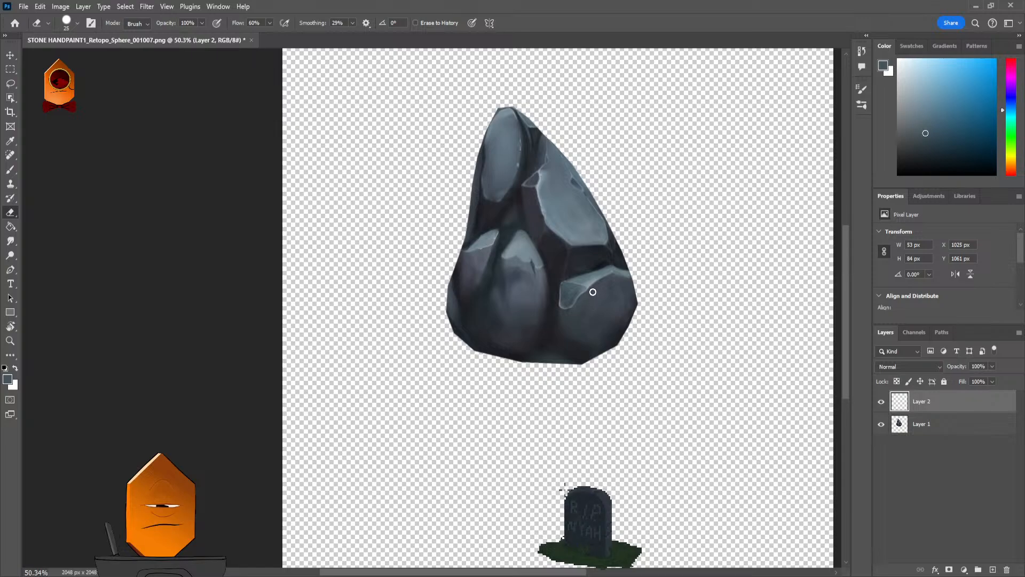
scroll(561, 256, "up", 3)
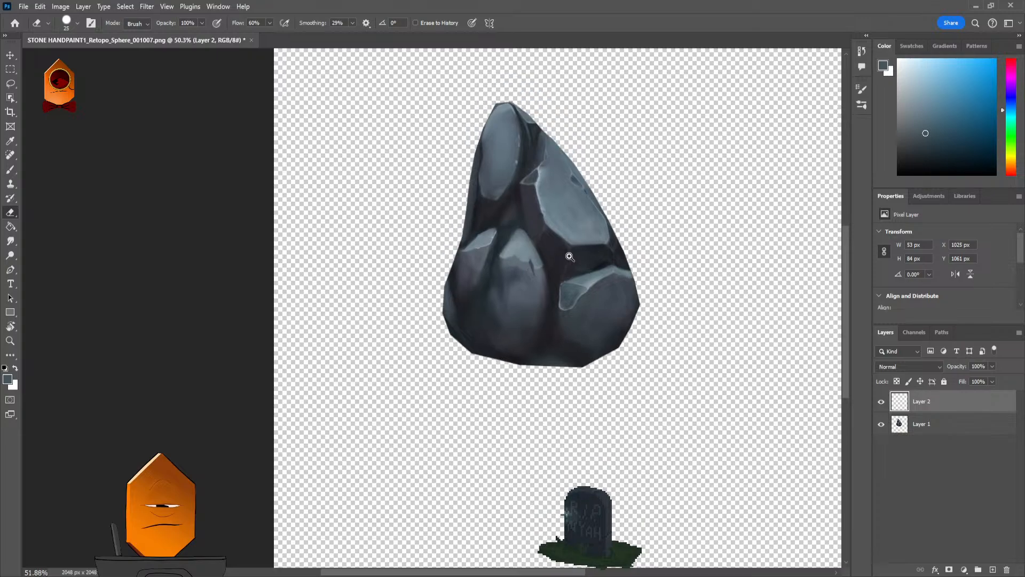
scroll(593, 232, "up", 2)
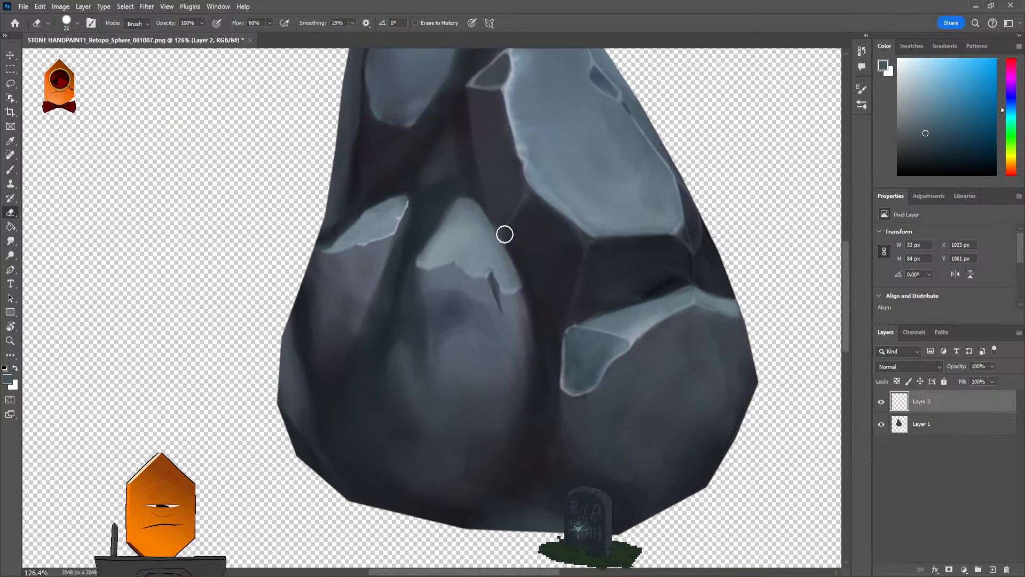
scroll(461, 227, "up", 1)
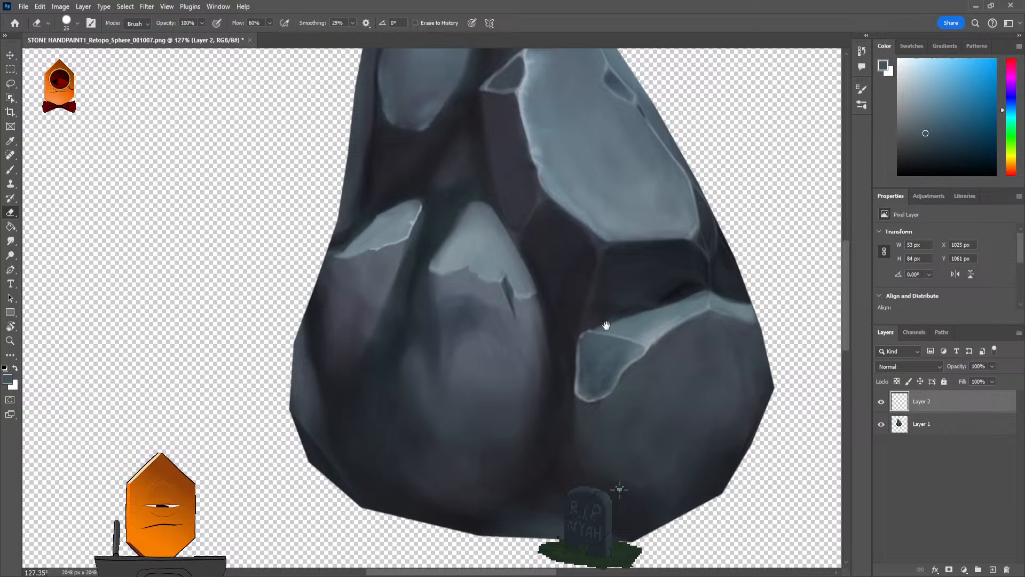
left_click_drag(607, 326, 591, 337)
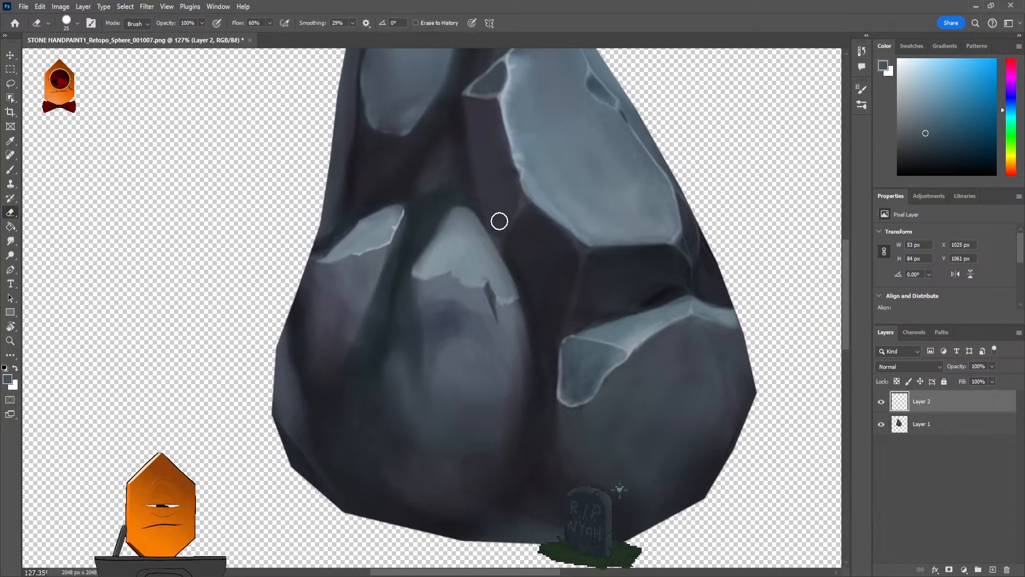
key("b")
left_click(431, 221, "alt")
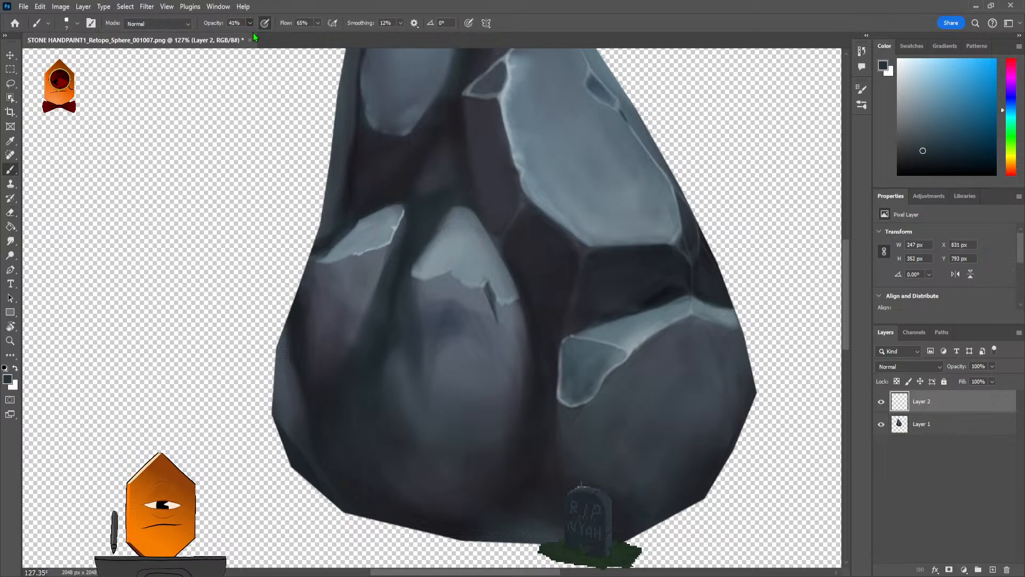
key("9")
key("7")
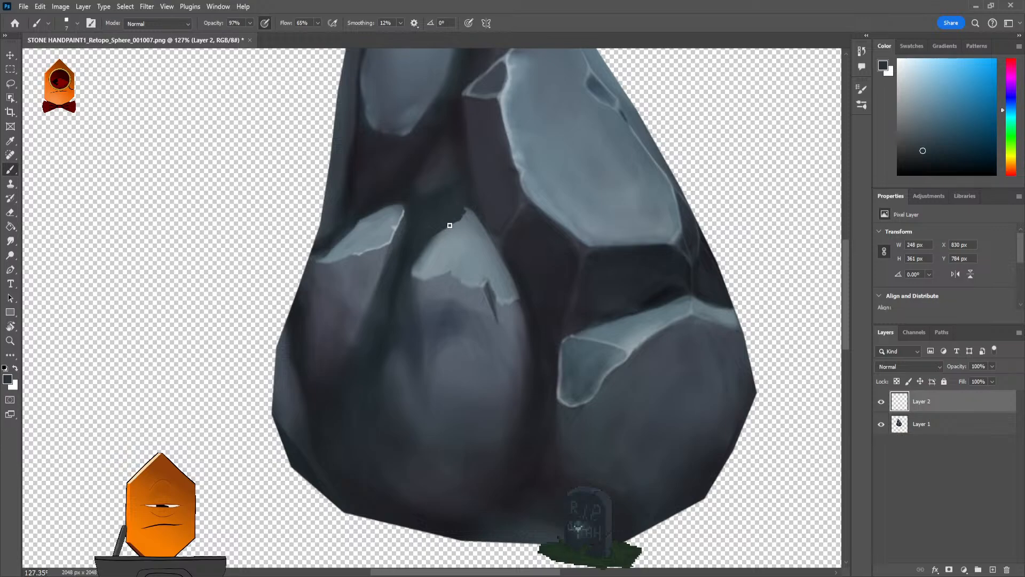
mouse_move(449, 225)
left_mouse_down()
mouse_move(474, 236)
mouse_move(463, 222)
mouse_move(450, 229)
left_mouse_up()
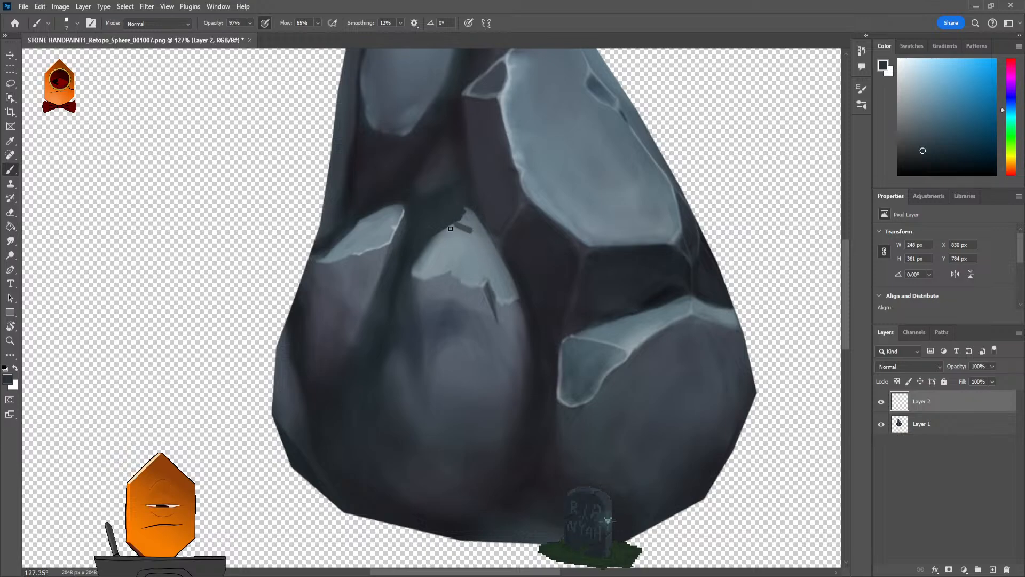
Step: Paint a thin dark break line from the cap's notch along its crevice-side edge and down the middle boulder's flank
scroll(465, 275, "down", 3)
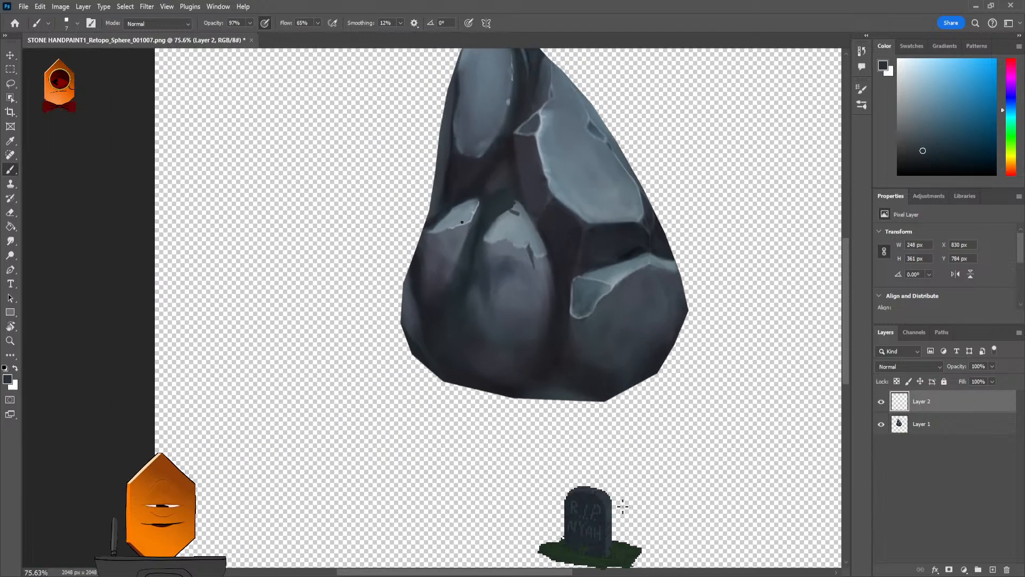
scroll(510, 211, "up", 4)
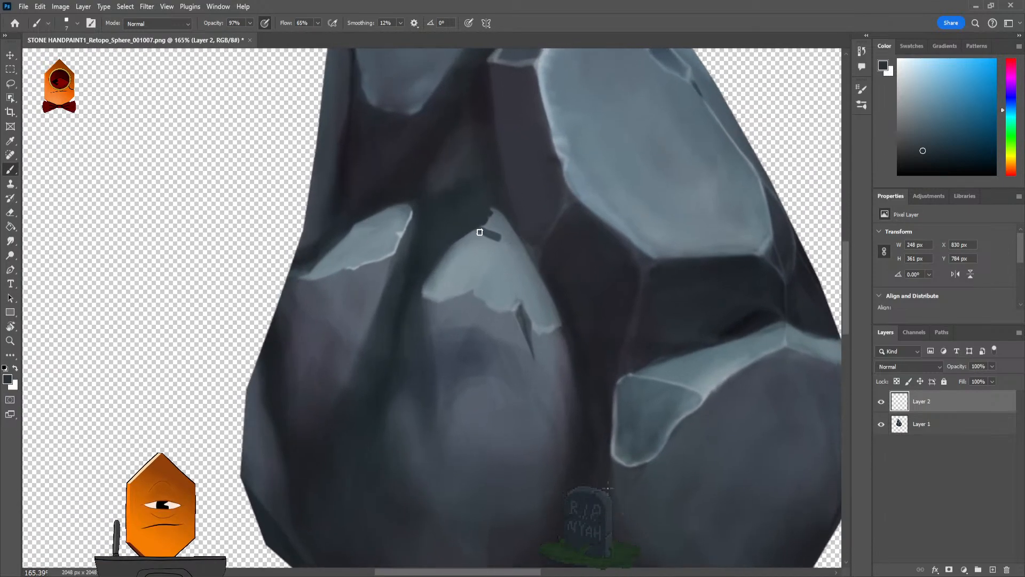
mouse_move(480, 232)
left_mouse_down()
mouse_move(536, 288)
mouse_move(497, 238)
mouse_move(527, 282)
mouse_move(500, 242)
mouse_move(521, 276)
left_mouse_up()
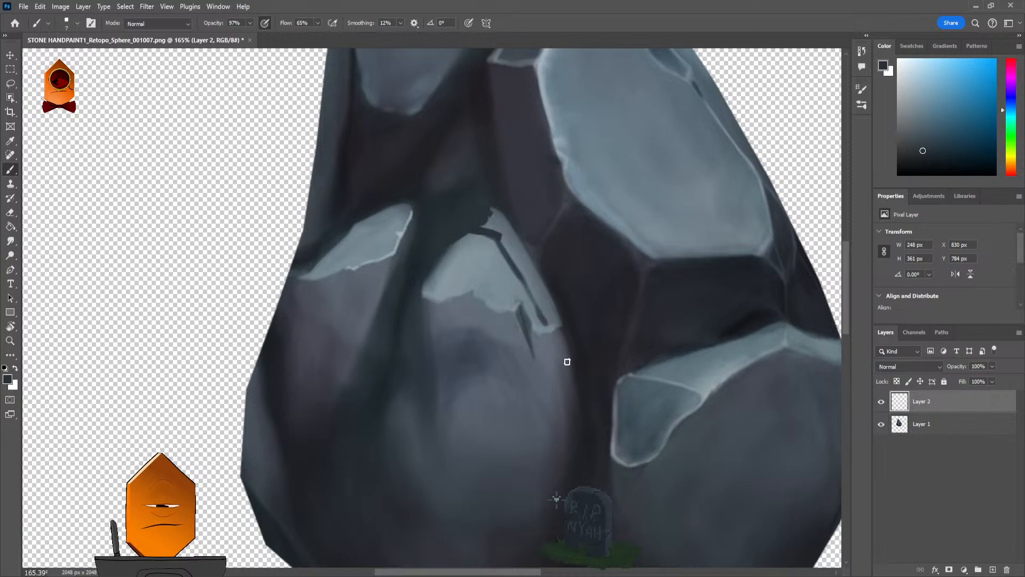
left_click_drag(568, 361, 521, 280)
left_click_drag(494, 243, 512, 341)
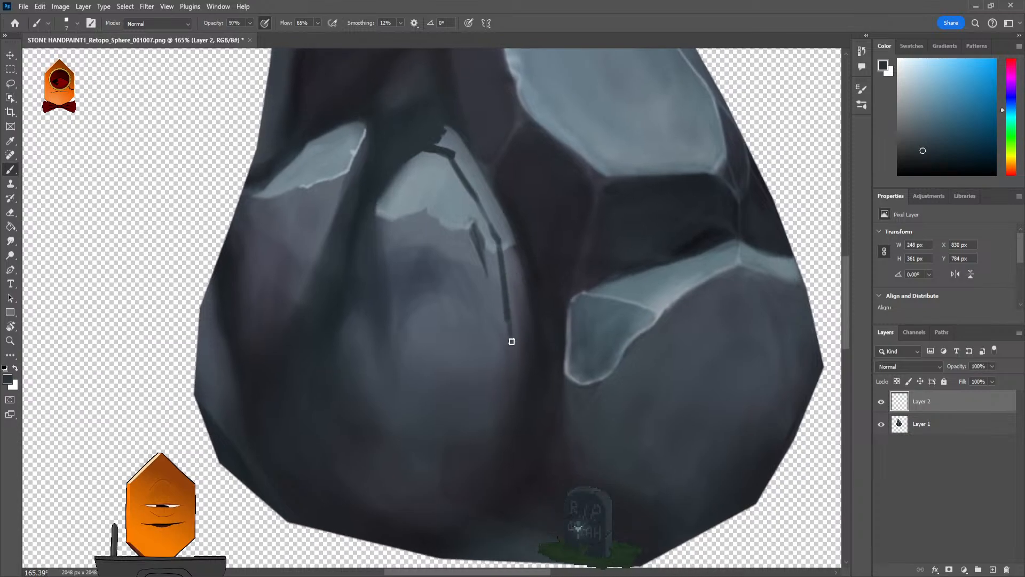
Step: Sample the crevice's near-black tone and paint over the sliver of cap and boulder outside the break line
left_click(543, 349, "alt")
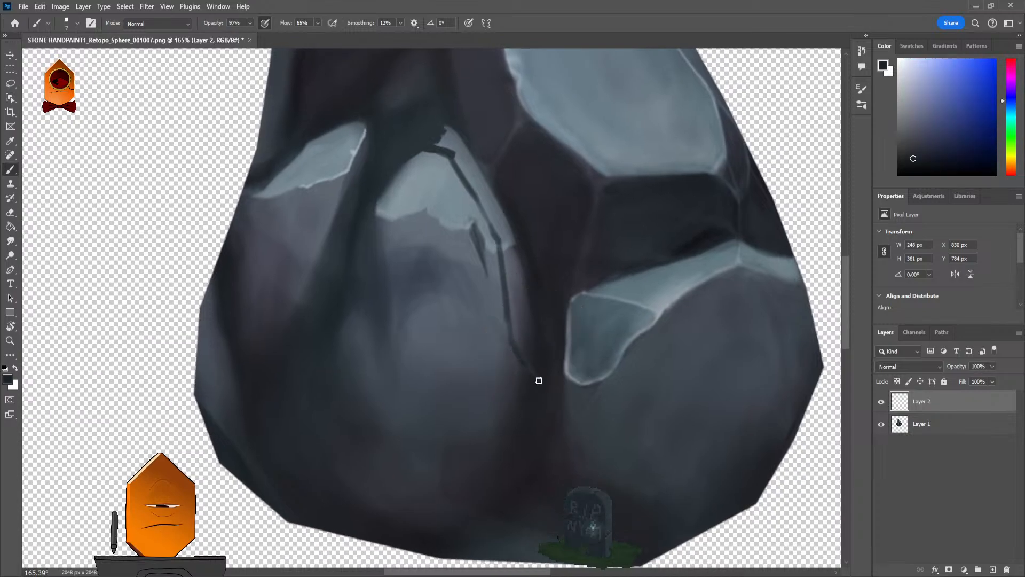
mouse_move(518, 340)
left_mouse_down()
mouse_move(519, 308)
mouse_move(538, 355)
mouse_move(511, 270)
mouse_move(512, 308)
mouse_move(513, 244)
left_mouse_up()
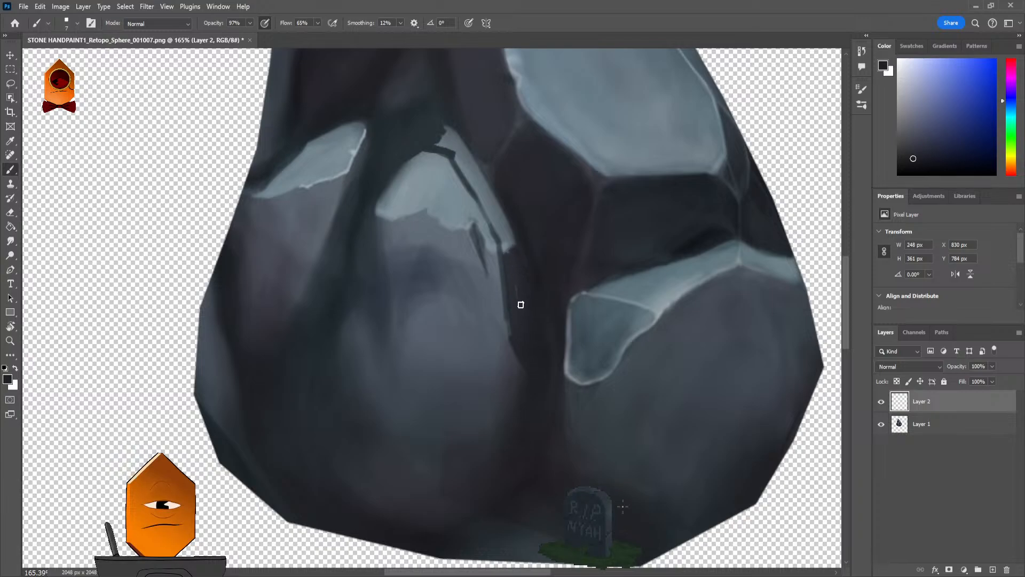
mouse_move(521, 305)
left_mouse_down()
mouse_move(486, 208)
mouse_move(513, 247)
mouse_move(496, 206)
mouse_move(517, 249)
mouse_move(445, 126)
mouse_move(462, 157)
mouse_move(439, 146)
mouse_move(465, 149)
mouse_move(458, 141)
mouse_move(489, 191)
mouse_move(437, 138)
mouse_move(458, 155)
left_mouse_up()
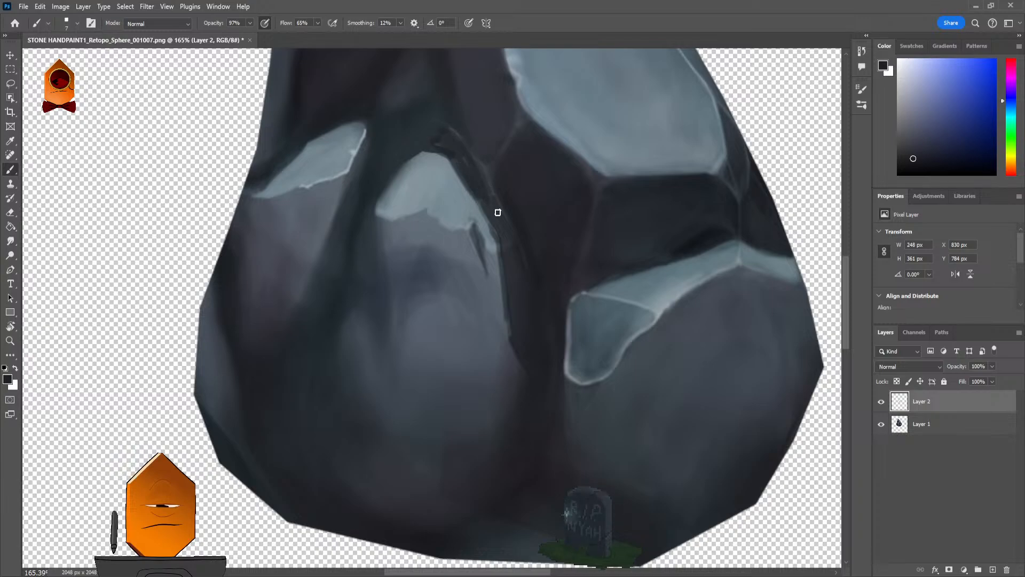
left_click_drag(498, 213, 497, 223)
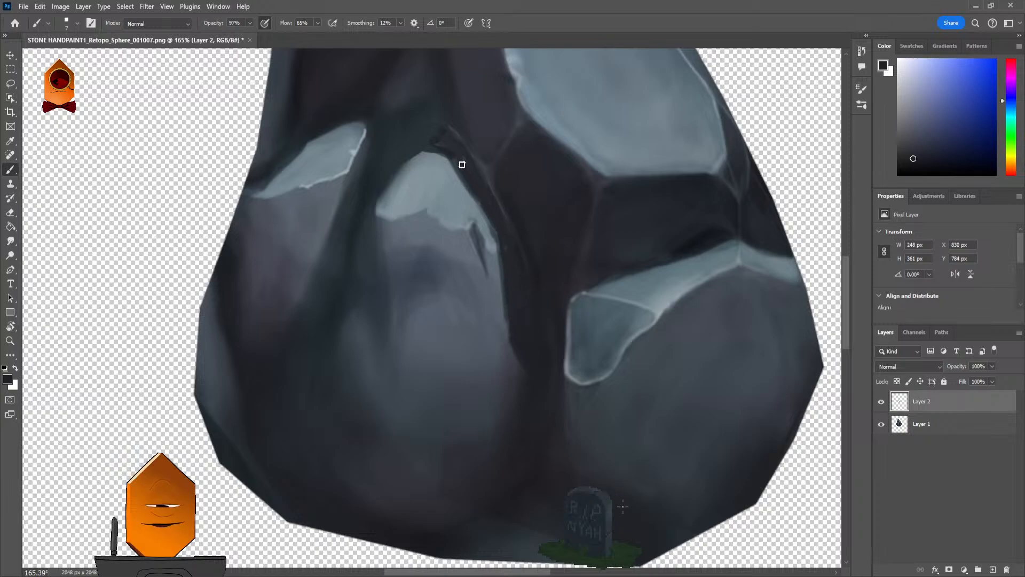
Step: Smudge the new dark paint along the middle boulder's crevice-side edge with a 20 px tip at 29% strength
left_click(10, 242)
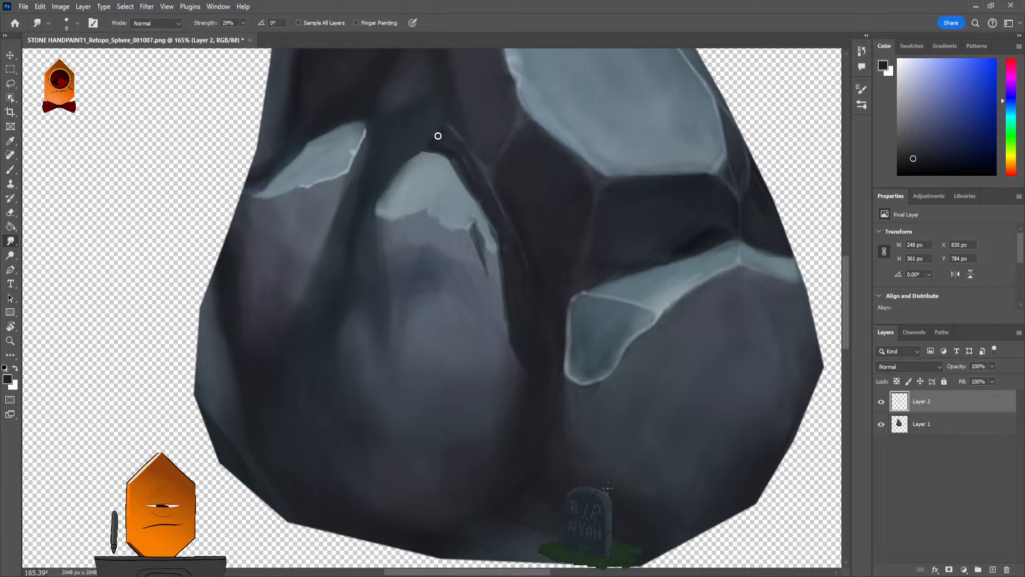
key("bracketright")
key("bracketright")
key("bracketright")
left_click_drag(488, 201, 490, 206)
mouse_move(509, 251)
left_mouse_down()
mouse_move(522, 286)
mouse_move(514, 322)
mouse_move(513, 305)
mouse_move(533, 360)
mouse_move(524, 328)
left_mouse_up()
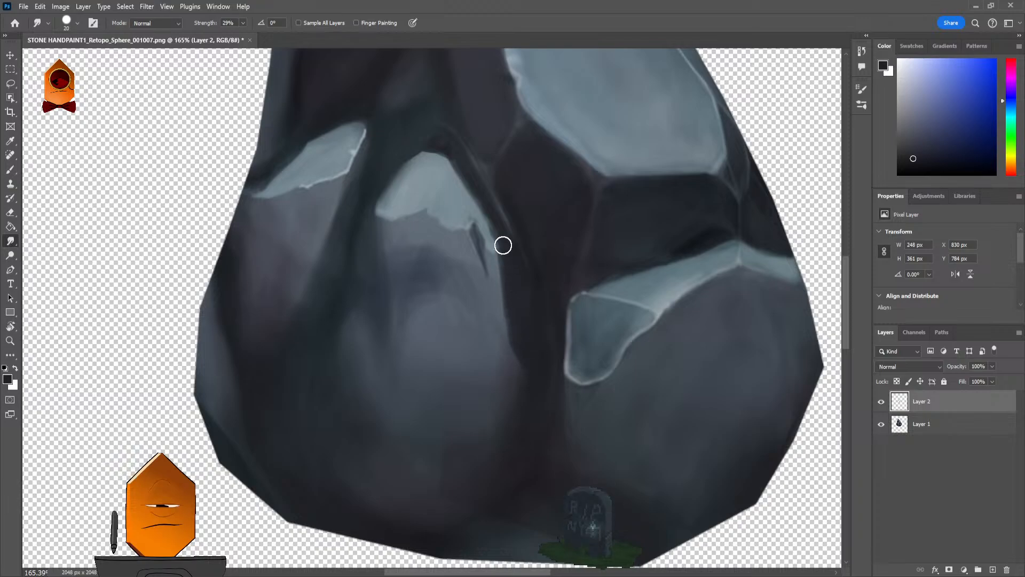
left_click_drag(500, 219, 467, 151)
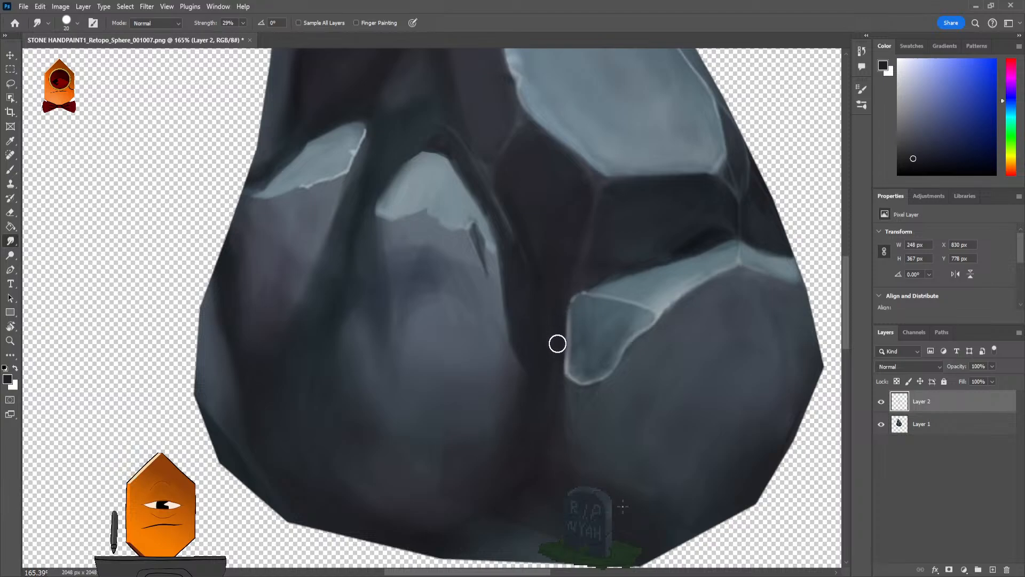
Step: Enlarge the brush to 10 px and darken the crevice between the middle and lower-right boulders
key("b")
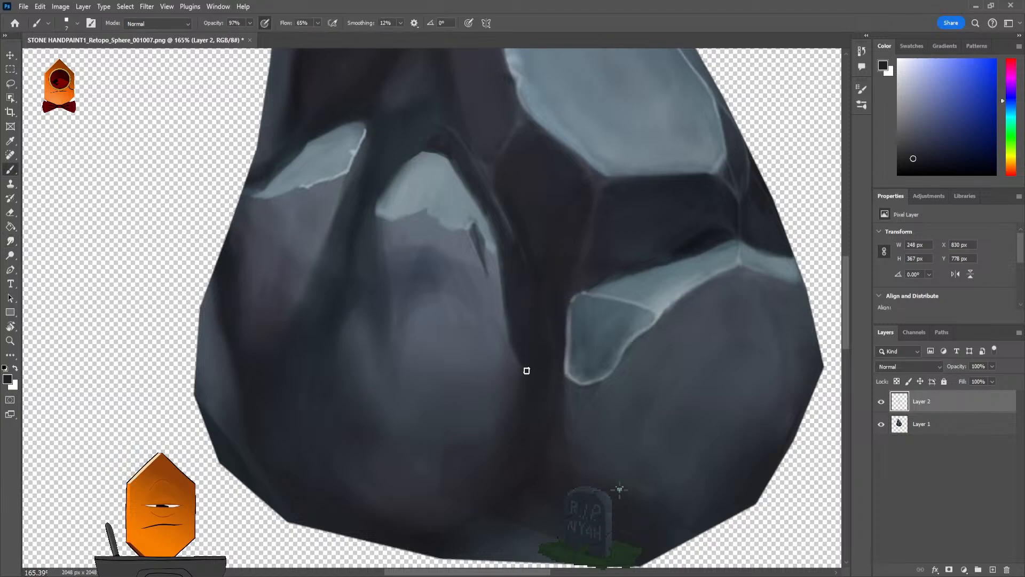
key("bracketright")
key("bracketright")
mouse_move(545, 359)
left_mouse_down()
mouse_move(531, 407)
mouse_move(551, 228)
mouse_move(526, 239)
mouse_move(536, 259)
left_mouse_up()
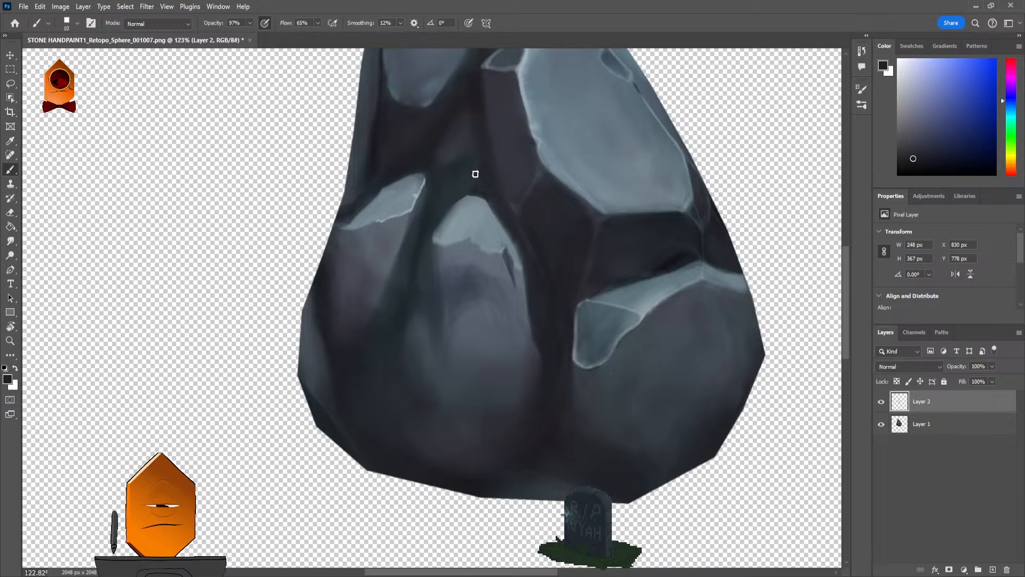
left_click_drag(558, 326, 562, 335)
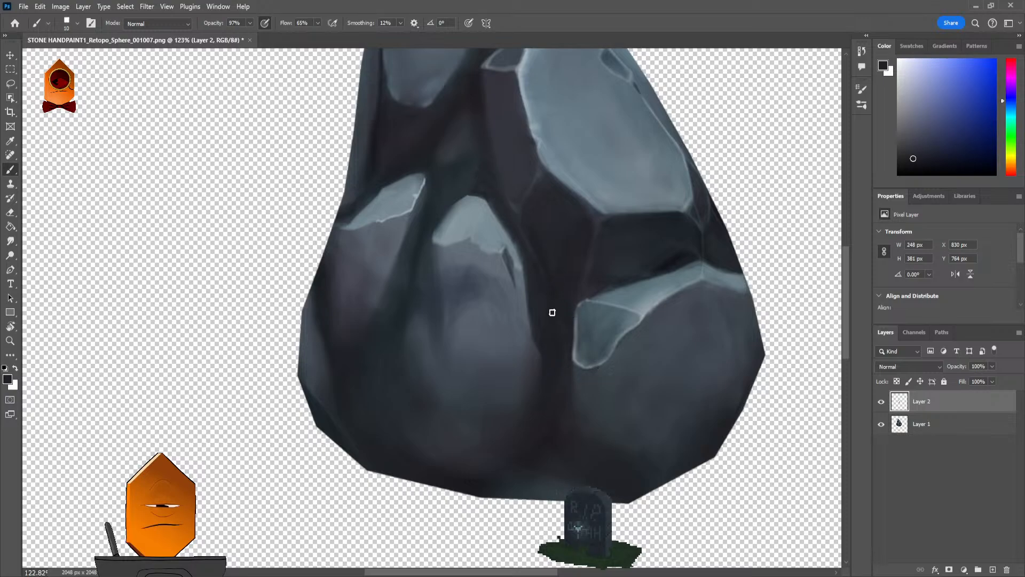
Step: Smudge the dark paint above the middle boulder's peak and down beside its cap into the surrounding shadow
scroll(529, 219, "up", 3)
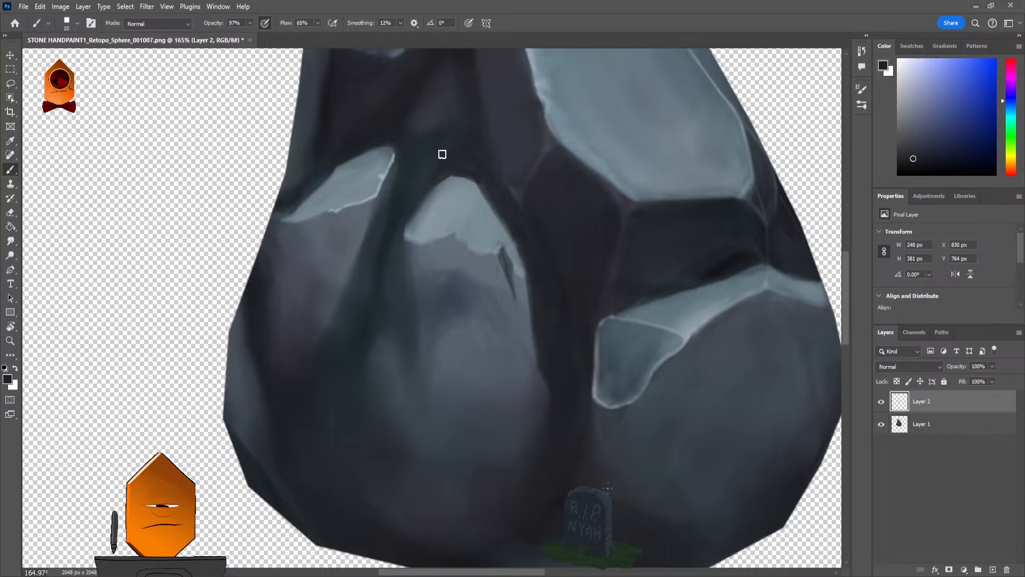
scroll(442, 151, "down", 5)
scroll(549, 172, "up", 5)
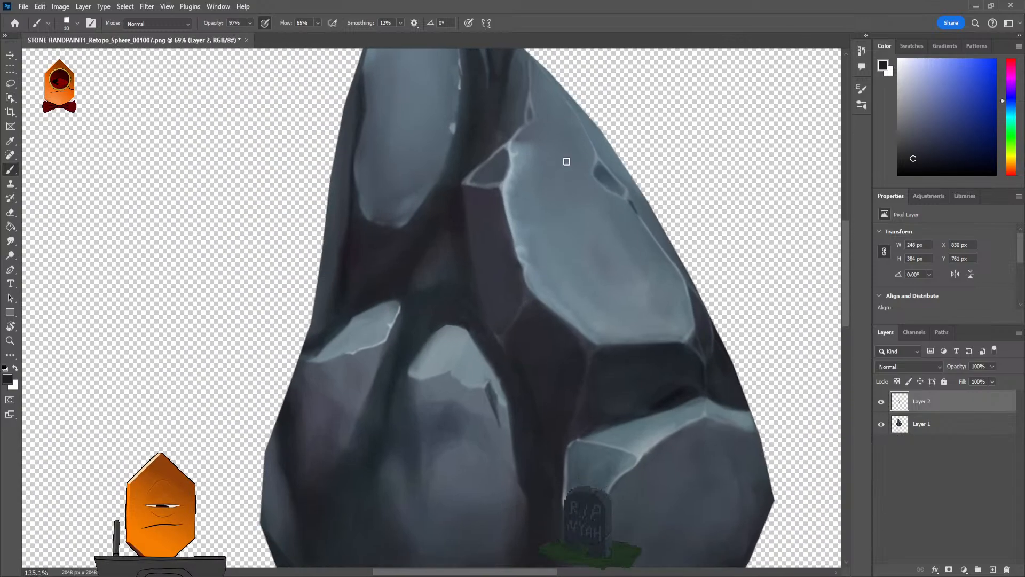
scroll(515, 272, "up", 3)
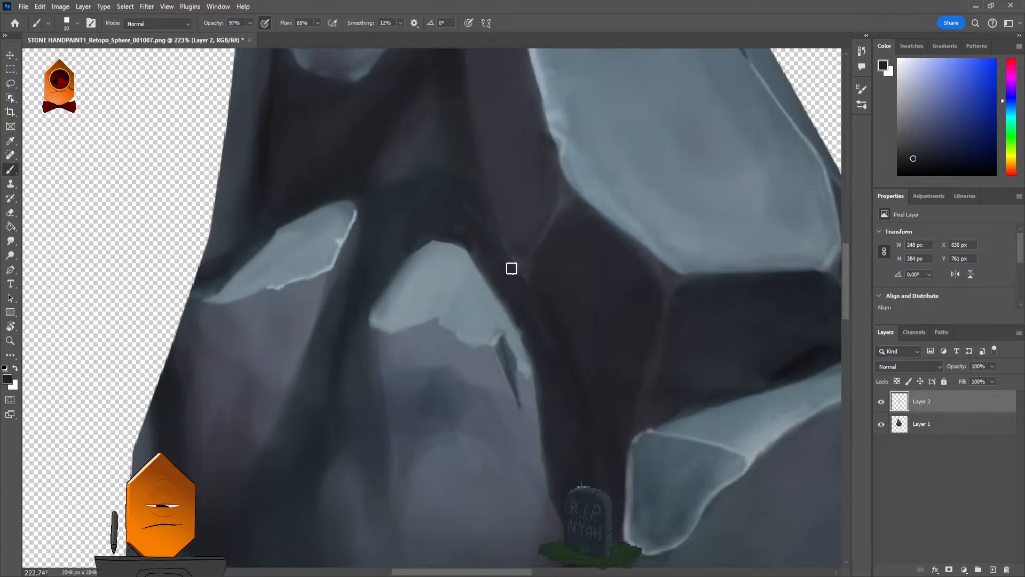
left_click(10, 241)
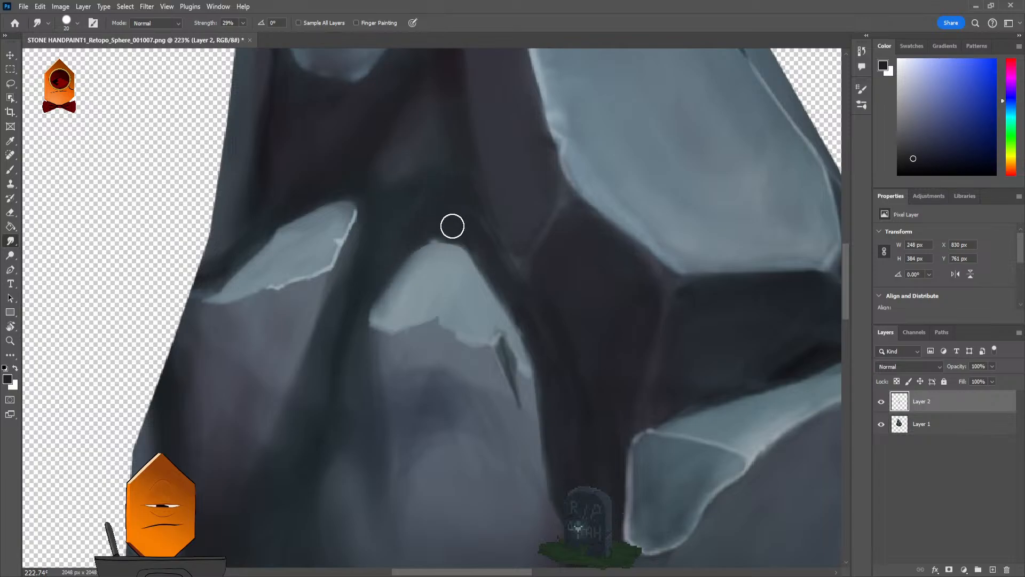
mouse_move(455, 194)
left_mouse_down()
mouse_move(471, 171)
mouse_move(525, 314)
left_mouse_up()
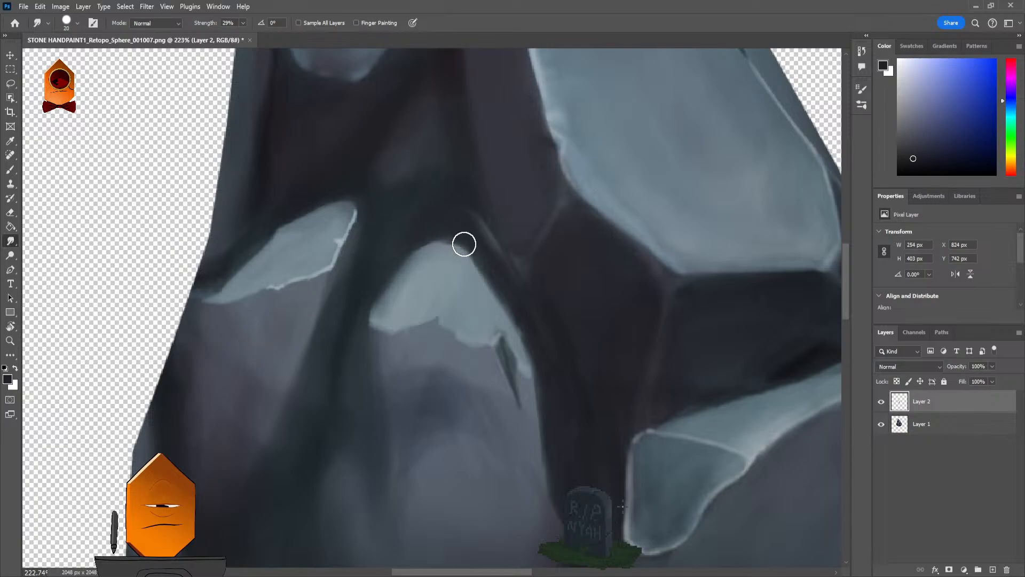
Step: Brush the near-black tone into the crevice above the middle boulder and up alongside the purple facet
key("b")
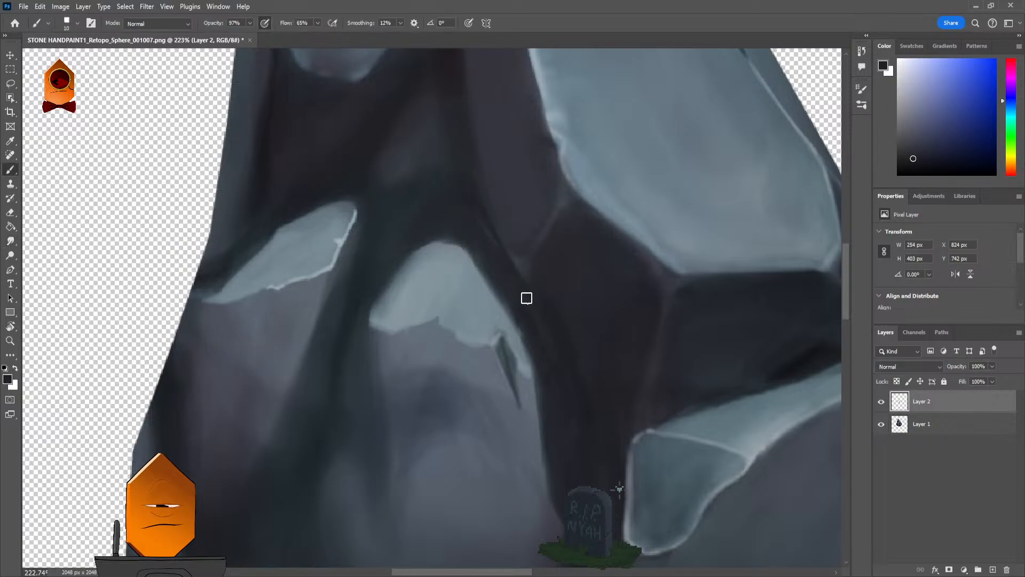
scroll(559, 306, "down", 5)
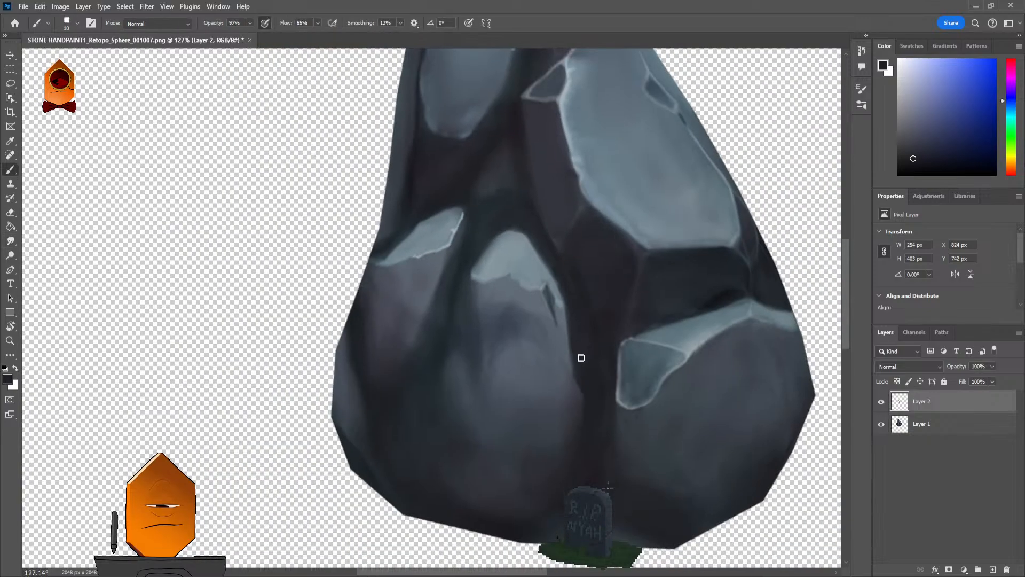
scroll(586, 199, "up", 3)
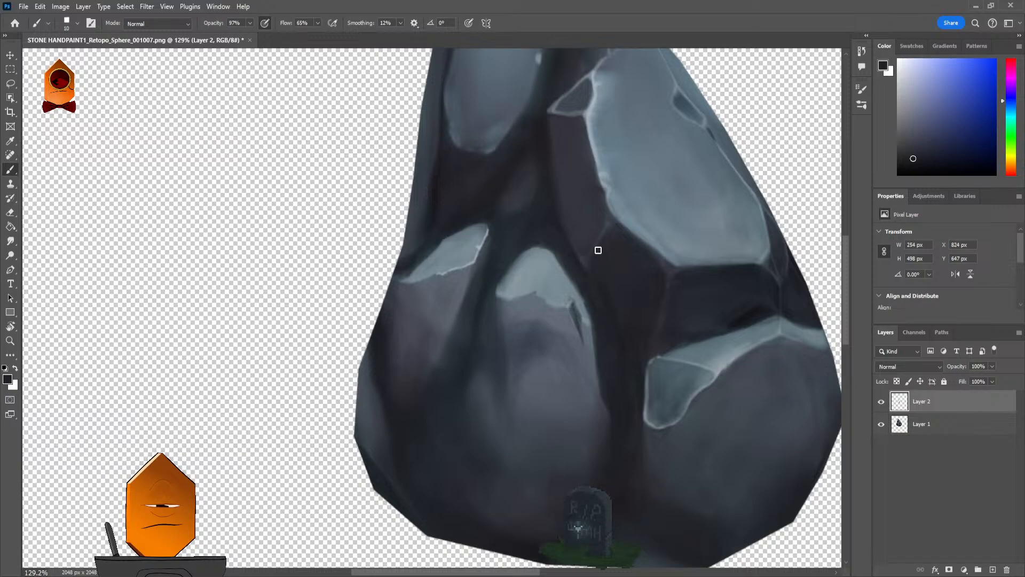
scroll(604, 238, "down", 2)
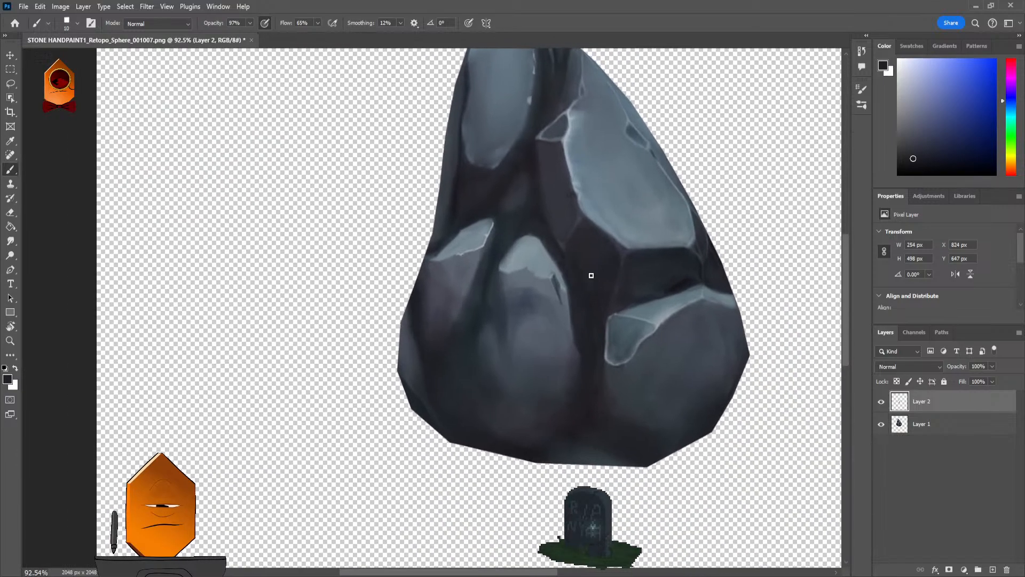
scroll(591, 275, "down", 1)
scroll(576, 267, "up", 4)
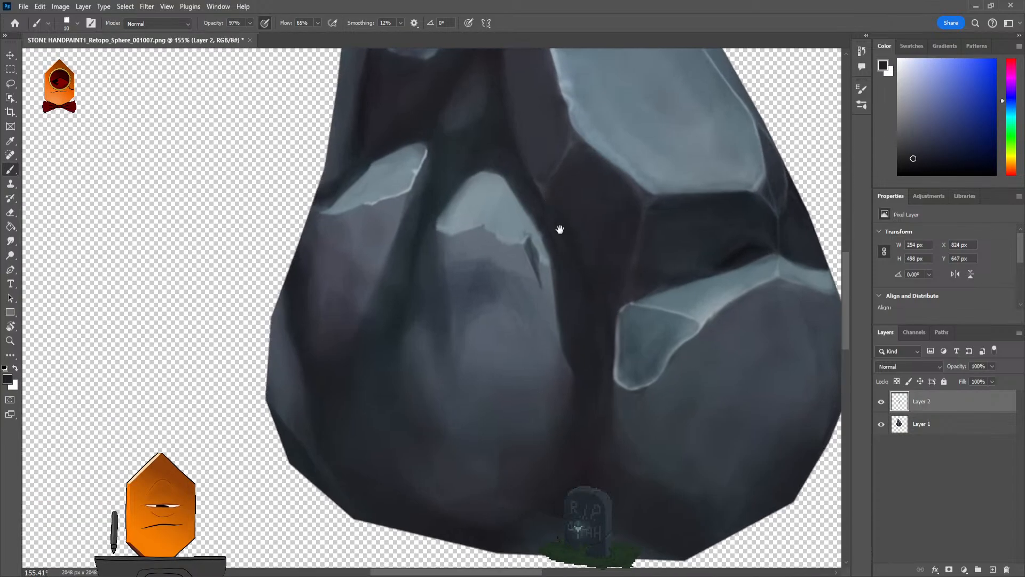
left_click_drag(560, 230, 547, 224)
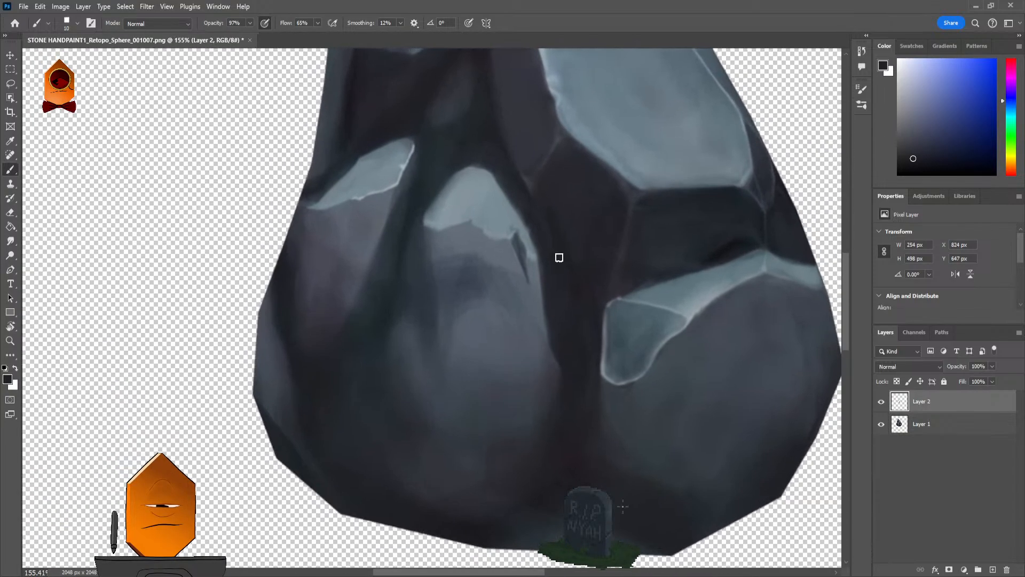
Step: Repaint the chipped tail beside the middle boulder's cap as a narrow side facet, using grey sampled from the boulder
scroll(529, 263, "up", 1)
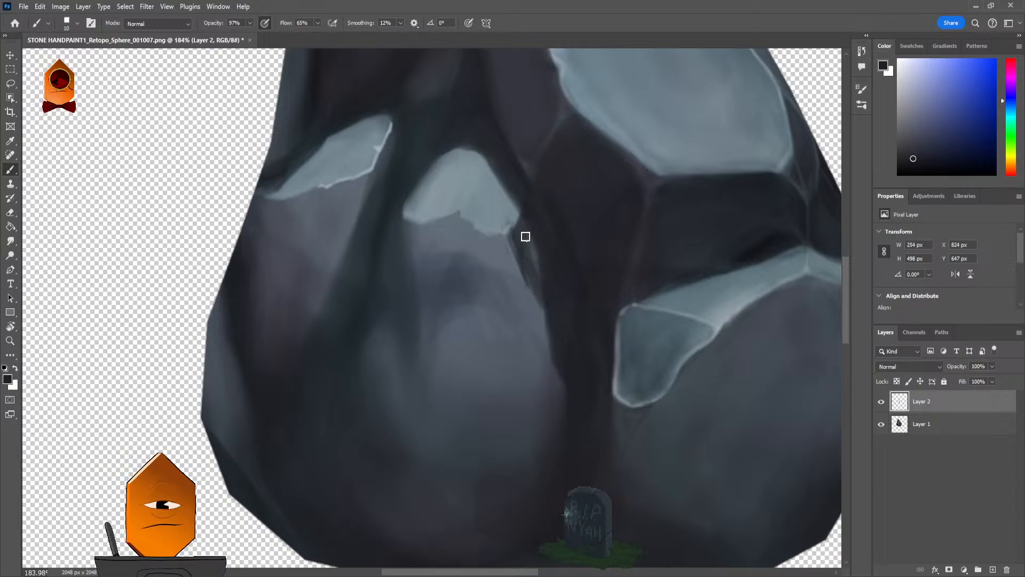
left_click_drag(524, 233, 559, 326)
left_click(515, 255, "alt")
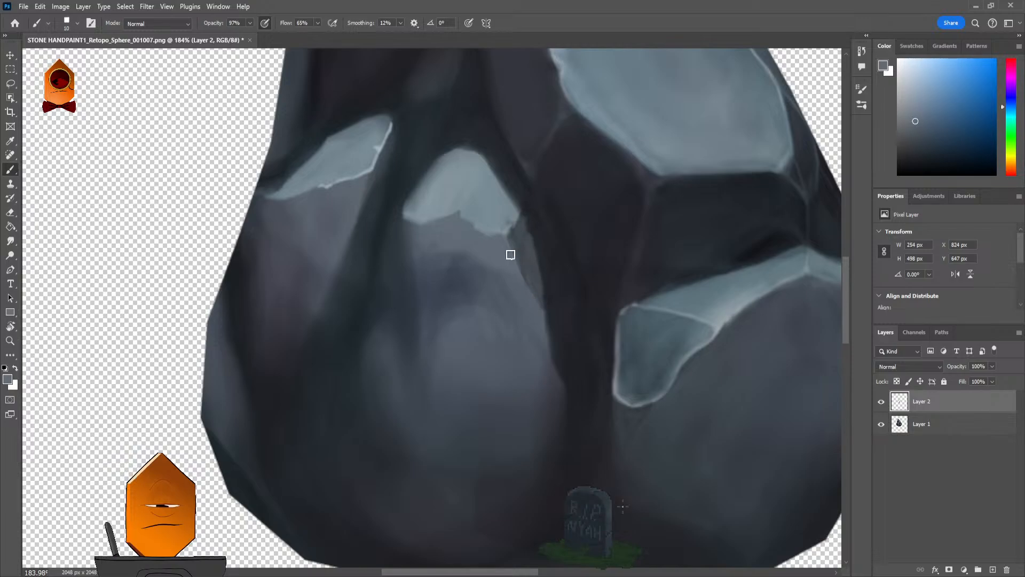
Step: With a 7 px brush and sampled dark tones, deepen the crevice along the middle boulder's edge facing the left boulder
scroll(543, 236, "down", 3)
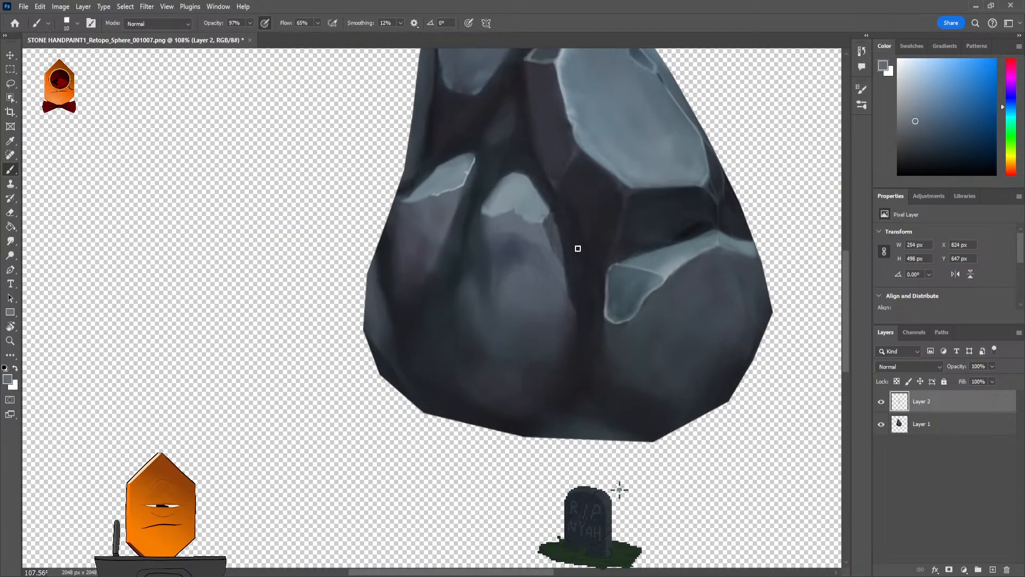
scroll(577, 247, "up", 1)
scroll(583, 227, "up", 3)
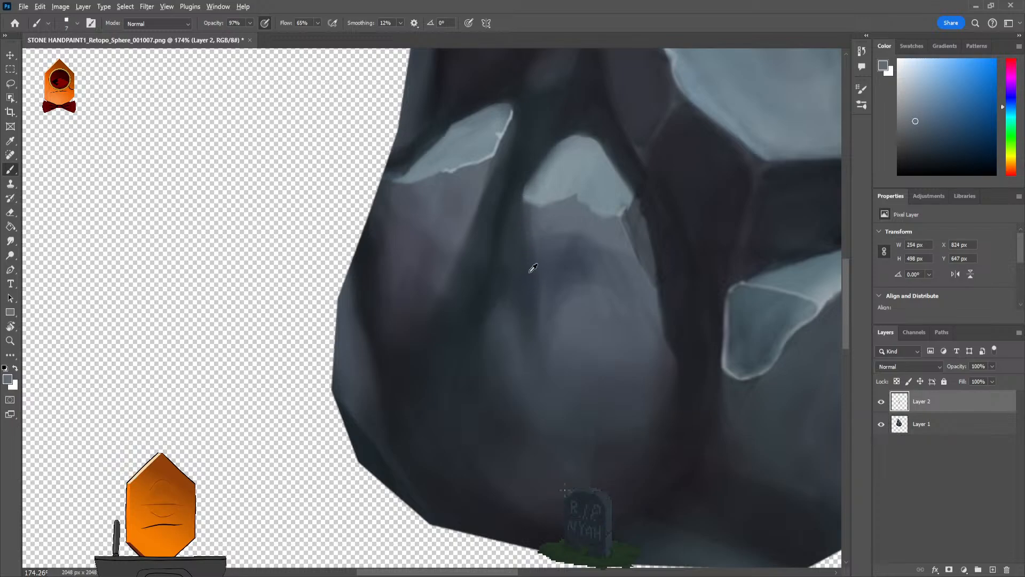
left_click(524, 203, "alt")
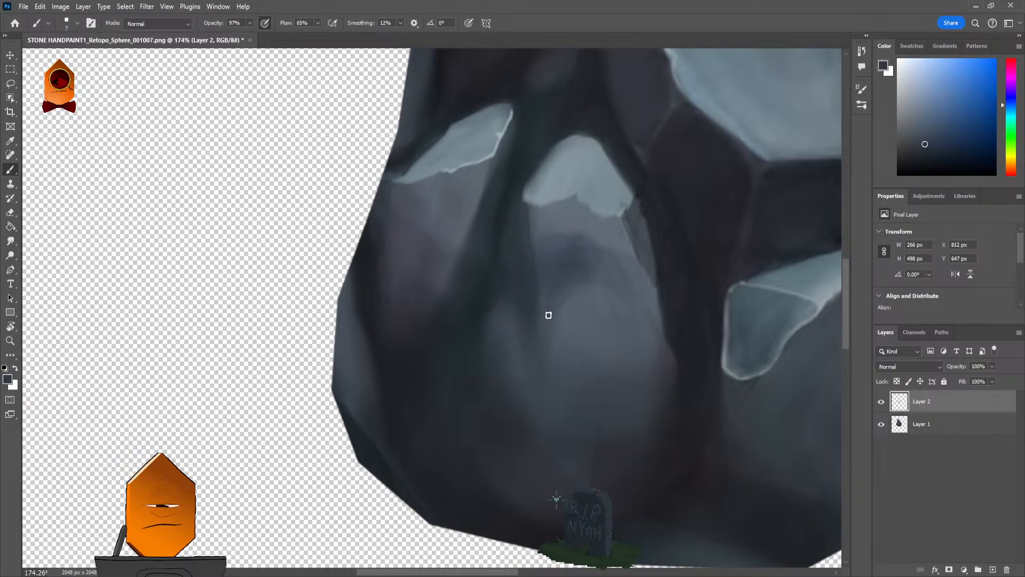
left_click(644, 259, "alt")
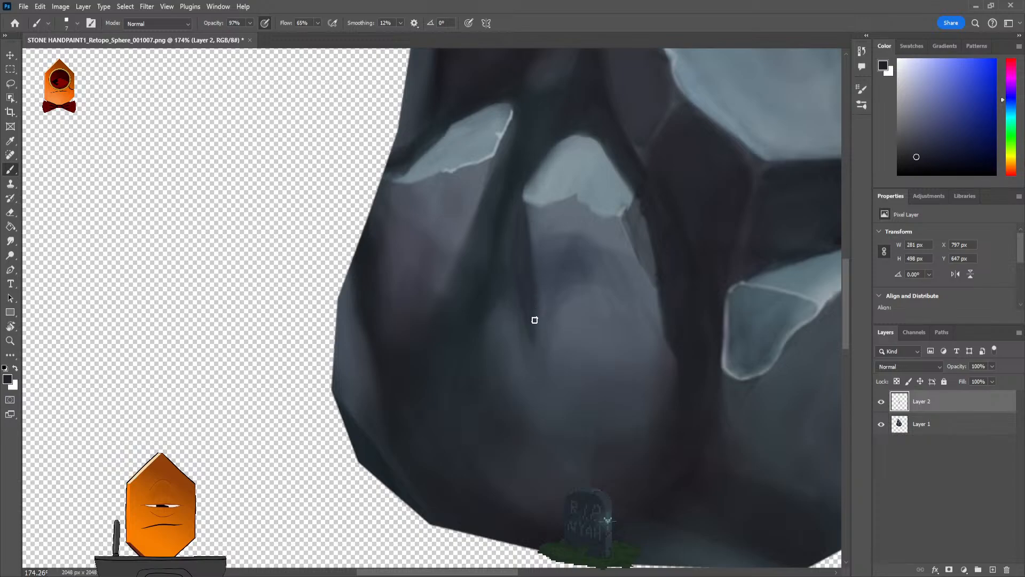
scroll(556, 326, "down", 3)
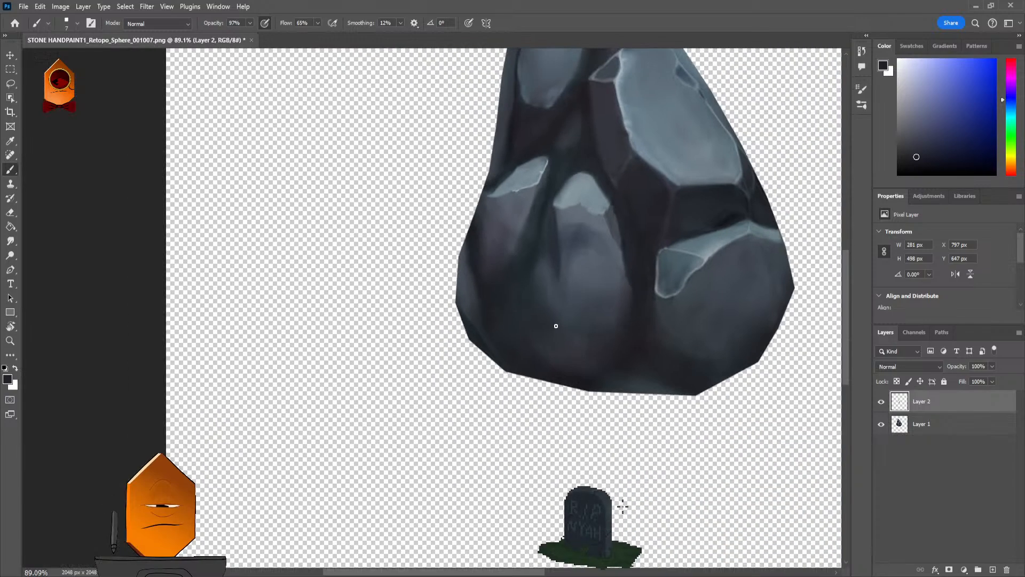
scroll(569, 256, "up", 3)
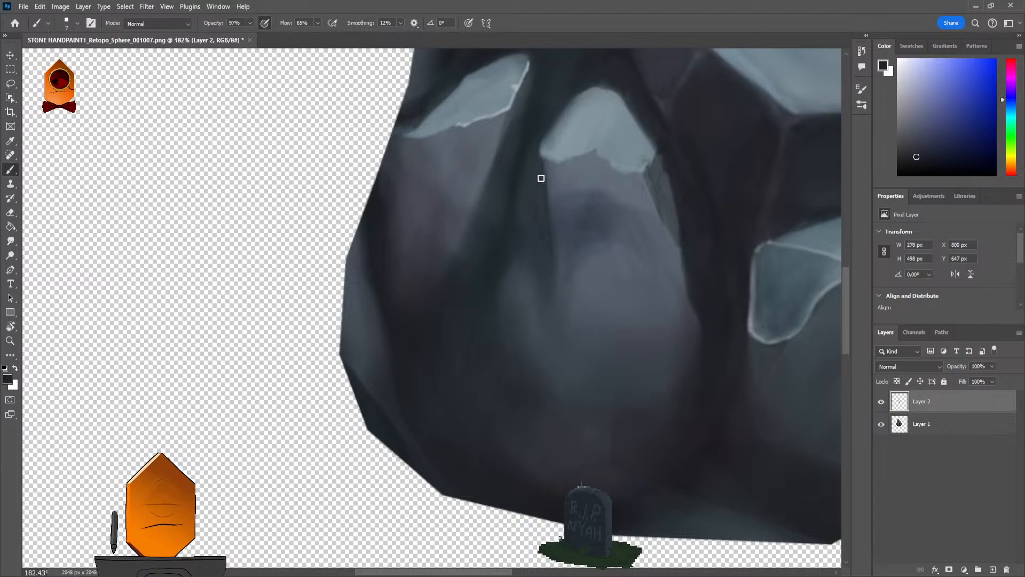
scroll(577, 213, "down", 2)
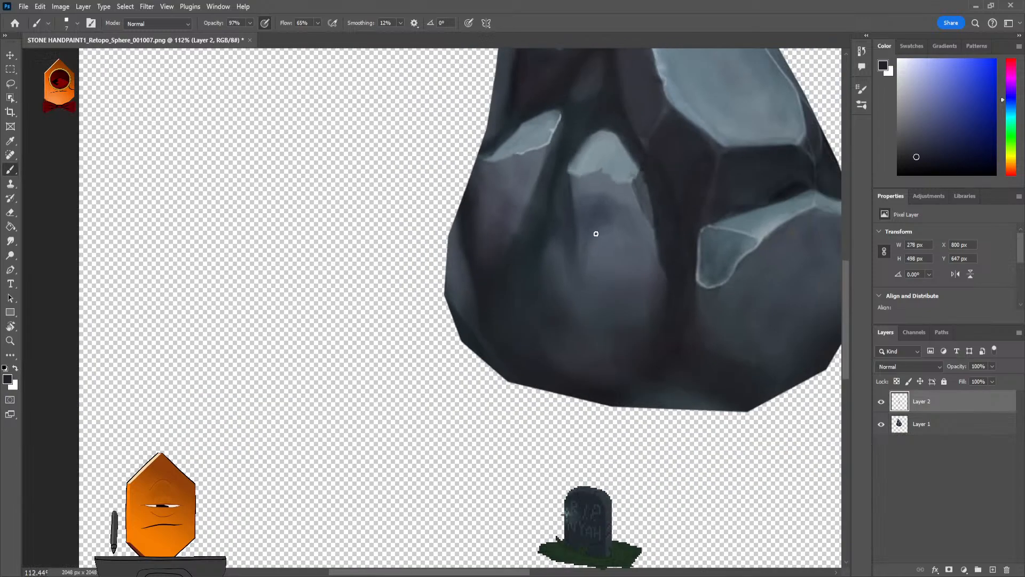
Step: Enlarge the brush to 20 px and paint the middle boulder's crevice-side edge with the dark tone sampled above the lower-right boulder
scroll(596, 233, "down", 3)
scroll(632, 277, "up", 5)
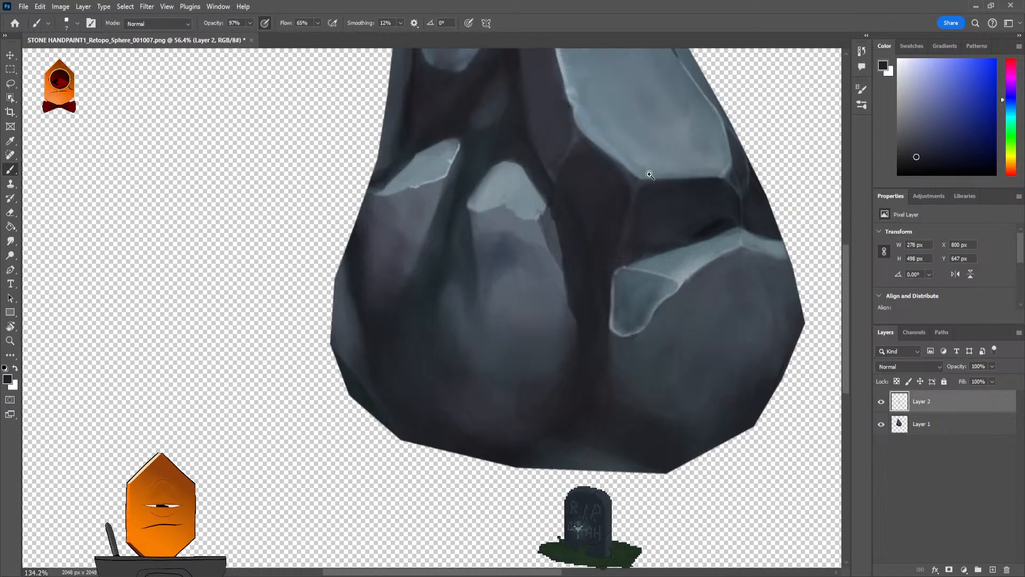
scroll(641, 187, "up", 3)
left_click(534, 241, "alt")
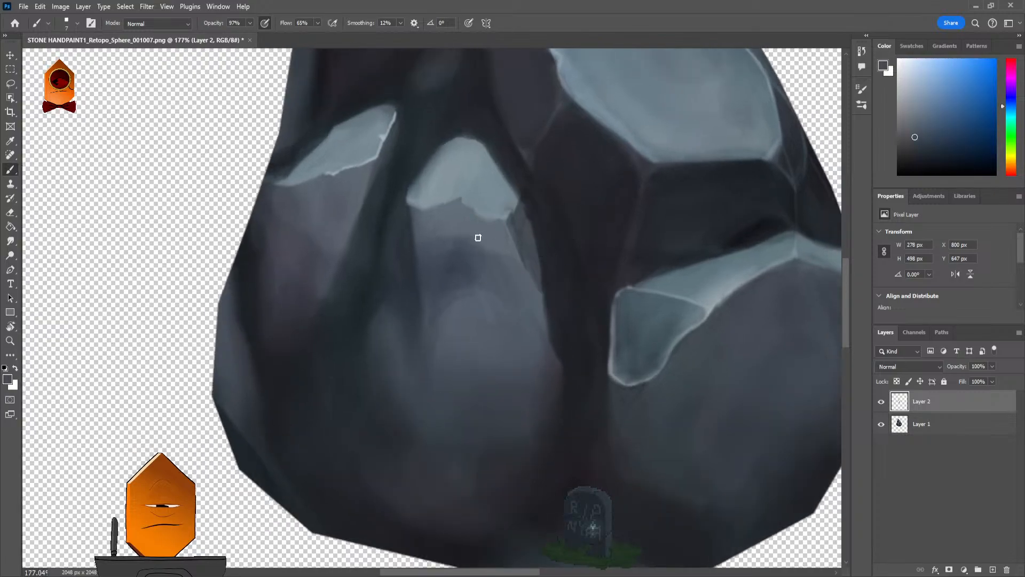
left_click(676, 235, "alt")
key("bracketright")
key("bracketright")
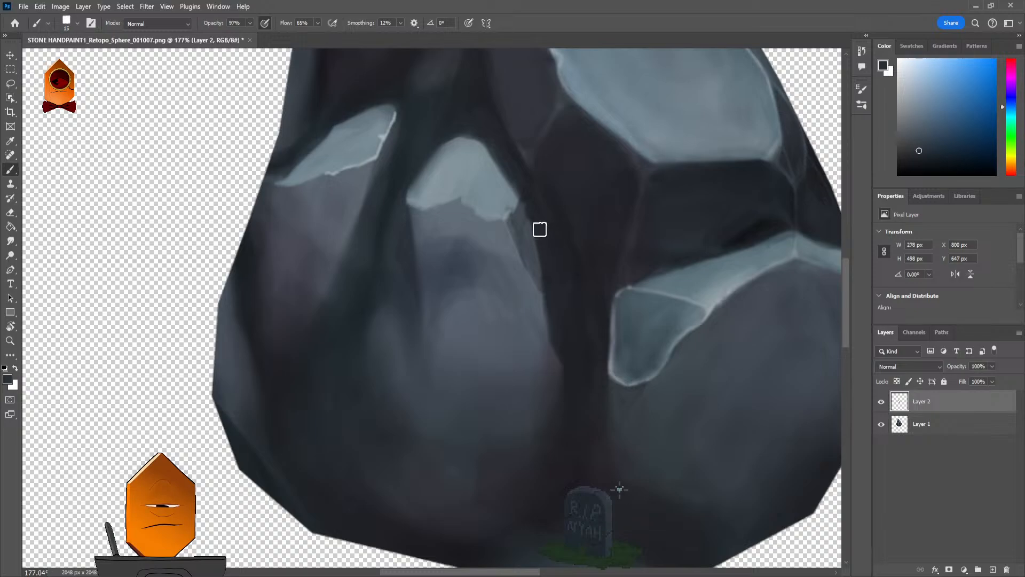
key("bracketright")
key("bracketright")
key("bracketright")
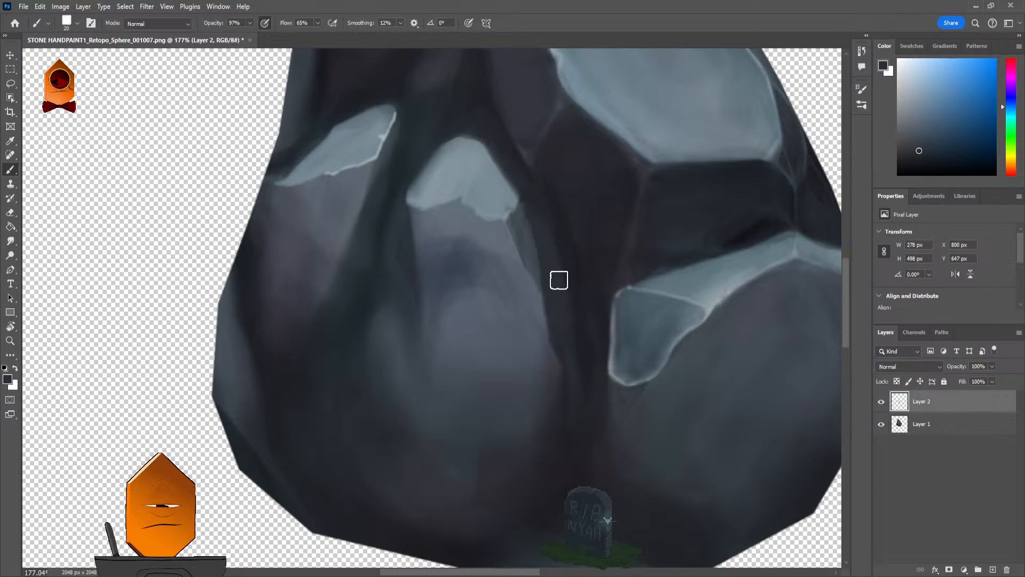
Step: Extend the dark tone into the base of the crevice between the middle and lower-right boulders
scroll(647, 271, "down", 5)
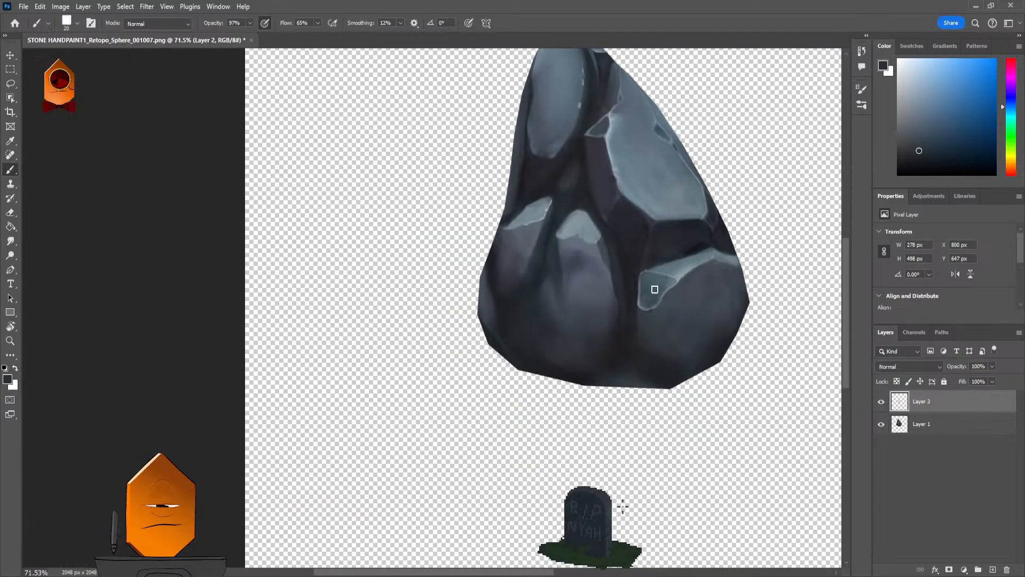
scroll(688, 244, "down", 3)
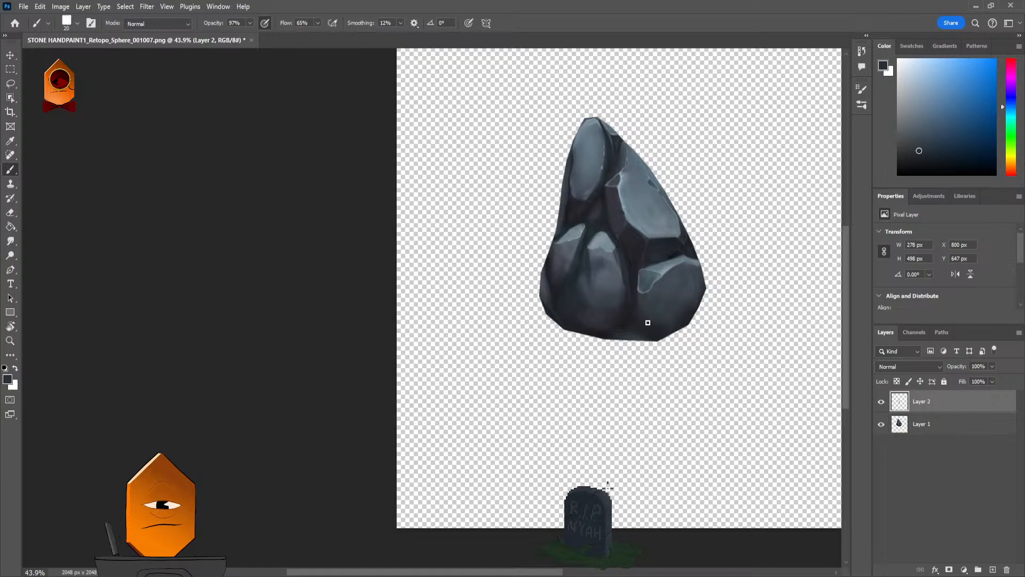
left_click_drag(648, 323, 630, 346)
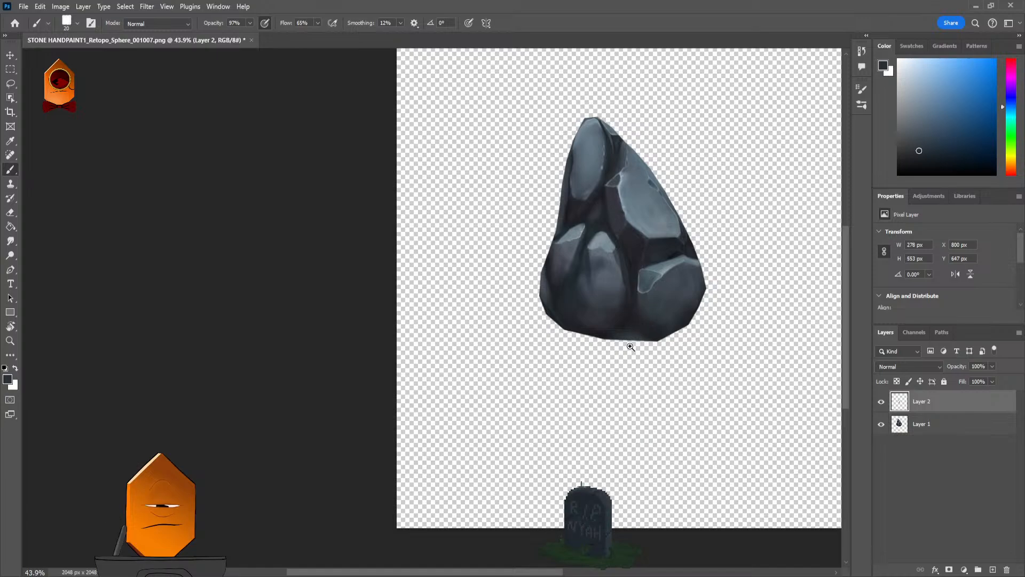
Step: Paint a small rounded stone in sampled grey-purple at the rock's base, temporarily clipping Layer 2 to Layer 1 while painting
scroll(631, 347, "up", 5)
left_click(599, 287, "alt")
mouse_move(600, 286)
left_mouse_down()
mouse_move(602, 316)
mouse_move(621, 334)
left_mouse_up()
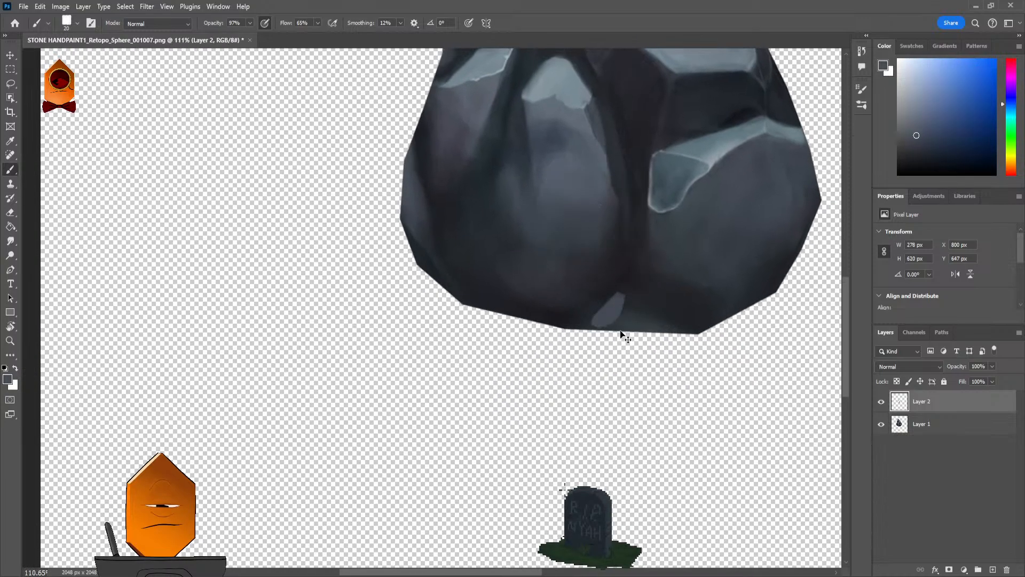
key("ctrl+z")
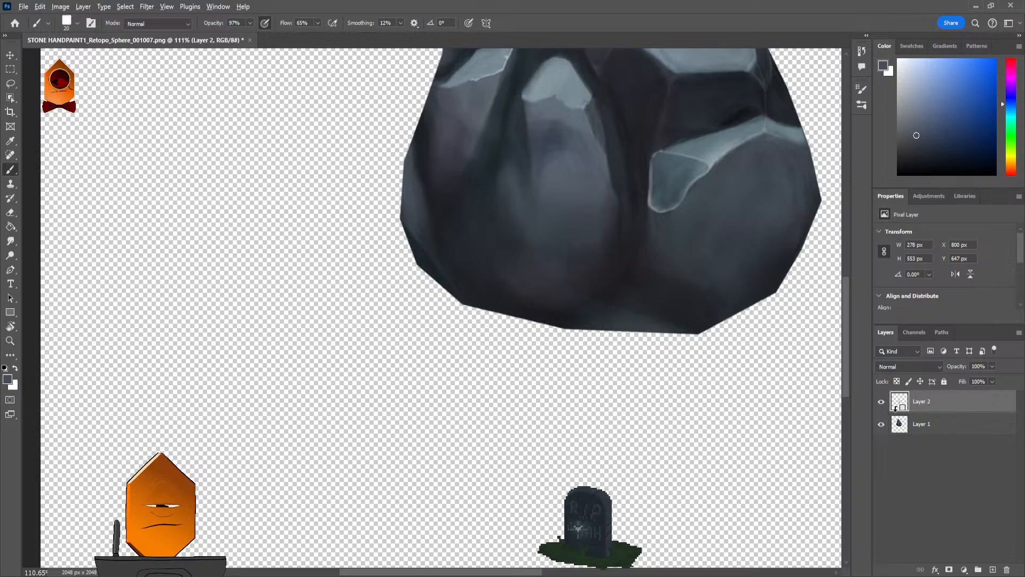
left_click(896, 409, "alt")
mouse_move(597, 334)
left_mouse_down()
mouse_move(618, 313)
mouse_move(632, 318)
left_mouse_up()
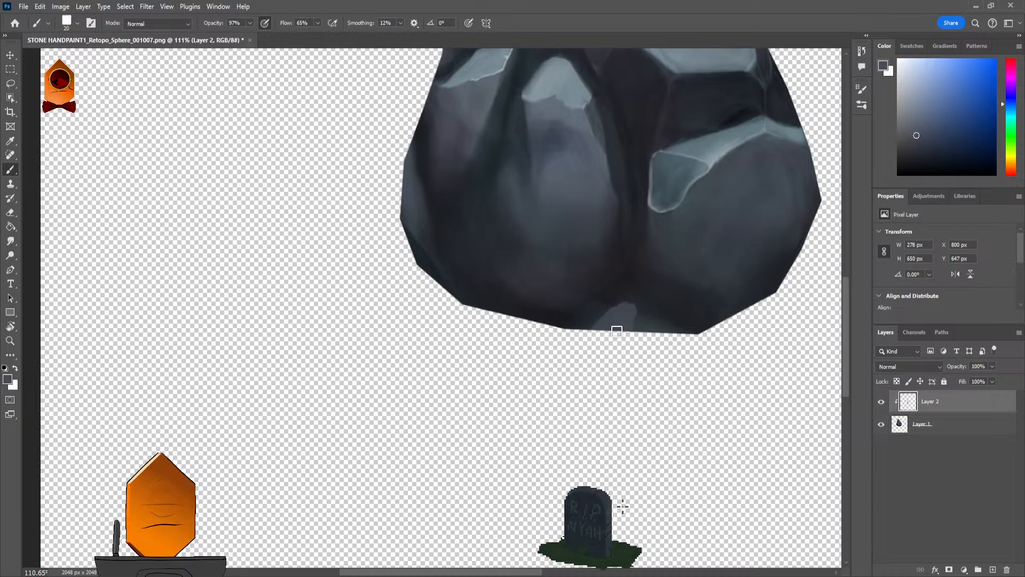
mouse_move(638, 329)
left_mouse_down()
mouse_move(646, 321)
mouse_move(663, 334)
left_mouse_up()
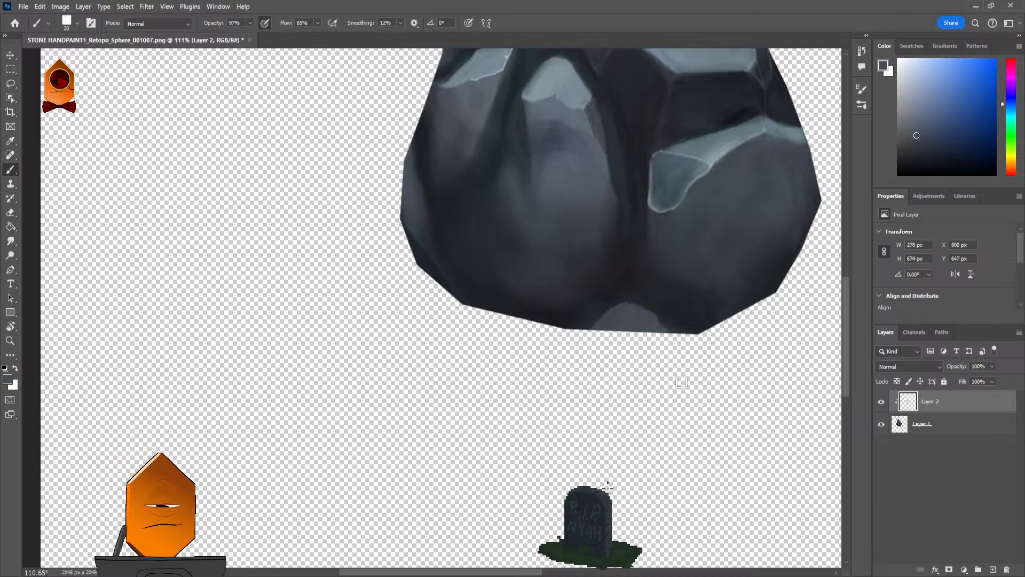
left_click(886, 407, "alt")
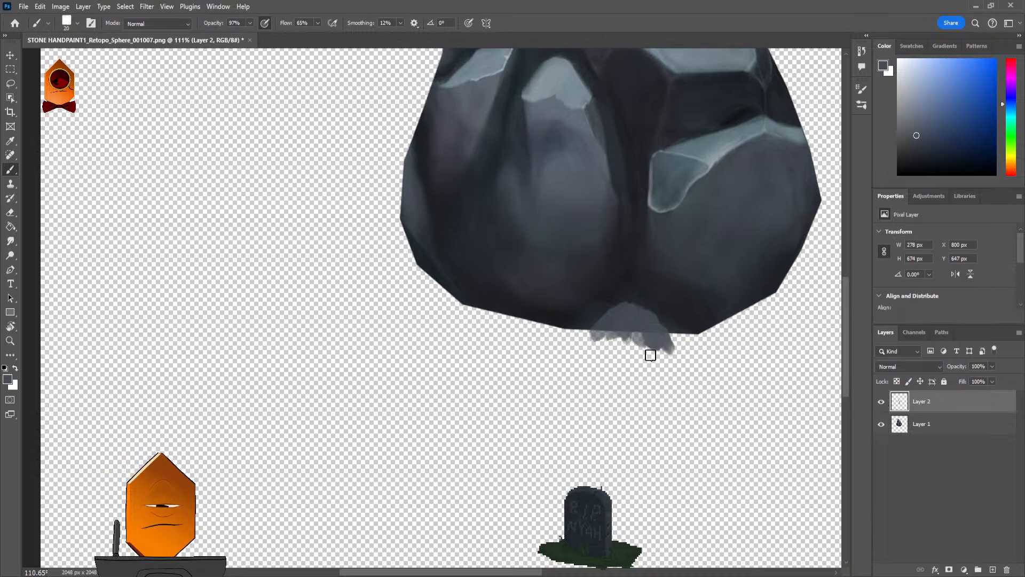
Step: Outline the small stone's paint spilling below the rock's bottom edge with the Polygonal Lasso, delete it and deselect
scroll(651, 355, "up", 4)
left_click(10, 84)
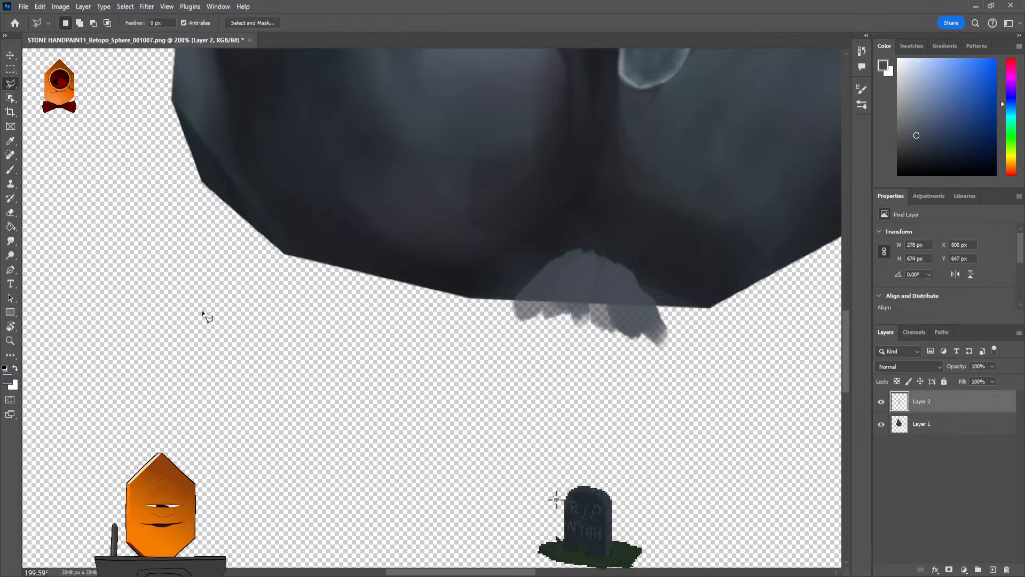
scroll(594, 342, "up", 2)
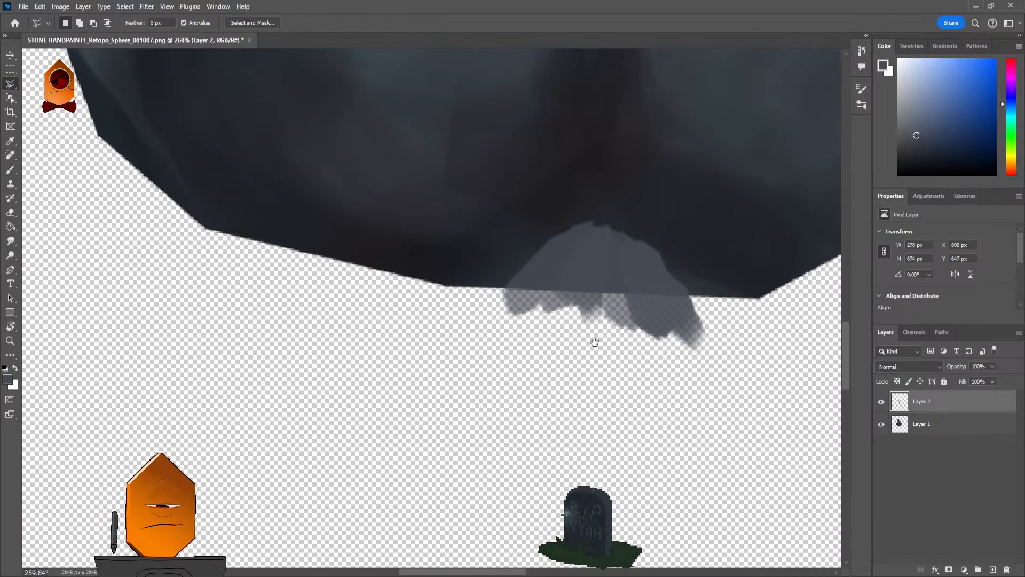
left_click_drag(595, 342, 586, 355)
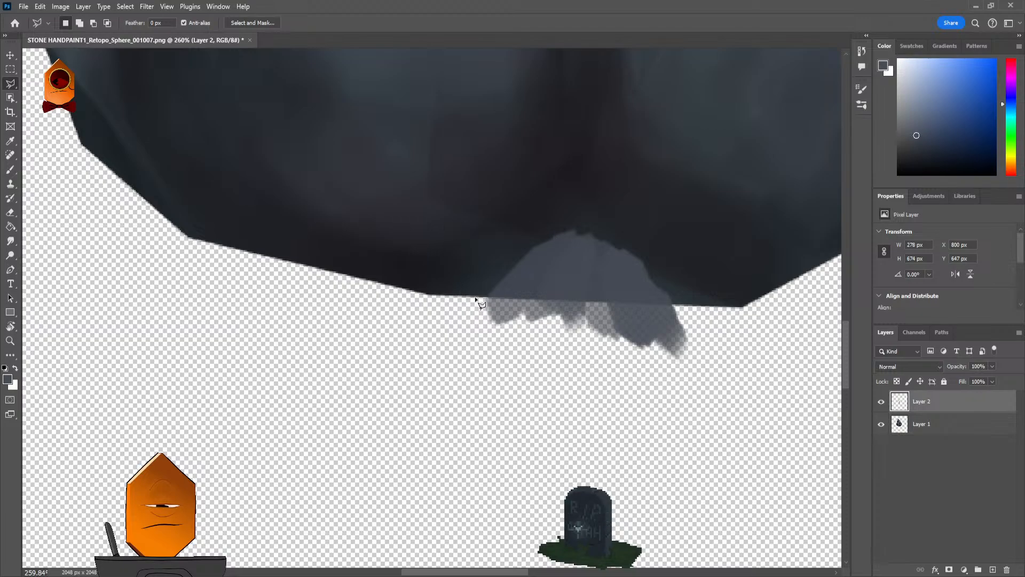
left_click(672, 304)
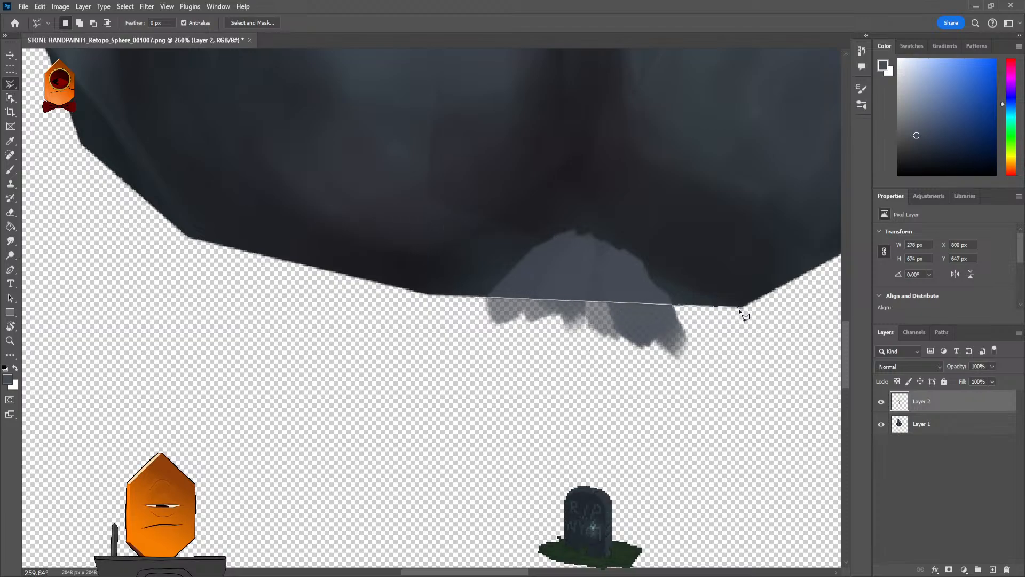
left_click(740, 307)
left_click(760, 372)
left_click(655, 443)
left_click(511, 434)
left_click(429, 347)
left_click(467, 313)
left_click(474, 298)
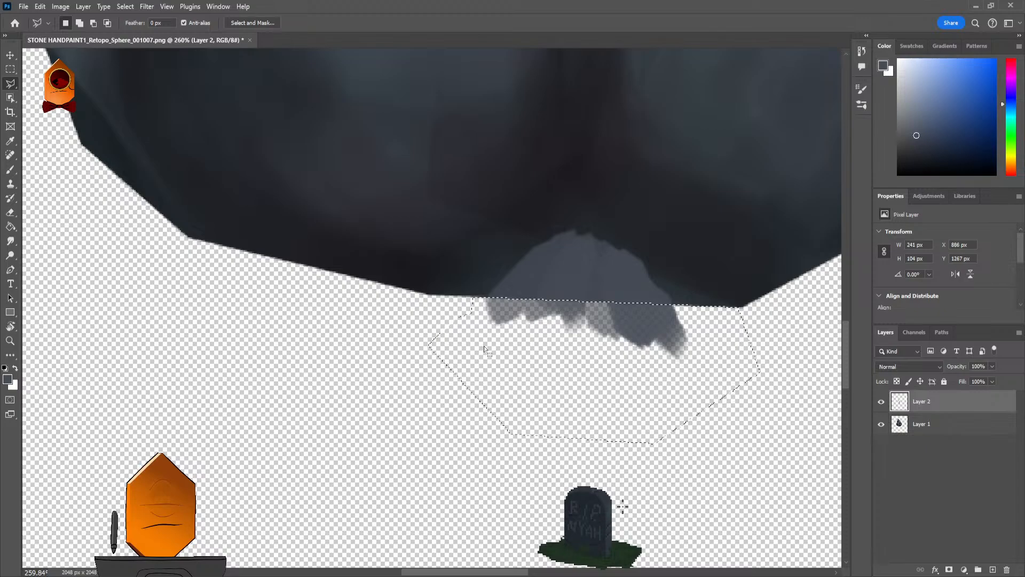
key("ctrl+d")
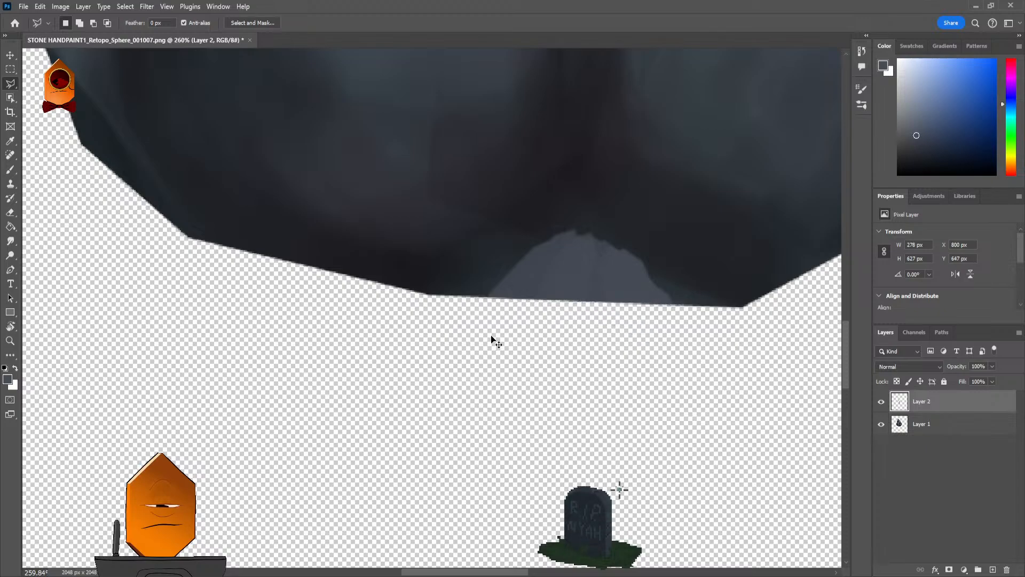
Step: Smudge the small base stone's ragged upper edge smooth with a 20 px tip at 29% strength
scroll(630, 274, "down", 5)
left_click_drag(658, 233, 600, 353)
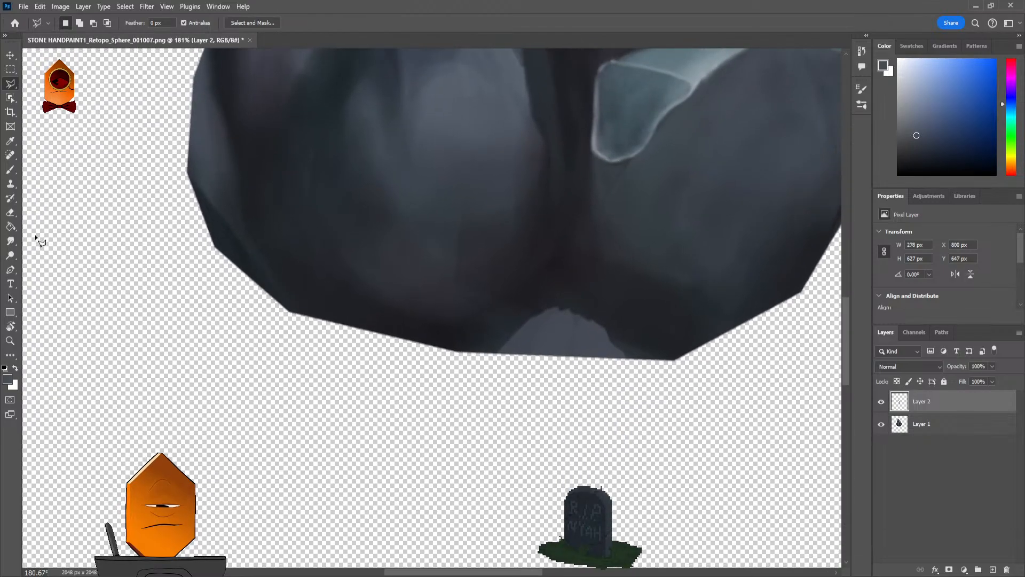
left_click(10, 241)
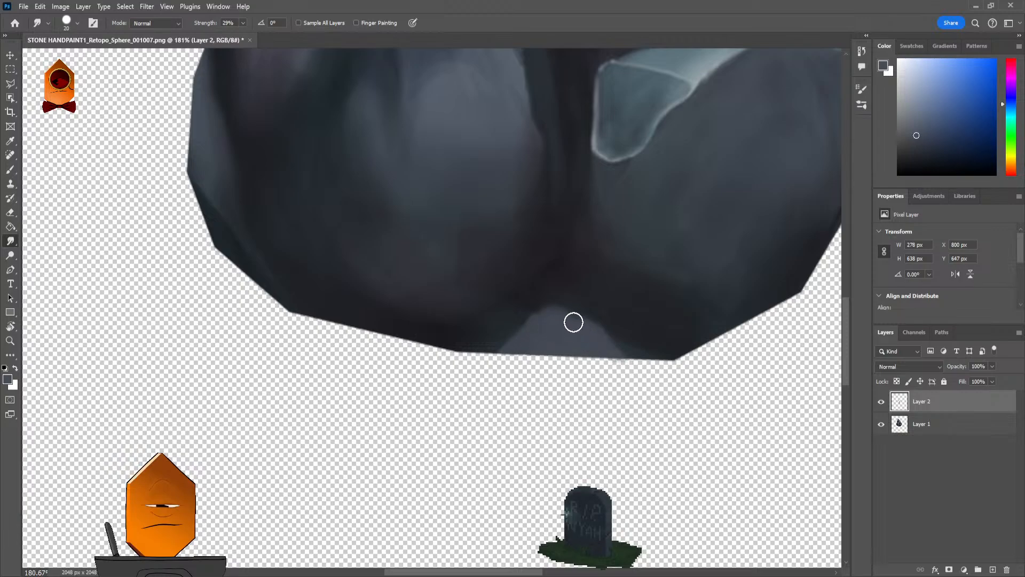
Step: Brush a sampled dark tone from the middle boulder's crevice-side edge down along its lower curve
scroll(593, 346, "down", 5)
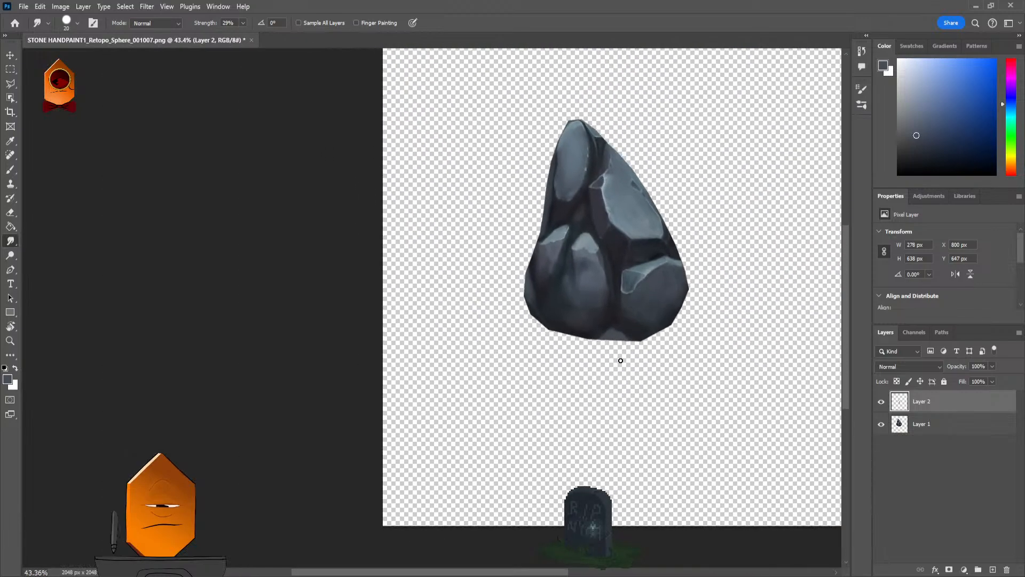
scroll(657, 298, "up", 4)
scroll(674, 288, "down", 4)
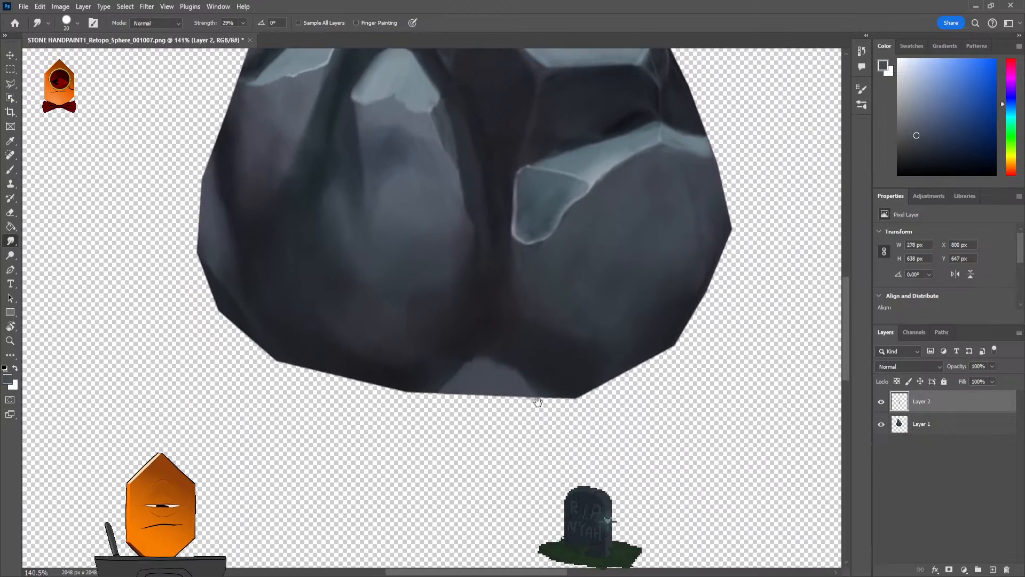
scroll(562, 313, "up", 3)
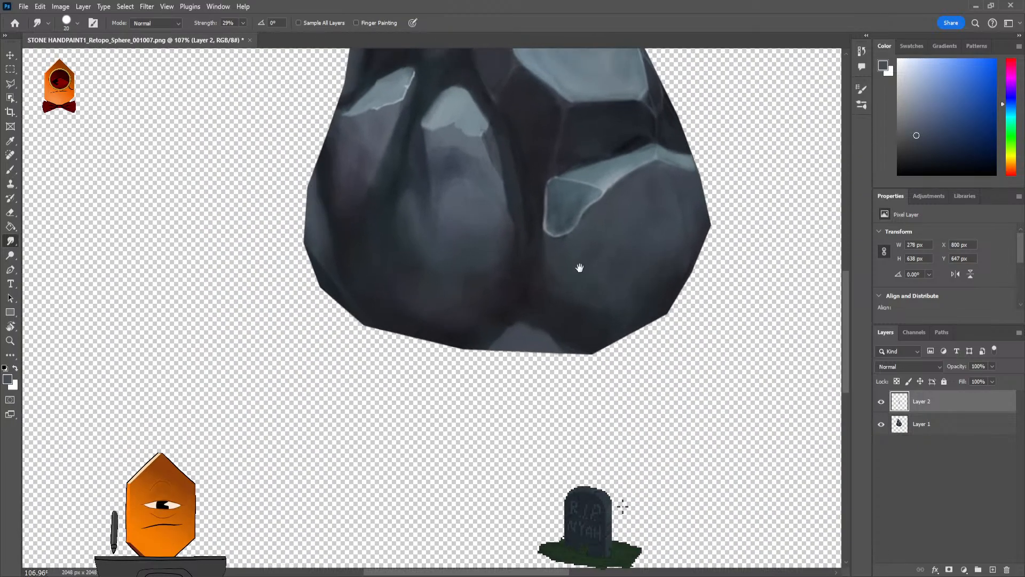
scroll(596, 288, "down", 2)
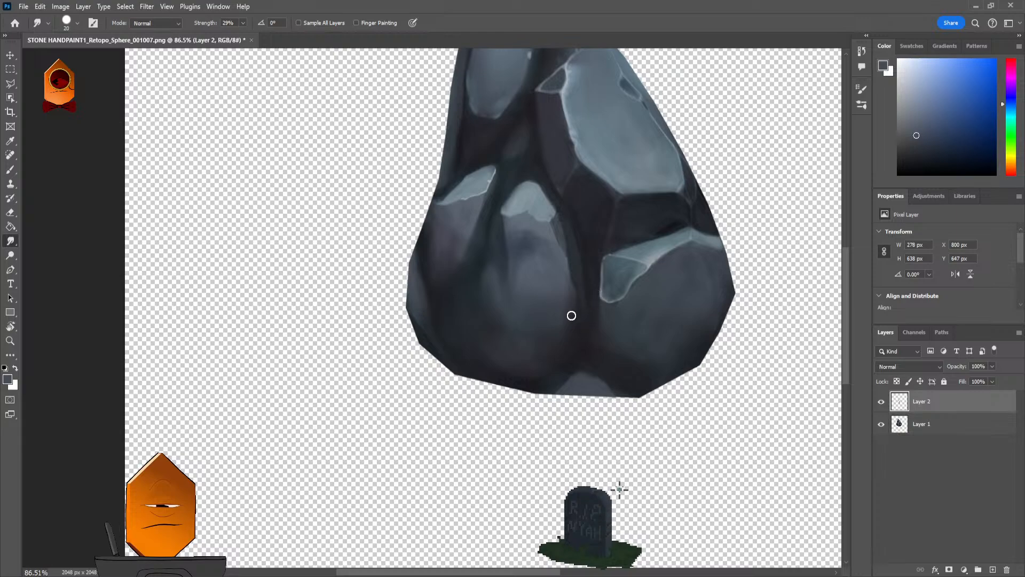
scroll(571, 316, "up", 2)
scroll(586, 306, "up", 1)
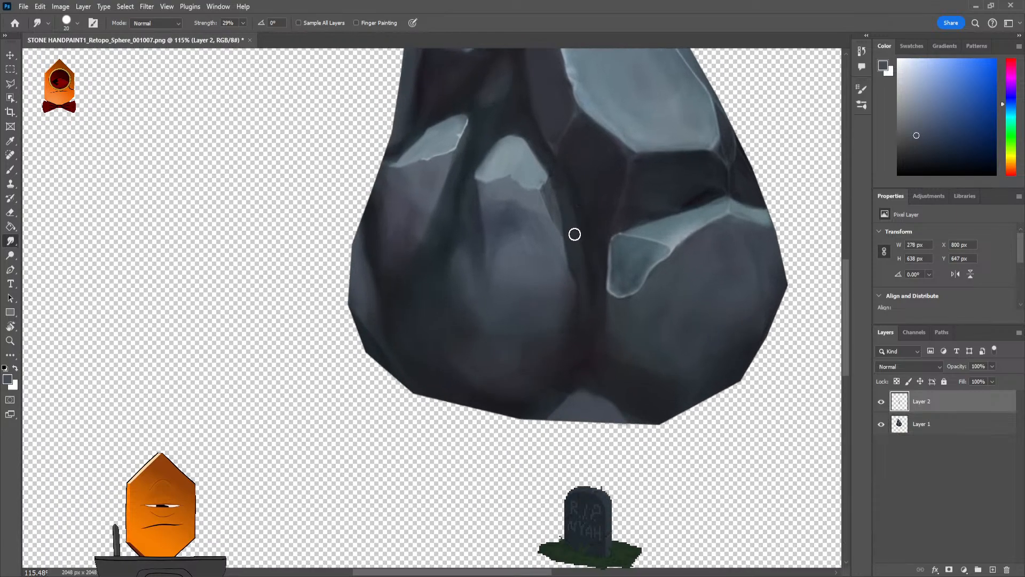
key("b")
left_click(580, 262, "alt")
left_click_drag(572, 265, 549, 329)
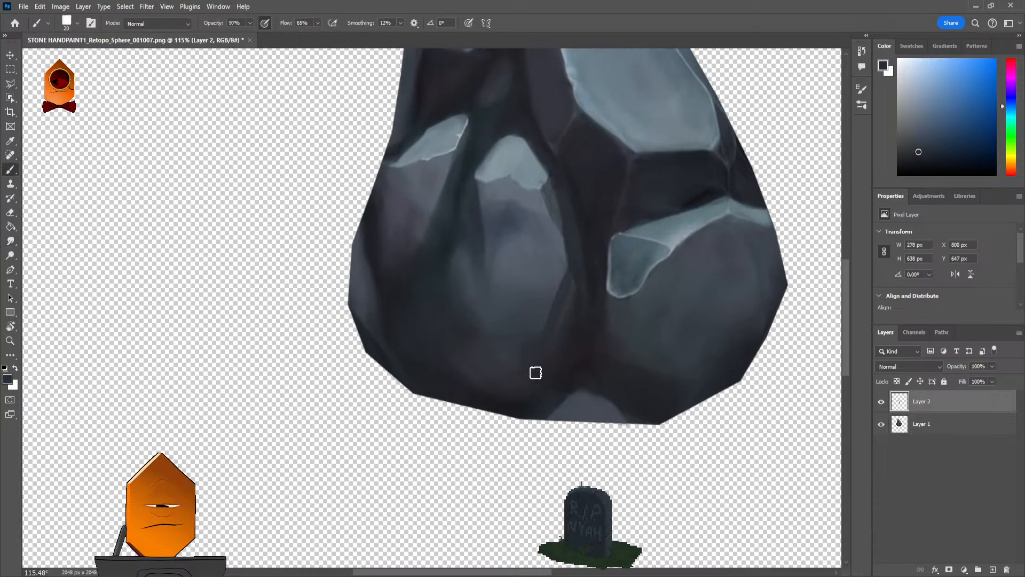
Step: Undo the last brush stroke and block in a dark facet on the middle boulder's lower crevice side with a 20 px tip
key("ctrl+z")
mouse_move(572, 254)
left_mouse_down()
mouse_move(542, 326)
mouse_move(547, 343)
mouse_move(558, 279)
mouse_move(536, 327)
left_mouse_up()
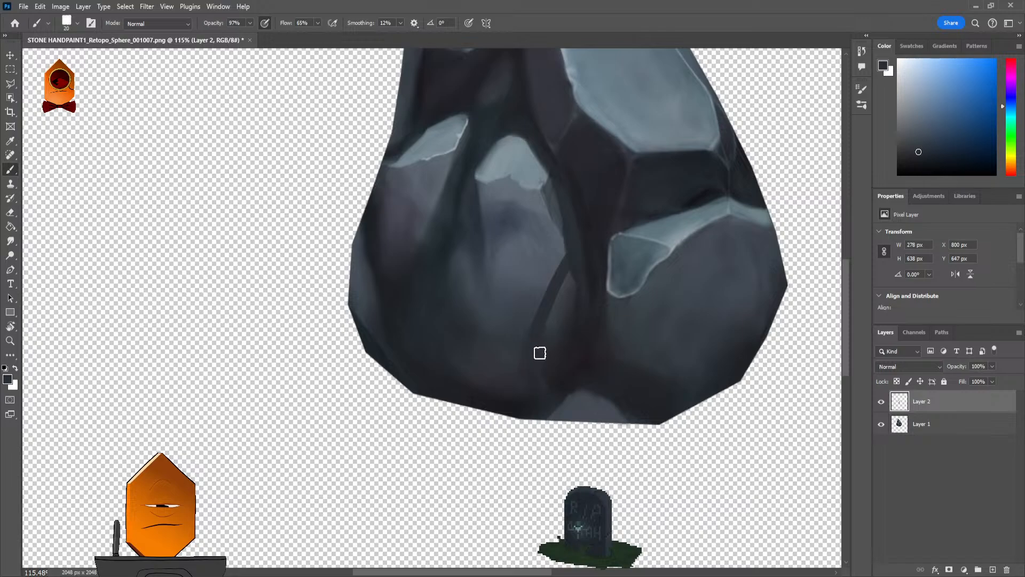
left_click_drag(539, 355, 543, 366)
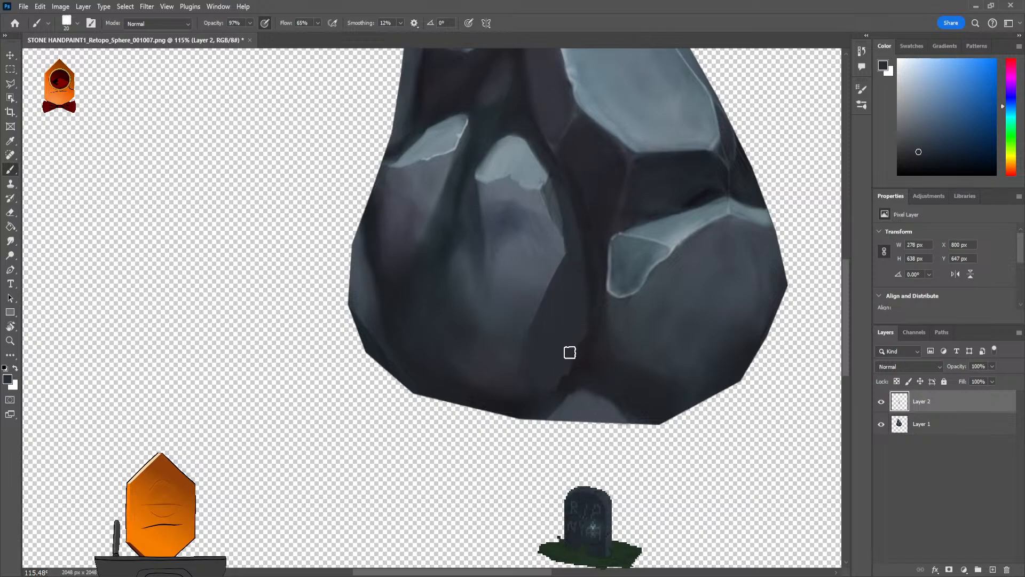
left_click(580, 247, "alt")
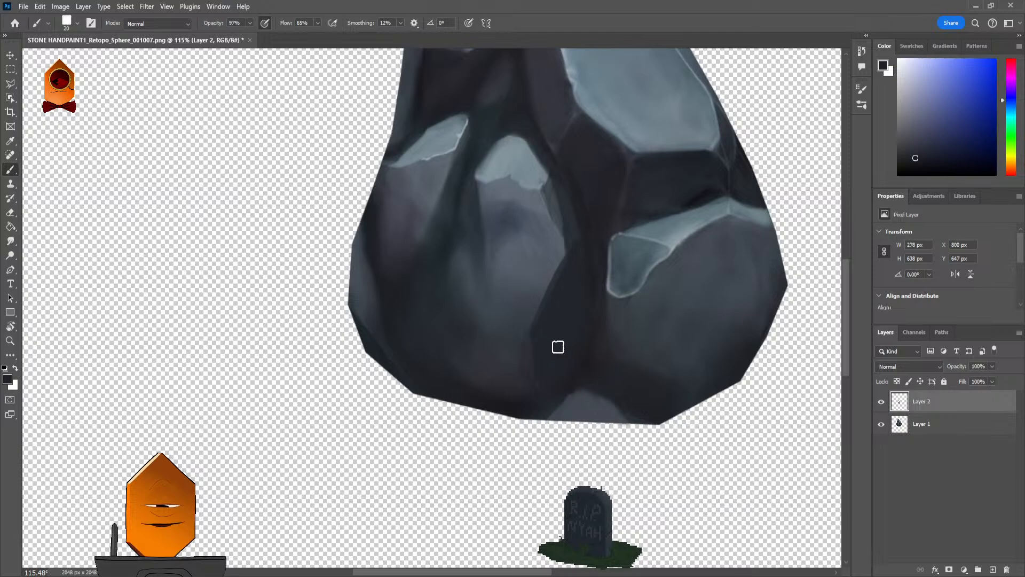
scroll(566, 368, "down", 5)
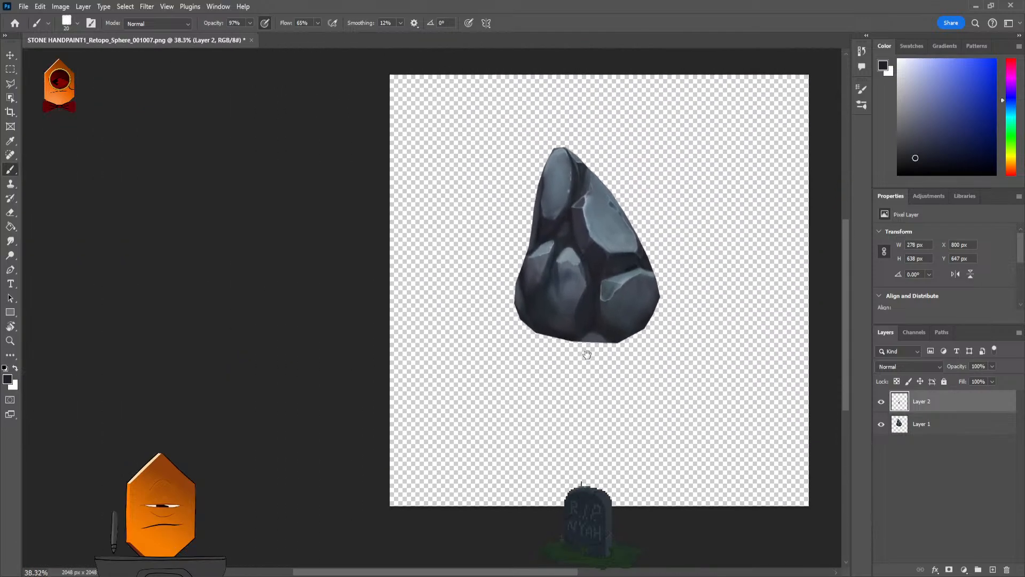
left_click_drag(587, 354, 585, 356)
scroll(583, 363, "up", 5)
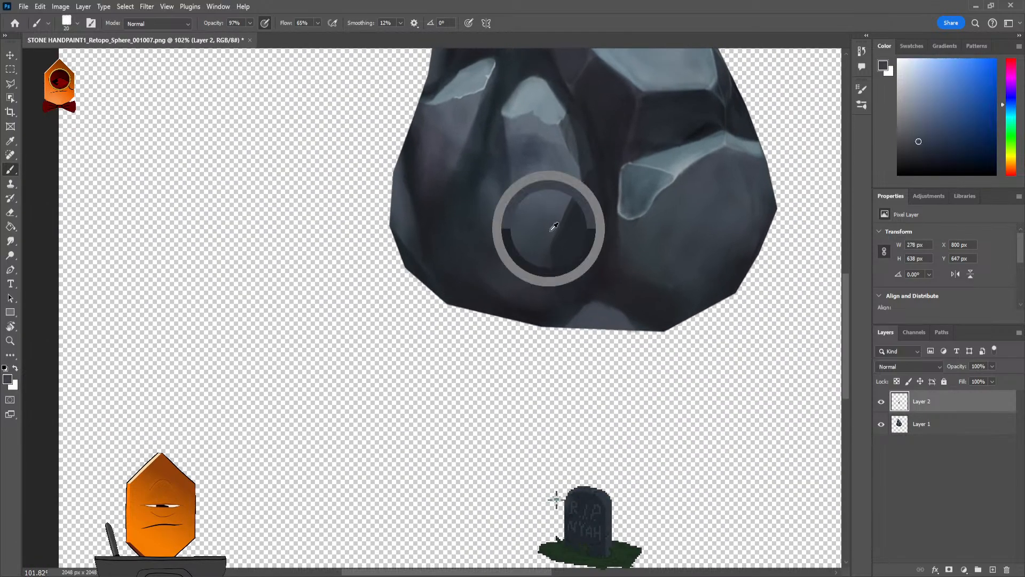
Step: Even out the middle boulder's dark facet with a sampled blue-grey tone, enlarging the brush to 30 px
scroll(556, 338, "up", 2)
scroll(566, 319, "up", 2)
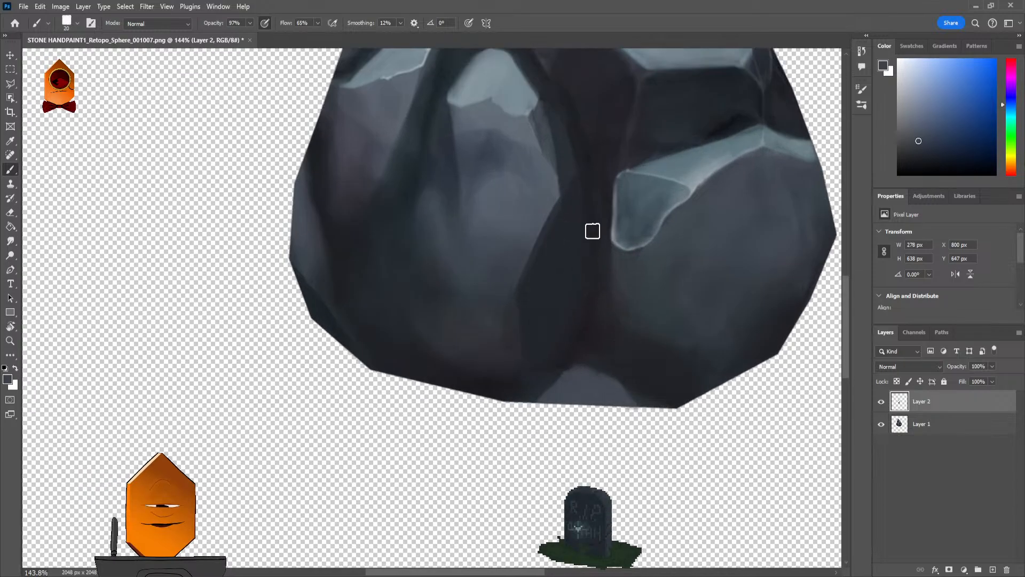
left_click(568, 170, "alt")
key("bracketright")
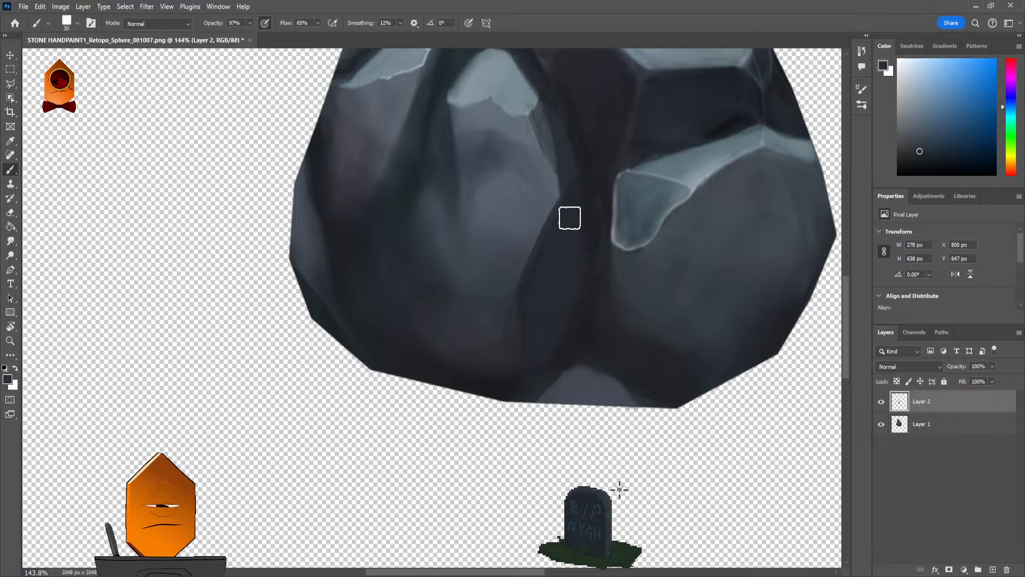
scroll(582, 294, "down", 5)
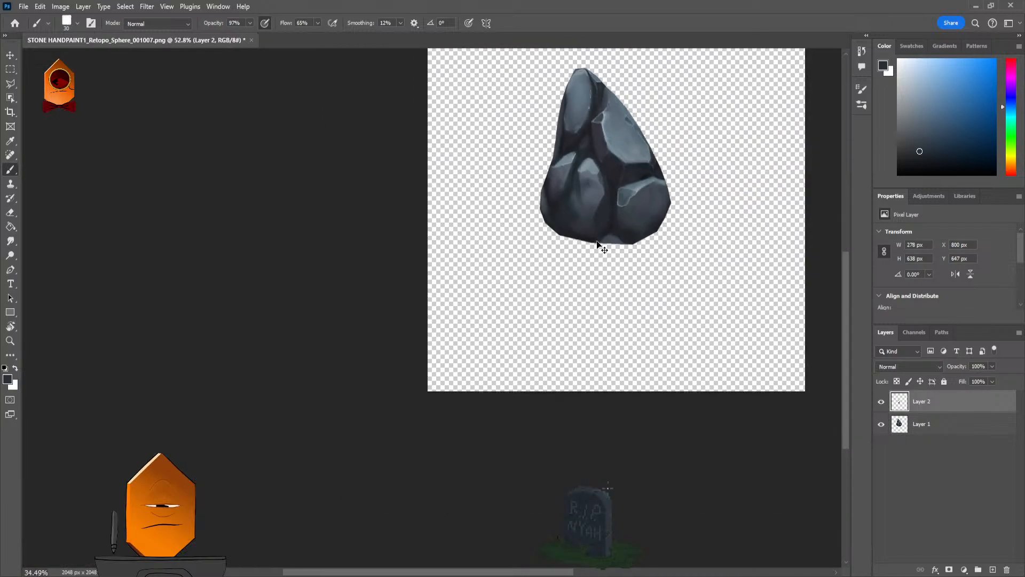
scroll(584, 300, "up", 4)
scroll(628, 190, "up", 4)
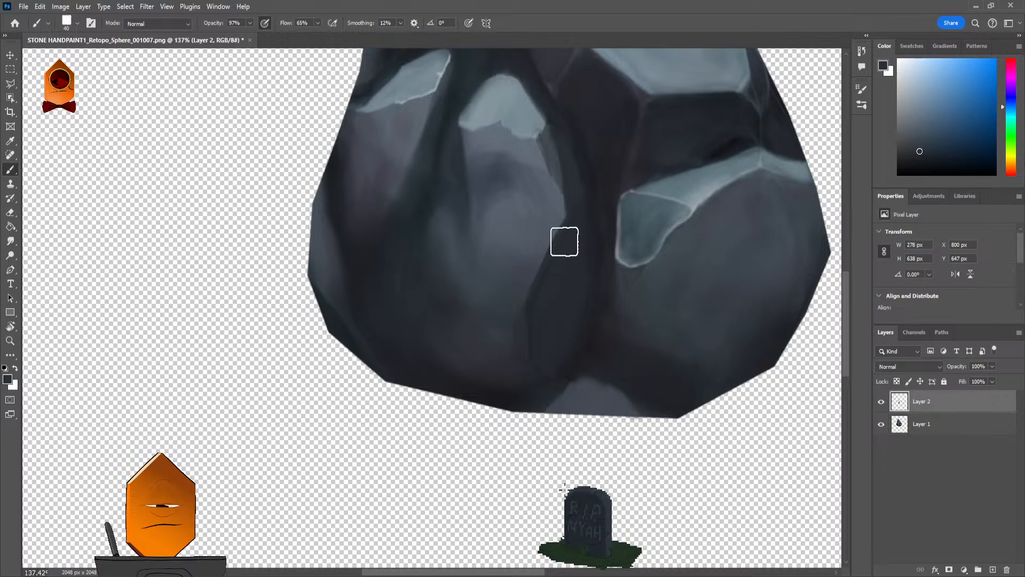
Step: Glaze a sampled lighter grey over the dark facet using a 40 px brush at 42% opacity
key("bracketright")
left_click(556, 283, "alt")
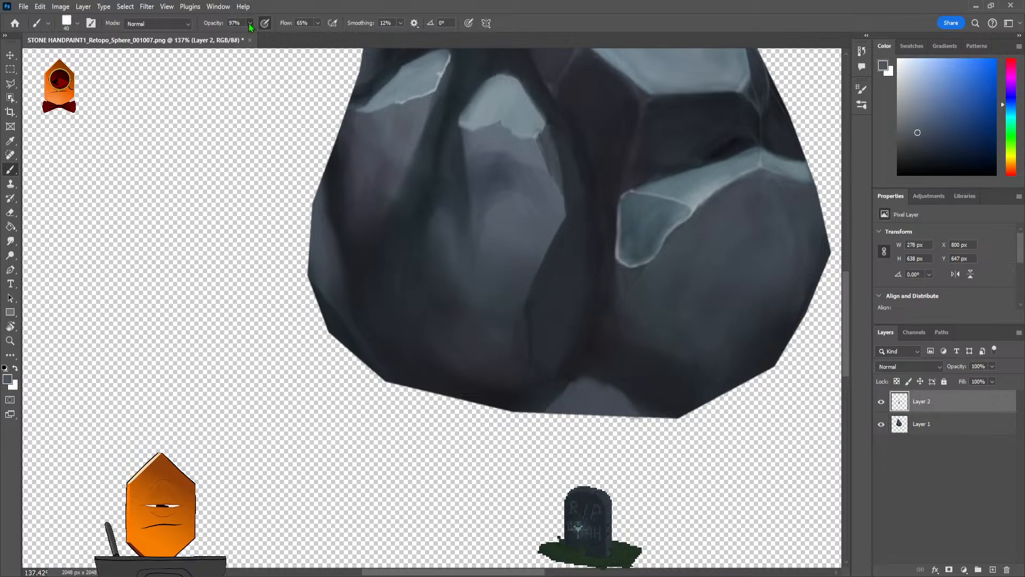
left_click_drag(250, 24, 220, 26)
scroll(568, 307, "down", 5)
scroll(579, 301, "up", 3)
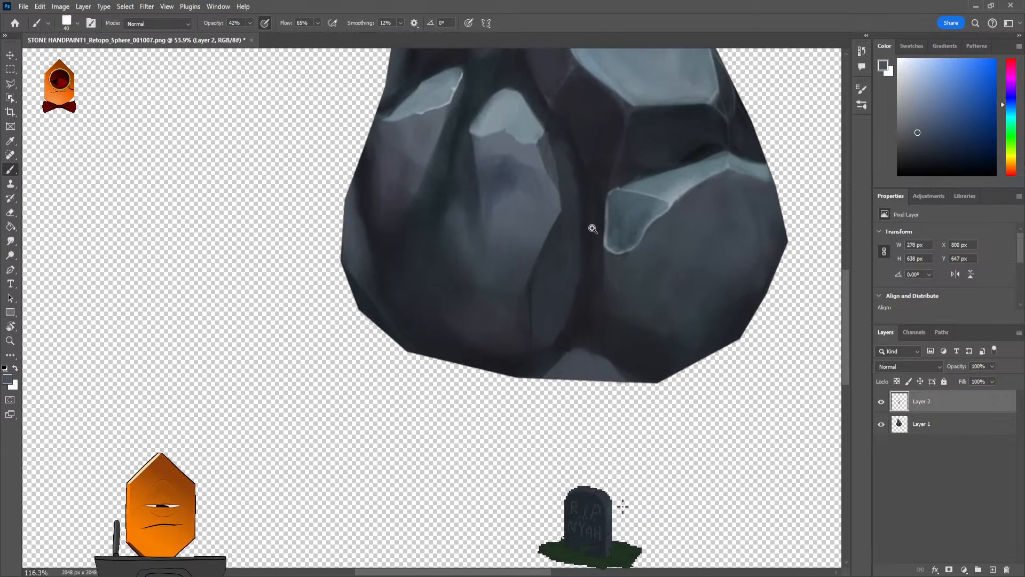
scroll(552, 295, "up", 2)
Step: Blend the facet's lower inner edge into the boulder with sampled neighbouring tones and a 25 px brush
key("bracketleft")
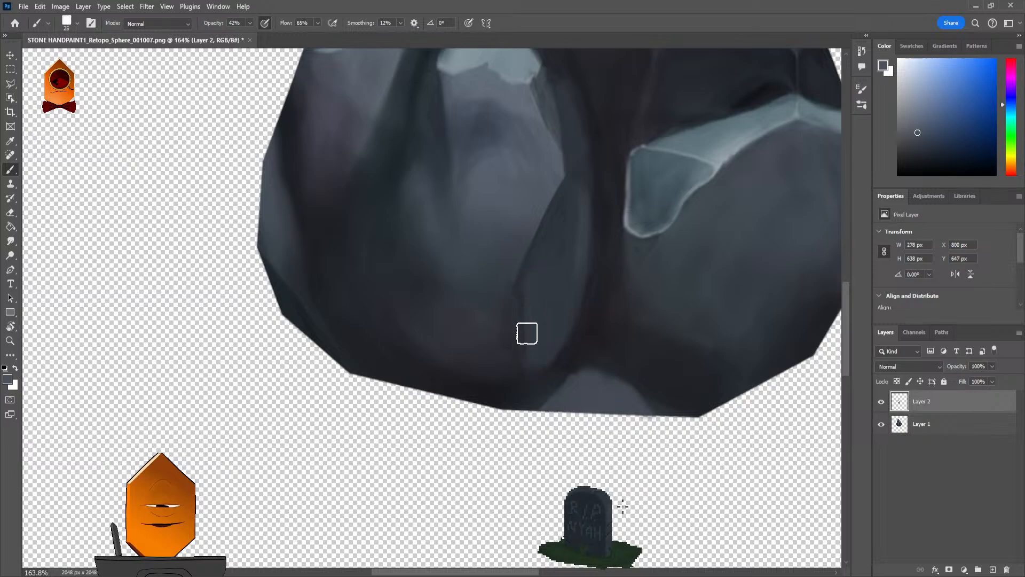
left_click(510, 300, "alt")
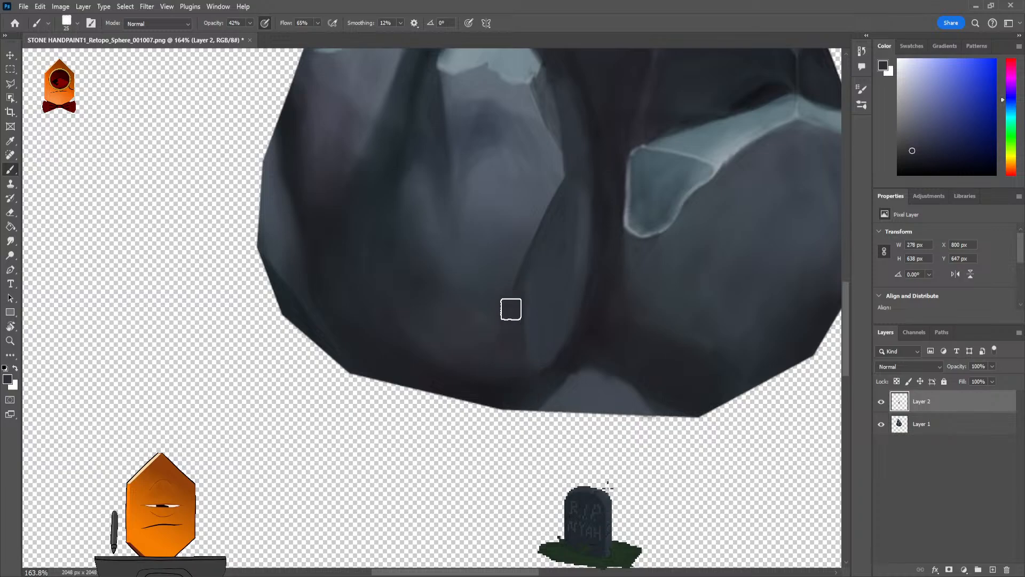
left_click(538, 327, "alt")
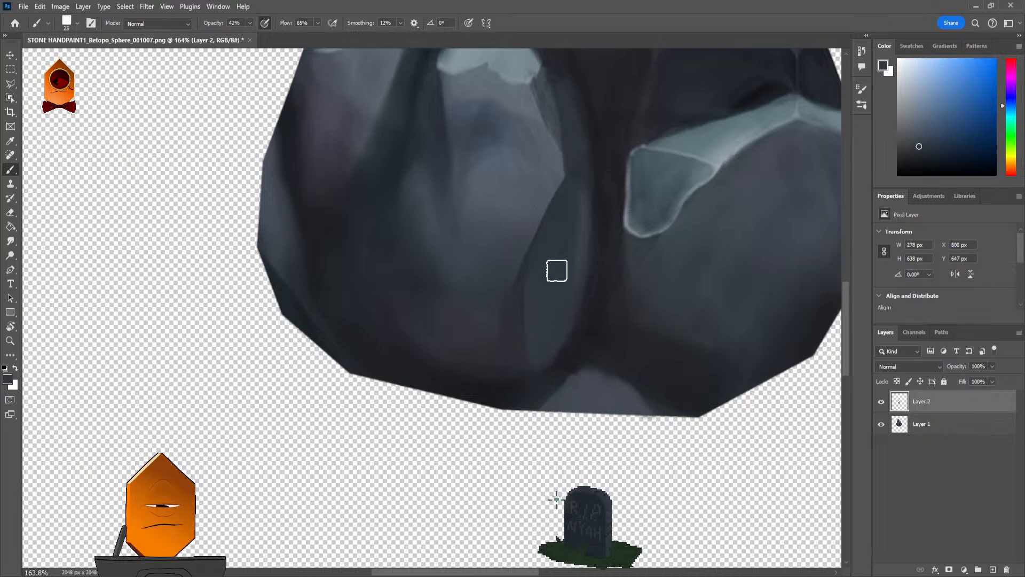
scroll(580, 204, "down", 6)
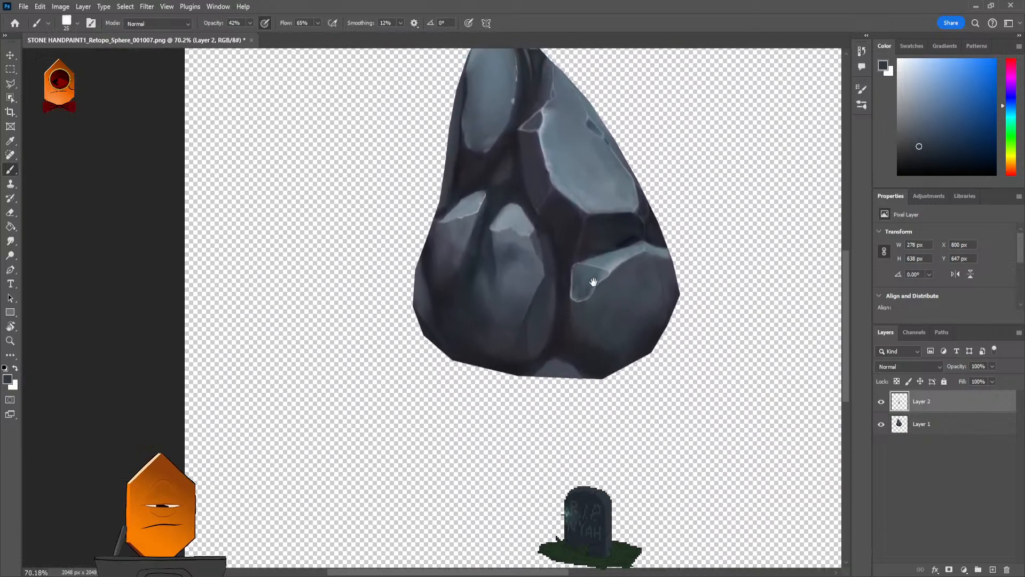
scroll(595, 303, "up", 7)
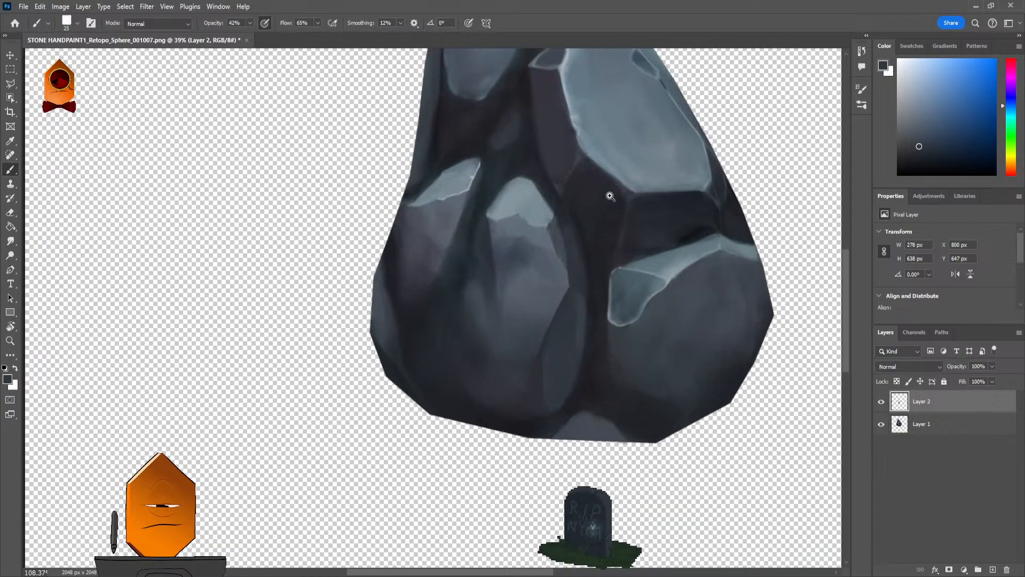
scroll(636, 166, "down", 5)
scroll(600, 222, "up", 4)
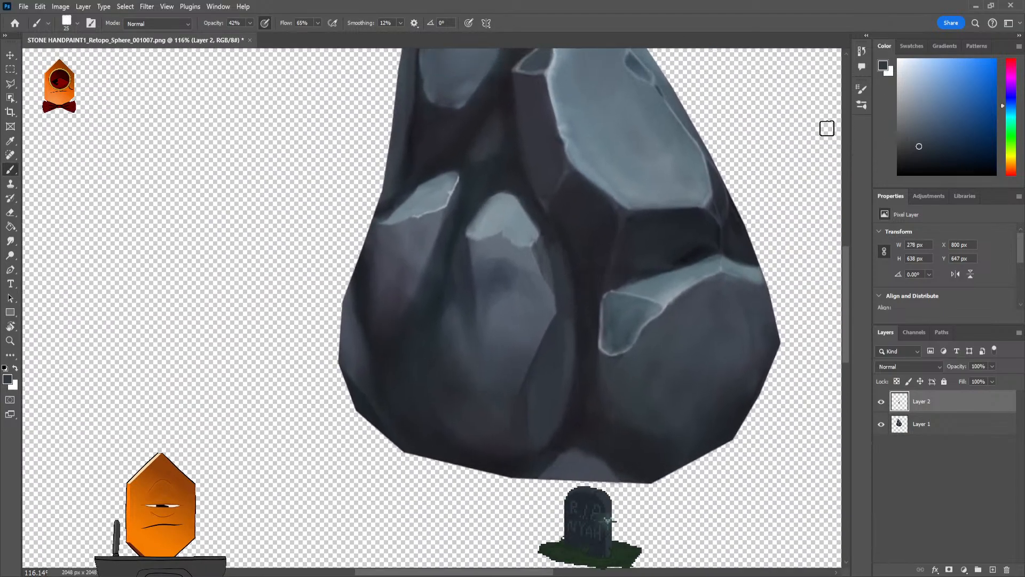
Step: Paint a thin pale highlight with a 7 px brush down the middle boulder's crevice-side edge from the light cap to the facet corner
left_click(608, 487, "alt")
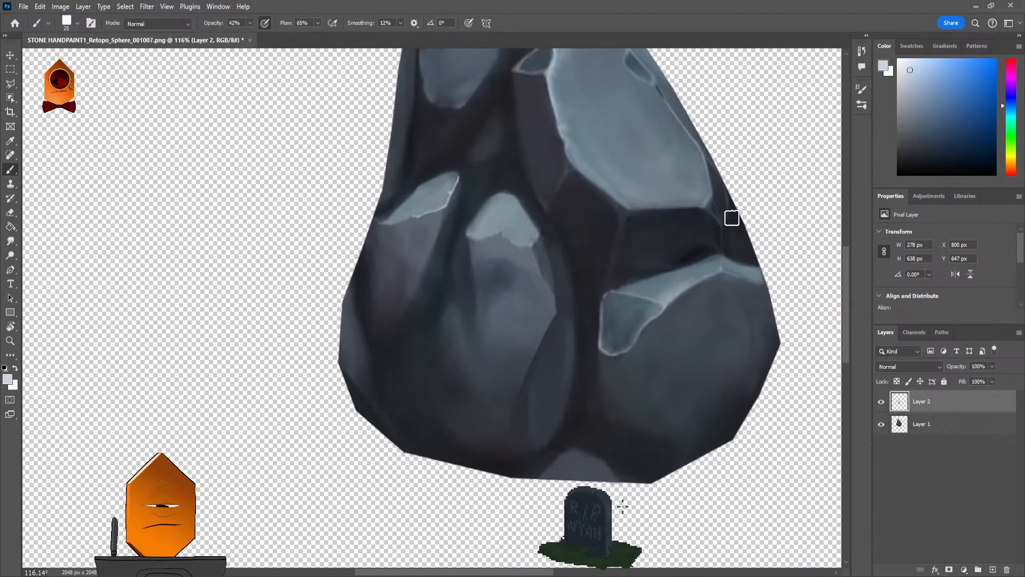
key("bracketleft")
key("bracketleft")
key("bracketleft")
key("bracketleft")
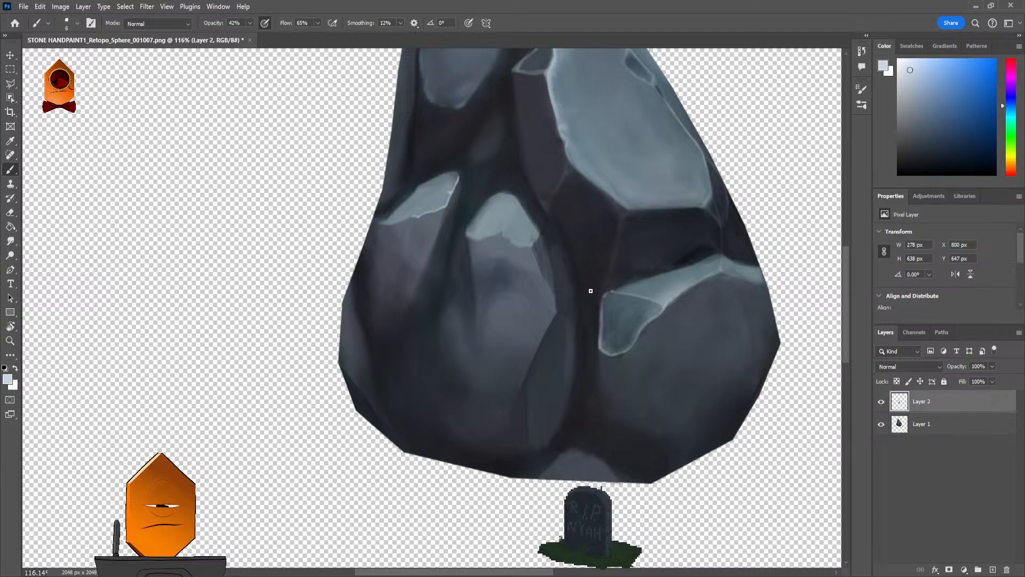
scroll(539, 259, "up", 4)
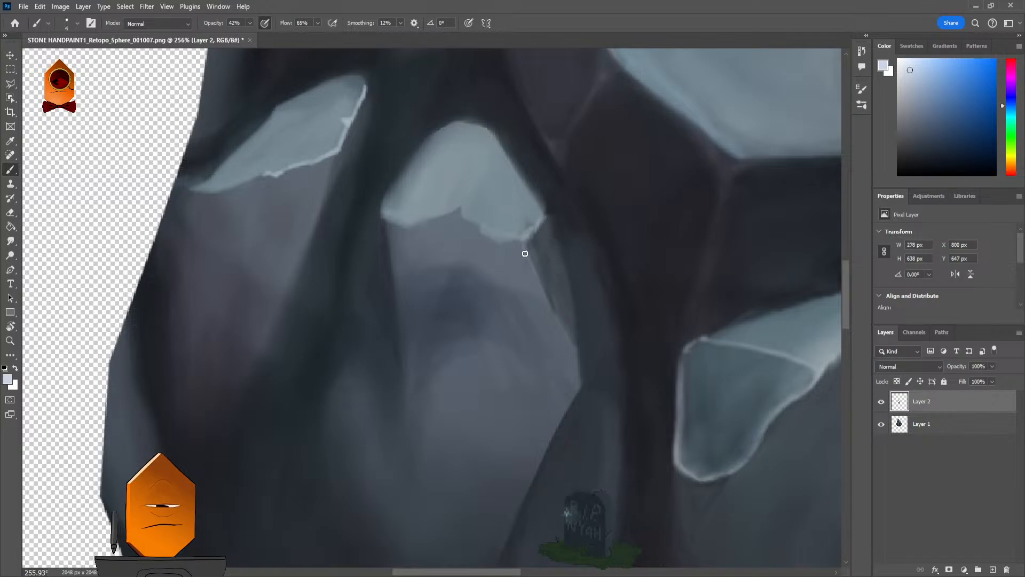
mouse_move(526, 242)
left_mouse_down()
mouse_move(554, 315)
mouse_move(545, 288)
left_mouse_up()
left_click_drag(581, 358, 579, 390)
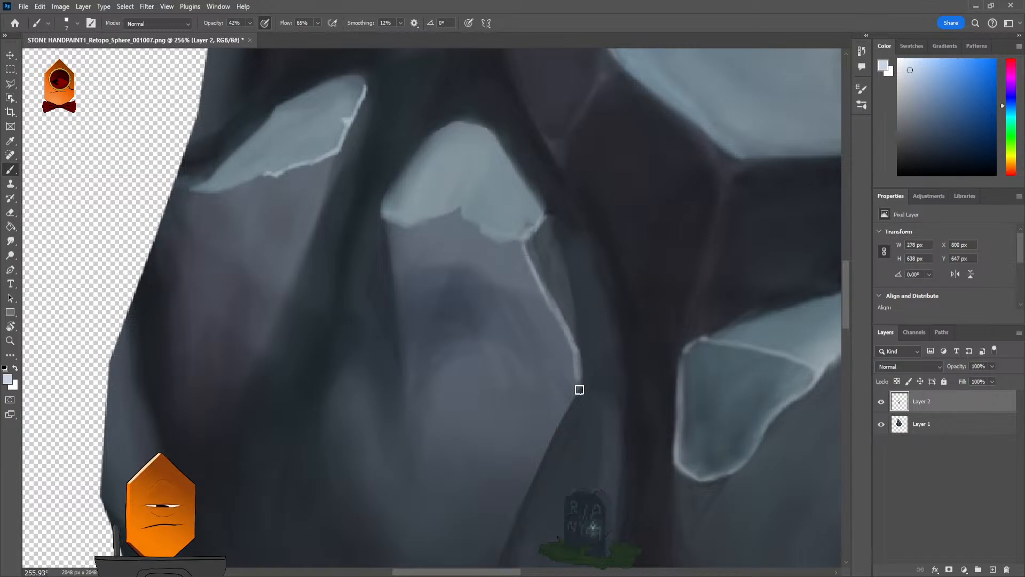
Step: Continue the pale edge highlight down the facet's inner border to its base, adding a small diamond-shaped chip midway
mouse_move(640, 316)
left_mouse_down()
mouse_move(639, 268)
mouse_move(618, 270)
mouse_move(598, 227)
left_mouse_up()
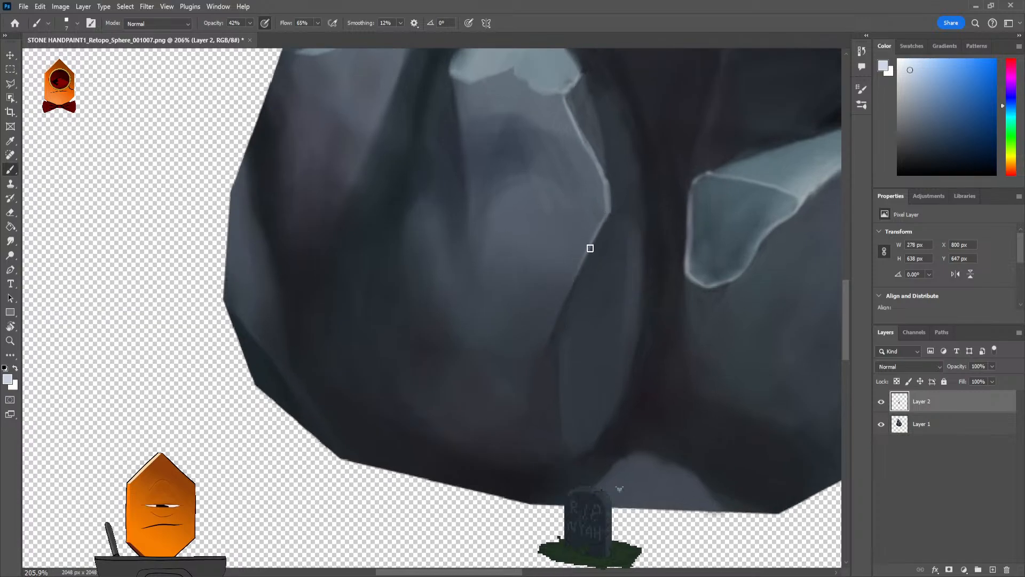
left_click_drag(550, 344, 572, 288)
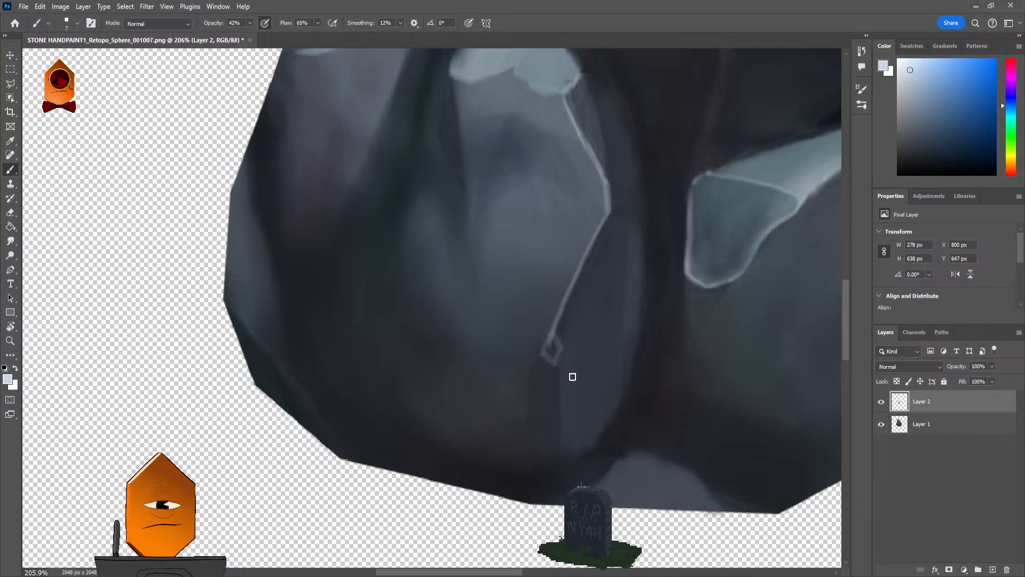
scroll(549, 362, "down", 3)
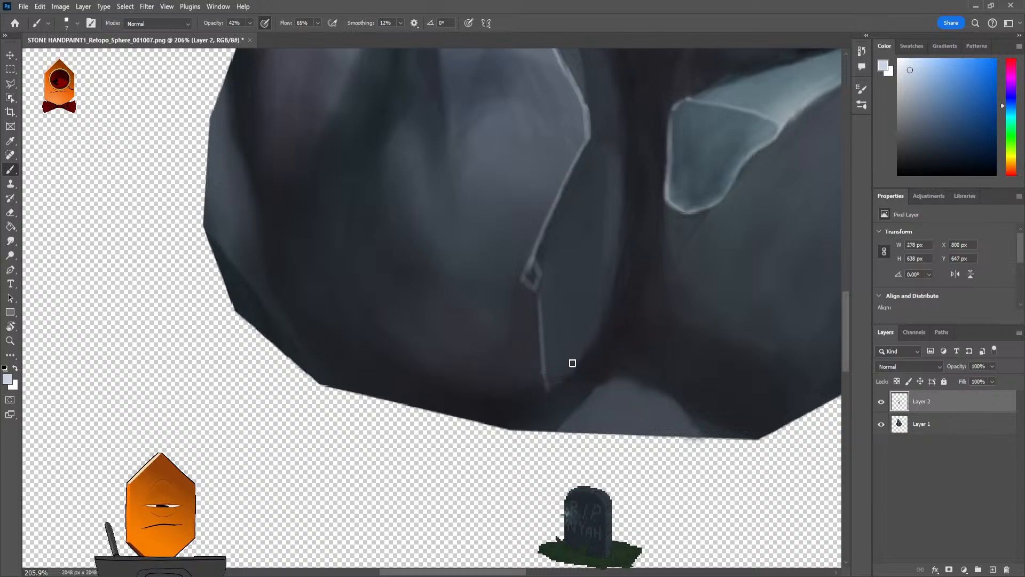
scroll(666, 198, "down", 5)
left_click_drag(663, 210, 619, 324)
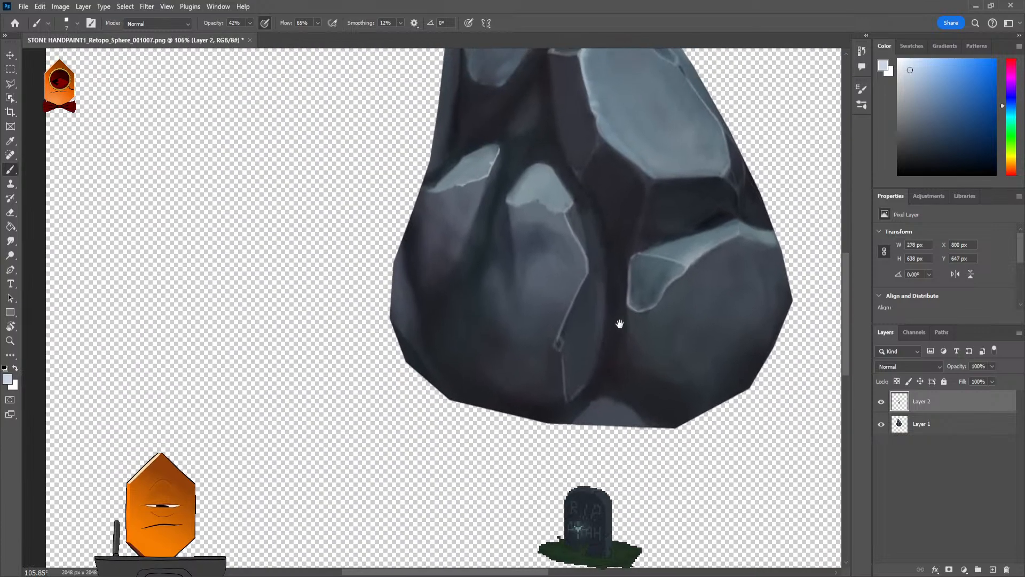
Step: Redraw the small triangular chip's highlight at the facet corner and add a faint line outward from the light cap's corner
scroll(645, 224, "up", 3)
scroll(563, 268, "up", 2)
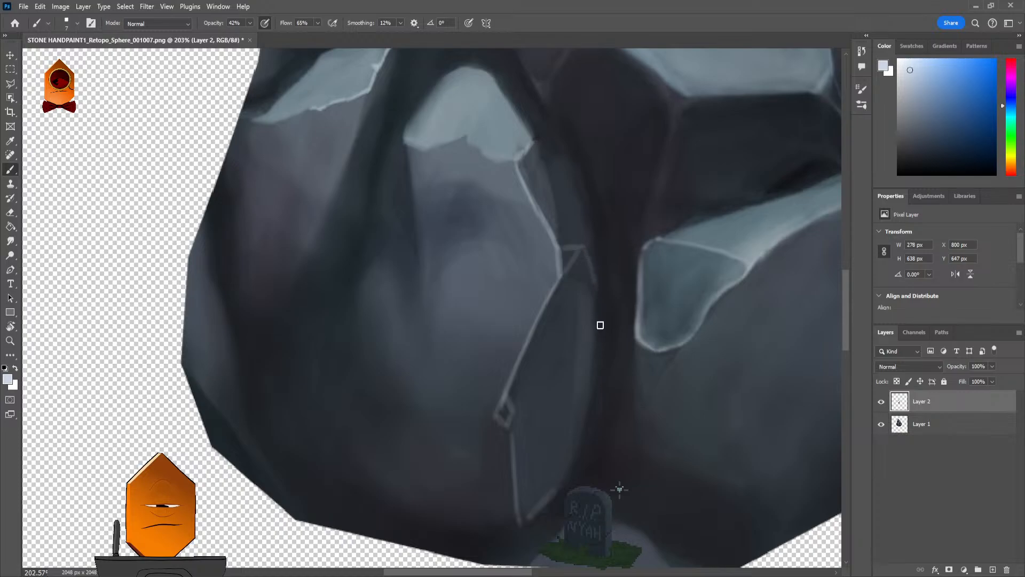
key("ctrl+z")
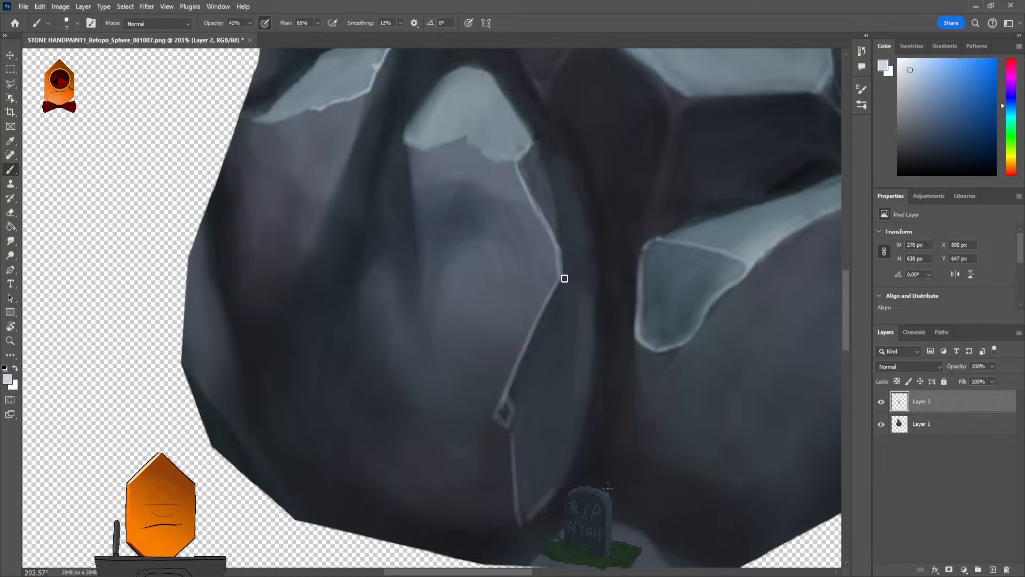
left_click_drag(564, 274, 594, 249)
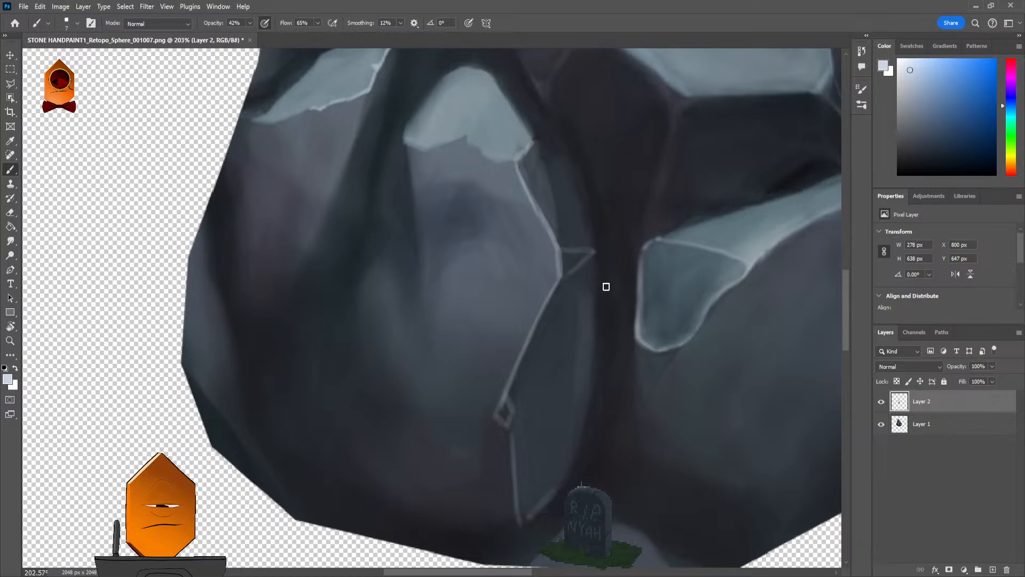
scroll(602, 266, "up", 3)
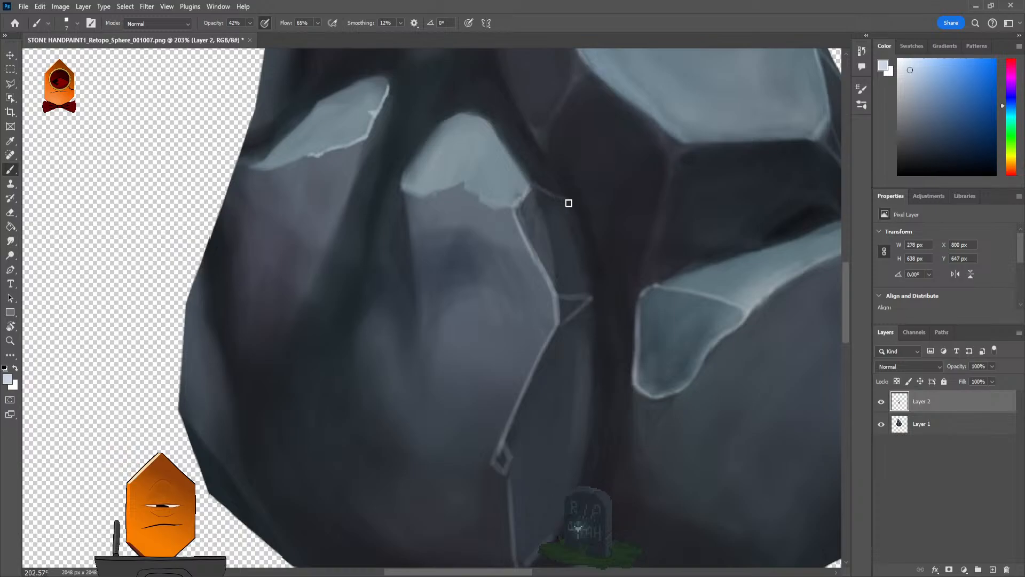
scroll(569, 203, "down", 3)
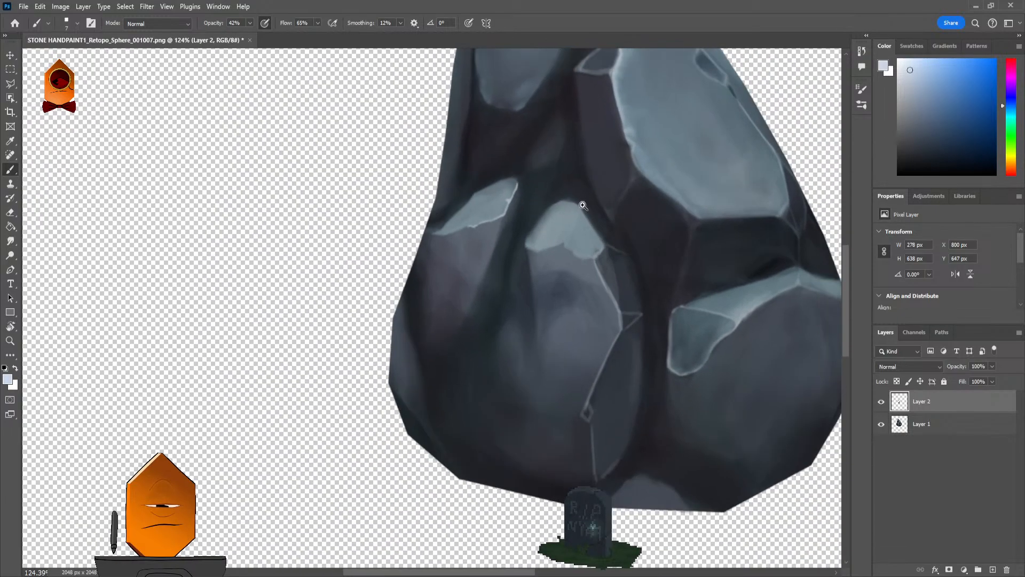
scroll(583, 205, "up", 2)
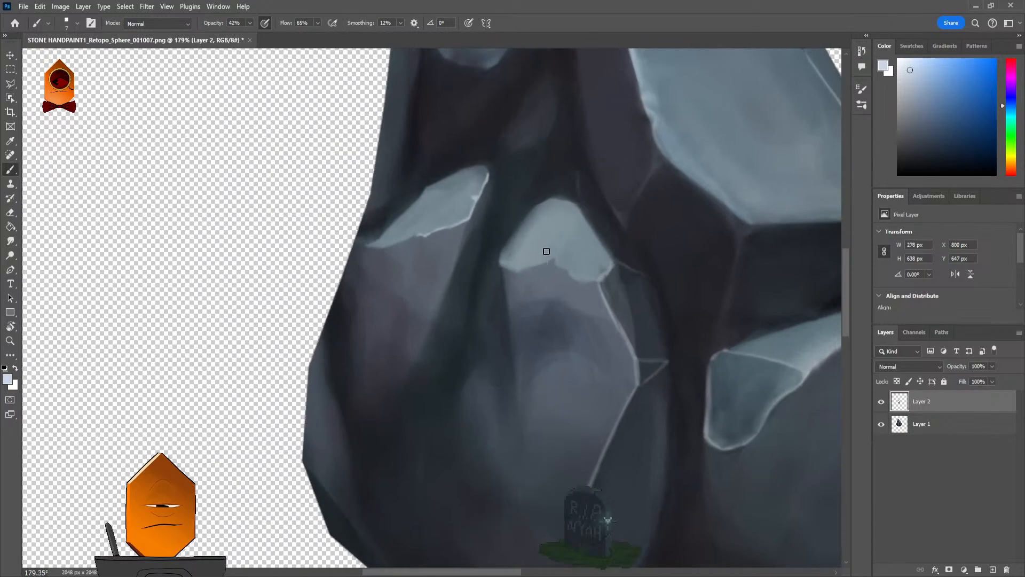
Step: Darken and sharpen the crevice above the two light-capped boulders with sampled near-black tones at 75% brush opacity
left_click(565, 145, "alt")
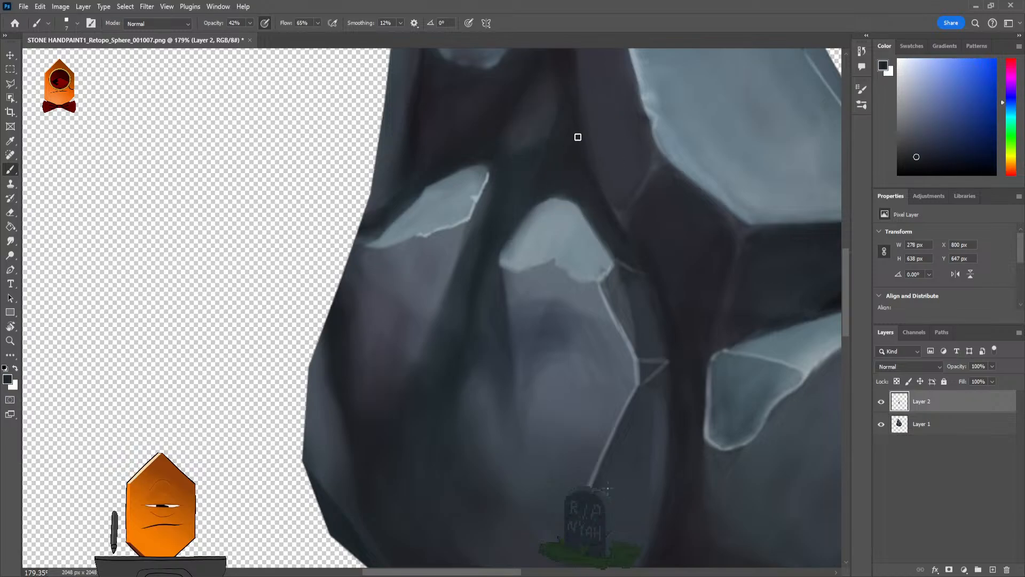
left_click(568, 89, "alt")
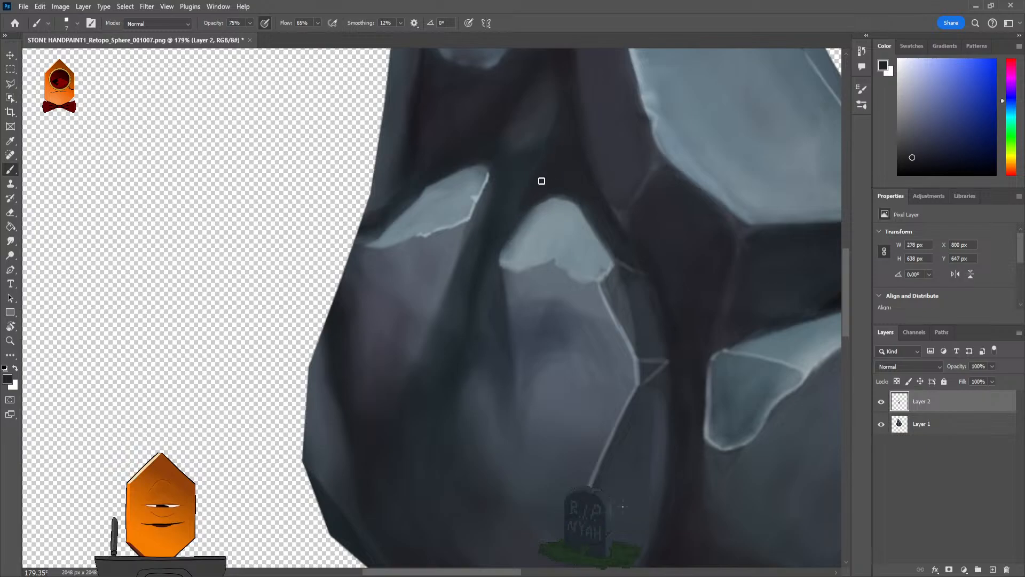
scroll(539, 204, "down", 5)
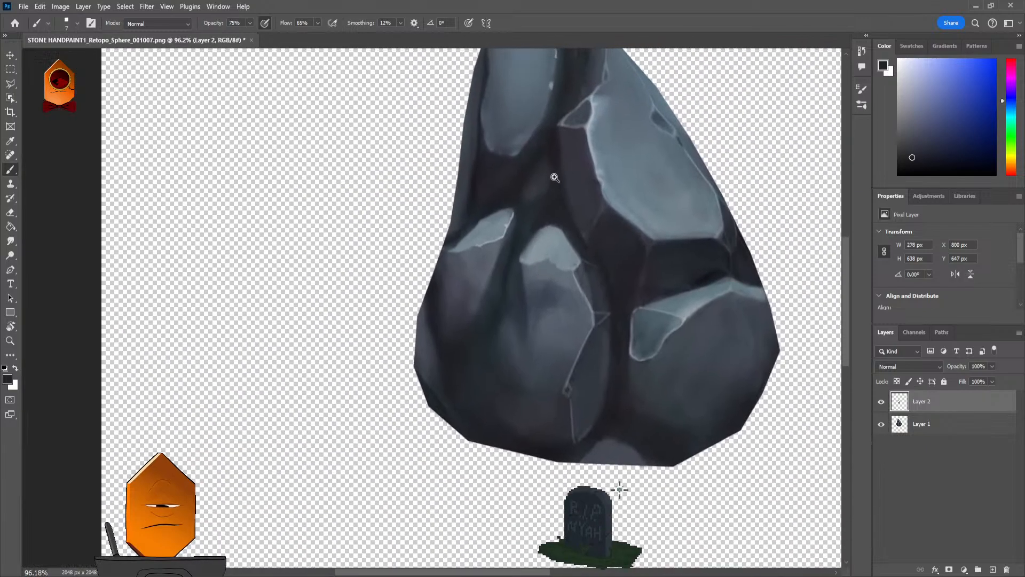
scroll(522, 253, "up", 5)
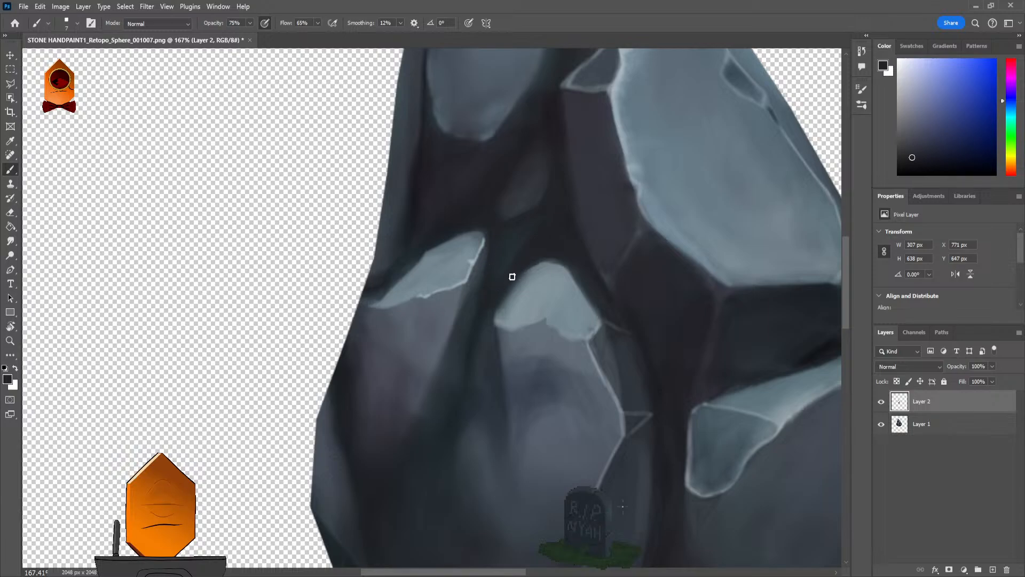
Step: Paint a small triangular rock plane with sampled dark blue-grey tones in the crevice directly above the middle boulder's light cap
scroll(579, 275, "down", 5)
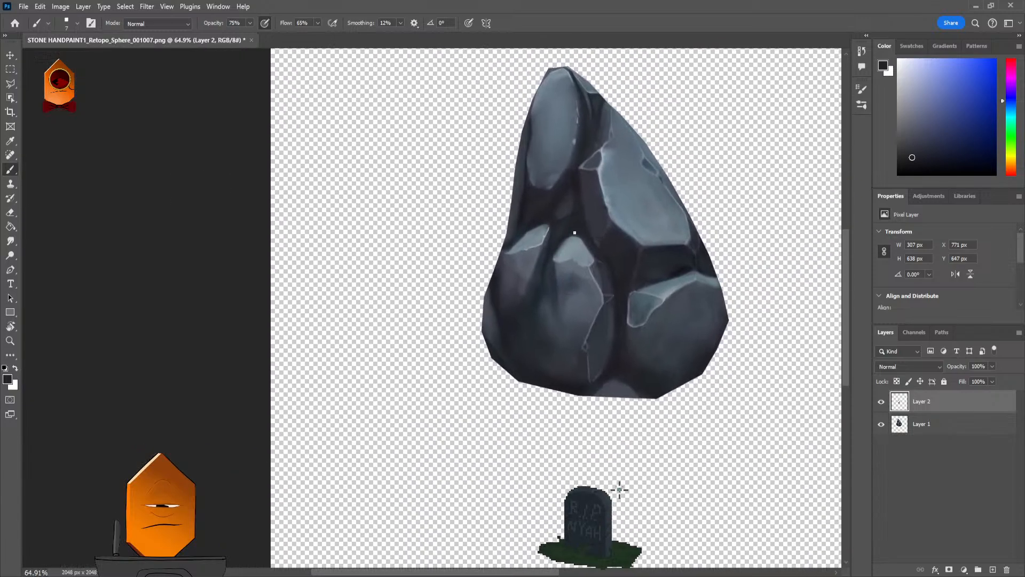
scroll(615, 180, "up", 4)
scroll(615, 180, "down", 4)
scroll(572, 210, "up", 4)
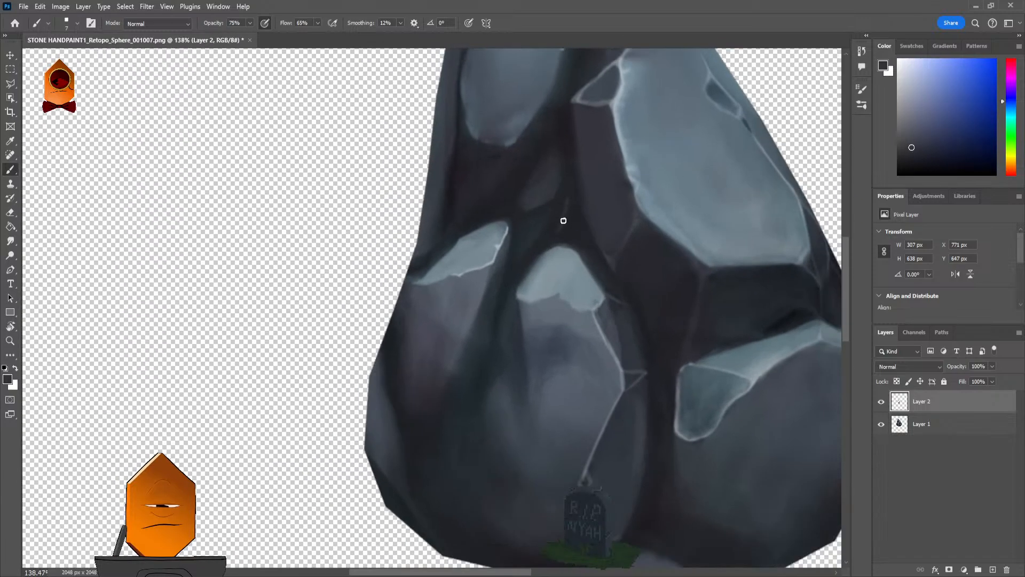
scroll(559, 225, "down", 4)
scroll(567, 208, "up", 4)
scroll(580, 235, "down", 4)
scroll(565, 236, "up", 4)
left_click(545, 235, "alt")
scroll(545, 235, "down", 4)
scroll(563, 222, "up", 4)
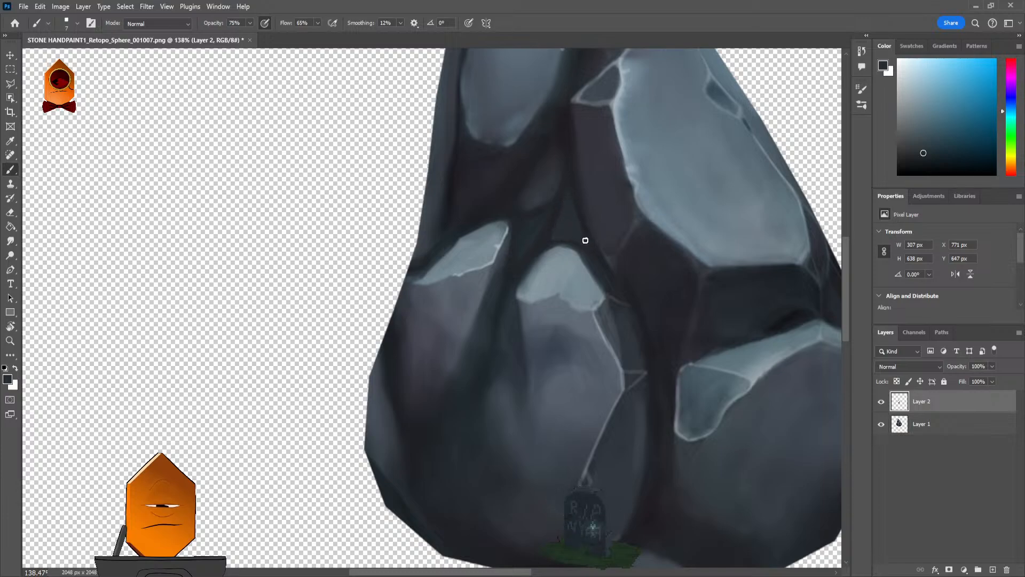
Step: Refine the triangular plane above the light cap with sampled dark tones, blending it toward the small stone in the crevice
scroll(589, 247, "up", 4)
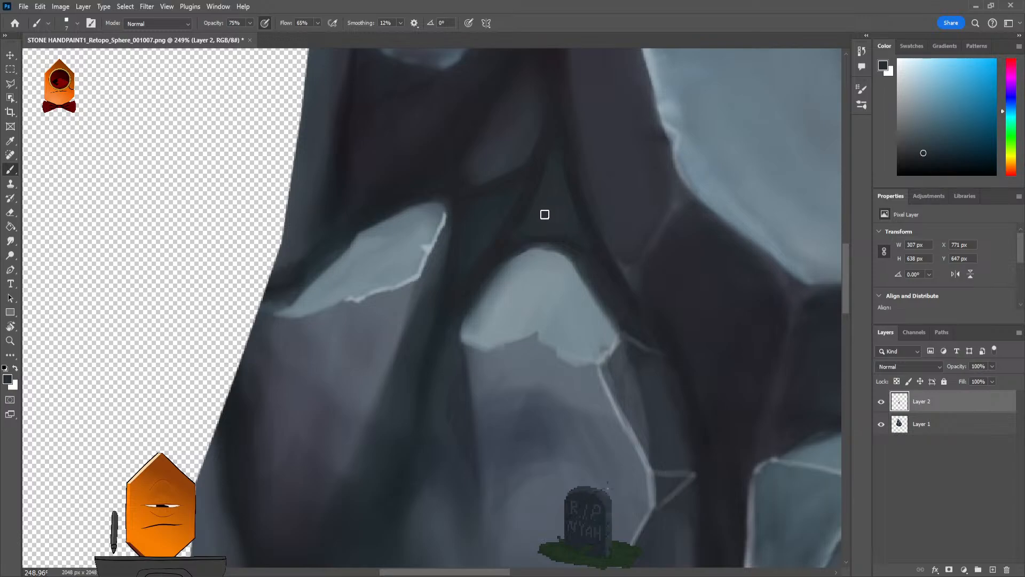
scroll(637, 238, "down", 5)
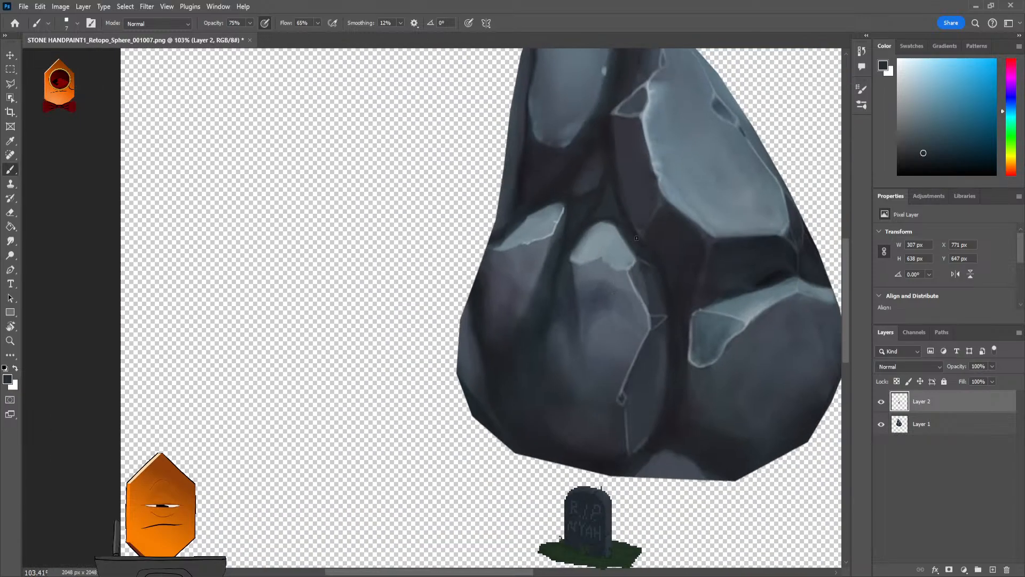
scroll(630, 229, "down", 4)
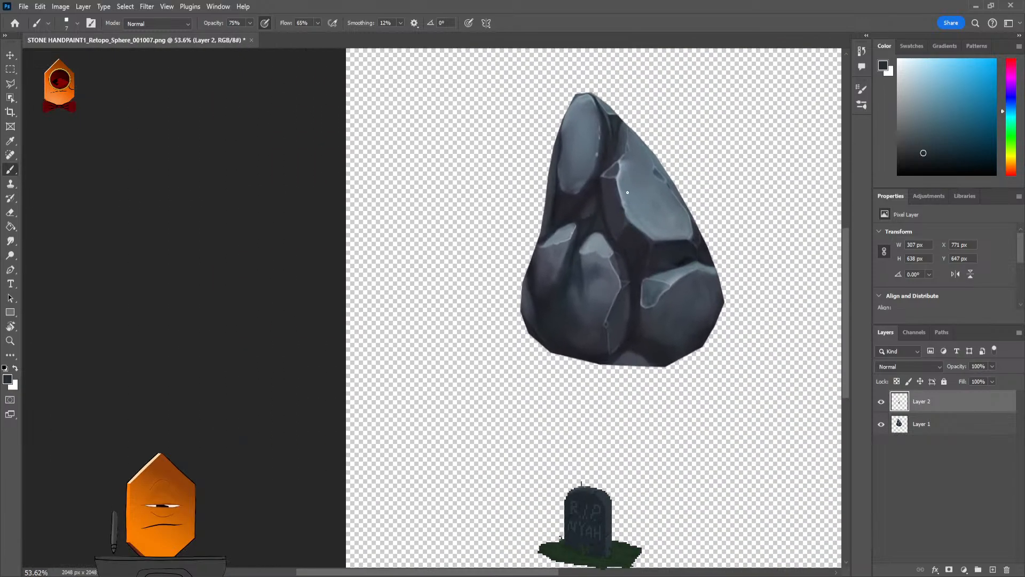
scroll(638, 170, "up", 5)
scroll(638, 170, "up", 2)
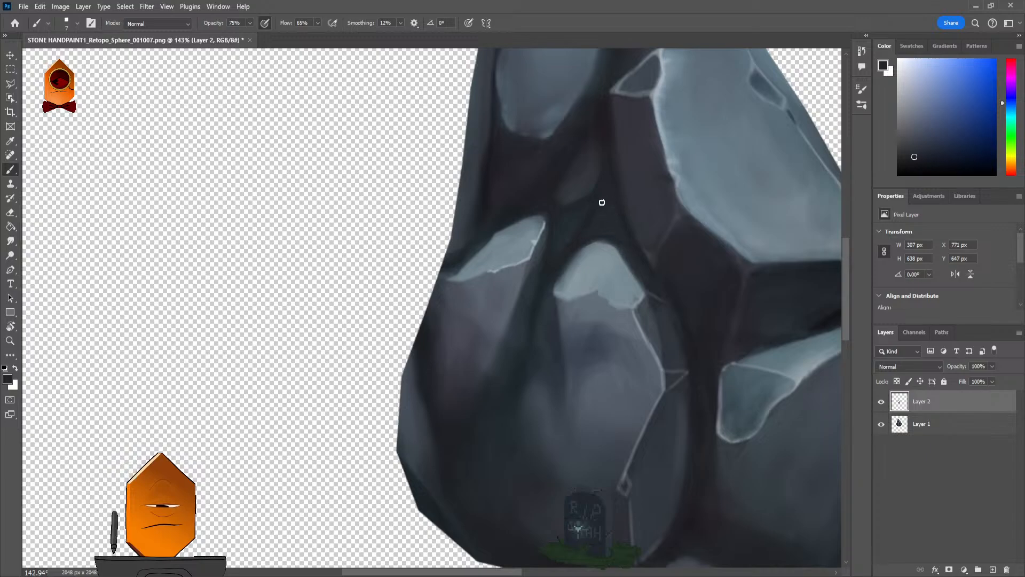
left_click(582, 180, "alt")
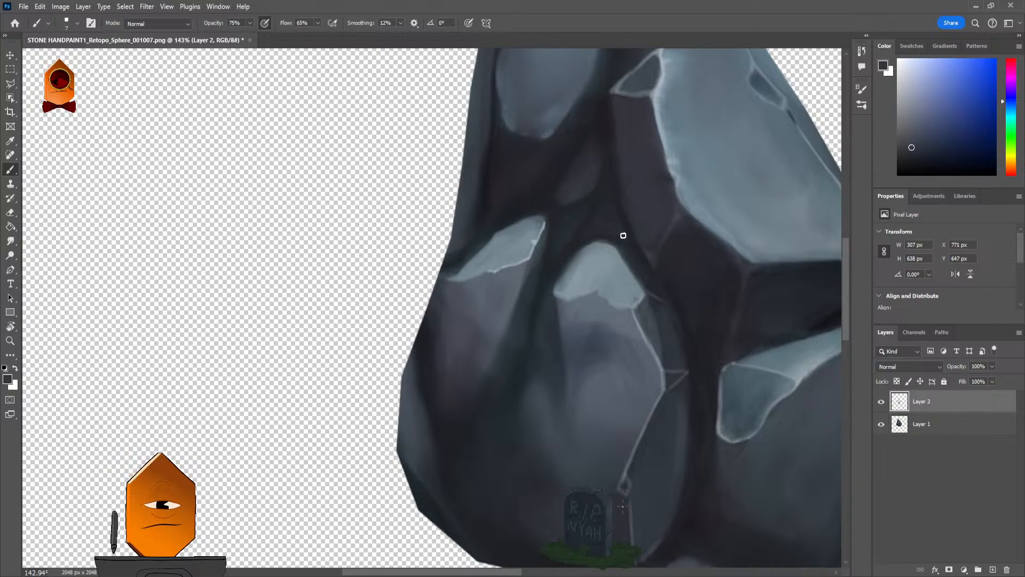
scroll(610, 222, "down", 5)
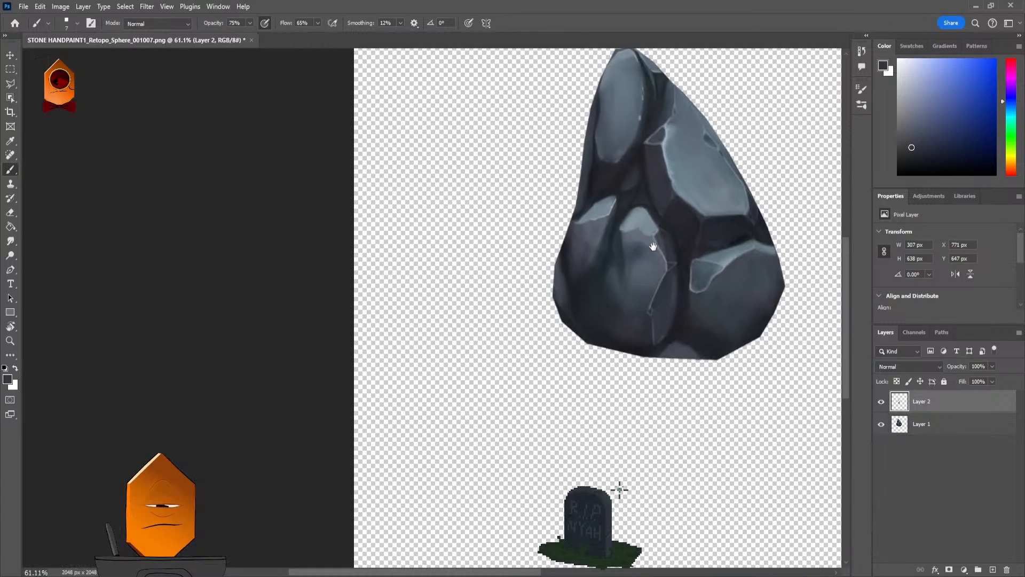
Step: Widen the dark crevice plane into the gap between the two light caps using a sampled dark blue-grey
scroll(641, 177, "up", 5)
scroll(659, 157, "up", 3)
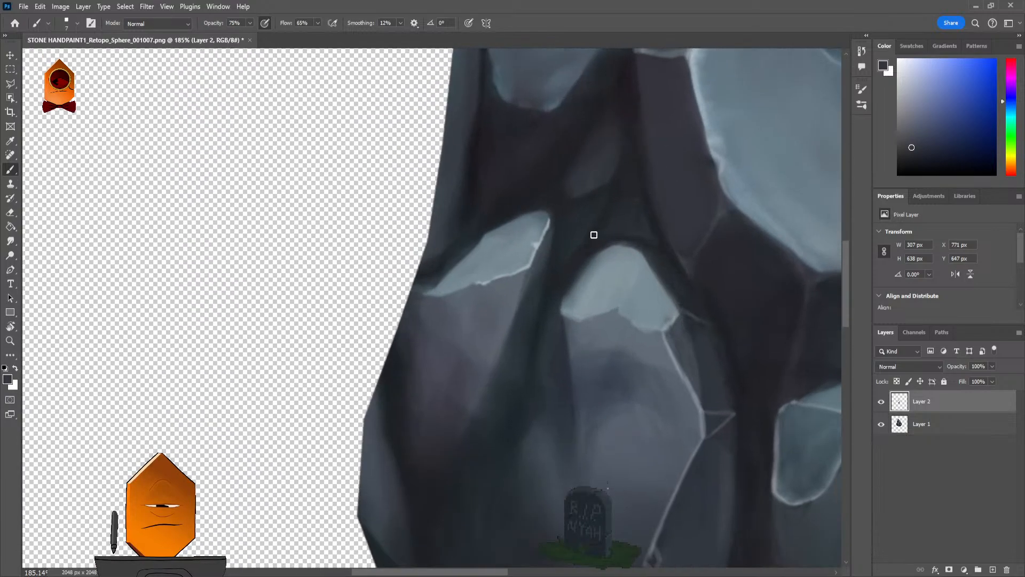
left_click(586, 219, "alt")
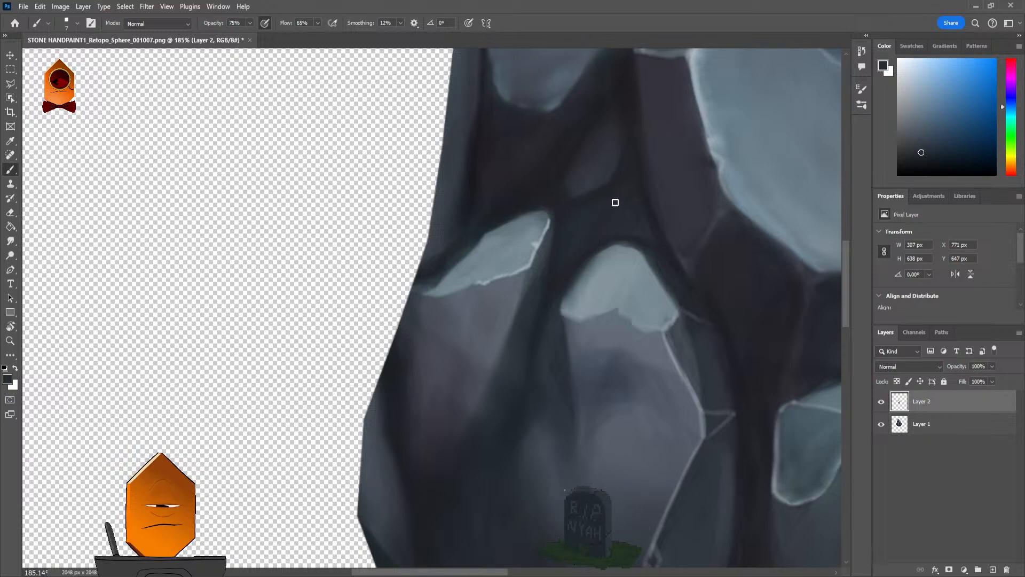
scroll(593, 219, "down", 5)
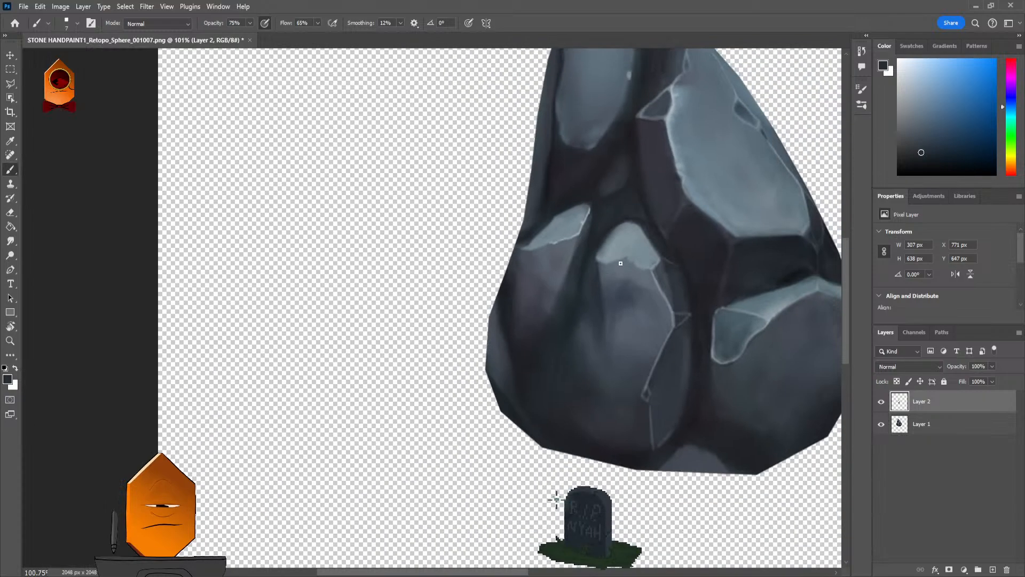
Step: Even out the plane between the two light caps with sampled dark grey, enlarging the brush to 9 px
scroll(609, 253, "up", 5)
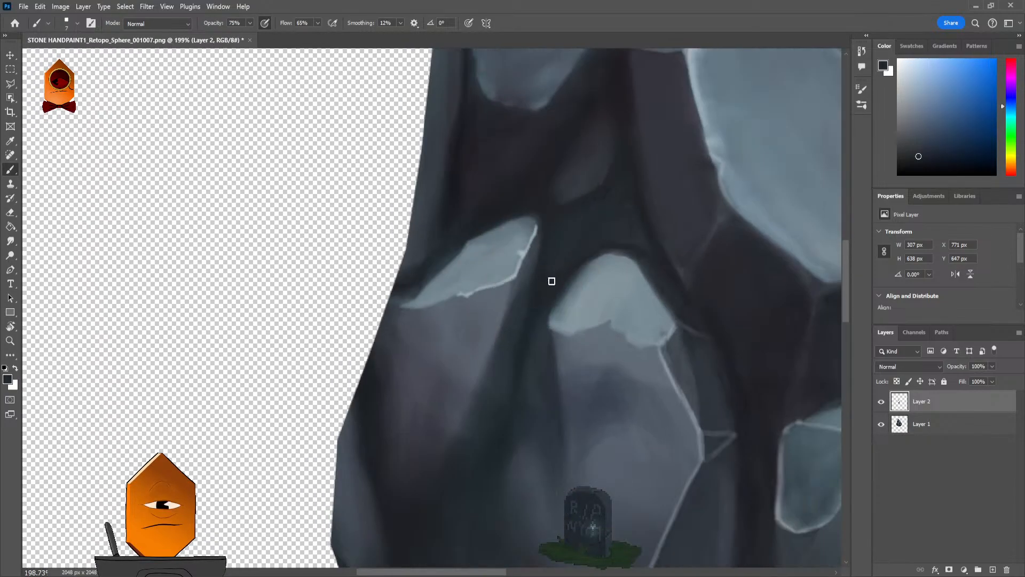
left_click(558, 251, "alt")
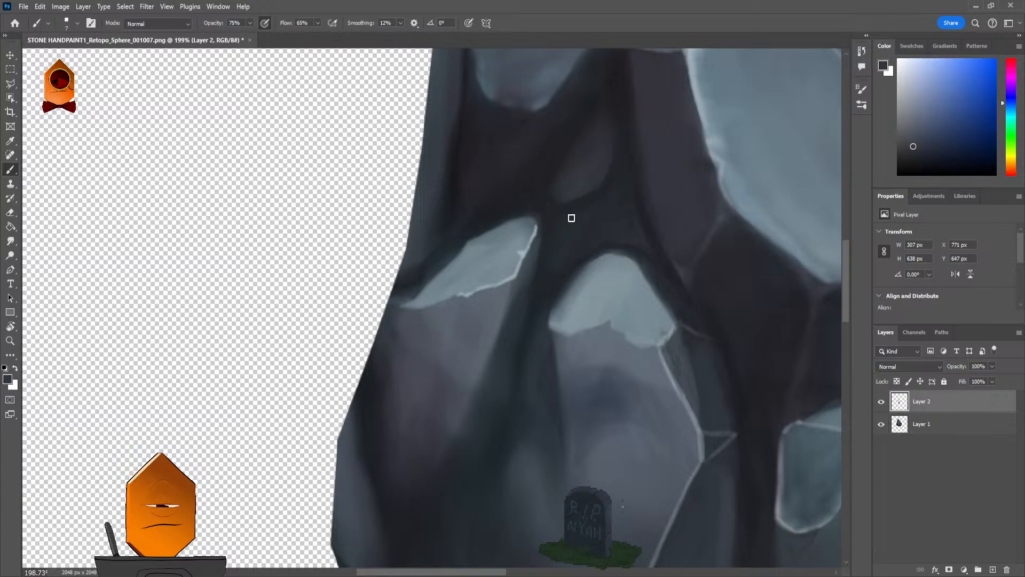
key("bracketright")
key("bracketright")
left_click_drag(598, 235, 693, 175)
scroll(693, 175, "down", 5)
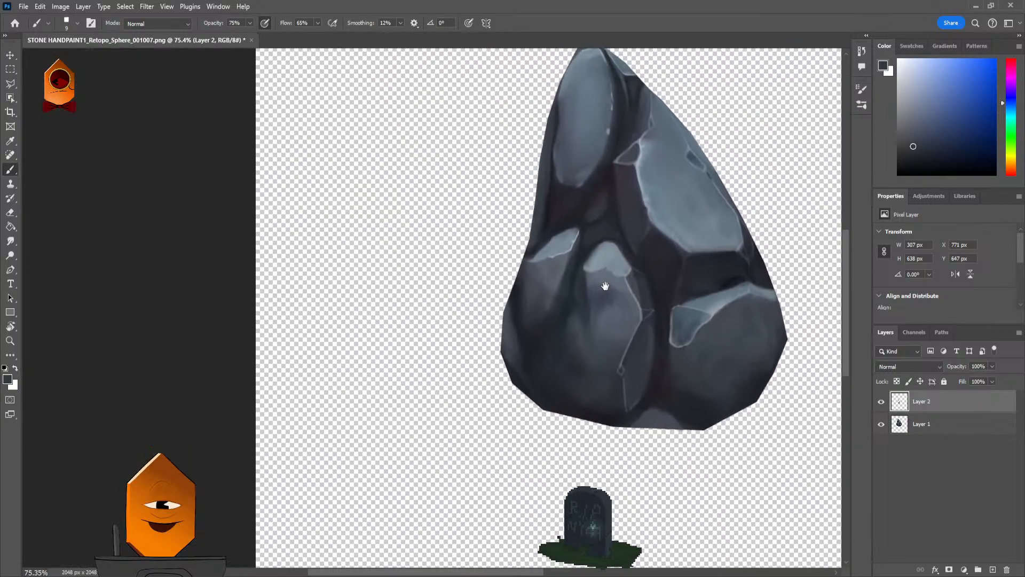
Step: Darken the recess under the small highlighted facet near the stone's peak, out to the silhouette edge, with a sampled dark blue-grey
scroll(657, 156, "up", 6)
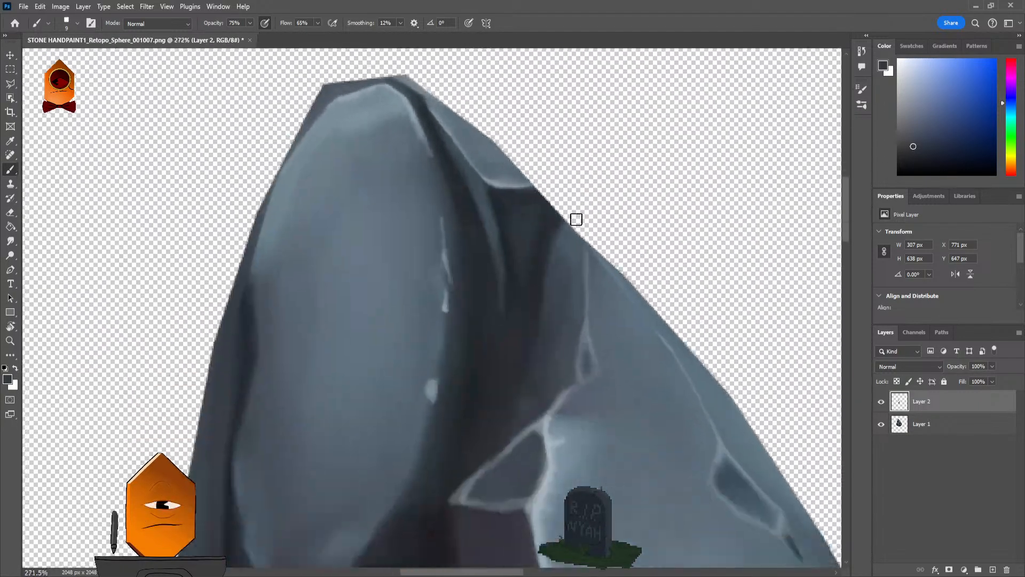
left_click(516, 227, "alt")
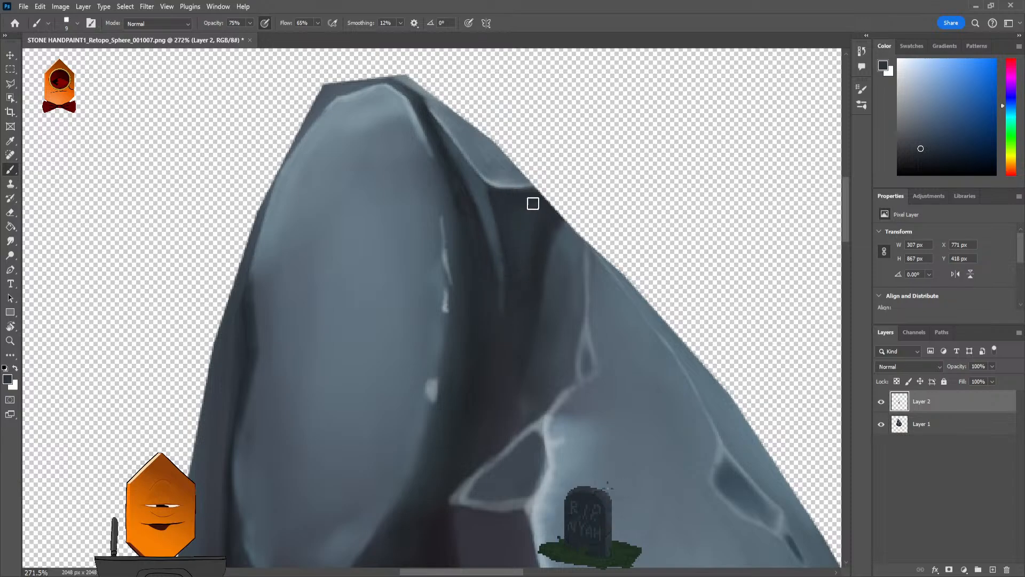
scroll(590, 206, "down", 8)
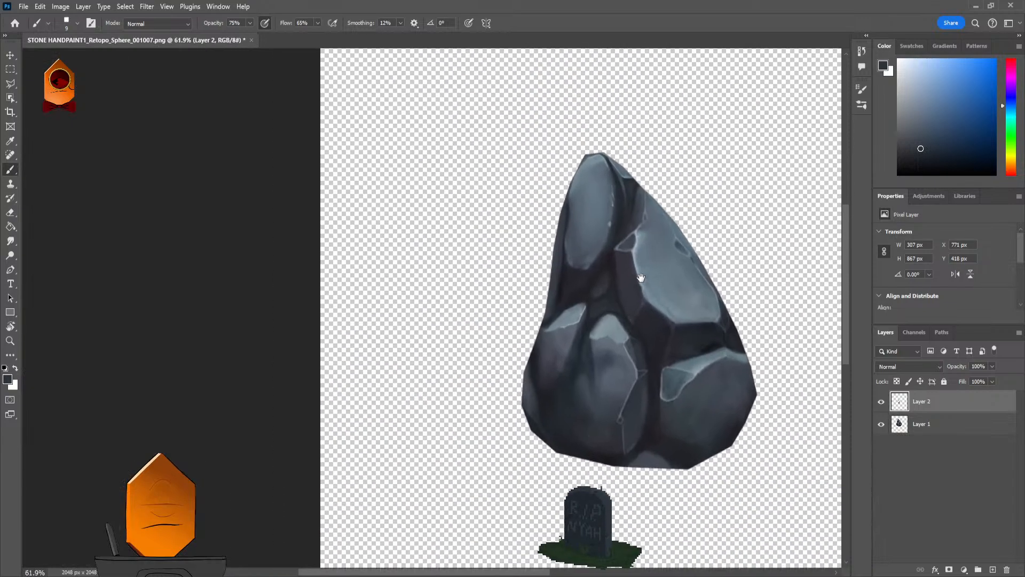
scroll(670, 111, "up", 2)
scroll(630, 160, "up", 4)
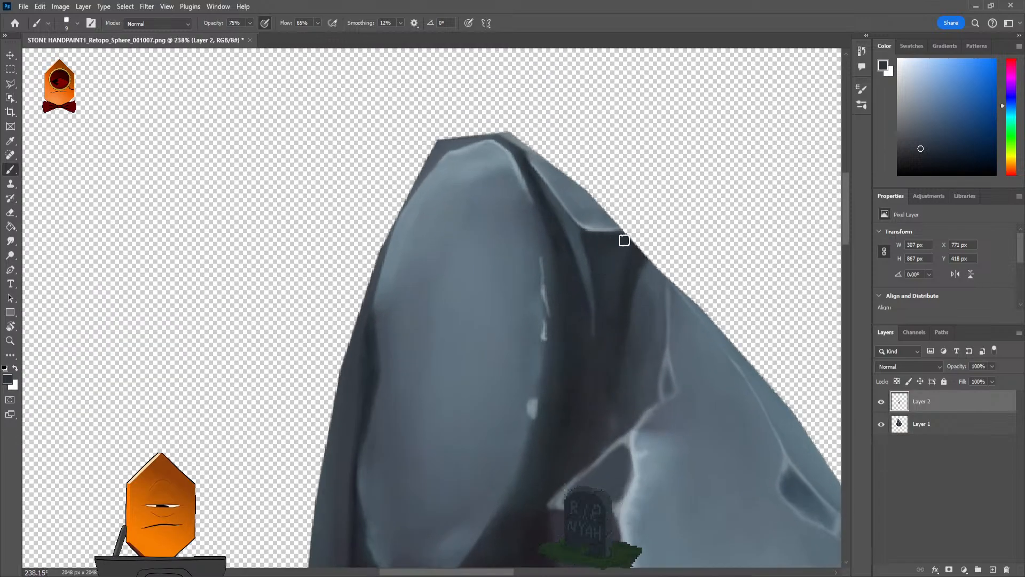
scroll(603, 324, "down", 6)
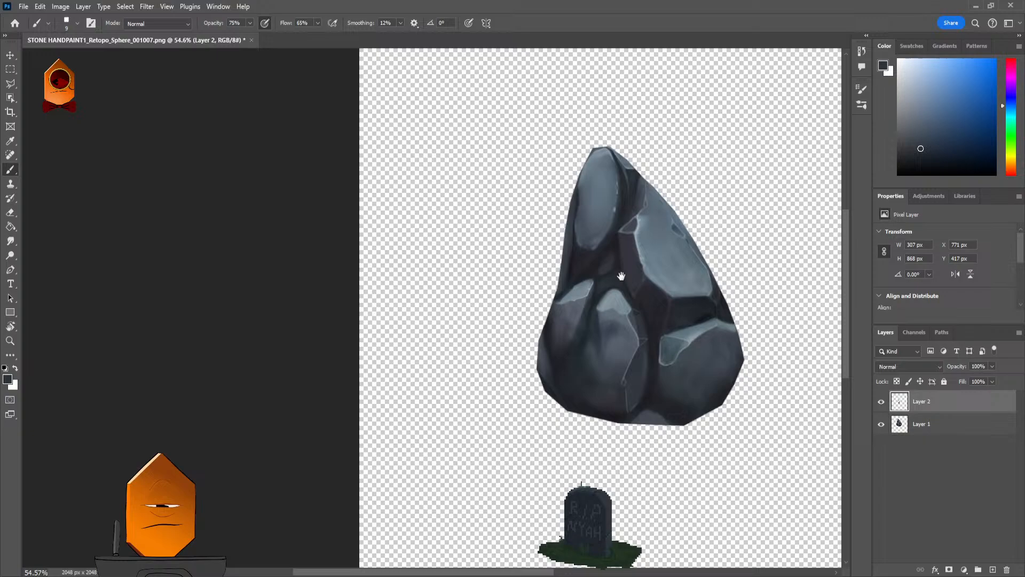
left_click_drag(622, 275, 589, 285)
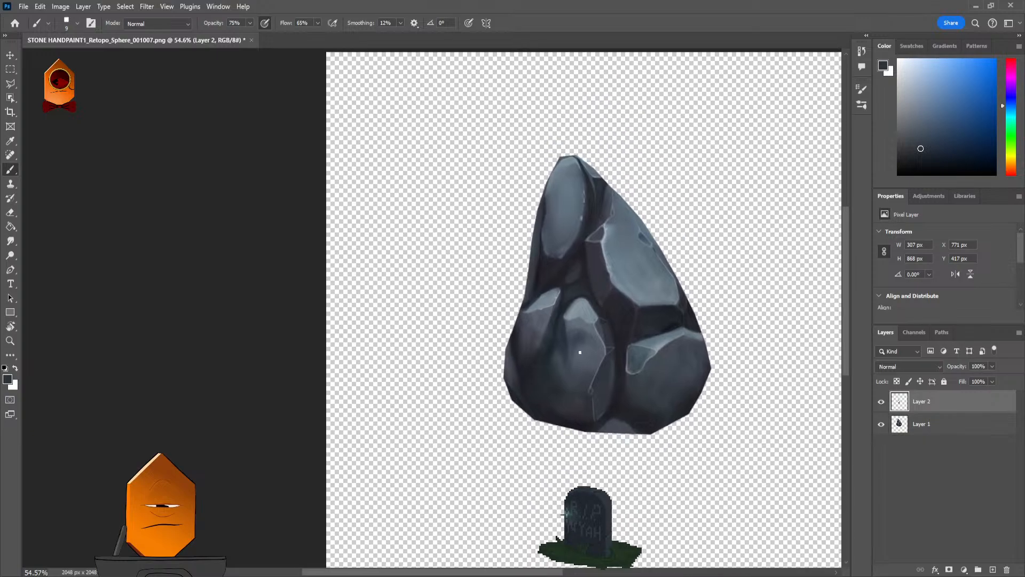
Step: Lighten the small stone in the crevice with a sampled mid blue-grey at 16% brush opacity
scroll(580, 293, "up", 4)
left_click(767, 148, "alt")
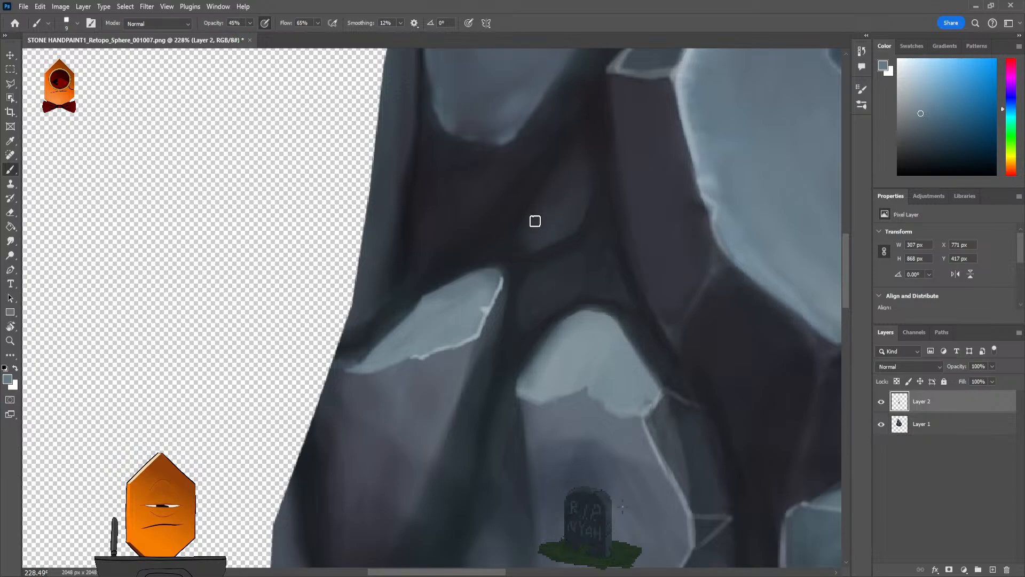
key("bracketright")
key("bracketright")
key("bracketright")
key("bracketright")
key("1")
key("6")
key("bracketleft")
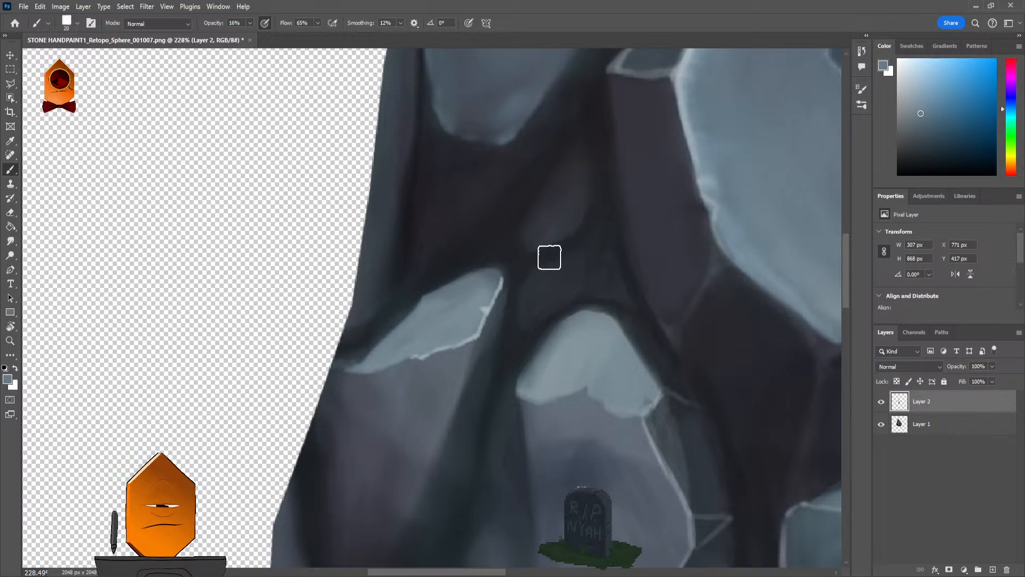
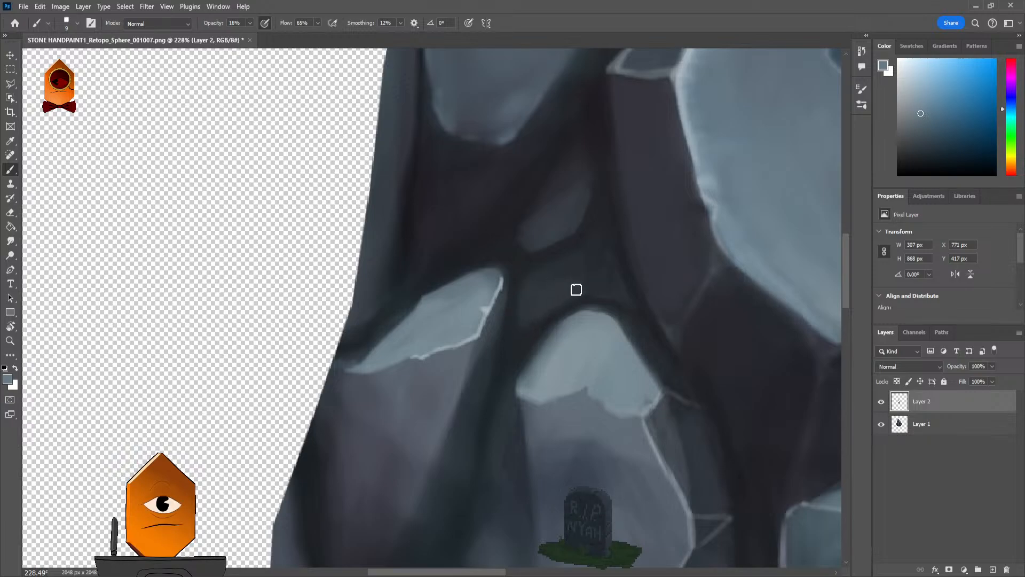
Step: Glaze the plane below the small crevice stone with pale grey sampled from the light cap, and smudge the area smooth
left_click(576, 326, "alt")
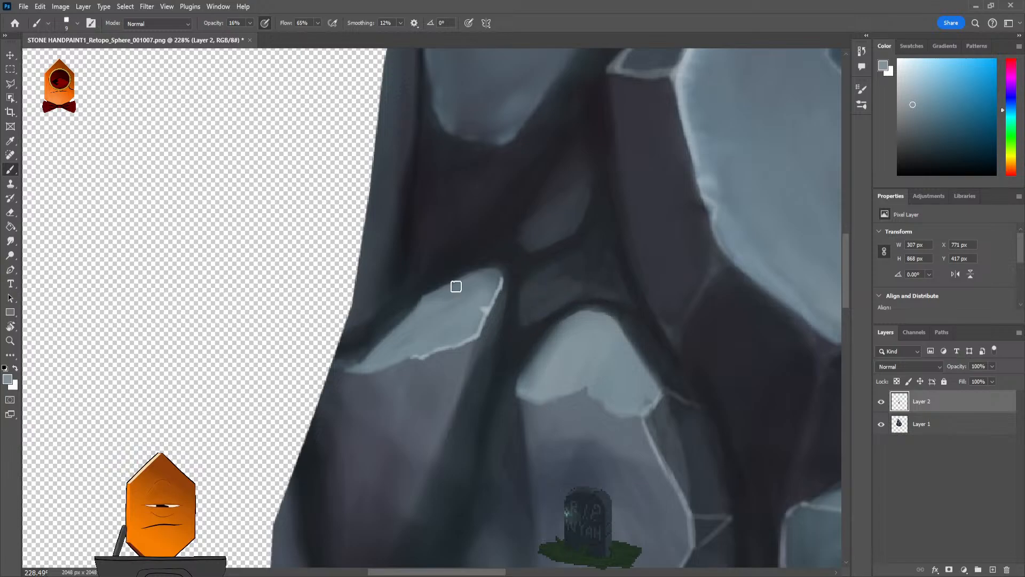
left_click(10, 241)
mouse_move(577, 207)
left_mouse_down()
mouse_move(552, 192)
mouse_move(579, 171)
mouse_move(528, 298)
mouse_move(567, 264)
mouse_move(600, 258)
mouse_move(574, 284)
mouse_move(544, 290)
mouse_move(582, 275)
mouse_move(600, 286)
mouse_move(551, 302)
mouse_move(593, 270)
mouse_move(613, 290)
mouse_move(550, 330)
mouse_move(575, 323)
mouse_move(611, 282)
mouse_move(556, 339)
mouse_move(555, 298)
left_mouse_up()
key("b")
Step: Tone down the plane above the middle boulder's cap with a sampled dark blue-grey at 16% brush opacity
left_click(557, 293, "alt")
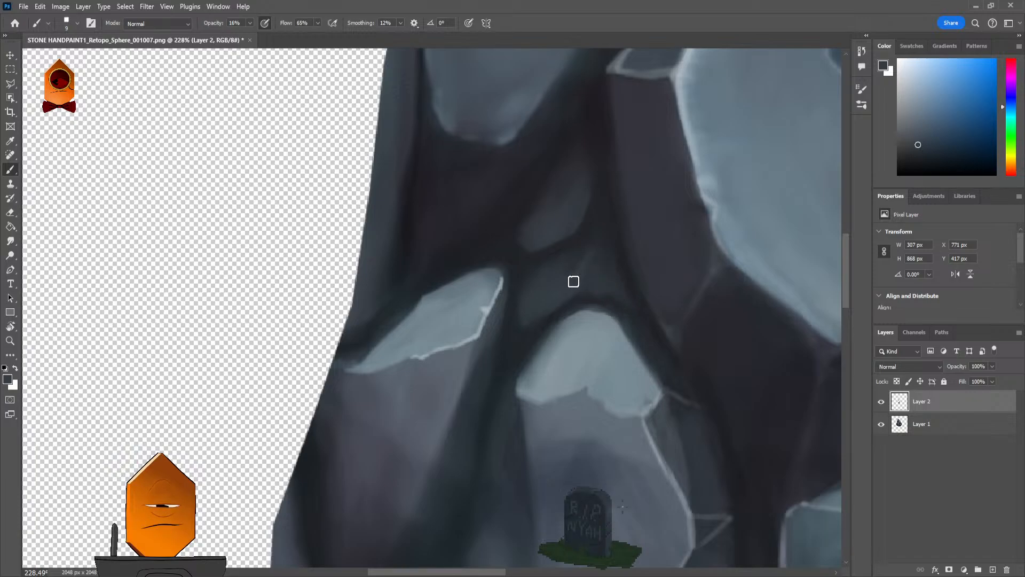
left_click_drag(713, 229, 666, 309)
left_click_drag(687, 268, 669, 279)
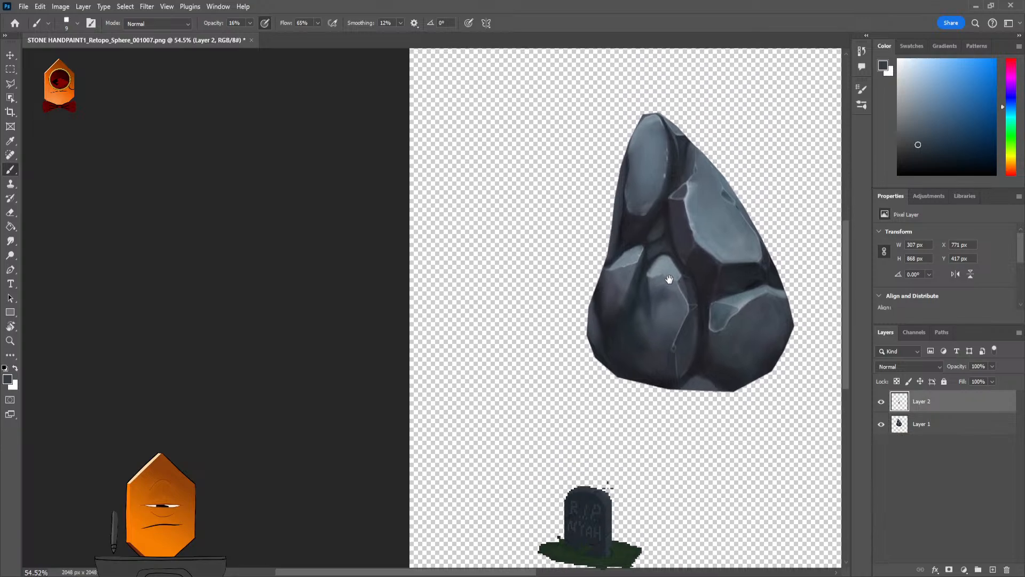
left_click_drag(676, 240, 736, 150)
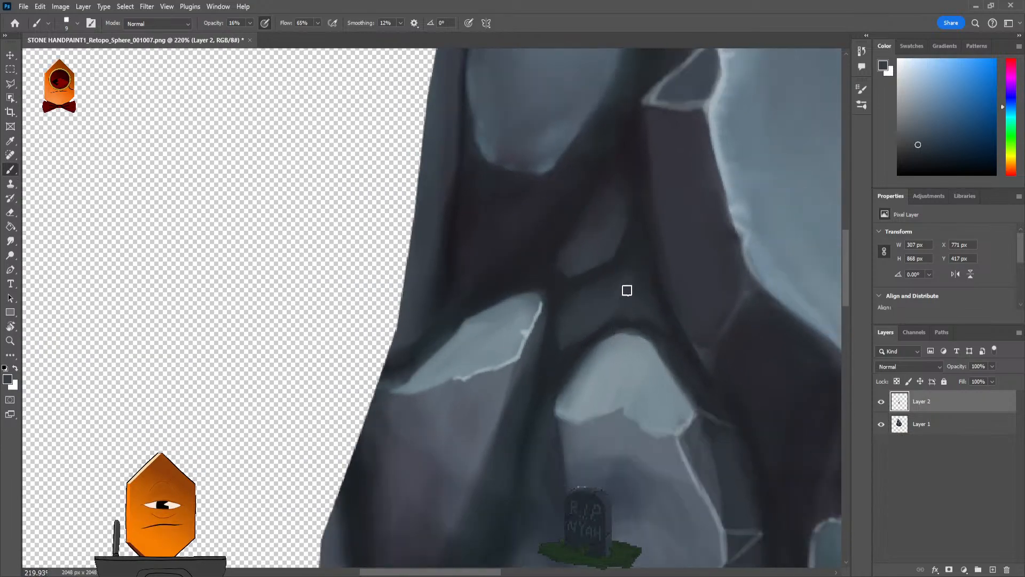
left_click_drag(725, 242, 599, 252)
left_click_drag(610, 307, 618, 345)
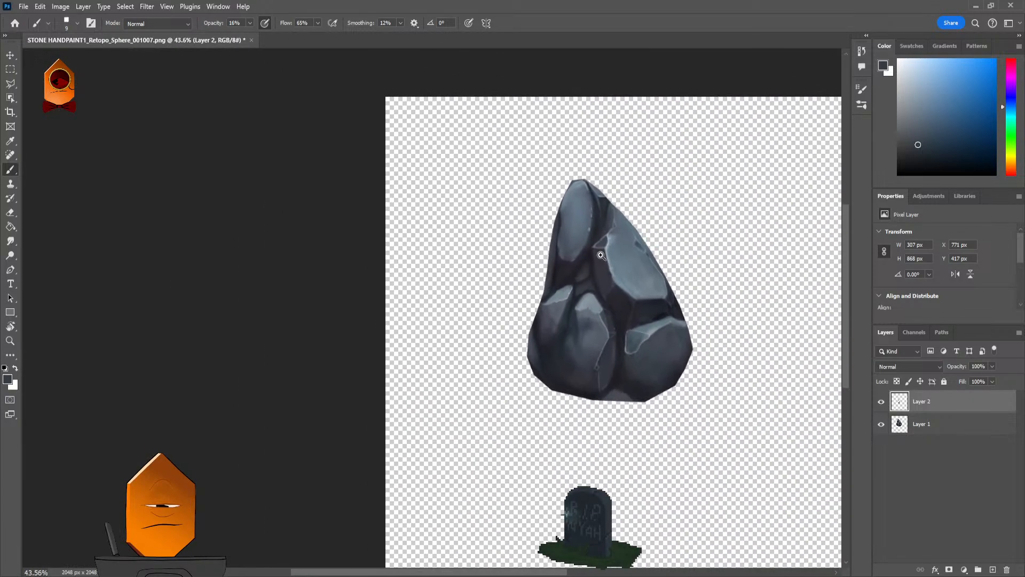
mouse_move(599, 268)
left_mouse_down()
mouse_move(658, 272)
mouse_move(607, 284)
left_mouse_up()
scroll(603, 343, "down", 2)
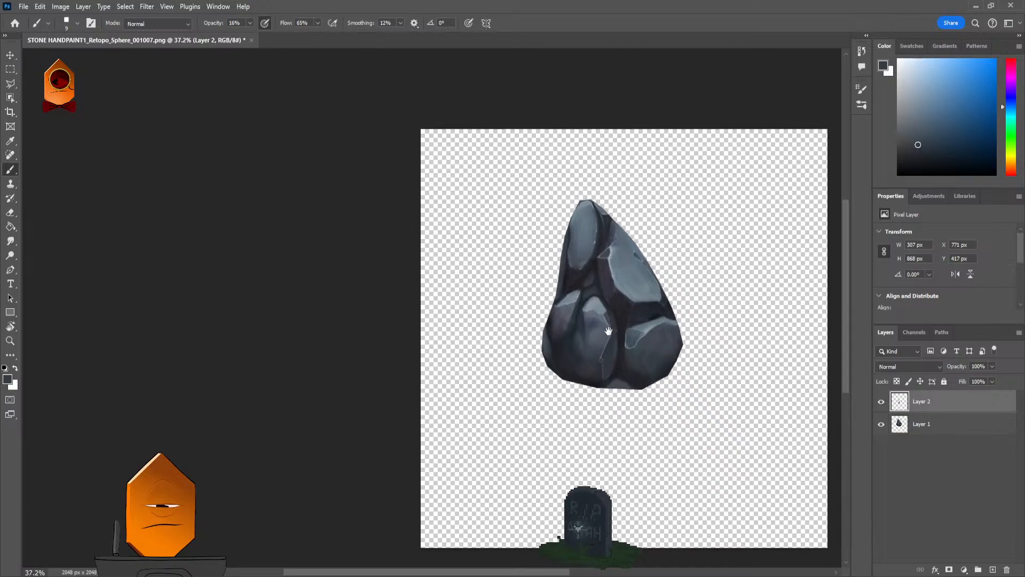
Step: Deepen and extend the crevice lines running down between the two light-capped boulders with sampled near-black at 73% brush opacity
scroll(563, 353, "up", 5)
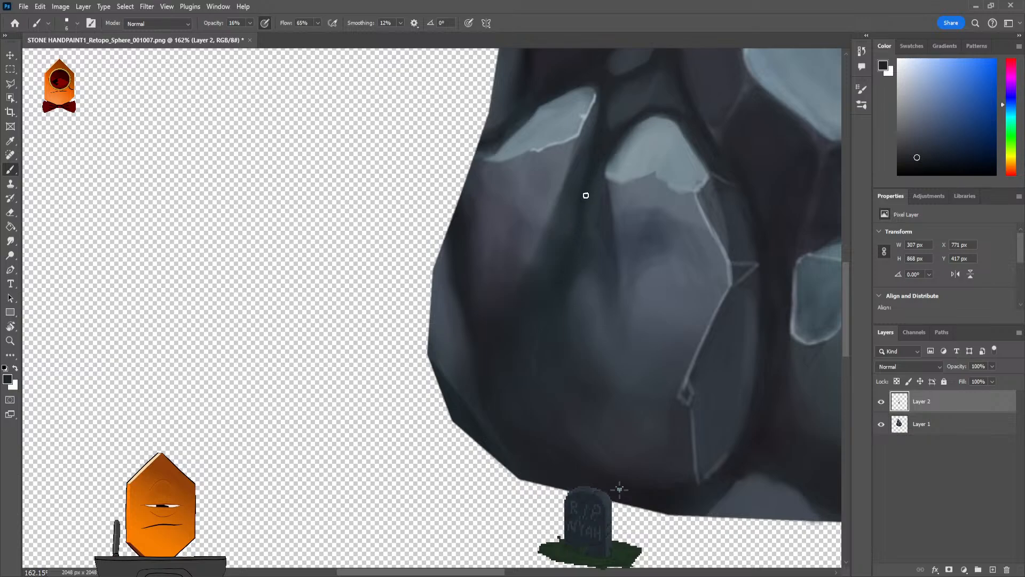
left_click(692, 146, "alt")
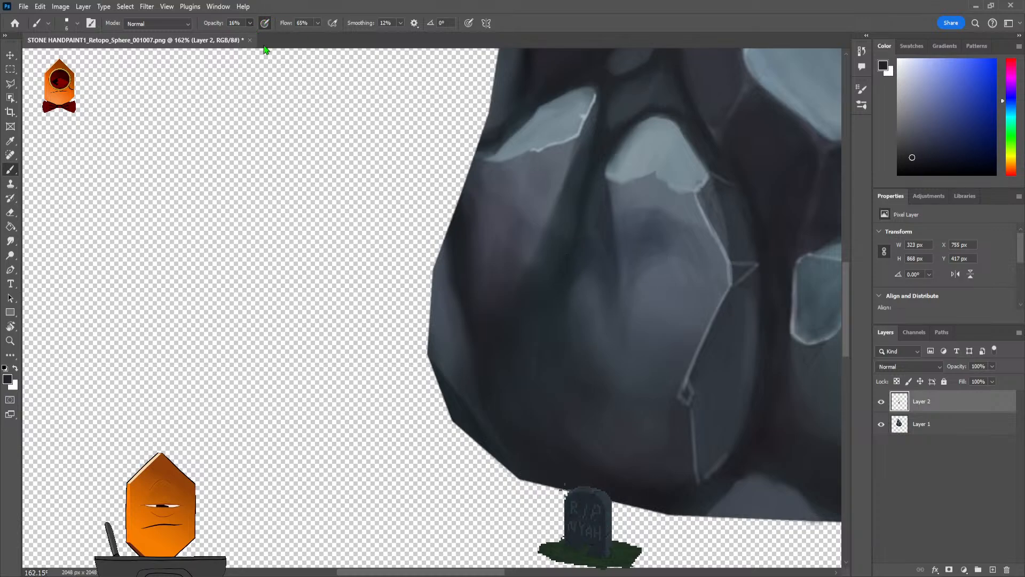
key("7")
key("3")
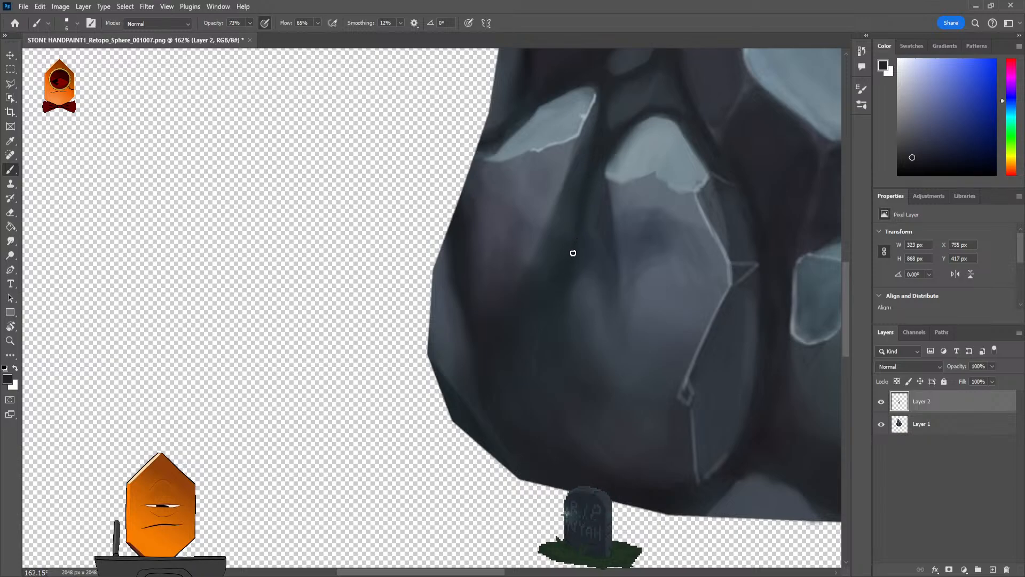
left_click_drag(629, 239, 586, 320)
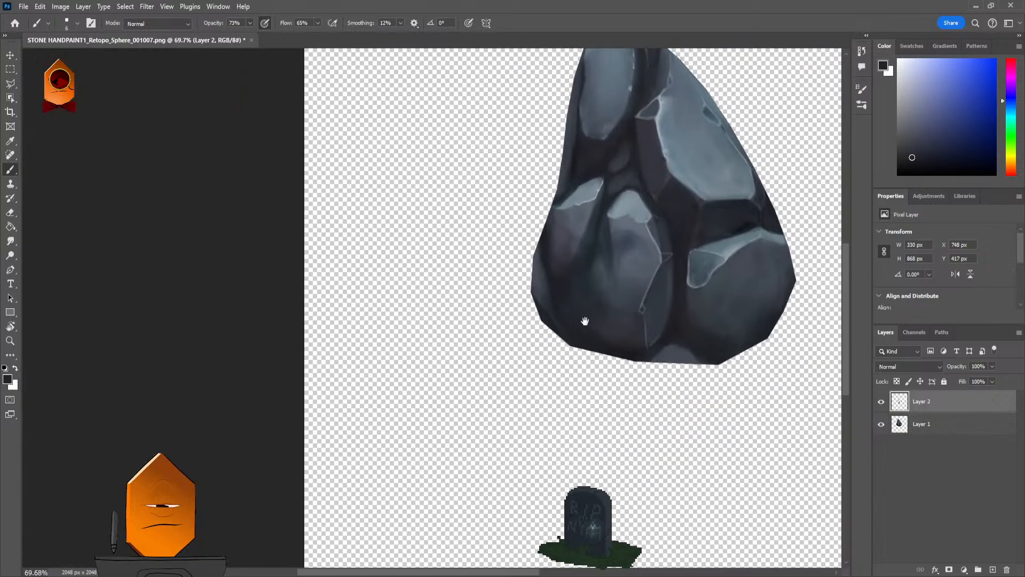
scroll(577, 298, "up", 5)
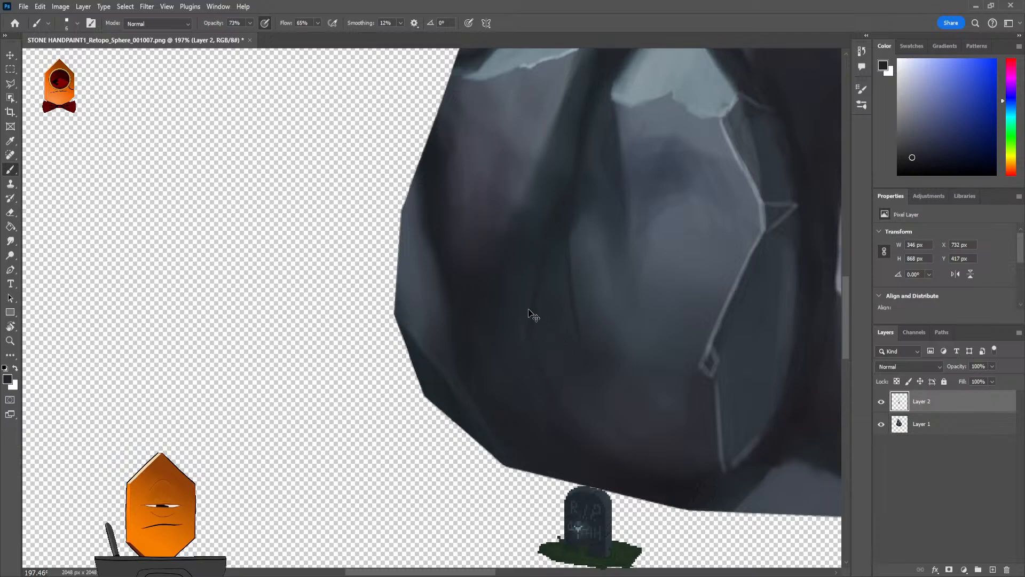
Step: Extend the thin near-black cracks down and across the middle boulder's lower face to the small chip on its edge
key("r")
mouse_move(636, 323)
left_mouse_down()
mouse_move(521, 245)
mouse_move(532, 255)
left_mouse_up()
key("b")
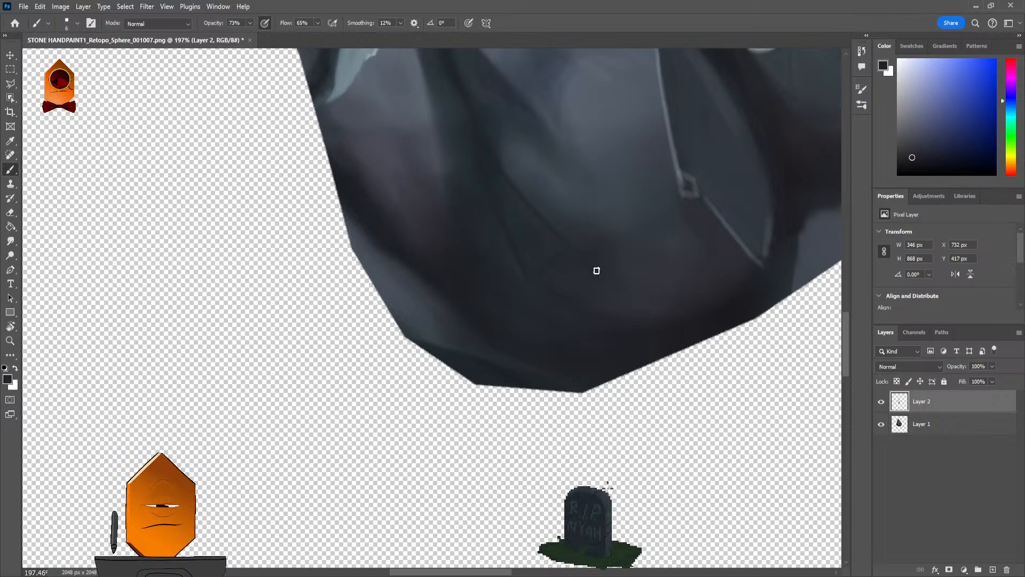
key("r")
left_click_drag(611, 263, 627, 330)
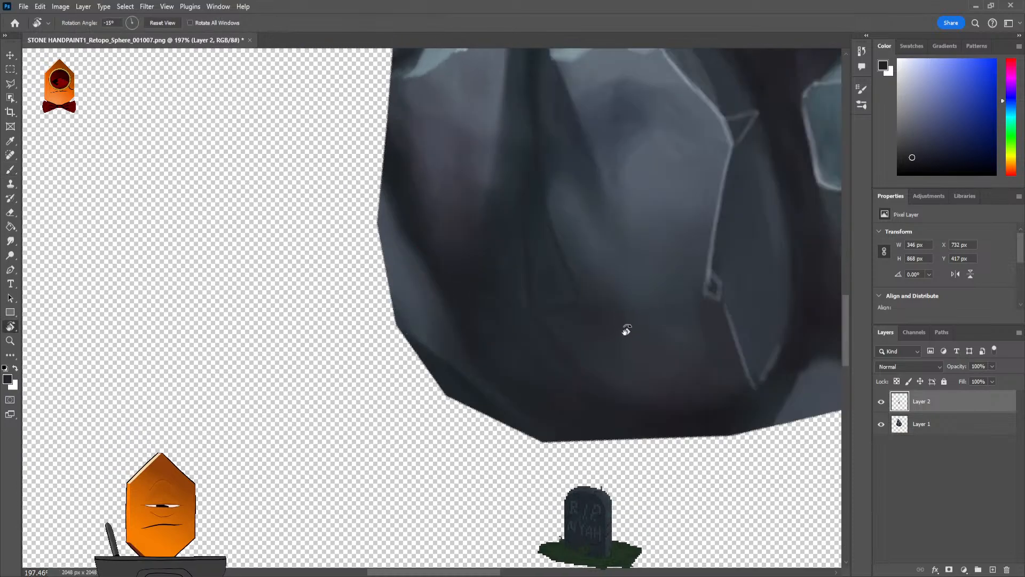
key("b")
scroll(649, 326, "down", 4)
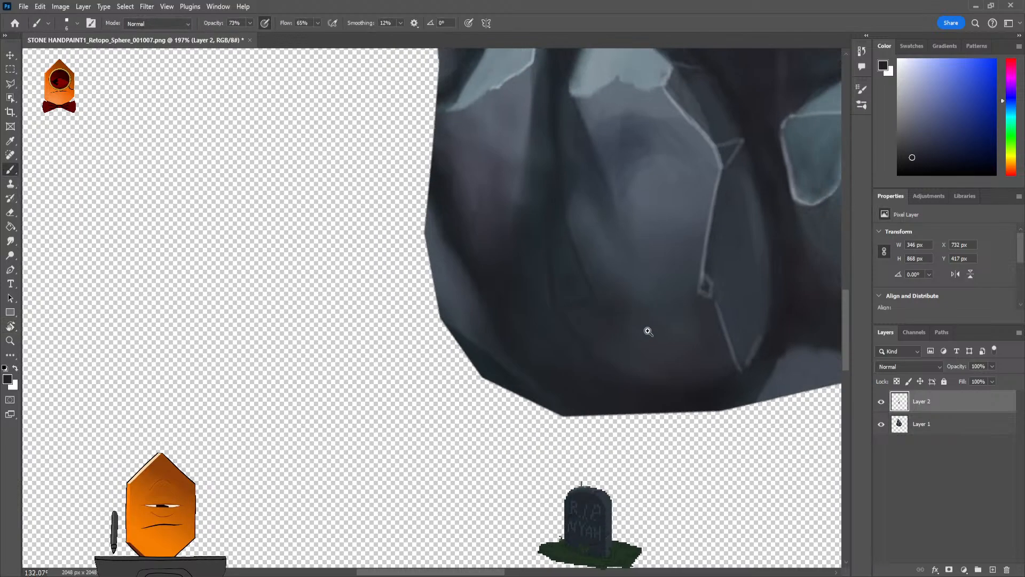
mouse_move(686, 273)
left_mouse_down()
mouse_move(637, 300)
mouse_move(664, 320)
mouse_move(658, 352)
left_mouse_up()
key("r")
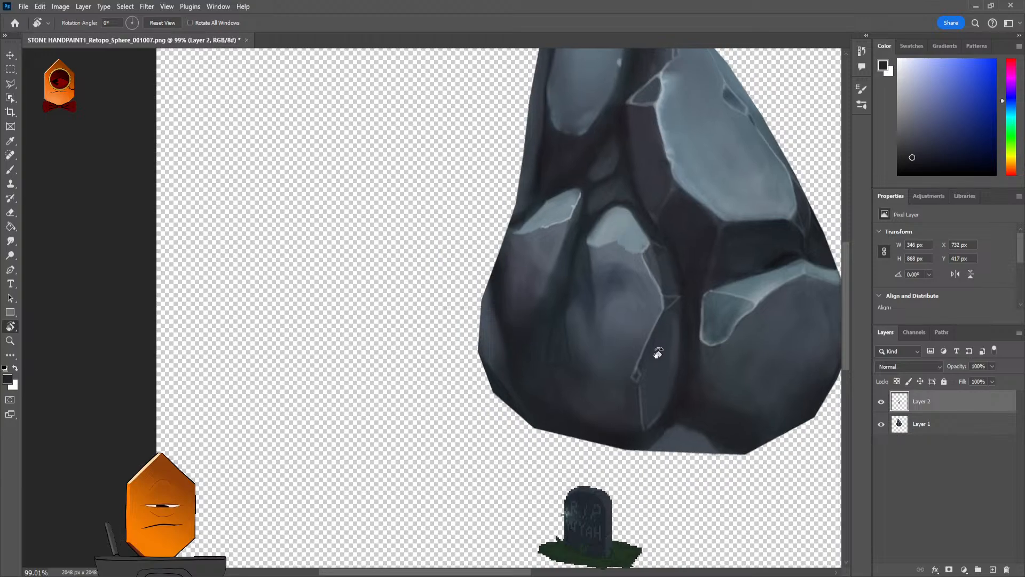
key("b")
scroll(622, 342, "up", 2)
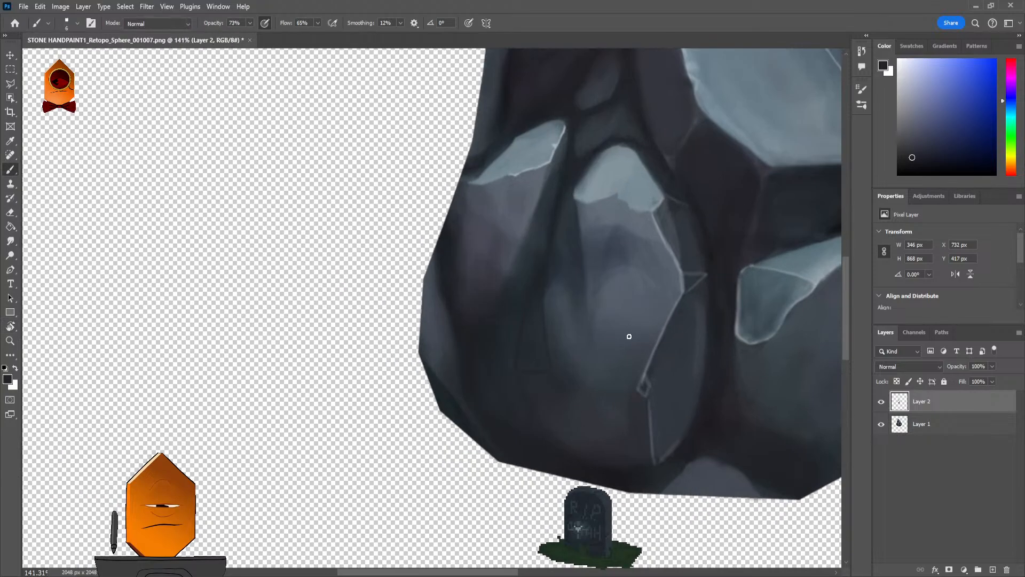
scroll(629, 337, "up", 3)
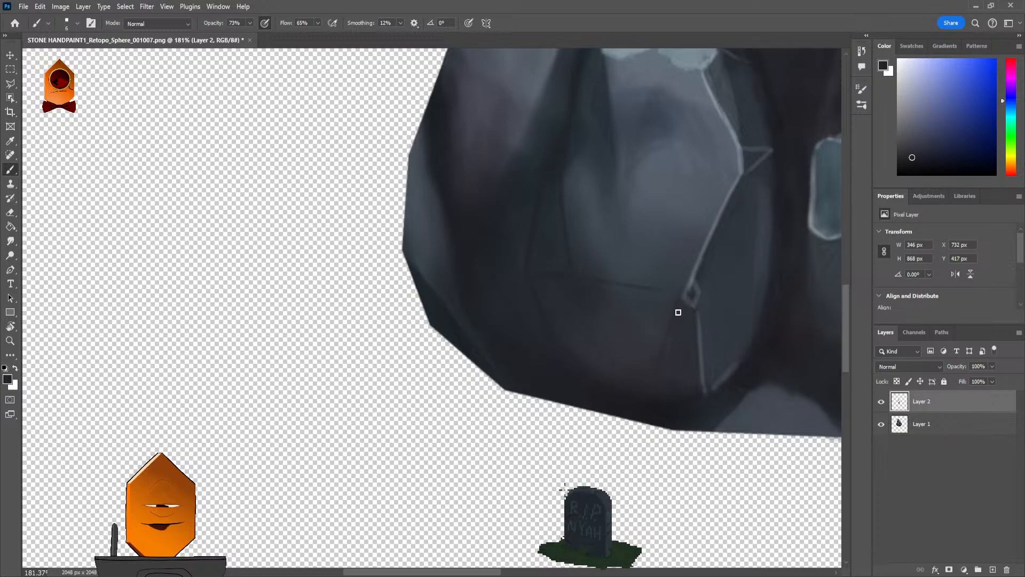
Step: Trace the middle boulder's cracks and the crevice edges beside it with thin sampled mid-grey highlights at 73% brush opacity
left_click(689, 295, "alt")
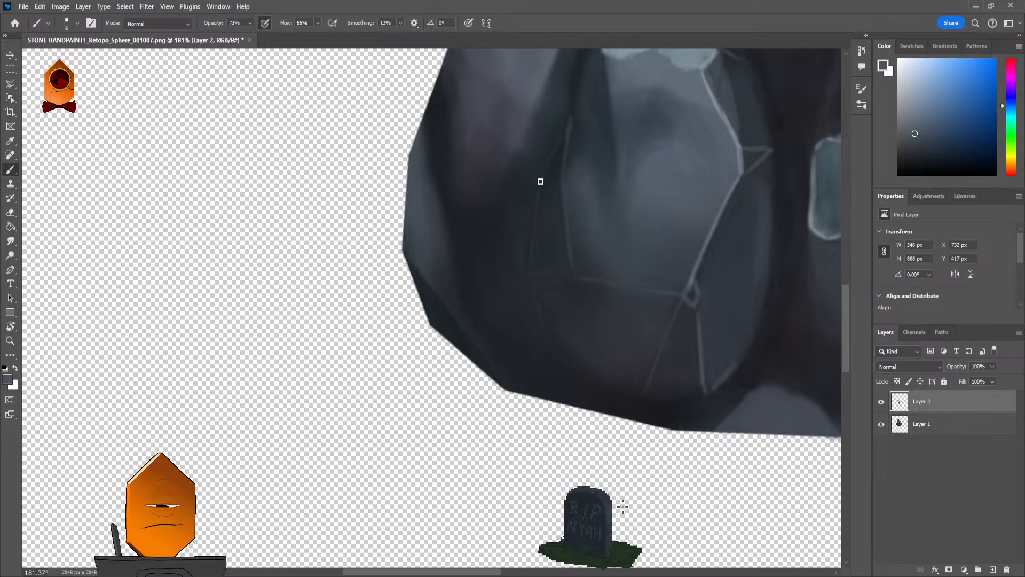
mouse_move(638, 139)
left_mouse_down()
mouse_move(625, 274)
mouse_move(578, 235)
left_mouse_up()
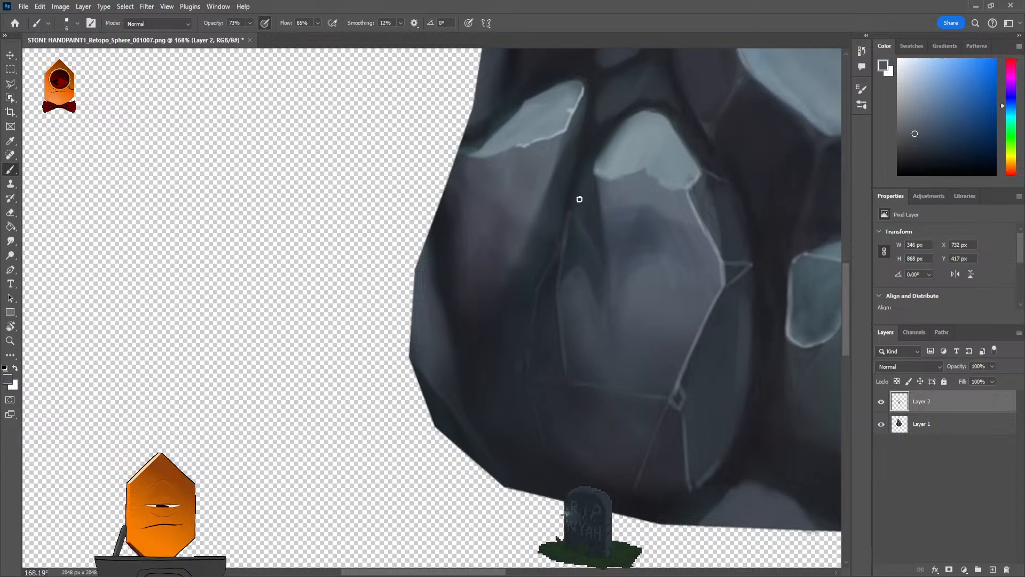
scroll(599, 290, "down", 5)
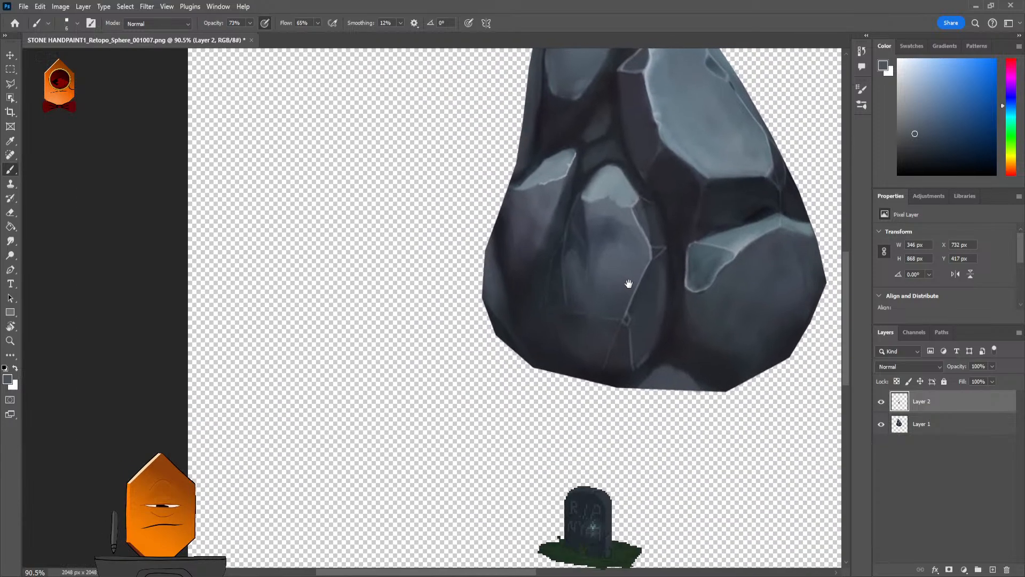
scroll(677, 233, "down", 2)
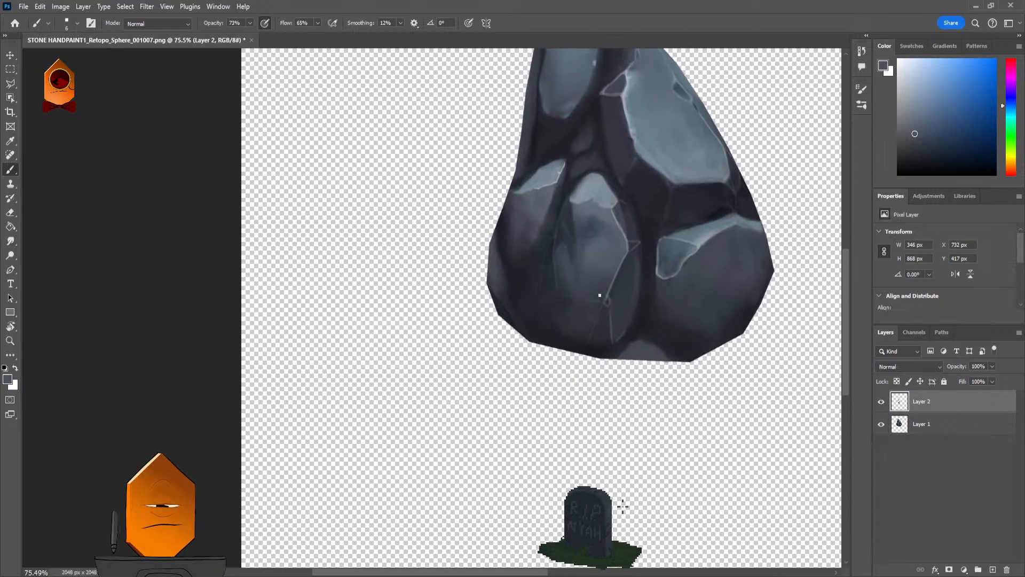
Step: Outline the plane below the outer light-capped boulder's cap with thin edge highlights, using sampled pale blue-grey for its jagged and pointed sides
left_click_drag(677, 239, 629, 251)
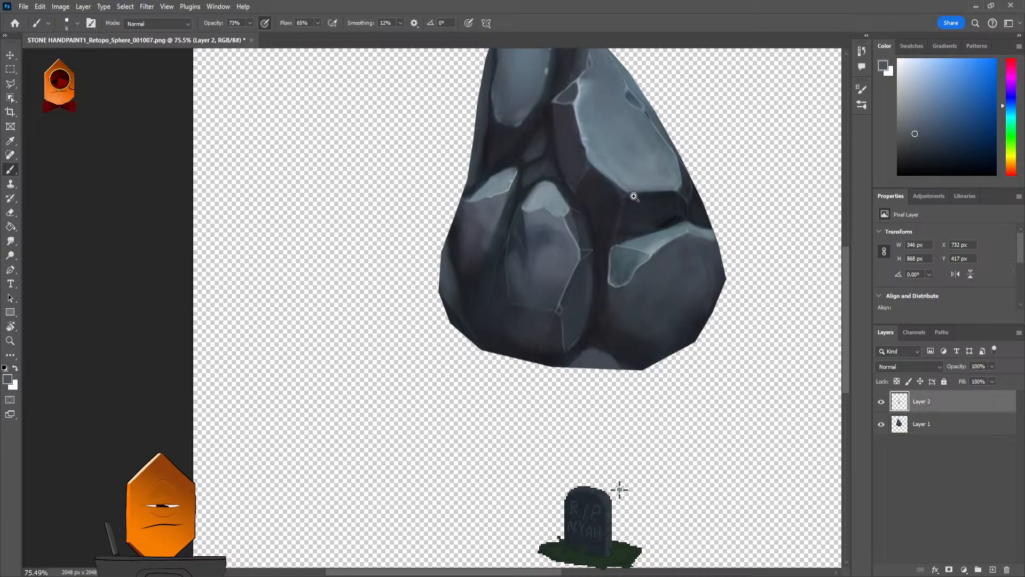
mouse_move(510, 225)
left_mouse_down()
mouse_move(639, 233)
mouse_move(633, 196)
left_mouse_up()
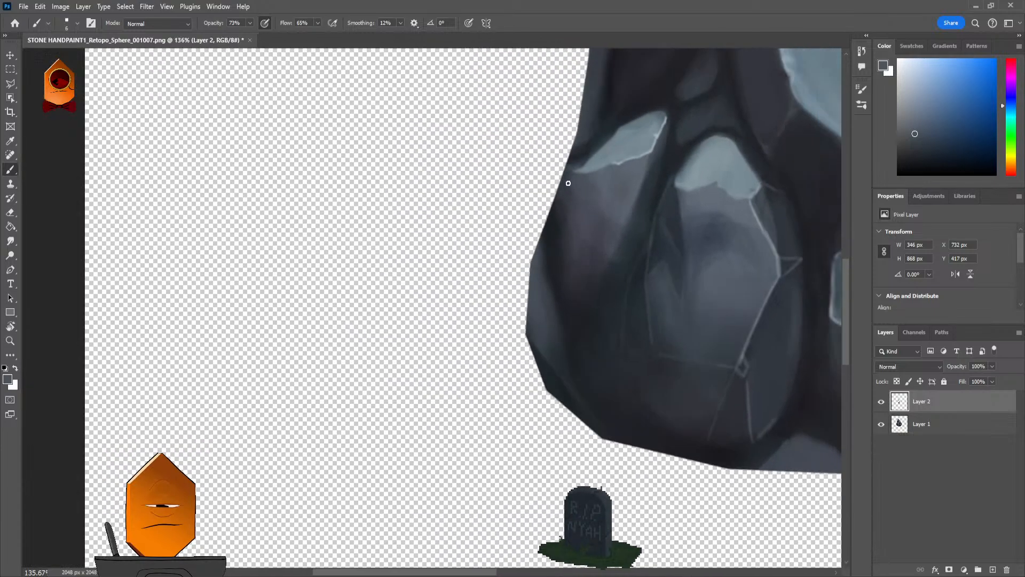
left_click_drag(572, 176, 588, 231)
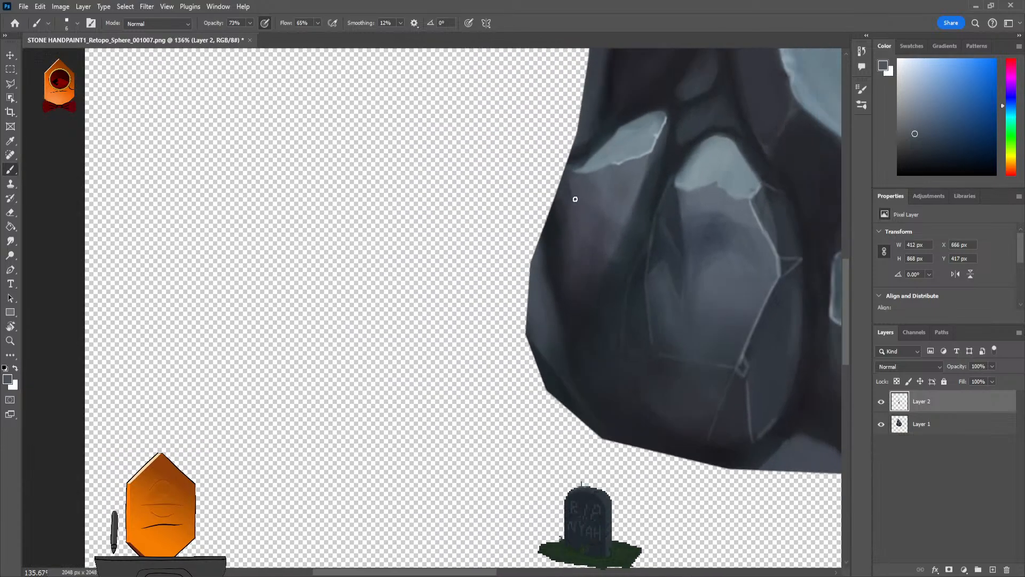
scroll(613, 237, "up", 3)
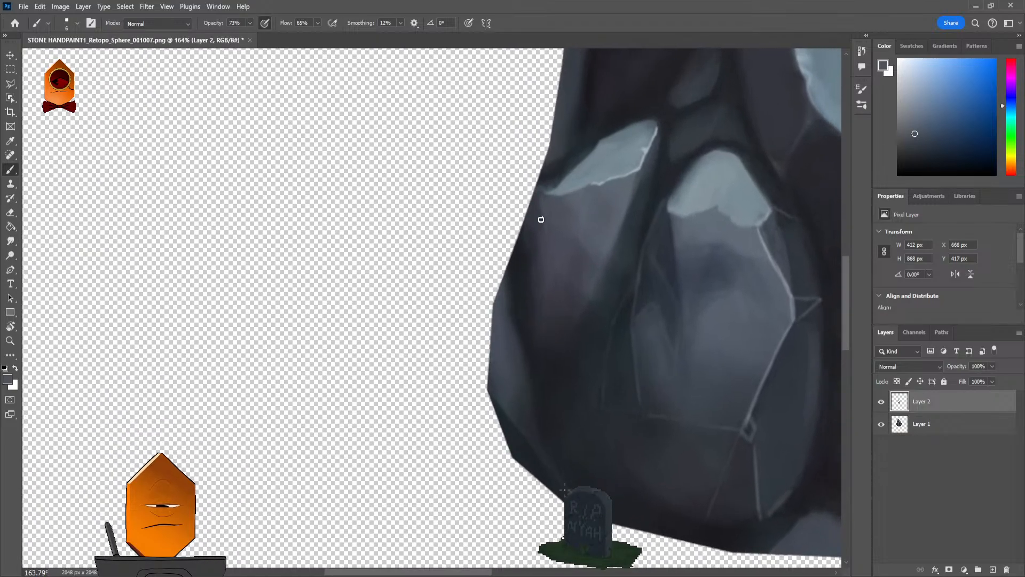
scroll(596, 200, "up", 1)
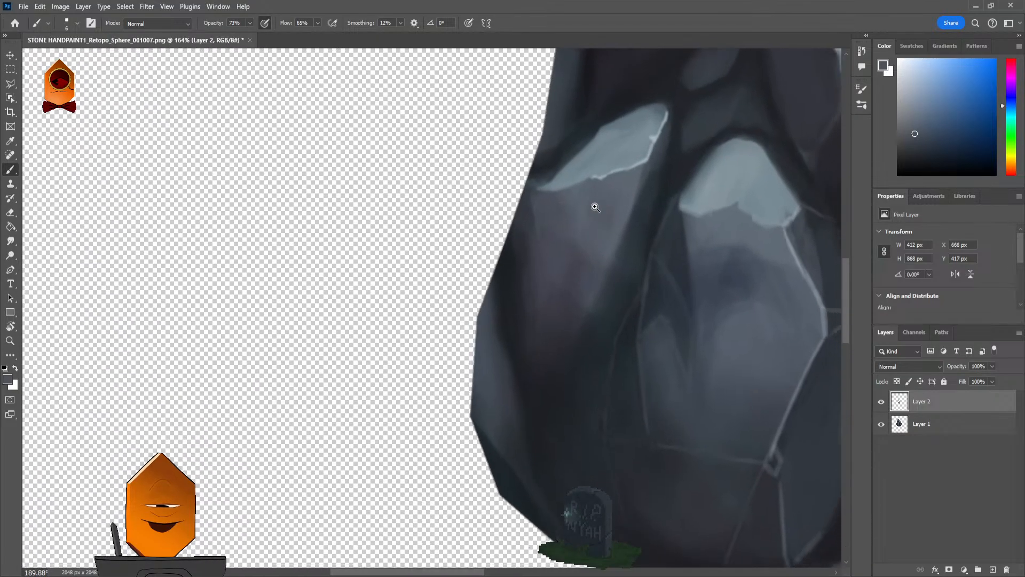
left_click(651, 149, "alt")
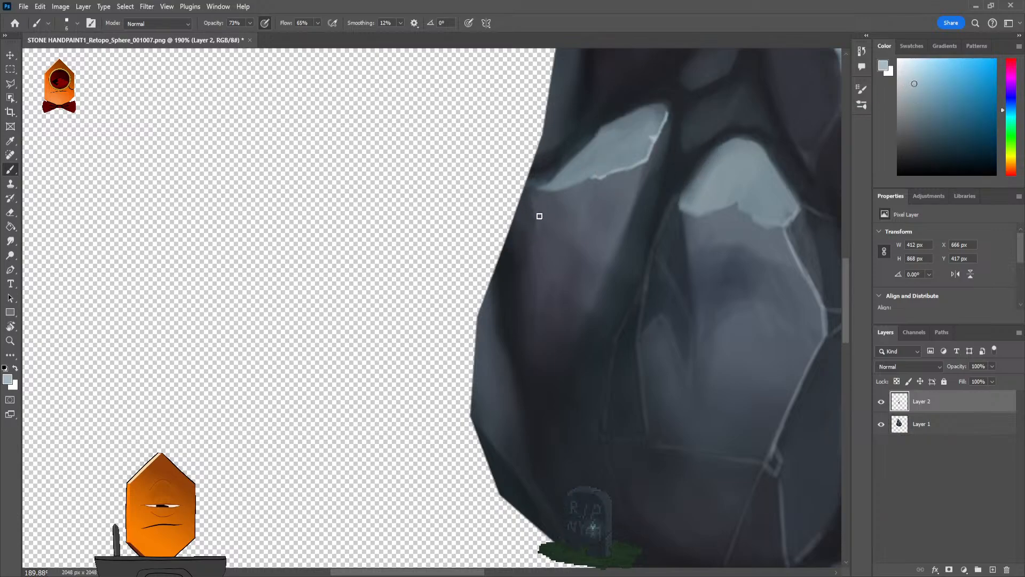
mouse_move(549, 233)
left_mouse_down()
mouse_move(598, 296)
mouse_move(582, 260)
mouse_move(591, 307)
left_mouse_up()
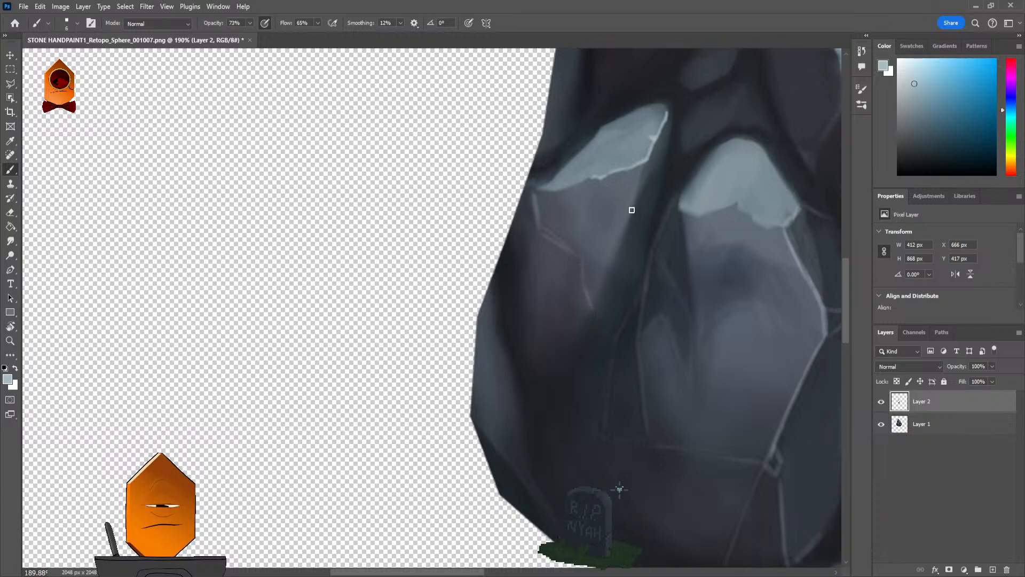
left_click_drag(640, 186, 596, 304)
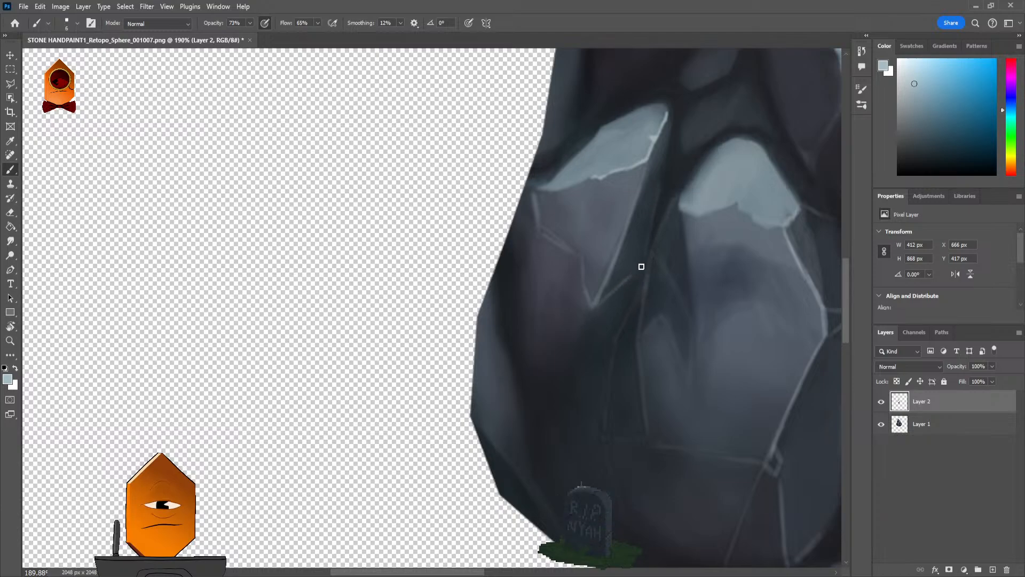
Step: Examine the new crack and edge highlights on the lower boulders both close up and across the whole stone
scroll(715, 193, "down", 3)
scroll(695, 262, "down", 2)
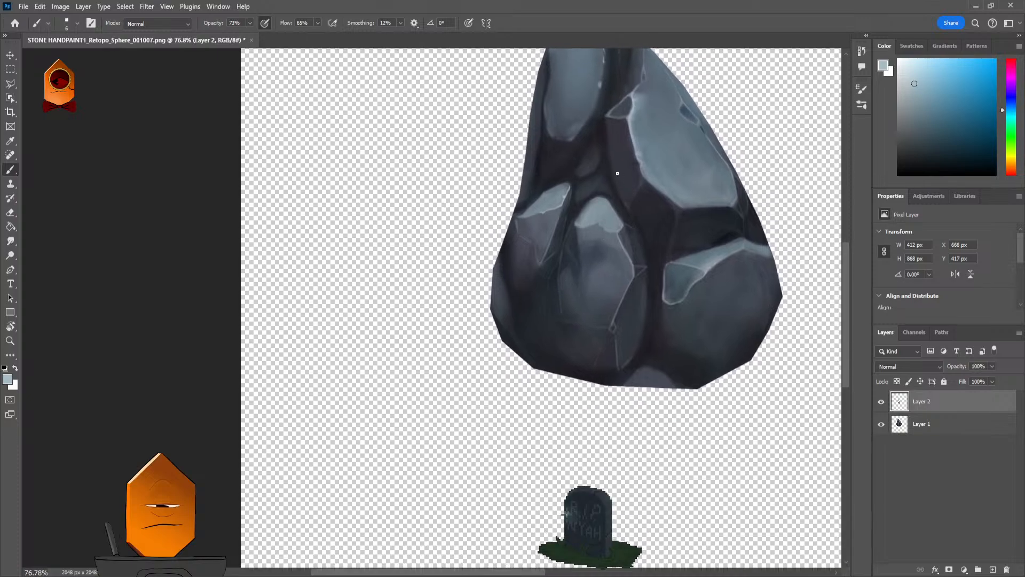
scroll(618, 173, "up", 2)
scroll(647, 245, "down", 1)
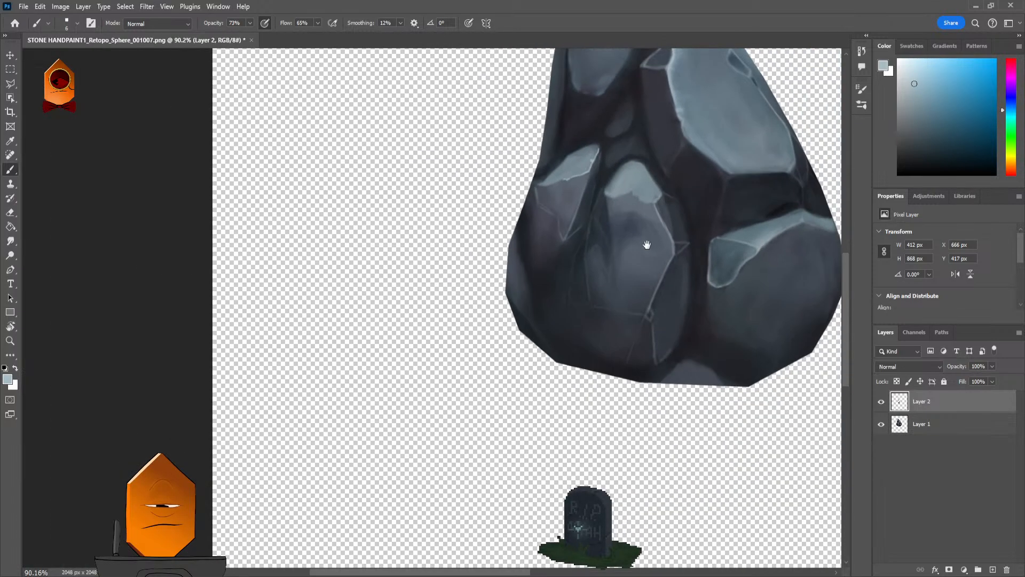
scroll(635, 241, "up", 1)
scroll(618, 229, "up", 3)
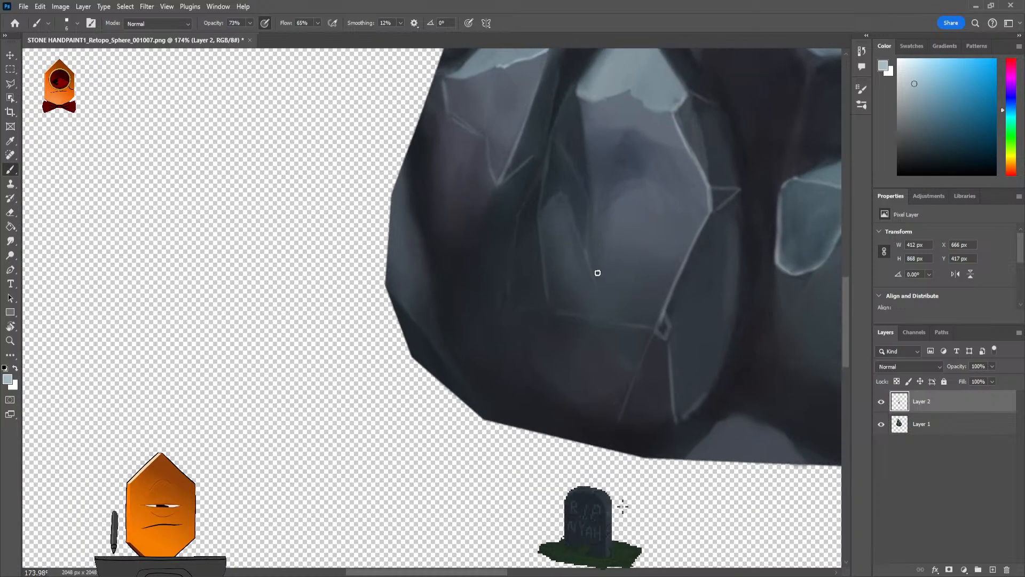
scroll(679, 240, "down", 4)
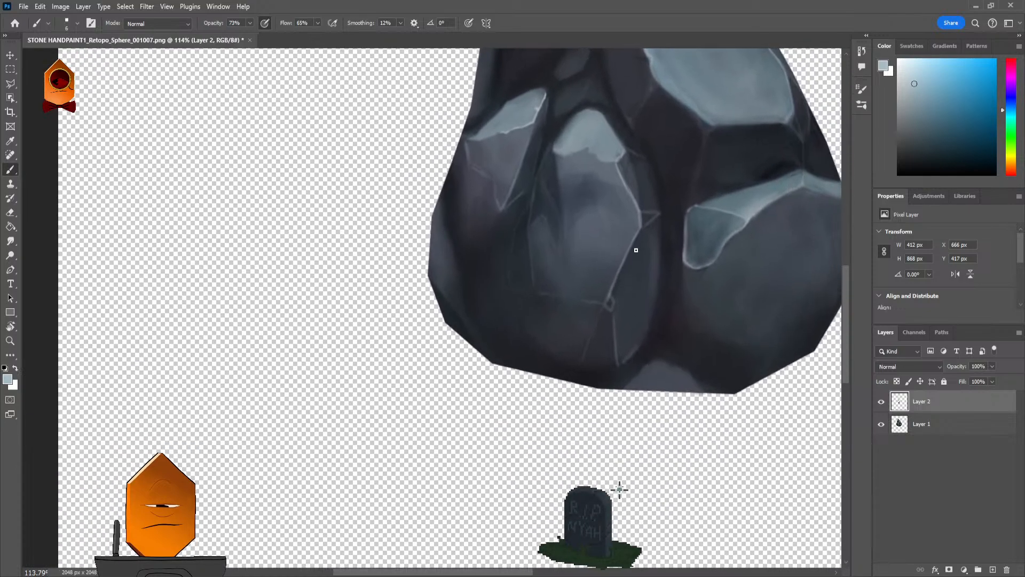
scroll(632, 116, "up", 5)
scroll(632, 116, "up", 2)
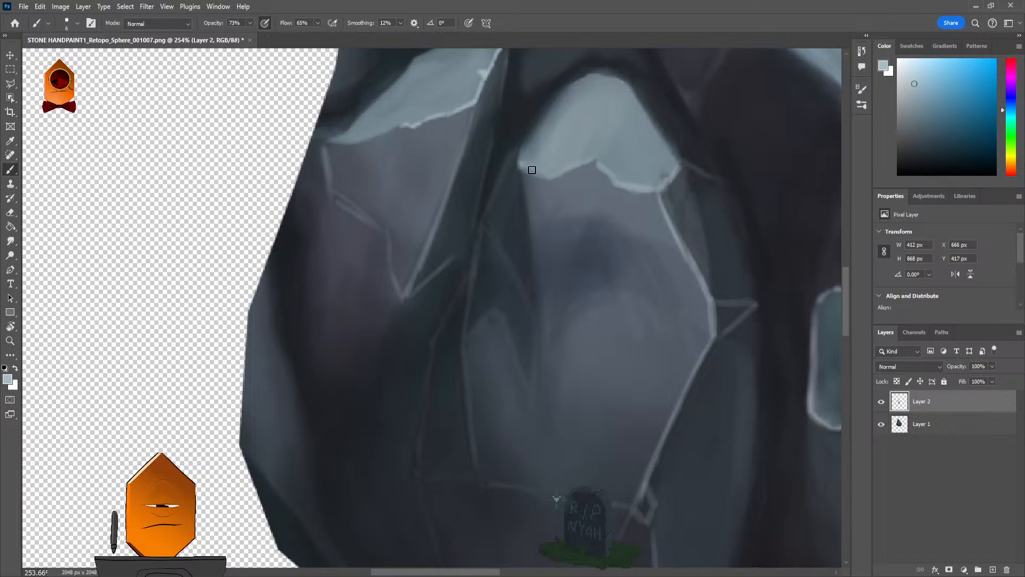
scroll(613, 235, "down", 8)
scroll(613, 263, "up", 1)
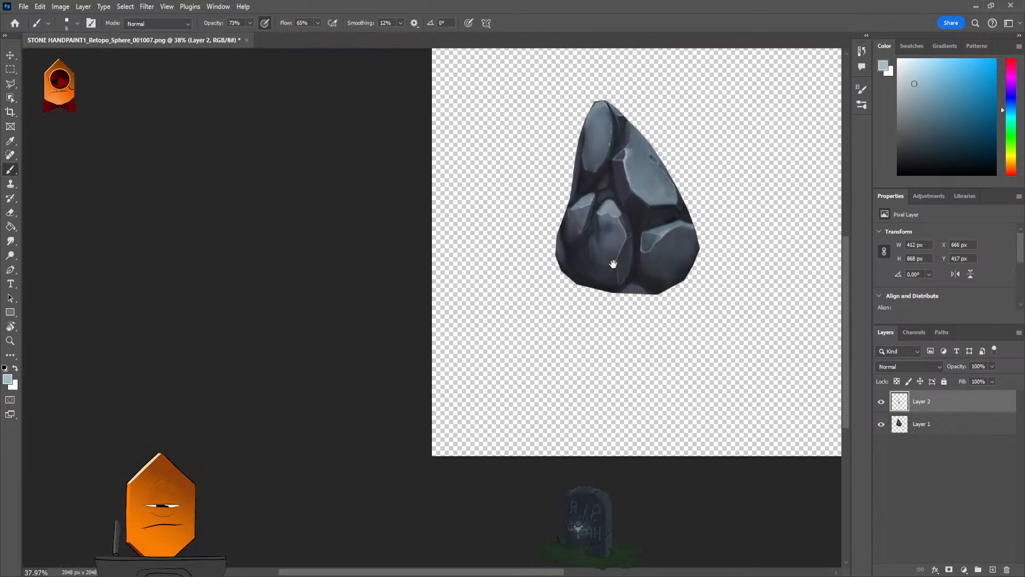
left_click_drag(640, 233, 621, 232)
scroll(596, 217, "up", 3)
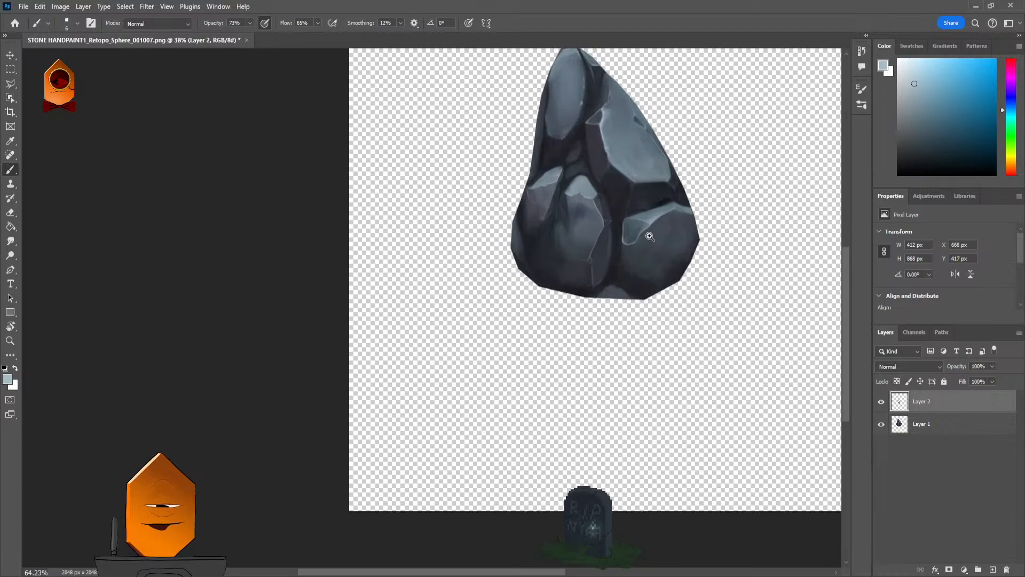
scroll(638, 160, "down", 3)
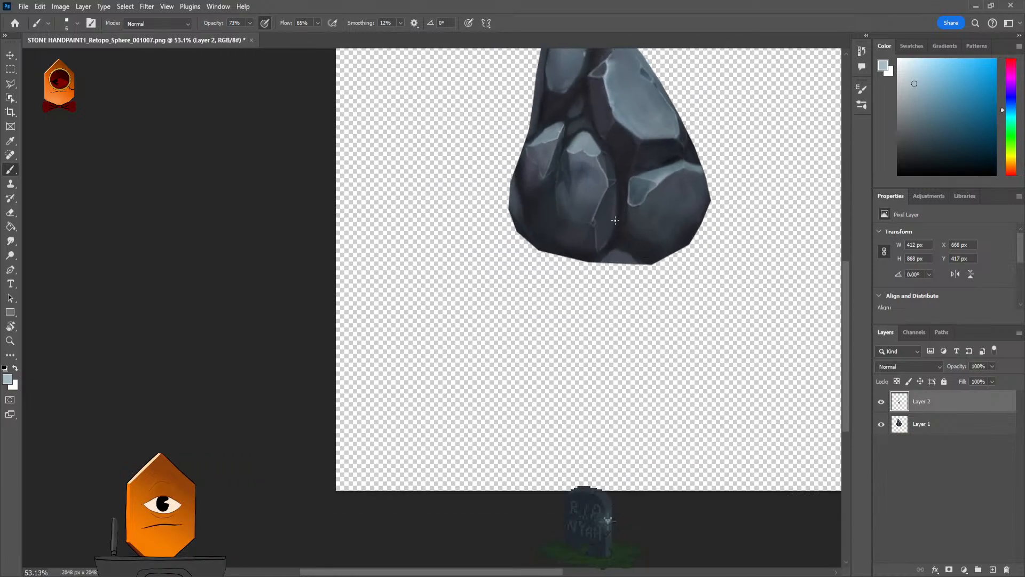
scroll(633, 198, "up", 2)
scroll(685, 167, "down", 2)
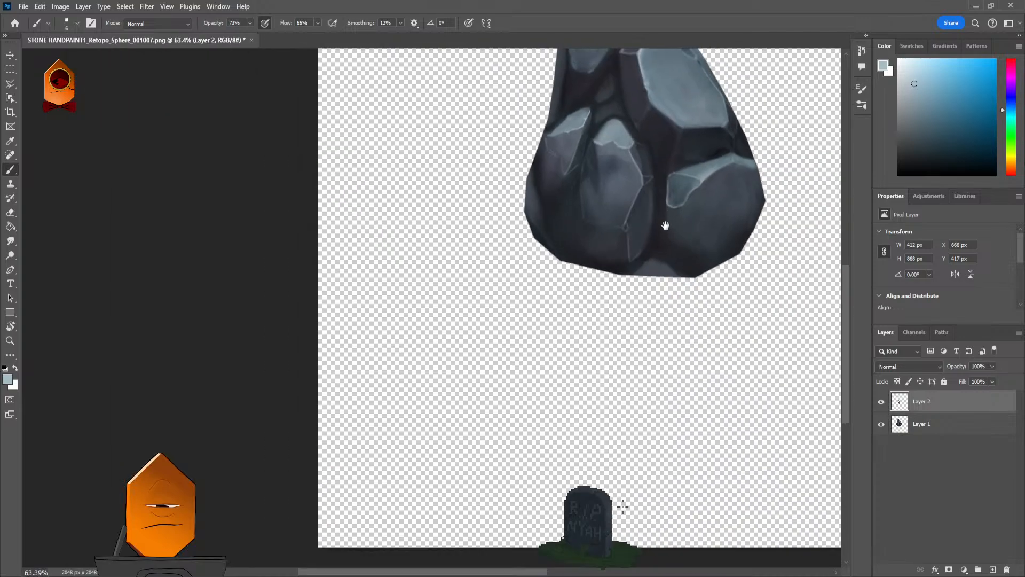
Step: Reshape the middle boulder's shadowed side edge with sampled near-black from the gap next to the large lower boulder
scroll(663, 224, "up", 2)
scroll(631, 274, "down", 1)
scroll(633, 289, "up", 4)
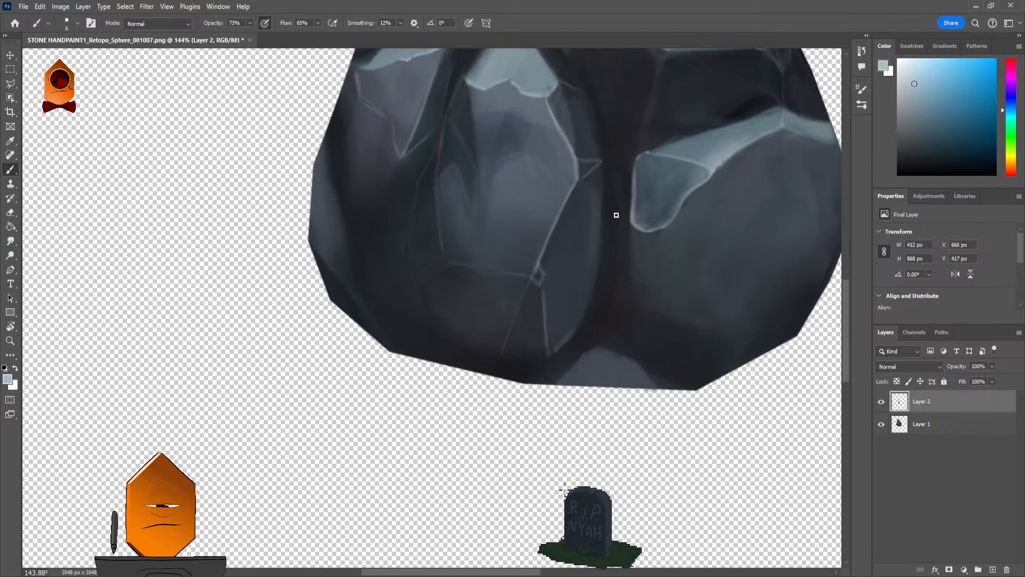
left_click(612, 217, "alt")
left_click_drag(596, 257, 603, 229)
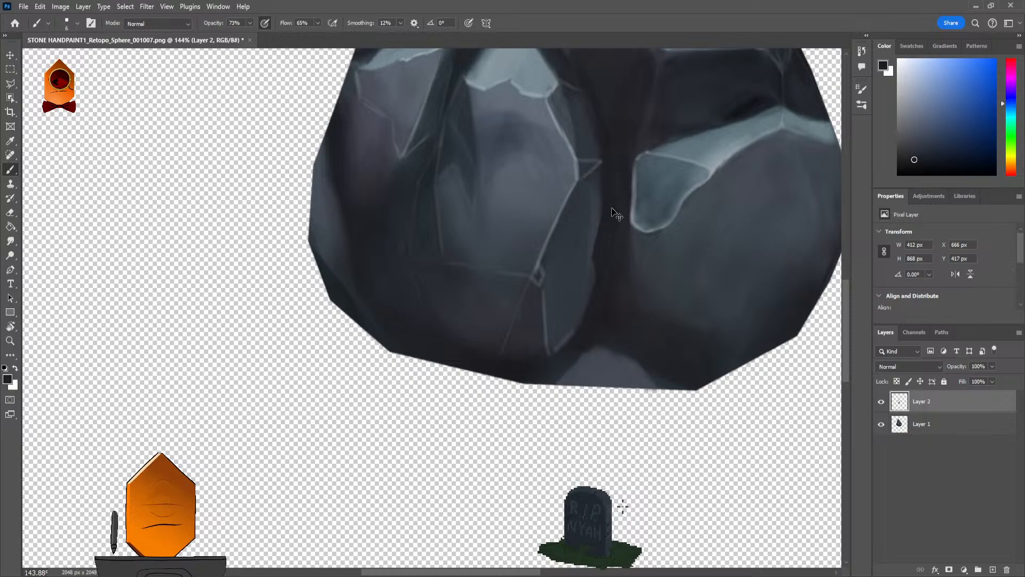
scroll(609, 255, "down", 2)
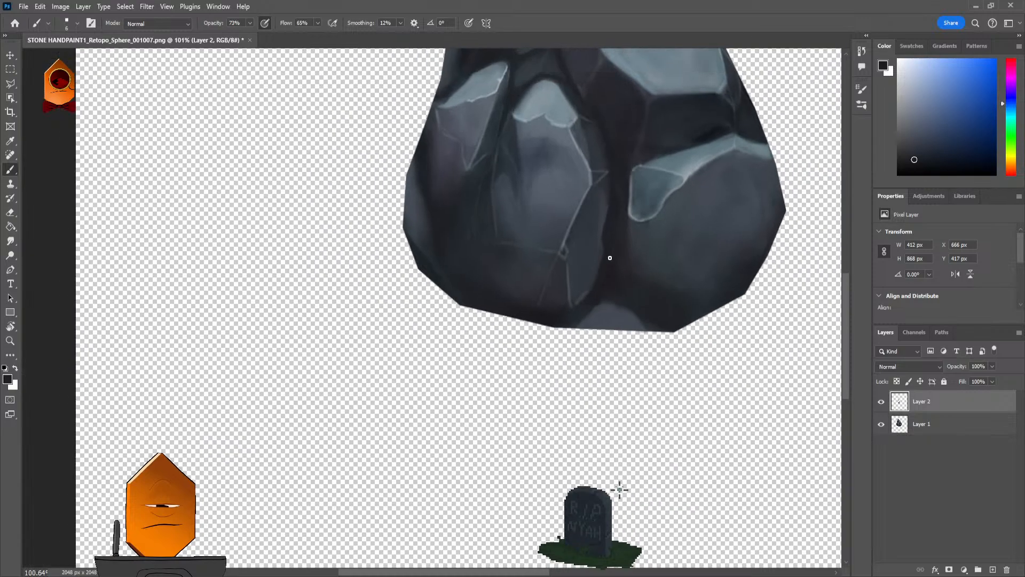
scroll(609, 250, "up", 2)
scroll(623, 206, "down", 5)
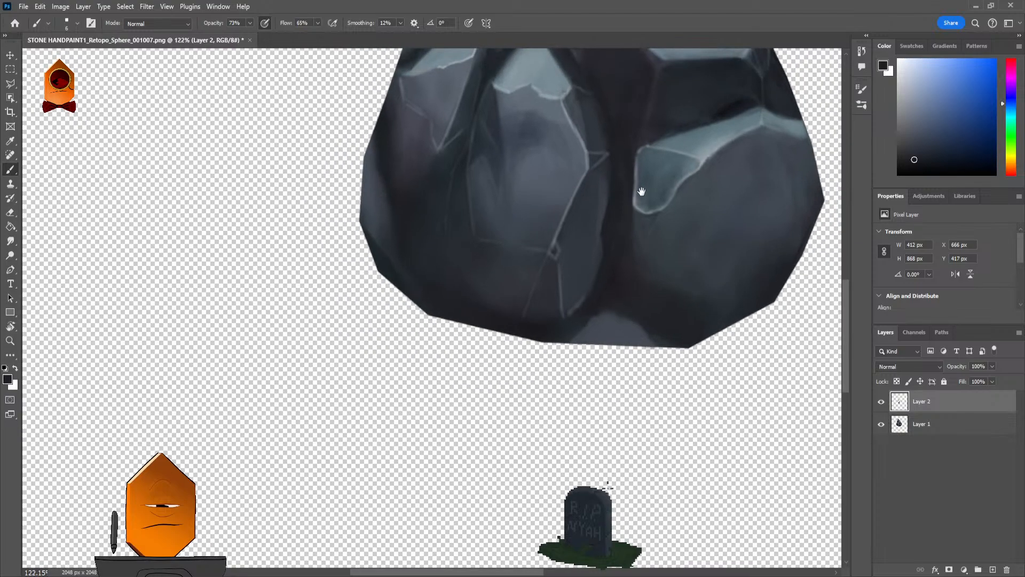
scroll(632, 215, "down", 2)
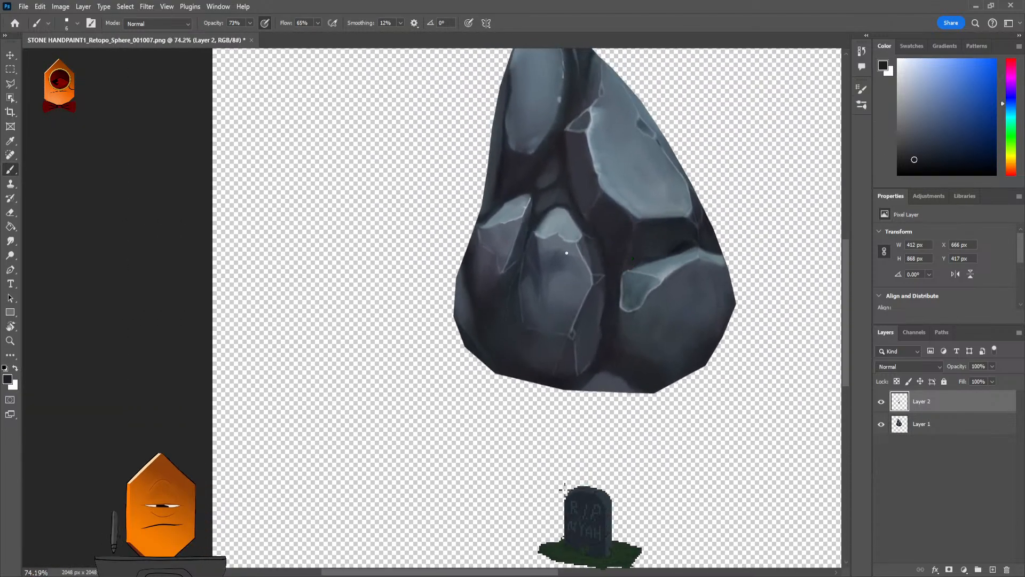
Step: Fill the side facet between the middle boulder's cap and the triangular chip with sampled blue-grey, using a larger brush
scroll(566, 253, "up", 4)
left_click(586, 242, "alt")
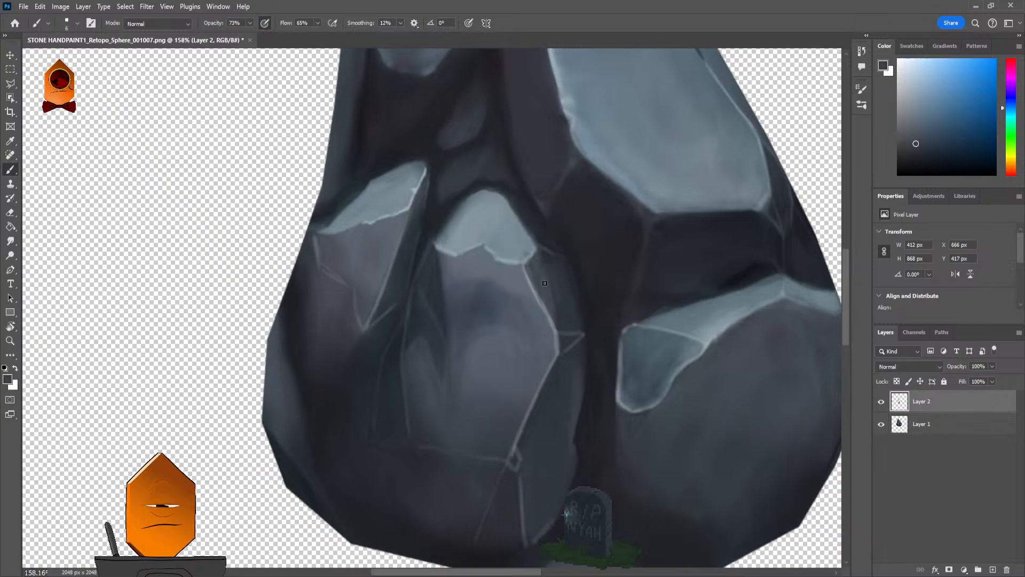
key("bracketright")
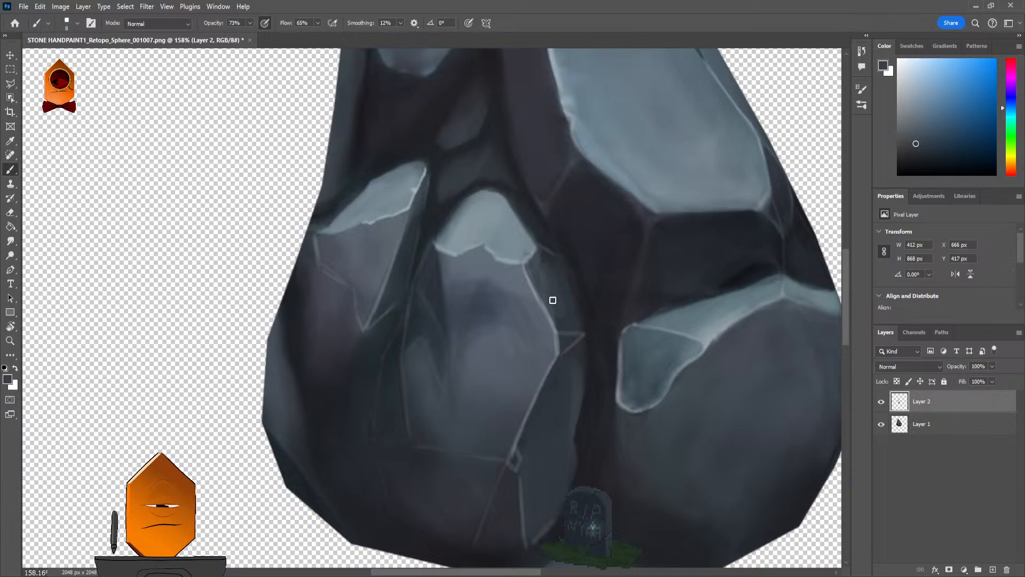
left_click(537, 275, "alt")
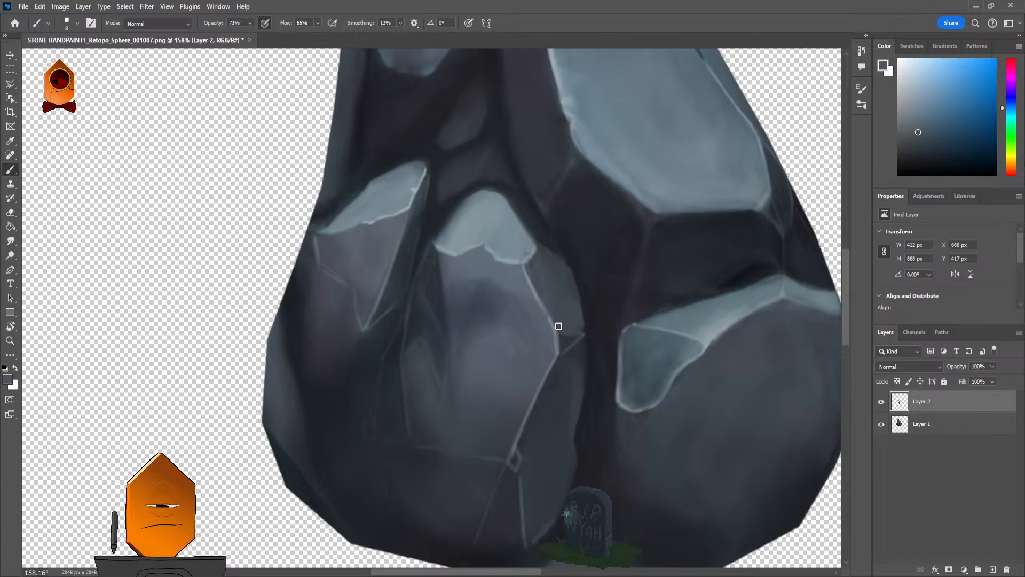
Step: Carve the large lower boulder's inner edge below its teal facet into an angled contour with near-black sampled from the adjacent gap
scroll(687, 209, "down", 8)
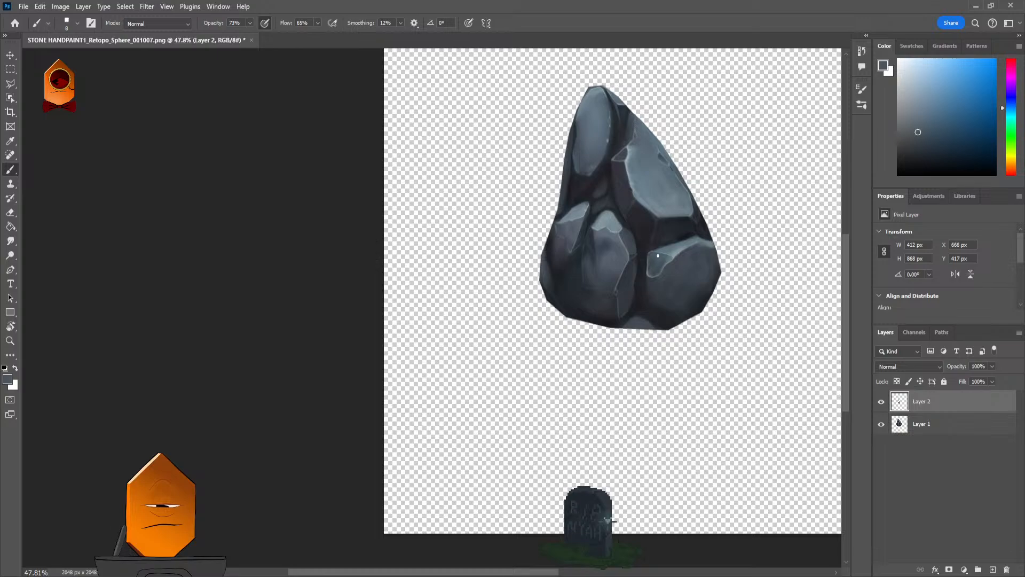
scroll(641, 277, "up", 8)
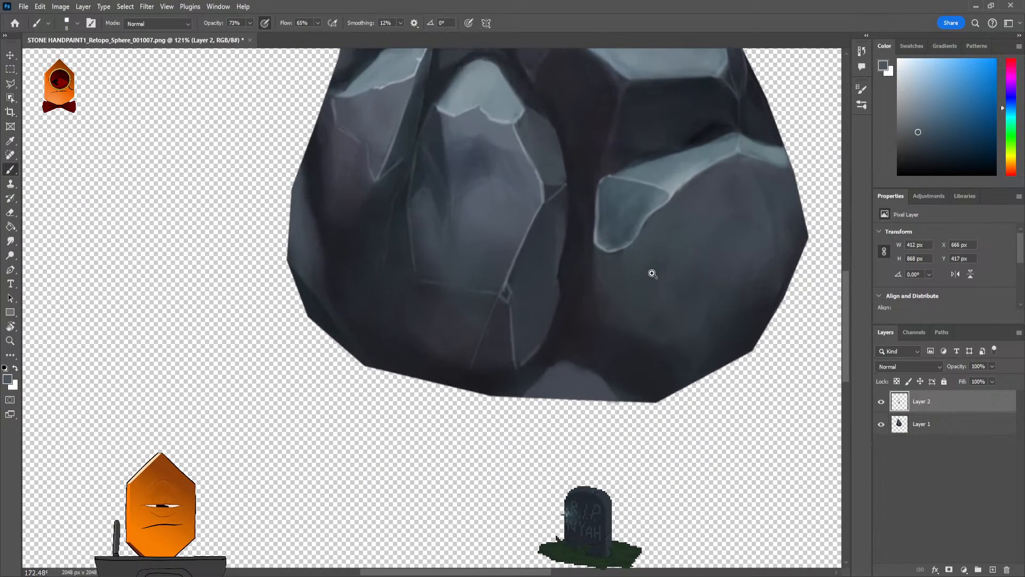
scroll(652, 273, "up", 3)
left_click(591, 324, "alt")
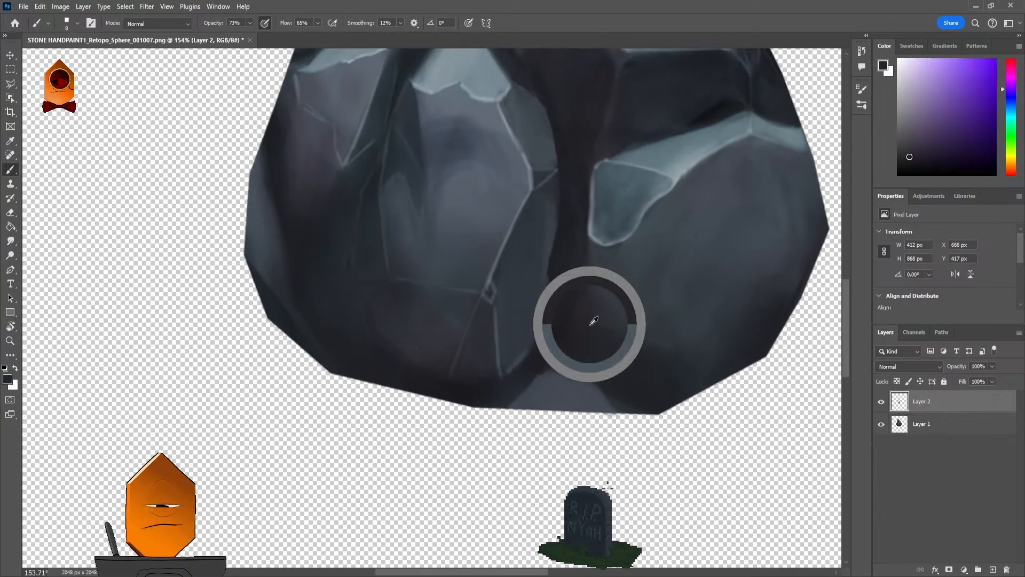
left_click_drag(606, 300, 610, 306)
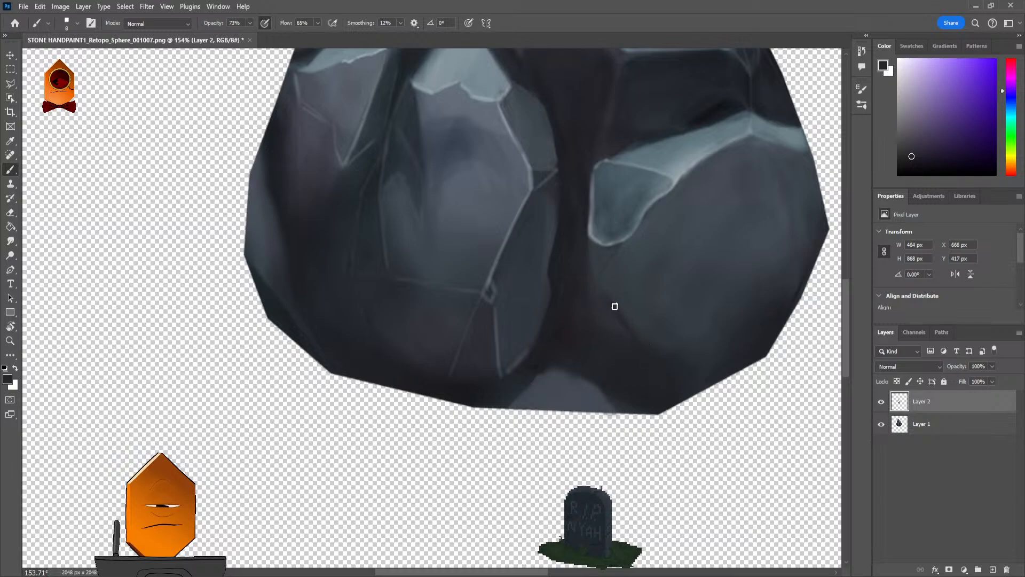
key("ctrl+z")
left_click_drag(616, 326, 668, 366)
left_click(645, 361, "alt")
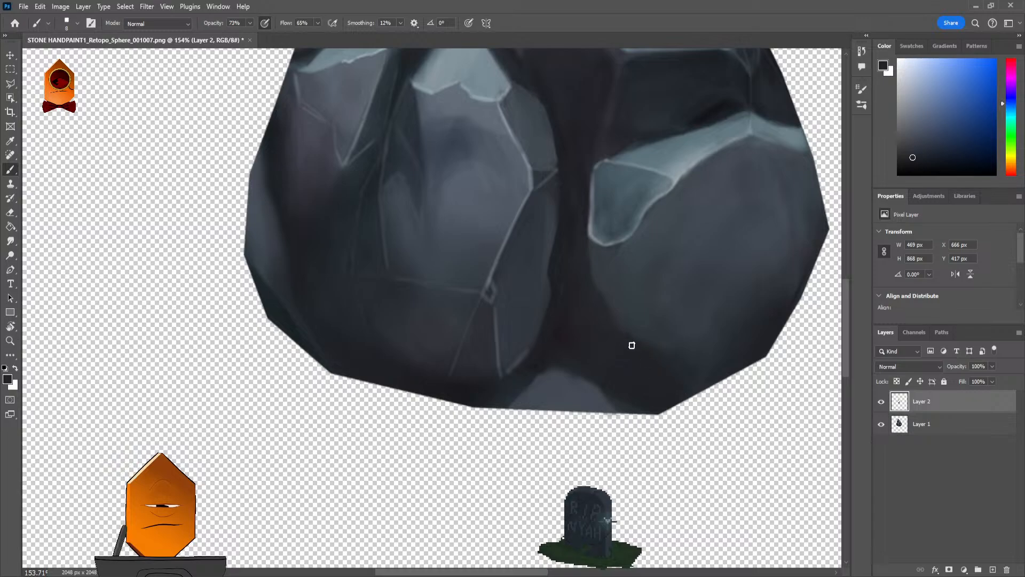
Step: Add thin sampled blue-grey highlights along the large lower boulder's inner edge, with a short diagonal crack below its teal facet
left_click(626, 238, "alt")
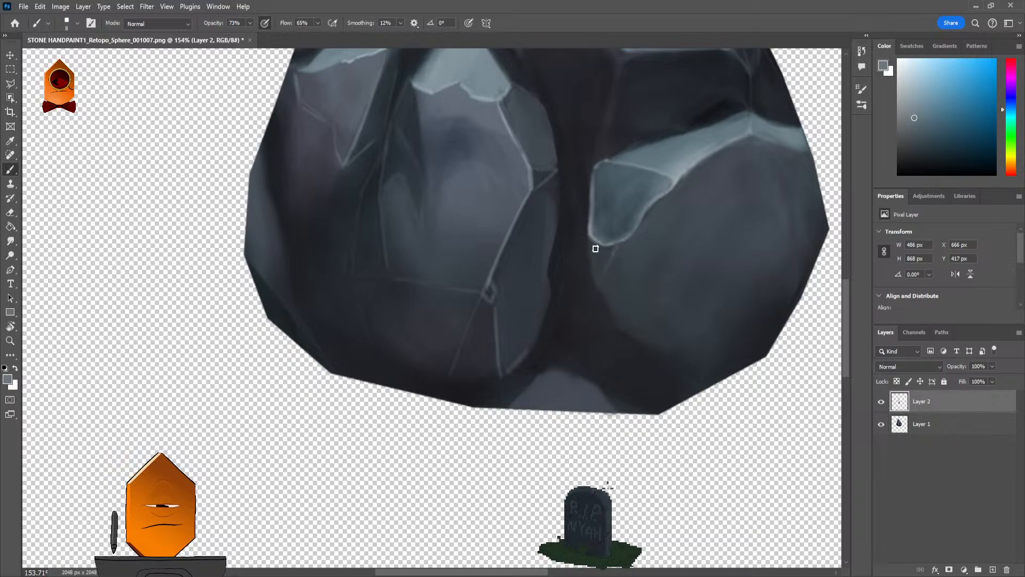
scroll(632, 246, "up", 3)
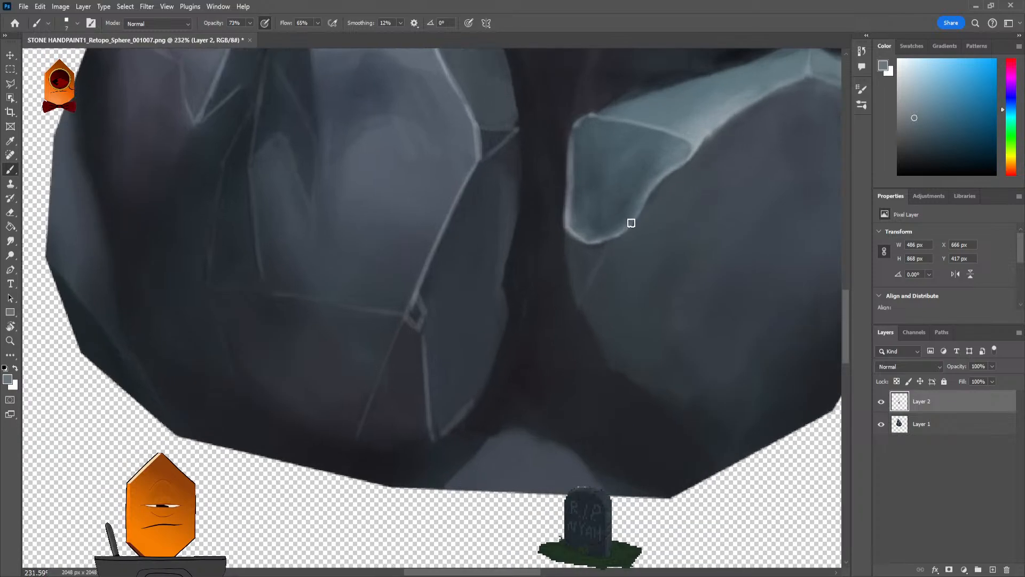
left_click(617, 236, "alt")
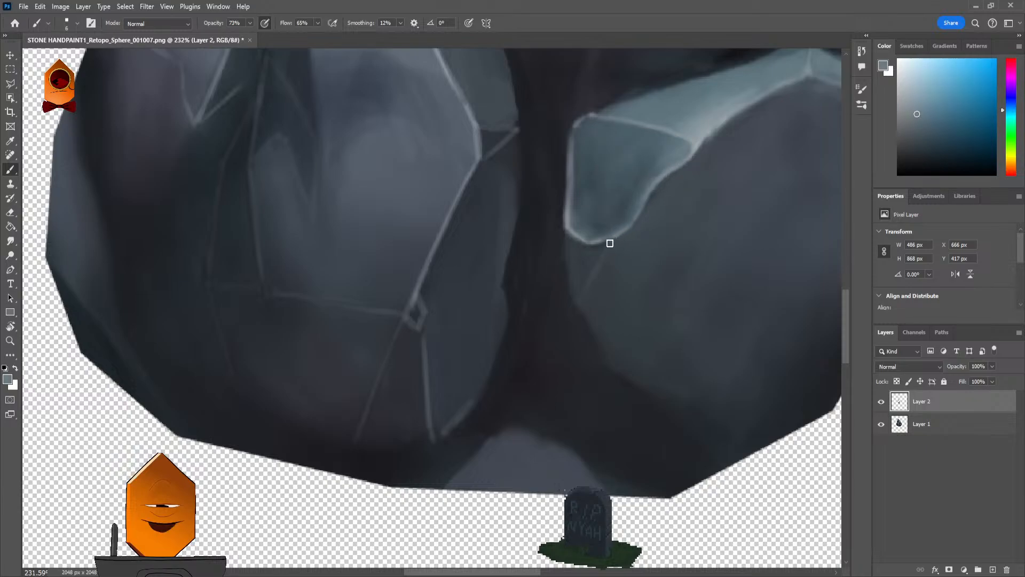
left_click_drag(607, 249, 579, 294)
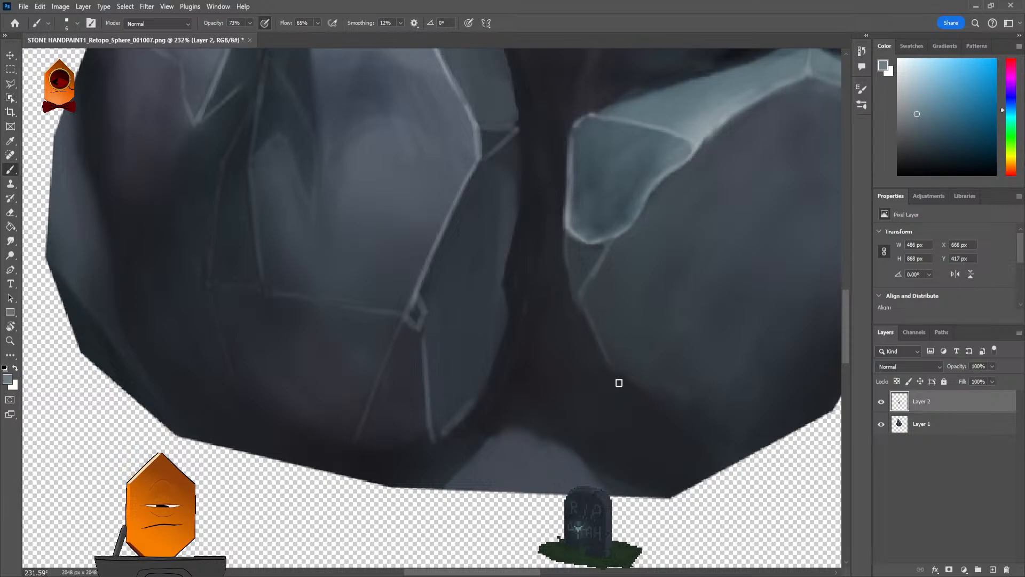
scroll(693, 450, "down", 5)
scroll(691, 357, "up", 3)
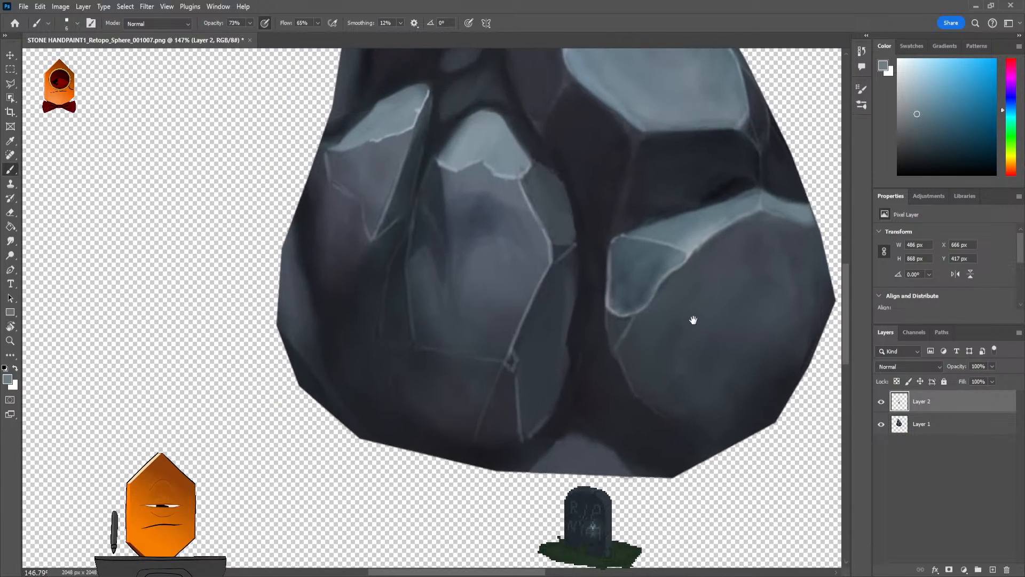
Step: Draw faint crack lines in the gap between the lower boulders and paint a jagged pale blue-grey cap on the small base rock
scroll(652, 258, "up", 3)
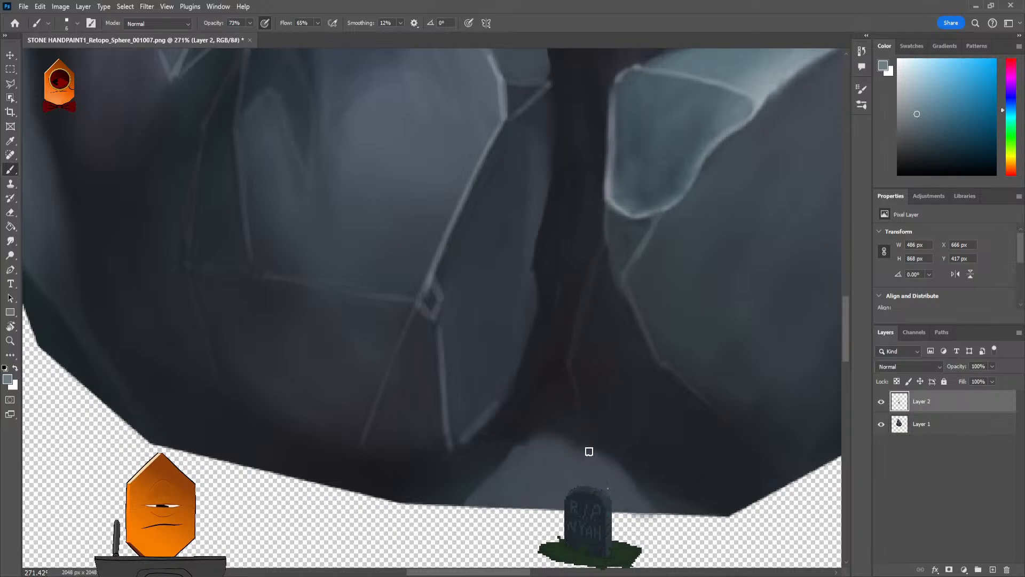
mouse_move(520, 445)
left_mouse_down()
mouse_move(561, 449)
mouse_move(539, 435)
mouse_move(548, 438)
mouse_move(576, 455)
left_mouse_up()
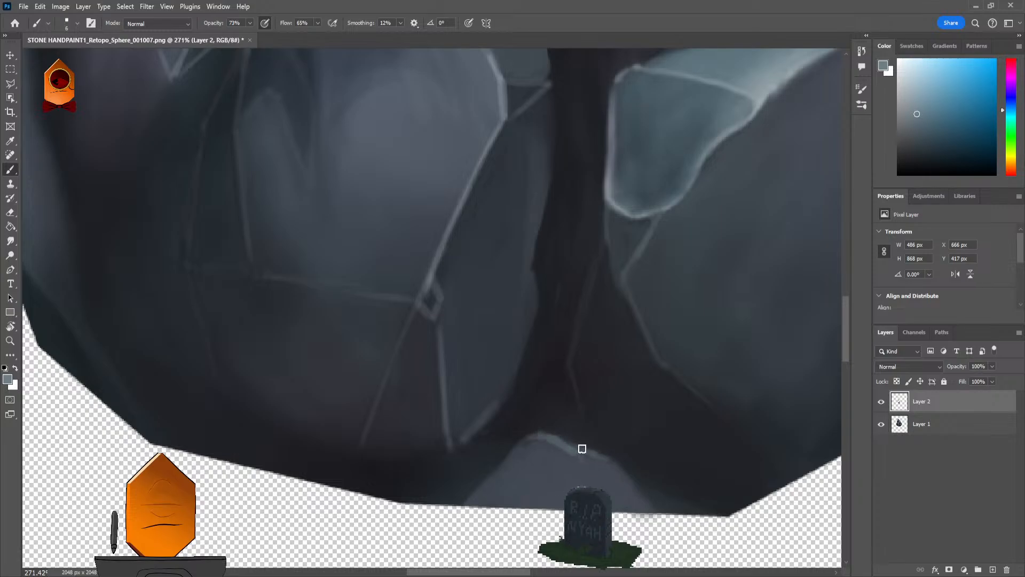
mouse_move(527, 453)
left_mouse_down()
mouse_move(548, 442)
mouse_move(543, 460)
mouse_move(590, 453)
mouse_move(548, 463)
mouse_move(532, 447)
mouse_move(615, 465)
left_mouse_up()
mouse_move(547, 466)
left_mouse_down()
mouse_move(609, 465)
mouse_move(552, 465)
mouse_move(556, 450)
left_mouse_up()
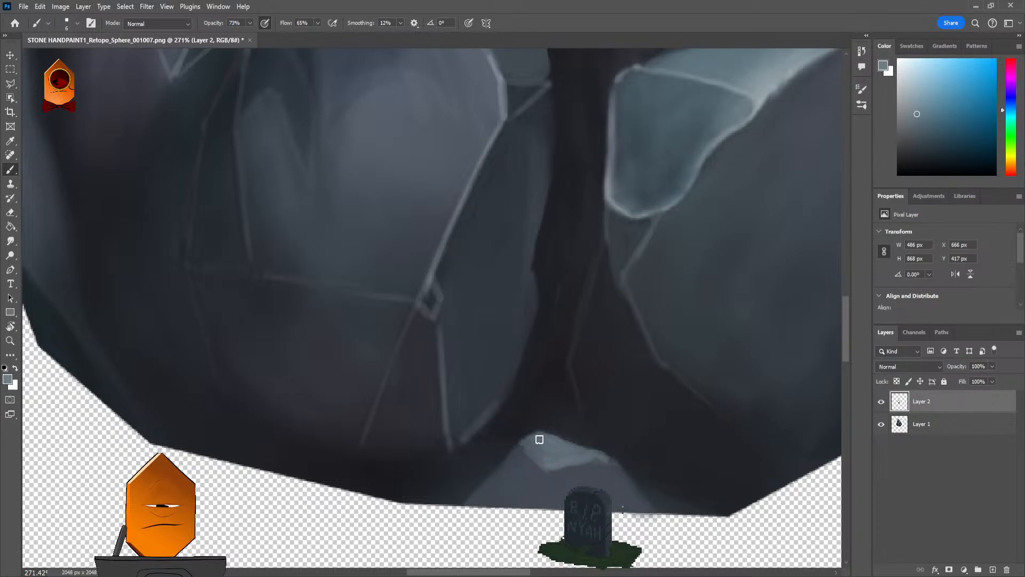
Step: Shape the small base rock's sloping side plane and trim the underside of its pale cap with sampled muted grey
scroll(587, 453, "down", 8)
scroll(623, 426, "up", 7)
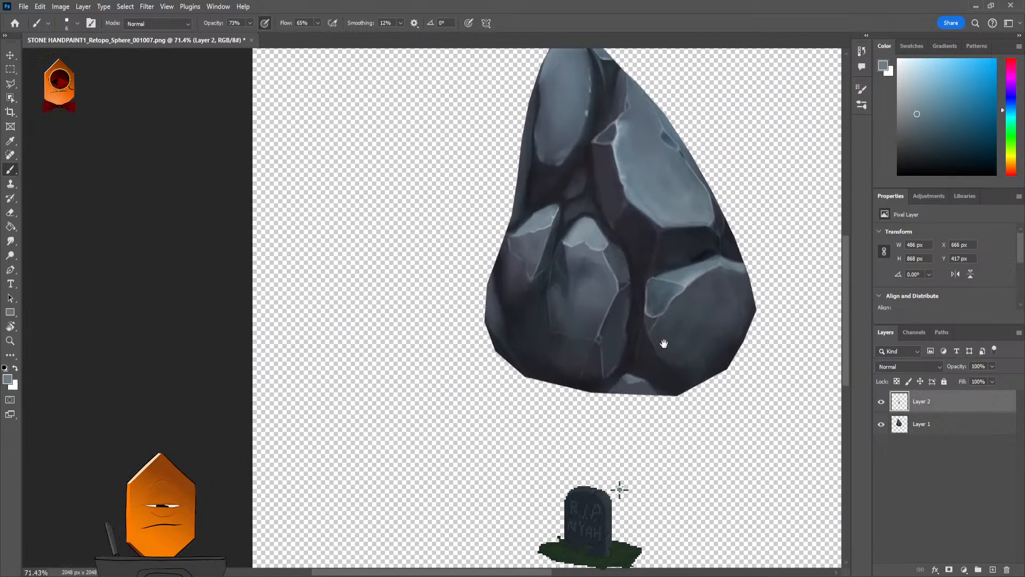
scroll(689, 303, "up", 4)
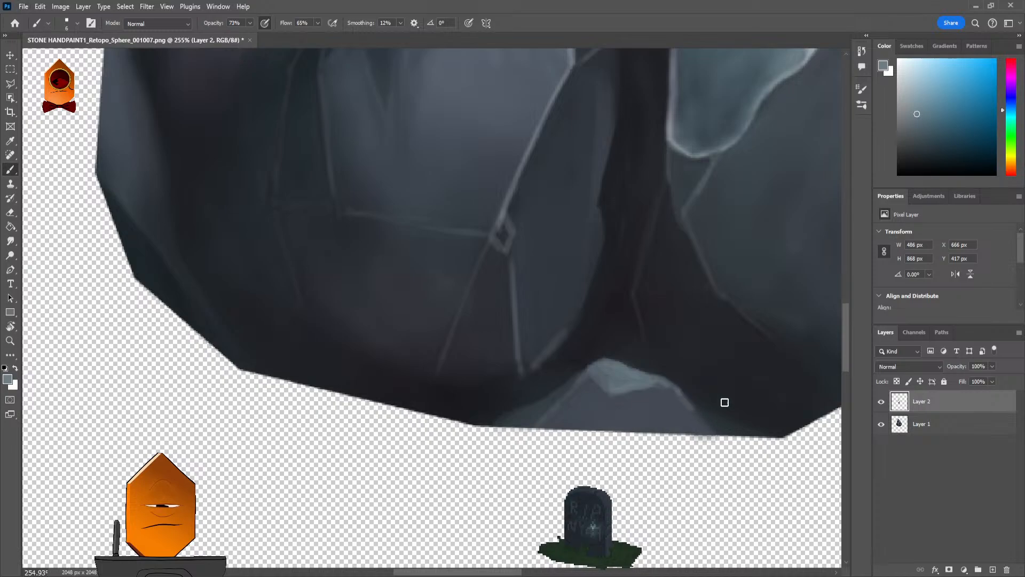
scroll(725, 403, "down", 10)
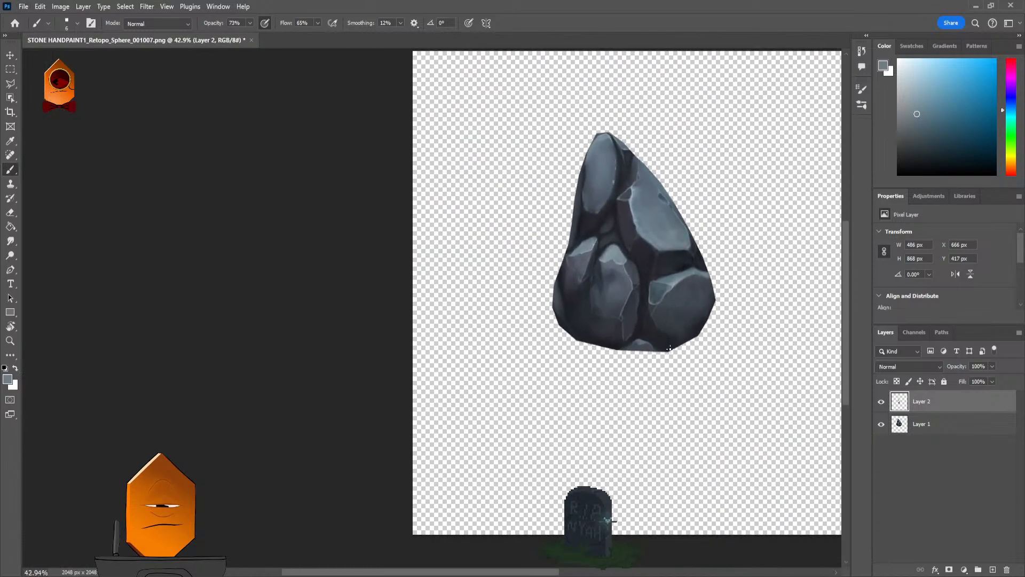
scroll(669, 348, "up", 8)
key("e")
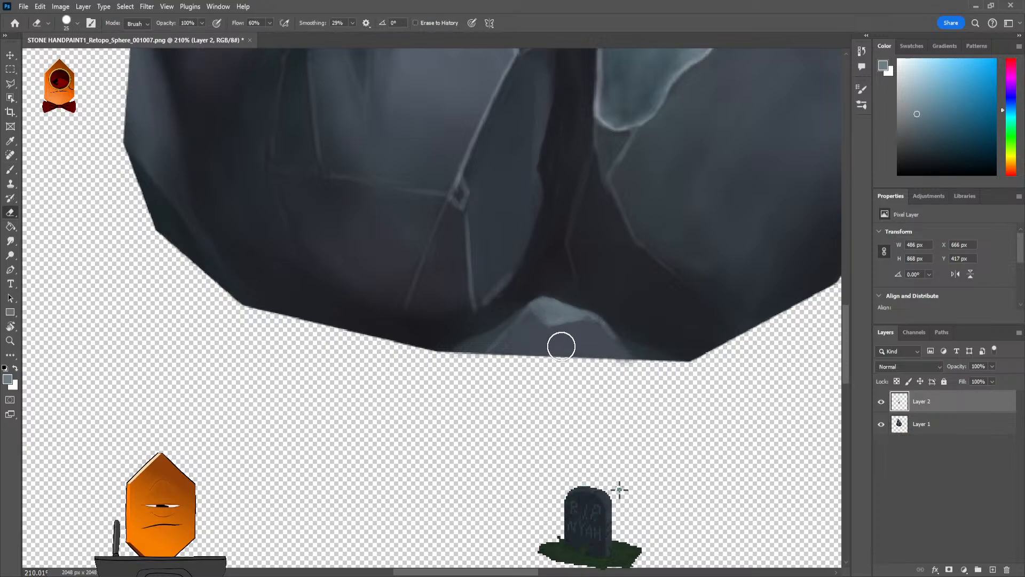
key("b")
left_click(556, 337, "alt")
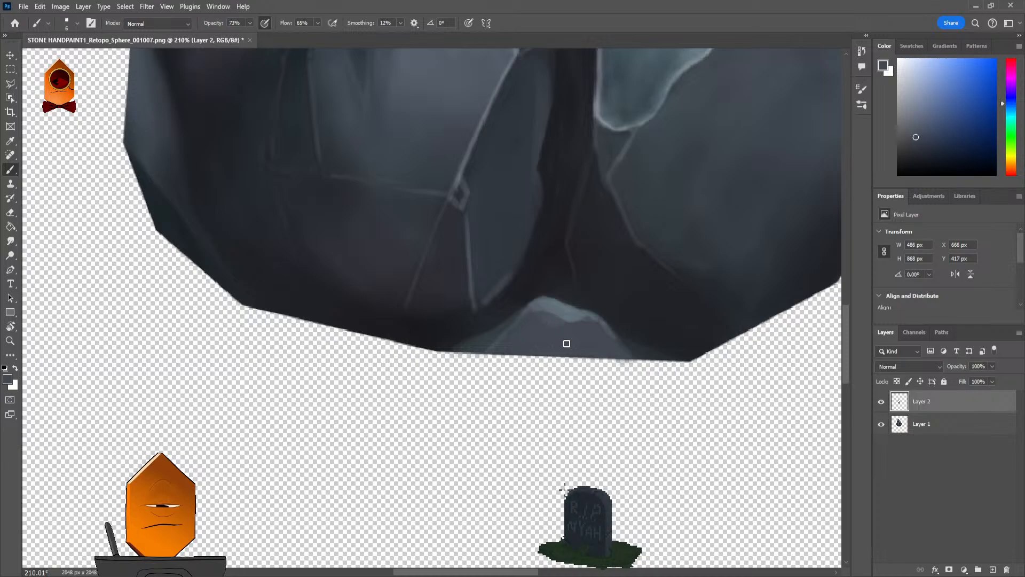
scroll(568, 333, "down", 5)
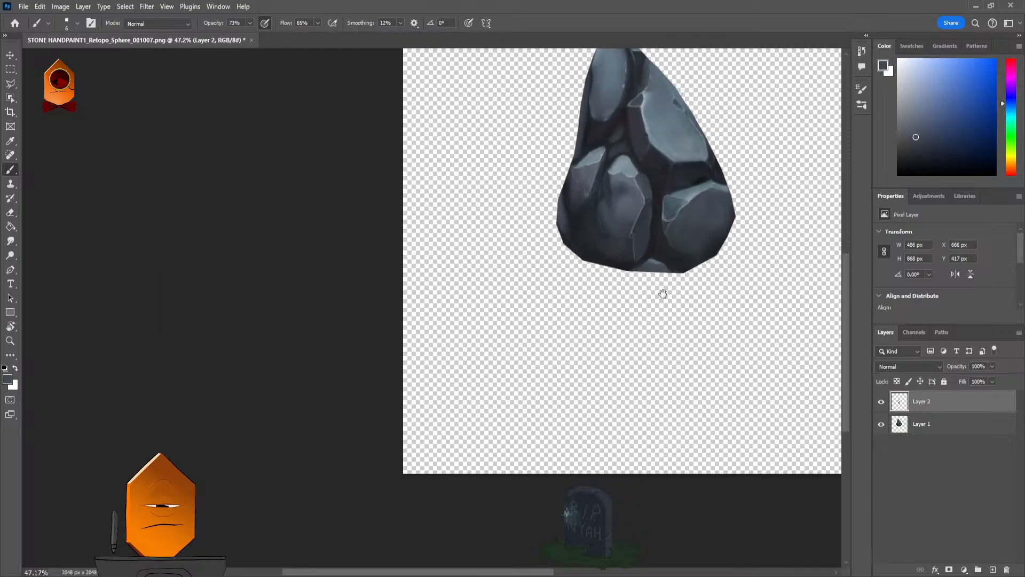
scroll(595, 315, "up", 6)
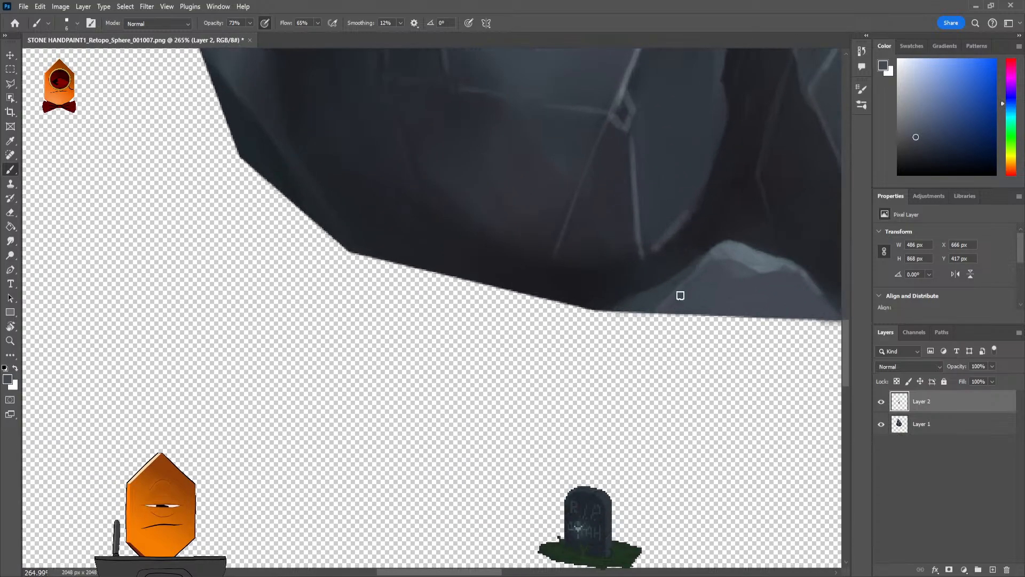
left_click(699, 277, "alt")
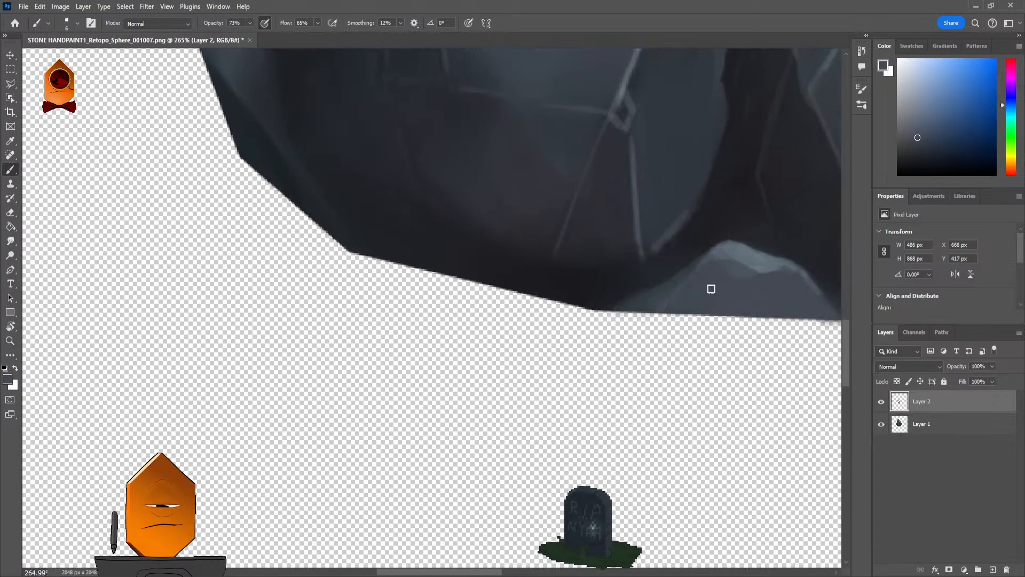
Step: Examine the small base rock and the lower boulder edges against the whole stone from several zoom levels
scroll(712, 289, "down", 6)
mouse_move(732, 327)
left_mouse_down()
mouse_move(618, 383)
mouse_move(656, 353)
mouse_move(613, 382)
left_mouse_up()
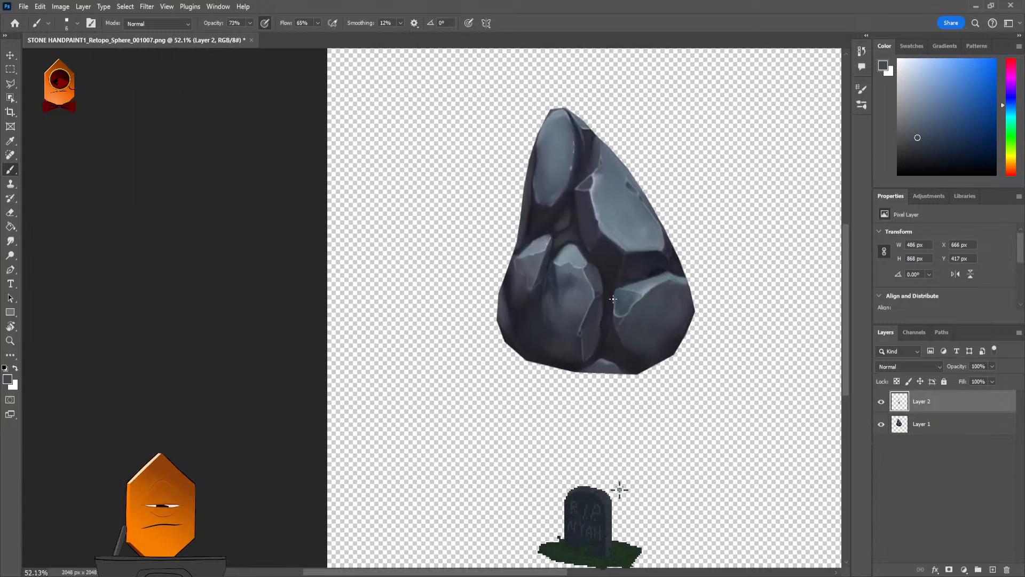
left_click_drag(609, 298, 594, 325)
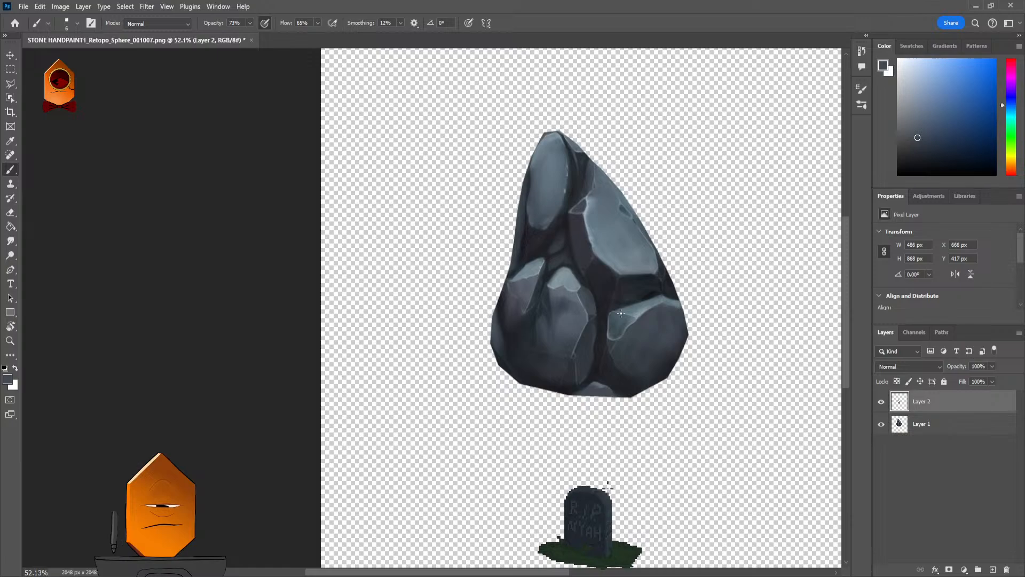
scroll(621, 313, "up", 5)
scroll(677, 280, "down", 2)
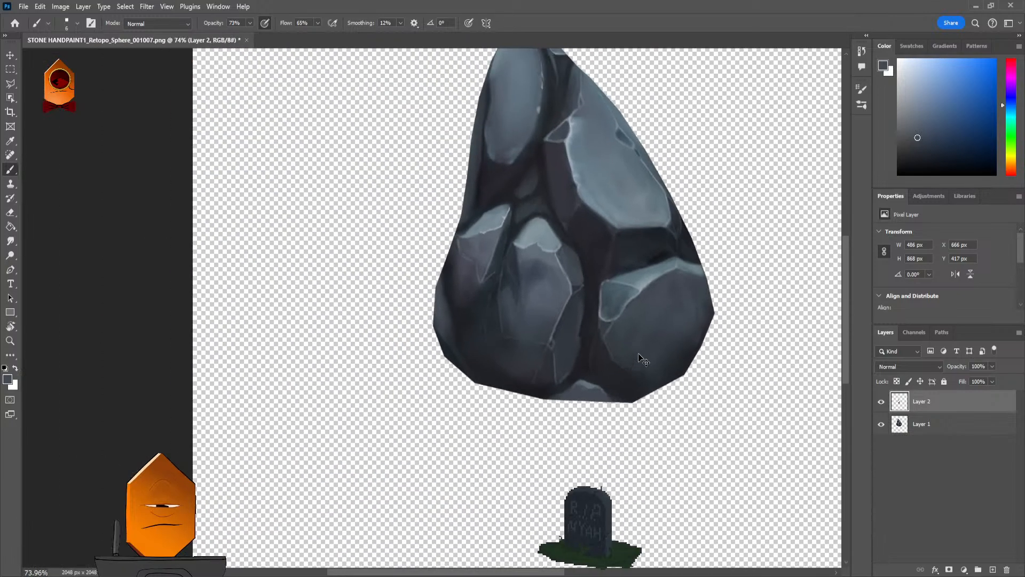
scroll(678, 258, "down", 1)
left_click_drag(669, 291, 664, 333)
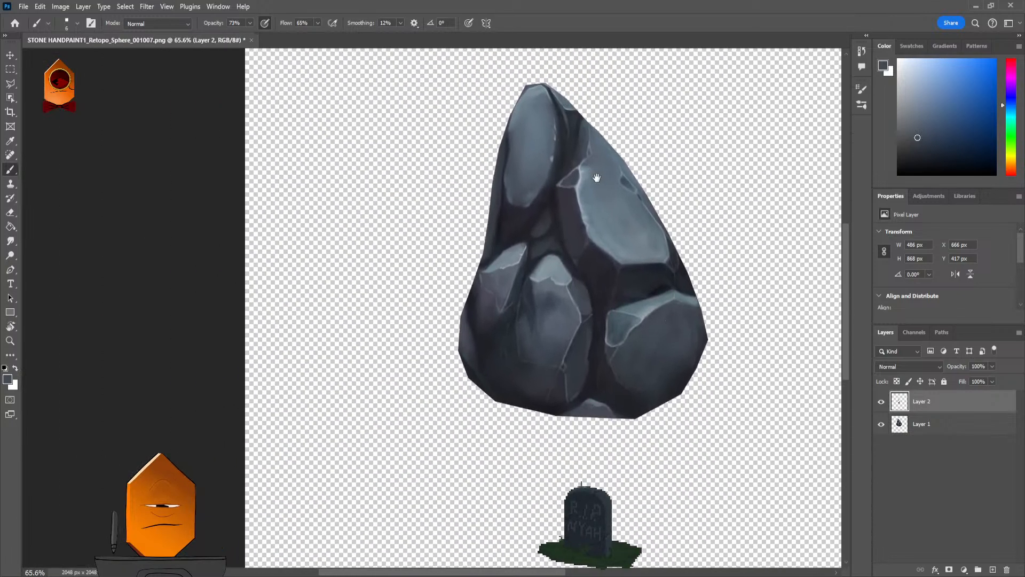
left_click_drag(597, 178, 599, 293)
Step: Shape a small angular plane above the upper boulder's triangular chip, defining its outer edge with near-black sampled from the crevice
scroll(600, 247, "up", 4)
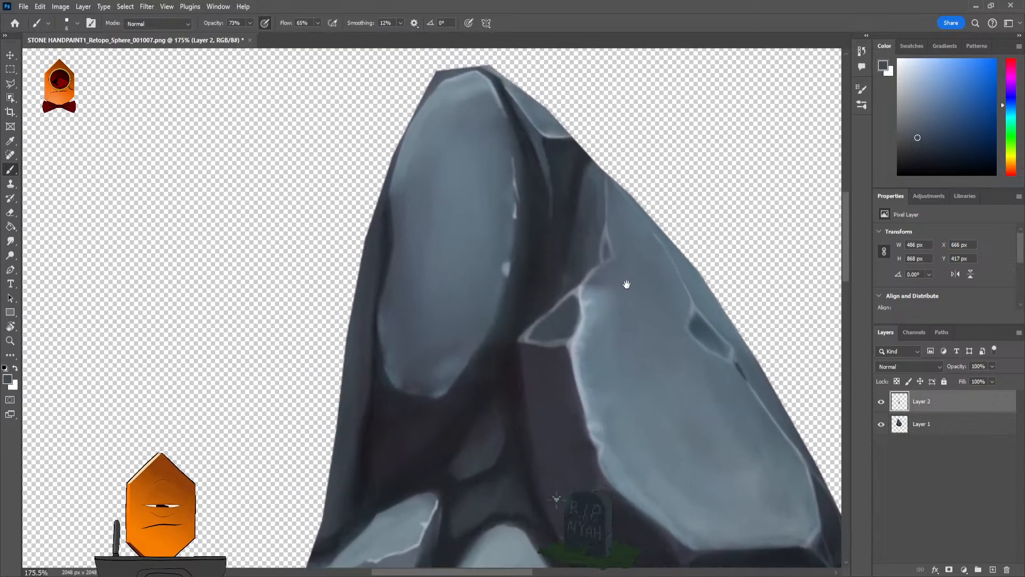
scroll(622, 272, "up", 1)
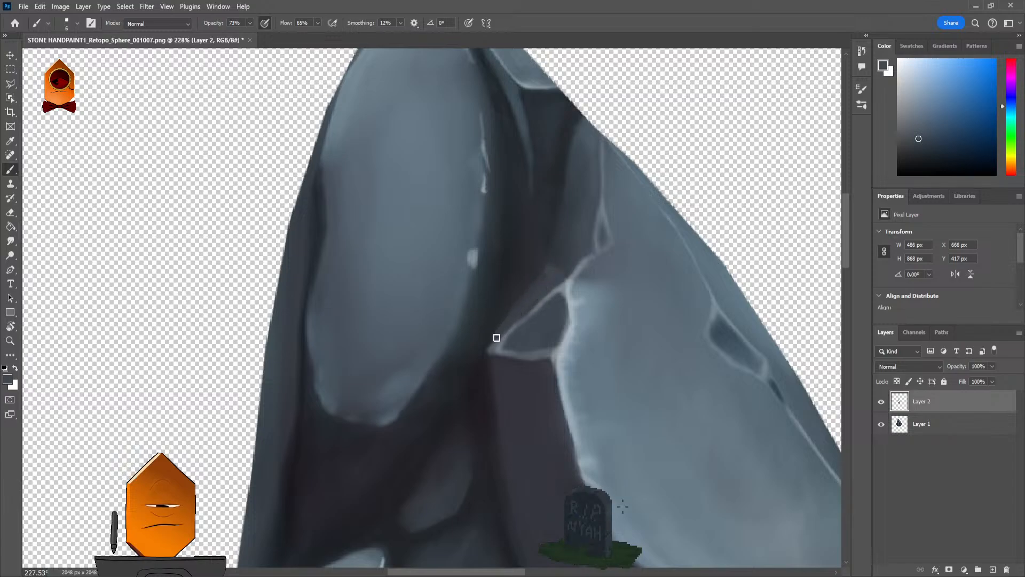
left_click(498, 319, "alt")
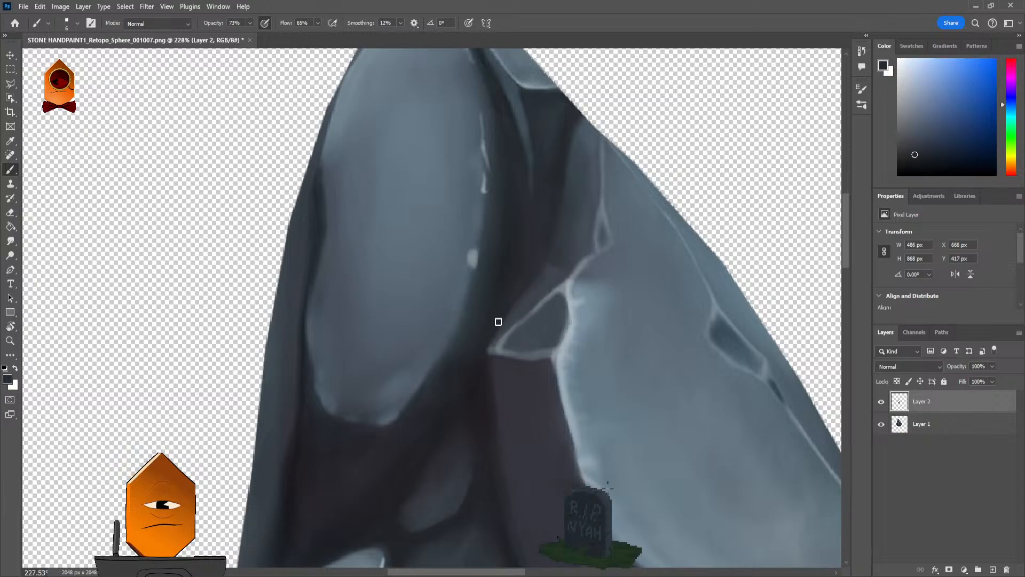
Step: Outline the angular plane above the triangular chip and the adjoining crevice edge with thin highlights in sampled pale grey
left_click(577, 267, "alt")
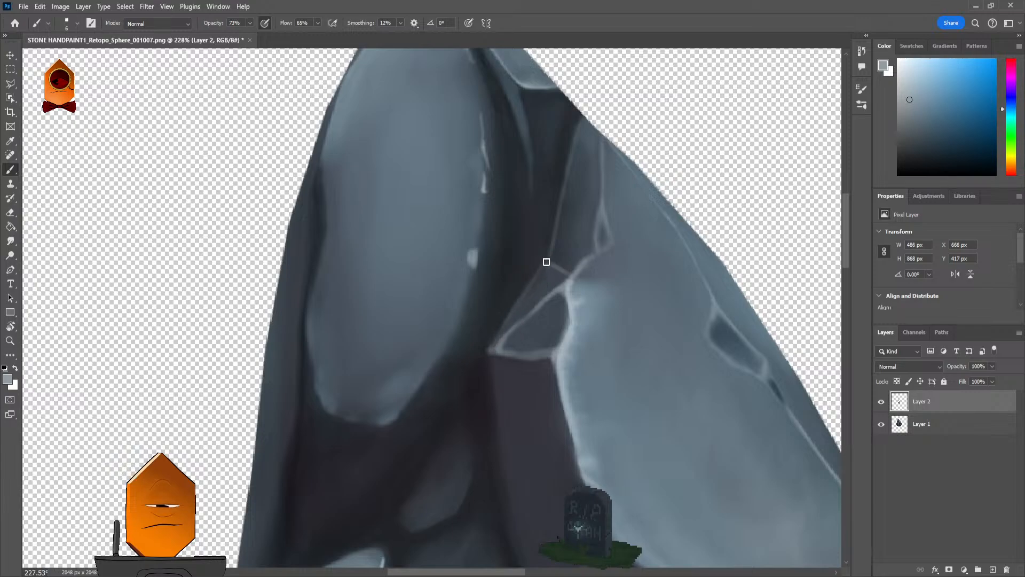
left_click_drag(627, 231, 574, 317)
left_click_drag(583, 236, 637, 160)
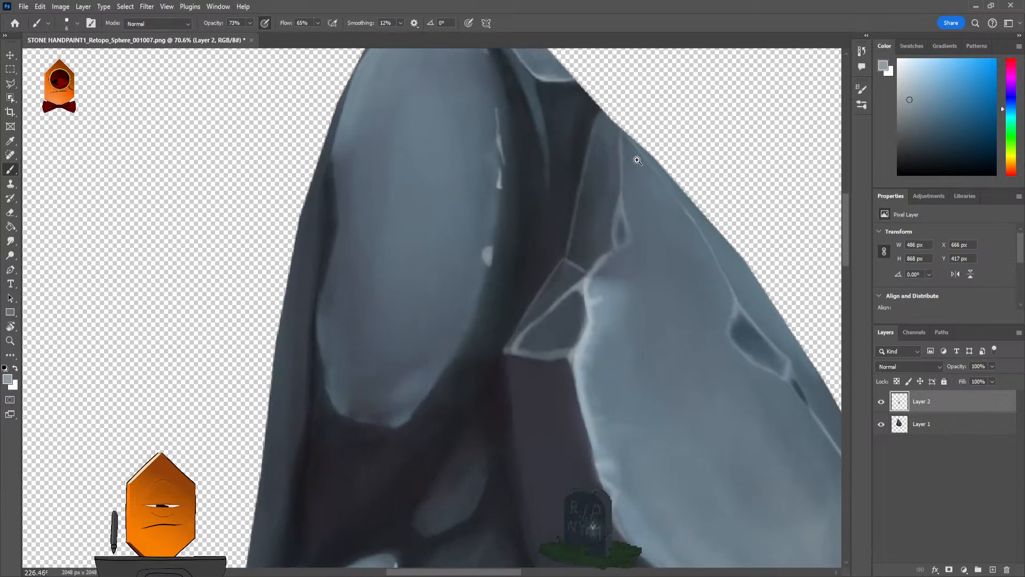
left_click_drag(568, 261, 576, 229)
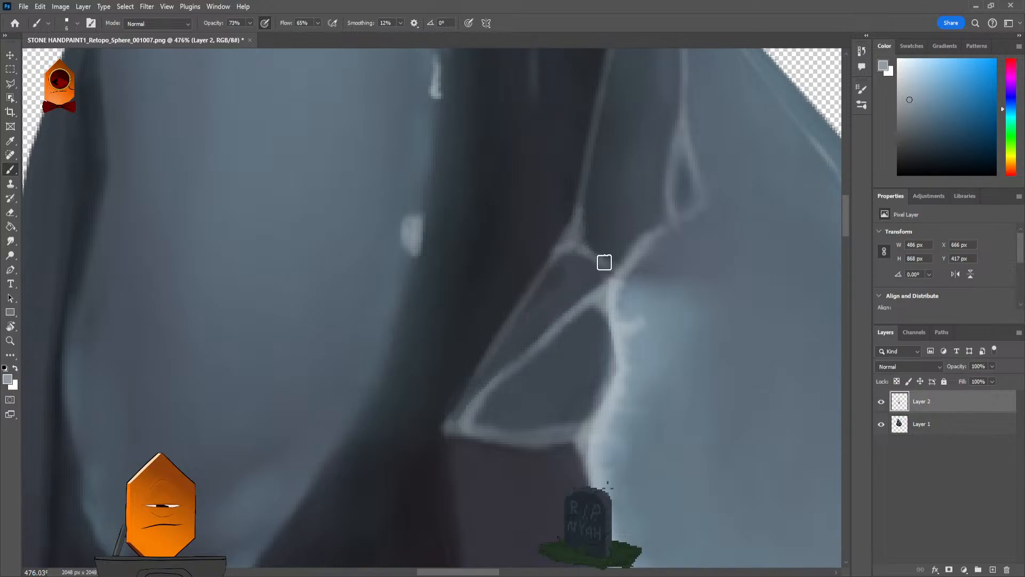
scroll(688, 247, "down", 5)
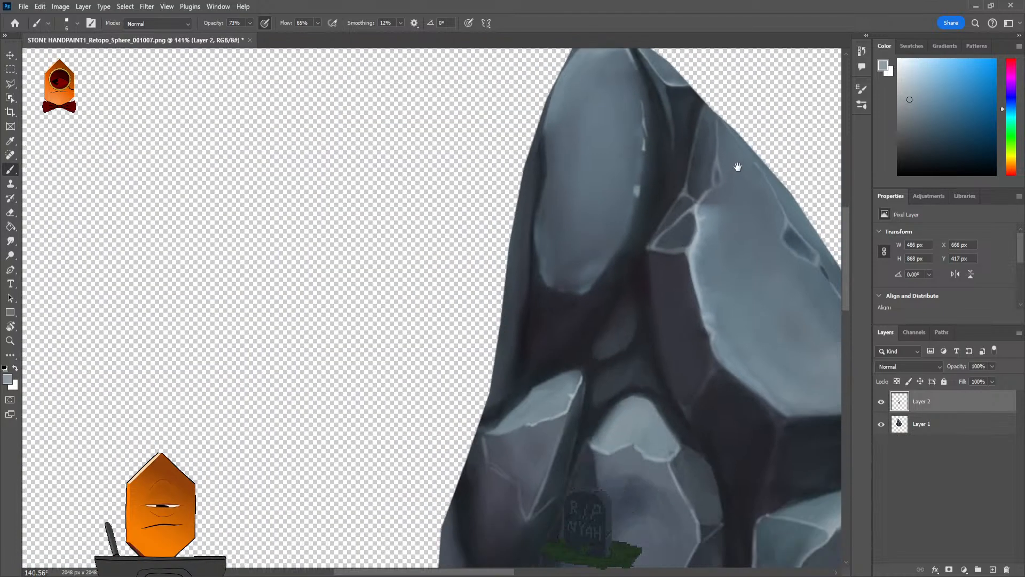
scroll(738, 167, "down", 3)
left_click_drag(729, 229, 661, 259)
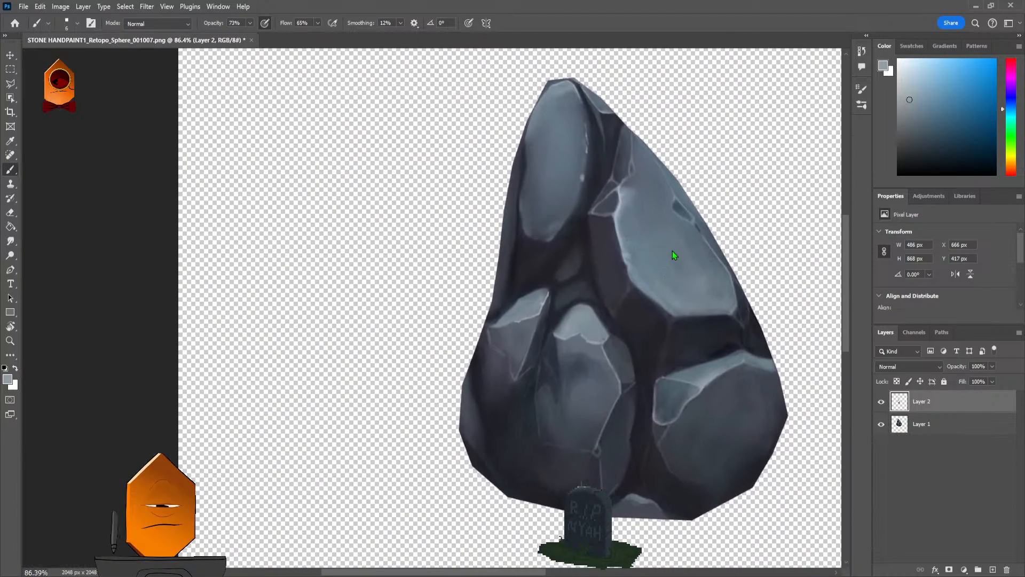
scroll(680, 279, "down", 1)
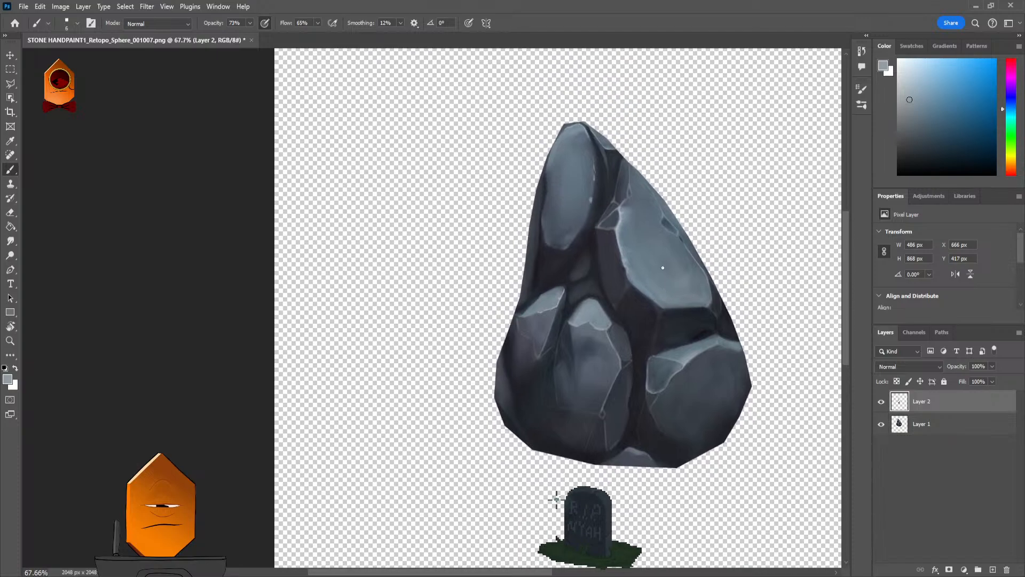
scroll(568, 190, "up", 3)
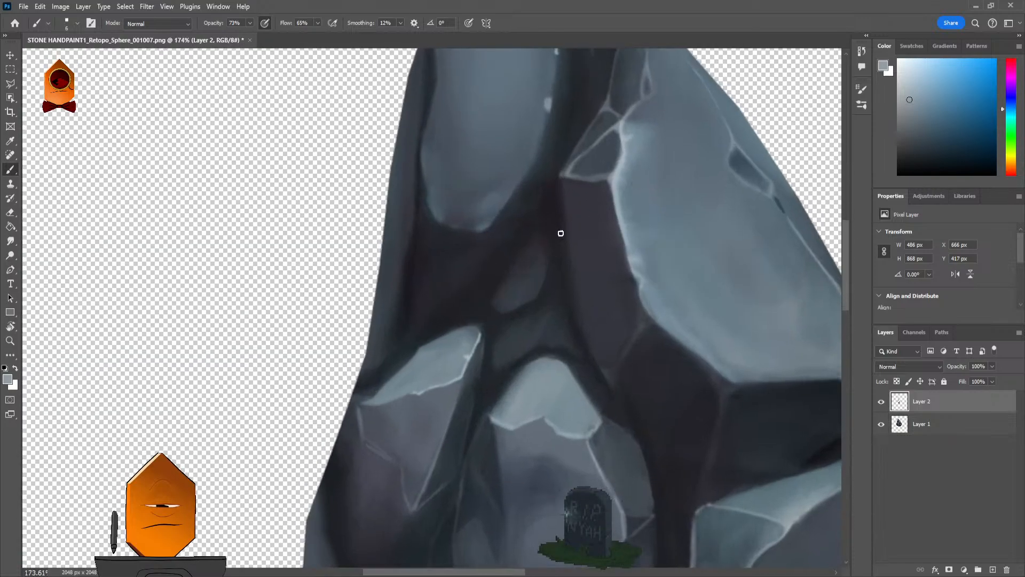
Step: Outline the two small rock planes in the central crevice with thin highlights in pale grey sampled from the middle boulder's cap area
left_click(557, 221, "alt")
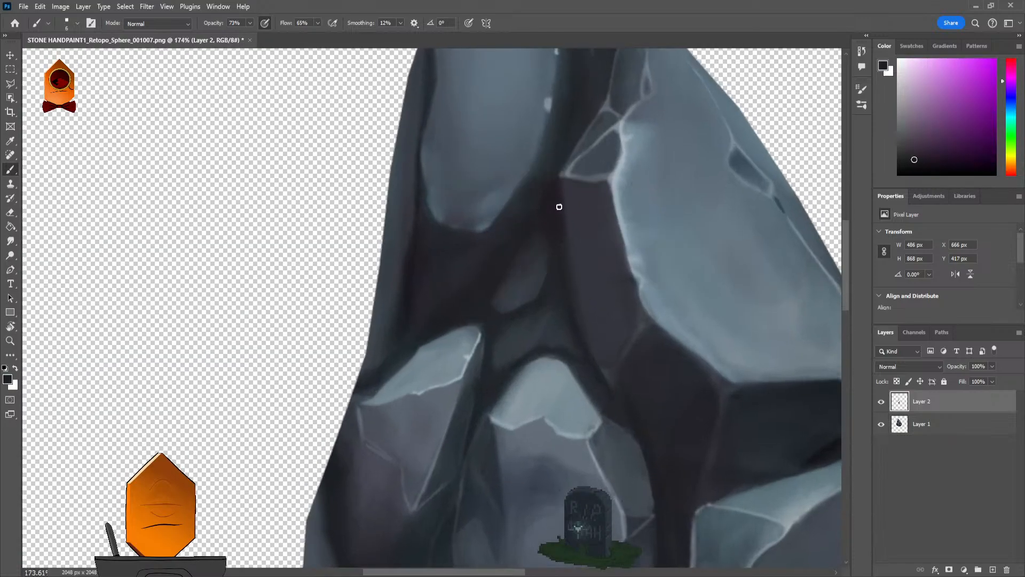
scroll(586, 300, "down", 4)
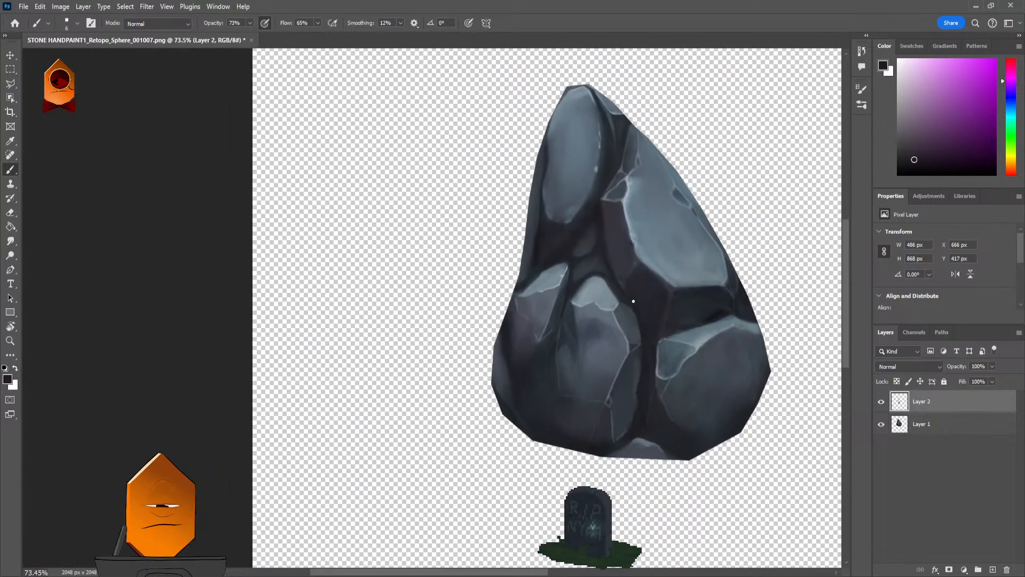
scroll(634, 301, "down", 2)
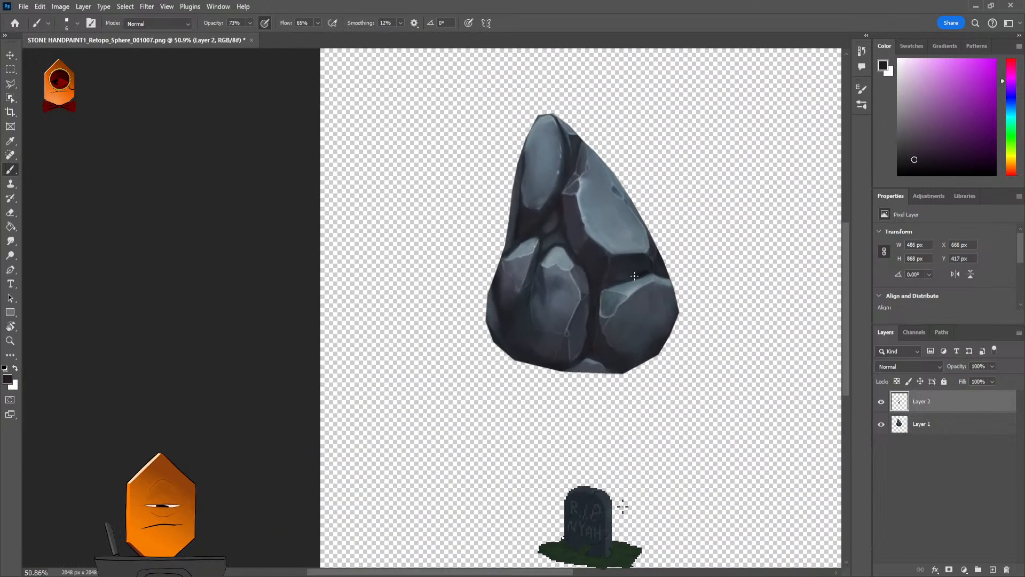
left_click_drag(634, 276, 619, 308)
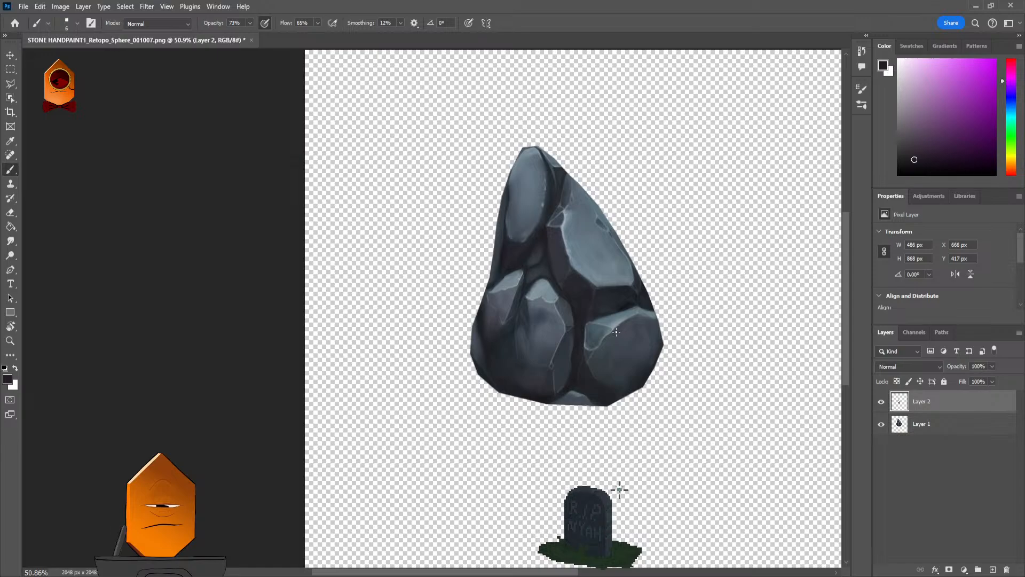
scroll(534, 276, "up", 5)
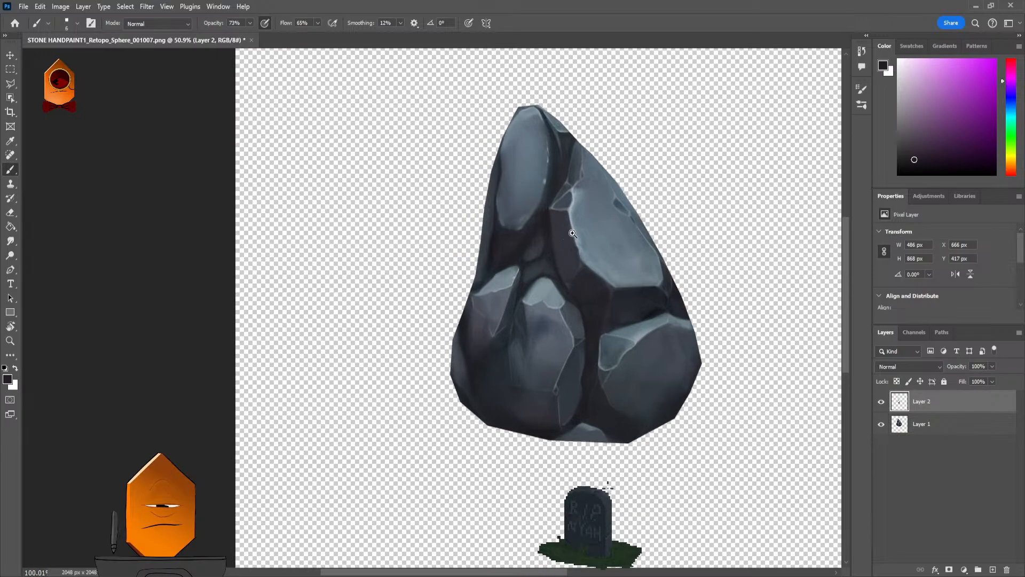
scroll(552, 217, "up", 1)
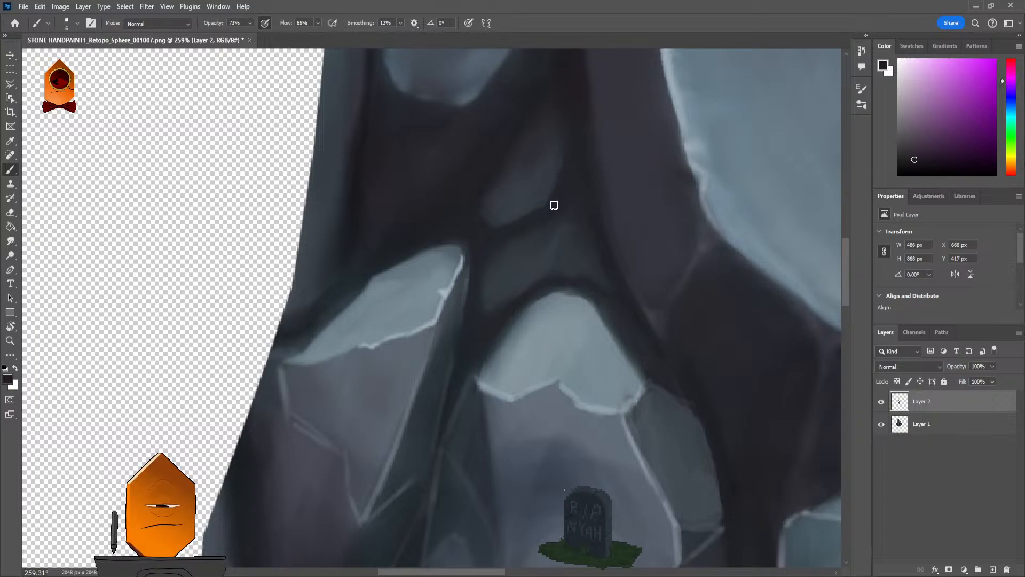
left_click(577, 397, "alt")
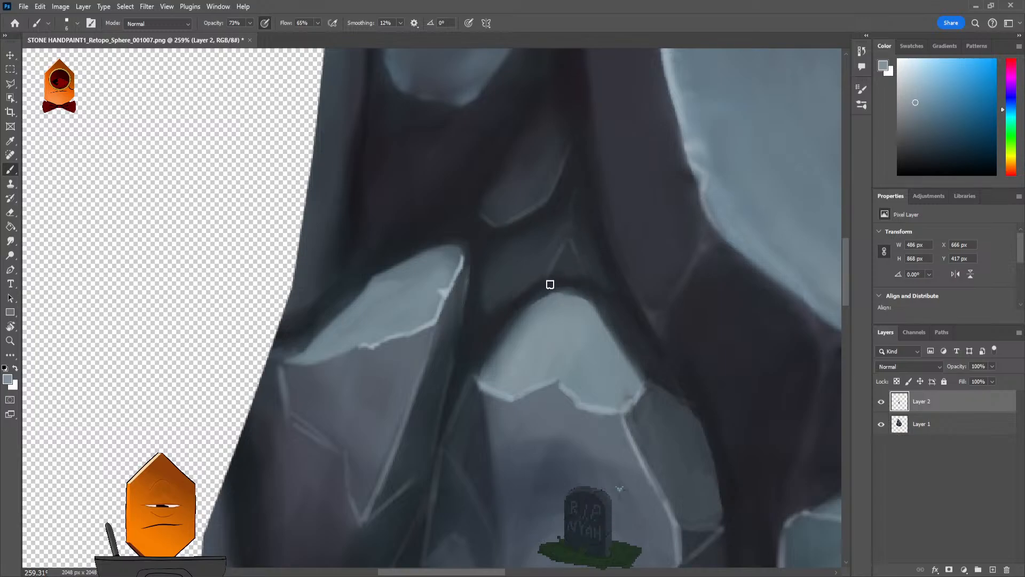
Step: Paint a thin pale-grey facet edge running from the left boulder's pointed tip down toward the base of the stone
scroll(550, 285, "down", 10)
scroll(600, 289, "up", 6)
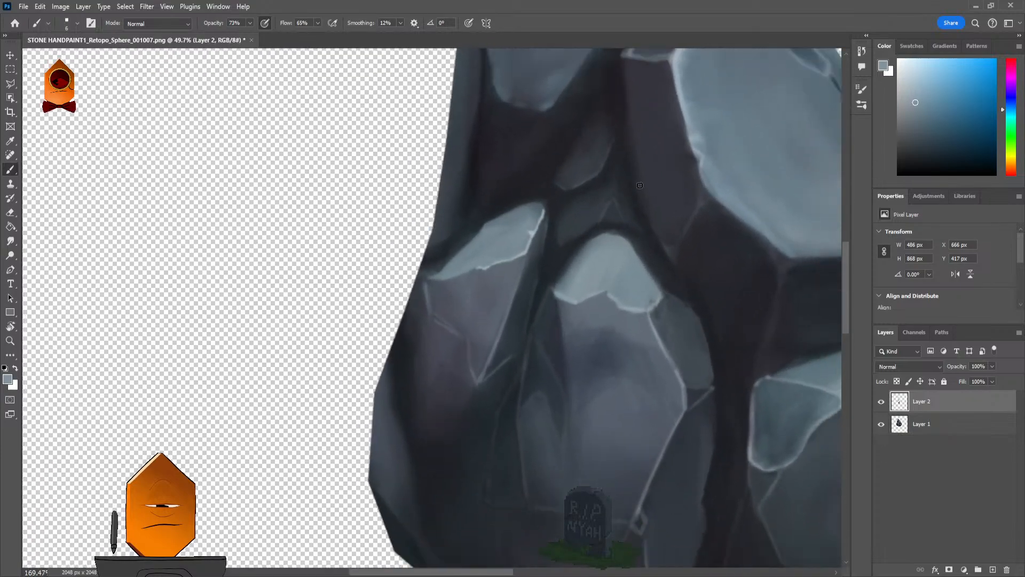
scroll(606, 201, "down", 4)
scroll(583, 197, "up", 3)
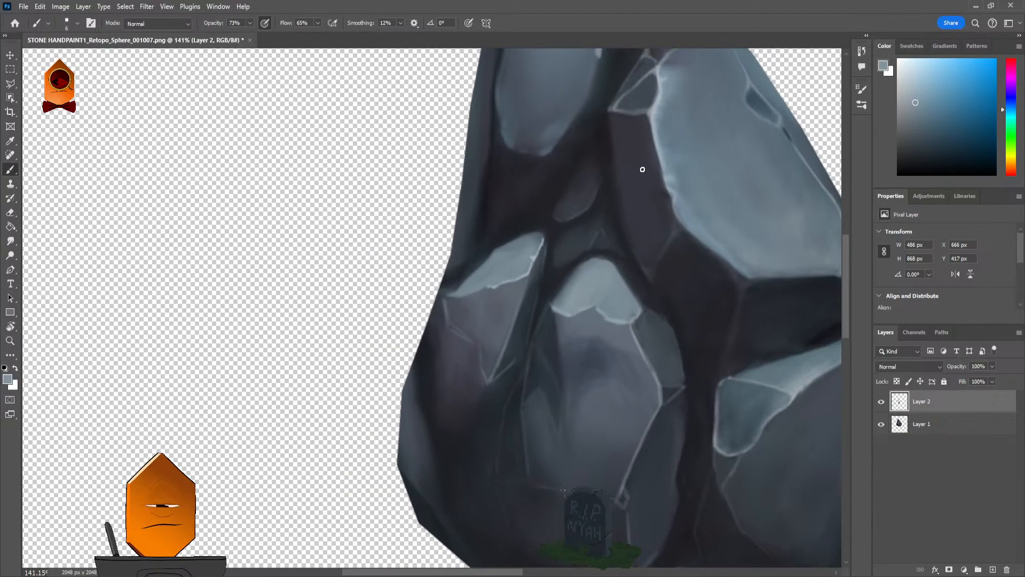
scroll(555, 294, "down", 3)
scroll(558, 244, "up", 6)
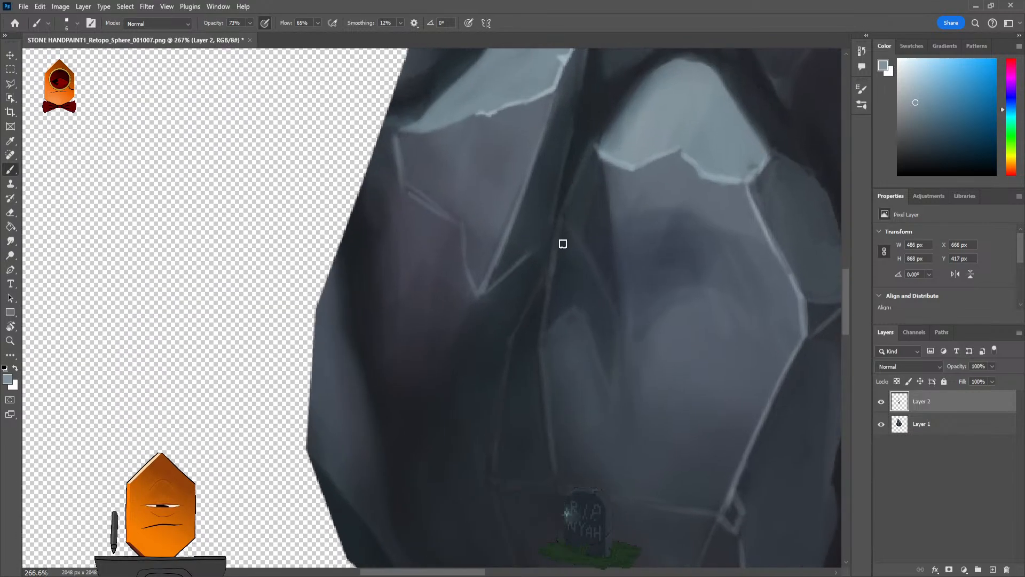
scroll(549, 286, "down", 2)
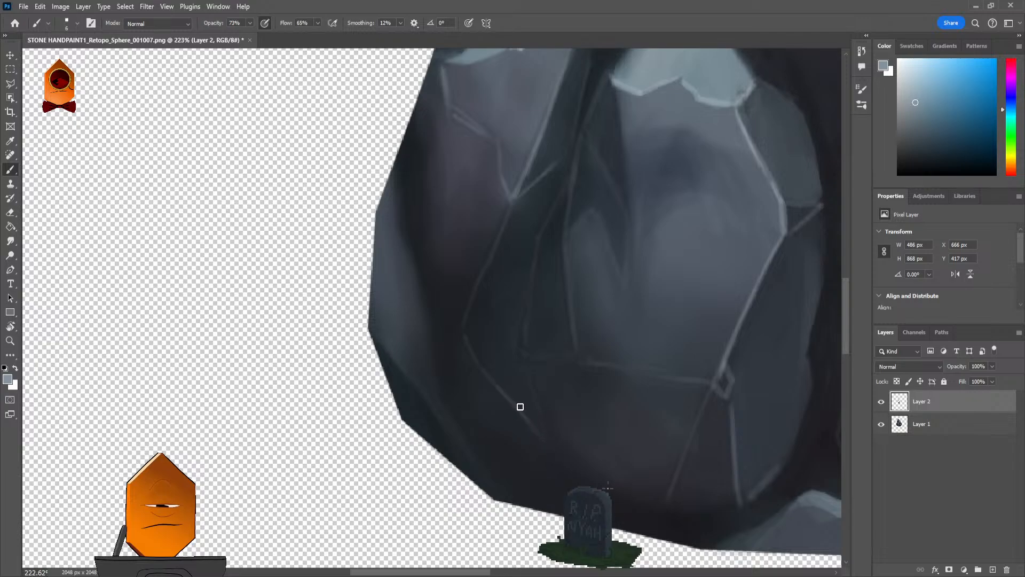
Step: Darken the narrow plane below the left boulder's pointed tip with near-black sampled from the crevice
scroll(568, 328, "down", 3)
scroll(561, 311, "up", 1)
left_click(703, 170, "alt")
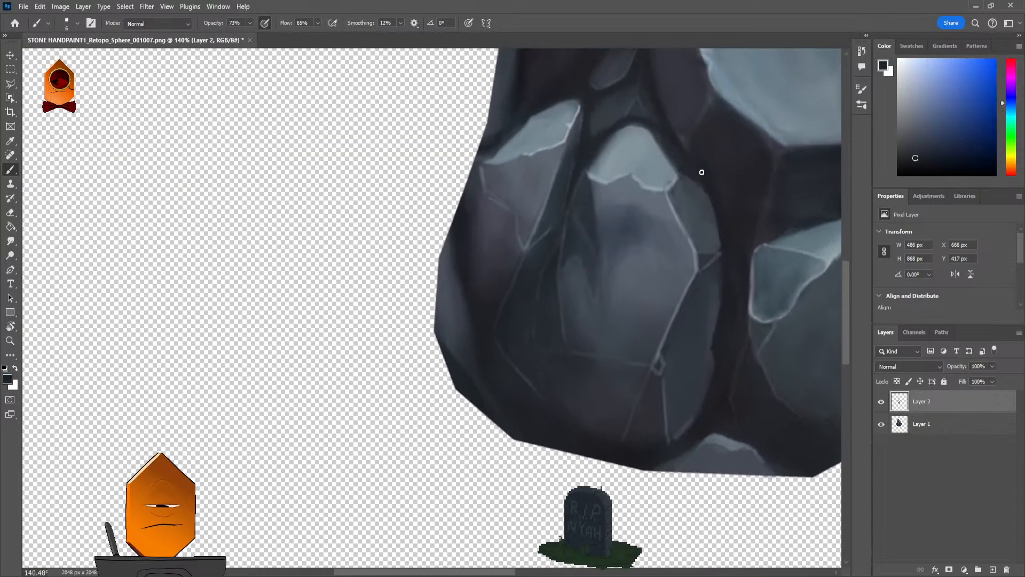
left_click(702, 172, "alt")
scroll(541, 216, "up", 2)
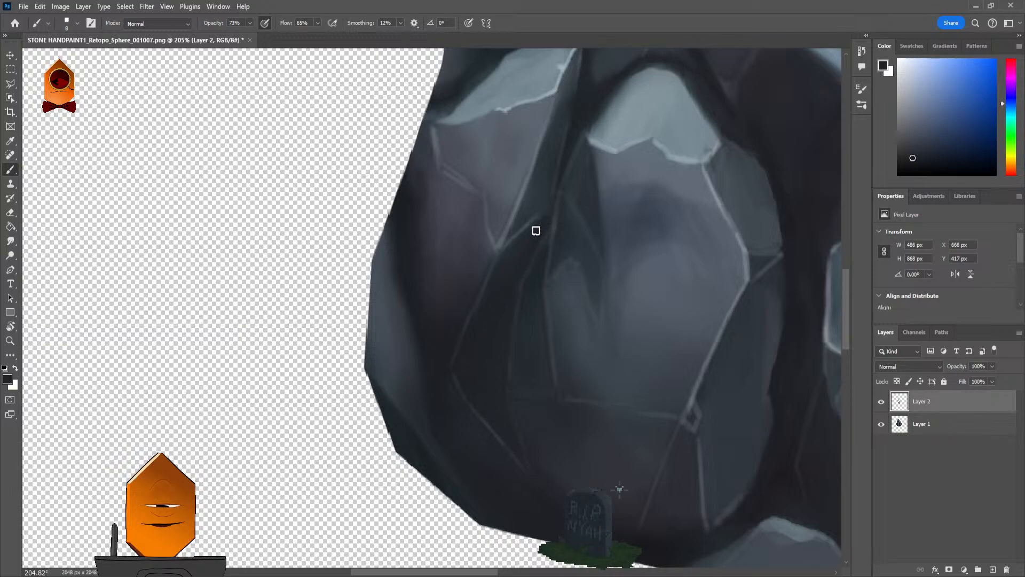
scroll(521, 243, "down", 8)
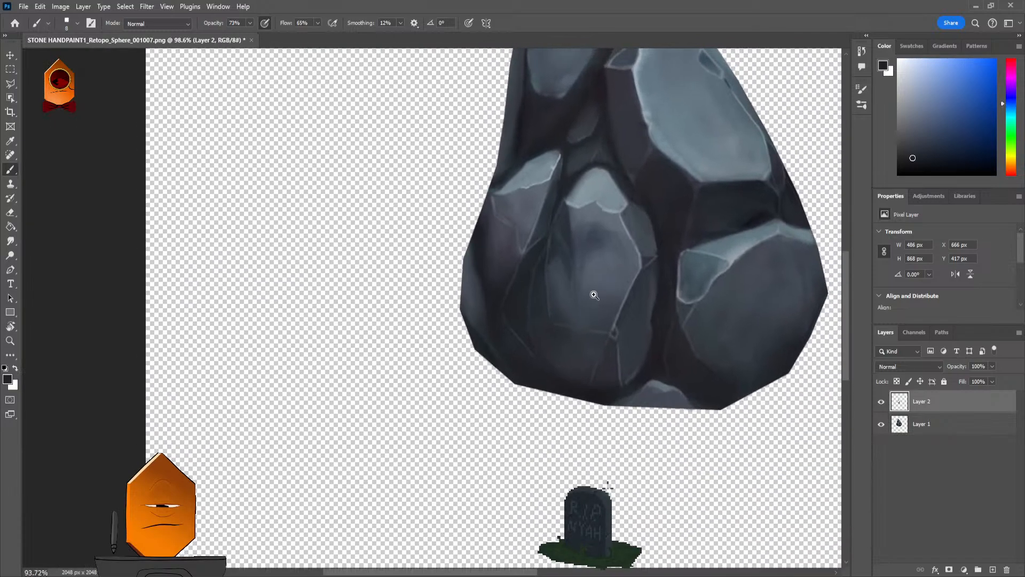
scroll(591, 236, "up", 8)
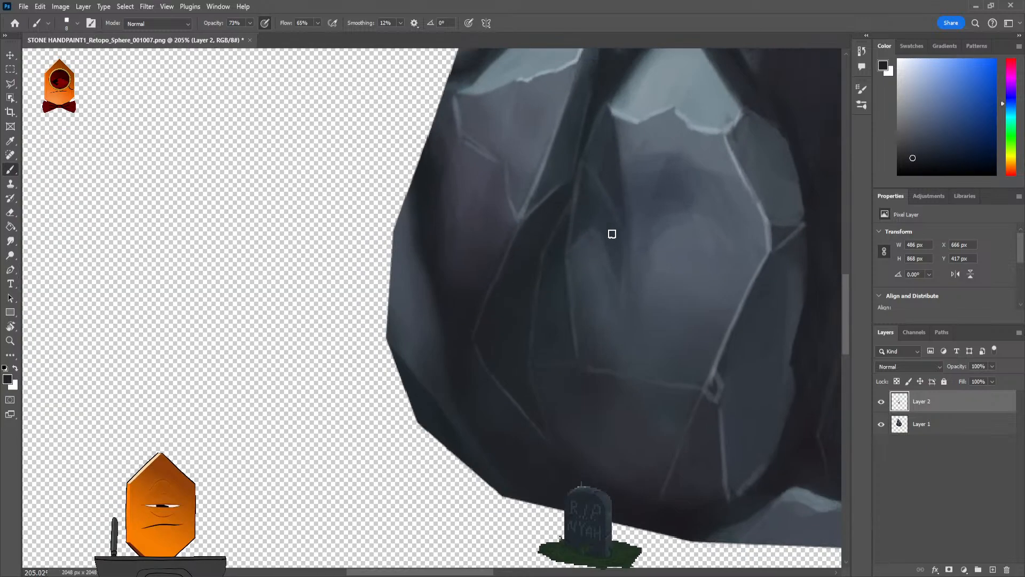
left_click(804, 171, "alt")
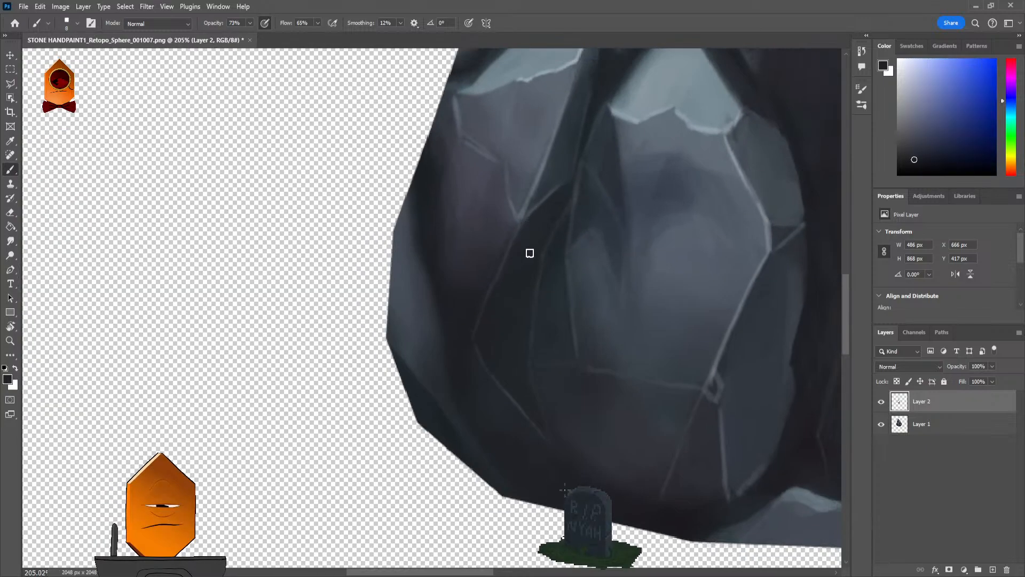
Step: Add a short, thin crack line across the narrow dark plane with a smaller brush in sampled pale grey
left_click(695, 121, "alt")
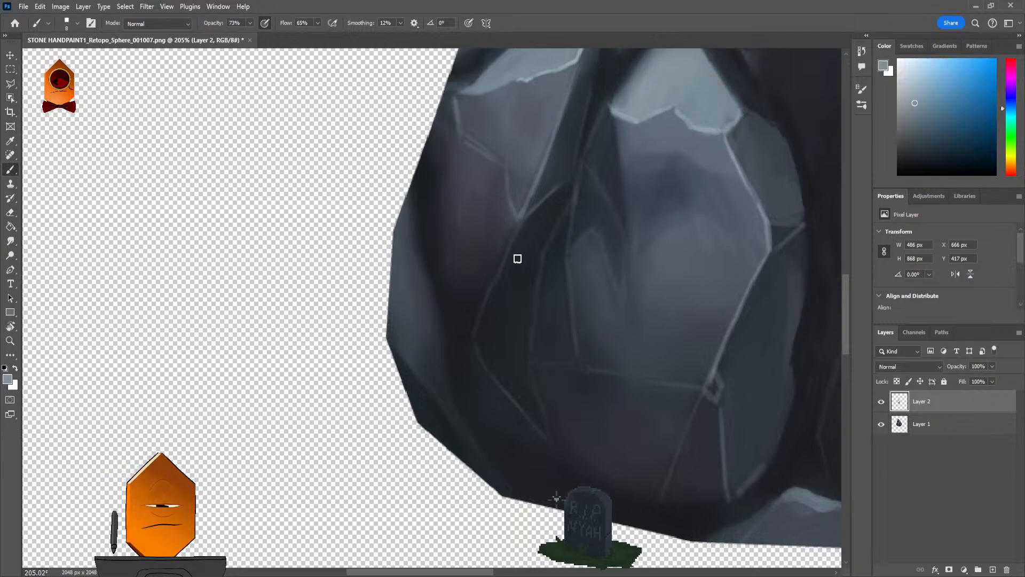
key("bracketleft")
key("bracketleft")
key("bracketleft")
key("bracketleft")
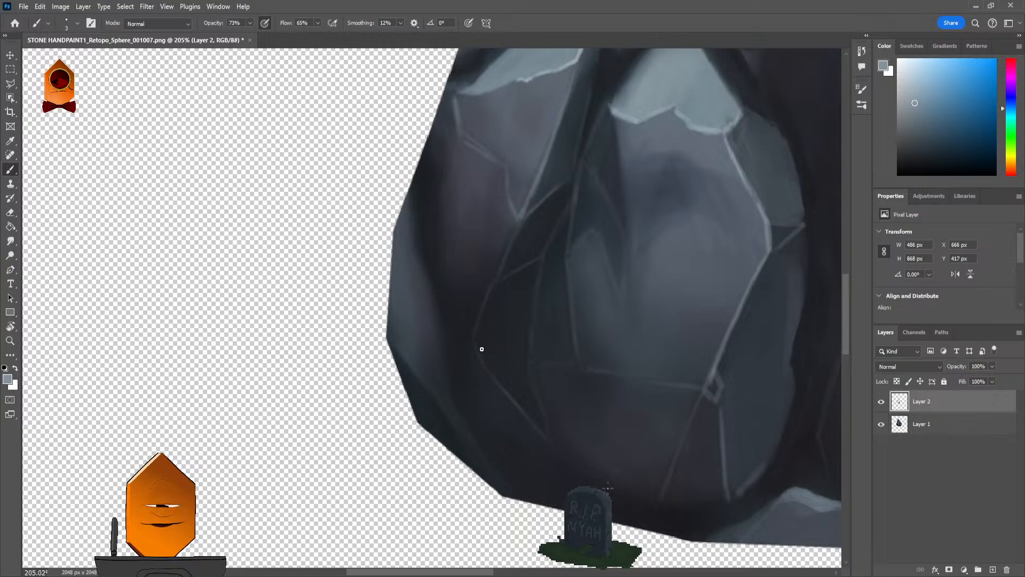
scroll(668, 271, "right", 2)
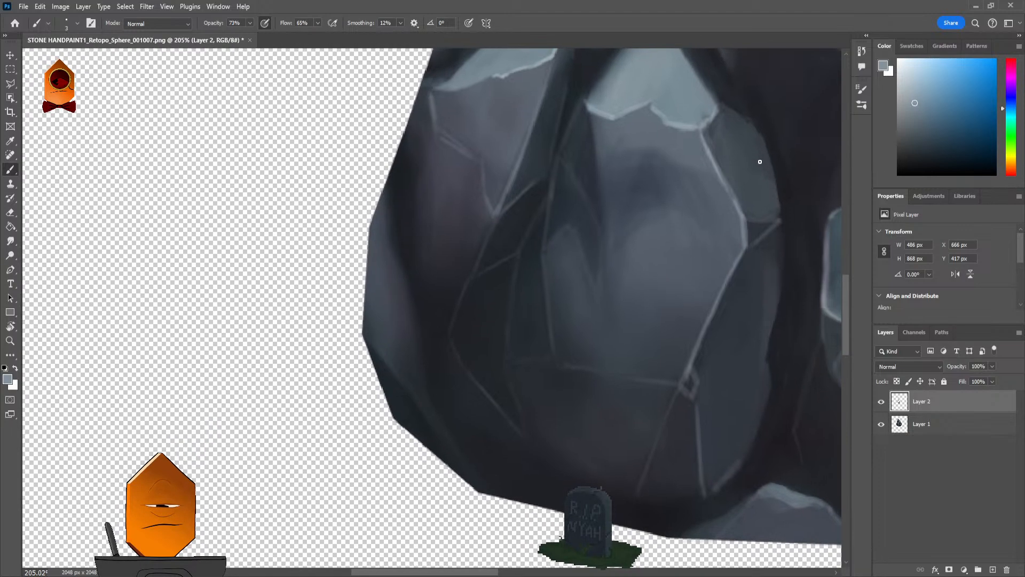
scroll(760, 161, "down", 3)
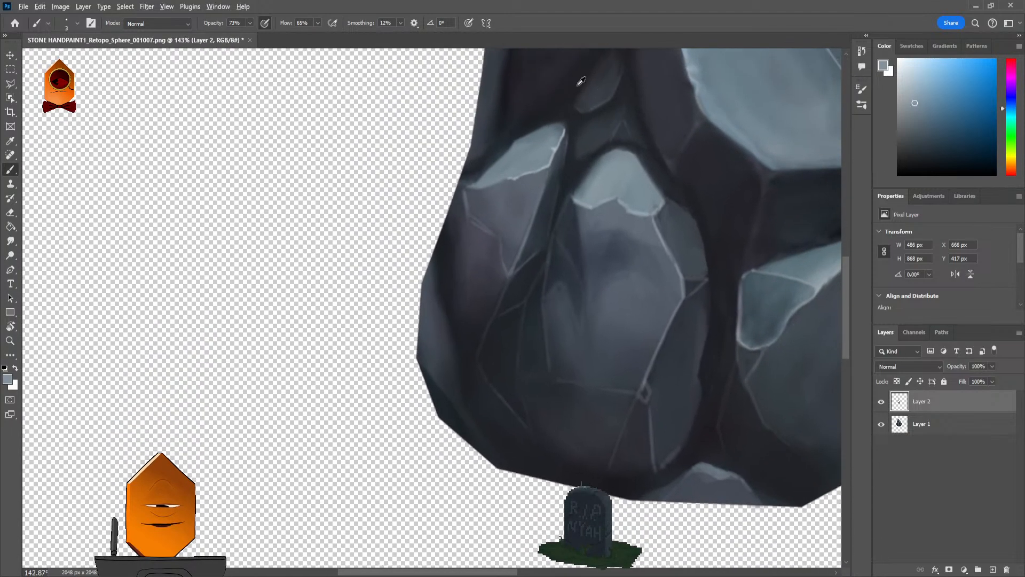
Step: Fill the small plane between the left boulder's tip and the short crack line with near-black sampled from the upper crevice
left_click(581, 81, "alt")
scroll(512, 284, "up", 3)
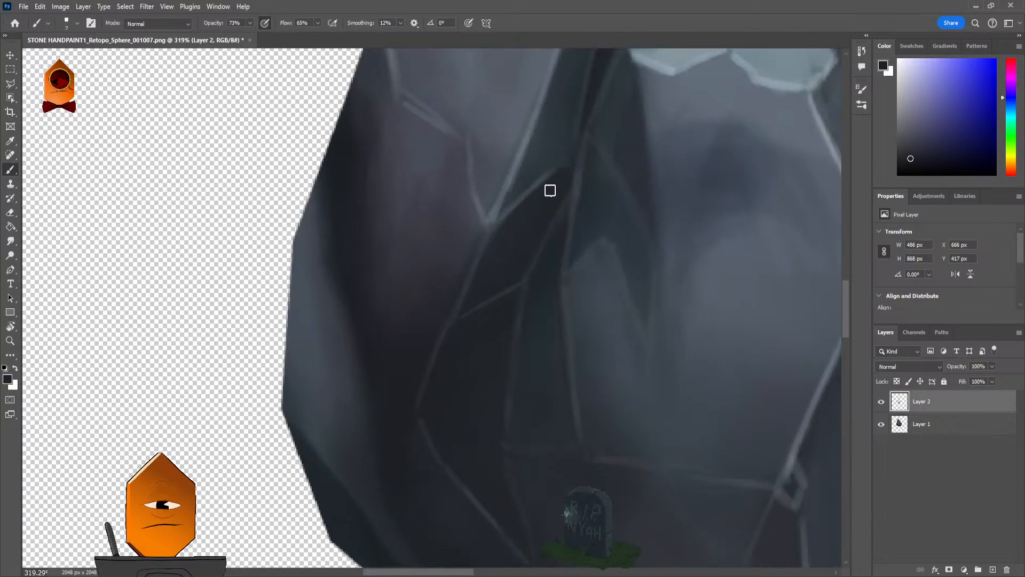
left_click_drag(550, 186, 567, 170)
mouse_move(540, 201)
left_mouse_down()
mouse_move(497, 238)
mouse_move(478, 284)
left_mouse_up()
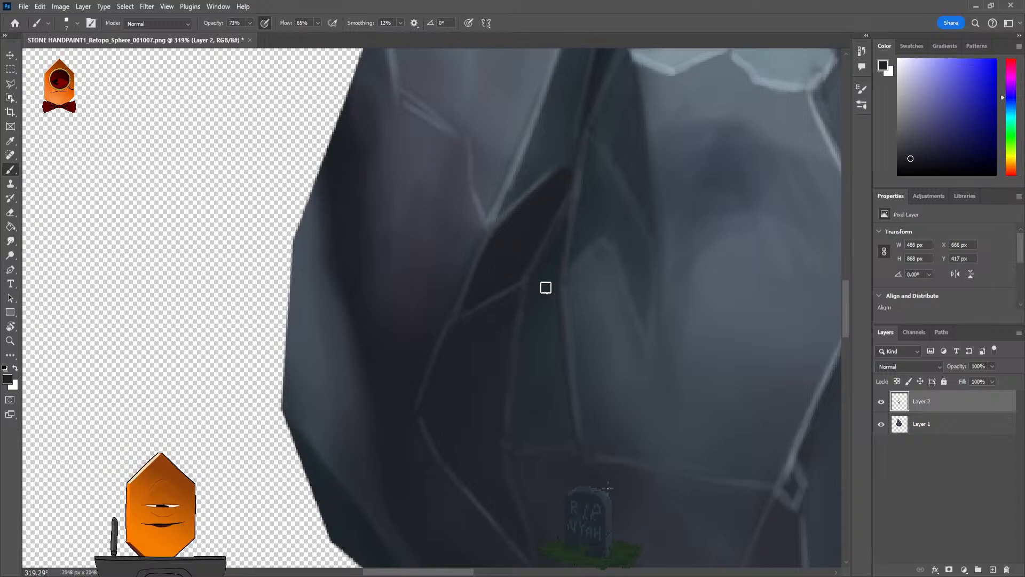
scroll(634, 316, "down", 5)
left_click_drag(634, 279, 574, 335)
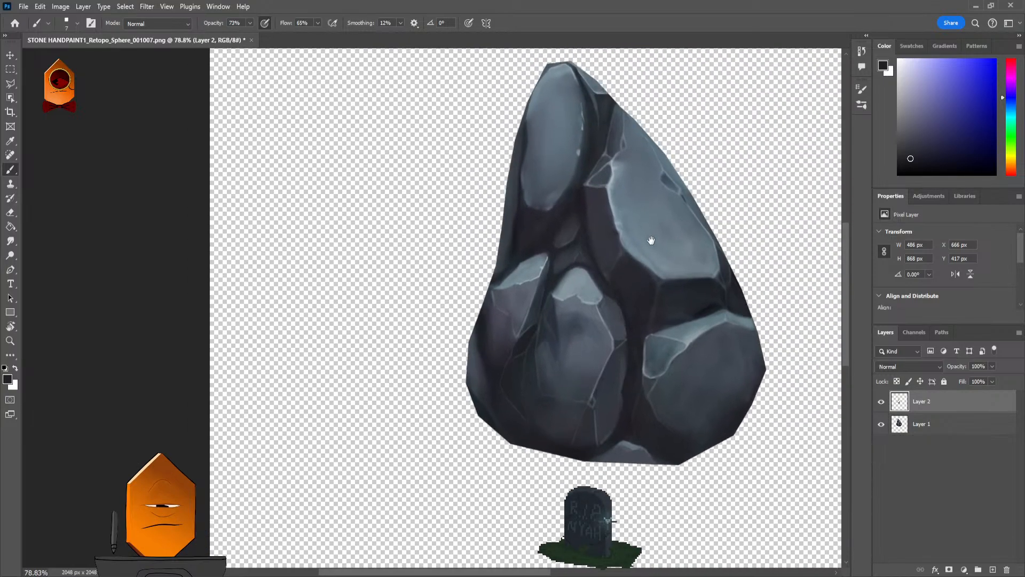
left_click_drag(651, 241, 635, 292)
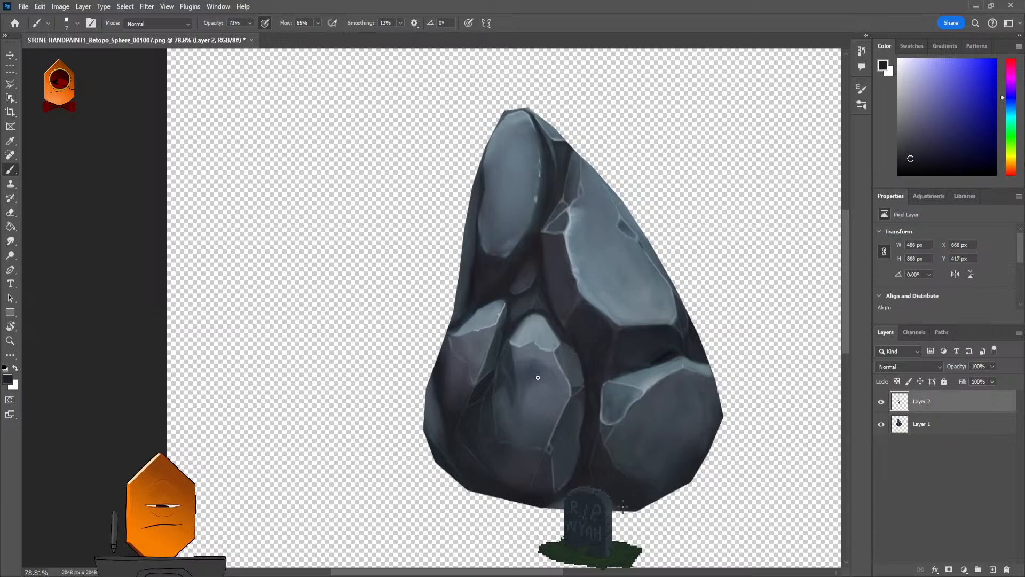
left_click_drag(515, 355, 515, 341)
Step: Paint a small angular facet on the middle boulder's shaded side in pale grey sampled from its cap
scroll(554, 341, "up", 5)
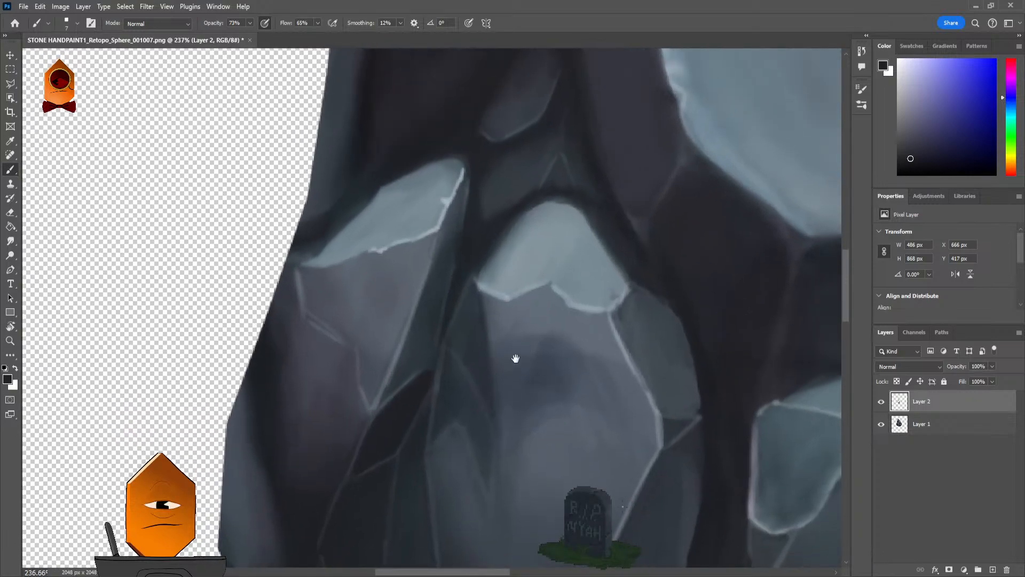
left_click_drag(515, 358, 542, 281)
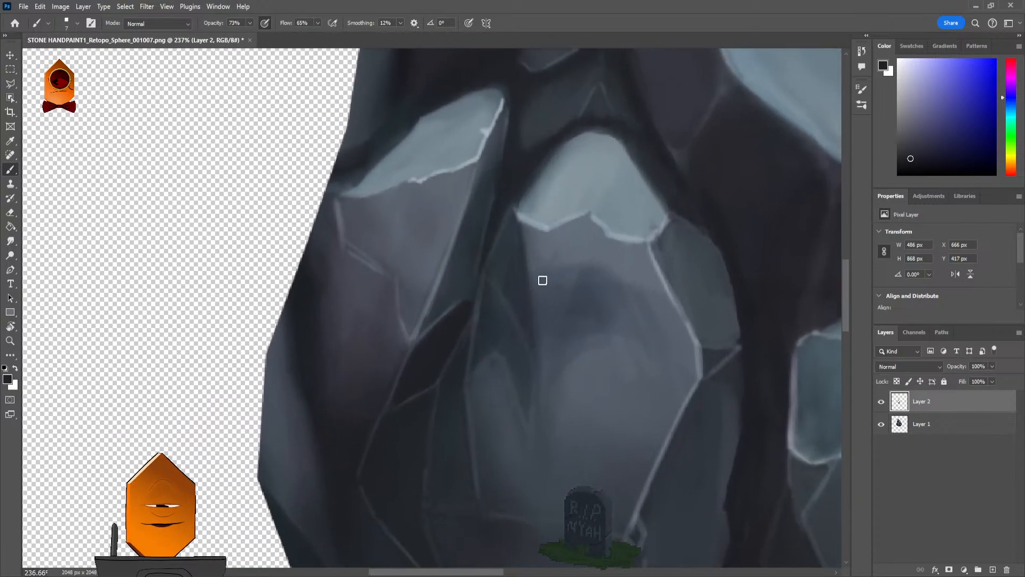
left_click(583, 196, "alt")
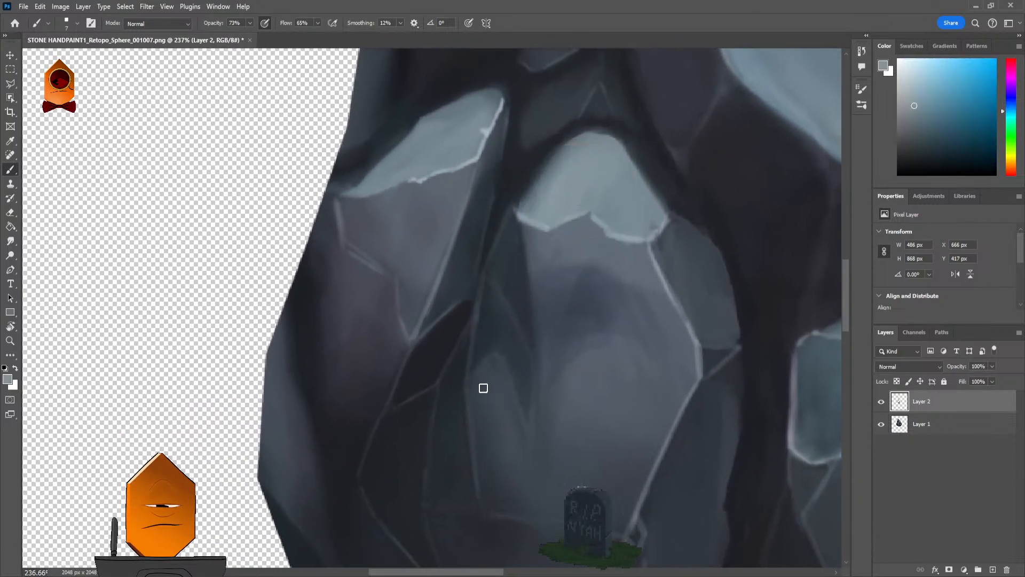
mouse_move(487, 369)
left_mouse_down()
mouse_move(512, 411)
mouse_move(491, 380)
mouse_move(476, 401)
mouse_move(511, 435)
mouse_move(510, 366)
left_mouse_up()
scroll(510, 367, "down", 3)
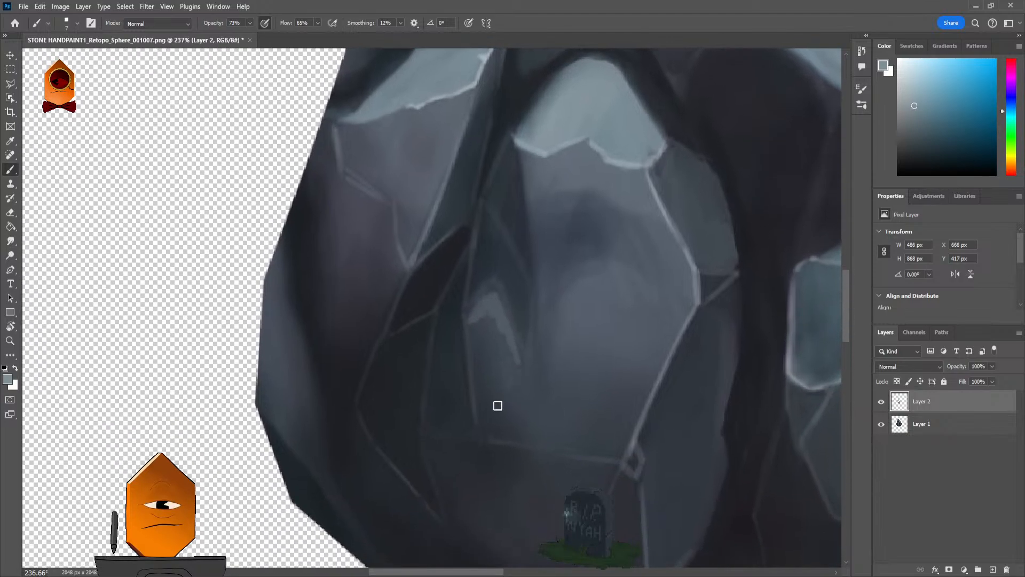
mouse_move(491, 400)
left_mouse_down()
mouse_move(513, 357)
mouse_move(482, 421)
mouse_move(504, 324)
mouse_move(474, 374)
left_mouse_up()
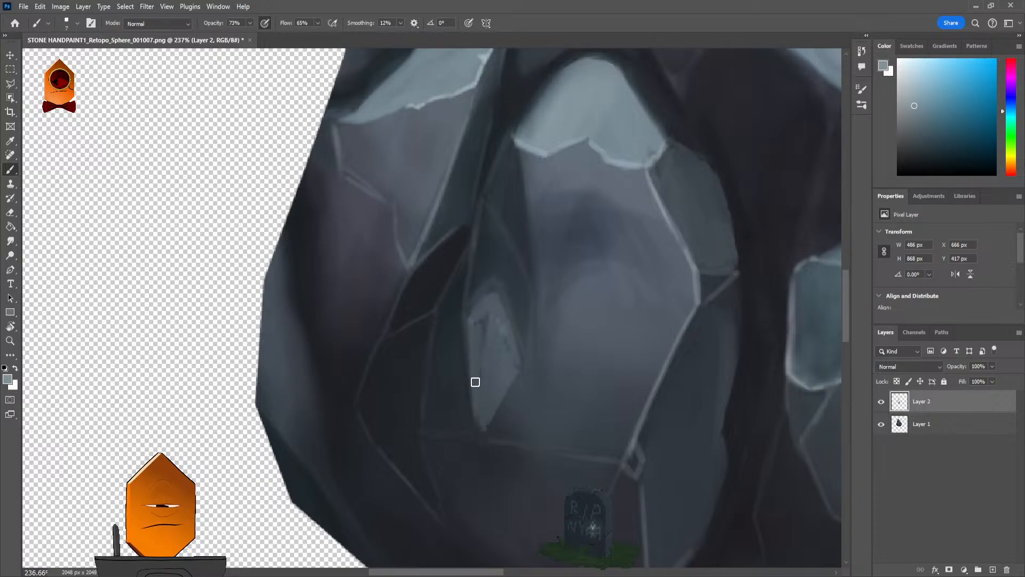
mouse_move(494, 290)
left_mouse_down()
mouse_move(509, 309)
mouse_move(509, 340)
mouse_move(474, 330)
mouse_move(492, 304)
mouse_move(483, 342)
mouse_move(495, 369)
mouse_move(513, 331)
mouse_move(520, 357)
left_mouse_up()
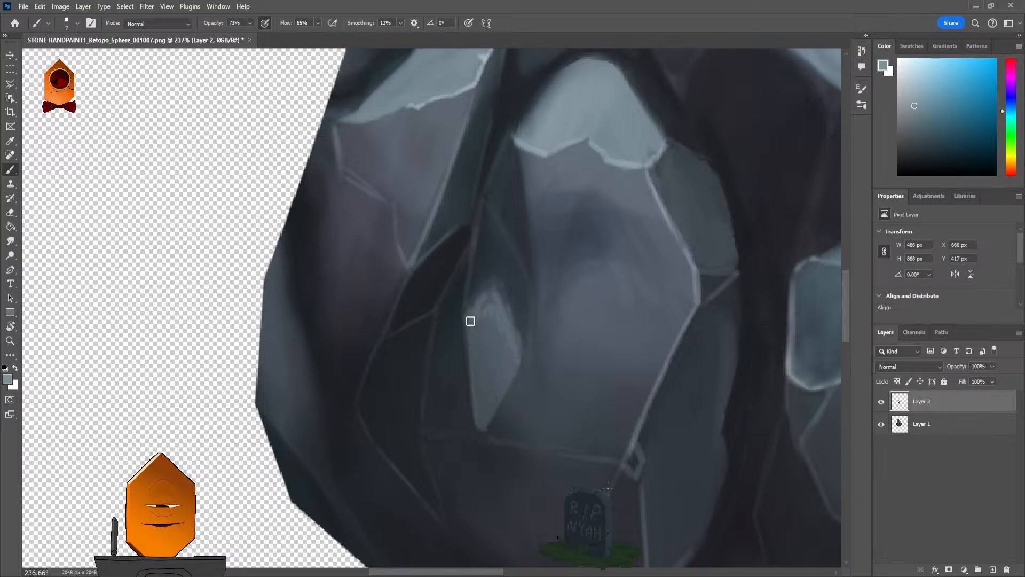
Step: Smooth the edges of the small pale facet on the middle boulder with a reduced Smudge brush
scroll(503, 315, "down", 5)
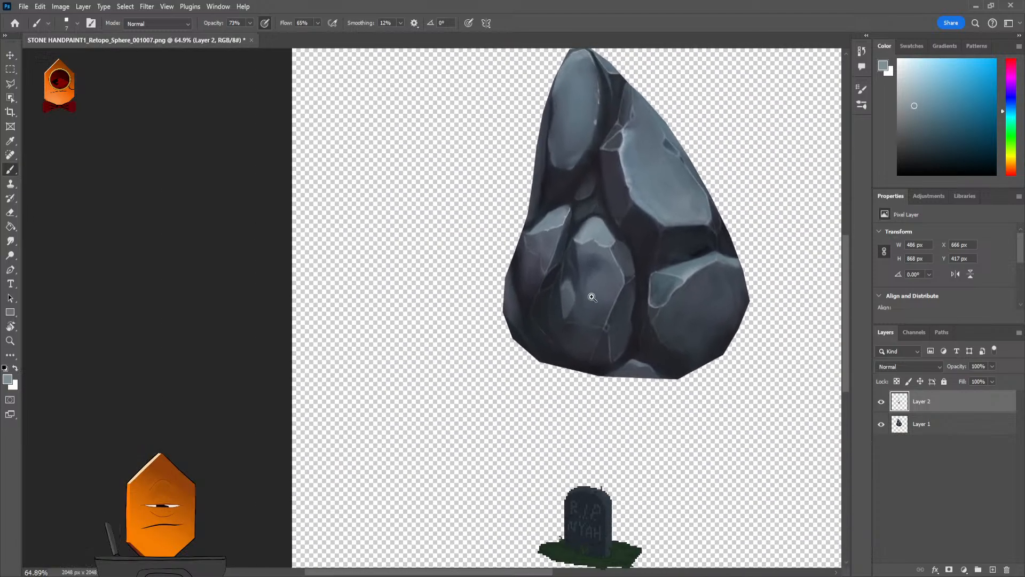
scroll(591, 291, "up", 3)
scroll(627, 254, "up", 3)
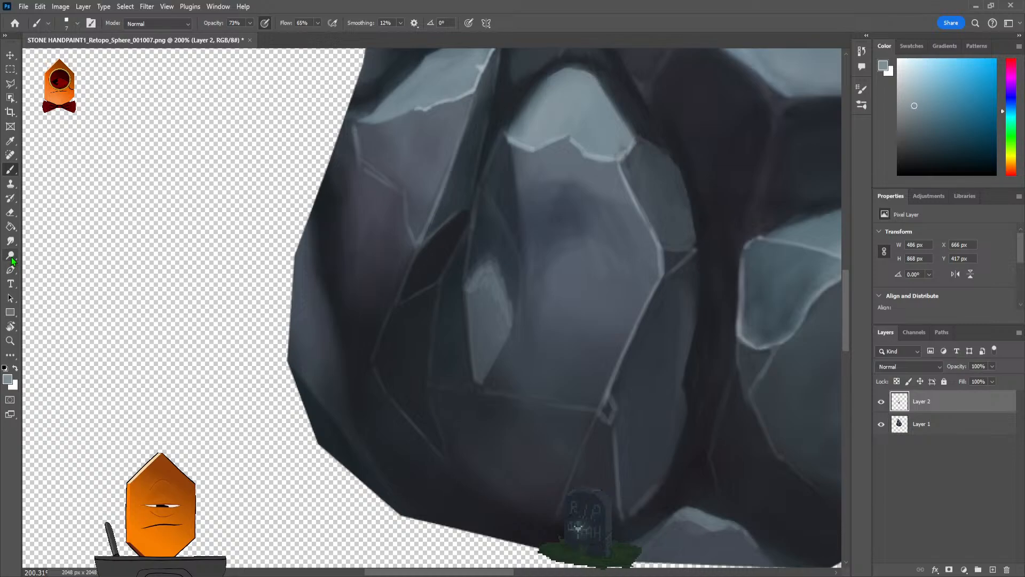
left_click(11, 241)
left_click_drag(527, 268, 569, 251)
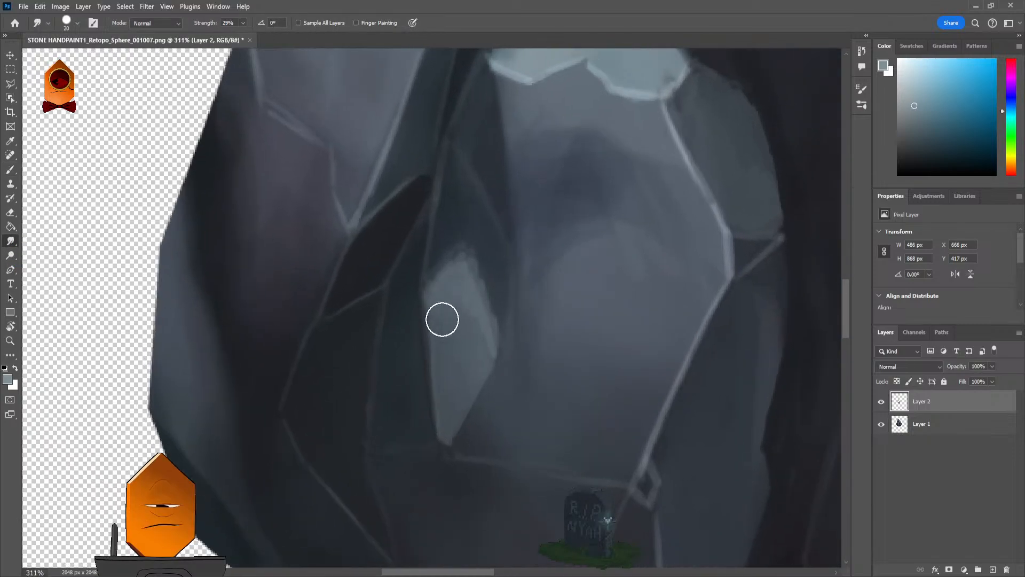
key("bracketleft")
key("bracketleft")
key("bracketleft")
key("bracketleft")
key("bracketleft")
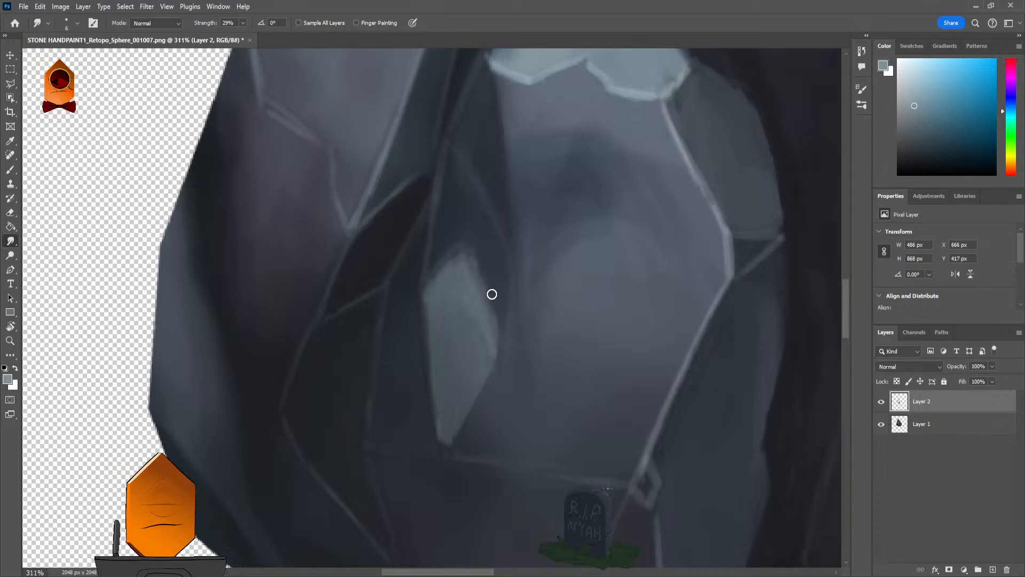
Step: Erase the blurred upper tip and outer edge of the small pale facet with a small eraser to sharpen its outline
key("e")
mouse_move(470, 243)
left_mouse_down()
mouse_move(493, 297)
mouse_move(483, 281)
left_mouse_up()
key("bracketleft")
key("bracketleft")
key("bracketleft")
key("bracketleft")
key("bracketleft")
key("bracketleft")
left_click_drag(472, 244, 501, 331)
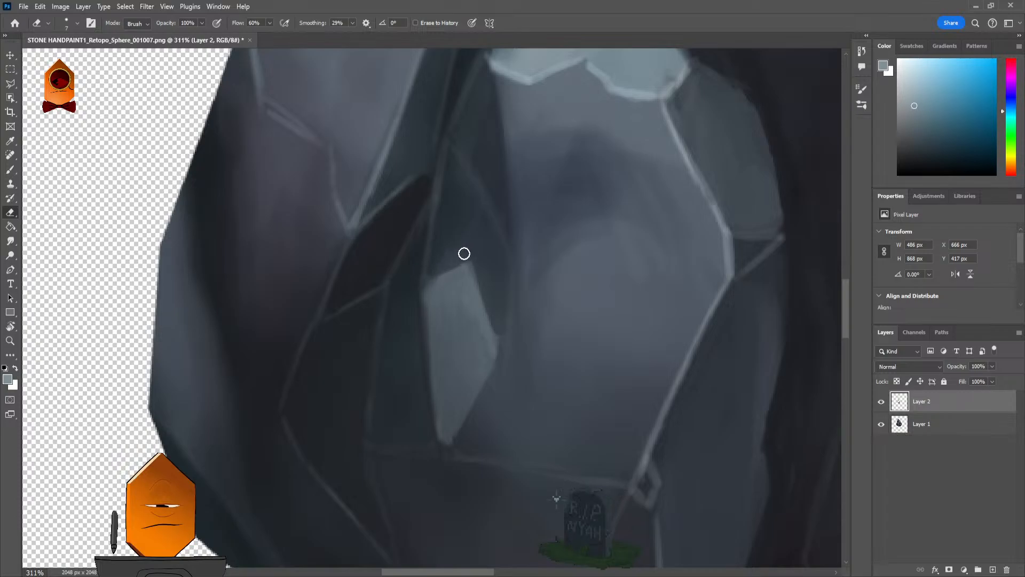
Step: Try darkening the small pale facet on the middle boulder with a dark blue-grey sampled from the neighbouring shaded plane
scroll(465, 254, "down", 6)
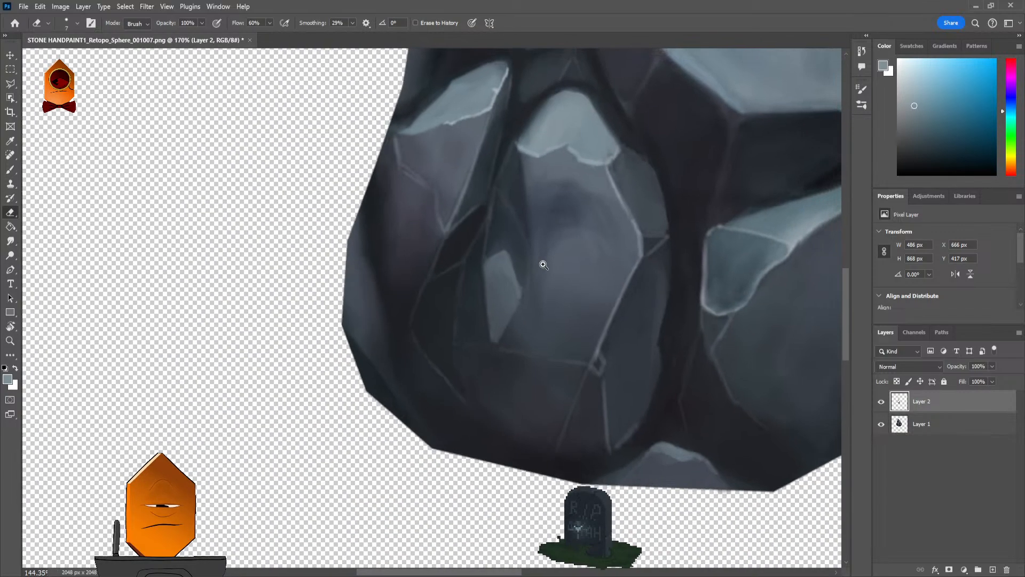
scroll(544, 265, "down", 3)
scroll(588, 187, "up", 6)
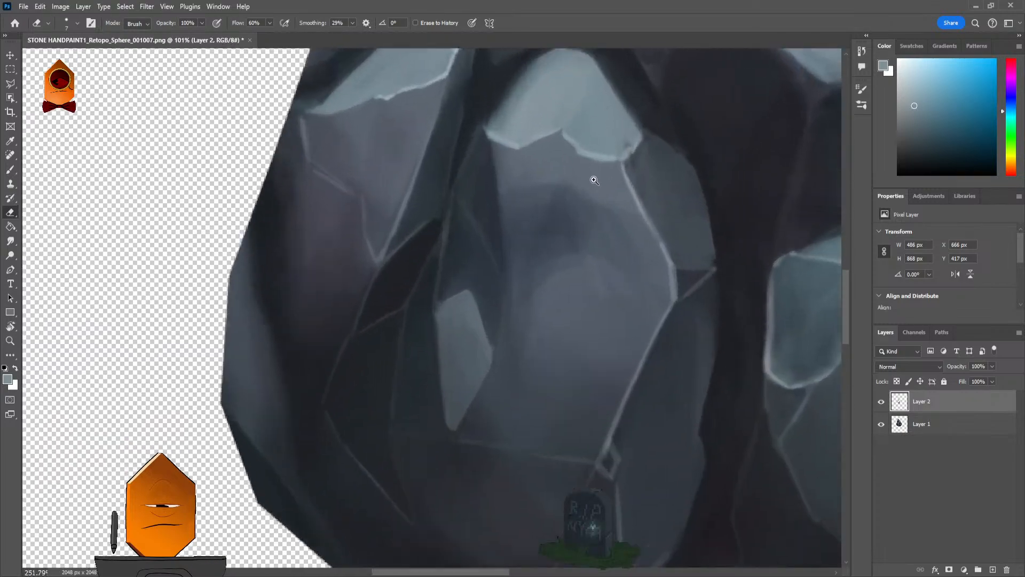
scroll(545, 297, "down", 2)
scroll(561, 252, "up", 2)
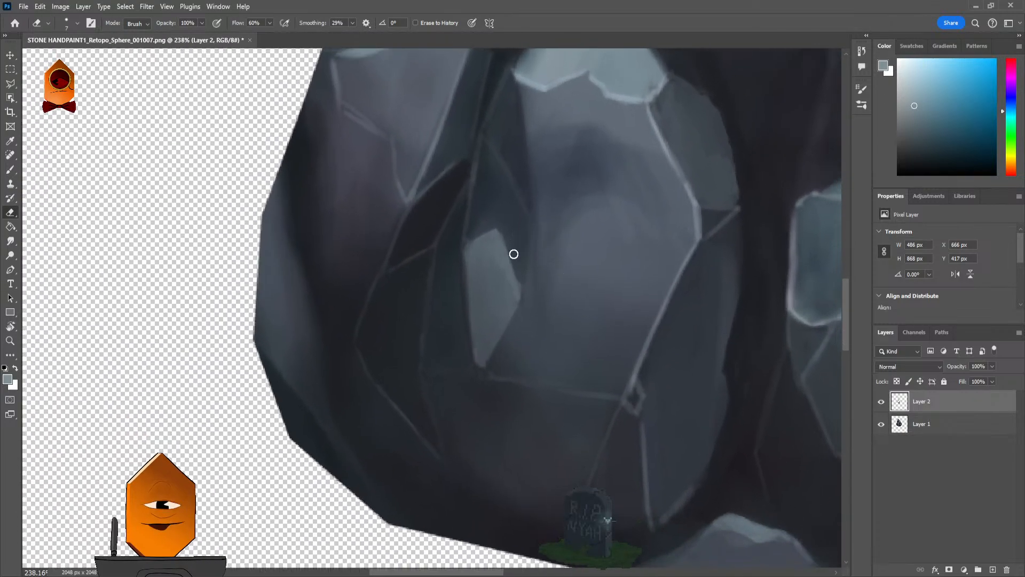
key("b")
left_click(472, 267, "alt")
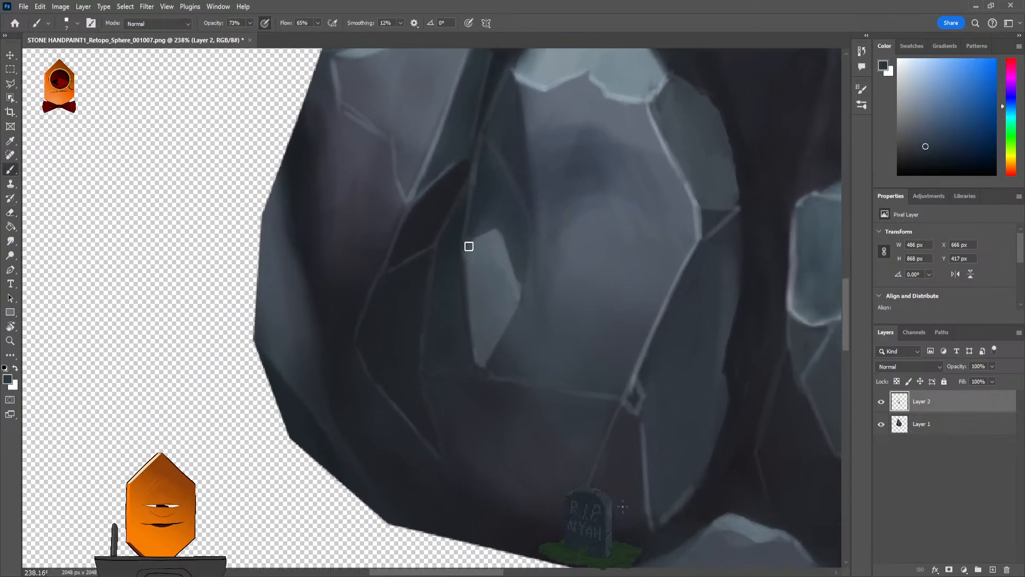
mouse_move(488, 224)
left_mouse_down()
mouse_move(497, 290)
mouse_move(503, 231)
mouse_move(512, 306)
mouse_move(488, 311)
mouse_move(476, 277)
mouse_move(481, 359)
mouse_move(501, 287)
left_mouse_up()
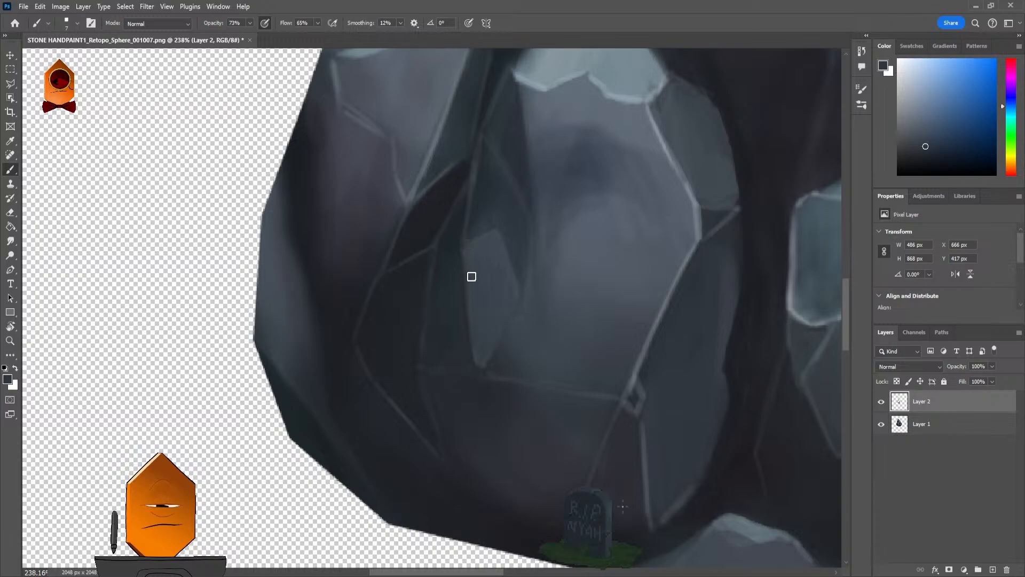
scroll(488, 359, "down", 6)
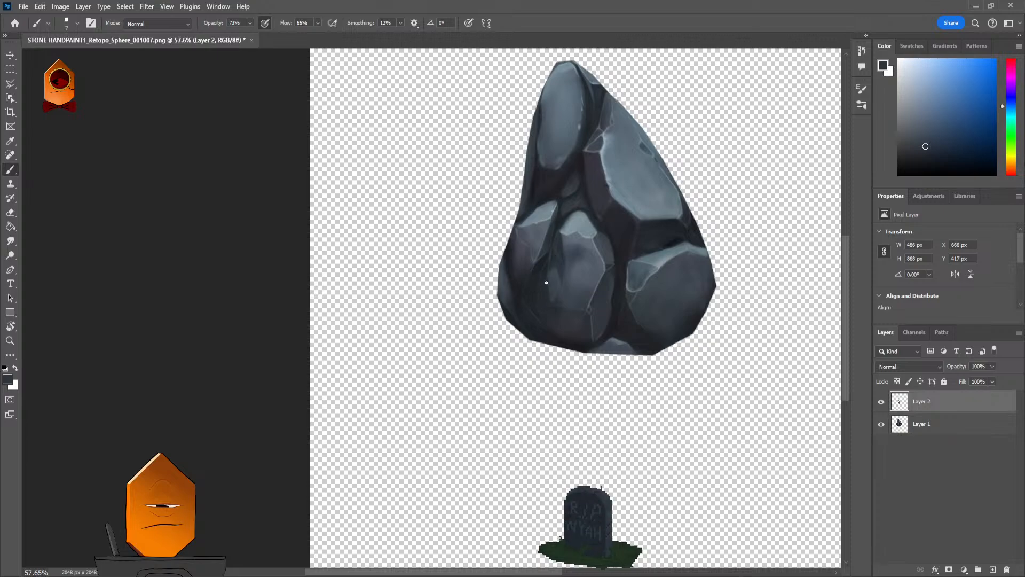
scroll(547, 283, "up", 5)
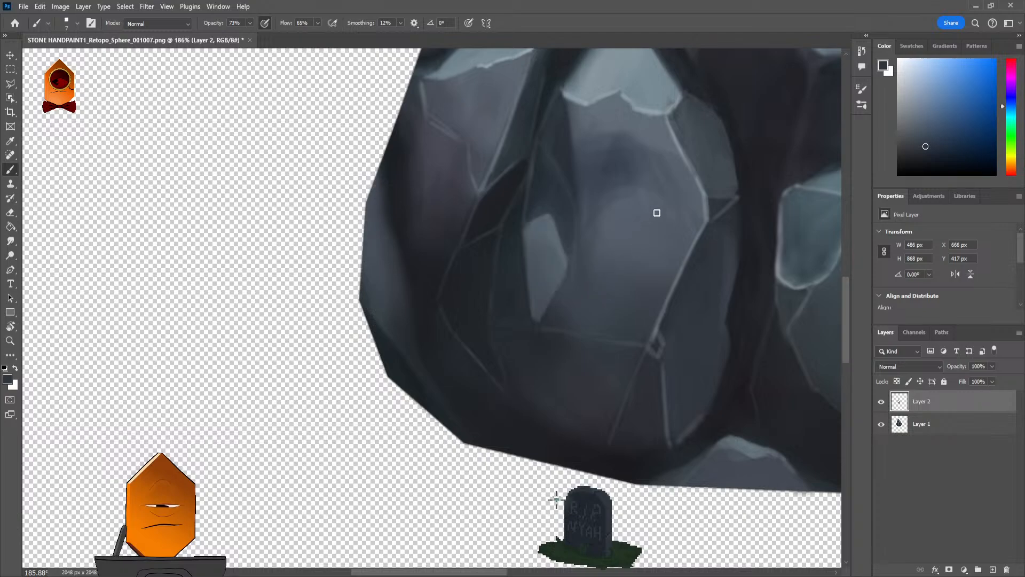
Step: Paint the narrow shaded plane below the left corner of the middle boulder's cap in mid grey sampled from the boulder
scroll(657, 211, "down", 3)
left_click_drag(630, 276, 595, 305)
scroll(600, 266, "up", 4)
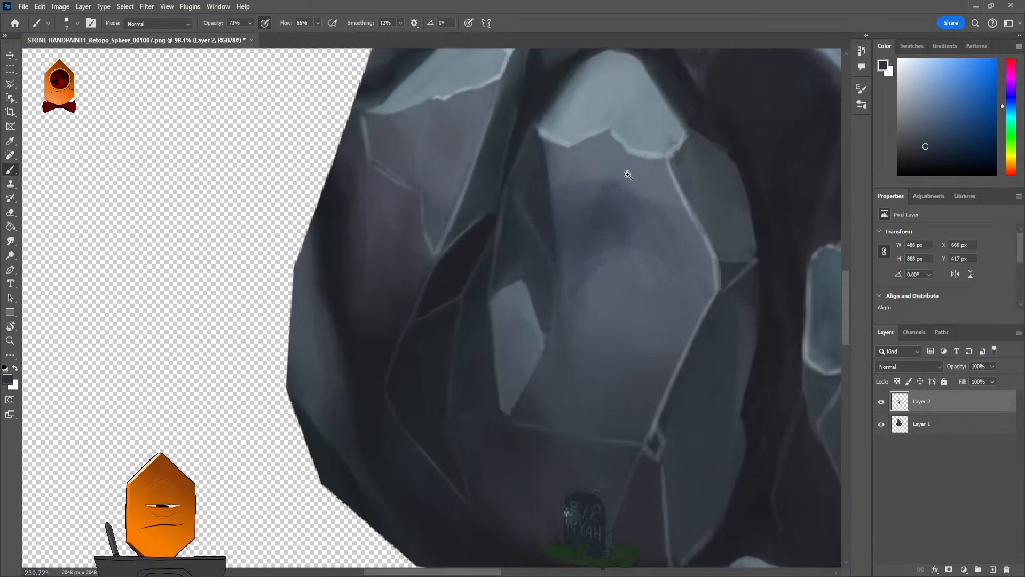
left_click(481, 263, "alt")
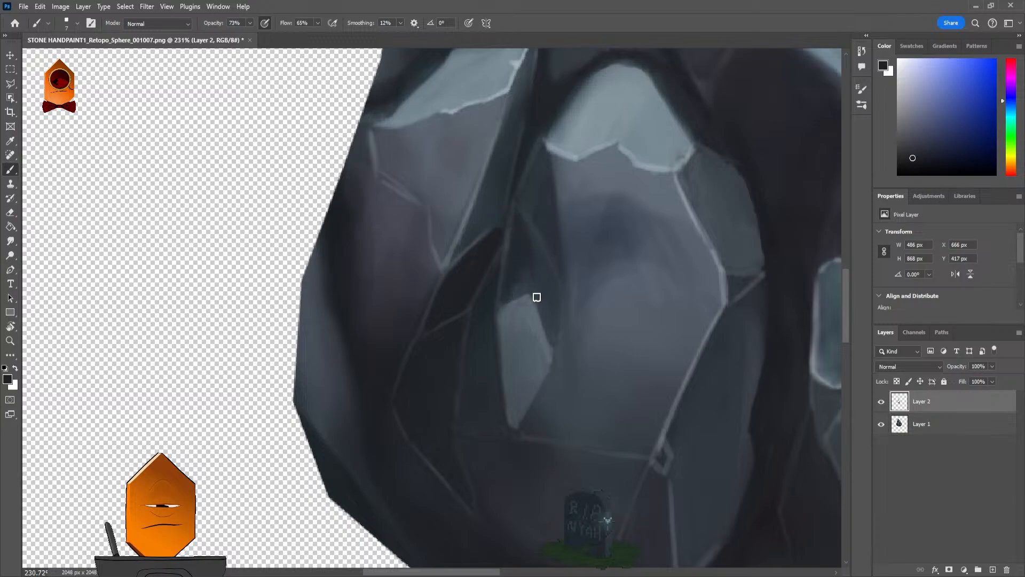
scroll(583, 193, "down", 6)
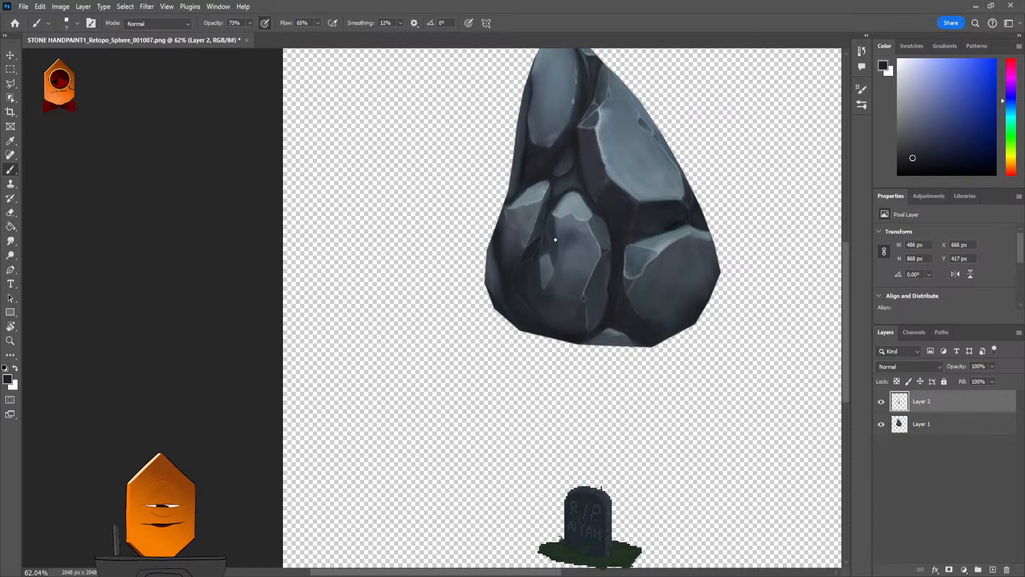
mouse_move(565, 233)
left_mouse_down()
mouse_move(597, 187)
mouse_move(584, 210)
mouse_move(597, 193)
mouse_move(553, 209)
mouse_move(535, 182)
left_mouse_up()
left_click(552, 209, "alt")
mouse_move(532, 225)
left_mouse_down()
mouse_move(549, 249)
mouse_move(538, 189)
mouse_move(536, 203)
mouse_move(549, 189)
mouse_move(548, 240)
left_mouse_up()
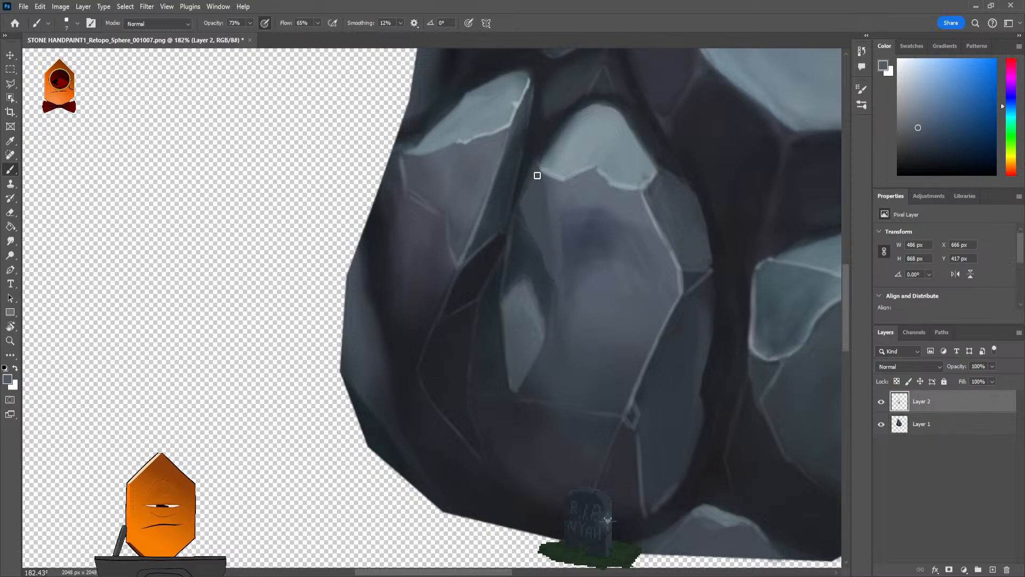
Step: Touch up the left corner and edge of the middle boulder's cap with pale blue-grey sampled from the cap
left_click(555, 148, "alt")
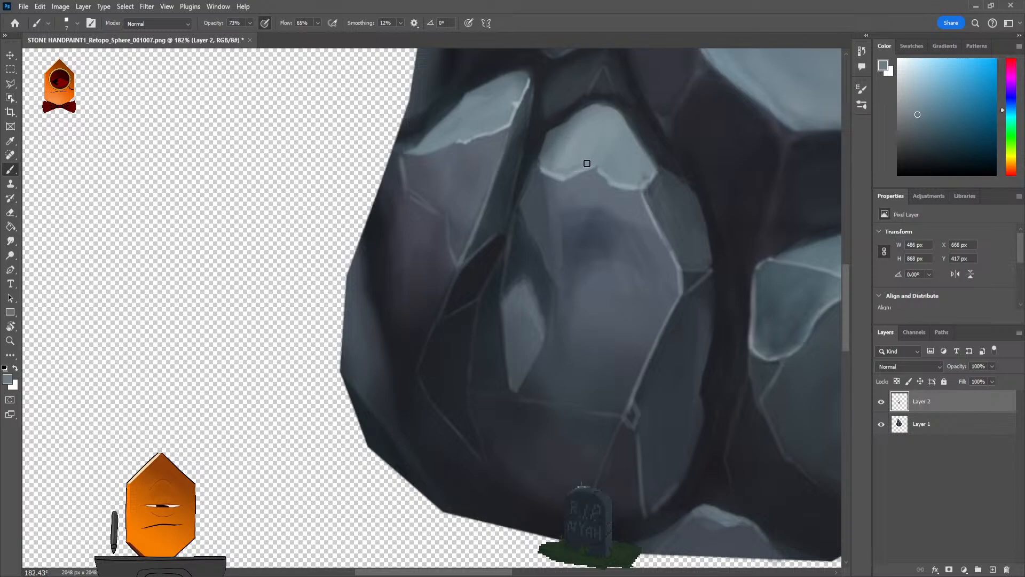
scroll(643, 214, "down", 5)
scroll(604, 238, "up", 5)
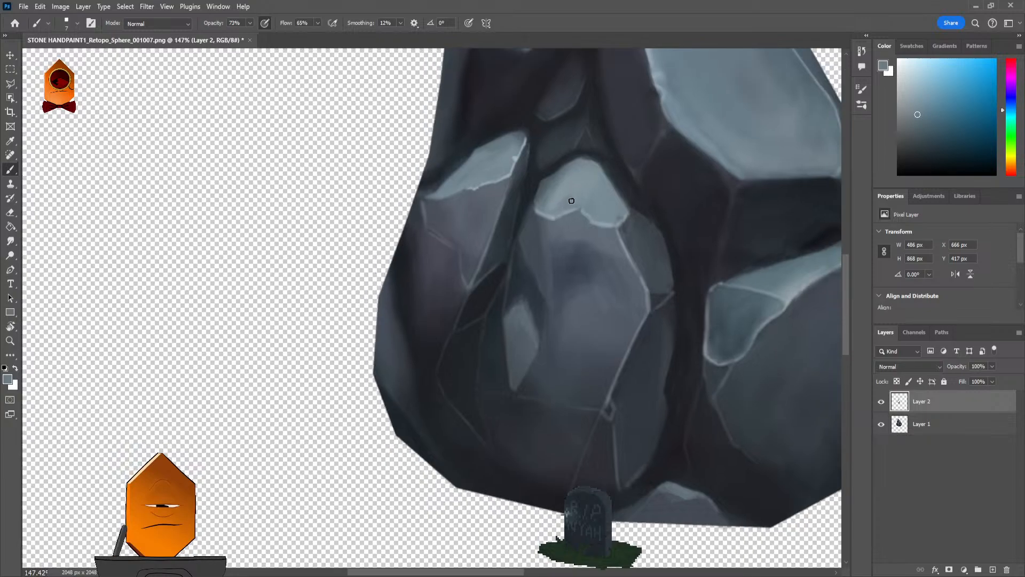
scroll(616, 236, "down", 3)
scroll(616, 237, "up", 3)
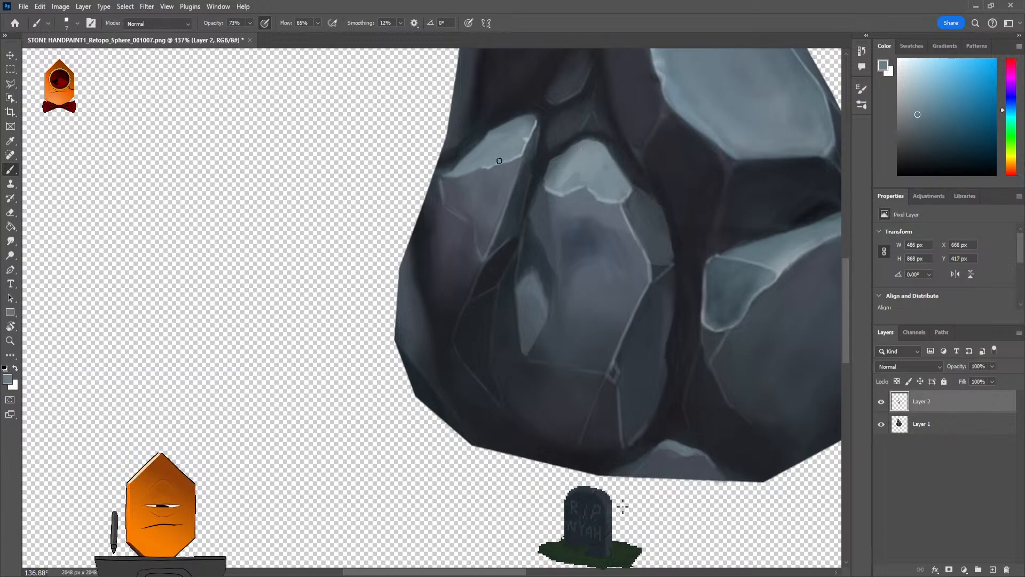
Step: Touch up the large upper boulder's lit face toward its outer edge with blue-grey sampled from the stone, using a 20 px brush
scroll(595, 149, "up", 3)
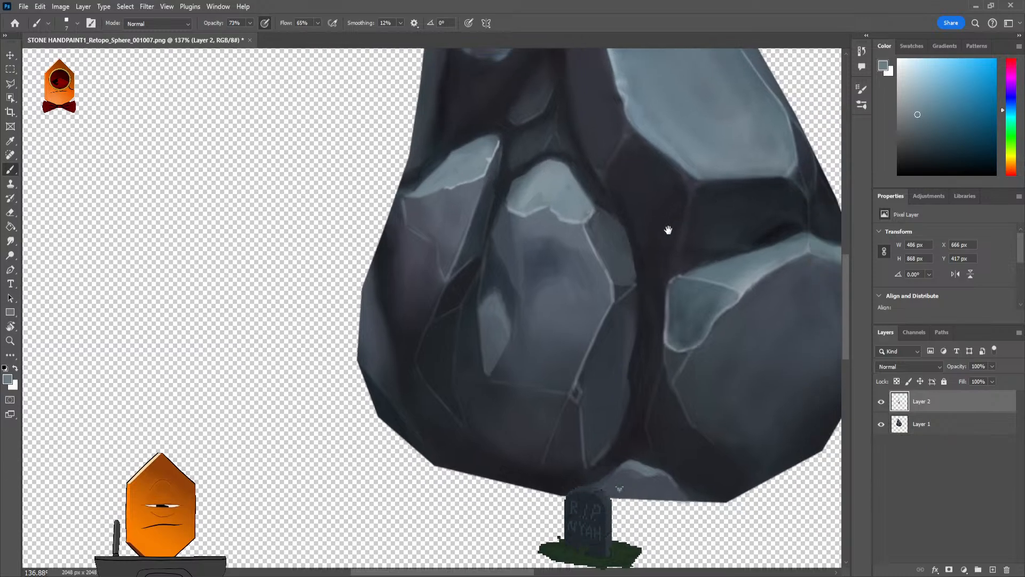
scroll(666, 231, "right", 5)
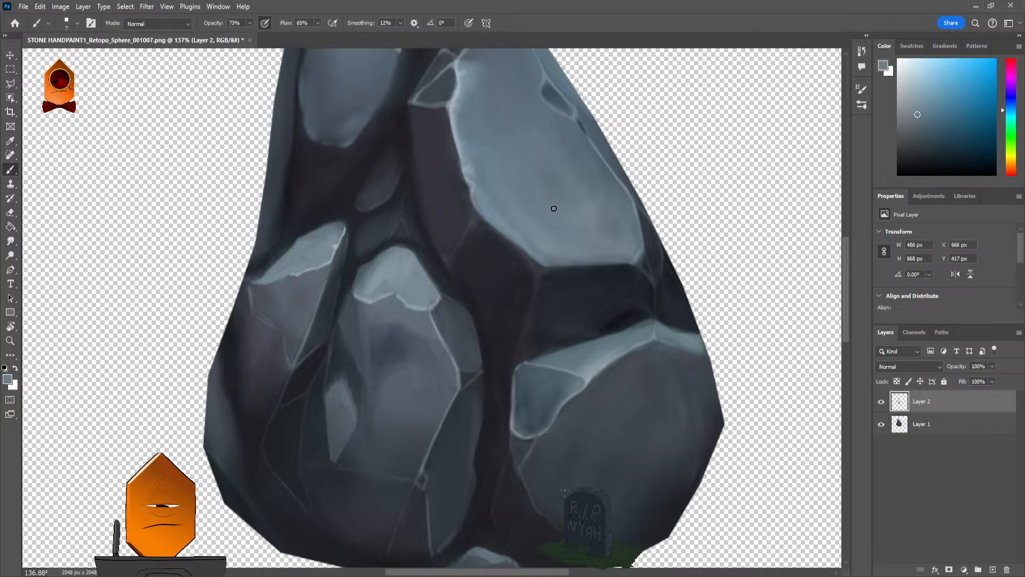
scroll(614, 187, "left", 3)
scroll(659, 167, "down", 1)
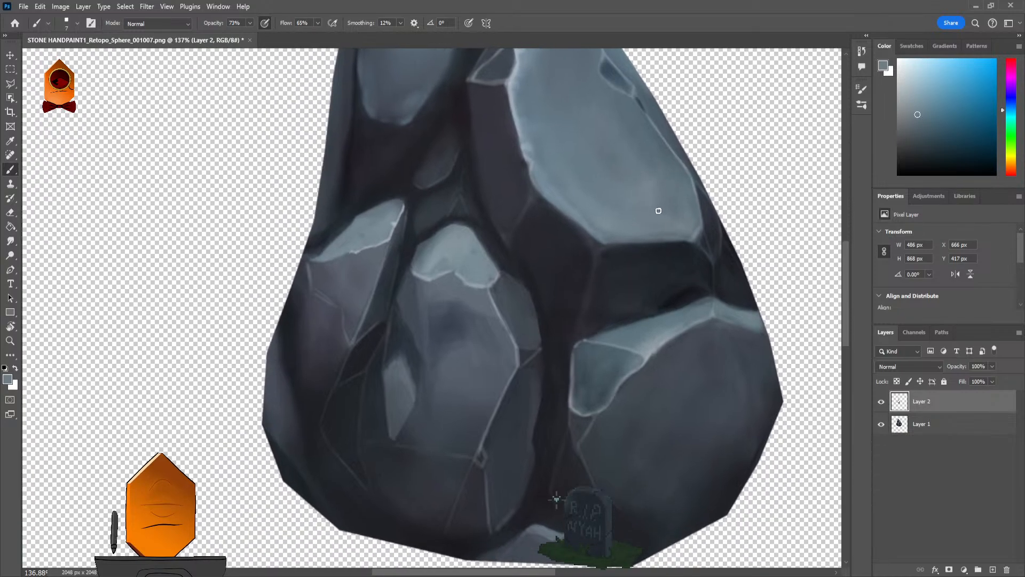
left_click(643, 265, "alt")
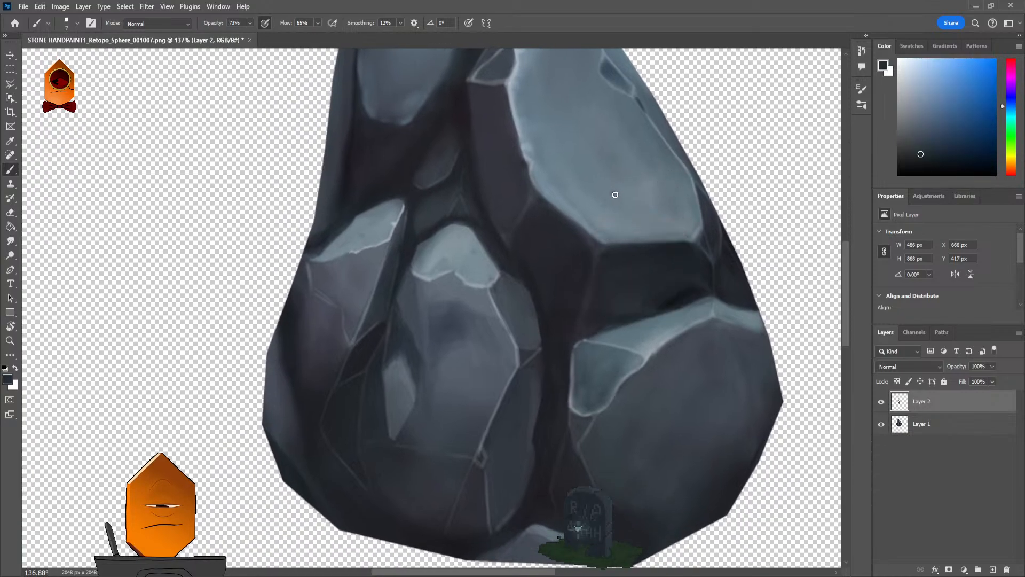
left_click(615, 195)
left_click(555, 192, "alt")
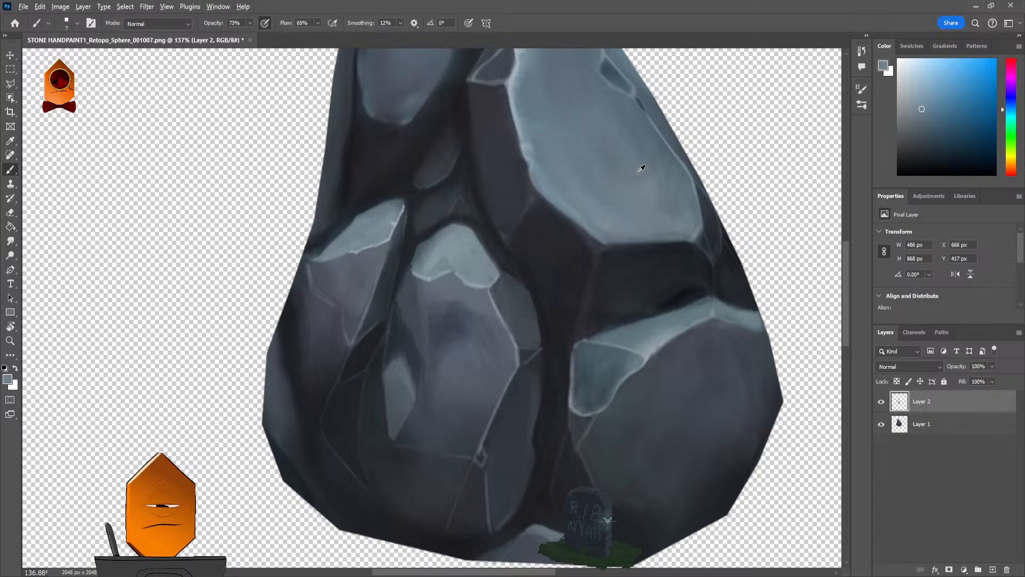
left_click(668, 151, "alt")
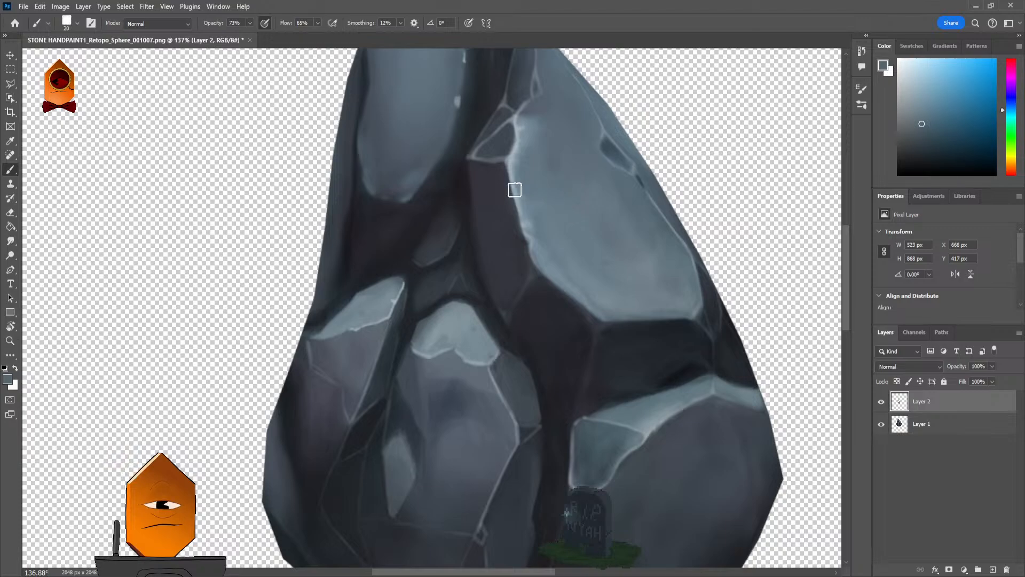
Step: Shade the tall boulder's face near its tip in blue-grey with a 9 px brush, leaving a lighter rim
left_click_drag(442, 171, 479, 253)
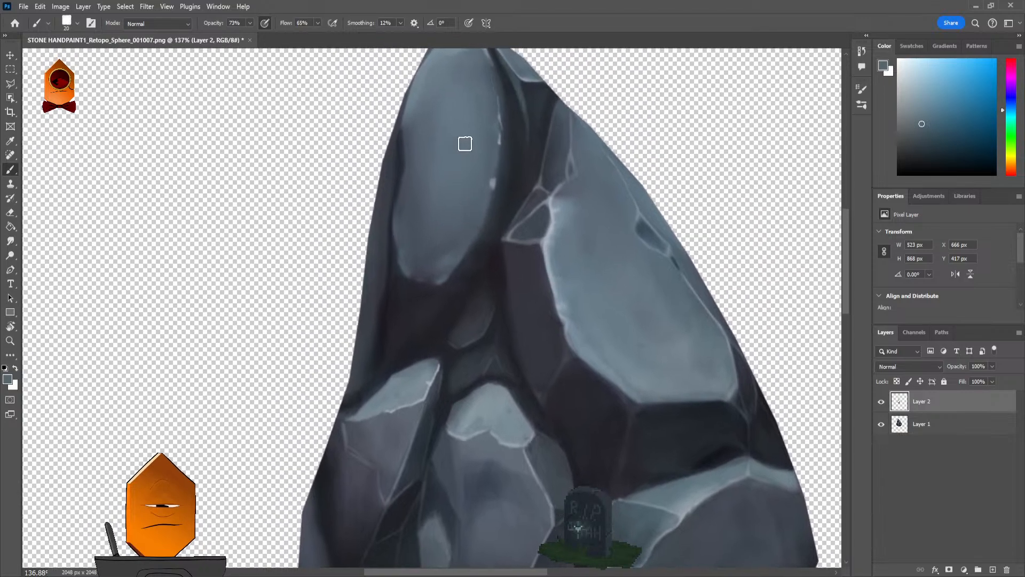
key("bracketleft")
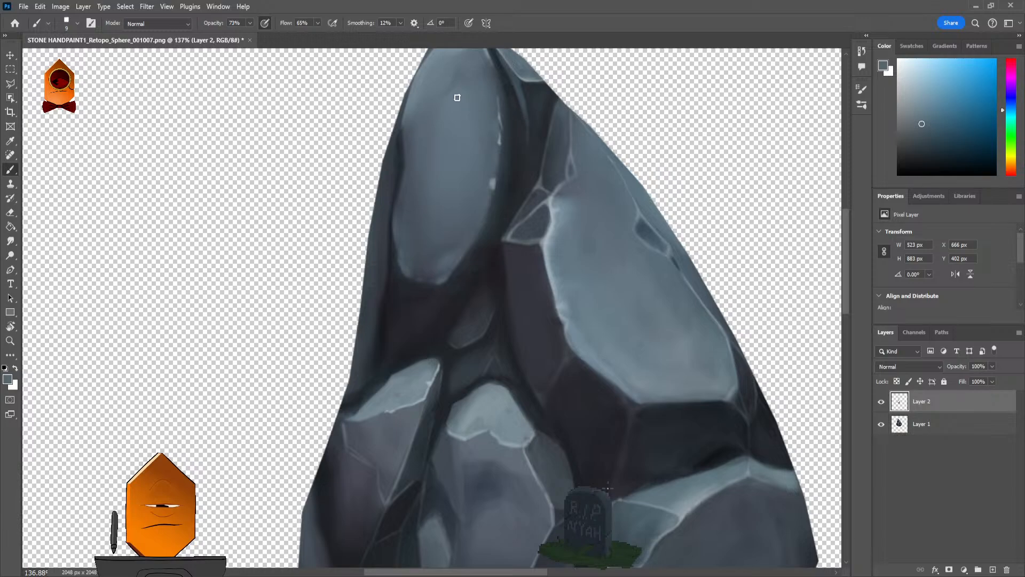
scroll(458, 98, "down", 5)
scroll(540, 181, "up", 5)
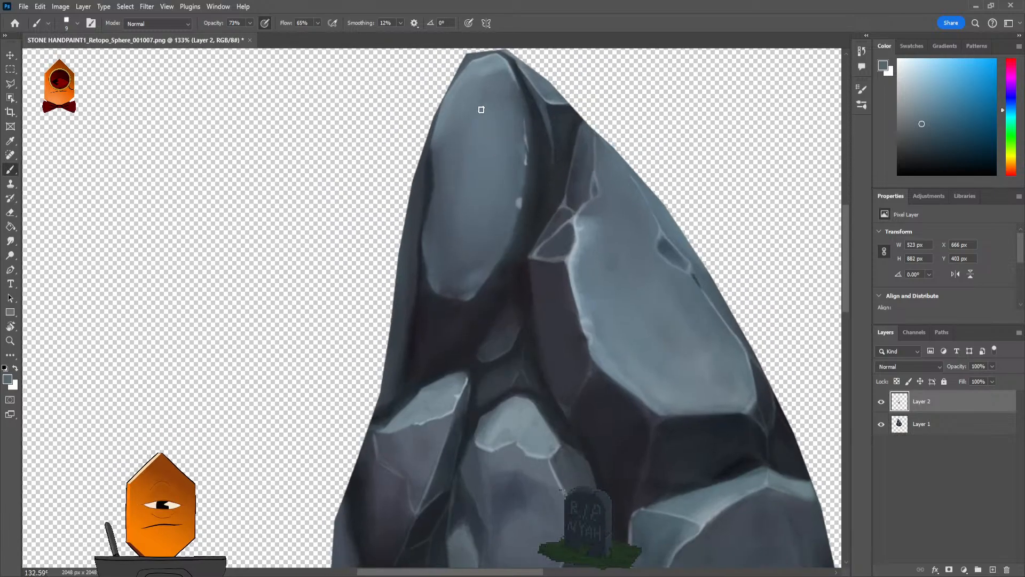
scroll(599, 166, "down", 3)
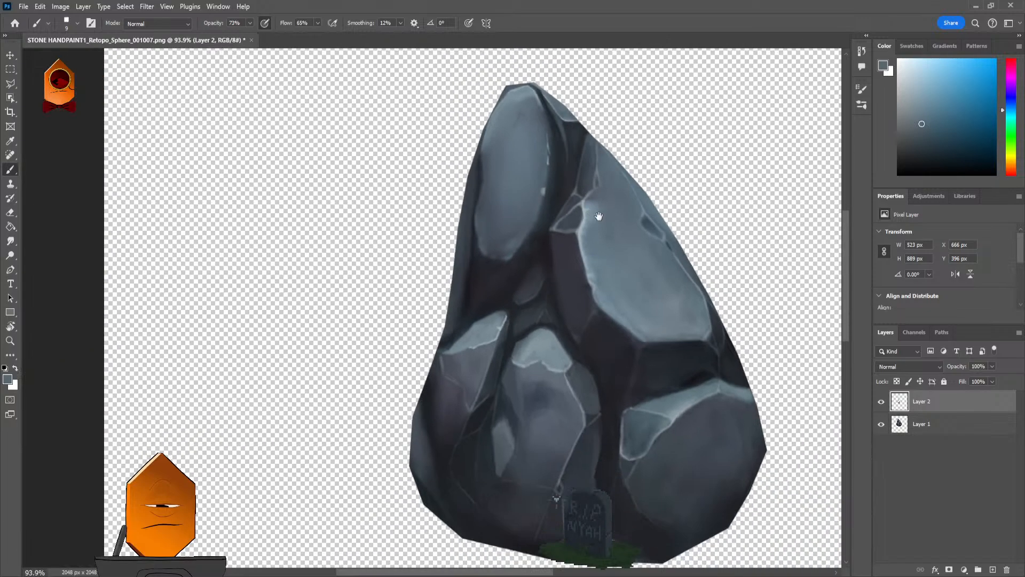
Step: Refine the shading just beneath the middle boulder's cap with dark blue-grey and pale tones sampled from the boulder
scroll(584, 171, "up", 3)
left_click_drag(572, 274, 587, 195)
scroll(532, 283, "up", 2)
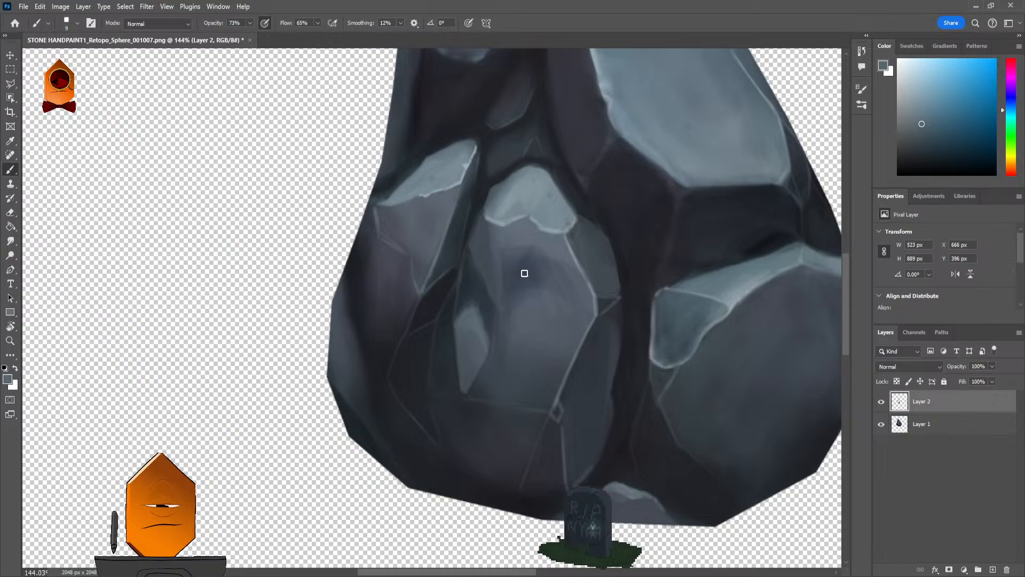
left_click(507, 263, "alt")
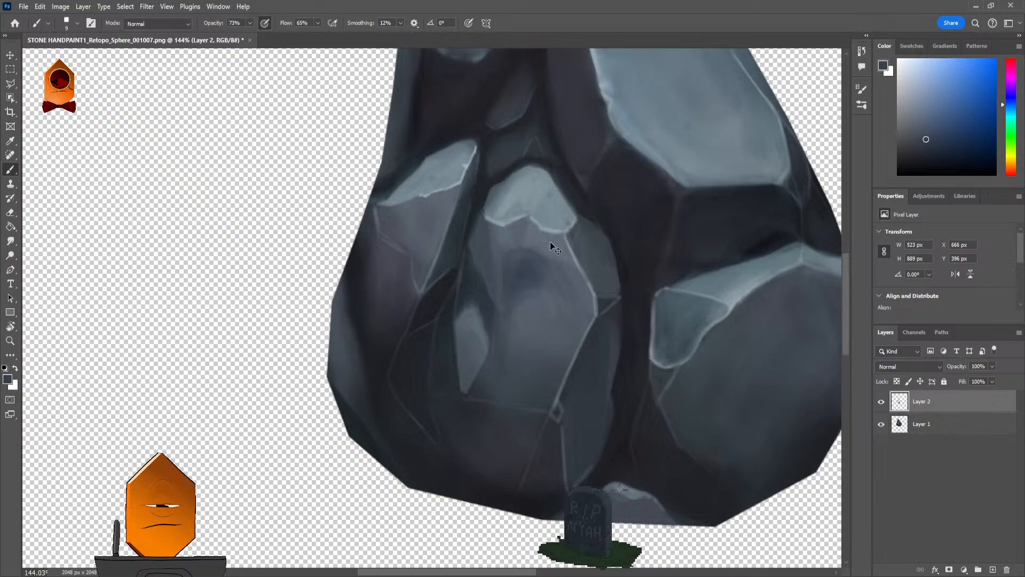
scroll(555, 251, "down", 3)
scroll(572, 287, "up", 3)
left_click(519, 195, "alt")
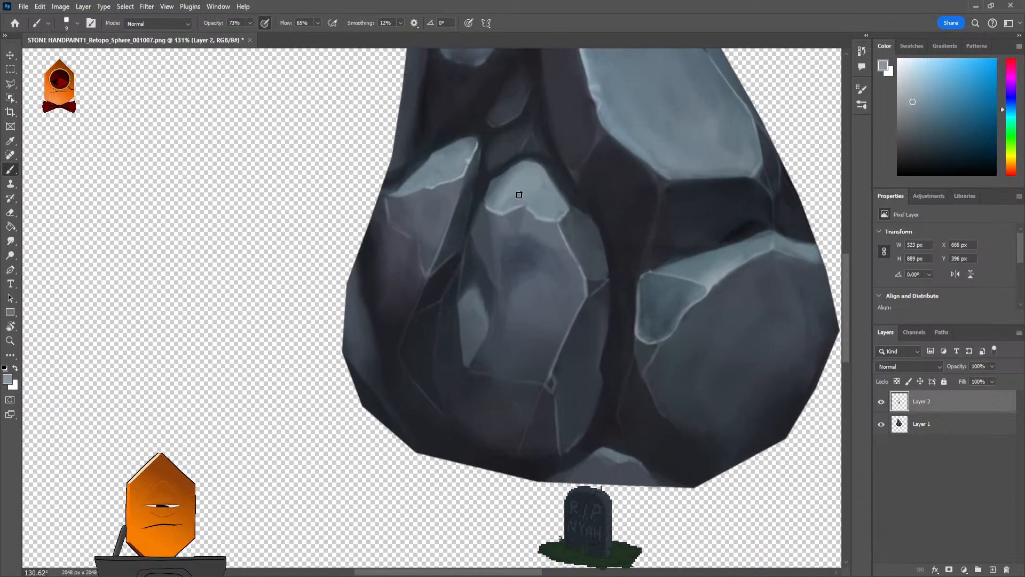
scroll(575, 240, "down", 4)
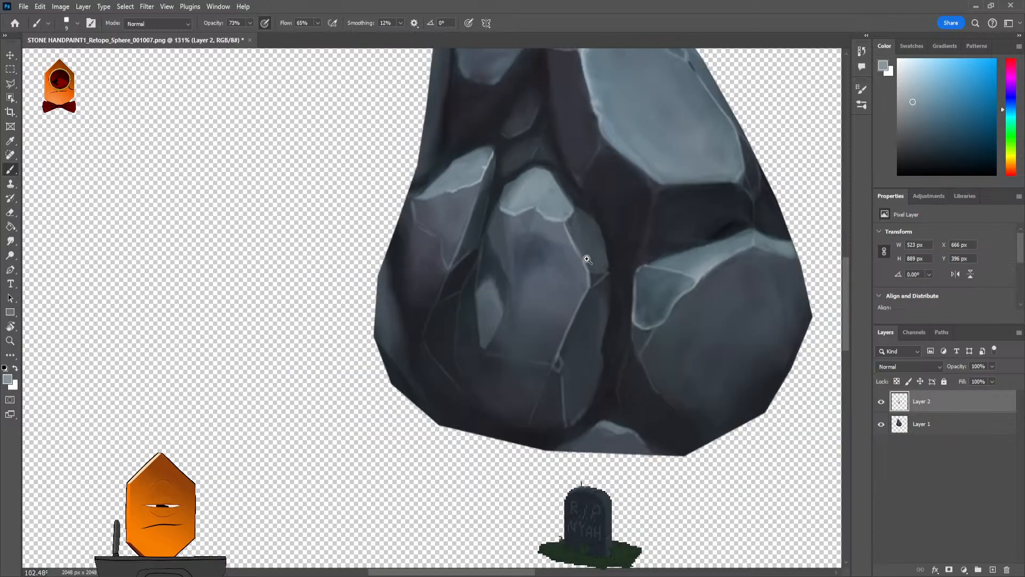
Step: Fill the small diamond-shaped chip at the middle boulder's crack junction with sampled mid grey and highlight it in pale blue-grey
scroll(582, 257, "up", 5)
scroll(581, 257, "down", 2)
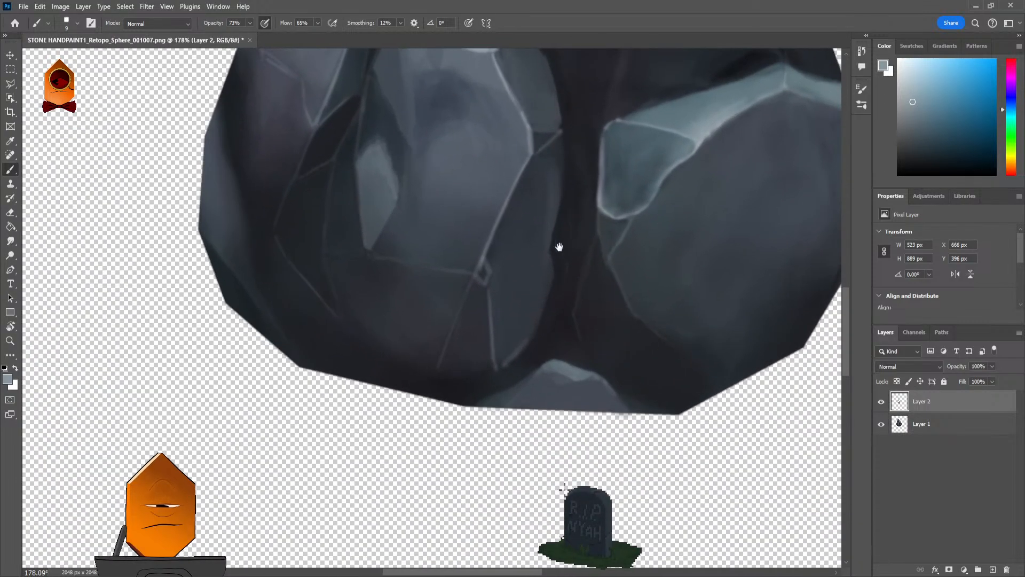
scroll(558, 245, "up", 2)
left_click(492, 236, "alt")
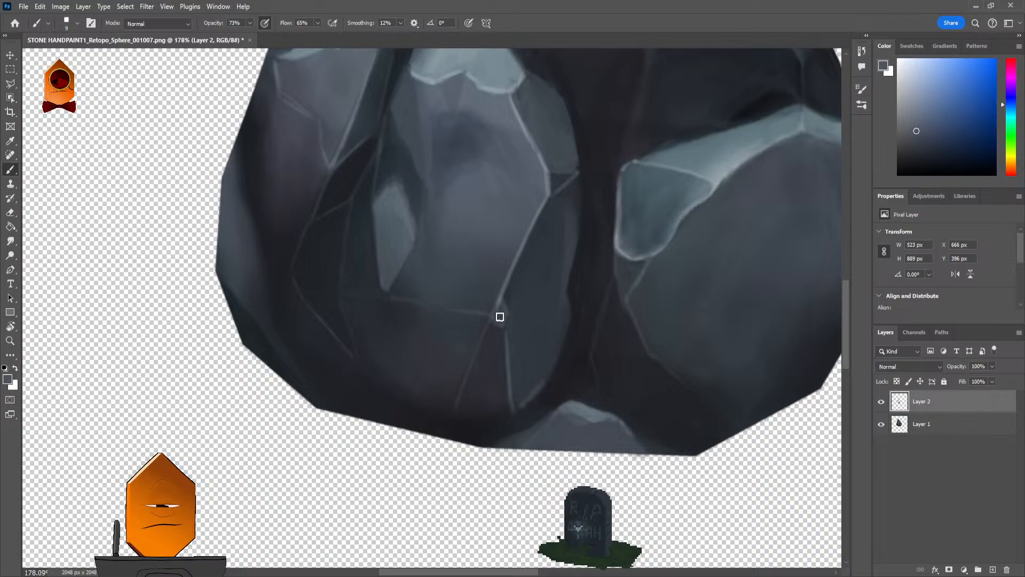
left_click(494, 82, "alt")
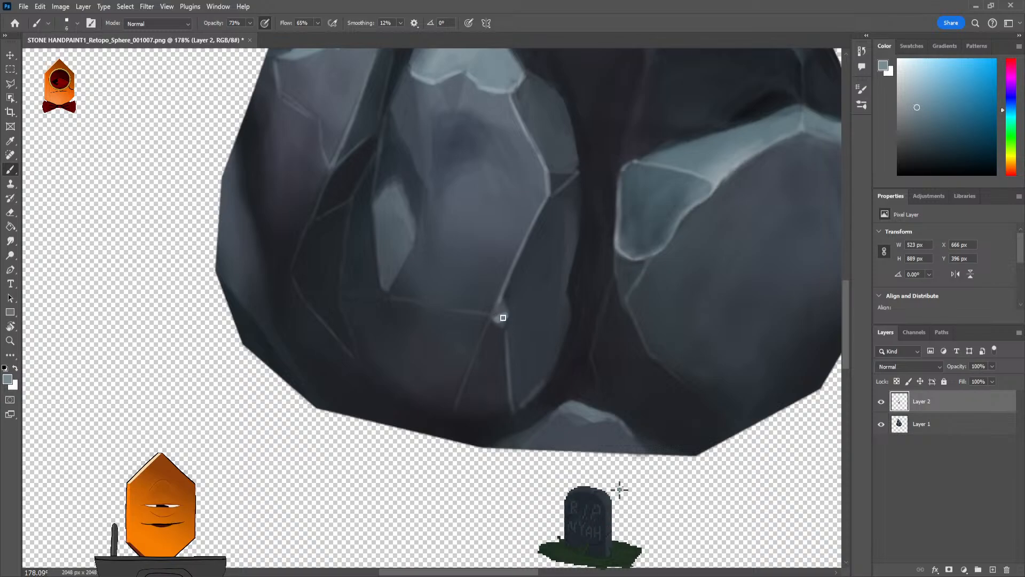
scroll(505, 328, "up", 3)
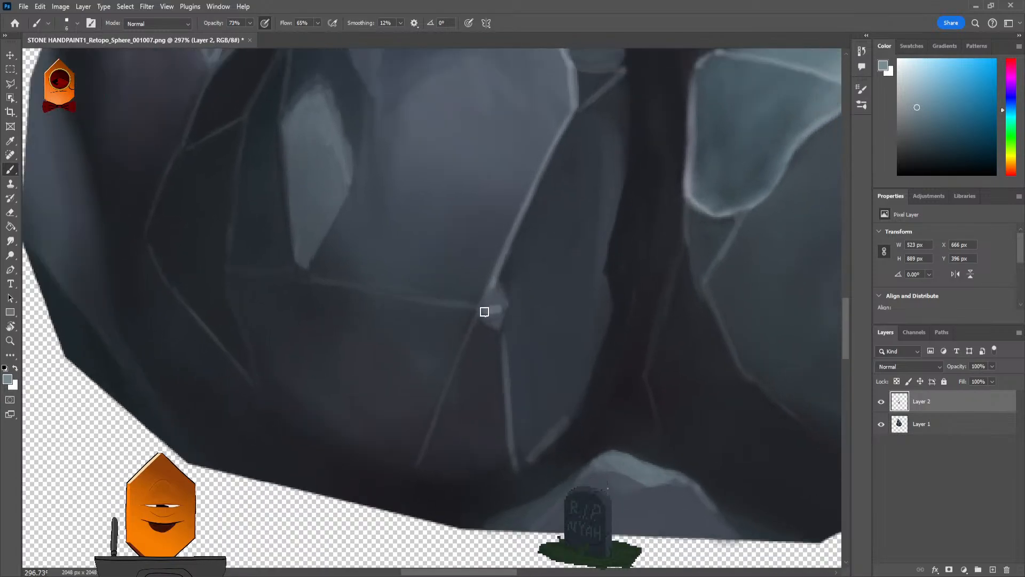
Step: Darken the middle boulder's lower facet beneath the horizontal crack with near-black sampled from the crevice, using a 20 px brush
scroll(595, 231, "down", 5)
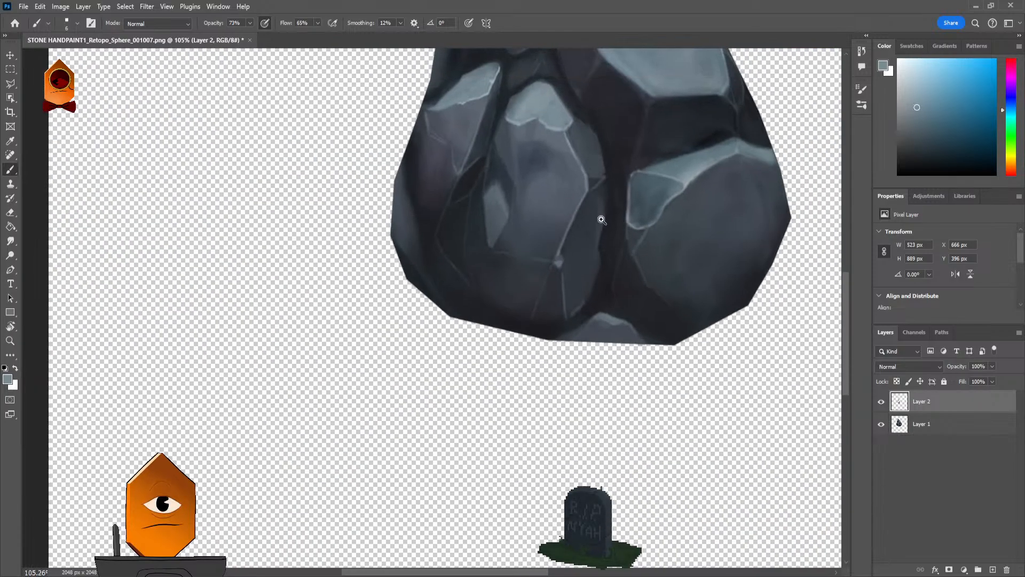
scroll(570, 314, "up", 5)
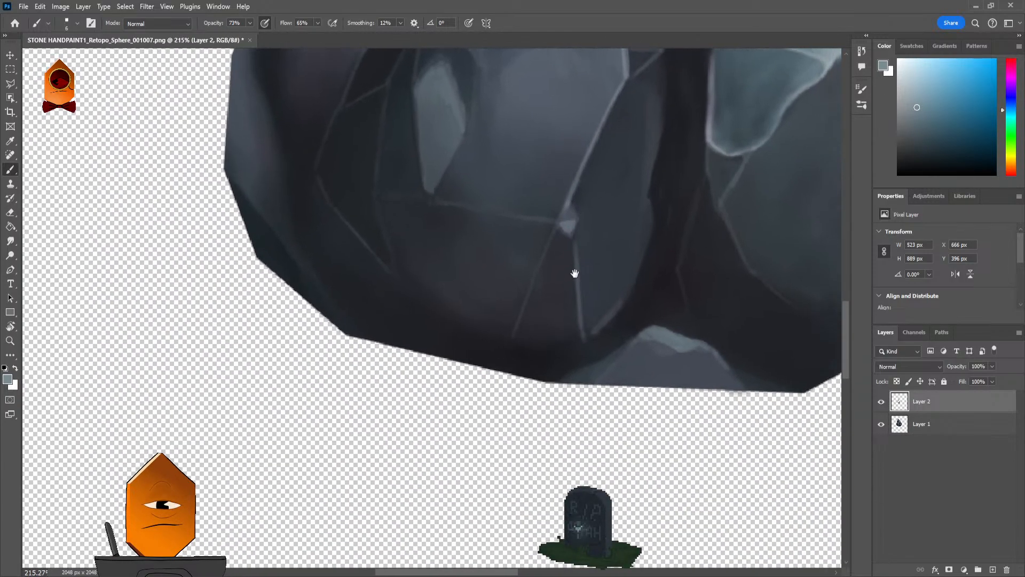
left_click(652, 257, "alt")
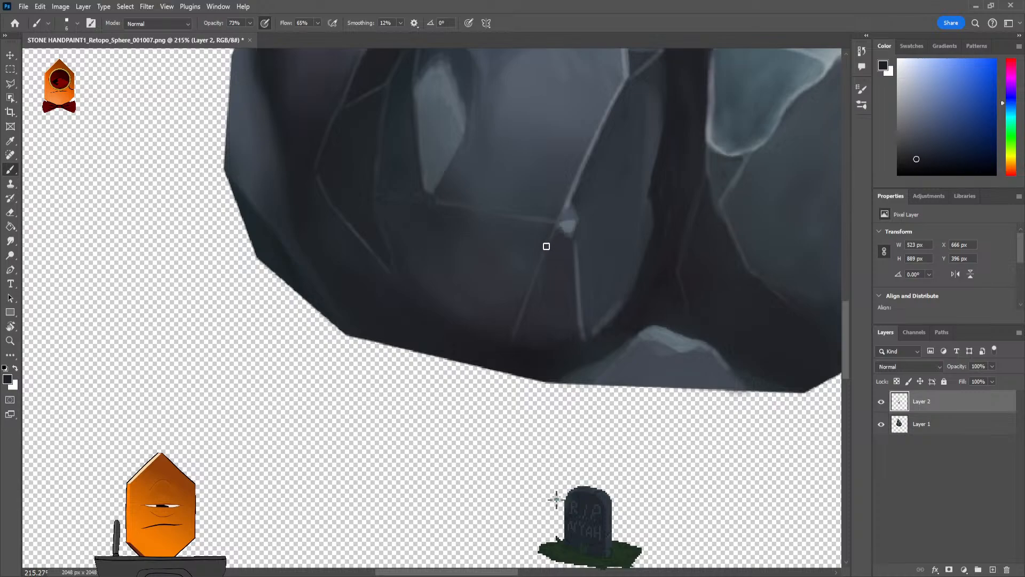
key("bracketright")
key("bracketright")
key("bracketright")
key("bracketright")
key("bracketright")
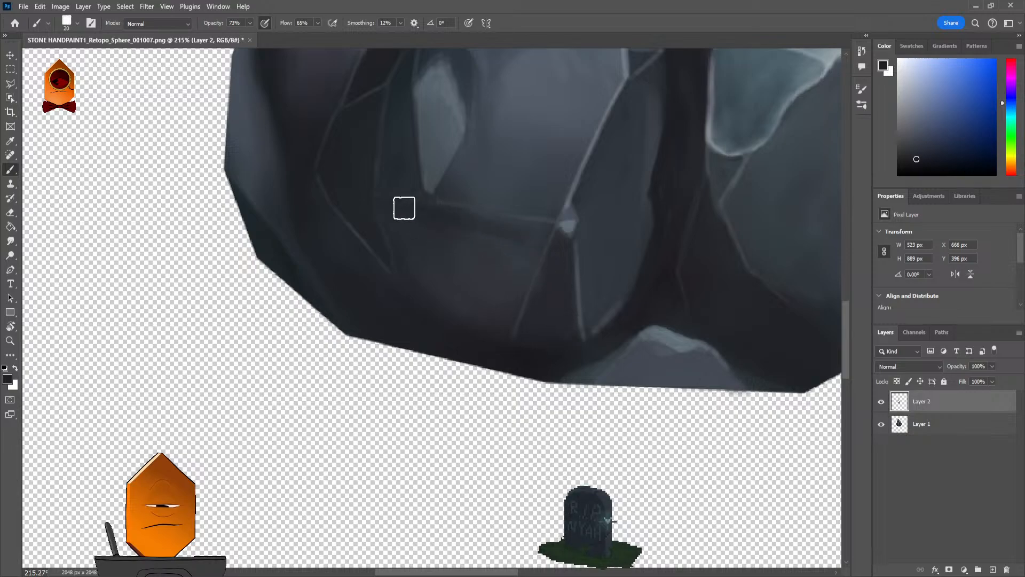
mouse_move(446, 223)
left_mouse_down()
mouse_move(463, 234)
mouse_move(487, 333)
mouse_move(516, 288)
mouse_move(515, 237)
left_mouse_up()
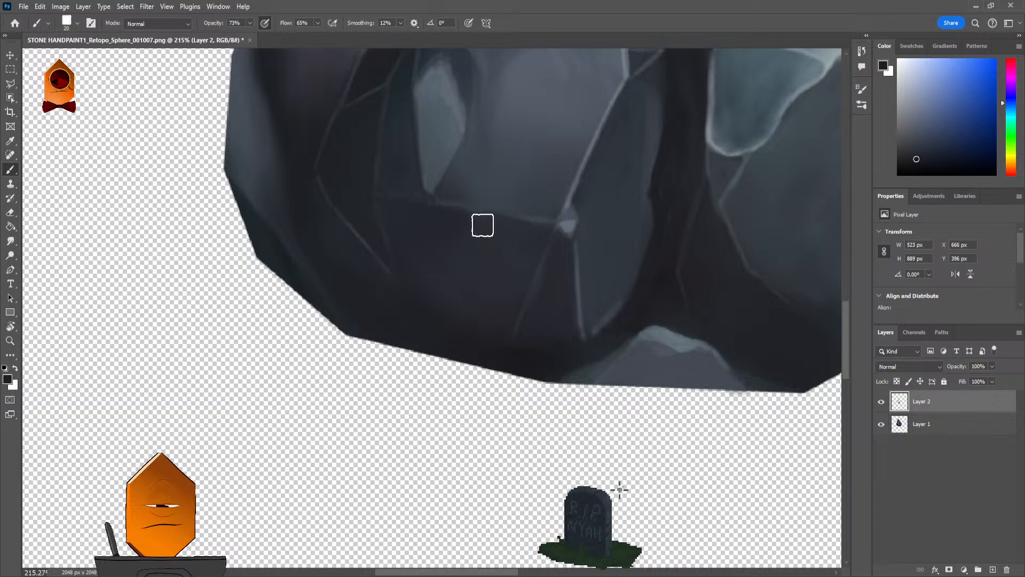
Step: Paint over the light elongated chip on the middle boulder's shaded side with dark blue-grey to blend it into the facet
scroll(566, 294, "down", 5)
scroll(572, 299, "up", 2)
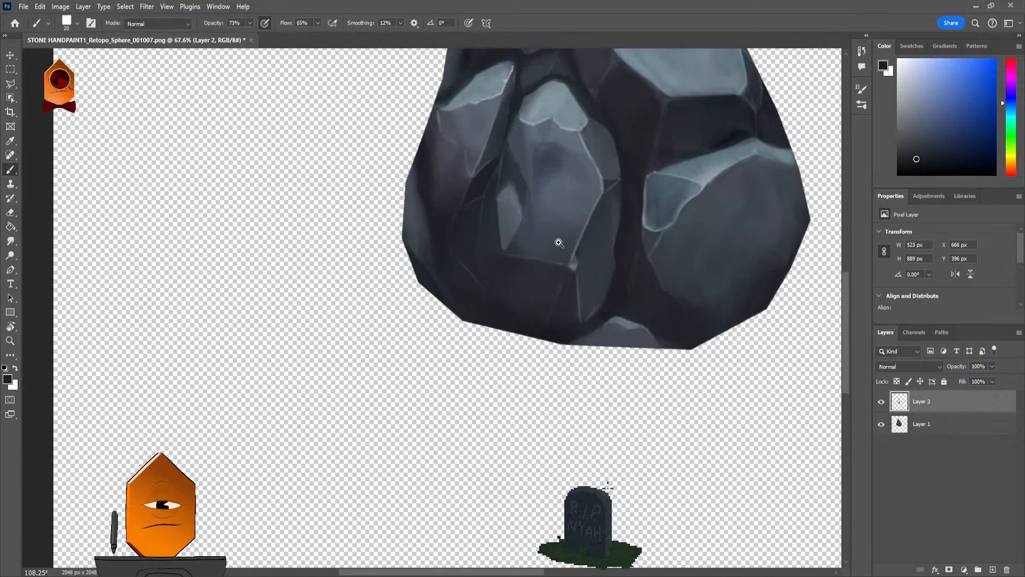
scroll(537, 273, "up", 2)
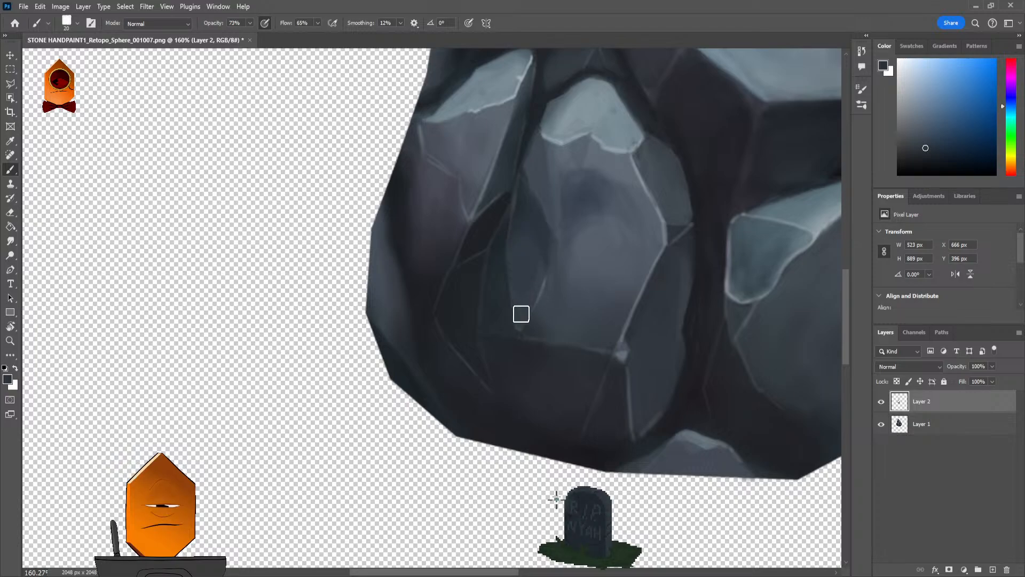
scroll(599, 273, "down", 2)
scroll(599, 273, "up", 3)
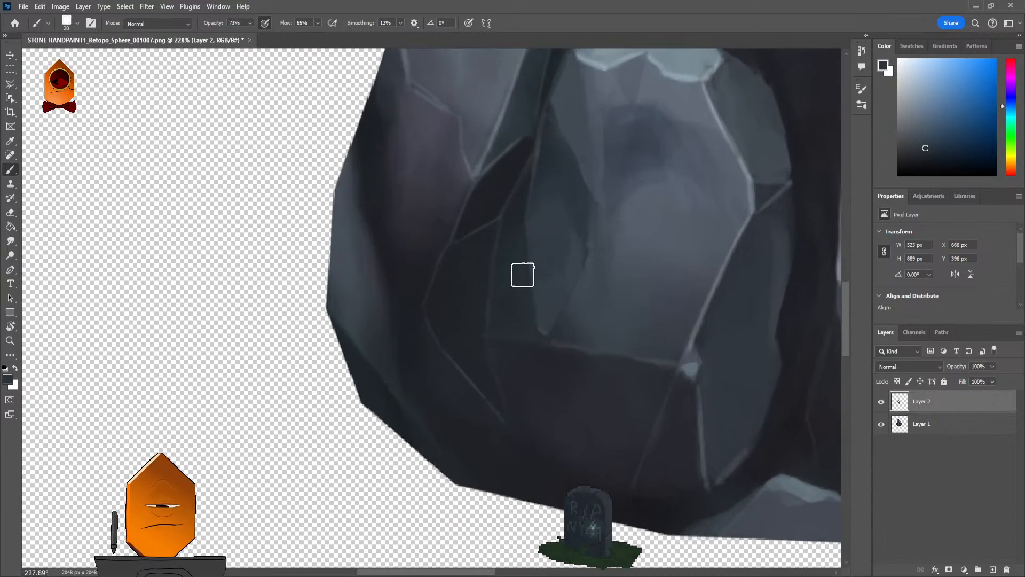
Step: Define the dark crevice beside the middle boulder with sampled near-black and a 9 px brush, and even out the adjoining facet in dark blue-grey
left_click(499, 198, "alt")
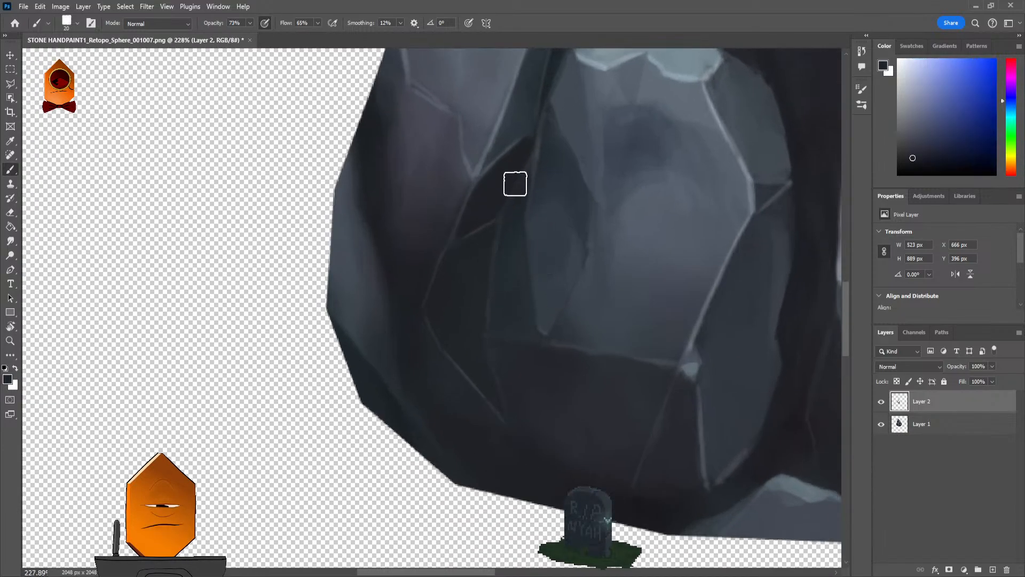
key("bracketleft")
key("bracketleft")
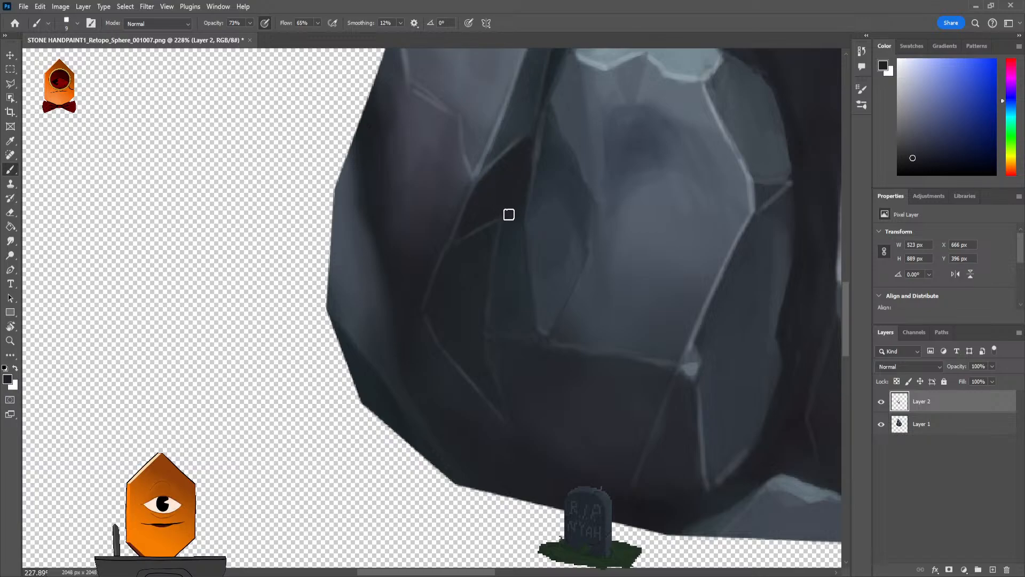
left_click(539, 217, "alt")
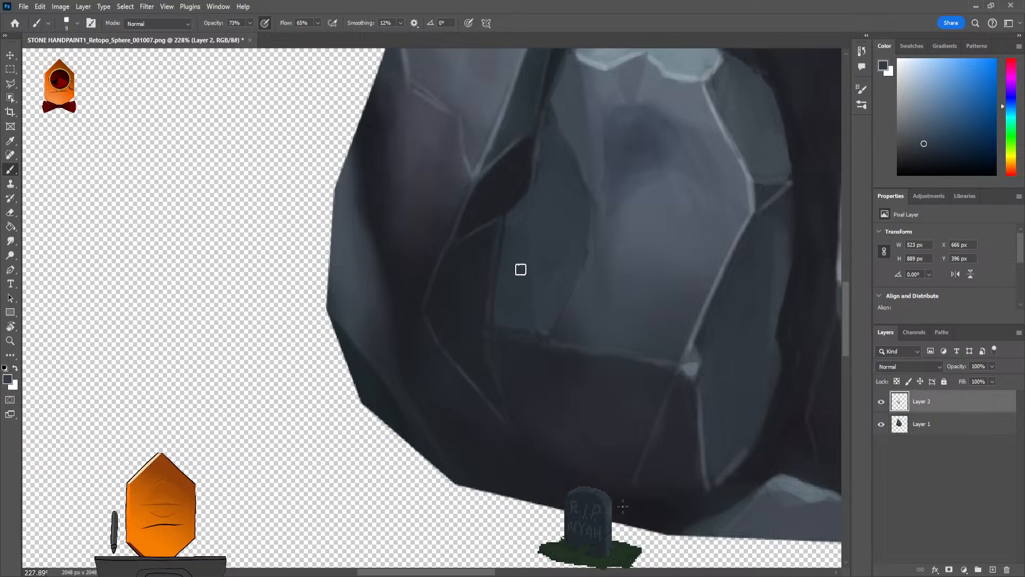
scroll(520, 321, "down", 5)
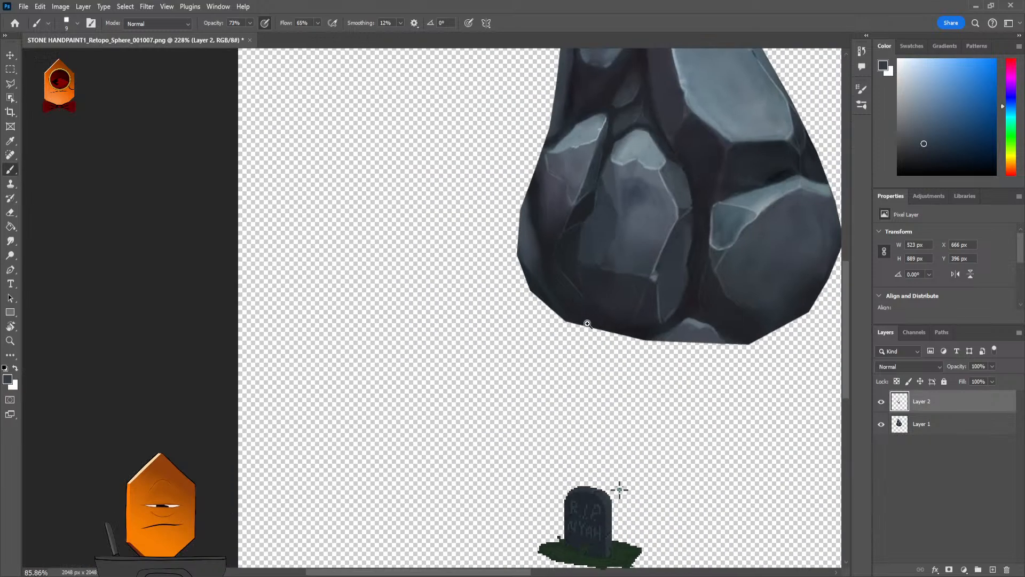
Step: Paint the lower-left facet of the central bottom stone with a lighter grey-blue sampled from the neighbouring surface
scroll(595, 289, "up", 2)
scroll(558, 249, "up", 4)
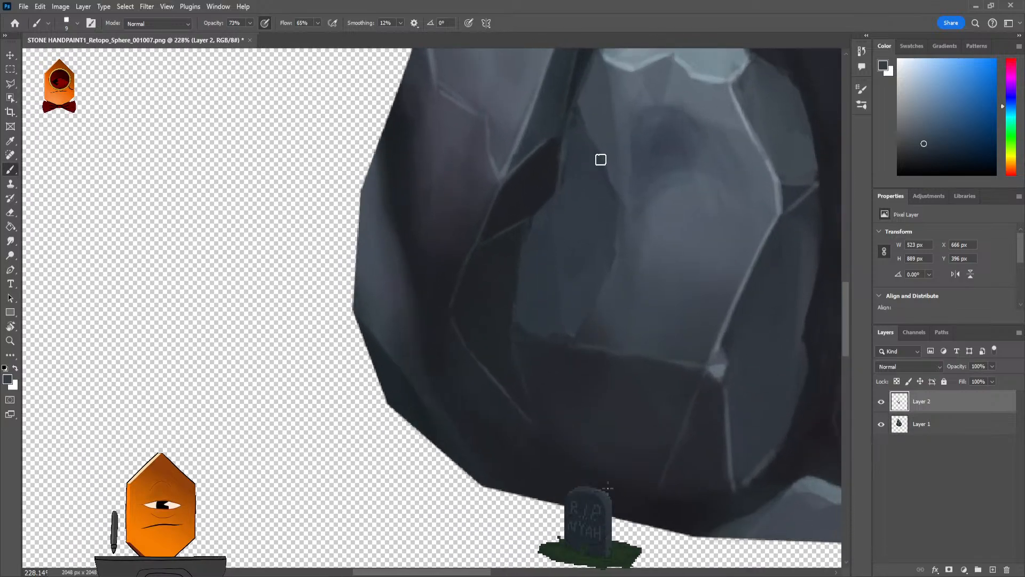
left_click(604, 245, "alt")
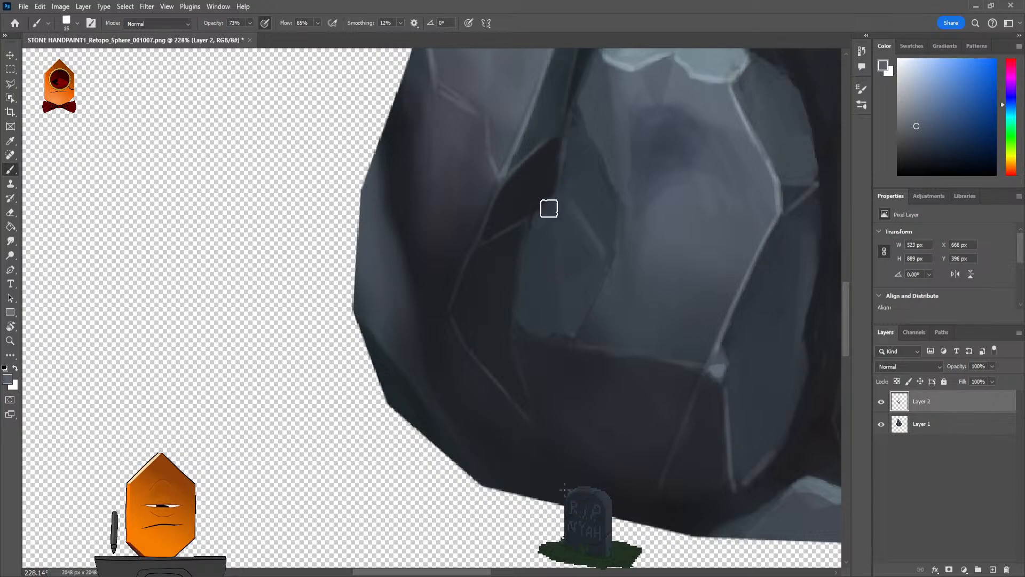
mouse_move(549, 209)
left_mouse_down()
mouse_move(536, 246)
mouse_move(525, 321)
mouse_move(567, 332)
mouse_move(596, 276)
mouse_move(584, 290)
mouse_move(581, 231)
mouse_move(563, 208)
mouse_move(542, 309)
mouse_move(553, 226)
mouse_move(553, 302)
mouse_move(570, 295)
mouse_move(537, 315)
mouse_move(566, 251)
left_mouse_up()
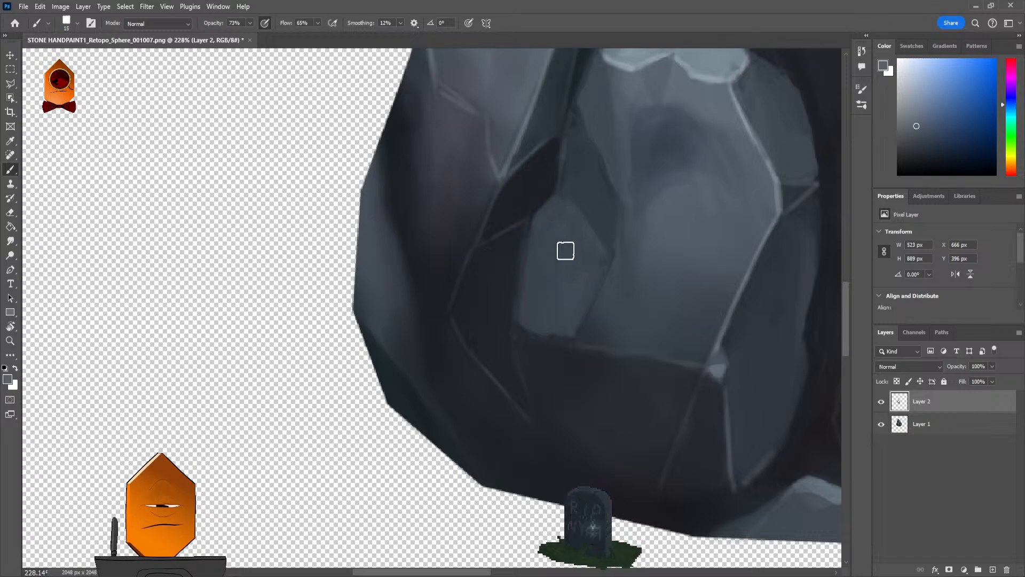
scroll(593, 208, "down", 5)
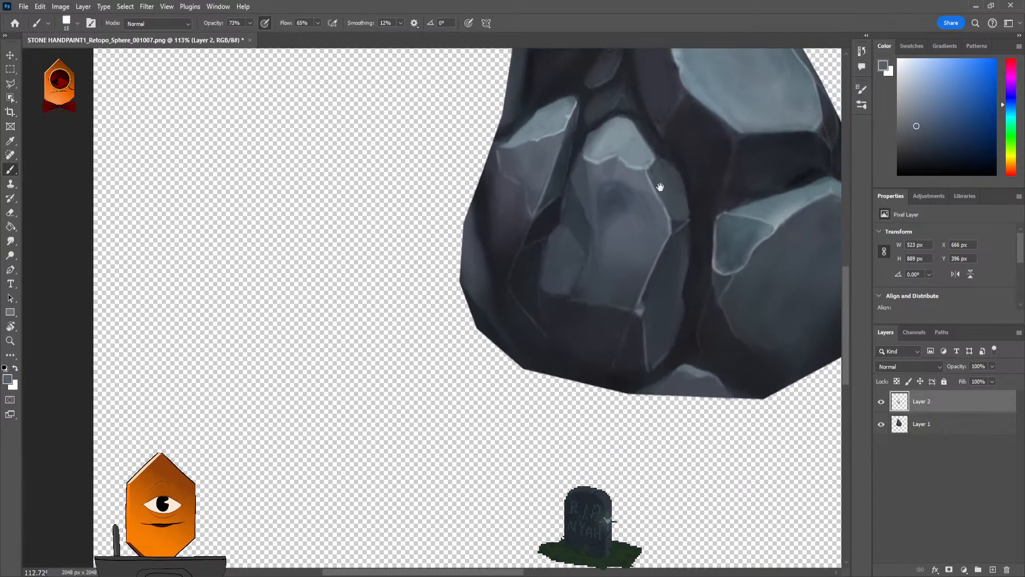
scroll(660, 187, "down", 4)
left_click_drag(641, 225, 621, 284)
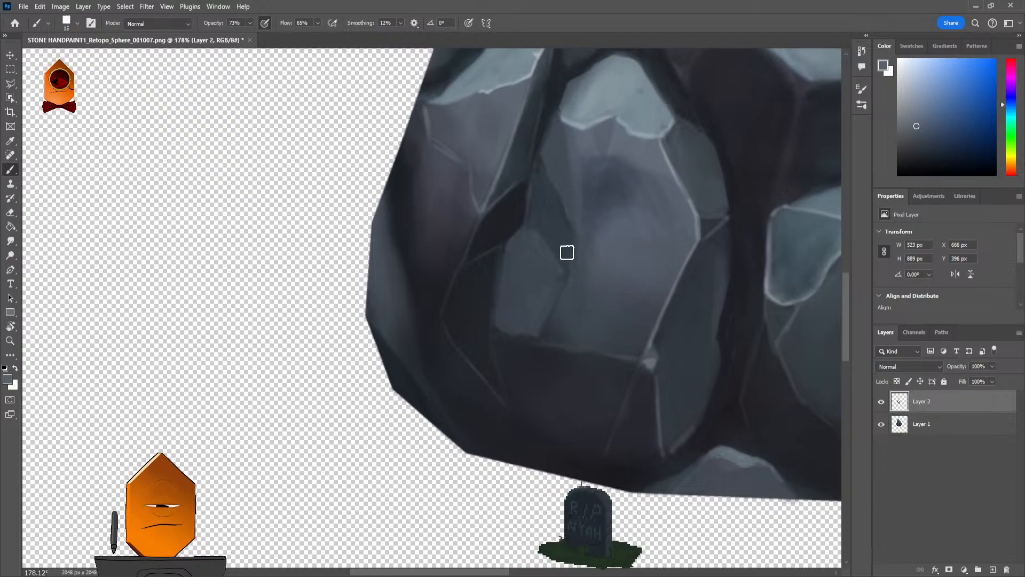
Step: Sample the pale edge colour of the central stone's cap and paint a thin crack highlight across its middle with a 5 px brush
left_click(597, 375, "alt")
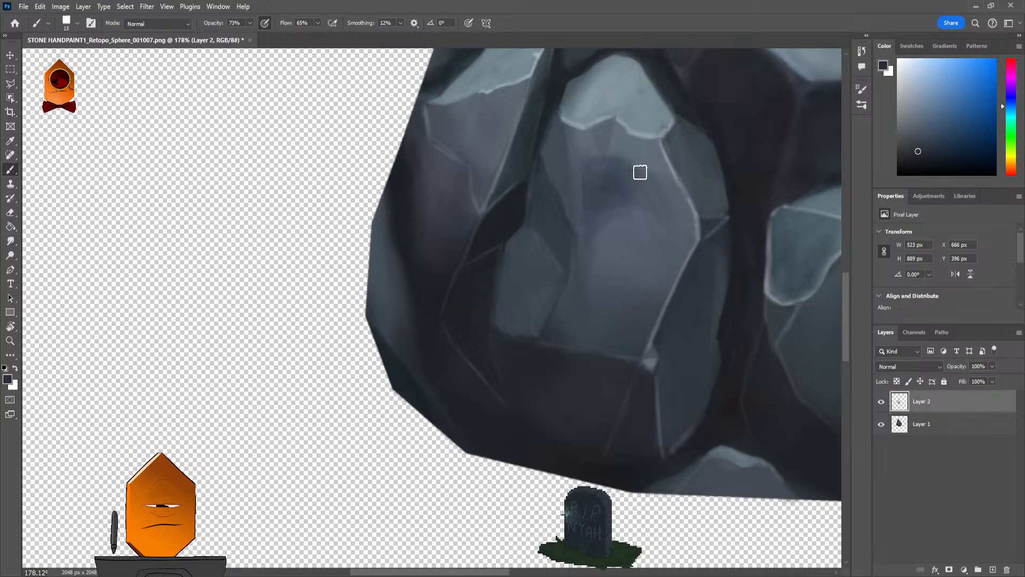
left_click(641, 134, "alt")
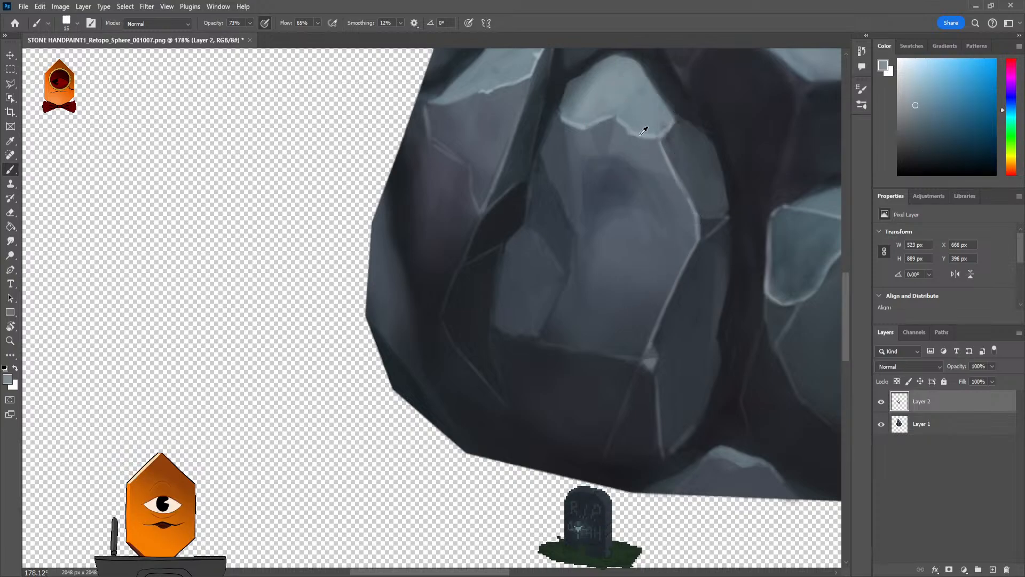
left_click(642, 134, "alt")
key("bracketleft")
key("bracketleft")
key("bracketleft")
key("bracketleft")
key("bracketleft")
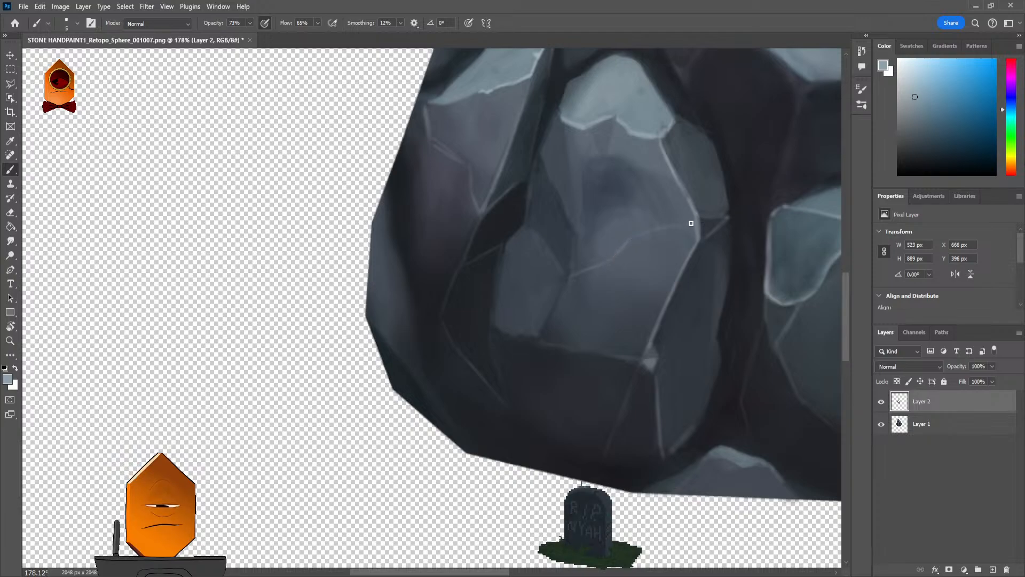
Step: Shade the central stone's face below the crack highlight with a sampled dark grey and a 20 px brush
left_click(588, 372, "alt")
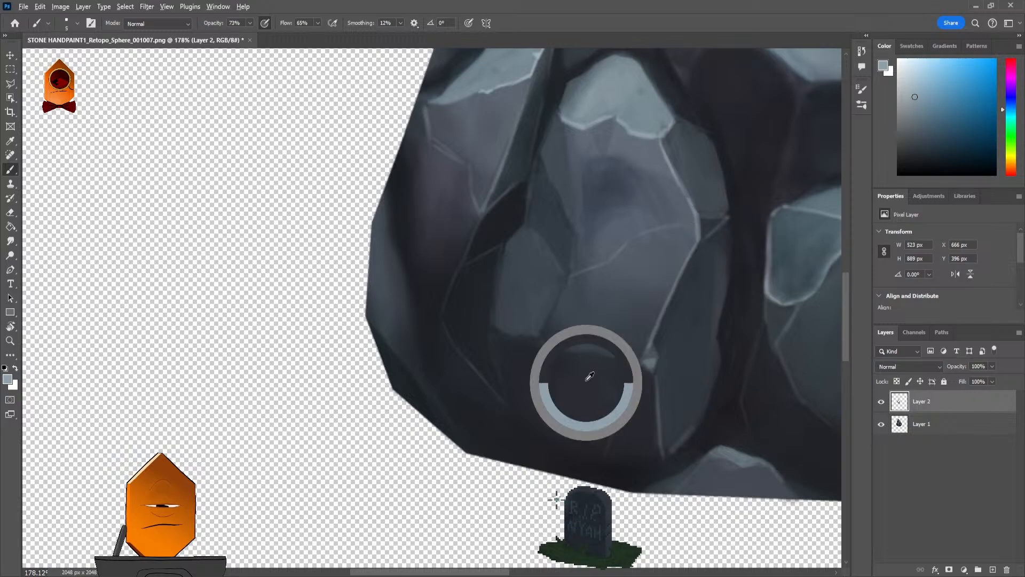
key("bracketright")
key("bracketright")
key("bracketright")
key("bracketright")
key("bracketright")
key("bracketright")
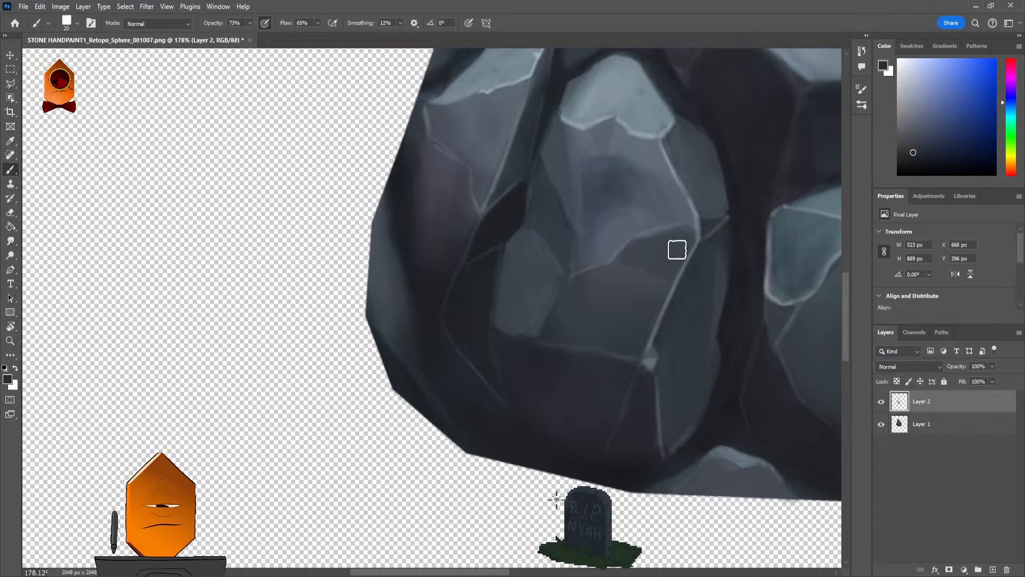
Step: Blend the lower side of the left stone with dark grey and muted purple tones sampled from it
scroll(678, 249, "down", 6)
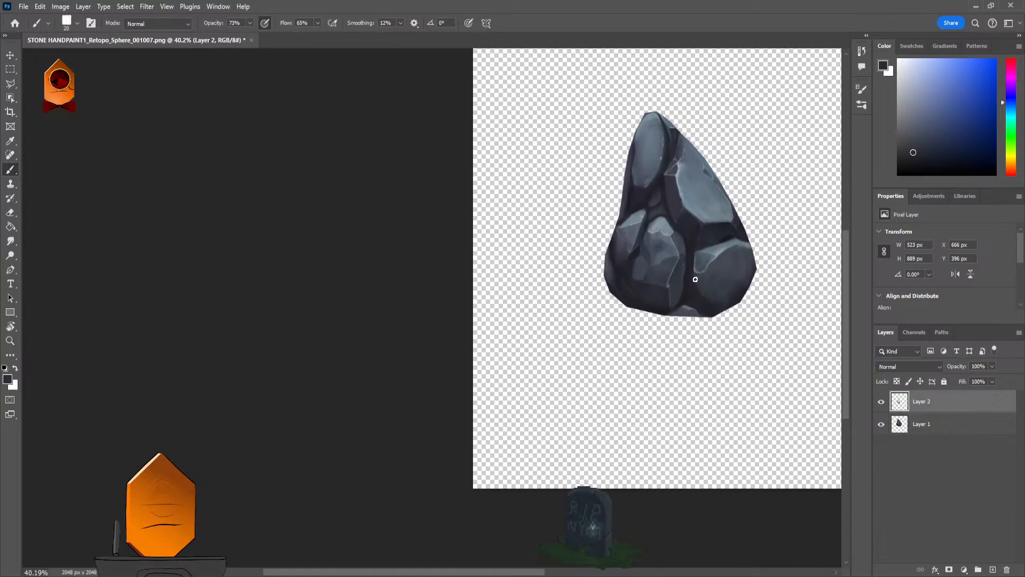
scroll(713, 247, "up", 5)
scroll(713, 247, "up", 2)
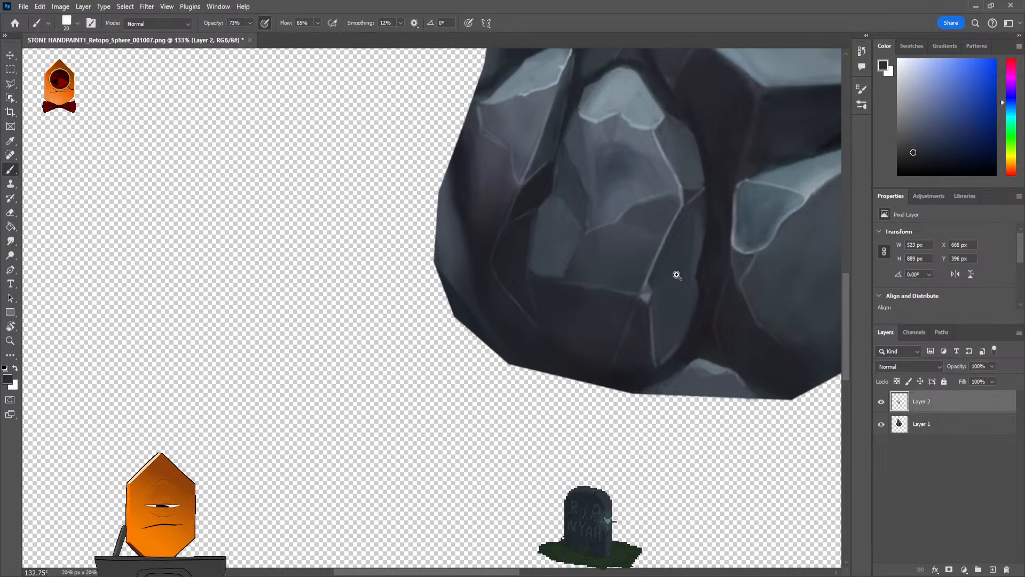
scroll(687, 257, "down", 6)
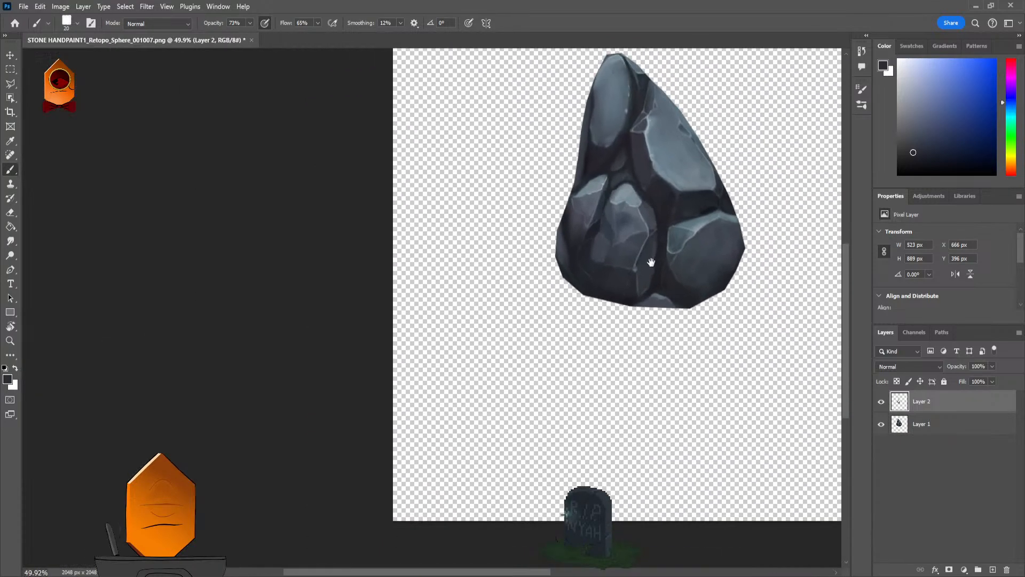
left_click_drag(651, 261, 629, 298)
scroll(569, 252, "up", 5)
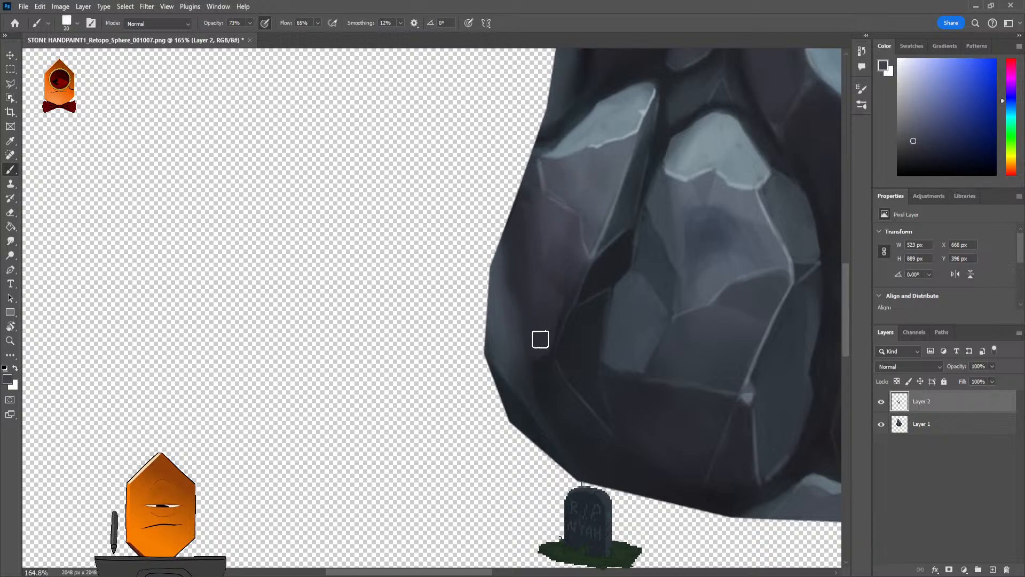
left_click(540, 373, "alt")
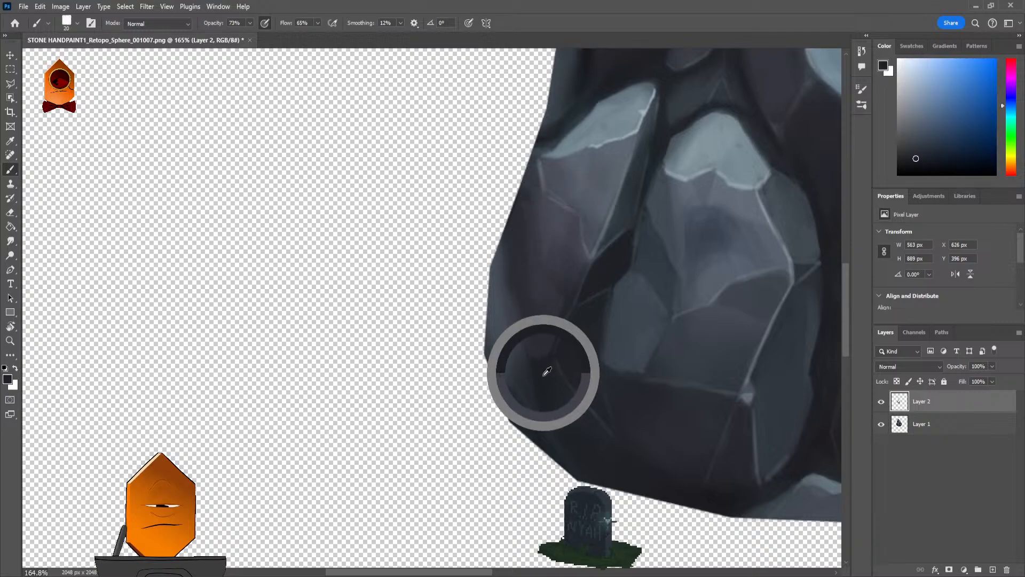
left_click(544, 260, "alt")
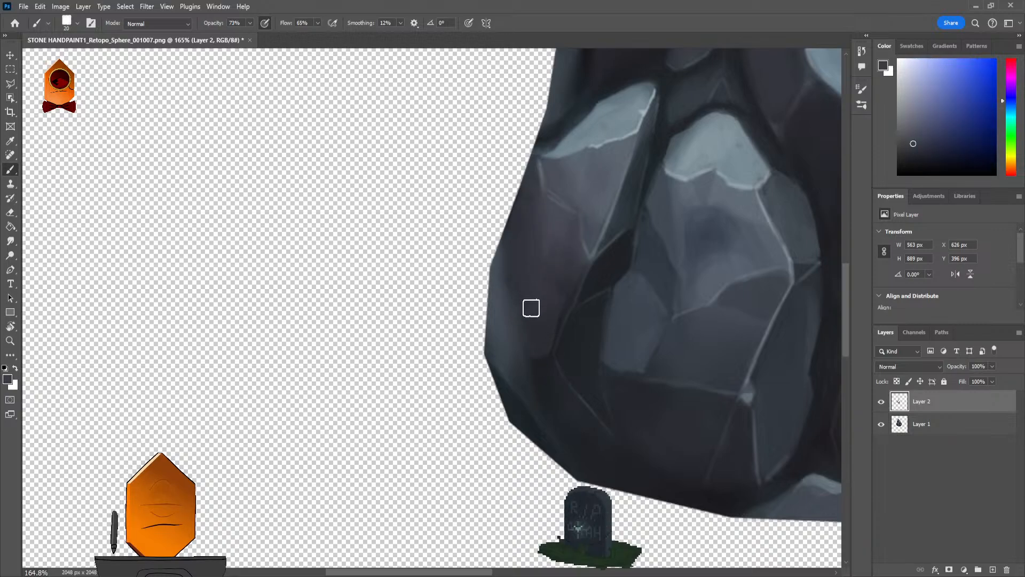
Step: Darken the left stone's inner facet below its lit upper face with a 9 px brush, giving it a crisp top edge
scroll(531, 308, "down", 5)
scroll(561, 342, "up", 7)
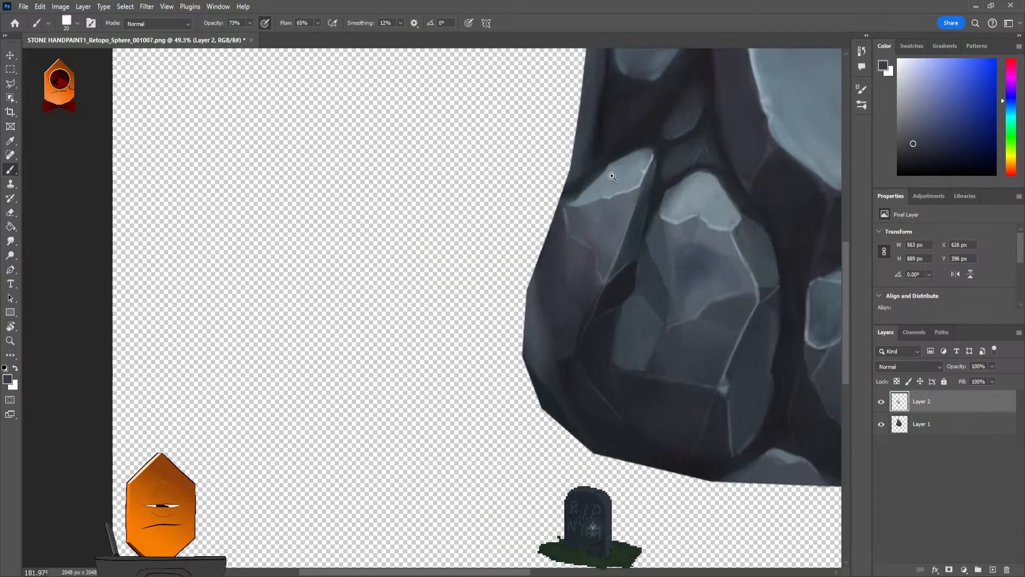
scroll(613, 176, "up", 2)
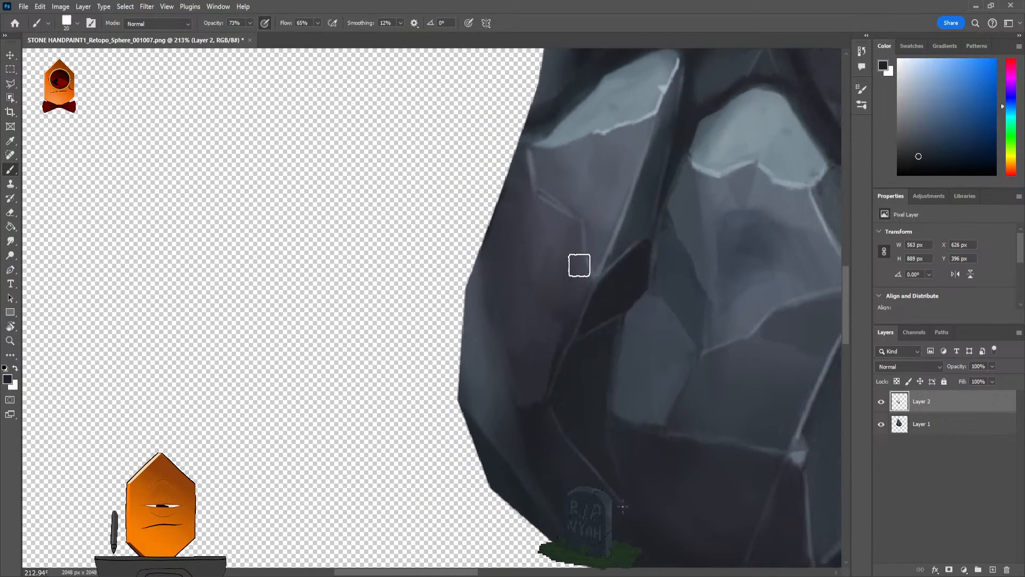
key("bracketleft")
key("bracketleft")
key("bracketleft")
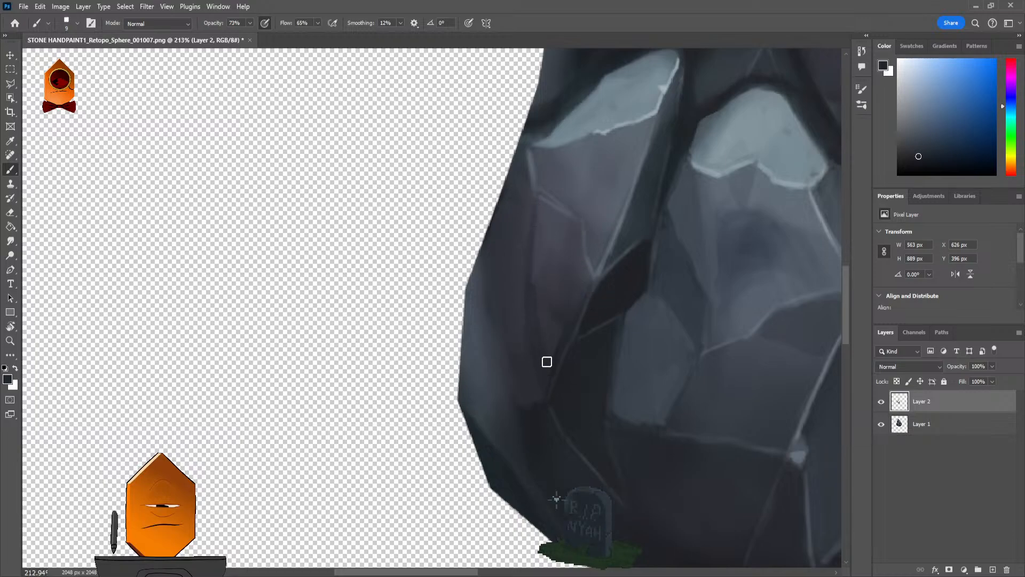
mouse_move(533, 264)
left_mouse_down()
mouse_move(552, 217)
mouse_move(570, 229)
mouse_move(585, 275)
left_mouse_up()
mouse_move(565, 323)
left_mouse_down()
mouse_move(570, 248)
mouse_move(550, 295)
mouse_move(549, 248)
left_mouse_up()
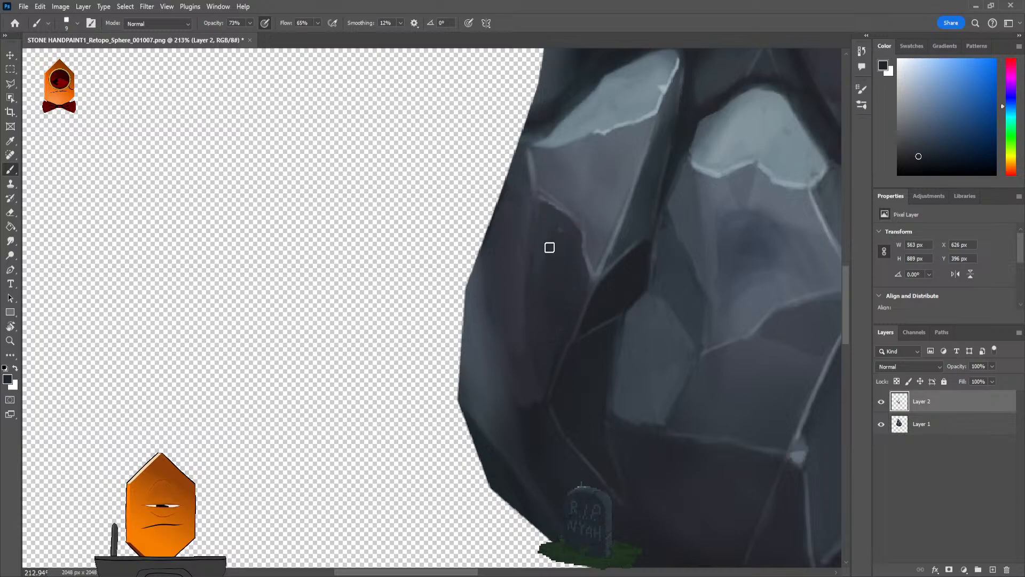
left_click(543, 213)
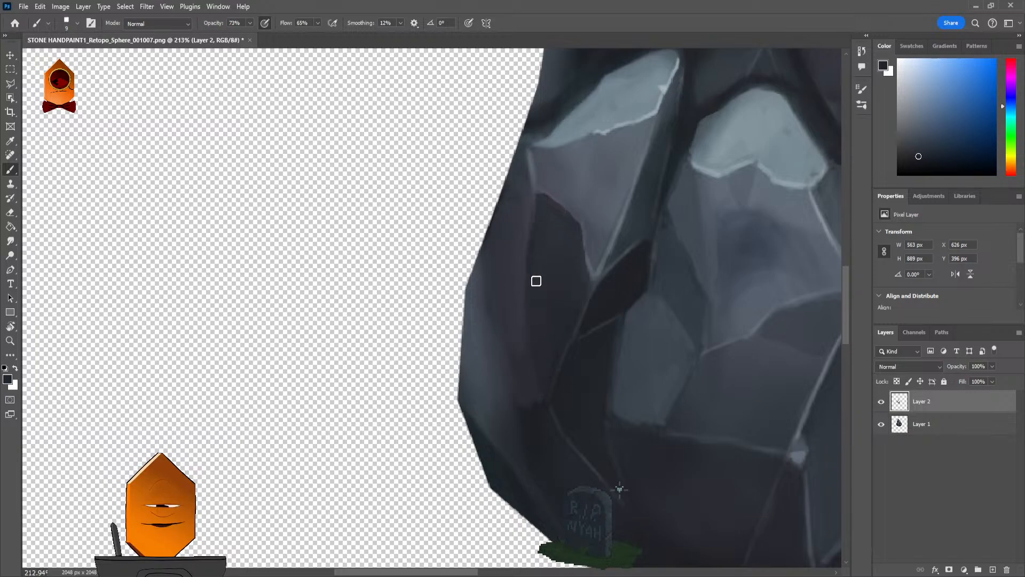
Step: Sample a light blue-grey from the left stone as the brush colour
scroll(579, 331, "down", 5)
scroll(590, 252, "up", 5)
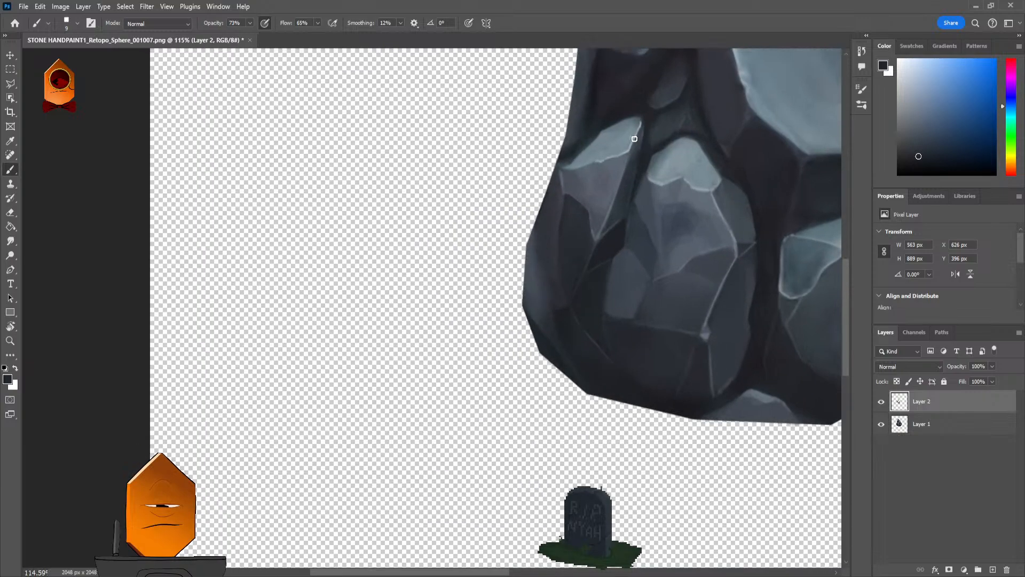
scroll(554, 279, "up", 4)
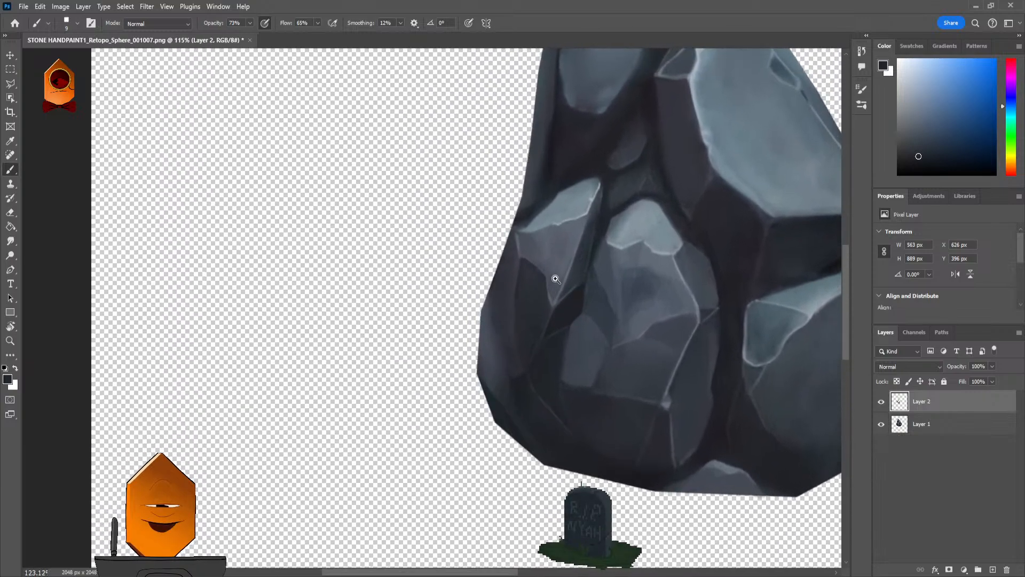
left_click(517, 279, "alt")
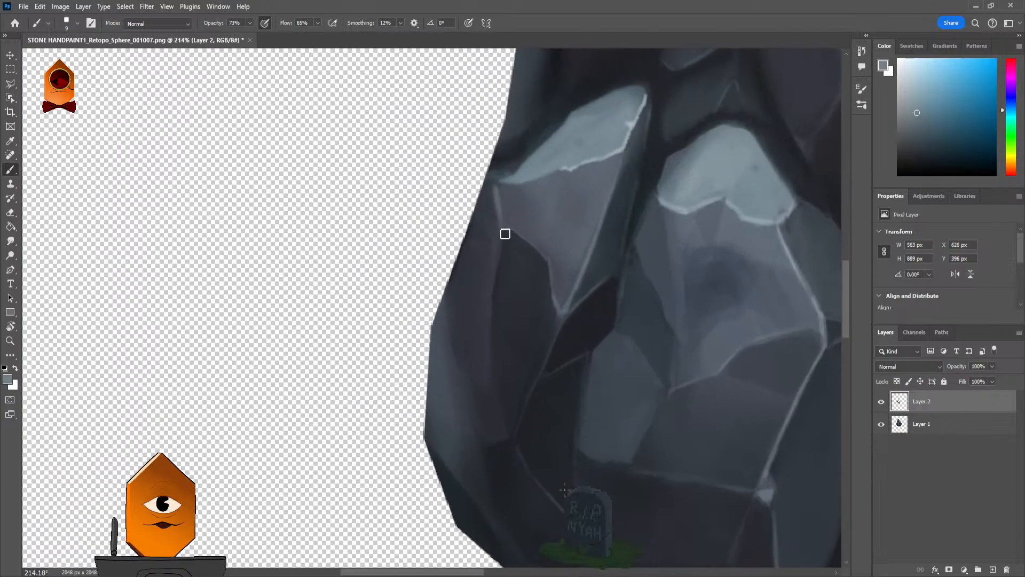
left_click_drag(503, 231, 455, 315)
key("ctrl+z")
mouse_move(504, 235)
left_mouse_down()
mouse_move(476, 302)
mouse_move(510, 330)
mouse_move(497, 302)
left_mouse_up()
key("ctrl+z")
key("ctrl+z")
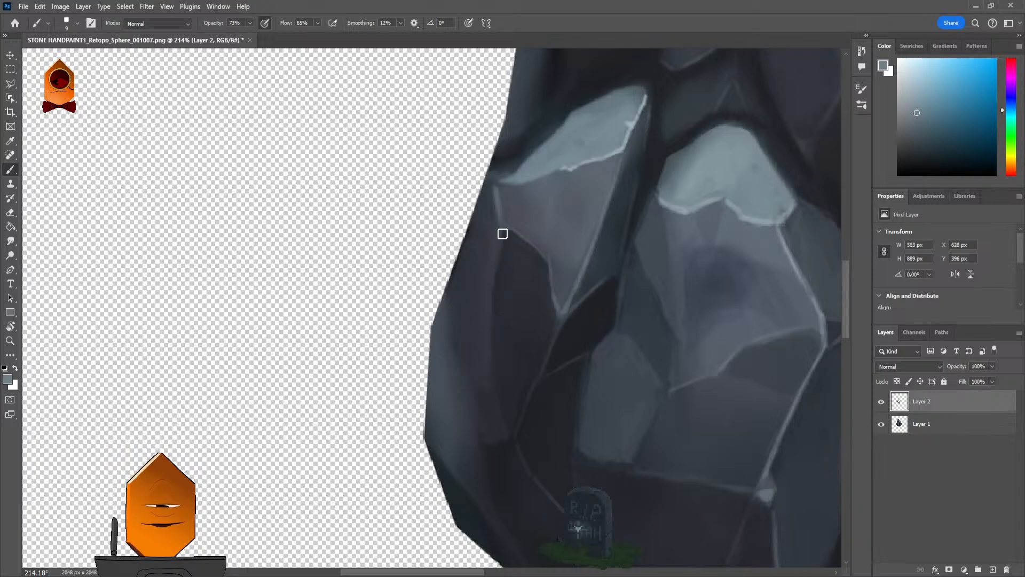
Step: Paint a light blue-grey chipped facet below the left stone's upper face and clean its edges with sampled dark and purple-grey tones
mouse_move(501, 231)
left_mouse_down()
mouse_move(476, 301)
mouse_move(550, 312)
mouse_move(542, 273)
mouse_move(511, 239)
mouse_move(544, 270)
mouse_move(527, 258)
mouse_move(497, 266)
mouse_move(506, 244)
mouse_move(497, 294)
mouse_move(526, 273)
mouse_move(515, 298)
mouse_move(540, 298)
left_mouse_up()
left_click(532, 326, "alt")
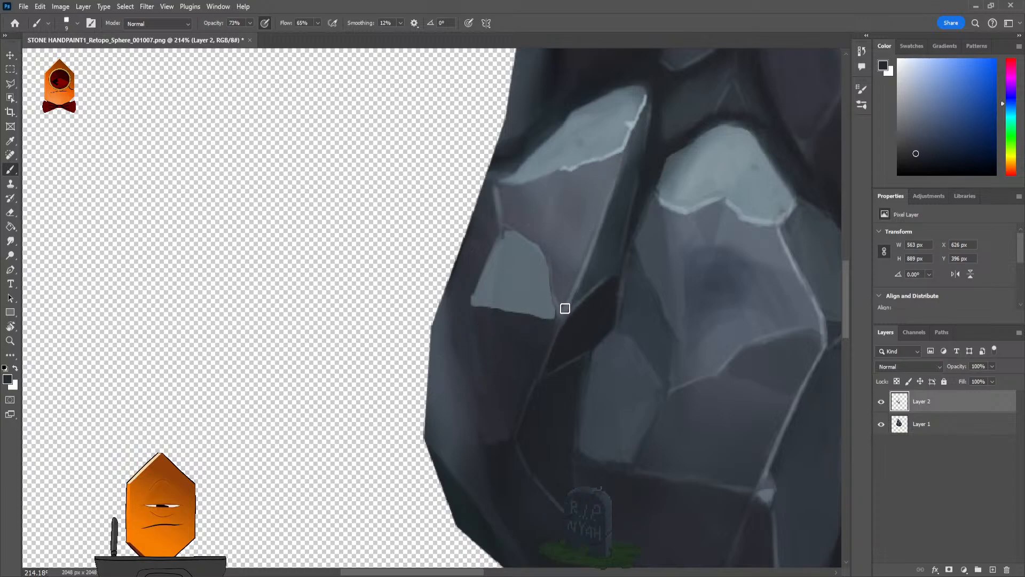
left_click(557, 267, "alt")
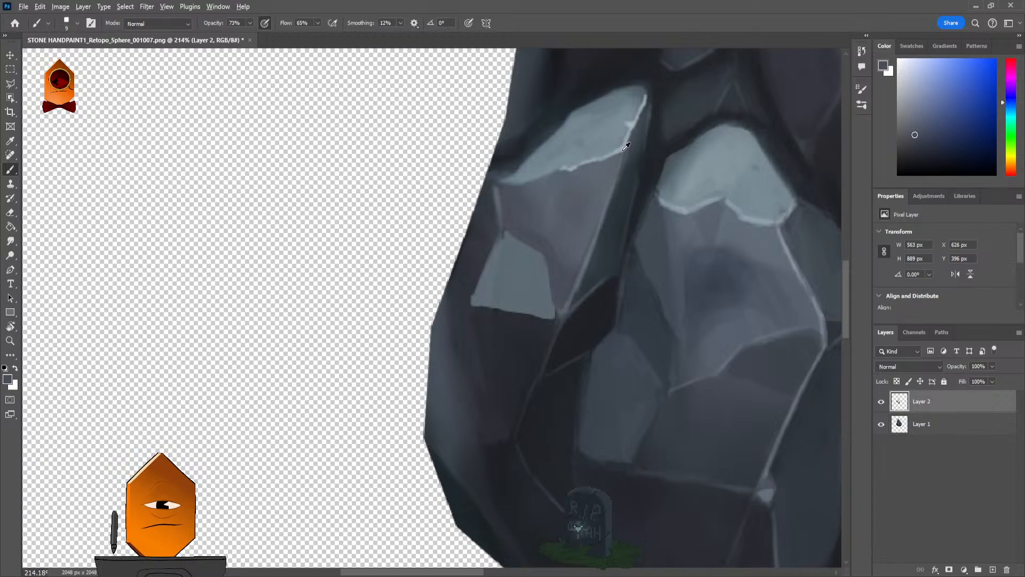
Step: Outline the left stone's new light facet with a thin pale highlight sampled from the stone's top, using a 4 px brush
left_click(604, 155, "alt")
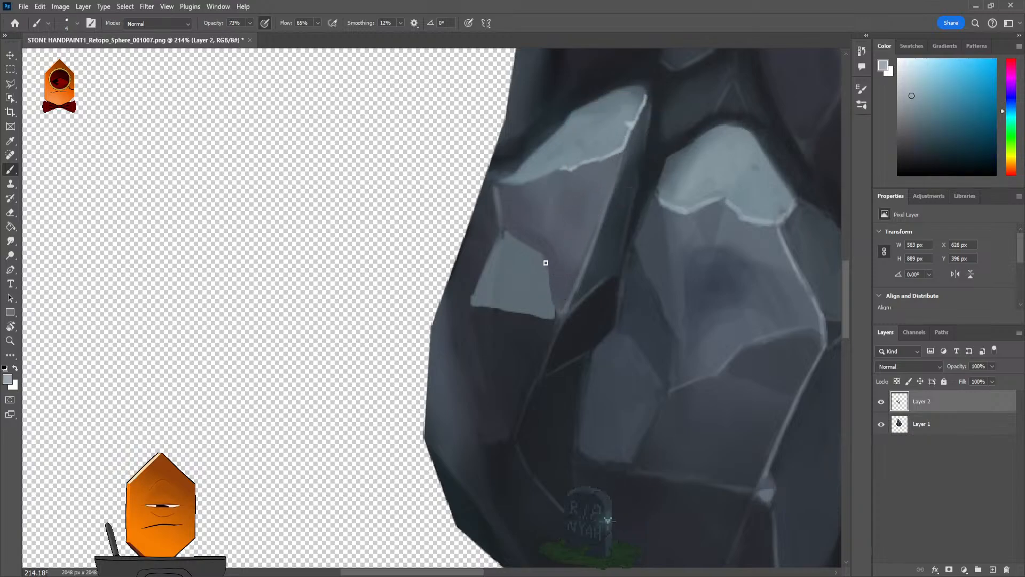
left_click_drag(556, 318, 543, 263)
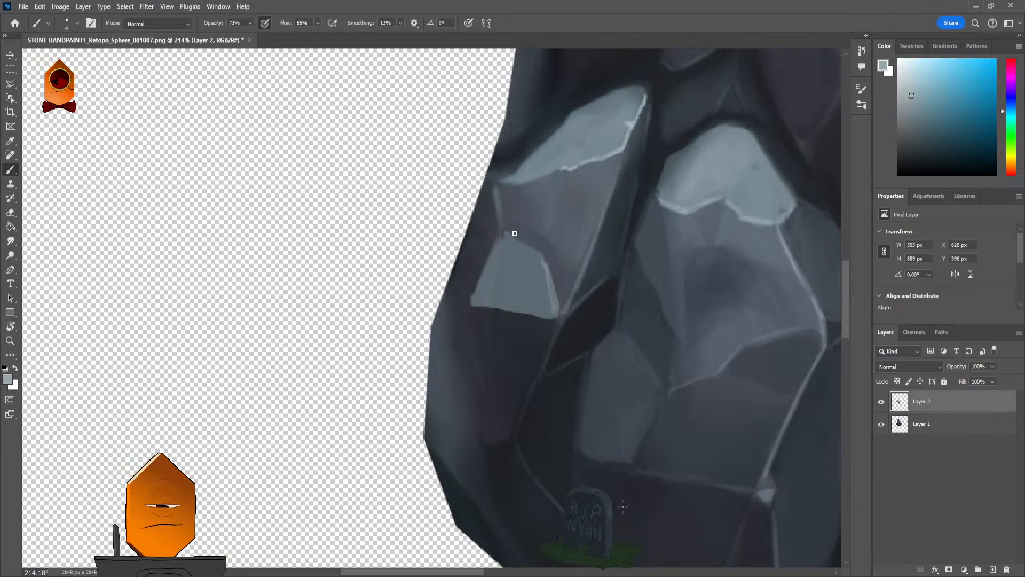
left_click_drag(515, 231, 543, 259)
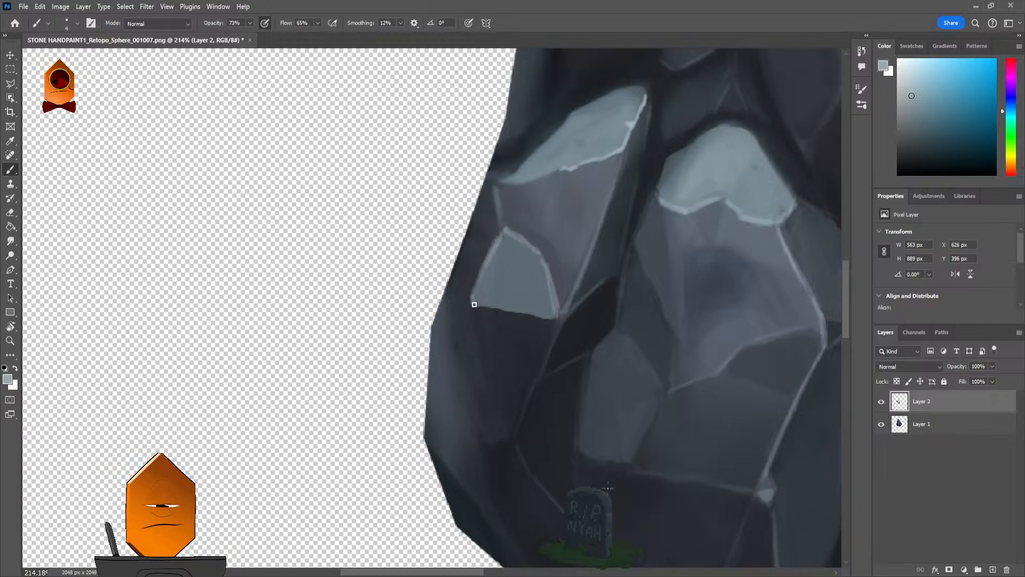
left_click_drag(502, 309, 548, 320)
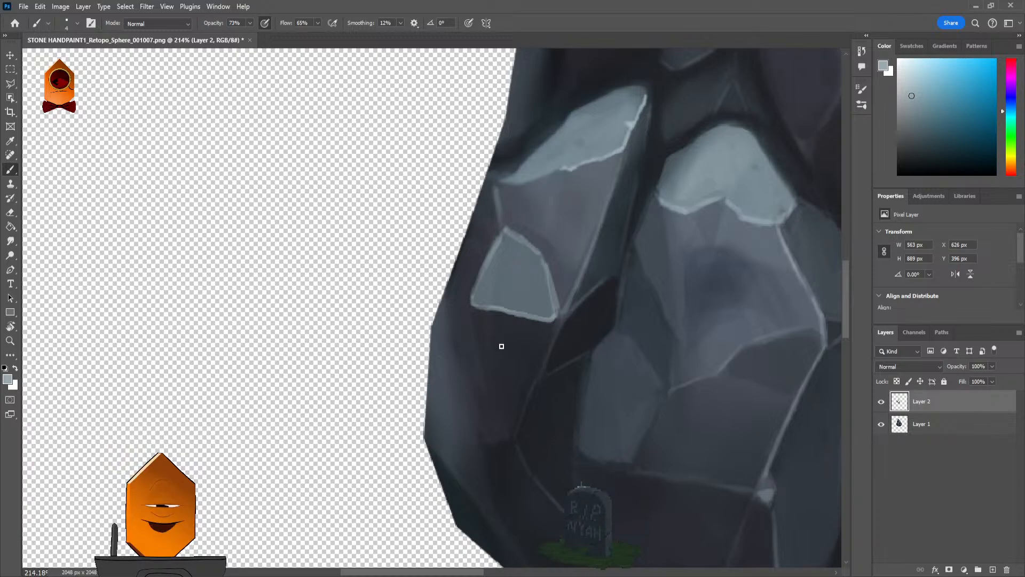
Step: Paint a thin pale highlight along the central stone's upper-left ridge, running down from its light cap
scroll(602, 355, "down", 8)
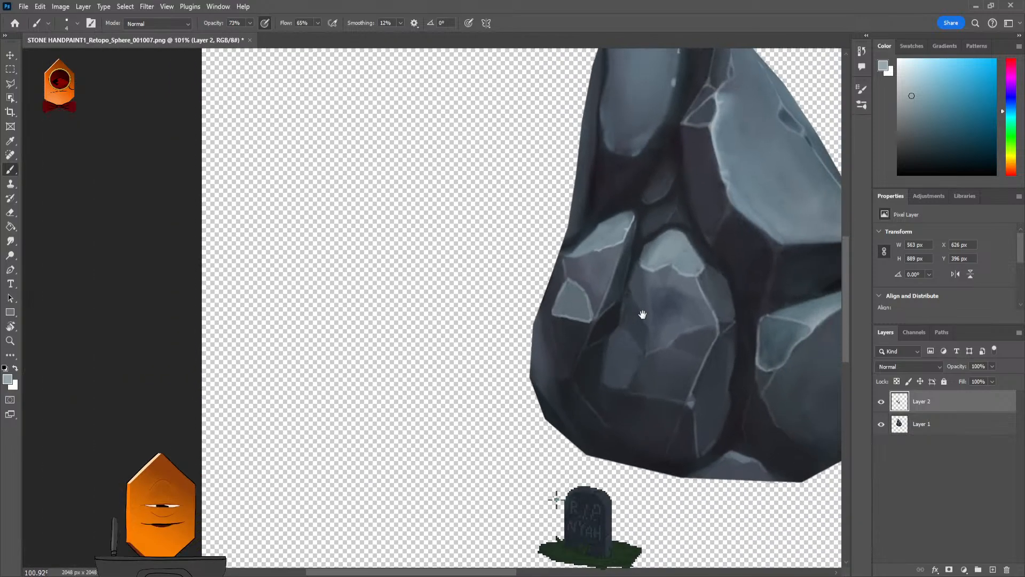
scroll(632, 363, "down", 1)
scroll(591, 359, "up", 3)
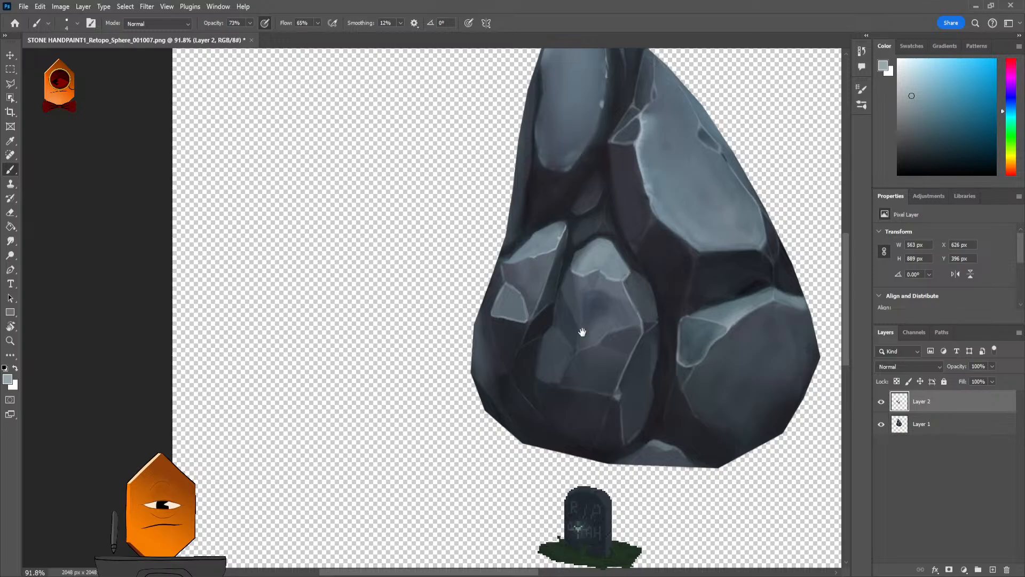
scroll(581, 373, "up", 1)
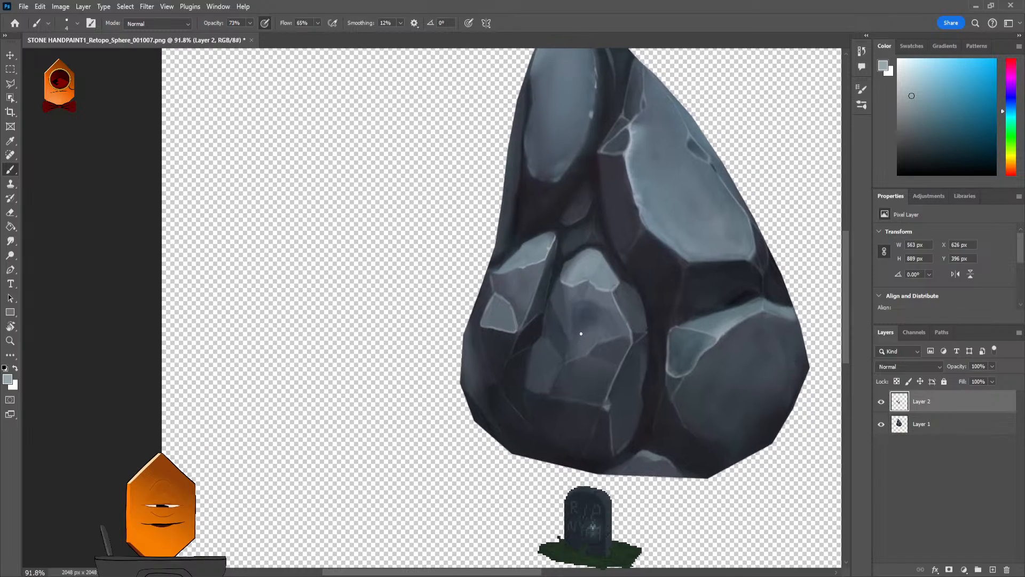
scroll(580, 334, "up", 4)
left_click_drag(585, 304, 568, 309)
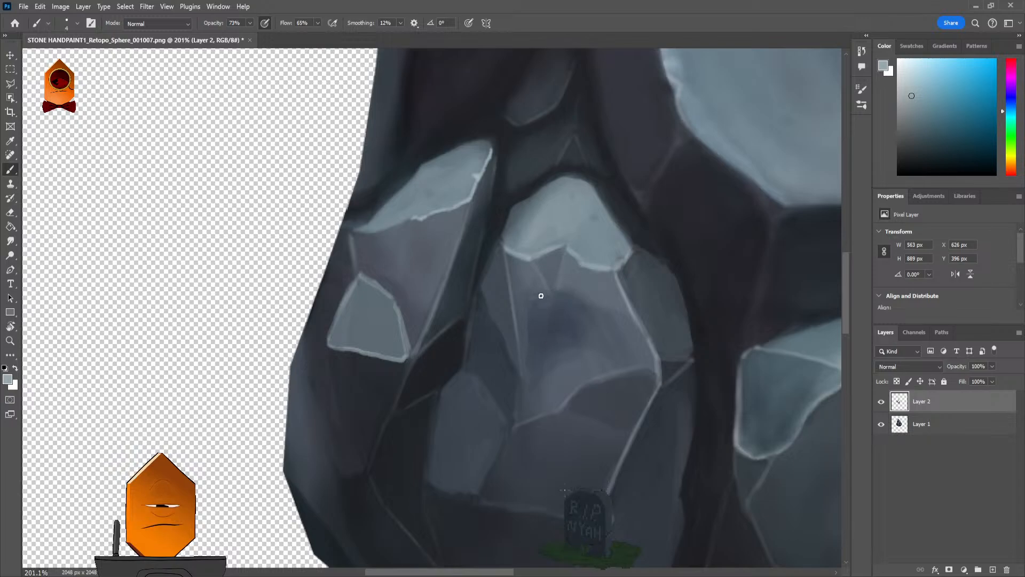
Step: Paint a small dark triangular chip beneath the notch in the central stone's light cap, using sampled dark tones and a slightly larger brush
left_click(674, 367, "alt")
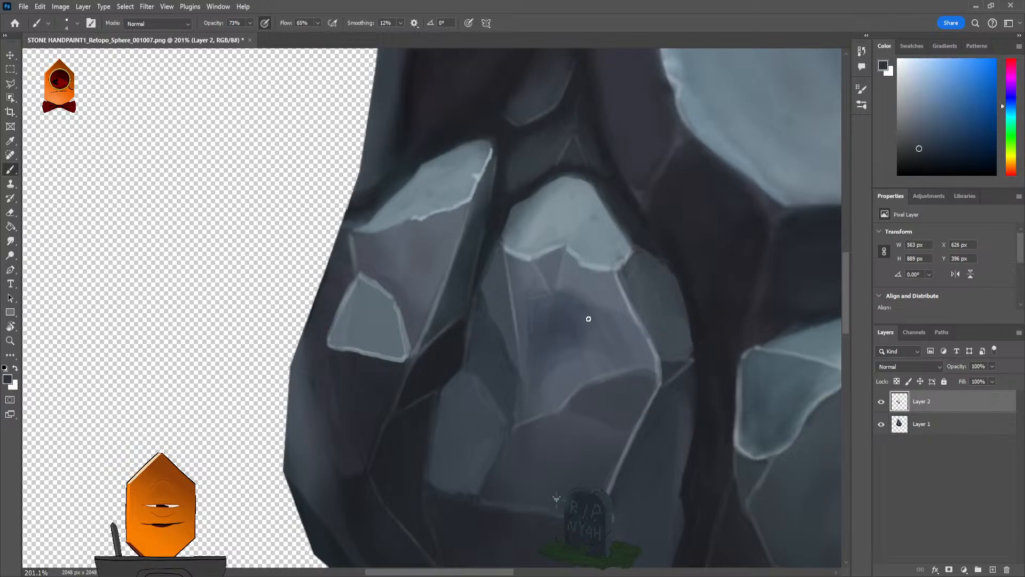
left_click(671, 236, "alt")
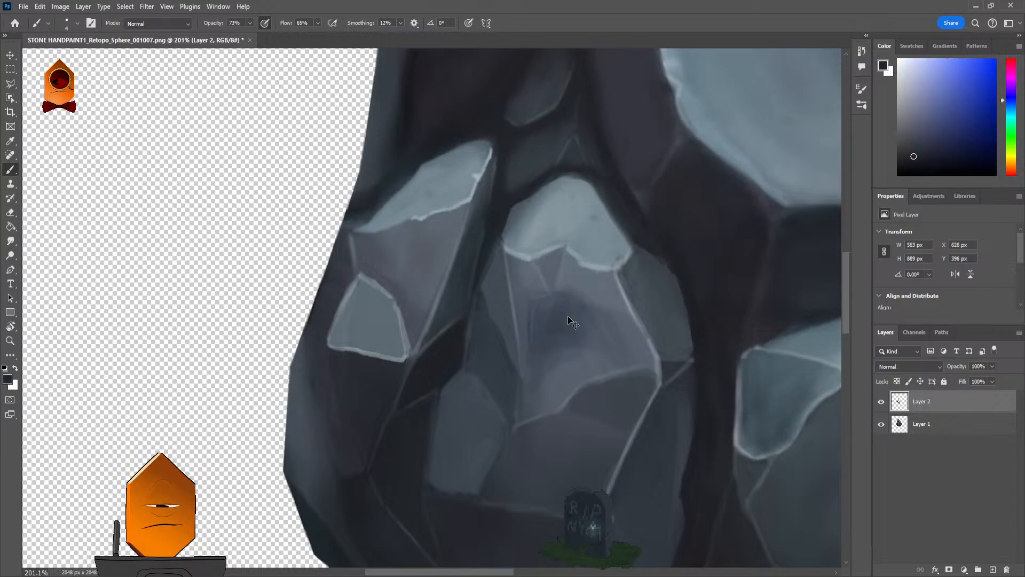
key("bracketright")
key("bracketright")
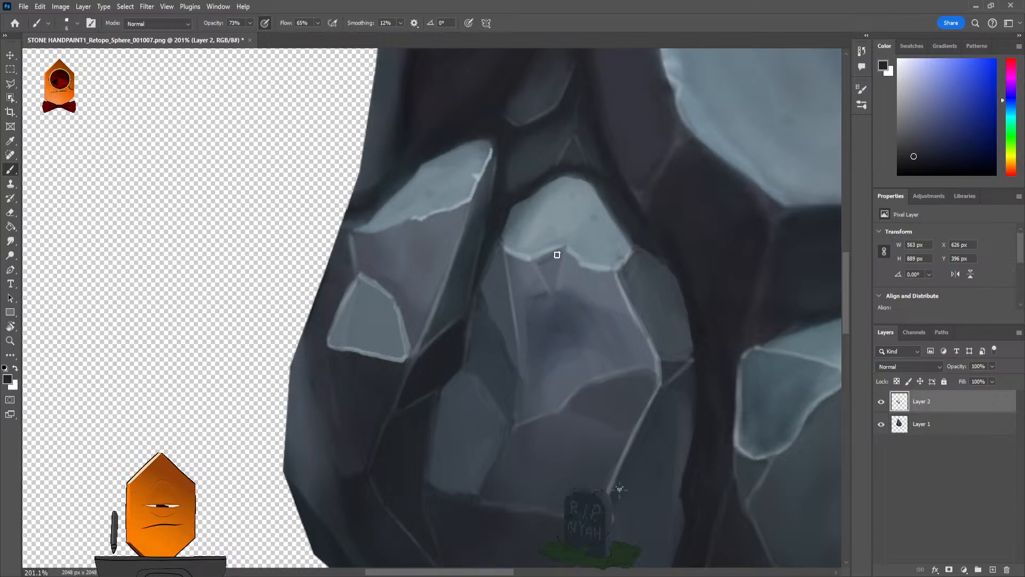
scroll(560, 263, "down", 3)
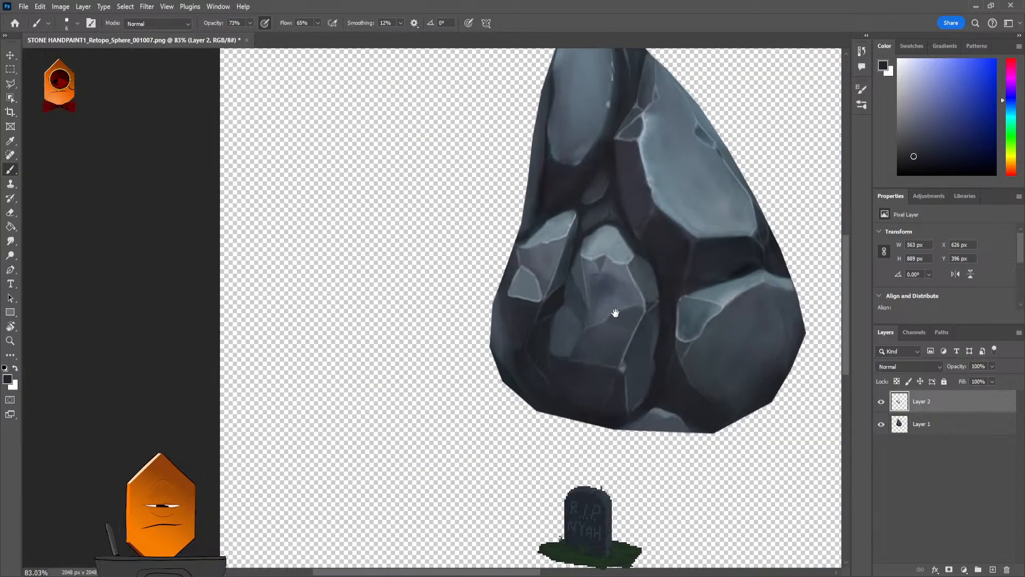
scroll(559, 269, "up", 1)
scroll(559, 269, "up", 2)
scroll(541, 240, "up", 1)
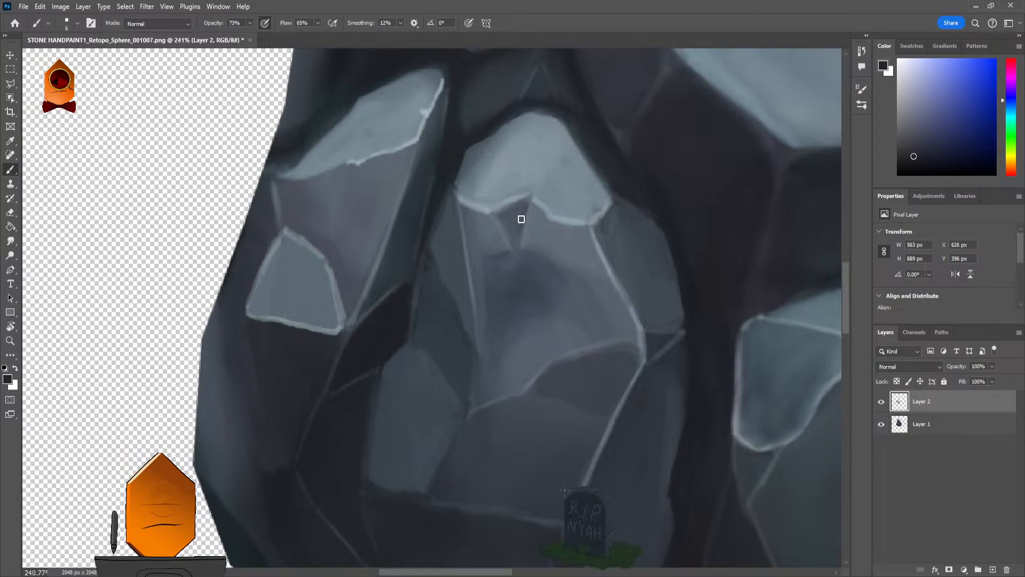
scroll(522, 219, "down", 3)
scroll(552, 309, "up", 2)
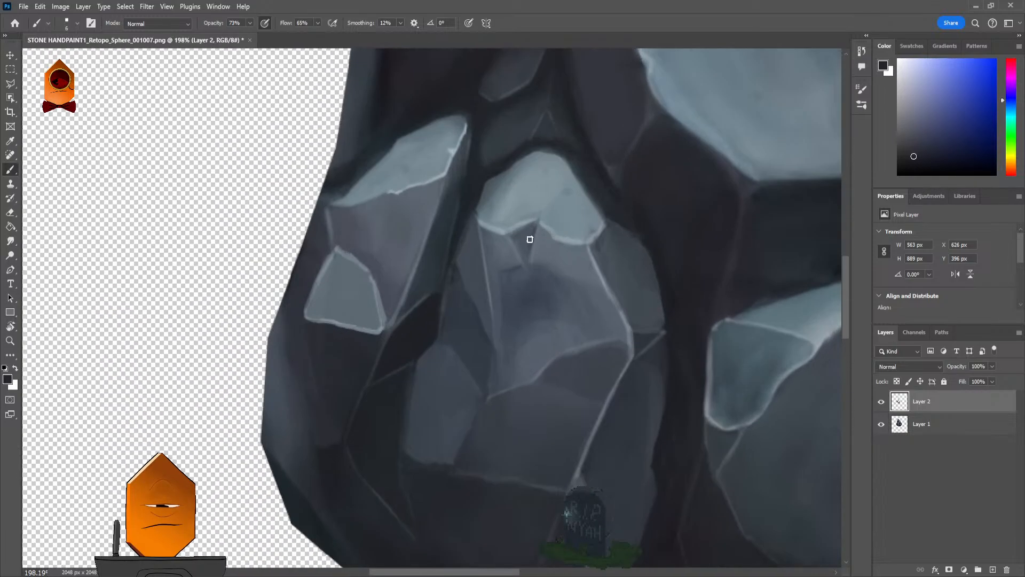
scroll(550, 299, "down", 3)
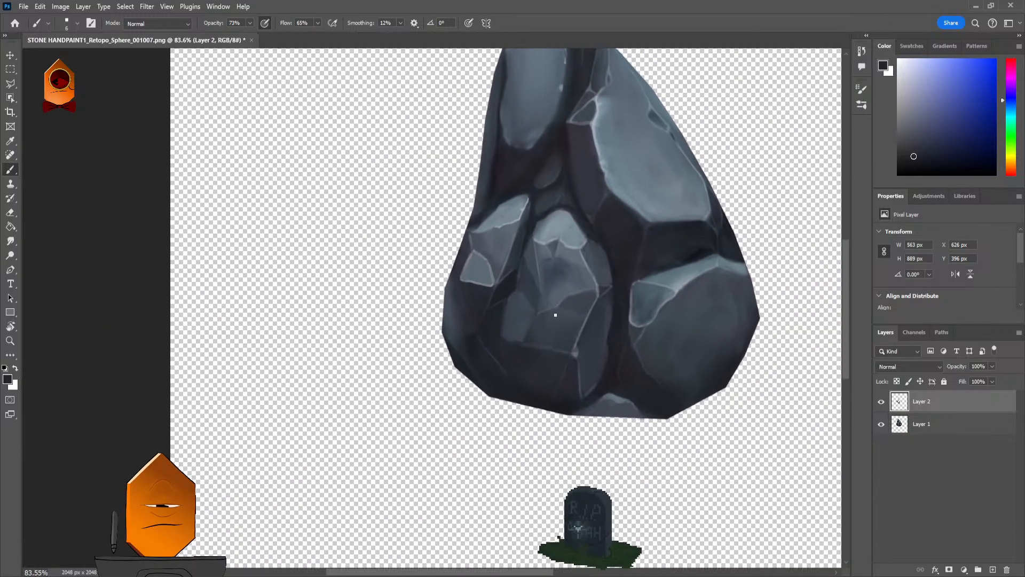
scroll(553, 321, "up", 2)
scroll(547, 242, "up", 1)
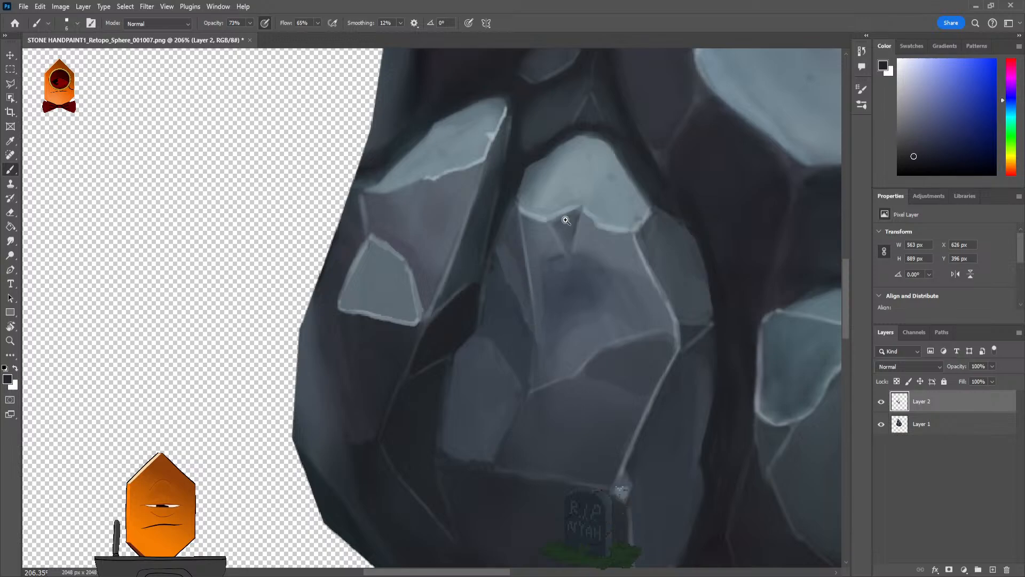
scroll(566, 220, "down", 2)
scroll(552, 251, "up", 2)
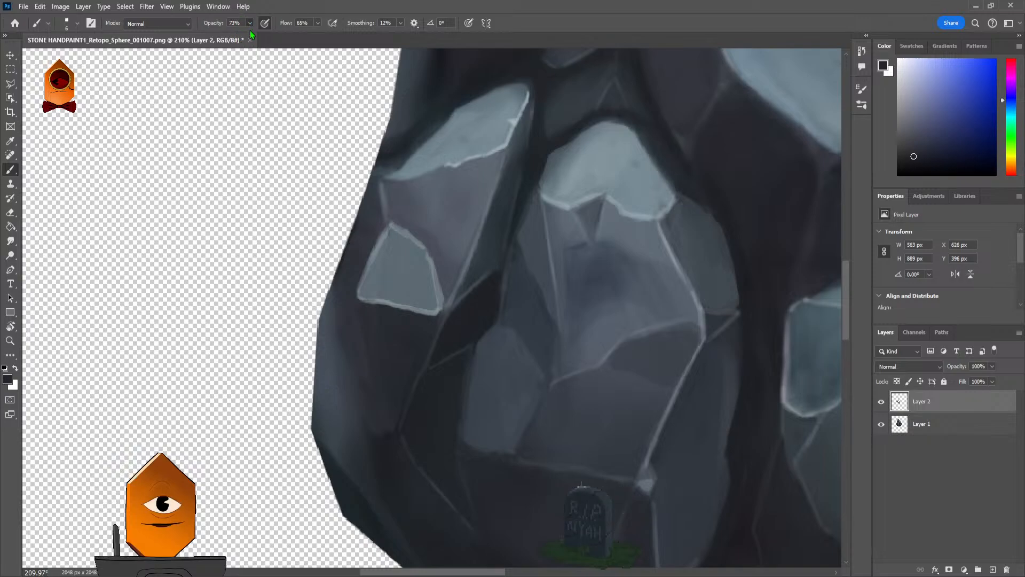
Step: Shade the upper front face of the central stone below the chip with the dark tone, at 50% opacity with a 15 px brush
key("5")
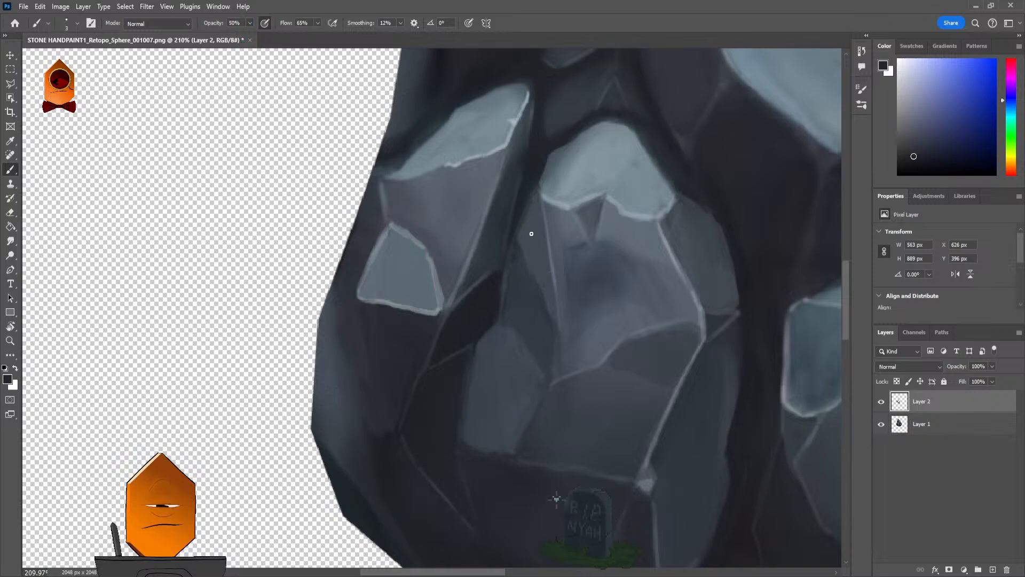
key("bracketright")
key("bracketright")
key("bracketright")
key("bracketright")
key("bracketright")
key("bracketright")
key("bracketright")
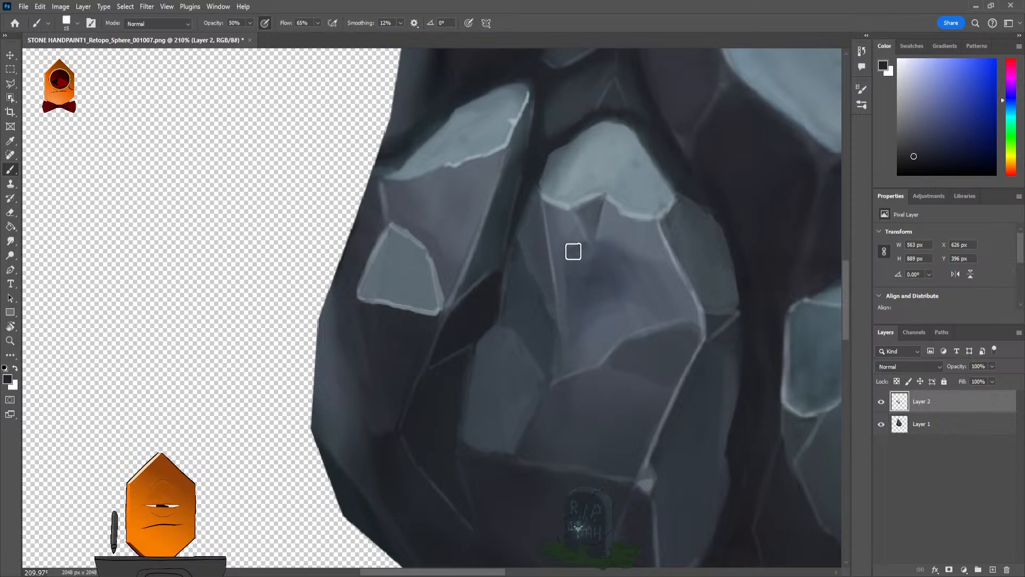
scroll(587, 257, "down", 3)
scroll(606, 241, "up", 3)
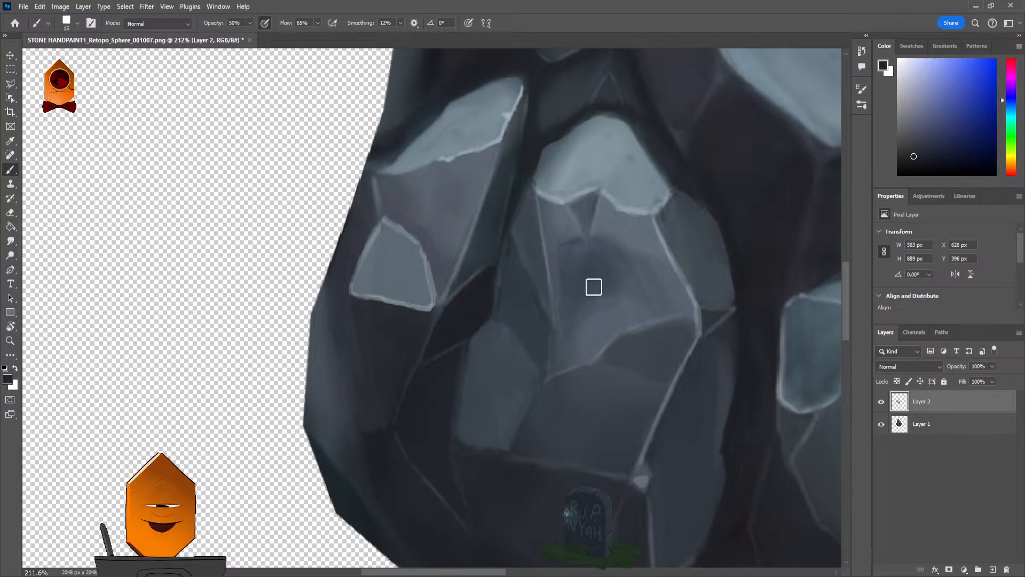
Step: Paint a thin light crease along the lower edge of the central stone's lower-right facet, using a sampled light blue-grey and a 5 px brush
mouse_move(636, 256)
left_mouse_down()
mouse_move(639, 282)
mouse_move(609, 350)
mouse_move(595, 290)
mouse_move(561, 305)
mouse_move(593, 252)
mouse_move(588, 302)
mouse_move(589, 290)
left_mouse_up()
scroll(593, 252, "up", 3)
key("bracketleft")
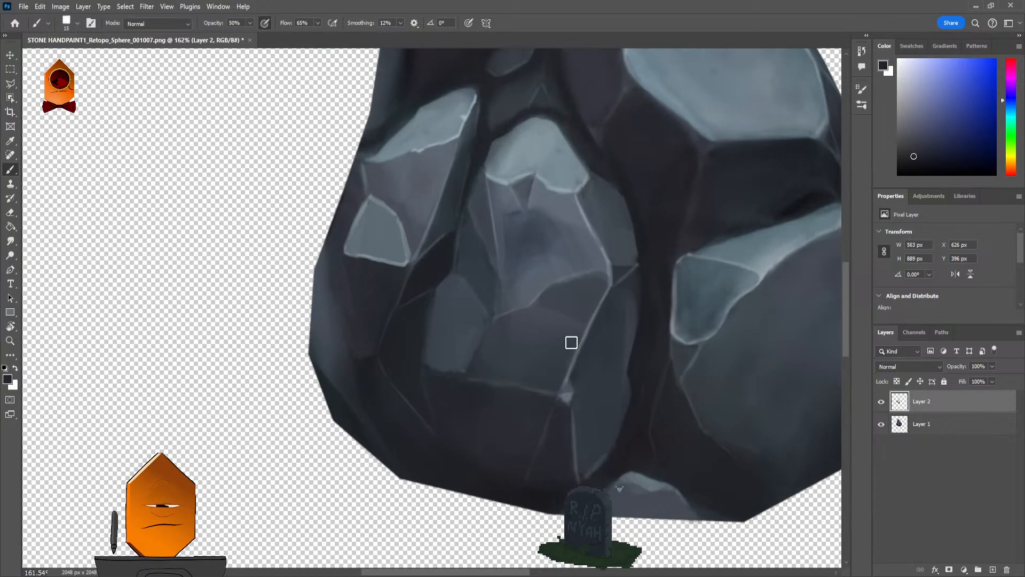
key("bracketleft")
key("bracketleft")
key("bracketleft")
key("bracketleft")
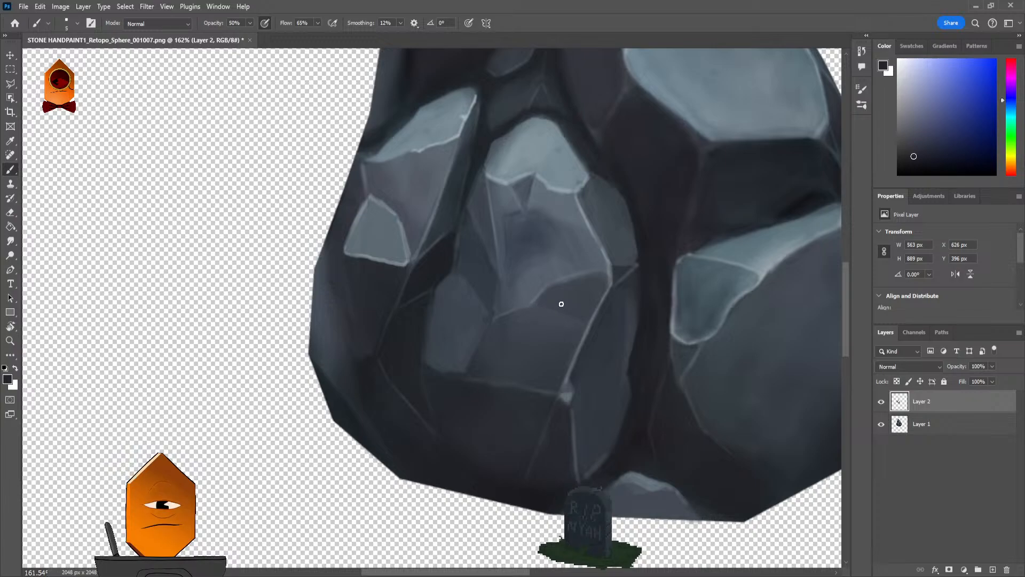
left_click(566, 215, "alt")
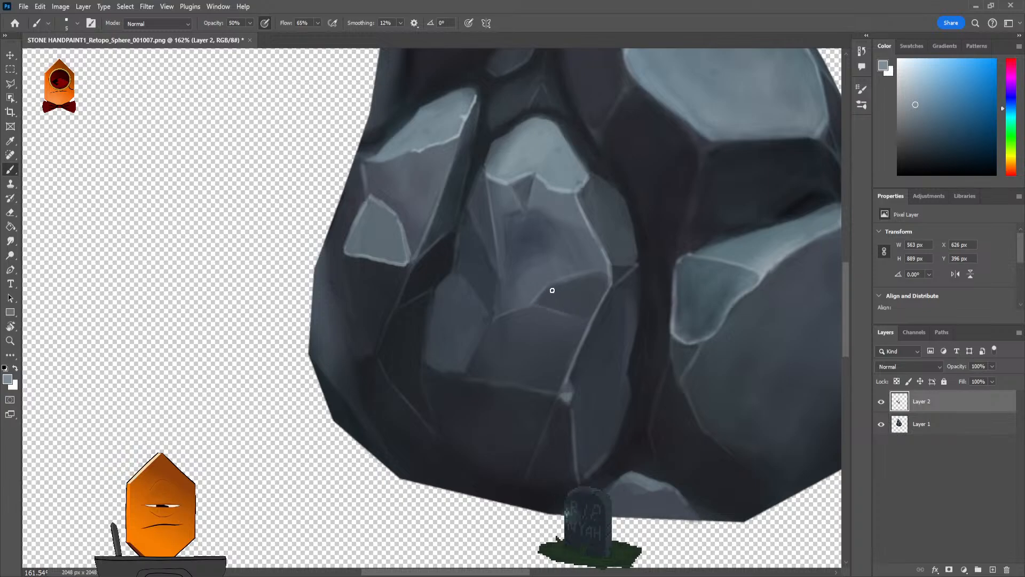
scroll(571, 274, "down", 5)
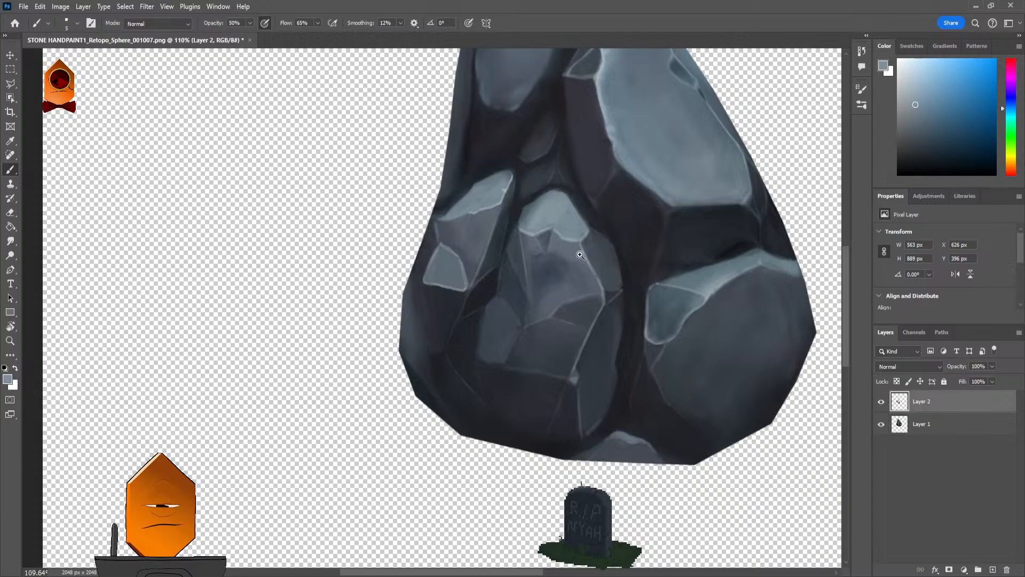
left_click_drag(581, 255, 607, 279)
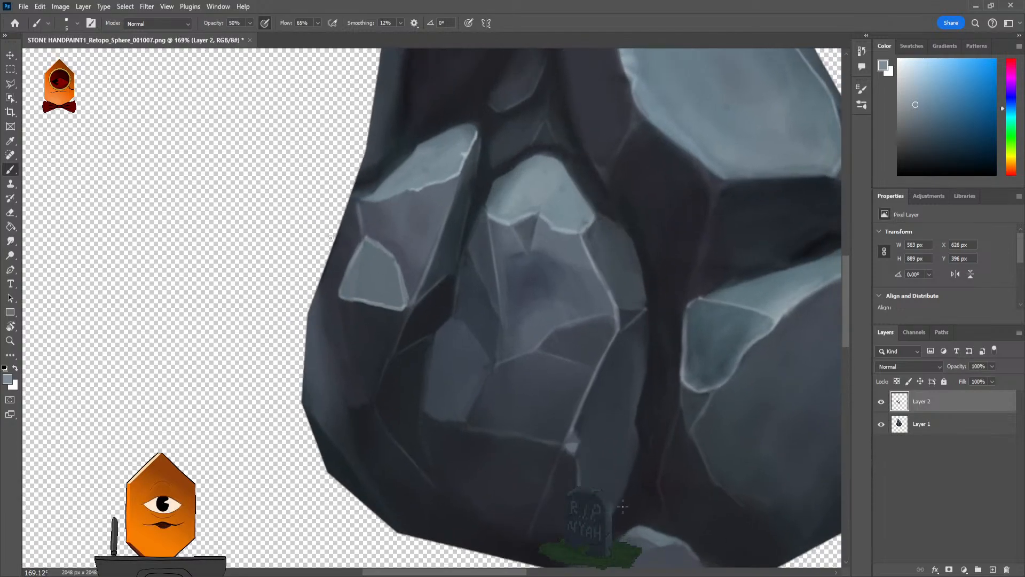
Step: Compare the rock with and without the Layer 2 paint and examine the lower stones within the whole texture
left_click(882, 402)
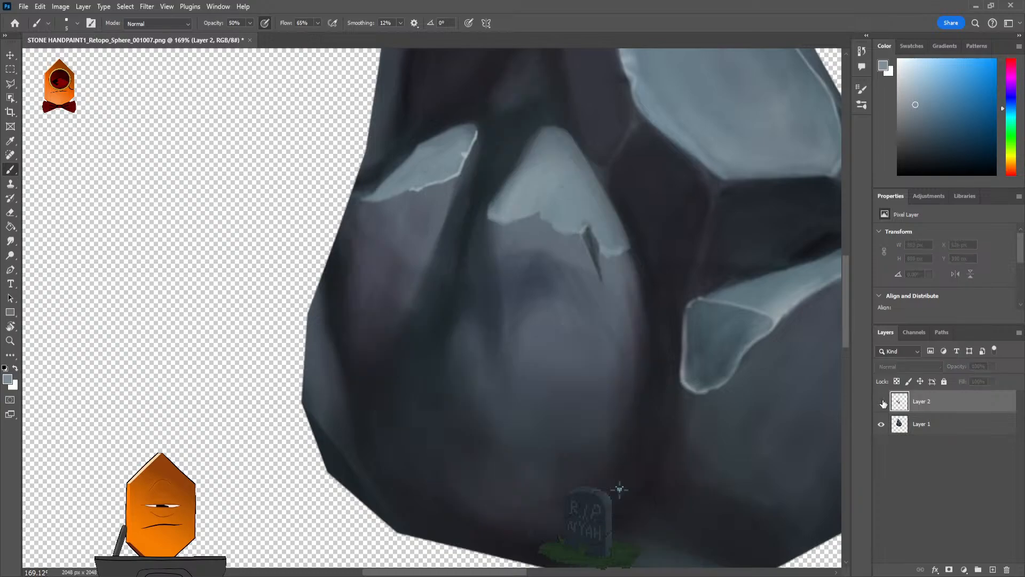
left_click(881, 402)
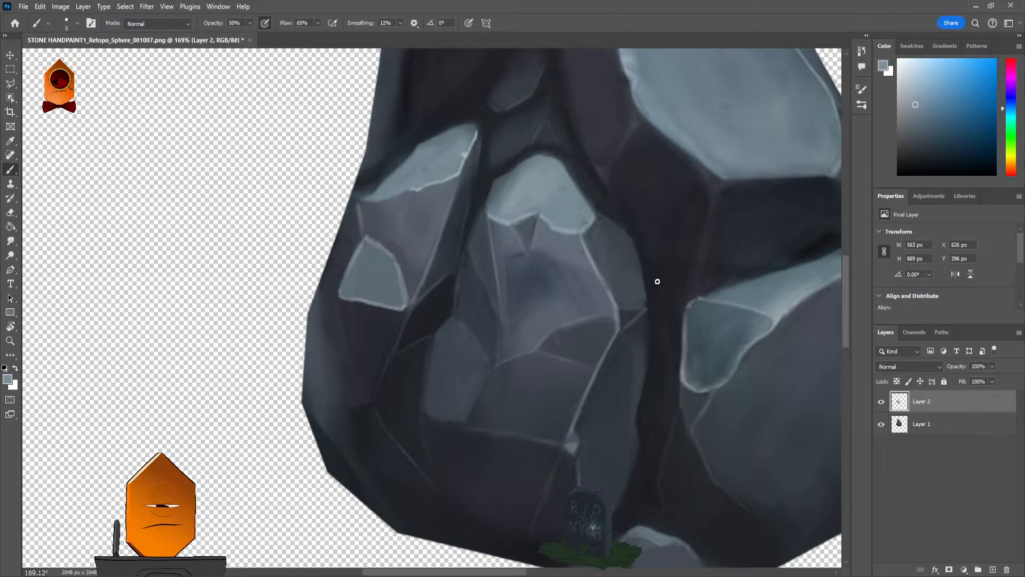
scroll(623, 271, "down", 5)
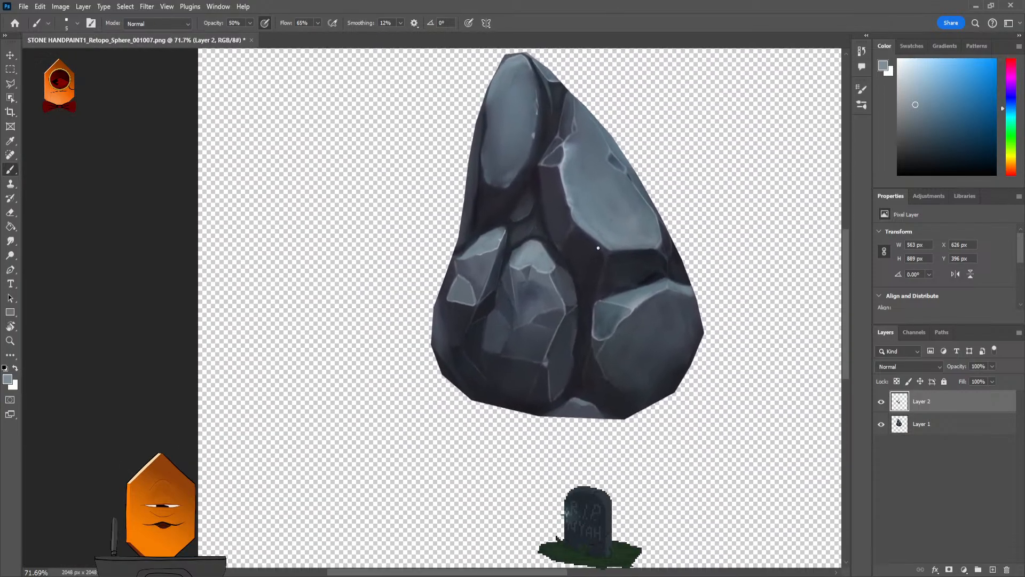
left_click_drag(598, 248, 652, 304)
left_click_drag(649, 385, 608, 373)
scroll(614, 331, "up", 5)
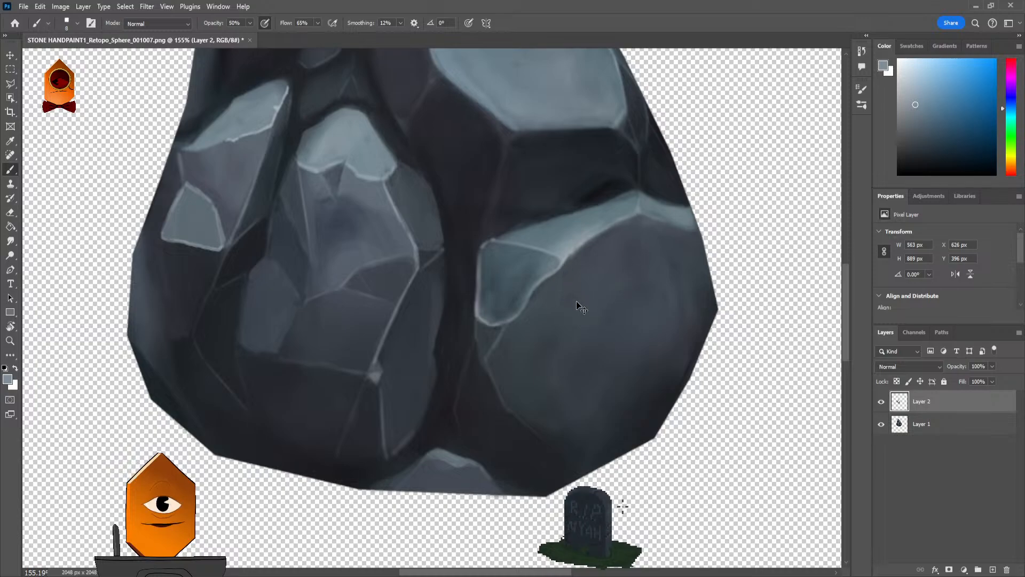
key("ctrl+comma")
key("ctrl+comma")
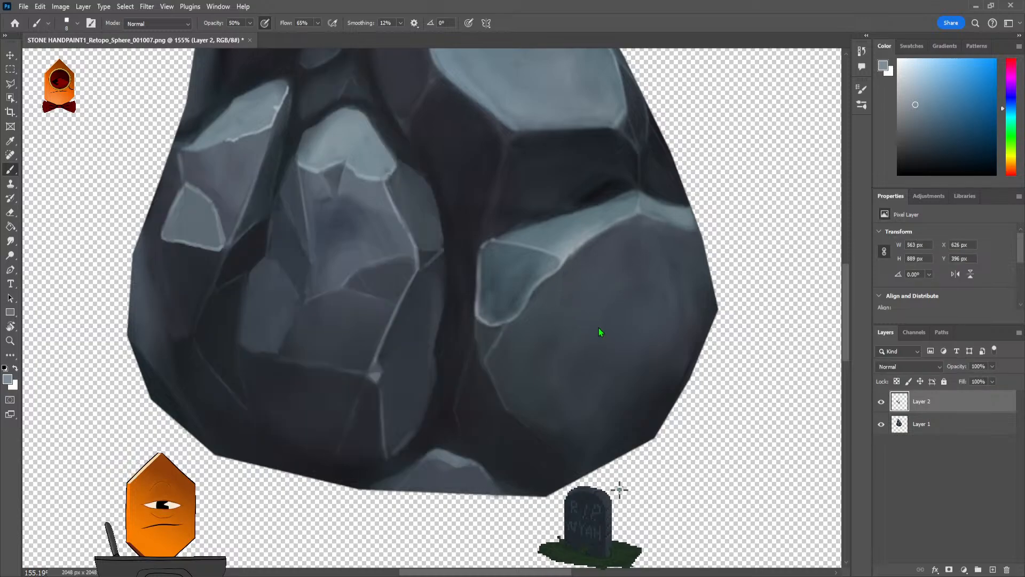
scroll(553, 304, "down", 5)
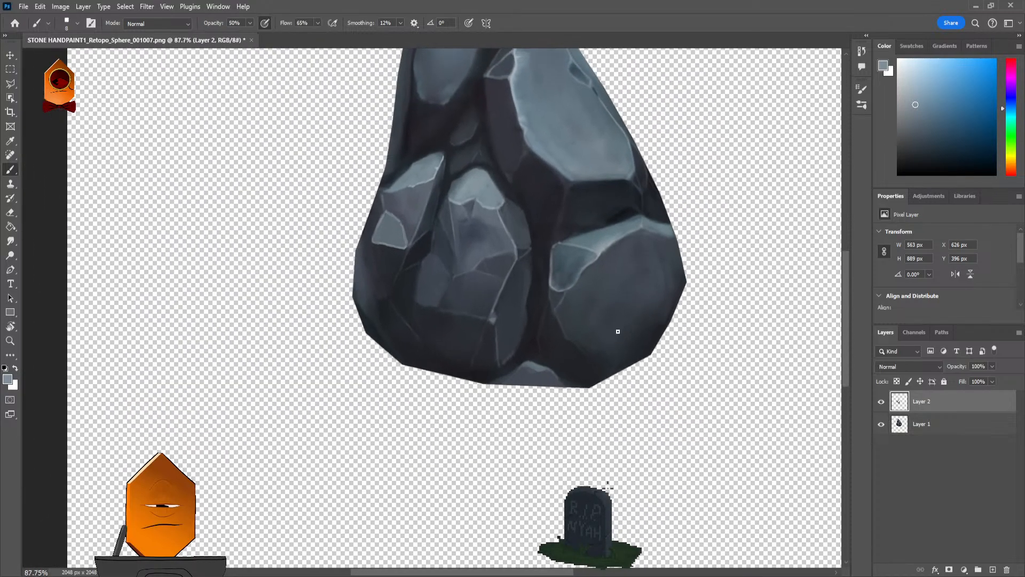
scroll(485, 345, "up", 5)
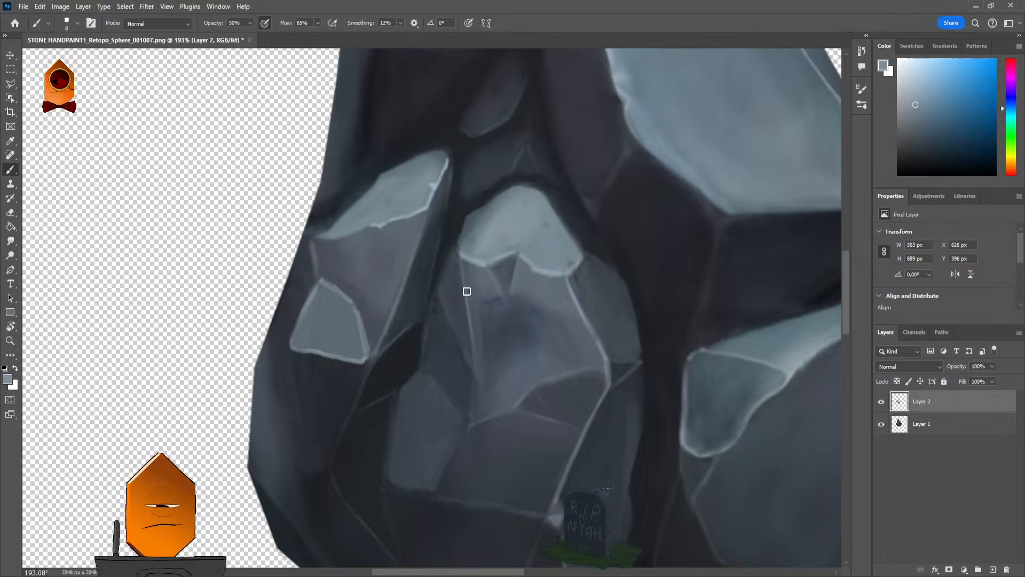
Step: Fill and sharpen the central stone's left-side facets with sampled dark blue-grey tones, raising the brush opacity to 100%
left_click(464, 291, "alt")
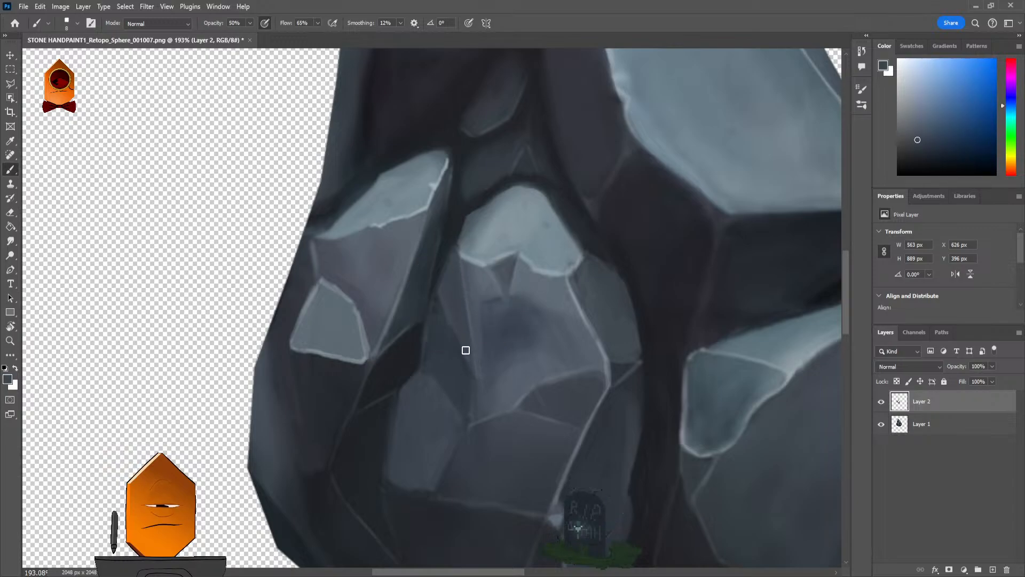
scroll(465, 336, "up", 1)
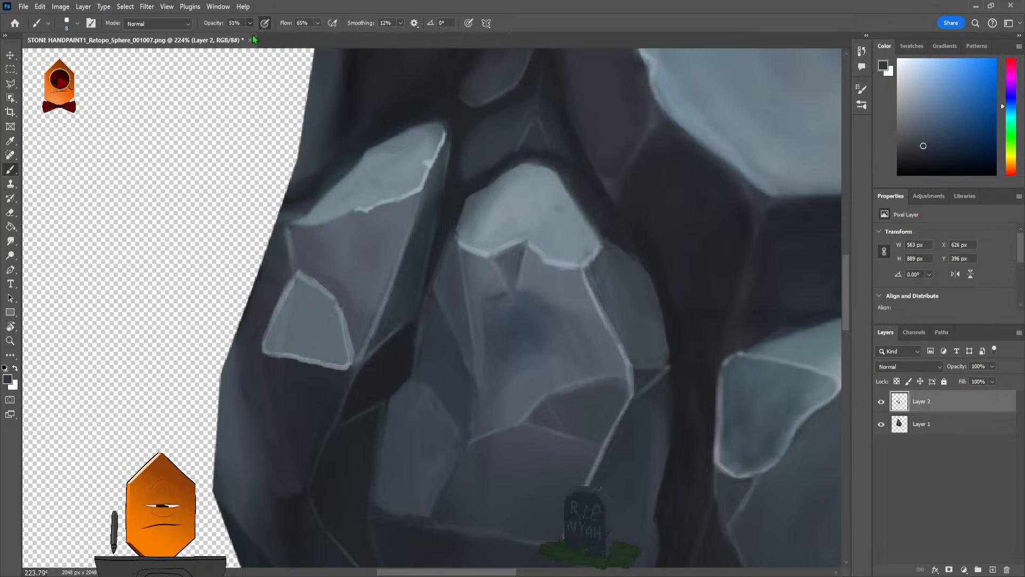
key("0")
scroll(479, 373, "down", 3)
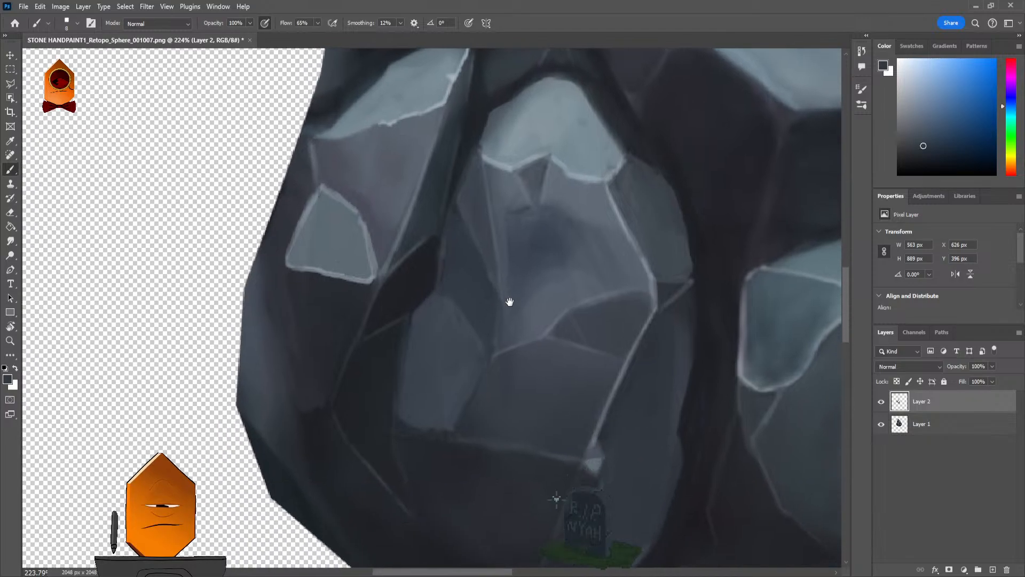
left_click(438, 302, "alt")
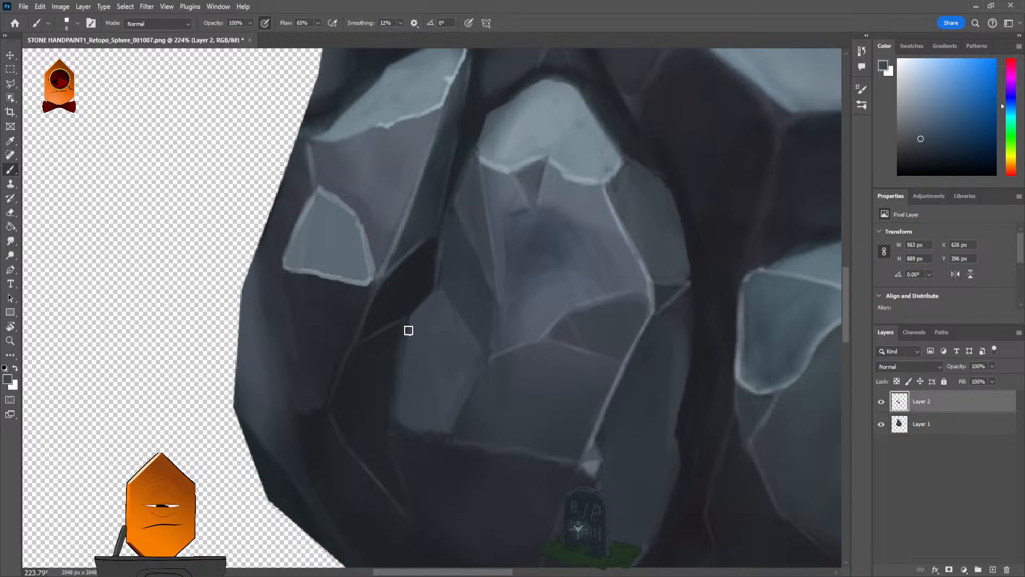
mouse_move(406, 347)
left_mouse_down()
mouse_move(396, 403)
mouse_move(415, 424)
left_mouse_up()
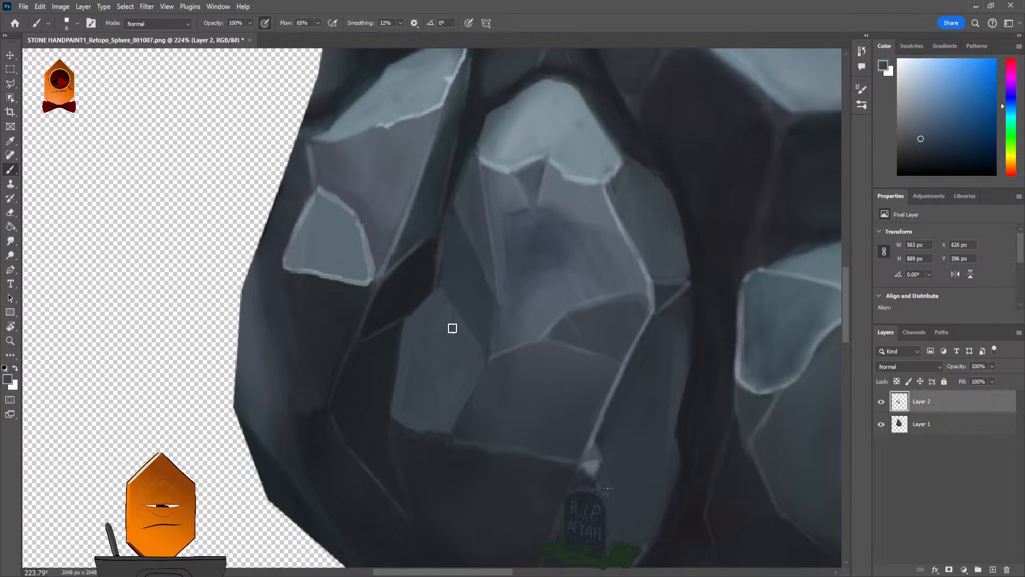
Step: Paint a small dark chip in the left corner of the central stone's lower-right facet with a sampled near-black tone
scroll(478, 352, "down", 5)
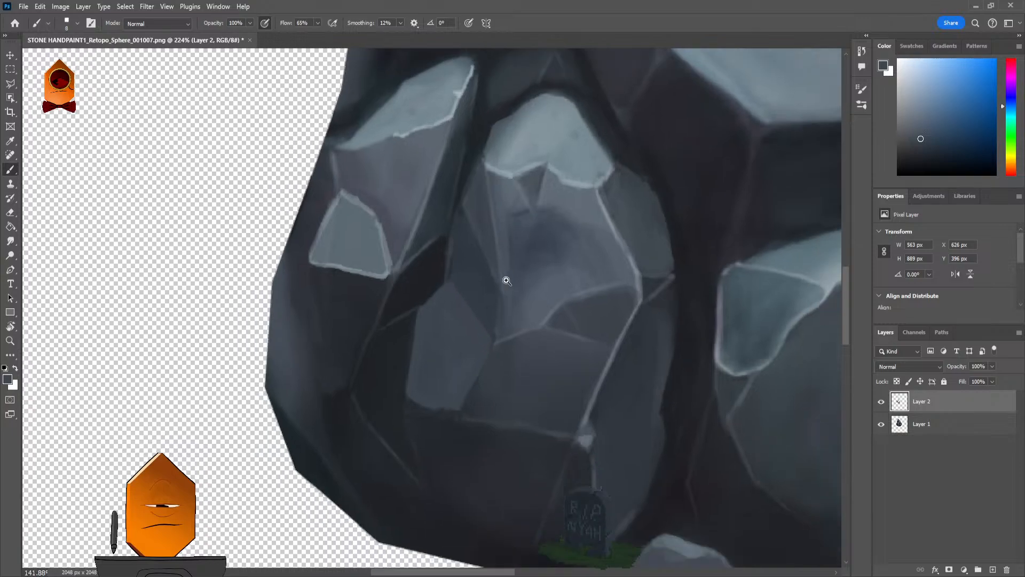
left_click_drag(521, 298, 502, 318)
scroll(536, 298, "up", 5)
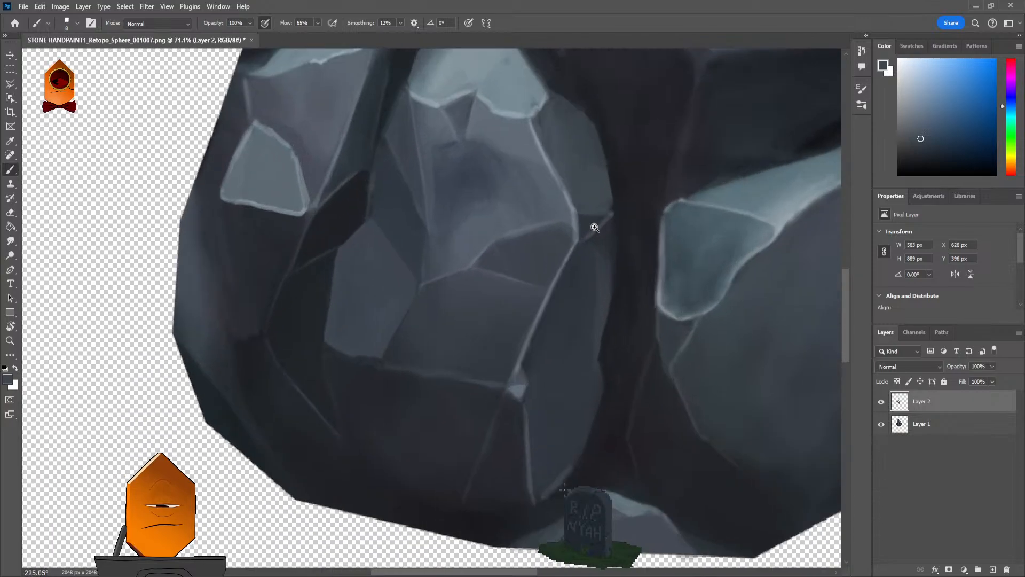
left_click(512, 287, "alt")
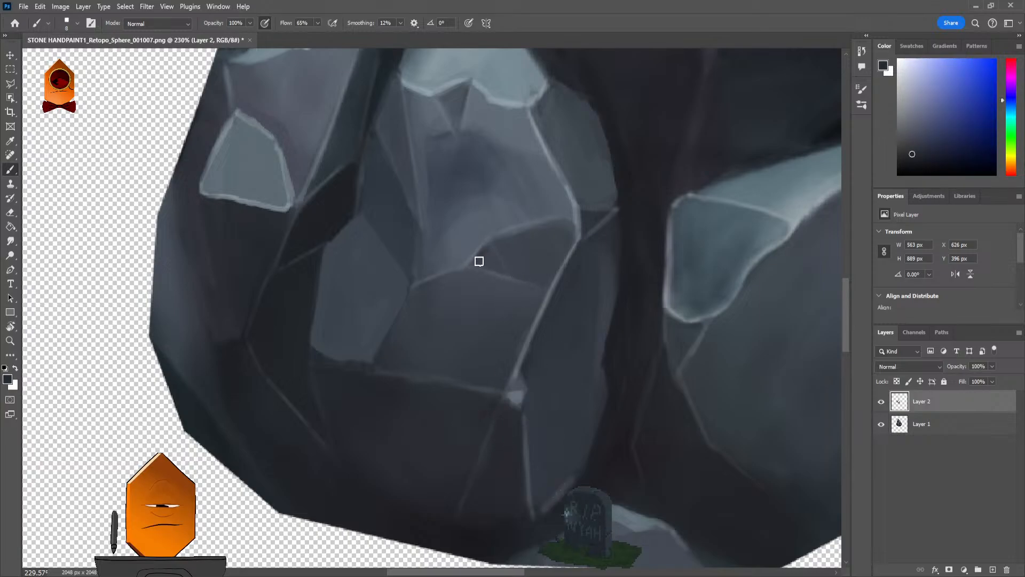
left_click_drag(479, 261, 495, 266)
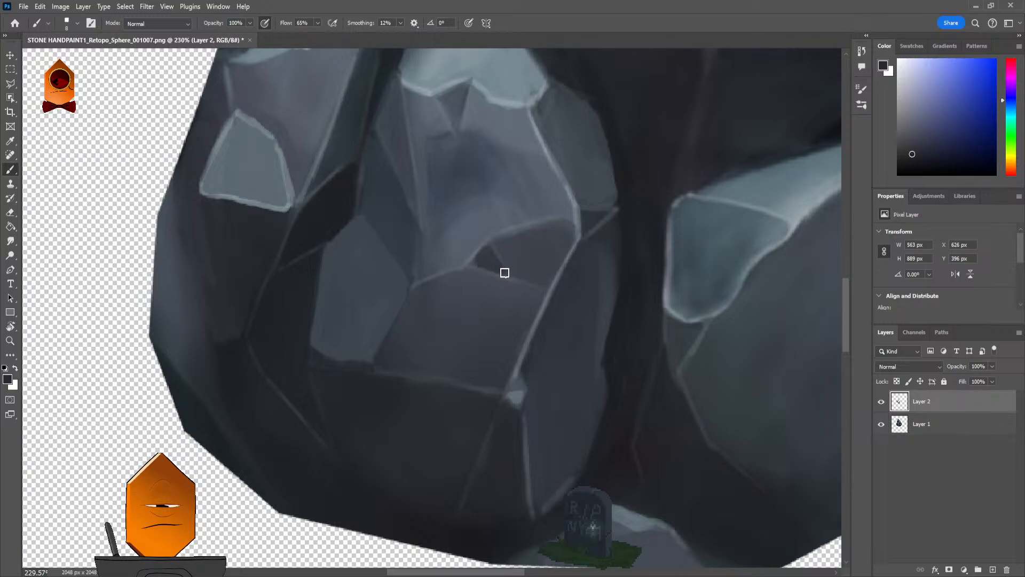
scroll(505, 273, "down", 6)
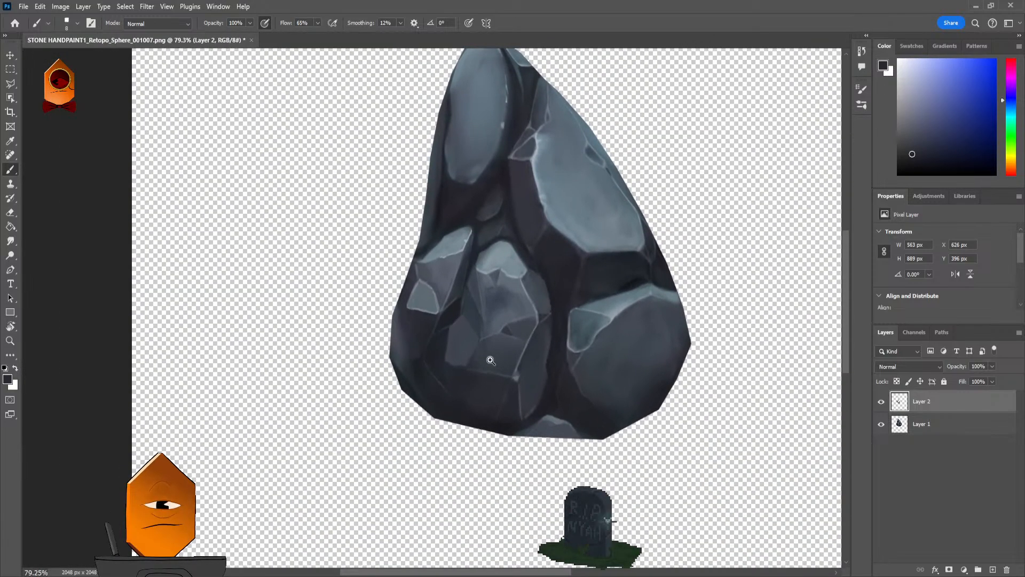
scroll(490, 361, "up", 5)
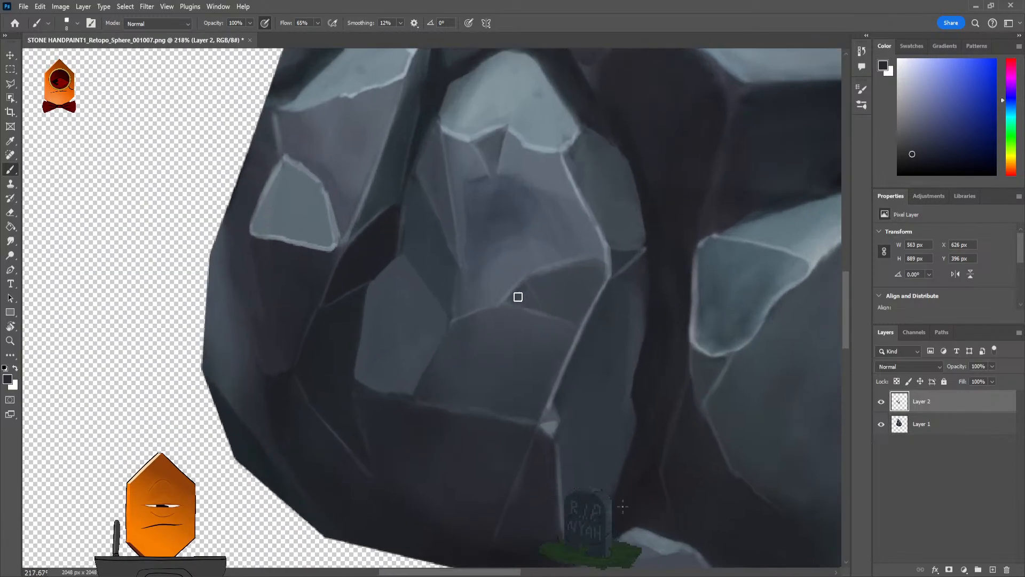
Step: Highlight the top edge of the small bottom stone with a sampled light teal-grey, lowering the brush opacity to 50%
scroll(618, 287, "down", 5)
scroll(583, 332, "up", 1)
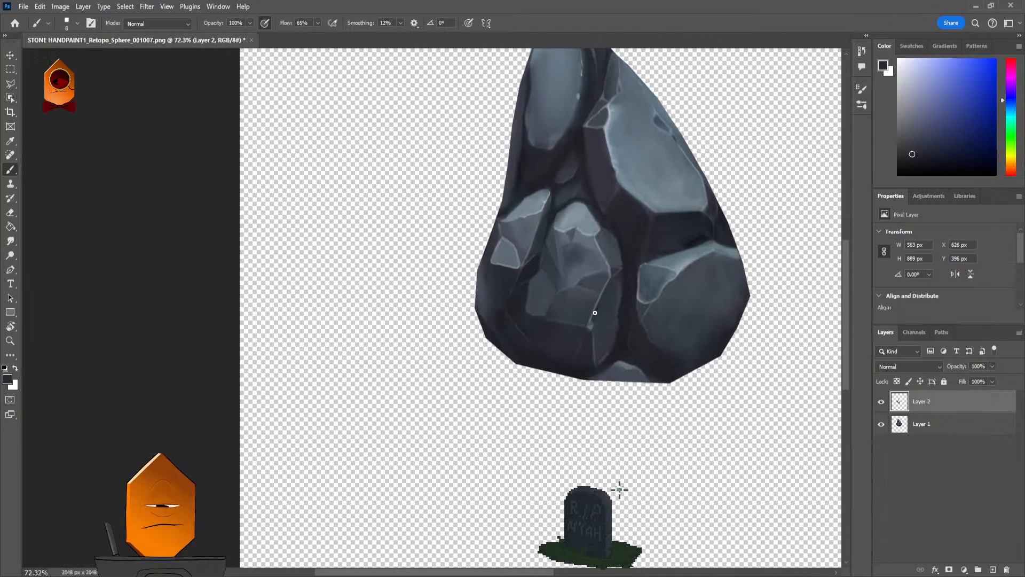
scroll(618, 488, "up", 3)
scroll(630, 296, "up", 1)
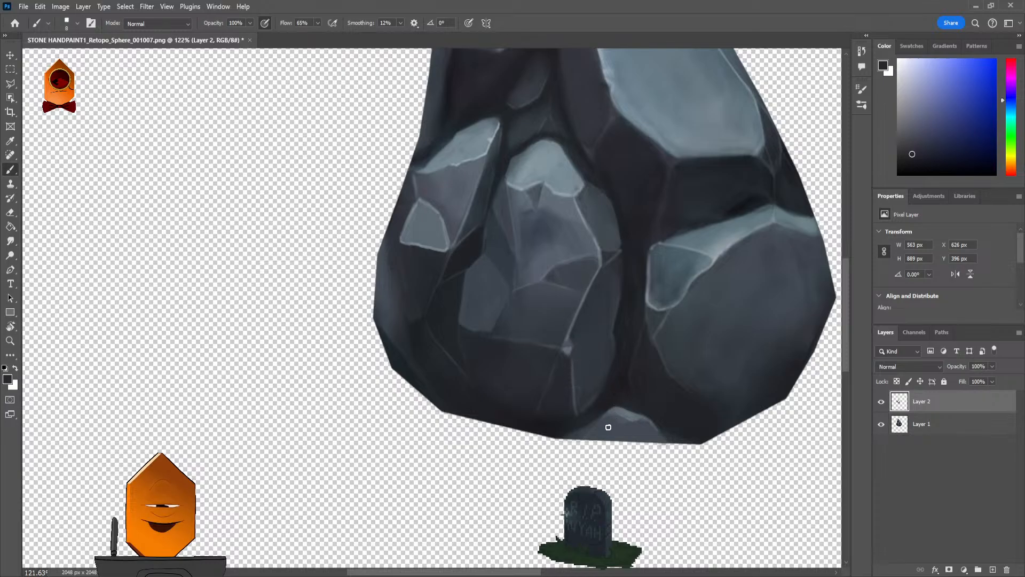
left_click(670, 268, "alt")
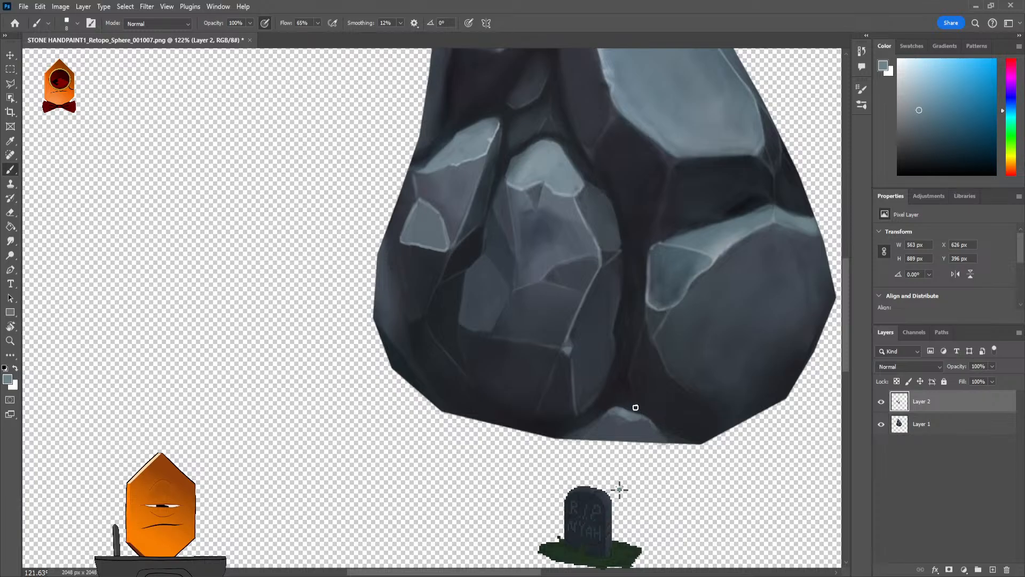
scroll(636, 414, "down", 3)
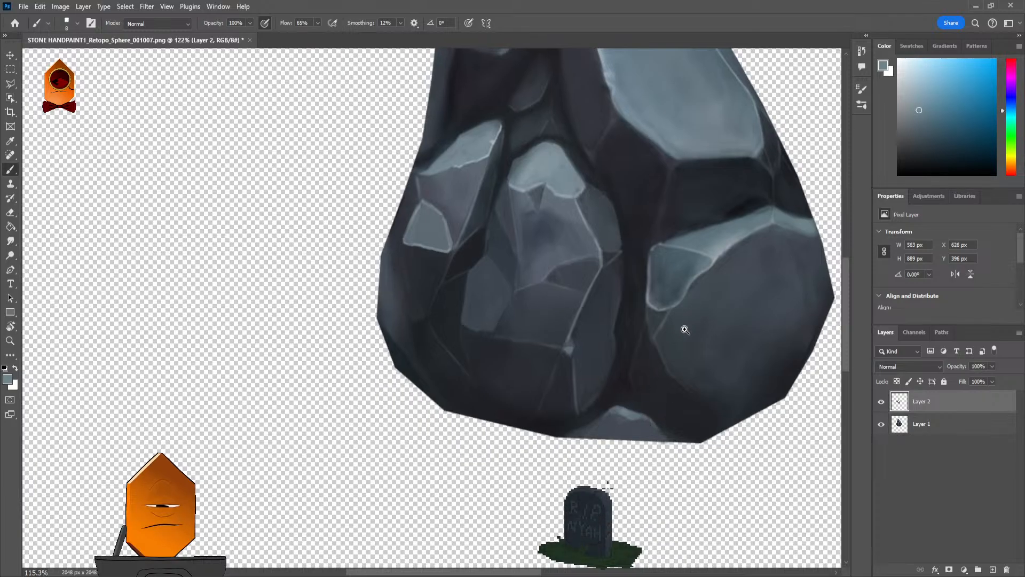
scroll(635, 305, "up", 4)
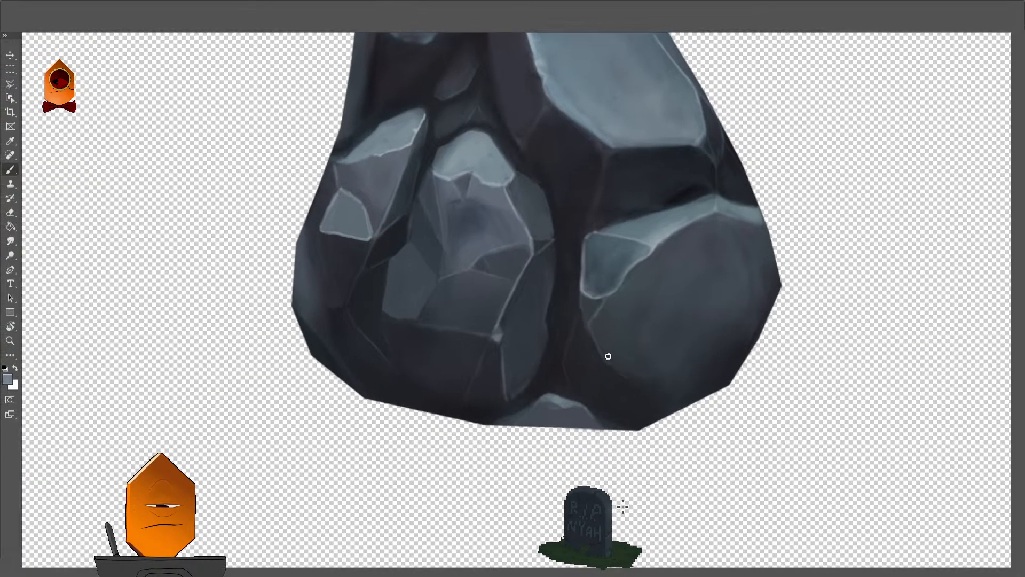
scroll(613, 356, "up", 3)
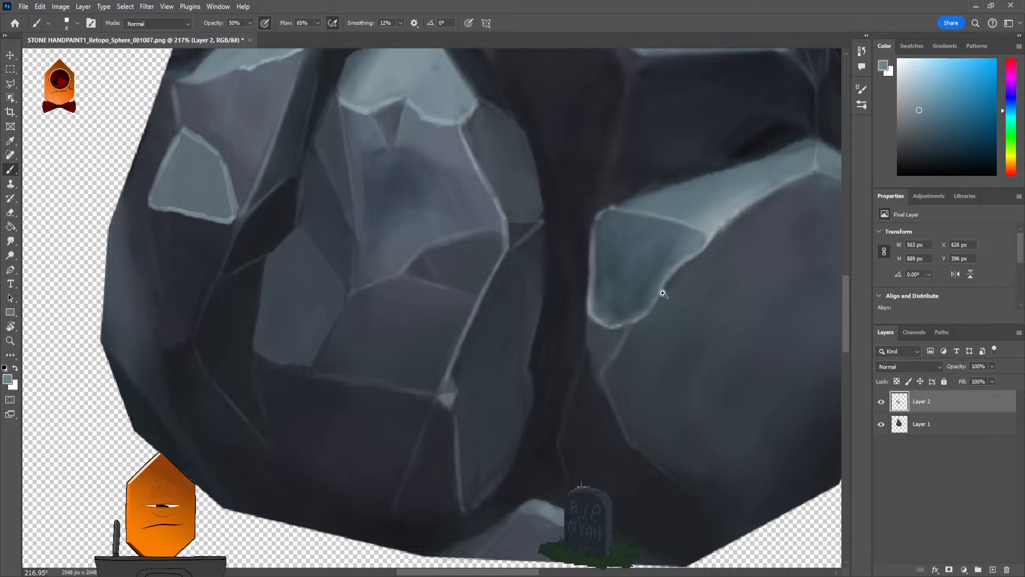
Step: Refine the small facet below the right stone's teal chip with sampled near-black and dark grey tones at 50% opacity
left_click_drag(663, 293, 606, 299)
left_click_drag(671, 311, 641, 318)
left_click_drag(622, 369, 602, 368)
left_click_drag(625, 306, 662, 305)
left_click(573, 288, "alt")
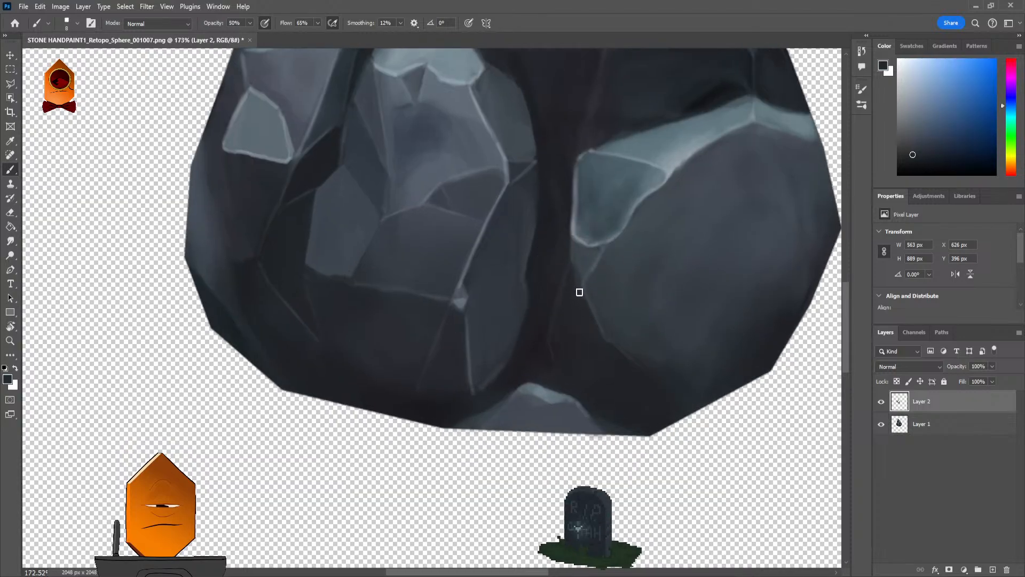
left_click(575, 264, "alt")
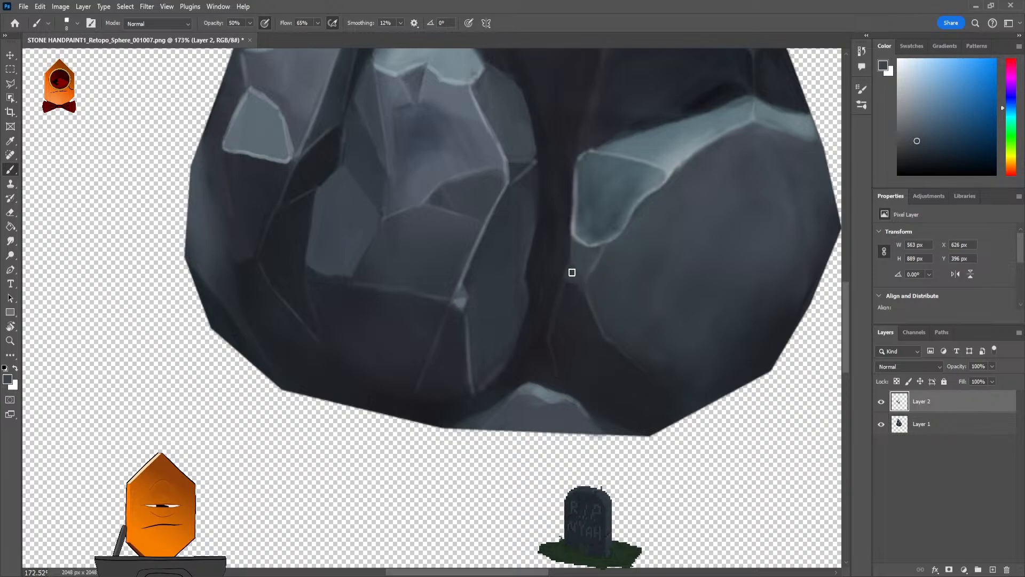
Step: Enlarge the brush to 15 px and blend the central stone's right-side facets with the sampled dark grey
scroll(581, 272, "down", 5)
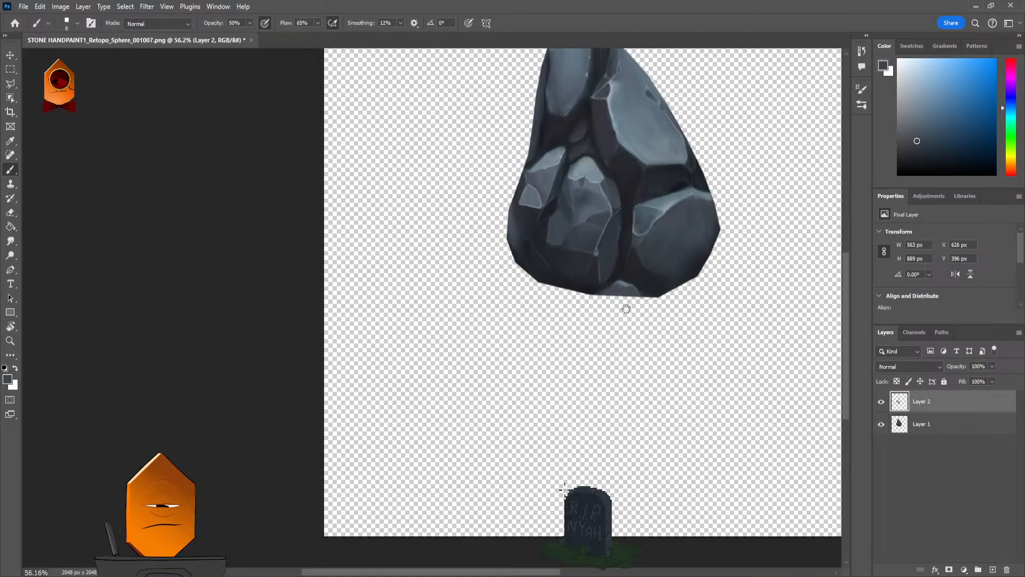
scroll(623, 303, "up", 3)
scroll(625, 229, "up", 1)
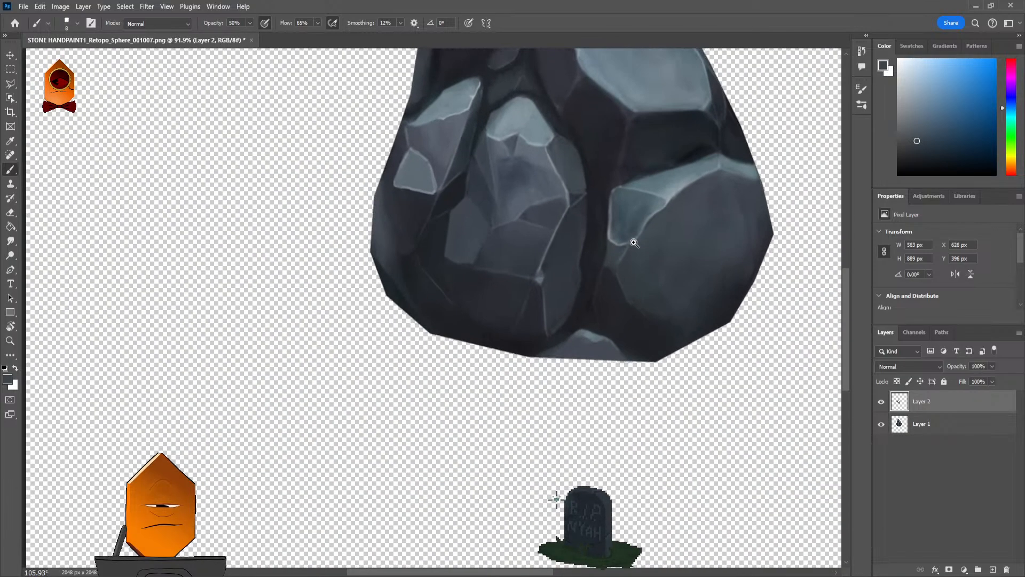
key("bracketright")
key("bracketright")
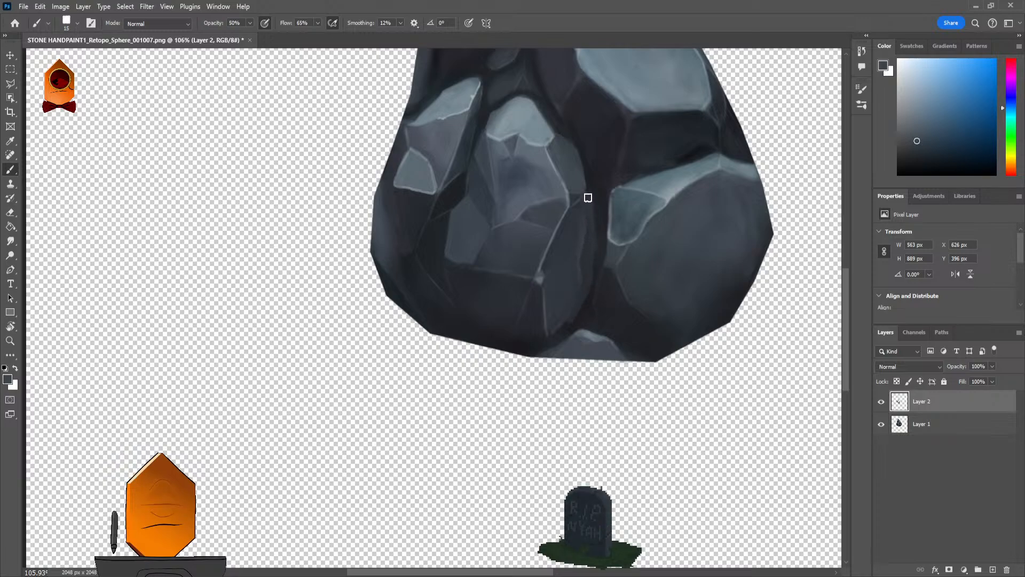
scroll(598, 257, "up", 2)
scroll(588, 200, "down", 1)
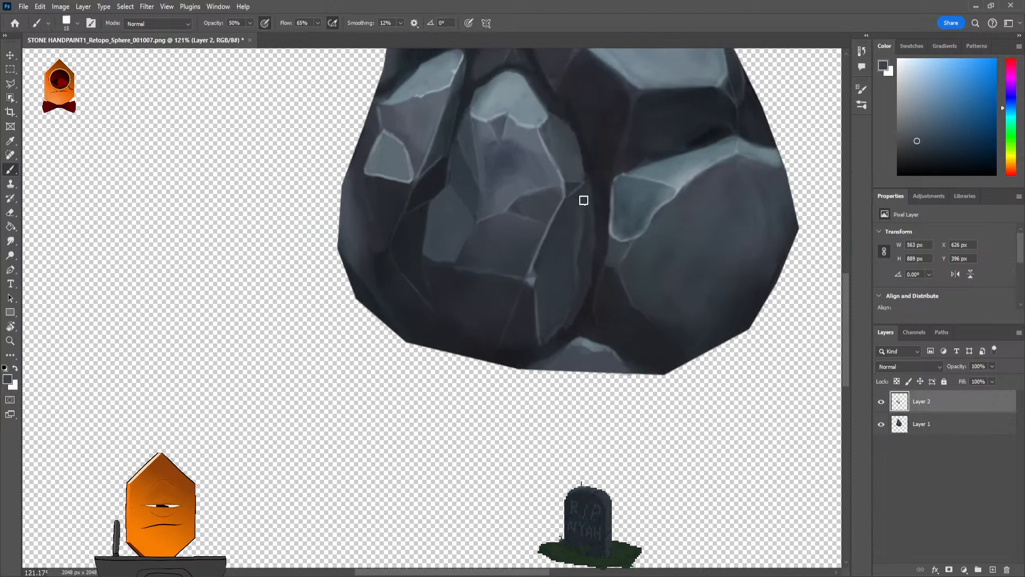
scroll(581, 199, "up", 3)
scroll(598, 105, "down", 5)
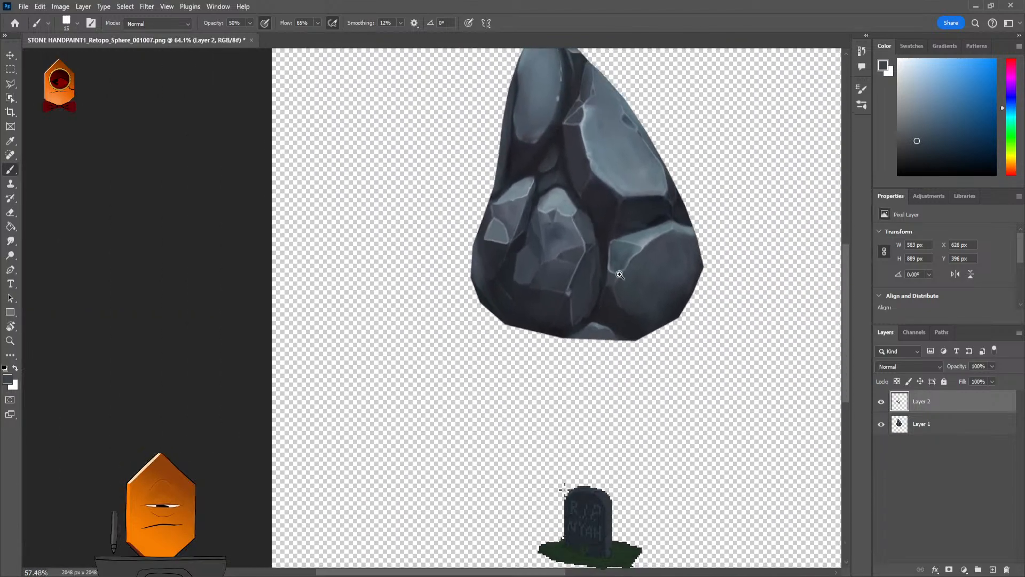
Step: Examine the lower stones' shading at several distances and within the whole rock texture
scroll(611, 266, "up", 1)
scroll(634, 270, "down", 3)
scroll(684, 235, "up", 1)
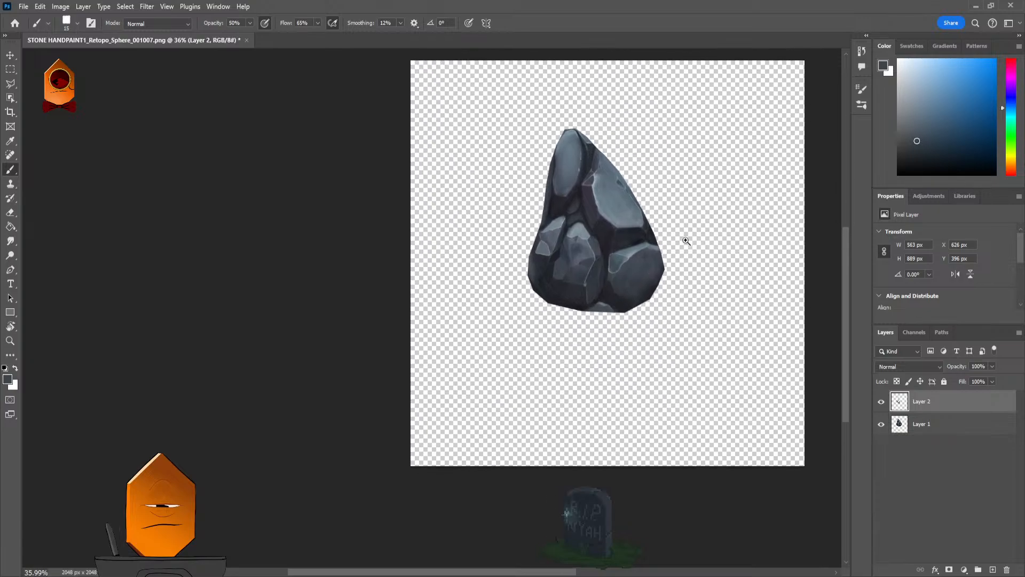
scroll(654, 311, "down", 3)
scroll(679, 269, "up", 2)
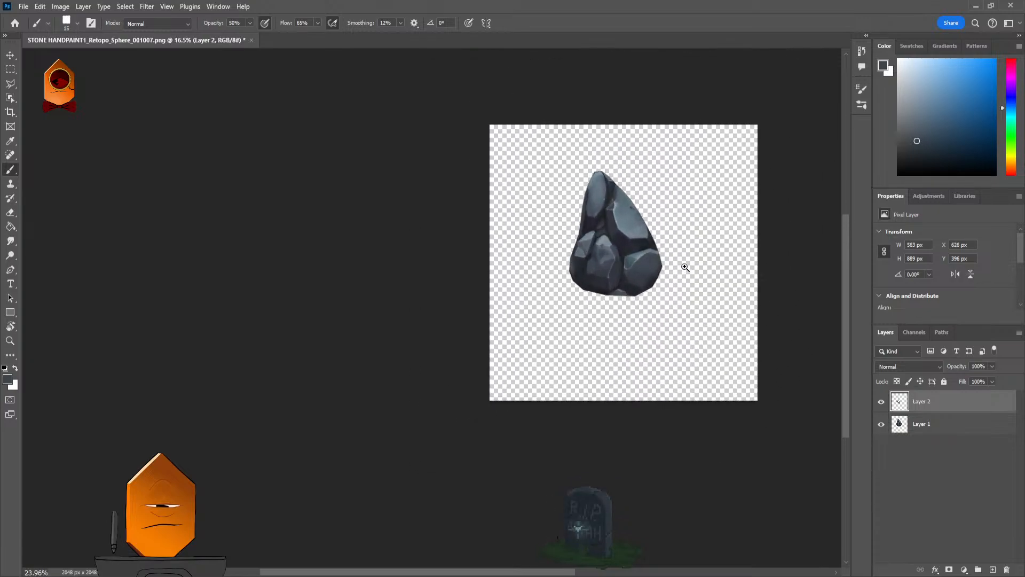
scroll(668, 267, "up", 10)
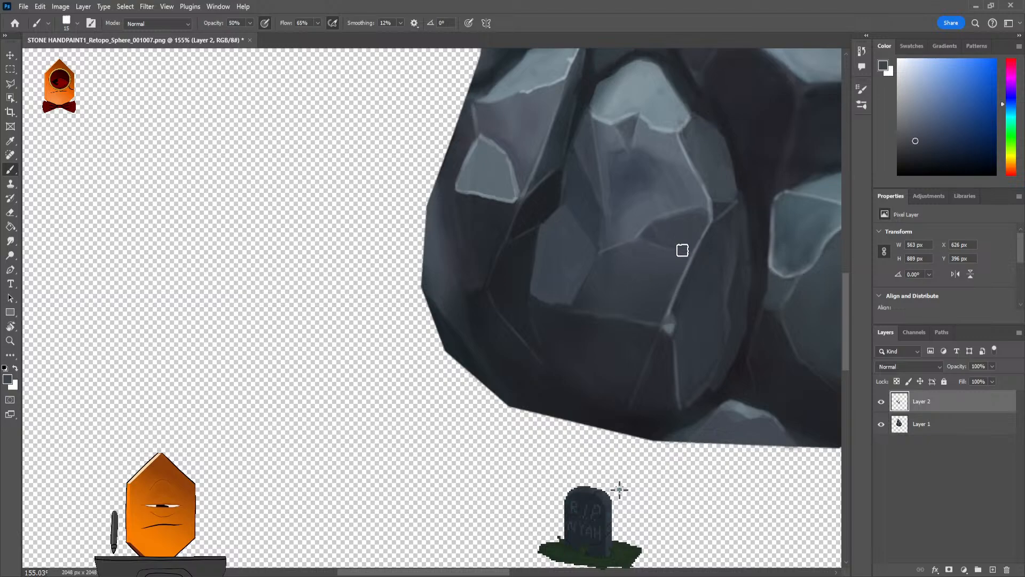
scroll(701, 237, "down", 8)
scroll(623, 320, "up", 1)
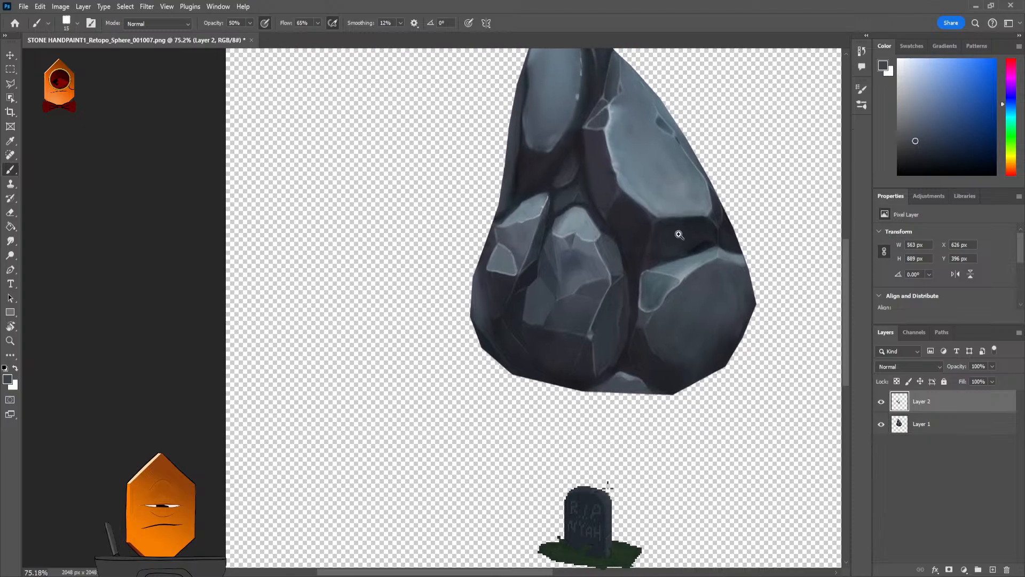
scroll(680, 294, "down", 5)
scroll(675, 217, "up", 3)
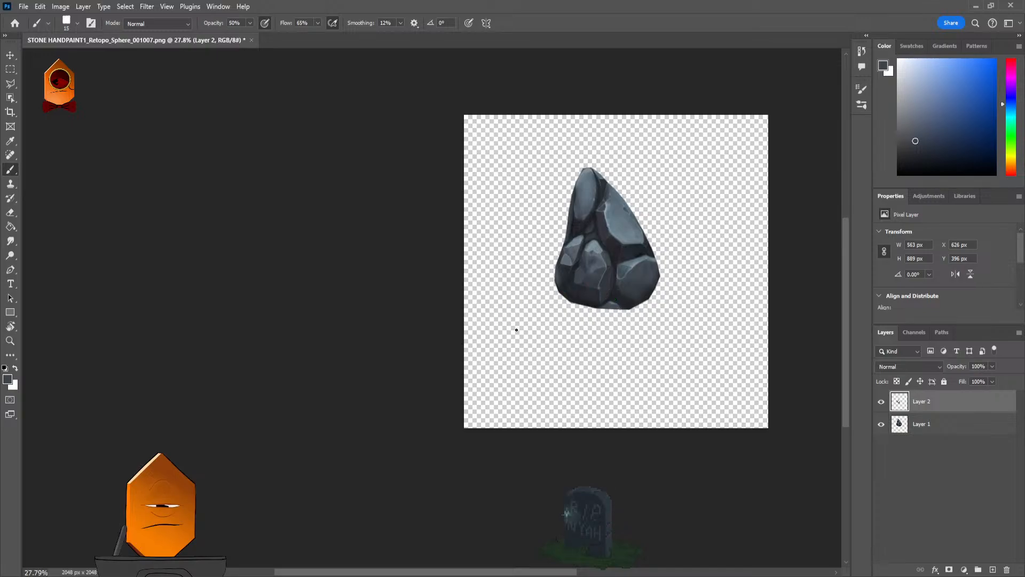
Step: Fill the recess between the left and central stones with a sampled near-black at 92% opacity, covering its light crease lines
scroll(577, 304, "up", 18)
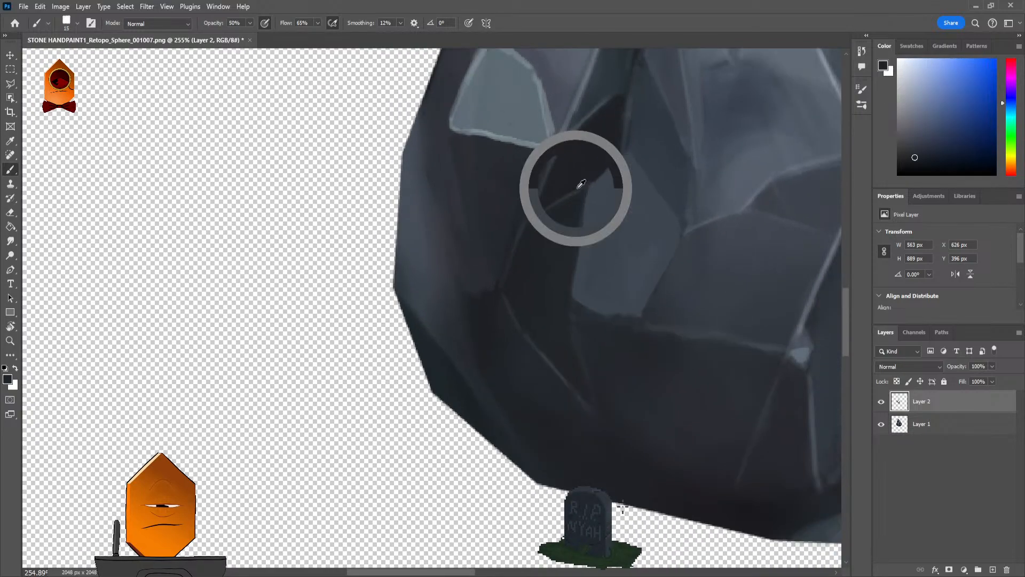
mouse_move(554, 206)
left_mouse_down()
mouse_move(589, 168)
mouse_move(541, 230)
mouse_move(589, 165)
mouse_move(555, 231)
left_mouse_up()
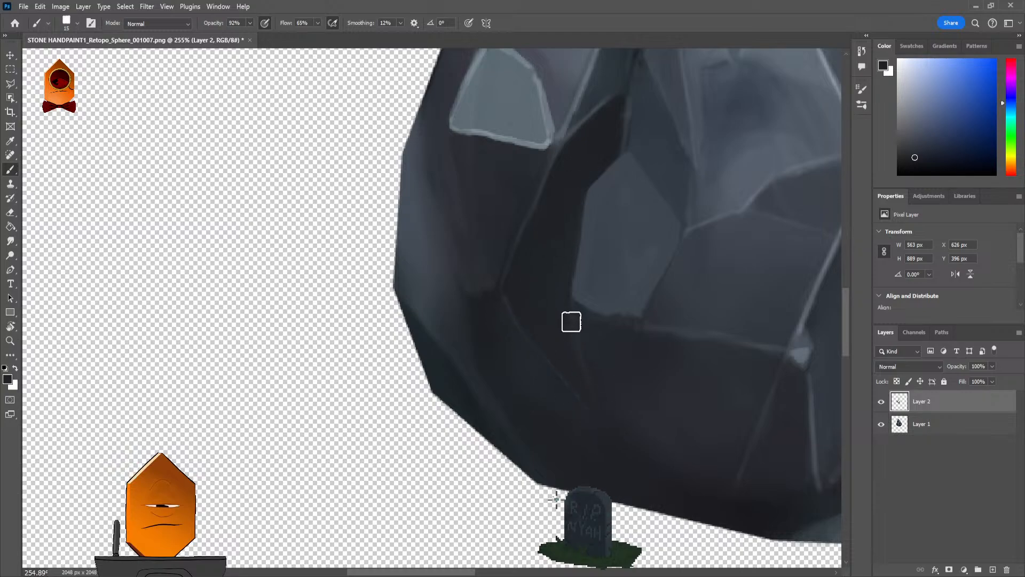
scroll(671, 251, "down", 5)
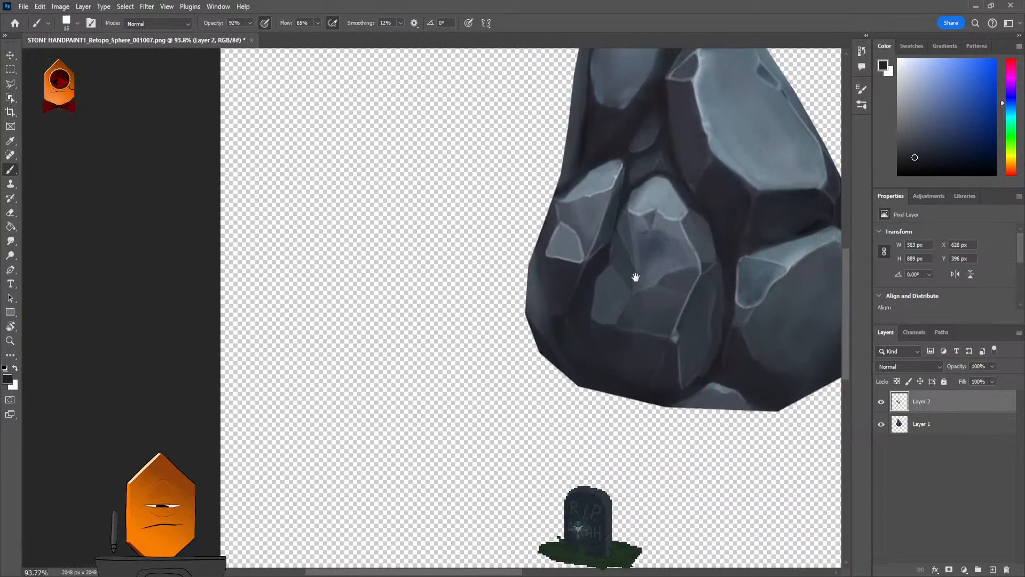
scroll(635, 277, "up", 5)
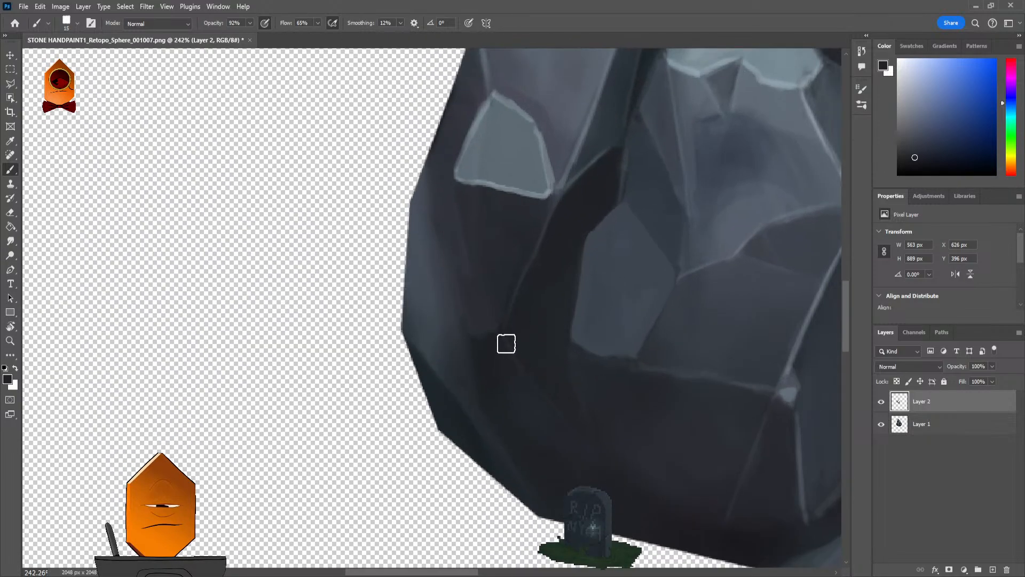
Step: Blend the rock's lower-left area below the recess into shadow with sampled dark tones, softening the facet edges there
left_click(503, 365, "alt")
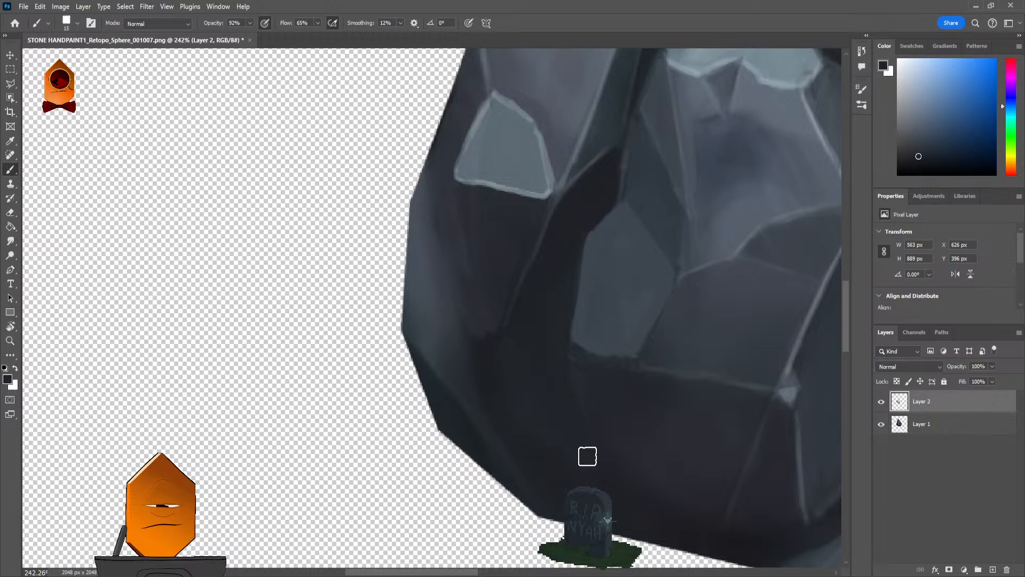
scroll(578, 425, "down", 3)
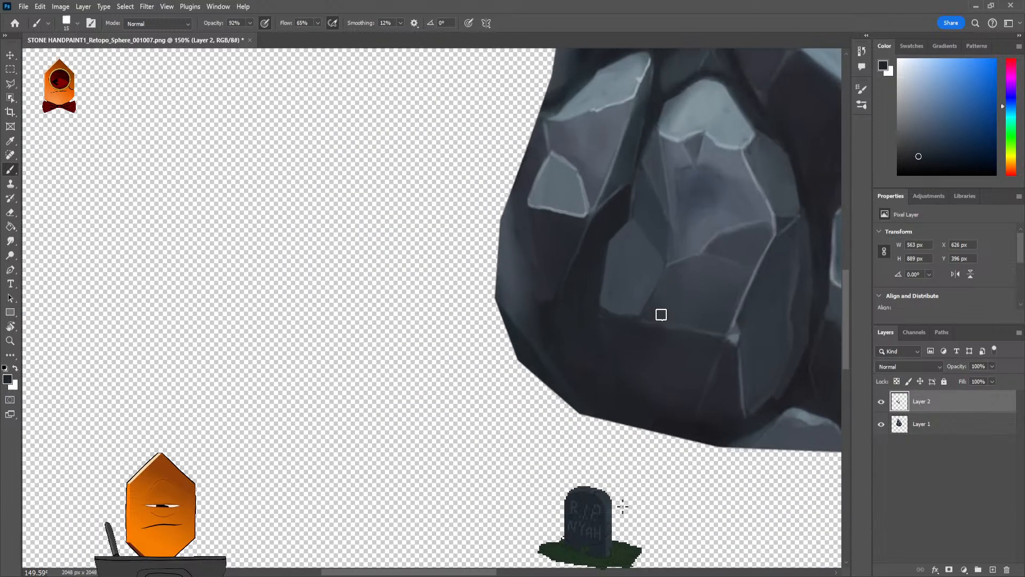
scroll(607, 293, "up", 3)
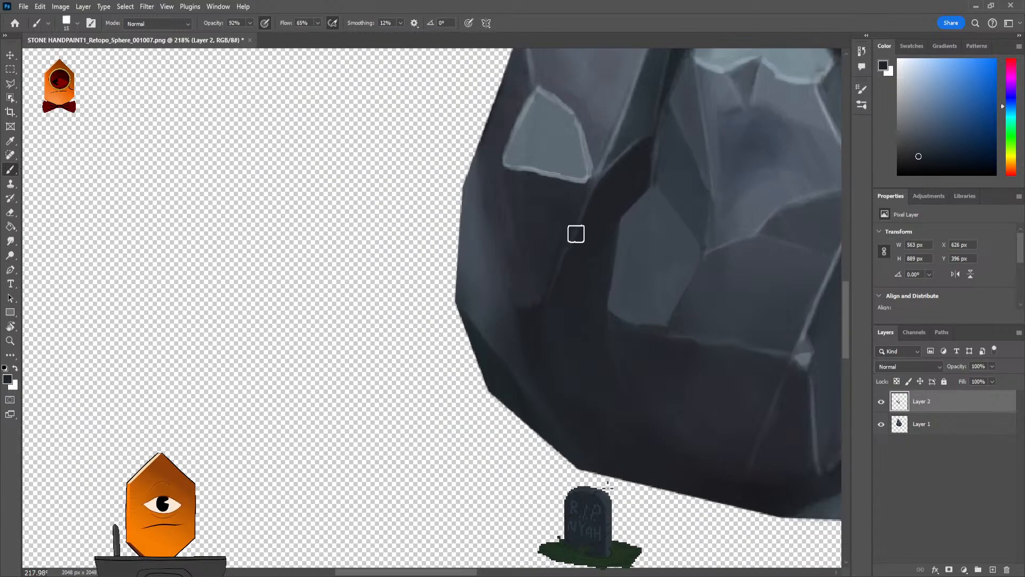
scroll(614, 267, "down", 8)
scroll(650, 232, "up", 7)
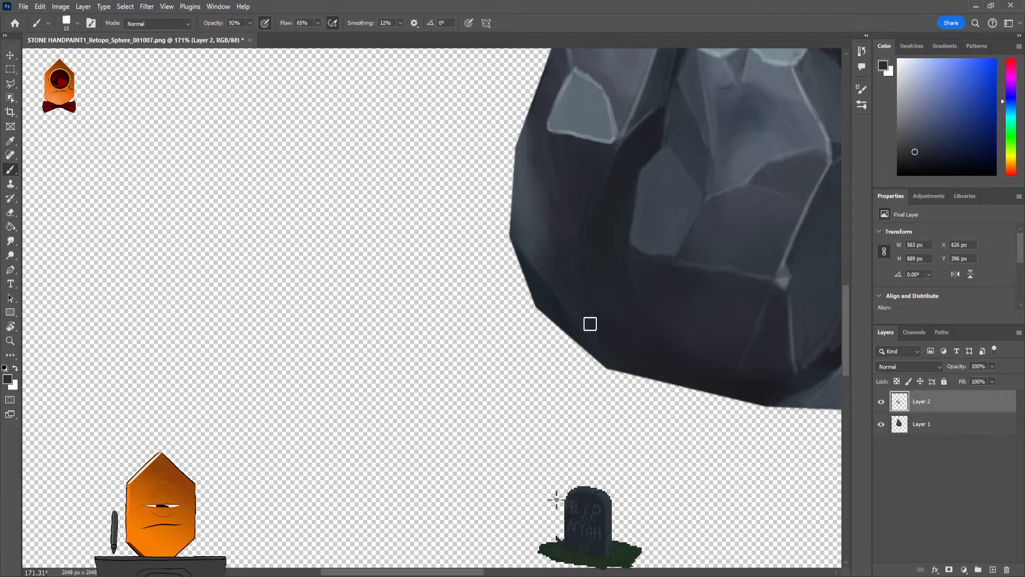
scroll(581, 233, "down", 5)
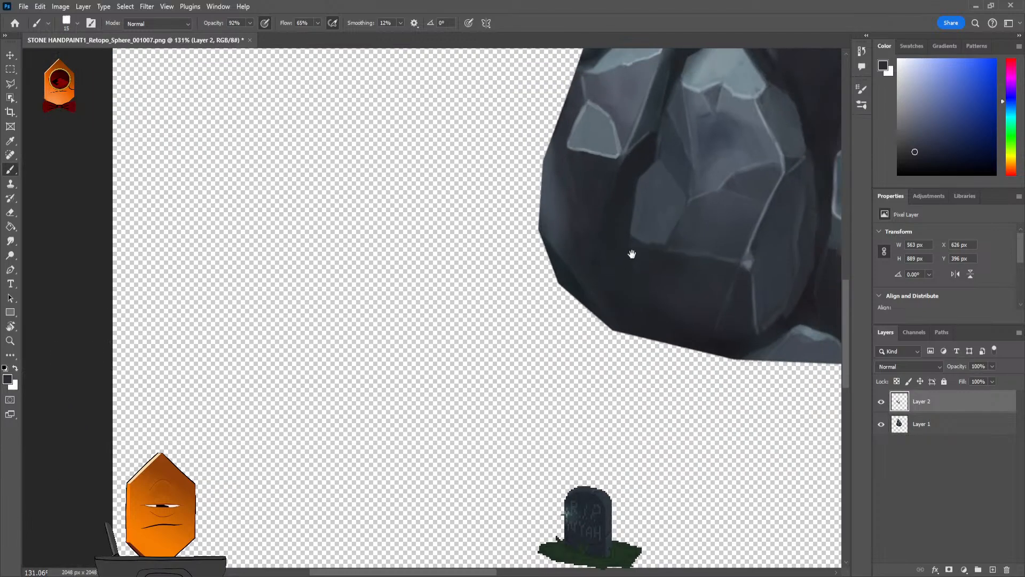
scroll(570, 232, "up", 4)
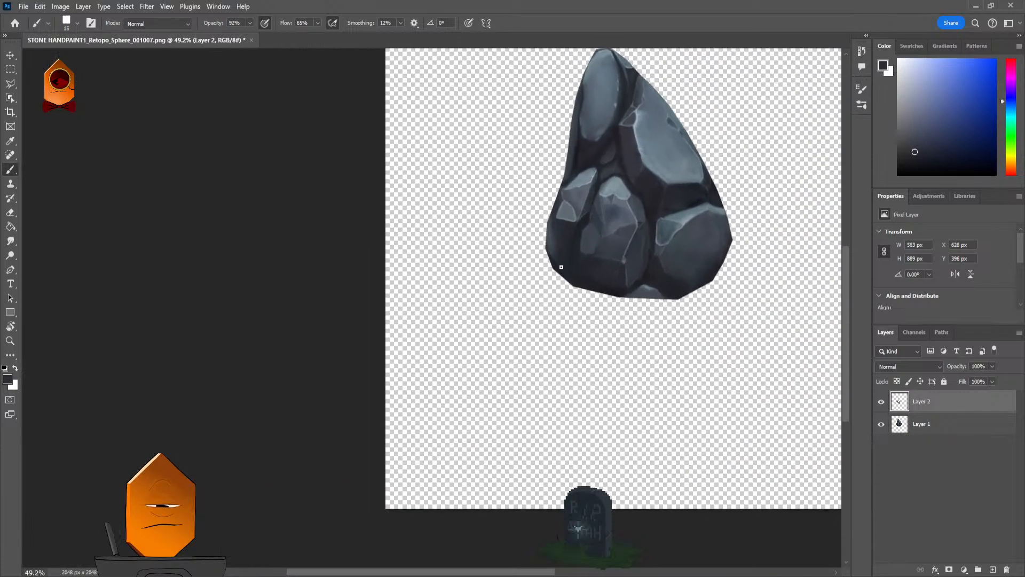
Step: Shade the left stone's light chip and the top of the adjacent dark recess with a sampled purple-grey, lowering the brush opacity to 45%
scroll(603, 189, "up", 2)
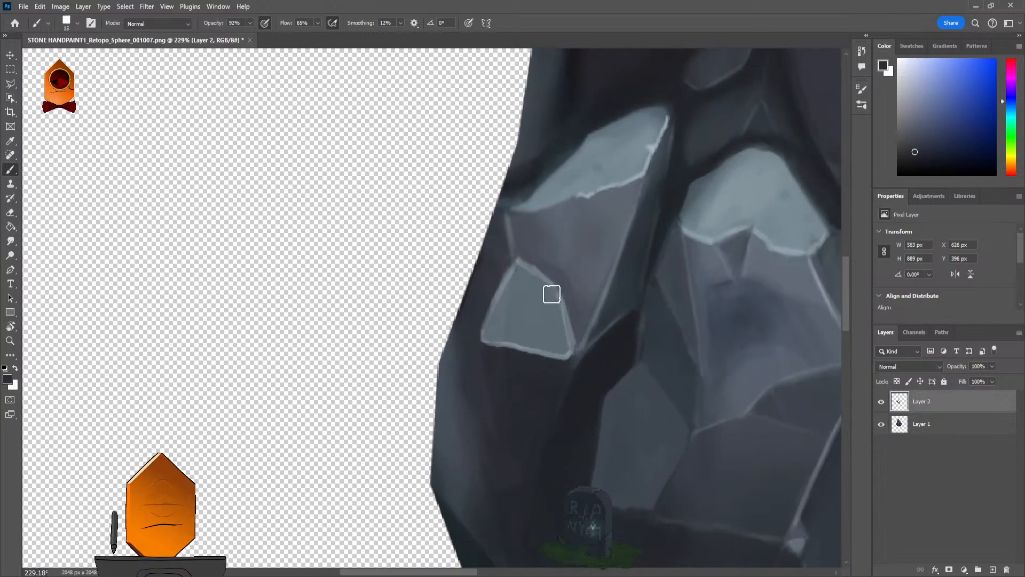
scroll(561, 278, "up", 3)
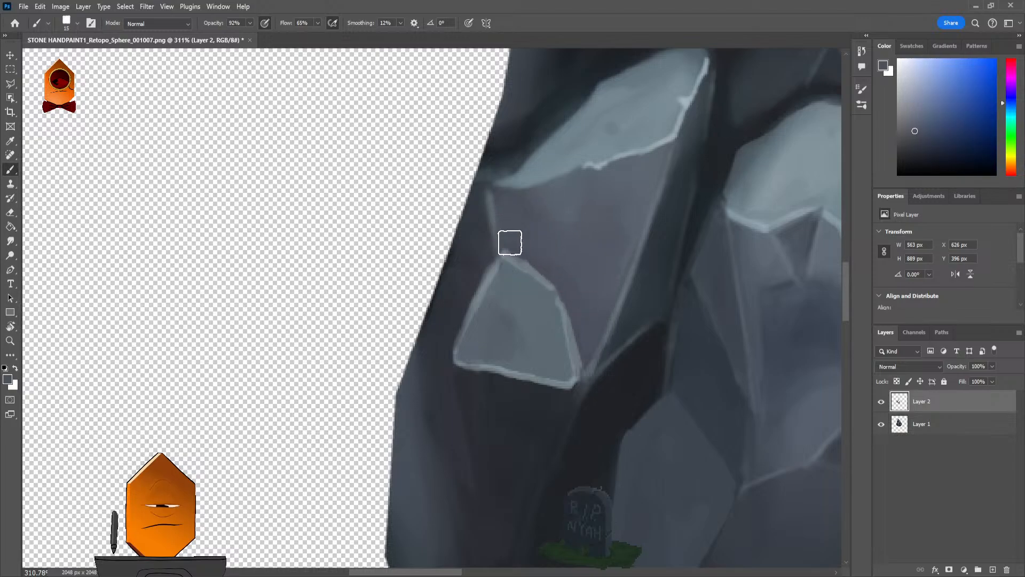
scroll(556, 326, "down", 7)
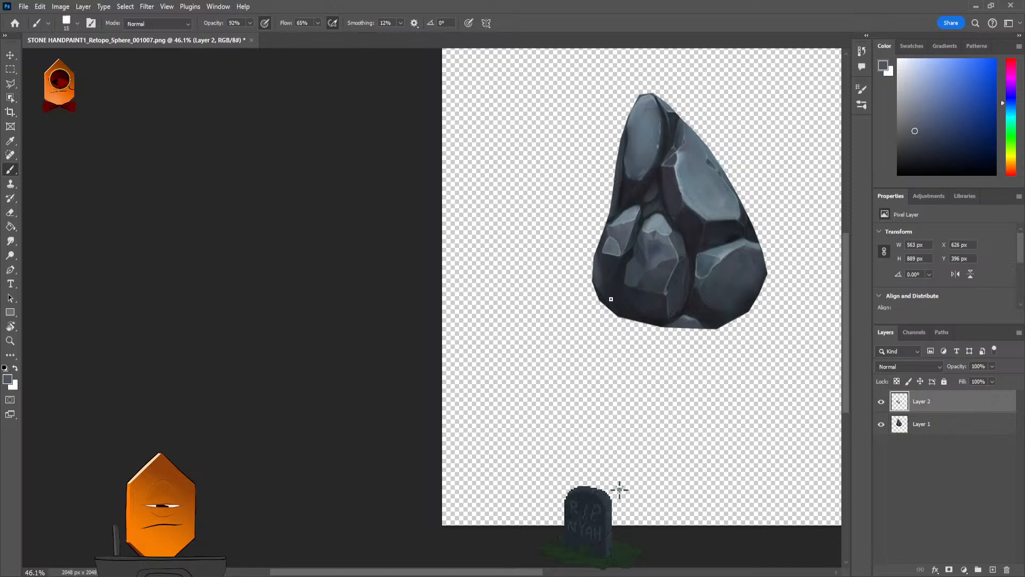
scroll(617, 291, "up", 5)
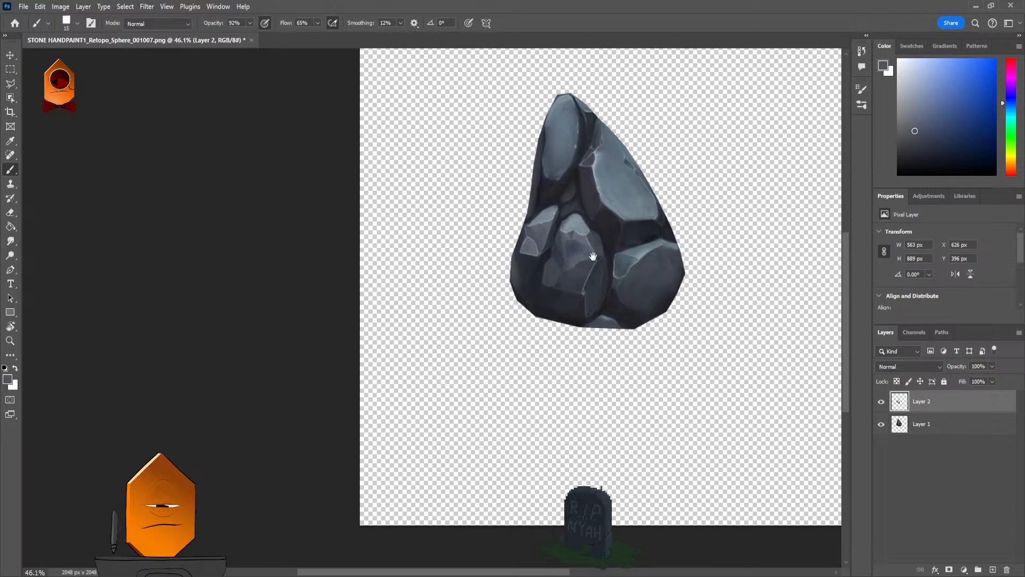
scroll(515, 194, "up", 2)
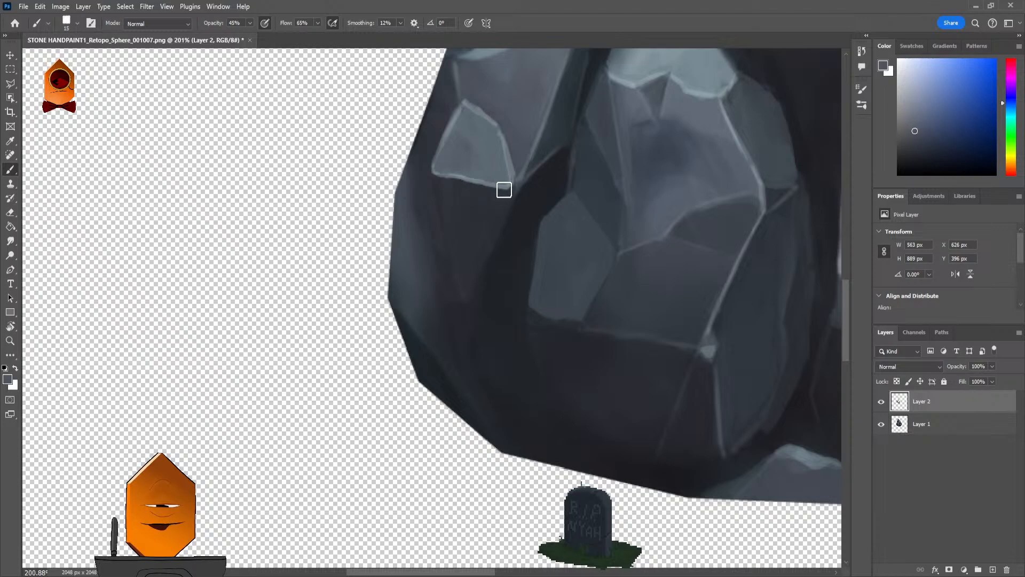
scroll(481, 348, "down", 5)
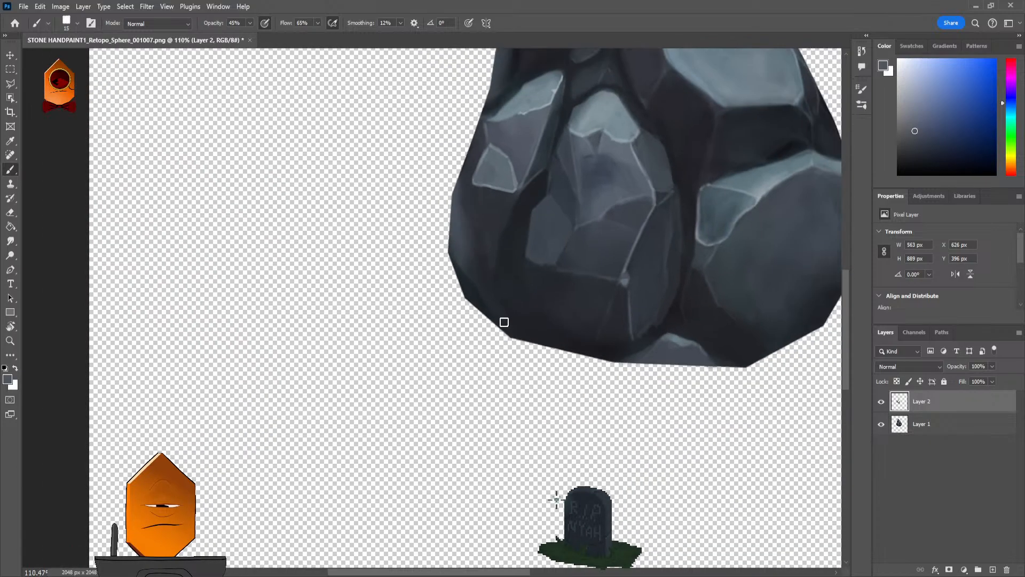
scroll(537, 224, "up", 5)
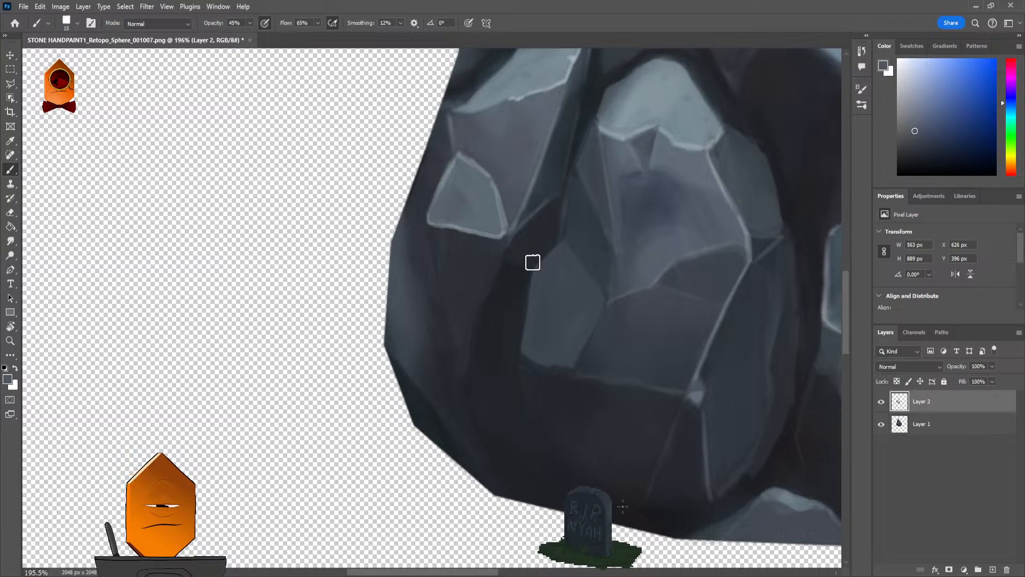
Step: Shape a small rounded stone at the top of the recess between the left and central stones in sampled dark purple-grey at 45% opacity
scroll(653, 187, "down", 4)
scroll(640, 219, "up", 5)
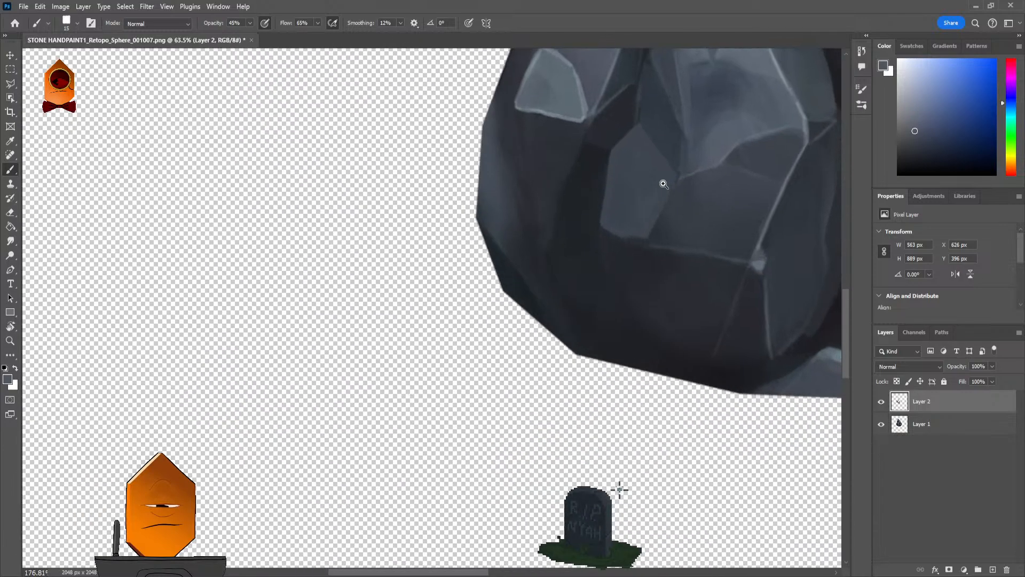
scroll(650, 165, "down", 2)
left_click_drag(650, 165, 608, 306)
scroll(608, 306, "up", 5)
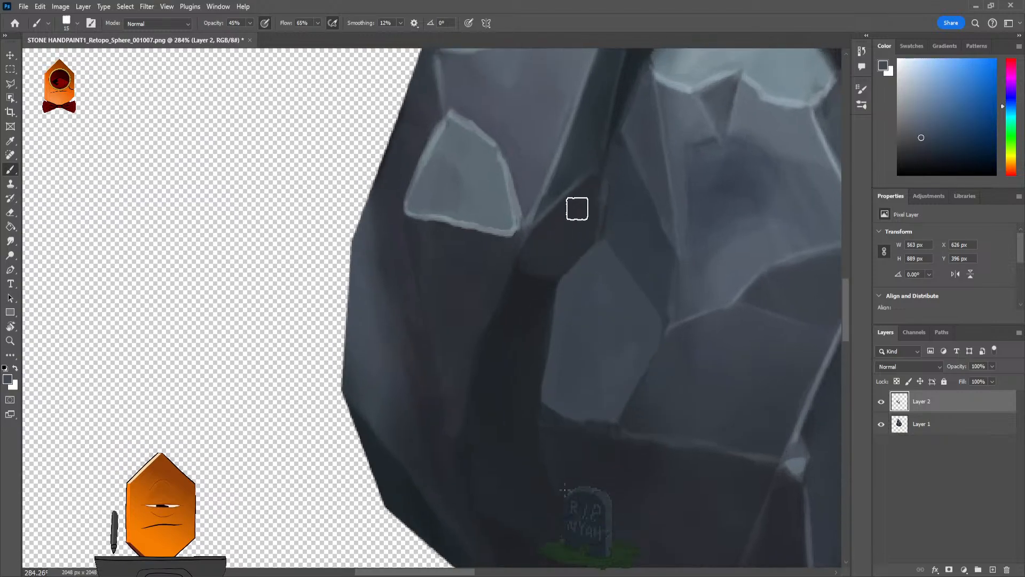
scroll(625, 206, "down", 6)
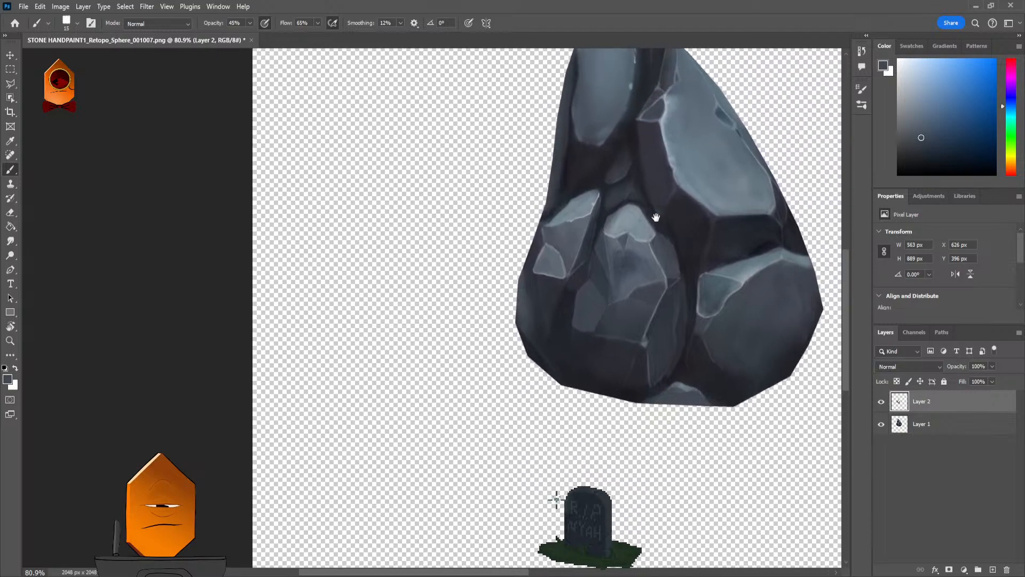
scroll(613, 338, "down", 2)
scroll(716, 165, "up", 6)
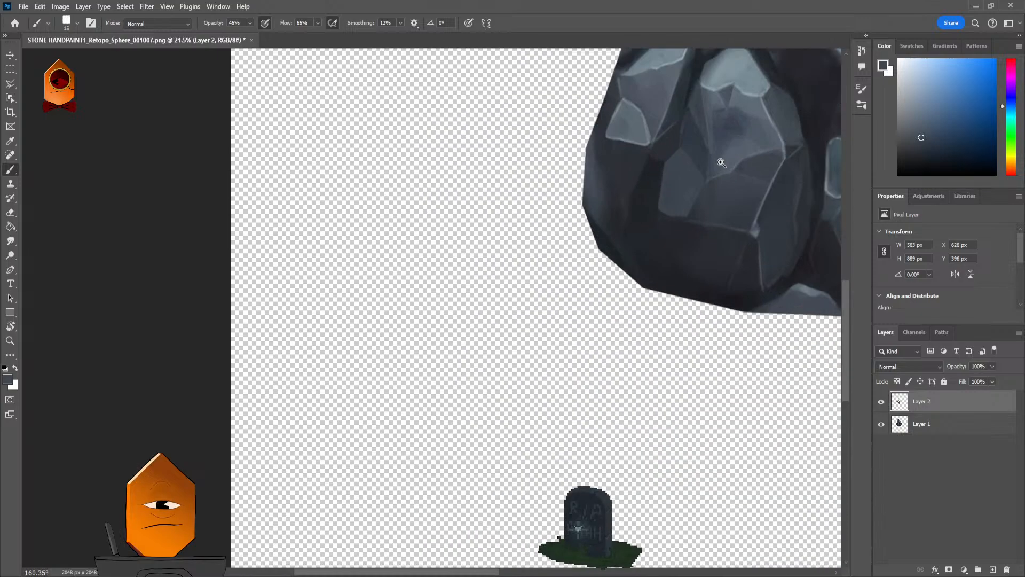
left_click_drag(694, 187, 606, 366)
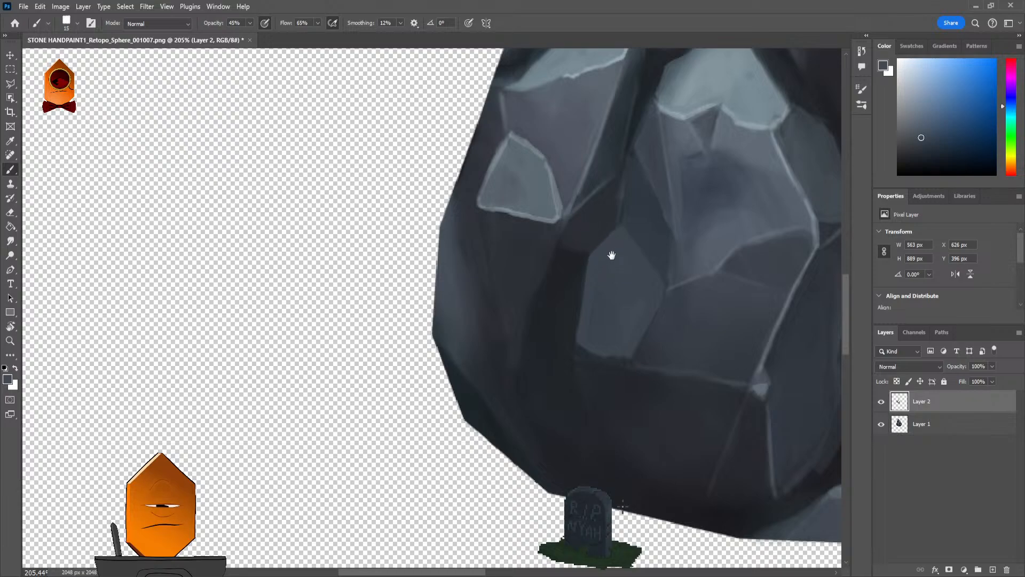
Step: Lighten the face of the small rounded stone in the recess with a blue-grey sampled from the left stone's light chip
left_click_drag(612, 254, 596, 270)
left_click(508, 195, "alt")
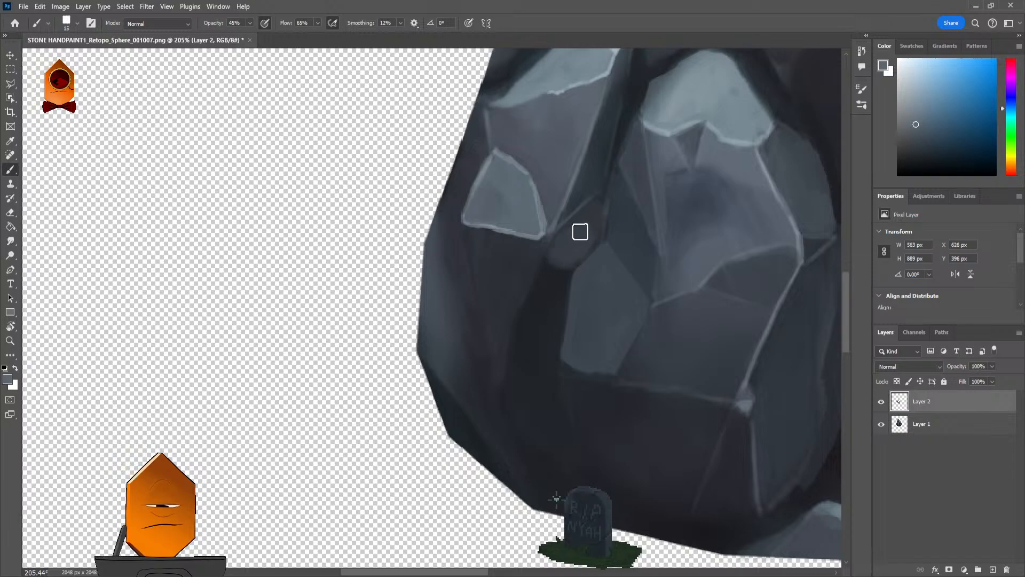
scroll(599, 277, "down", 6)
scroll(635, 251, "up", 5)
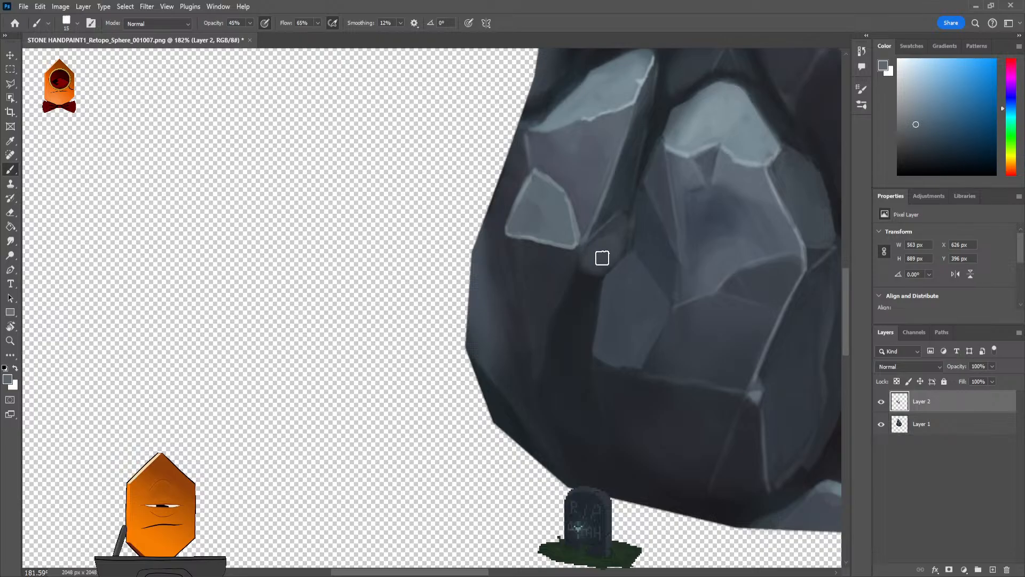
scroll(671, 235, "down", 5)
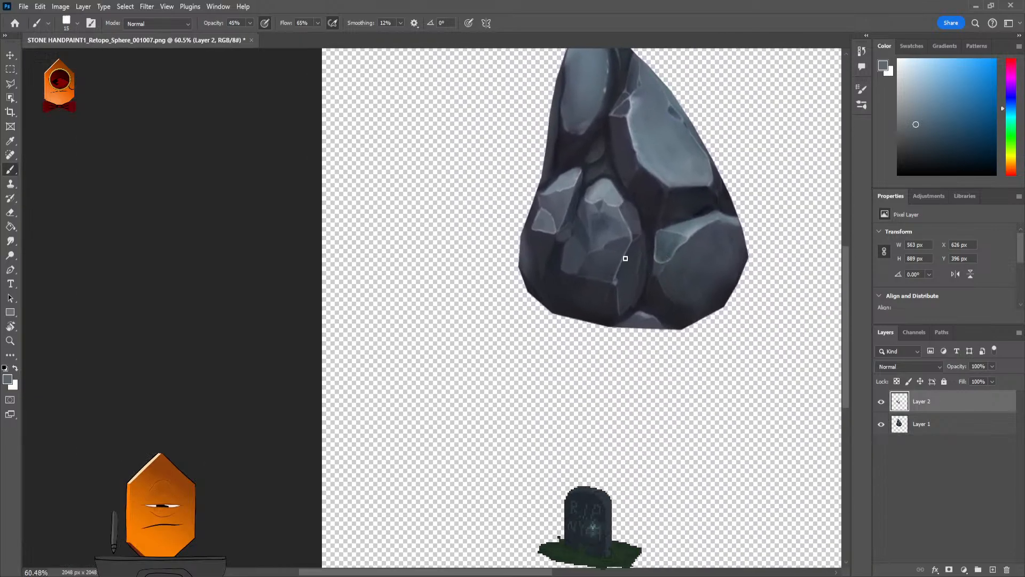
Step: Paint a dark facet with near-black creases in the recess below the small rounded stone, using a smaller brush and raising opacity to 87%
scroll(592, 235, "up", 5)
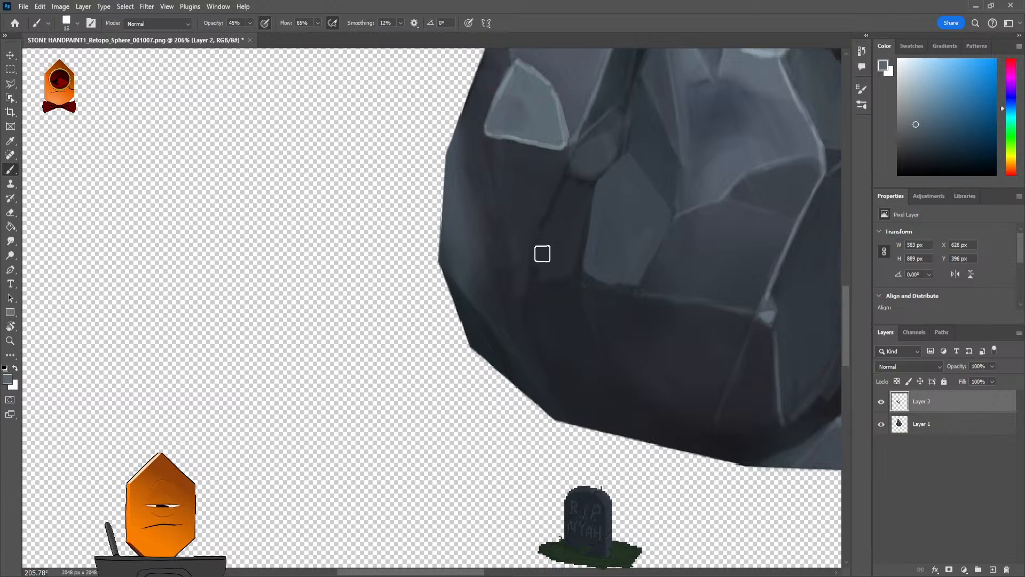
left_click(534, 224, "alt")
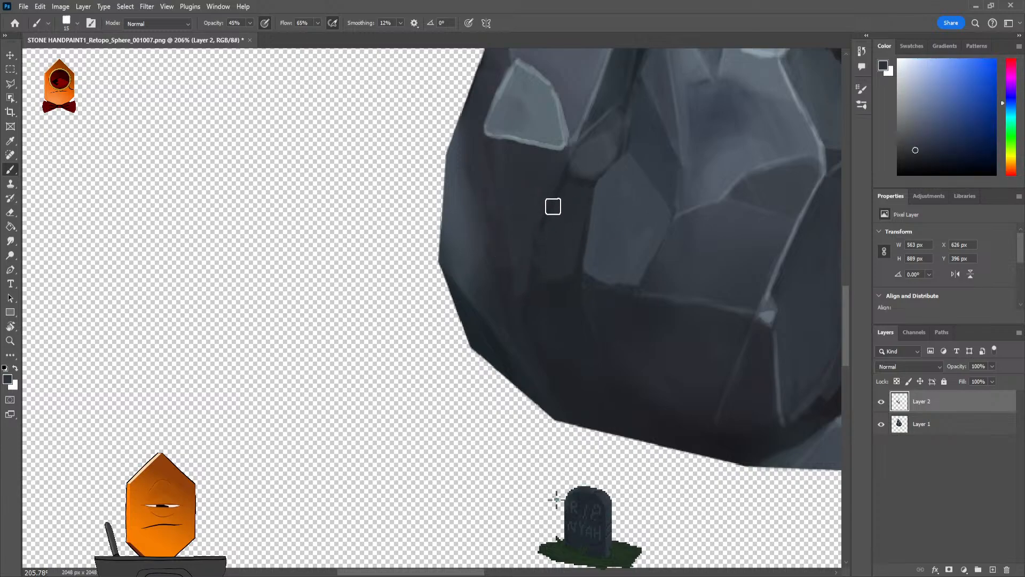
left_click(549, 218, "alt")
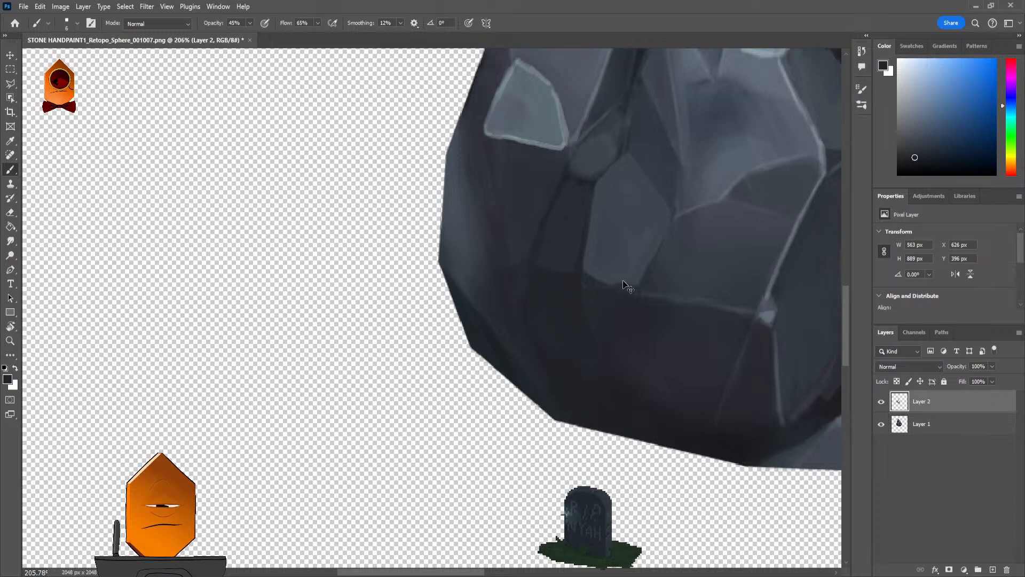
scroll(627, 287, "down", 1)
scroll(675, 298, "up", 2)
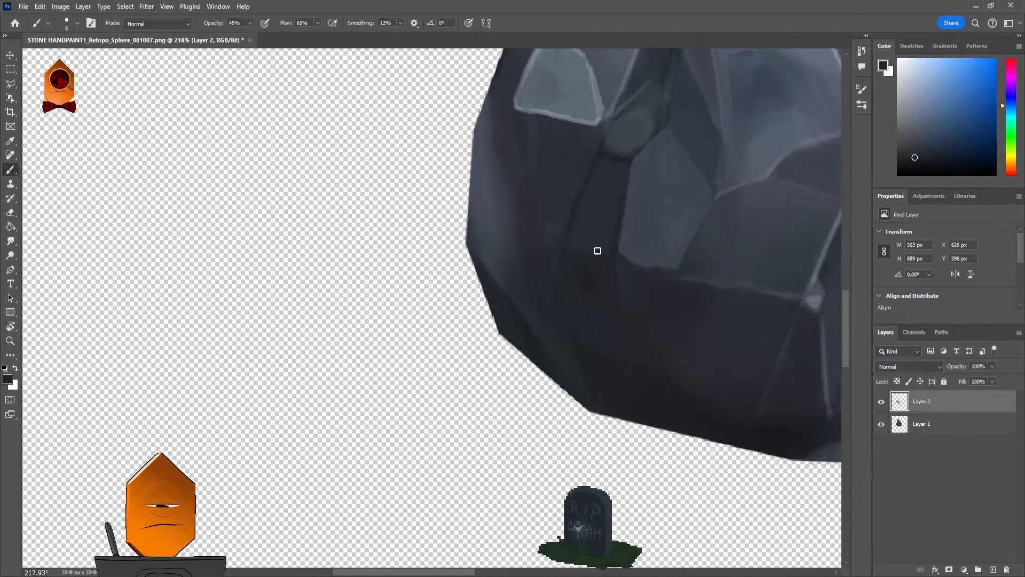
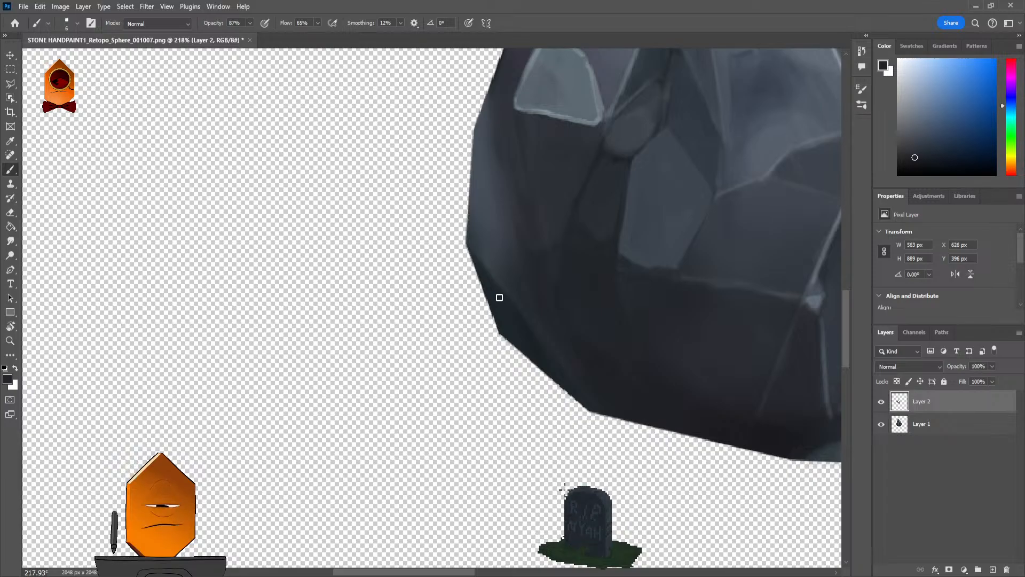
Step: Define the dark tapering facet beneath the left stone's light chip with sampled purple-grey and near-black tones
scroll(588, 298, "down", 3)
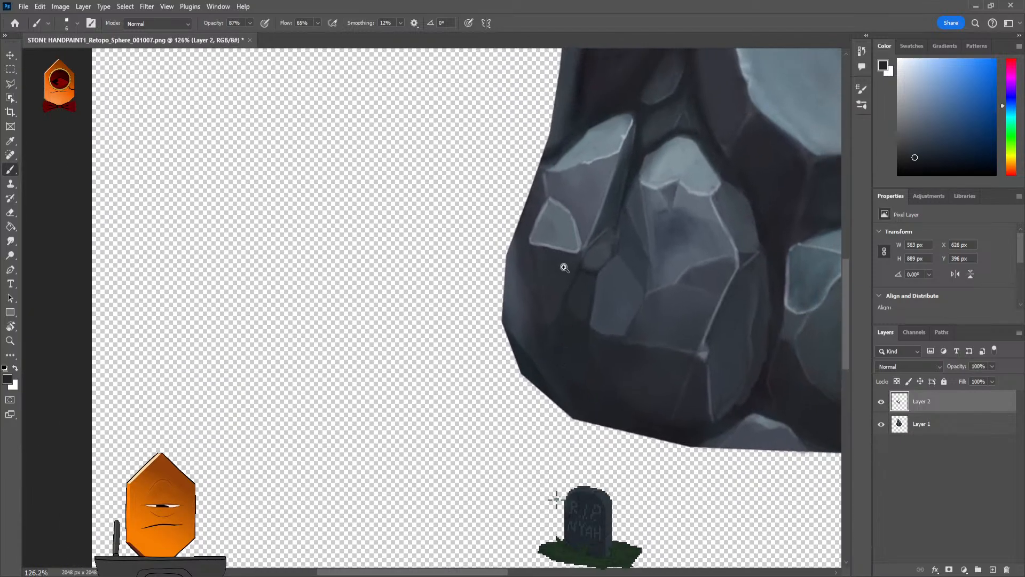
scroll(564, 267, "up", 3)
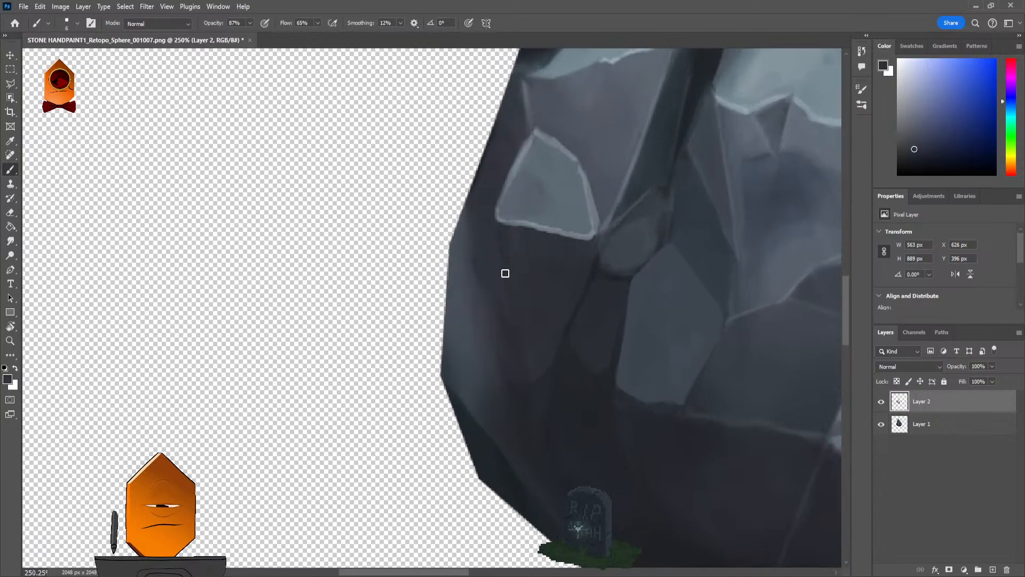
scroll(567, 281, "down", 2)
scroll(576, 331, "down", 1)
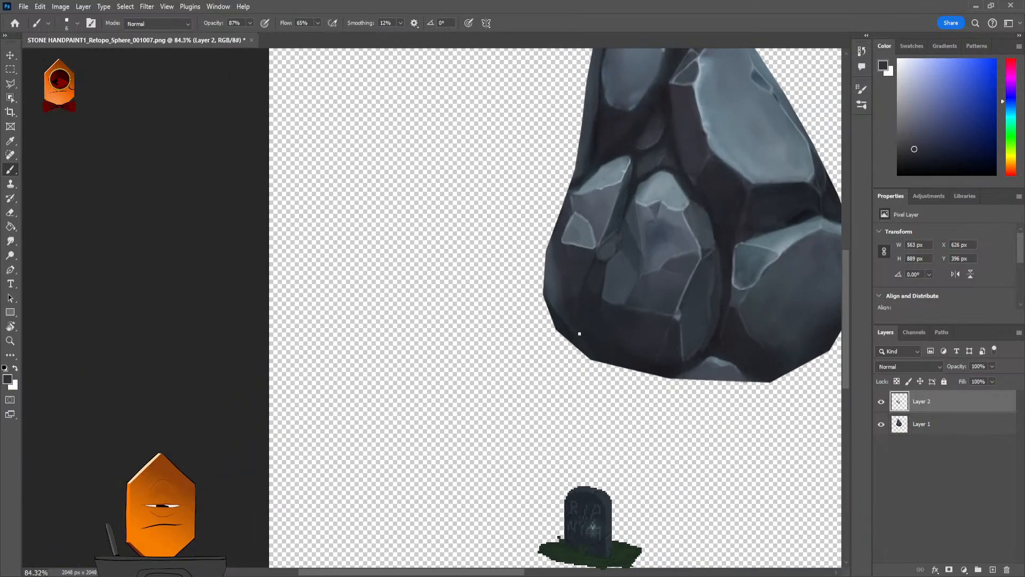
scroll(591, 206, "up", 3)
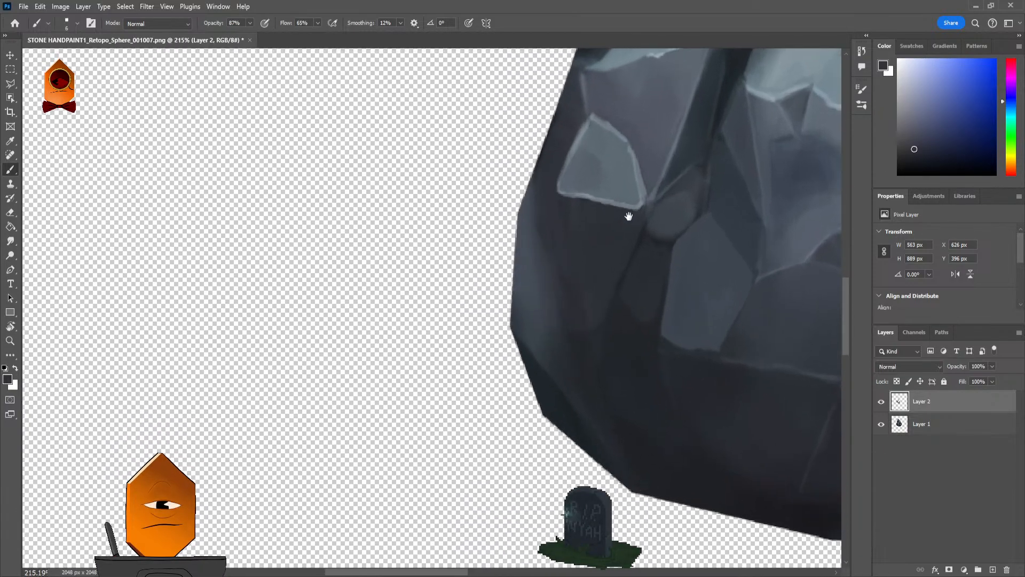
left_click_drag(629, 216, 602, 227)
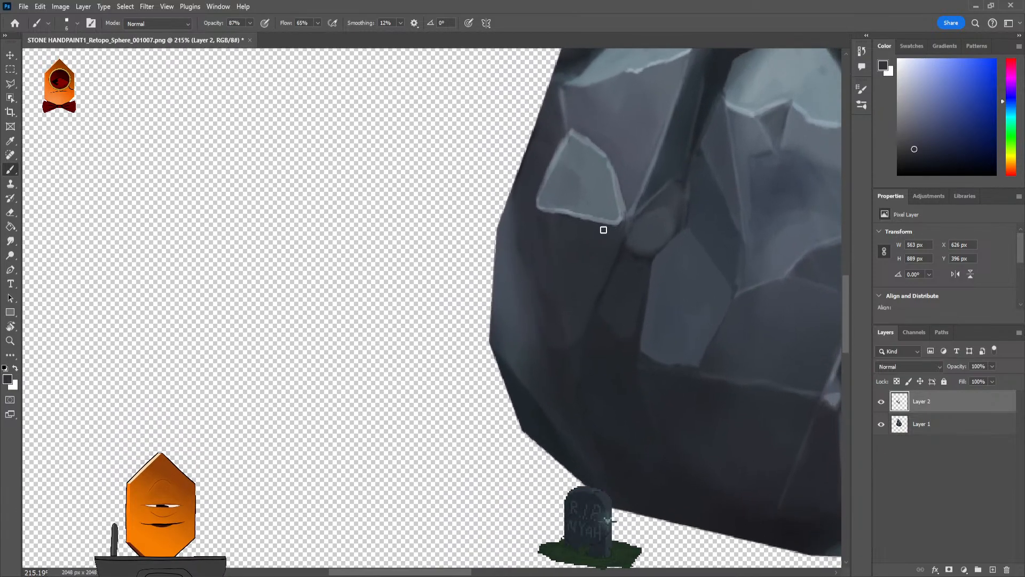
left_click(625, 110, "alt")
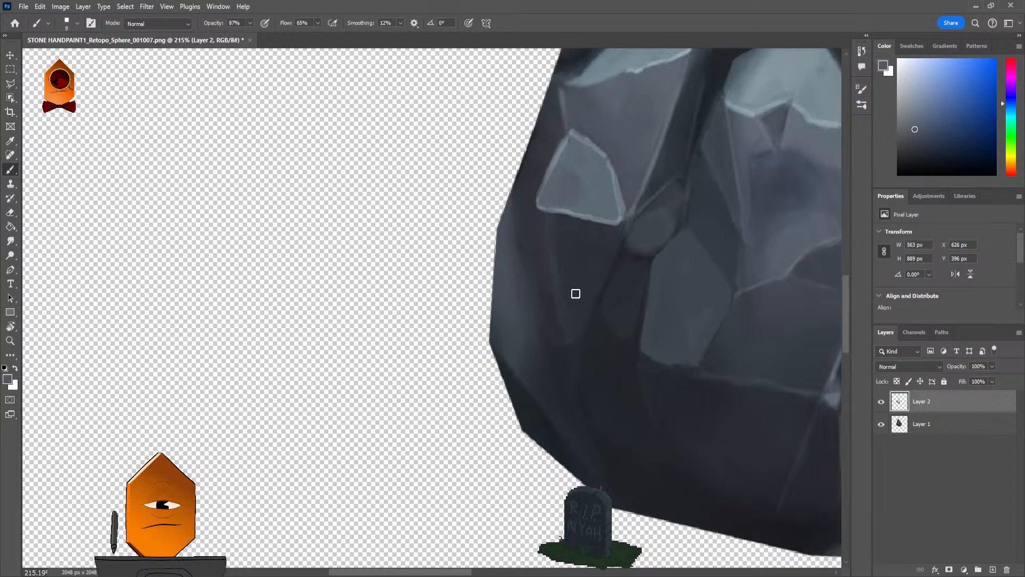
left_click(595, 339, "alt")
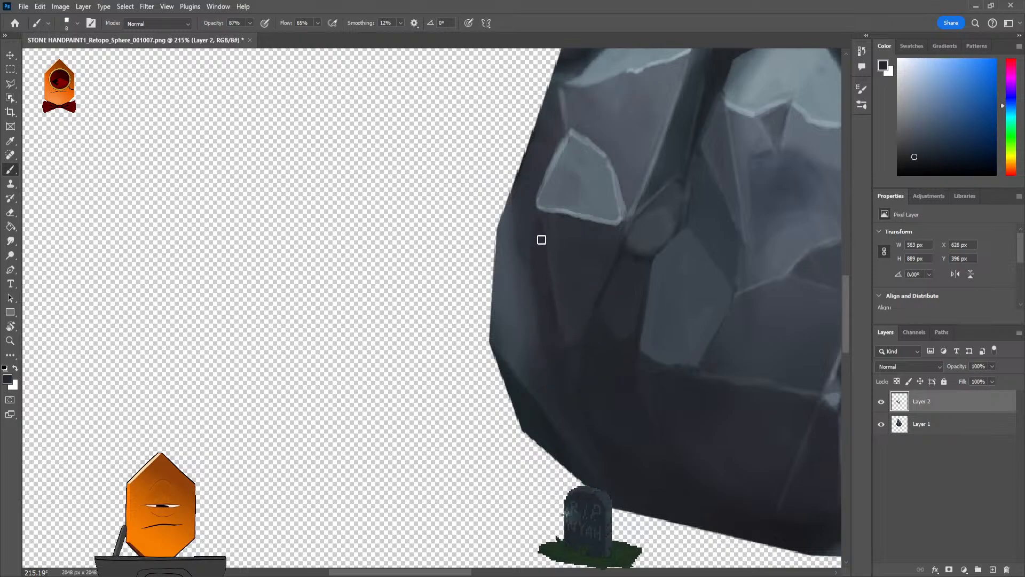
left_click(568, 242, "alt")
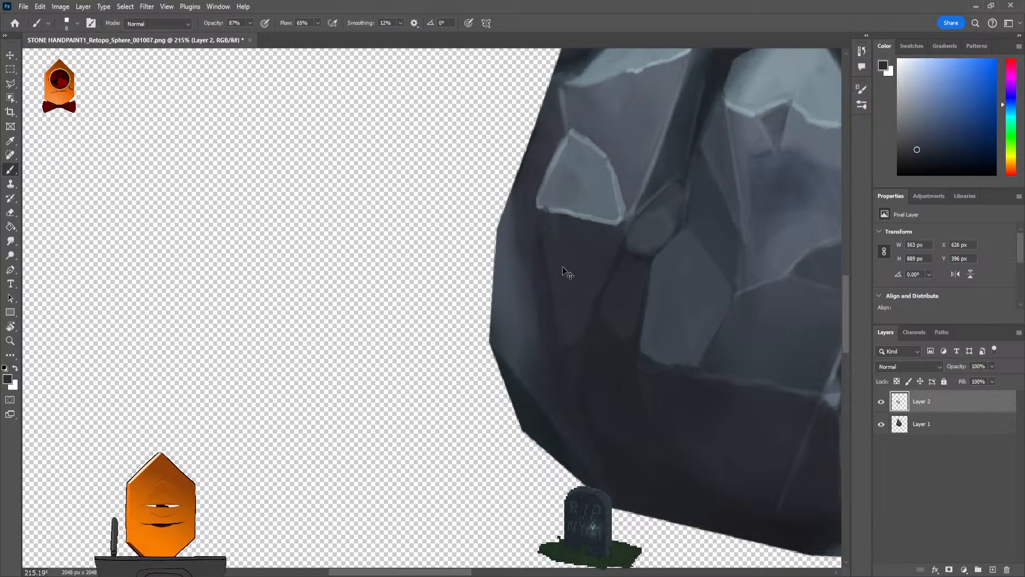
left_click(551, 226, "alt")
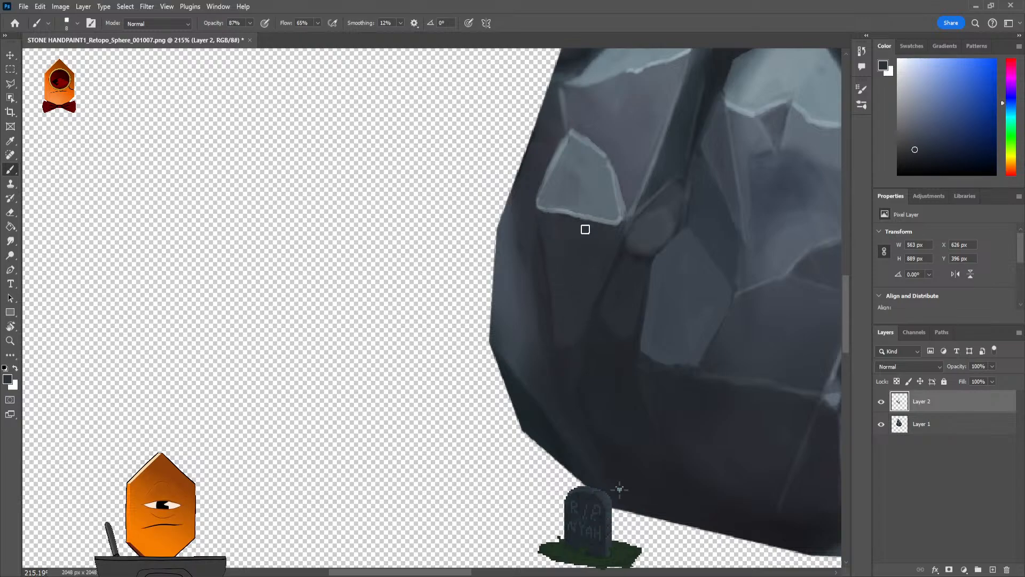
Step: Lighten the outer edge of the facet beneath the chip with a sampled grey, and deepen the shadow beside it with sampled dark tones
left_click(587, 217, "alt")
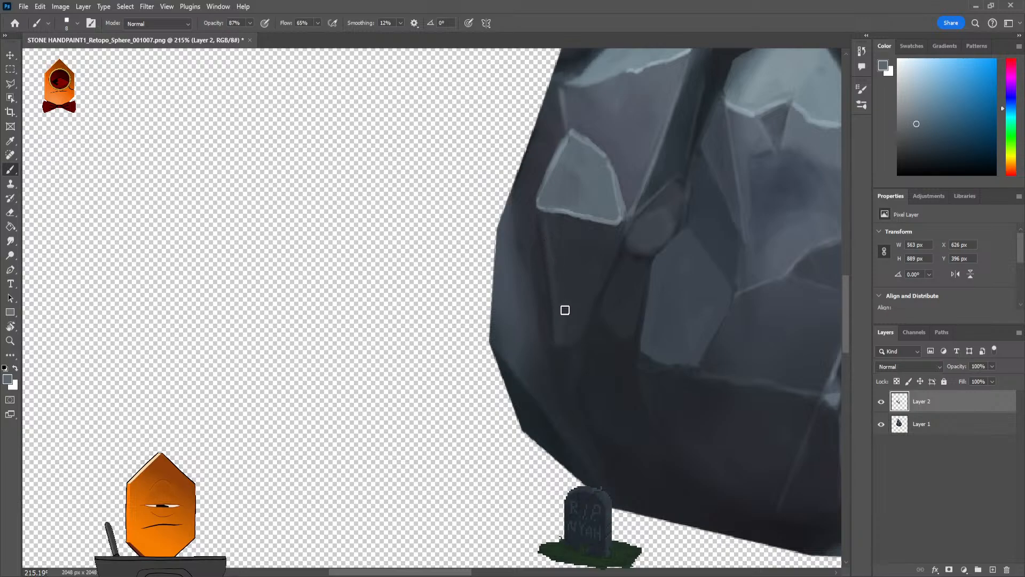
left_click(531, 238, "alt")
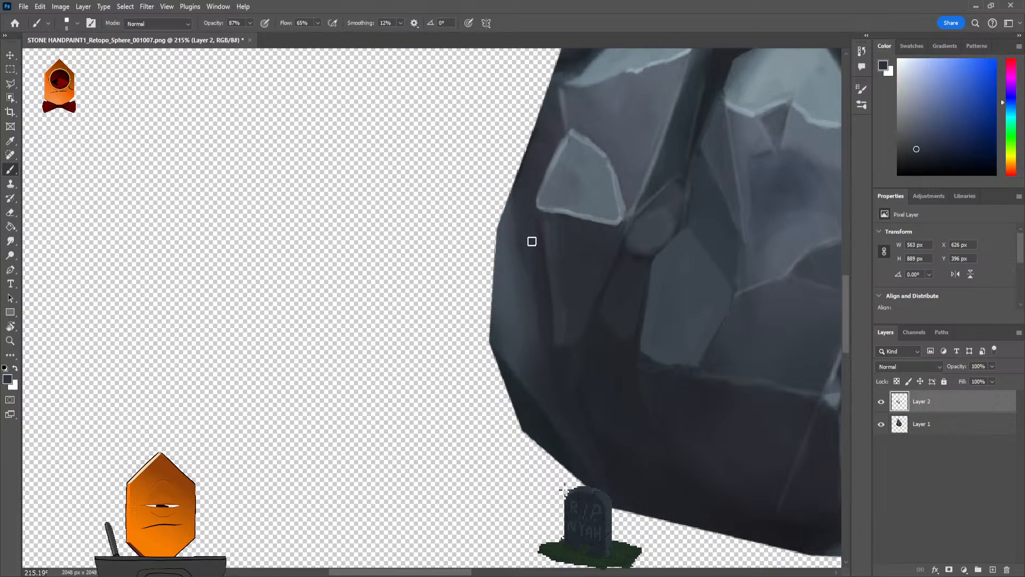
left_click(536, 235, "alt")
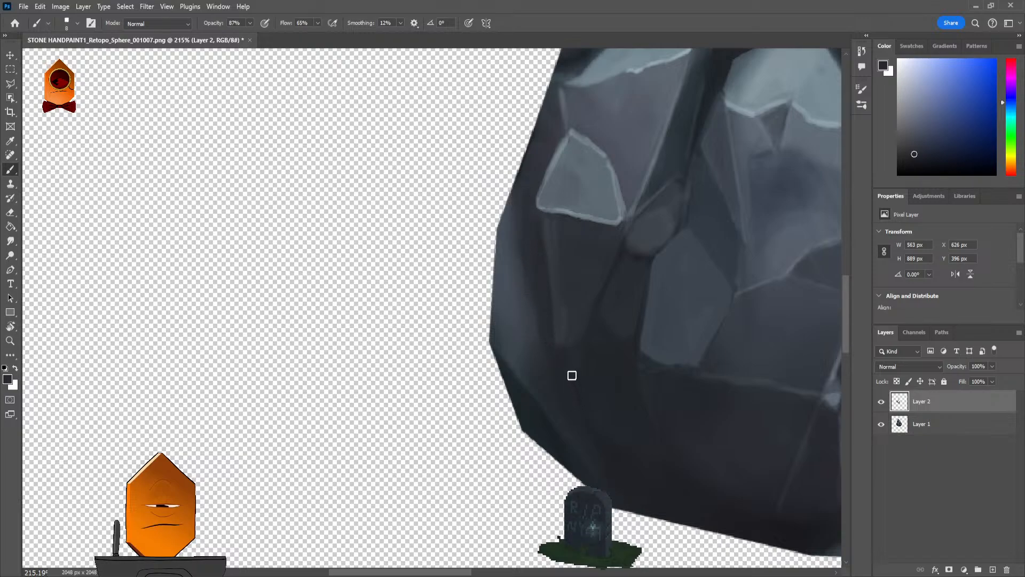
scroll(615, 456, "down", 5)
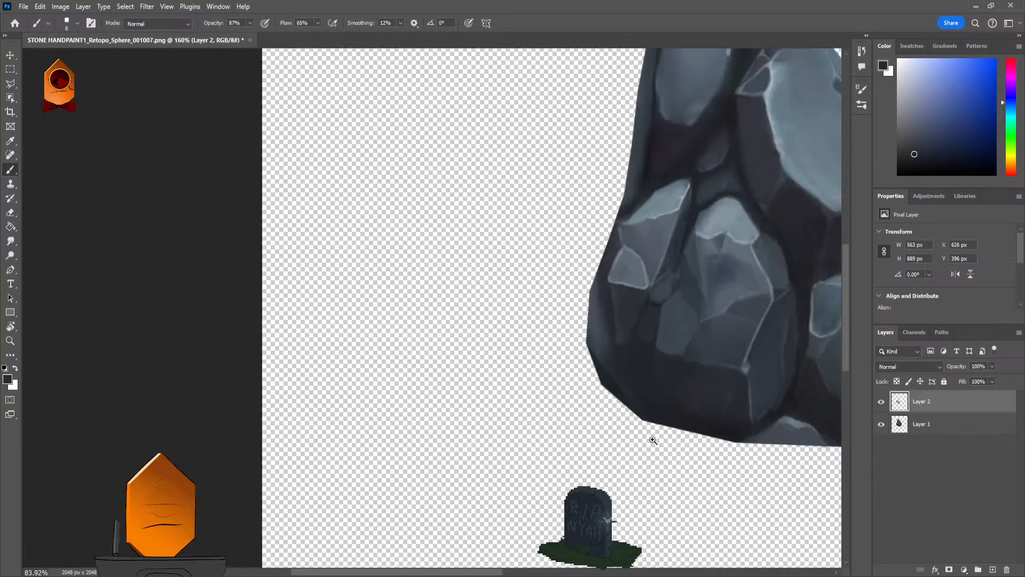
scroll(629, 283, "down", 4)
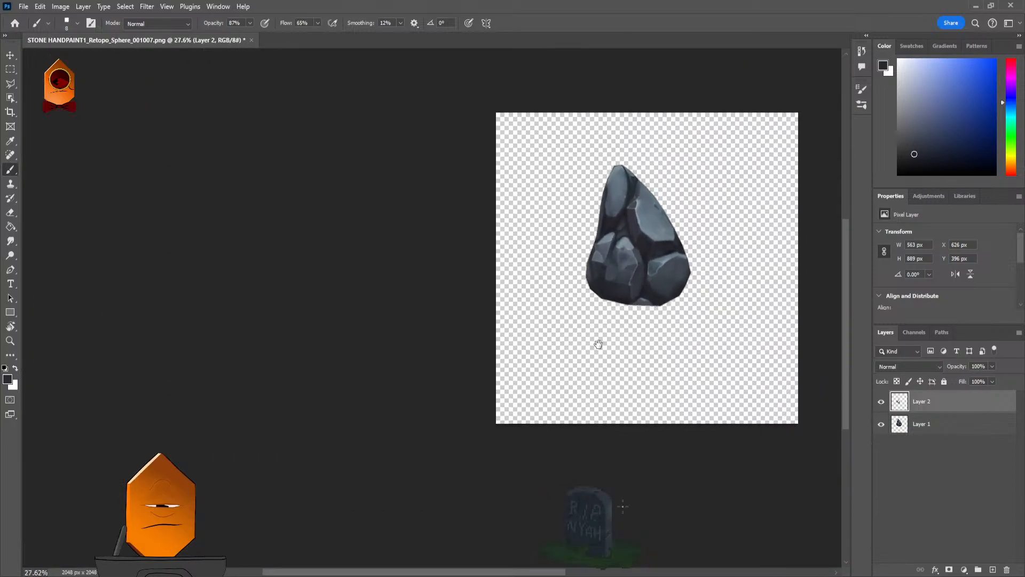
Step: Paint over the central stone's light edge line above its lower corner chip with sampled dark tones, reducing the brush size to 3
scroll(613, 320, "up", 6)
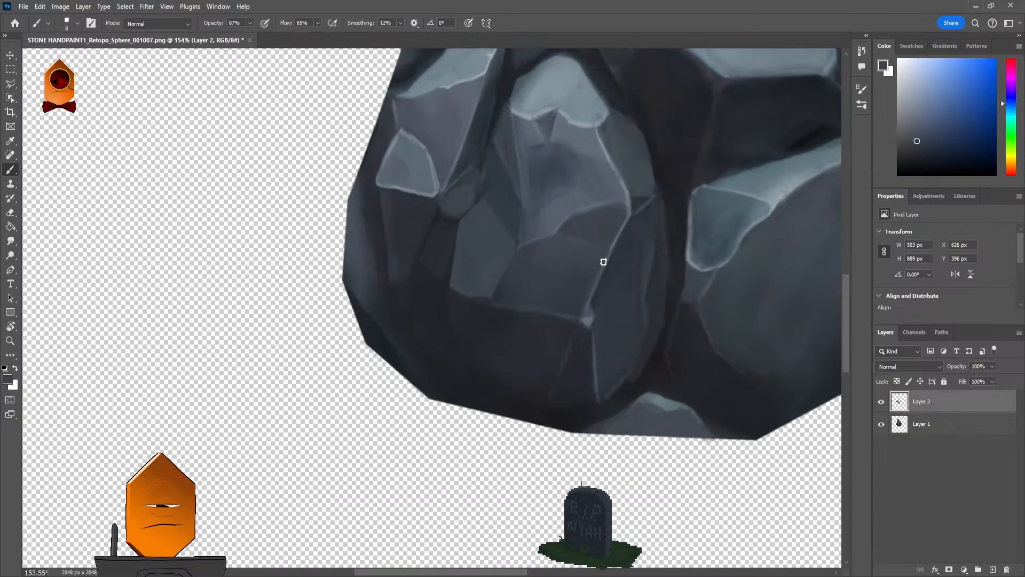
scroll(650, 255, "up", 1)
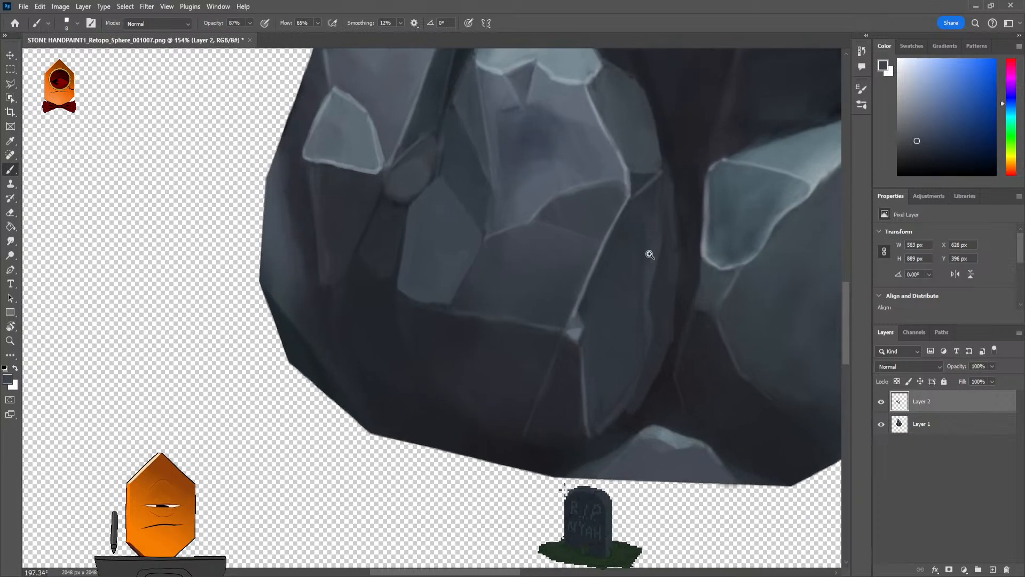
scroll(650, 255, "up", 2)
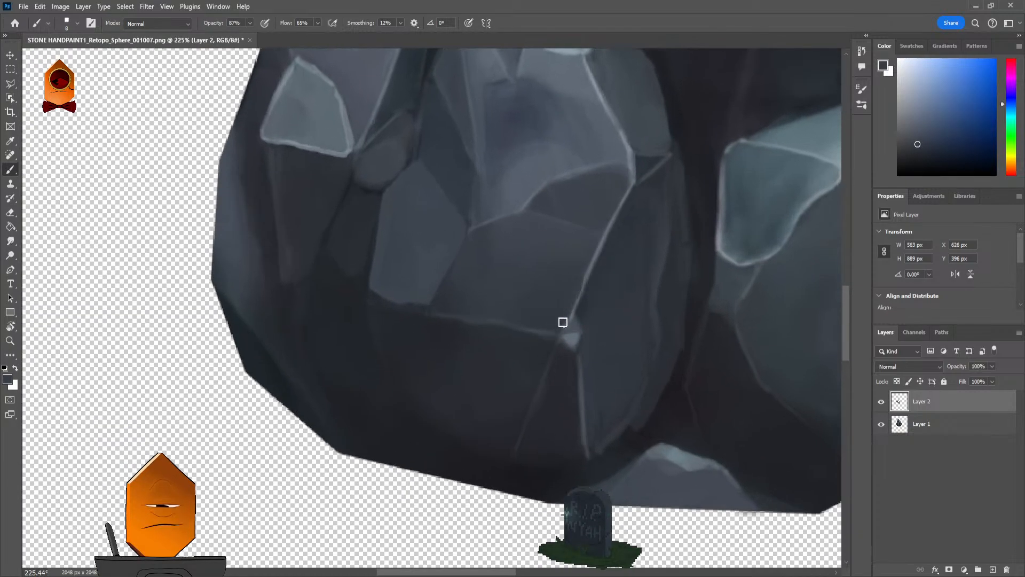
left_click(616, 233, "alt")
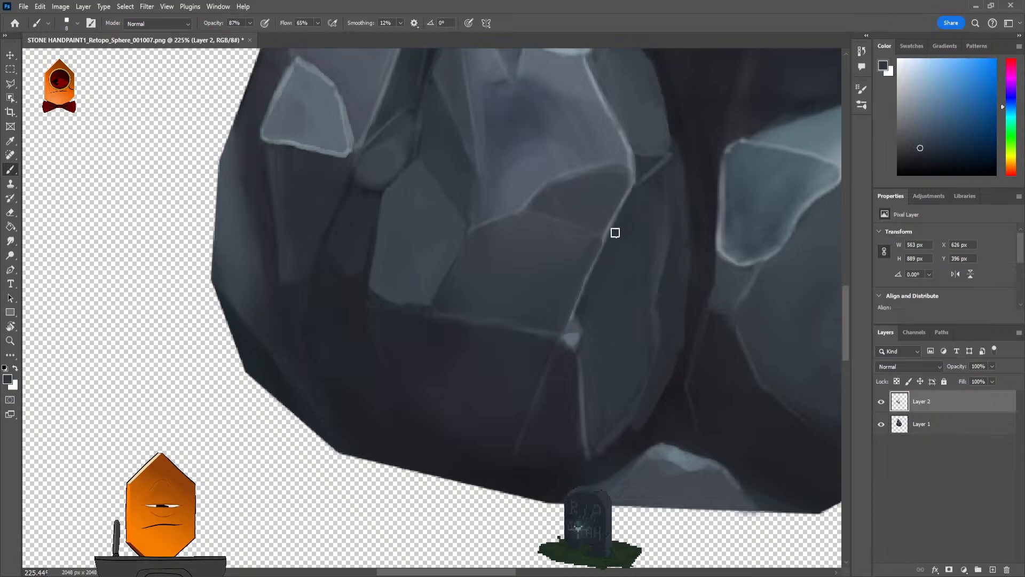
left_click(586, 295, "alt")
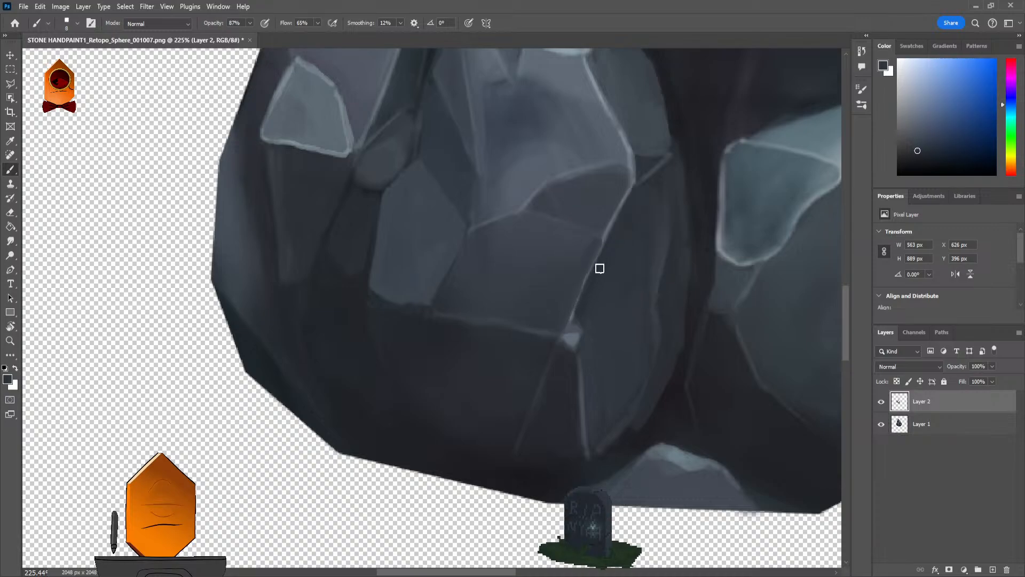
left_click(601, 249, "alt")
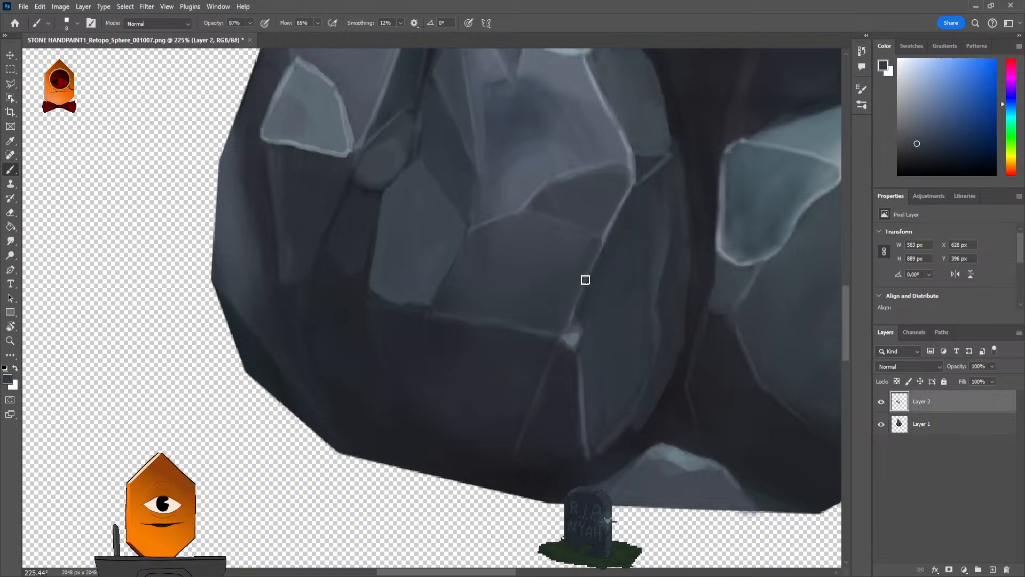
left_click(600, 260, "alt")
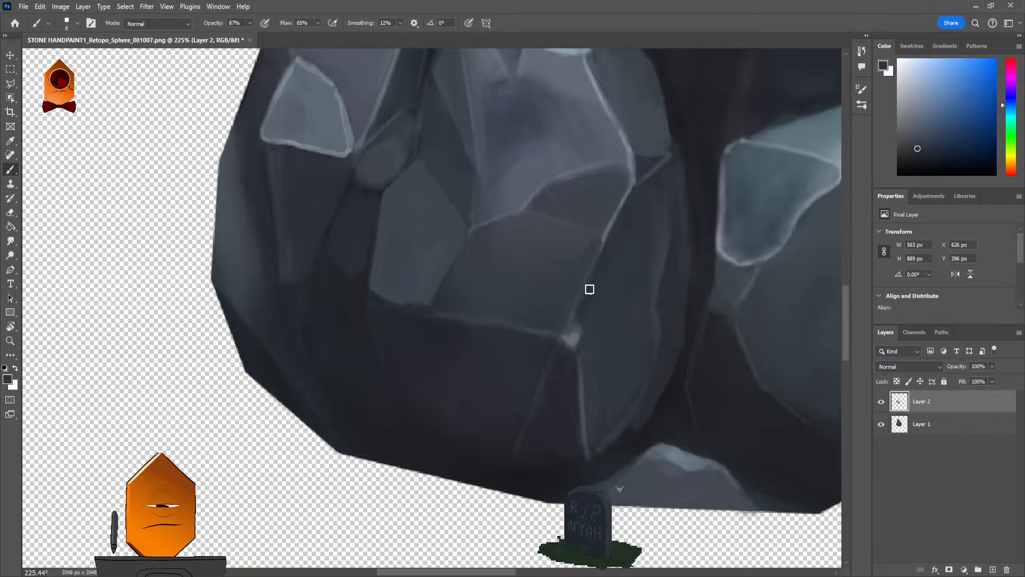
left_click(588, 287, "alt")
key("bracketleft")
key("bracketleft")
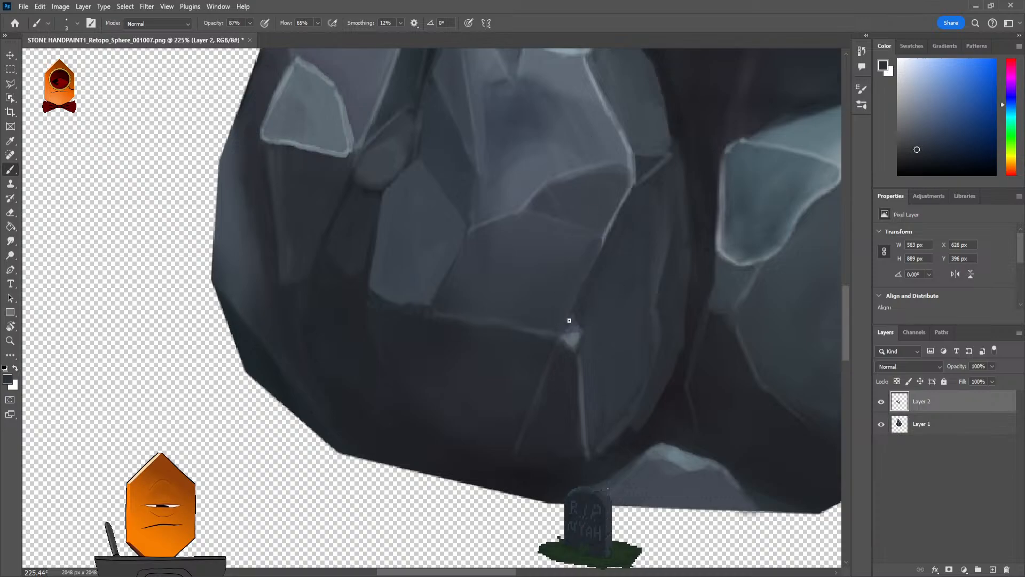
Step: Tone down the light edge line below the central stone's corner chip with a sampled dark tone, and paint a small dark notch above the chip
left_click(535, 364, "alt")
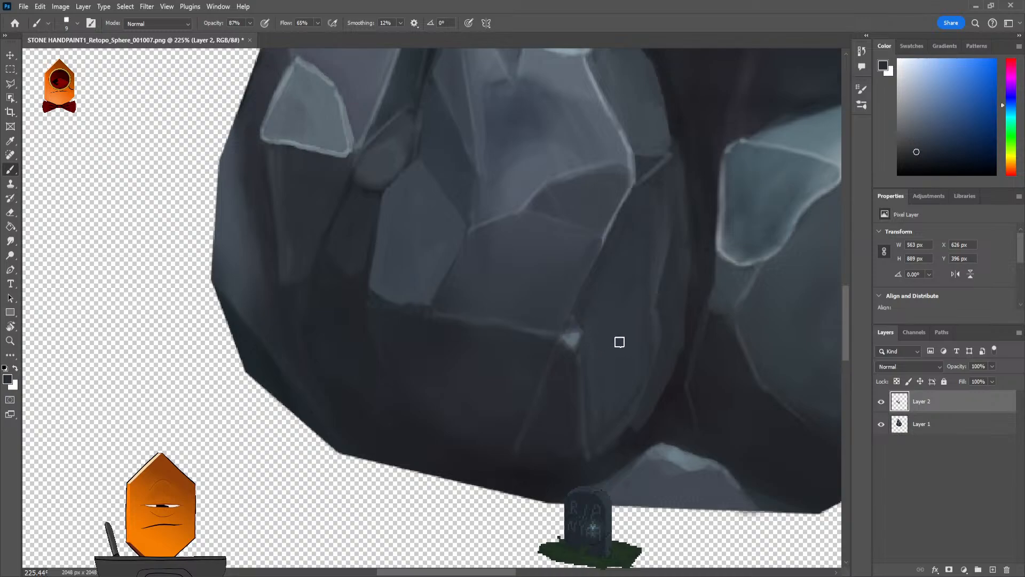
mouse_move(586, 360)
left_mouse_down()
mouse_move(612, 318)
mouse_move(561, 320)
left_mouse_up()
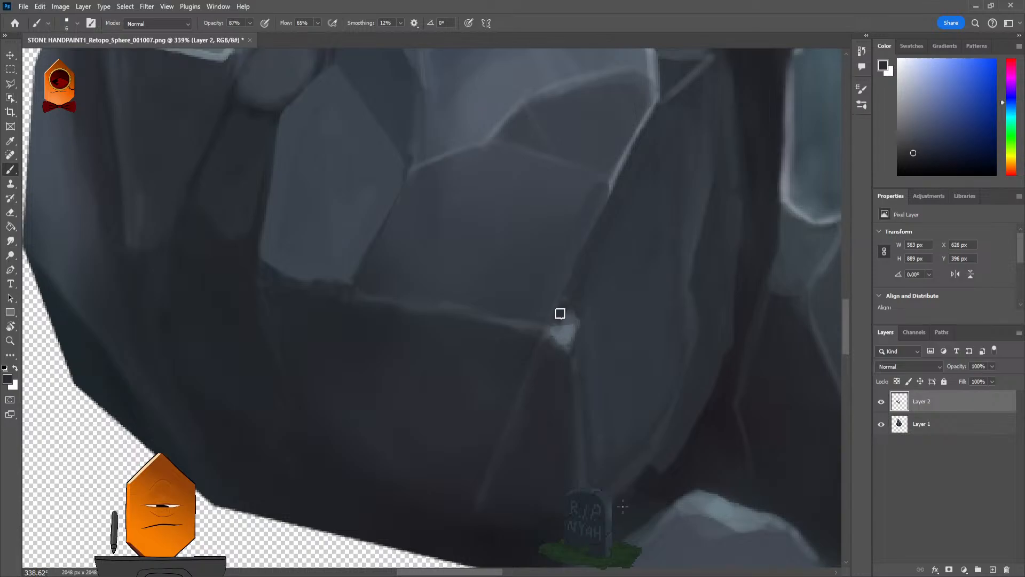
key("bracketleft")
key("bracketleft")
key("bracketleft")
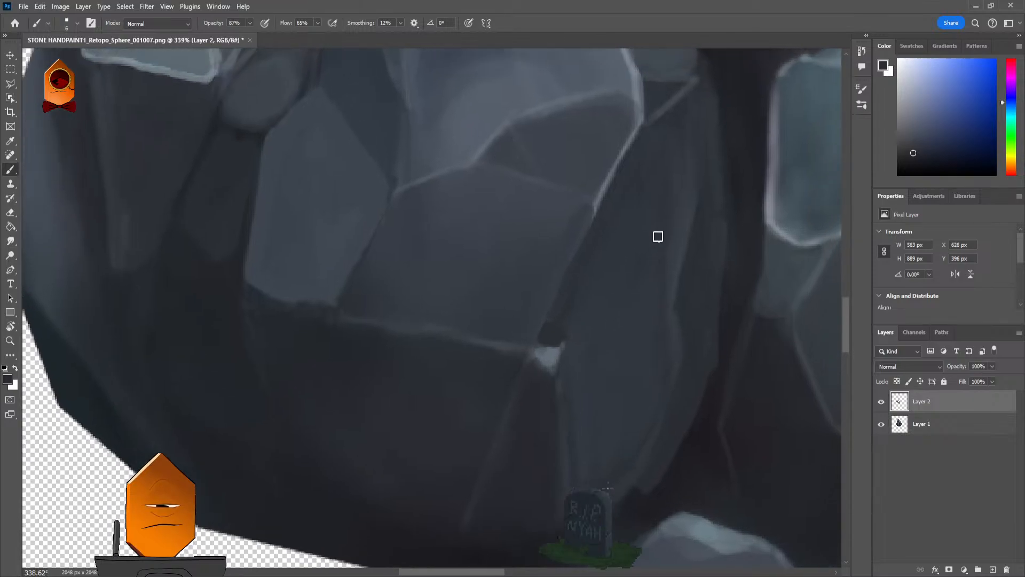
Step: Paint a small dark pit at the central stone's facet junction, where the light ridge line meets the neighbouring grey facet
left_click_drag(657, 235, 623, 336)
mouse_move(634, 269)
left_mouse_down()
mouse_move(622, 285)
mouse_move(643, 207)
mouse_move(606, 263)
mouse_move(580, 257)
left_mouse_up()
scroll(606, 236, "down", 6)
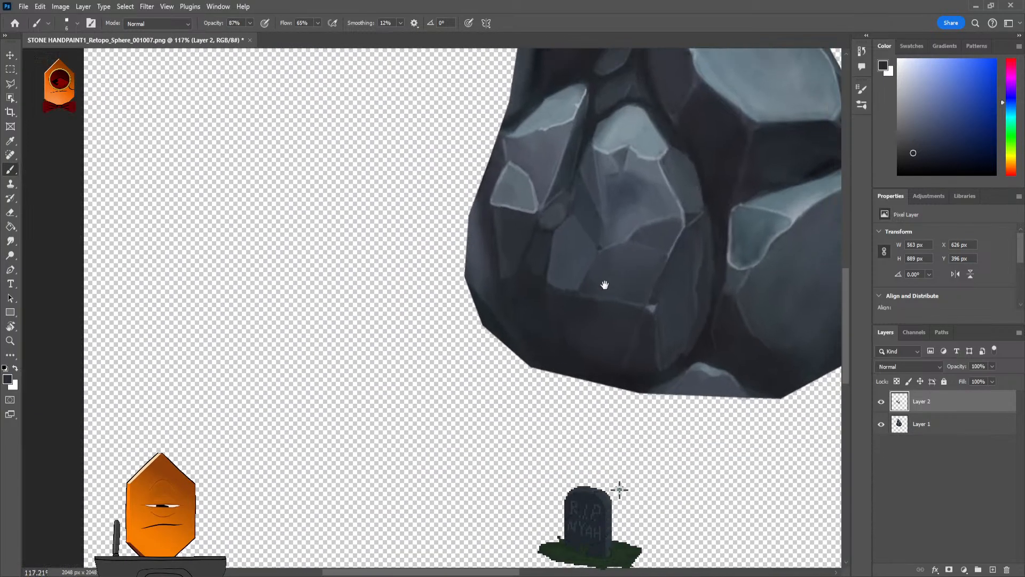
mouse_move(604, 285)
left_mouse_down()
mouse_move(641, 231)
mouse_move(591, 199)
mouse_move(607, 273)
mouse_move(631, 188)
mouse_move(611, 204)
left_mouse_up()
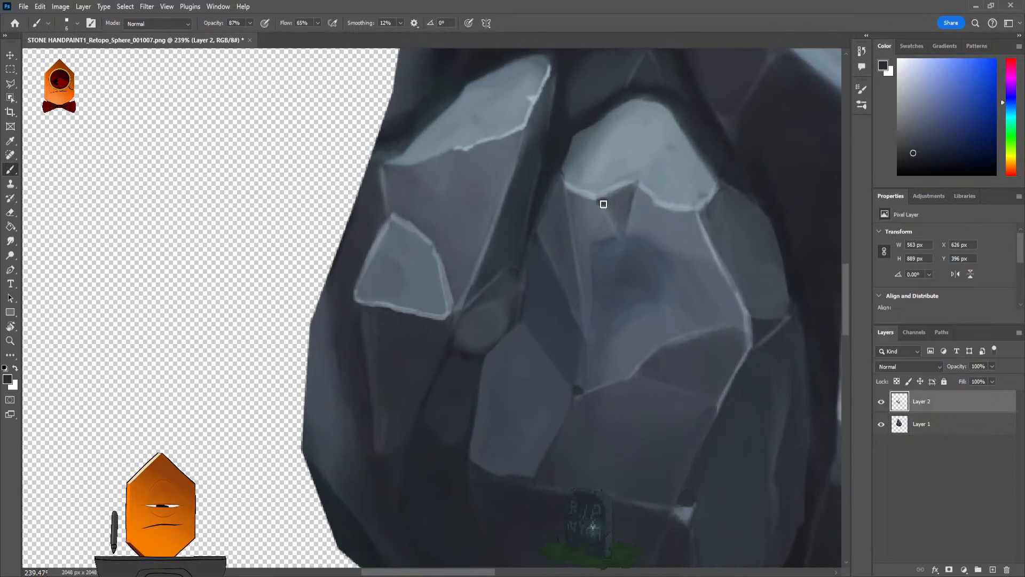
scroll(619, 188, "up", 3)
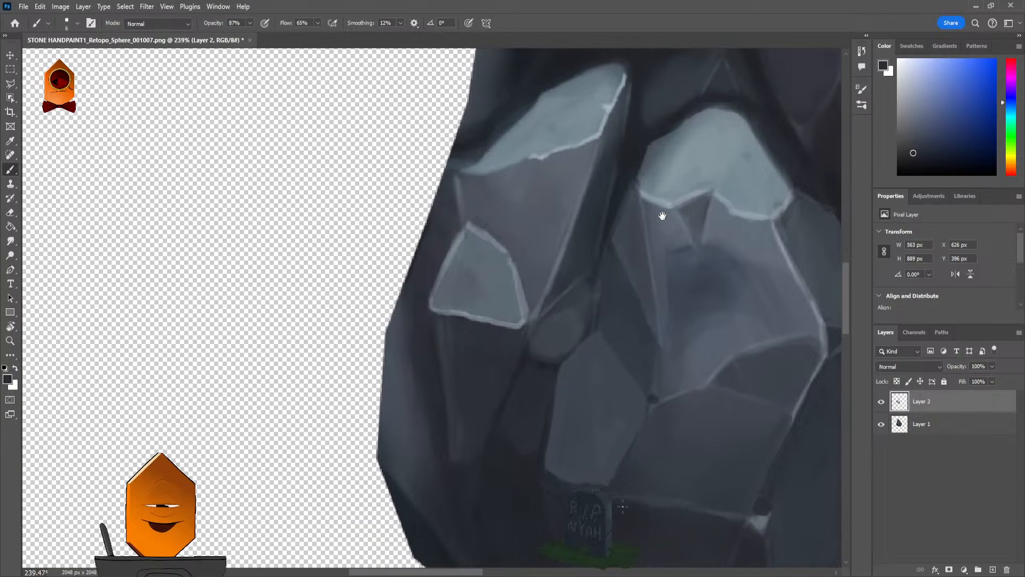
Step: Cut back the light outer edge of the tapering facet beneath the left stone's chip with a sampled dark tone and brush size 3
scroll(524, 318, "down", 5)
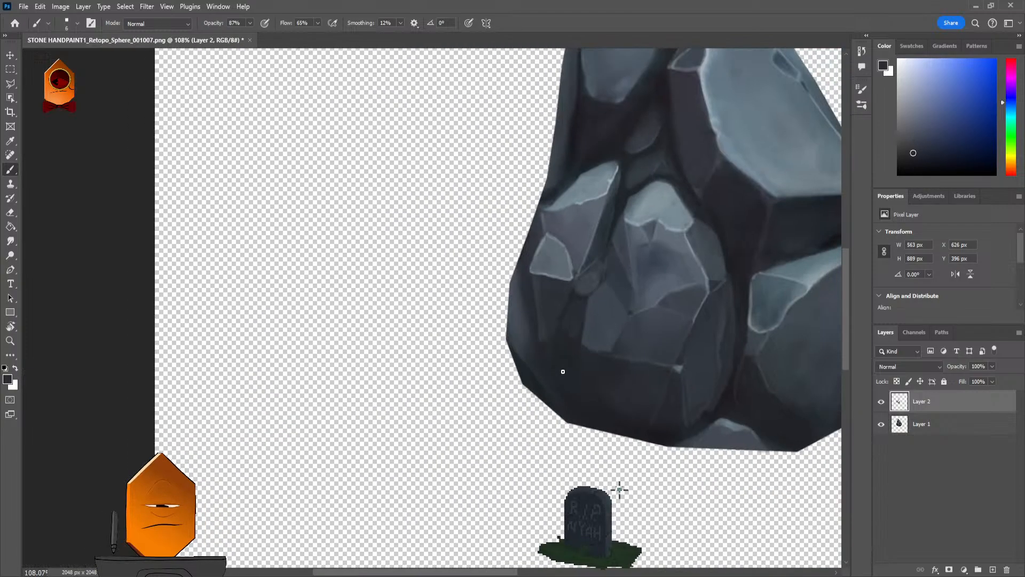
scroll(583, 304, "up", 4)
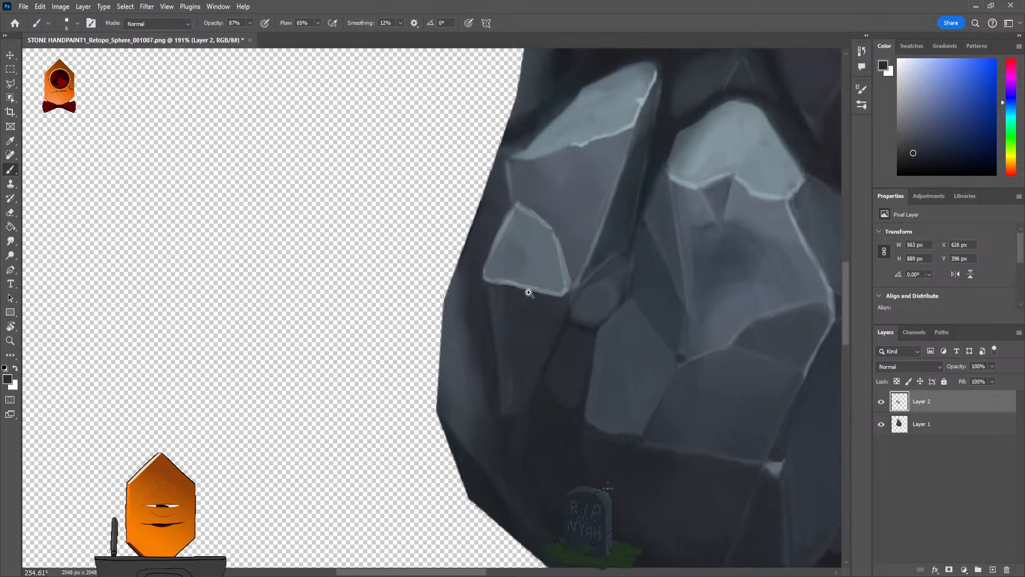
scroll(500, 361, "up", 2)
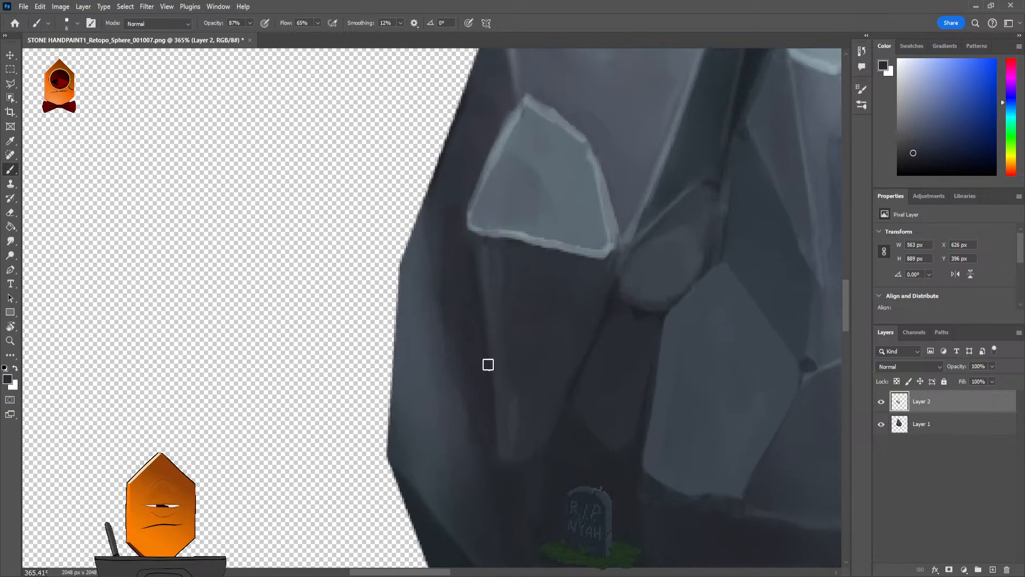
left_click(484, 330, "alt")
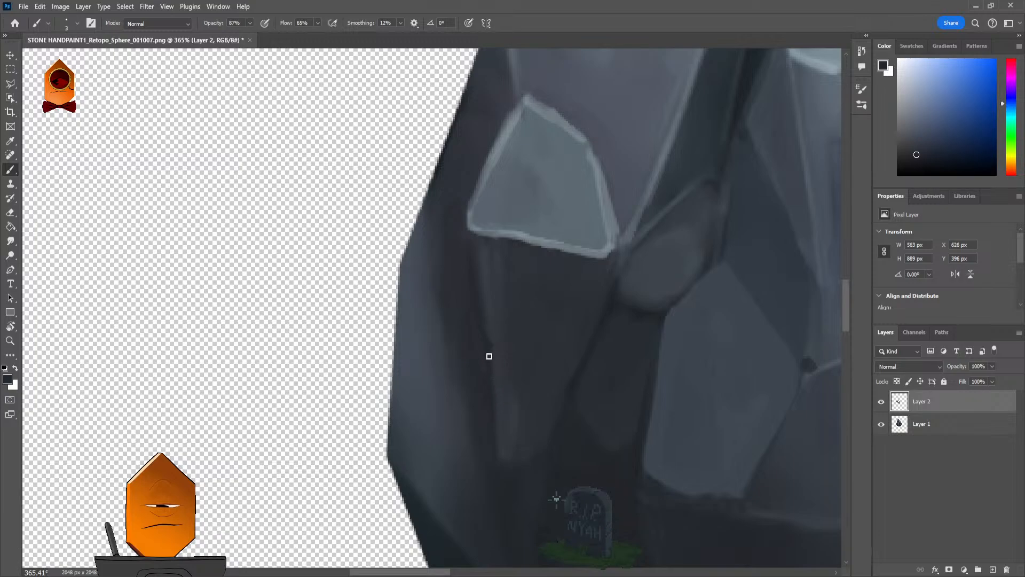
scroll(489, 356, "down", 4)
scroll(547, 328, "up", 4)
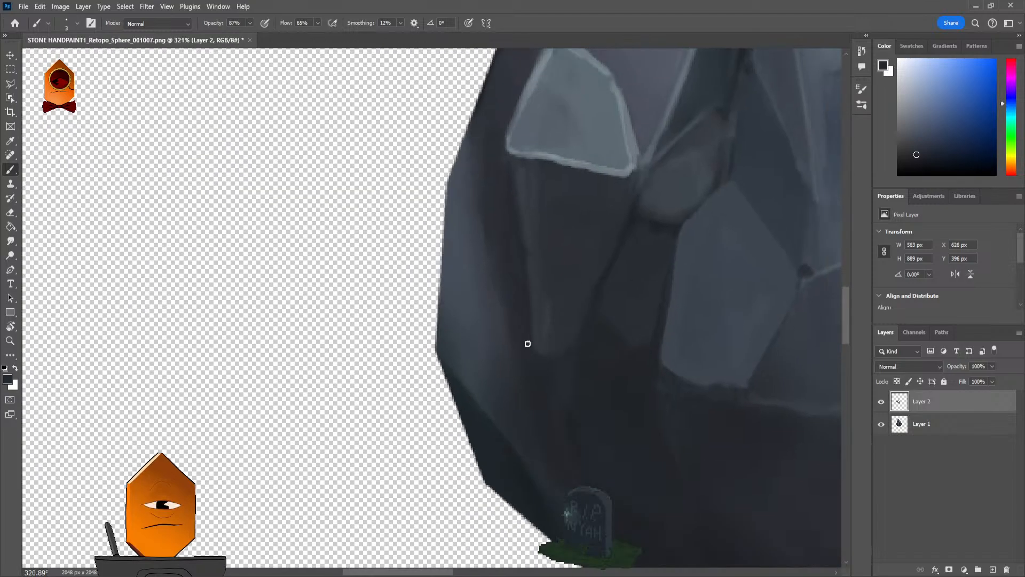
Step: Narrow the lower end of the facet beneath the left stone's chip into a sharp point with dark tones
scroll(611, 325, "down", 6)
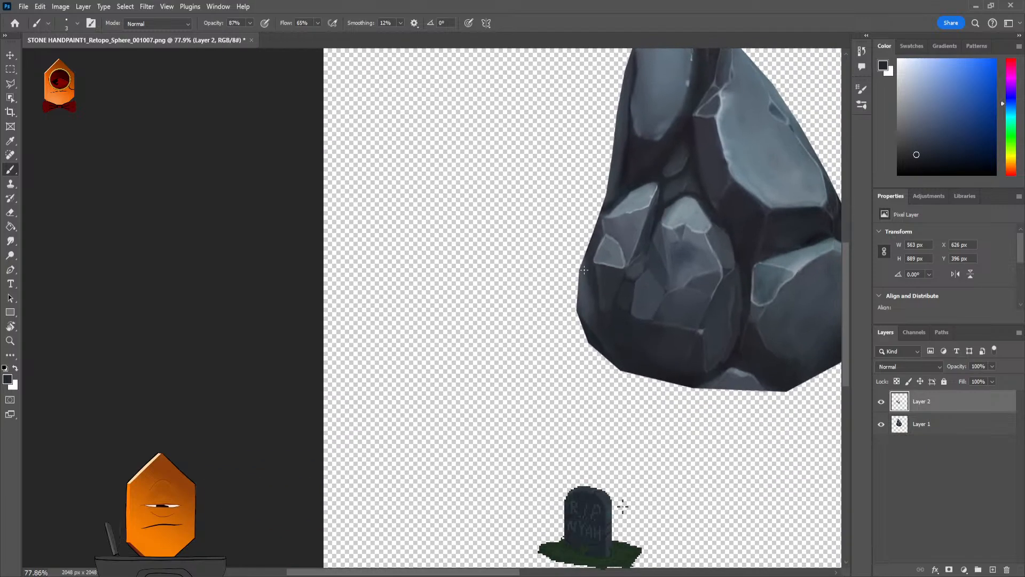
scroll(636, 245, "up", 4)
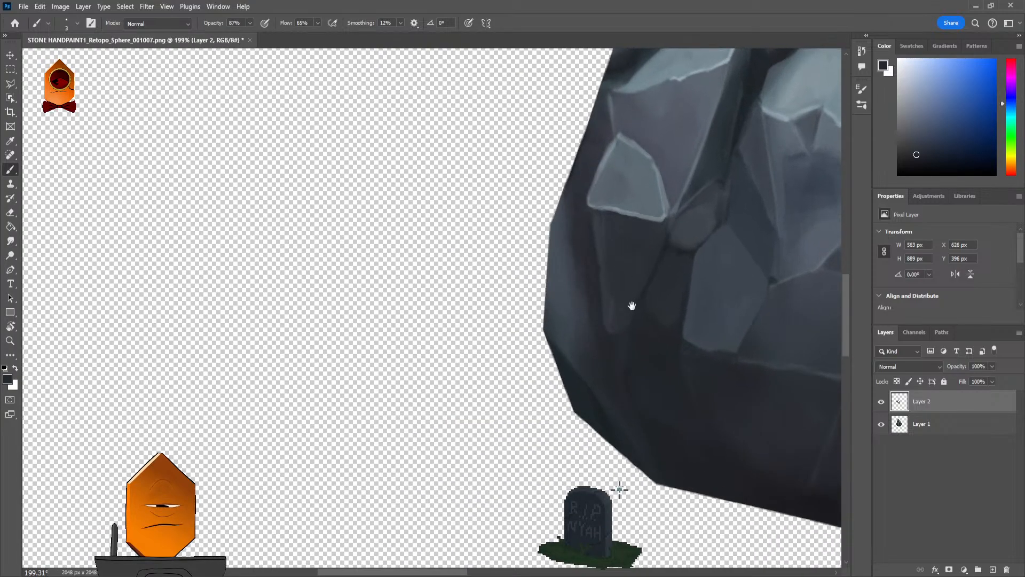
scroll(566, 326, "up", 2)
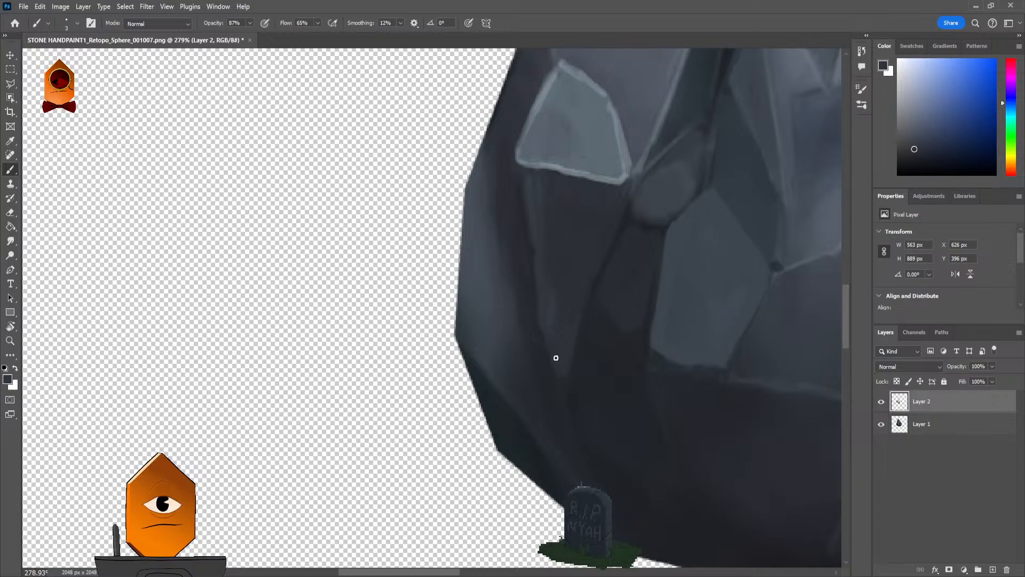
scroll(602, 283, "down", 4)
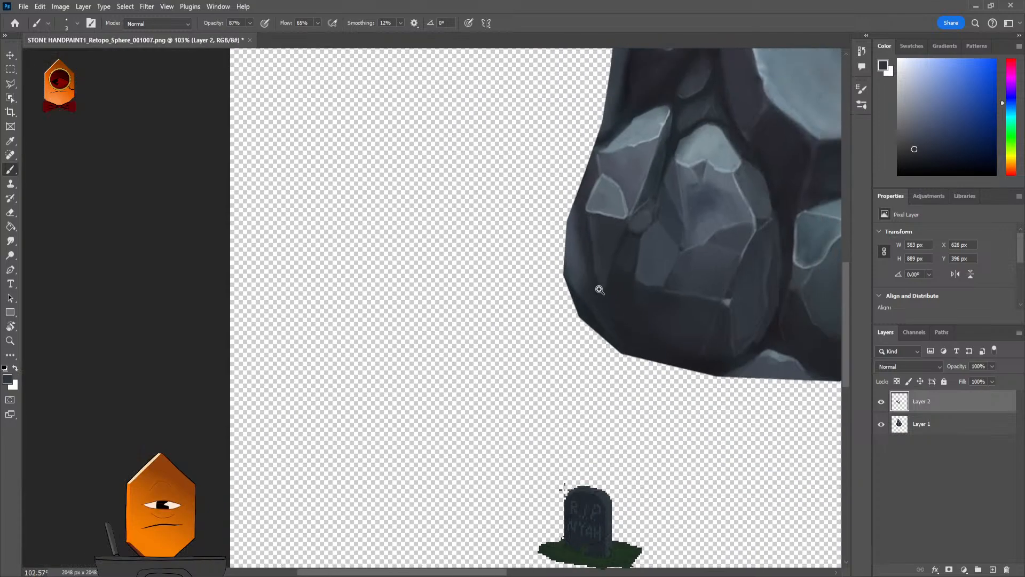
scroll(600, 289, "up", 3)
scroll(595, 252, "down", 4)
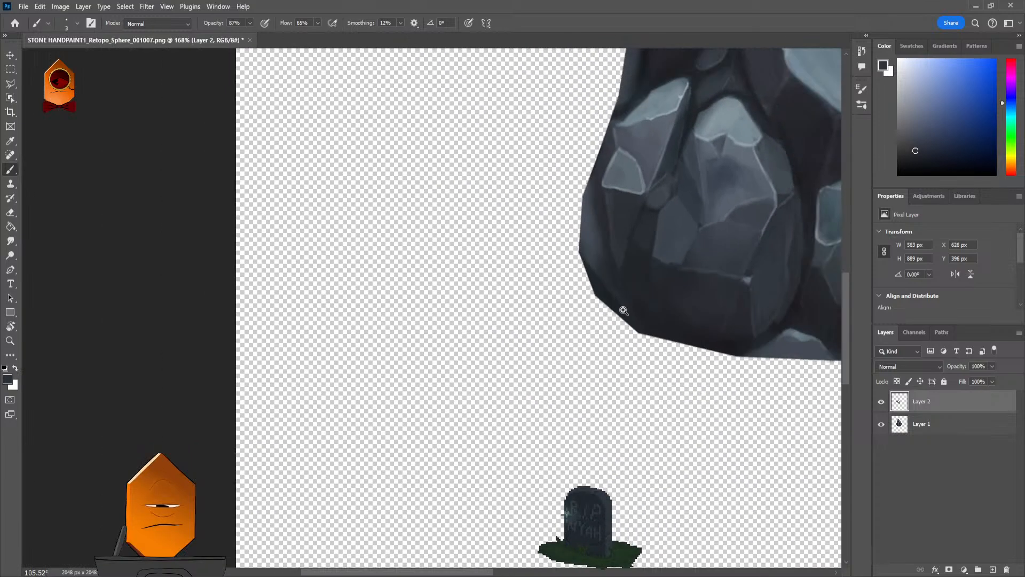
Step: Paint over the left stone chip's light upper and side edges and mute its surface with a sampled mid grey, enlarging the brush to 8
scroll(607, 292, "up", 8)
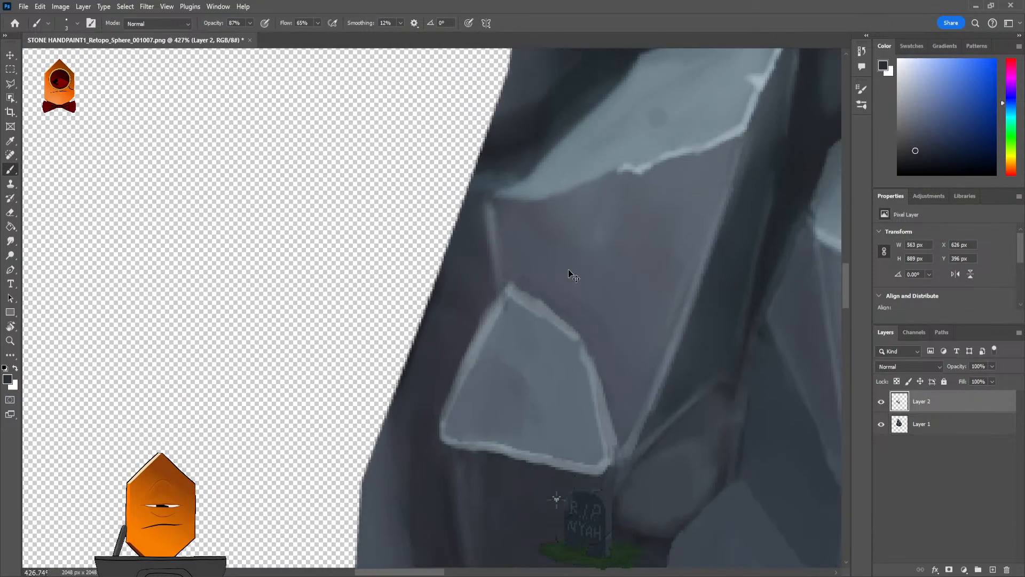
left_click(504, 374, "alt")
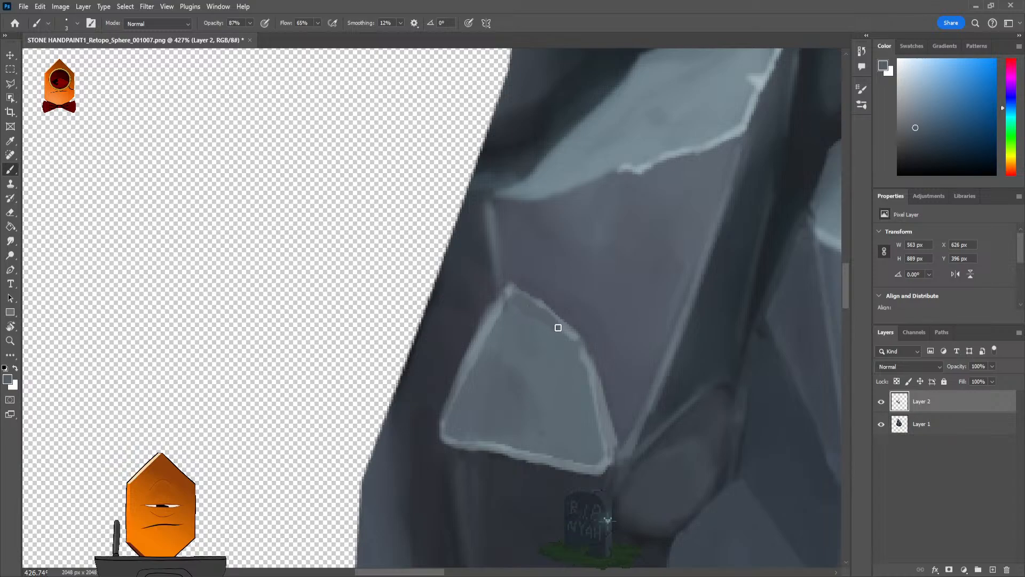
key("bracketright")
key("bracketright")
key("bracketright")
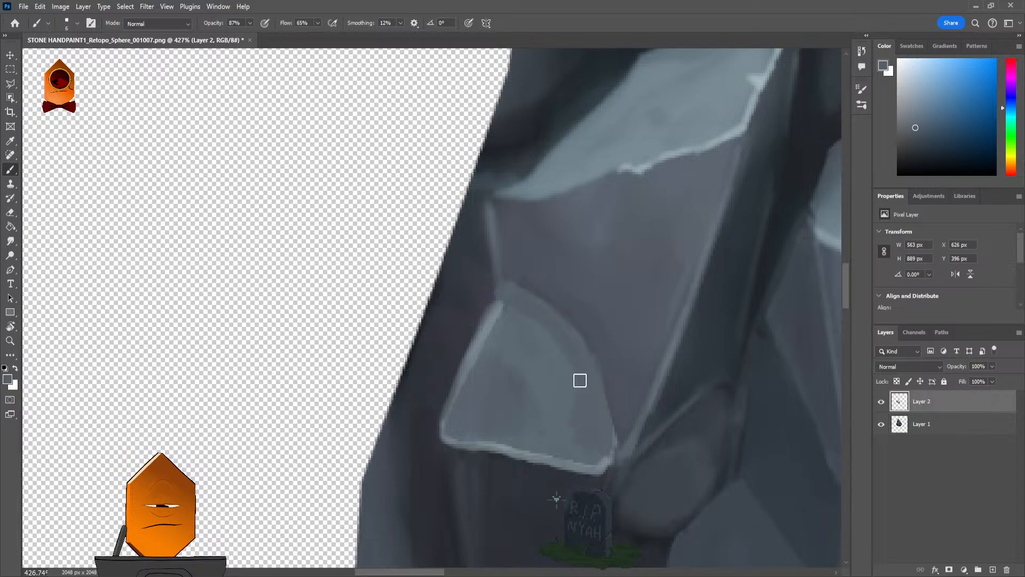
mouse_move(515, 320)
left_mouse_down()
mouse_move(501, 305)
mouse_move(451, 414)
mouse_move(488, 445)
mouse_move(596, 464)
left_mouse_up()
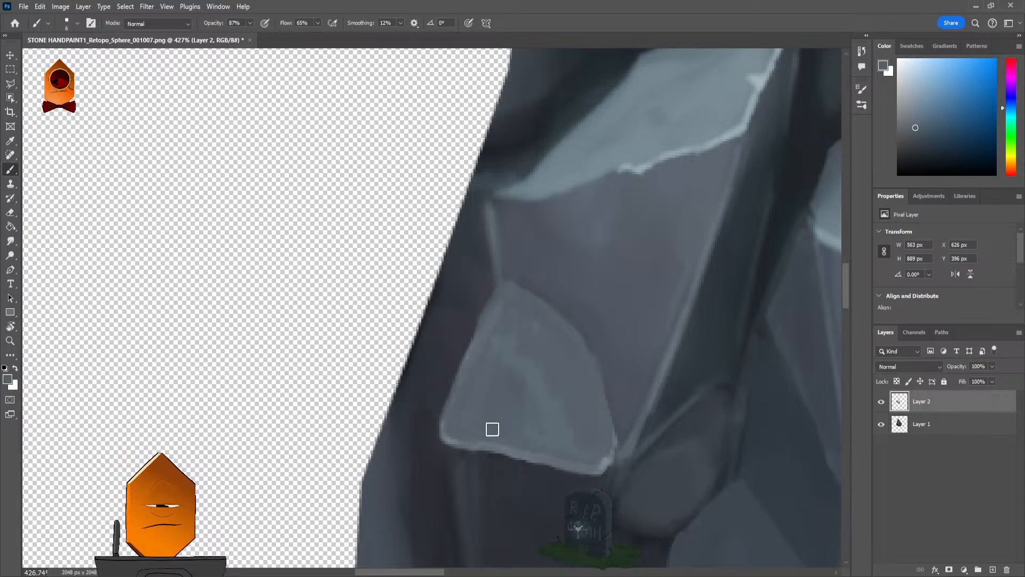
scroll(492, 430, "down", 10)
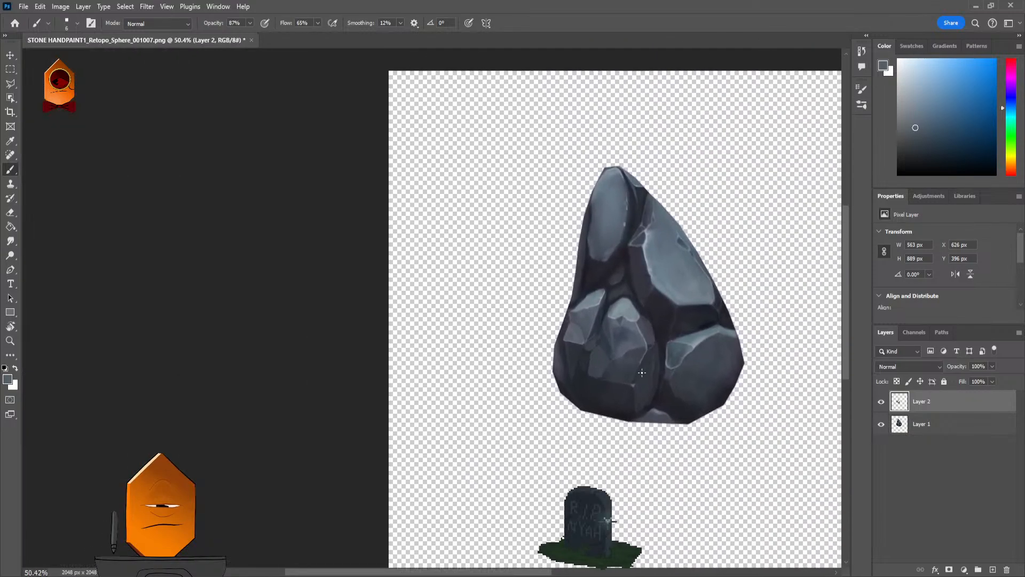
Step: Turn on pressure-controlled opacity, lower the brush opacity to 58%, and paint a faint grey facet in the recess beneath the right stone's chip
scroll(642, 372, "down", 2)
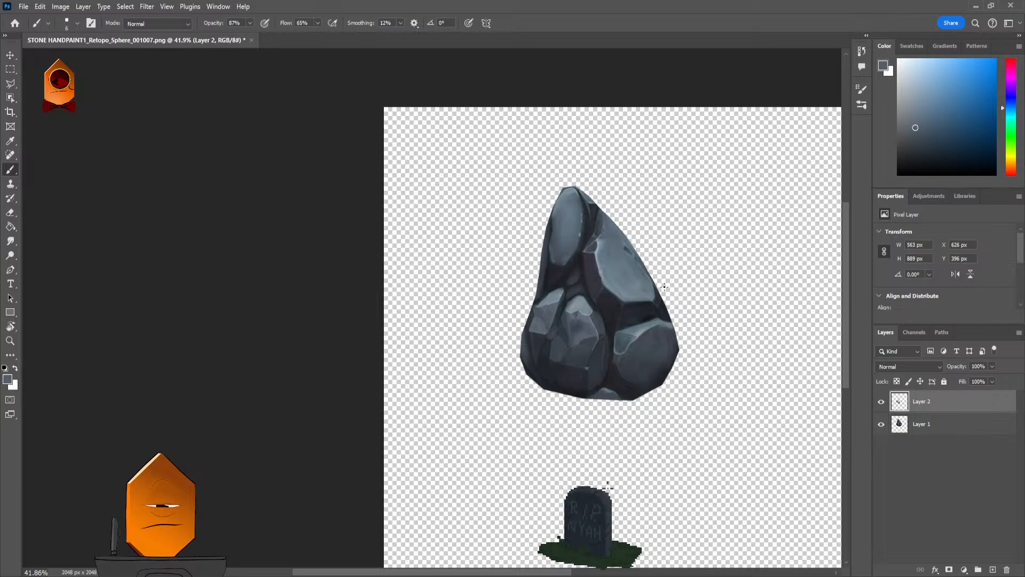
scroll(683, 324, "up", 5)
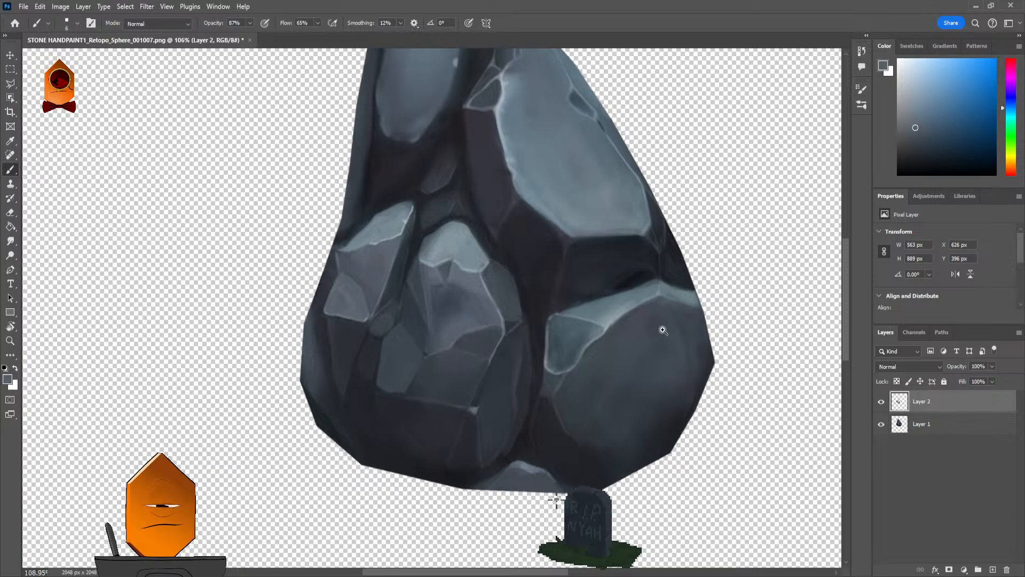
scroll(671, 335, "up", 3)
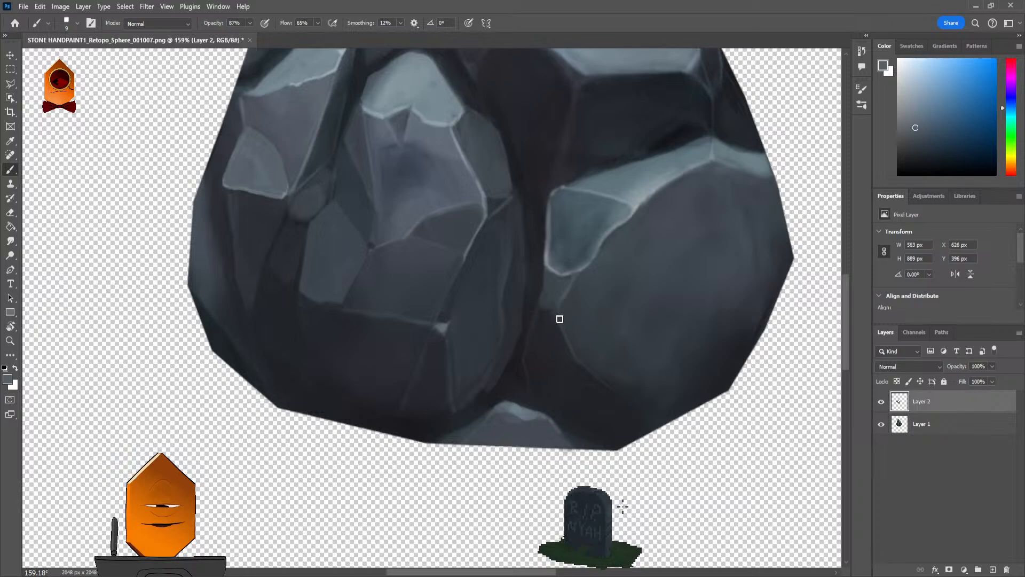
key("5")
key("5")
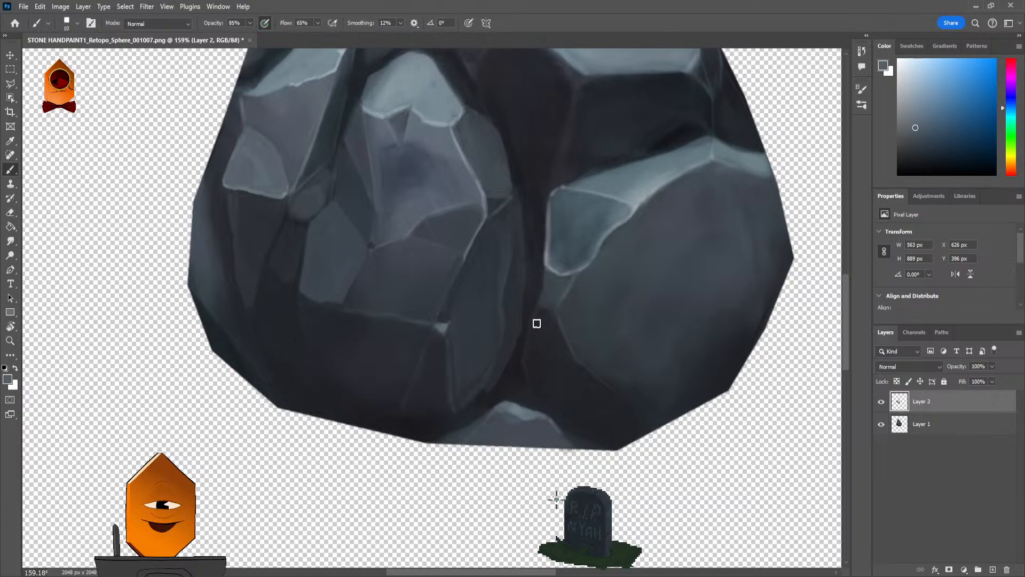
left_click(245, 22)
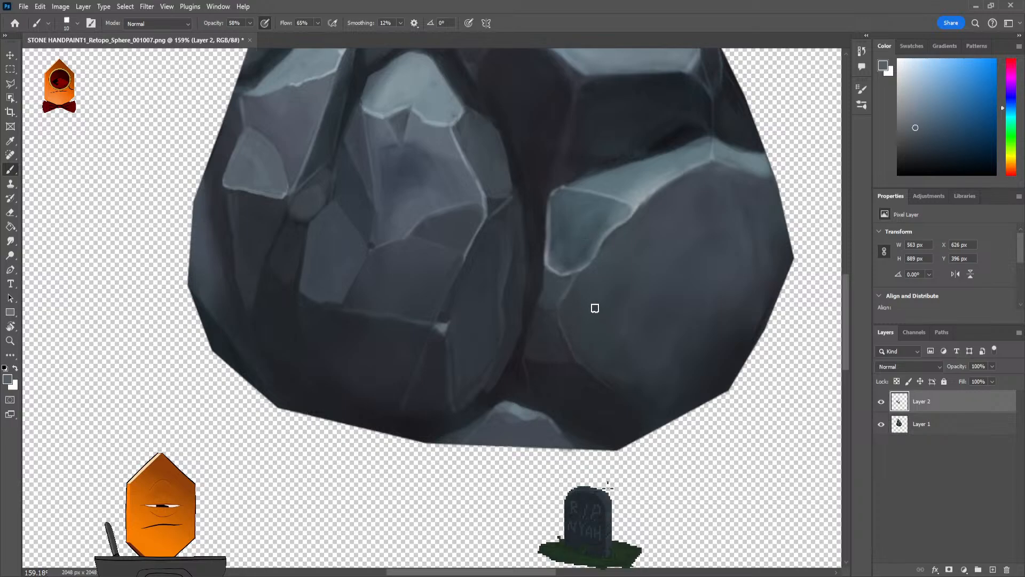
Step: Refine the small wedge facet beneath the right stone's chip and outline it with a sampled light grey edge, reducing the brush size to 5
scroll(553, 296, "up", 5)
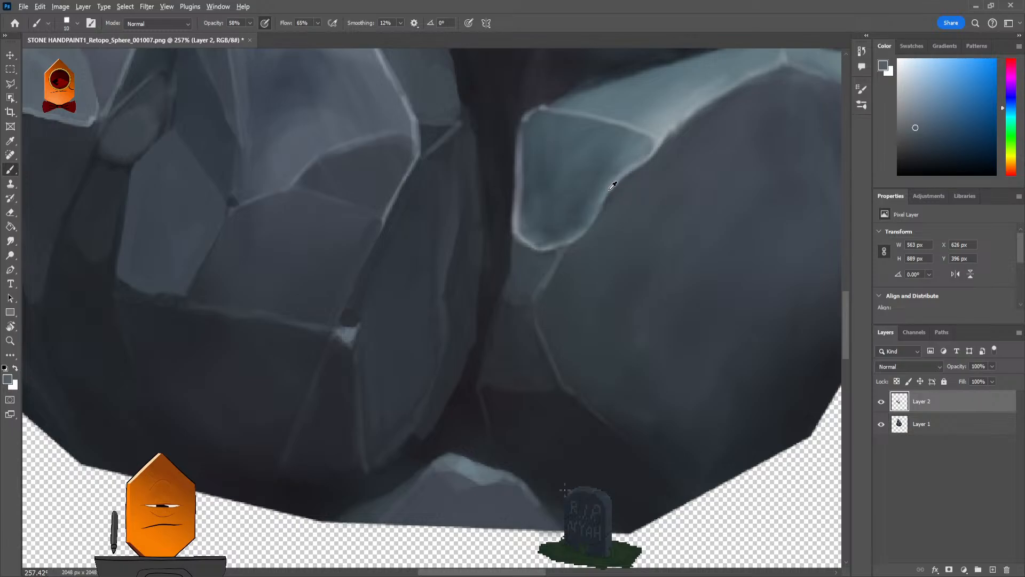
left_click(594, 211, "alt")
key("bracketleft")
key("bracketleft")
key("bracketleft")
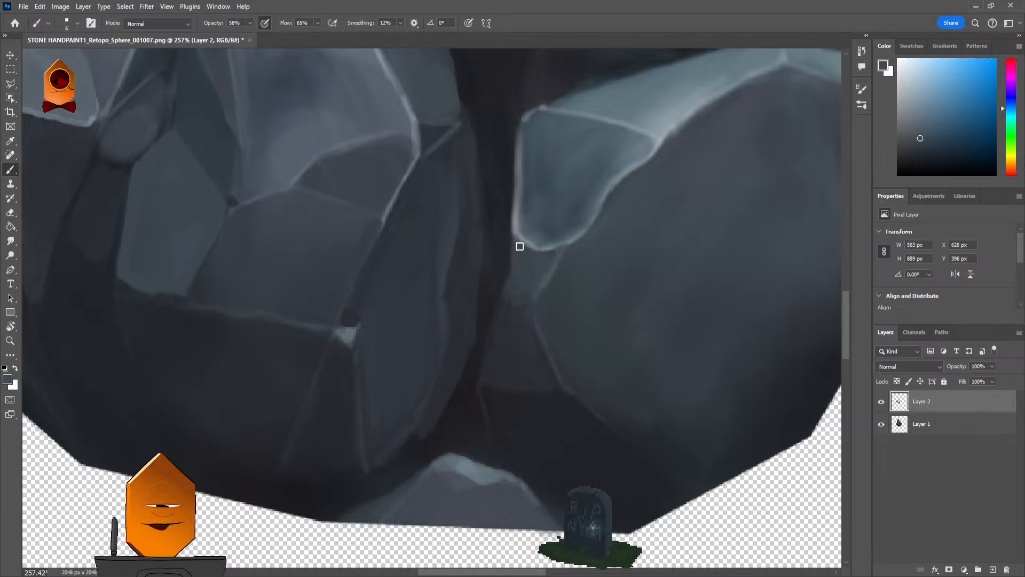
left_click(521, 203, "alt")
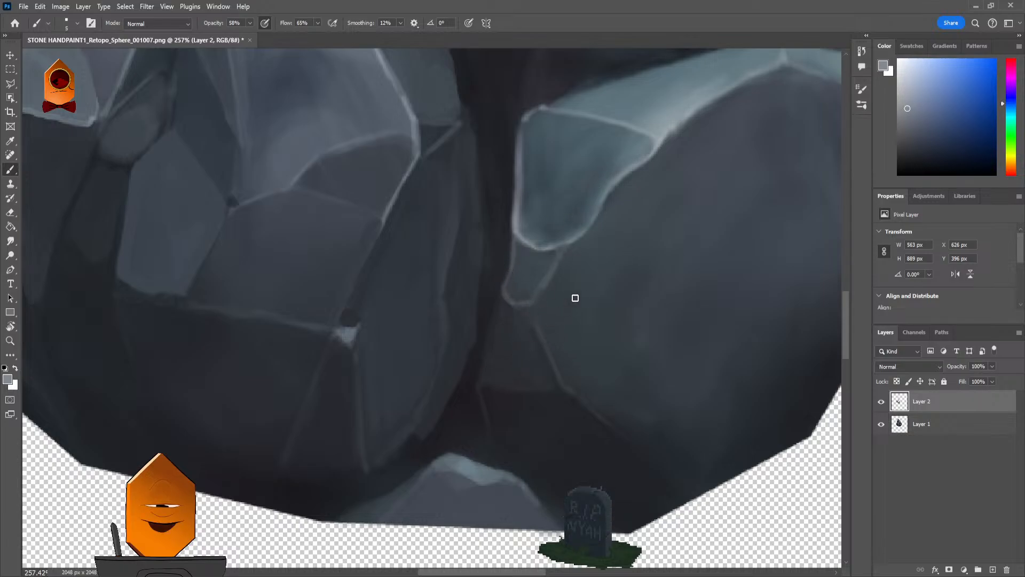
scroll(599, 311, "down", 5)
scroll(600, 276, "up", 4)
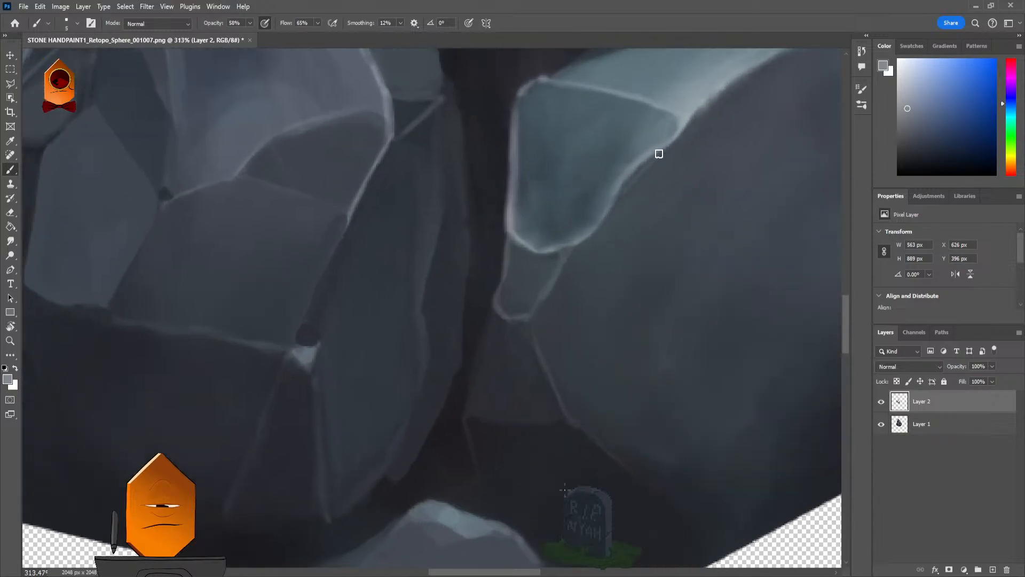
Step: Reshape the right chip's inner slanted edge with sampled blue-grey tones, and redraw a thin light highlight along it with brush size 3
left_click(623, 172, "alt")
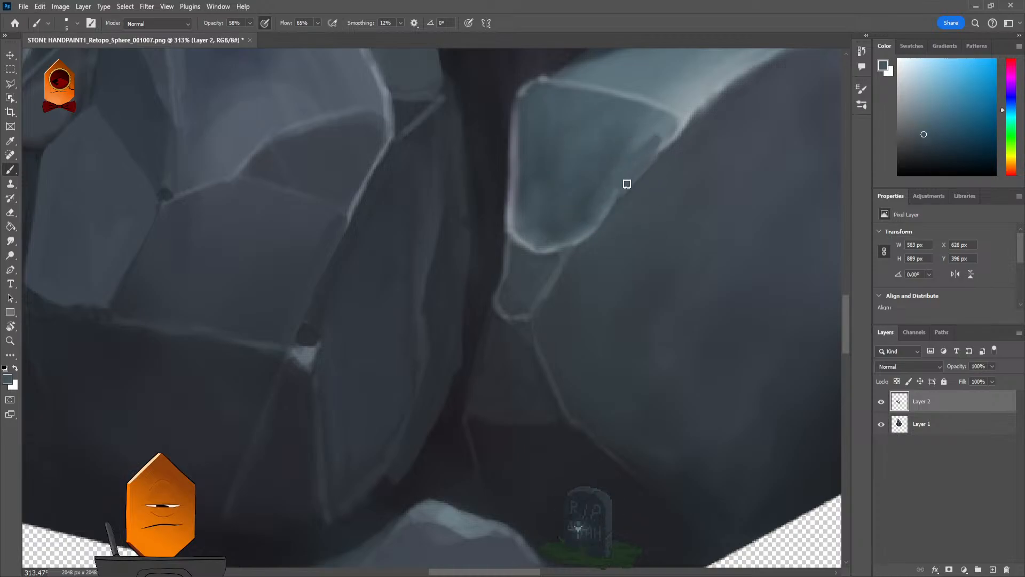
left_click(644, 144, "alt")
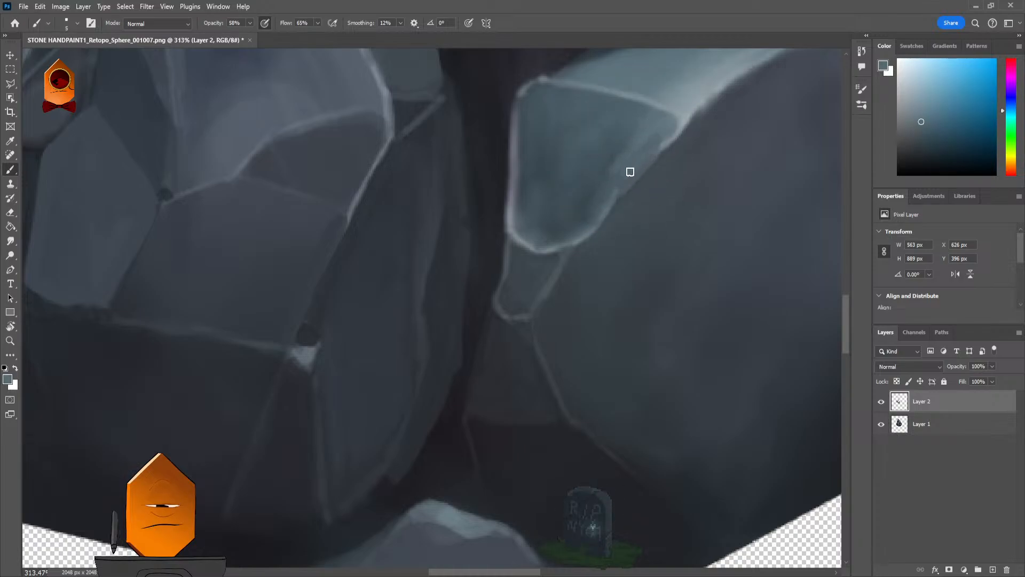
left_click(687, 117, "alt")
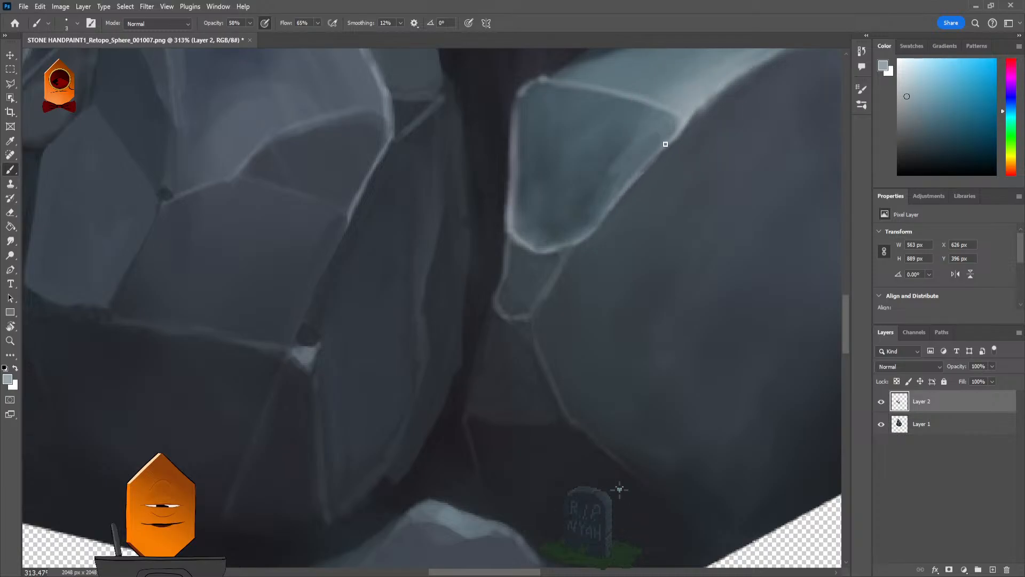
scroll(663, 241, "down", 8)
scroll(663, 241, "up", 8)
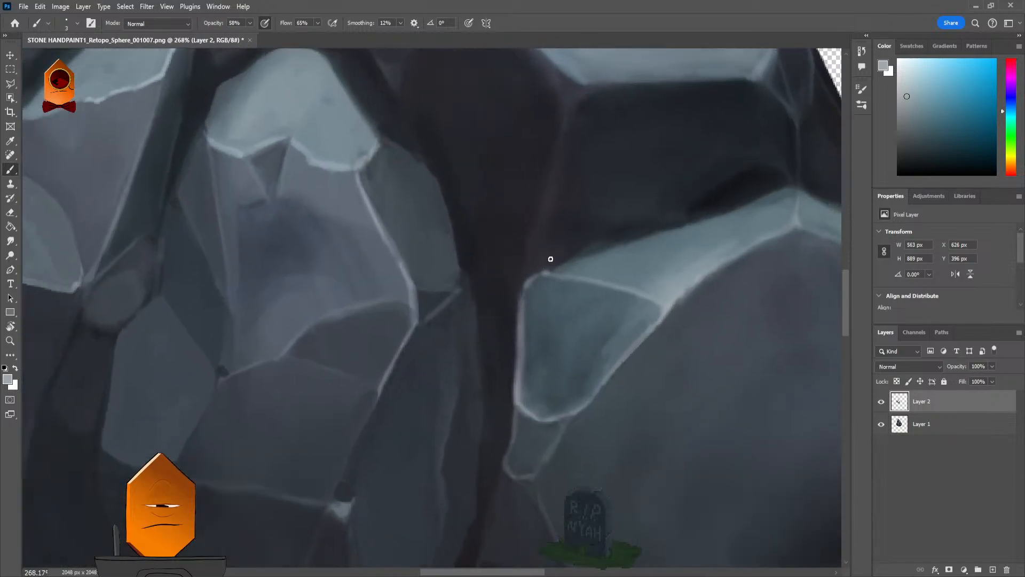
scroll(550, 259, "down", 8)
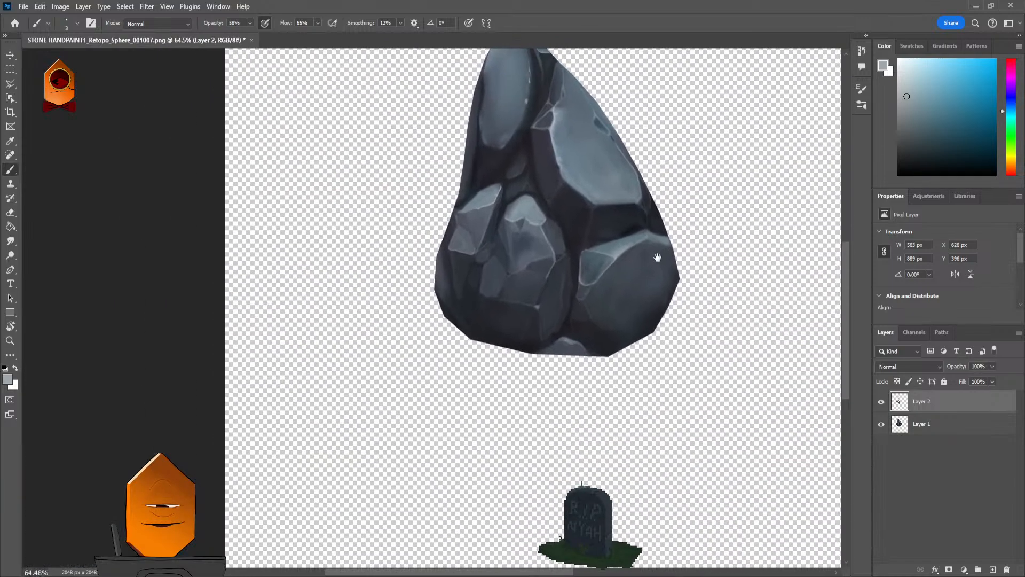
Step: Blend the top plane and inner surface of the right stone's chip with sampled blue-grey and darker teal tones
scroll(657, 258, "up", 4)
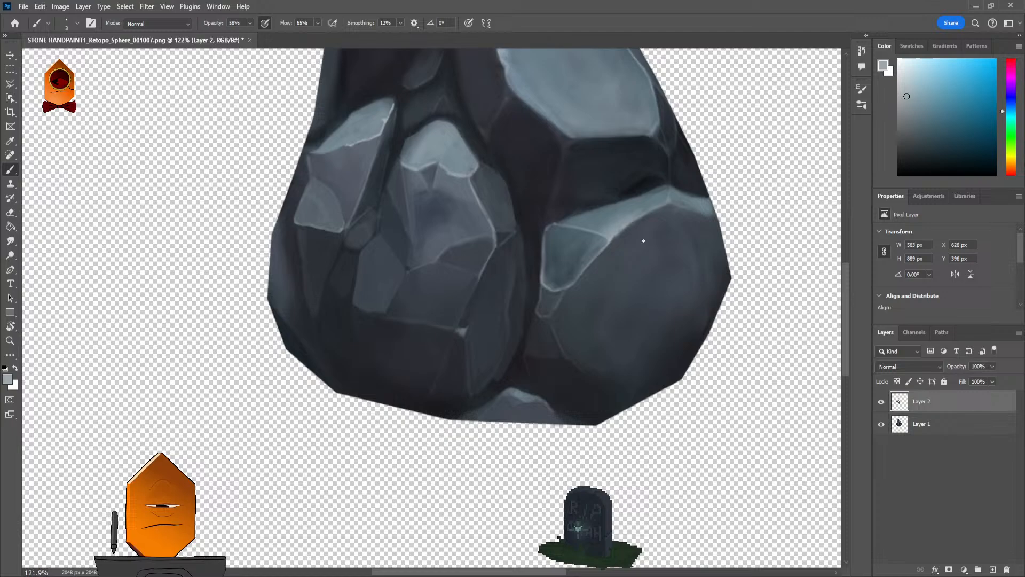
left_click(594, 251, "alt")
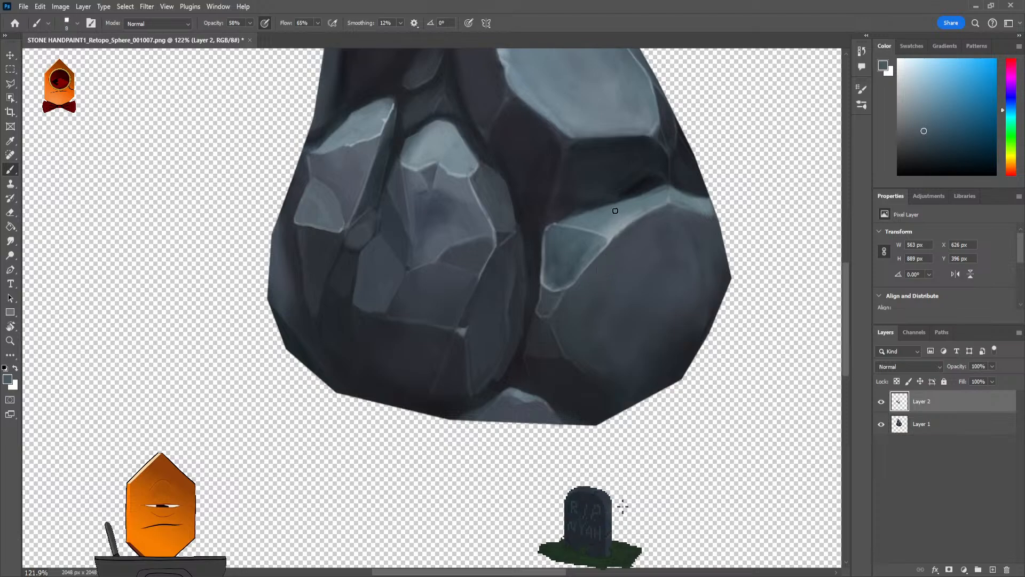
scroll(608, 261, "up", 3)
key("bracketleft")
key("bracketleft")
key("bracketleft")
left_click(596, 243, "alt")
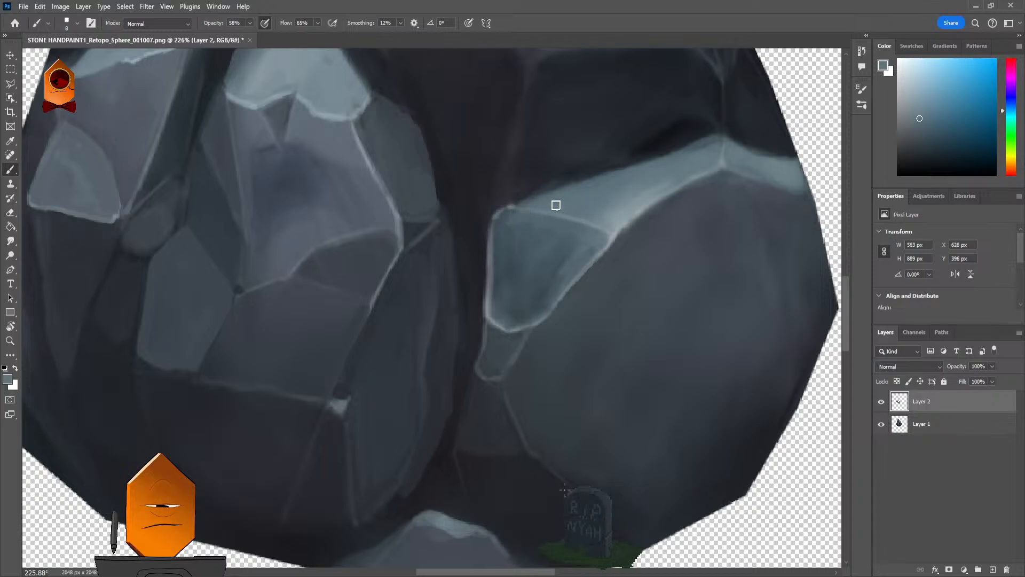
left_click(578, 254, "alt")
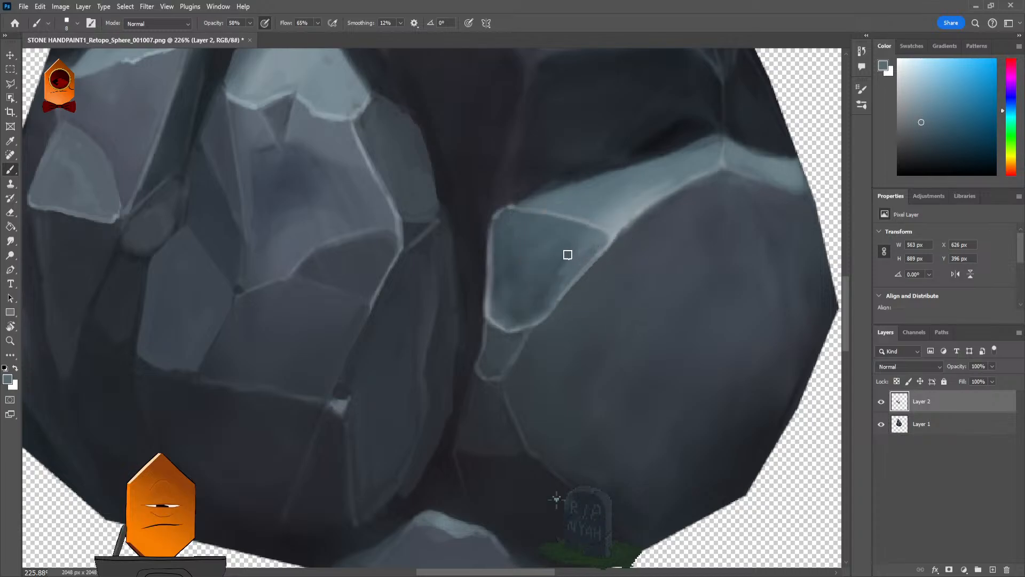
left_click(570, 272, "alt")
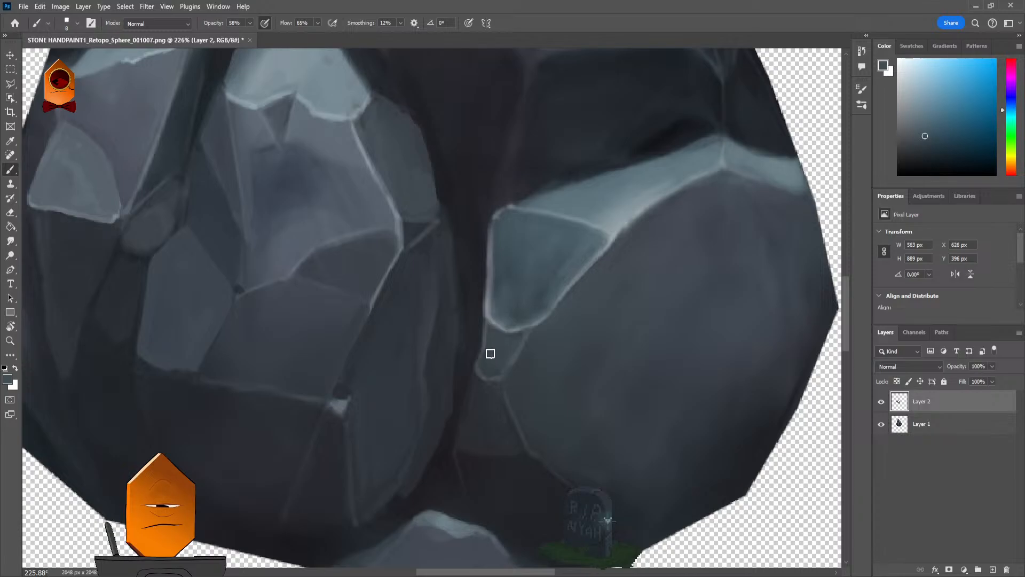
Step: Paint the small facet wedged between the left and centre stones with a light grey, giving it a crisper angular shape
scroll(590, 350, "down", 10)
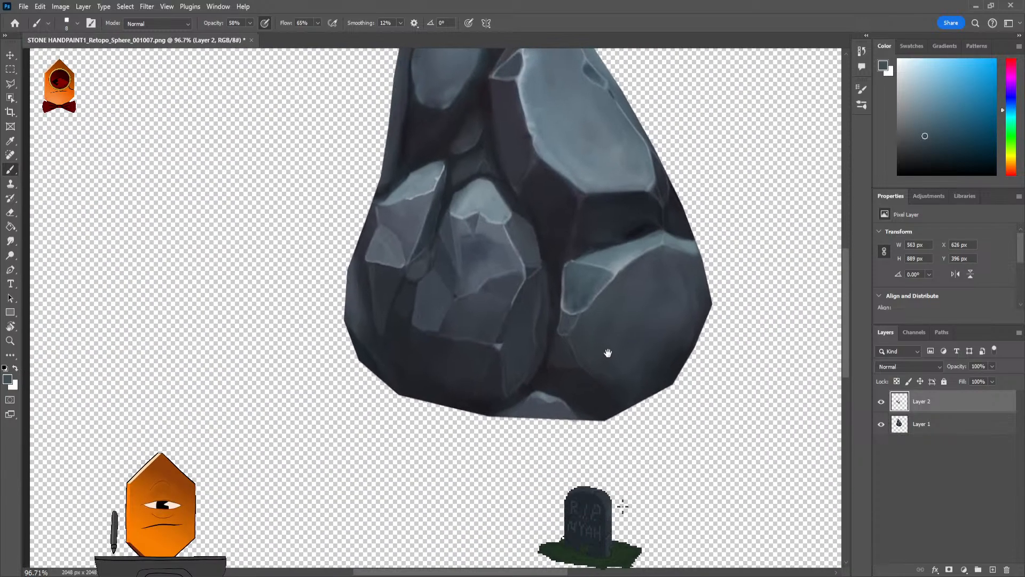
scroll(629, 297, "down", 3)
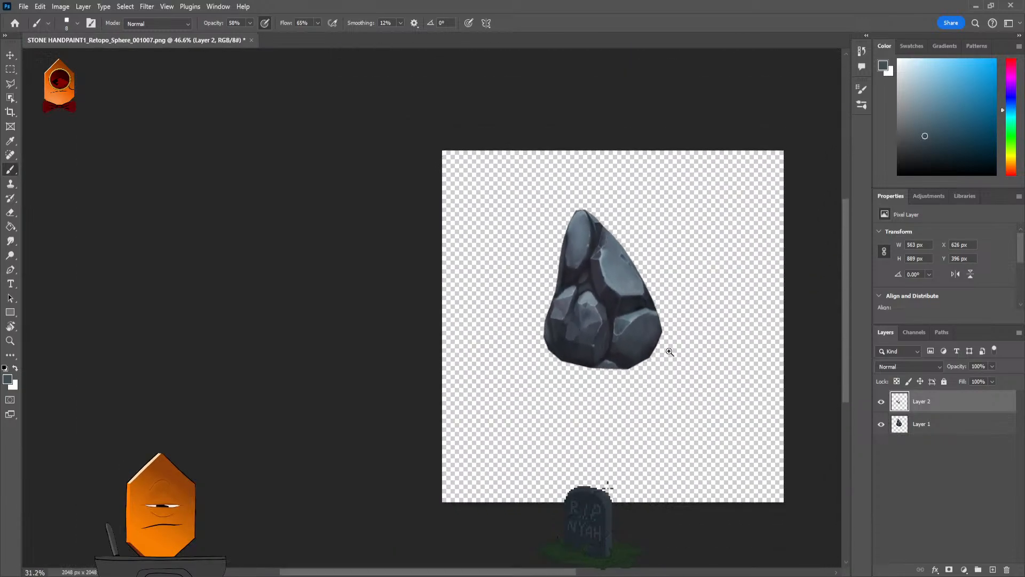
left_click_drag(657, 355, 655, 350)
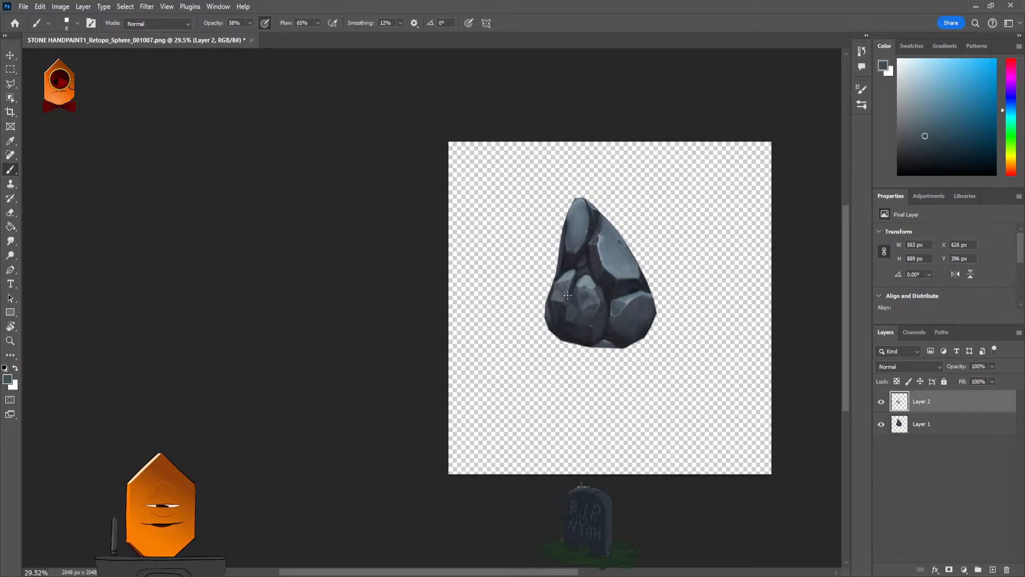
scroll(561, 326, "up", 6)
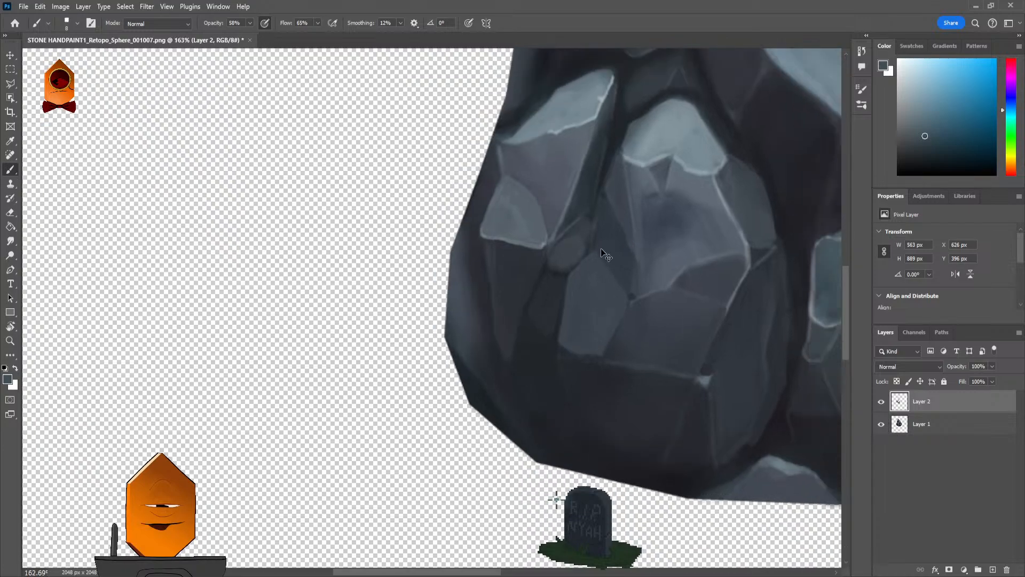
scroll(566, 358, "down", 4)
scroll(620, 235, "down", 3)
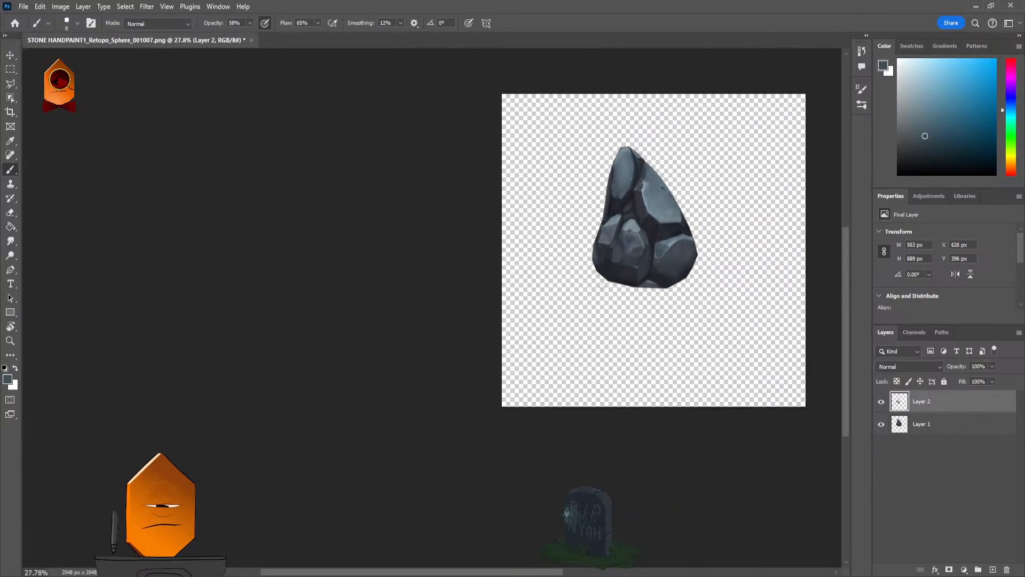
left_click_drag(615, 267, 596, 302)
scroll(675, 171, "up", 10)
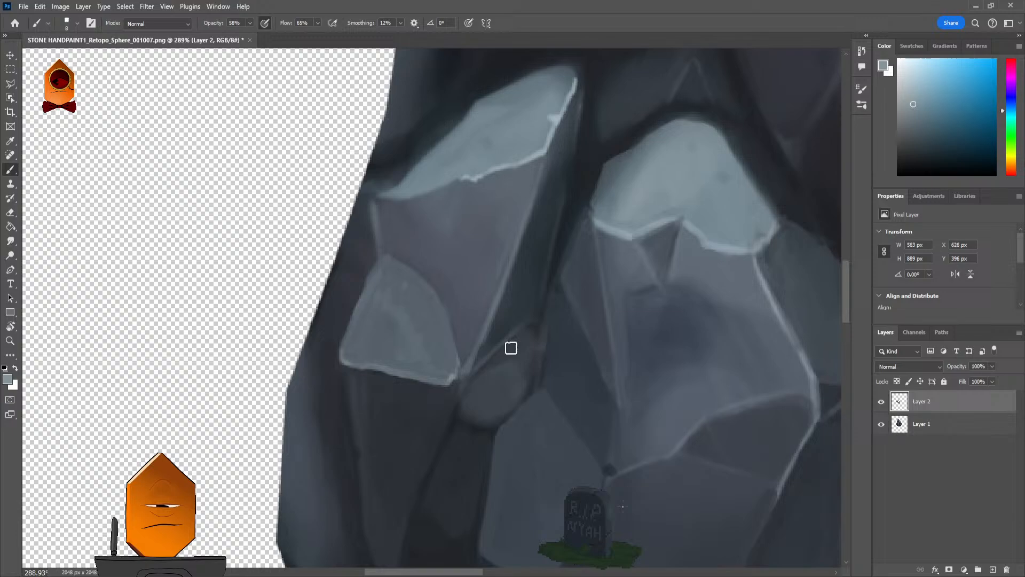
mouse_move(501, 366)
left_mouse_down()
mouse_move(495, 395)
mouse_move(505, 373)
mouse_move(478, 386)
mouse_move(497, 372)
mouse_move(468, 406)
mouse_move(500, 380)
mouse_move(500, 389)
mouse_move(492, 376)
mouse_move(529, 336)
mouse_move(522, 380)
mouse_move(501, 409)
mouse_move(509, 404)
mouse_move(517, 391)
mouse_move(471, 410)
mouse_move(487, 420)
mouse_move(511, 403)
mouse_move(524, 345)
mouse_move(478, 382)
left_mouse_up()
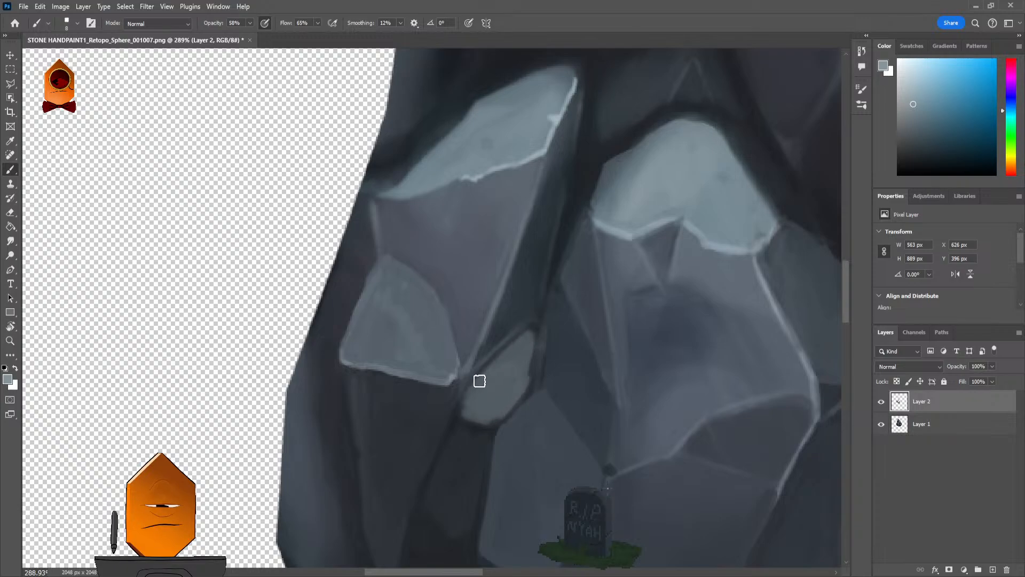
Step: Darken and reshape the recess beneath the small wedged facet with sampled near-black tones, reducing the brush size to 4
mouse_move(563, 317)
left_mouse_down()
mouse_move(542, 338)
mouse_move(563, 393)
mouse_move(556, 417)
left_mouse_up()
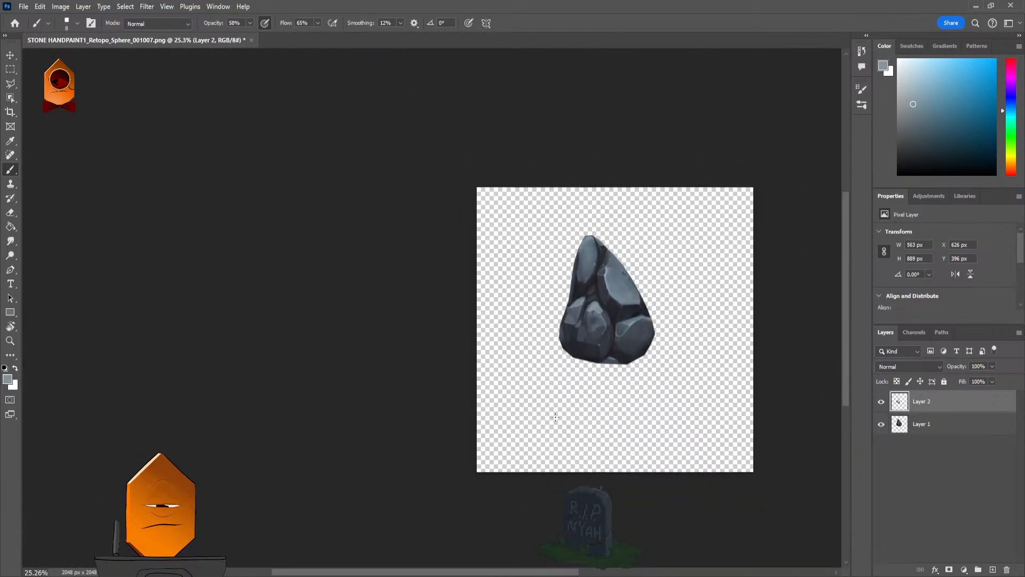
mouse_move(568, 344)
left_mouse_down()
mouse_move(643, 232)
mouse_move(600, 288)
mouse_move(574, 262)
left_mouse_up()
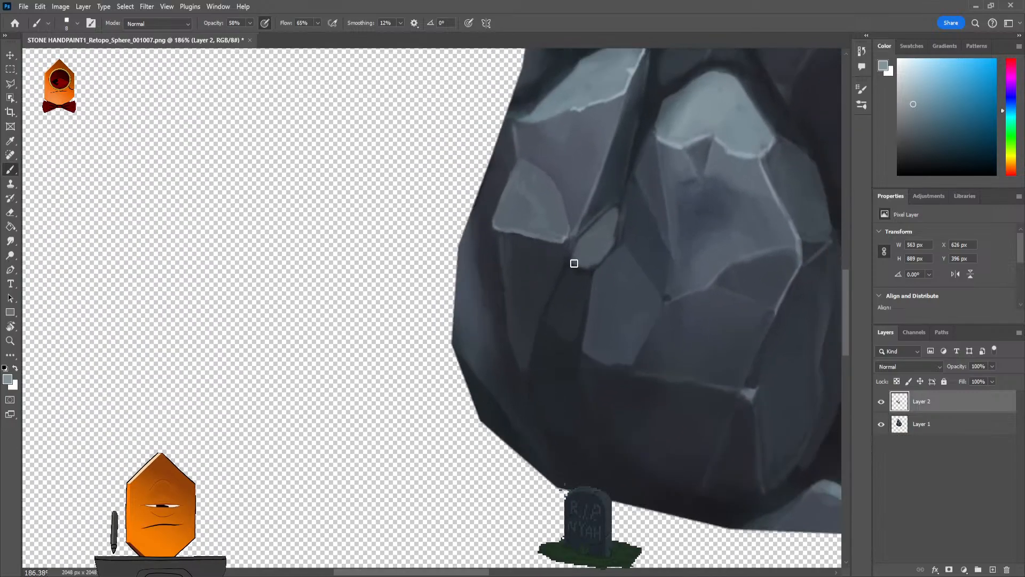
left_click(550, 341, "alt")
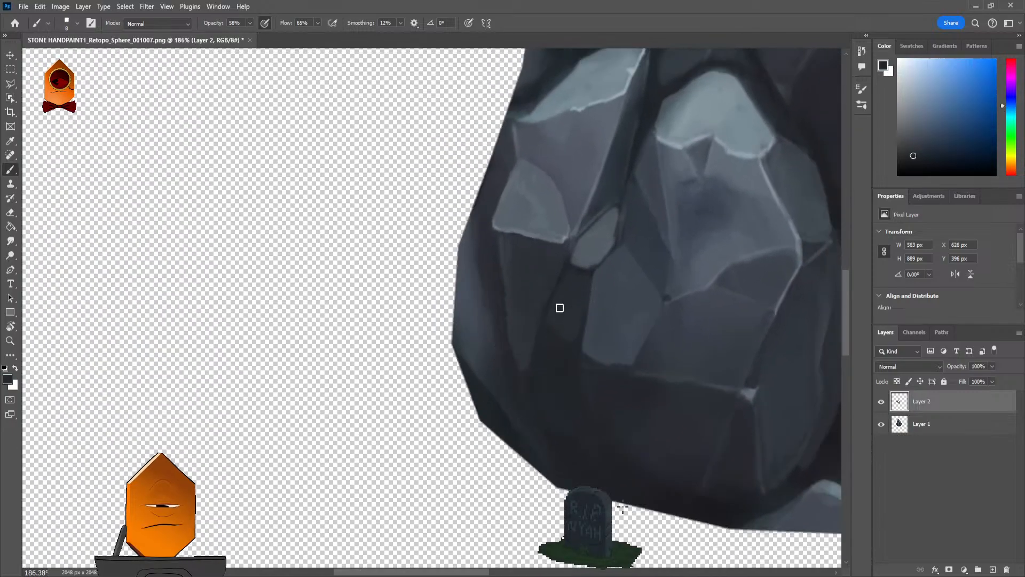
left_click(567, 363, "alt")
left_click(600, 456, "alt")
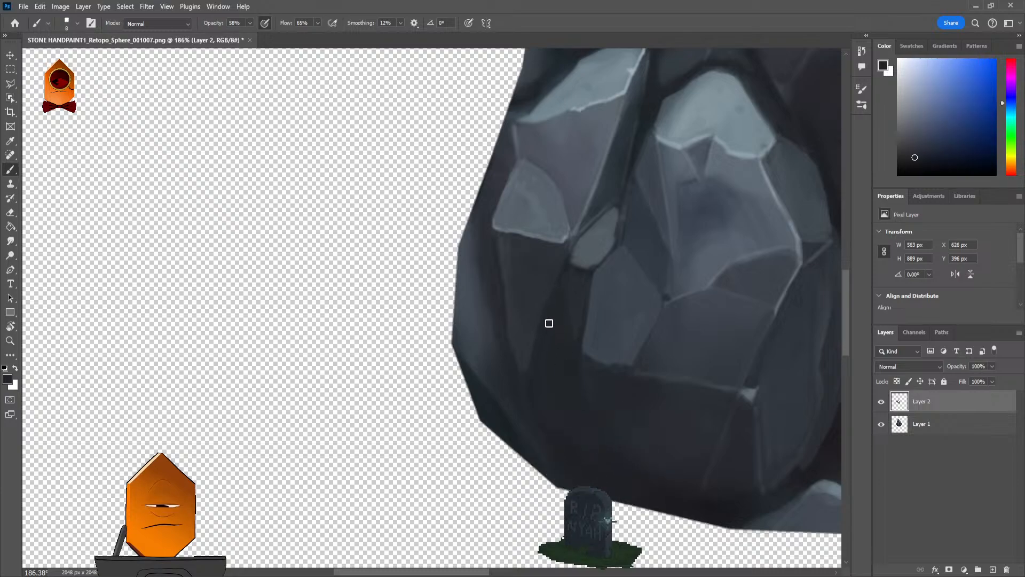
scroll(568, 298, "up", 3)
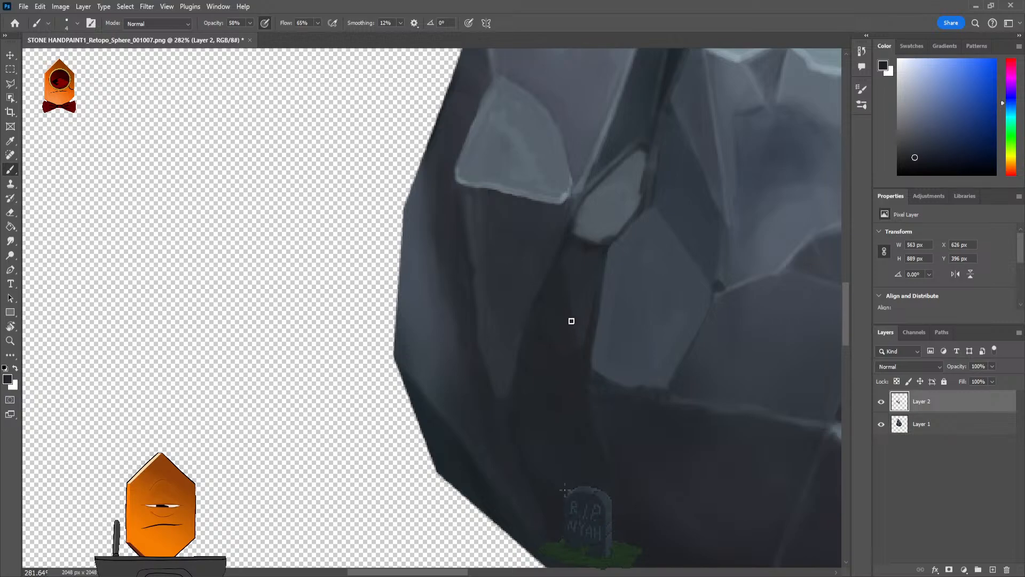
scroll(572, 321, "down", 2)
scroll(618, 325, "up", 4)
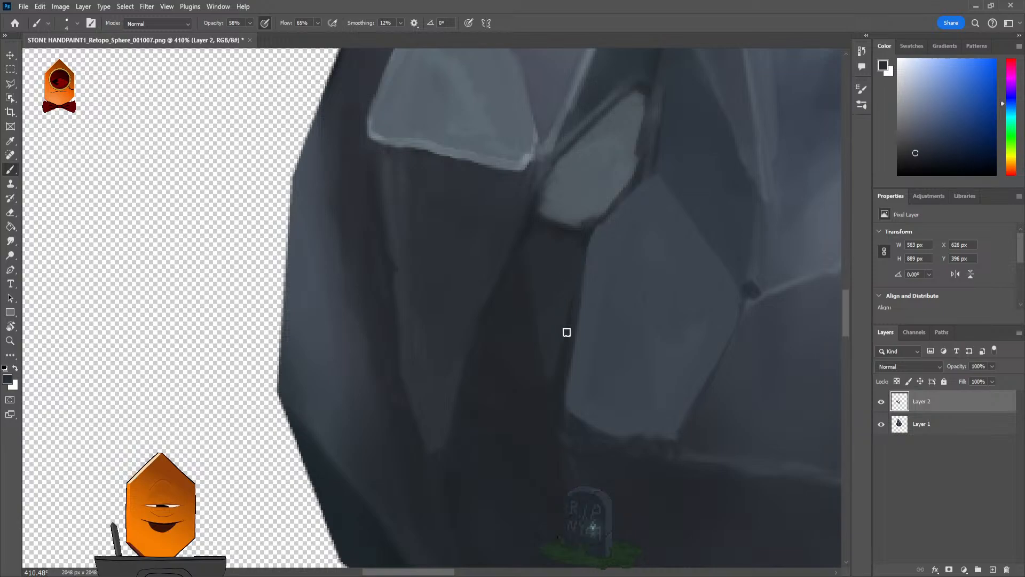
scroll(629, 220, "down", 5)
left_click_drag(629, 270, 518, 292)
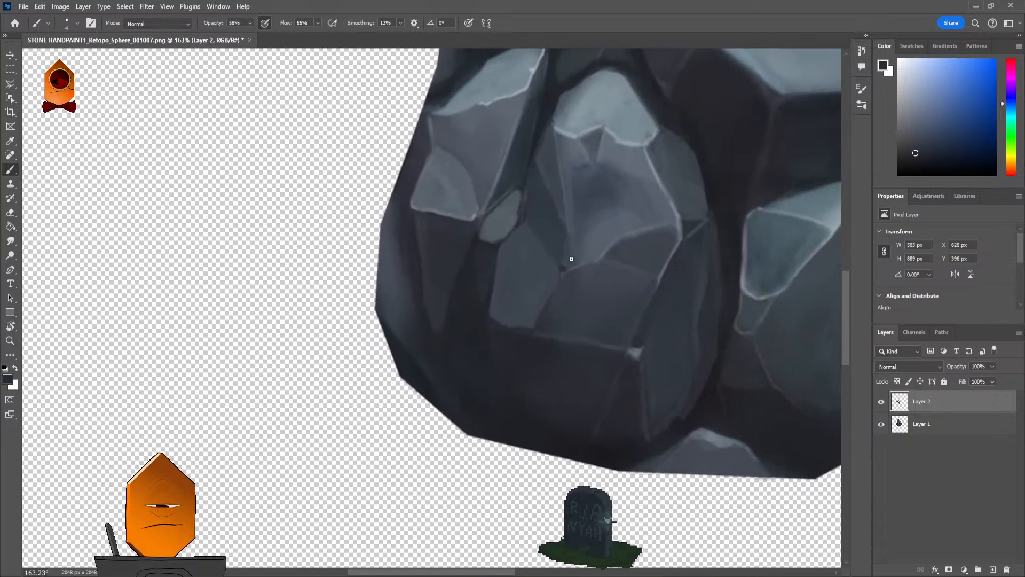
Step: Define the dim facets in the recess above the centre stone with sampled dark greys, shaping their edges against the surrounding shadows
scroll(584, 282, "down", 3)
scroll(613, 304, "up", 1)
scroll(593, 291, "down", 2)
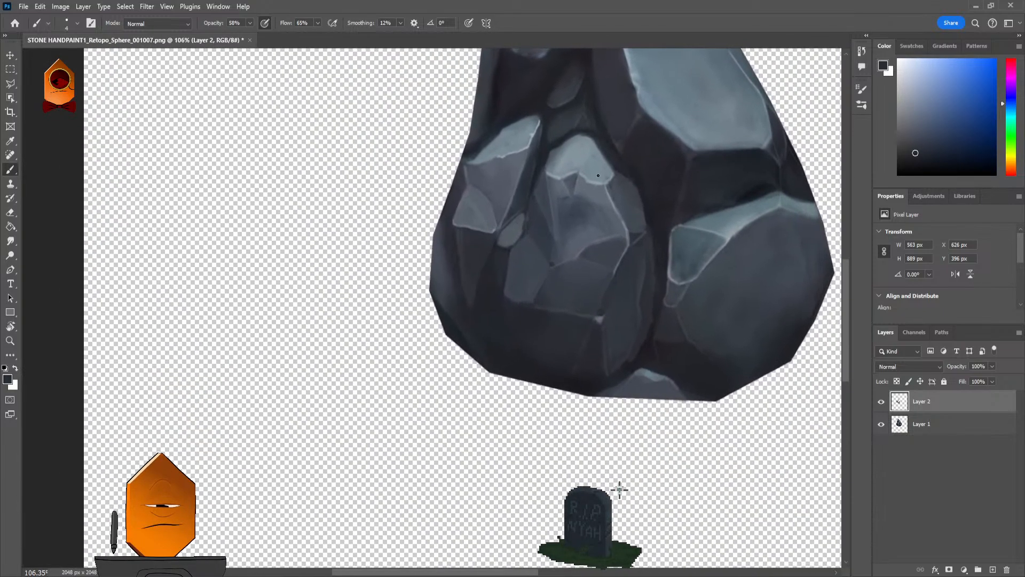
scroll(604, 225, "down", 3)
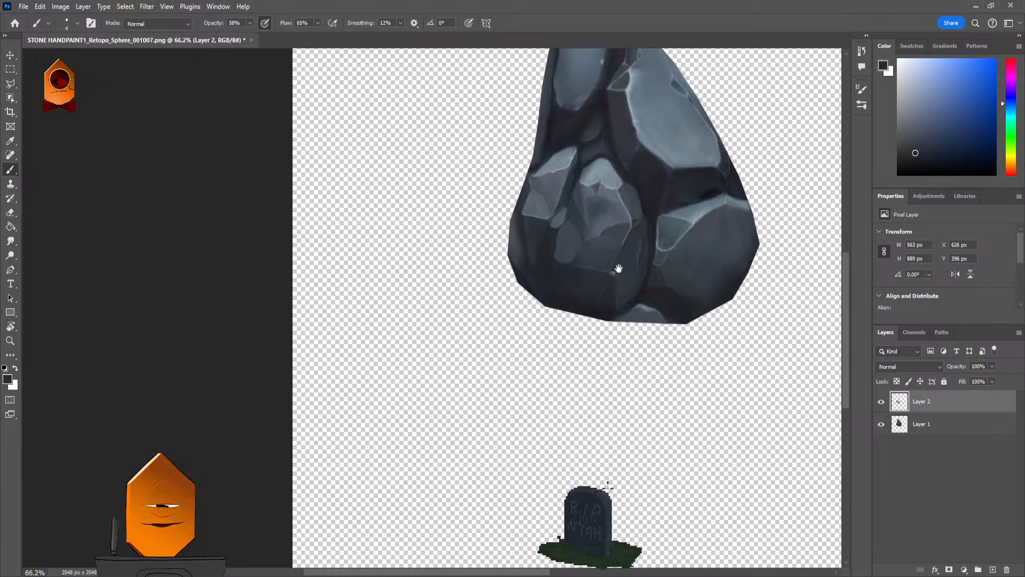
scroll(613, 270, "down", 2)
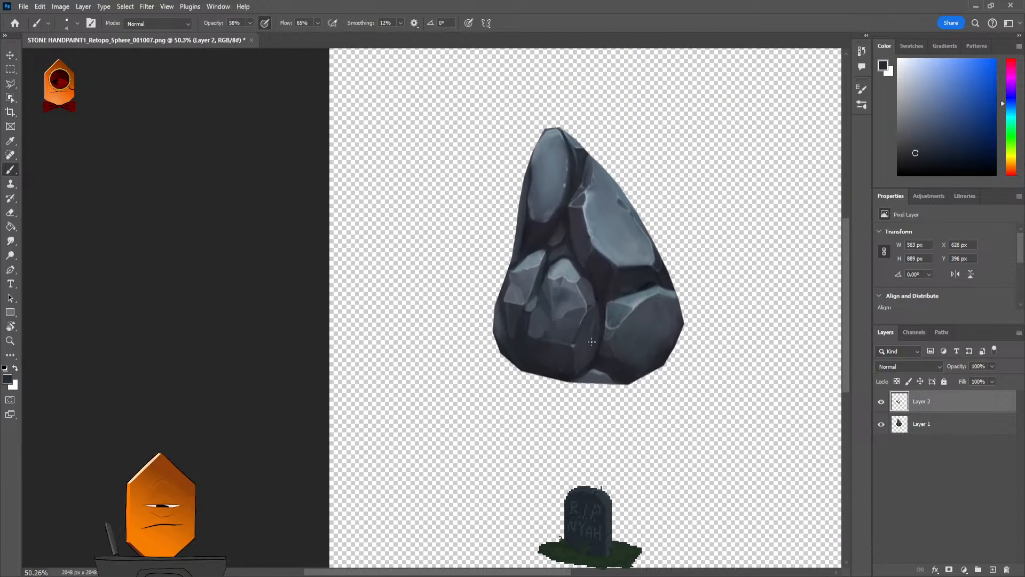
scroll(588, 349, "up", 5)
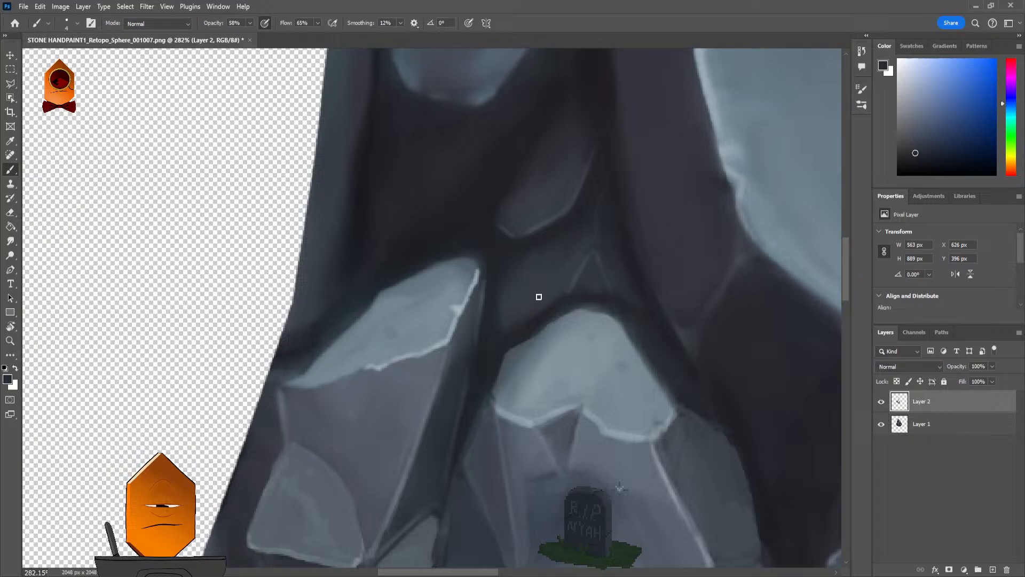
left_click(561, 284, "alt")
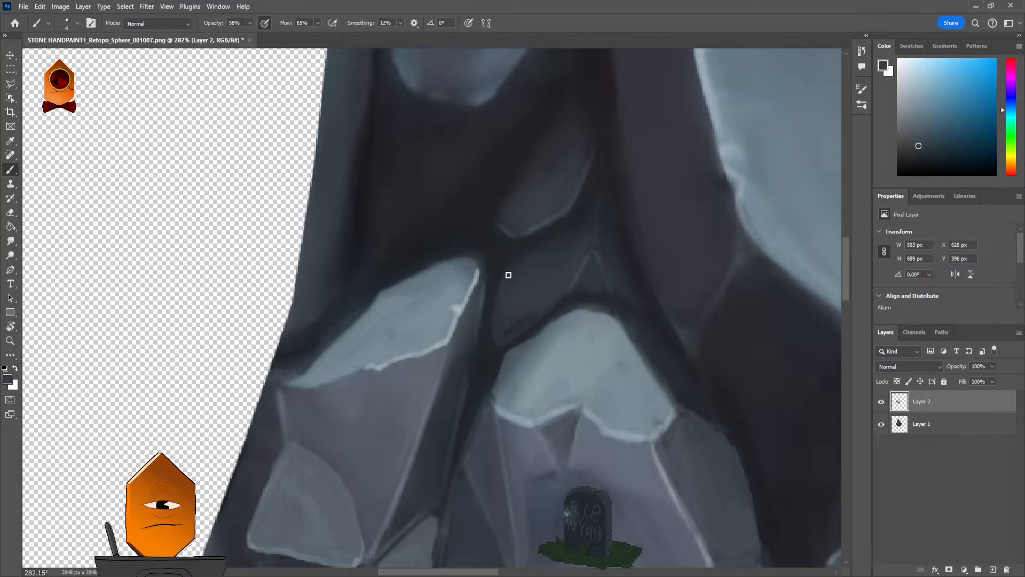
left_click(519, 319, "alt")
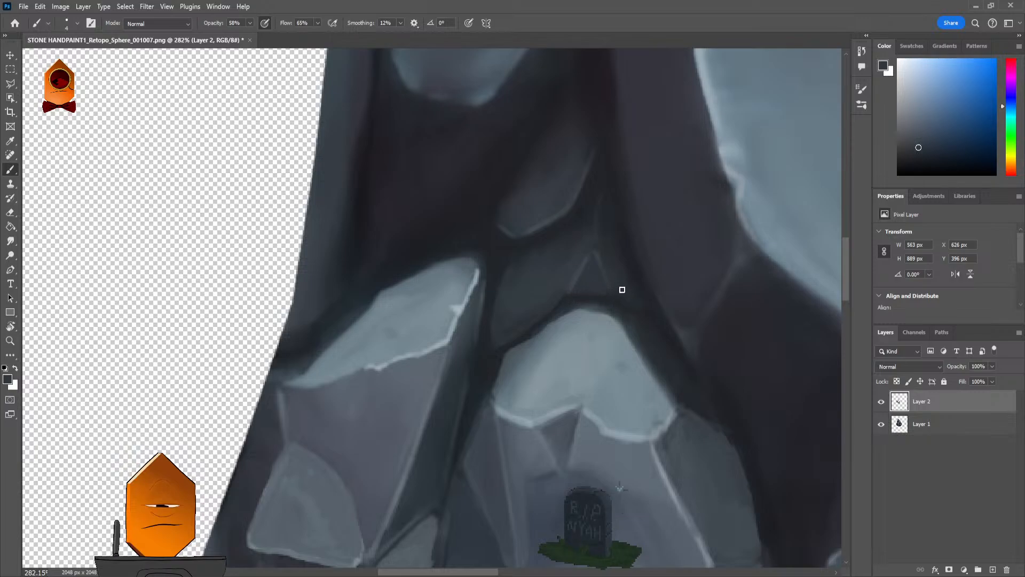
scroll(646, 291, "down", 5)
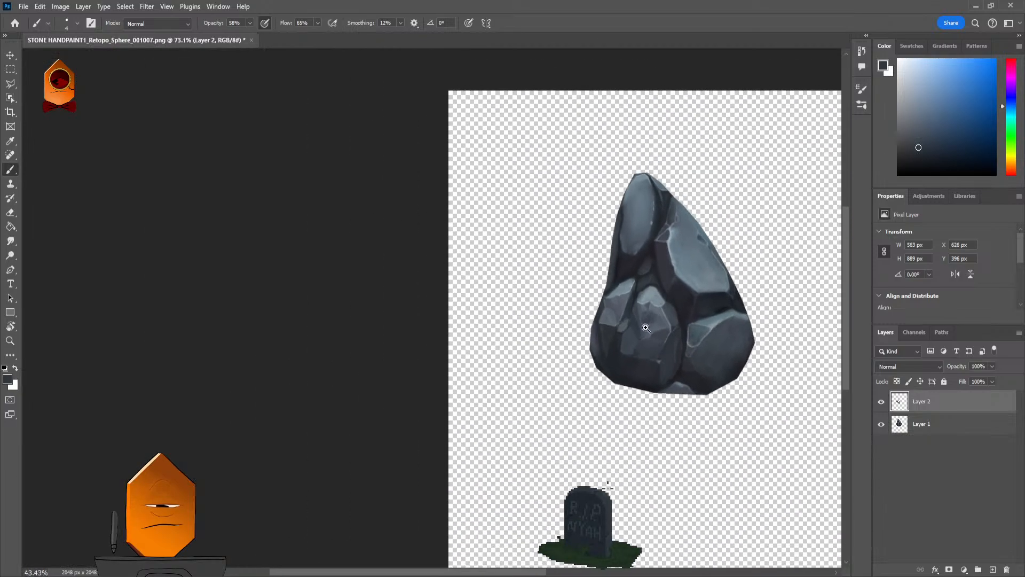
scroll(706, 241, "up", 5)
scroll(550, 305, "up", 3)
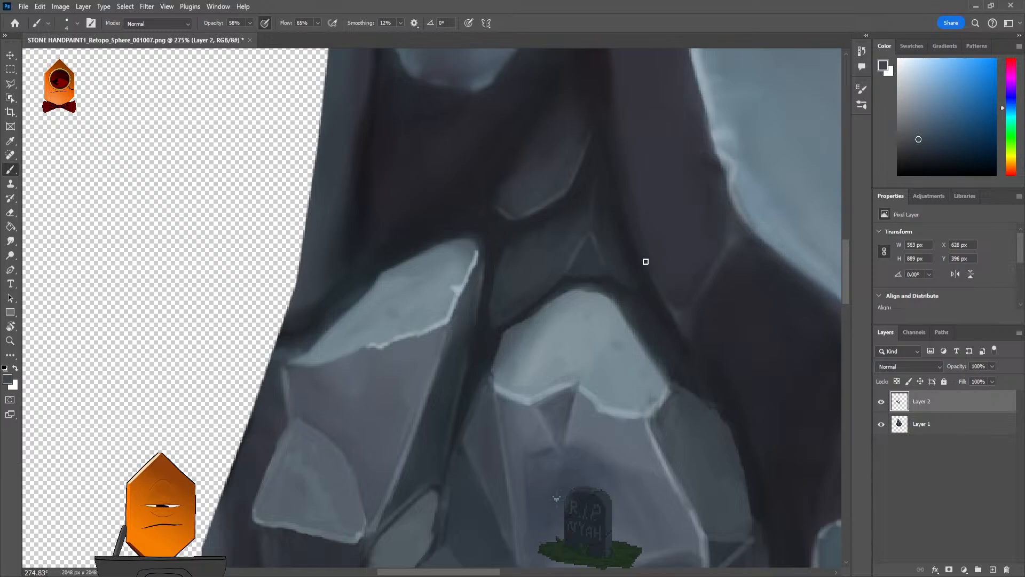
Step: Refine the lower edge of the small facet between the left and centre stones with a mid grey
scroll(646, 262, "down", 5)
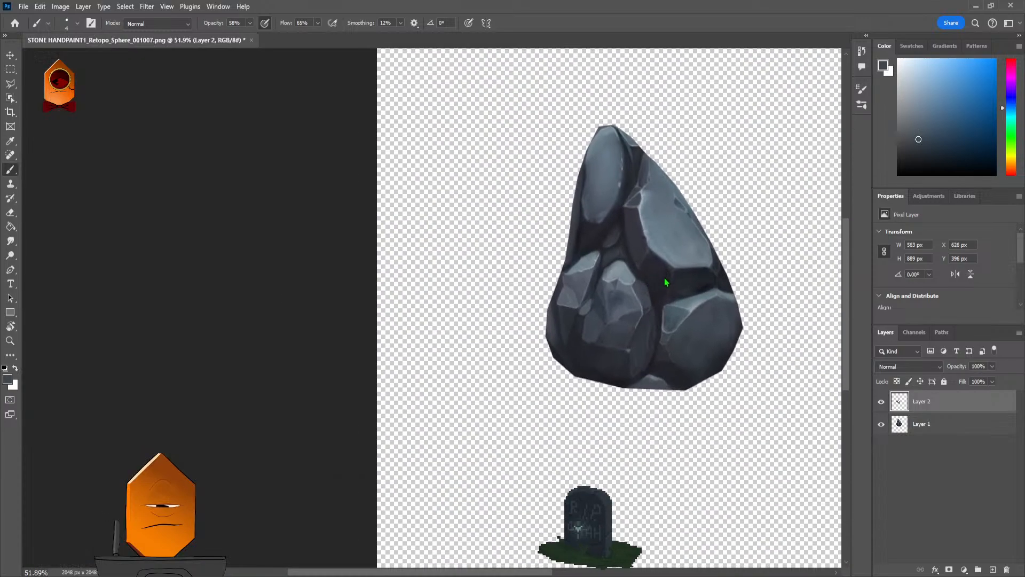
scroll(518, 275, "up", 6)
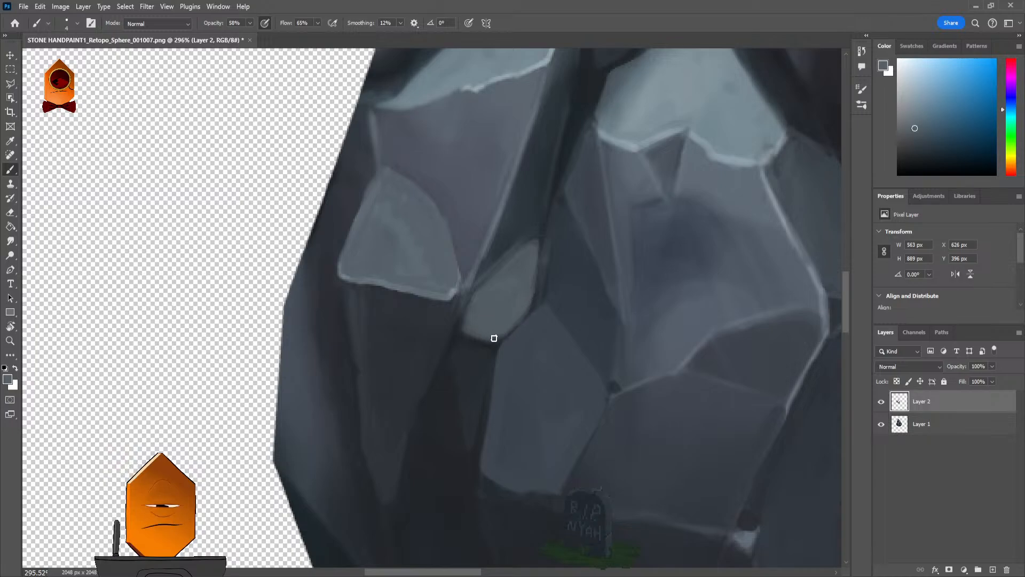
scroll(464, 321, "down", 8)
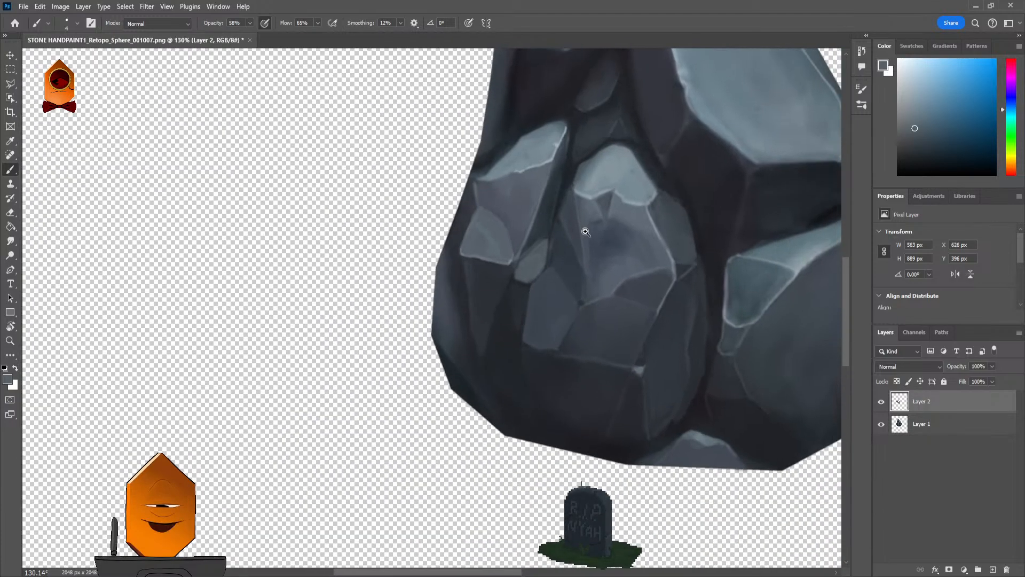
Step: Soften the centre stone's light right edge with a sampled grey, and darken the small triangular facet beside it using sampled shadow tones
scroll(613, 235, "up", 3)
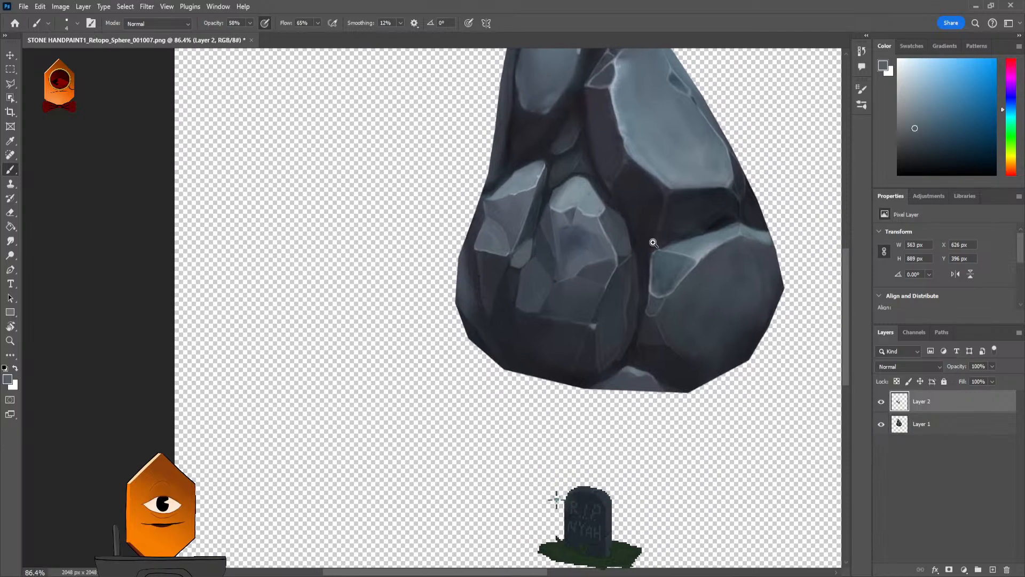
scroll(614, 272, "up", 4)
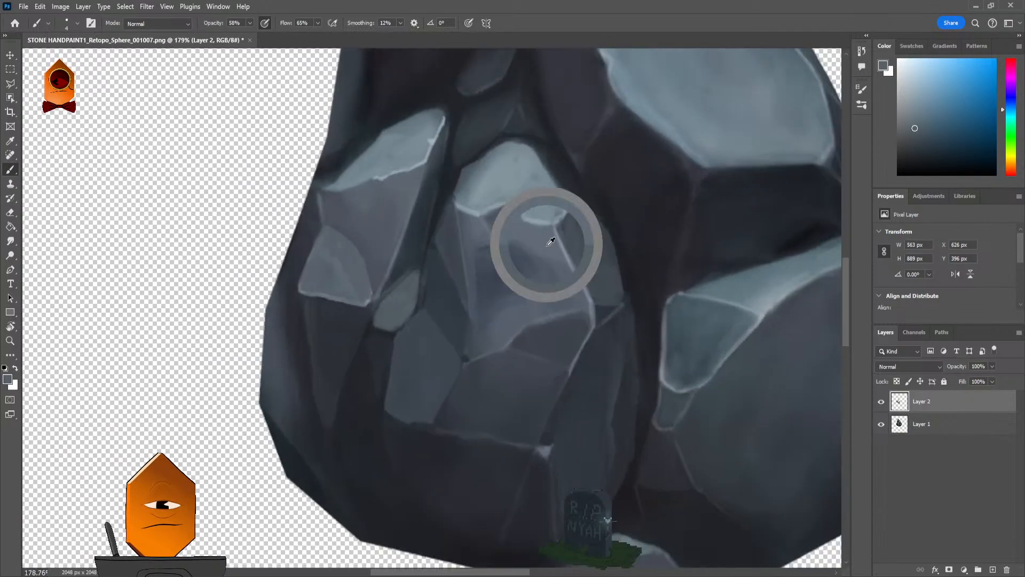
left_click_drag(551, 241, 554, 233)
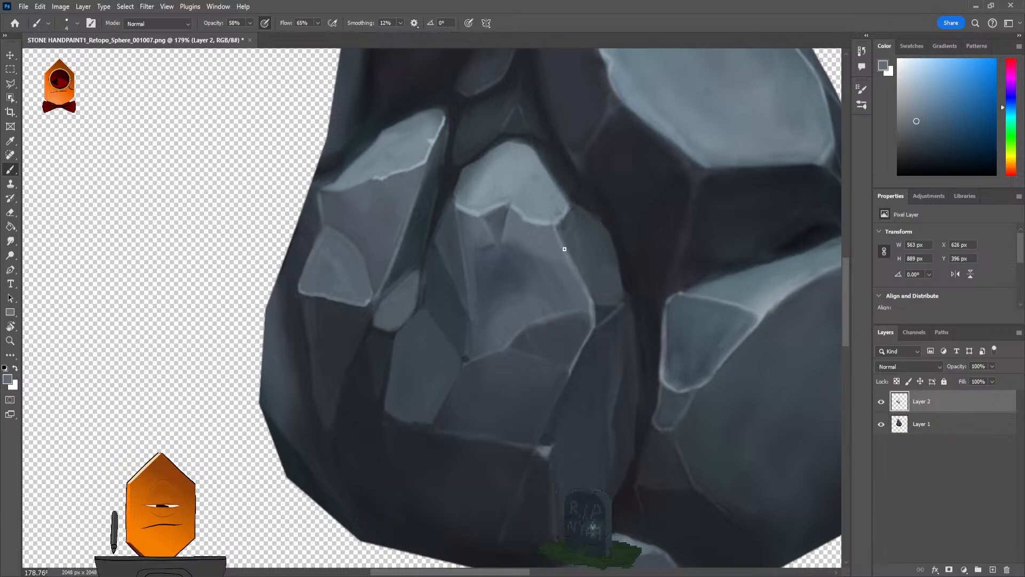
left_click(595, 315, "alt")
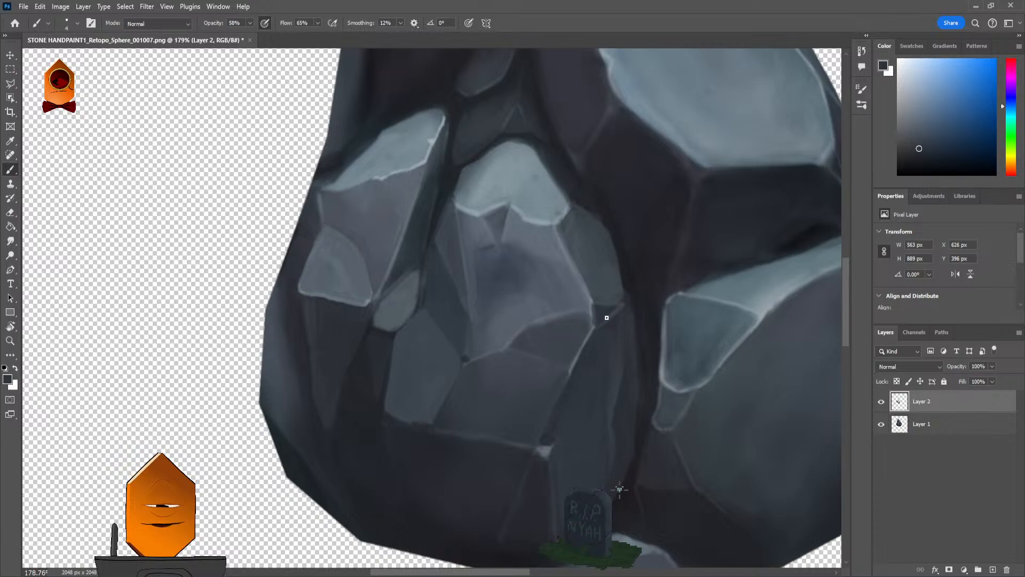
left_click(631, 322, "alt")
left_click(629, 310, "alt")
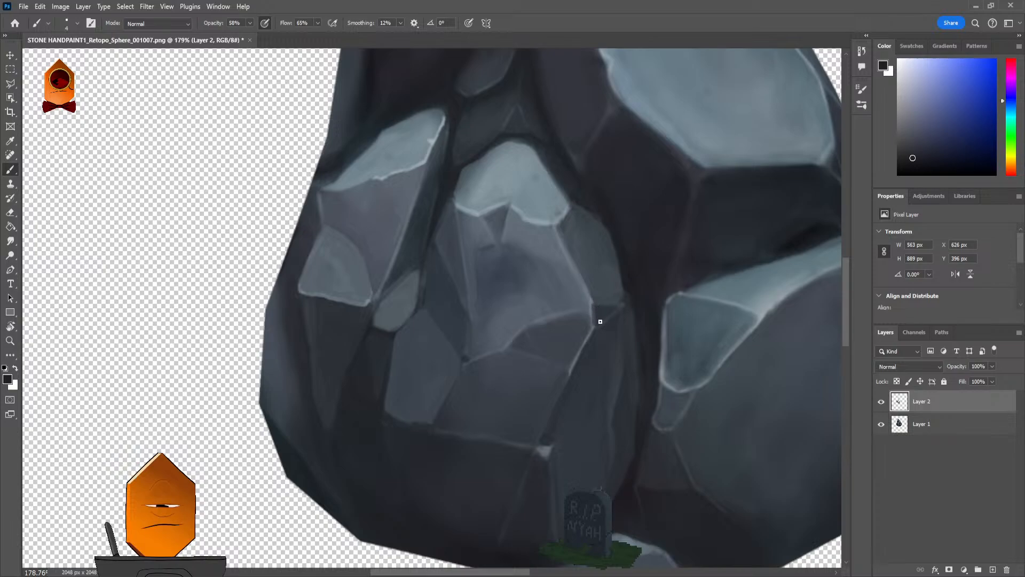
Step: Darken the small triangular facet beside the centre stone and soften the lower right facet's edges with sampled greys, setting brush opacity to 87%
left_click(627, 316, "alt")
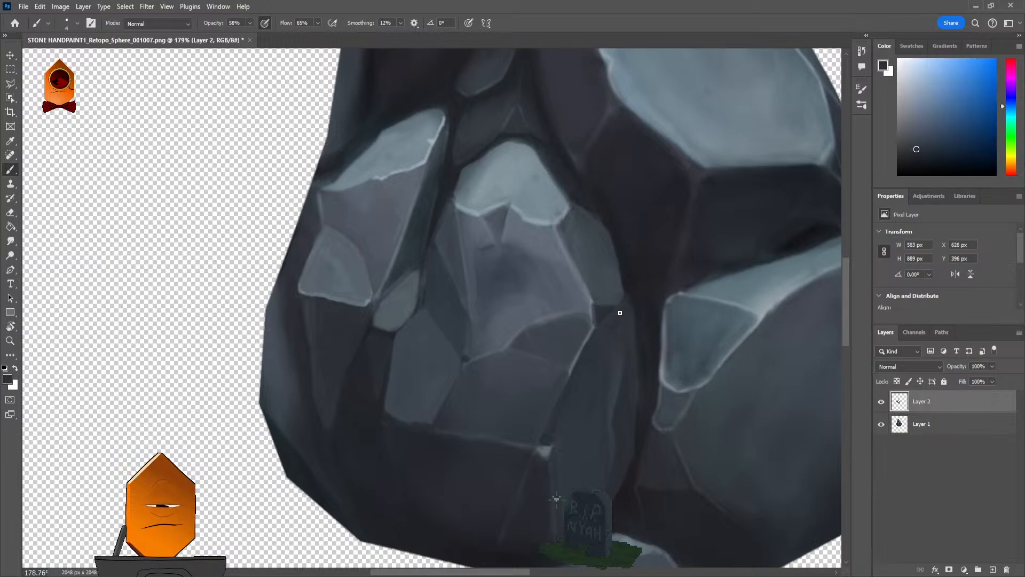
left_click(574, 369, "alt")
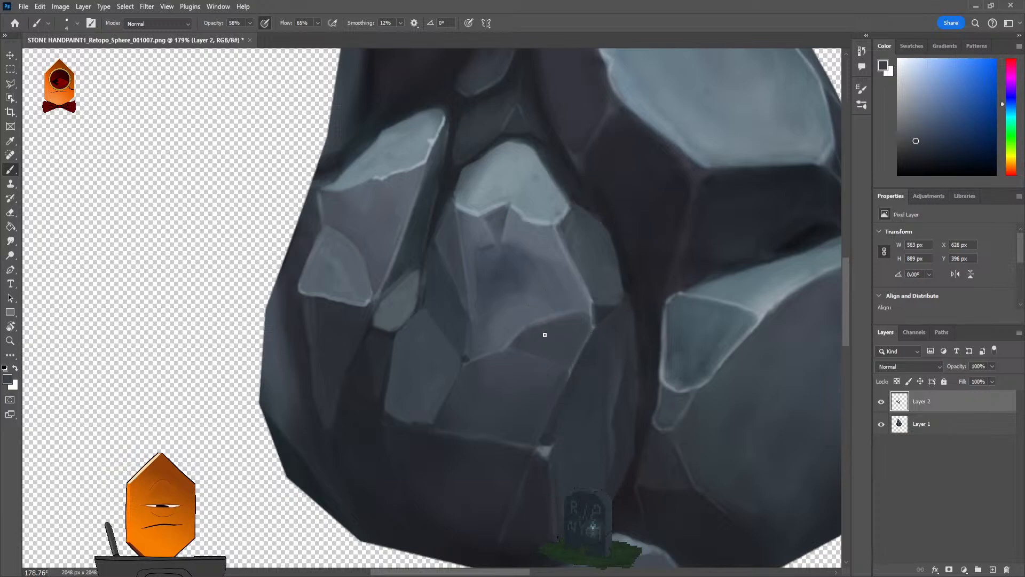
key("8")
key("7")
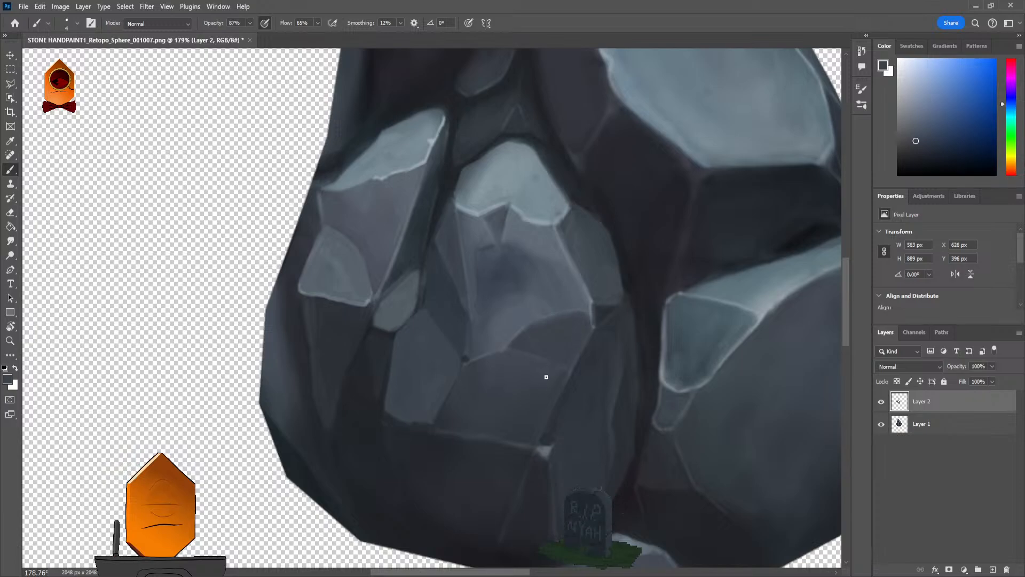
Step: Shade the upper part of the centre stone's lower front facet with a sampled near-black, enlarging the brush to 8
left_click(367, 394, "alt")
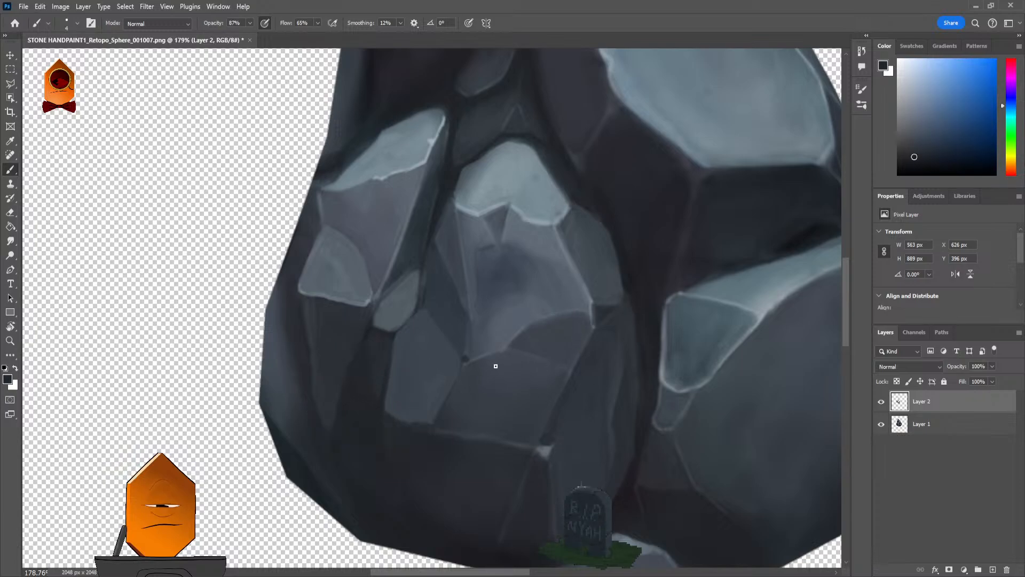
key("bracketright")
key("bracketright")
key("bracketright")
key("bracketright")
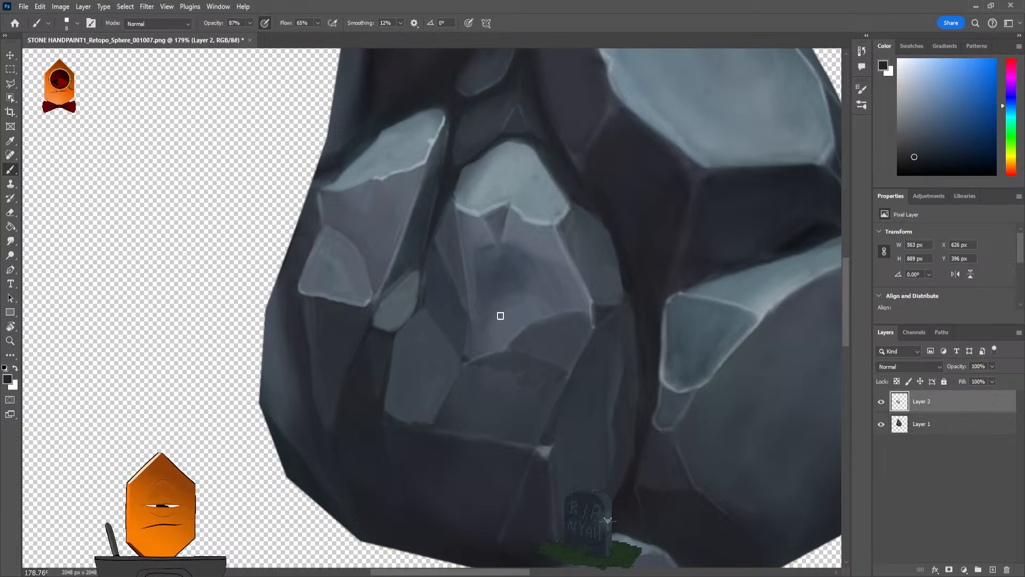
Step: Blend the shading on the centre stone's lower front facet with the Smudge tool at 29% strength and size 20
left_click(15, 245)
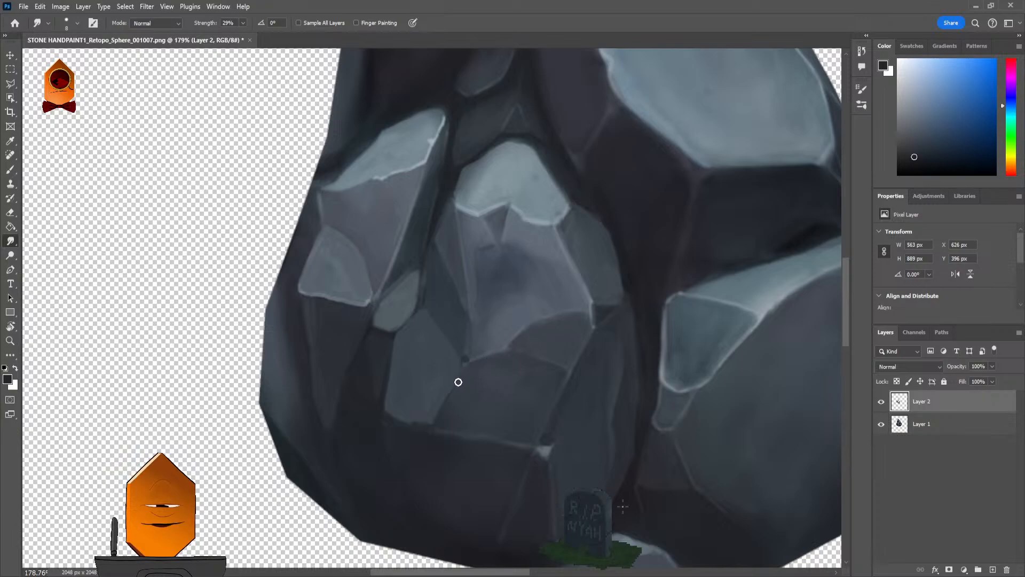
key("bracketright")
key("bracketright")
key("bracketright")
key("bracketright")
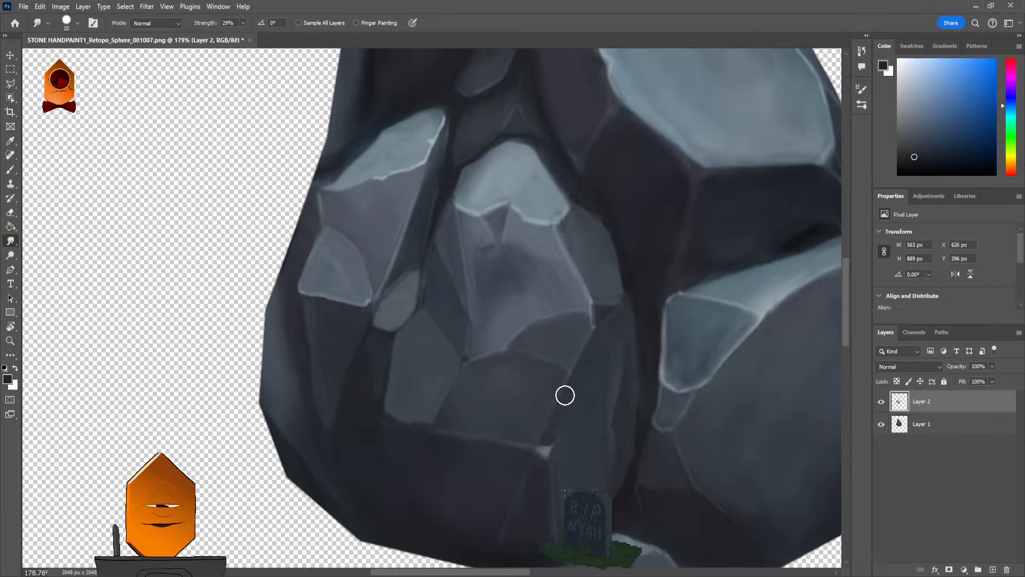
Step: Even out the long dark facet on the centre stone's right side with the Brush and a sampled dark grey
scroll(566, 395, "up", 5)
scroll(613, 347, "down", 10)
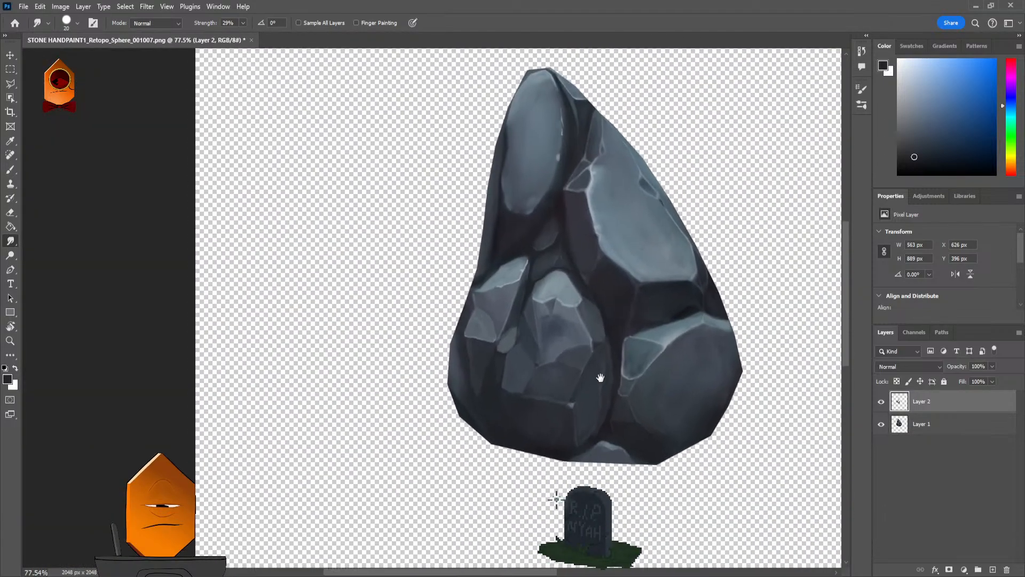
scroll(598, 369, "right", 4)
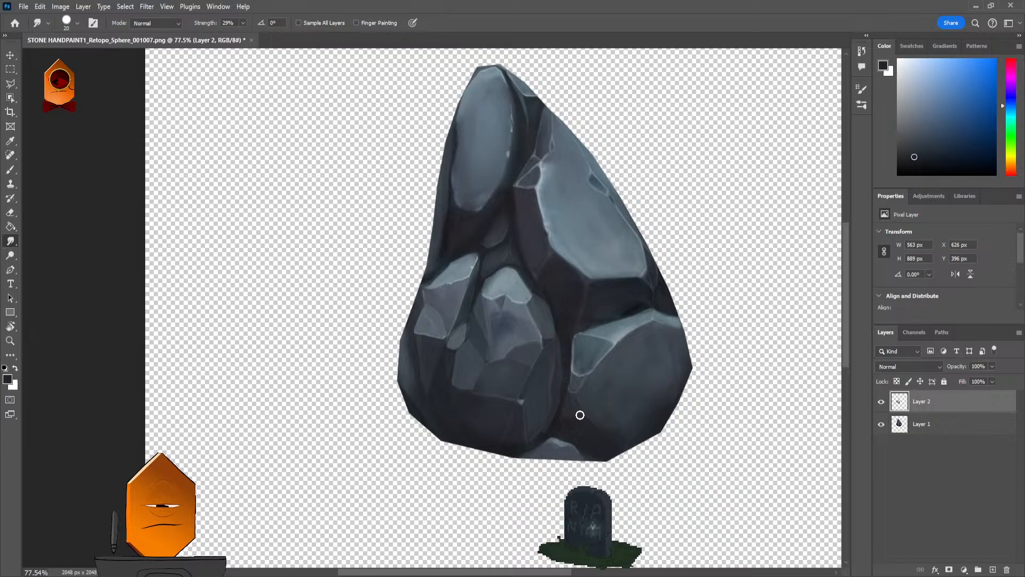
scroll(613, 364, "up", 5)
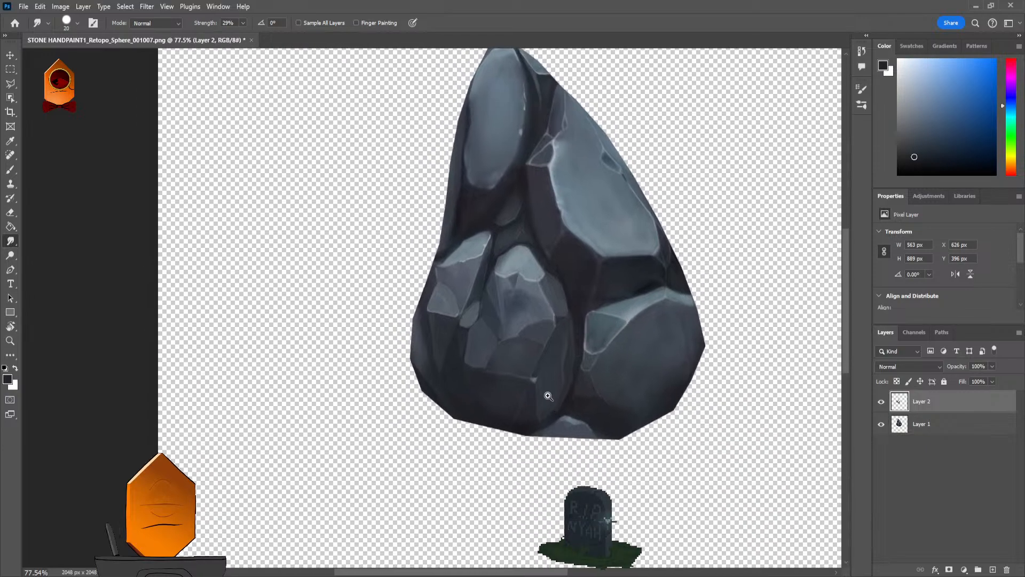
scroll(601, 341, "down", 8)
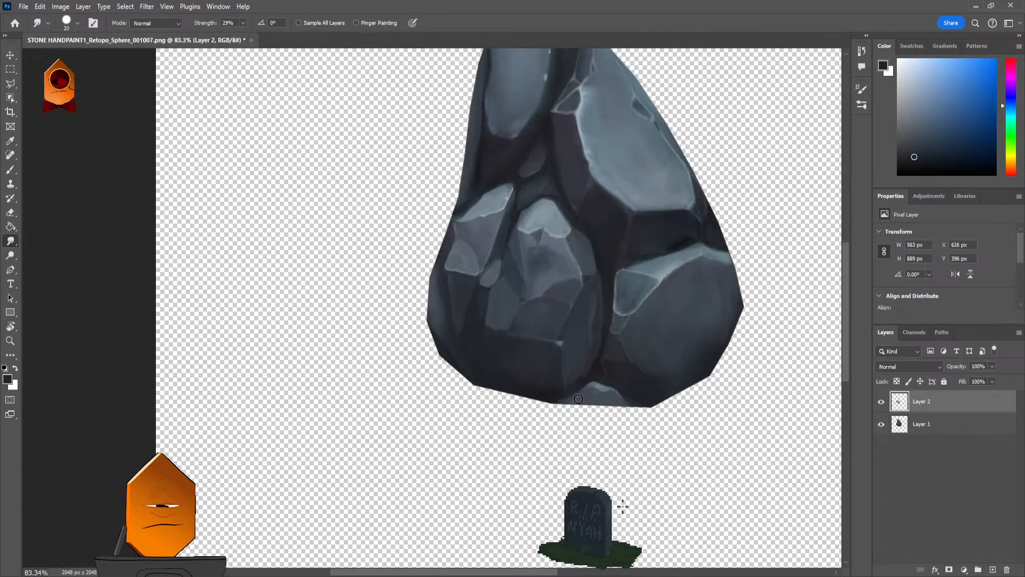
scroll(586, 403, "up", 5)
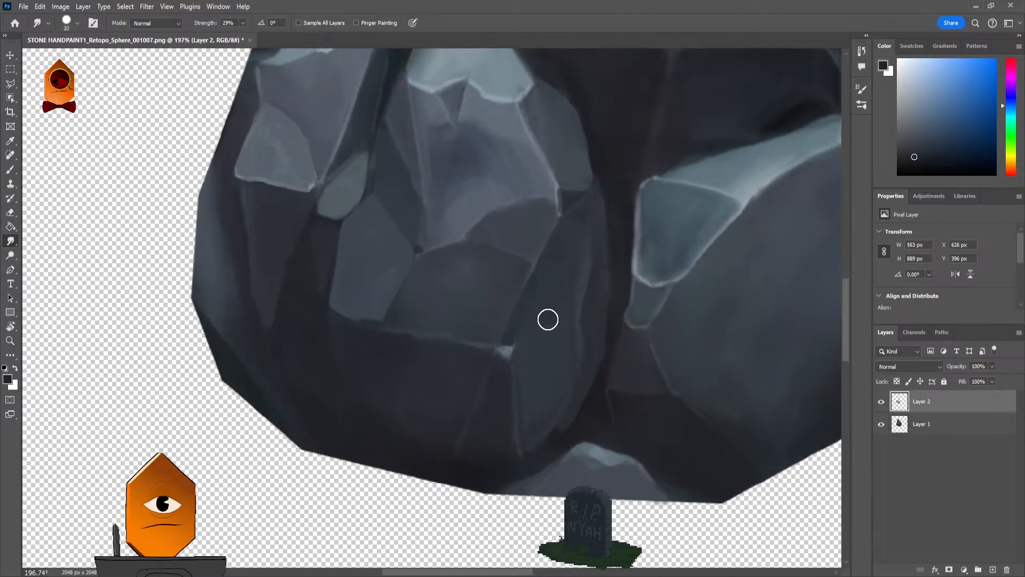
key("b")
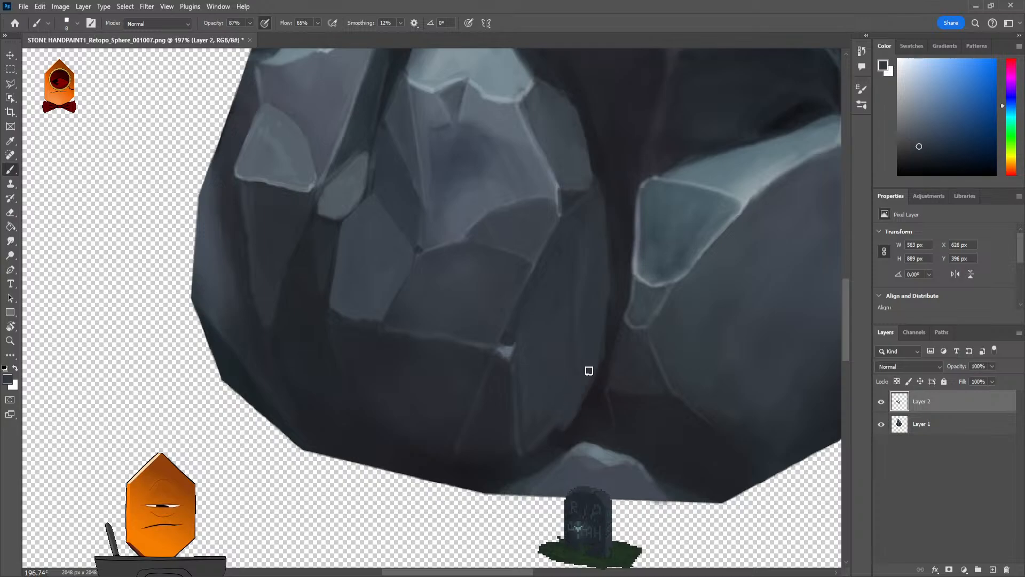
scroll(524, 377, "down", 5)
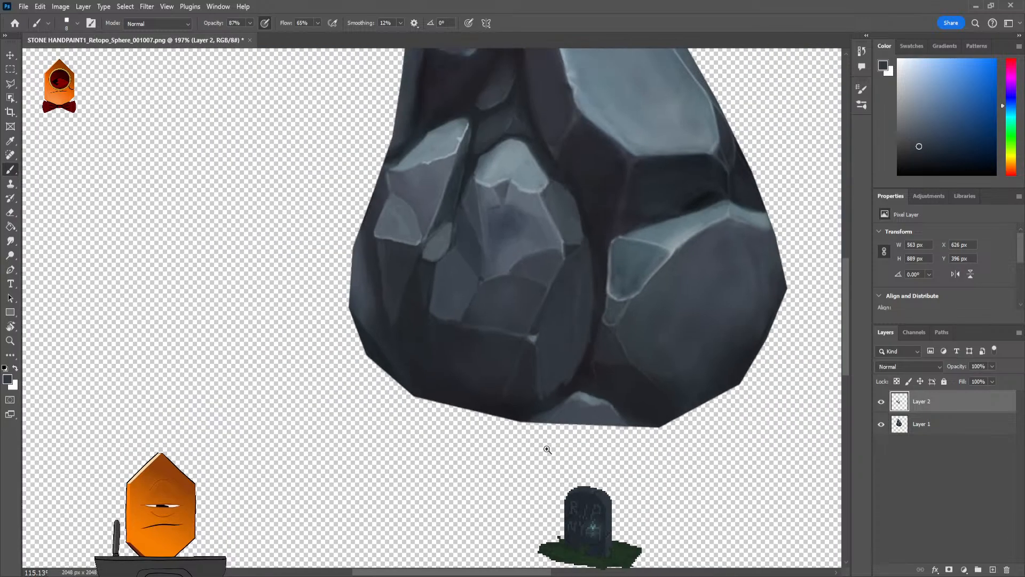
scroll(641, 226, "up", 5)
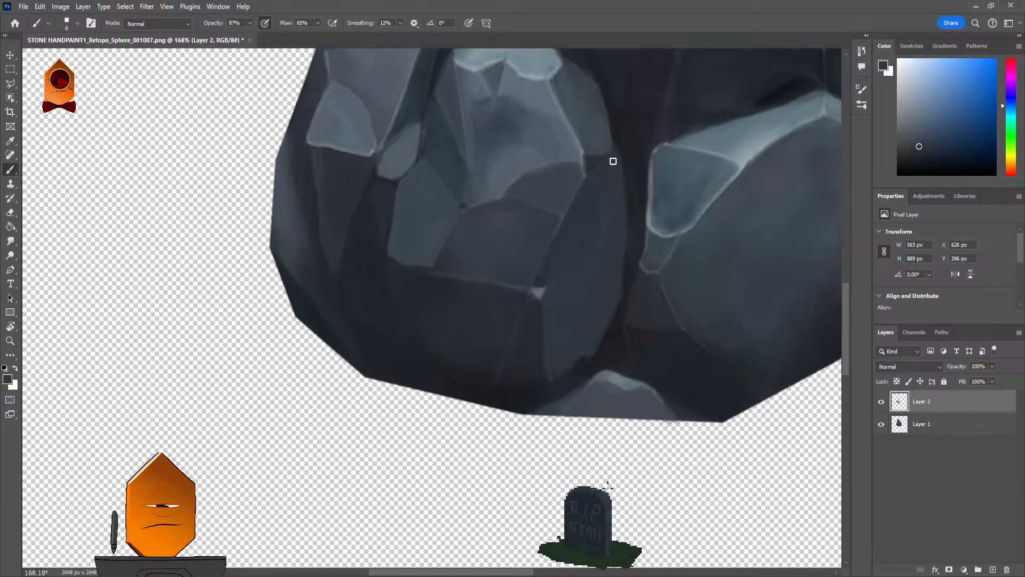
Step: Refine the centre stone's lower right facet and soften the light edge running up to its cap using sampled greys
scroll(590, 181, "up", 2)
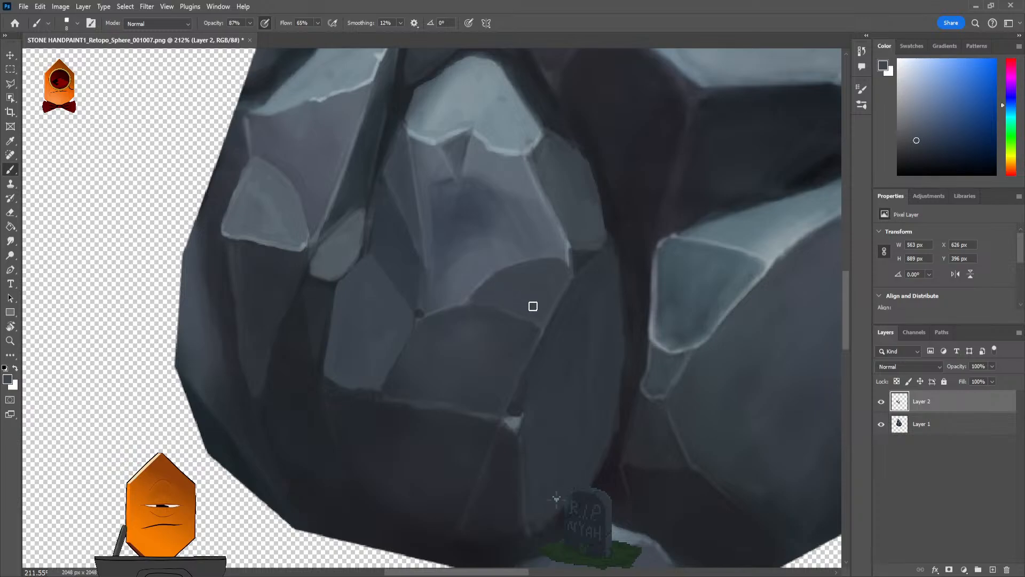
scroll(556, 264, "up", 3)
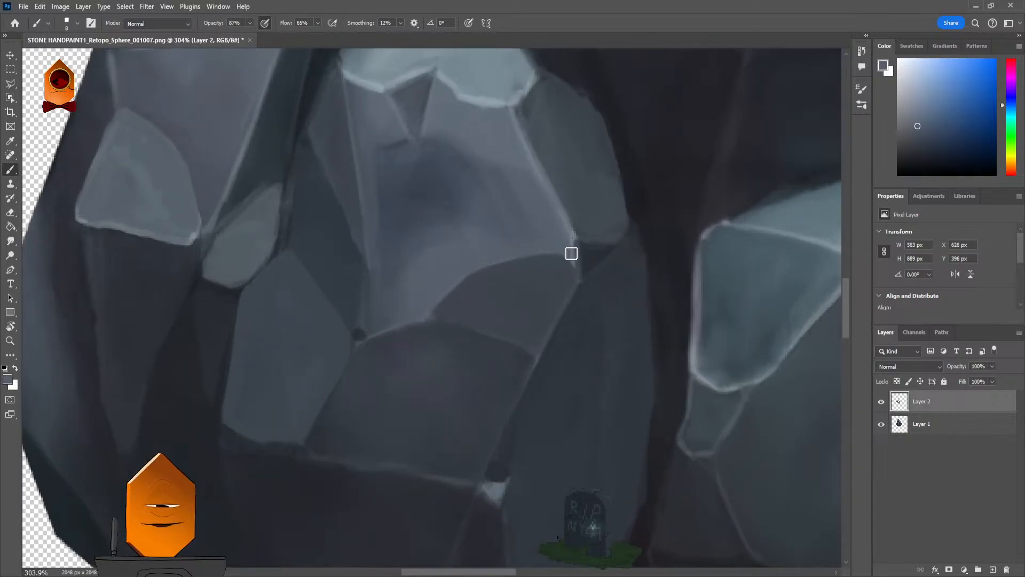
scroll(572, 270, "up", 3)
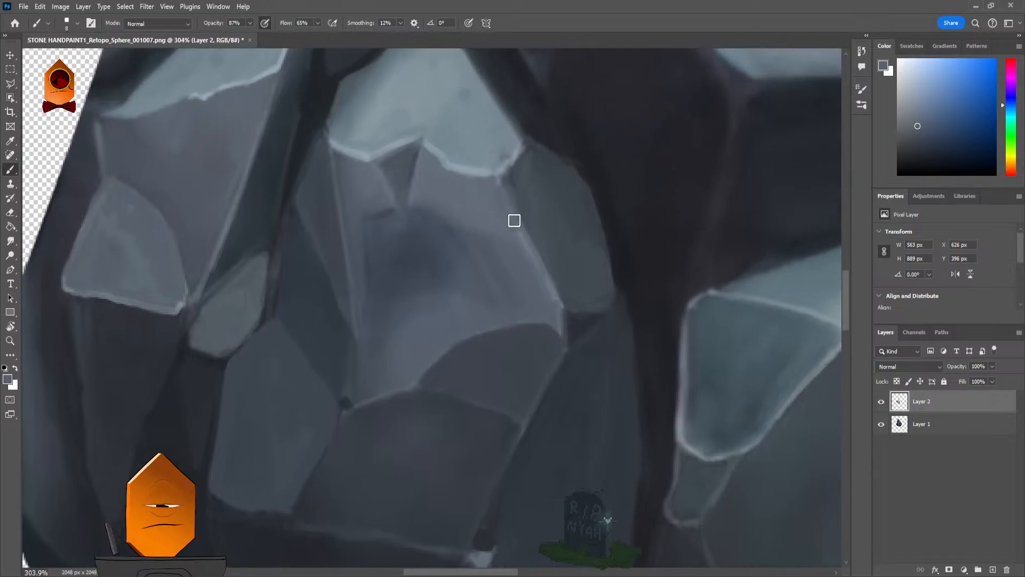
scroll(544, 285, "up", 4)
scroll(522, 247, "left", 2)
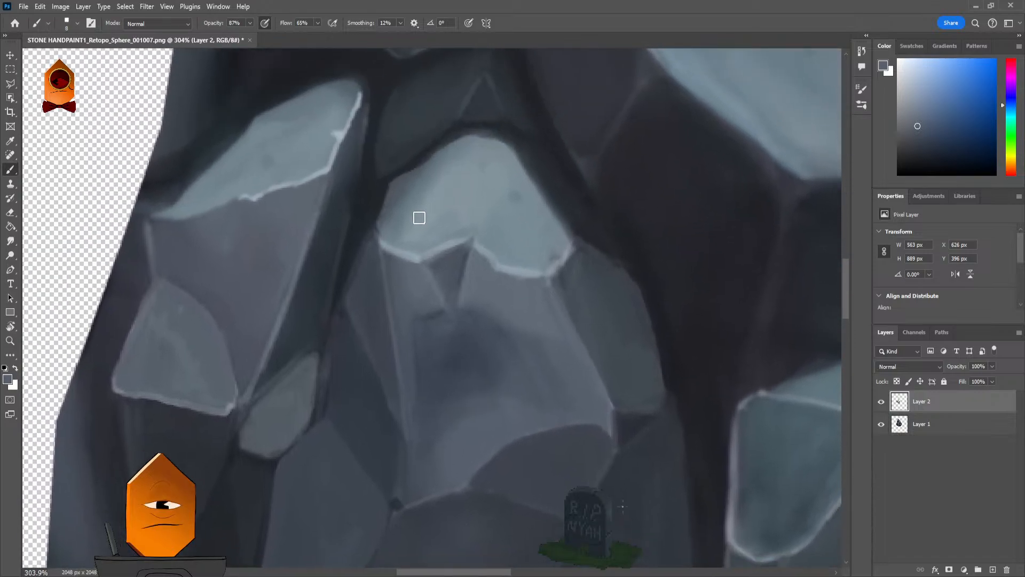
Step: Touch up the centre stone's narrow left facet and the triangular notch beneath its cap with sampled greys
left_click(374, 291, "alt")
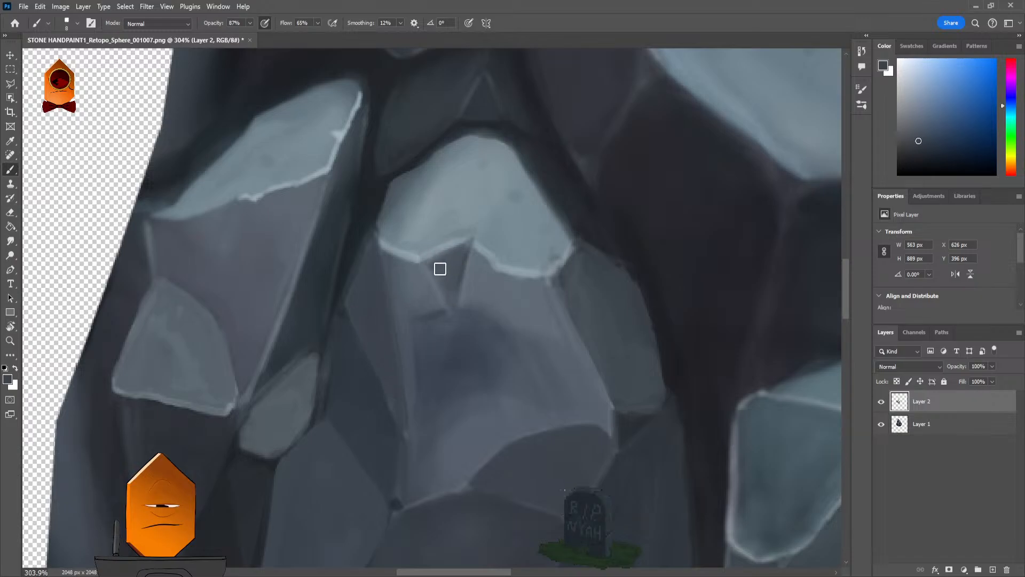
left_click(440, 268, "alt")
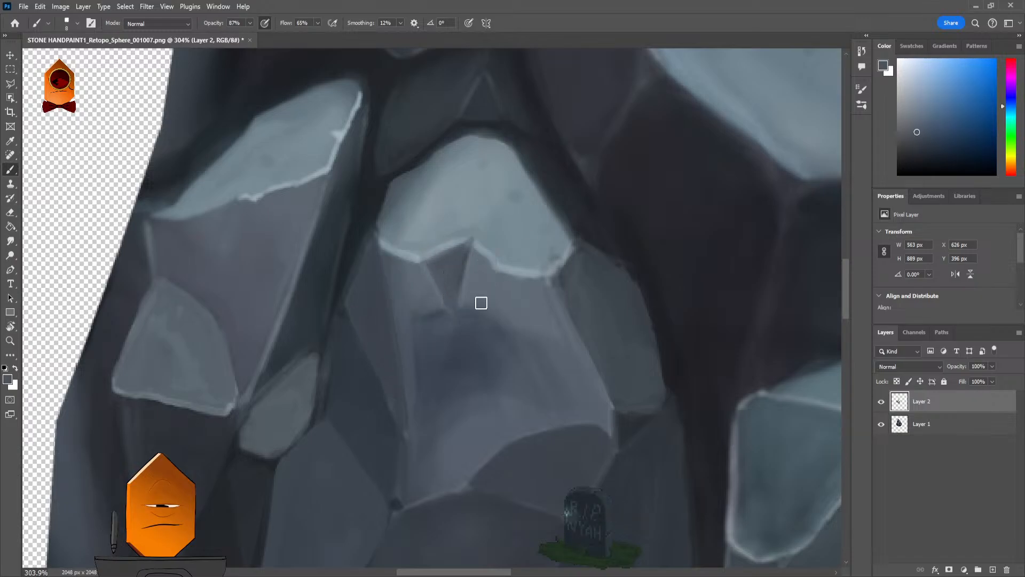
Step: Smooth the dim facet right of the centre stone's cap with sampled dark greys and clean its outer edge with a near-black
scroll(481, 303, "down", 8)
scroll(555, 255, "up", 5)
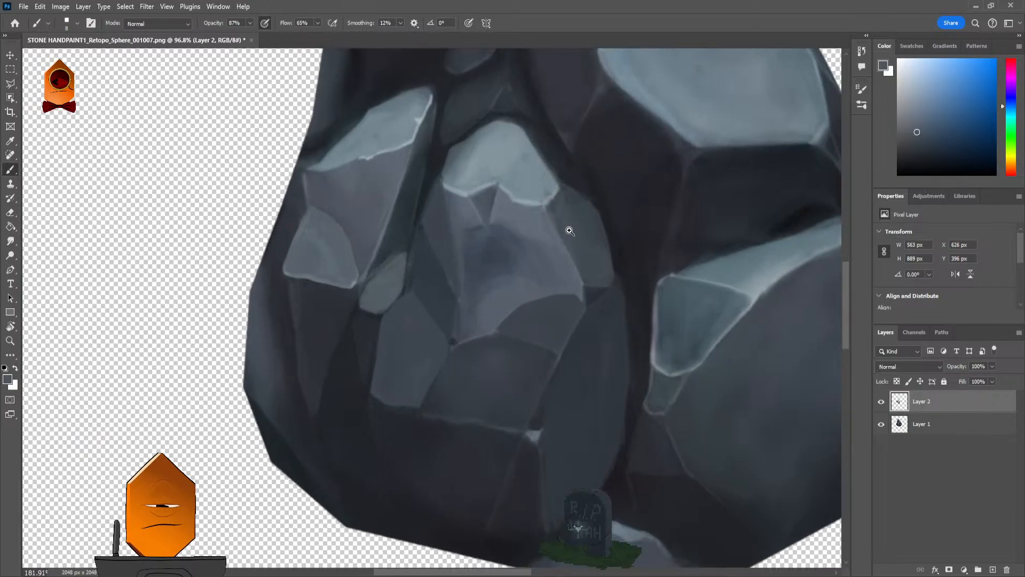
scroll(568, 229, "down", 5)
scroll(556, 324, "up", 5)
left_click(520, 259, "alt")
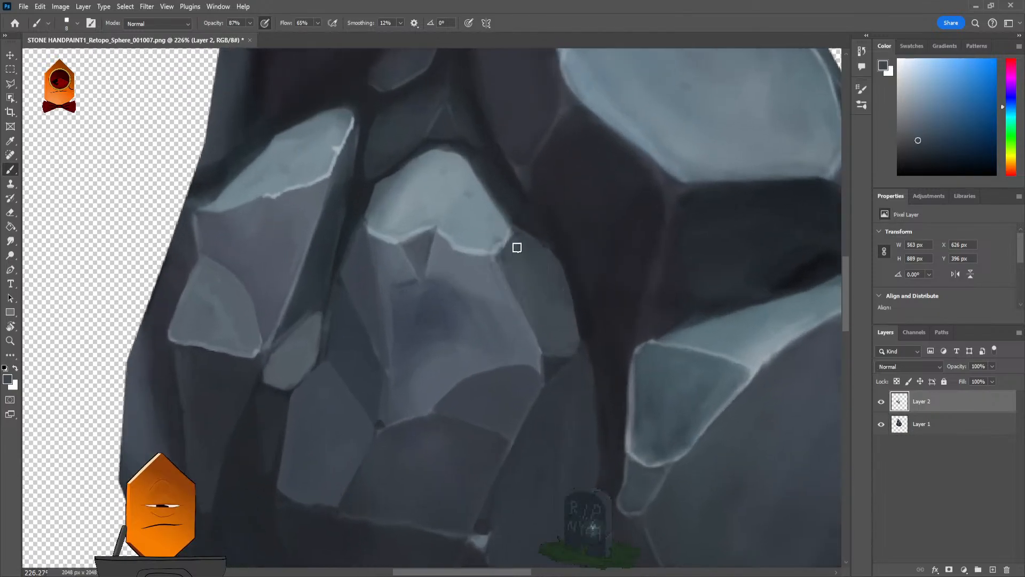
left_click(518, 261, "alt")
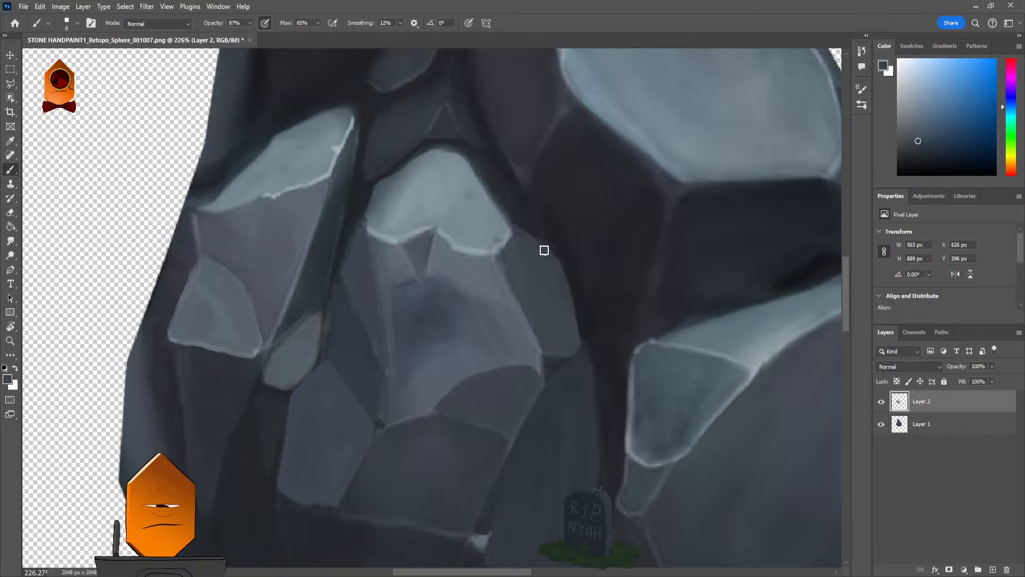
left_click(526, 220, "alt")
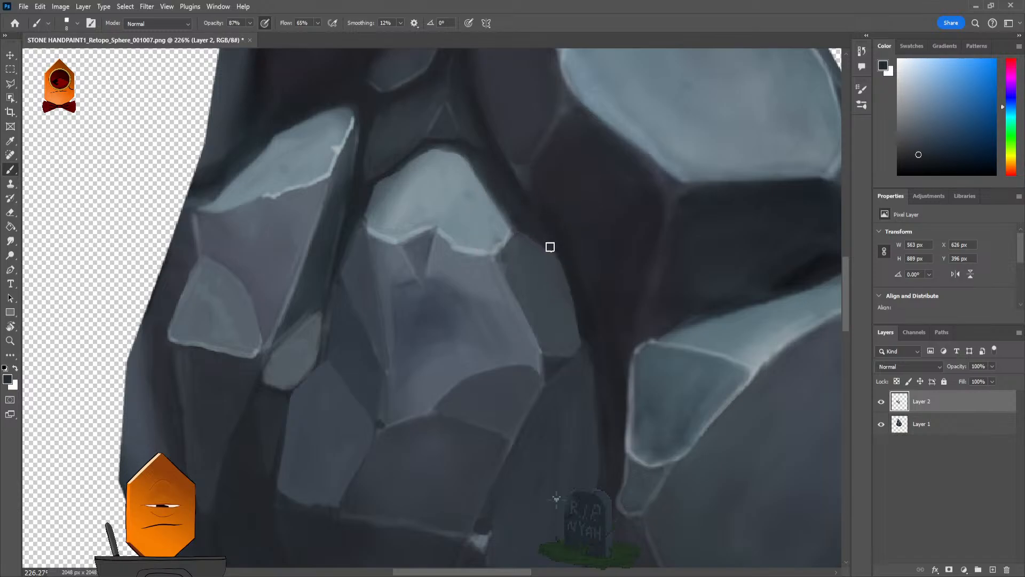
Step: Soften the centre stone's left edge and taper the narrow facet beside it with a sampled dark grey at brush size 5
scroll(624, 326, "down", 5)
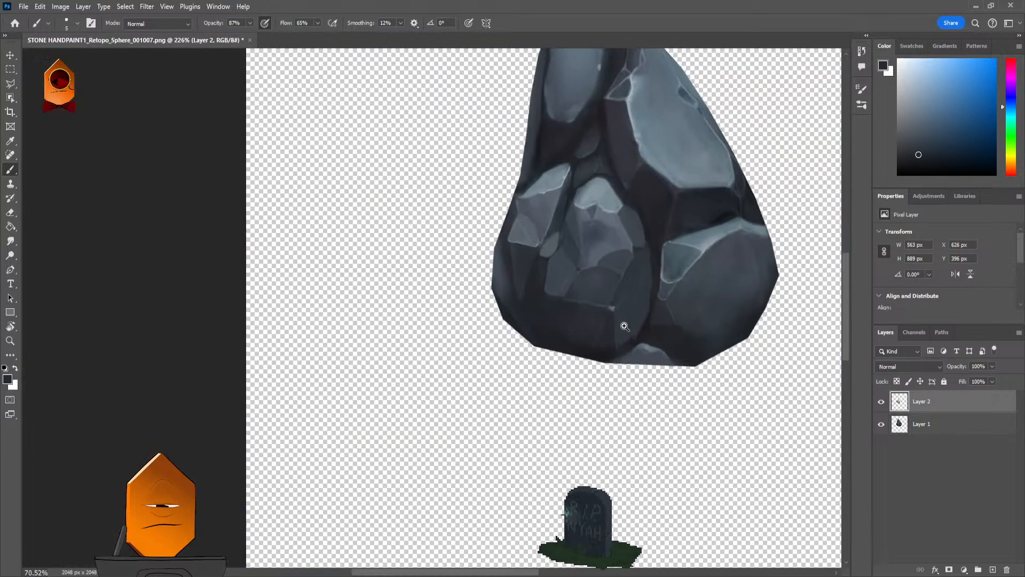
scroll(625, 326, "down", 4)
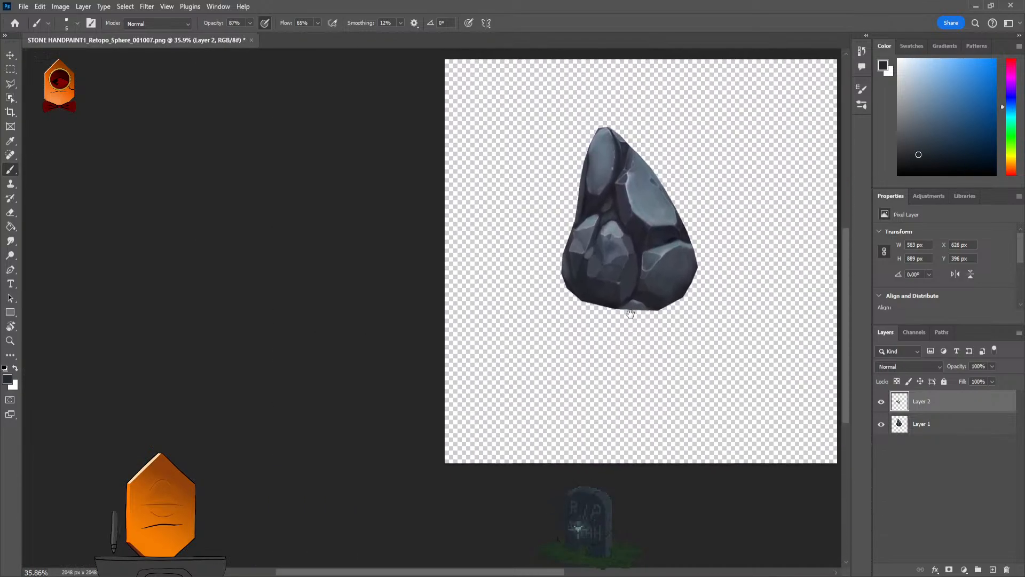
left_click_drag(631, 313, 635, 320)
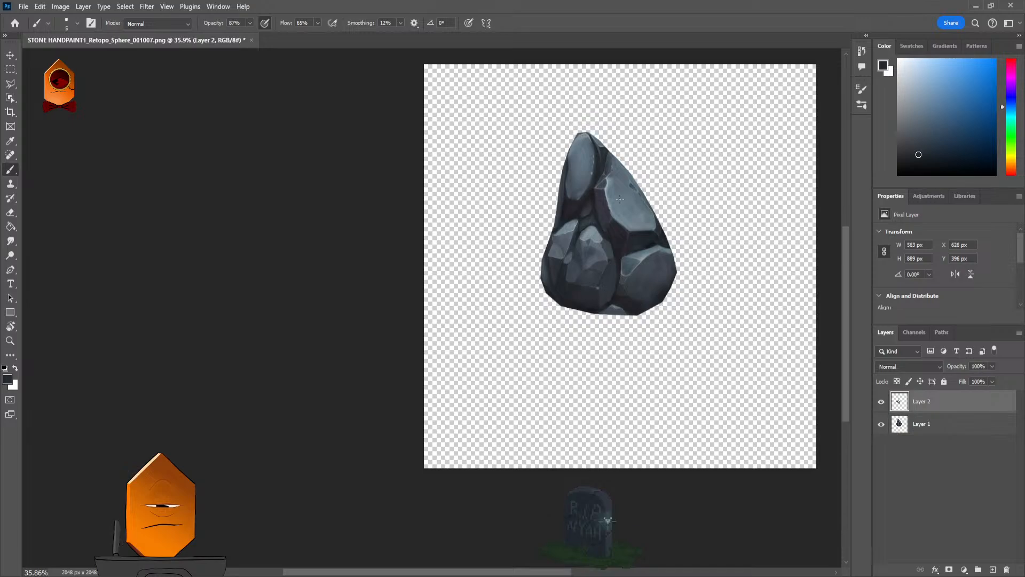
scroll(628, 204, "up", 8)
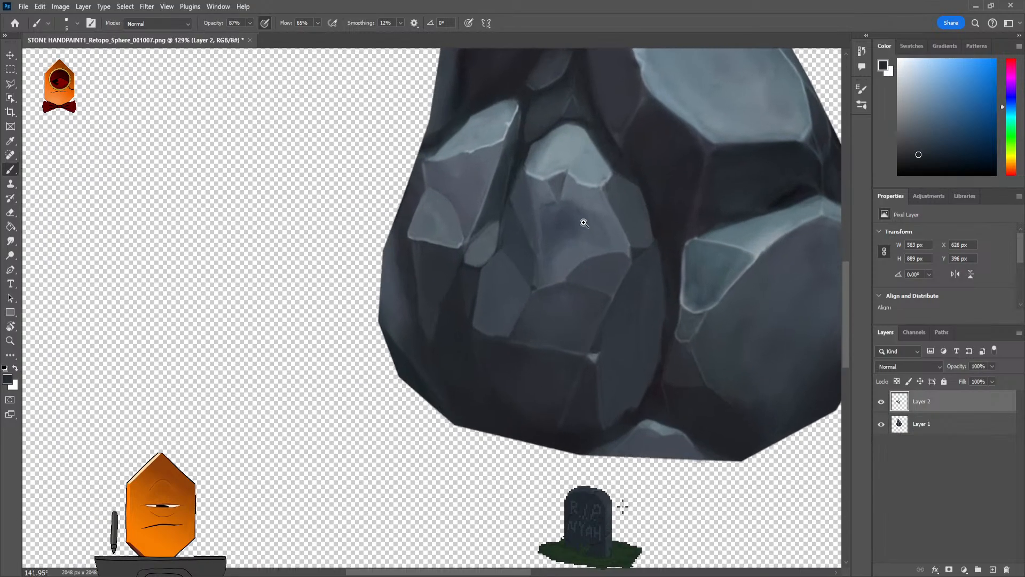
scroll(575, 269, "up", 2)
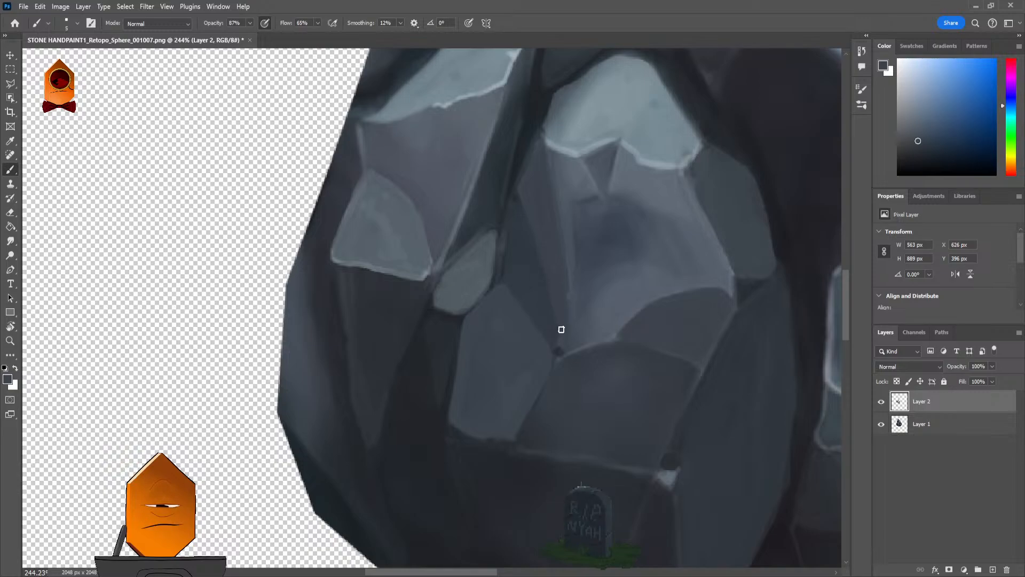
scroll(561, 362, "up", 3)
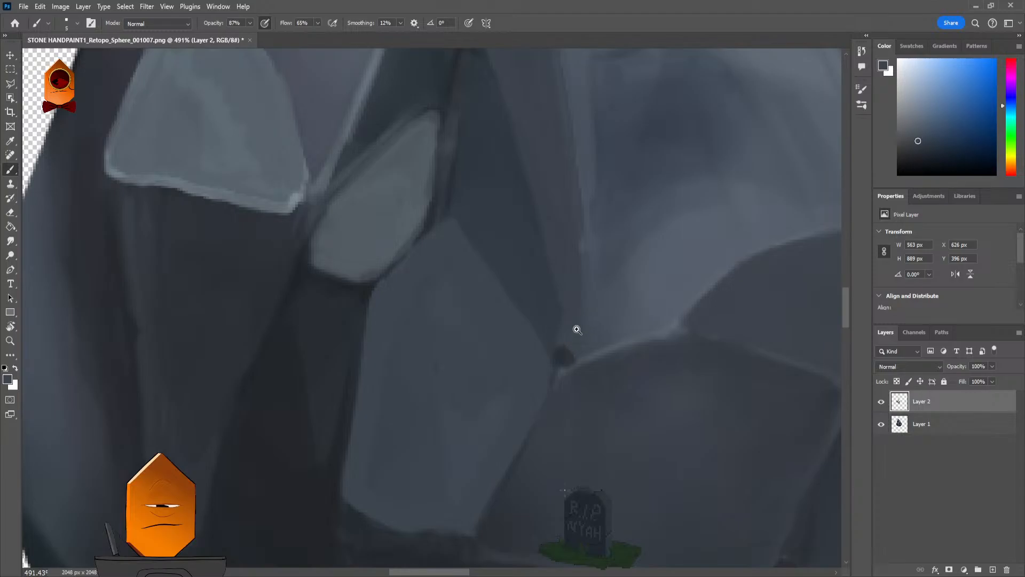
Step: Clean up the edges and lower corner of the centre stone's lower left facet with sampled dark greys at small brush sizes
scroll(577, 329, "down", 8)
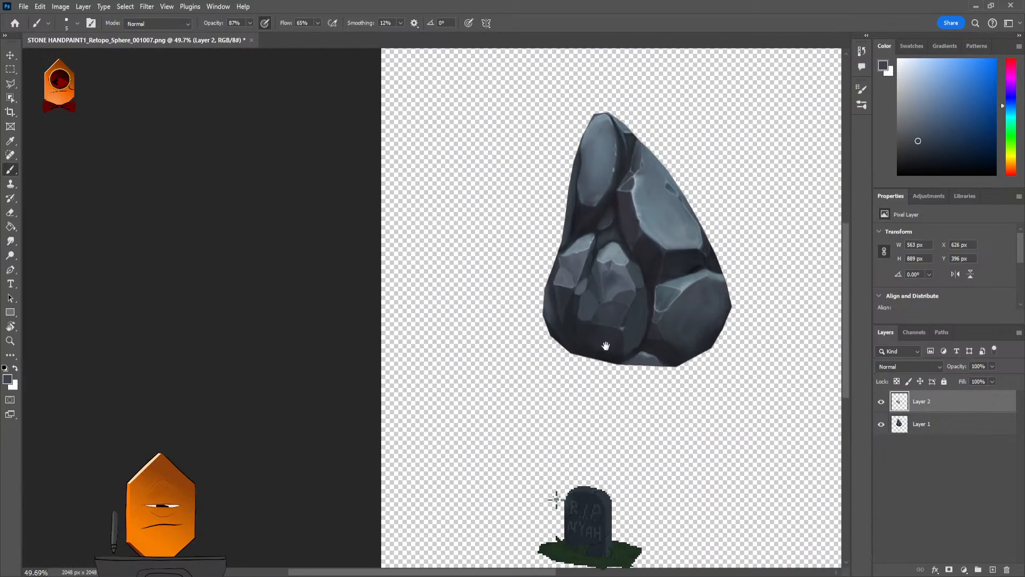
scroll(681, 209, "up", 8)
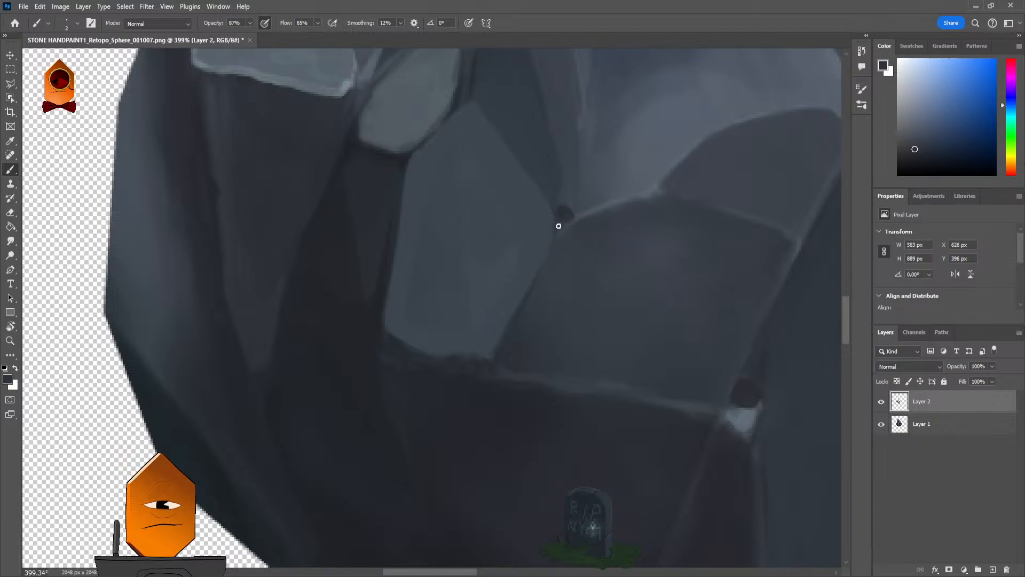
scroll(561, 224, "down", 5)
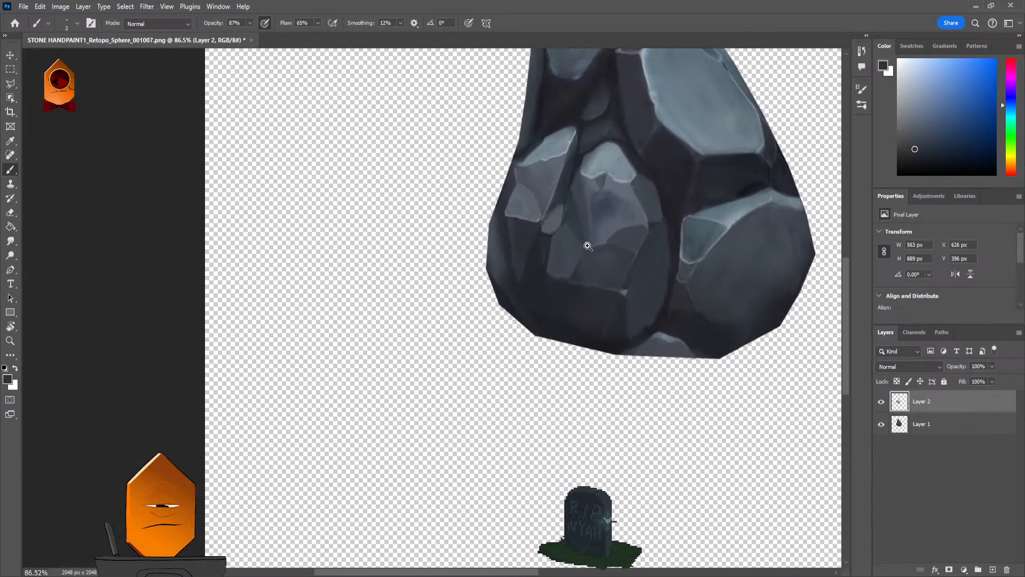
scroll(588, 247, "up", 5)
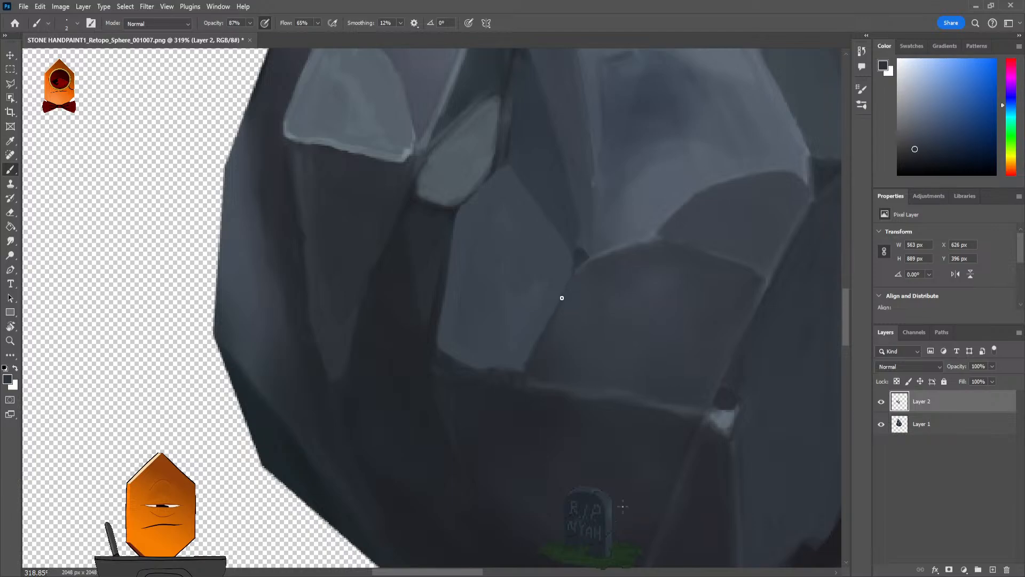
scroll(562, 297, "down", 5)
scroll(583, 264, "up", 4)
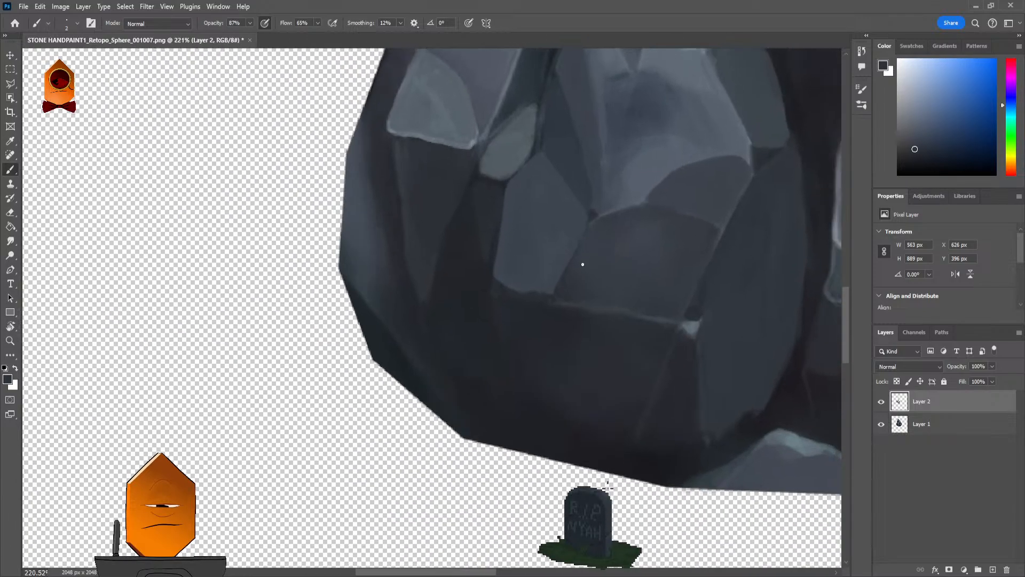
scroll(582, 267, "up", 2)
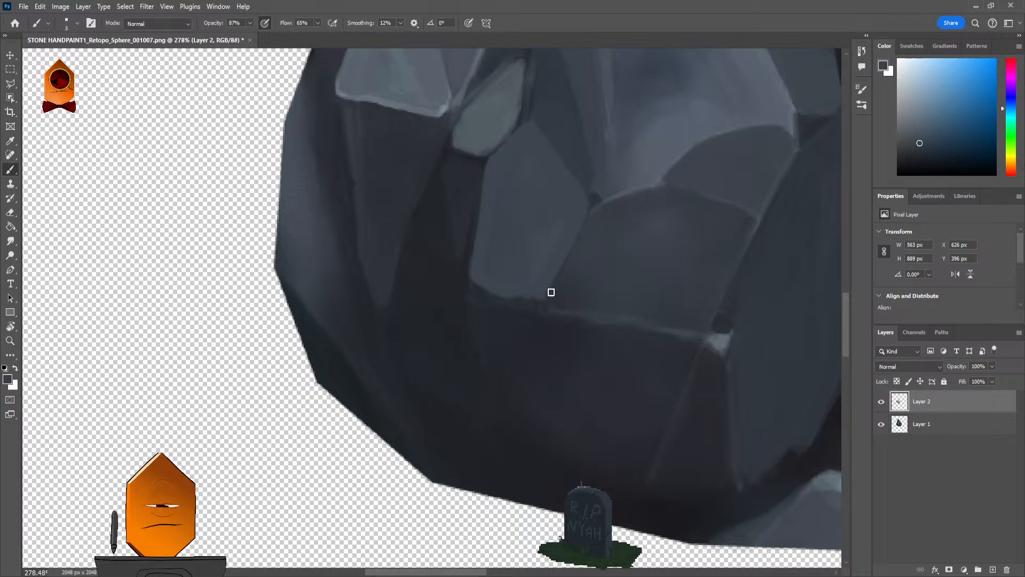
left_click(565, 278, "alt")
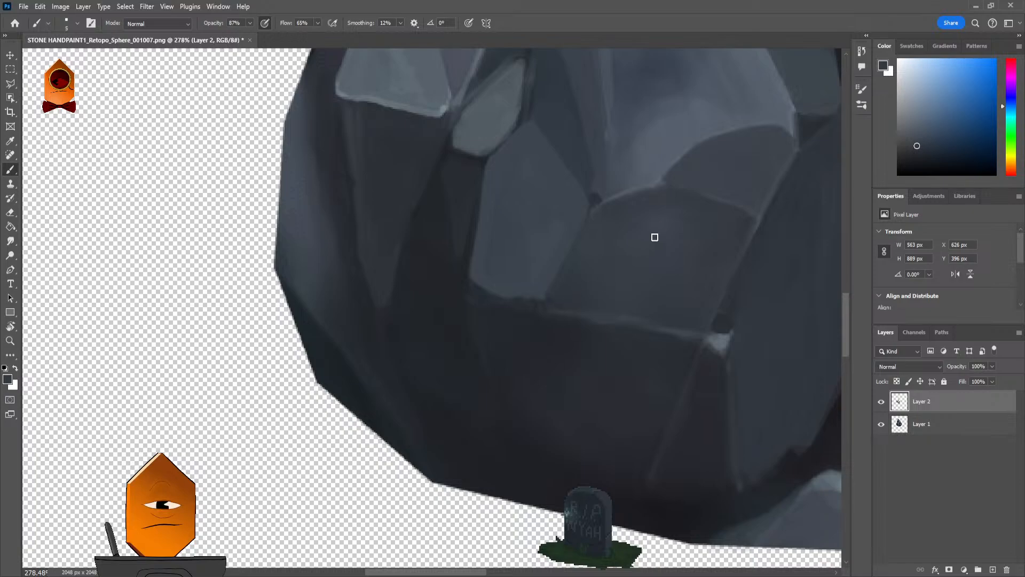
scroll(641, 251, "down", 4)
scroll(614, 267, "up", 3)
scroll(602, 267, "up", 2)
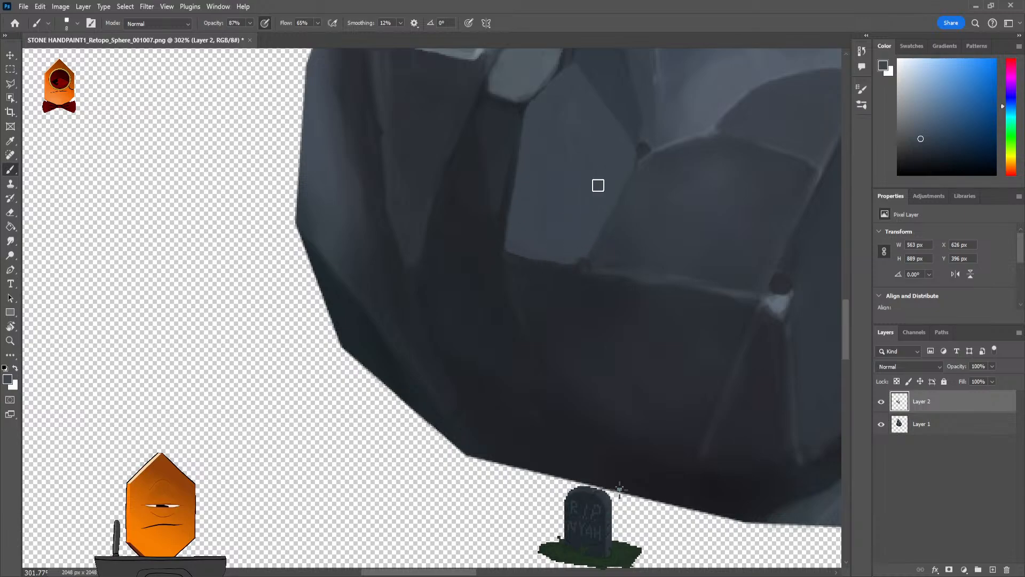
Step: Brighten the centre stone's lower left facet with a sampled purple-grey and strokes of a lighter blue-grey
scroll(575, 131, "down", 8)
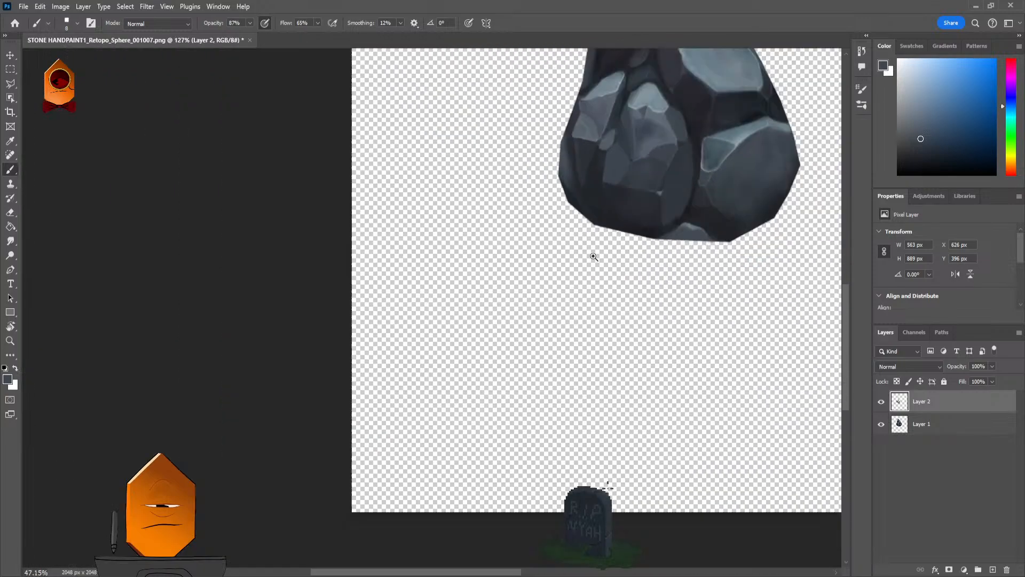
scroll(585, 318, "down", 3)
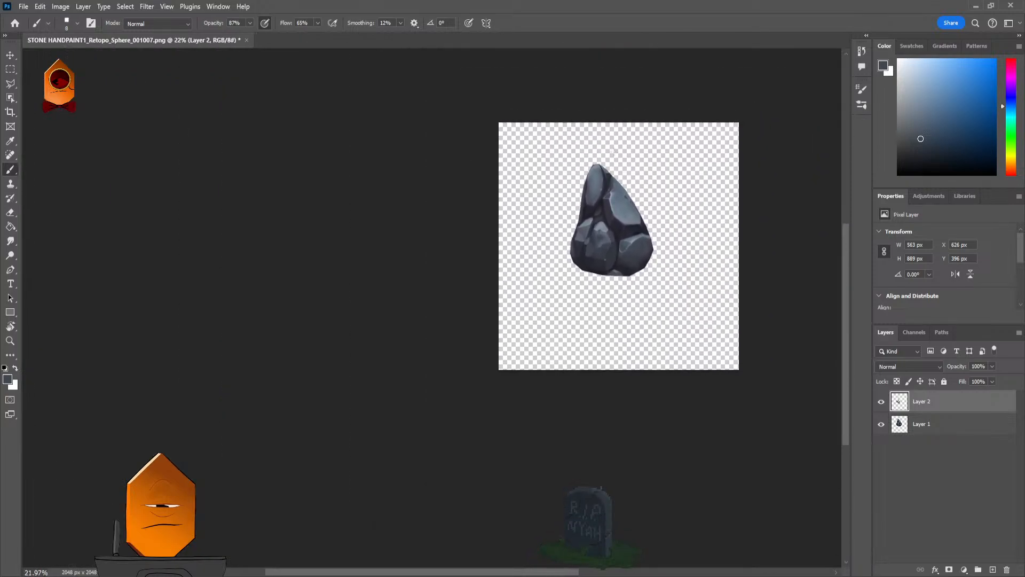
scroll(648, 151, "up", 6)
scroll(597, 208, "up", 6)
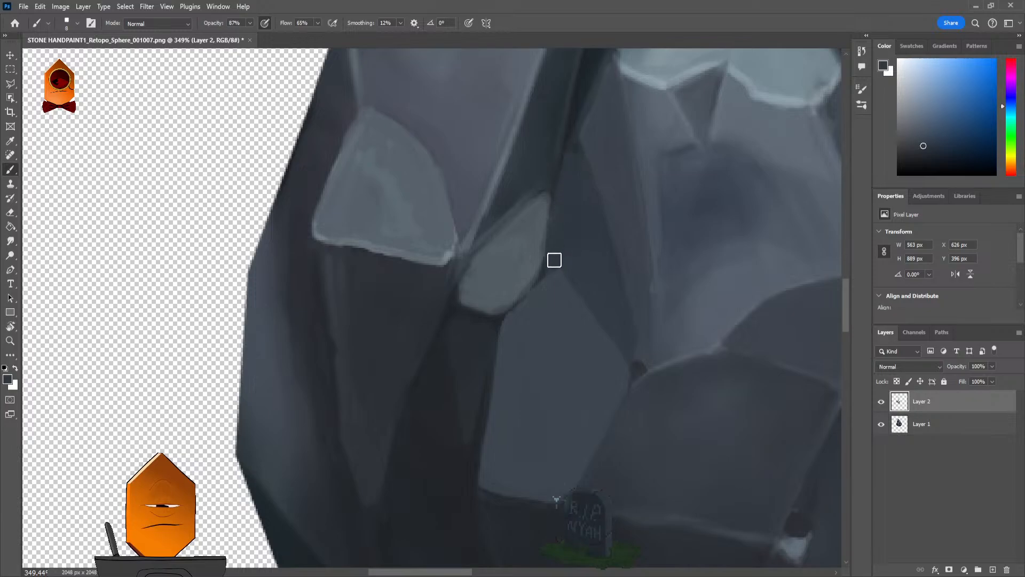
scroll(581, 211, "down", 4)
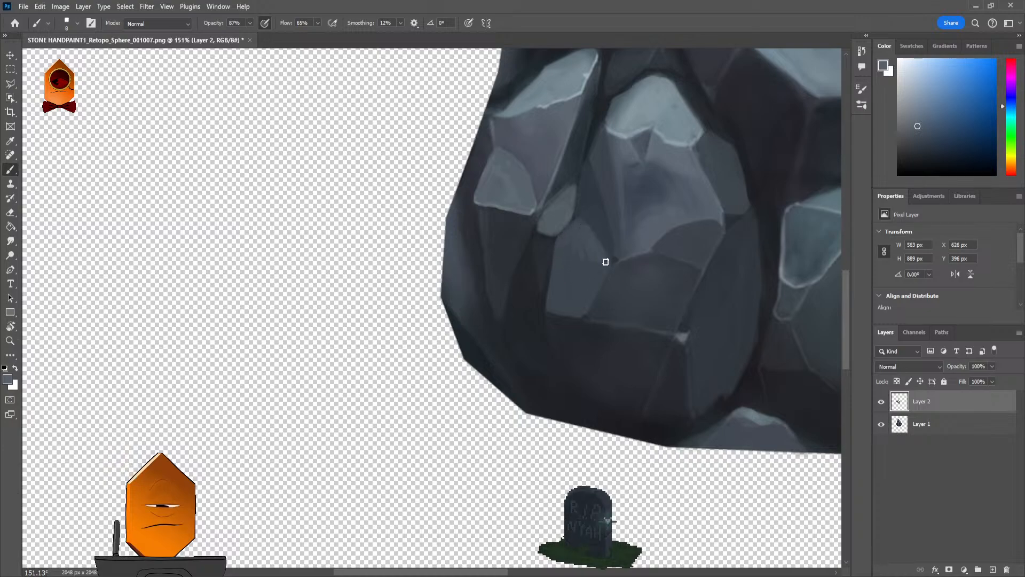
mouse_move(561, 277)
left_mouse_down()
mouse_move(578, 261)
mouse_move(584, 222)
mouse_move(563, 270)
mouse_move(556, 258)
mouse_move(560, 301)
mouse_move(583, 261)
mouse_move(585, 299)
left_mouse_up()
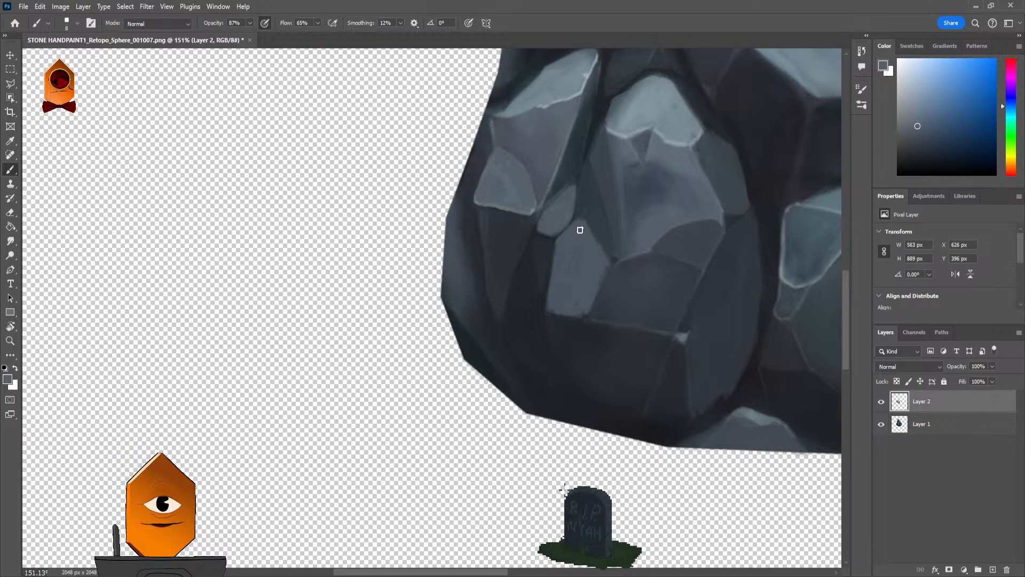
left_click(573, 248, "alt")
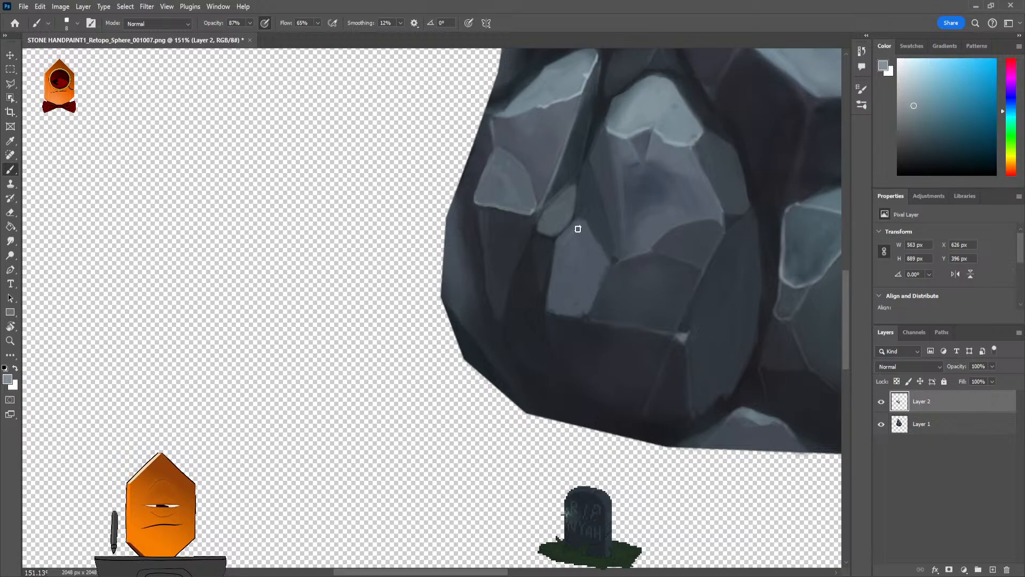
mouse_move(587, 233)
left_mouse_down()
mouse_move(599, 253)
mouse_move(587, 236)
mouse_move(556, 284)
mouse_move(566, 268)
mouse_move(572, 307)
mouse_move(599, 270)
mouse_move(591, 294)
left_mouse_up()
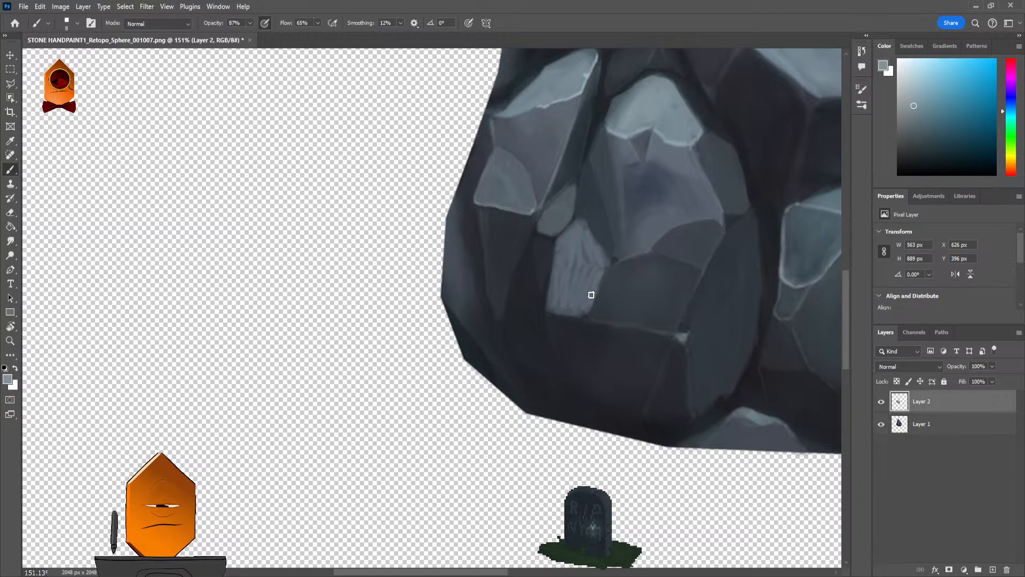
Step: Smudge the brightened facet's strokes smooth at 29% strength and recut its upper right edge with a sampled dark grey
left_click(11, 241)
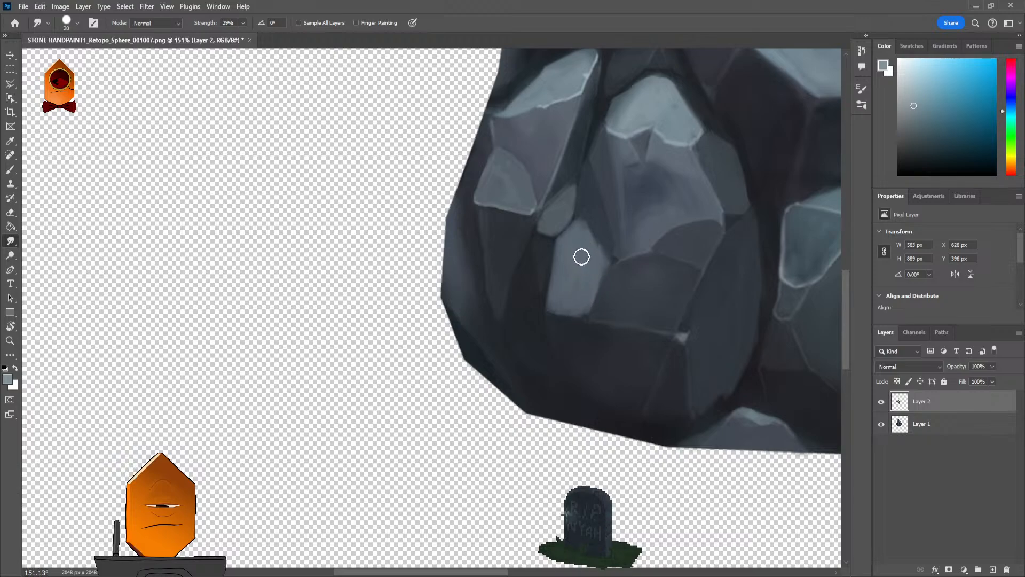
scroll(582, 253, "up", 5)
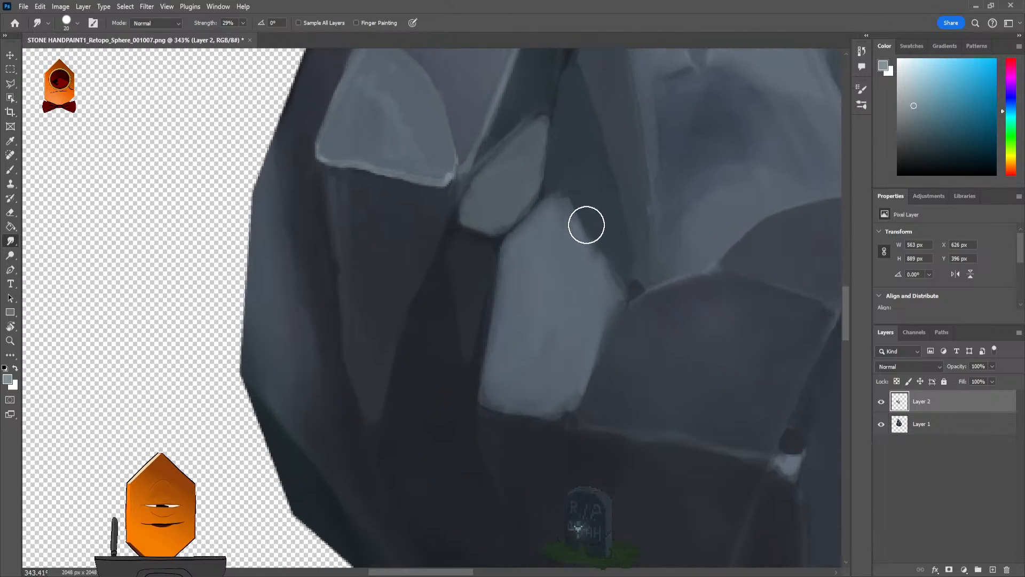
key("b")
left_click(595, 170, "alt")
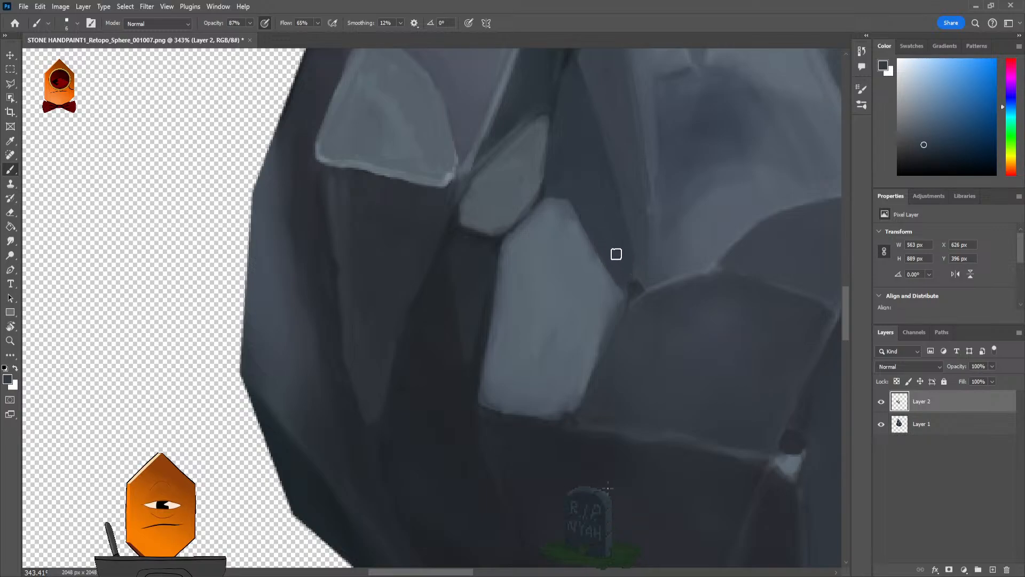
Step: Fill the dark narrow facet on the centre stone's left side with a sampled mid grey to make one even plane
scroll(612, 289, "down", 3)
scroll(637, 209, "down", 2)
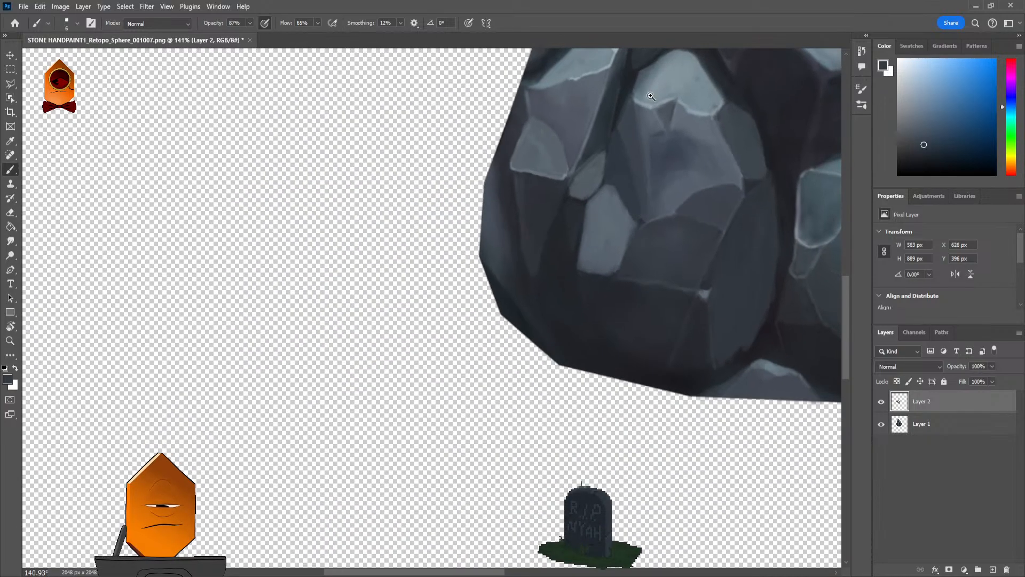
scroll(651, 96, "down", 4)
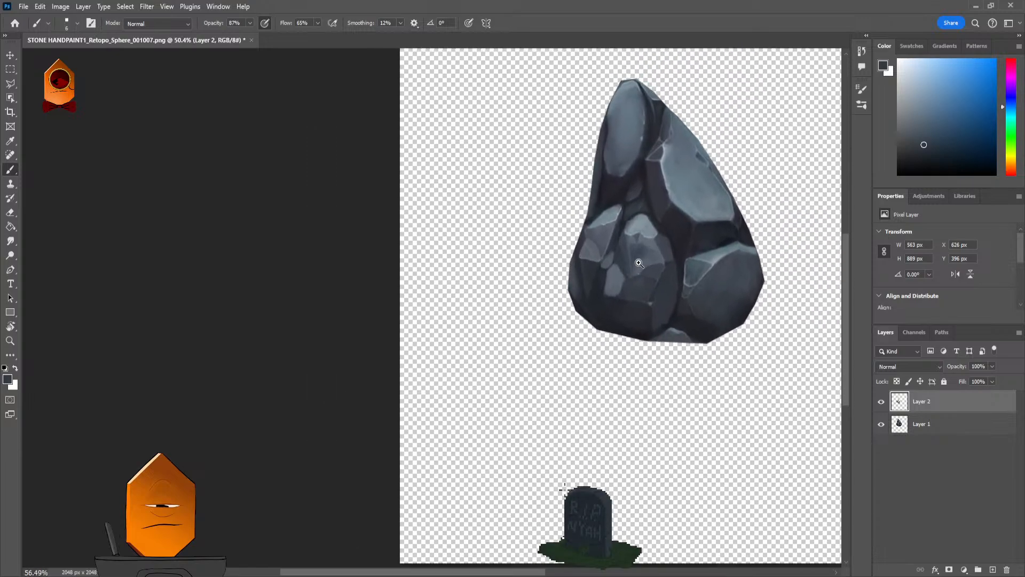
scroll(640, 264, "up", 5)
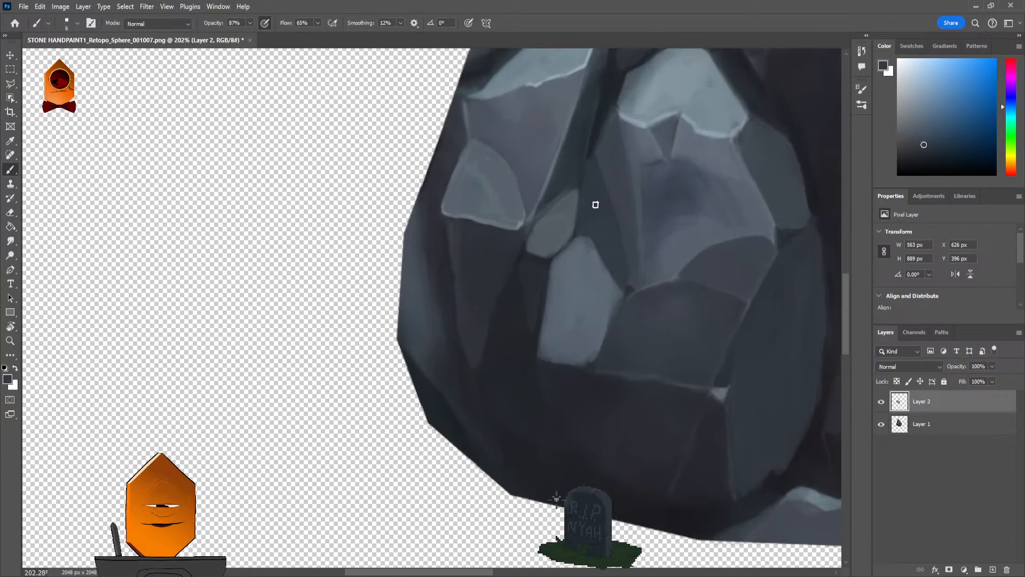
scroll(595, 205, "up", 1)
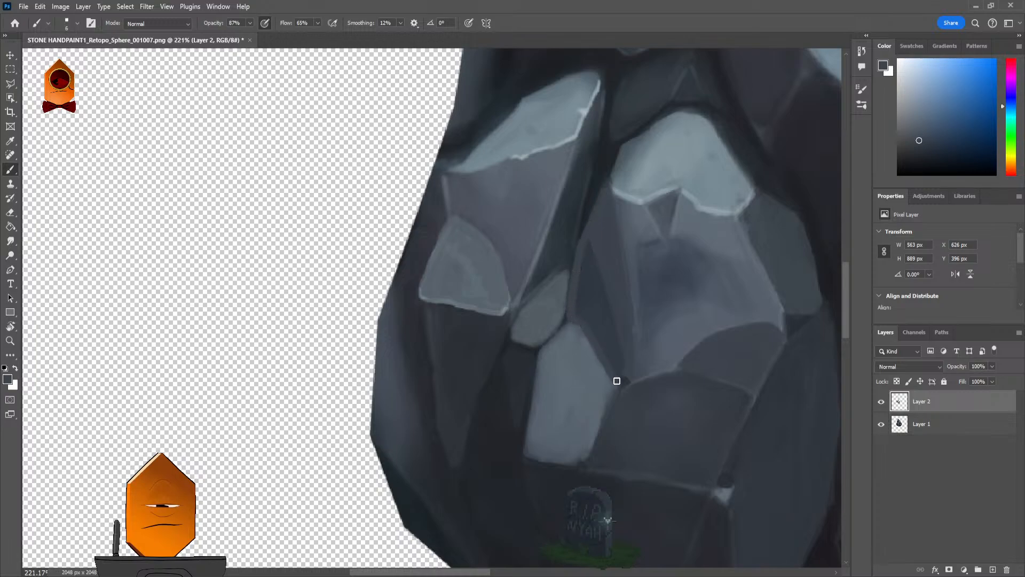
left_click_drag(578, 216, 595, 331)
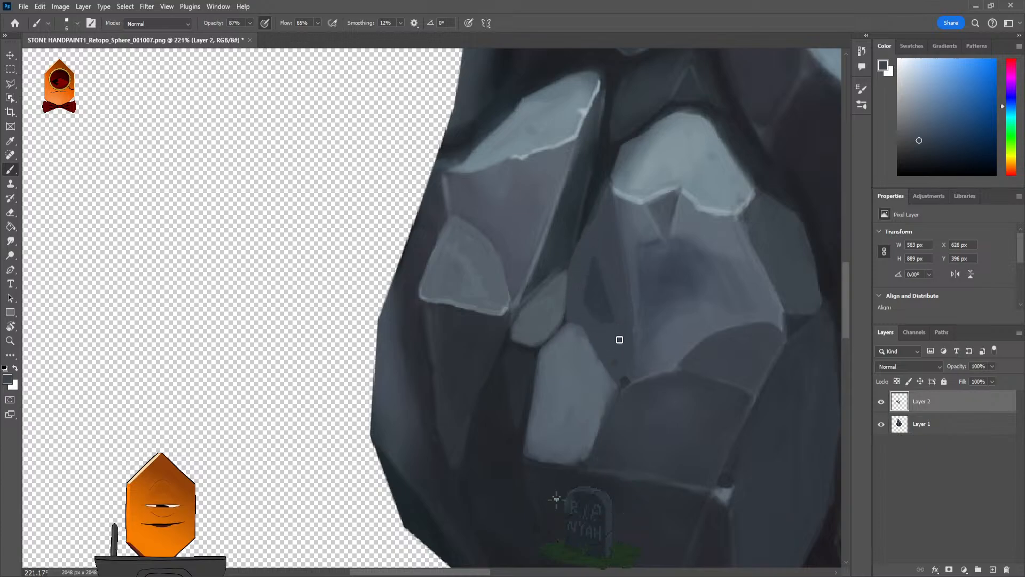
mouse_move(609, 307)
left_mouse_down()
mouse_move(604, 260)
mouse_move(582, 298)
mouse_move(597, 265)
left_mouse_up()
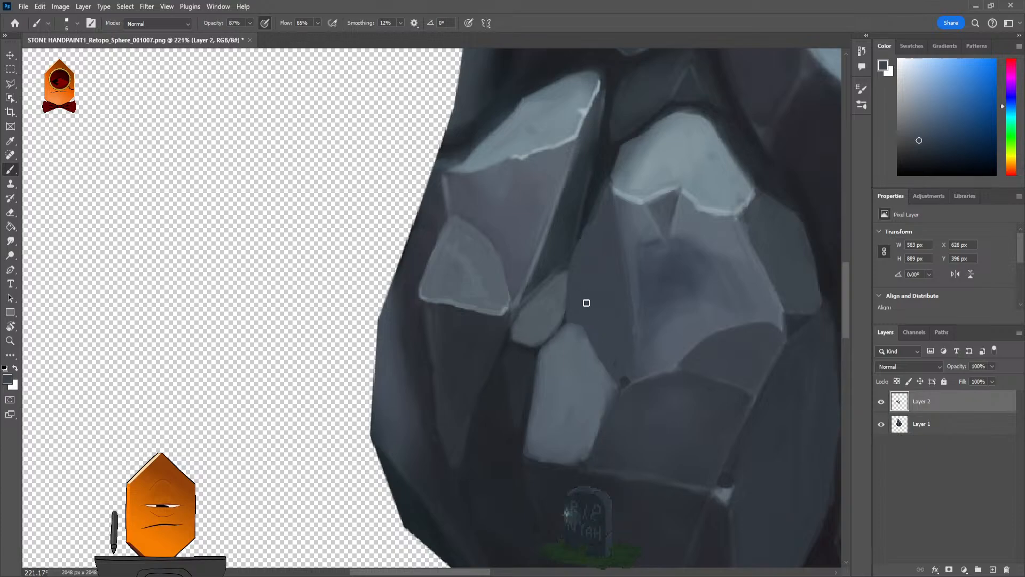
Step: Paint a near-black crevice along the centre stone's left edge, down to the small pebble between the stones
scroll(609, 350, "down", 10)
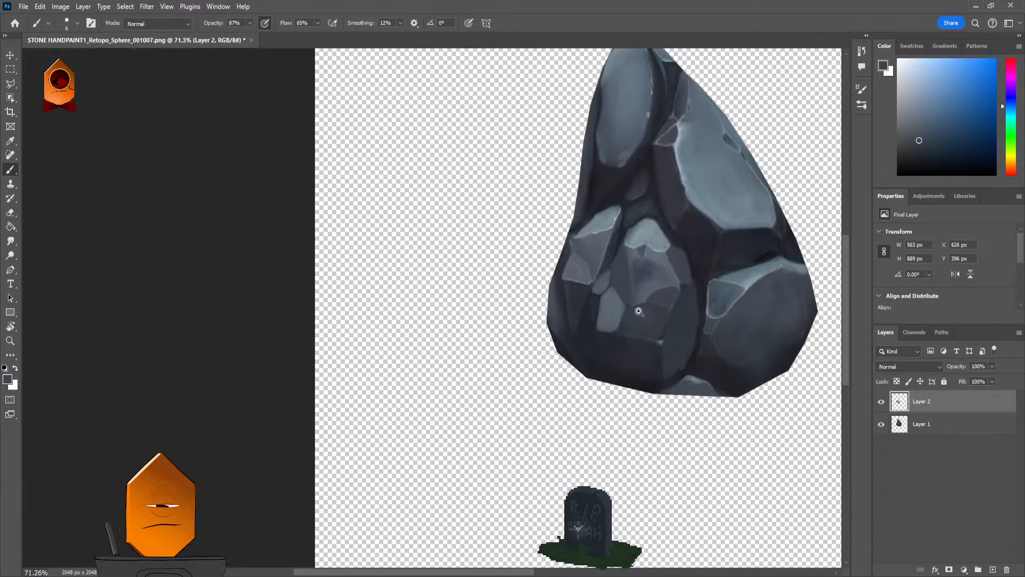
scroll(639, 311, "up", 6)
scroll(591, 229, "up", 2)
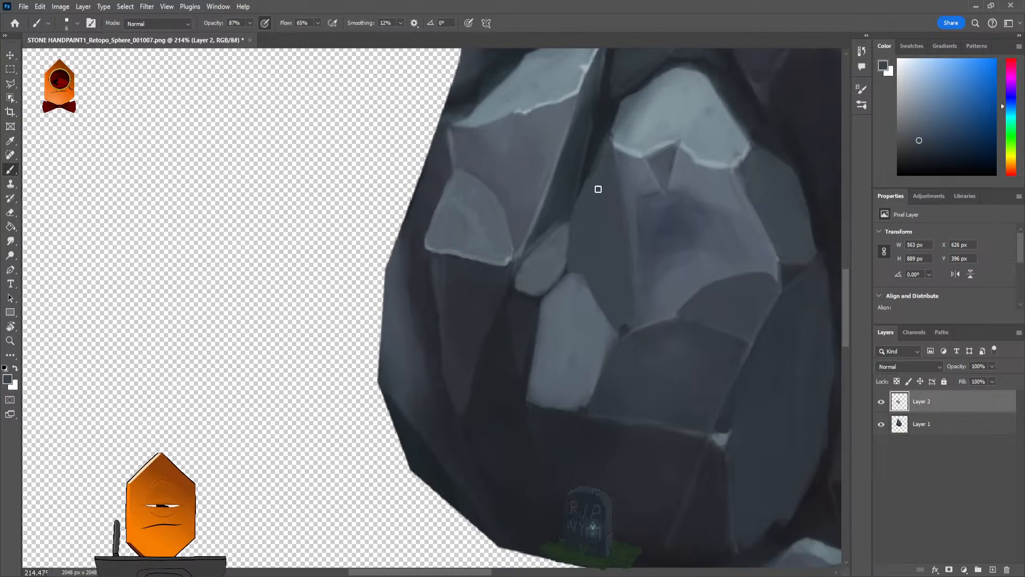
left_click_drag(581, 239, 586, 184)
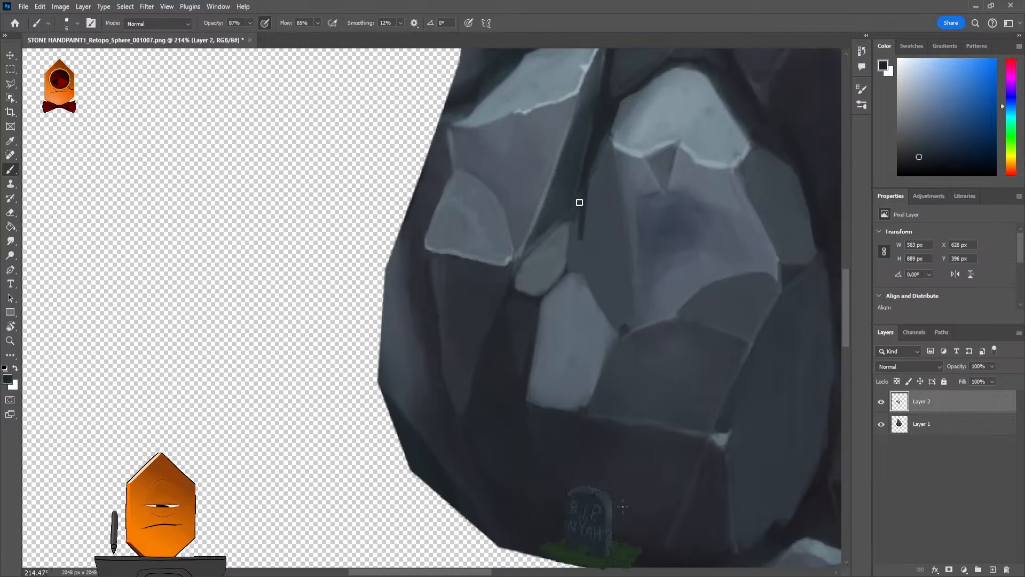
left_click_drag(579, 247, 575, 240)
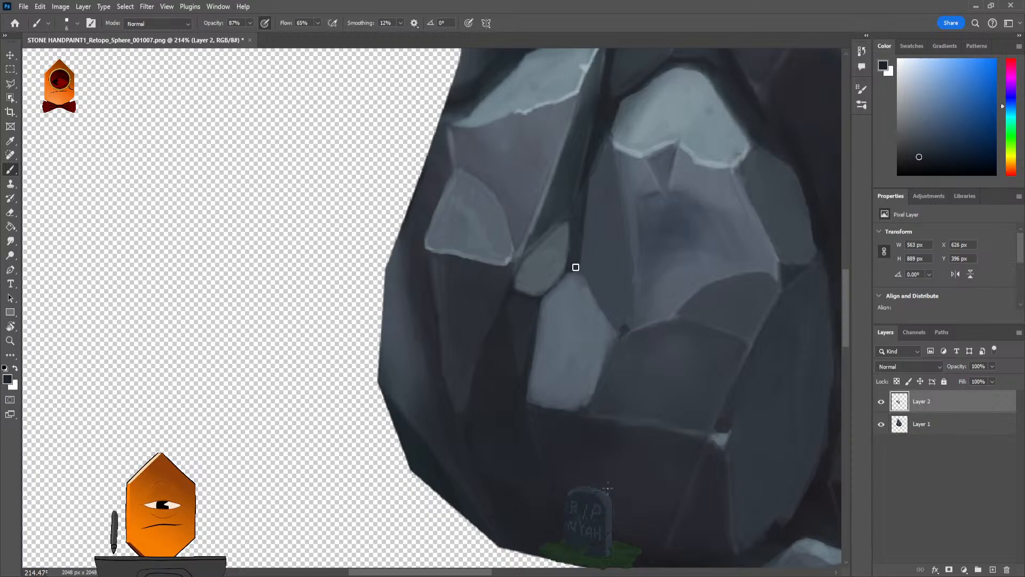
Step: Extend the near-black crevice around the pebble and along the bright facet's upper right edge at brush size 3
scroll(593, 224, "down", 1)
scroll(593, 224, "up", 3)
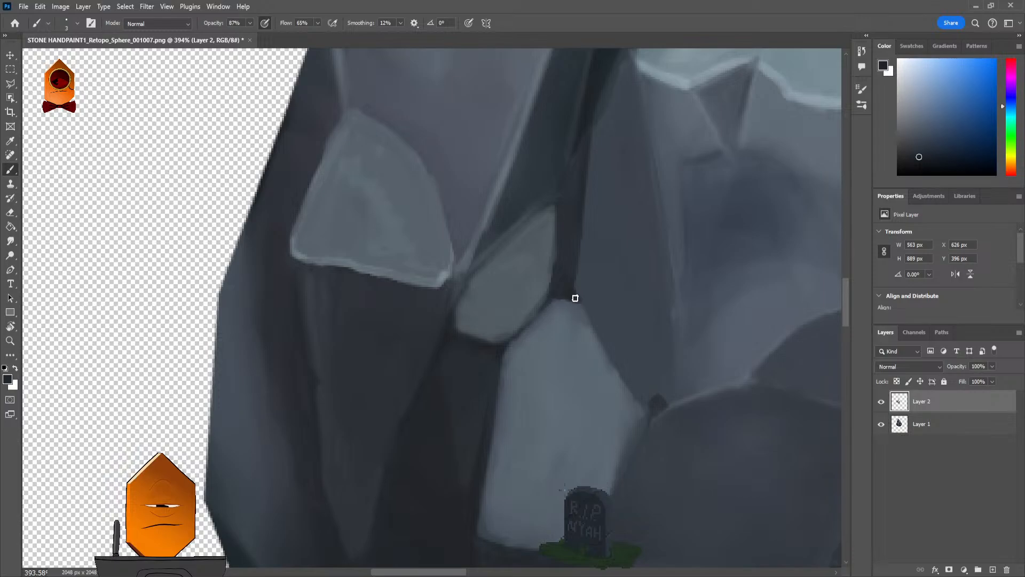
left_click_drag(575, 287, 599, 330)
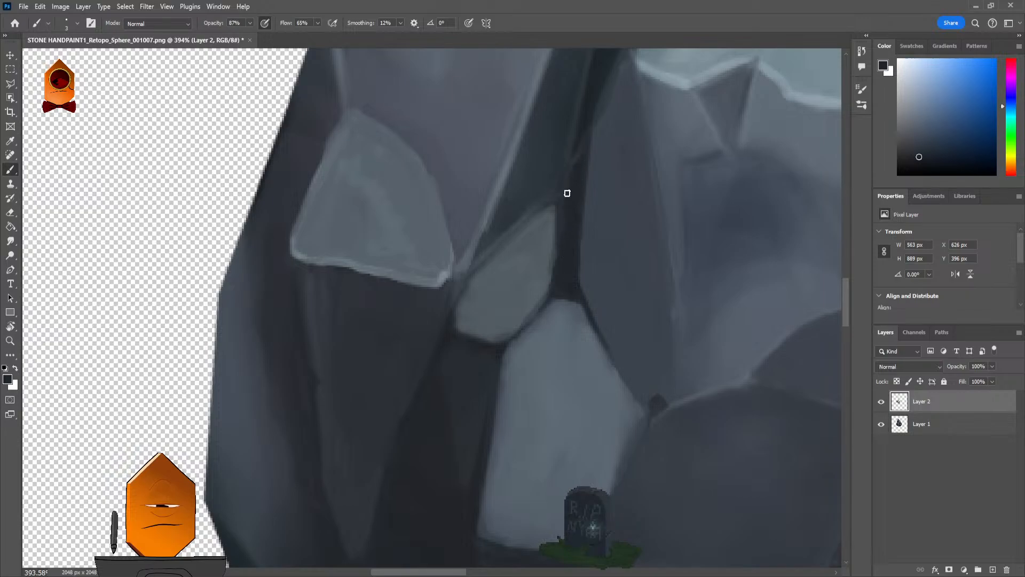
scroll(622, 149, "down", 3)
scroll(611, 131, "up", 2)
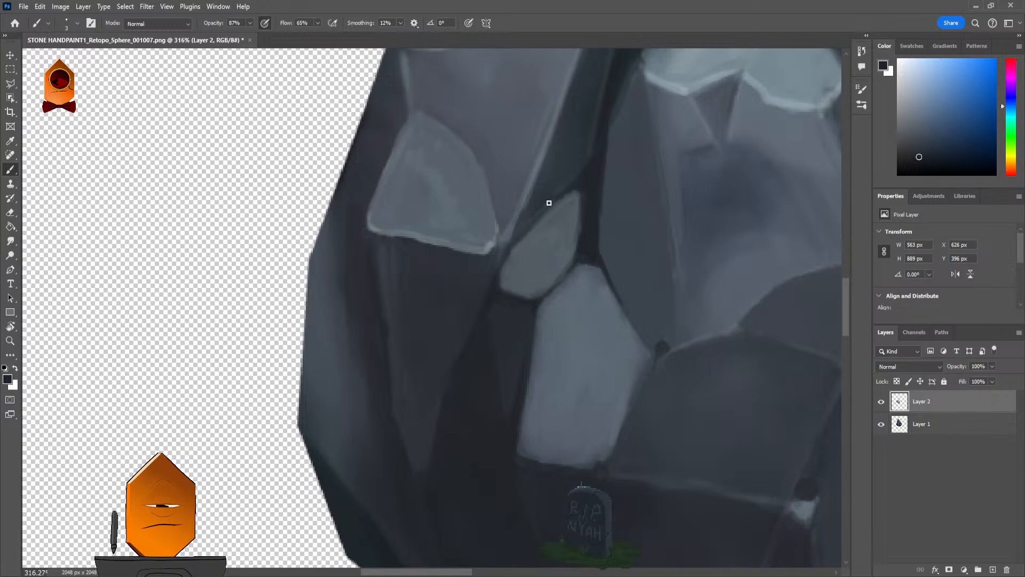
scroll(534, 225, "down", 5)
scroll(590, 231, "up", 5)
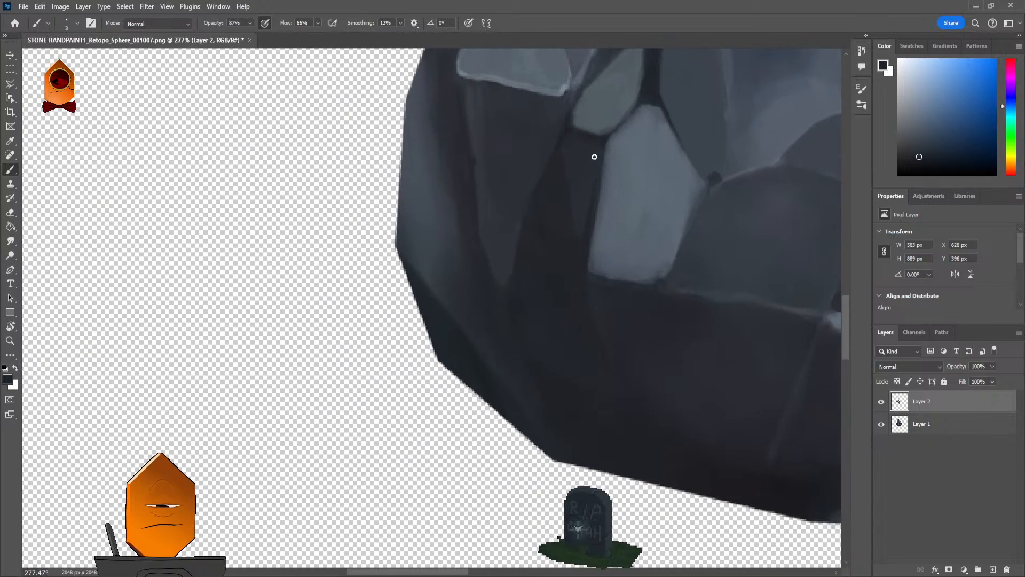
left_click_drag(579, 149, 514, 326)
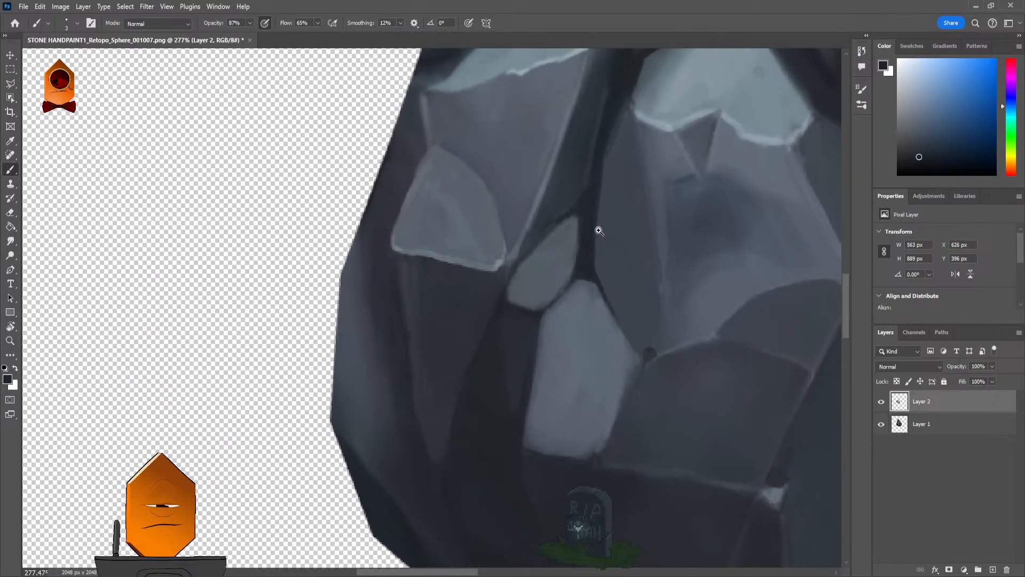
scroll(599, 230, "down", 5)
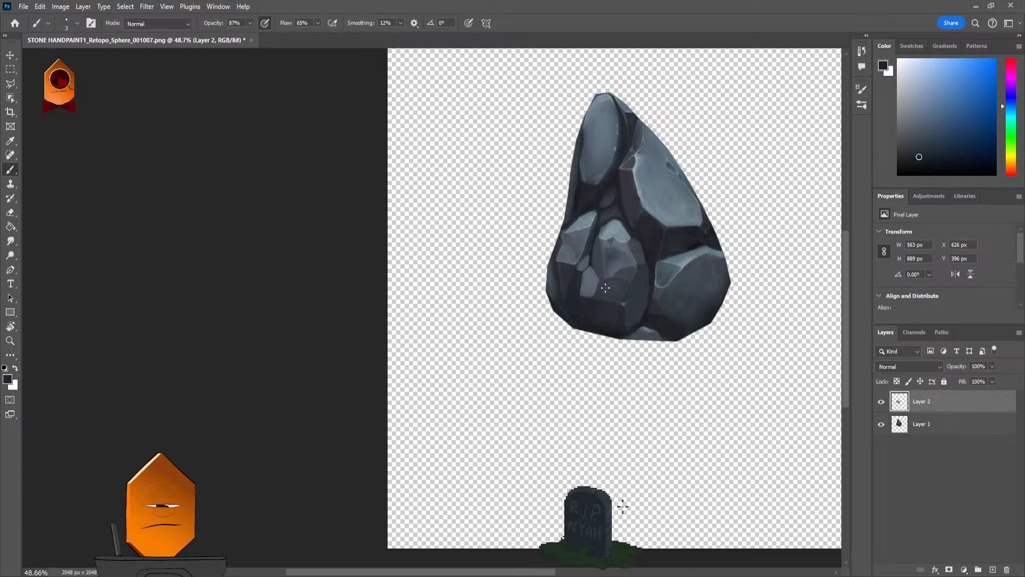
scroll(580, 247, "up", 10)
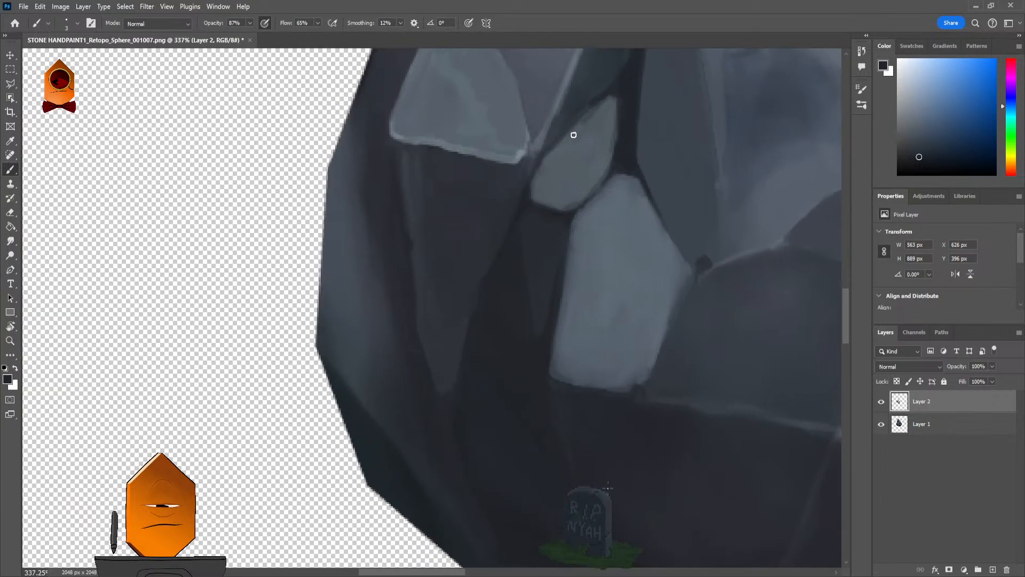
Step: Darken the crevice above the small pebble with near-black strokes at brush size 5
key("bracketright")
key("bracketright")
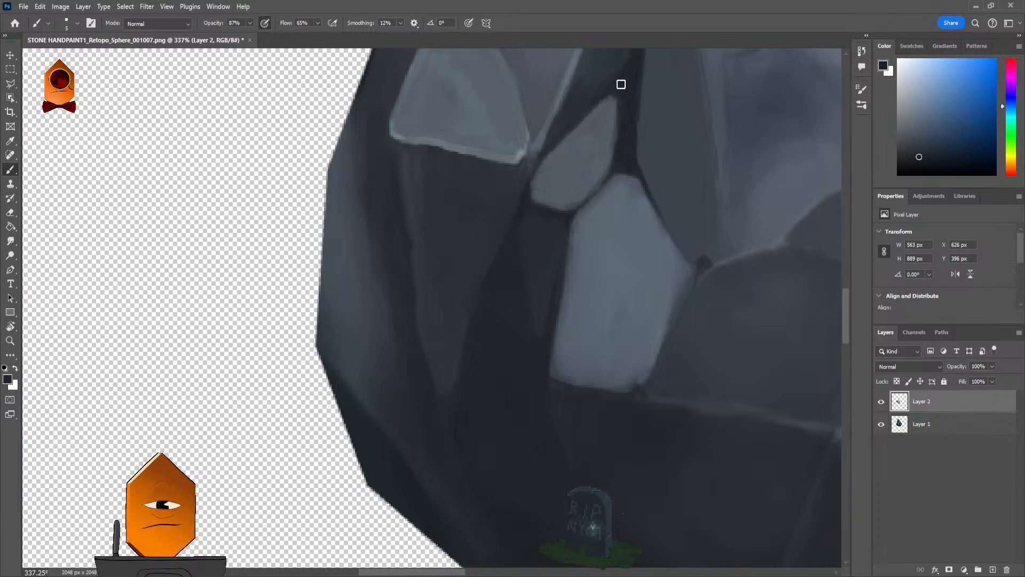
scroll(614, 91, "down", 5)
scroll(550, 227, "up", 3)
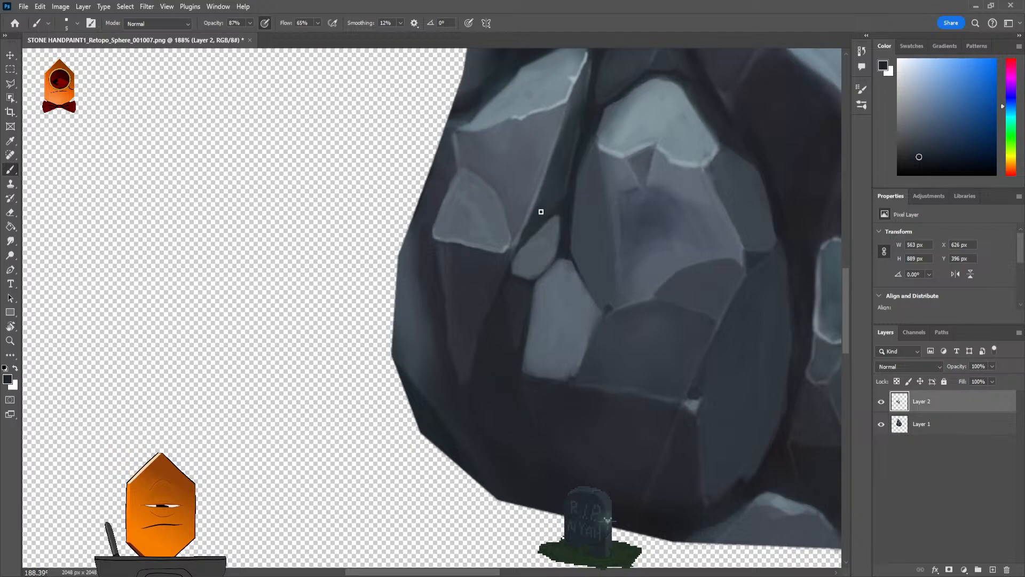
Step: Smudge the crevice edges around the pebble and the left stone's lighter facet smooth at 29% strength and size 9
left_click(10, 241)
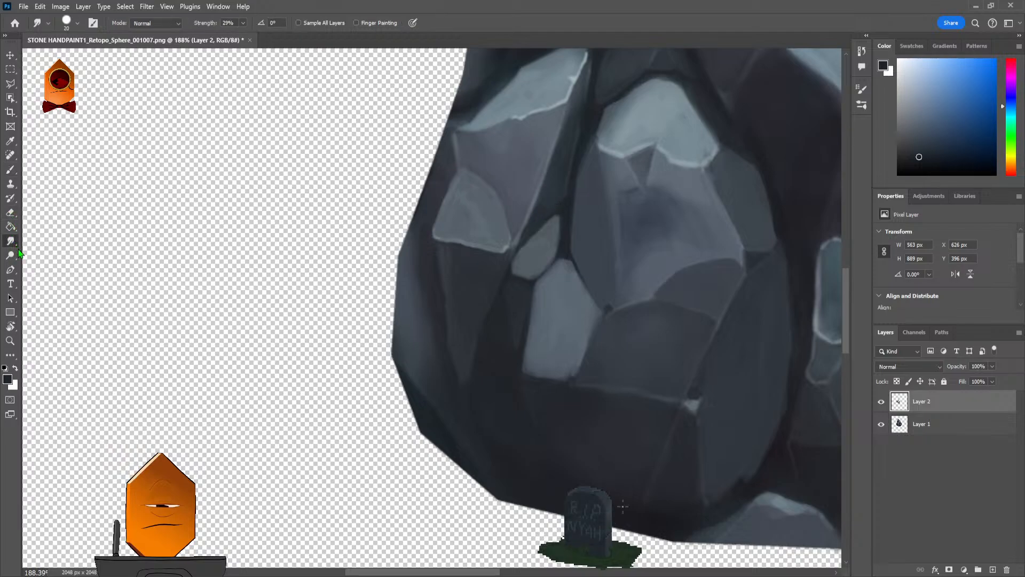
scroll(558, 203, "up", 3)
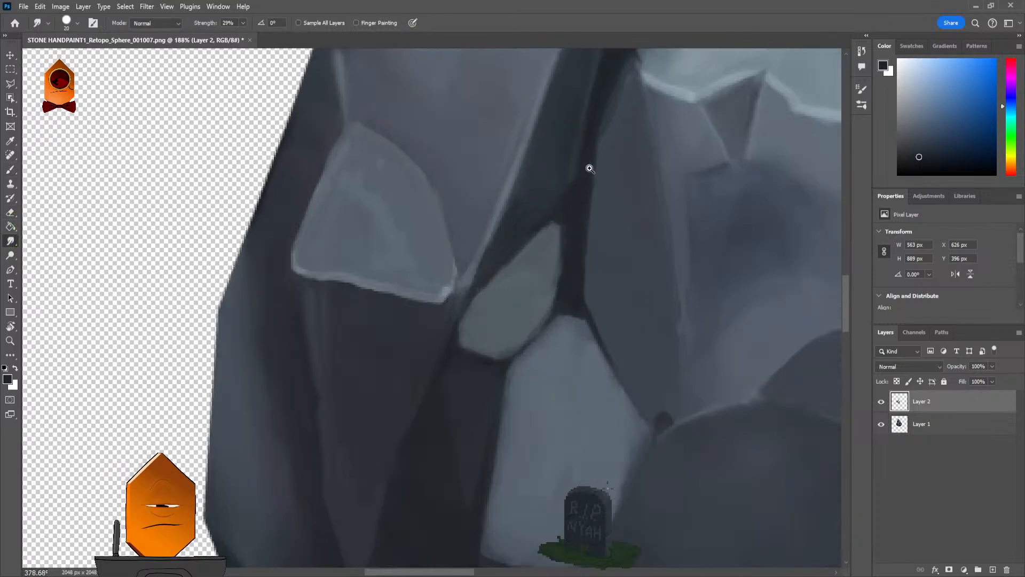
key("bracketleft")
key("bracketleft")
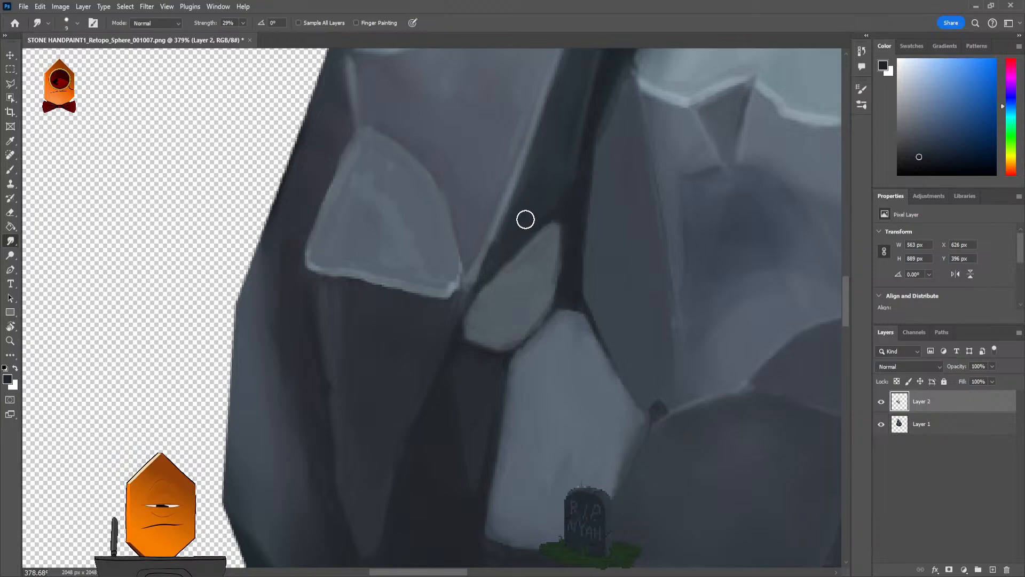
scroll(582, 158, "down", 5)
scroll(547, 181, "up", 4)
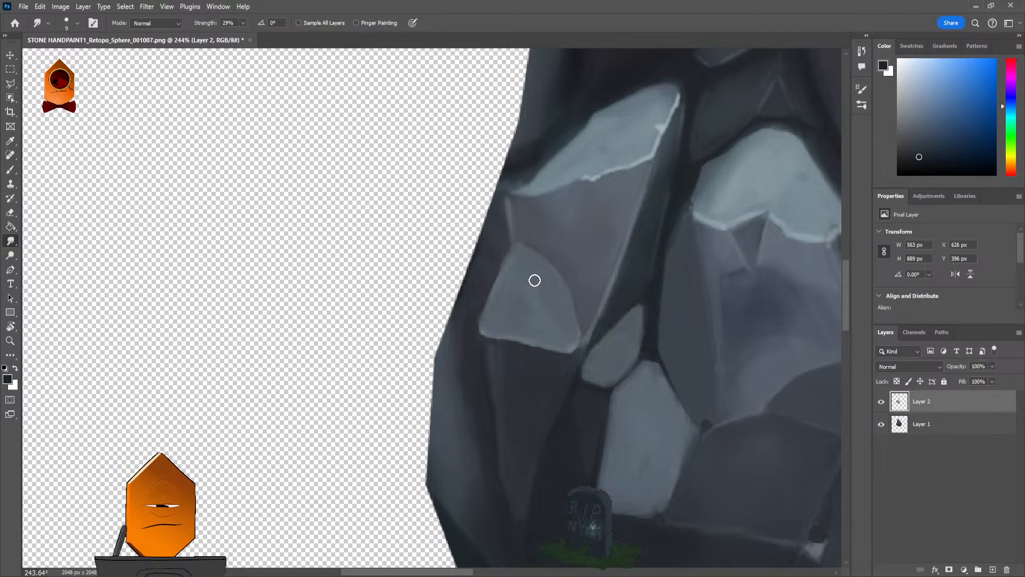
Step: Delete the base rock Layer 1 so that only the painted Layer 2 remains, and save the PNG
scroll(598, 165, "down", 3)
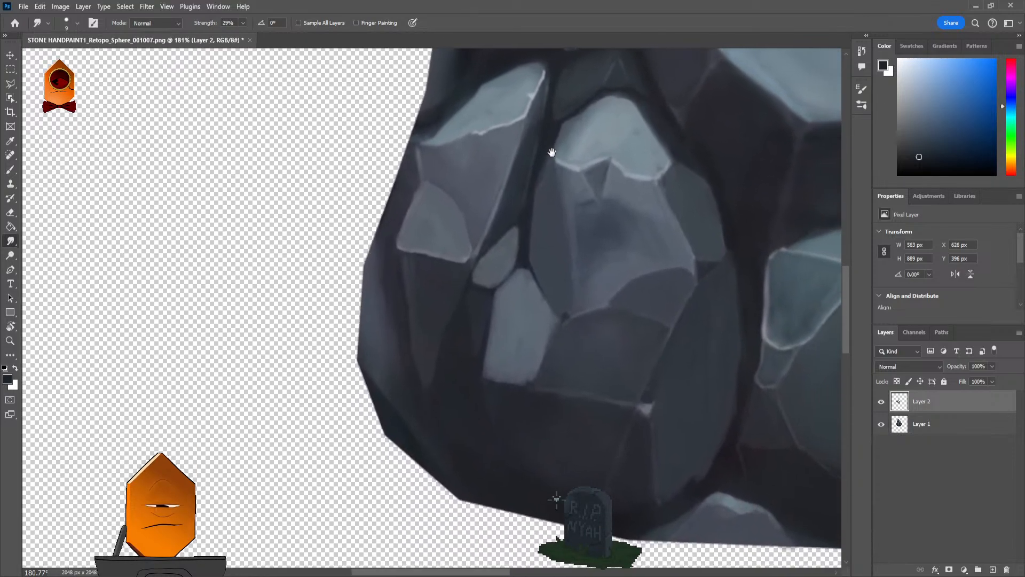
left_click_drag(552, 152, 424, 416)
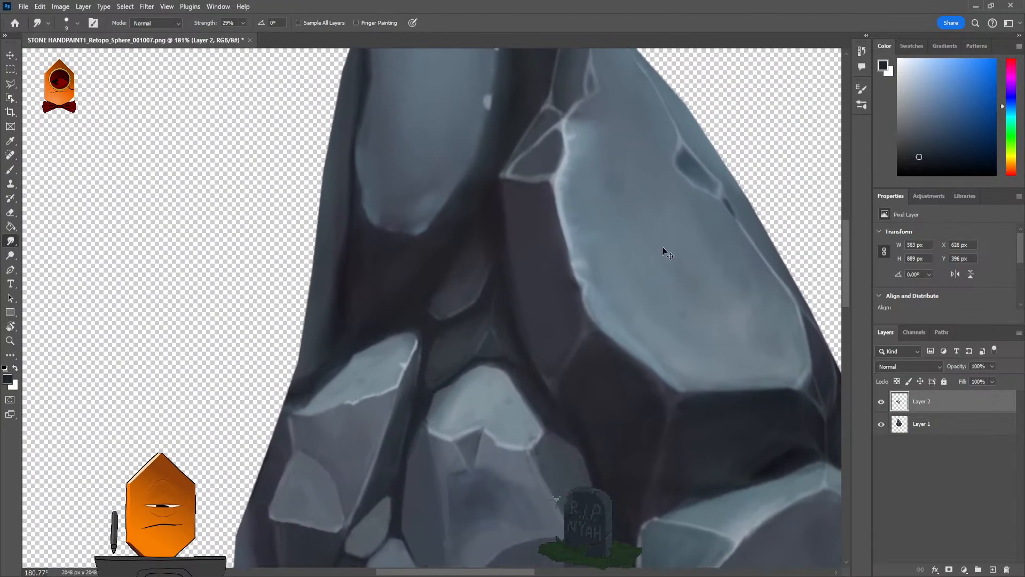
scroll(662, 293, "down", 5)
left_click_drag(655, 293, 586, 274)
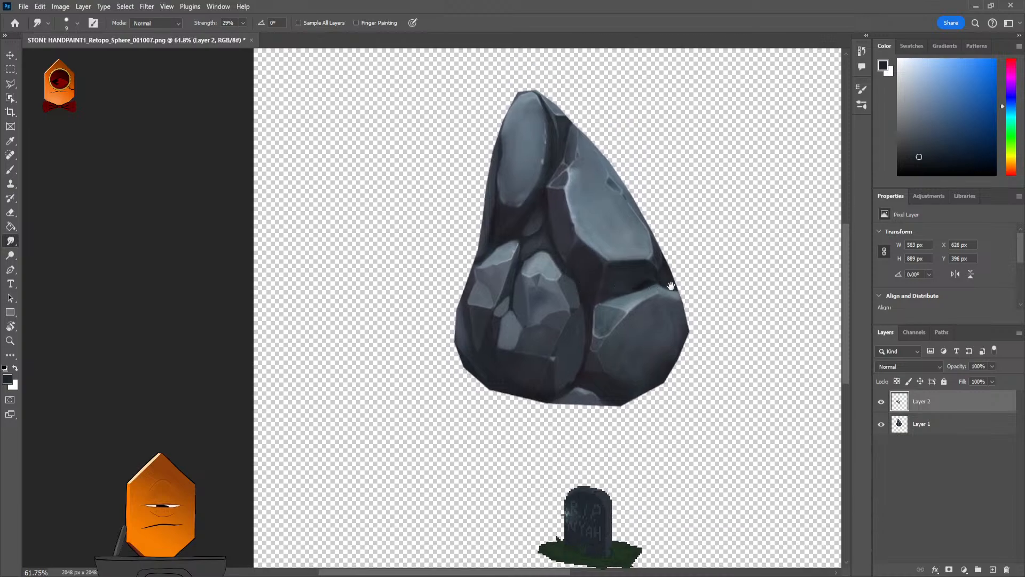
left_click_drag(671, 285, 630, 284)
left_click(943, 430)
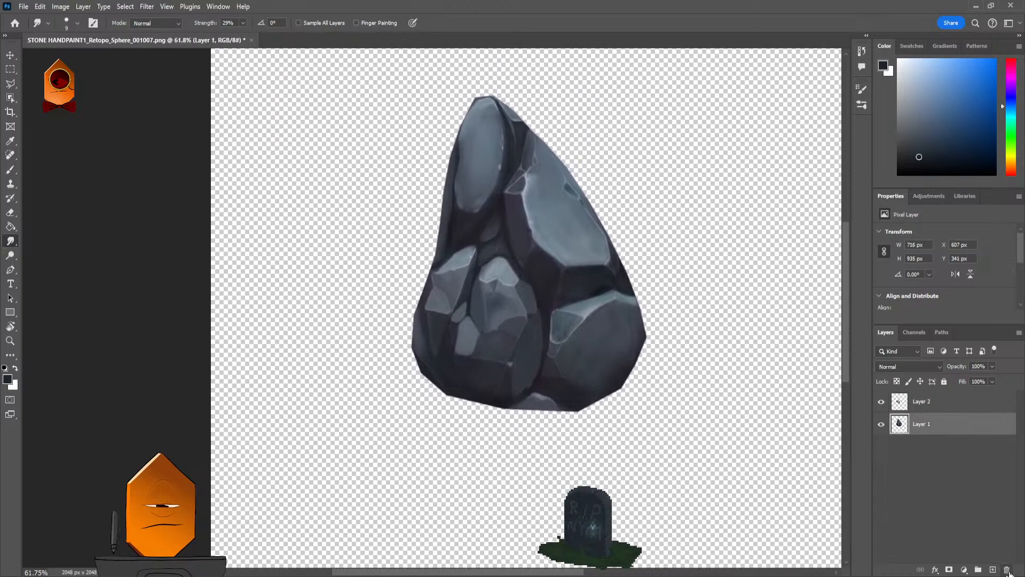
left_click(1007, 570)
key("ctrl+s")
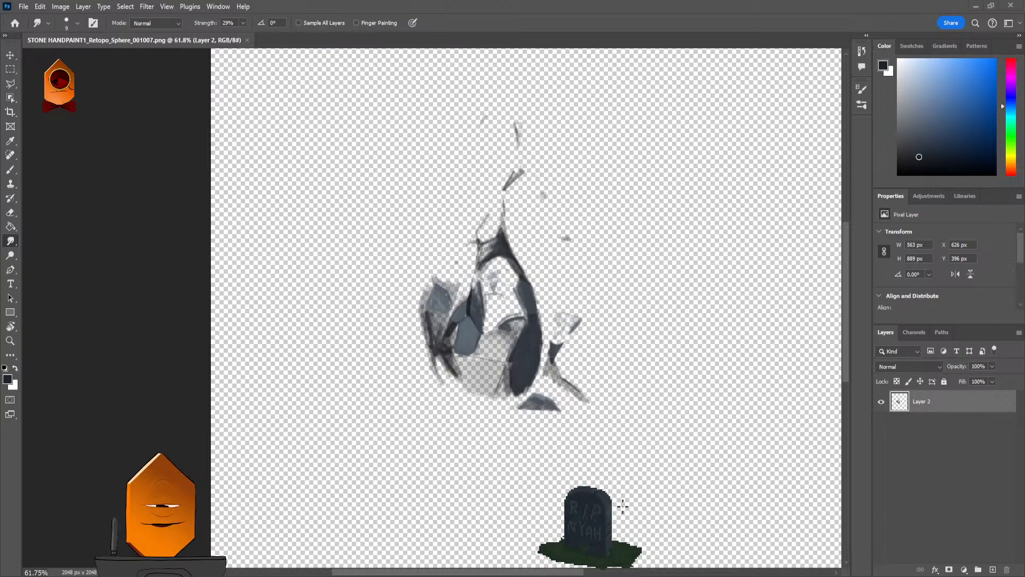
Step: Switch to Blender, apply the externally edited image to the rock's texture, and save the blend file
key("alt+Tab")
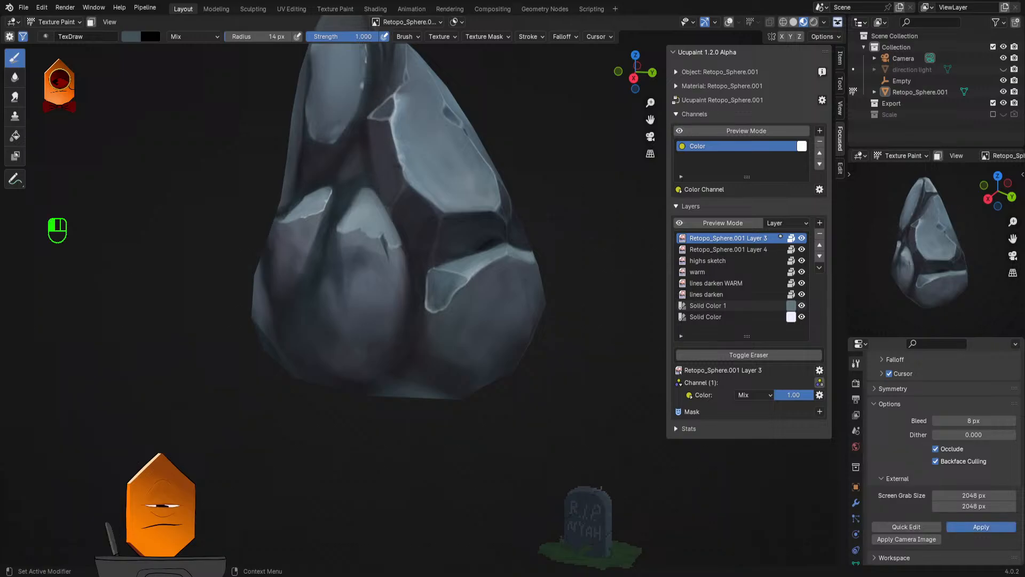
left_click(981, 527)
key("ctrl+s")
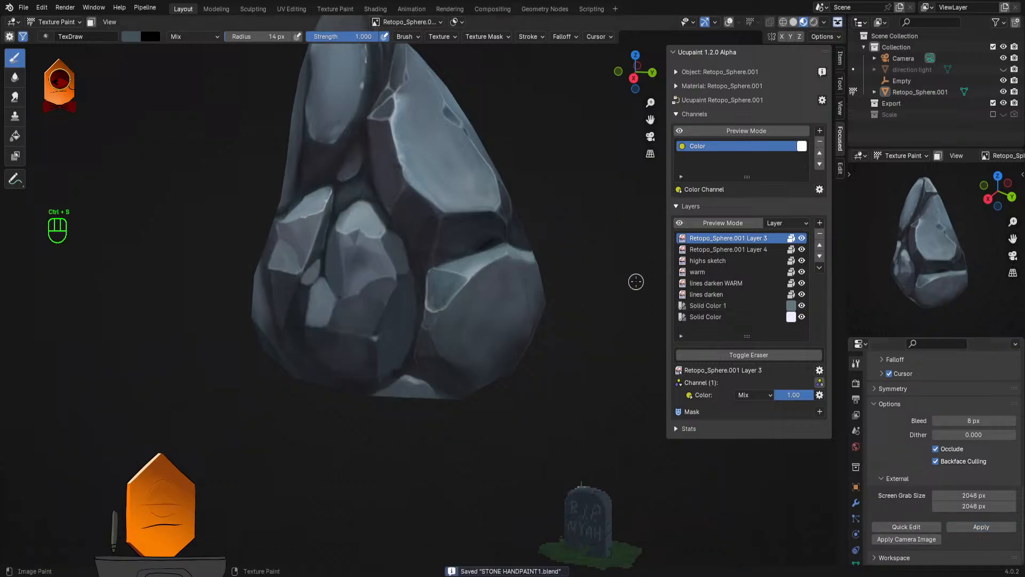
Step: Hide and show Retopo_Sphere.001 Layer 3 and Layer 4 to compare their contribution to the rock, including in an enlarged viewport
left_click(802, 238)
left_click(802, 249)
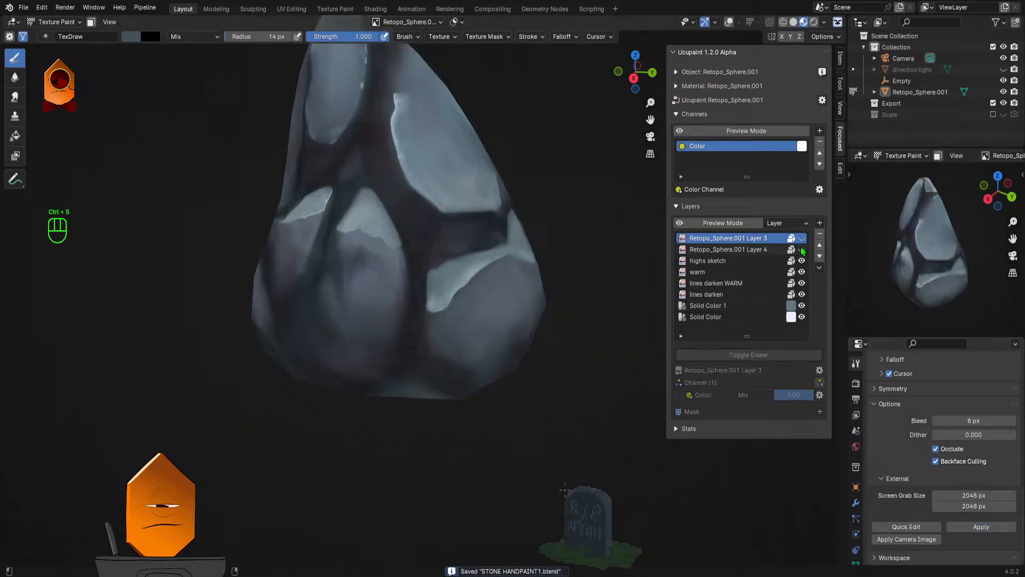
left_click(802, 249)
left_click(801, 249)
left_click(802, 250)
key("ctrl+space")
key("ctrl+space")
key("ctrl+space")
key("ctrl+space")
key("ctrl+space")
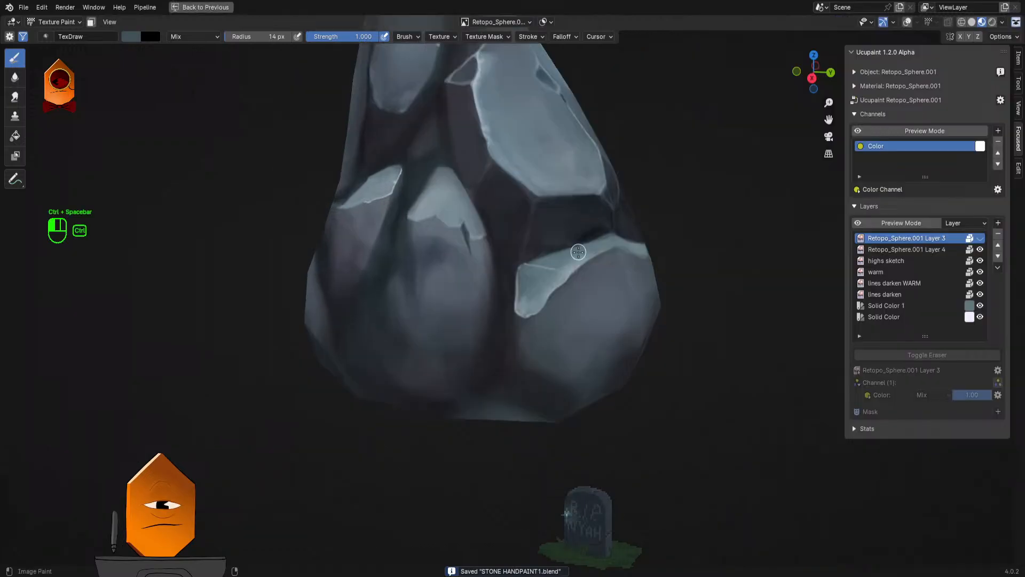
left_click(705, 227)
left_click(706, 224)
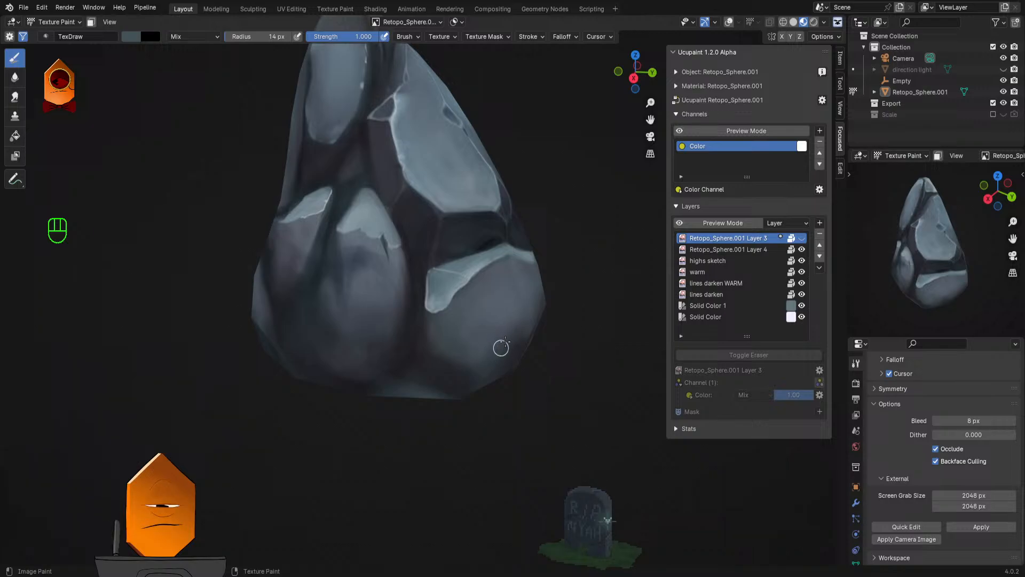
Step: Turn Layer 3 back on, undo the stray black stroke on the rock, and save the file
left_click_drag(501, 348, 547, 391)
key("ctrl+s")
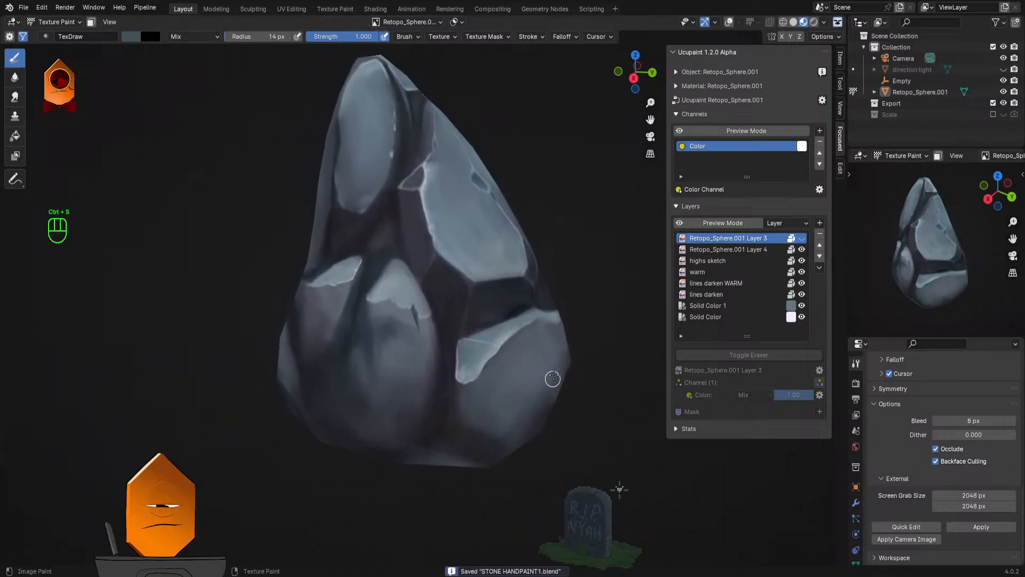
left_click_drag(558, 322, 548, 388)
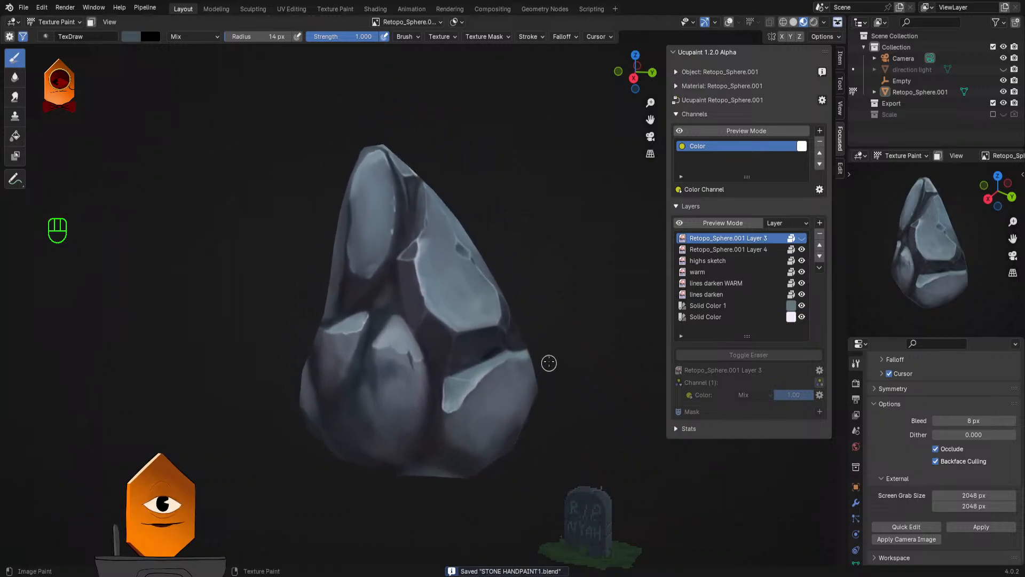
left_click(802, 238)
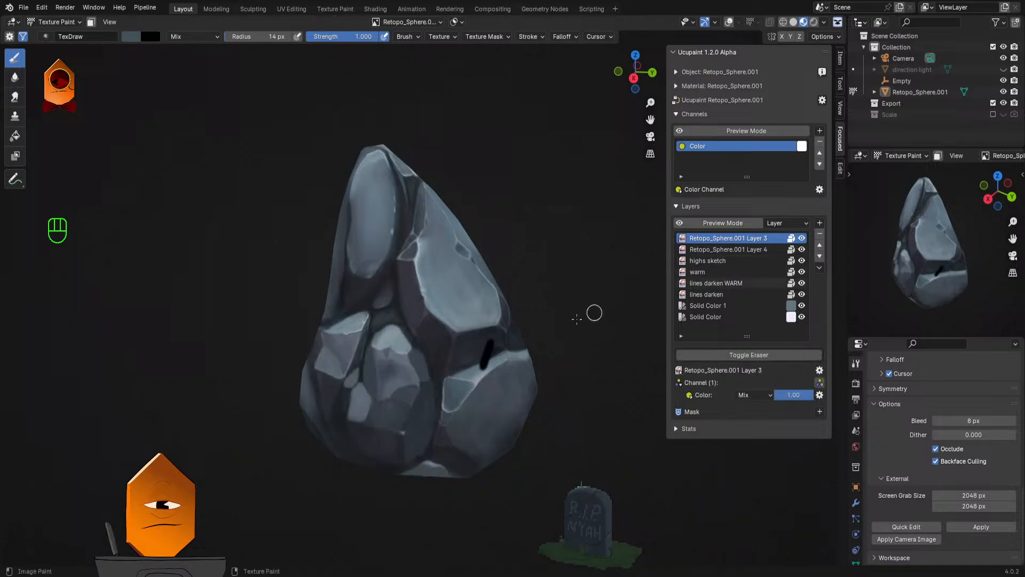
key("ctrl+s")
left_click_drag(594, 312, 585, 414)
key("ctrl+z")
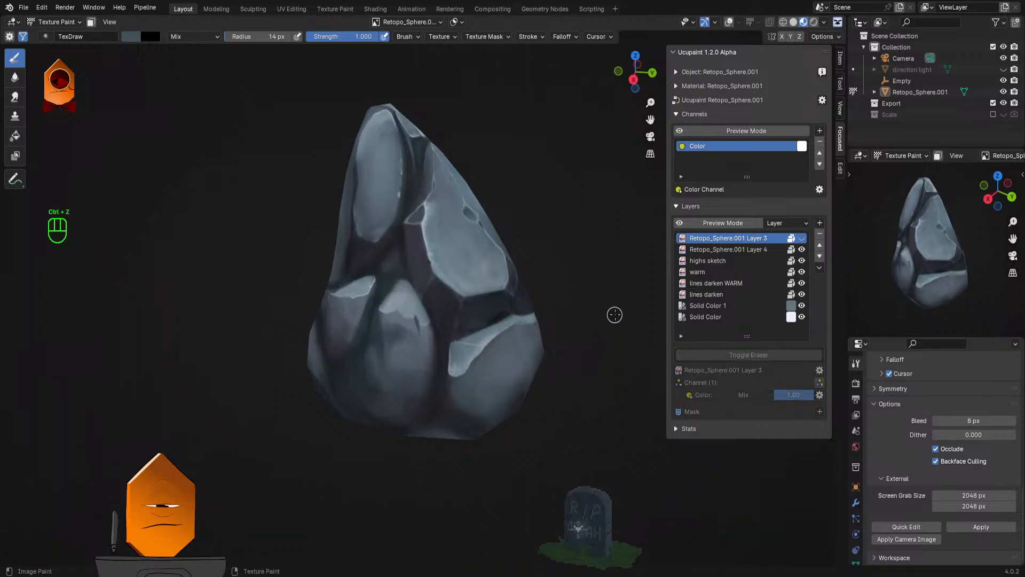
key("ctrl+z")
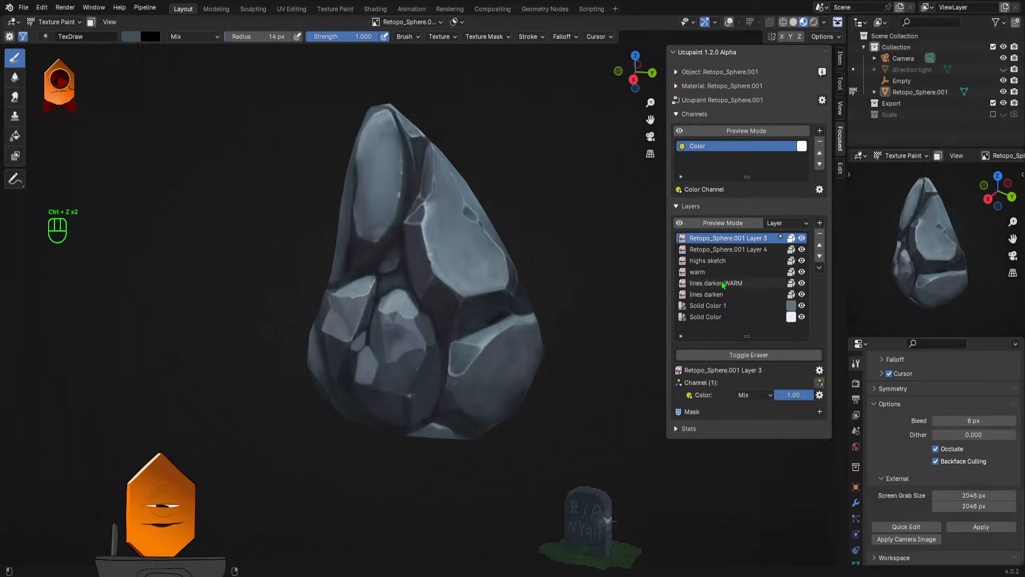
key("ctrl+s")
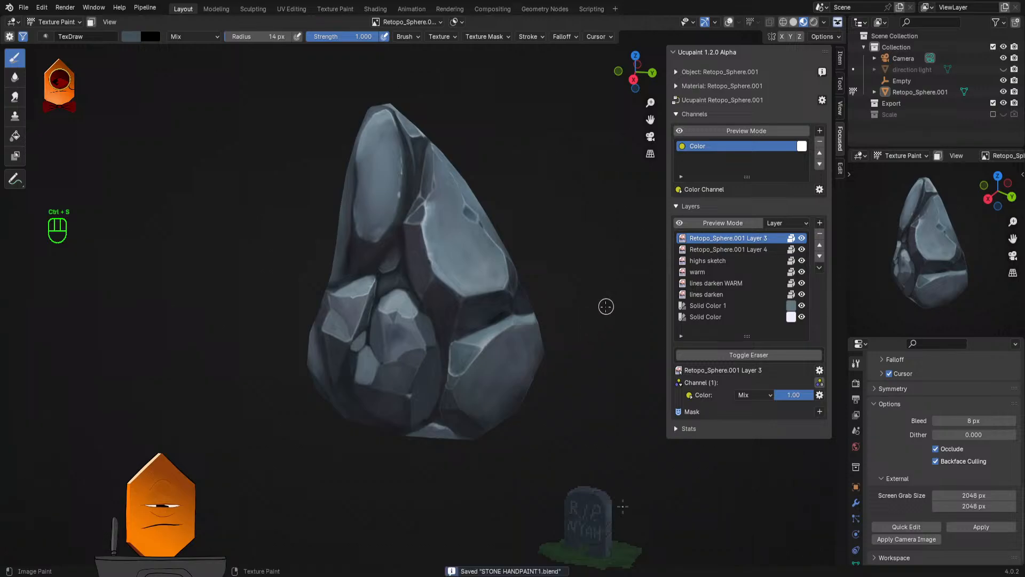
Step: Compare the whole rock from farther away with Layer 3 hidden and shown
left_click_drag(604, 304, 568, 339)
mouse_move(592, 286)
left_mouse_down()
mouse_move(572, 321)
mouse_move(581, 296)
mouse_move(577, 352)
mouse_move(582, 284)
left_mouse_up()
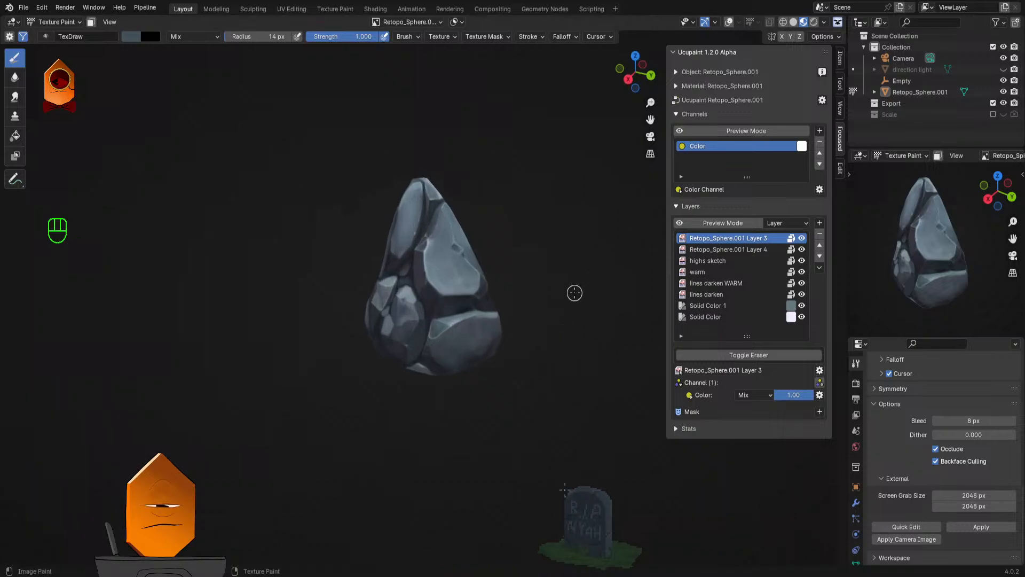
left_click(801, 245)
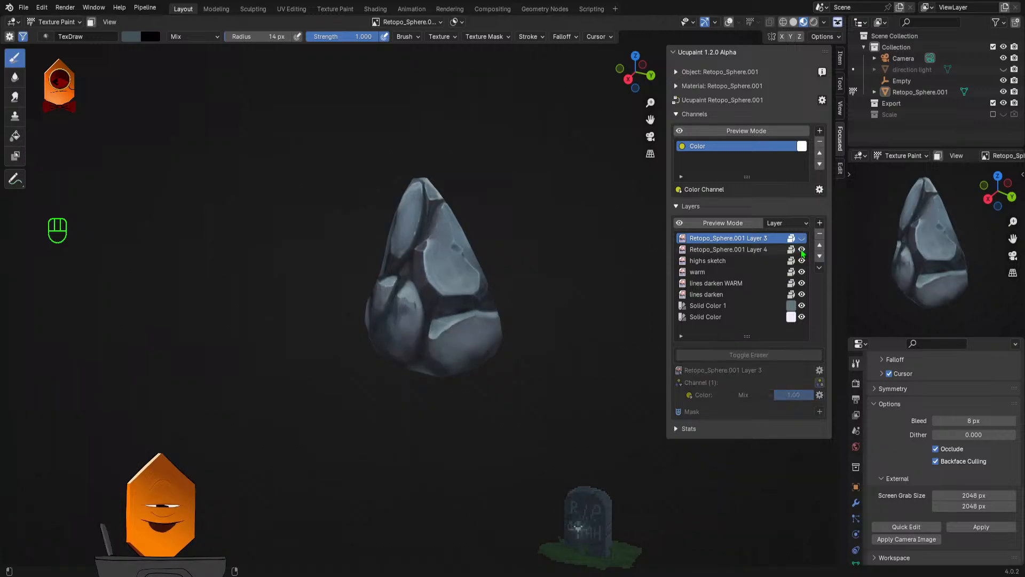
left_click(801, 246)
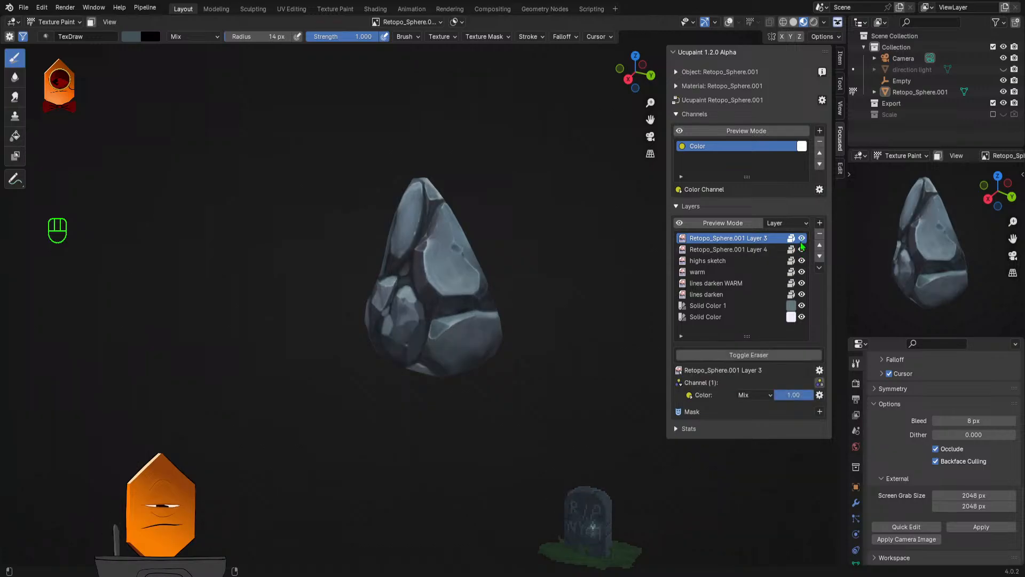
left_click(803, 242)
left_click(804, 239)
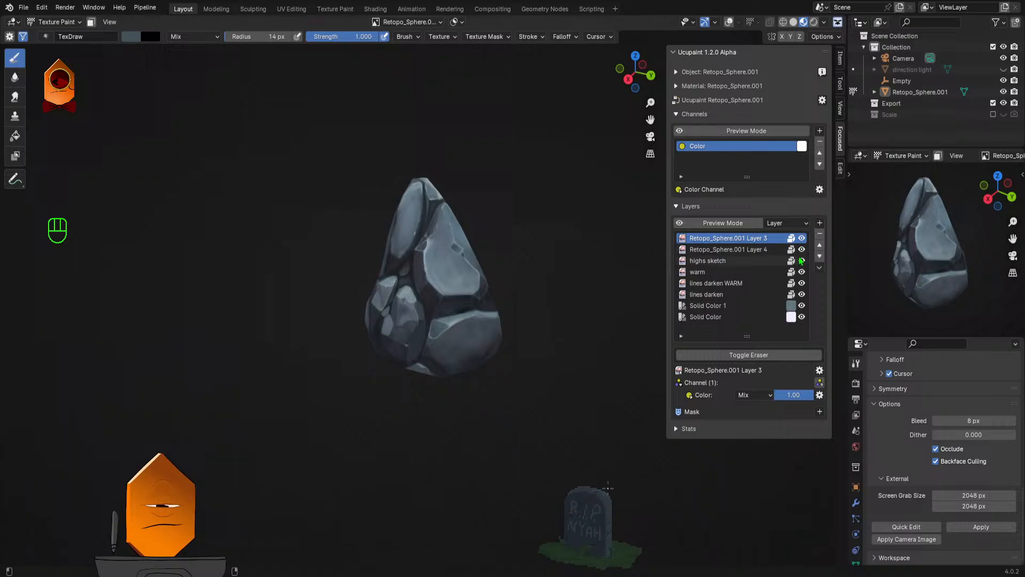
Step: Toggle the highs sketch, warm, Layer 3, lines darken WARM and Solid Color 1 layers to check what each contributes
left_click(803, 262)
left_click(803, 261)
left_click(803, 262)
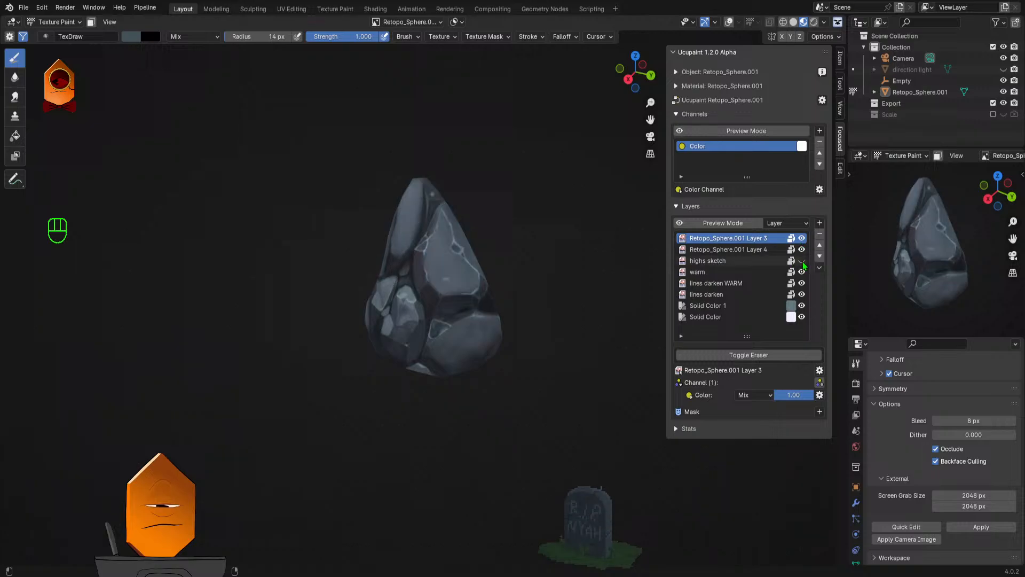
left_click(804, 264)
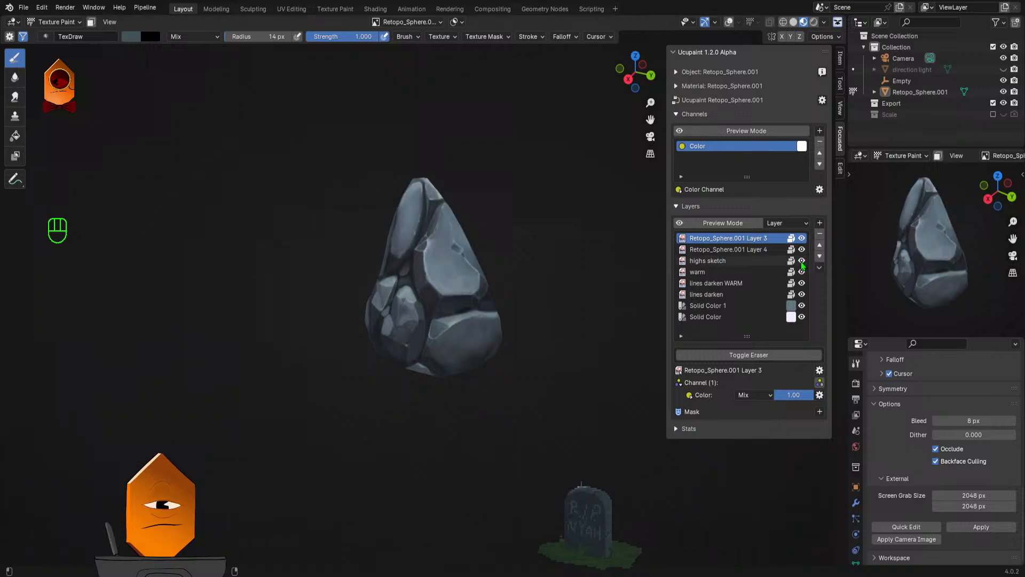
left_click(801, 270)
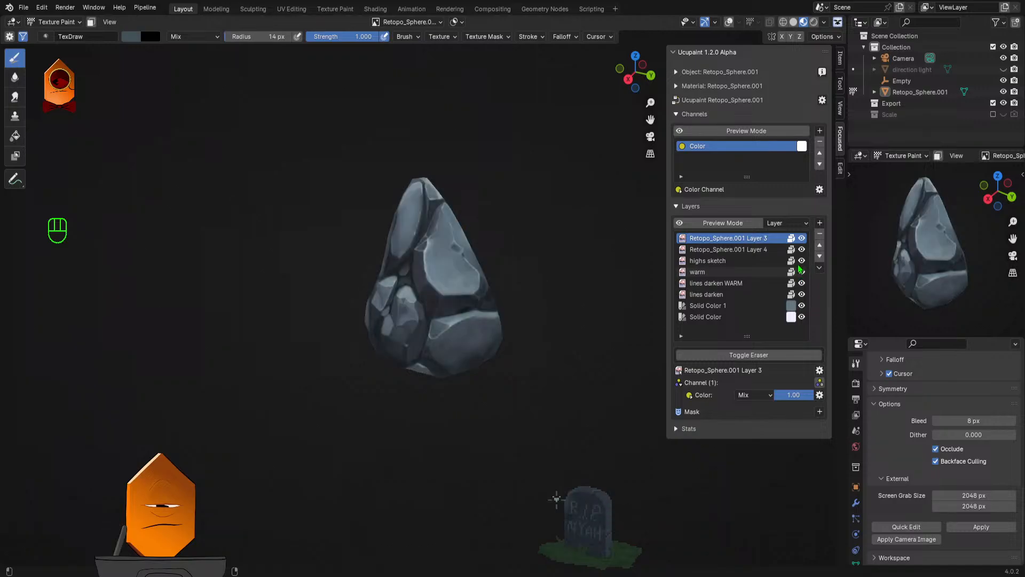
left_click(802, 239)
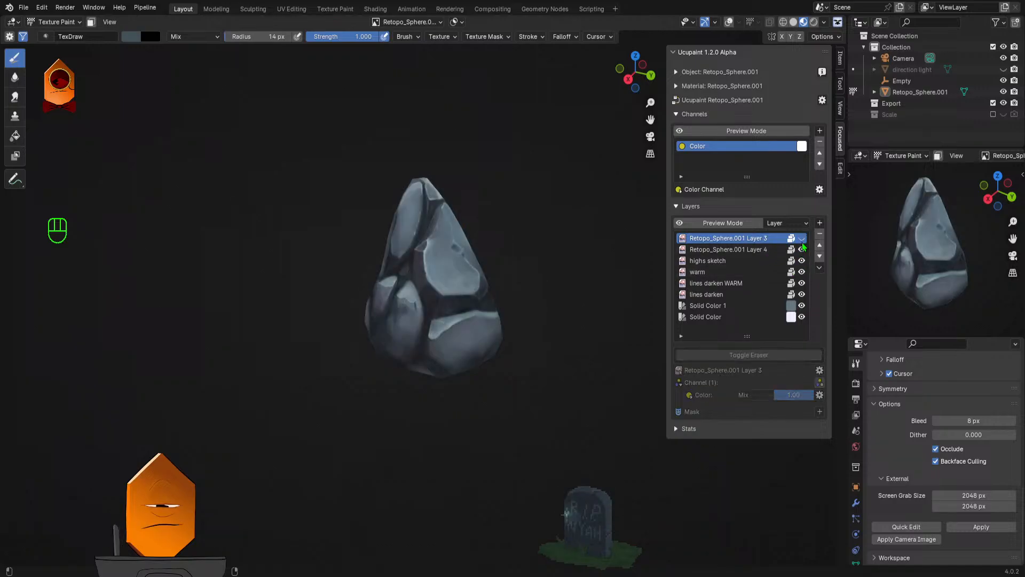
left_click(803, 239)
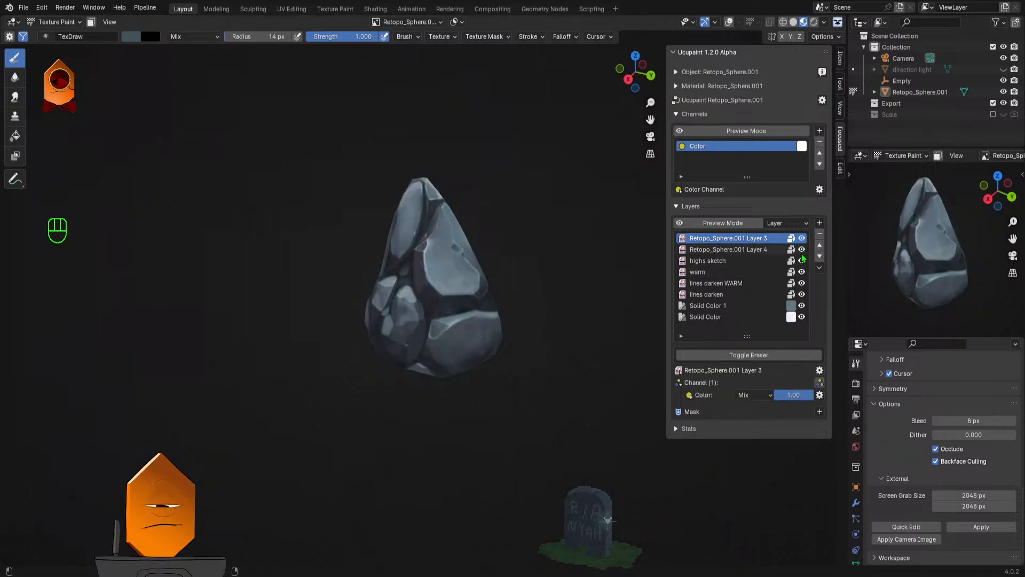
left_click(803, 284)
left_click(802, 284)
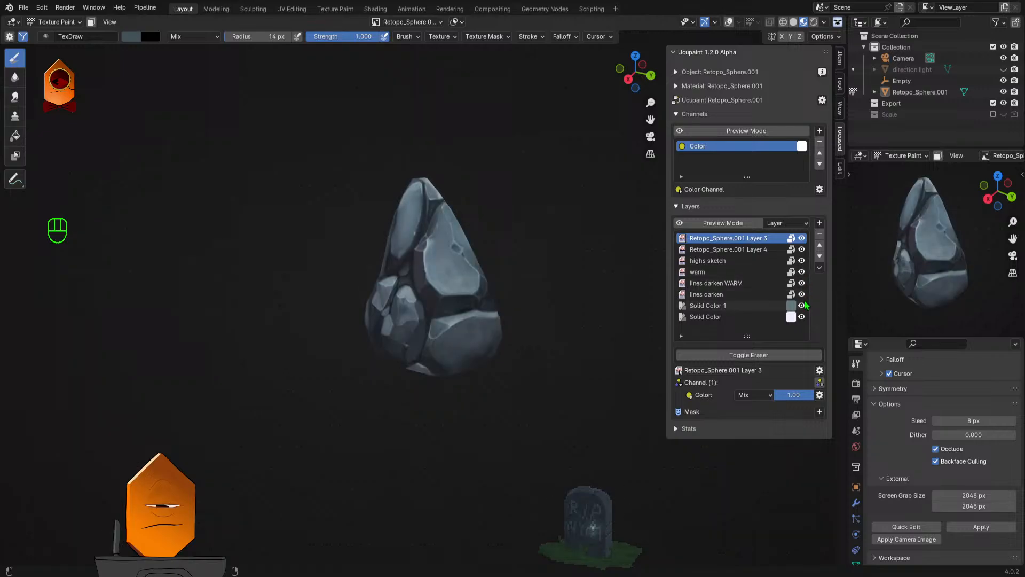
left_click(803, 307)
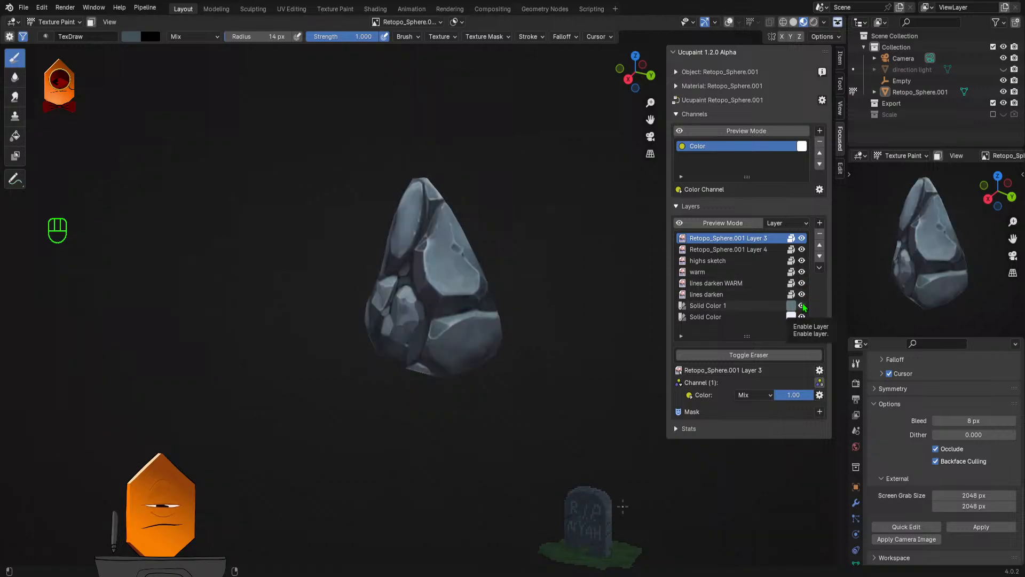
Step: Examine the rock's newly painted lower stones up close from another angle and hide the highs sketch layer
left_click_drag(586, 313, 515, 343)
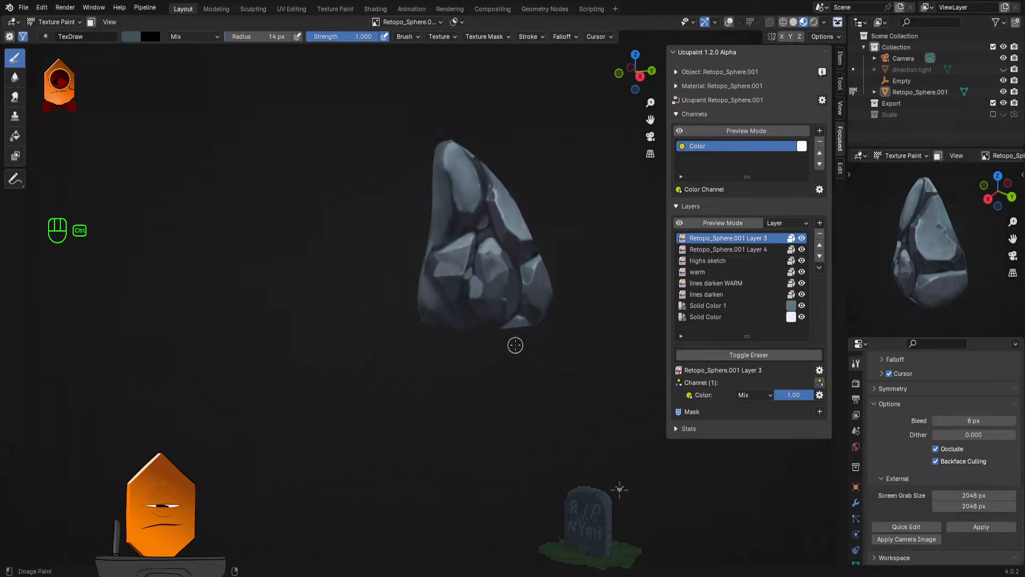
scroll(600, 234, "up", 5)
scroll(599, 233, "down", 4)
scroll(550, 311, "up", 3)
mouse_move(549, 312)
left_mouse_down()
mouse_move(442, 313)
mouse_move(477, 347)
left_mouse_up()
left_click(802, 261)
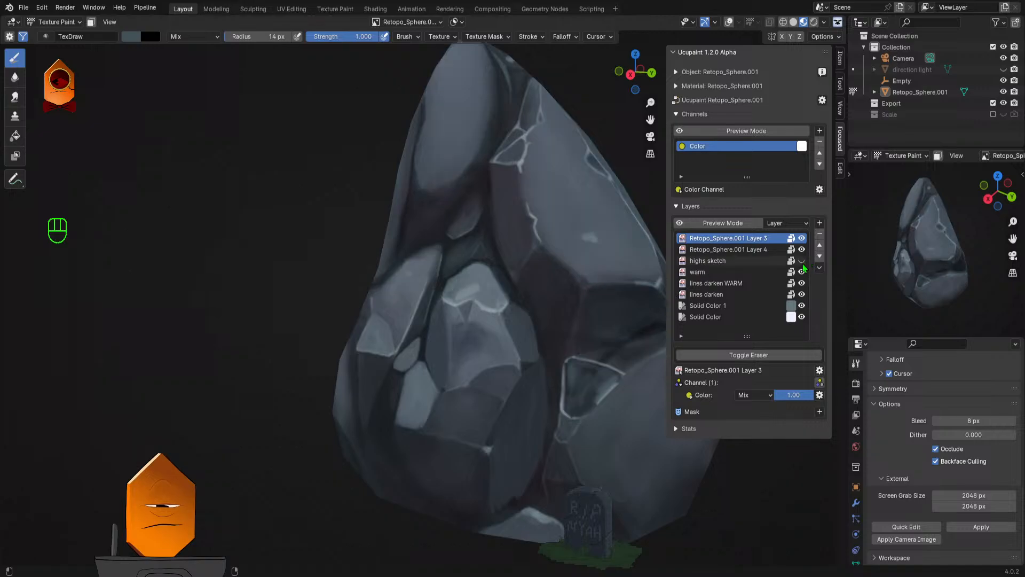
Step: Turn the highs sketch layer back on and toggle Layer 4 and Layer 3 to compare what each adds
left_click(802, 262)
left_click(801, 253)
left_click(801, 253)
left_click(804, 241)
left_click(803, 242)
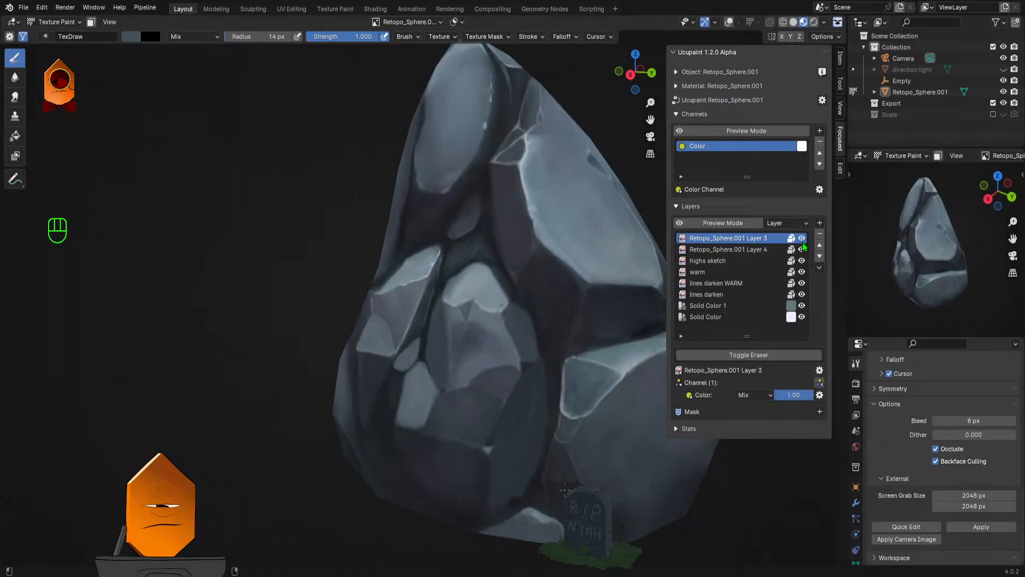
Step: Hide Layer 3 and Layer 4 and toggle the highs sketch and warm layers to check their effect on the rock
left_click(803, 242)
left_click(802, 250)
left_click(802, 261)
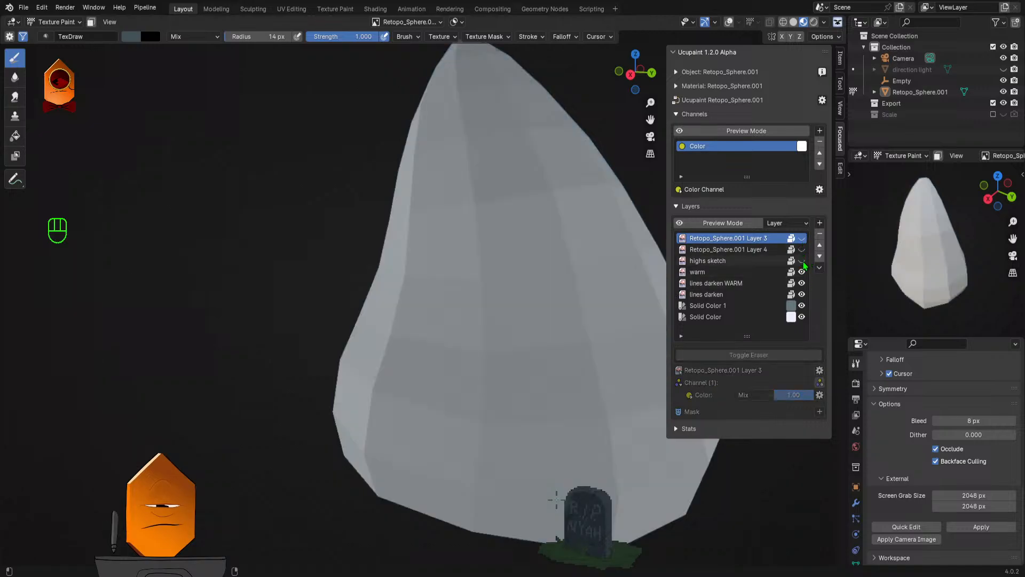
left_click(802, 261)
left_click(802, 271)
left_click(802, 272)
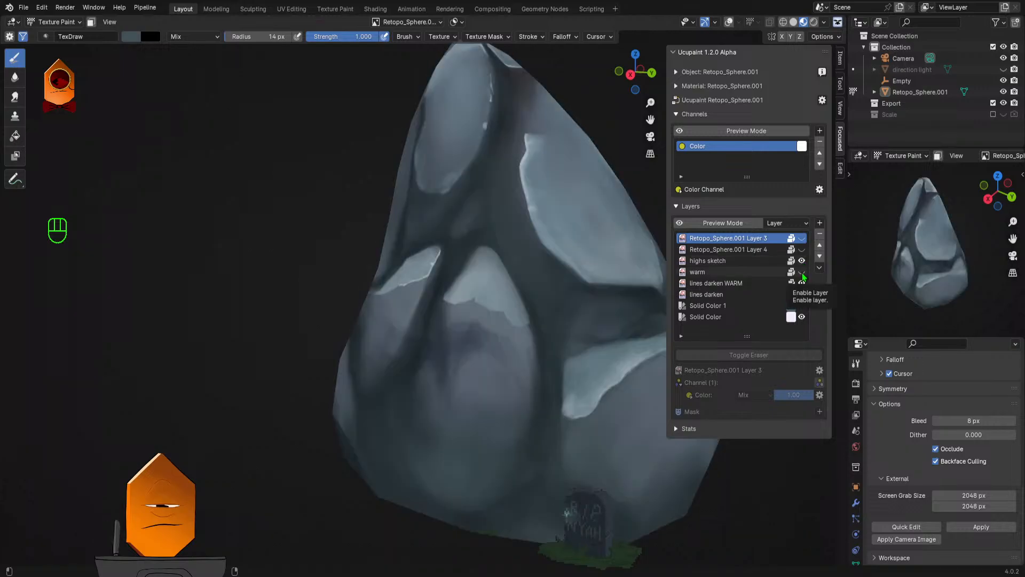
Step: Toggle the lines darken WARM and lines darken layers to compare how each one deepens the crevices
left_click(802, 283)
left_click(802, 283)
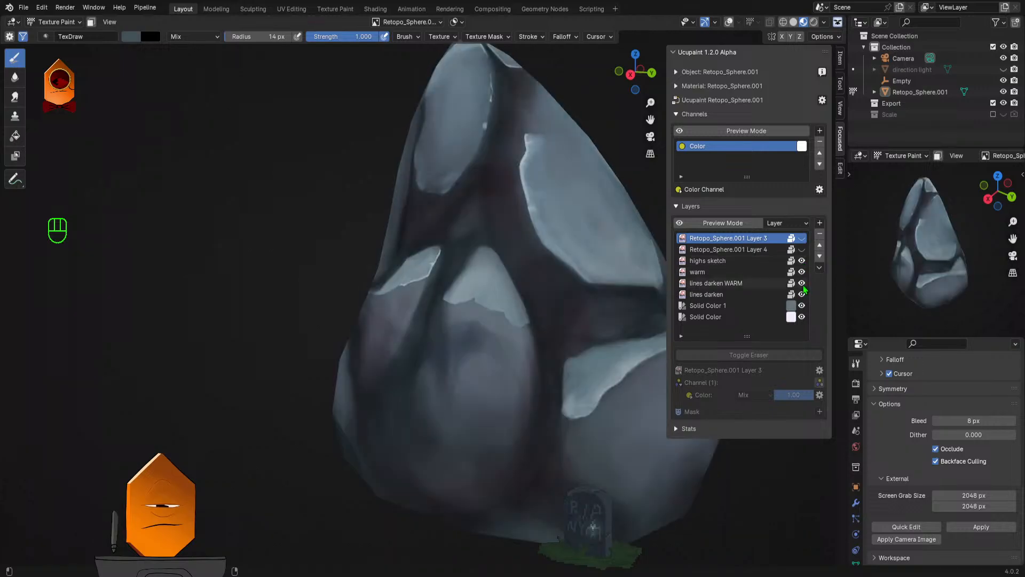
left_click(803, 294)
left_click(802, 294)
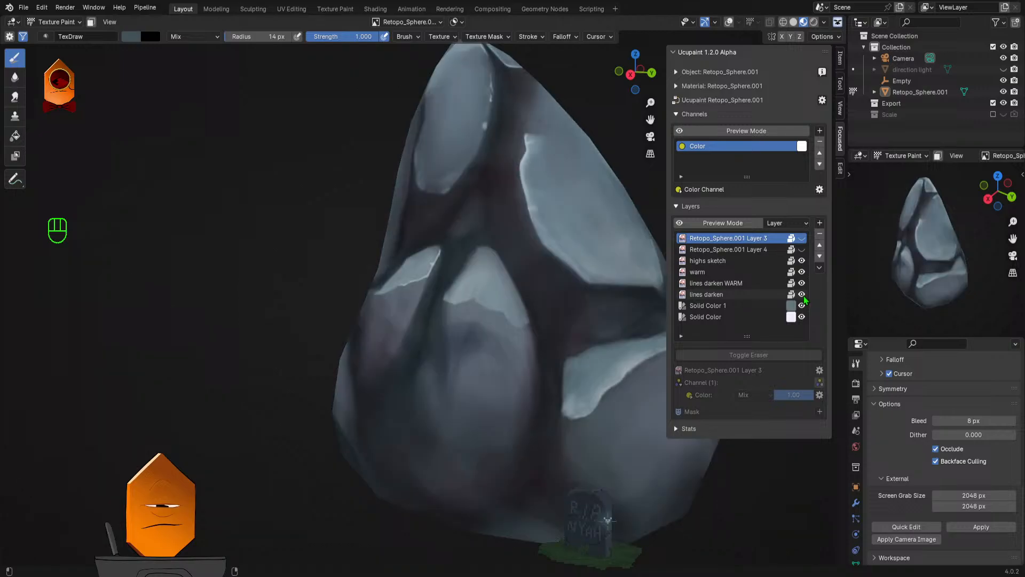
left_click(802, 294)
left_click(802, 294)
Step: On the lines darken layer, smear the shading below the highlight of the rounded lower stone, enlarging the Smear brush radius to 59 px
left_click(769, 294)
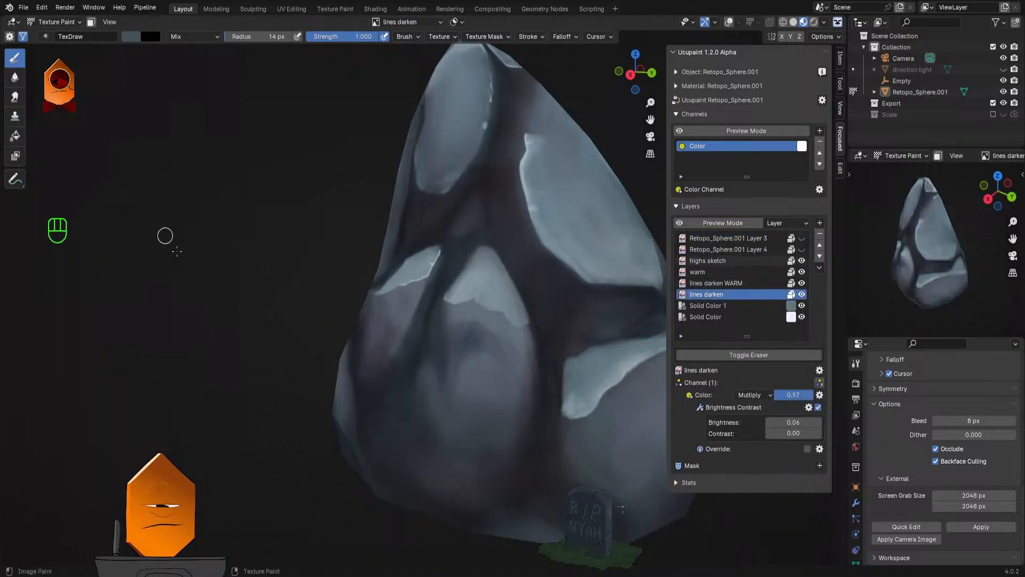
key("q")
left_click(479, 354)
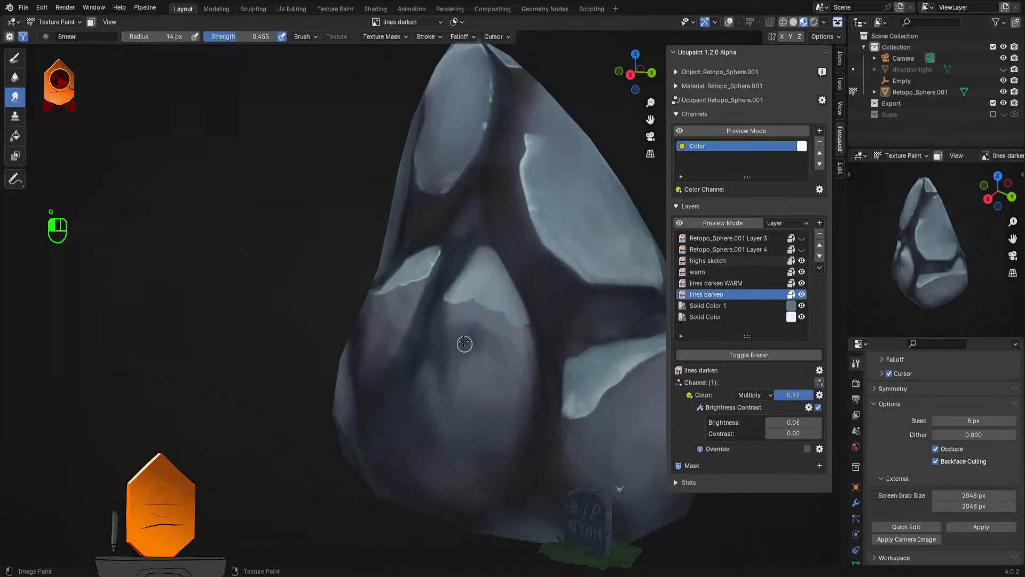
left_click_drag(462, 329, 481, 365)
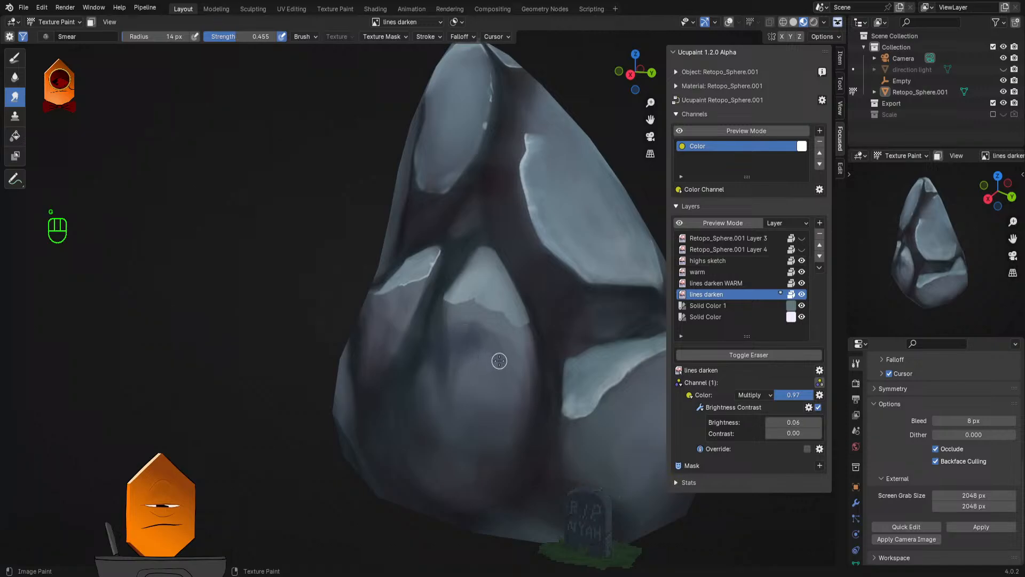
key("f")
left_click(463, 332)
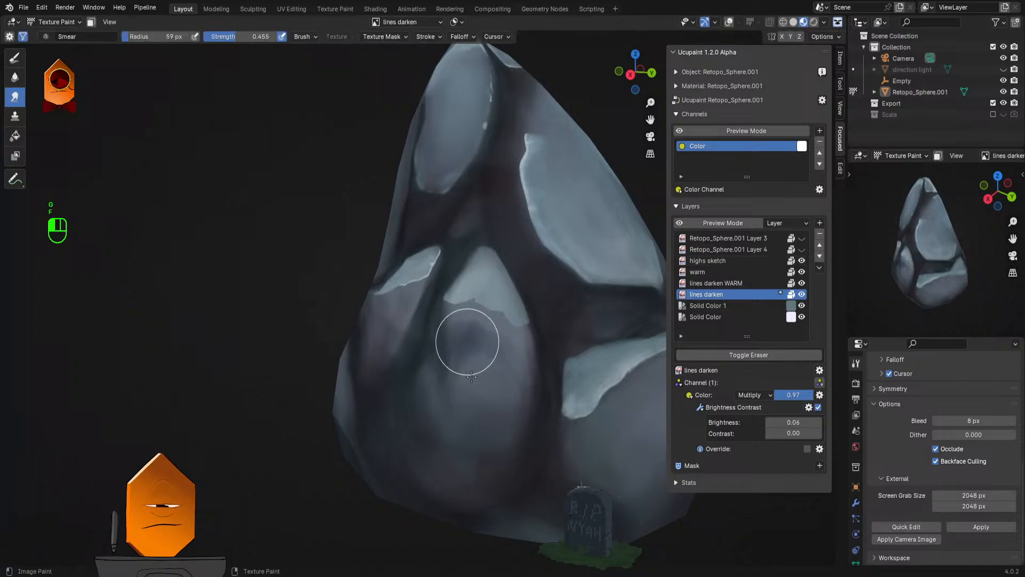
mouse_move(471, 377)
left_mouse_down()
mouse_move(483, 368)
mouse_move(458, 417)
mouse_move(495, 354)
mouse_move(482, 410)
mouse_move(545, 376)
mouse_move(549, 423)
mouse_move(586, 435)
mouse_move(599, 423)
mouse_move(596, 447)
mouse_move(497, 348)
left_mouse_up()
scroll(495, 364, "up", 3)
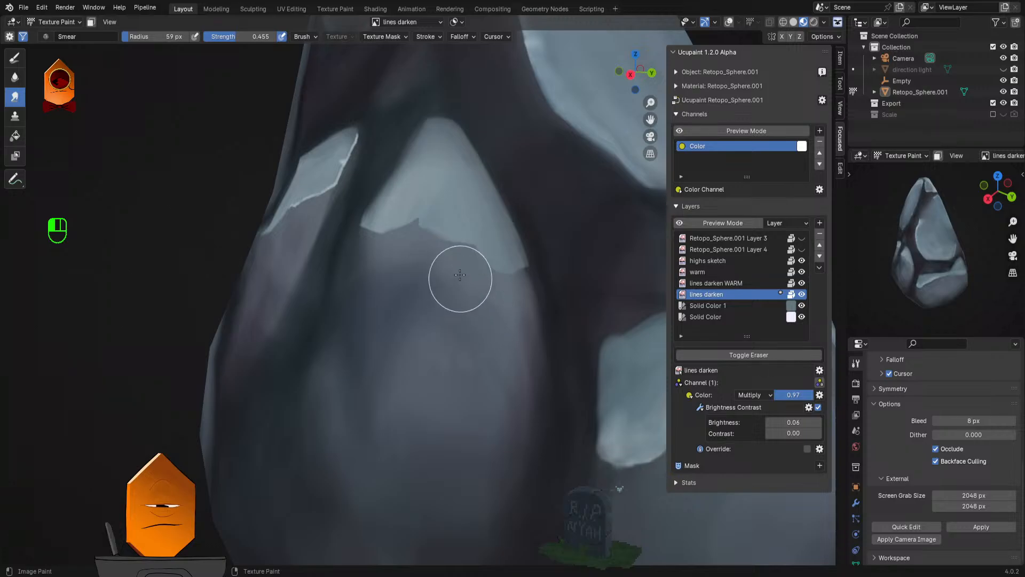
mouse_move(460, 275)
left_mouse_down()
mouse_move(366, 294)
mouse_move(378, 360)
mouse_move(423, 389)
left_mouse_up()
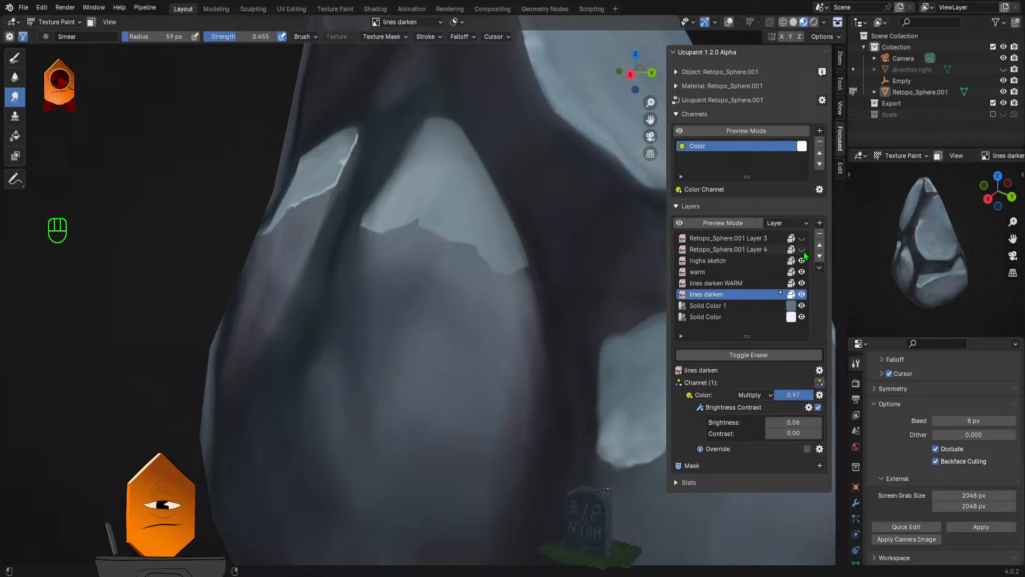
Step: Show Layer 3 and Layer 4 again with the whole rock in view and save the file
scroll(565, 304, "down", 5)
scroll(565, 289, "down", 3)
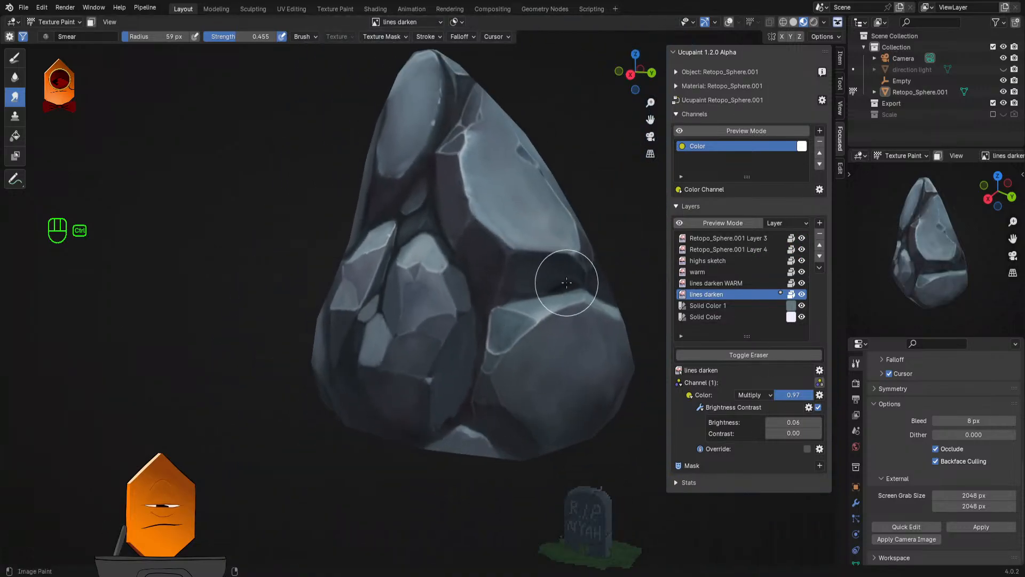
scroll(566, 282, "down", 6)
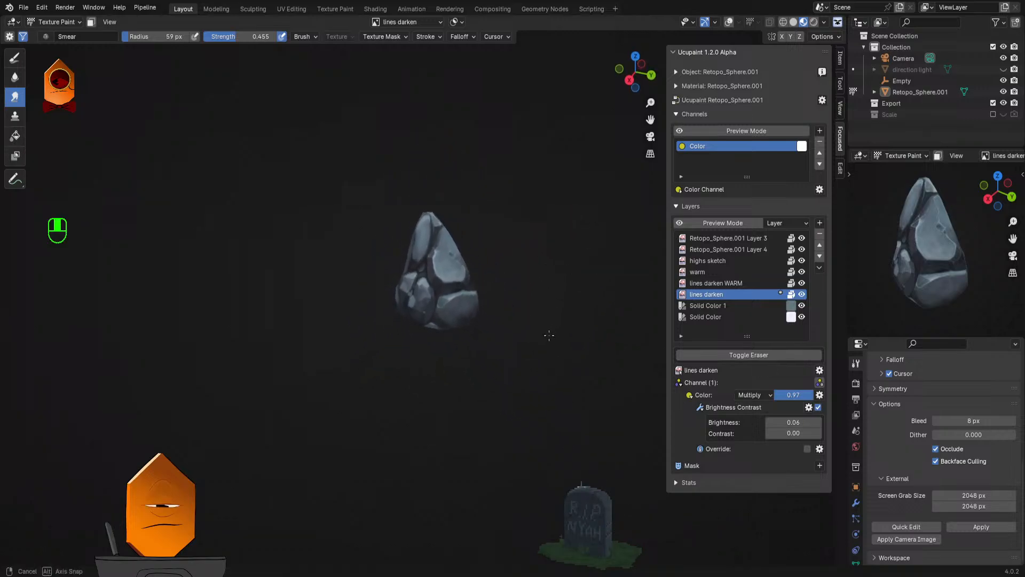
key("ctrl+s")
Step: Examine the finished rock from several angles and distances to judge how the painted forms read
scroll(541, 272, "up", 2)
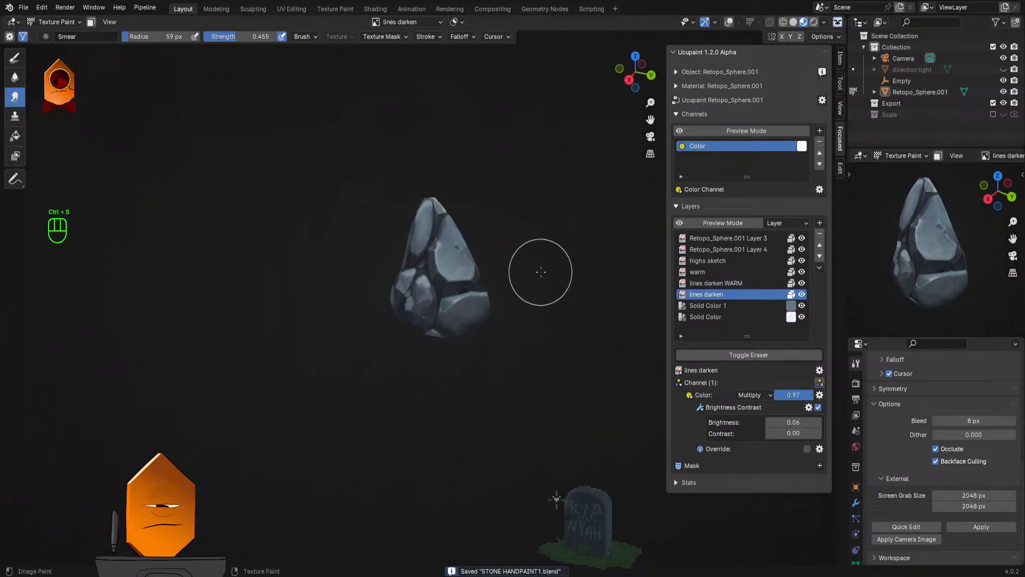
scroll(541, 272, "up", 3)
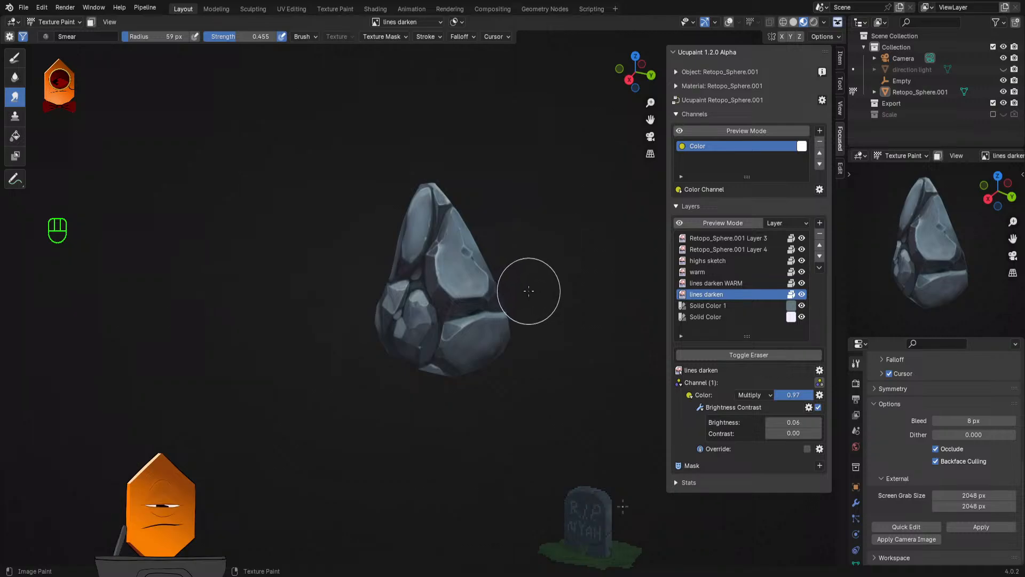
mouse_move(540, 269)
left_mouse_down()
mouse_move(538, 299)
mouse_move(606, 288)
mouse_move(566, 316)
mouse_move(607, 305)
mouse_move(446, 321)
left_mouse_up()
scroll(561, 327, "down", 2)
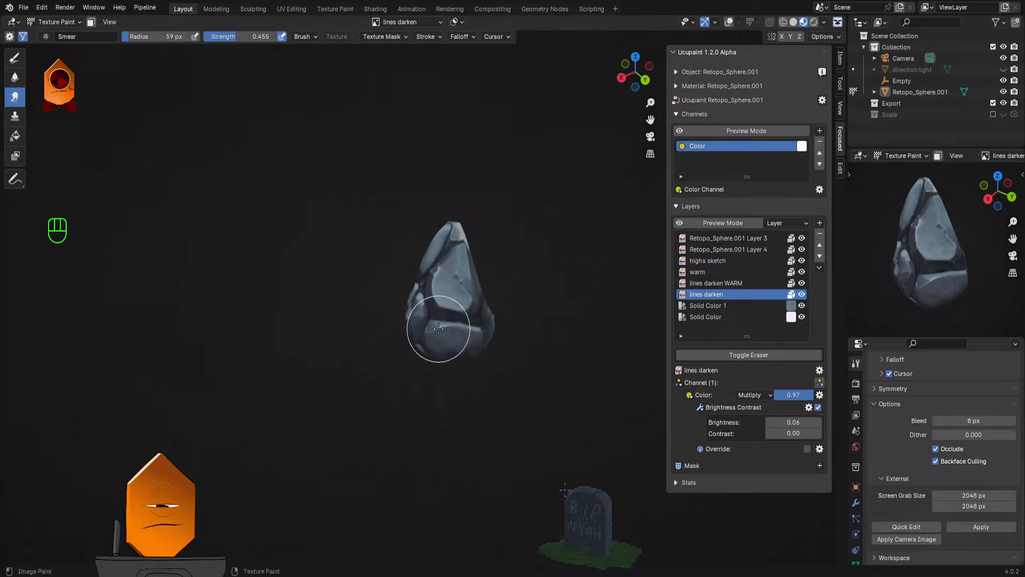
mouse_move(562, 319)
left_mouse_down()
mouse_move(554, 334)
mouse_move(589, 309)
mouse_move(558, 290)
mouse_move(570, 314)
mouse_move(555, 314)
mouse_move(561, 335)
left_mouse_up()
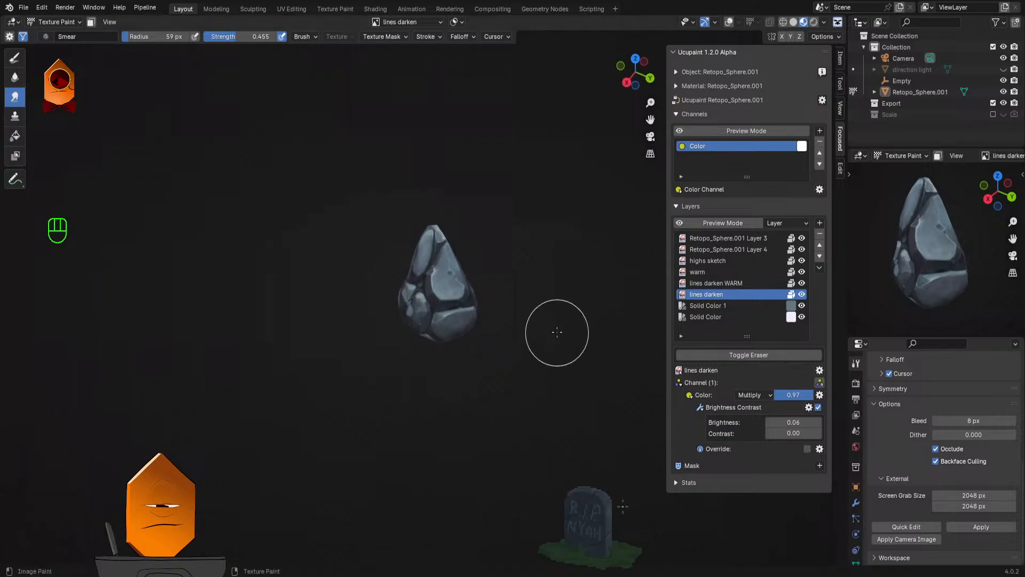
mouse_move(508, 360)
left_mouse_down()
mouse_move(517, 389)
mouse_move(524, 347)
mouse_move(526, 356)
left_mouse_up()
scroll(526, 355, "up", 4)
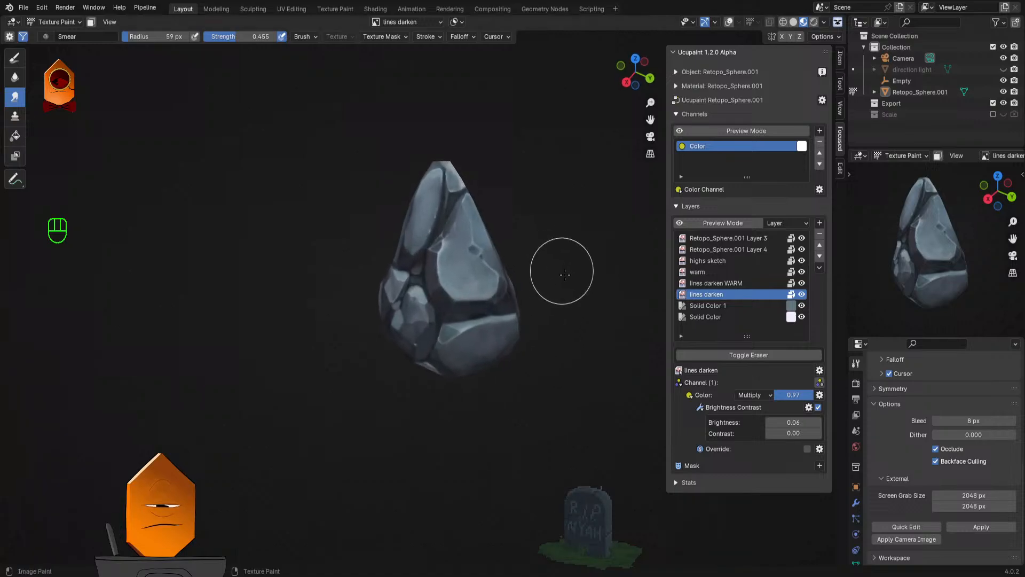
mouse_move(560, 323)
left_mouse_down()
mouse_move(549, 339)
mouse_move(569, 329)
left_mouse_up()
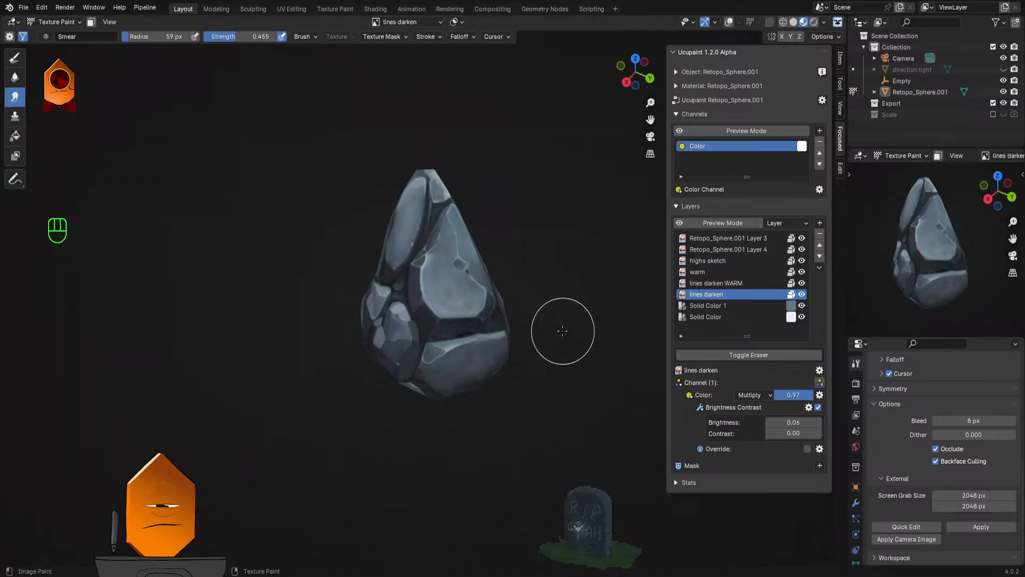
Step: Save the file and switch the rock from Texture Paint to Object Mode
key("ctrl+s")
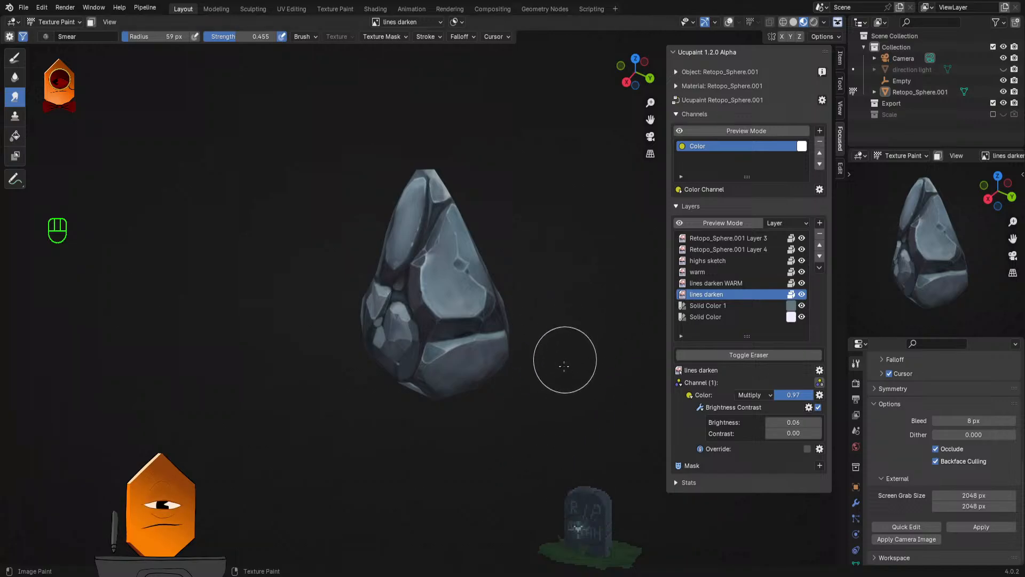
key("ctrl+s")
key("Tab")
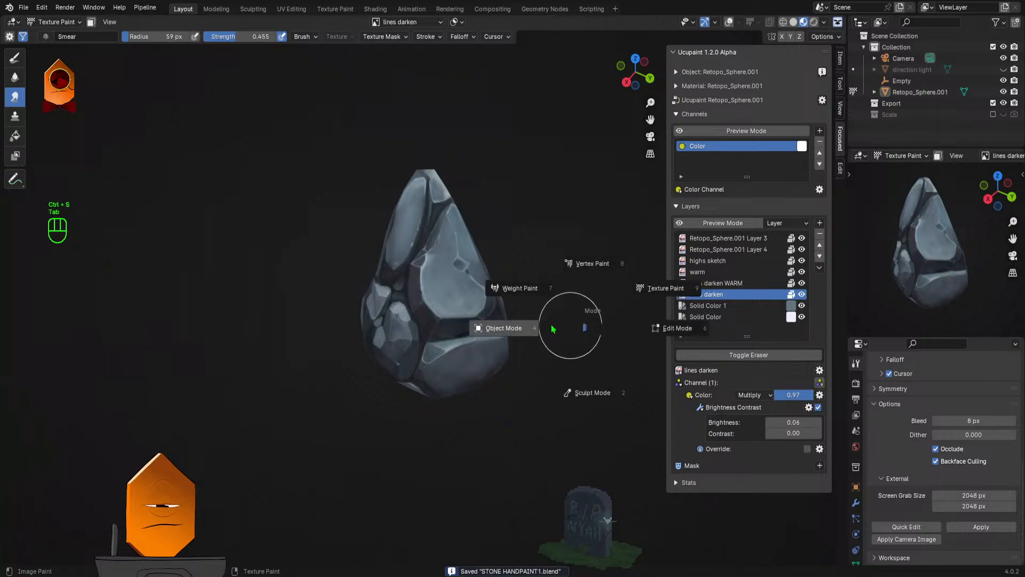
Step: Alternate the viewport between Solid and Material Preview shading to compare the bare low-poly mesh with the painted rock
key("z")
left_click(602, 358)
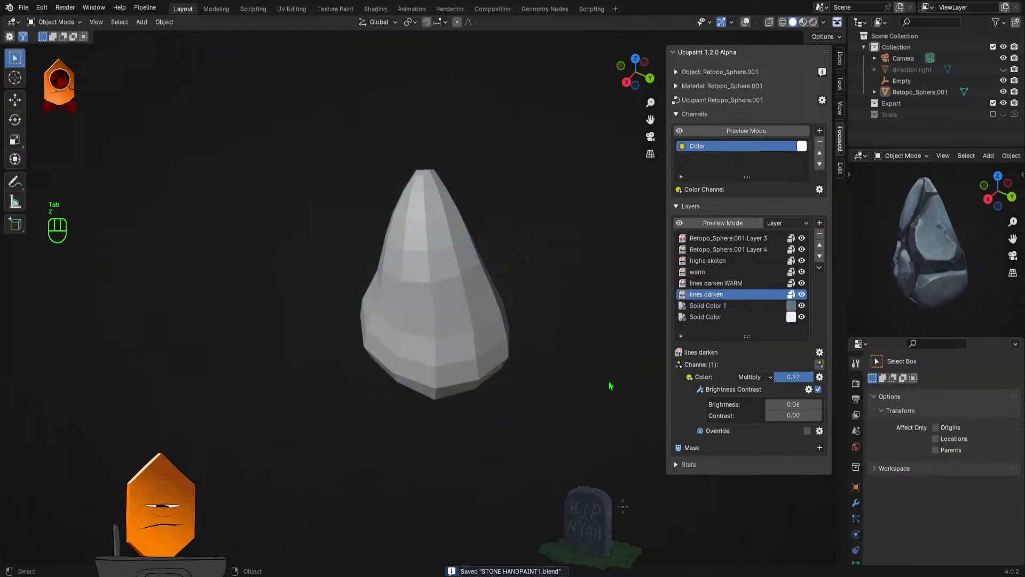
key("z")
left_click(595, 470)
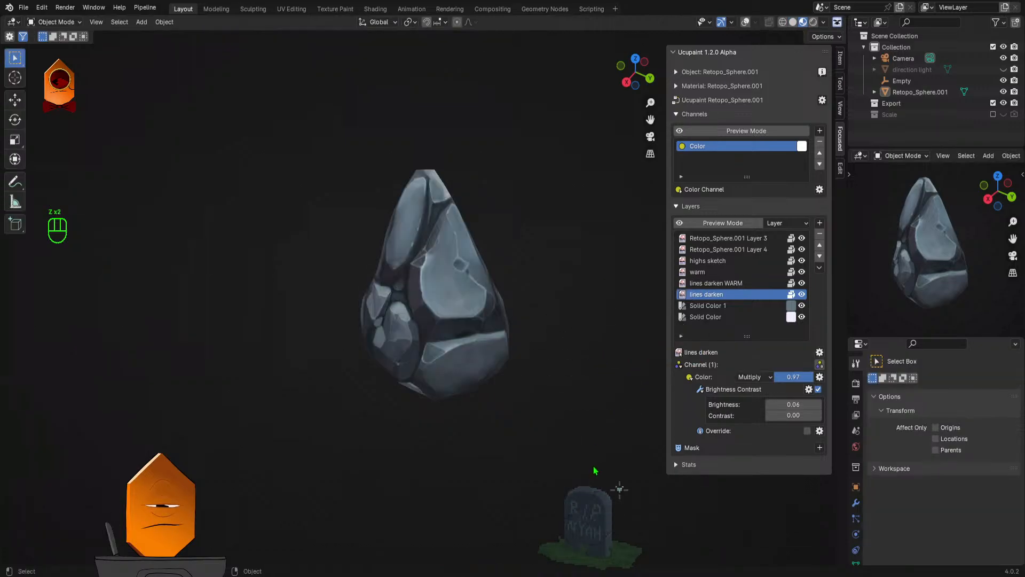
key("z")
left_click(676, 403)
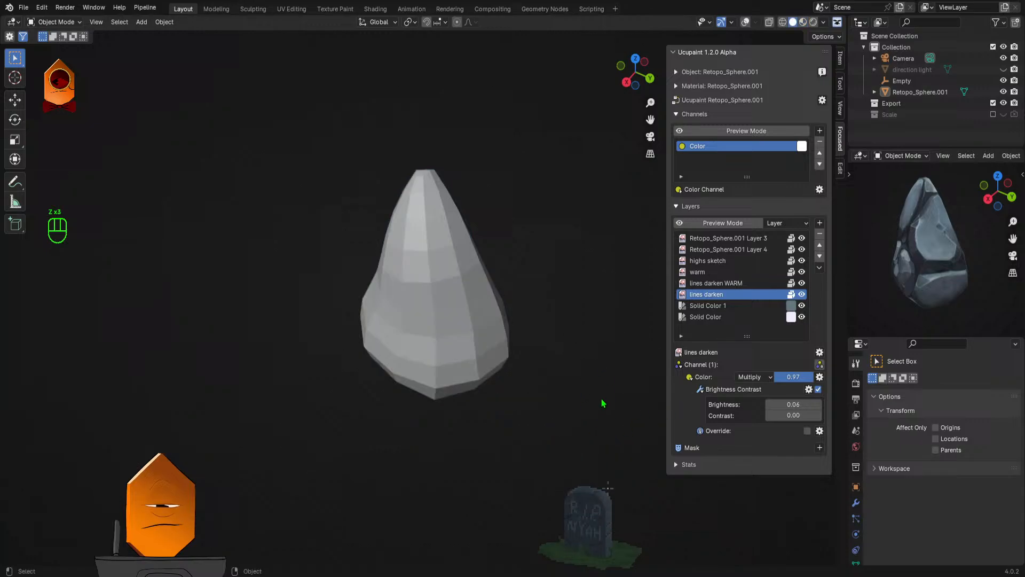
key("z")
left_click(610, 484)
key("z")
left_click(697, 527)
key("z")
left_click(639, 526)
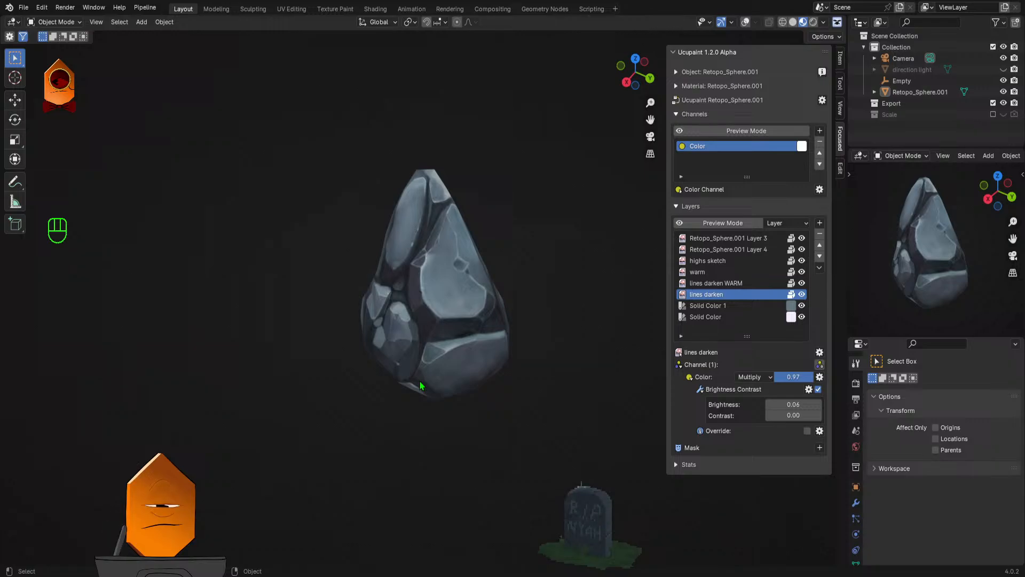
Step: Look over the whole textured rock from closer up and save the file
left_click_drag(479, 396, 525, 337)
mouse_move(591, 346)
left_mouse_down()
mouse_move(584, 365)
mouse_move(574, 354)
left_mouse_up()
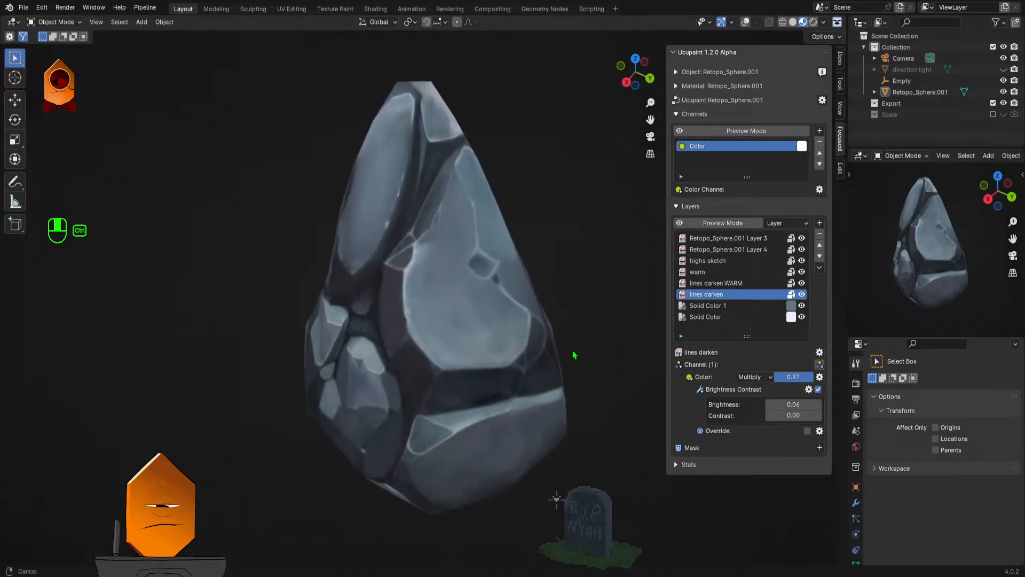
mouse_move(589, 390)
left_mouse_down()
mouse_move(588, 373)
mouse_move(642, 378)
mouse_move(641, 361)
mouse_move(588, 362)
mouse_move(579, 384)
left_mouse_up()
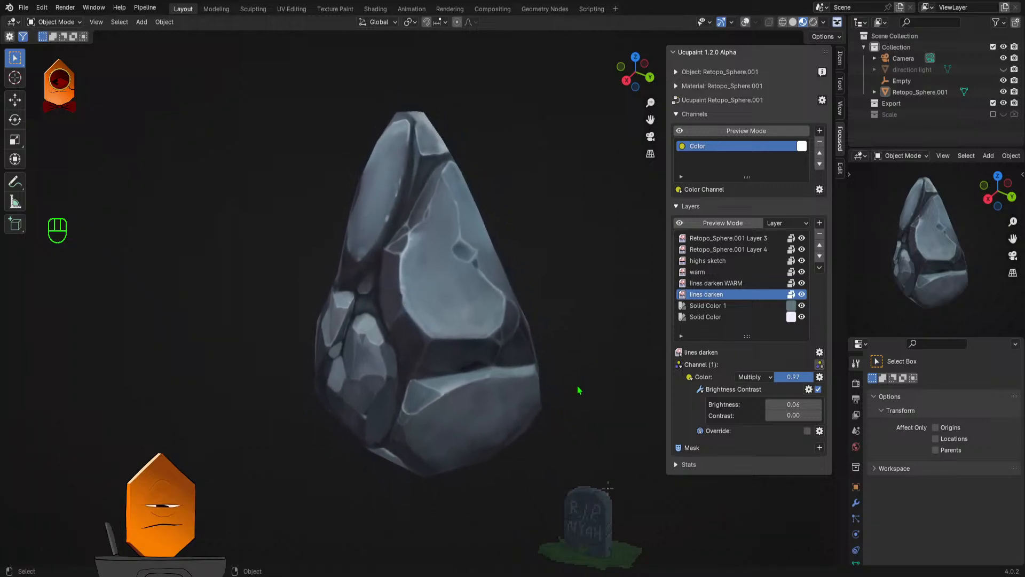
scroll(578, 385, "up", 3)
scroll(534, 350, "down", 5)
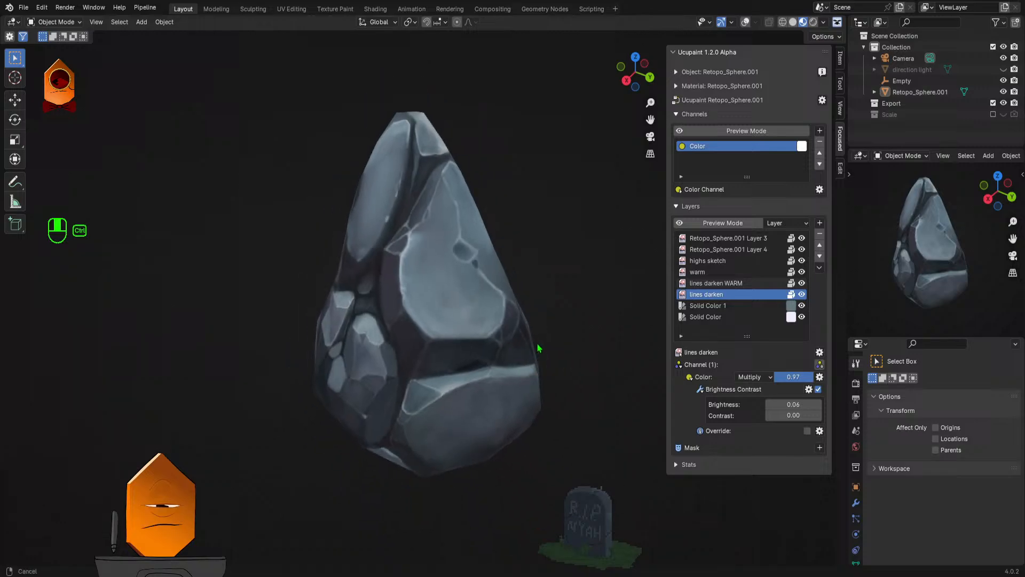
key("ctrl+s")
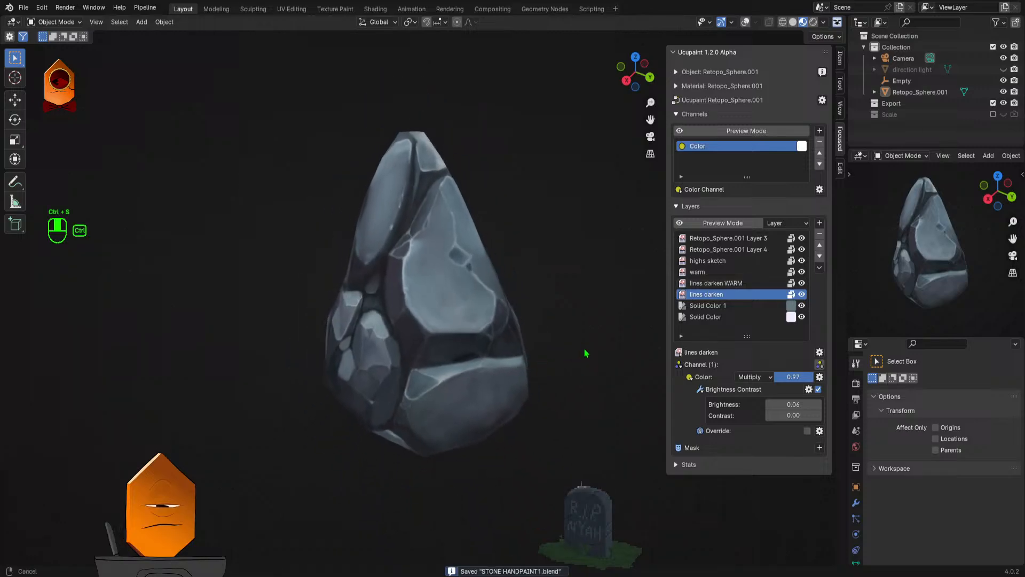
left_click_drag(586, 356, 588, 354)
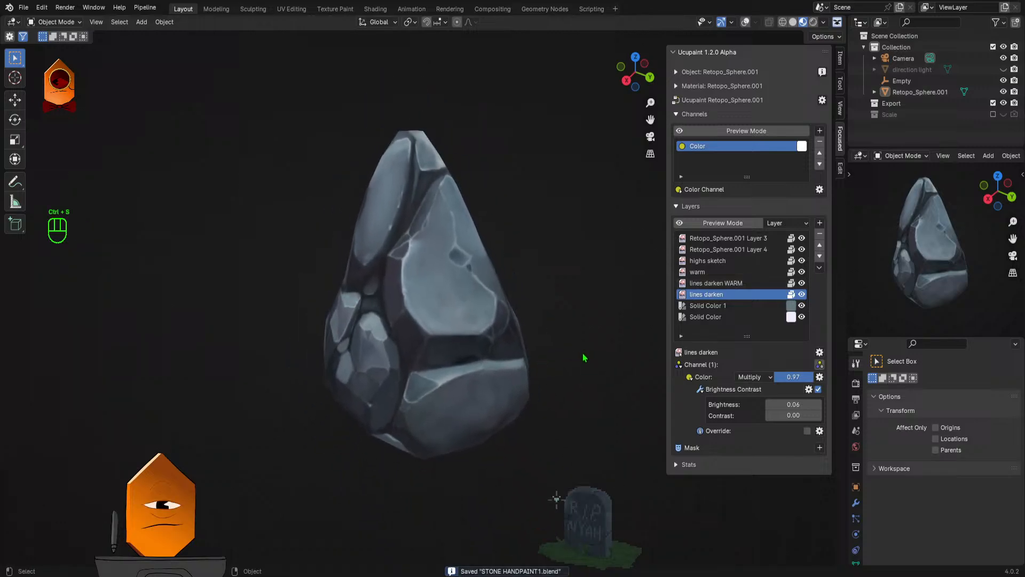
Step: Compare the rock with Layer 3 and Layer 4 hidden and shown, and save the file with both visible
left_click(801, 238)
left_click(802, 249)
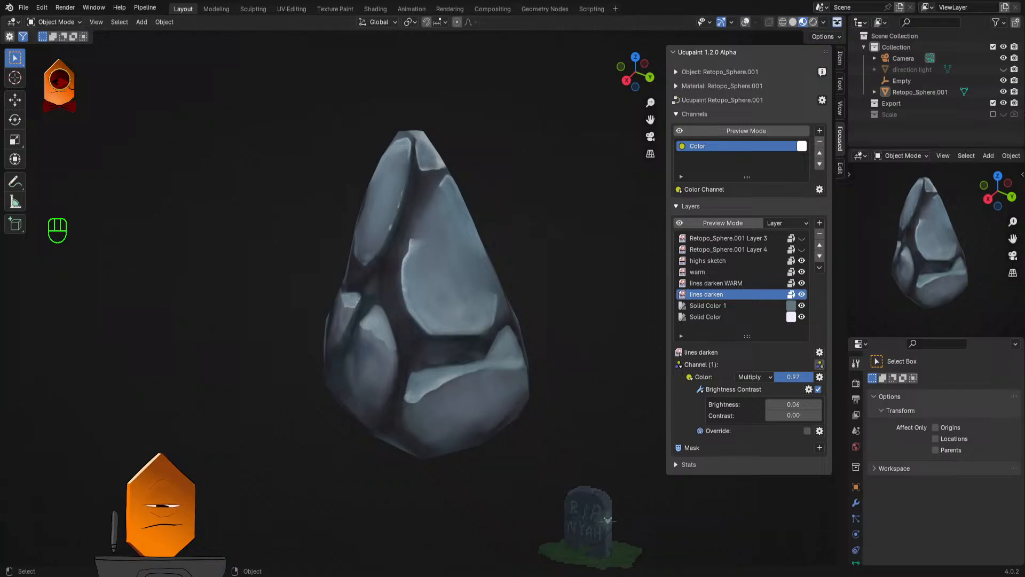
left_click_drag(801, 249, 802, 238)
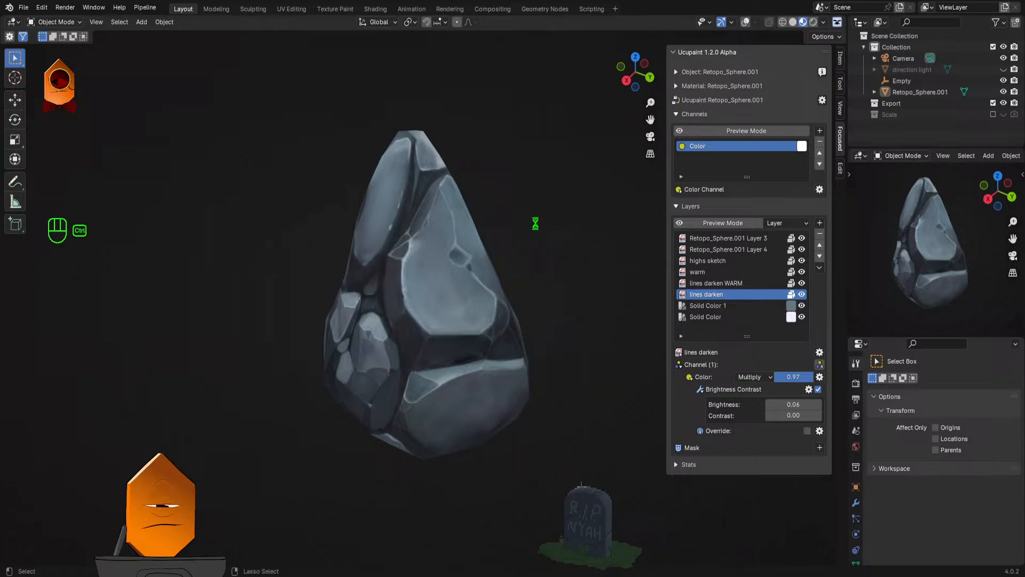
key("ctrl+s")
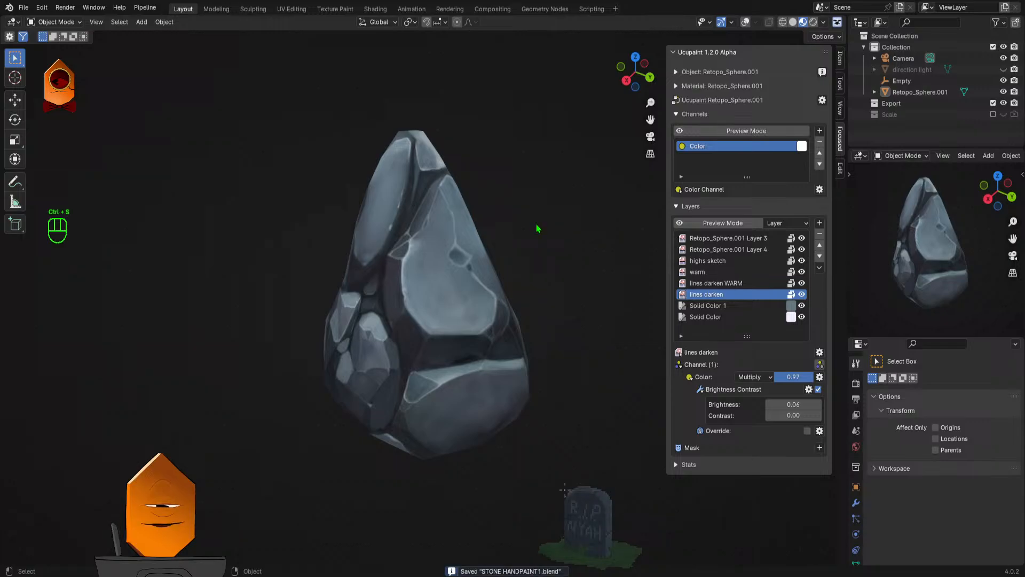